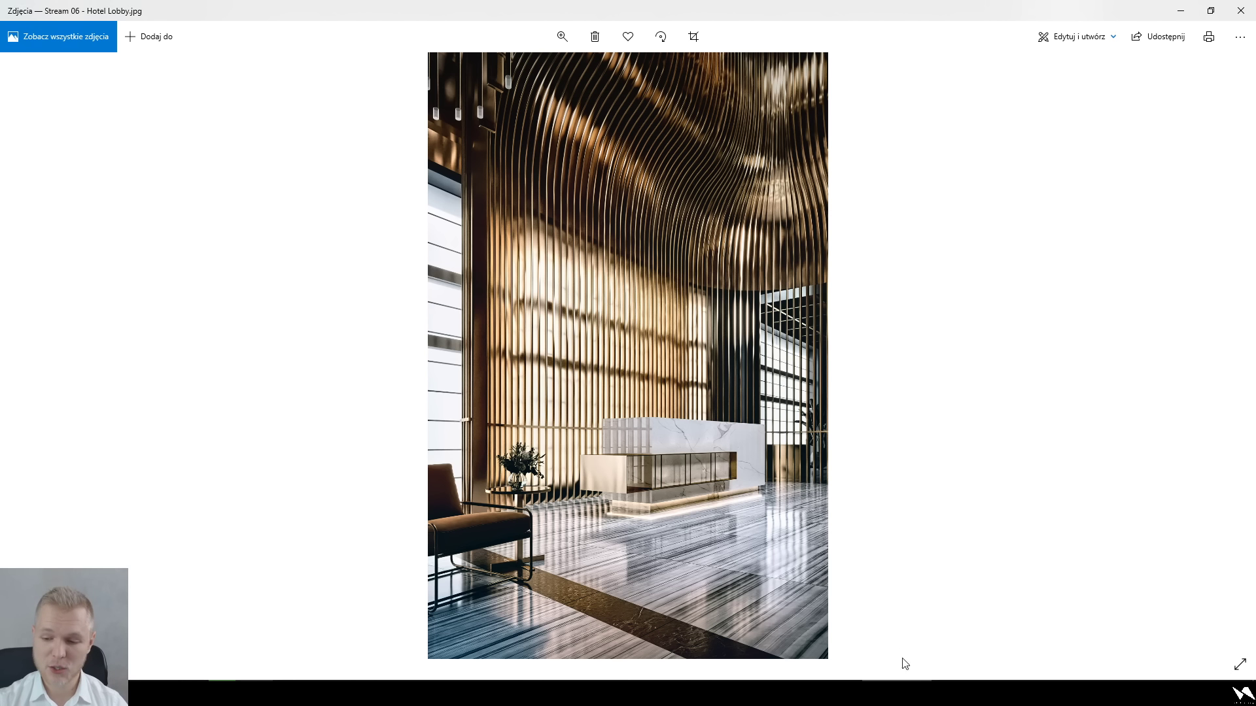
Switch to the hotel lobby scene in 3ds Max and examine it in perspective view, moving up to the reception desk.
left_click(973, 693)
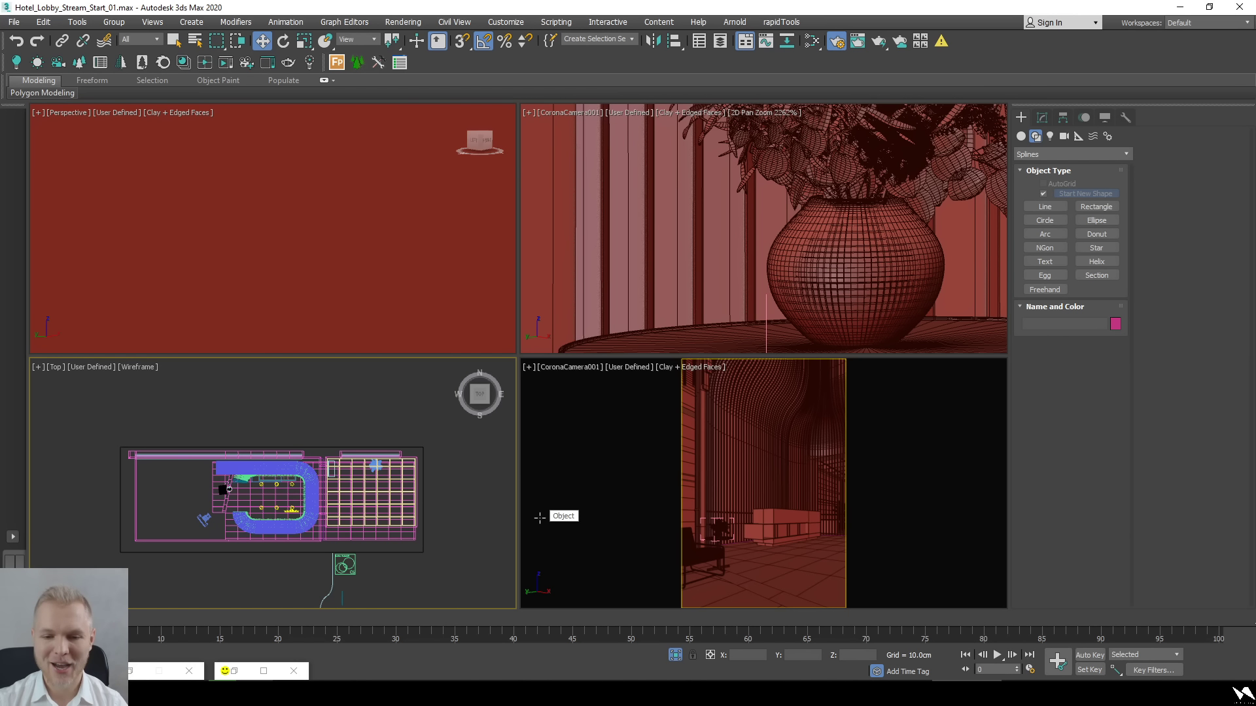
key("alt+w")
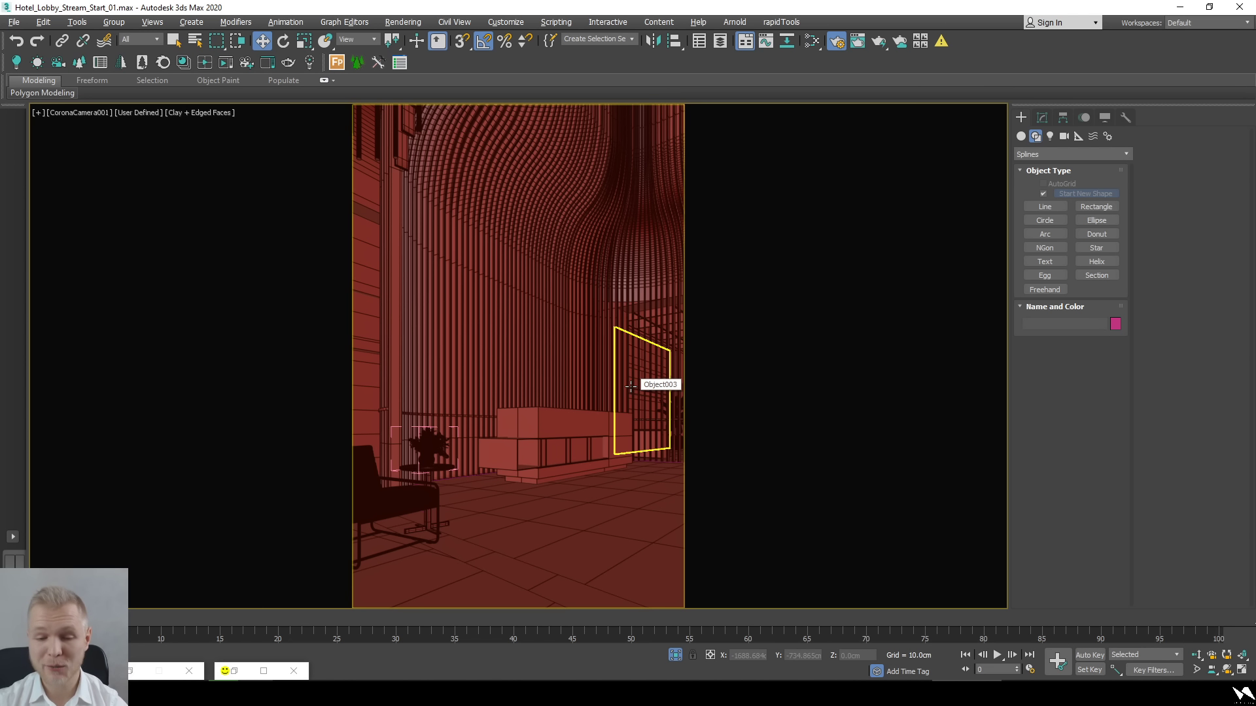
key("p")
key("Up")
left_click_drag(578, 455, 629, 434)
key("Down")
key("Up")
key("Down")
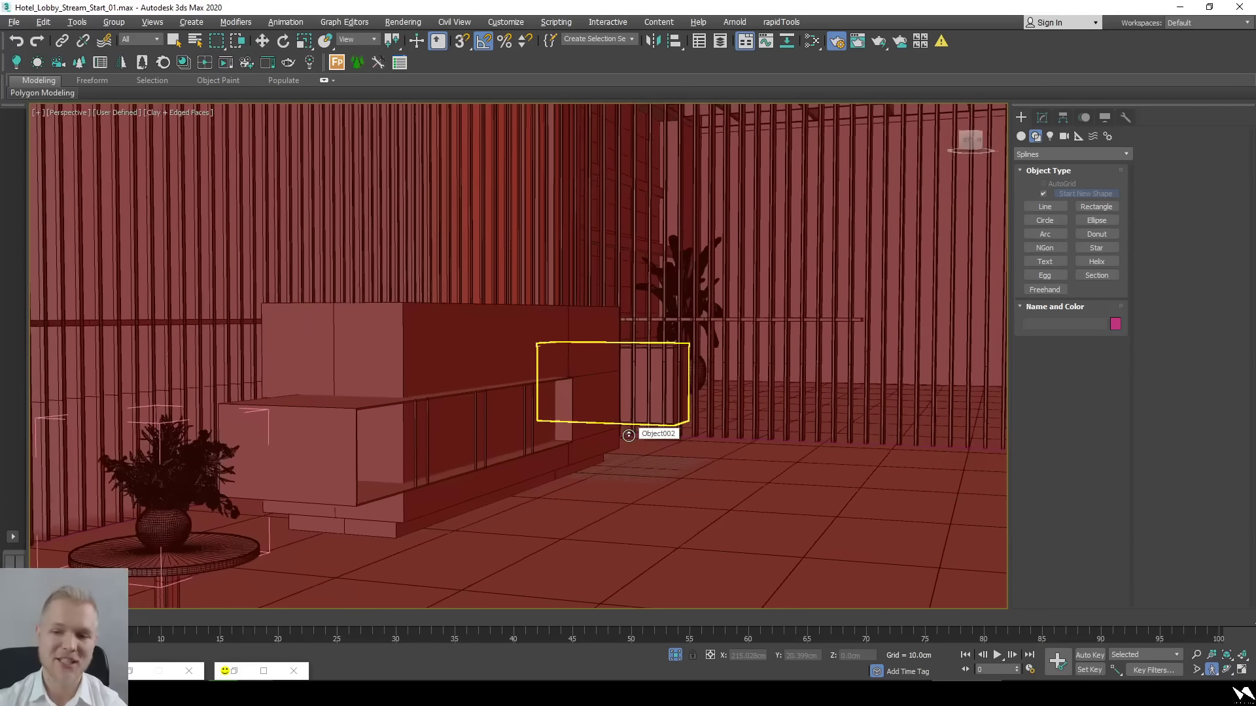
key("Left")
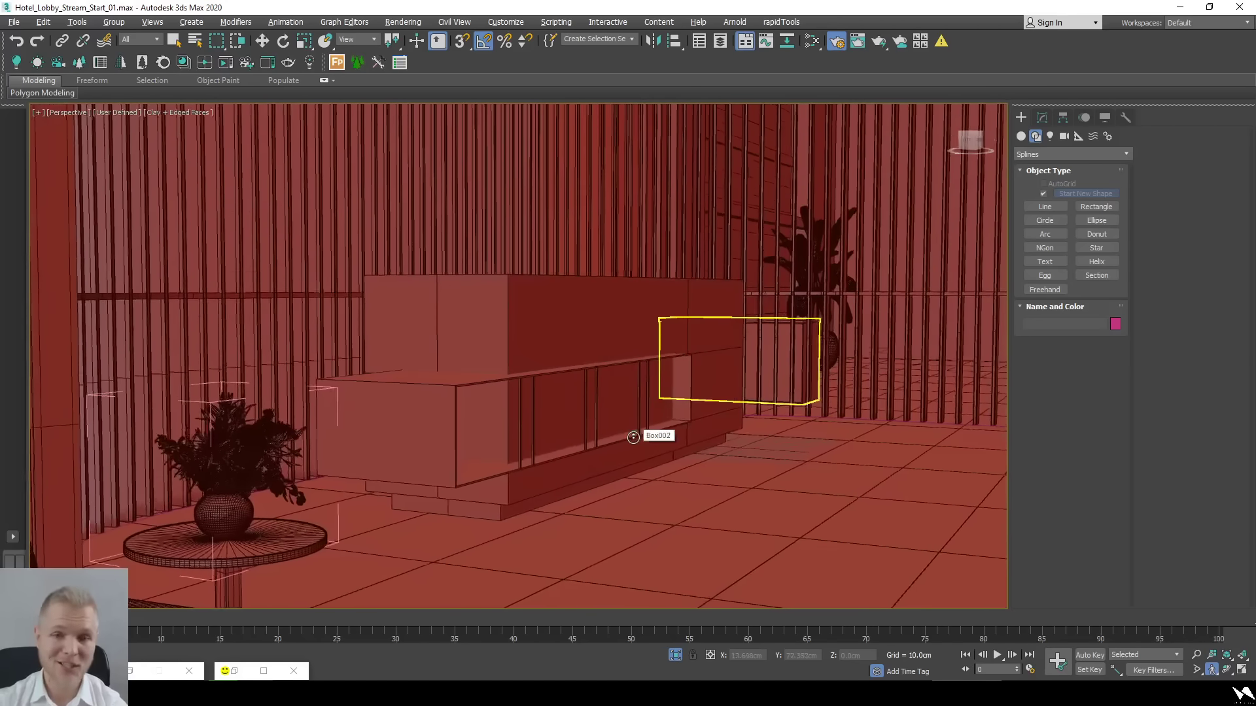
key("Up")
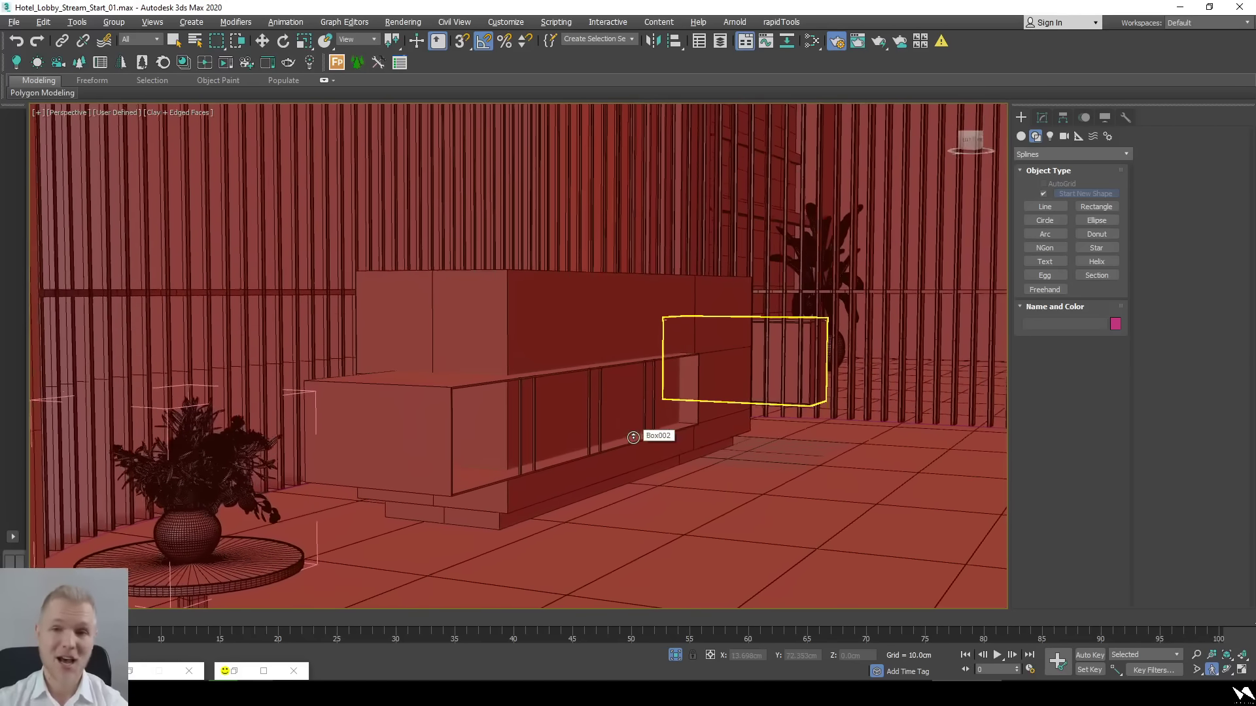
key("Up")
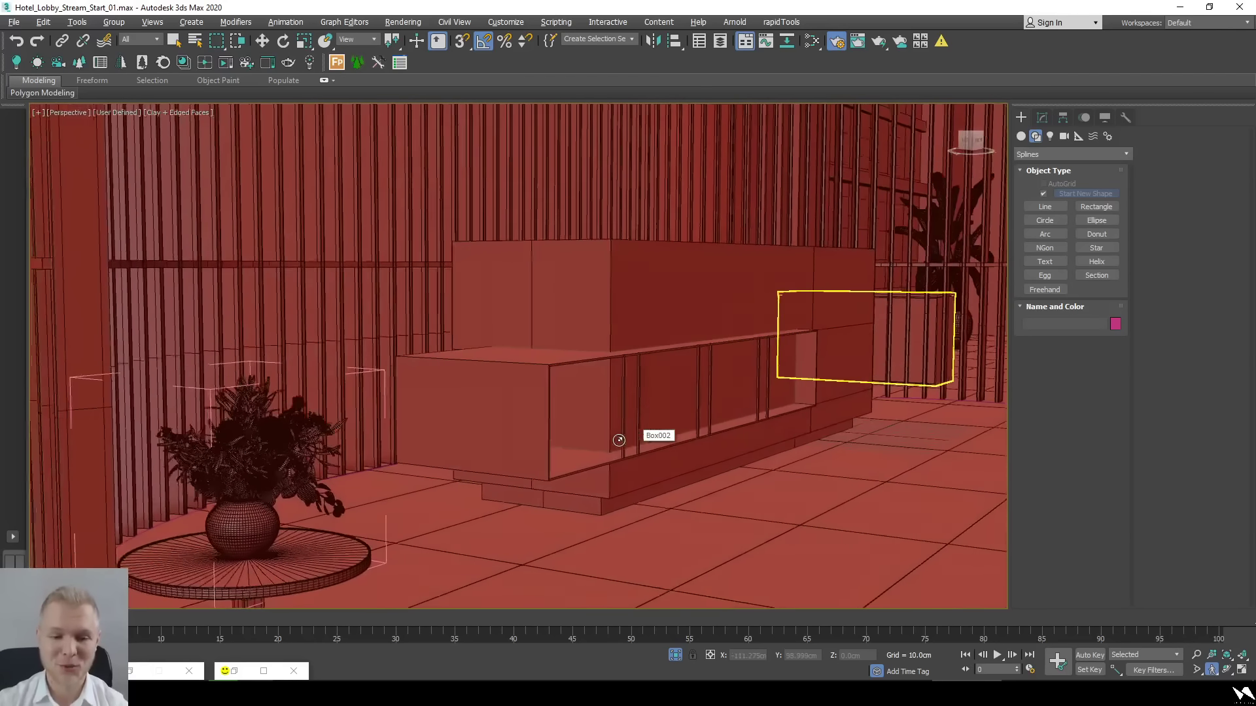
key("Up")
Select the desk's protruding glazed box and examine how it sits against the main reception counter.
left_click(619, 439)
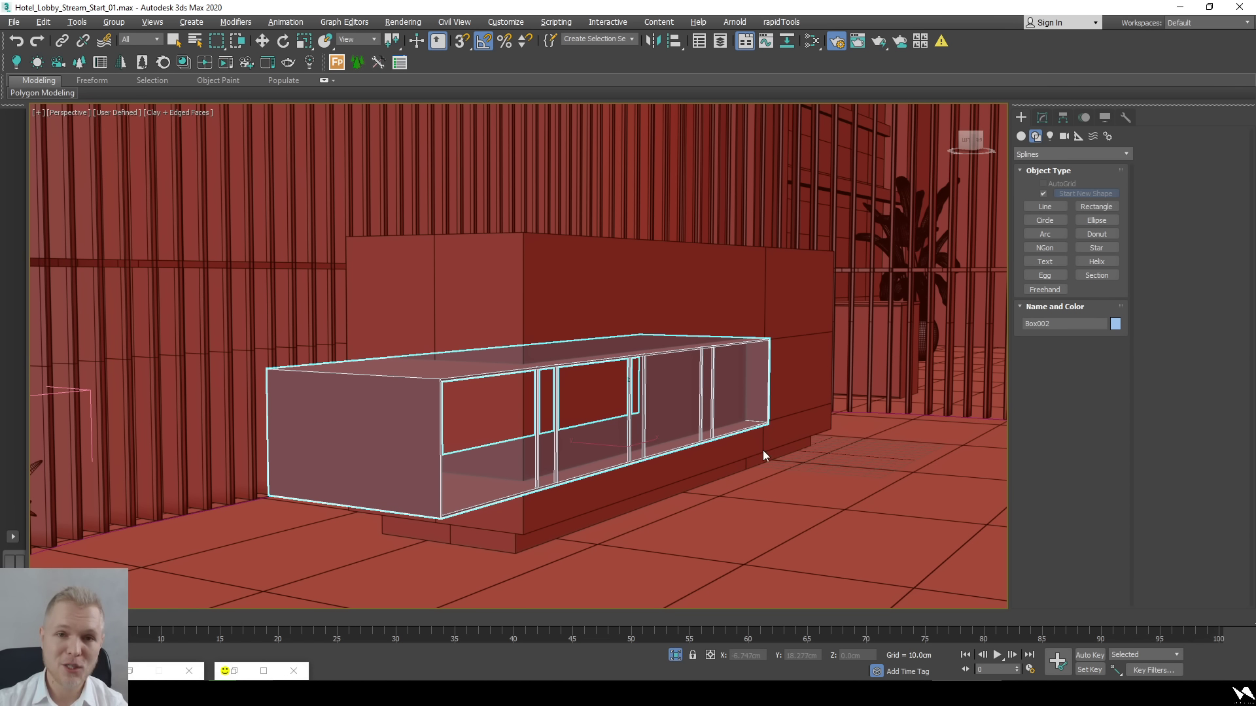
key("Down")
key("Right")
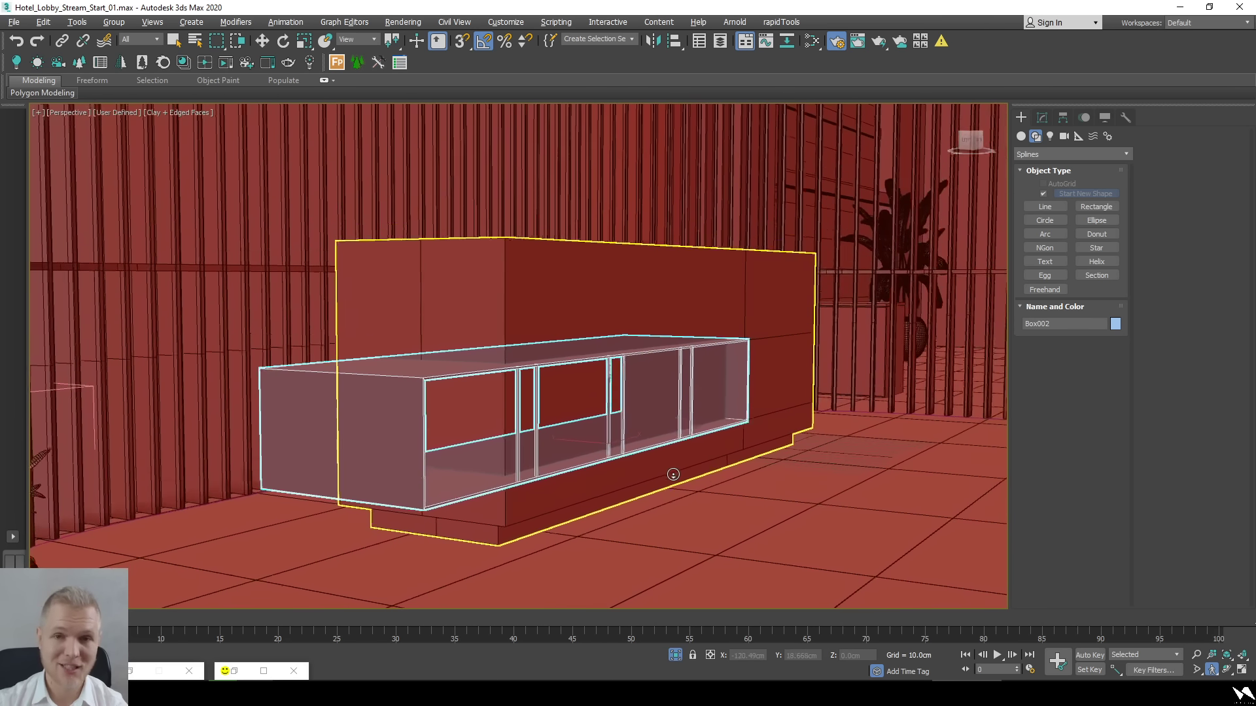
key("Down")
key("Down")
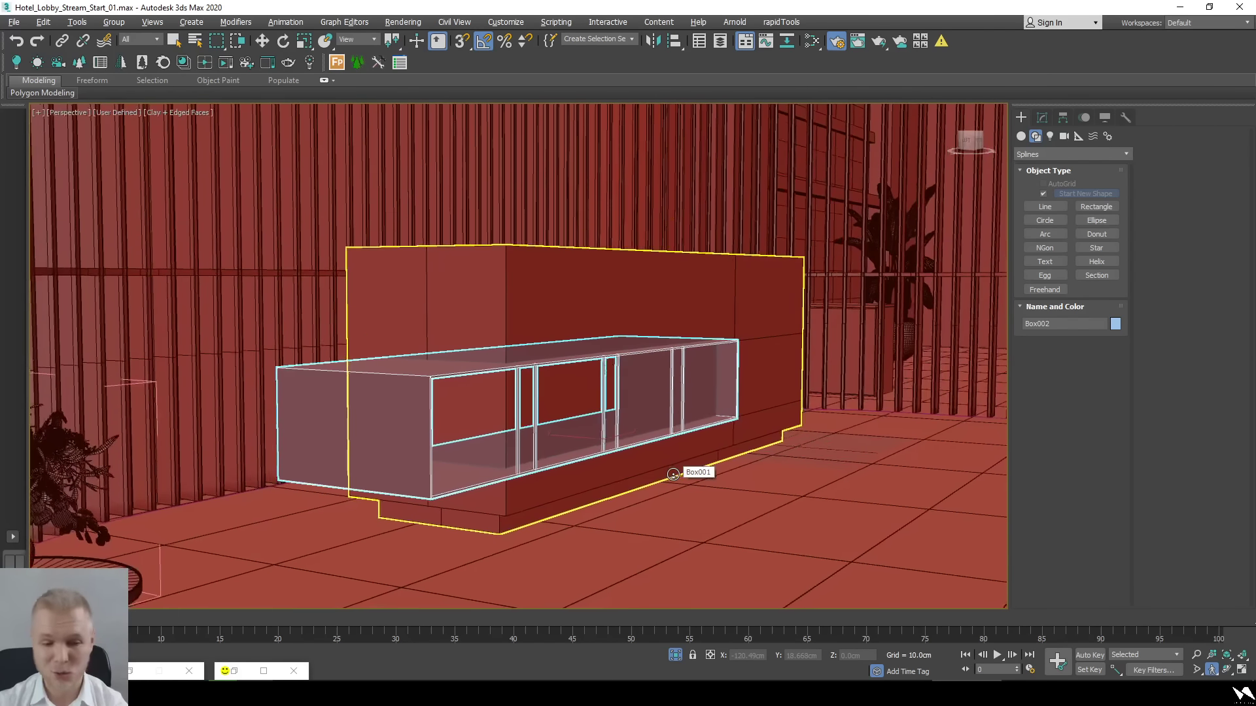
key("Down")
key("Left")
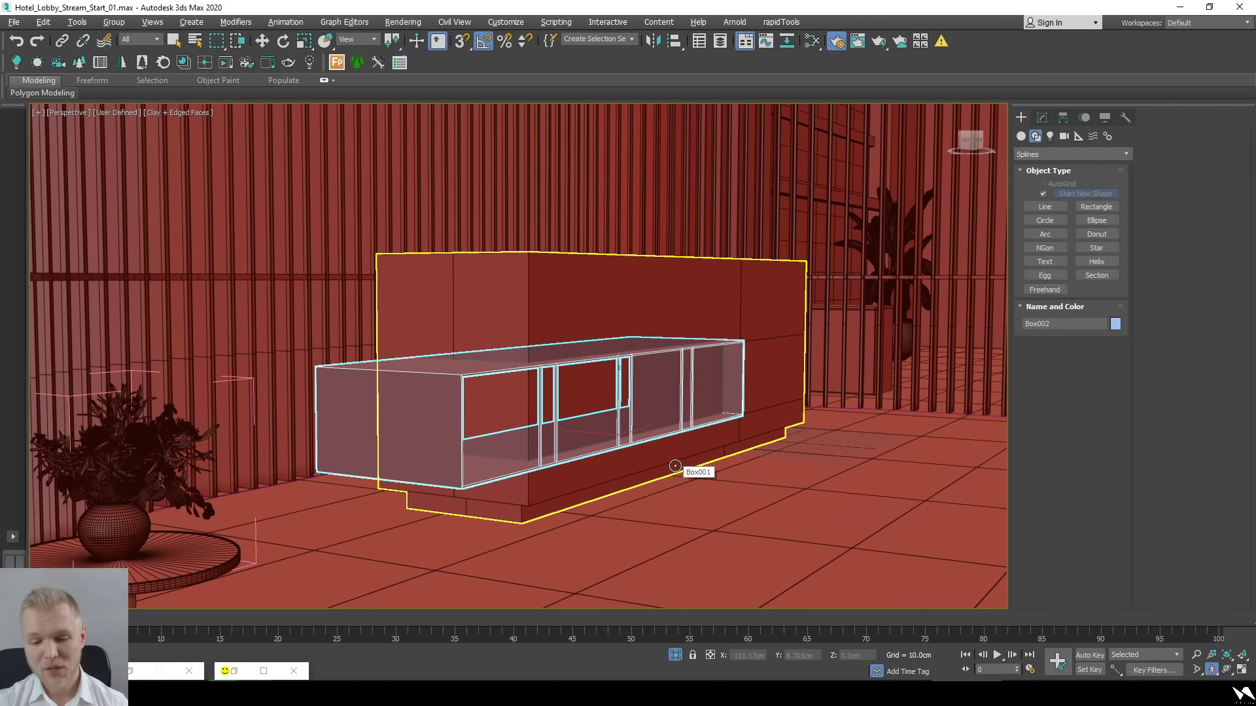
right_click(232, 672)
key("Escape")
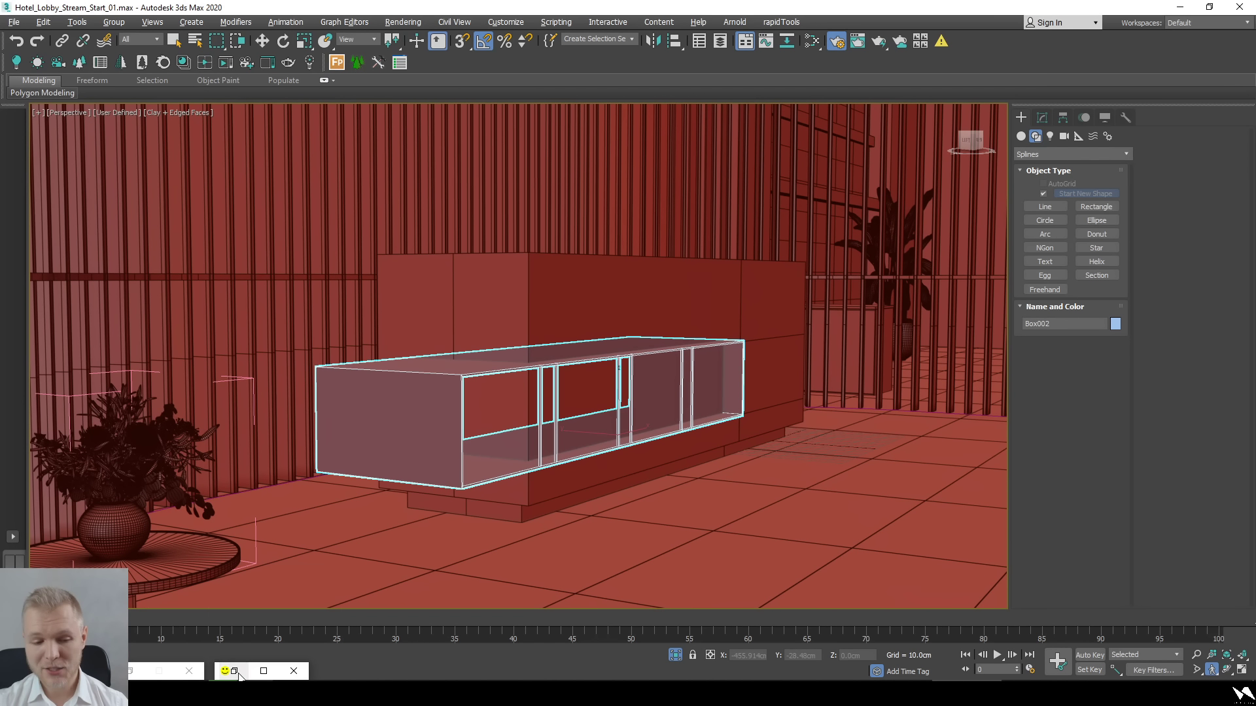
Open the Corona frame buffer, return the viewport to CoronaCamera001 and start an interactive render of the full lobby.
left_click(234, 672)
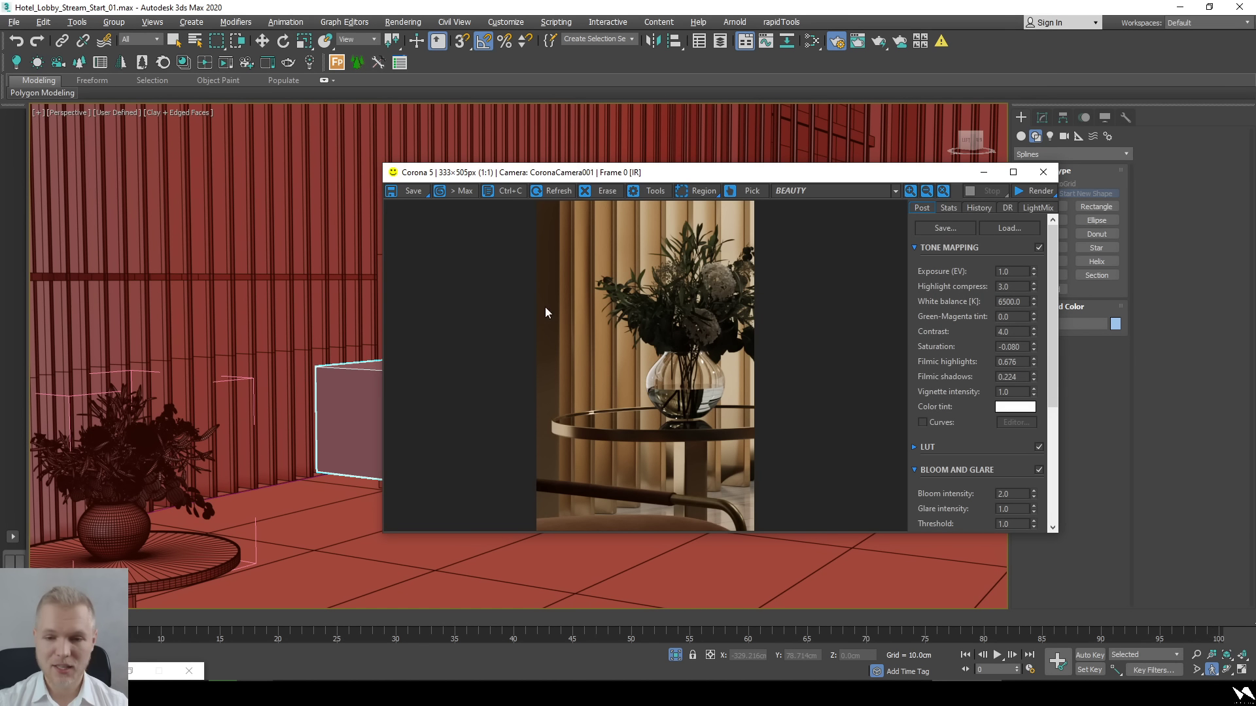
left_click(292, 351)
key("w")
key("c")
left_click_drag(531, 178, 635, 176)
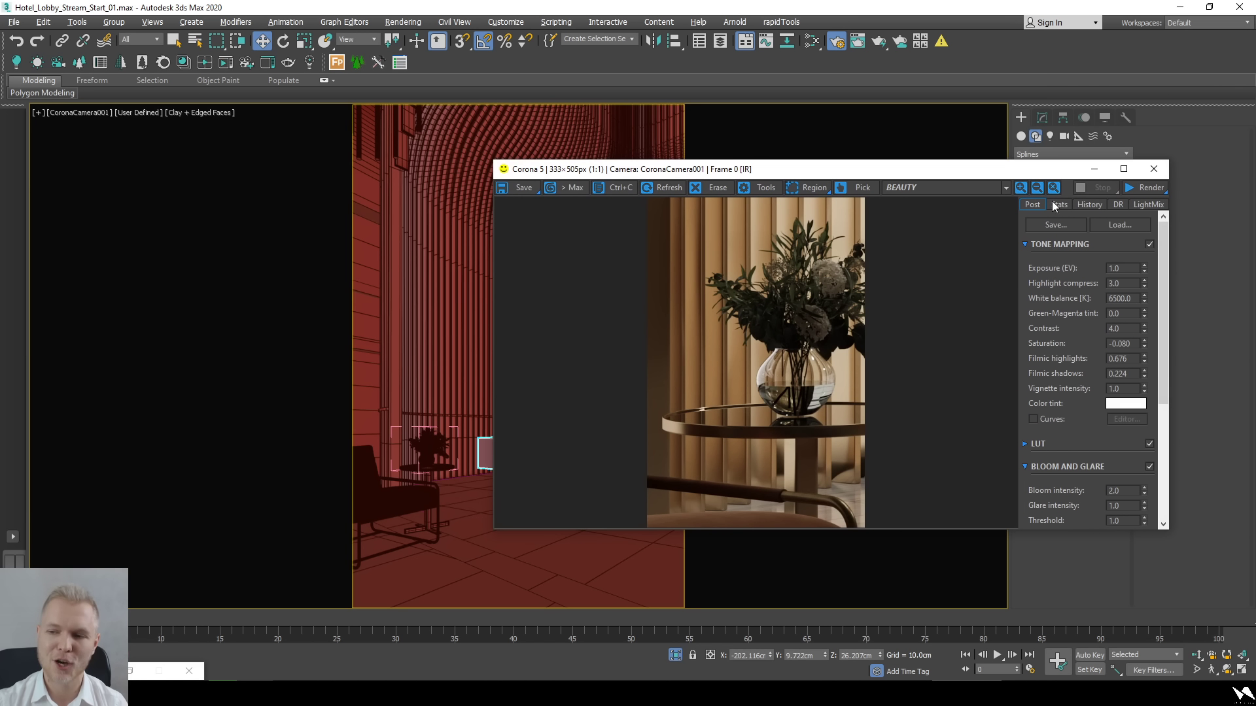
left_click(1163, 191)
left_click(1146, 205)
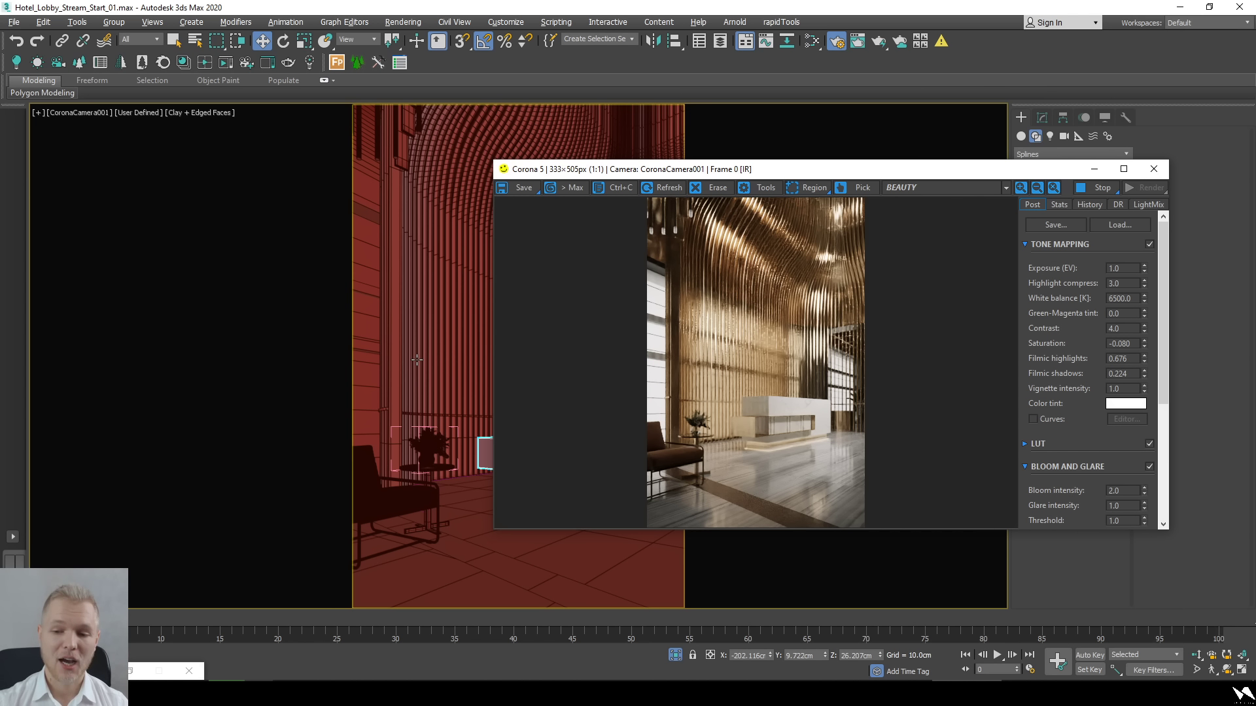
Check the hotel lobby reference photo, and switch to the other 3ds Max scene that shows the photo as camera background.
key("alt+Tab")
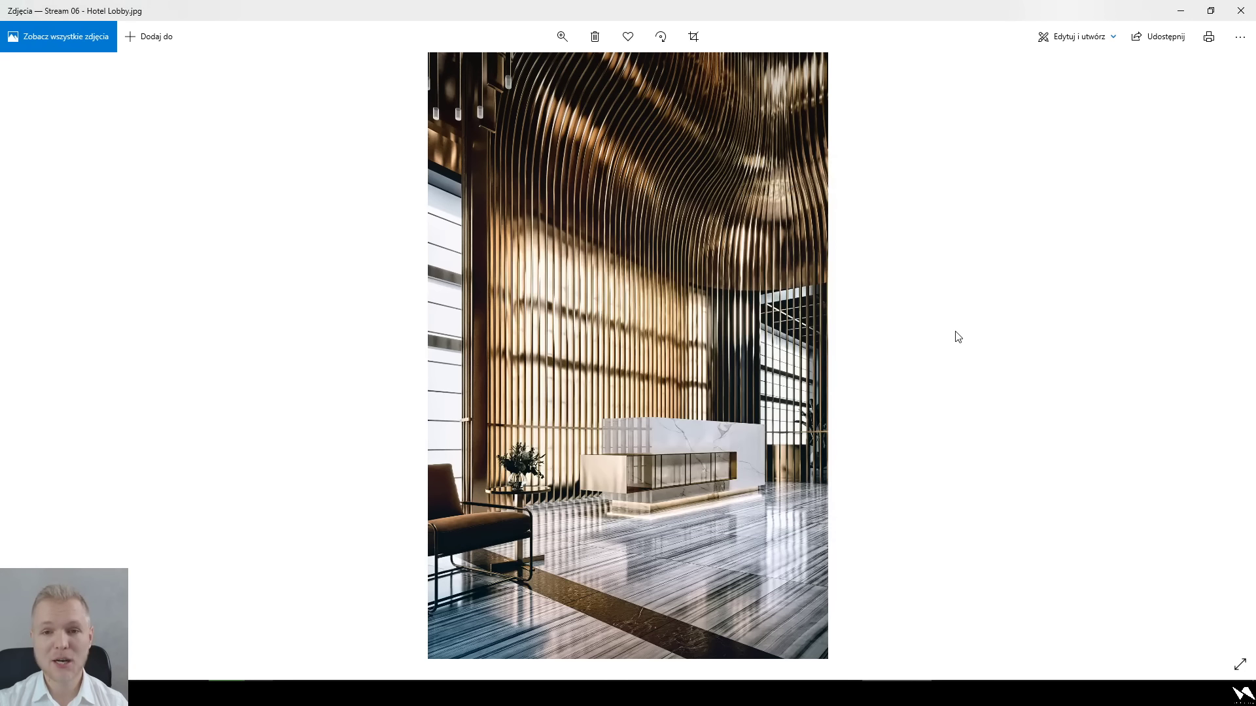
key("alt+Tab")
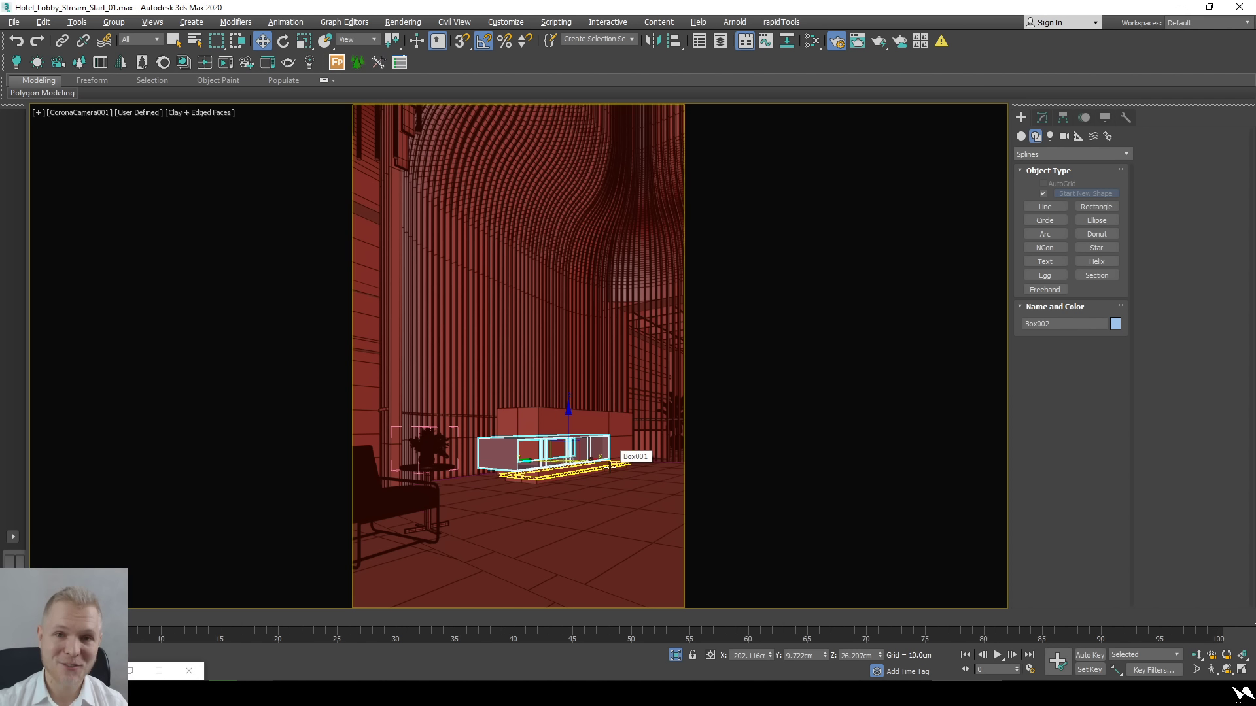
mouse_move(582, 693)
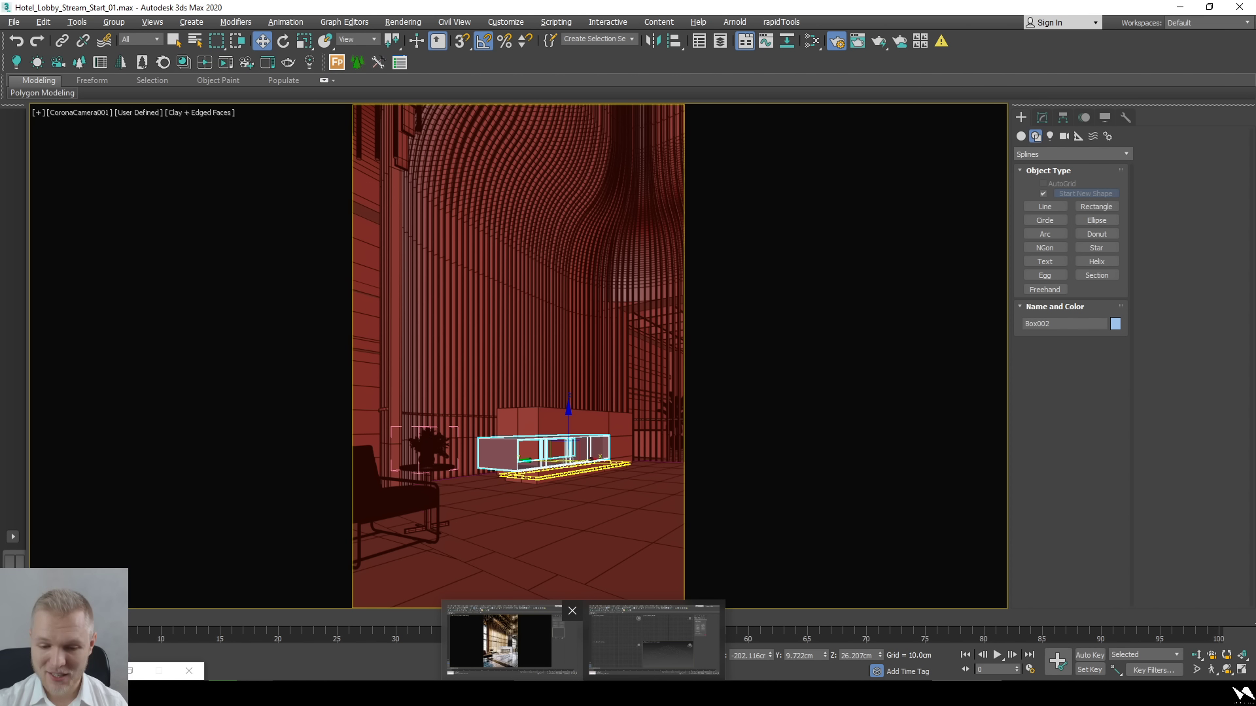
left_click(500, 640)
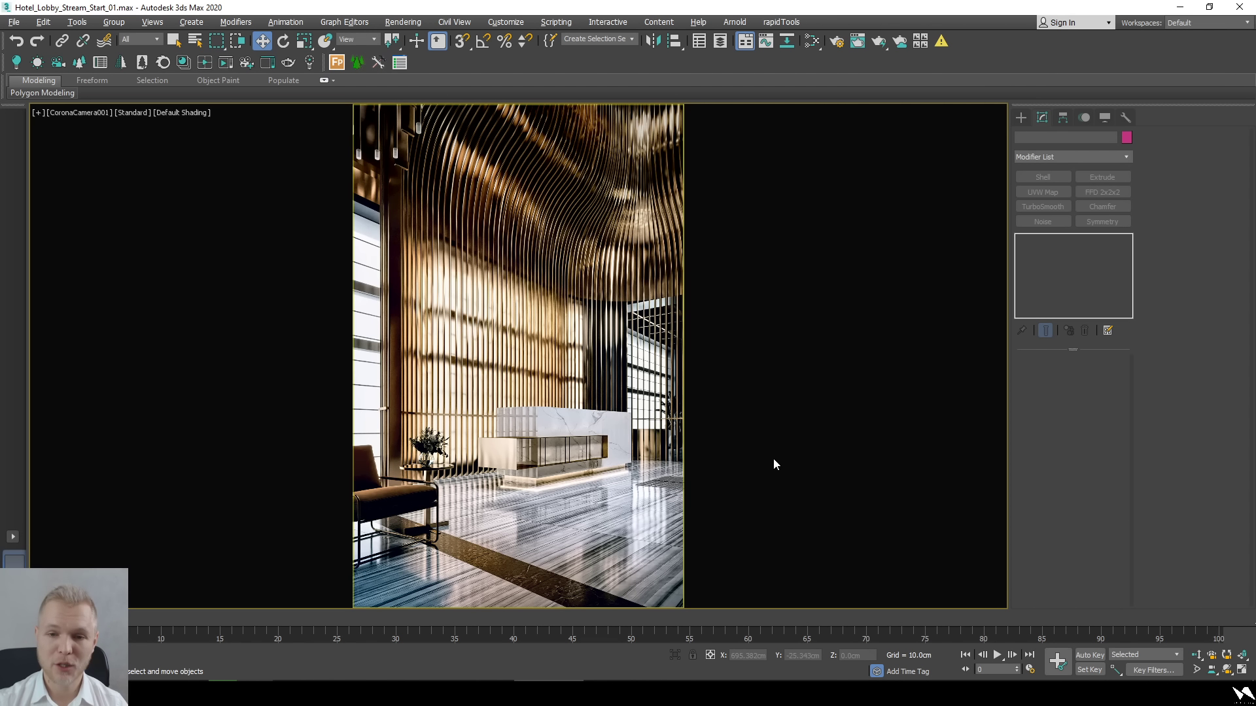
Show the Top view beside the camera view and inspect the camera's placement in the empty scene.
left_click(1242, 671)
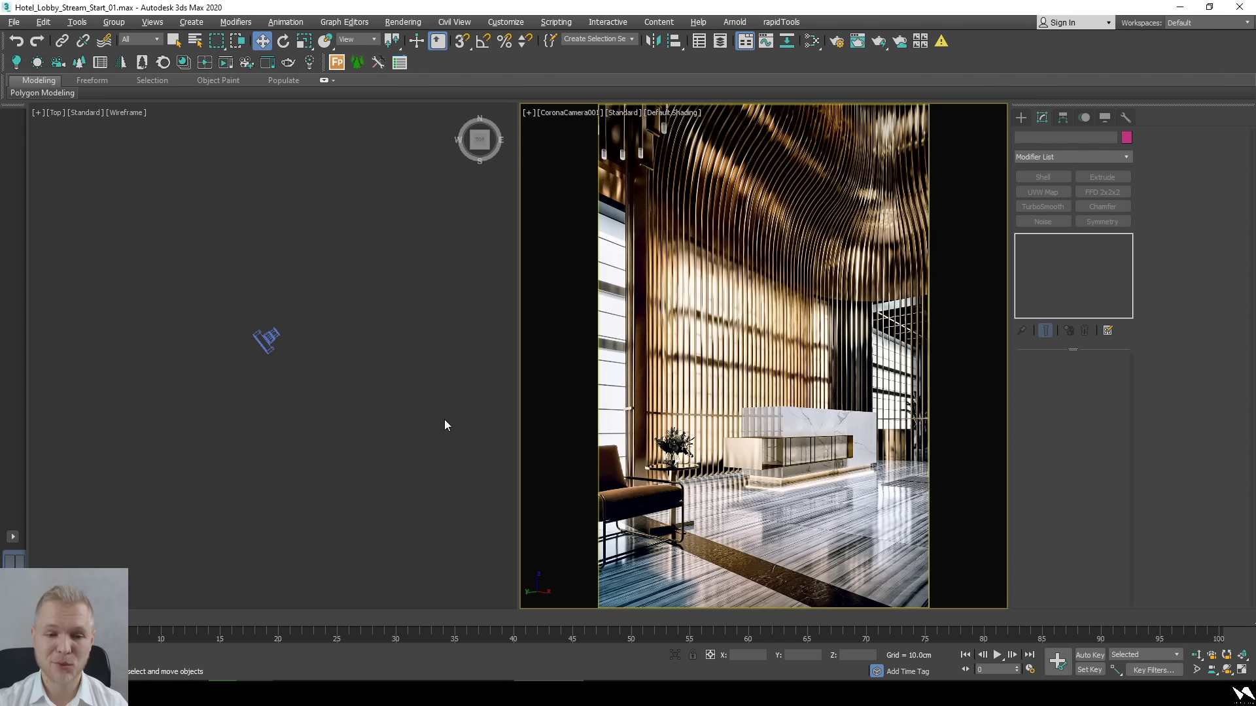
scroll(343, 395, "down", 3)
scroll(342, 396, "down", 3)
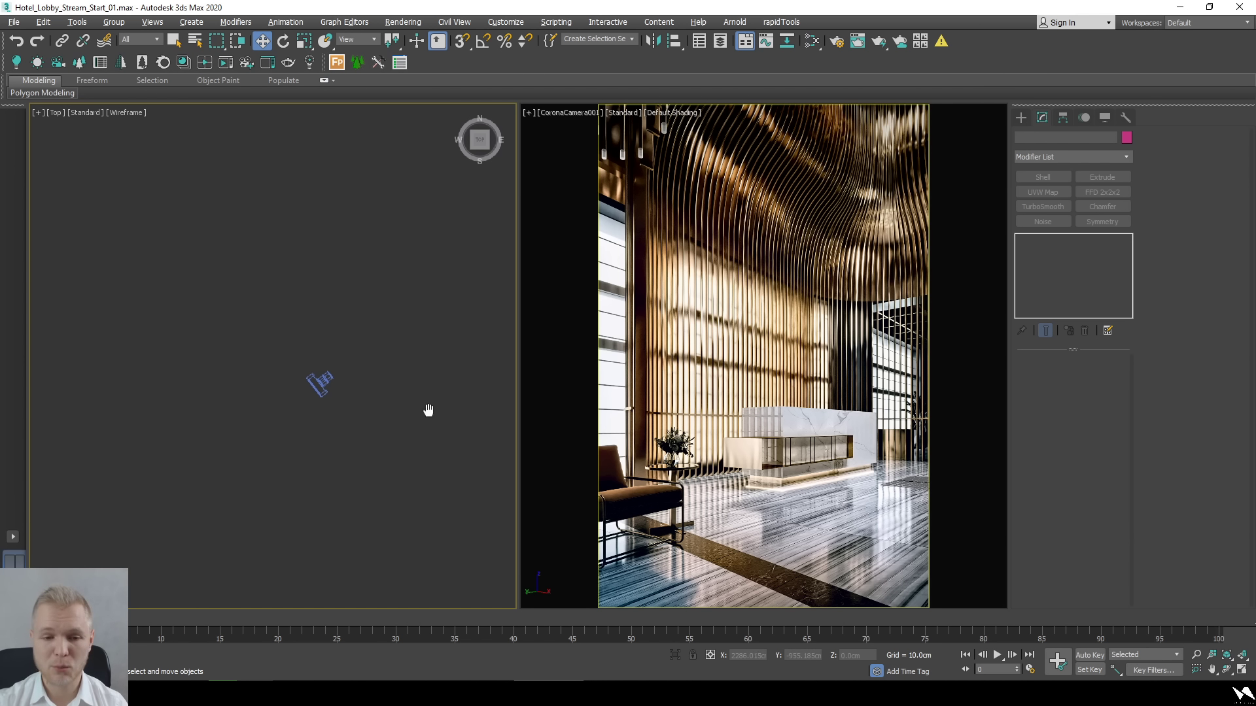
middle_click_drag(469, 410, 403, 438)
Activate the Box primitive and enable 2D Pan Zoom Mode in the maximized CoronaCamera001 view.
left_click(1020, 117)
left_click(1035, 136)
left_click(1021, 136)
left_click(1044, 196)
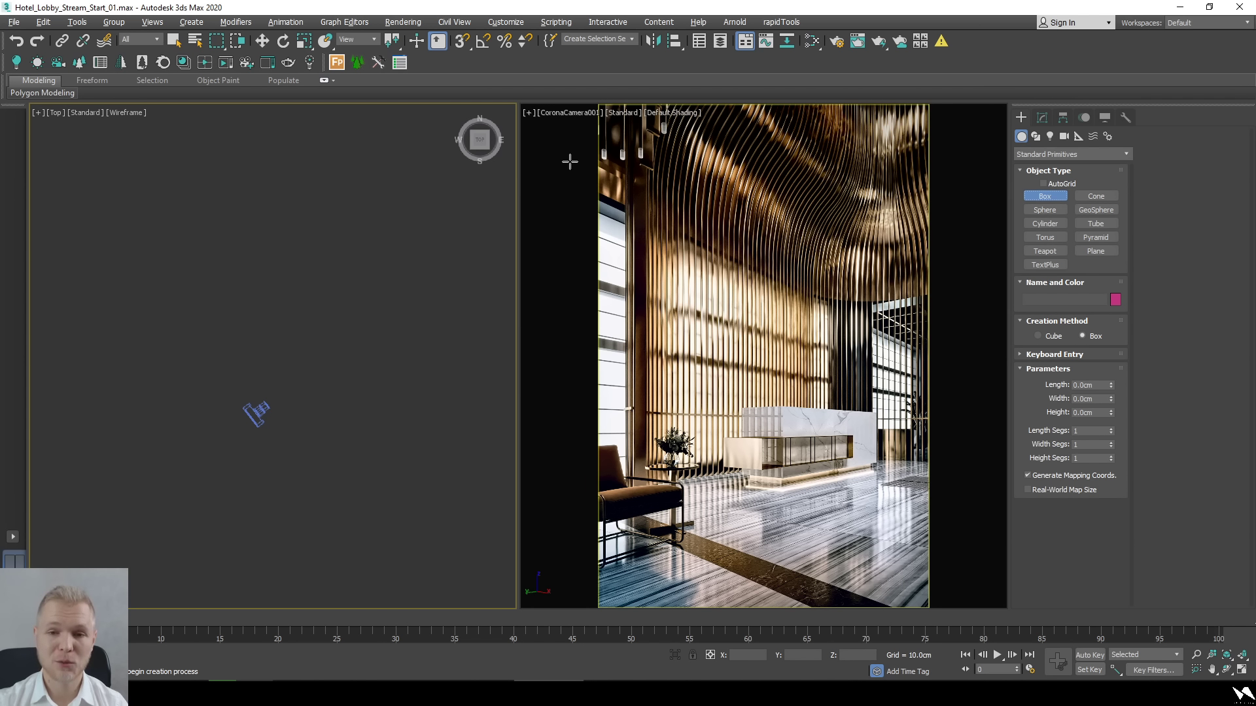
key("alt+w")
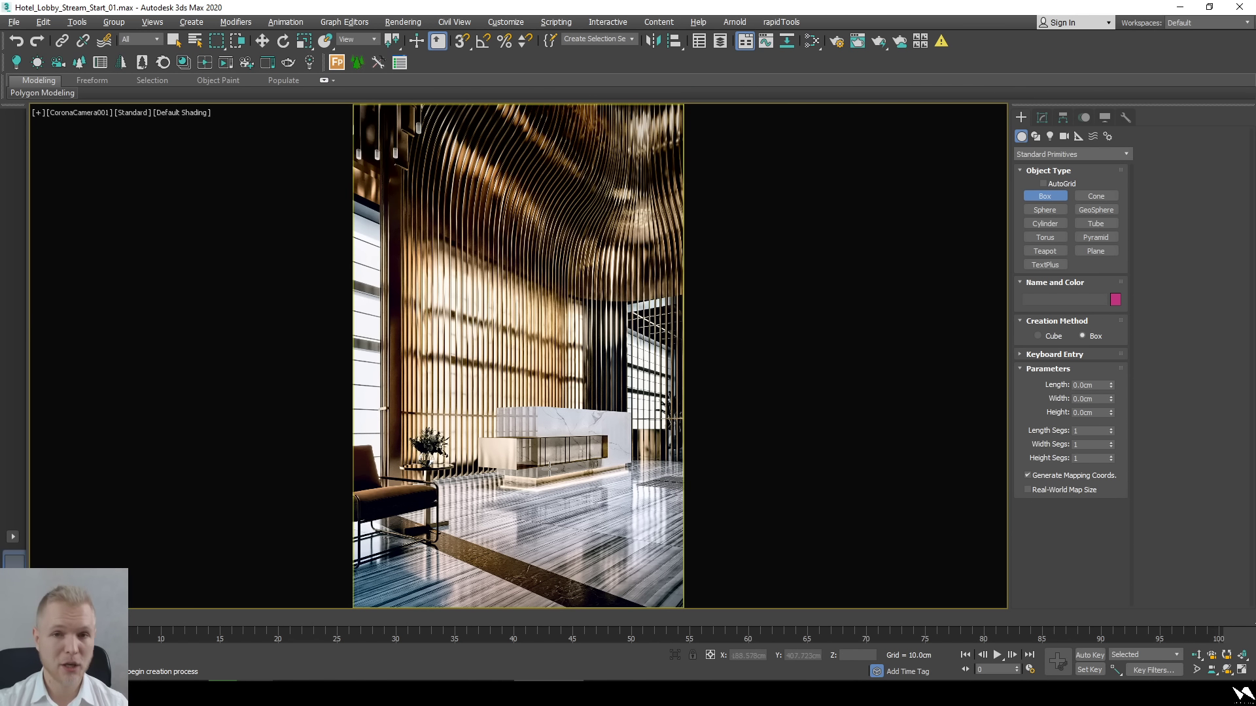
left_click(40, 115)
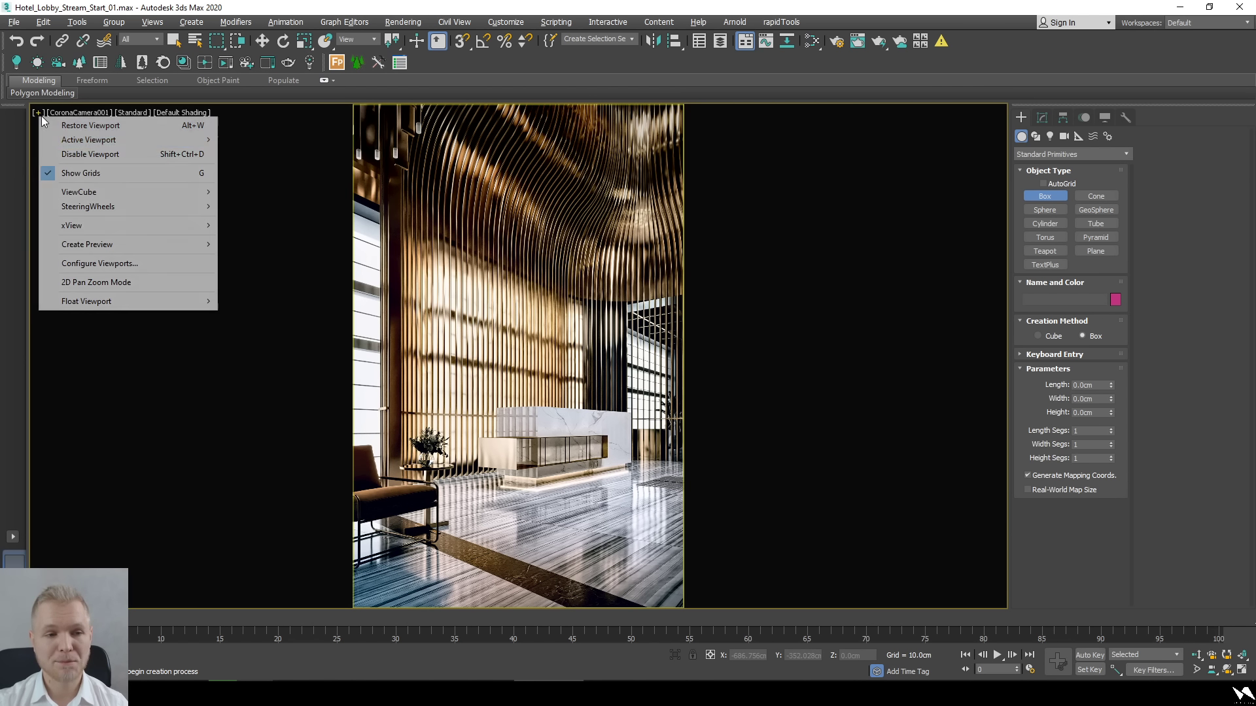
left_click(118, 282)
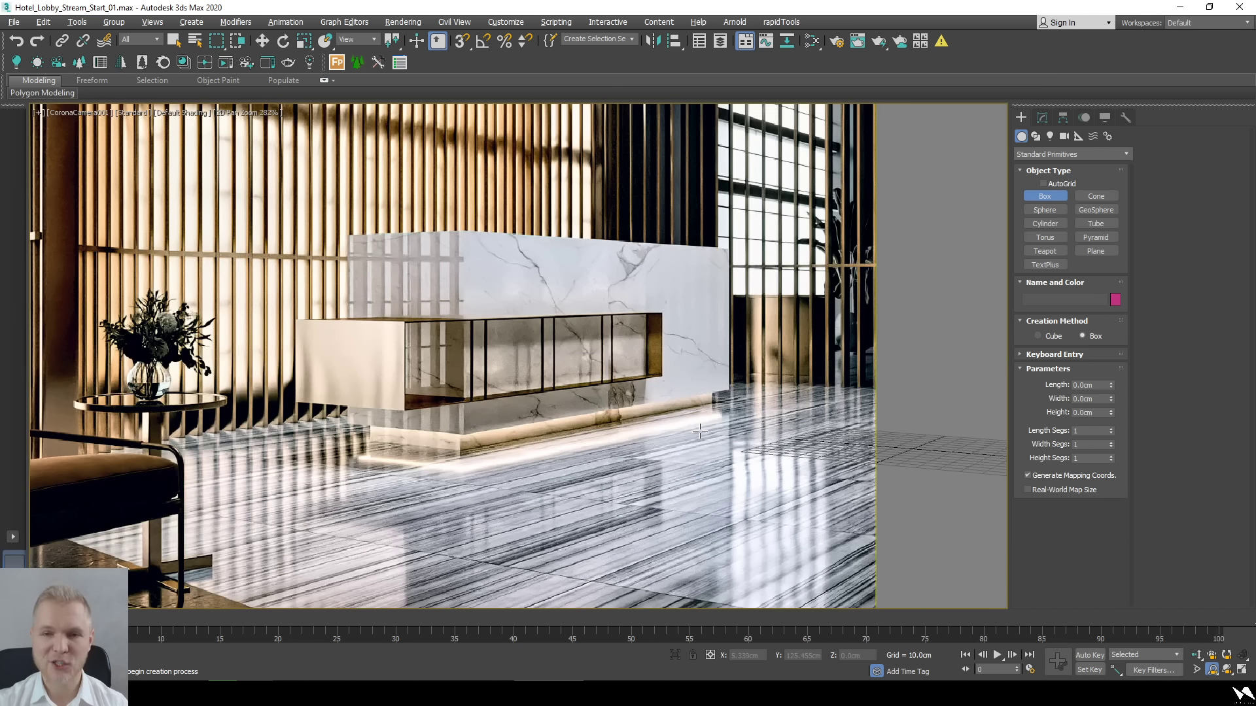
Draw a box over the reception desk in the photo, about 76 cm long, 352 cm wide and 118 cm high.
middle_click_drag(703, 426, 715, 471)
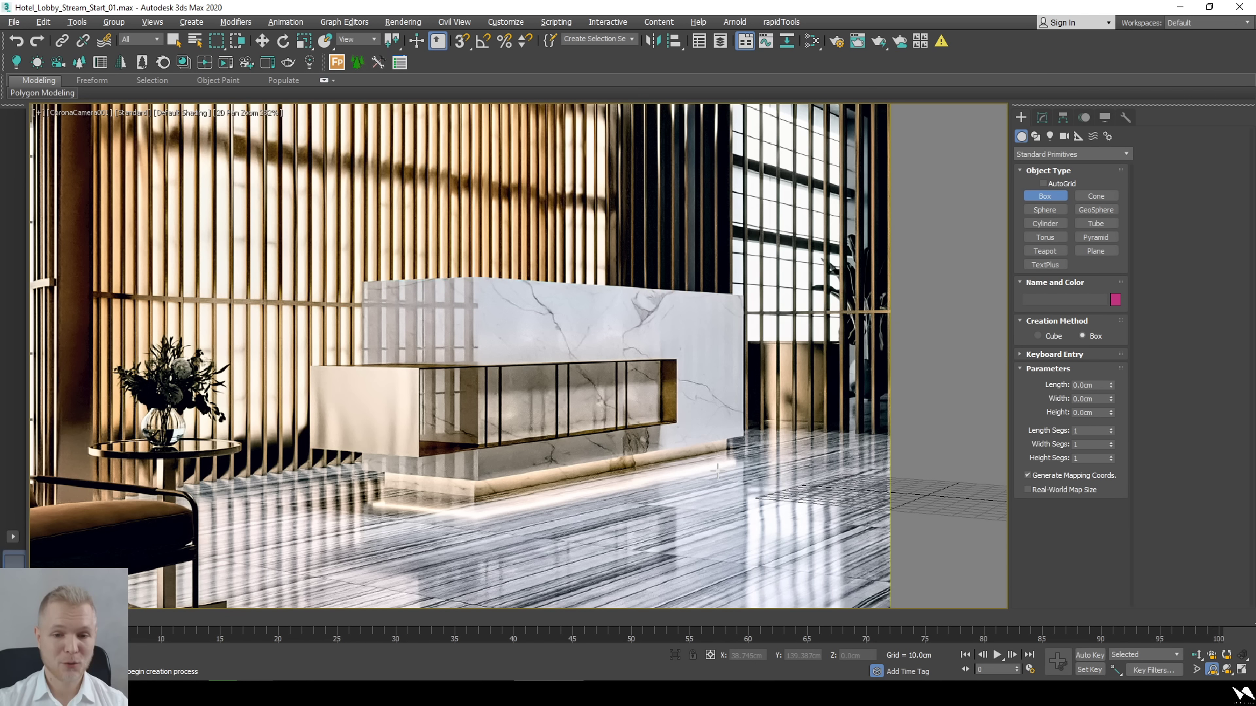
scroll(718, 471, "down", 5)
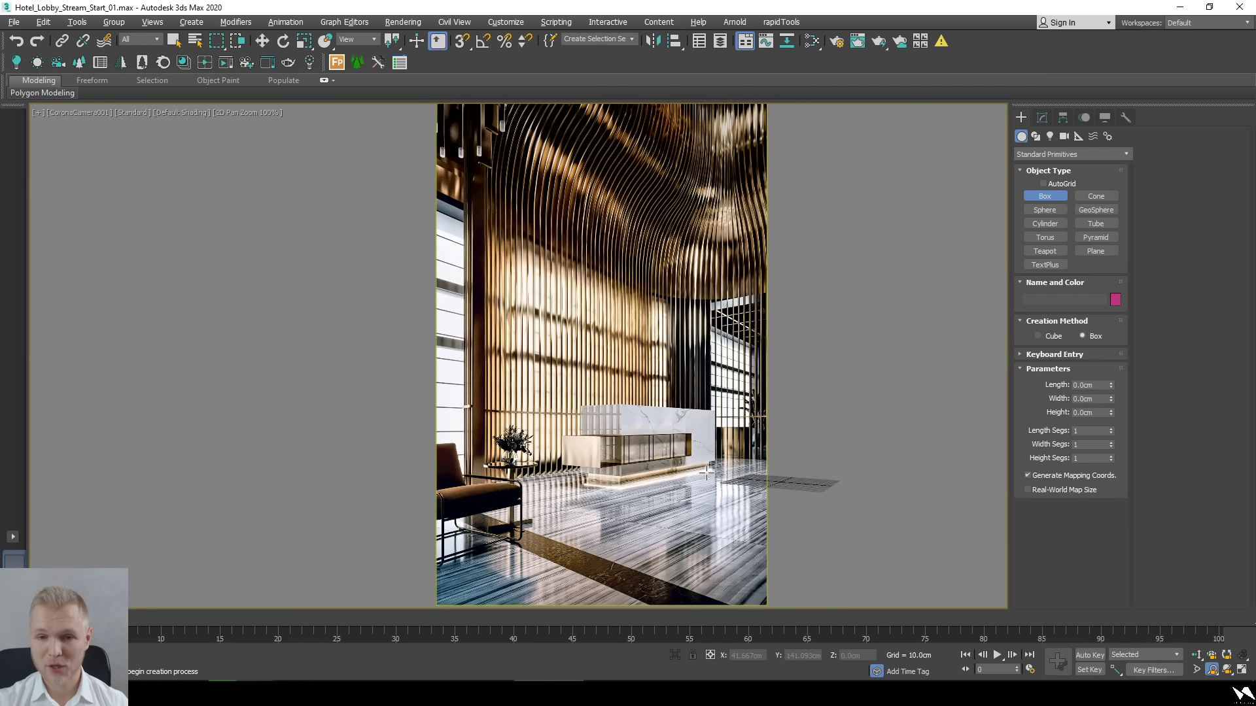
scroll(707, 471, "up", 7)
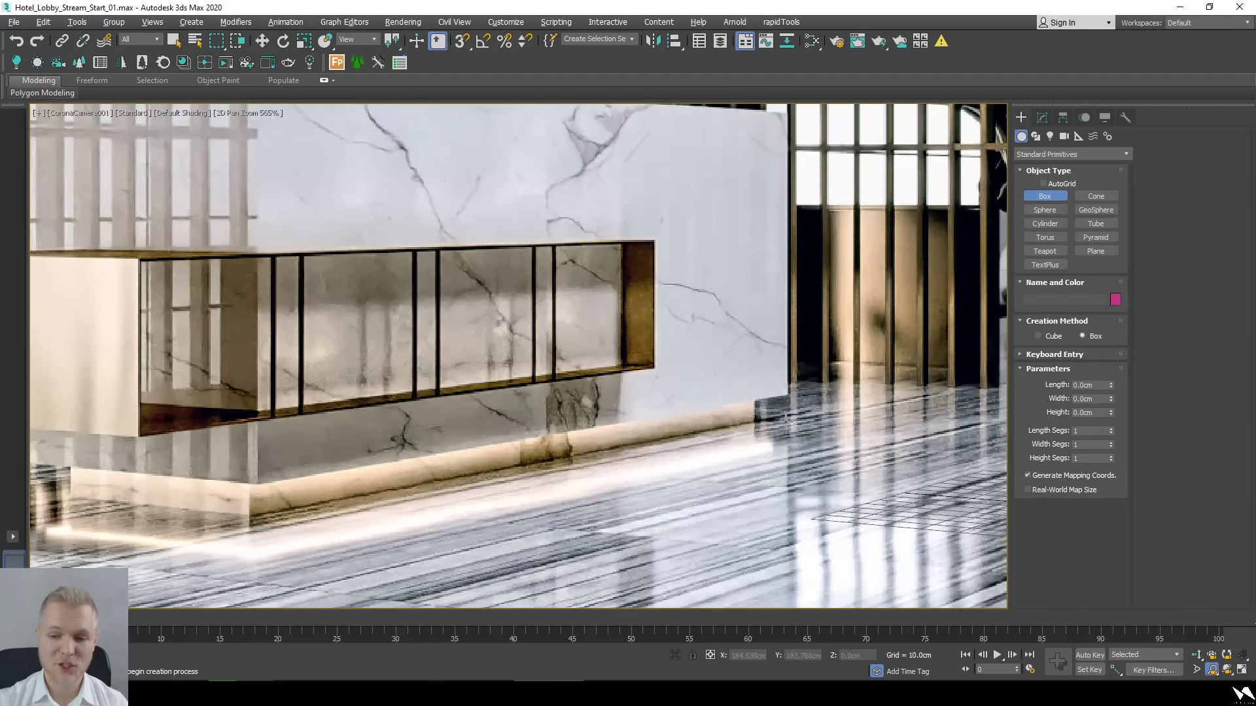
left_click_drag(788, 425, 53, 501)
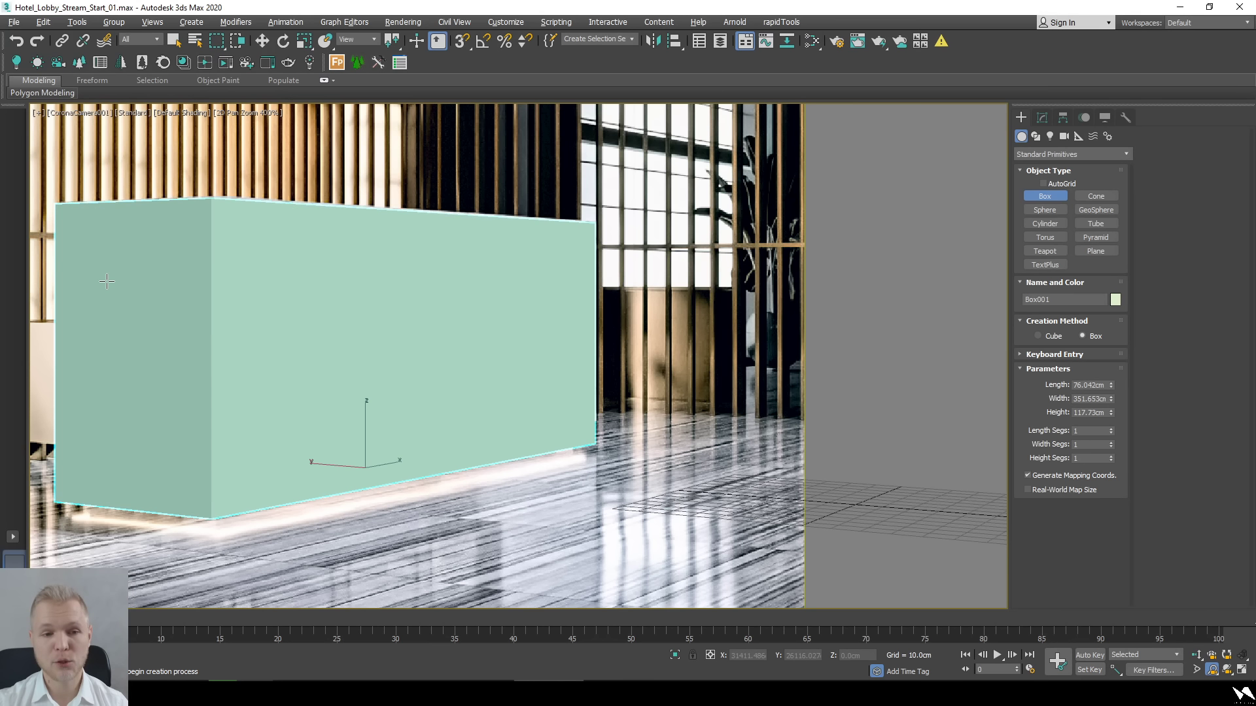
Set the desk box's height to 120 cm.
scroll(406, 236, "down", 5)
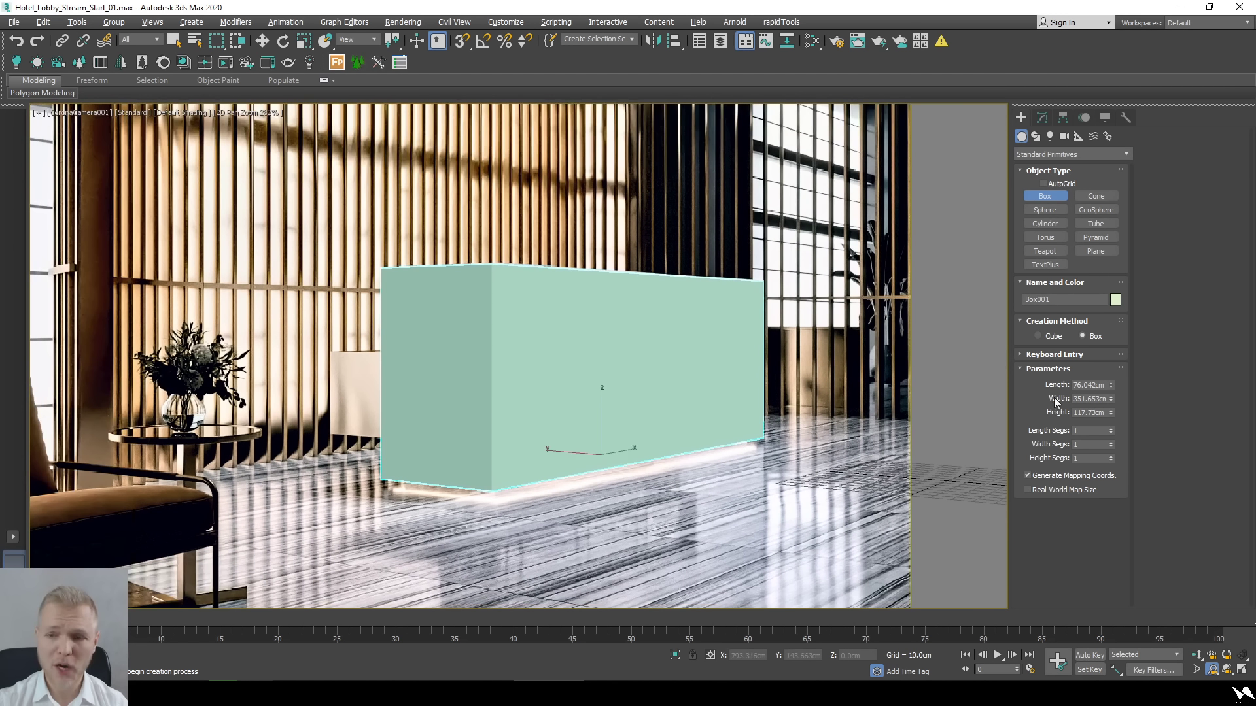
double_click(1088, 412)
type("120")
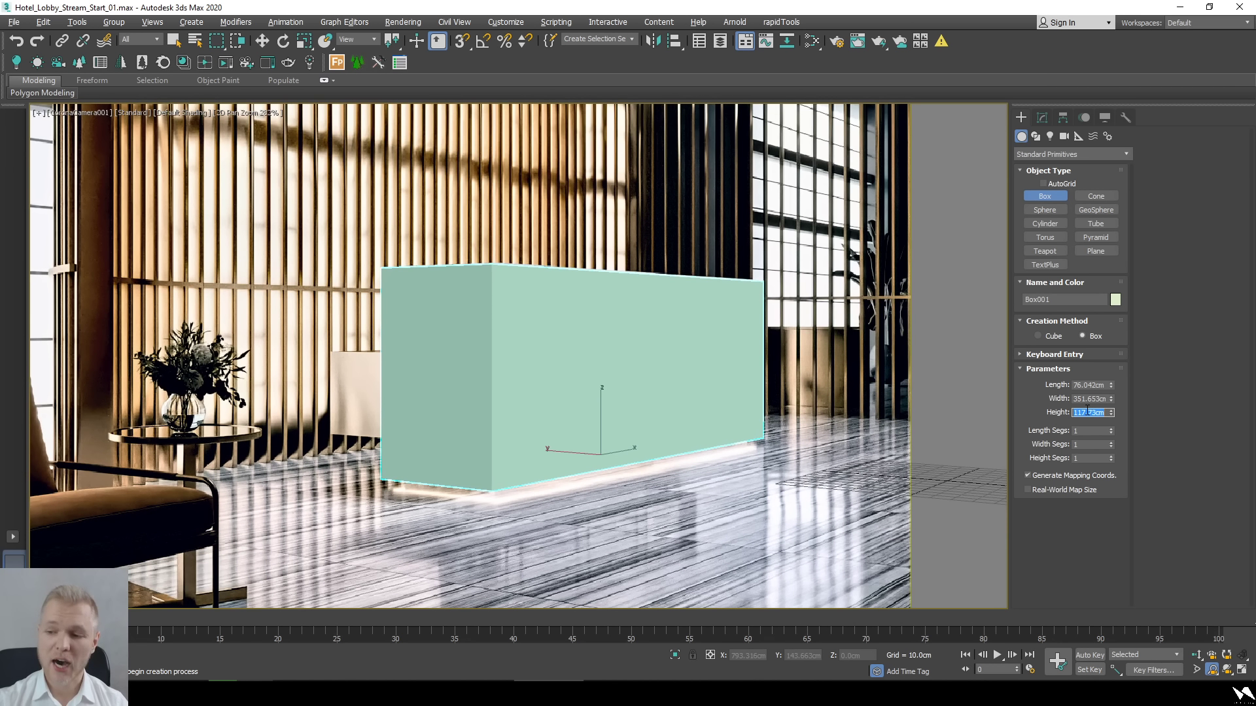
key("Return")
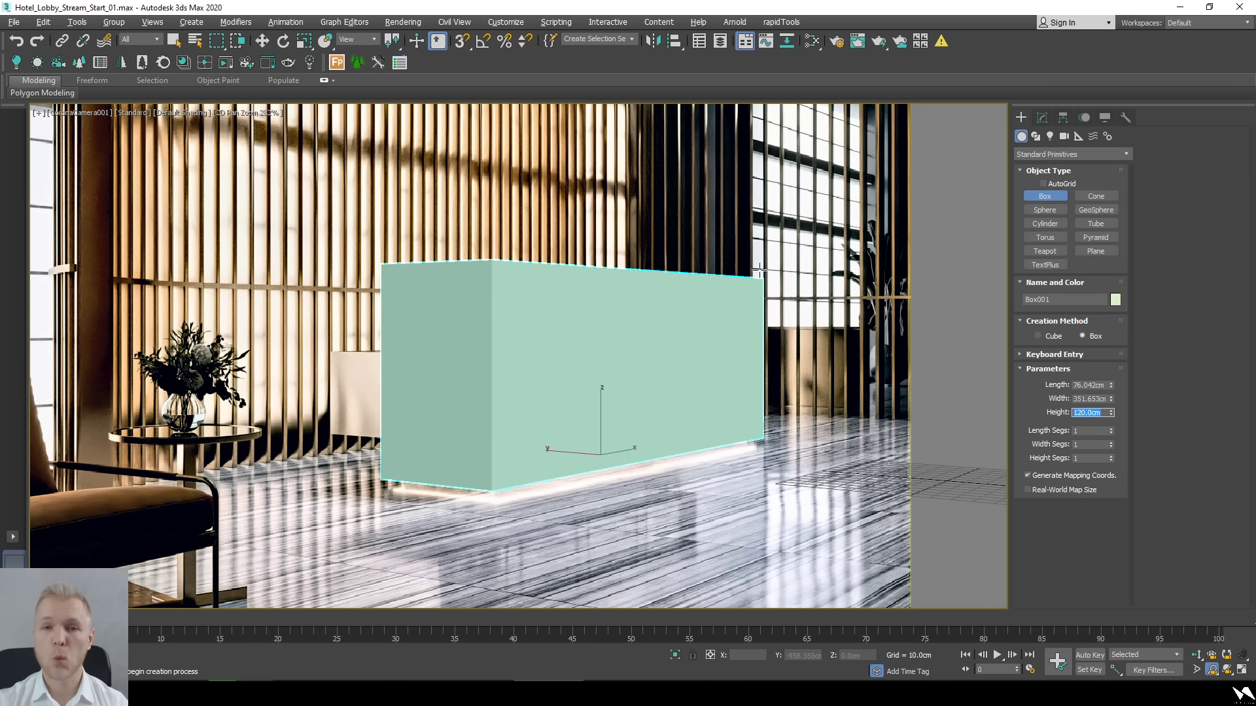
Convert the desk box to Editable Poly and make it see-through so the photo shows behind it.
key("w")
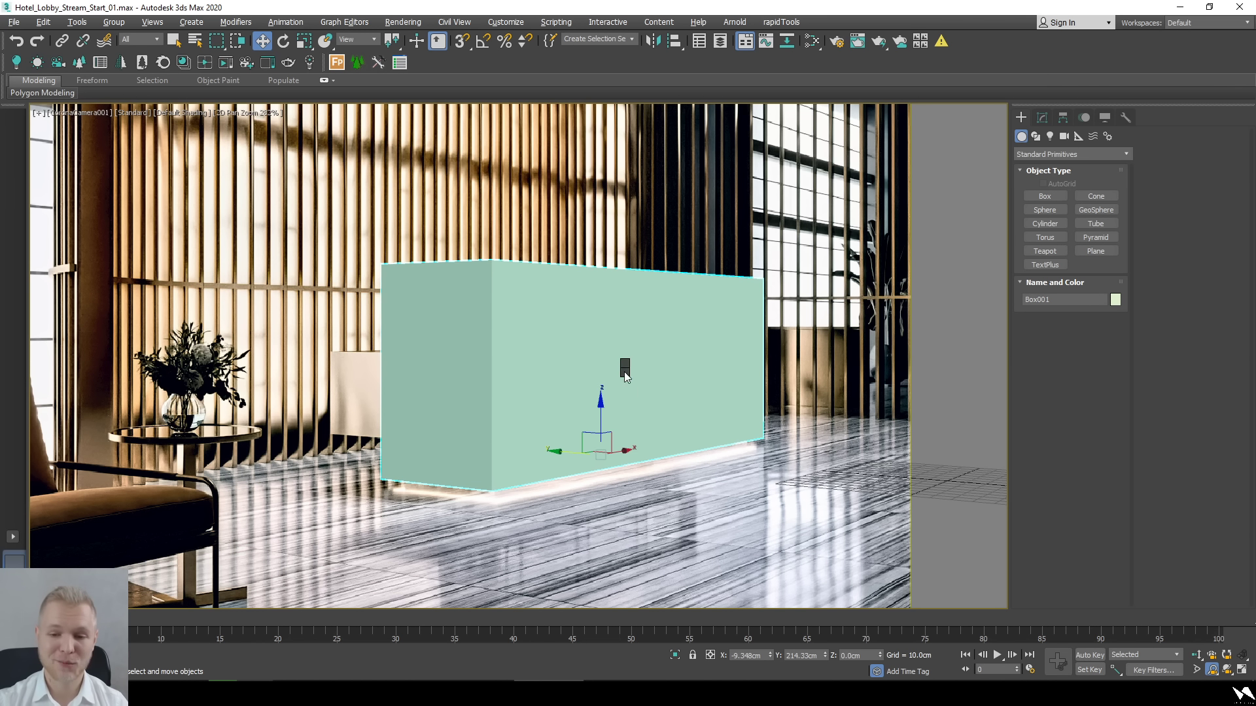
right_click(626, 368)
mouse_move(706, 525)
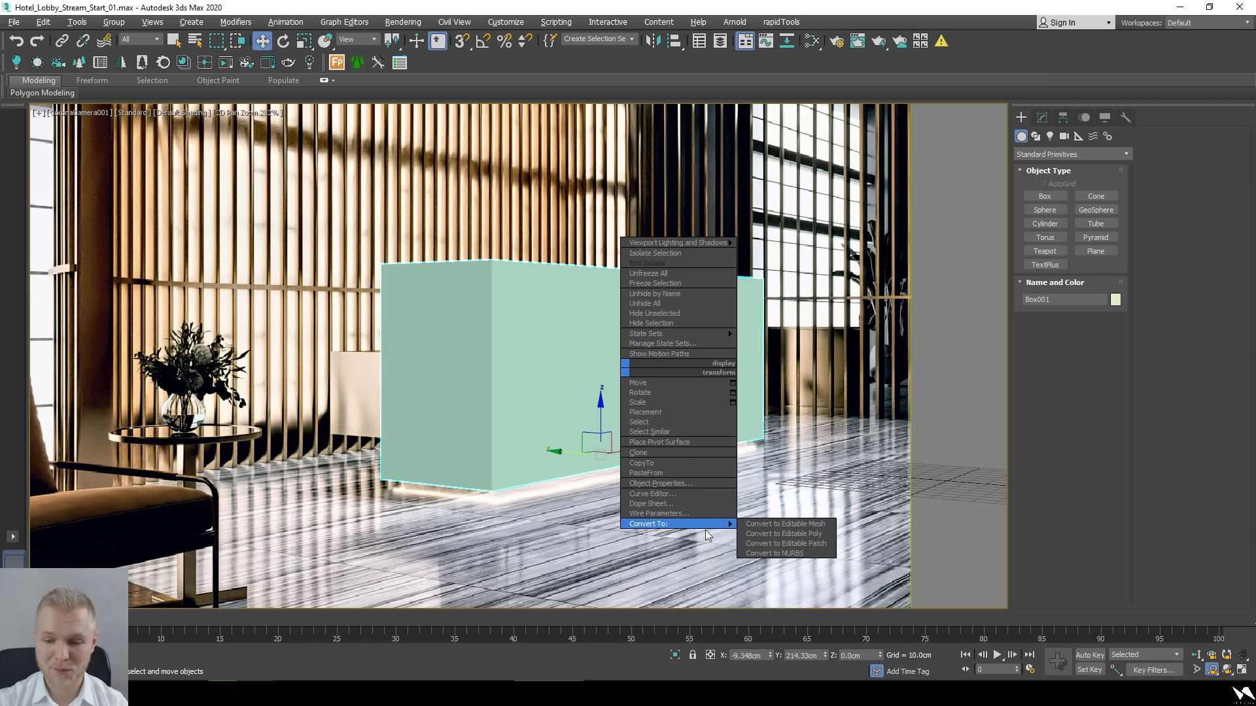
left_click(772, 533)
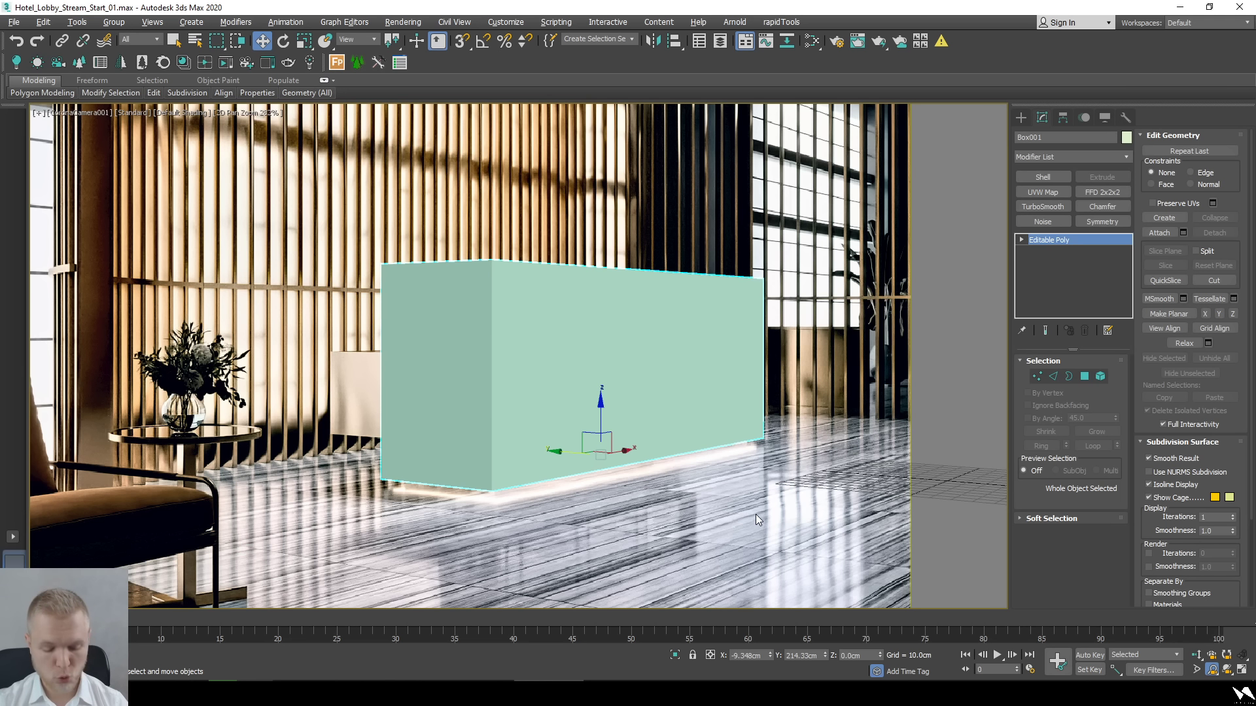
key("alt+x")
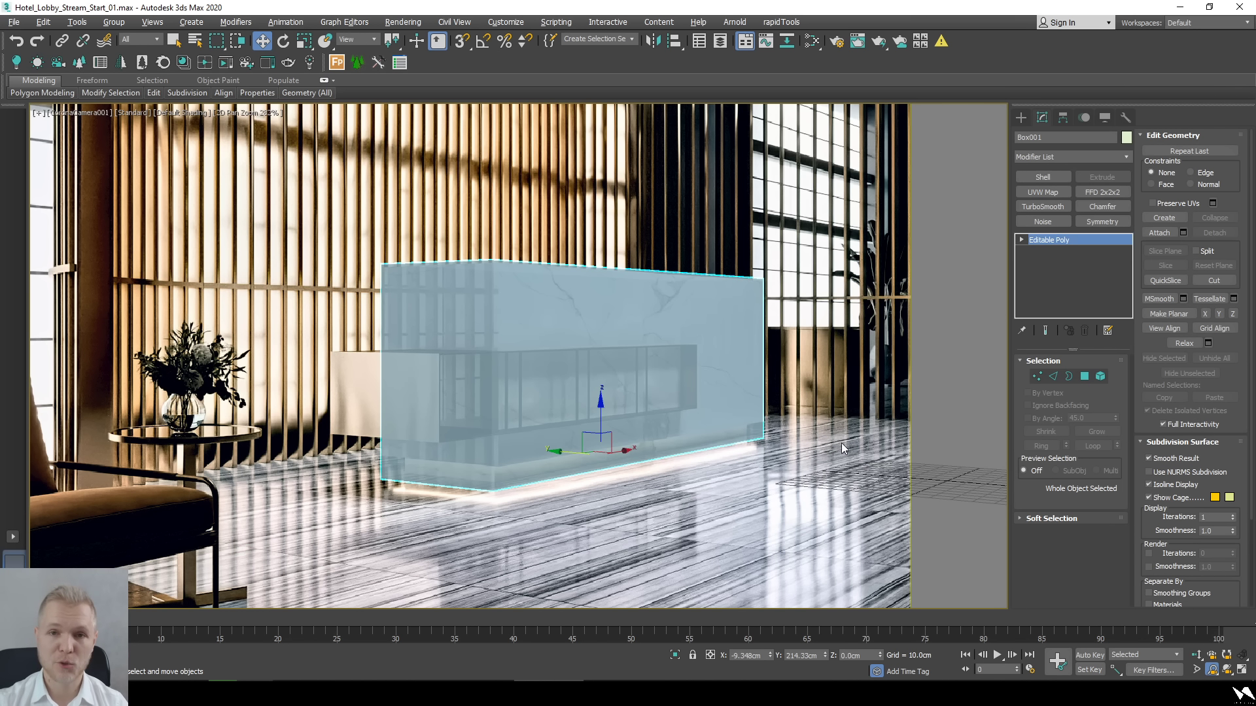
Raise the desk box's four bottom vertices to a Z height of 10 cm.
key("1")
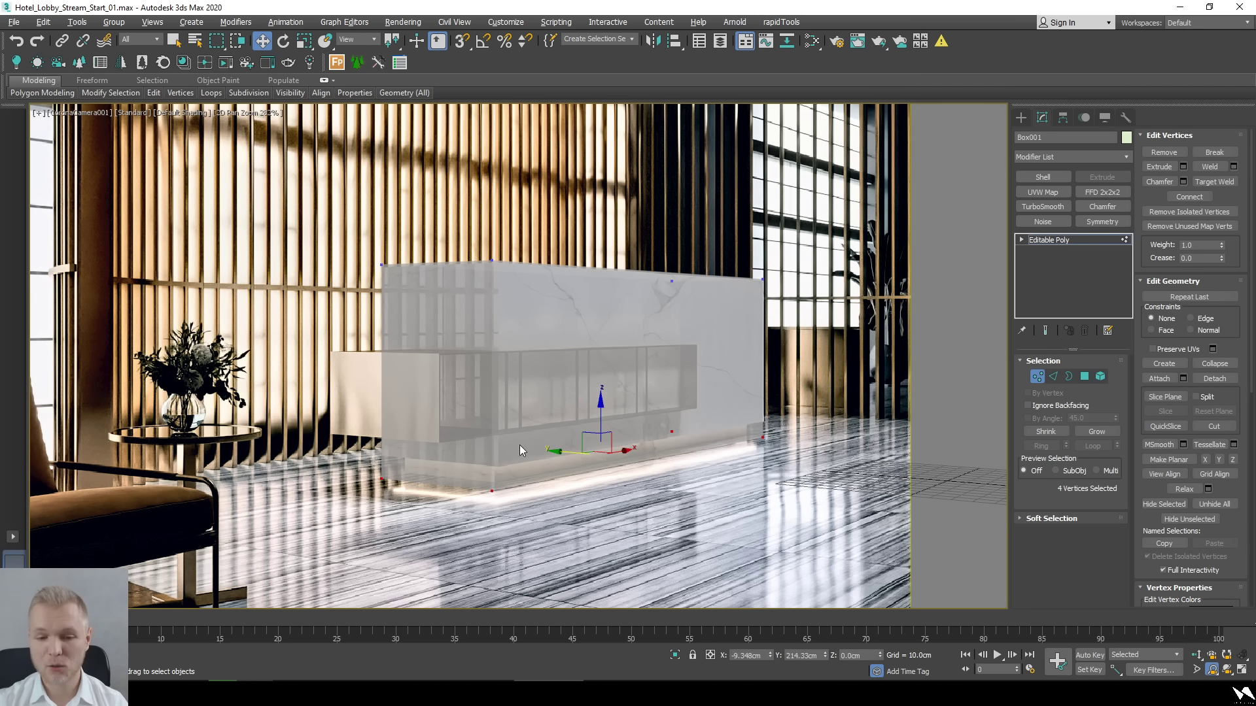
left_click_drag(601, 421, 601, 405)
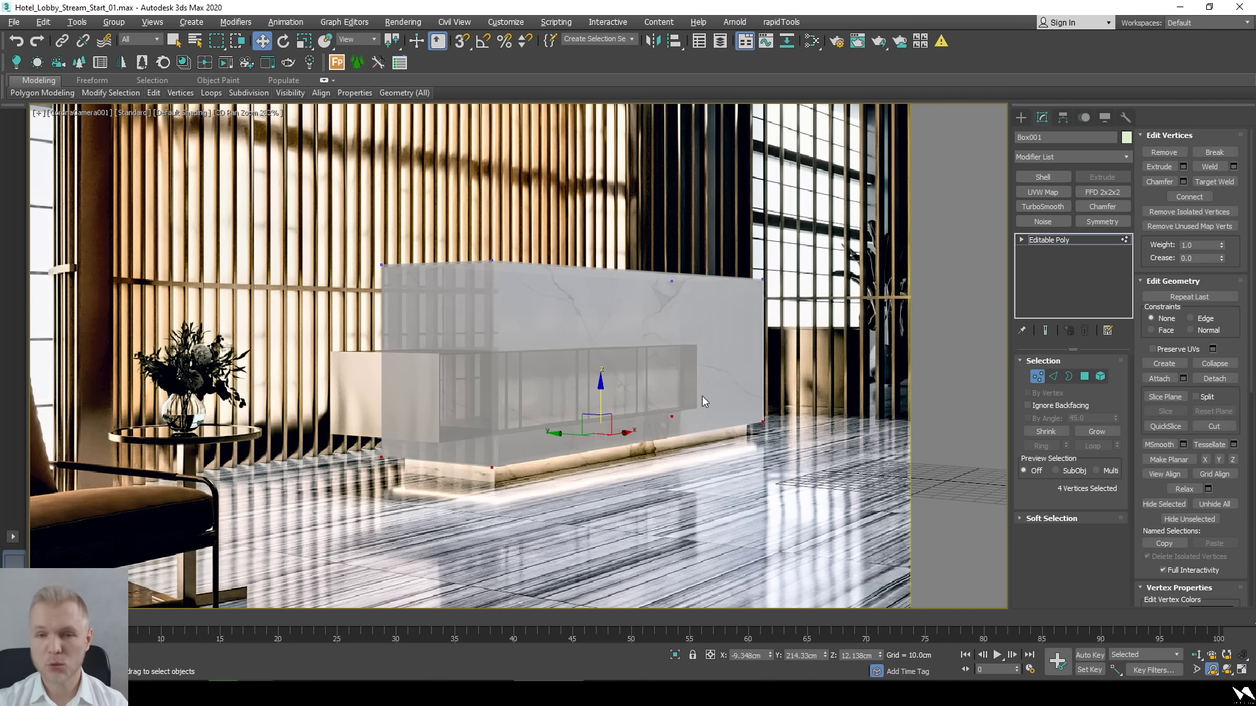
double_click(855, 656)
type("10")
key("Return")
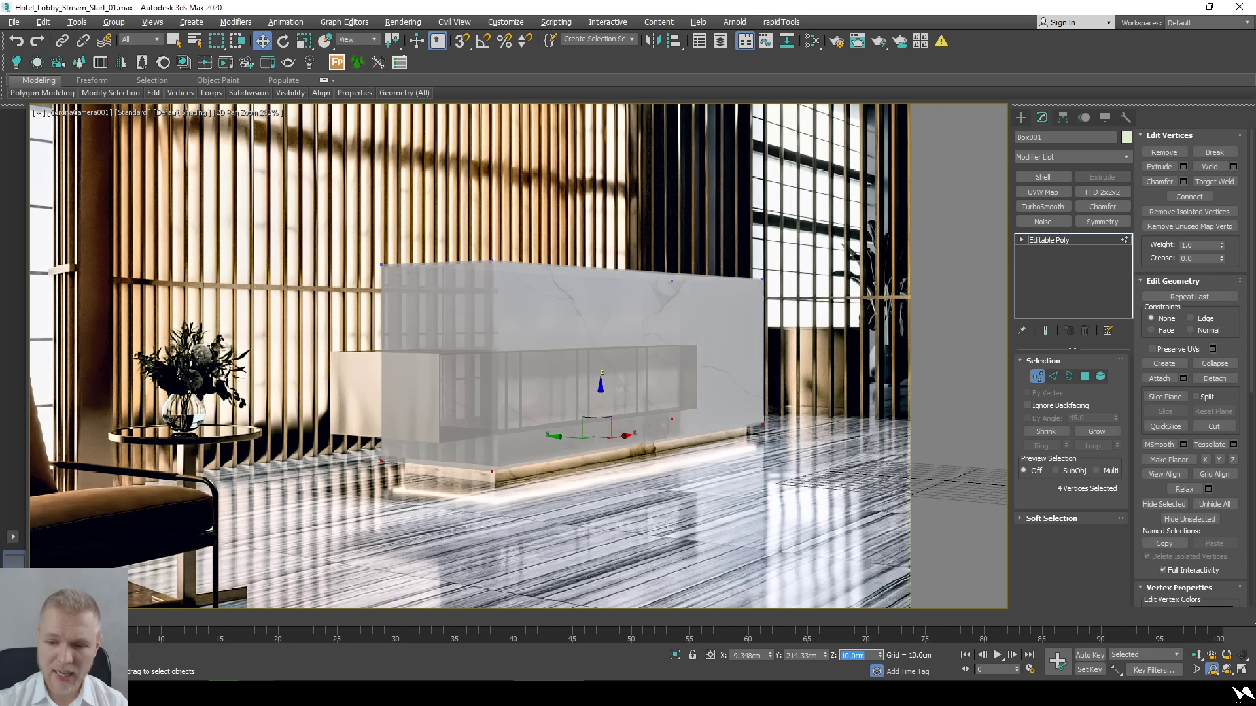
Inset the desk box's bottom polygon by 10 cm.
left_click(1084, 376)
left_click(598, 393)
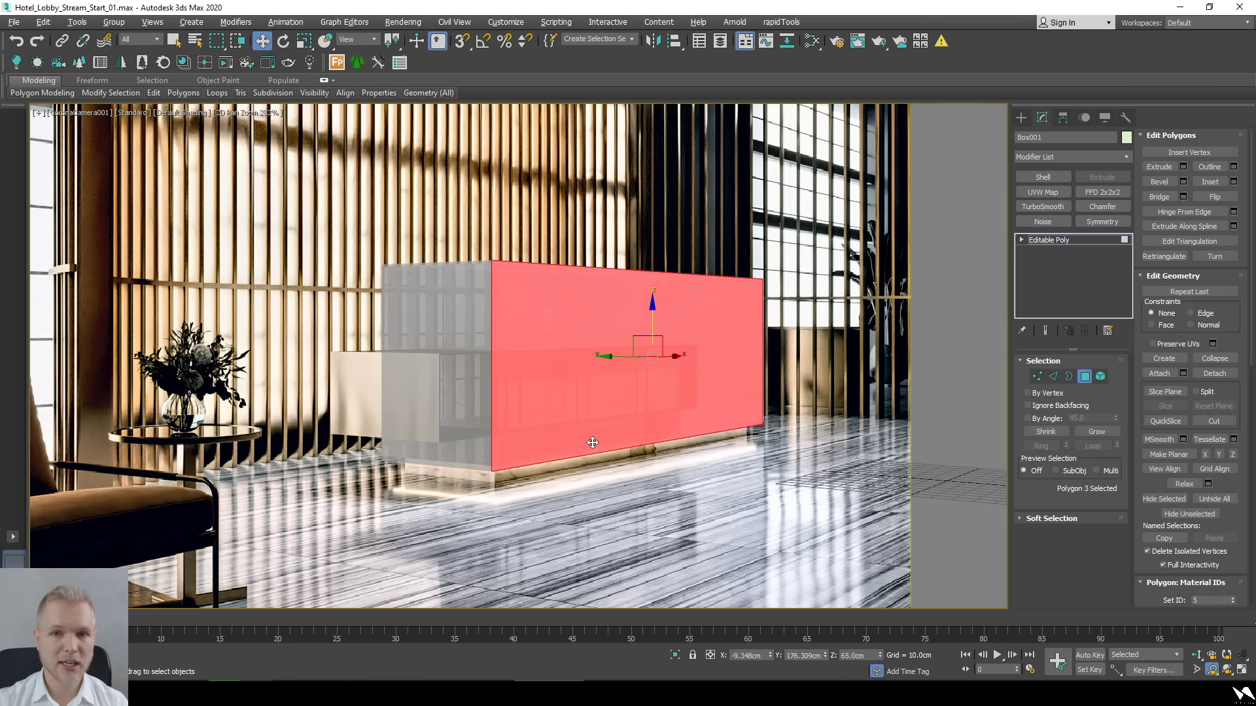
left_click(592, 443)
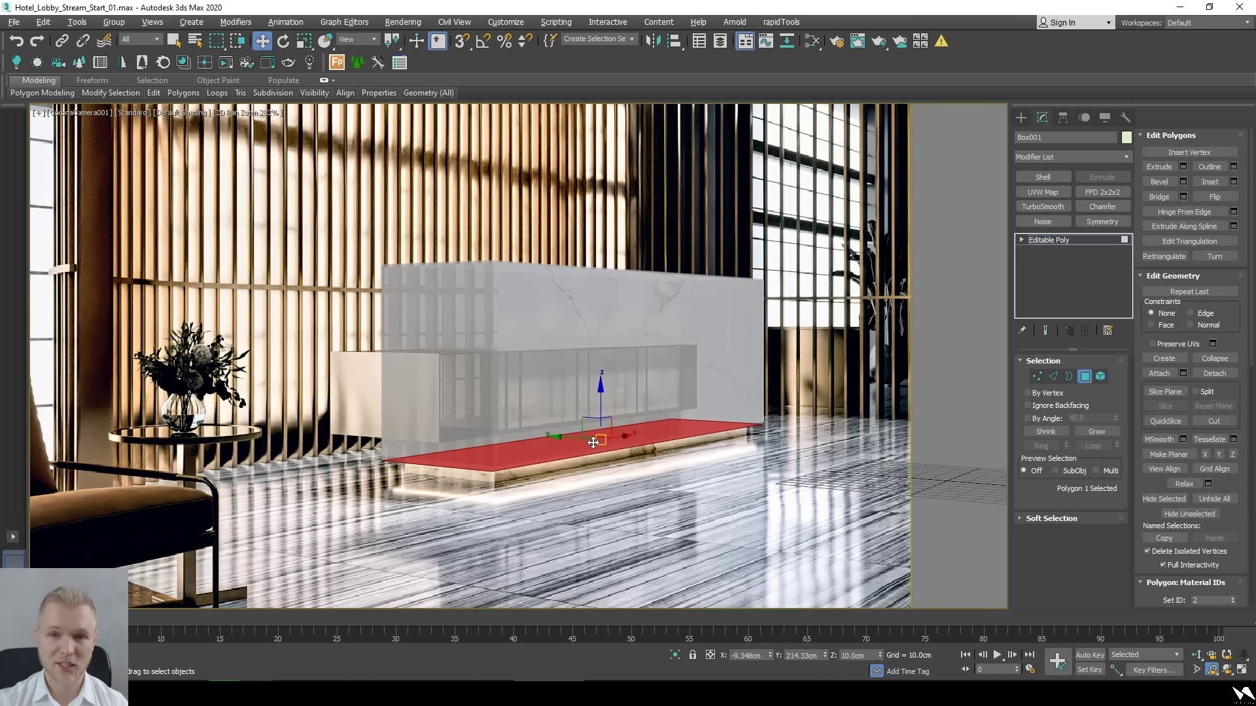
left_click(1234, 182)
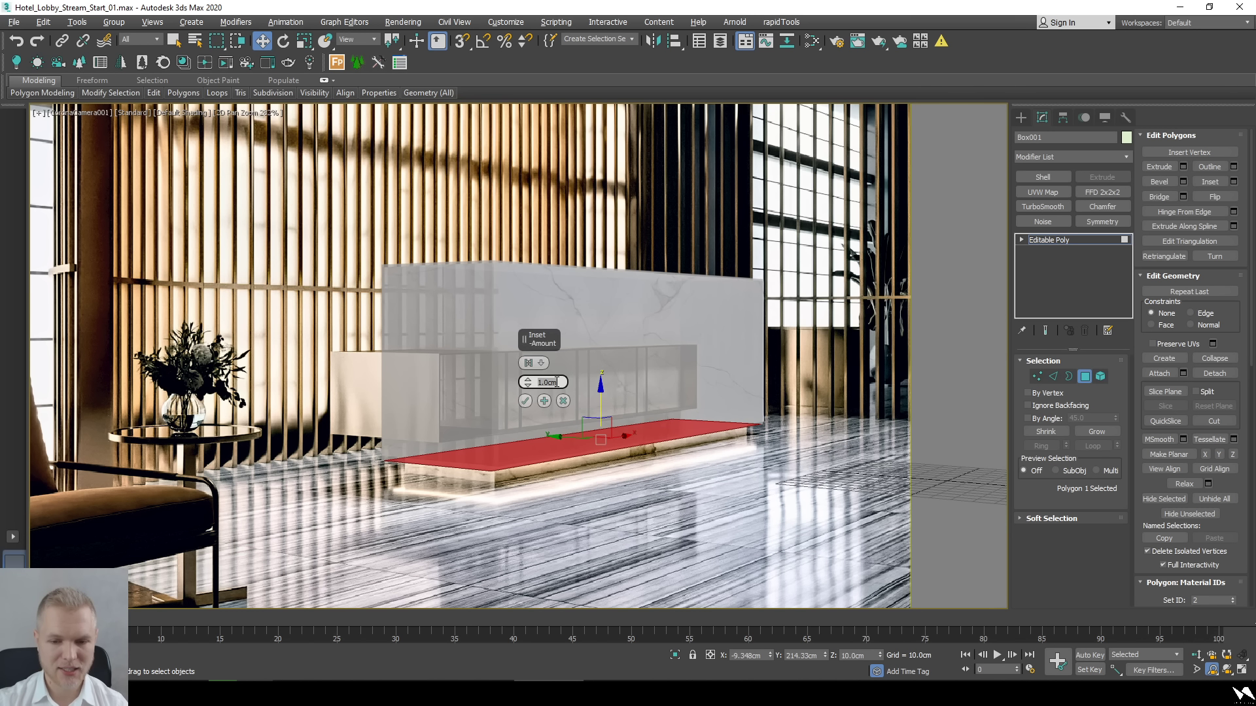
type("10")
key("Return")
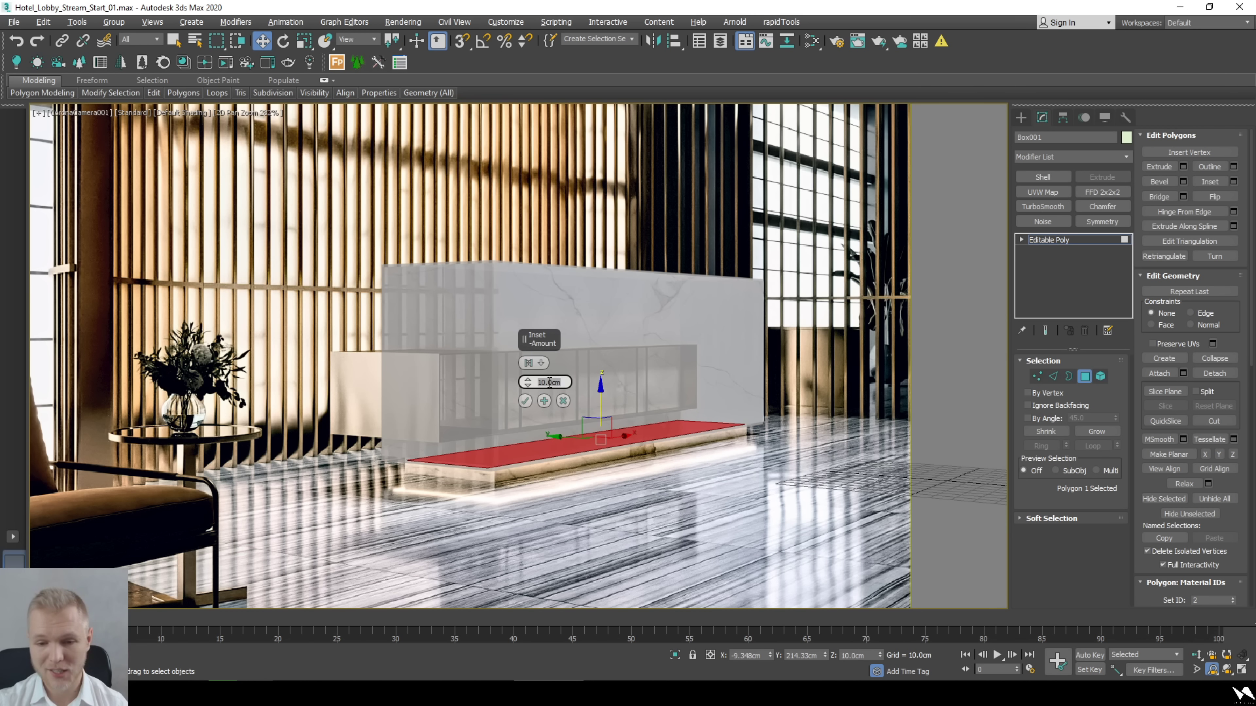
left_click(525, 402)
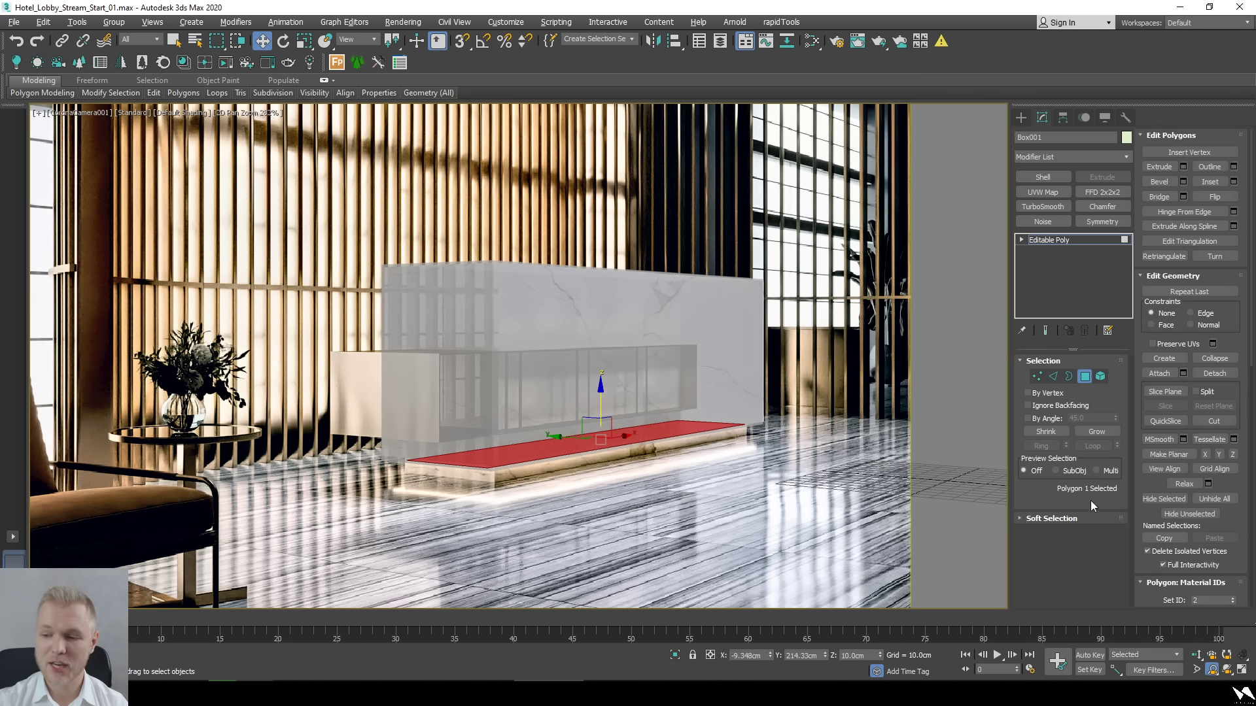
Extrude the inset bottom polygon by 10 cm to form the desk's recessed plinth.
left_click(1175, 214)
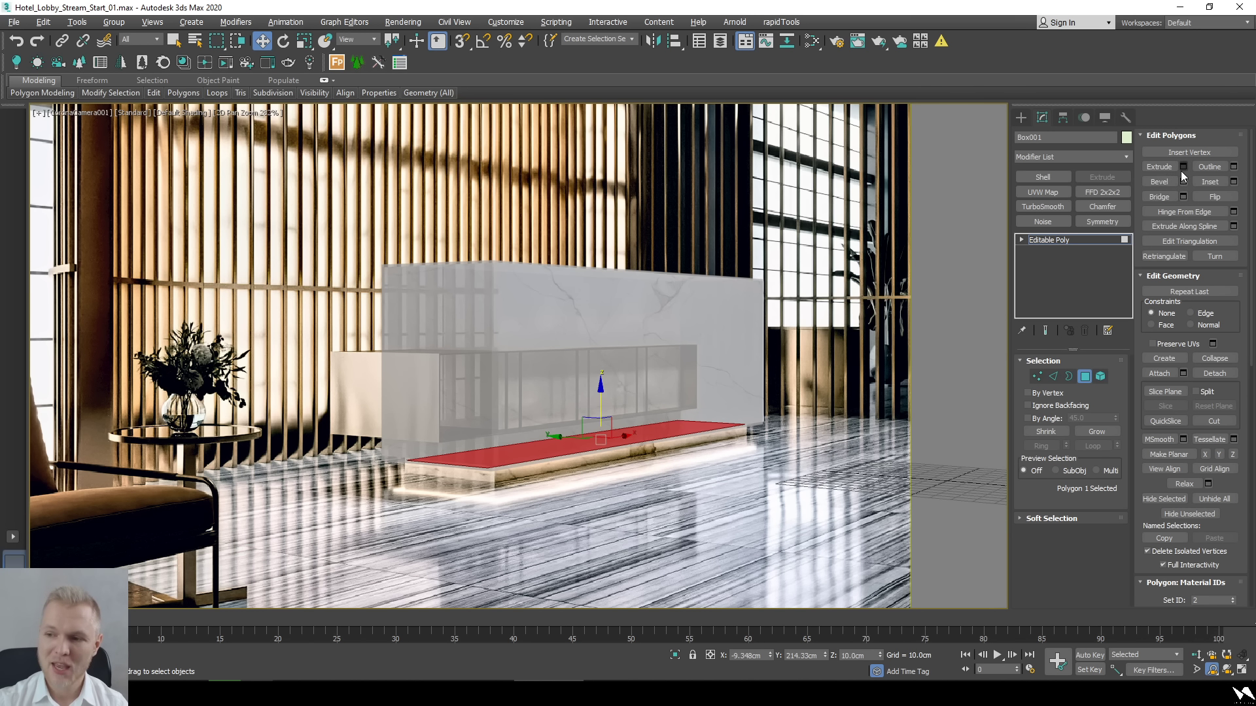
left_click(1233, 181)
key("shift+e")
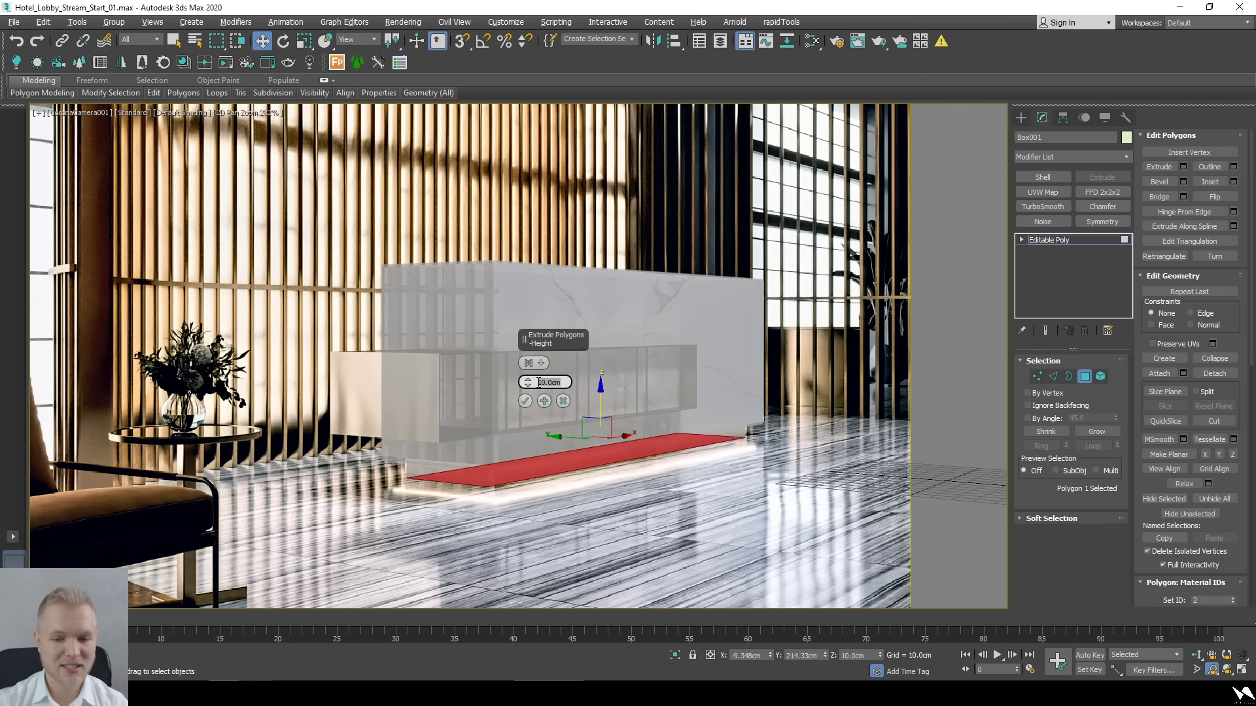
left_click(524, 401)
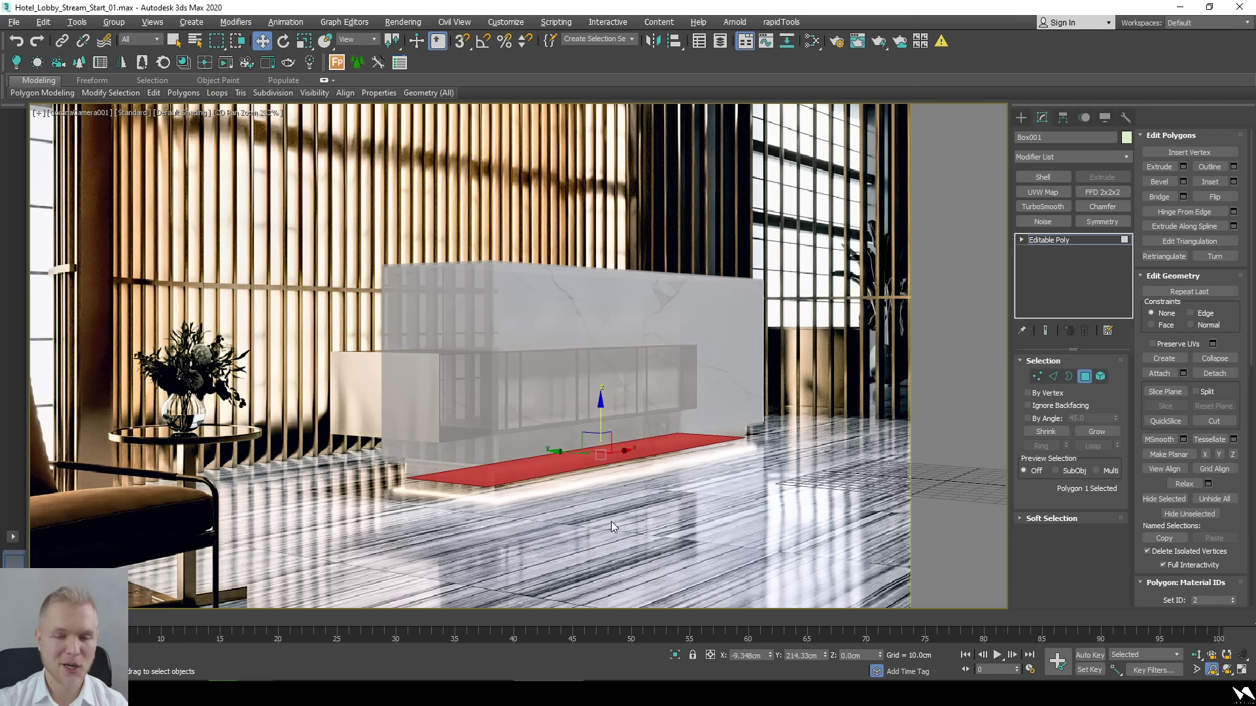
Clear the vertex selection on the desk and display the camera view in wireframe.
double_click(857, 656)
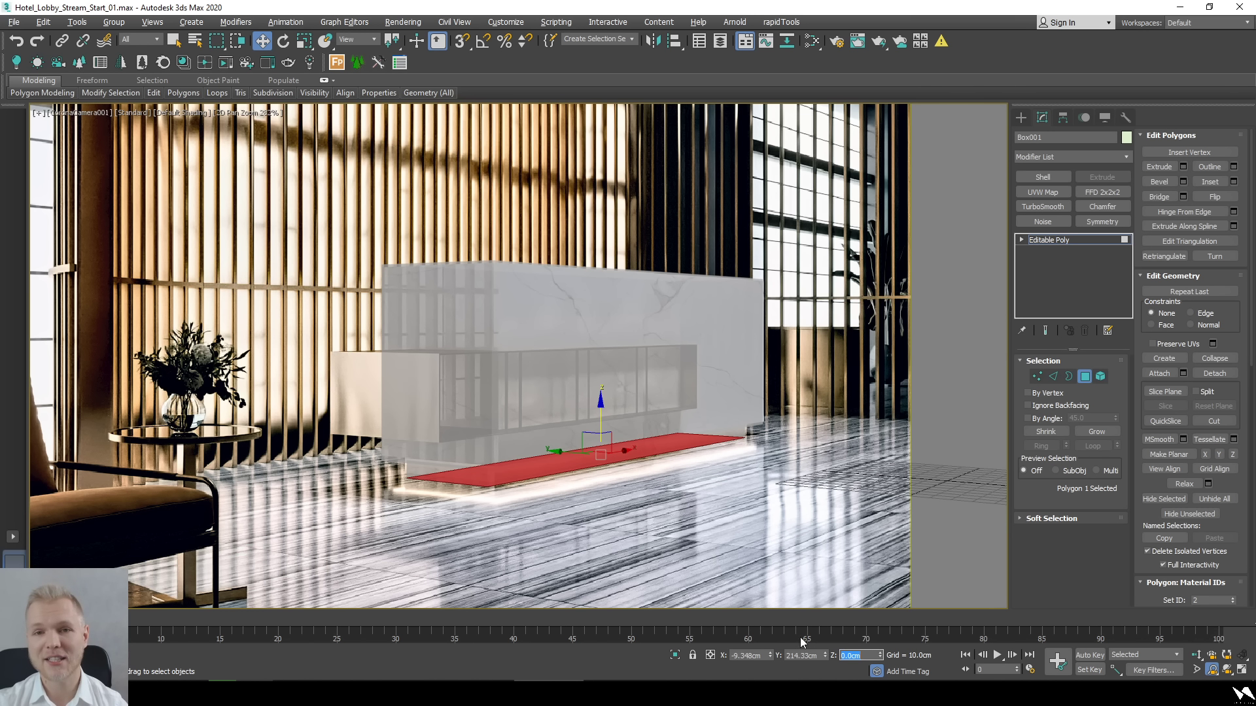
left_click(708, 514)
key("1")
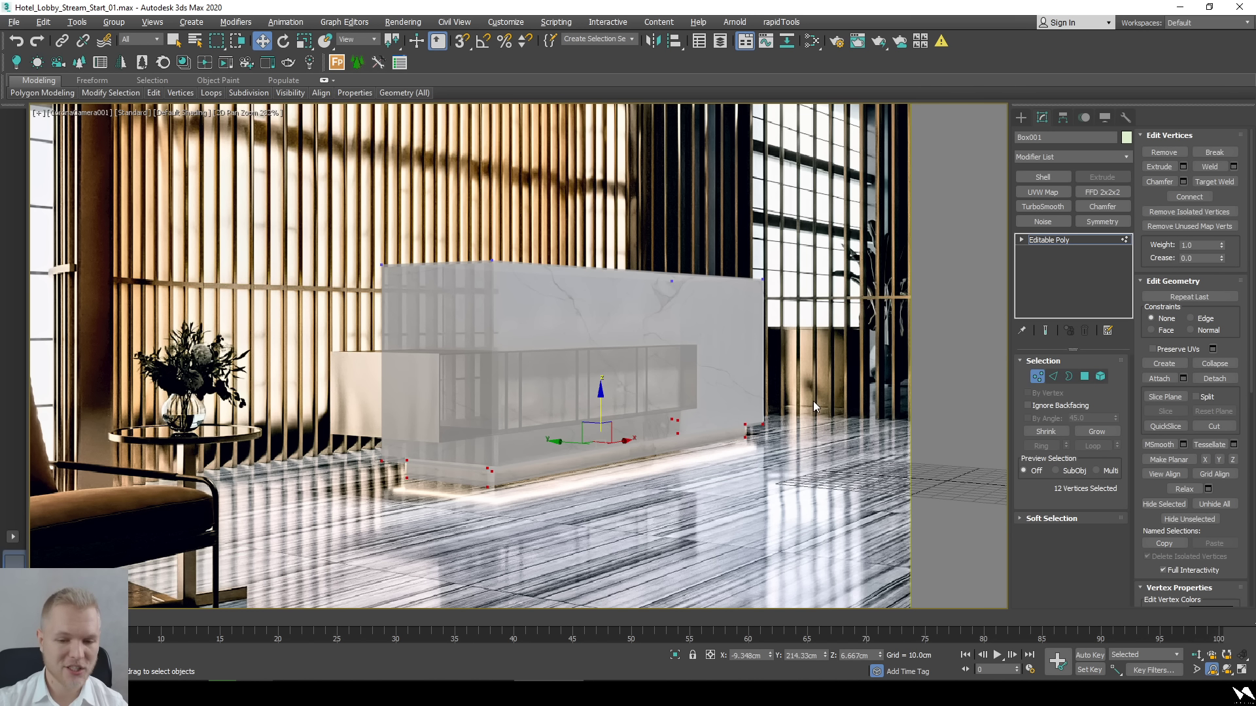
left_click(880, 403)
key("F3")
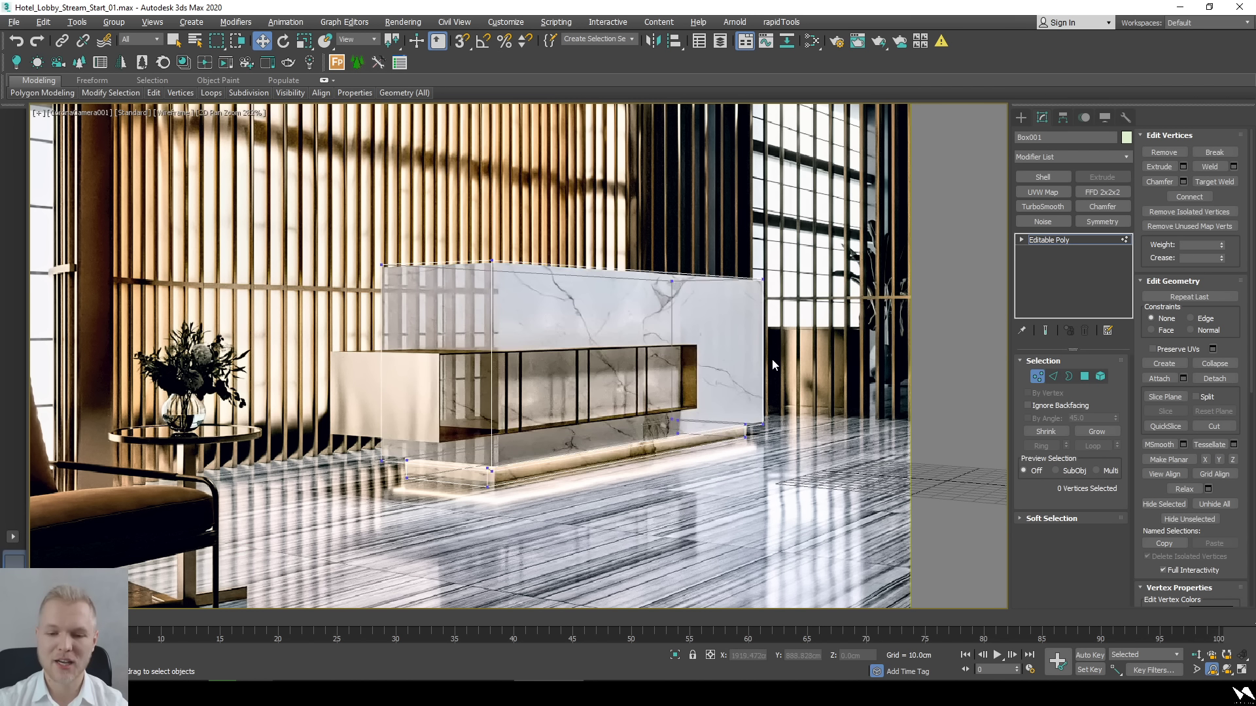
Draw a second box snapped to the desk body's lower corners, about 76 cm long, 352 cm wide and 61 cm high.
left_click(1021, 118)
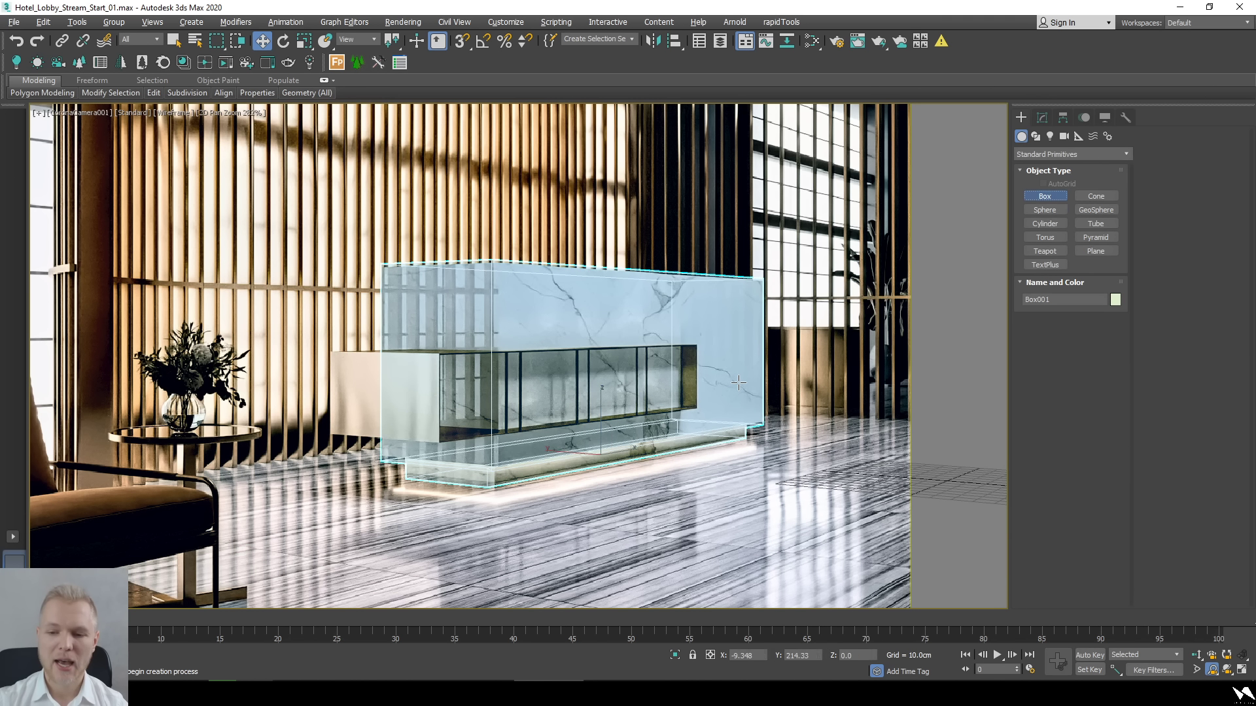
left_click(1058, 198)
key("s")
left_click_drag(761, 424, 383, 461)
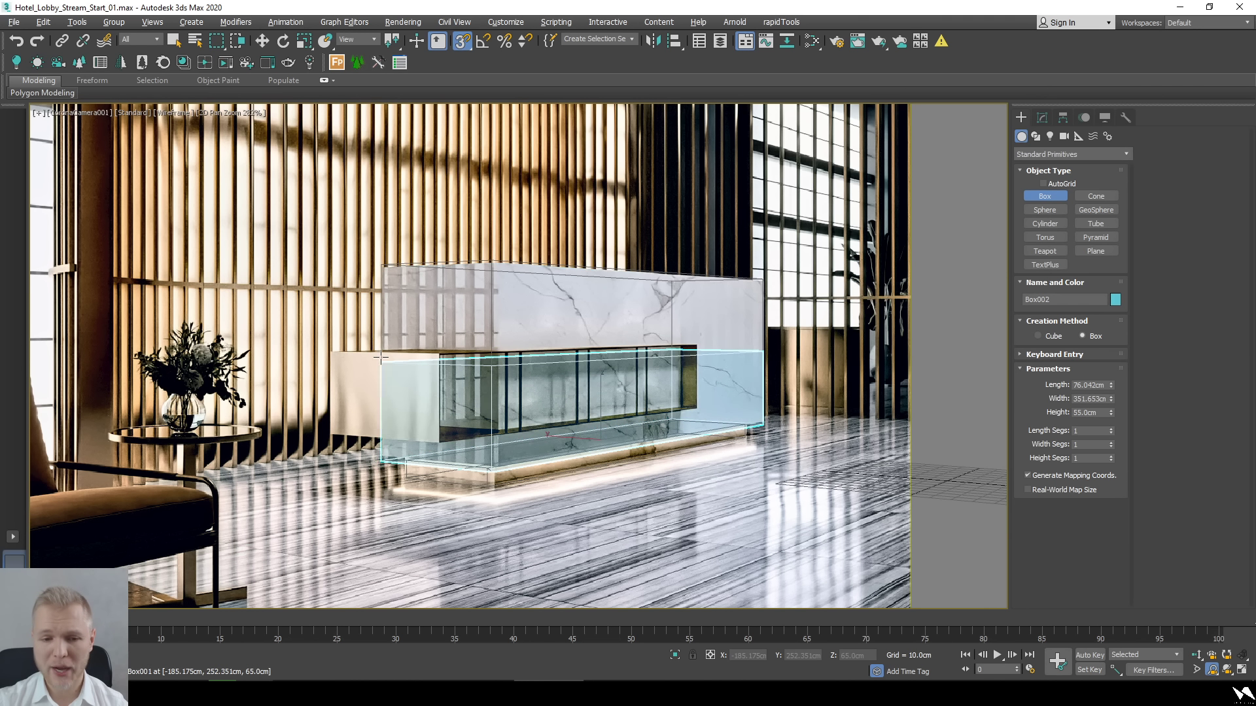
key("s")
left_click(393, 378)
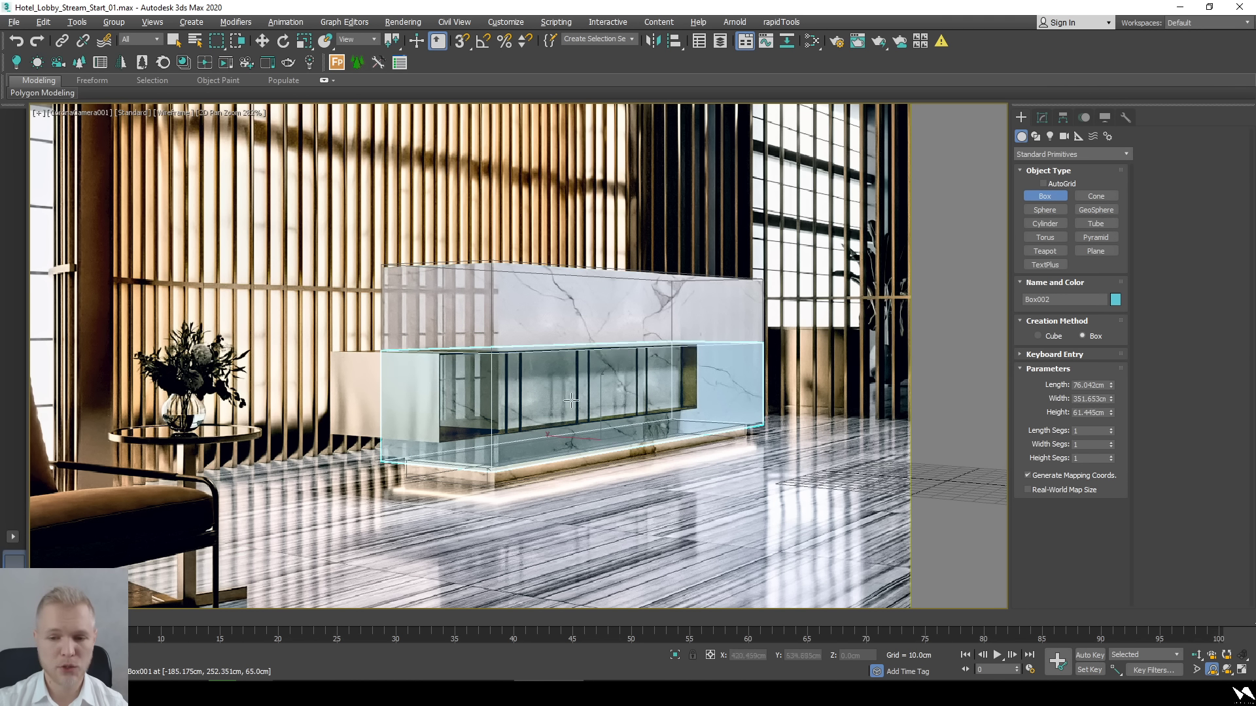
Finish creating the second box and convert it to Editable Poly.
key("w")
right_click(689, 347)
mouse_move(741, 503)
left_click(829, 512)
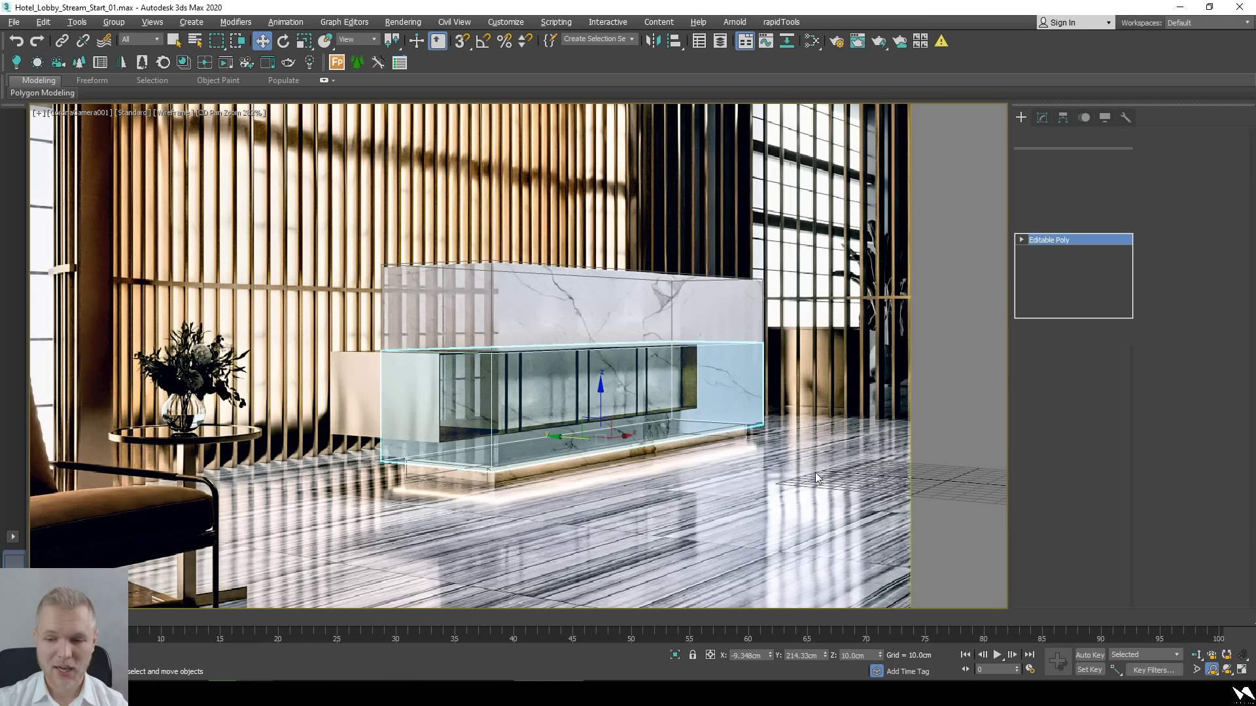
Move the second box's far end polygon inward by about 137 cm along X to shorten it towards the photo's counter.
key("4")
left_click(743, 395)
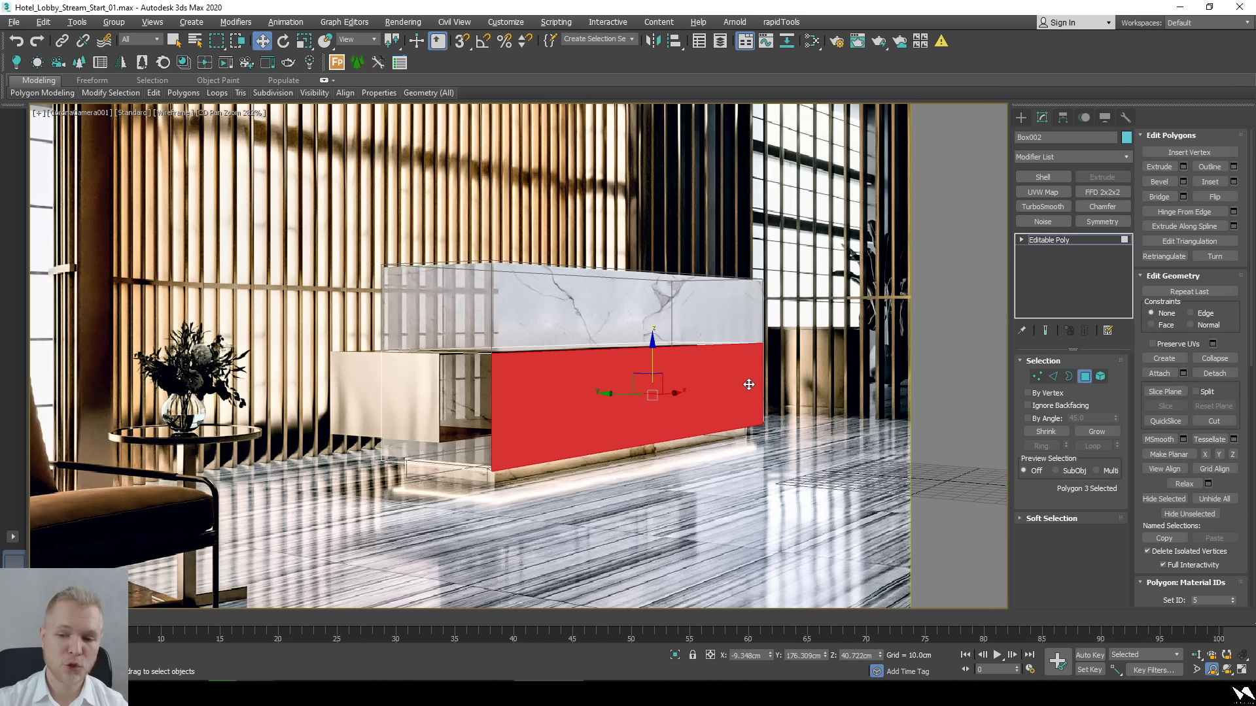
left_click(744, 393)
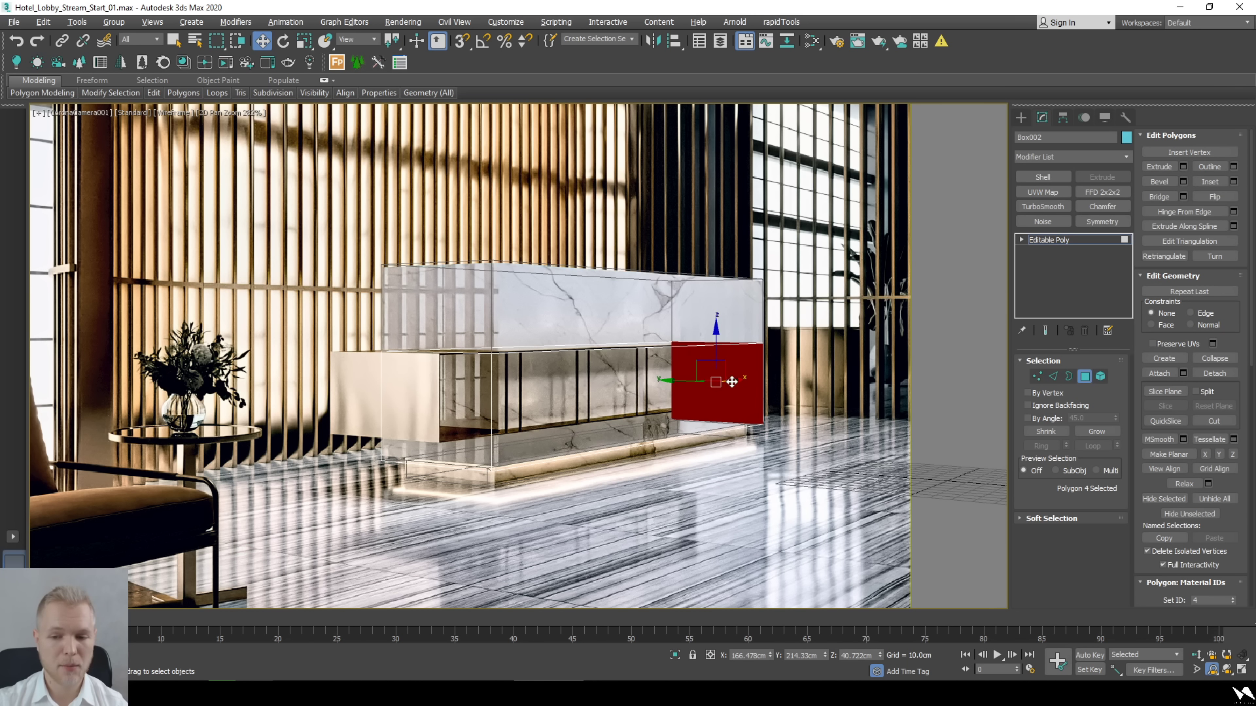
left_click_drag(739, 386, 644, 400)
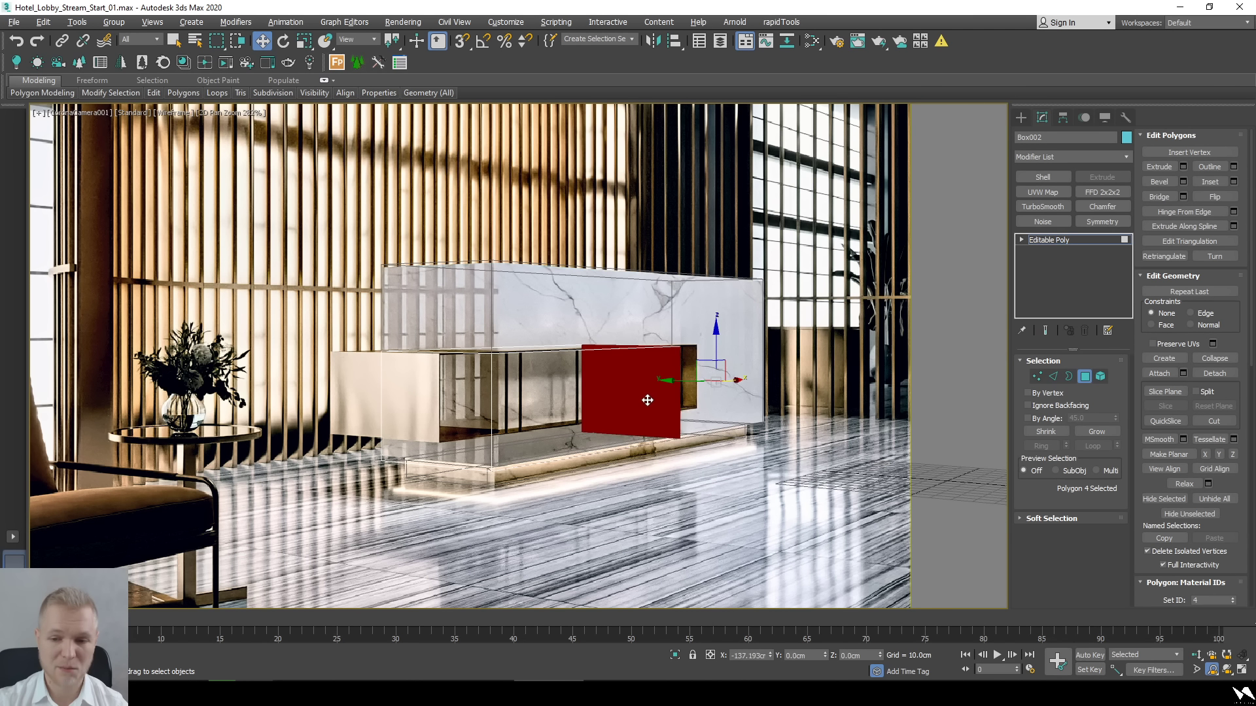
Pull the second box's front polygon forward and its near end polygon out to about X -244 cm, following the counter in the photo.
left_click(430, 401)
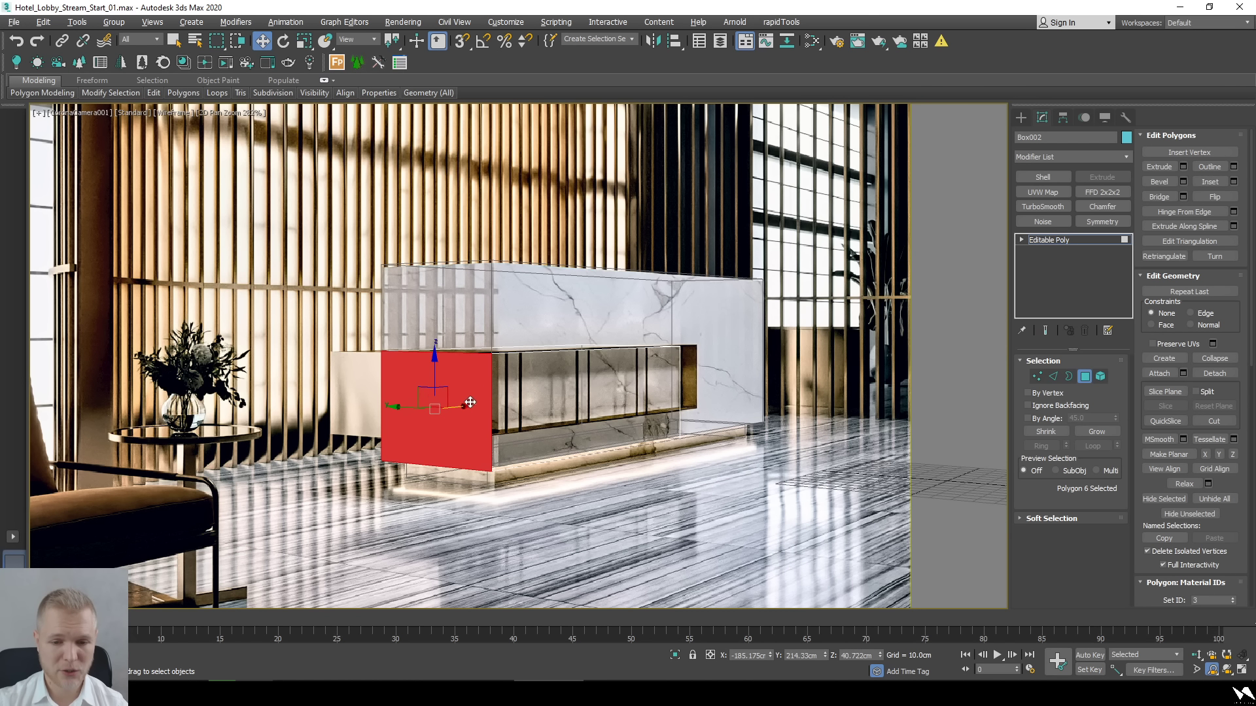
left_click_drag(463, 405, 461, 404)
left_click(576, 399)
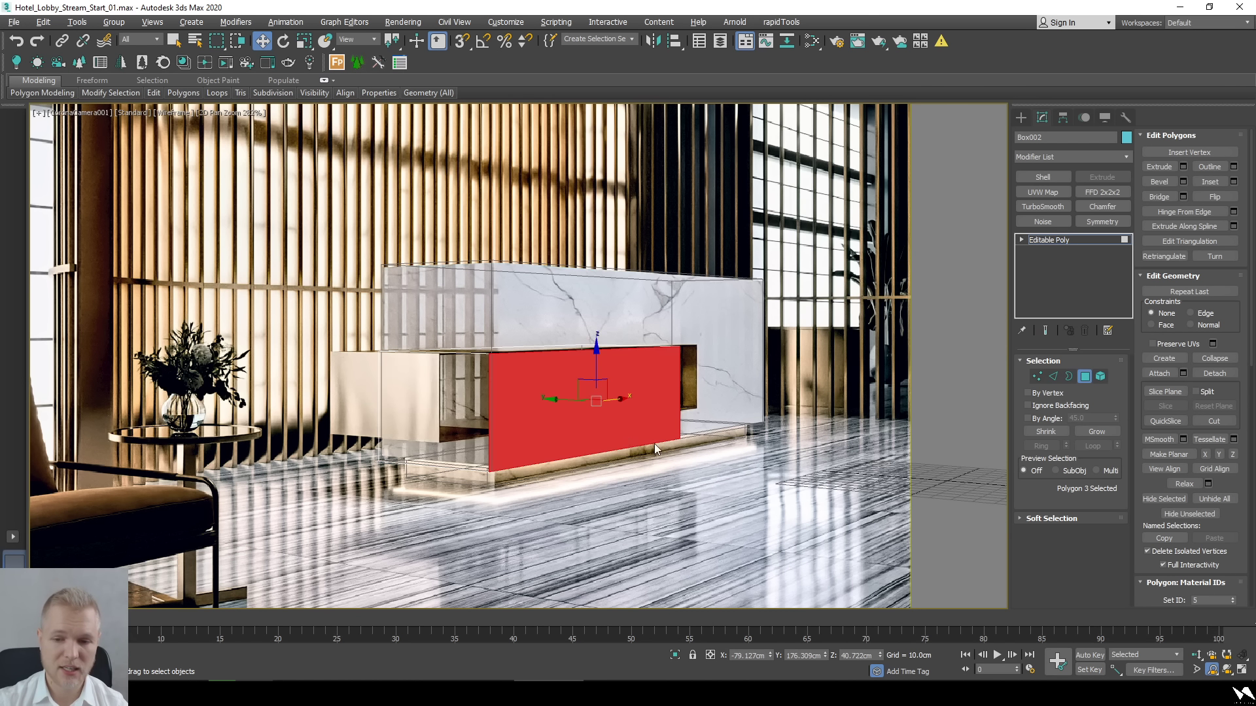
left_click_drag(564, 399, 581, 404)
left_click(440, 398)
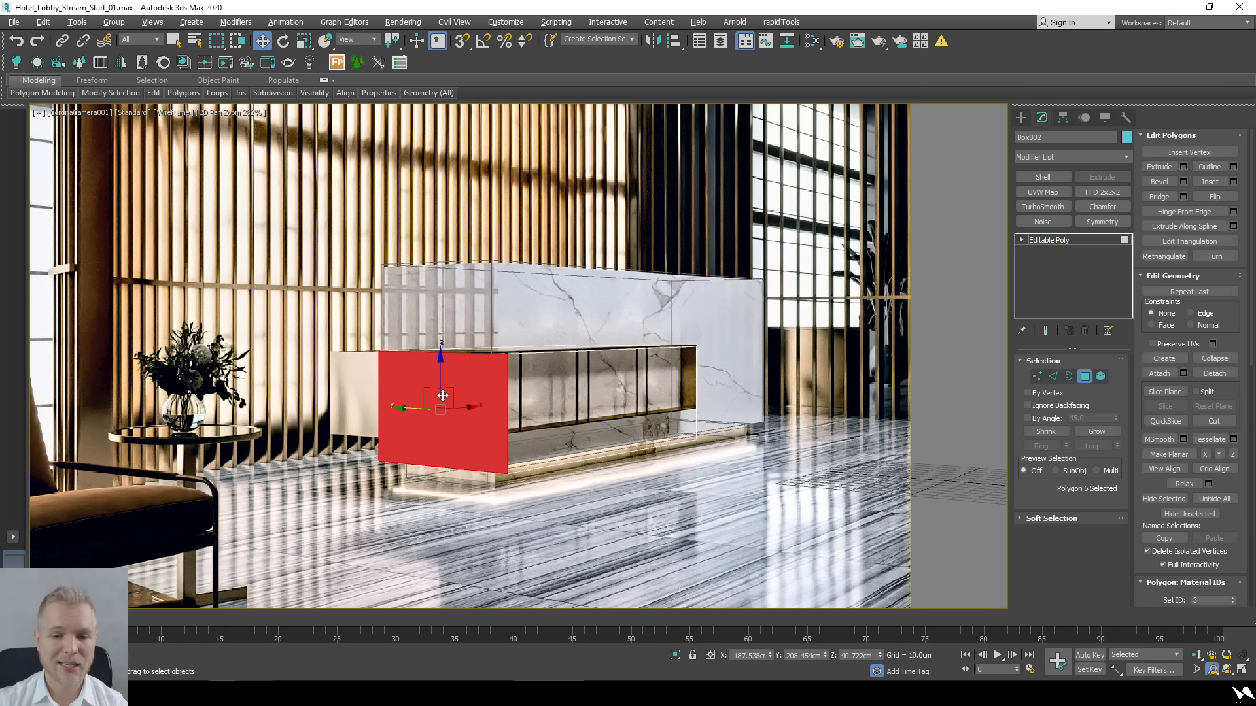
left_click_drag(468, 405, 397, 409)
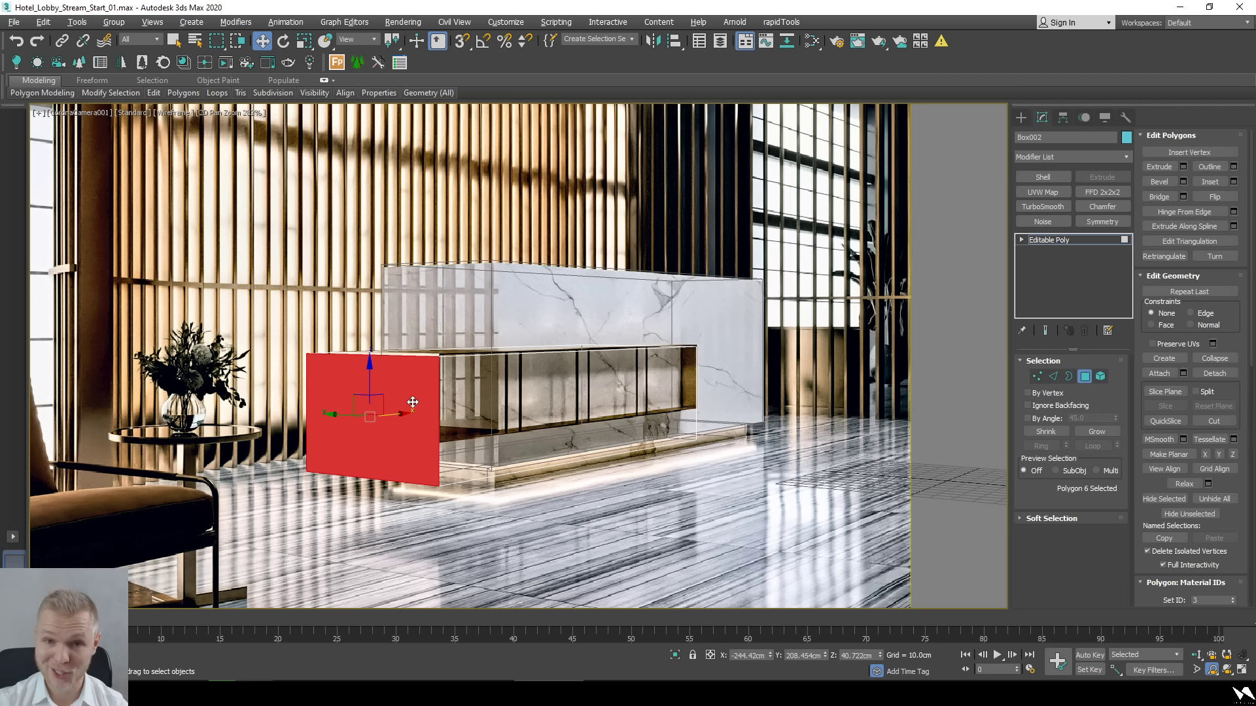
Raise the second box's four top vertices by about 1.2 cm to match the counter's top edge in the photo.
key("1")
left_click_drag(300, 374, 303, 373)
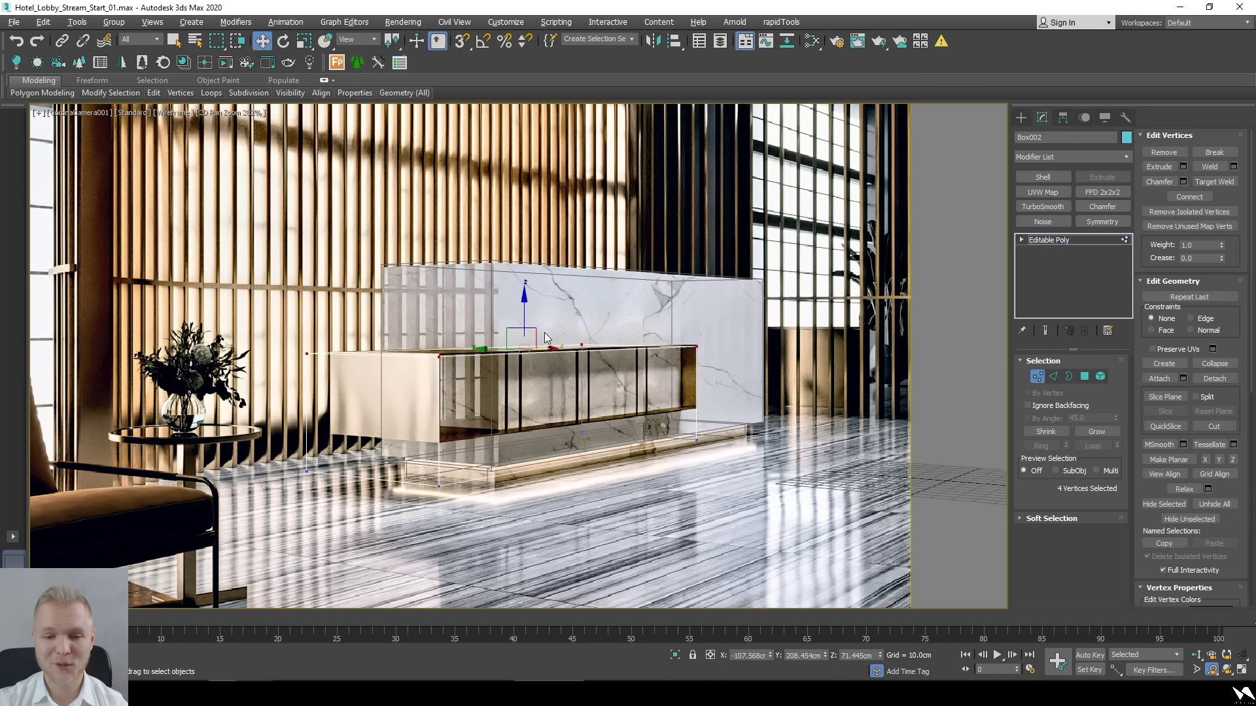
scroll(520, 314, "up", 5)
left_click_drag(524, 337, 524, 335)
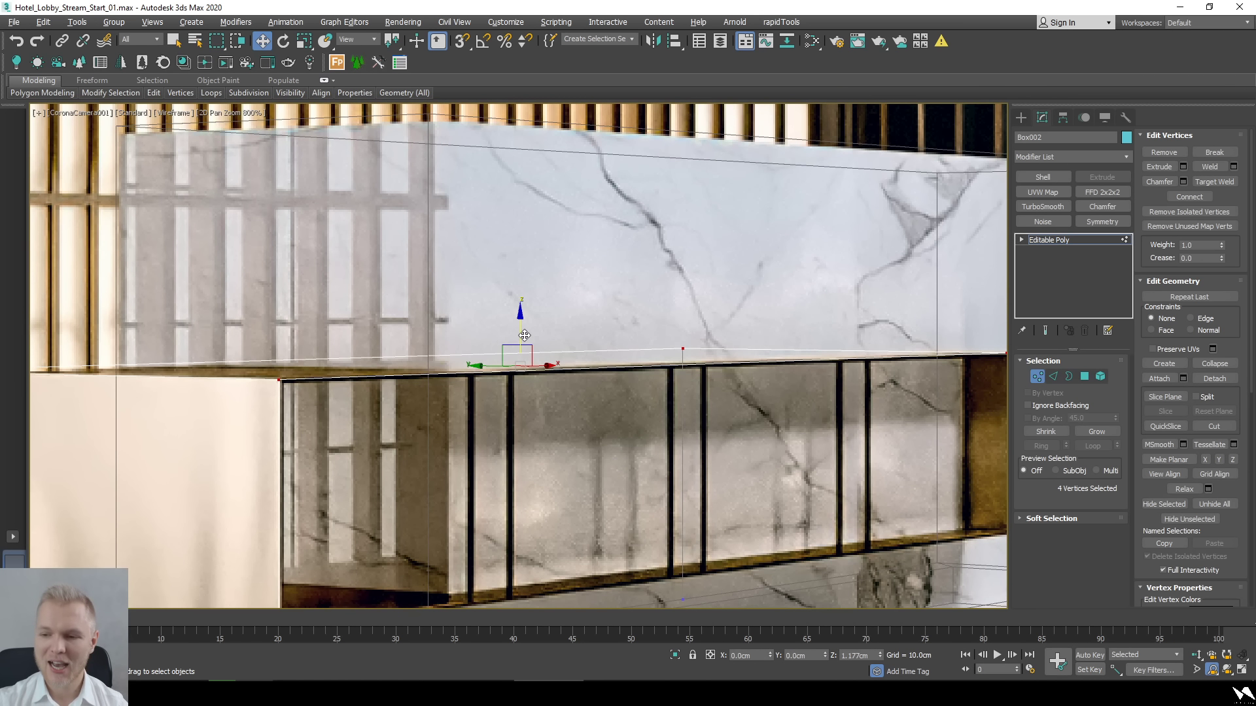
scroll(523, 366, "down", 3)
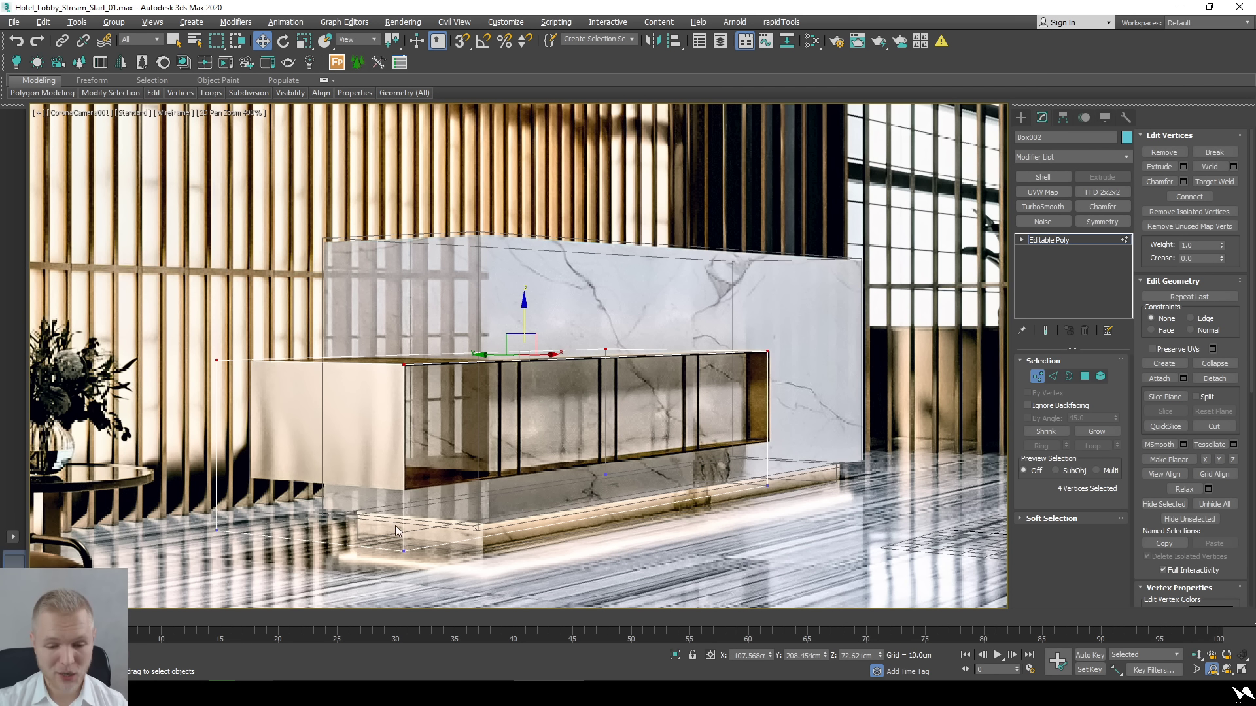
Switch to the browser and look through the VizAcademy website's About Us and training programme sections and the school's Instagram page.
mouse_move(756, 692)
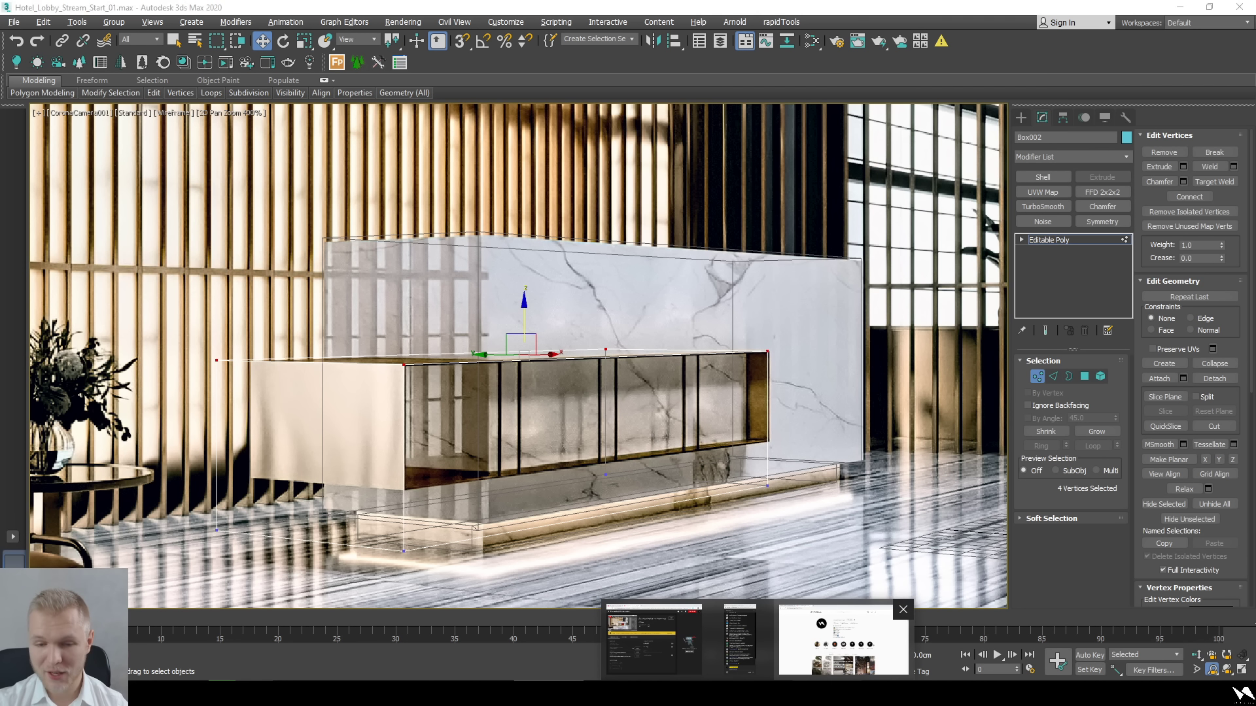
left_click(844, 640)
left_click(78, 11)
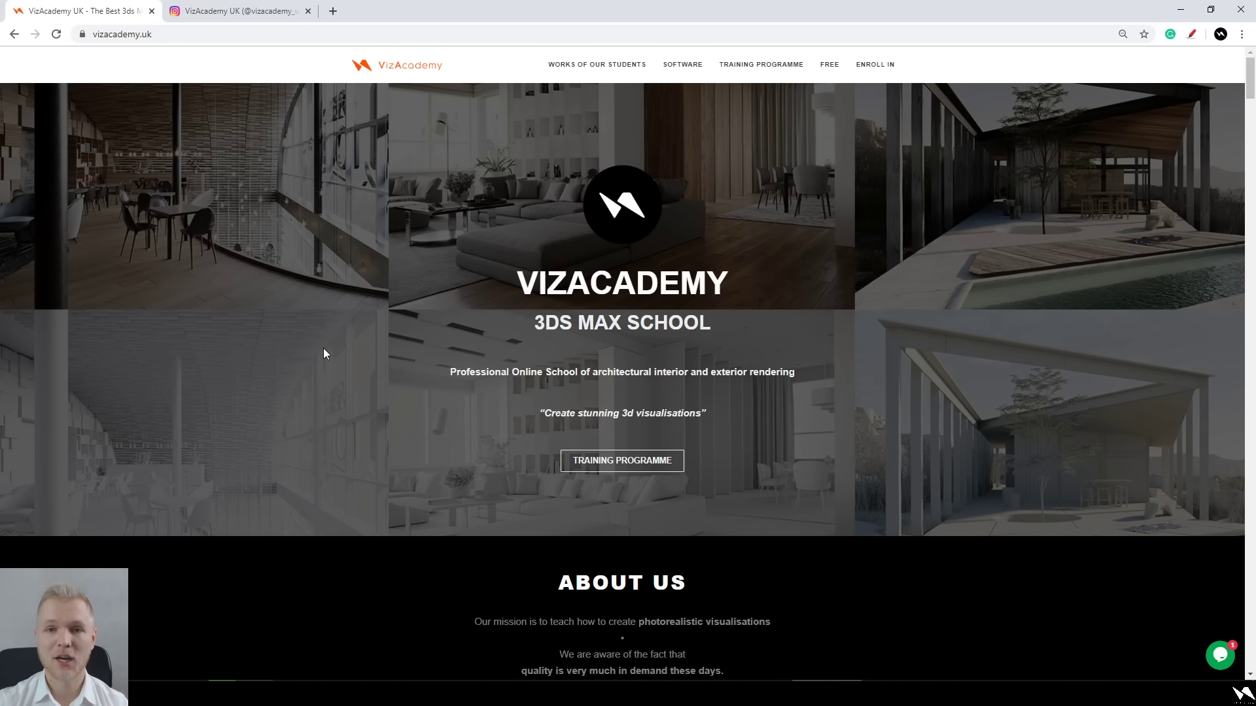
scroll(323, 349, "down", 1)
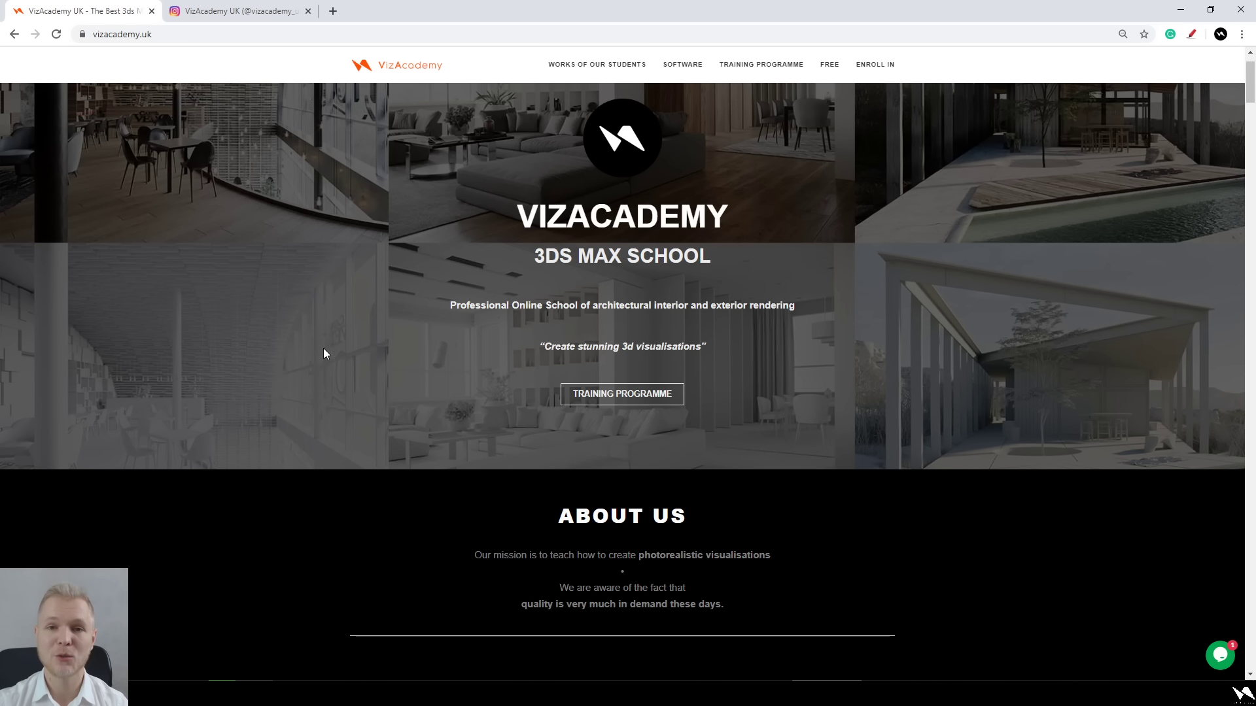
scroll(323, 354, "down", 6)
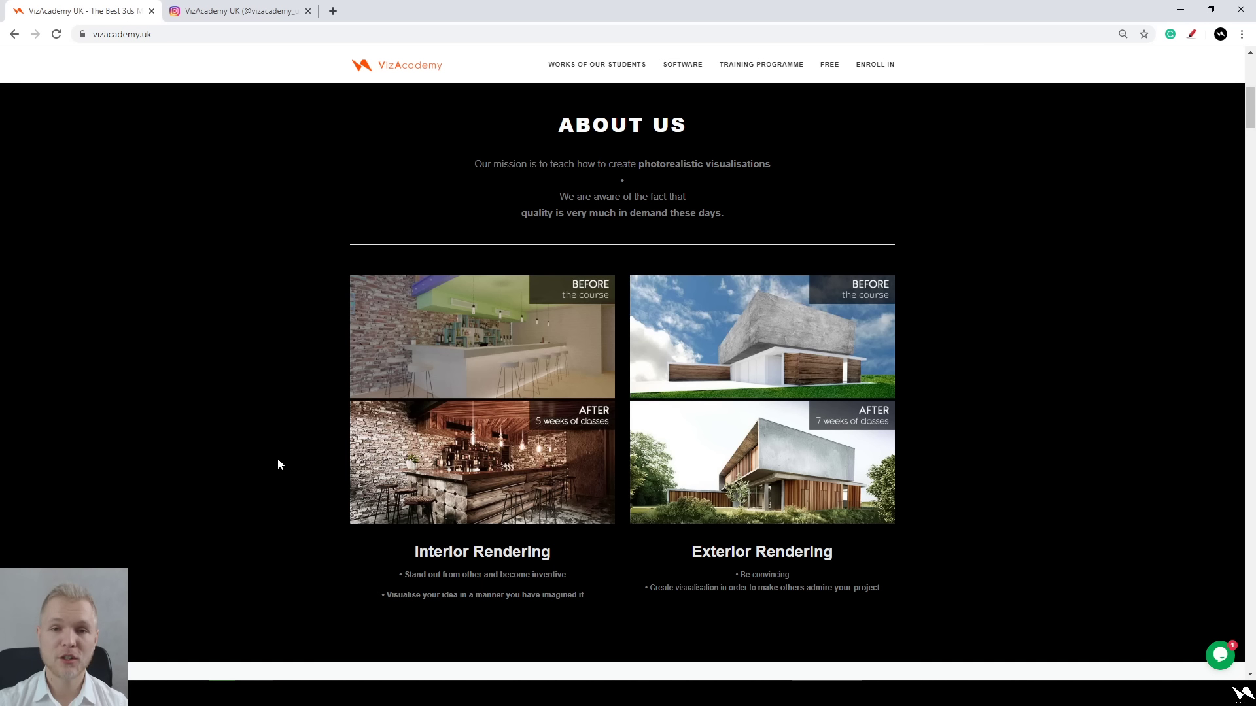
scroll(278, 457, "down", 2)
scroll(278, 458, "up", 2)
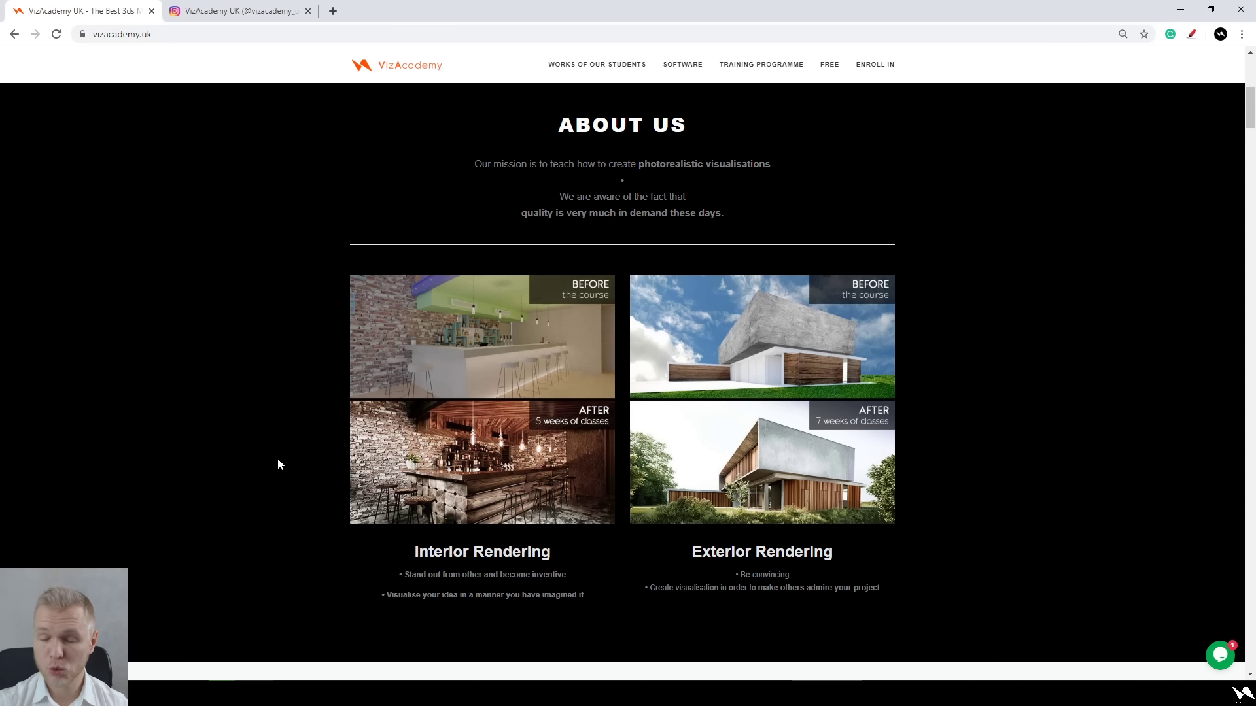
scroll(278, 460, "down", 8)
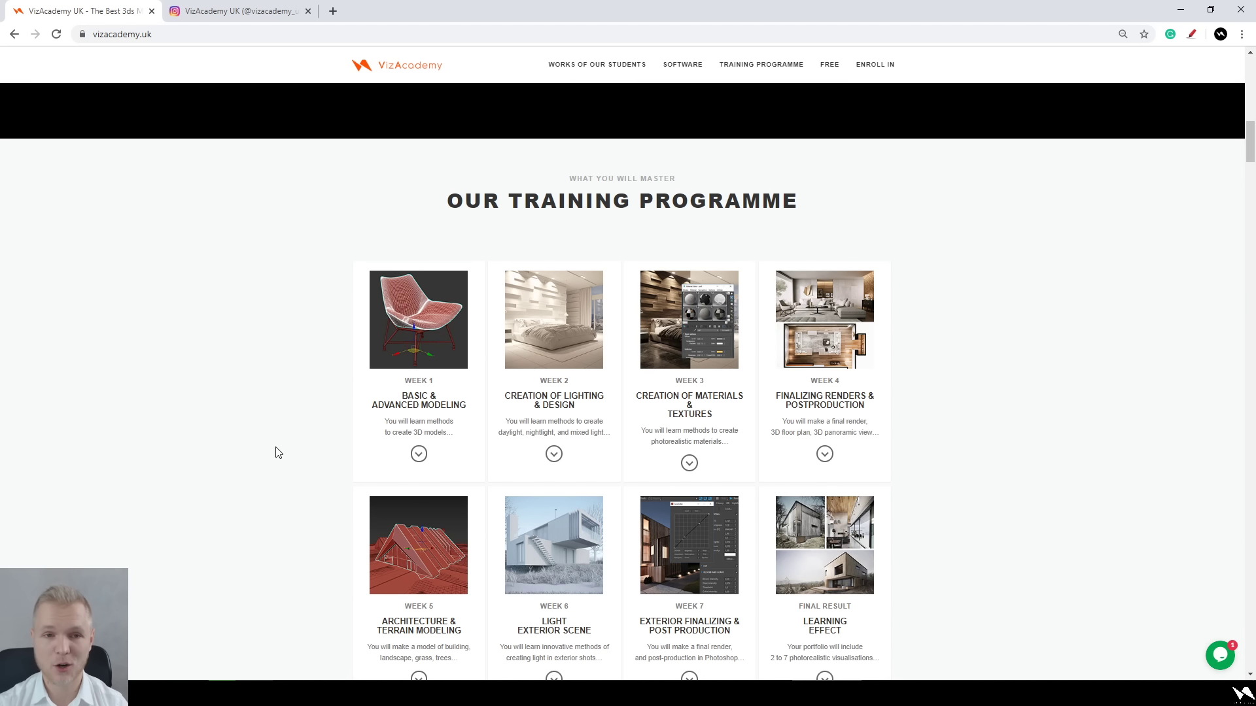
left_click(197, 10)
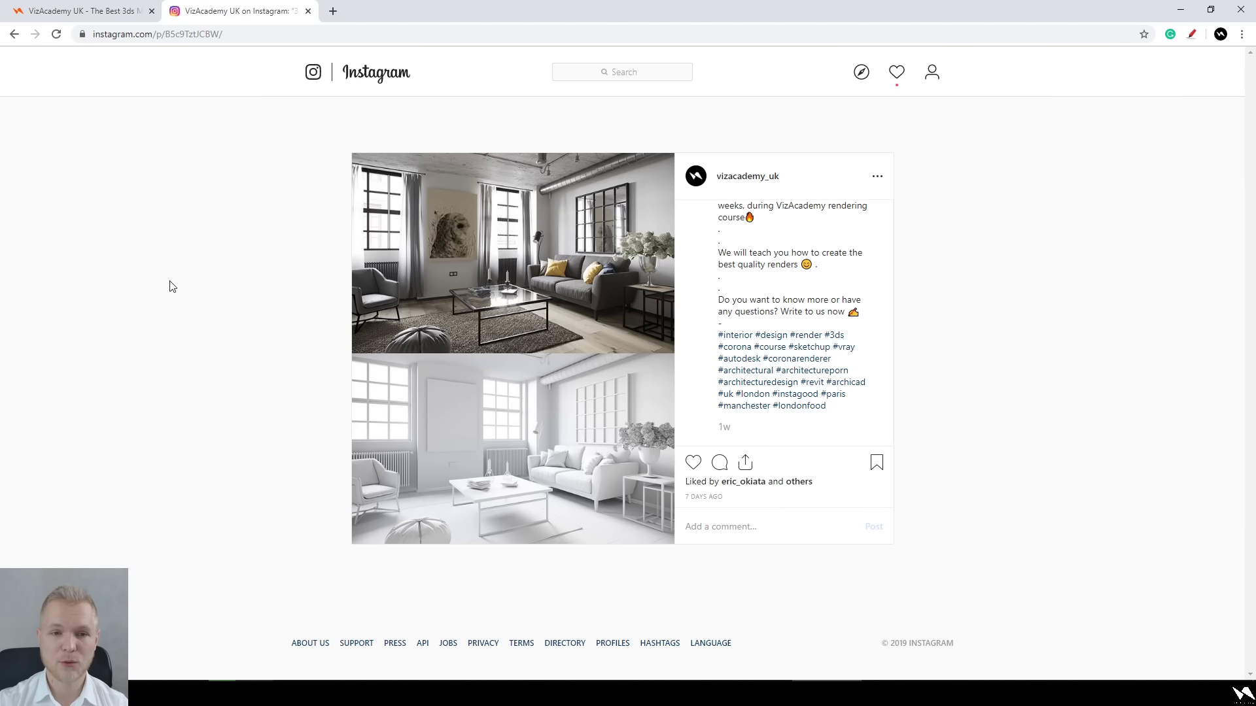
Return to VizAcademy's Instagram profile and look through its posts comparing finished renders with clay and wireframe views.
key("alt+Left")
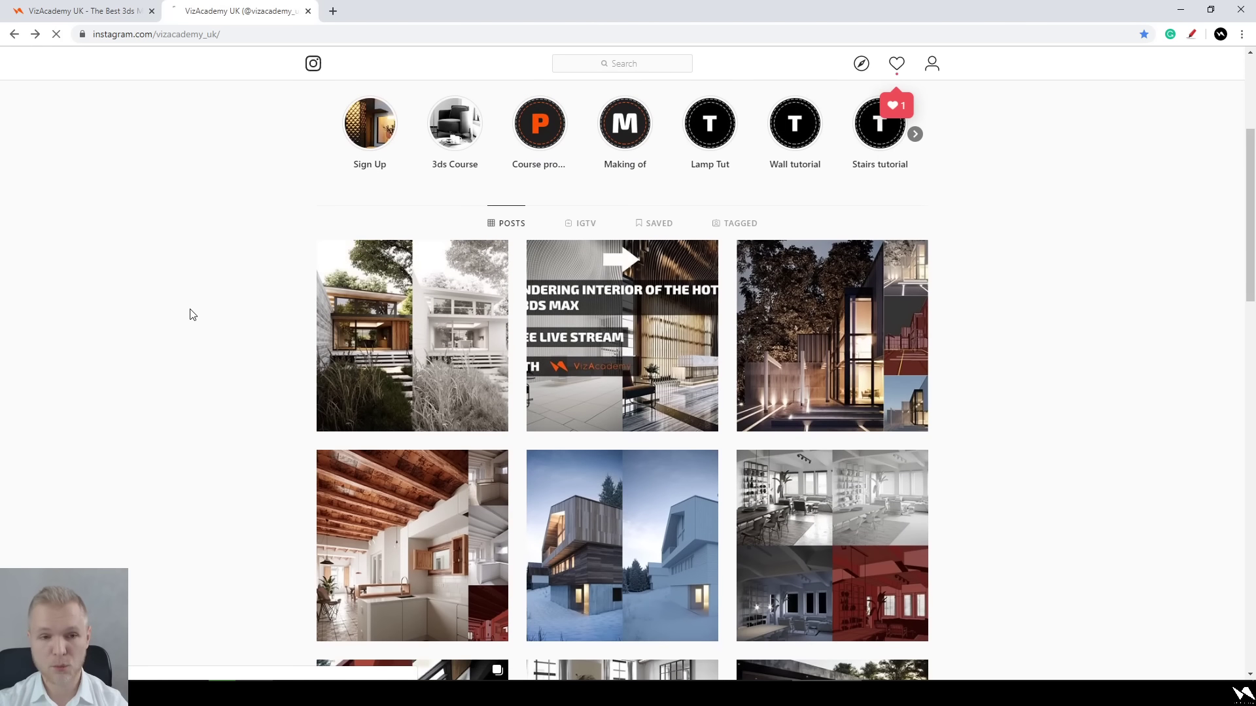
scroll(193, 315, "down", 2)
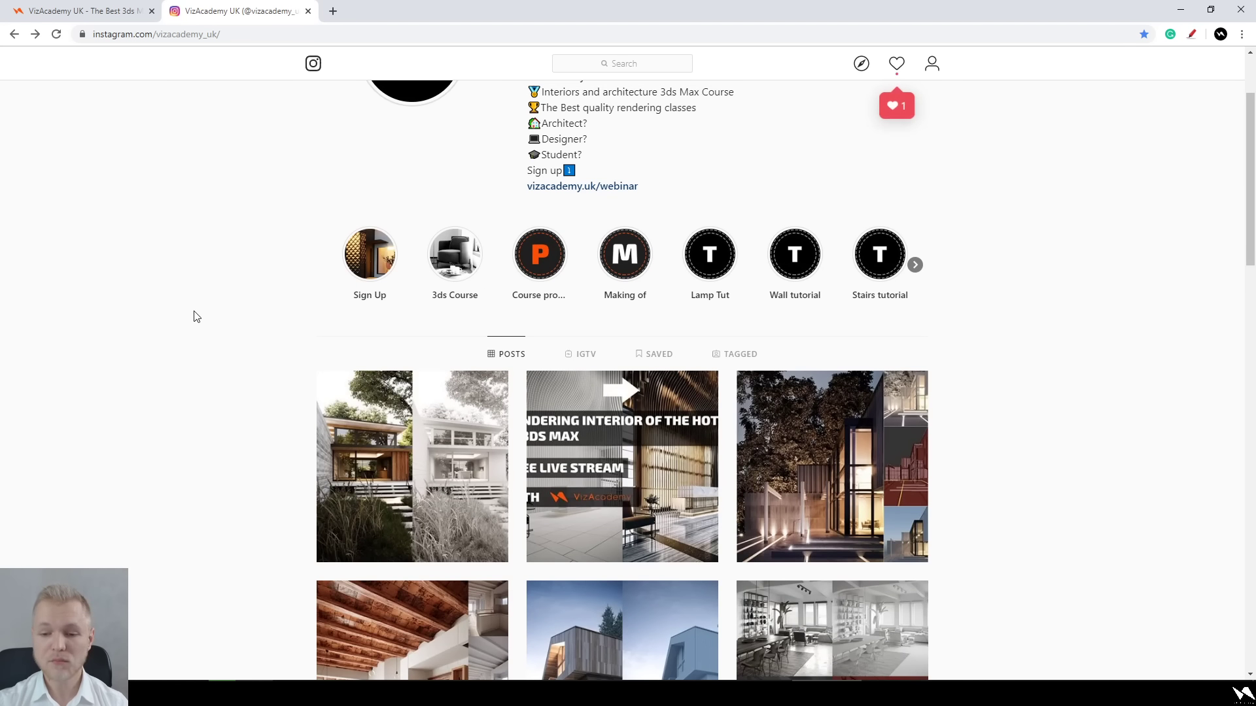
scroll(198, 317, "down", 4)
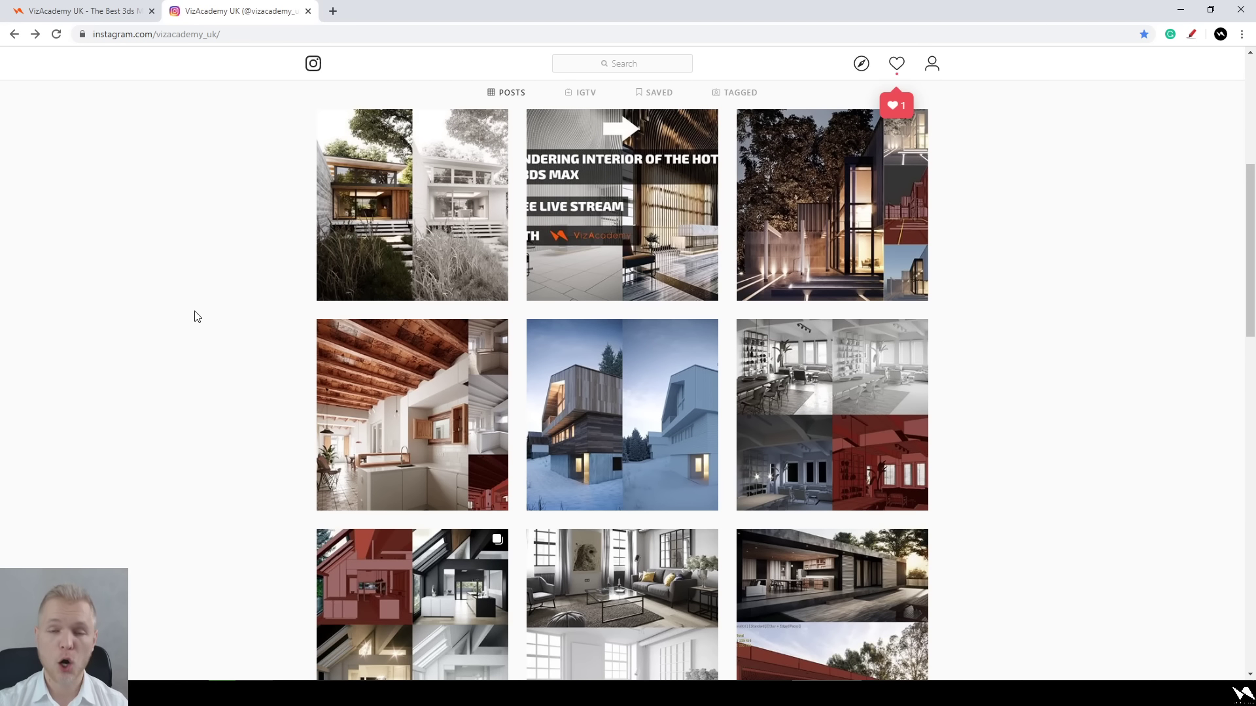
scroll(198, 317, "down", 2)
scroll(197, 317, "down", 6)
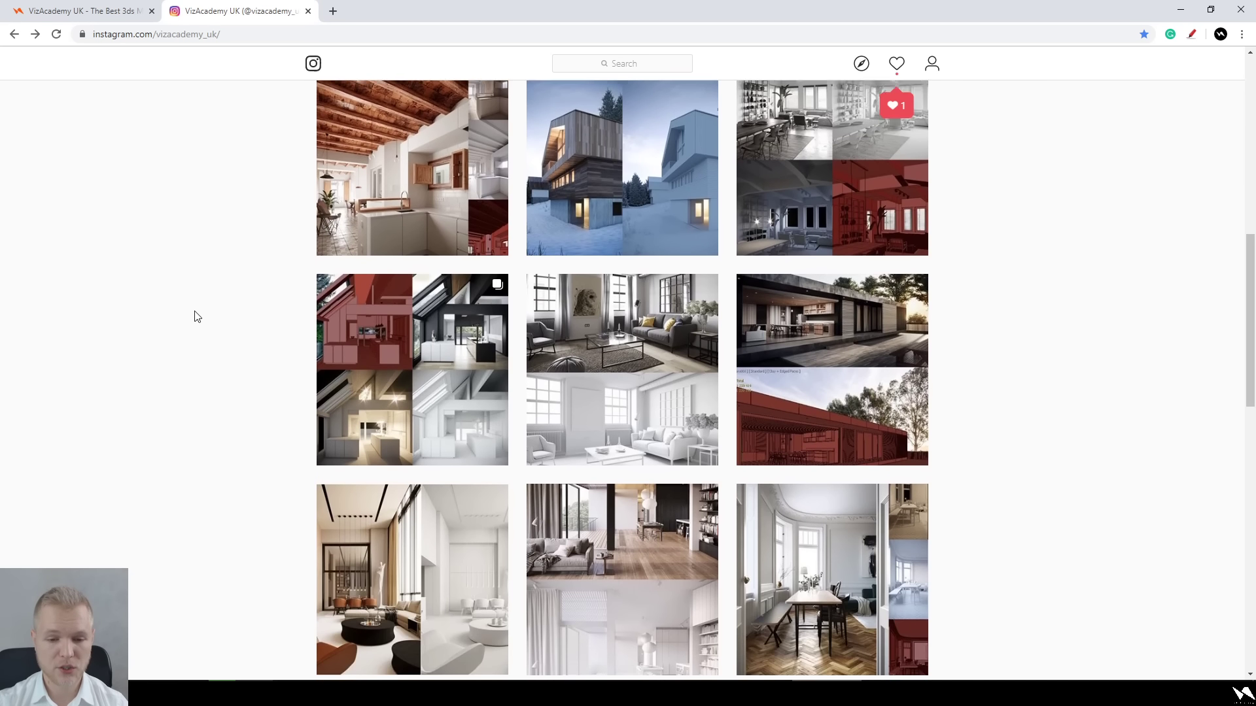
scroll(197, 317, "down", 3)
scroll(198, 317, "up", 7)
scroll(197, 317, "up", 10)
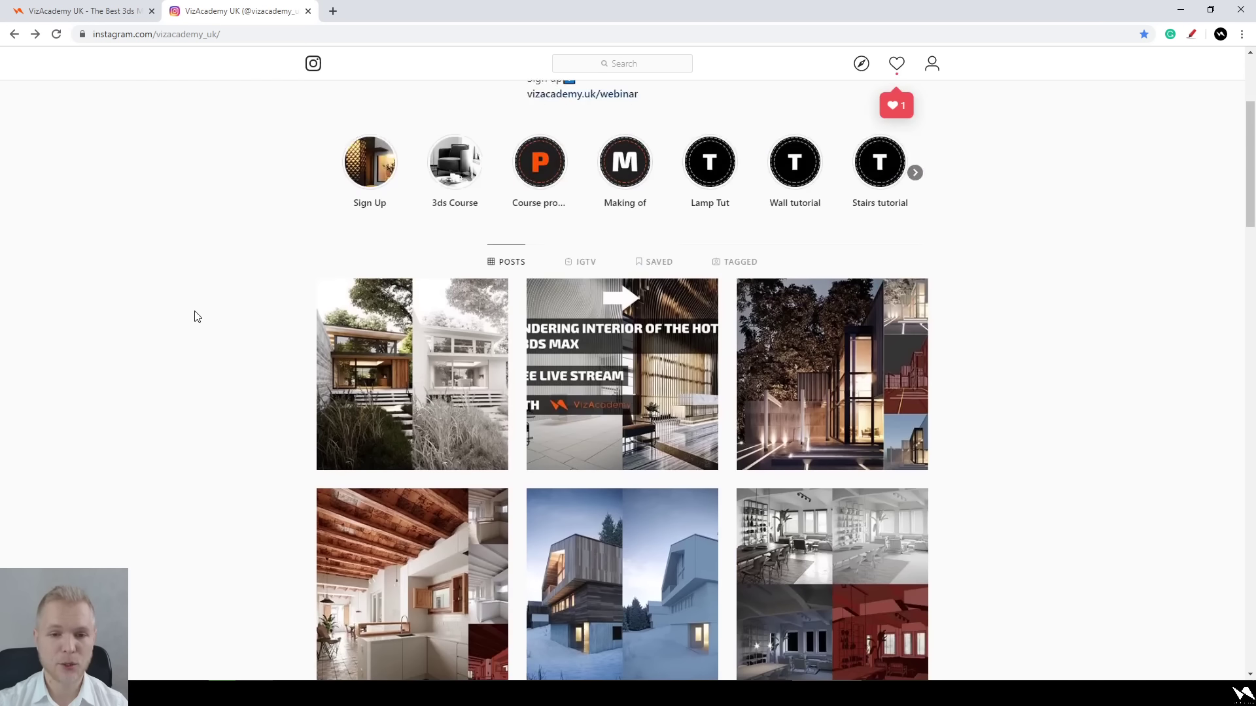
scroll(198, 317, "down", 6)
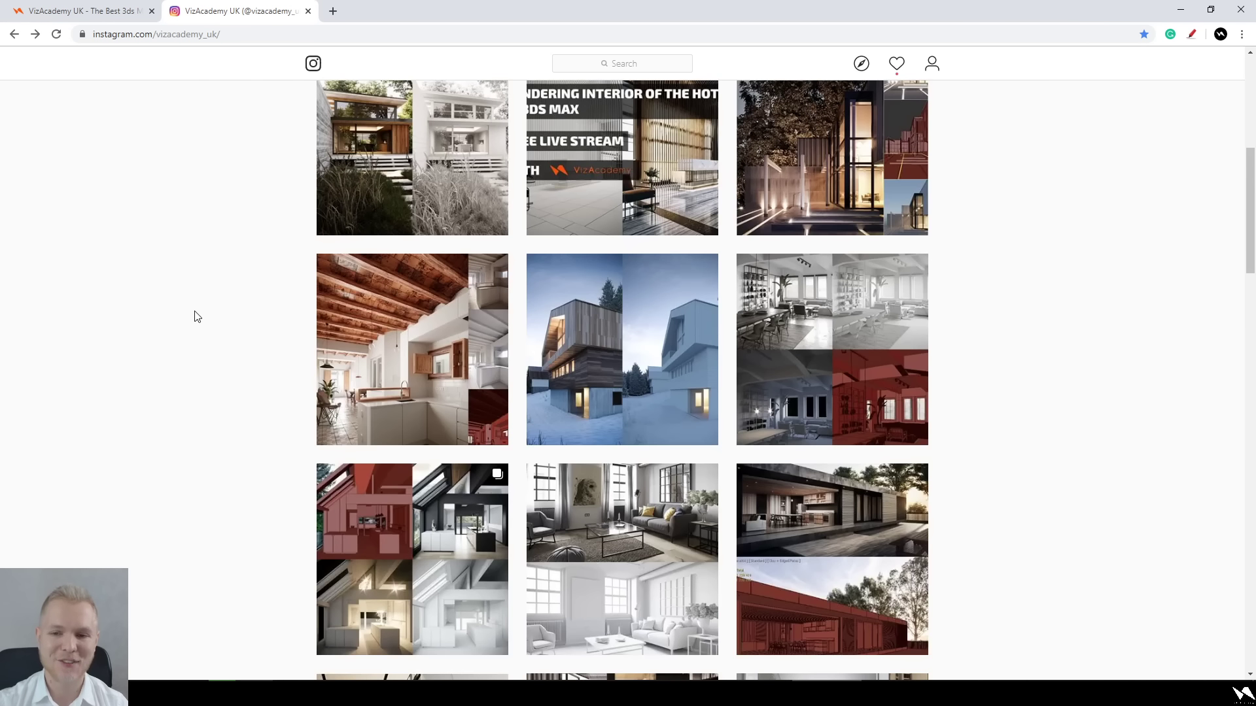
scroll(192, 422, "down", 5)
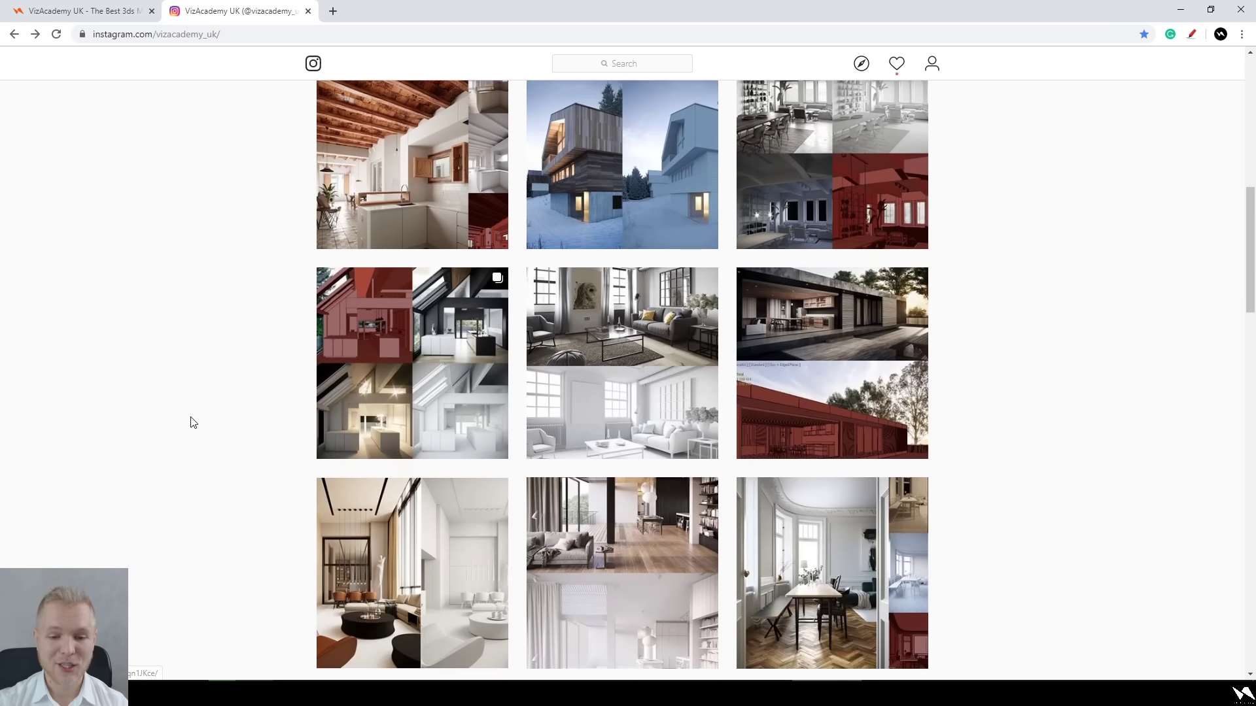
scroll(224, 432, "down", 1)
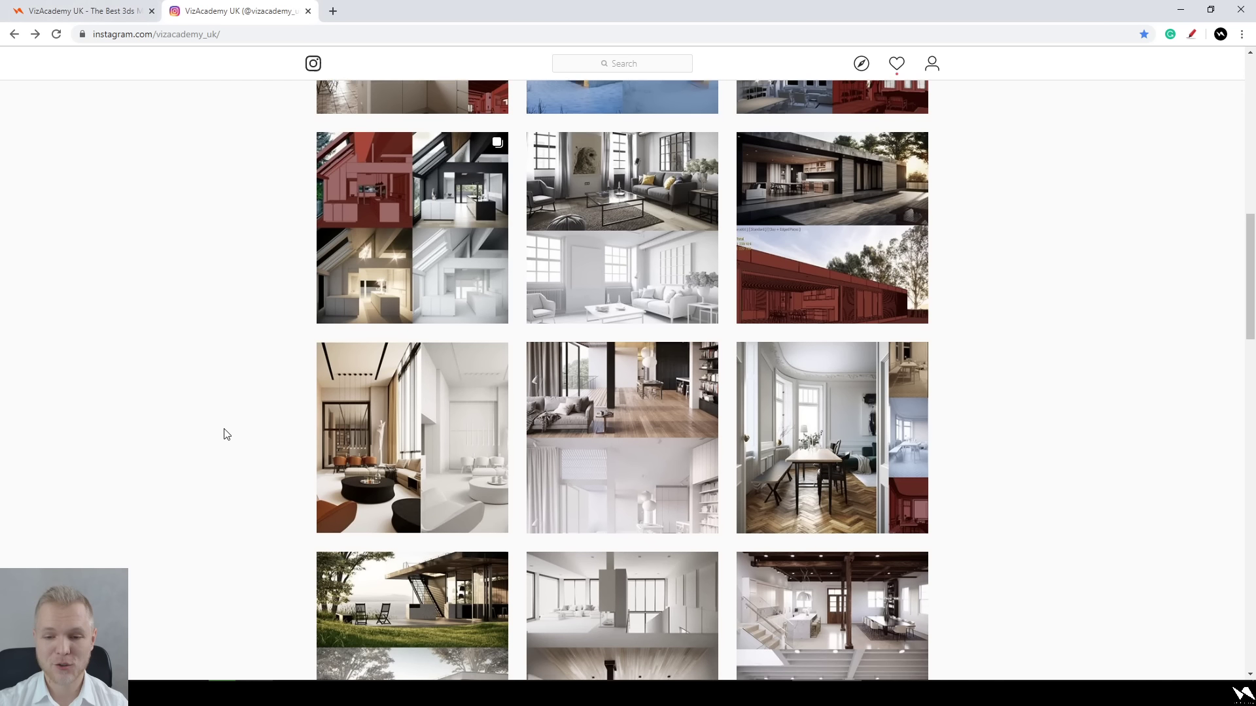
scroll(227, 402, "down", 1)
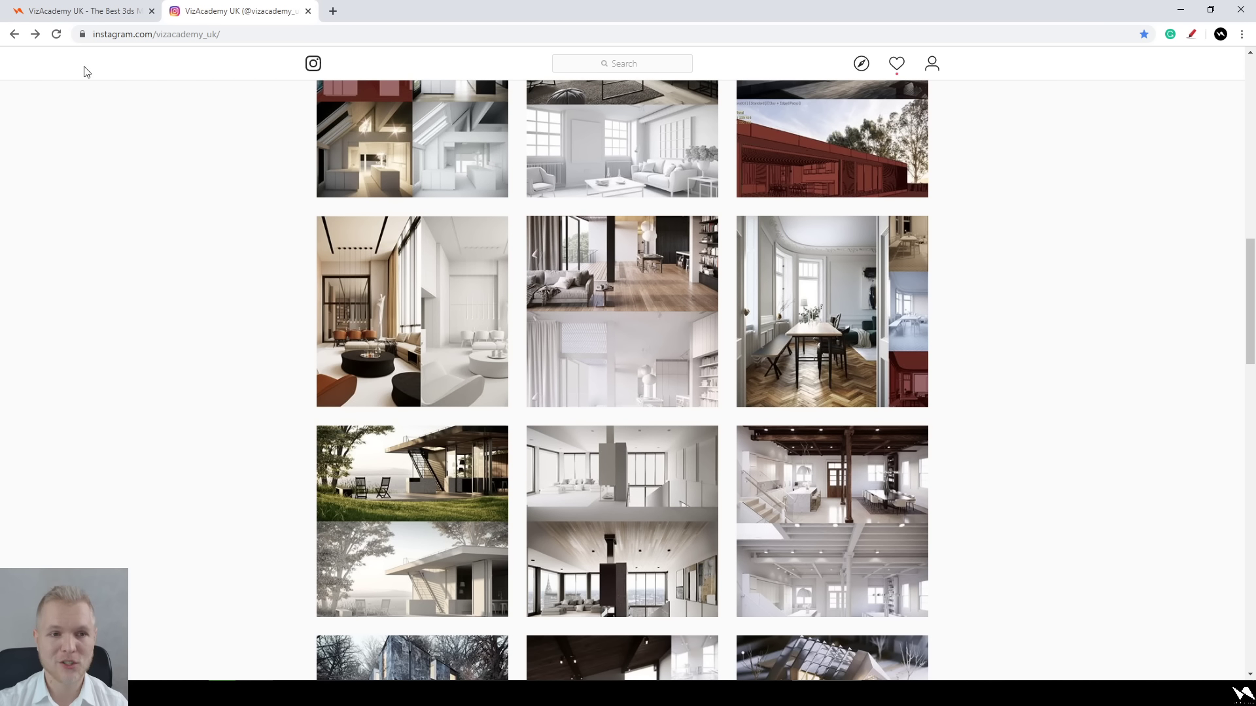
Go to the VizAcademy website and examine the weekly topics in the Our Training Programme section.
left_click(79, 11)
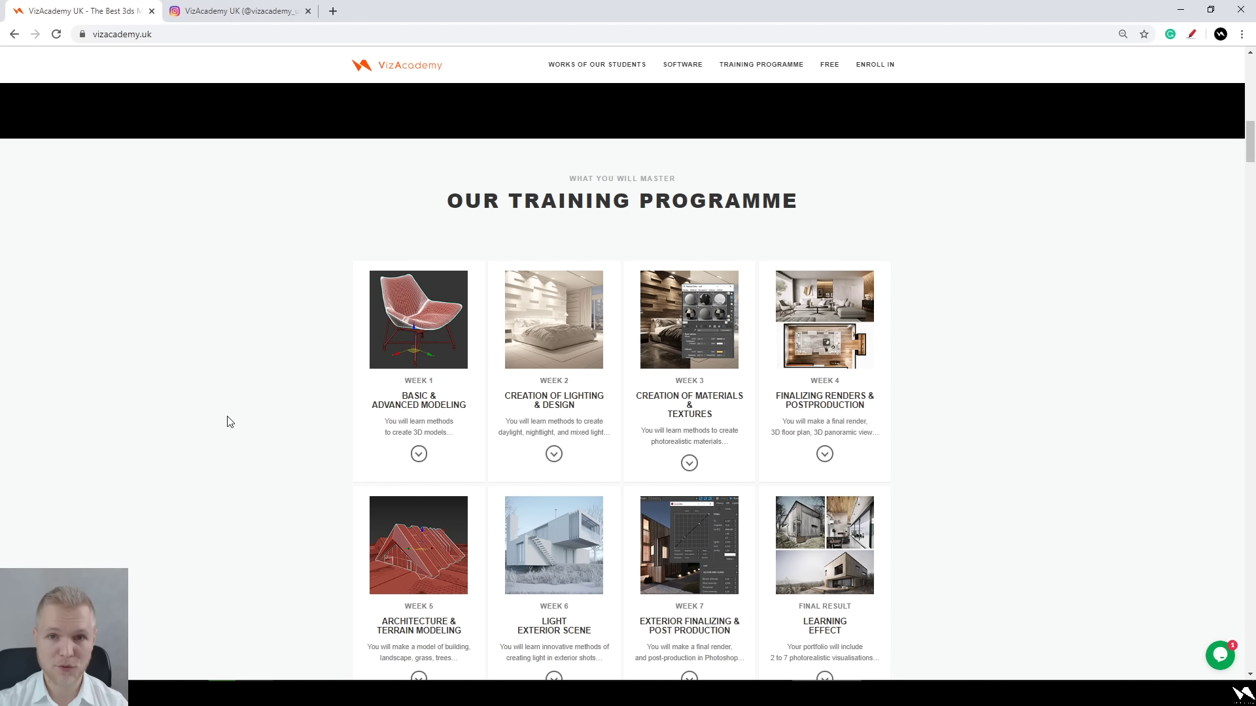
scroll(230, 422, "down", 1)
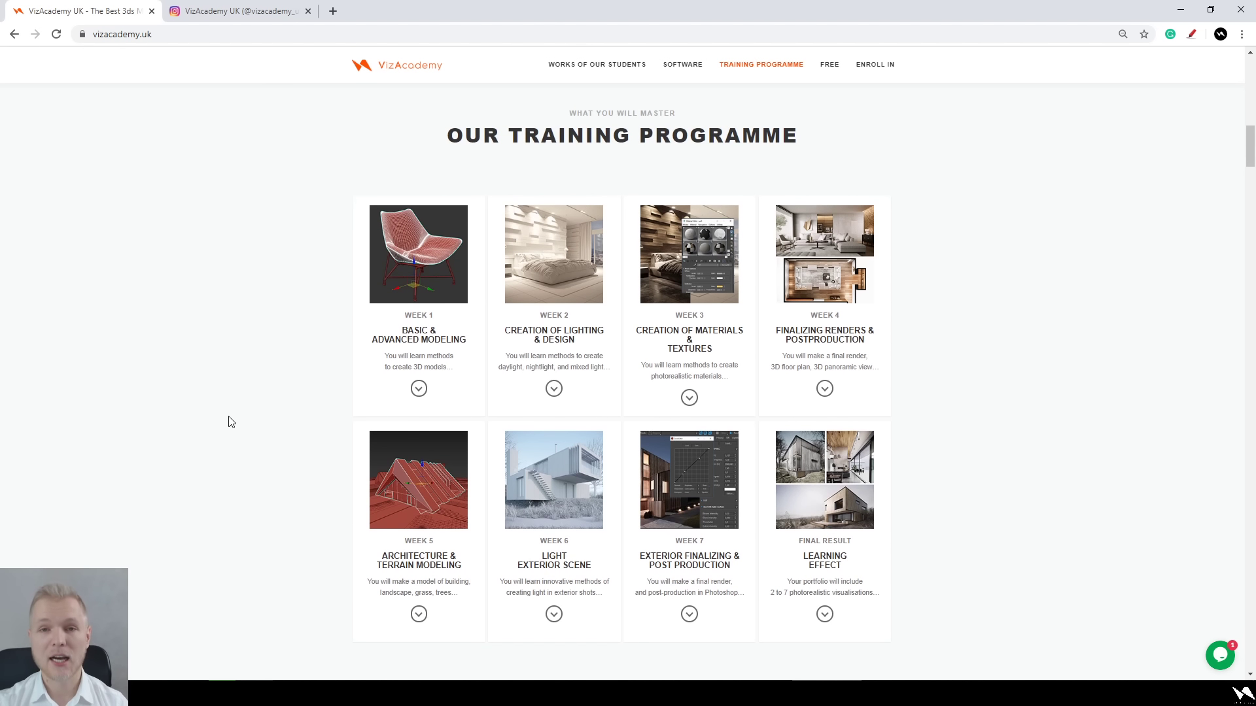
scroll(229, 422, "up", 1)
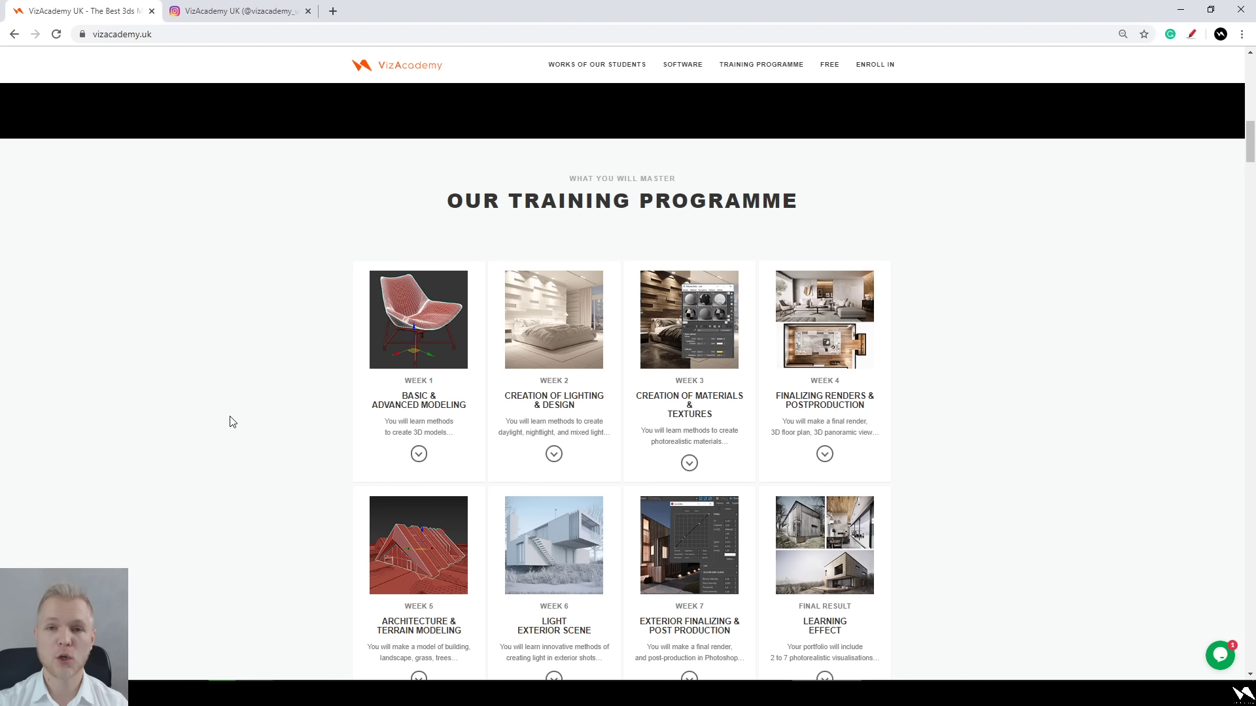
scroll(230, 422, "down", 1)
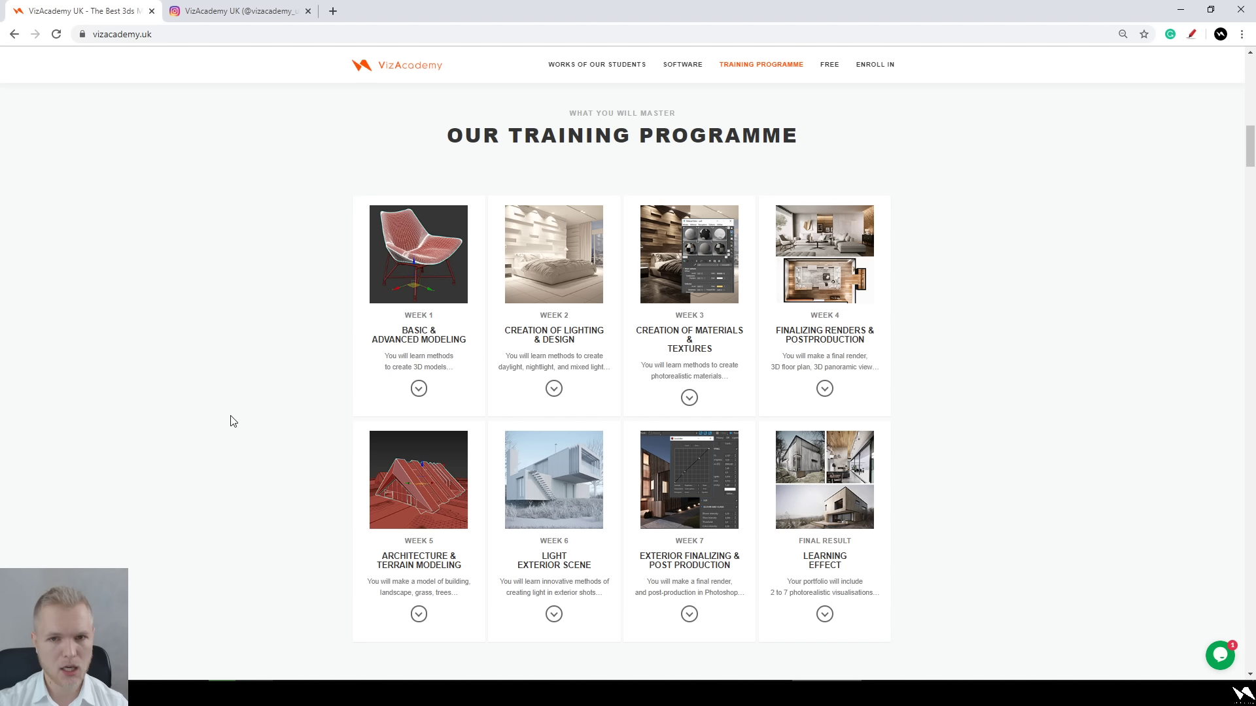
scroll(230, 421, "down", 4)
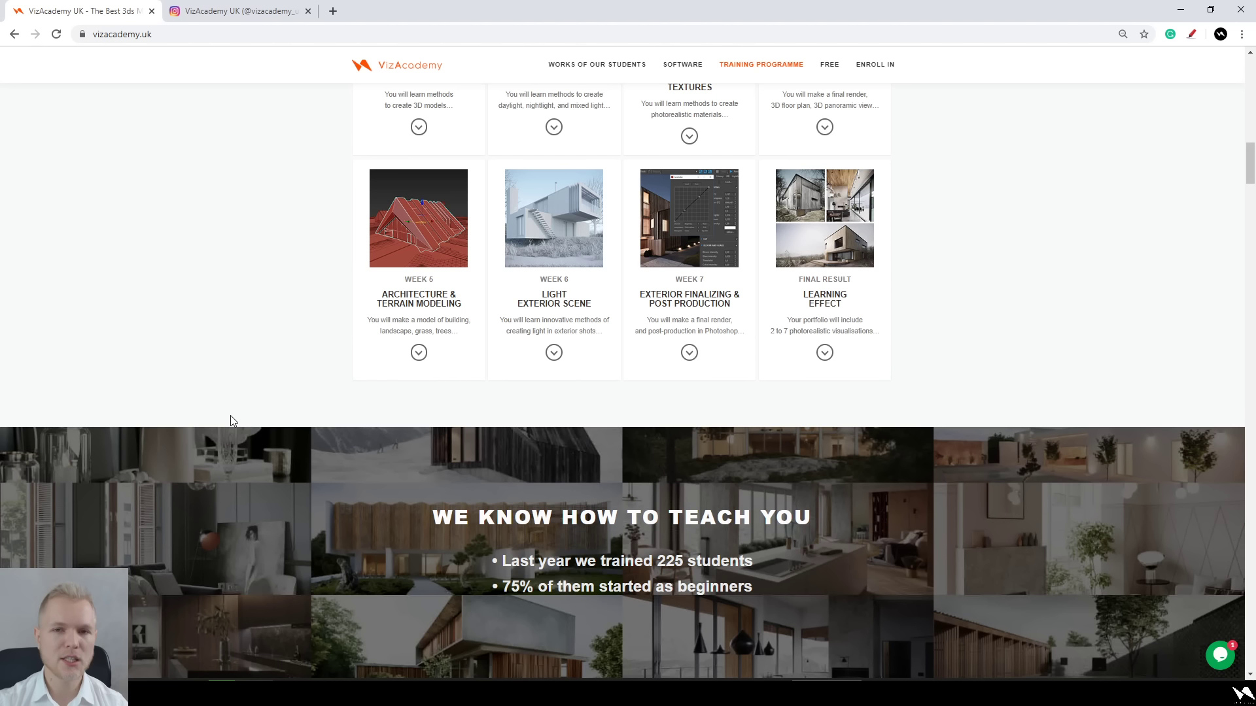
scroll(230, 421, "up", 2)
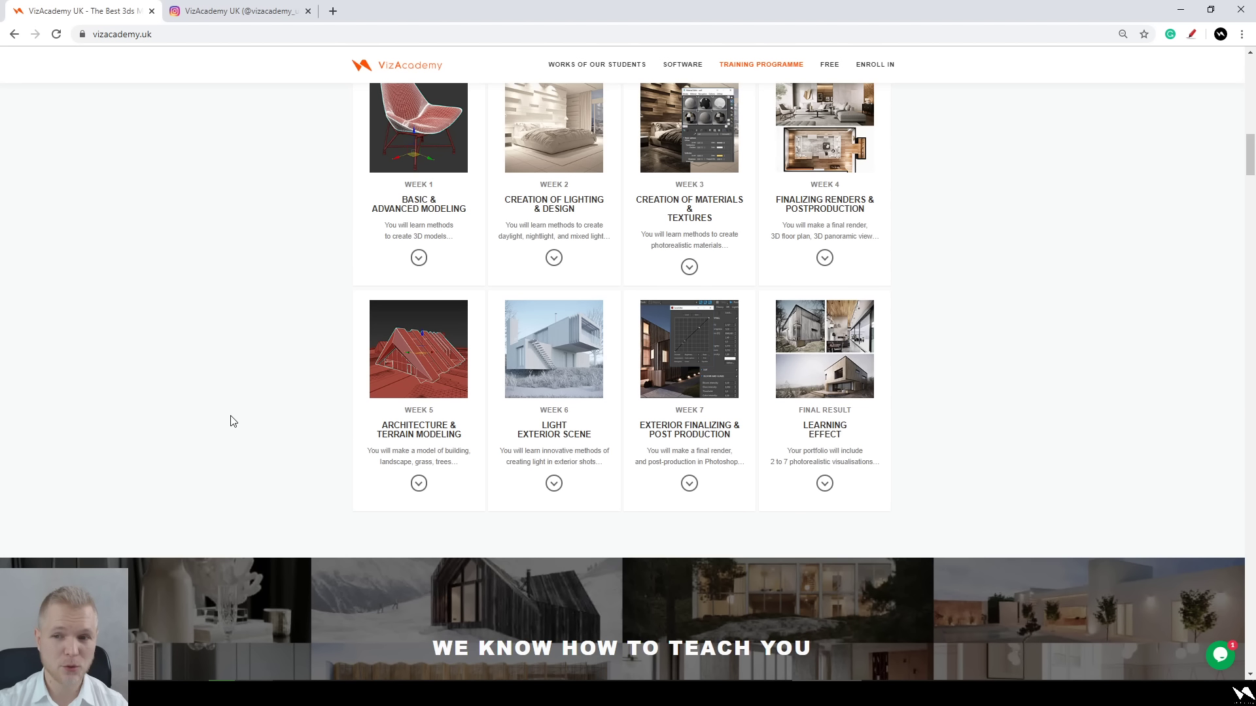
scroll(230, 421, "up", 2)
scroll(230, 422, "down", 5)
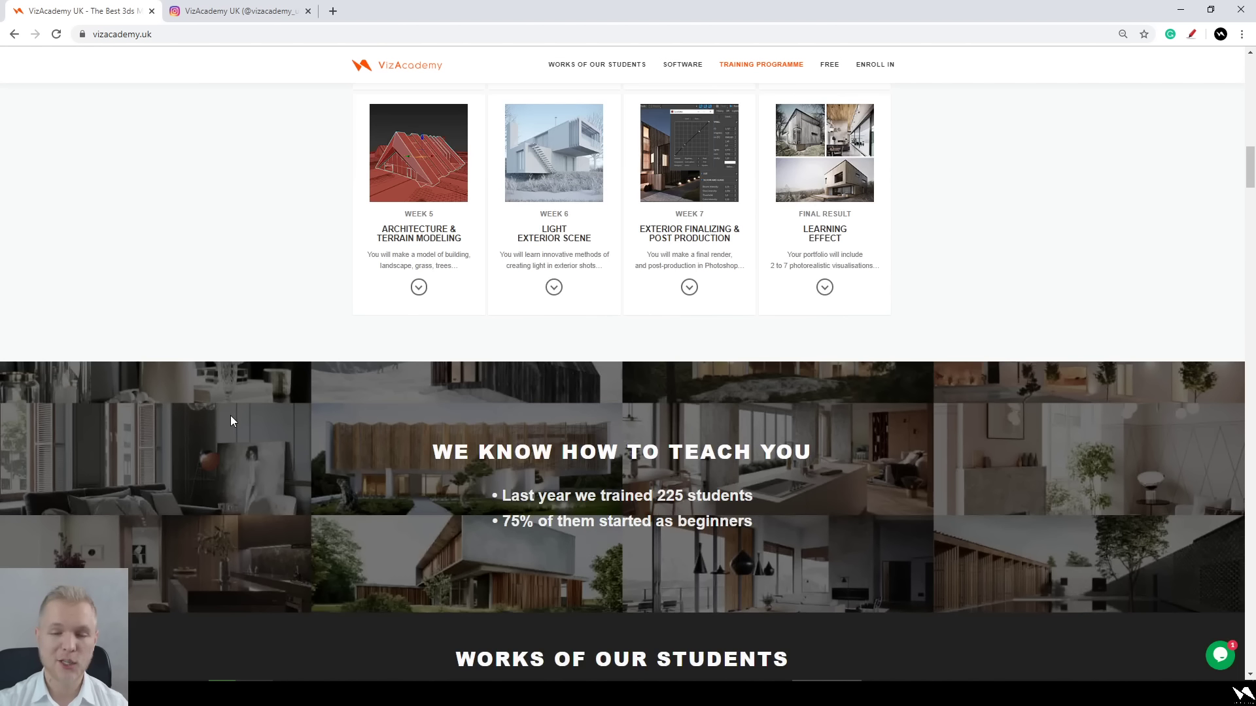
View the first three student renderings enlarged in the website's Works of Our Students gallery and close the enlarged view.
scroll(231, 421, "down", 6)
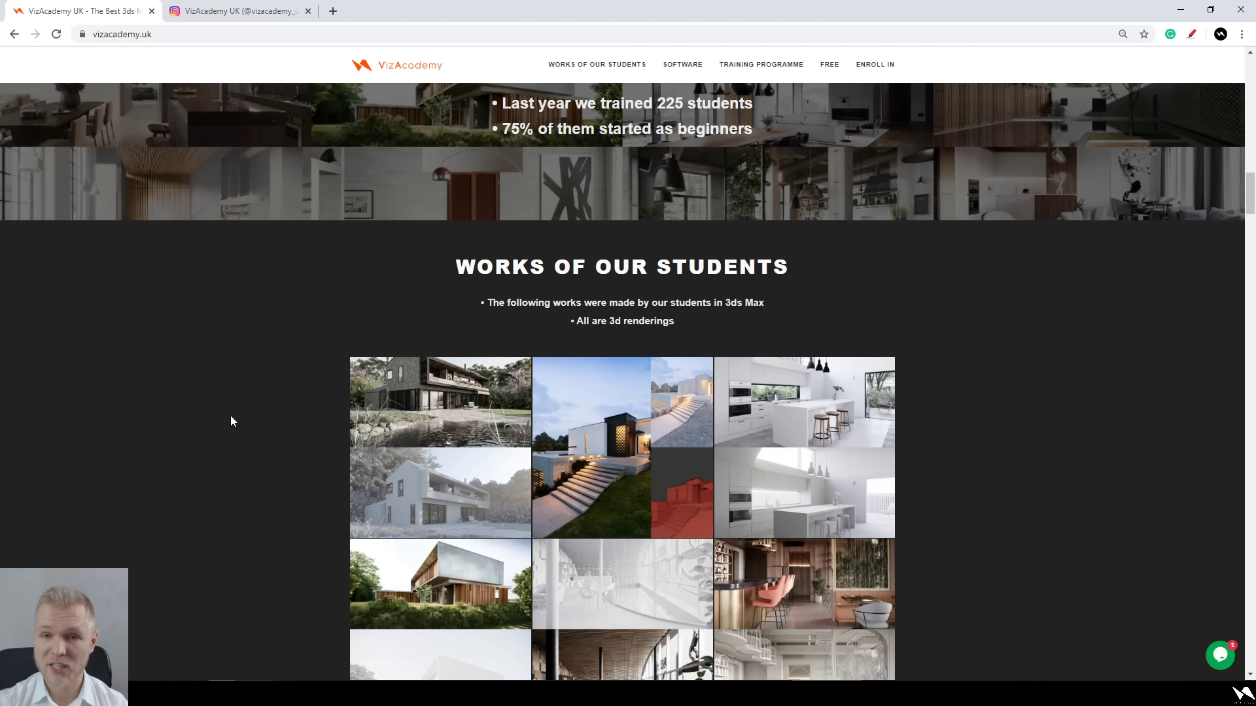
scroll(231, 418, "down", 2)
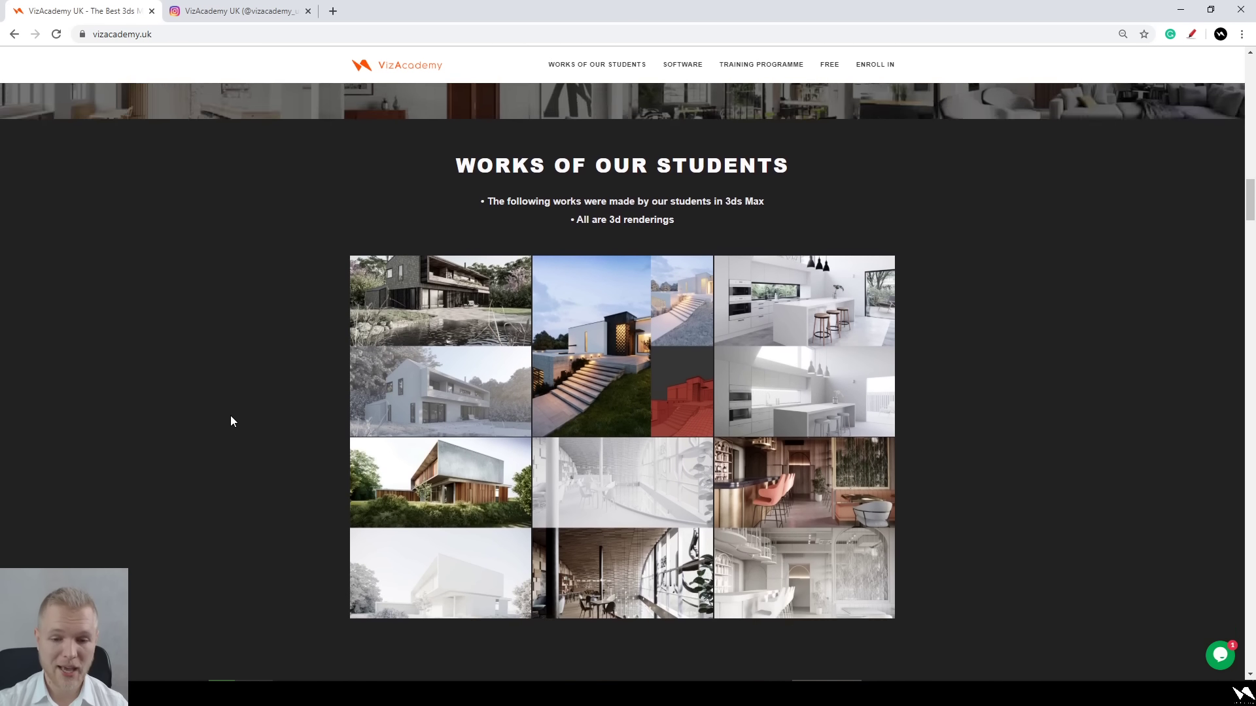
left_click(471, 385)
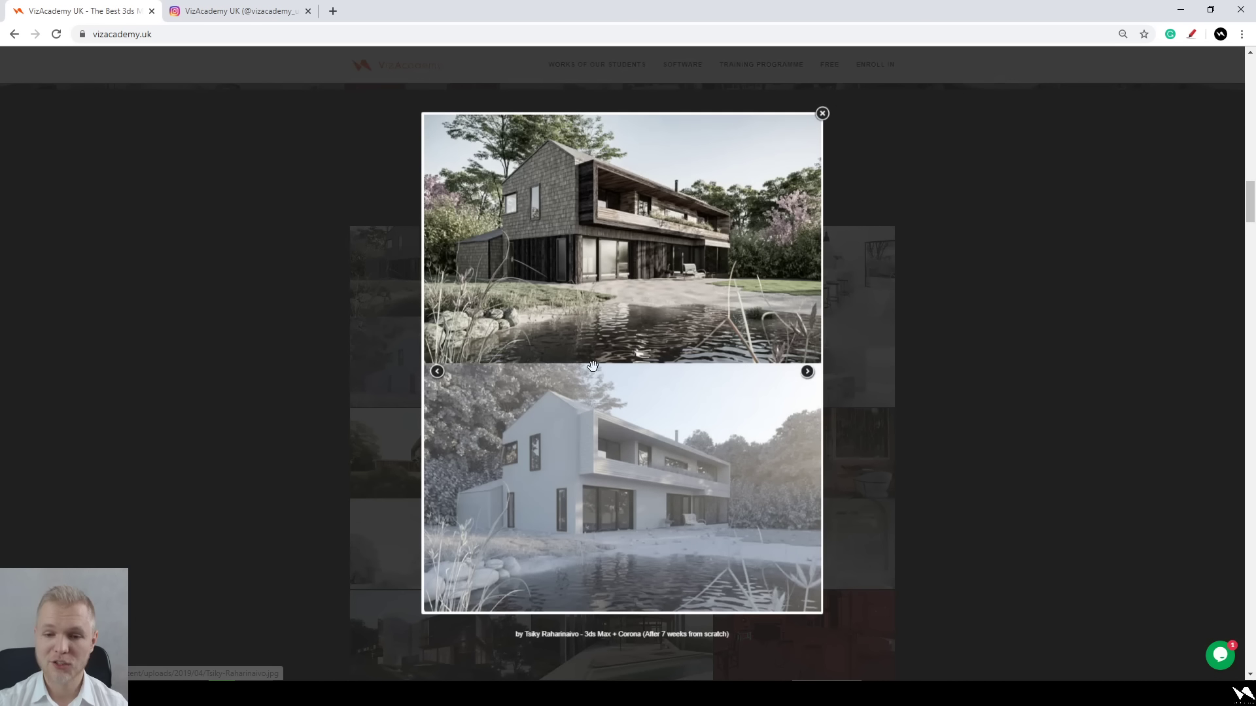
left_click(806, 374)
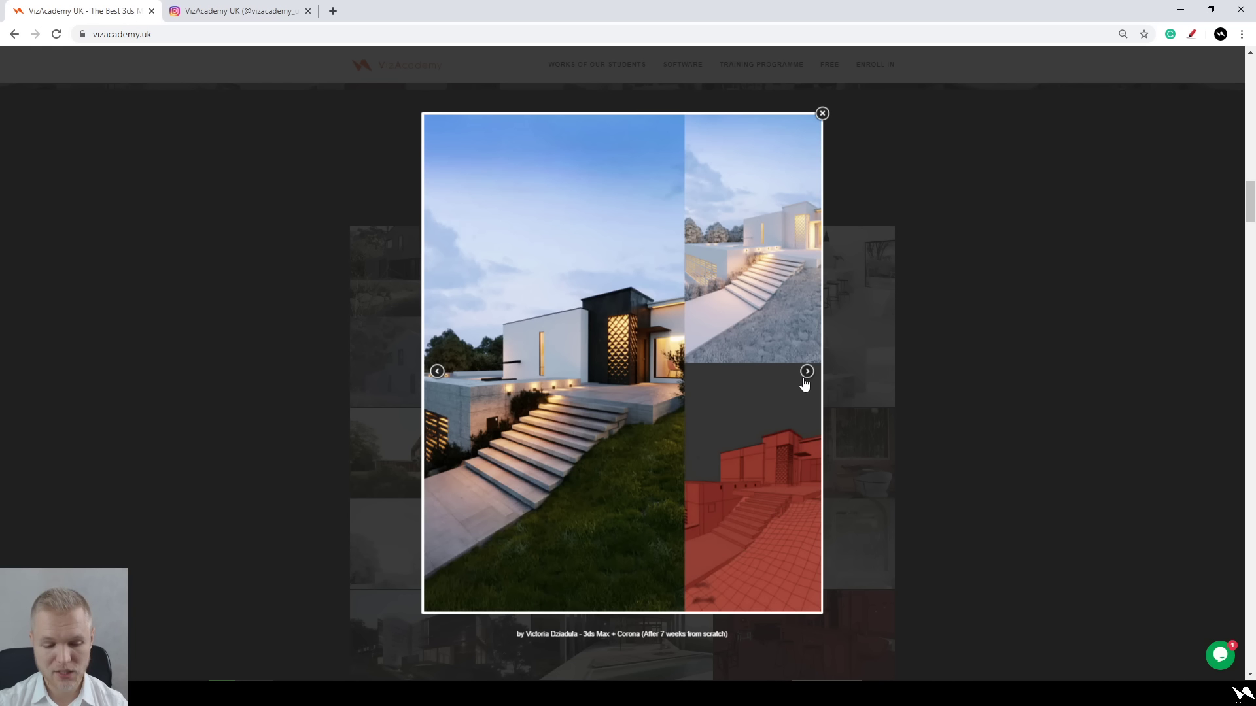
left_click(806, 375)
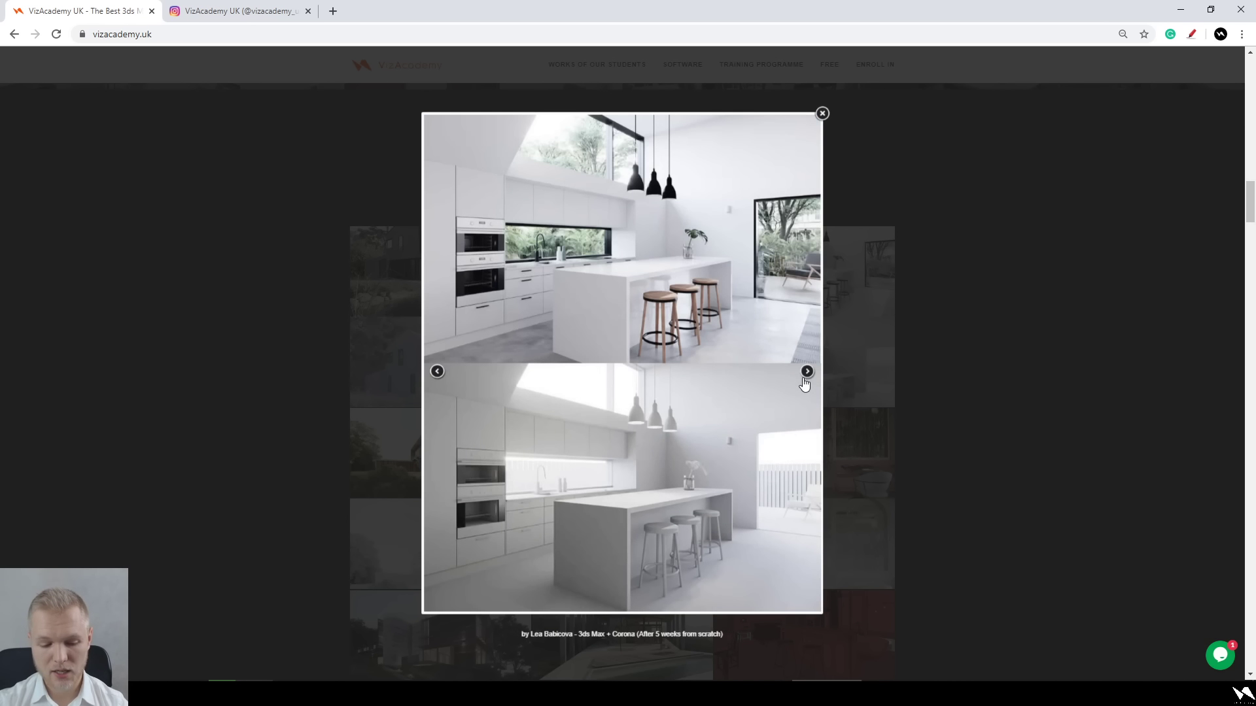
left_click(283, 399)
Switch to 3ds Max, raise the second box's bottom polygon to the counter's underside and move its rear polygon forward to about Y 234.6 cm.
mouse_move(966, 694)
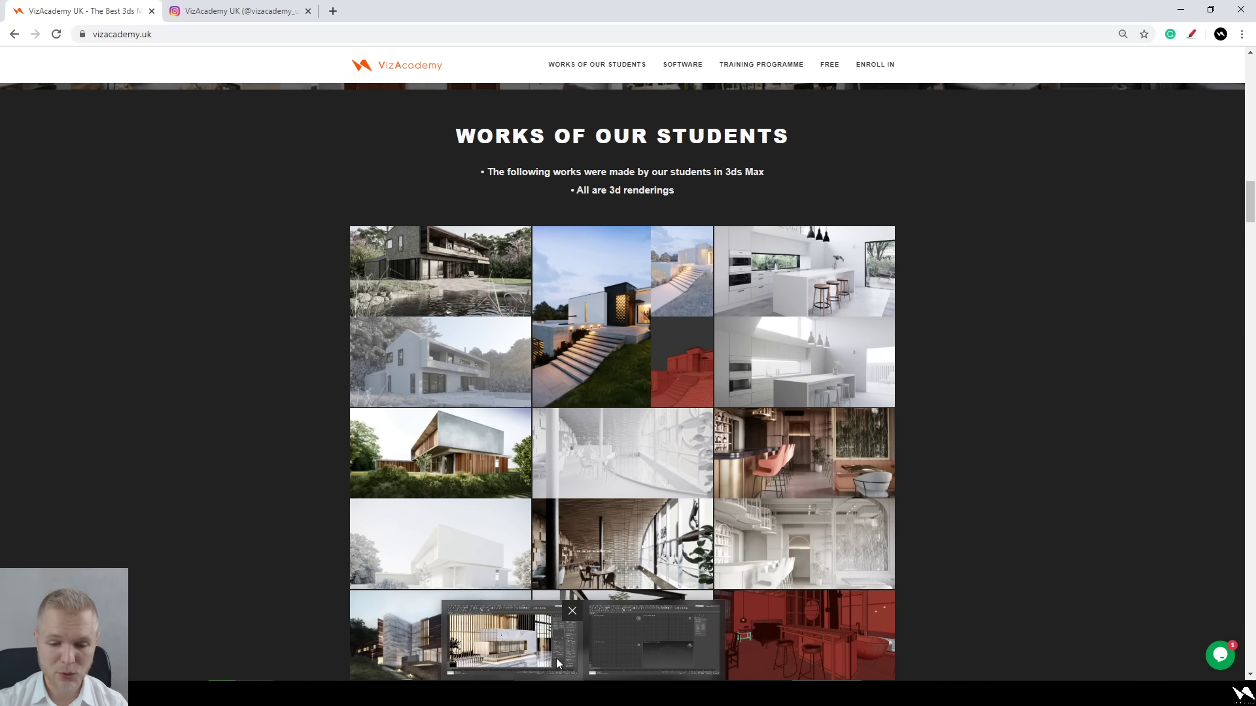
left_click(556, 658)
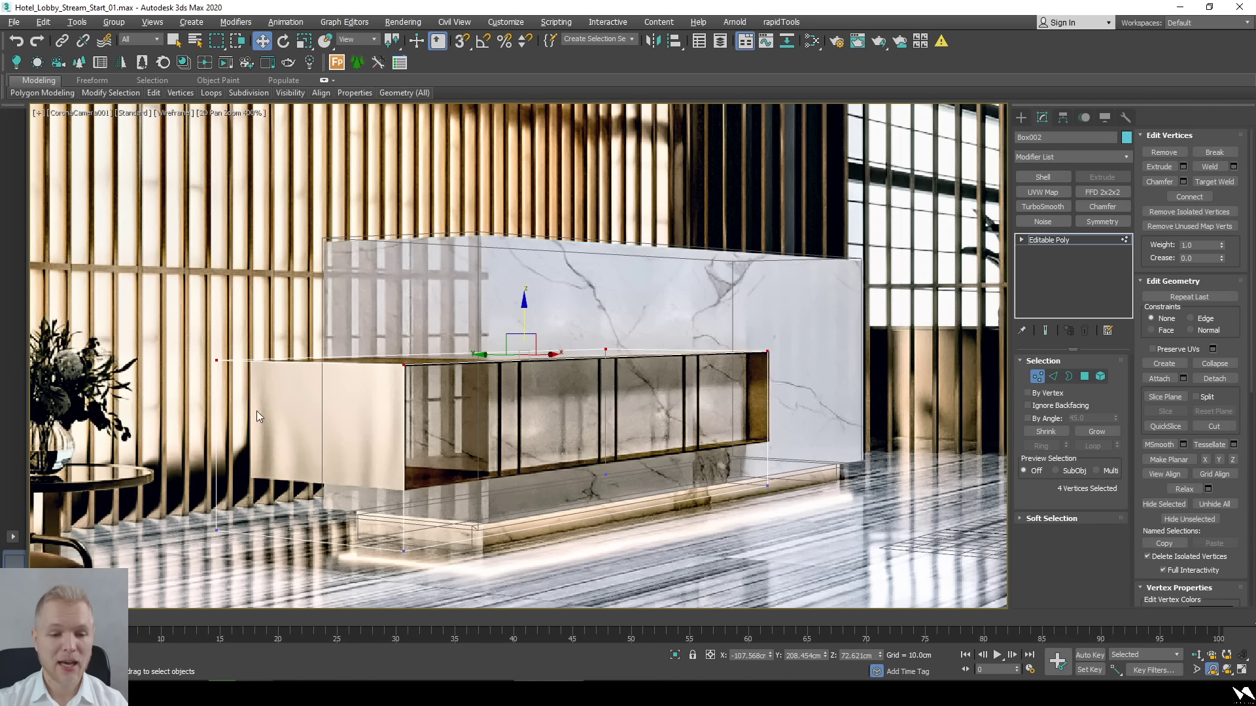
key("4")
left_click(356, 526)
left_click(478, 517)
left_click(480, 513)
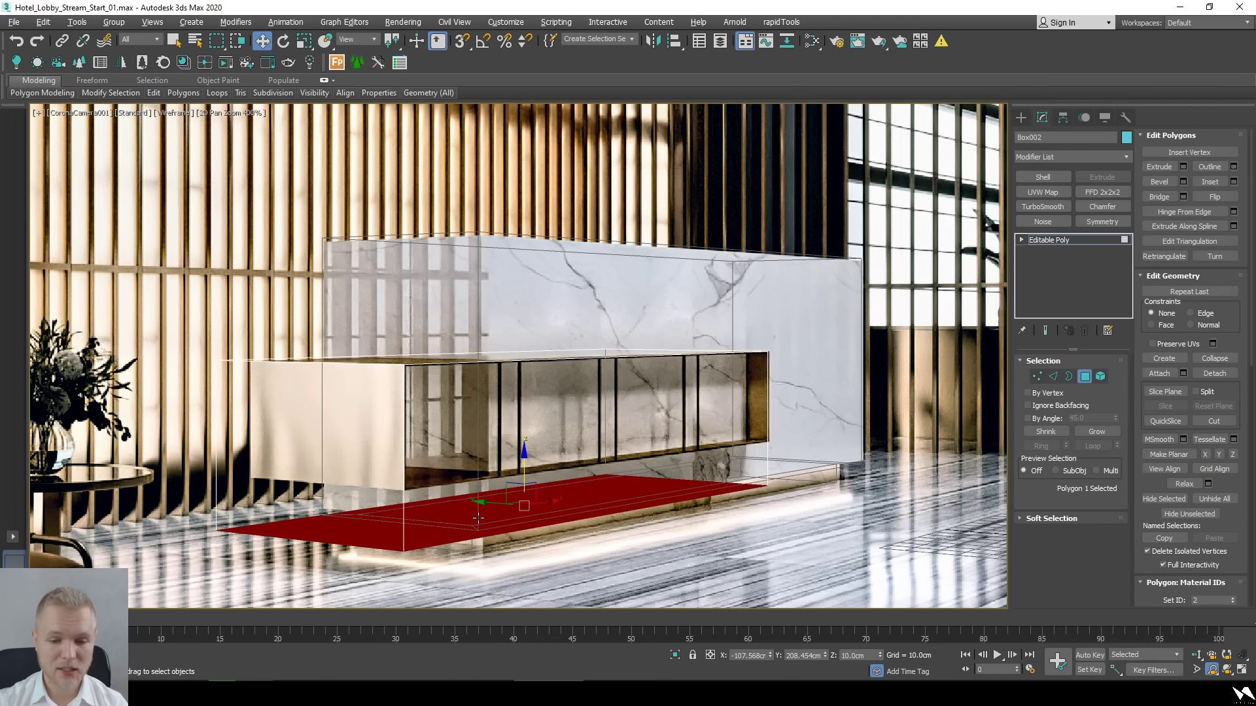
left_click(524, 469)
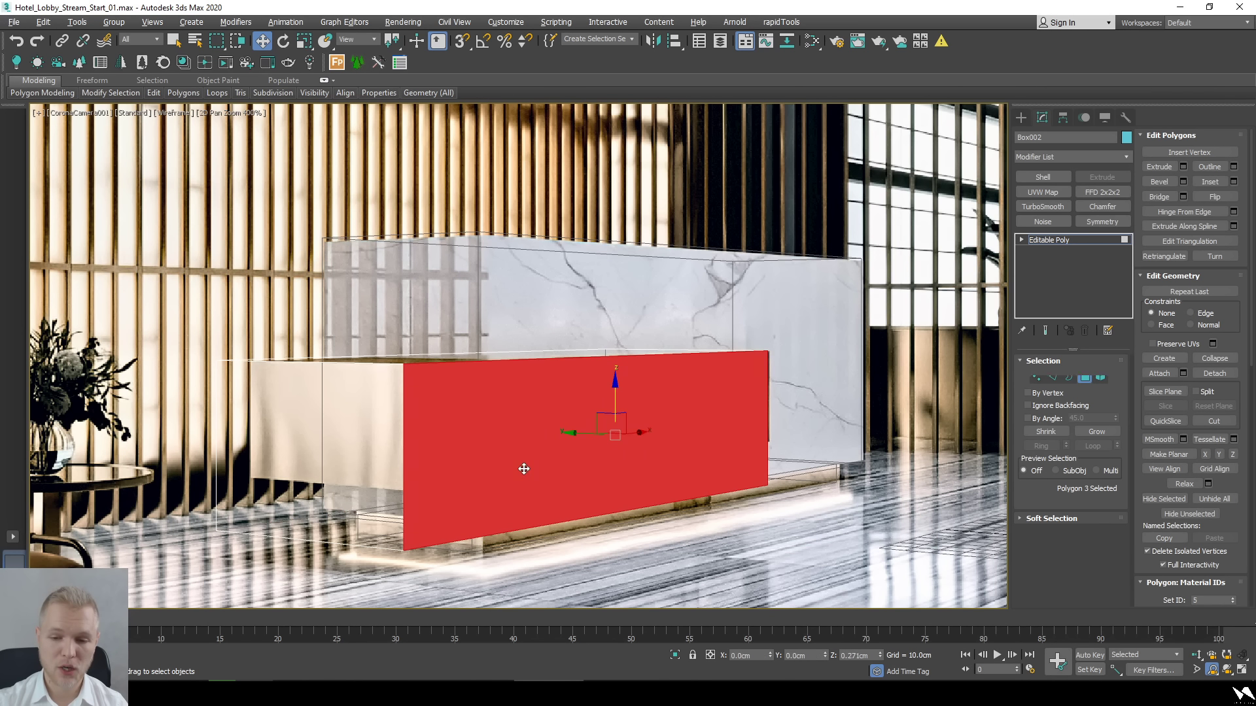
left_click(559, 469)
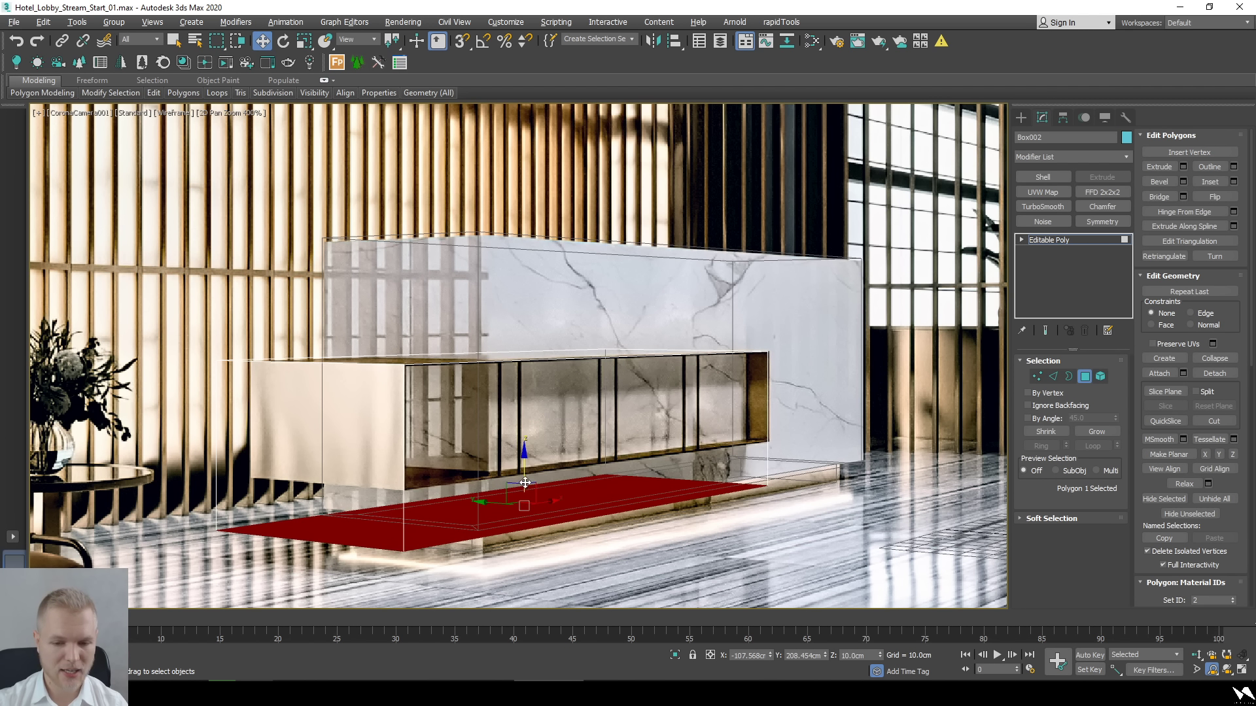
left_click_drag(524, 458, 540, 433)
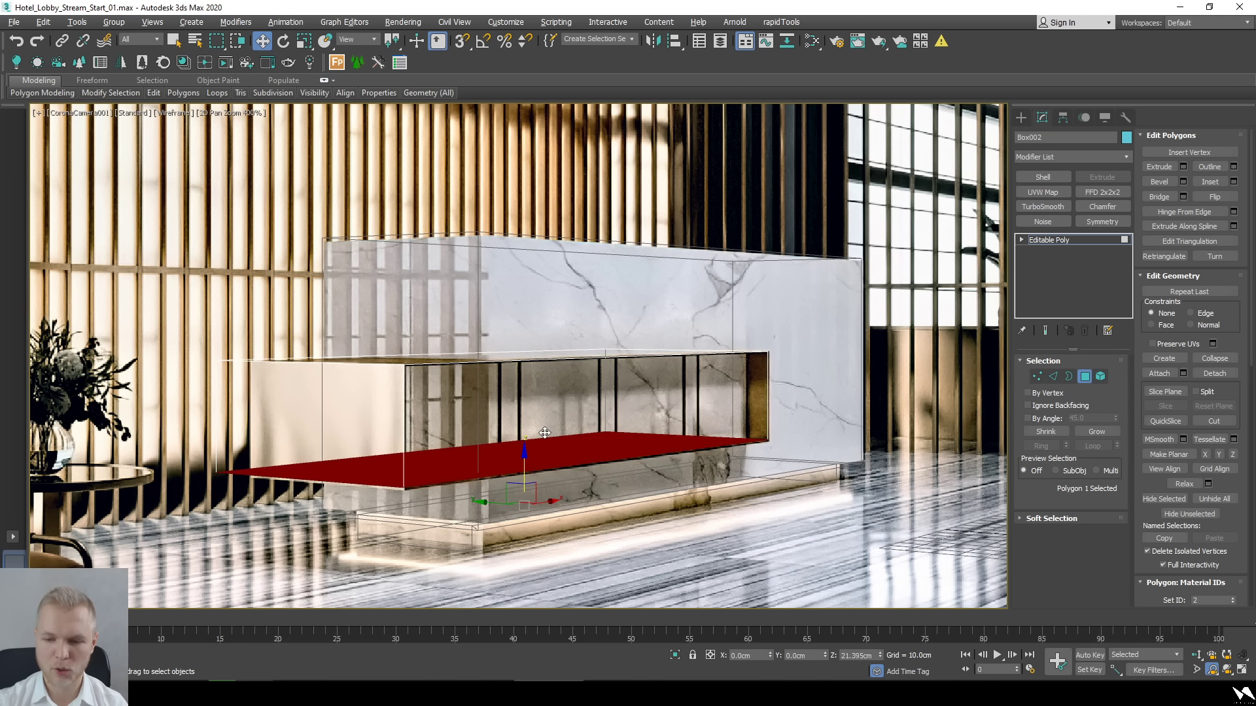
left_click(222, 385)
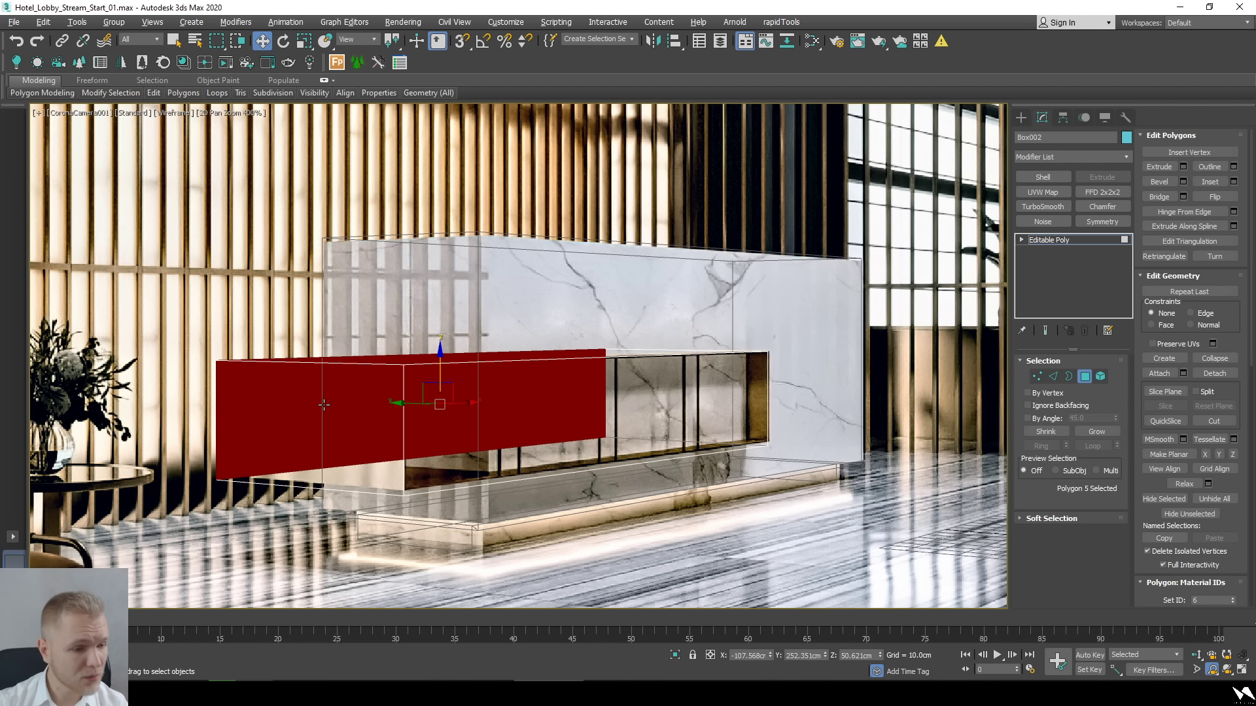
left_click_drag(406, 405, 434, 409)
Inset the second box's front and rear polygons slightly, bridge them into an open frame, and display the model shaded.
left_click(574, 403)
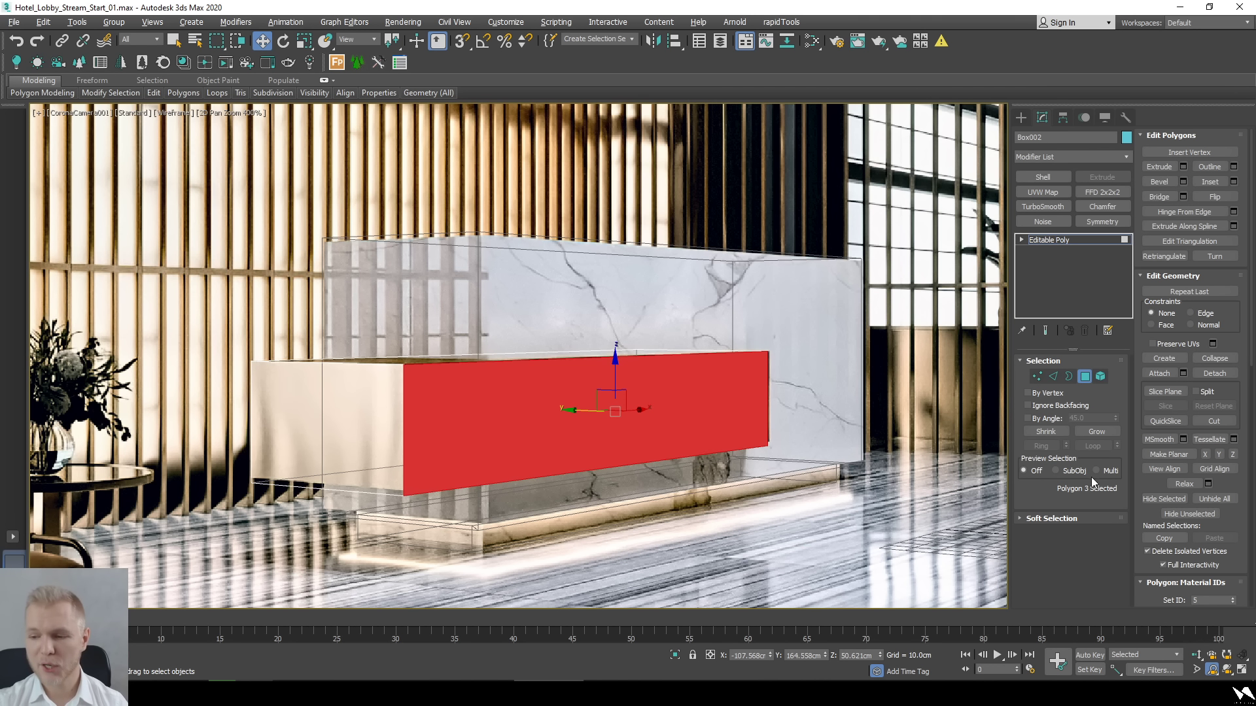
key("ctrl+a")
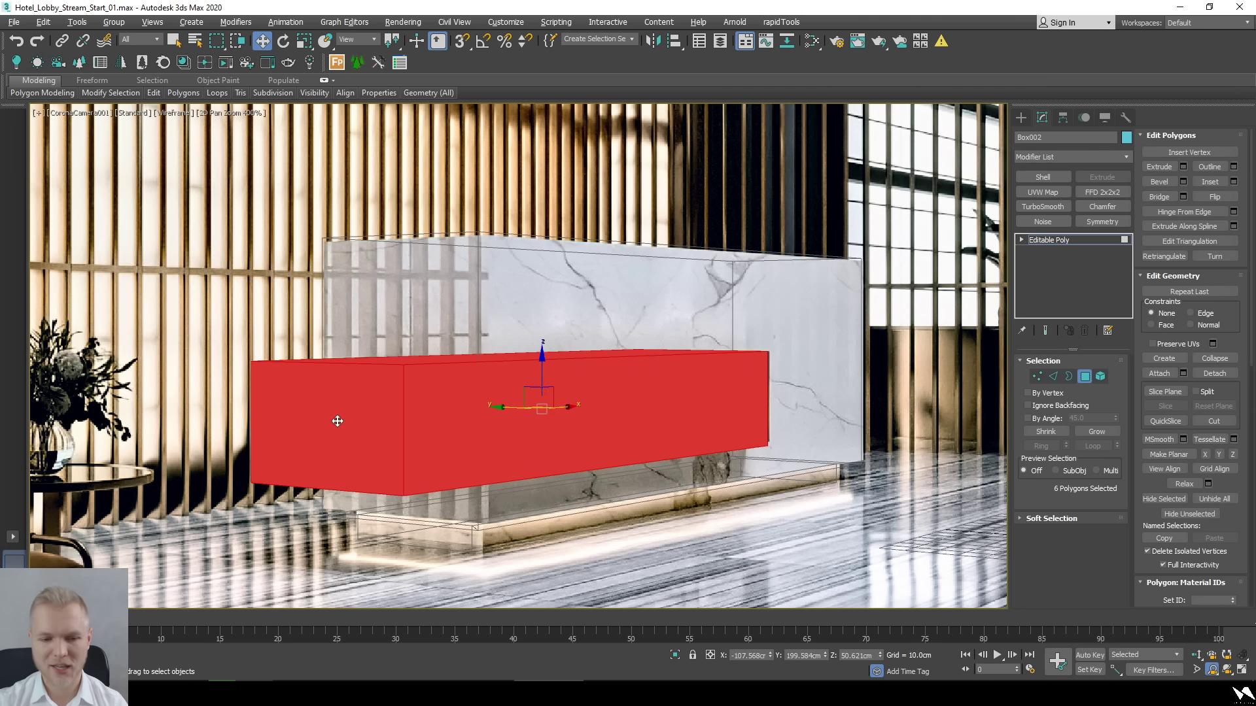
left_click(704, 445)
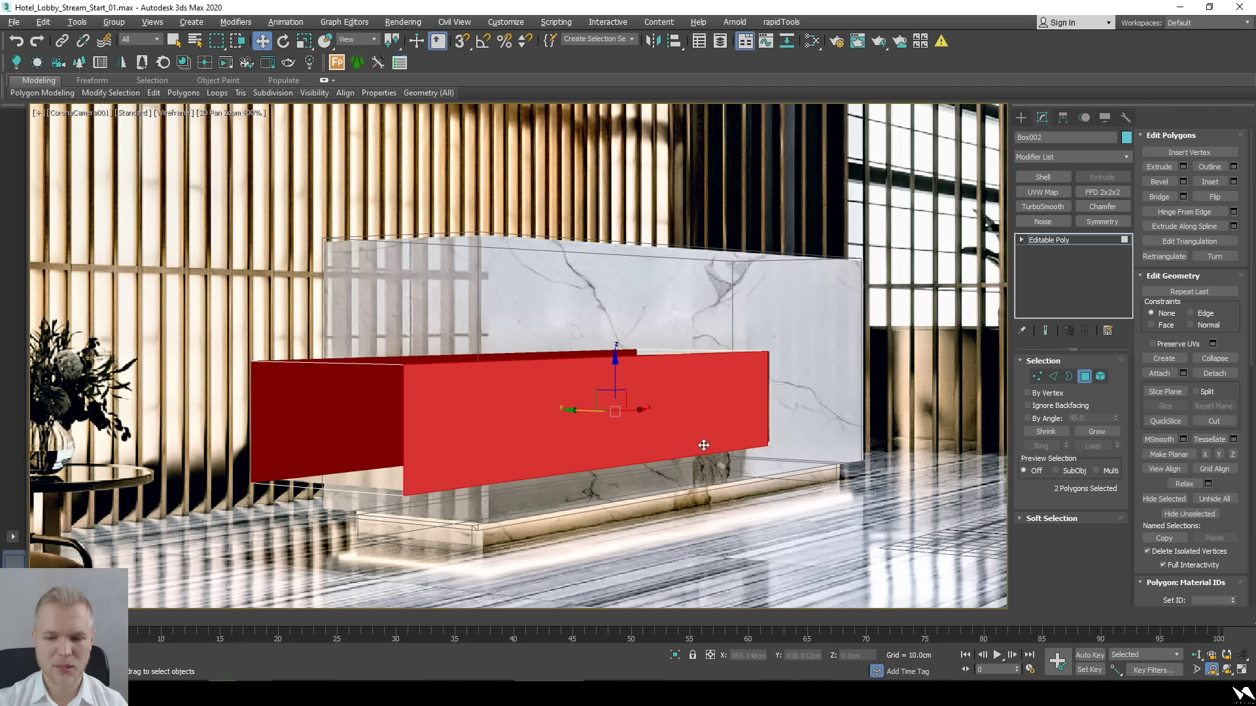
left_click(1233, 181)
left_click(525, 401)
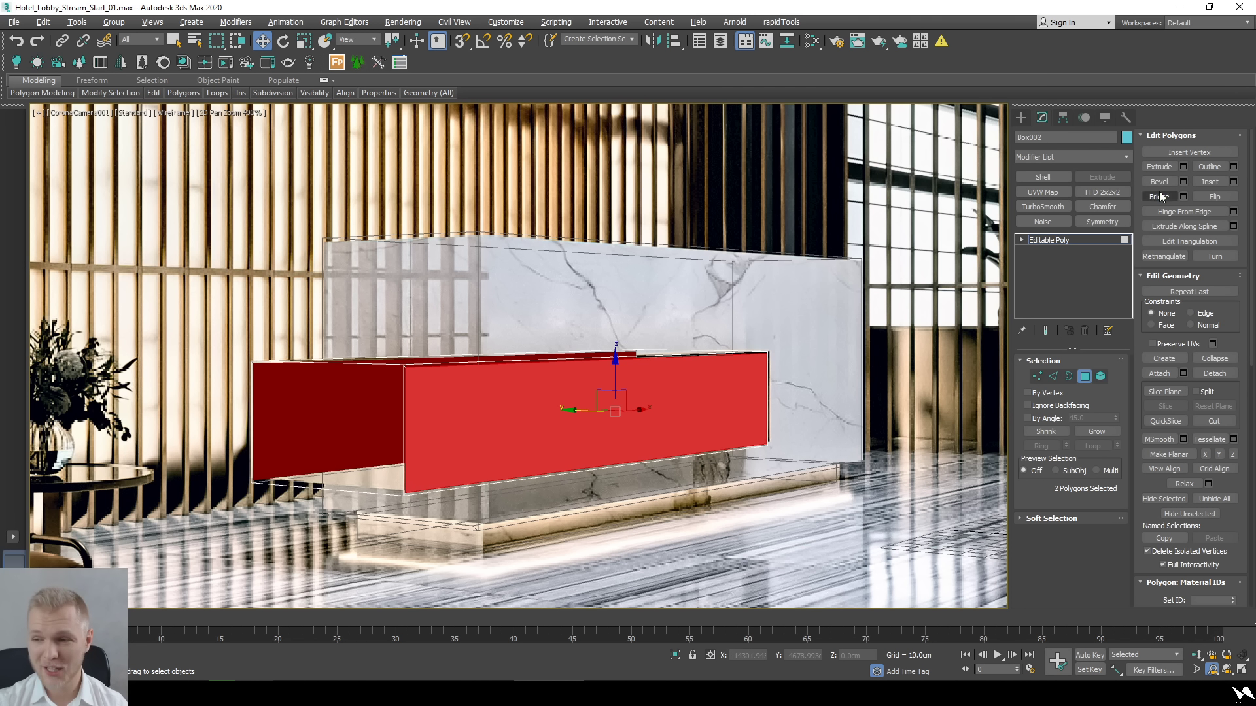
left_click(696, 530)
key("F3")
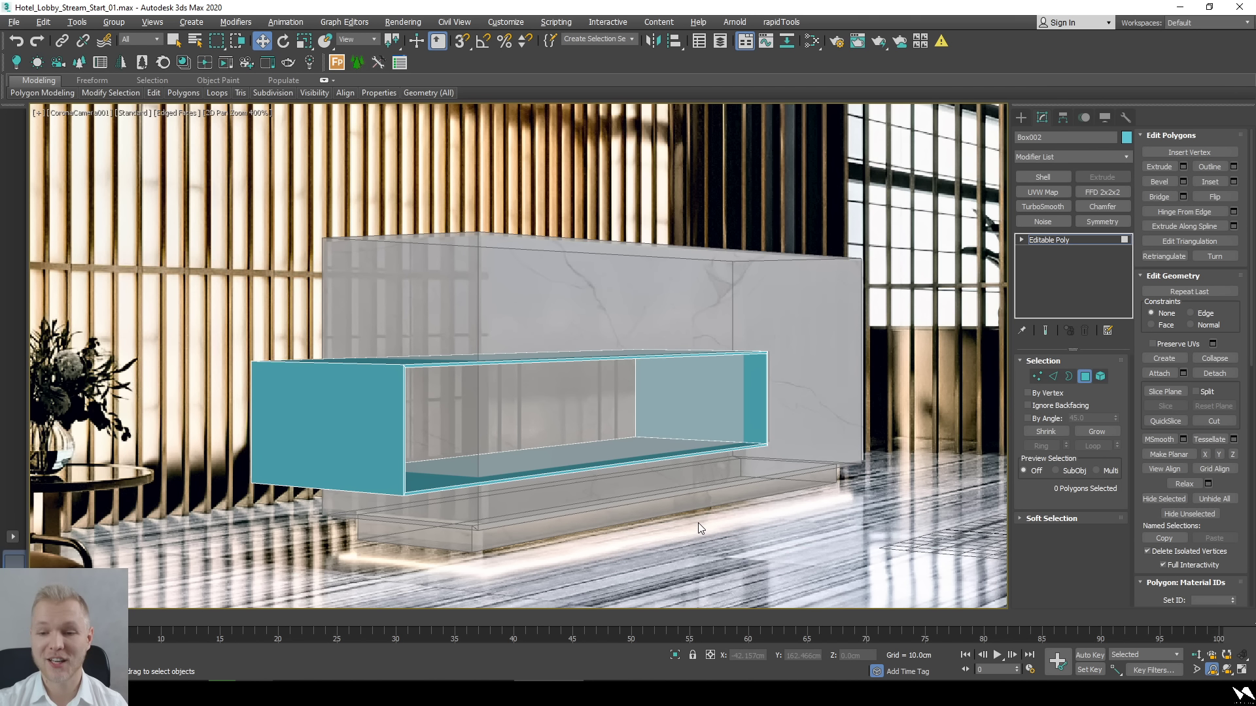
Create a box about 70.05 cm long and 271.7 cm wide inside the counter frame, snapped to the opening's inner corners and full height.
left_click(1020, 119)
left_click(1042, 194)
key("s")
left_click_drag(768, 444, 369, 441)
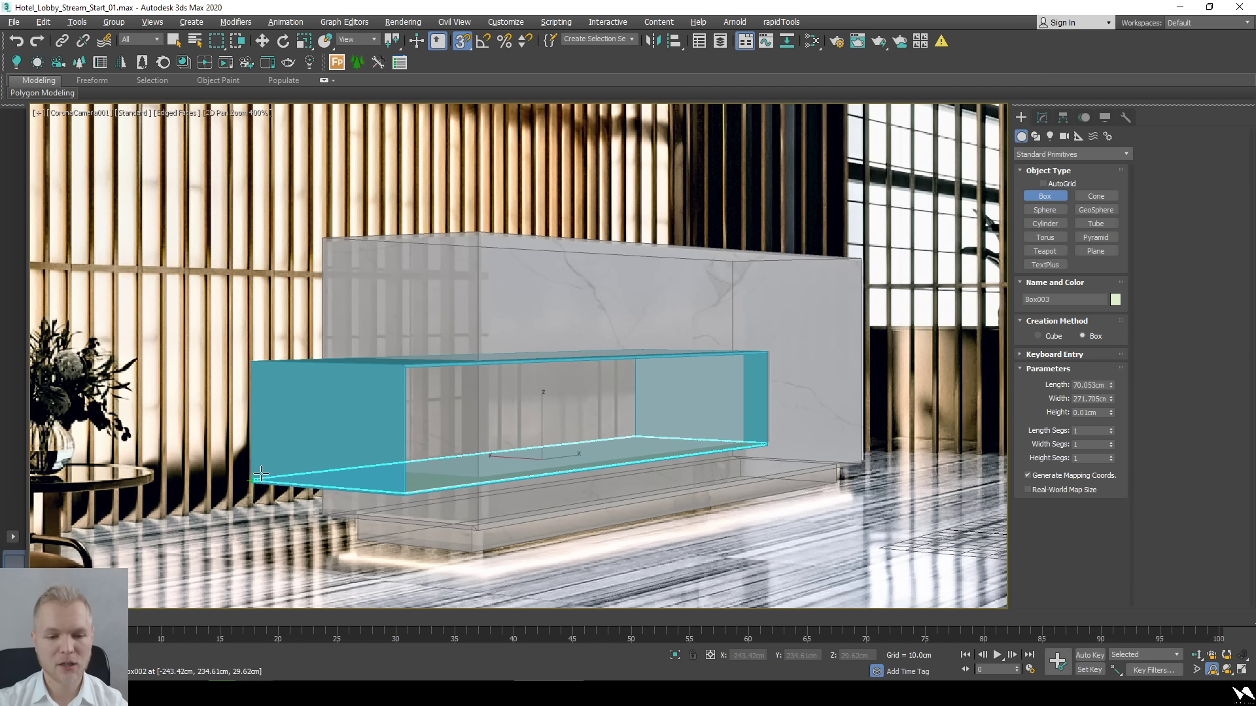
left_click(408, 365)
key("w")
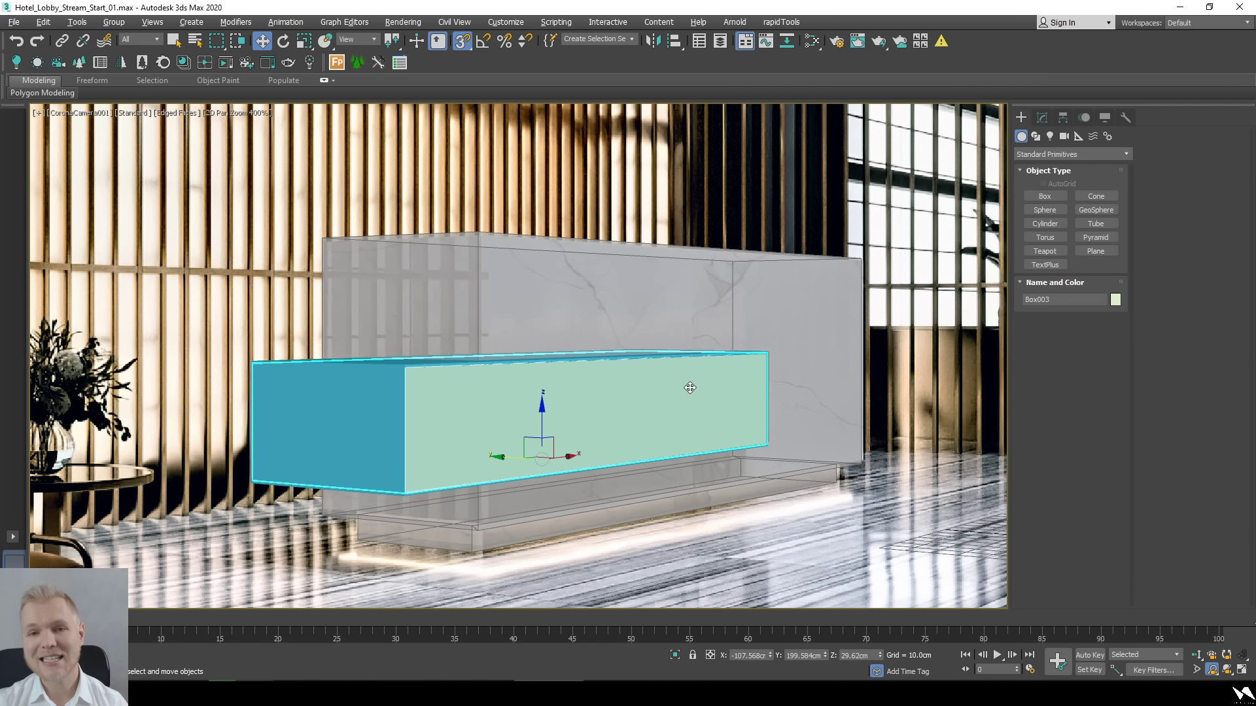
Convert the box inside the counter frame to Editable Poly and select all of its polygons for scaling.
right_click(803, 384)
mouse_move(765, 541)
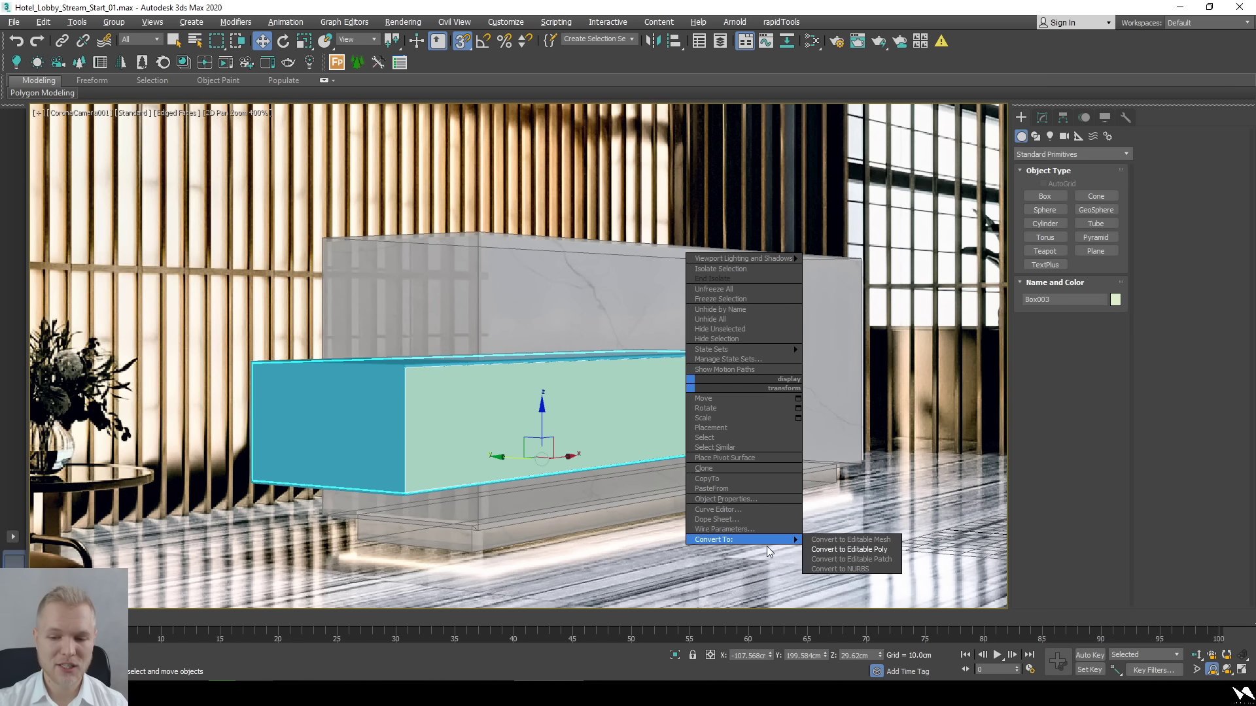
left_click(837, 549)
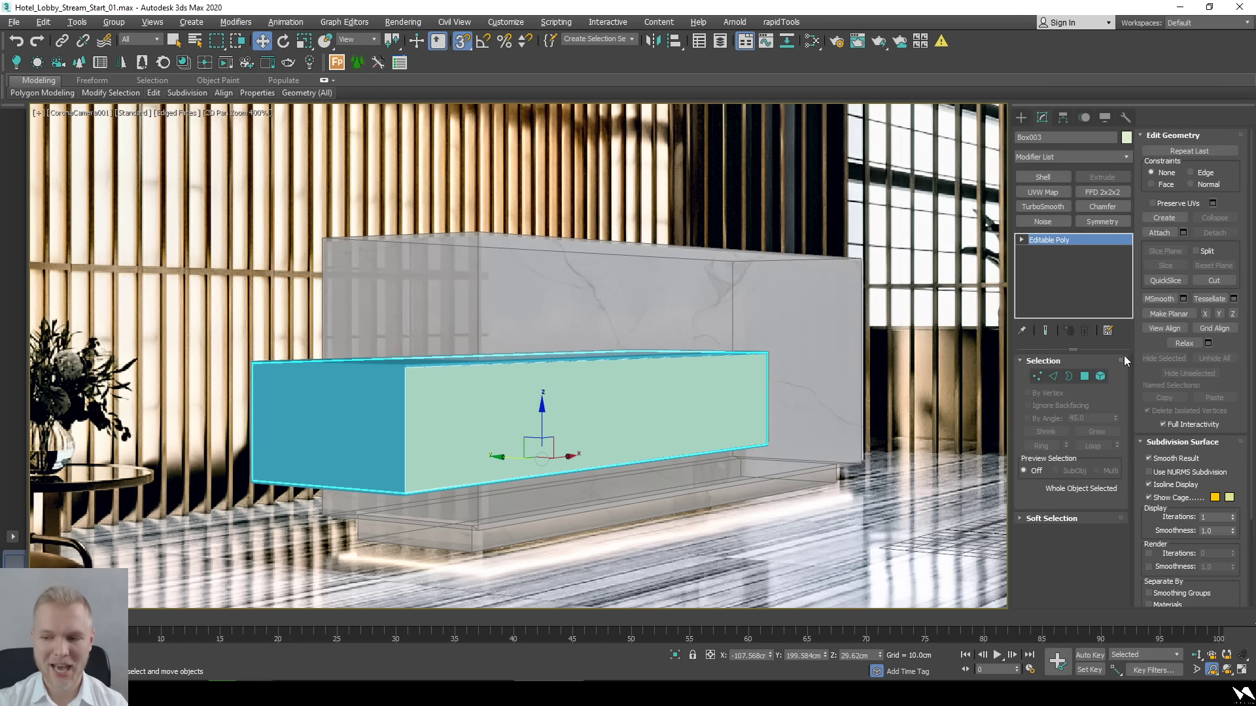
left_click(1104, 382)
left_click(580, 405)
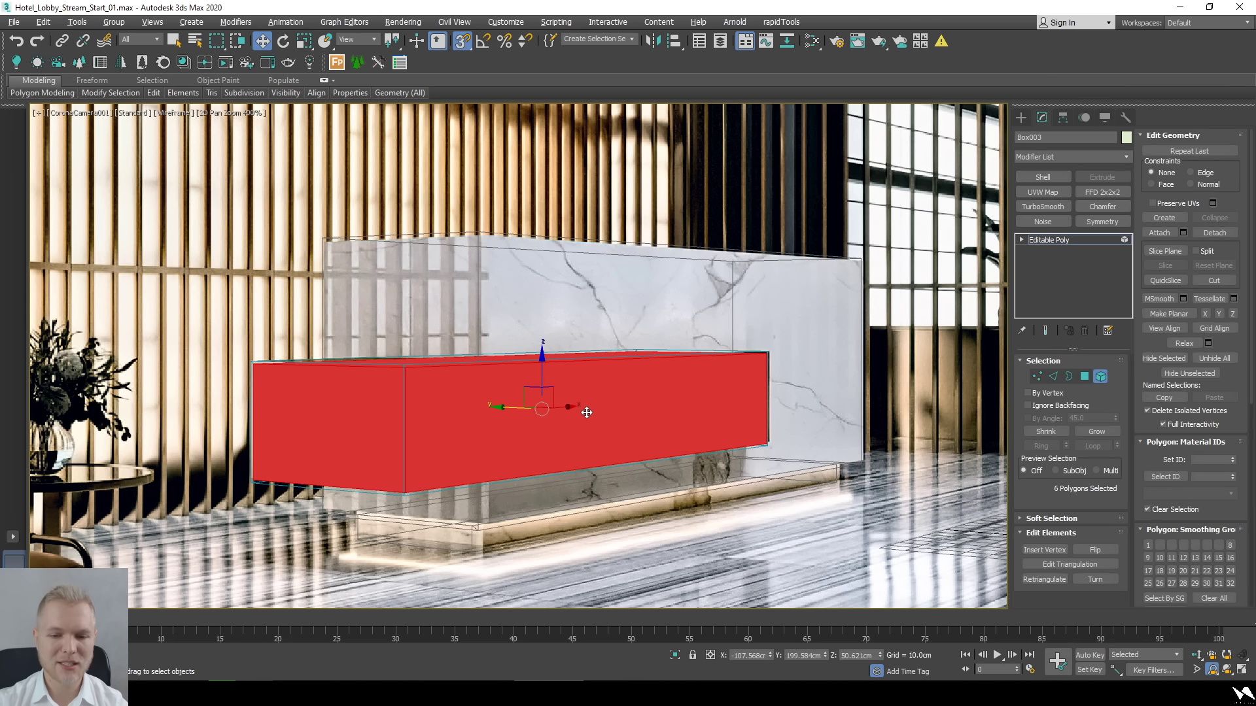
key("4")
key("r")
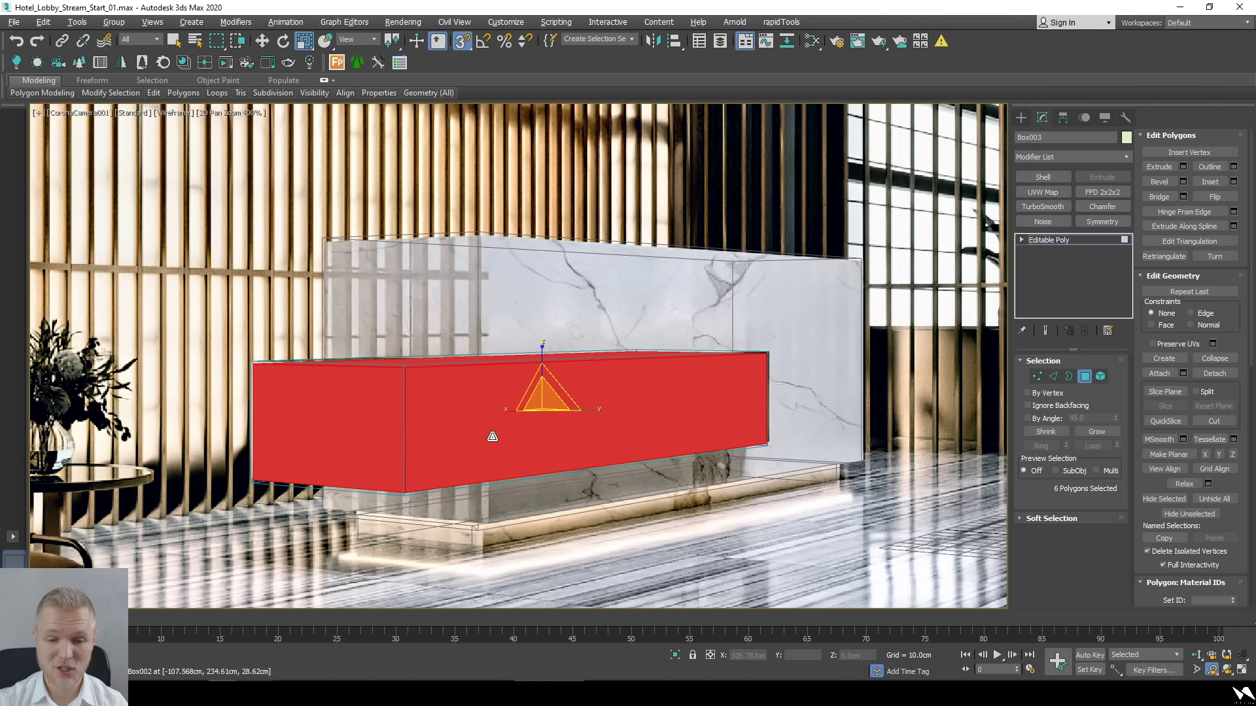
Turn snapping off and scale all the inner box's polygons horizontally into a narrow full-height post.
key("1")
left_click_drag(409, 359, 154, 555)
key("s")
key("4")
key("ctrl+a")
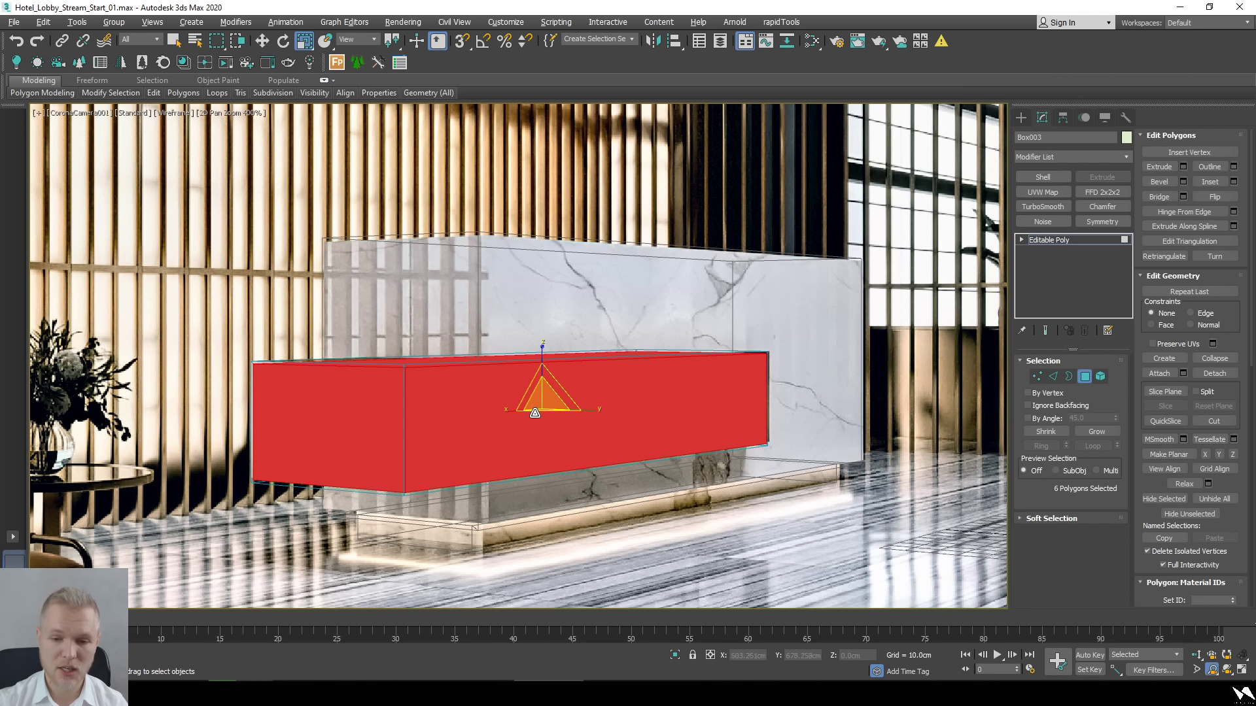
left_click_drag(543, 417, 534, 336)
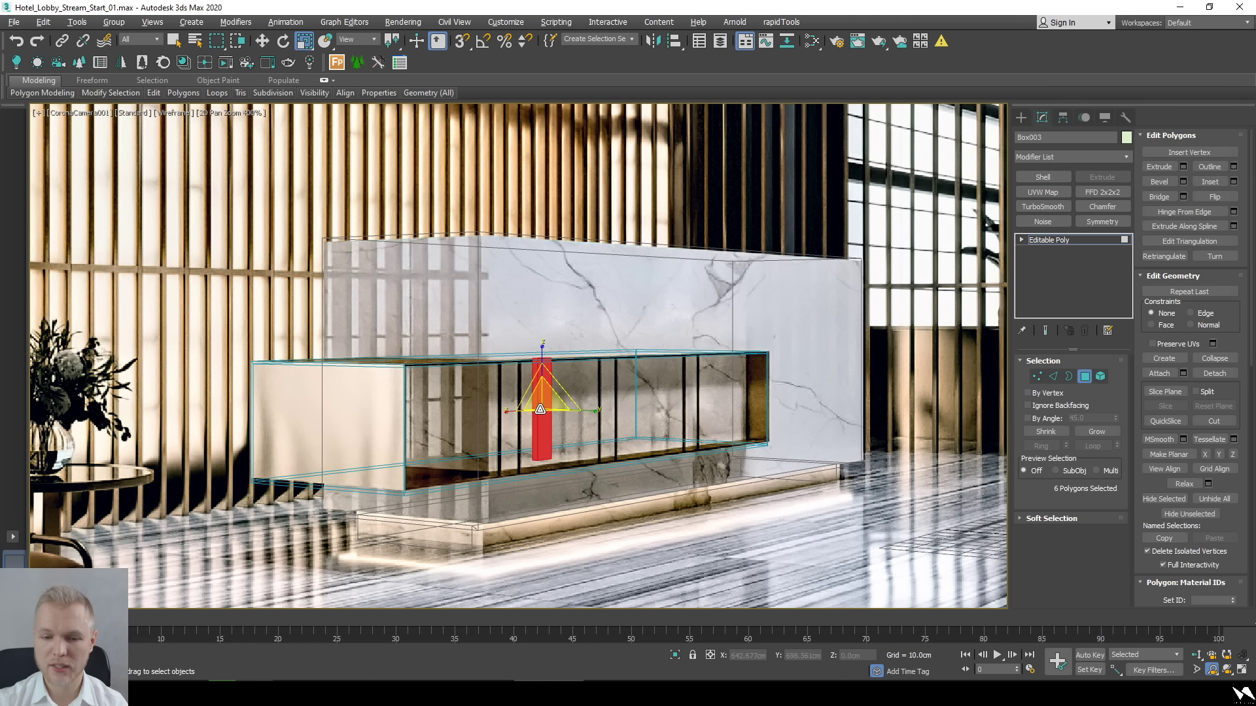
Show the Top viewport beside the camera view and scale the post in X and Y into a thin square bar.
left_click(1242, 670)
left_click(282, 399)
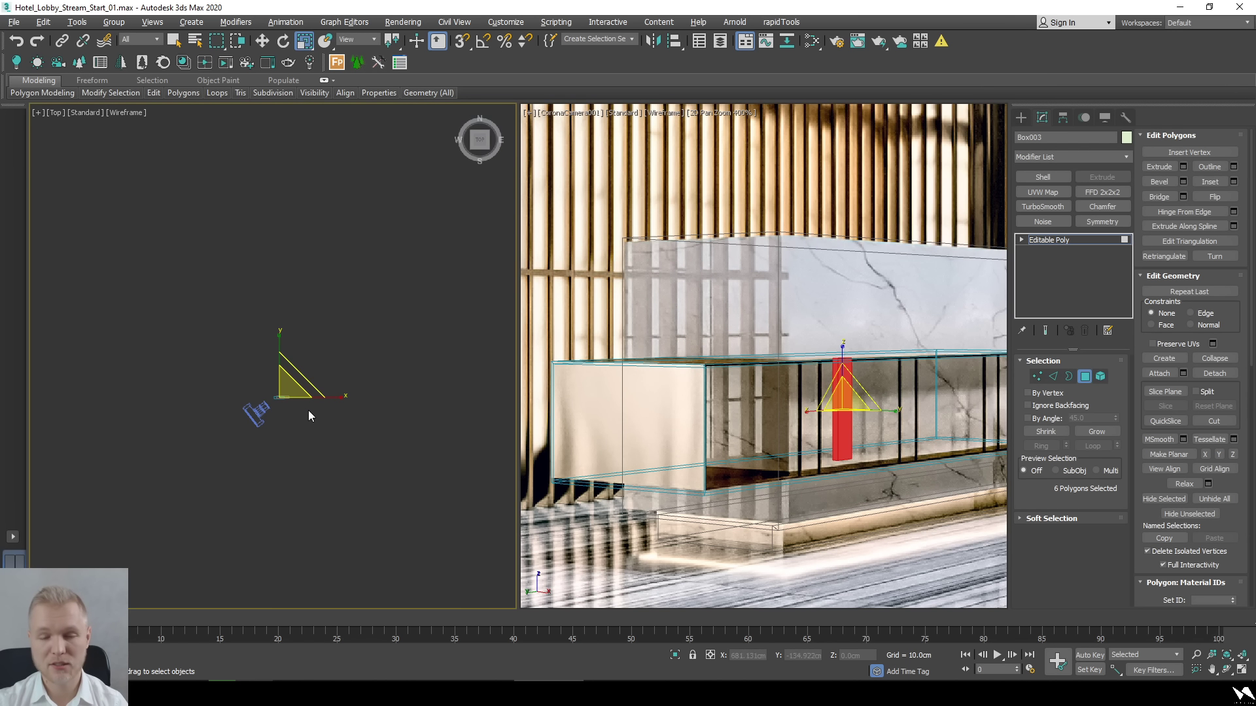
key("z")
scroll(301, 400, "down", 4)
left_click_drag(332, 405, 225, 412)
left_click_drag(294, 350, 210, 434)
scroll(280, 399, "down", 5)
middle_click_drag(300, 382, 296, 307)
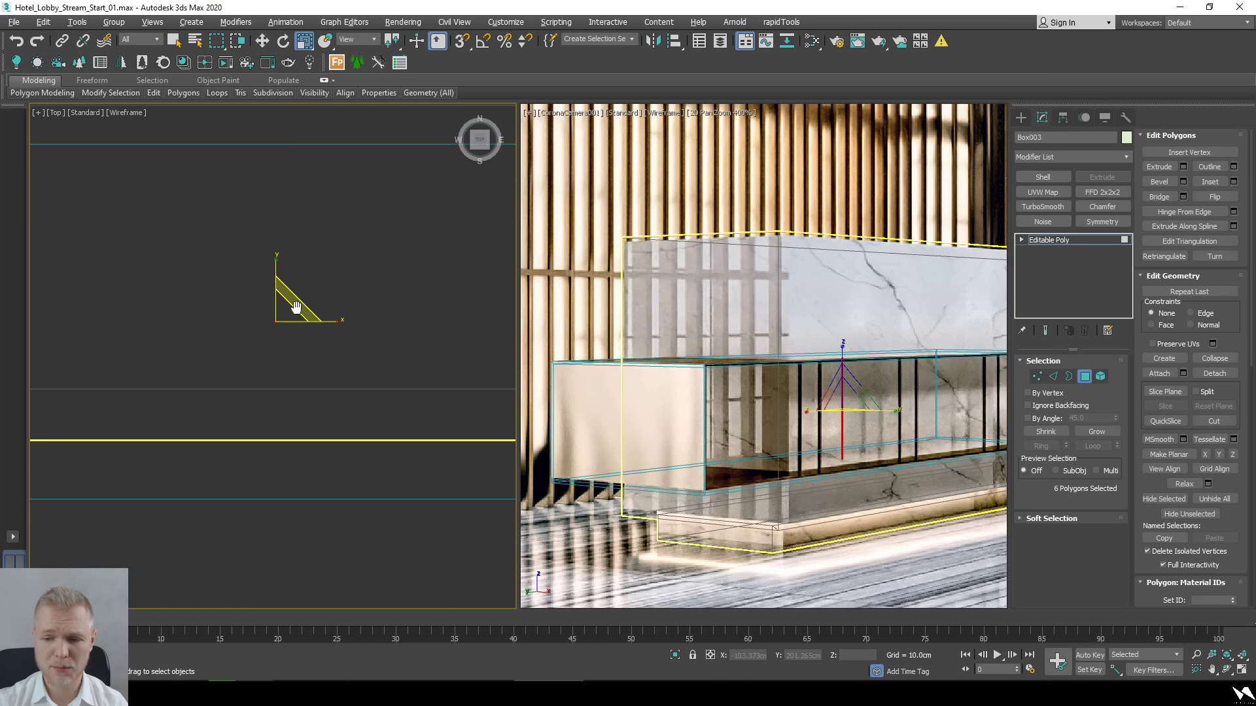
Move the thin post forward in the Top view to about Y 166.2 cm, just inside the counter's front edge.
scroll(342, 387, "down", 3)
scroll(295, 340, "up", 3)
key("w")
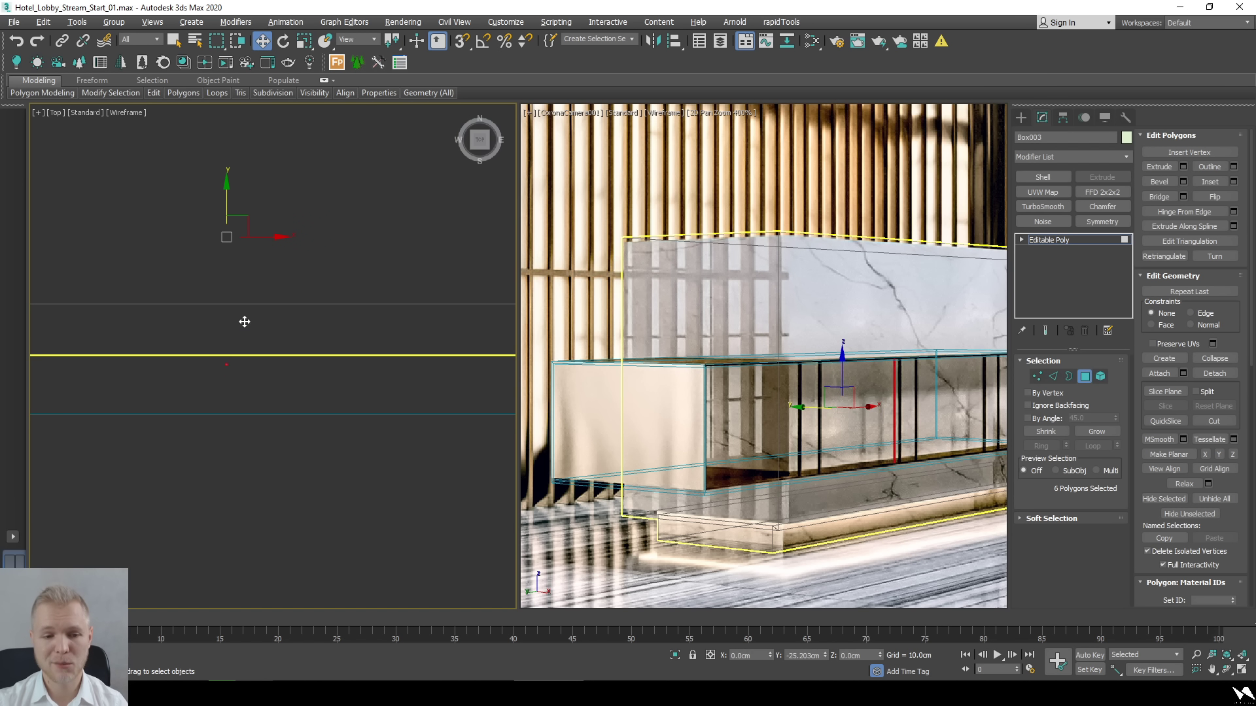
left_click_drag(257, 322, 260, 334)
scroll(280, 414, "down", 4)
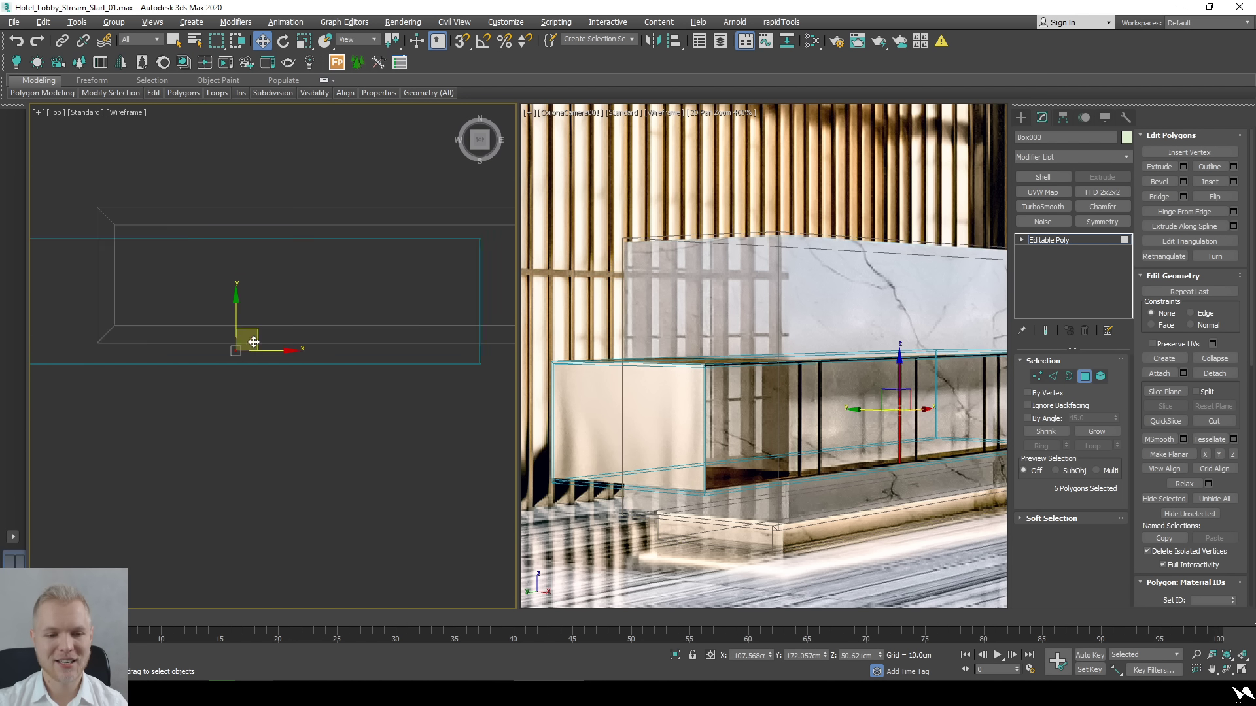
scroll(252, 339, "down", 2)
scroll(248, 330, "up", 2)
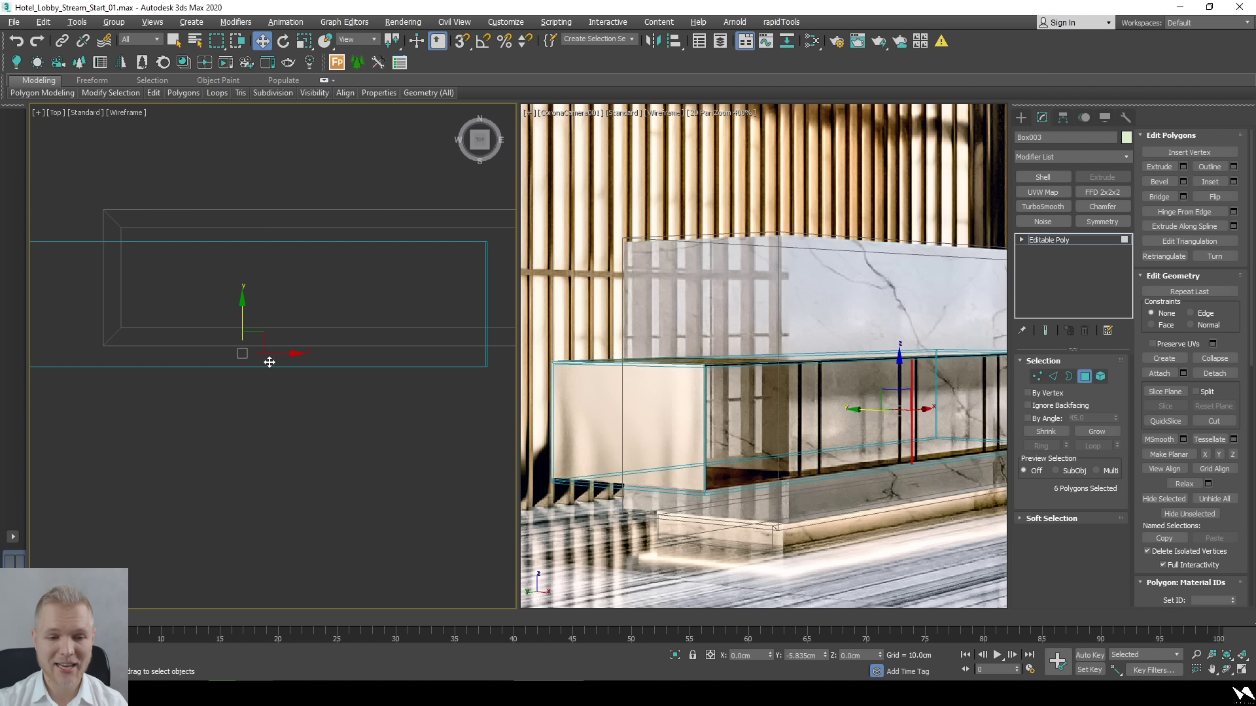
scroll(265, 363, "up", 3)
key("r")
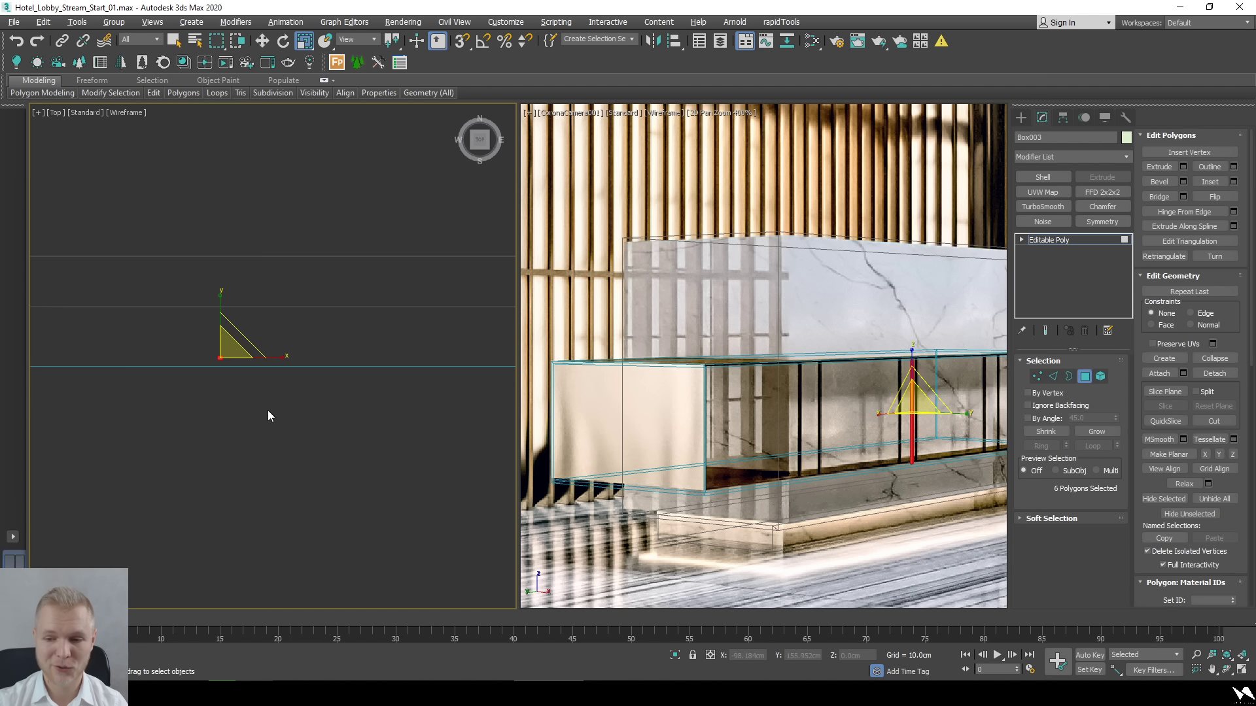
key("w")
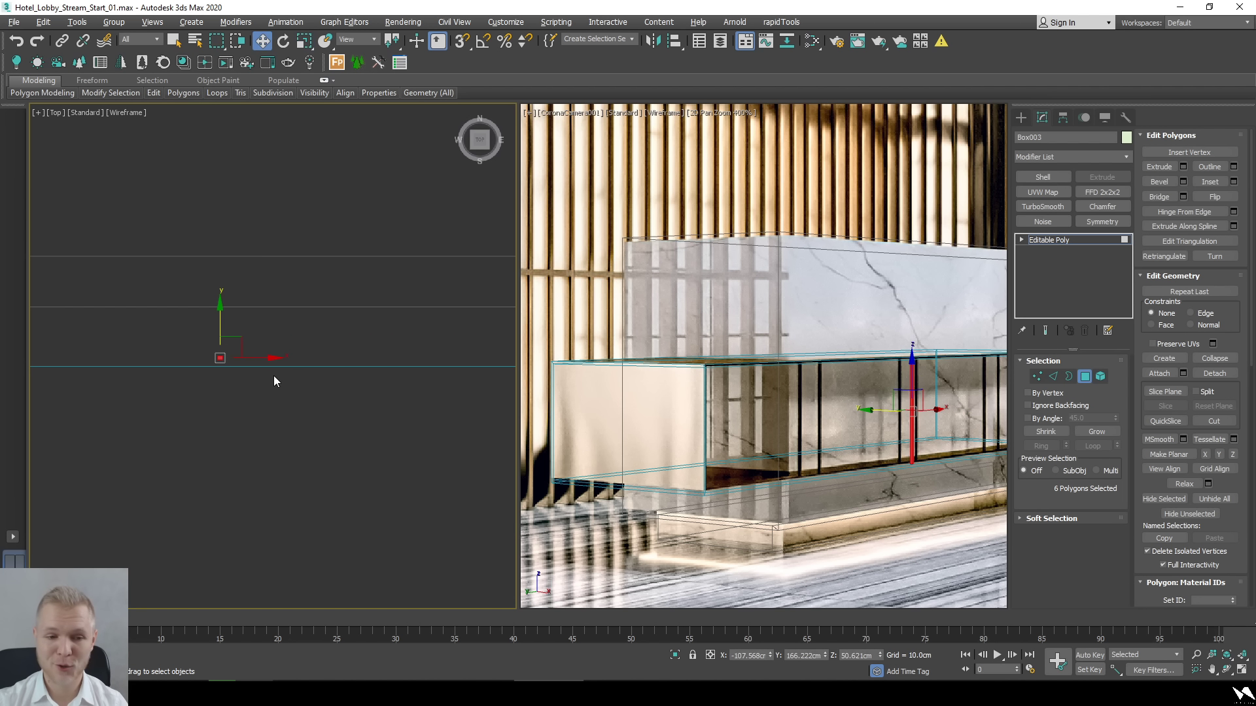
Clone the post as an element beside the original at about X -104.55 cm and select both posts.
left_click_drag(245, 357, 166, 357)
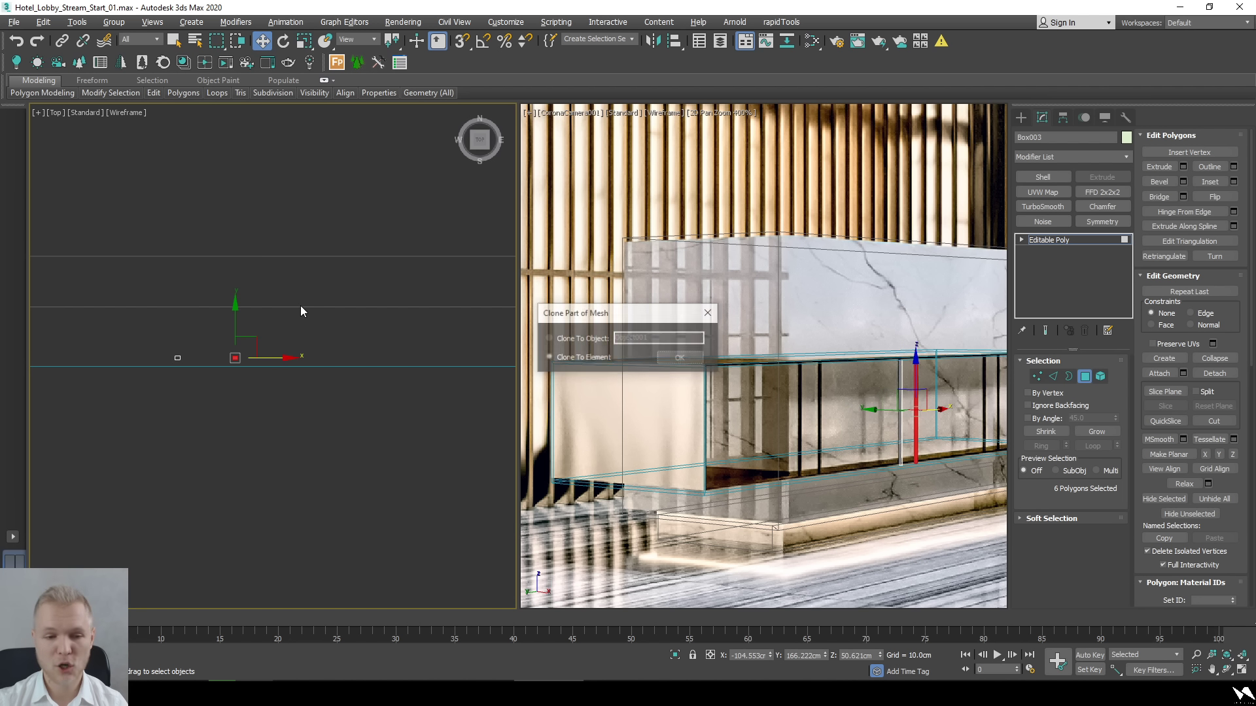
left_click(680, 358)
left_click_drag(376, 307, 164, 411)
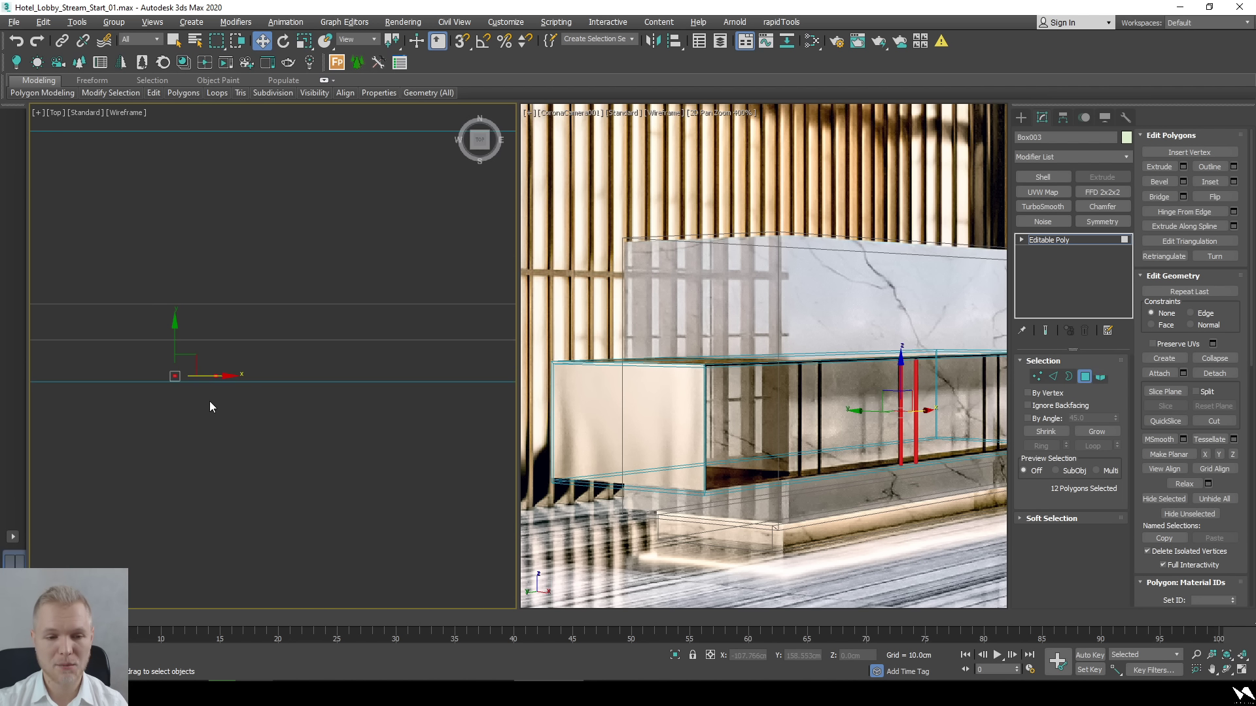
Clone the pair of posts as elements along X, once toward each end of the counter's front opening.
scroll(210, 406, "down", 3)
mouse_move(124, 367)
left_mouse_down()
mouse_move(330, 366)
mouse_move(275, 371)
left_mouse_up()
left_click(680, 359)
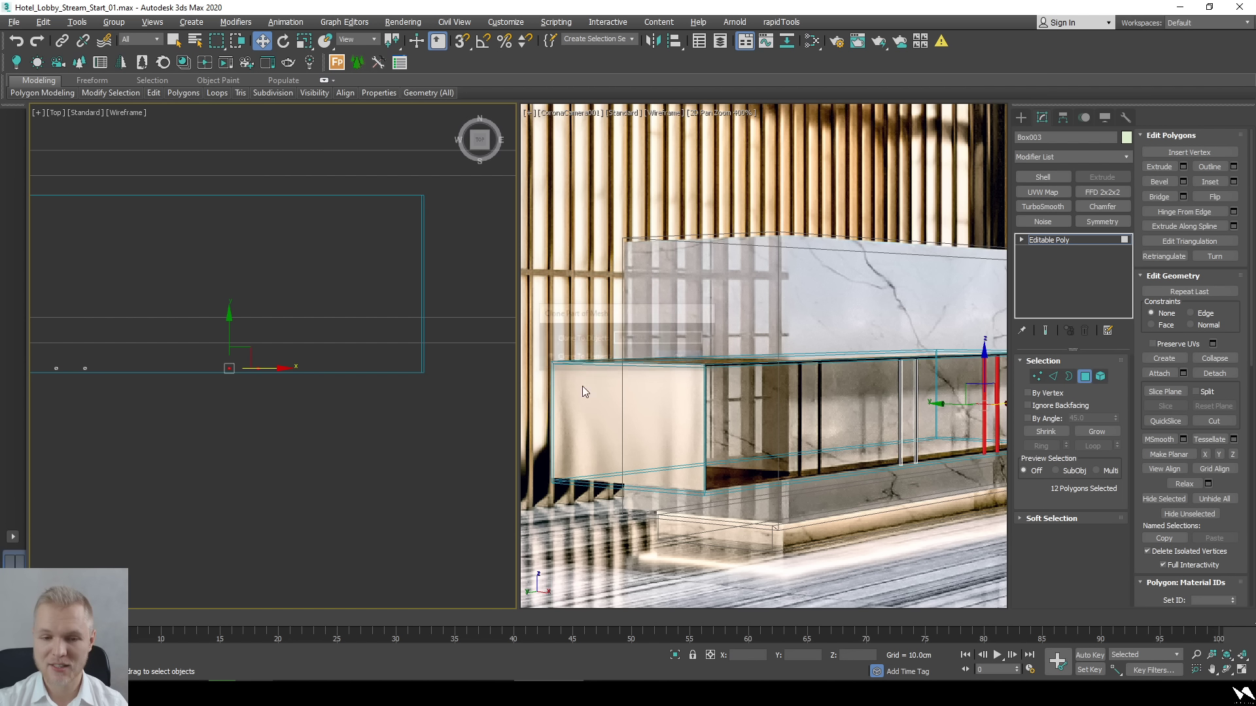
scroll(428, 386, "up", 4)
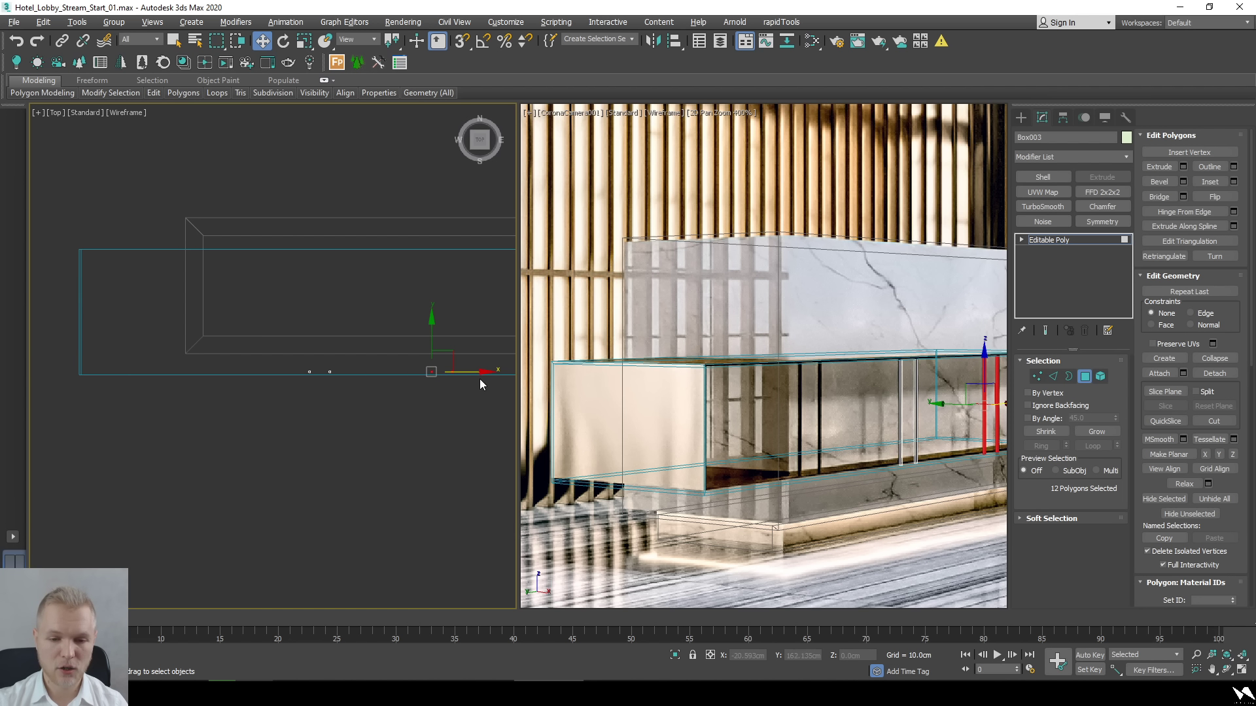
mouse_move(477, 375)
left_mouse_down()
mouse_move(205, 373)
mouse_move(230, 390)
left_mouse_up()
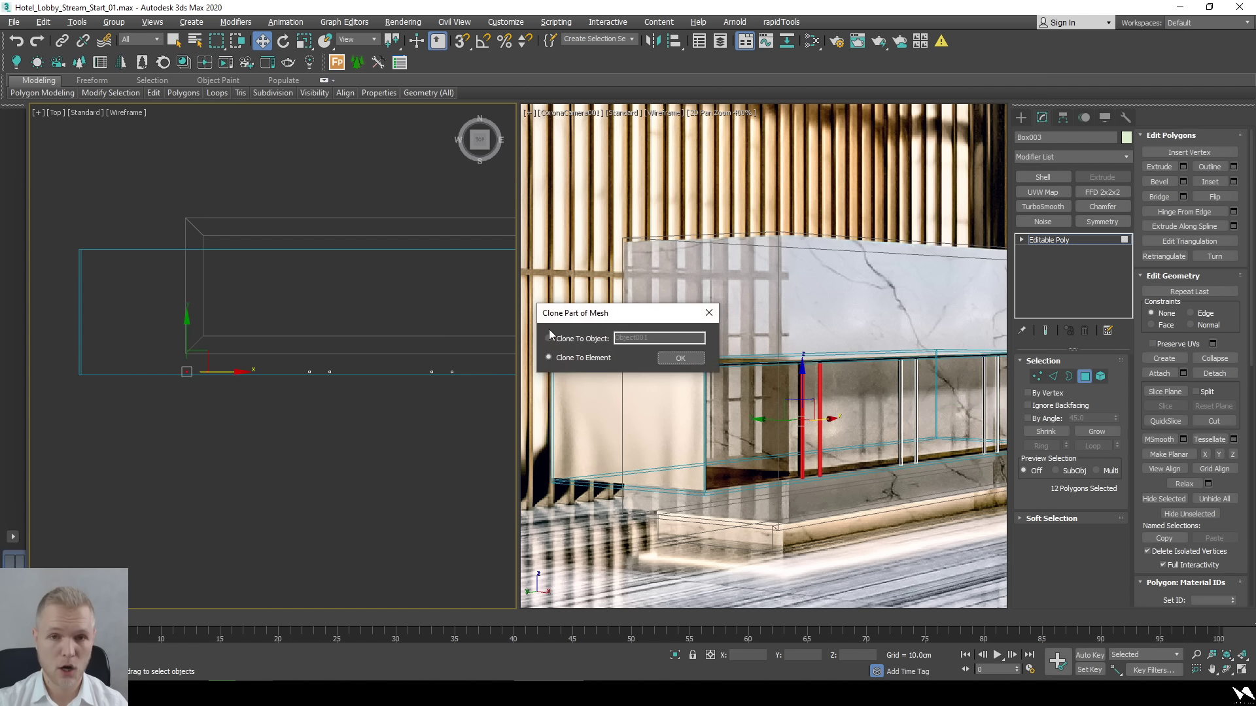
left_click(677, 358)
Clear the polygon selection and leave polygon editing of the posts with the whole camera image in view.
scroll(340, 406, "down", 3)
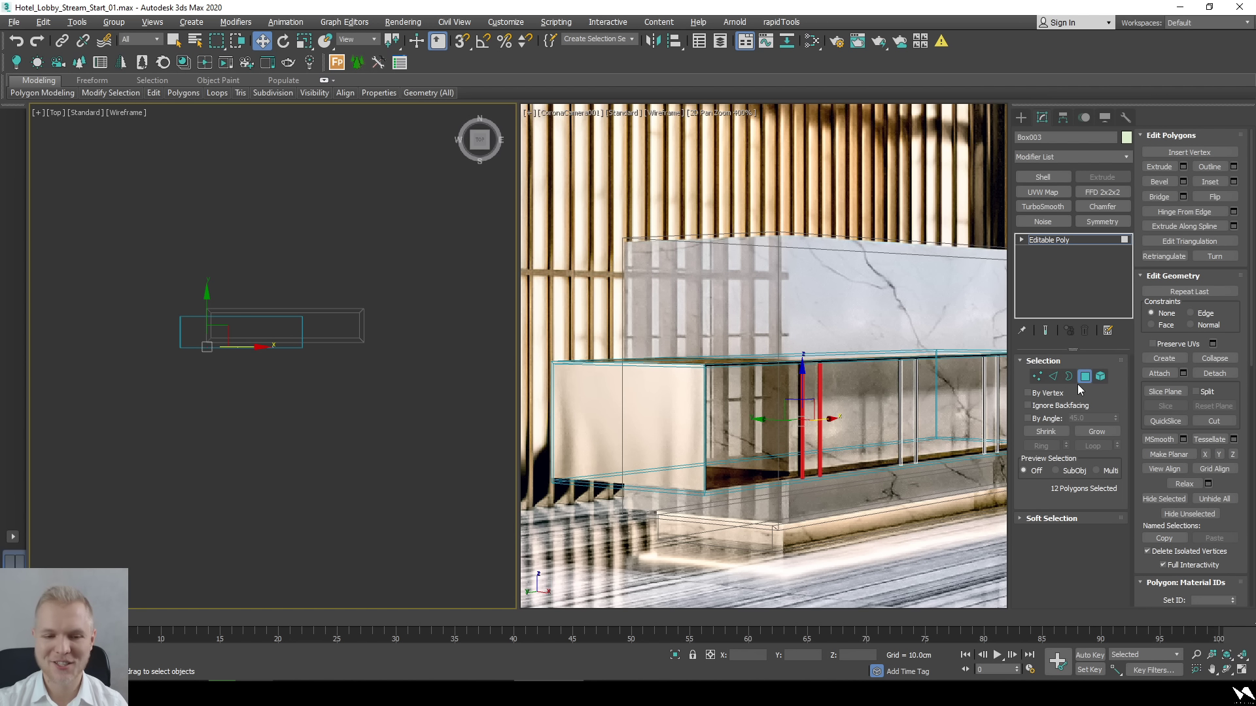
left_click(420, 394)
scroll(374, 379, "down", 5)
scroll(791, 397, "down", 4)
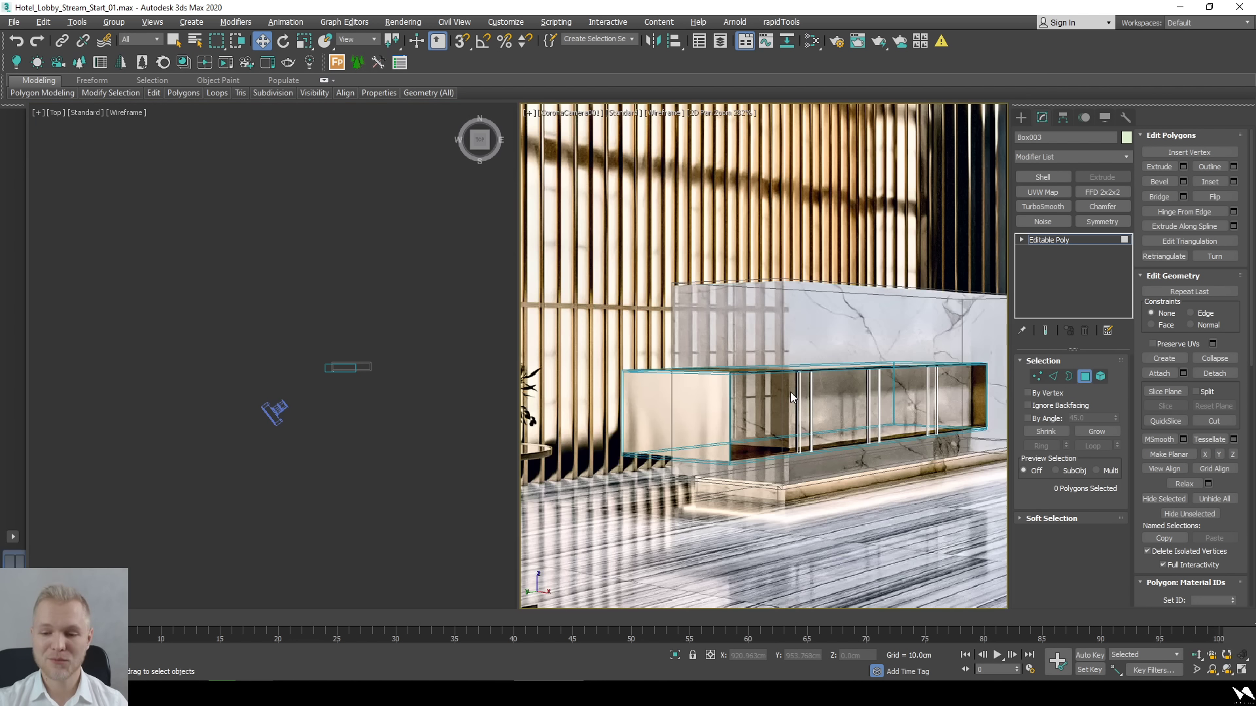
scroll(791, 397, "down", 3)
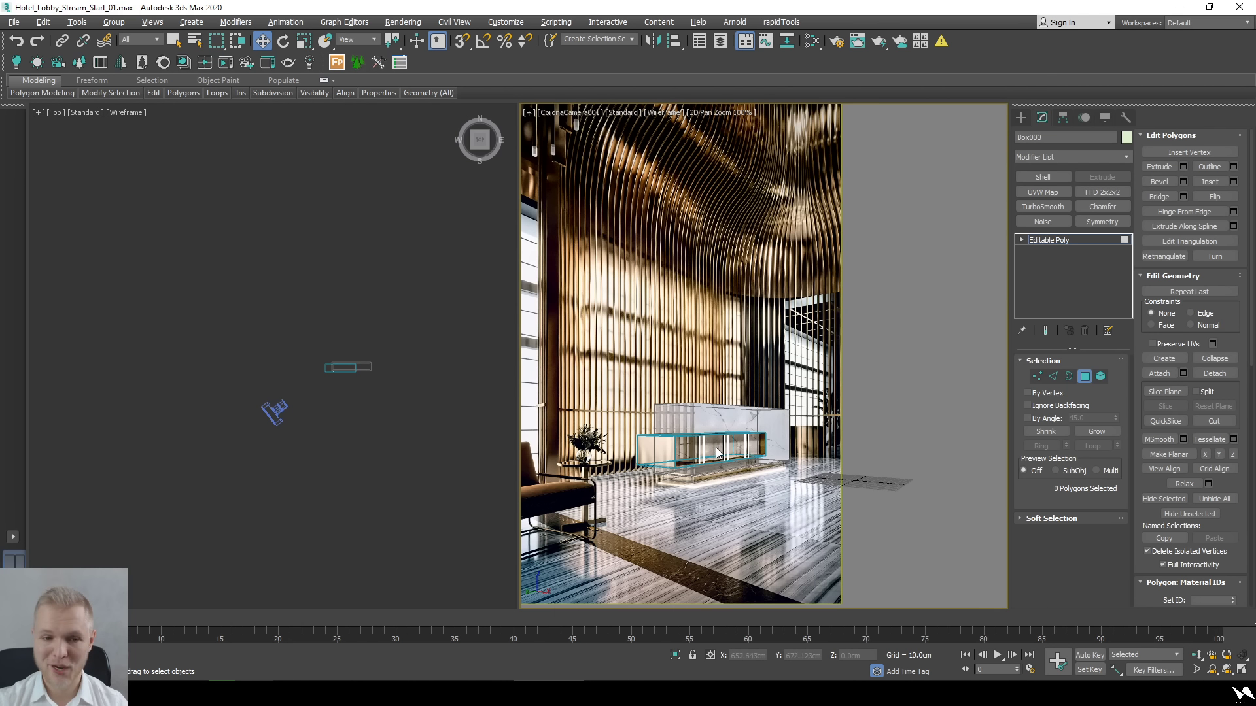
left_click(1085, 377)
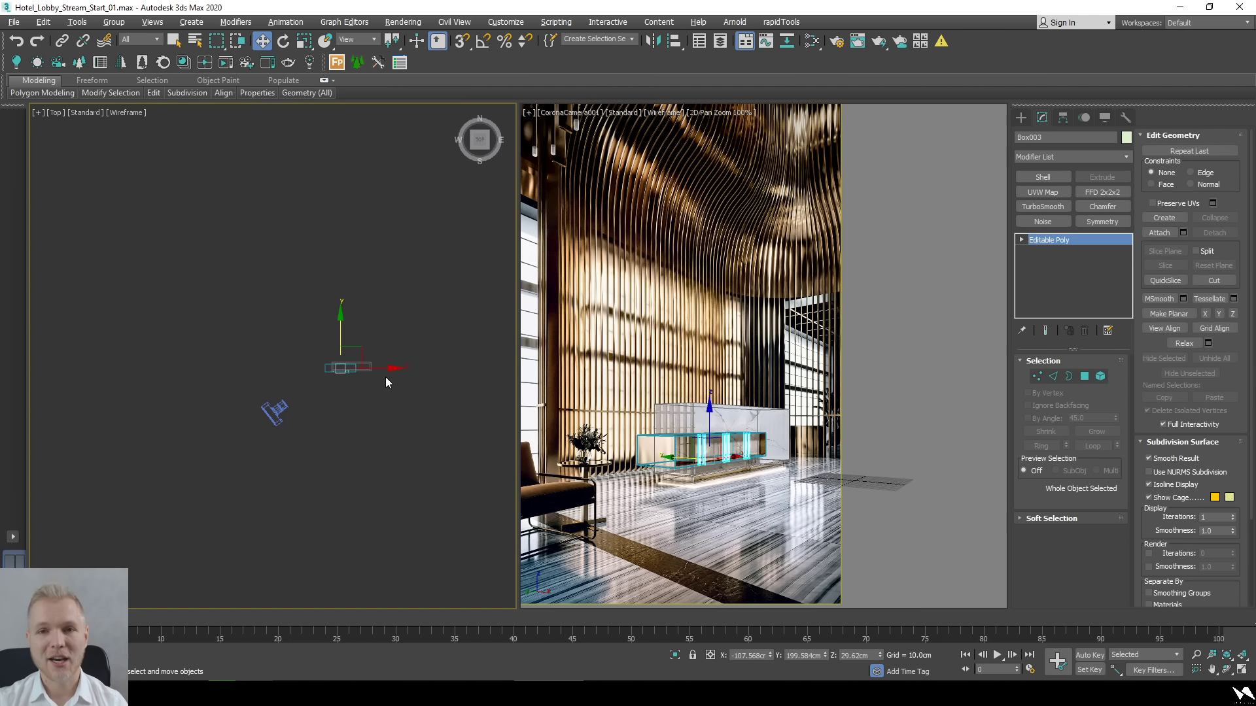
Bring the hidden floor plan outlines back into the scene and deselect the posts.
key("alt+q")
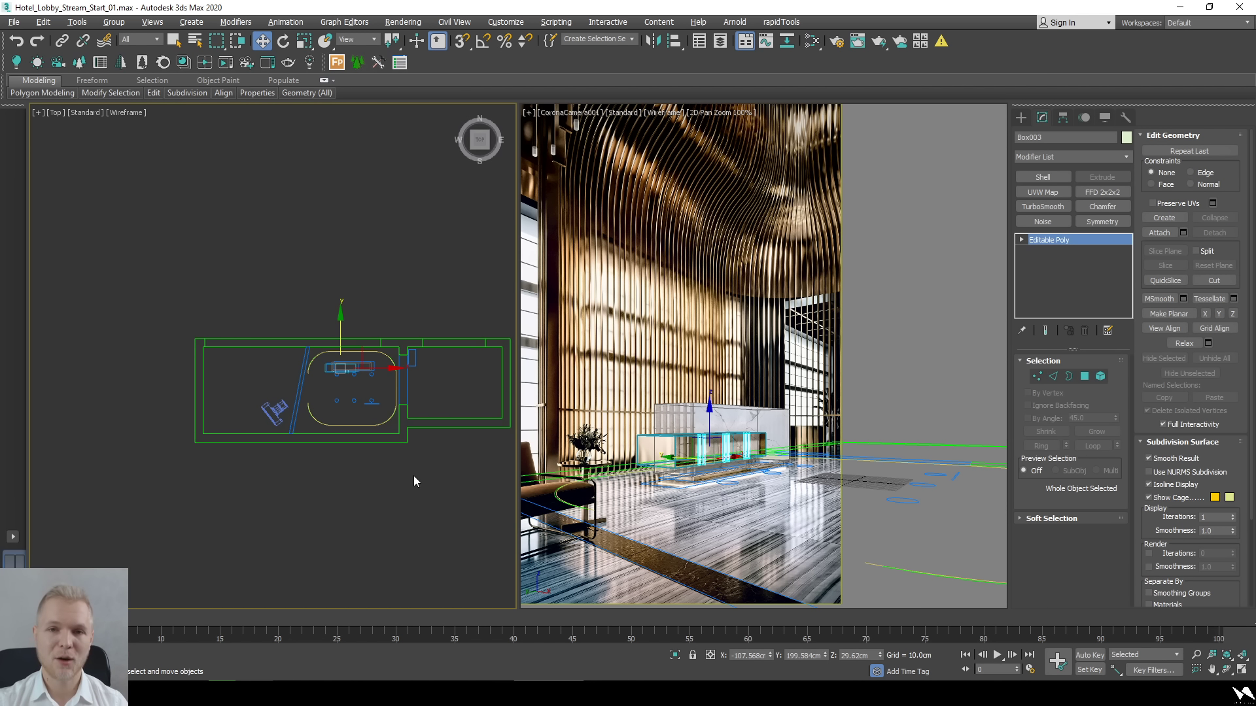
left_click(413, 476)
scroll(394, 472, "up", 3)
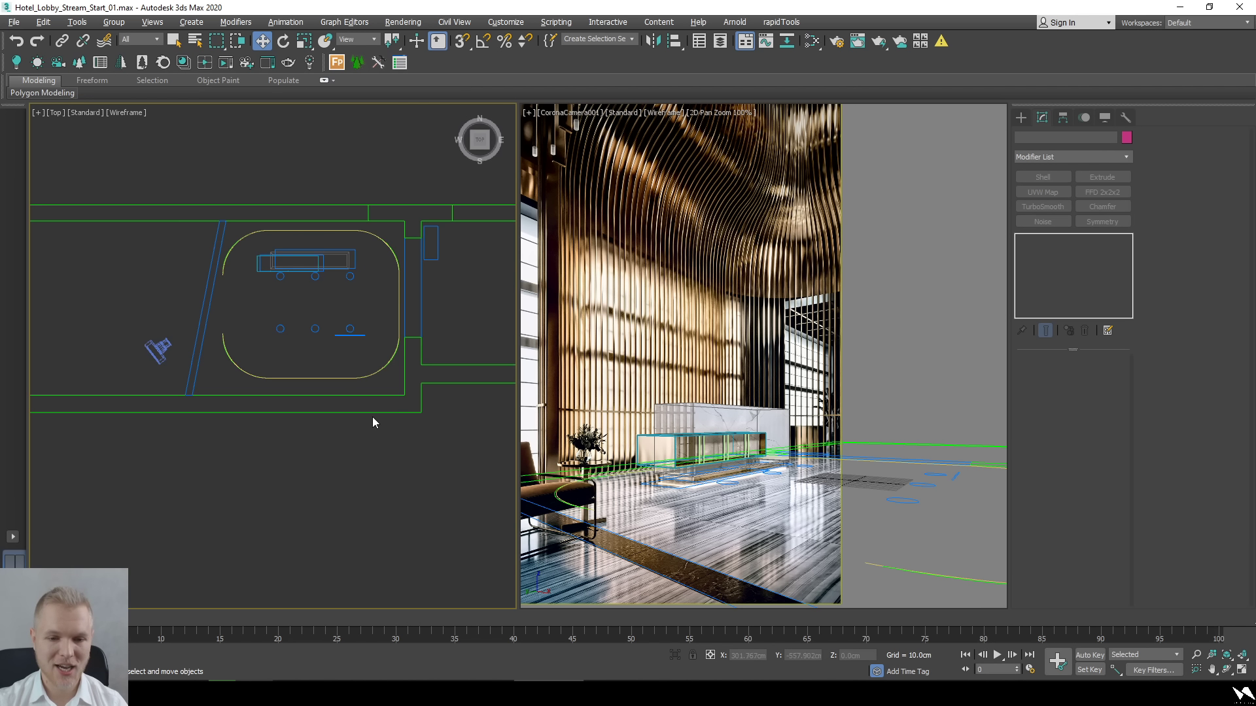
Select the rounded rectangle spline around the reception area and try shifting it along X in the Top view.
left_click(361, 374)
scroll(333, 376, "up", 2)
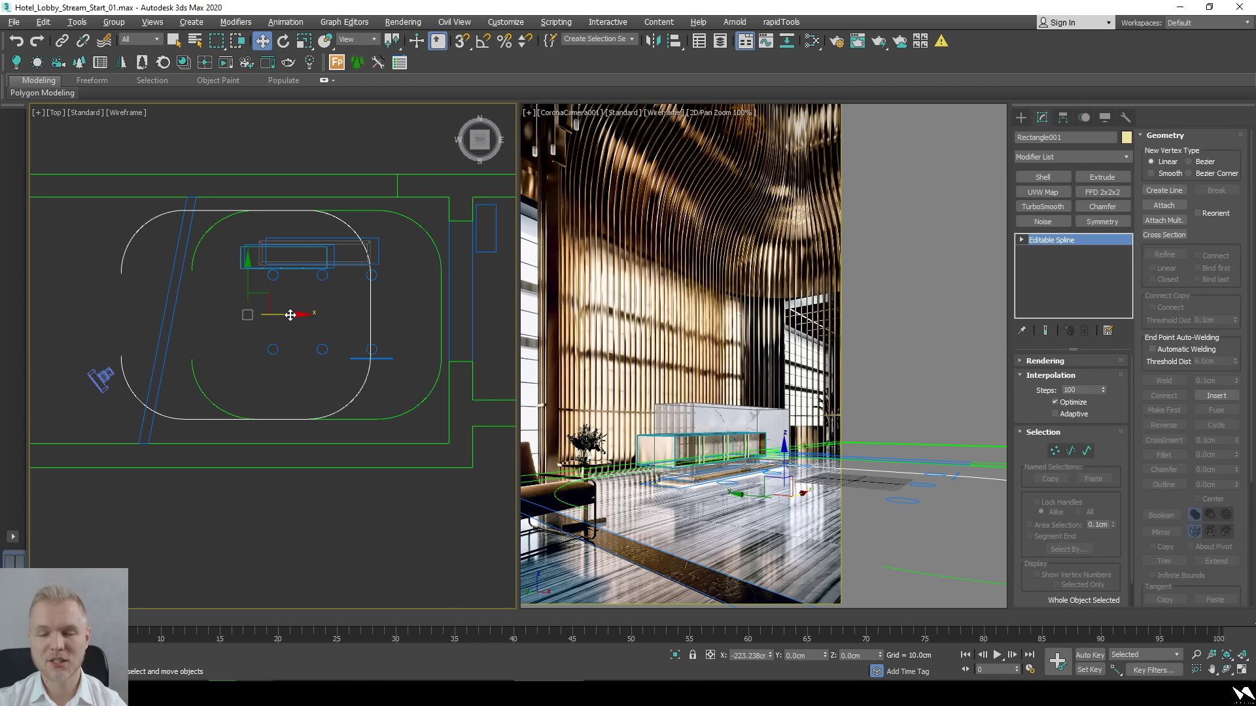
left_click_drag(320, 315, 354, 315)
middle_click_drag(369, 327, 371, 353)
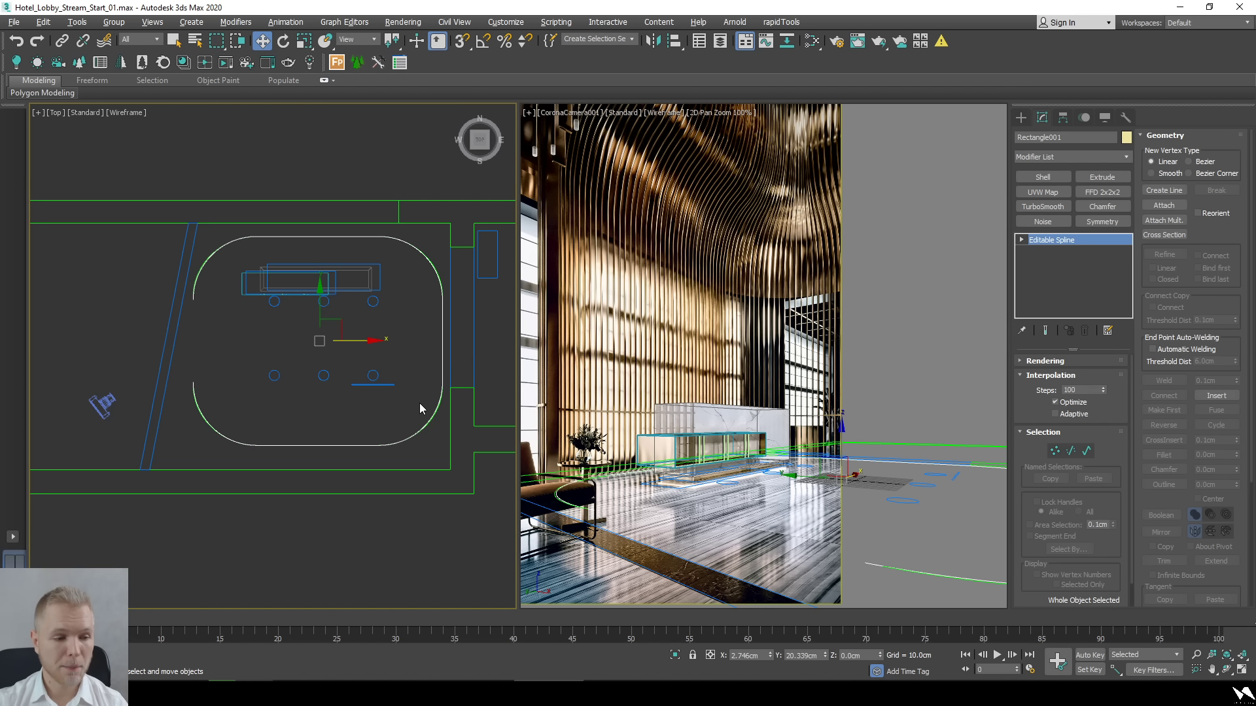
Open the Perspective Match utility to view its vanishing line and camera adjustment controls, and deselect the spline.
left_click(1126, 117)
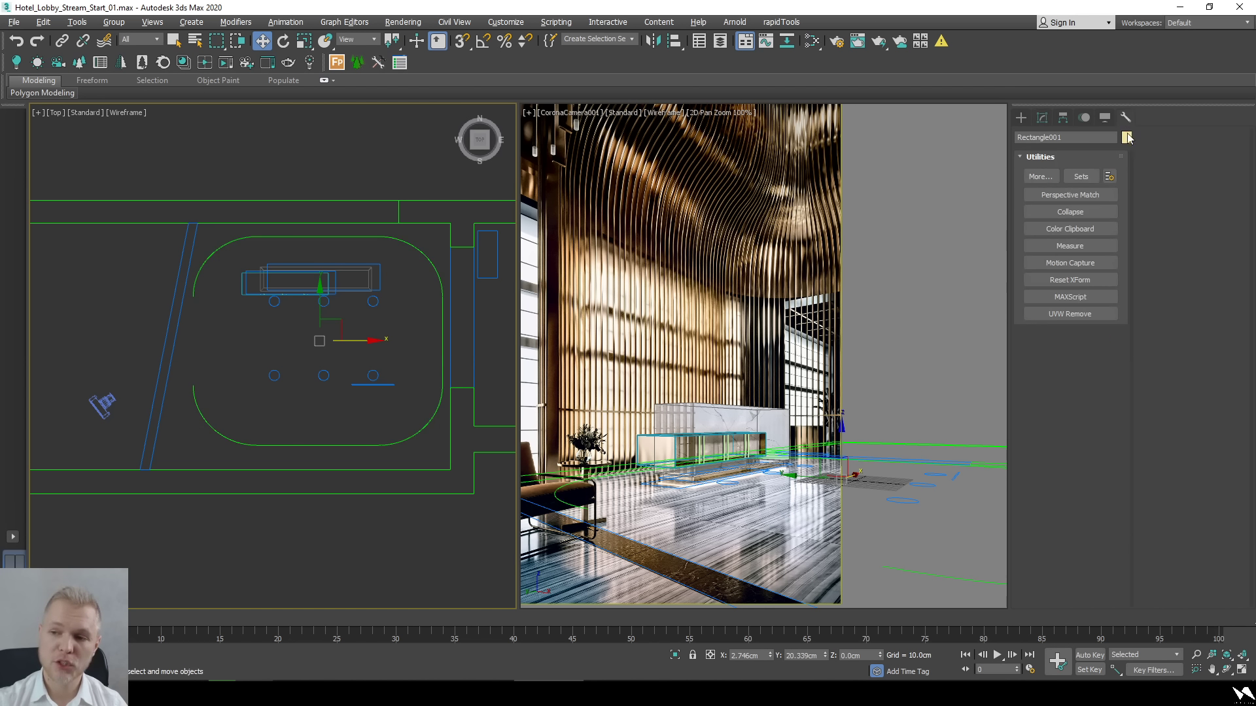
left_click(1069, 195)
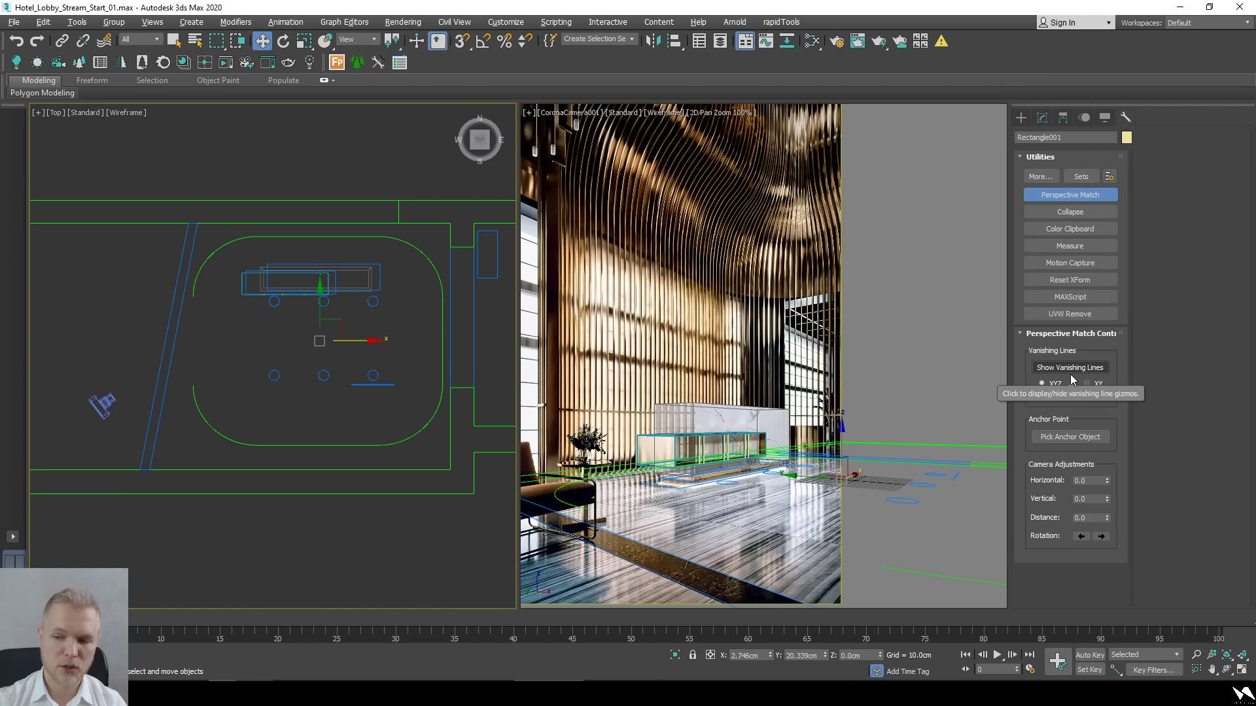
left_click(343, 389)
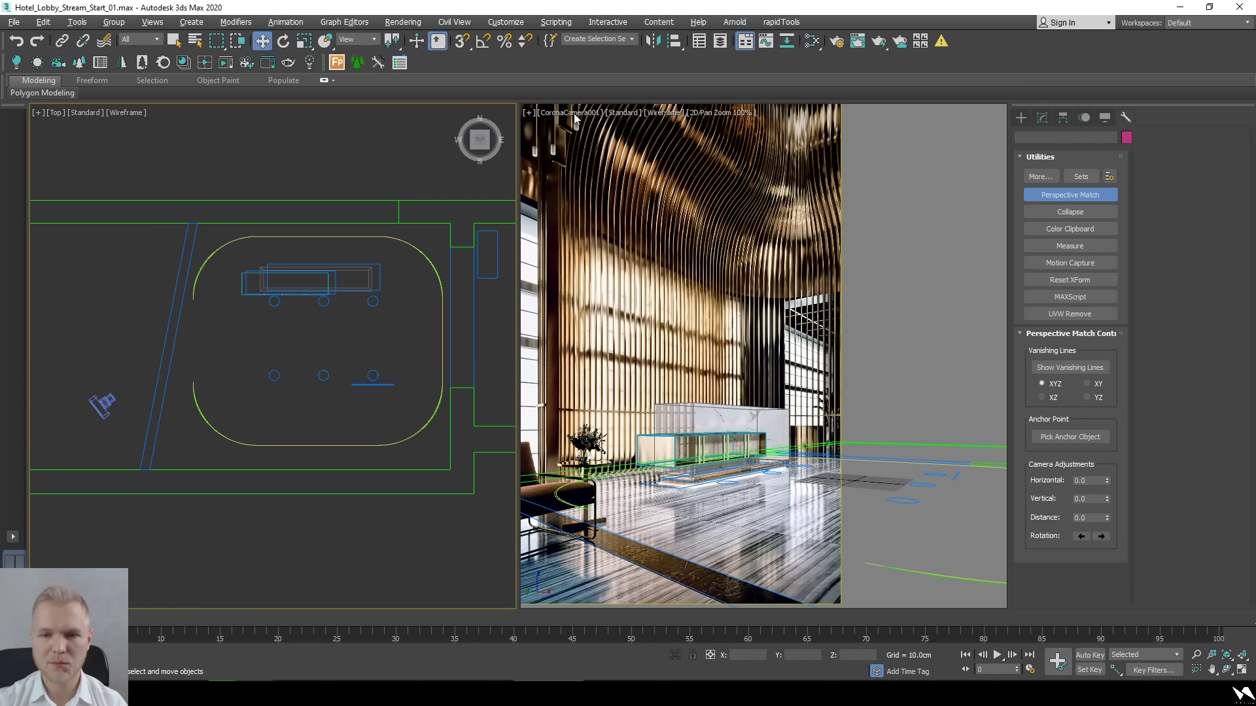
Turn off 2D Pan Zoom mode in the camera viewport and compare the rounded spline with the plan's curve.
left_click(528, 114)
left_click(569, 282)
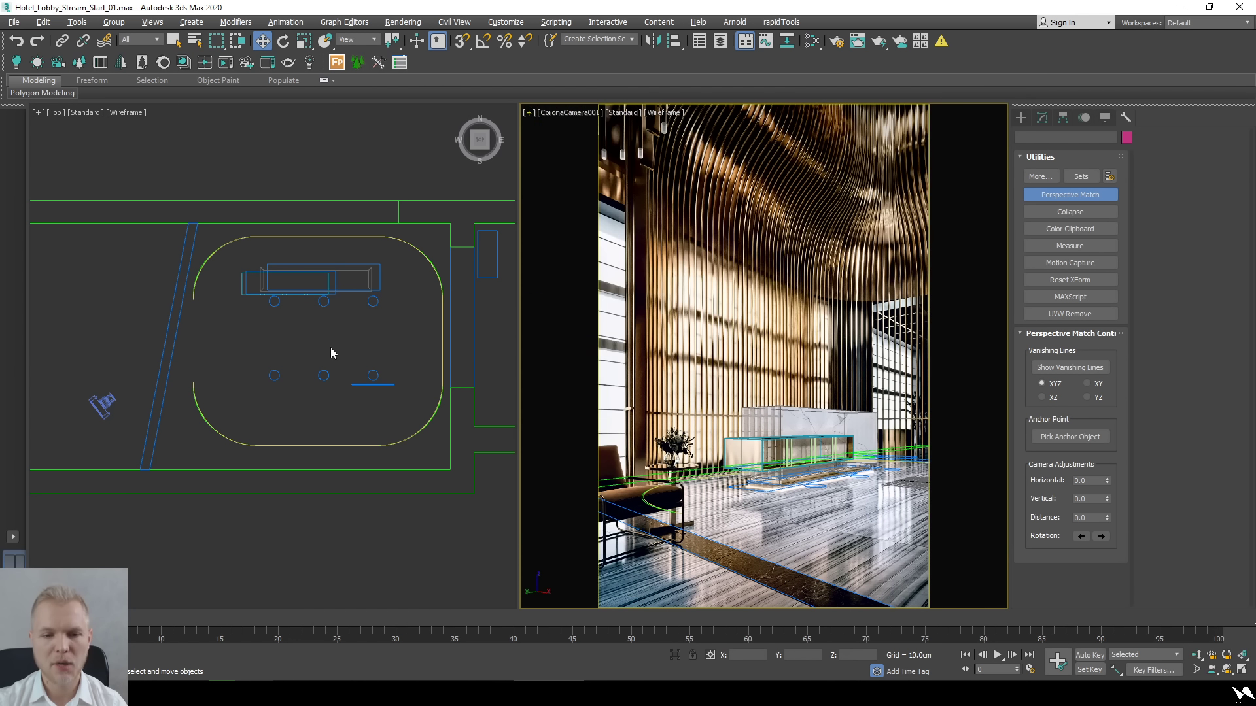
scroll(203, 249, "up", 10)
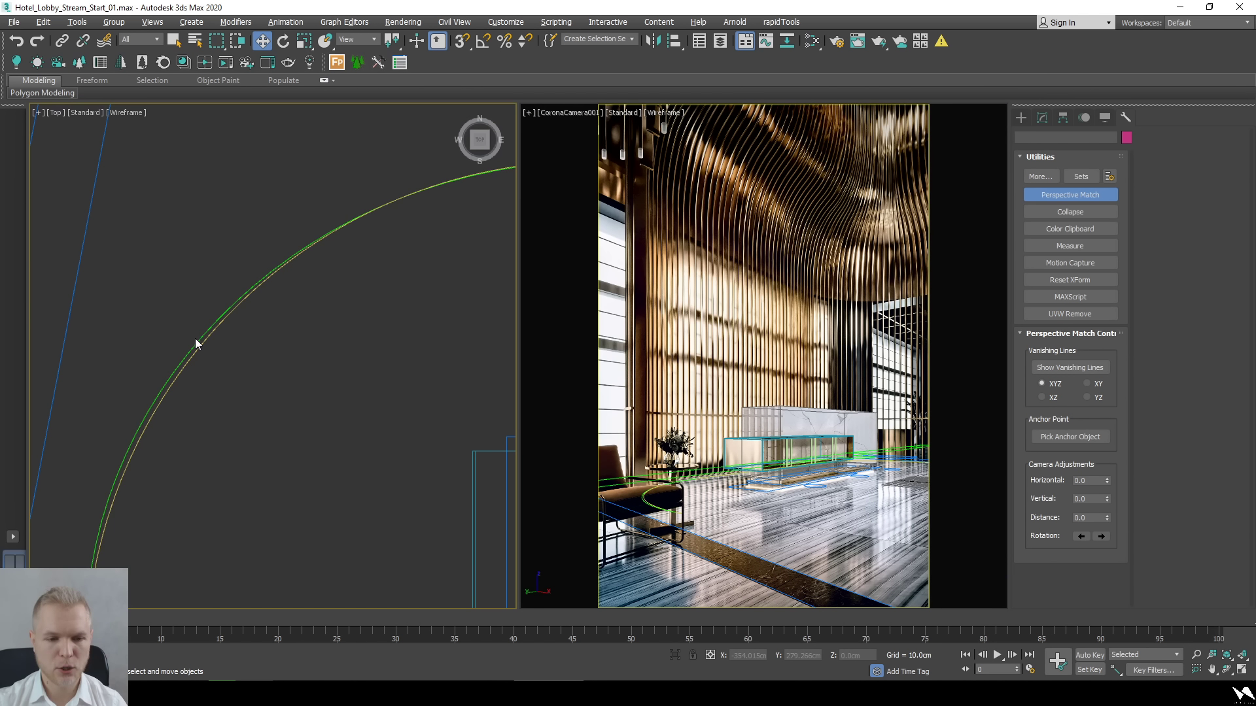
scroll(195, 340, "down", 10)
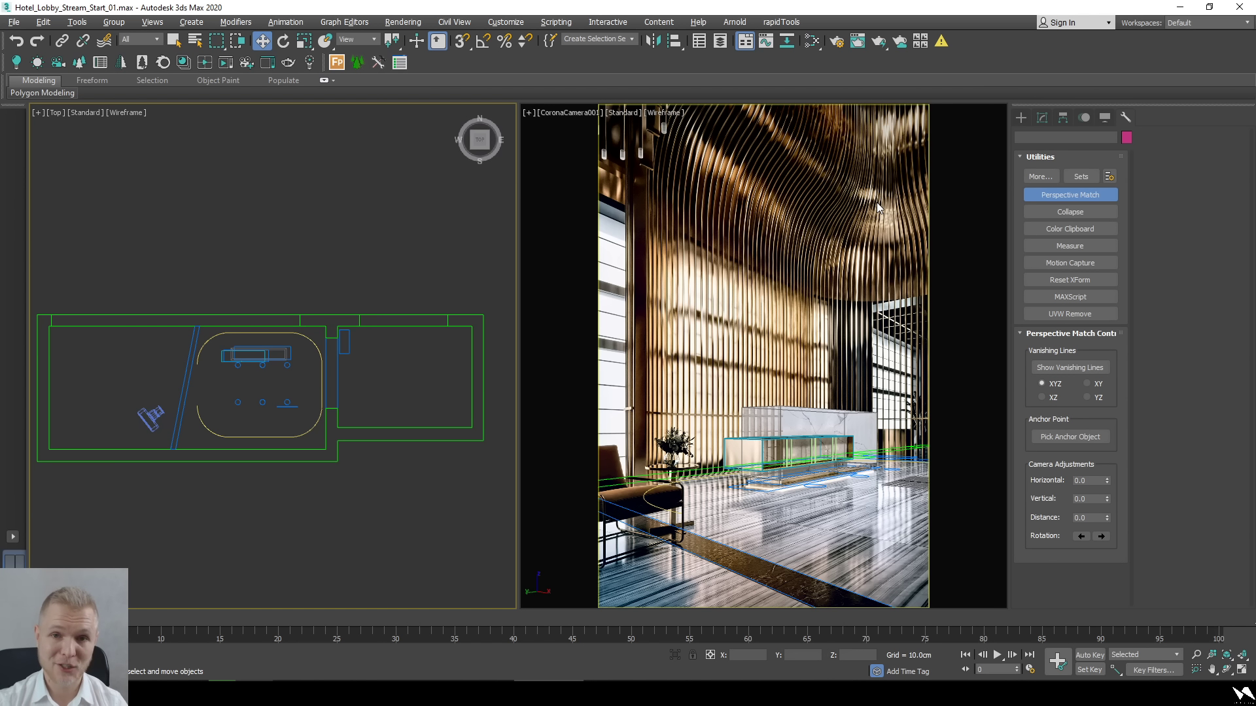
Maximize the Top view and start a Line spline at the floor plan's upper-left inner wall corner.
left_click(339, 463)
middle_click_drag(339, 500, 342, 474)
key("alt+w")
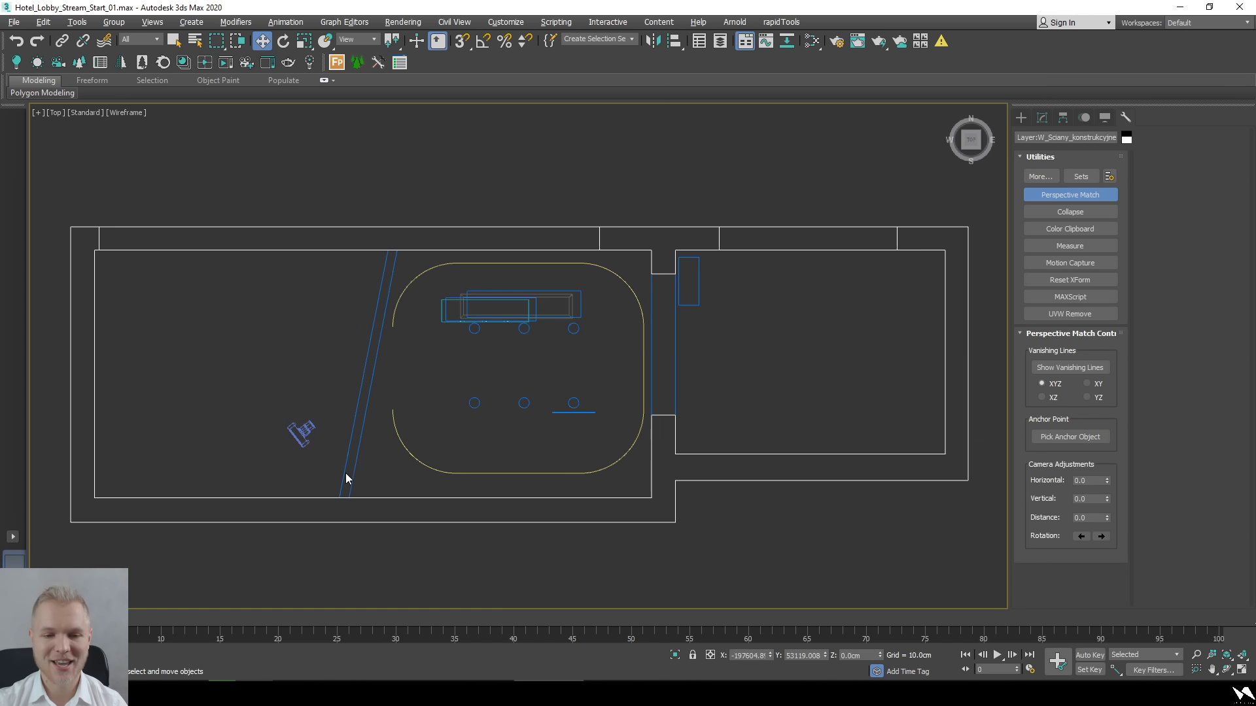
left_click(731, 367)
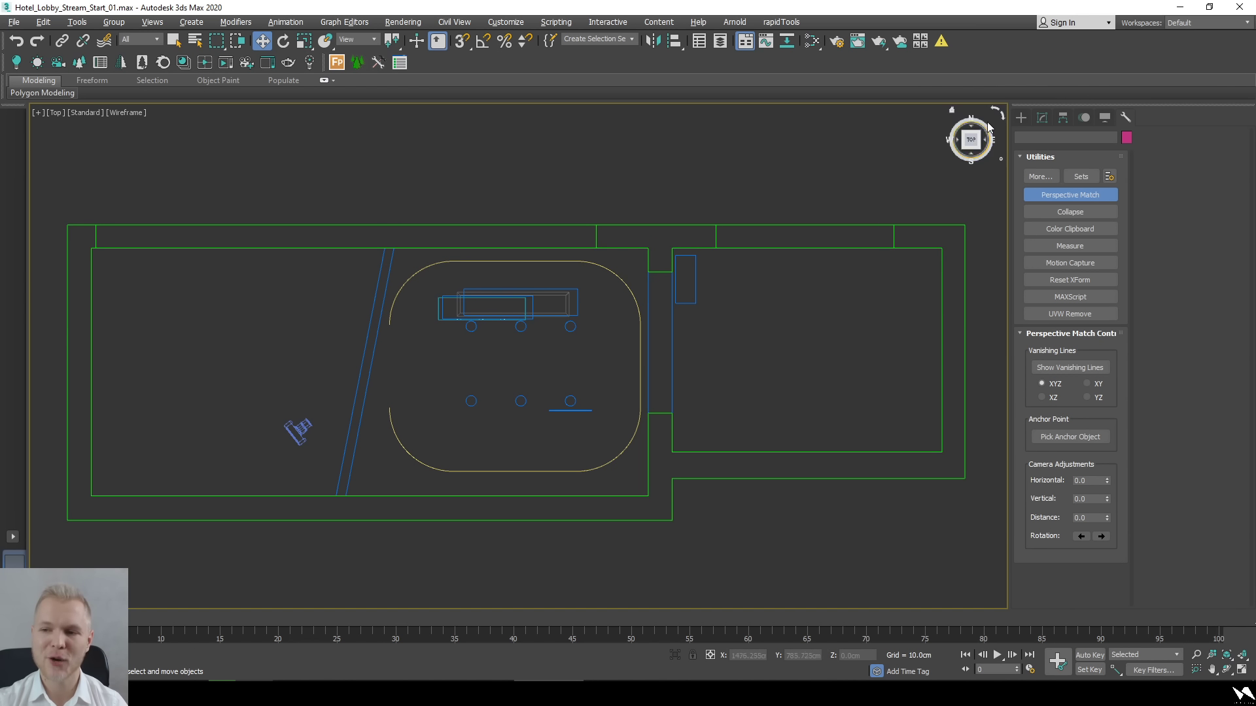
left_click(1021, 117)
left_click(1036, 136)
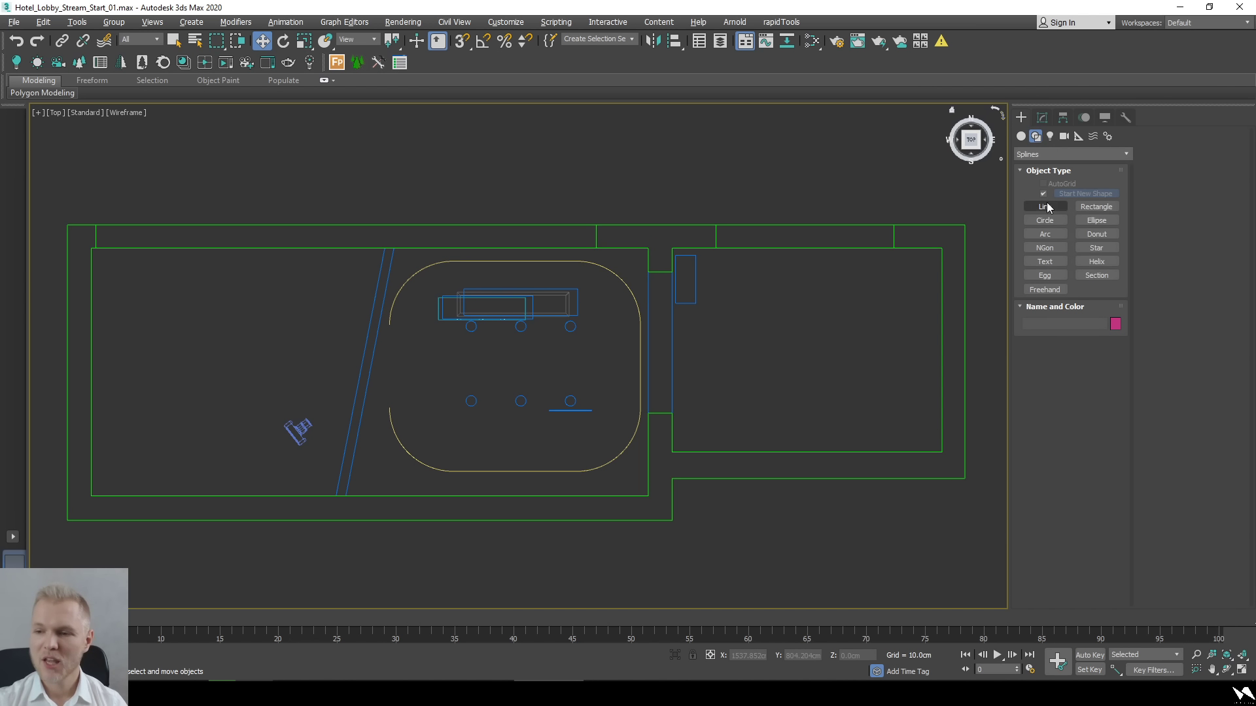
left_click(1045, 207)
scroll(48, 244, "up", 8)
scroll(261, 231, "up", 5)
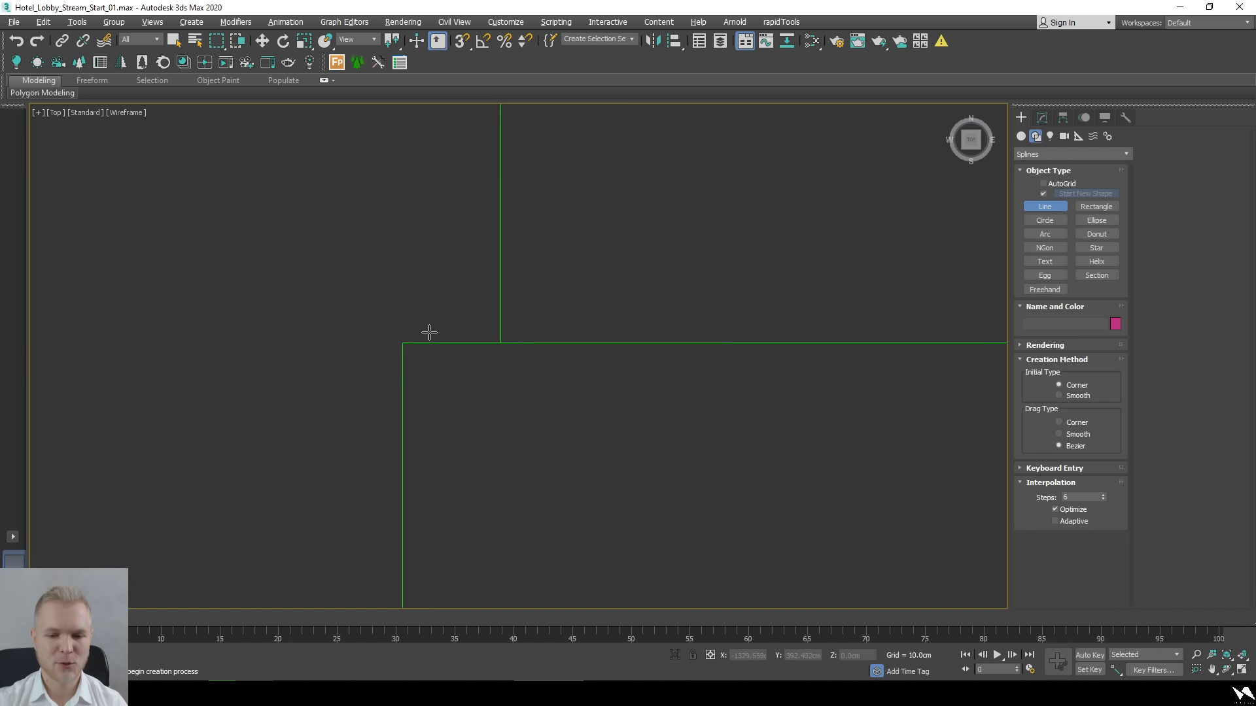
scroll(406, 346, "up", 2)
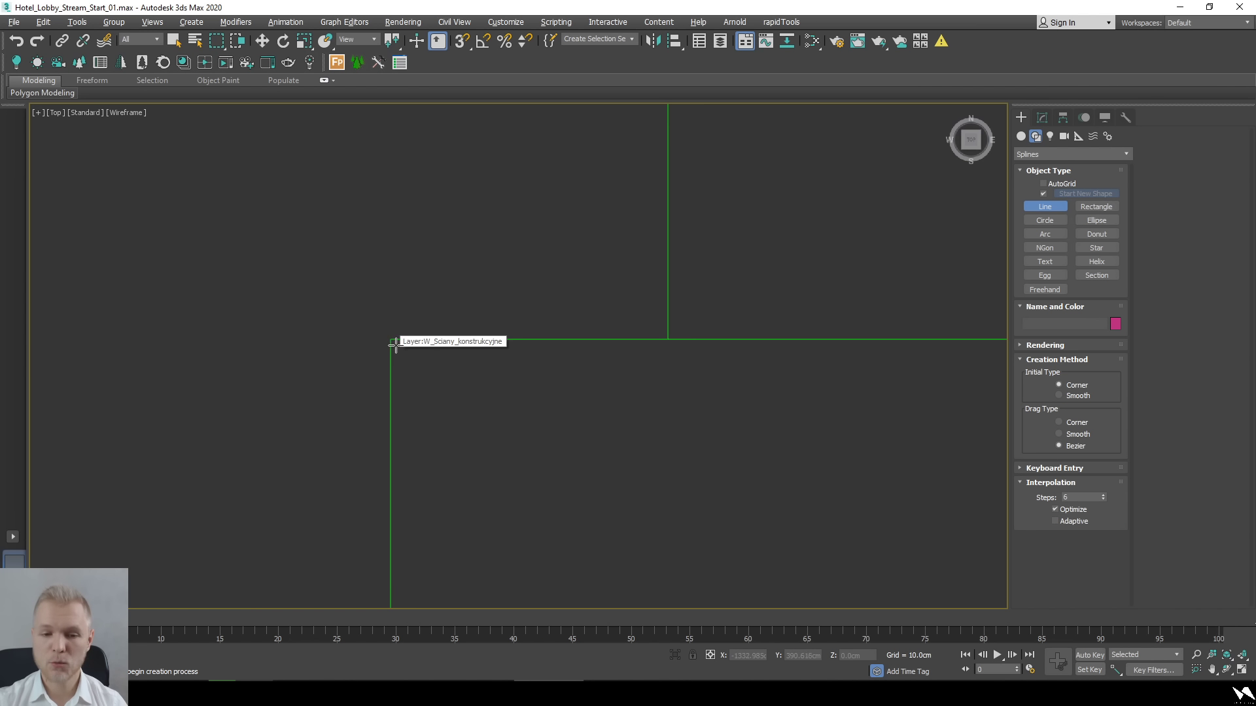
left_click(393, 342)
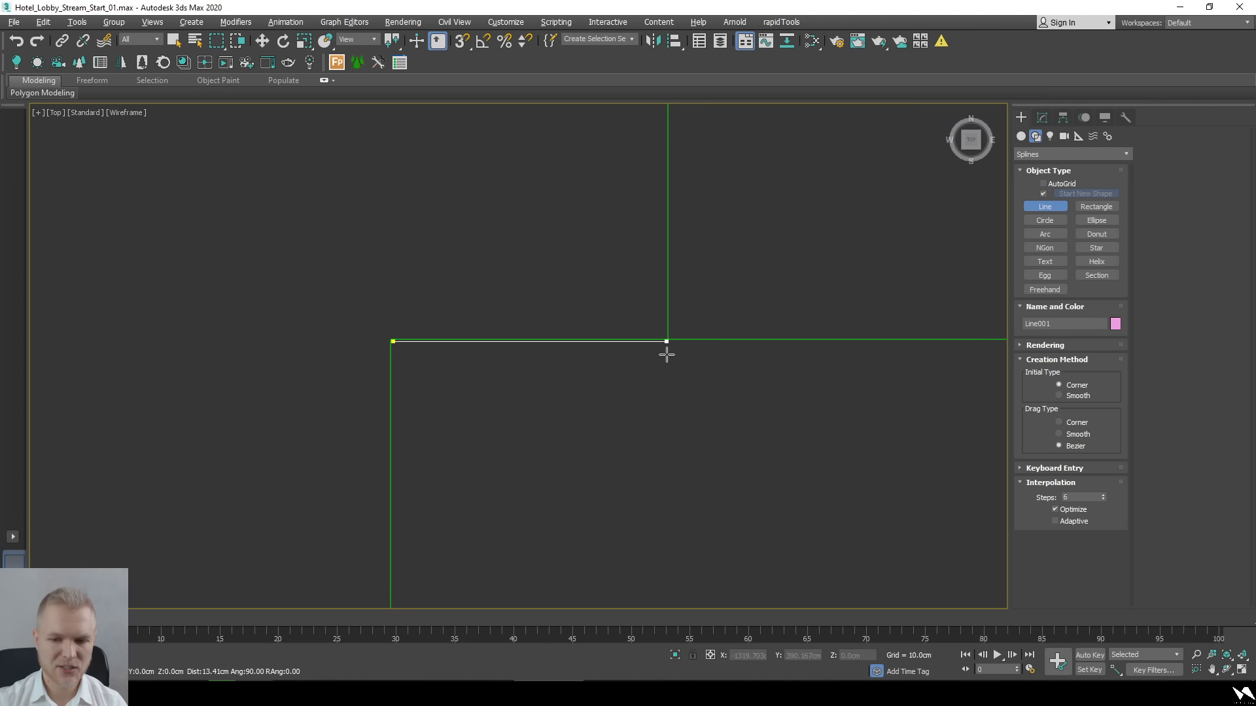
Continue the line along the lobby's upper inner wall, adding vertices at the opening's edge and at the partition wall corner.
scroll(438, 329, "down", 3)
middle_click_drag(437, 328, 631, 351)
scroll(611, 351, "up", 6)
middle_click_drag(314, 280, 294, 368)
left_click(531, 407)
scroll(494, 259, "down", 3)
scroll(549, 338, "up", 3)
middle_click_drag(552, 340, 480, 252)
scroll(479, 253, "down", 3)
left_click(480, 247)
Trace the line around the short upper stub of the partition wall to the adjoining room's corner.
key("i")
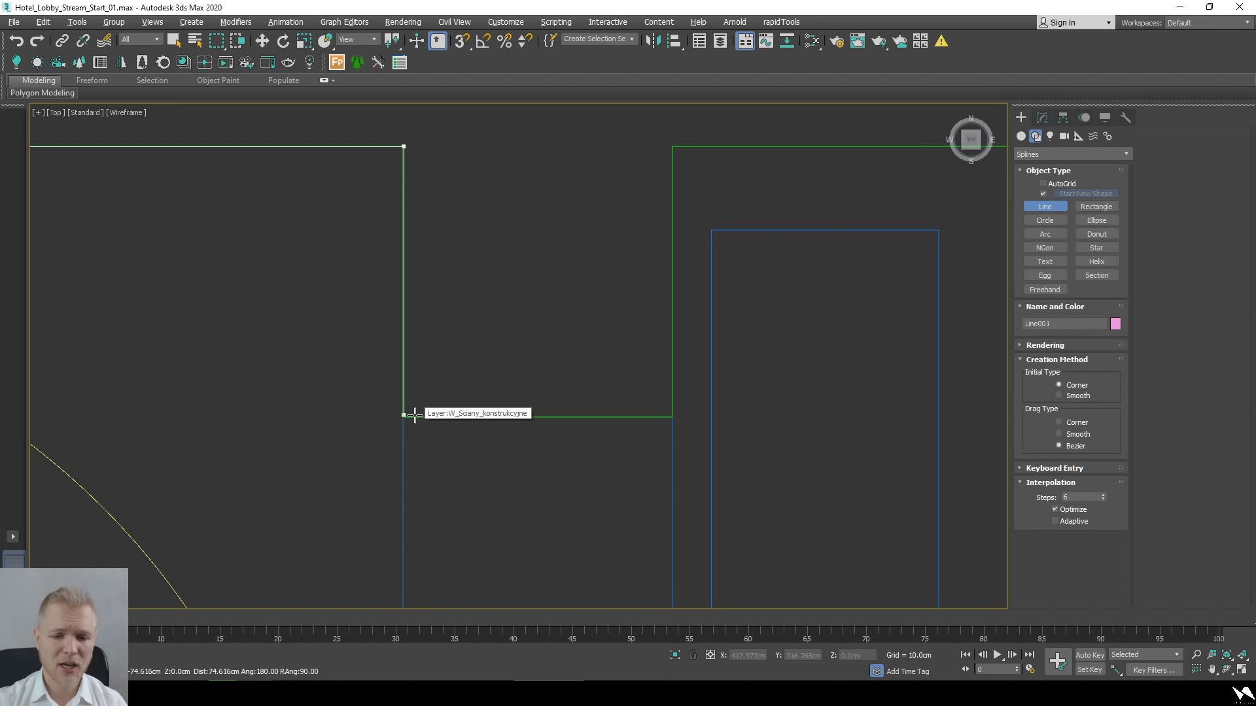
left_click(415, 414)
left_click(669, 428)
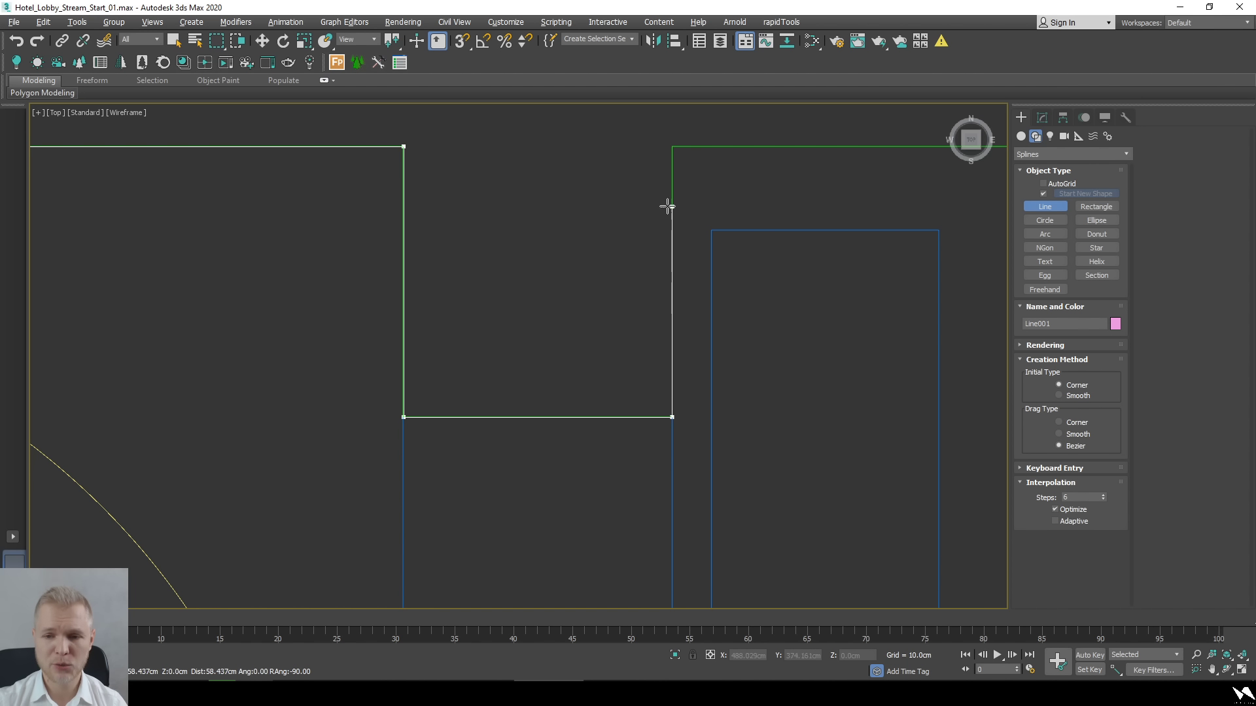
left_click(705, 146, "shift")
Extend the line along the smaller room's upper wall, adding vertices at both opening edges and the far corner.
scroll(656, 346, "down", 5)
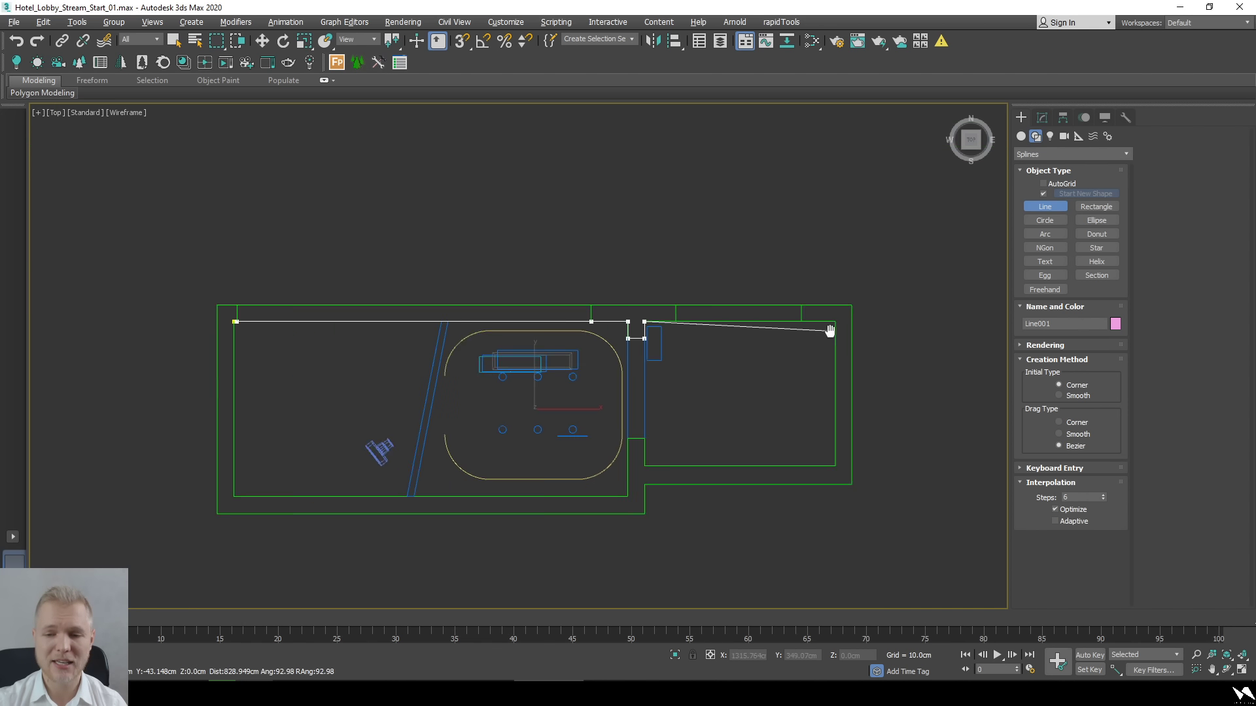
scroll(387, 319, "up", 6)
left_click(272, 277)
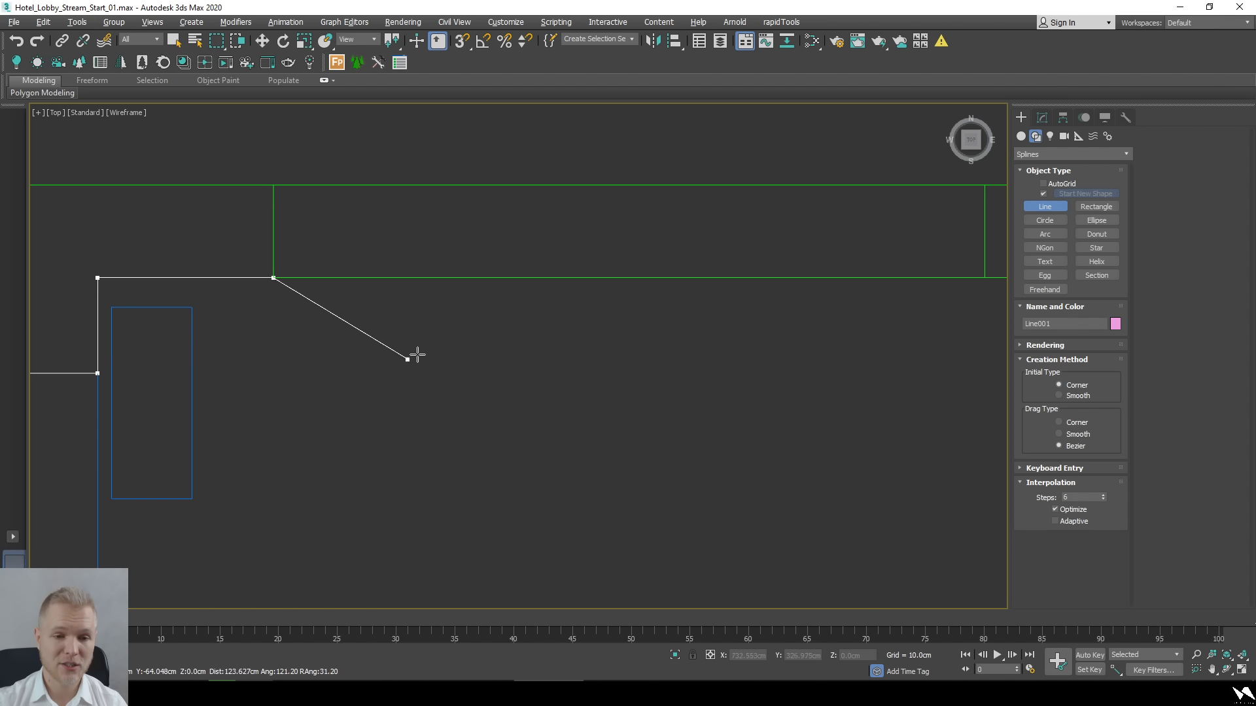
scroll(419, 340, "up", 5)
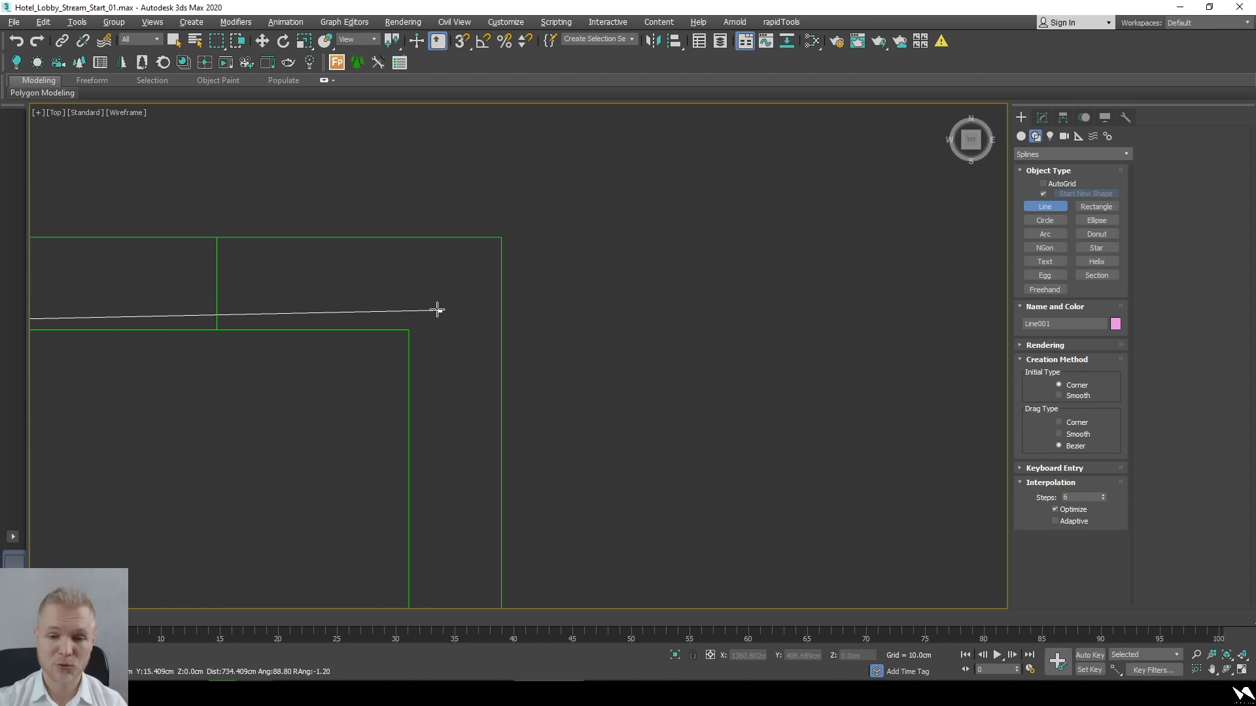
left_click(217, 321)
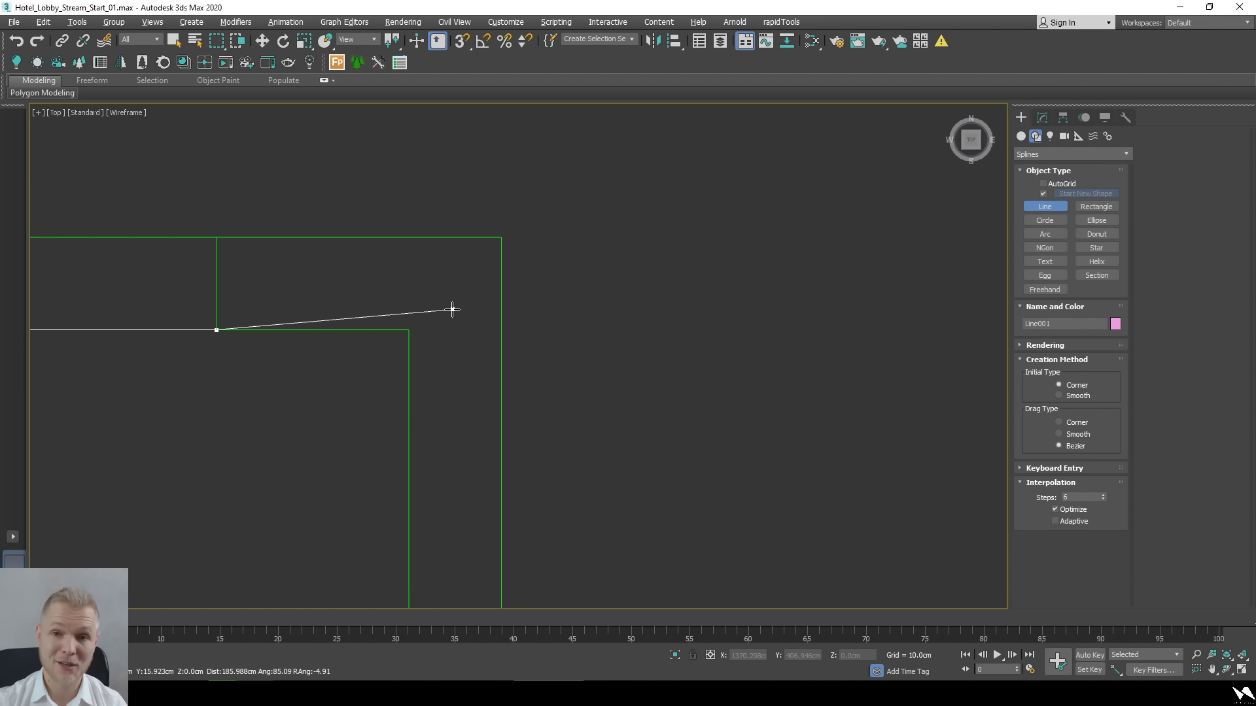
left_click(409, 322)
Trace the smaller room's end wall and lower wall, continuing across the end of the lower partition stub.
scroll(502, 409, "down", 4)
scroll(494, 372, "up", 6)
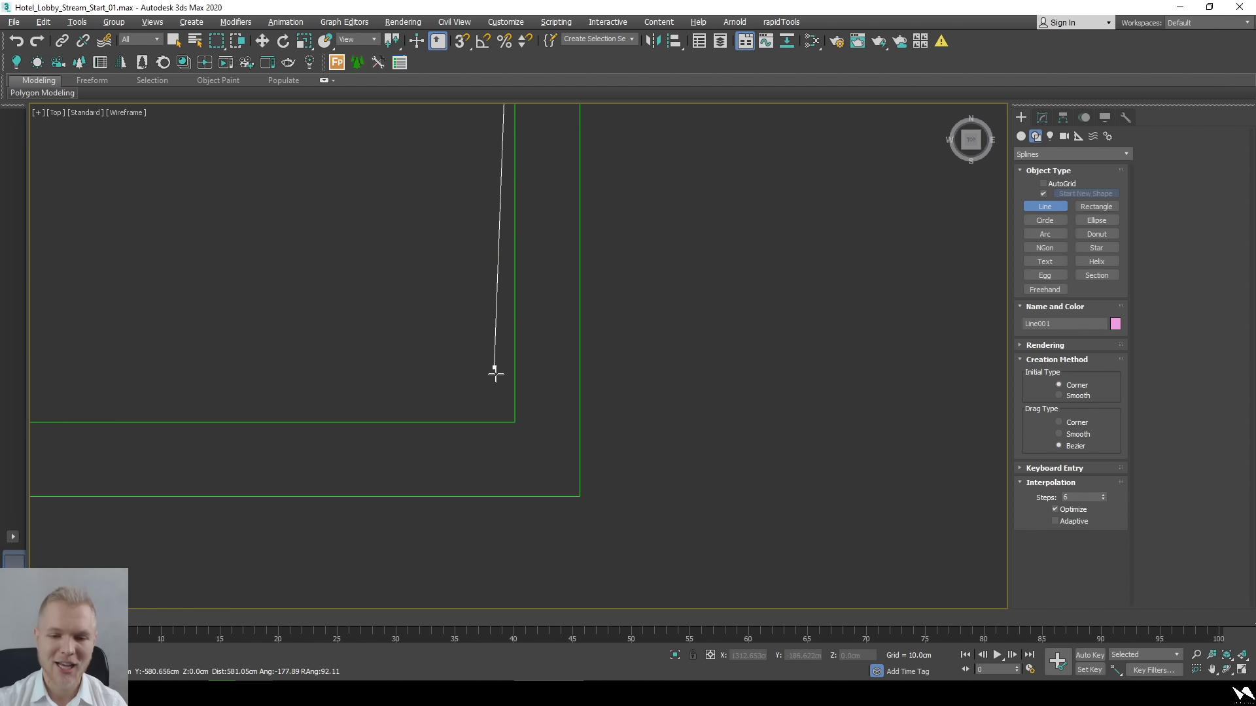
scroll(524, 423, "down", 5)
left_click(642, 392)
scroll(376, 359, "up", 3)
scroll(533, 514, "up", 2)
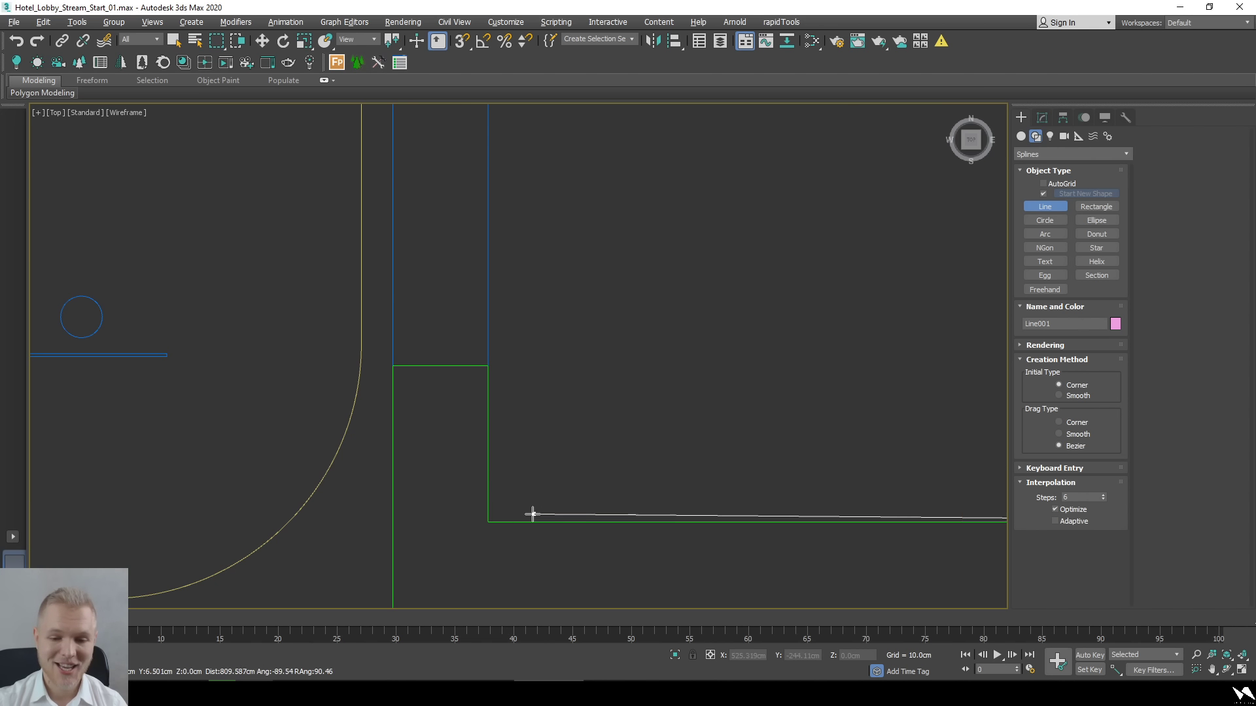
left_click(503, 367)
left_click(391, 374)
Continue the line down the partition and along the lobby's lower inner wall to its lower-left corner.
scroll(412, 449, "down", 1)
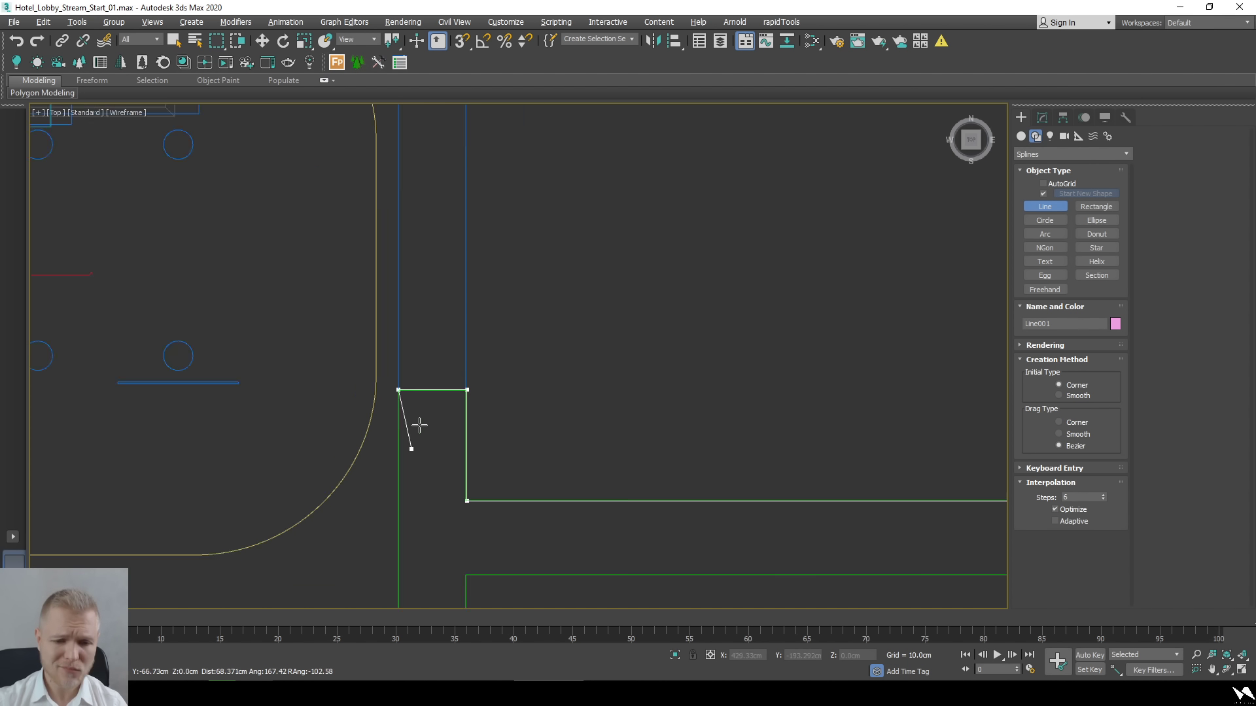
middle_click_drag(418, 426, 504, 177)
scroll(504, 177, "down", 1)
scroll(508, 303, "up", 1)
left_click(487, 319)
scroll(393, 327, "down", 3)
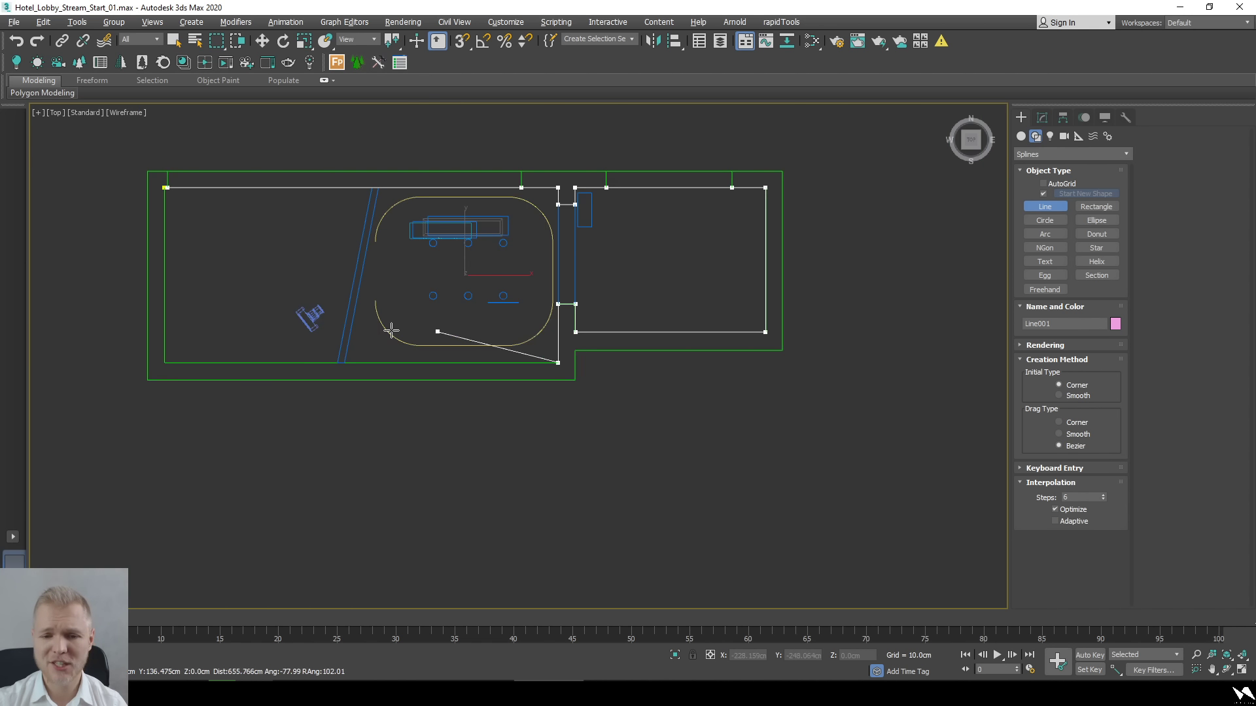
scroll(421, 347, "up", 3)
left_click(385, 413)
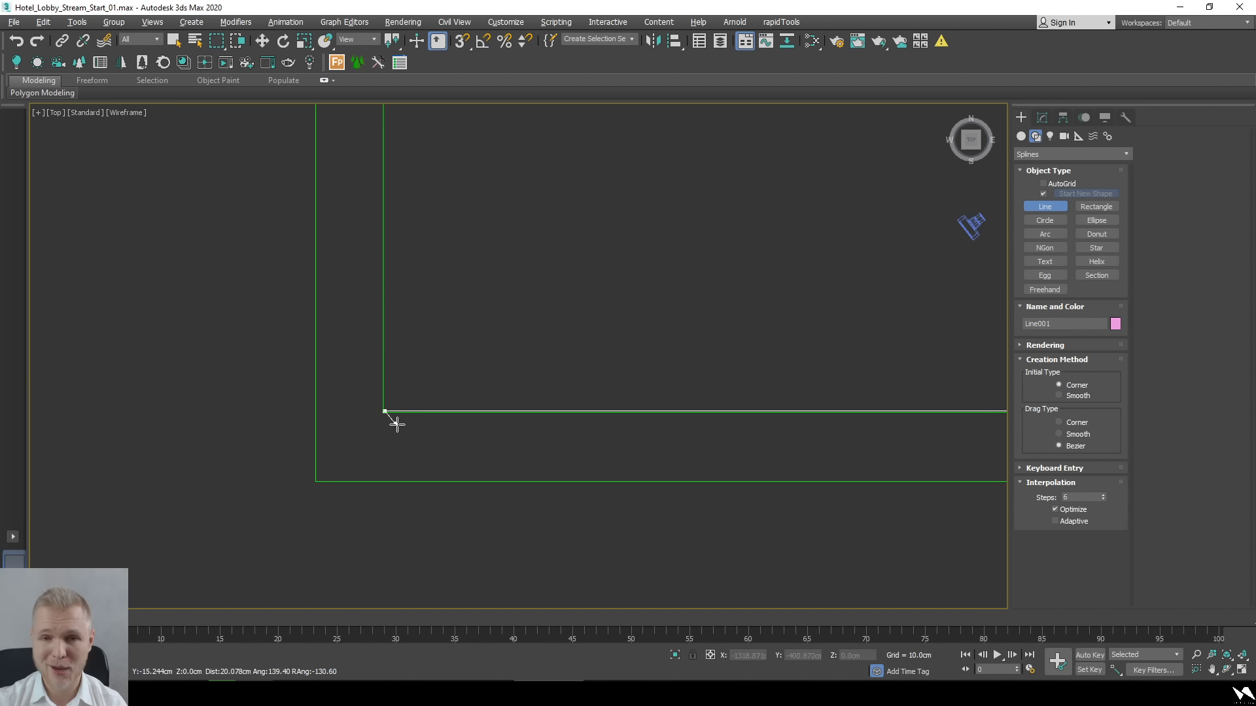
Bring the line up the lobby's end wall to the starting vertex and close the spline.
scroll(395, 420, "down", 3)
scroll(395, 247, "up", 3)
left_click(399, 252)
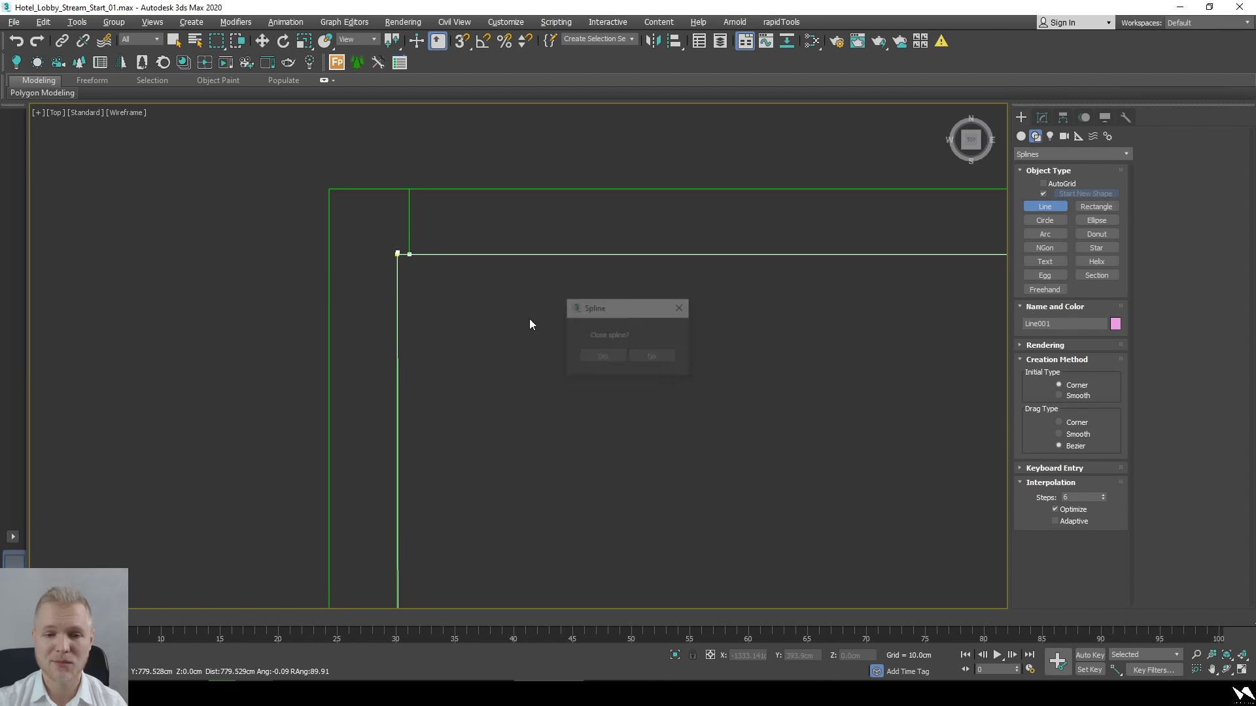
left_click(601, 357)
scroll(483, 324, "down", 3)
scroll(483, 324, "down", 4)
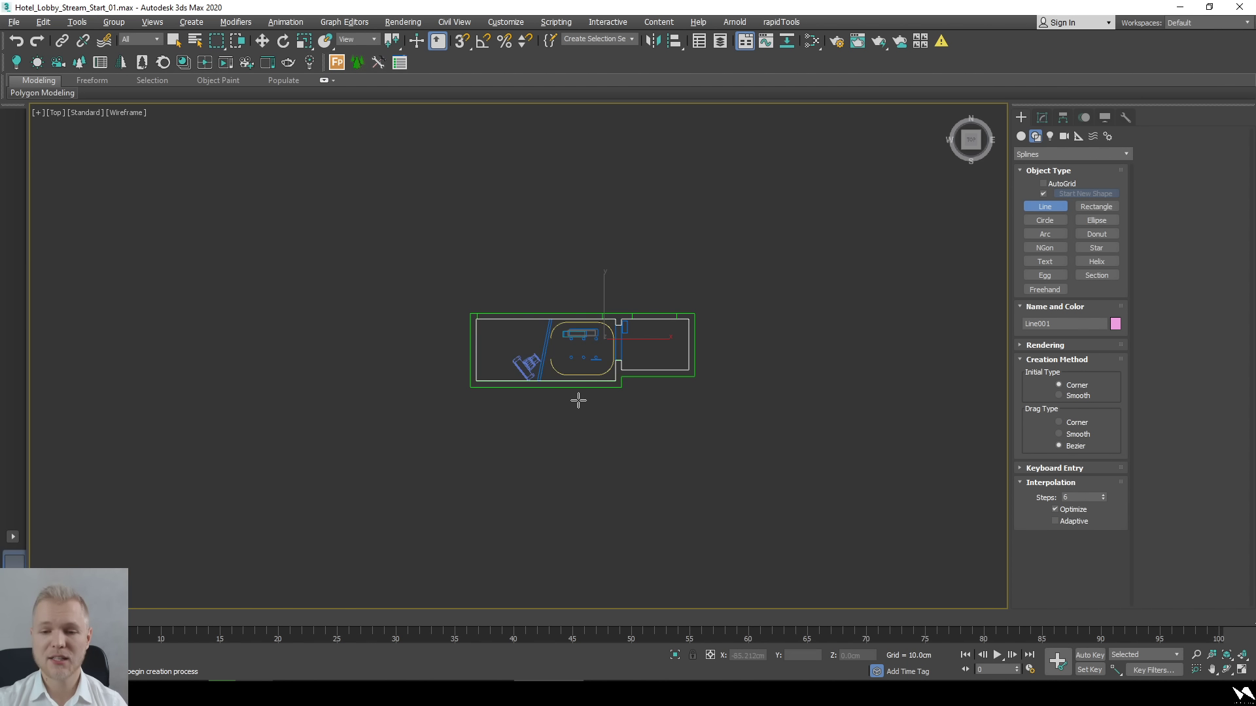
Check the closed outline's vertices in an orthographic view and extrude the outline 1000 cm with 2 segments.
key("w")
middle_click_drag(483, 327, 476, 426, "alt")
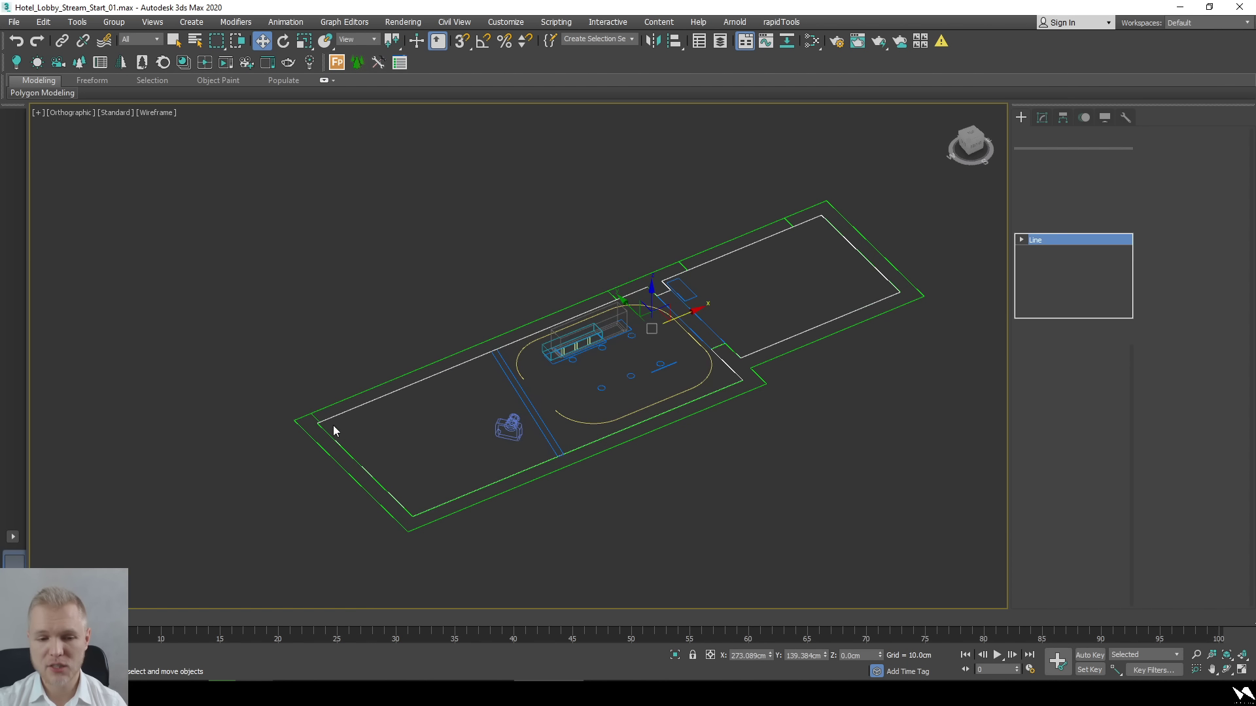
key("1")
scroll(305, 419, "up", 5)
scroll(316, 409, "down", 5)
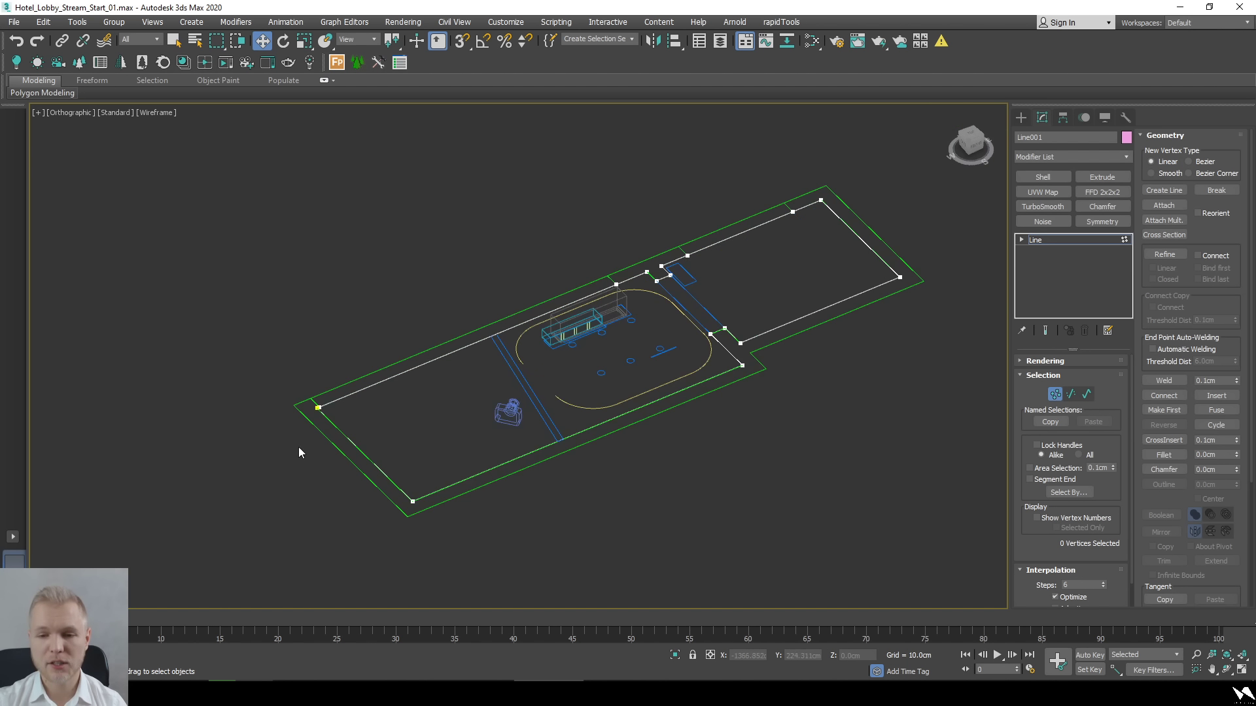
middle_click_drag(661, 400, 658, 407)
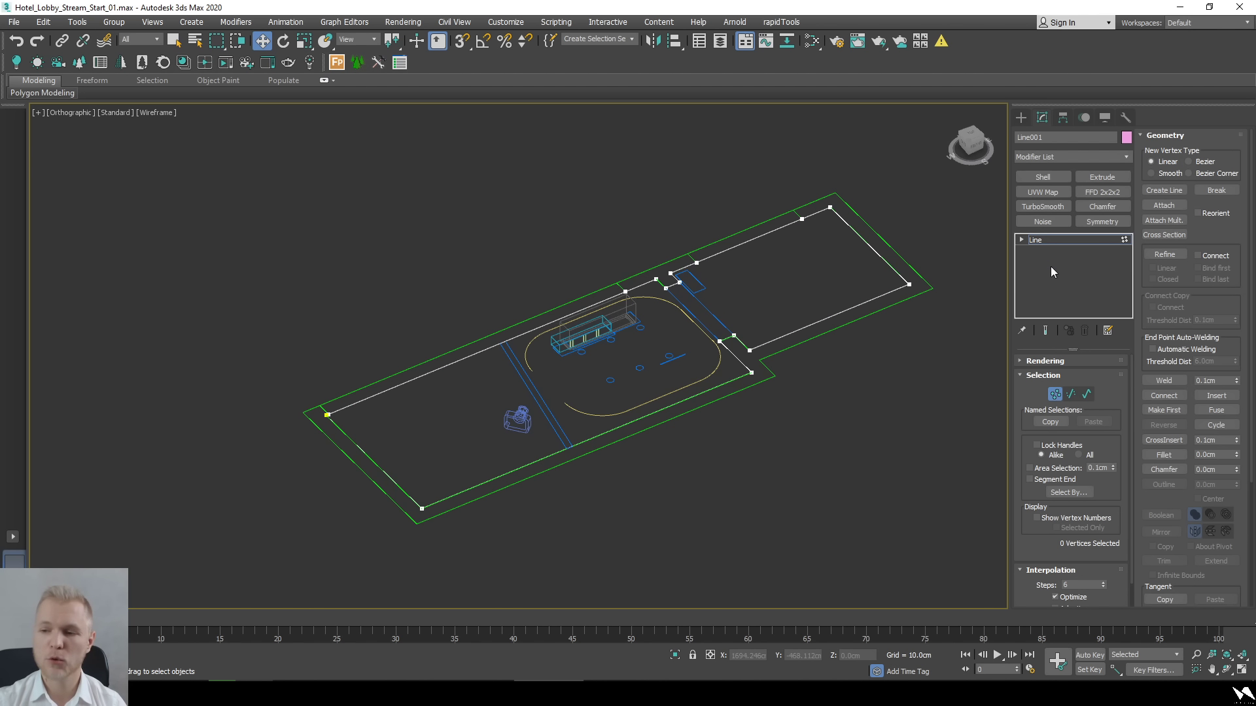
left_click(1070, 241)
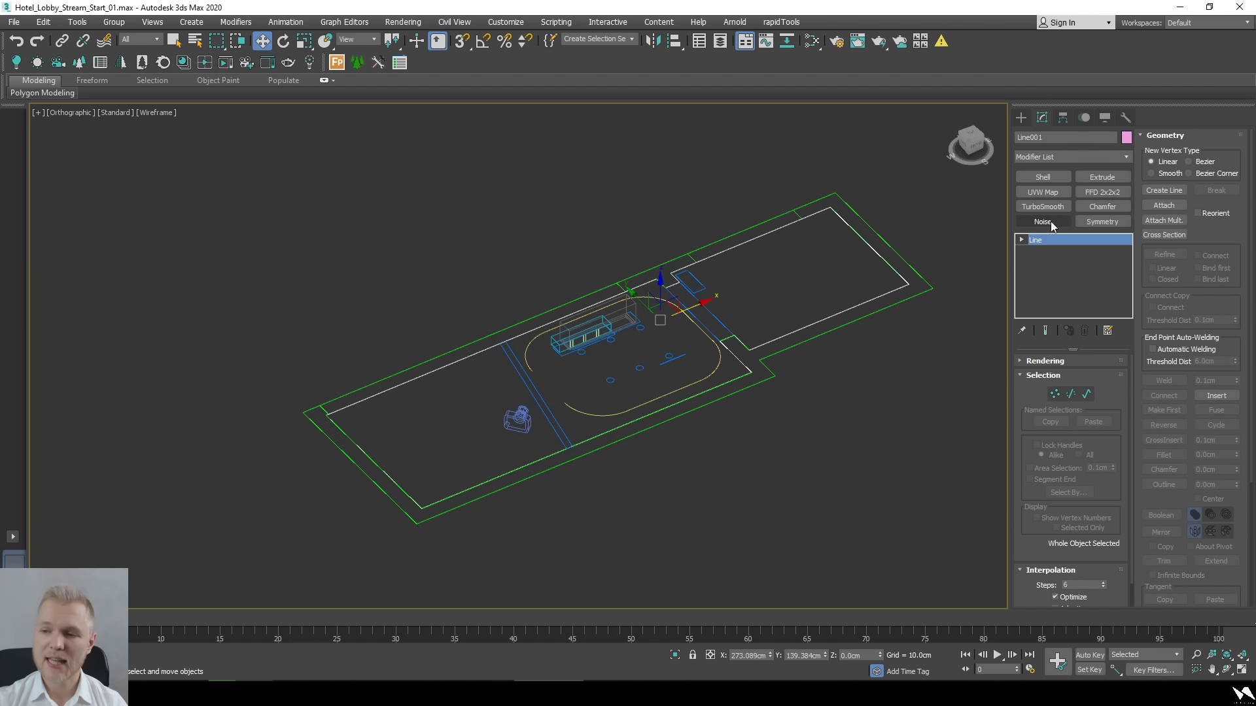
left_click(1105, 177)
middle_click_drag(818, 346, 818, 416)
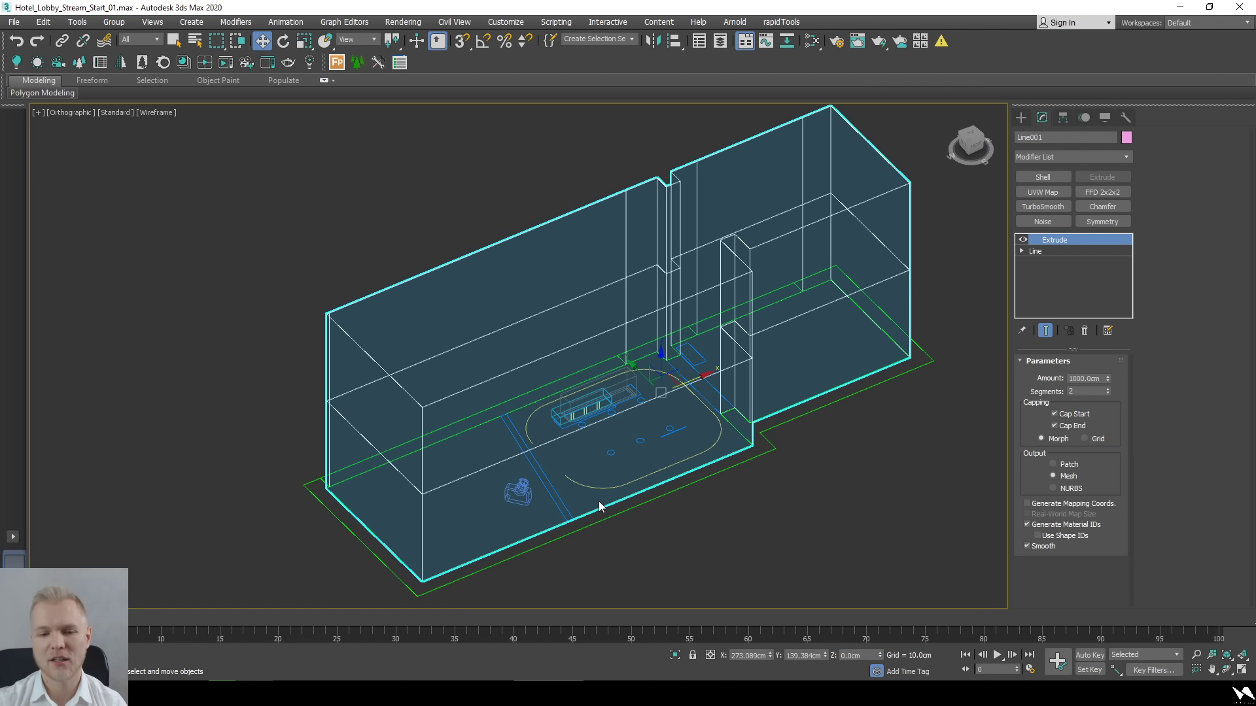
middle_click_drag(598, 501, 611, 441, "alt")
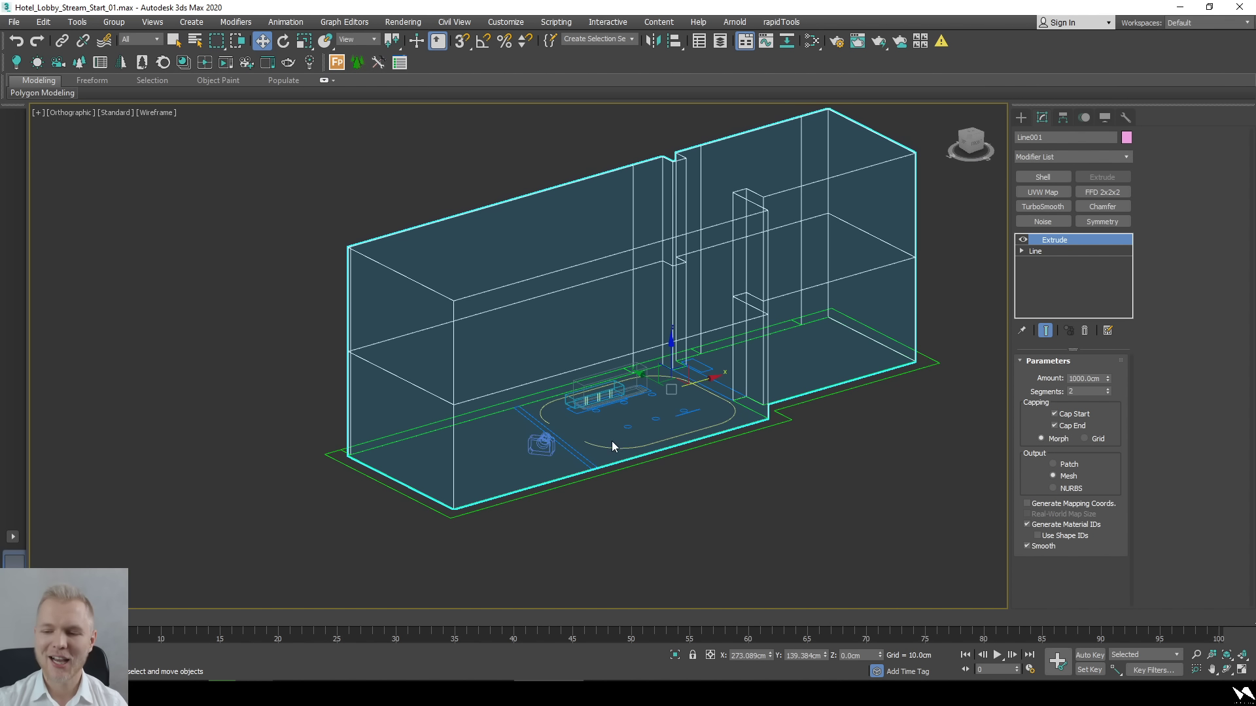
Convert the extruded wall volume to an Editable Poly.
right_click(534, 379)
mouse_move(571, 531)
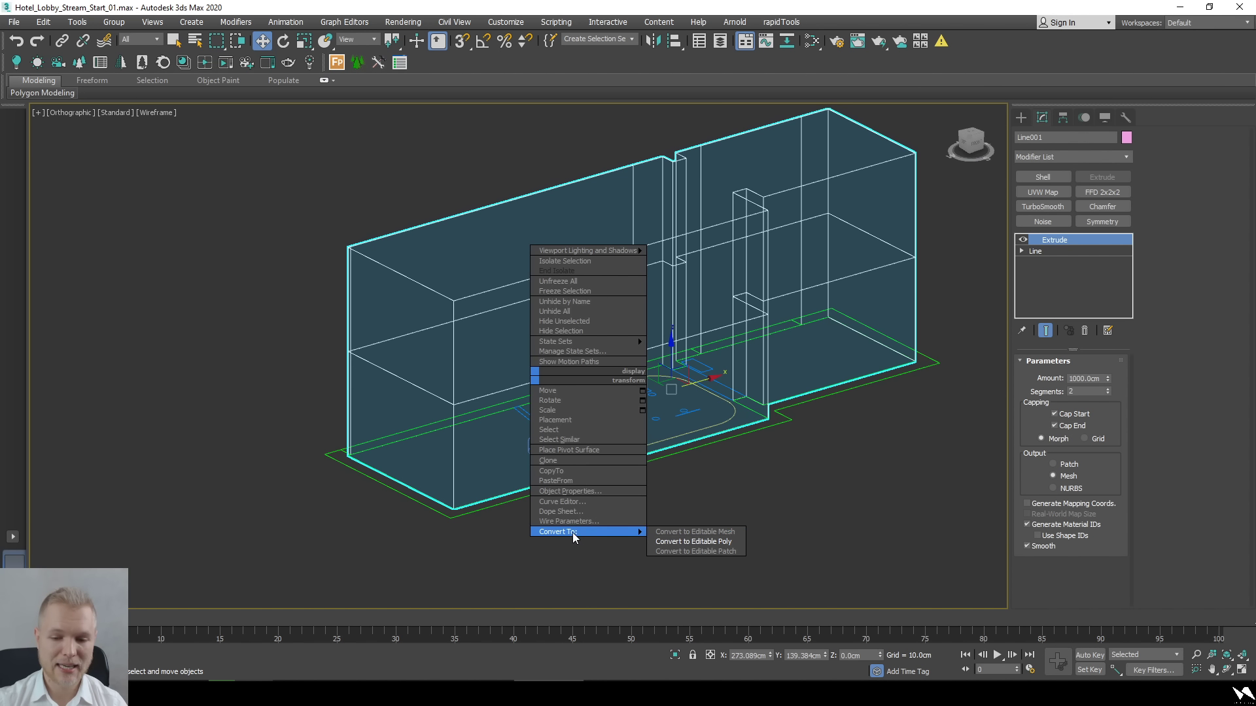
left_click(693, 543)
middle_click_drag(617, 491, 638, 337, "alt")
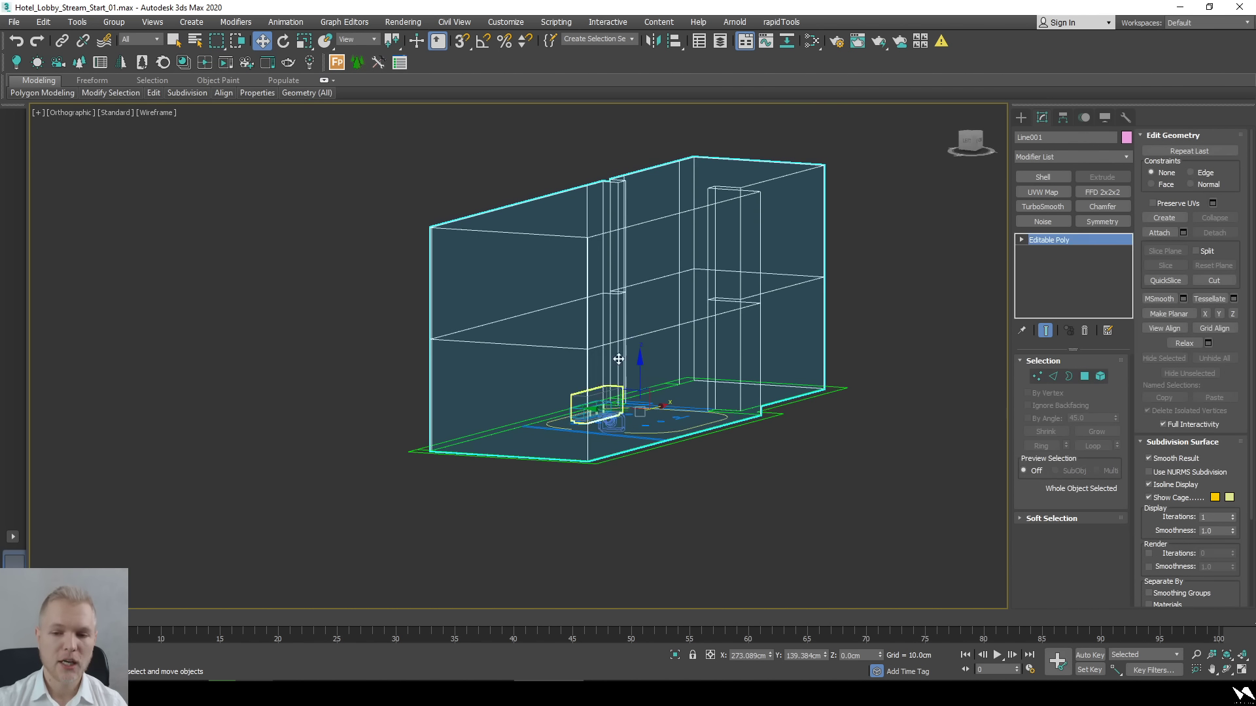
Select the horizontal edge loop around the middle of the walls and set its Z position to 43 cm.
key("2")
double_click(638, 337)
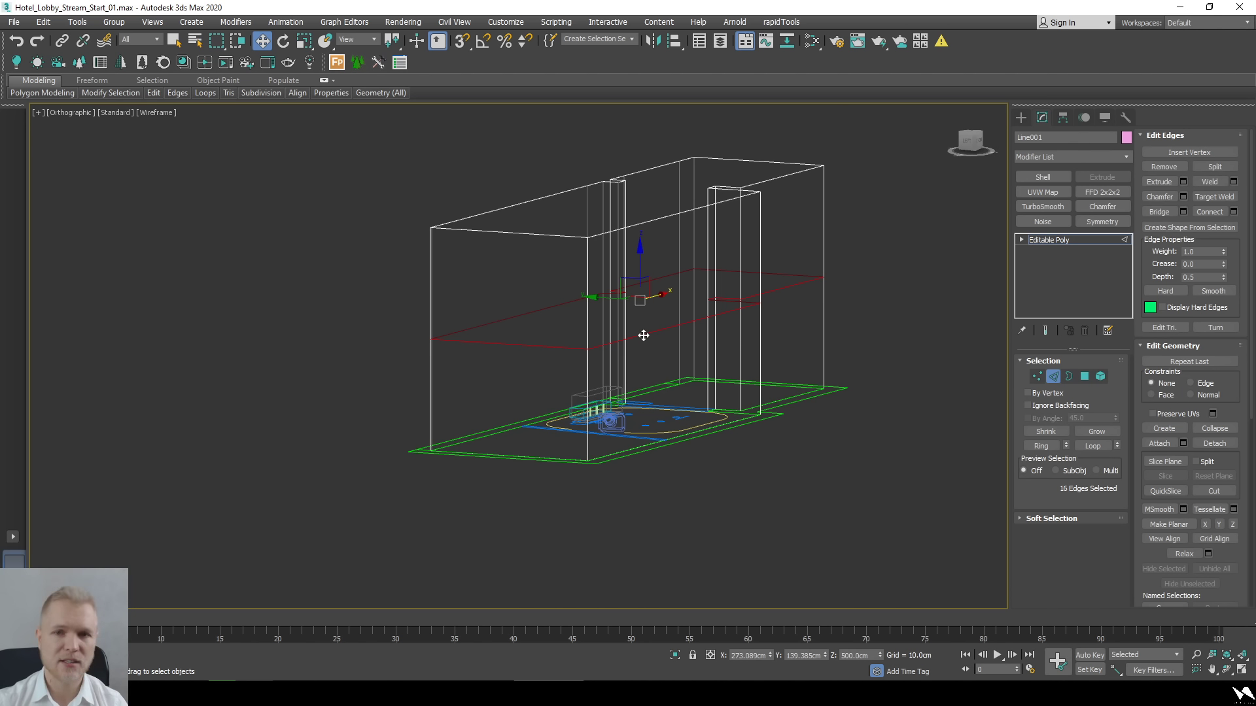
middle_click_drag(615, 347, 762, 560, "alt")
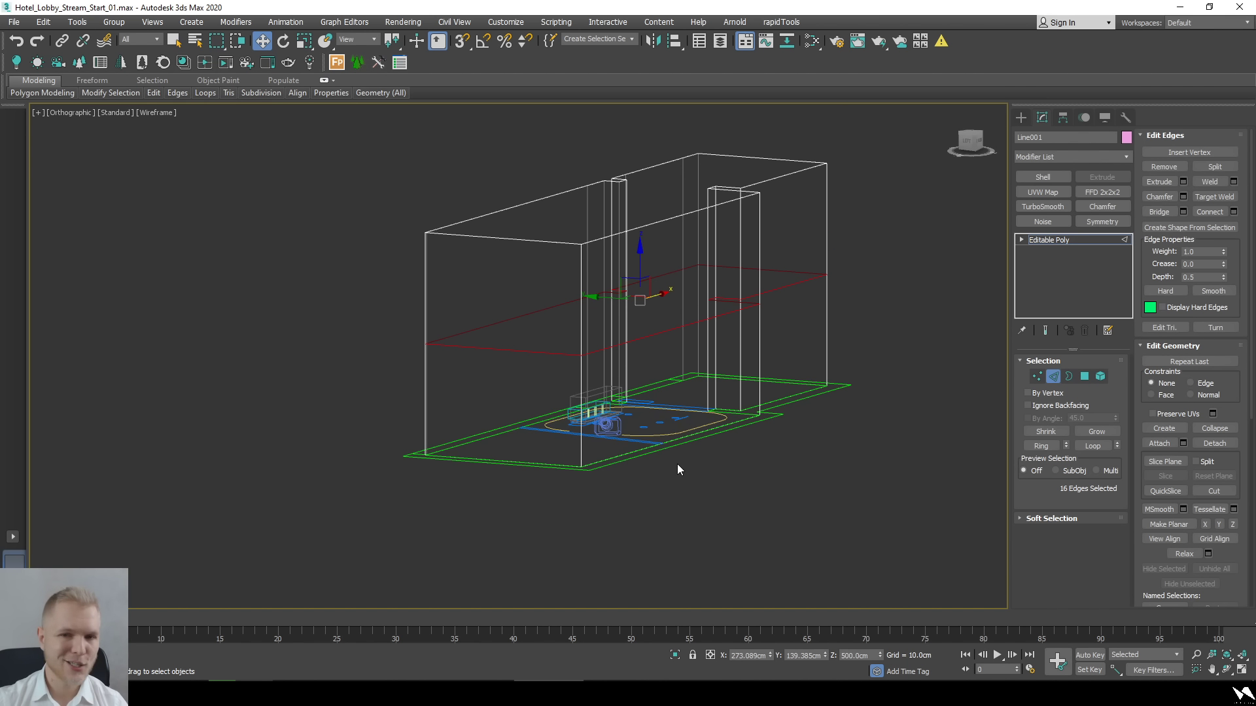
double_click(854, 654)
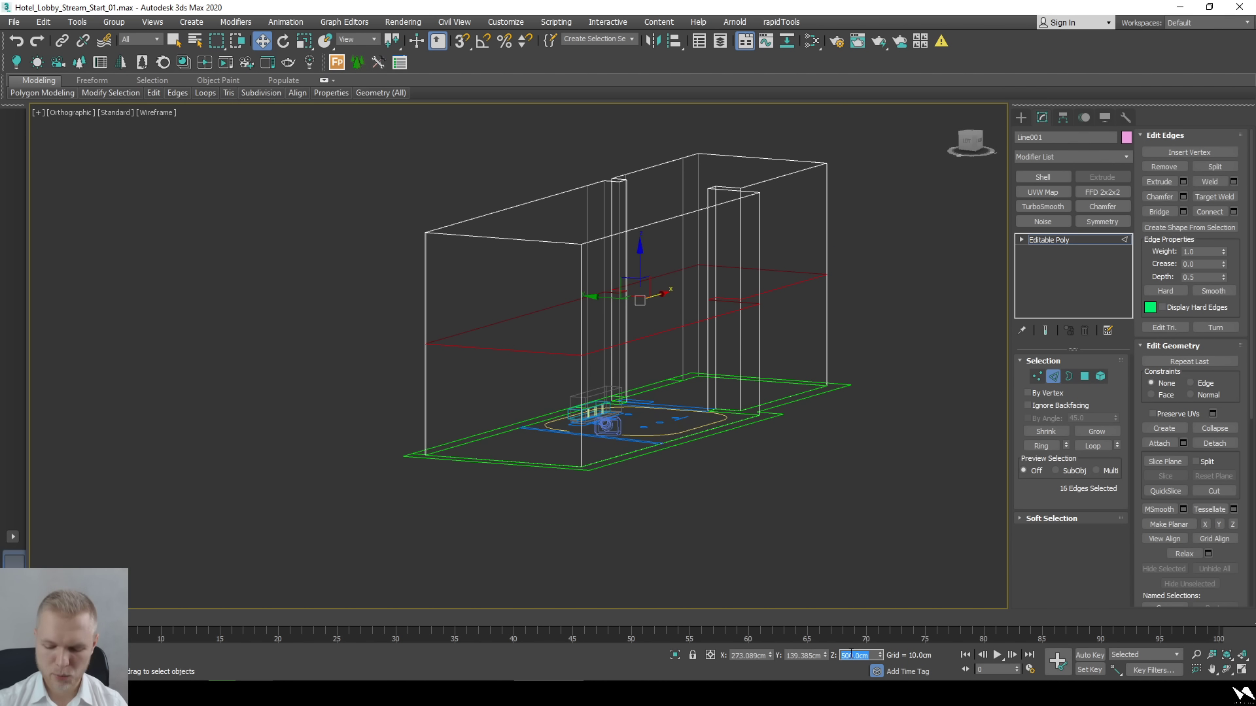
type("43")
key("Return")
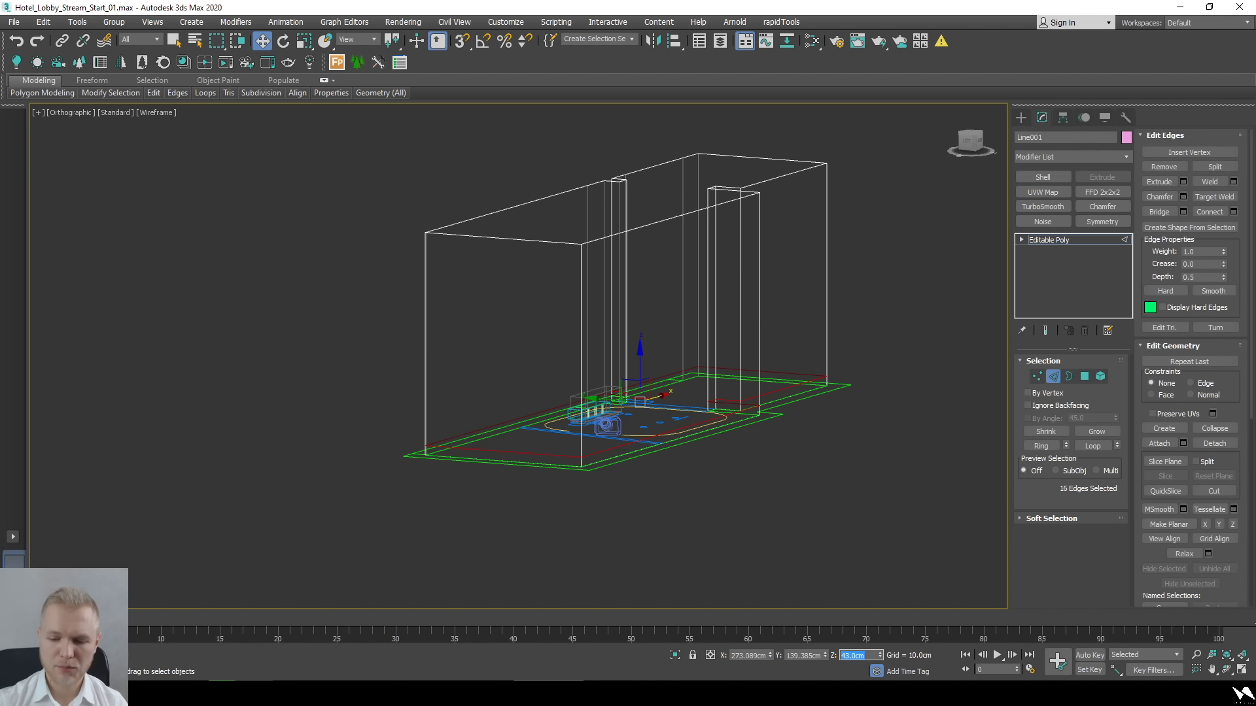
Restore the split viewport layout and raise the edge loop along Z to about 401 cm against the camera photo.
left_click(1241, 668)
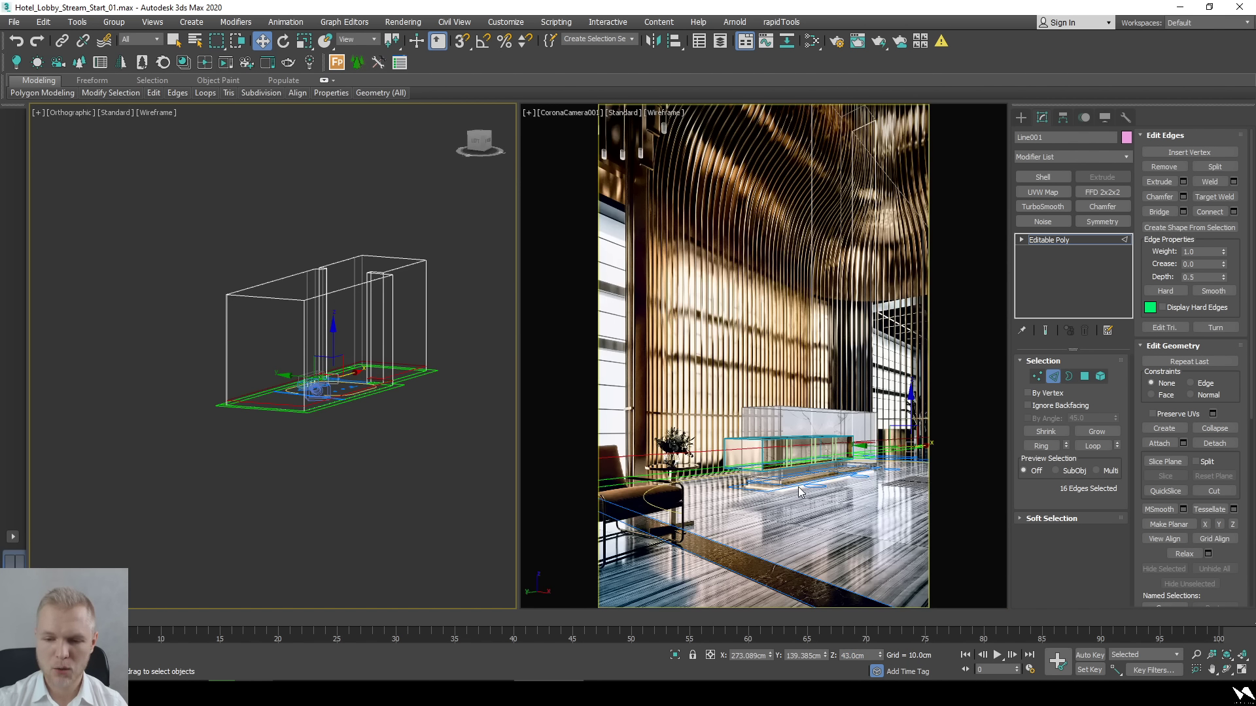
right_click(798, 491)
left_click_drag(915, 395, 911, 253)
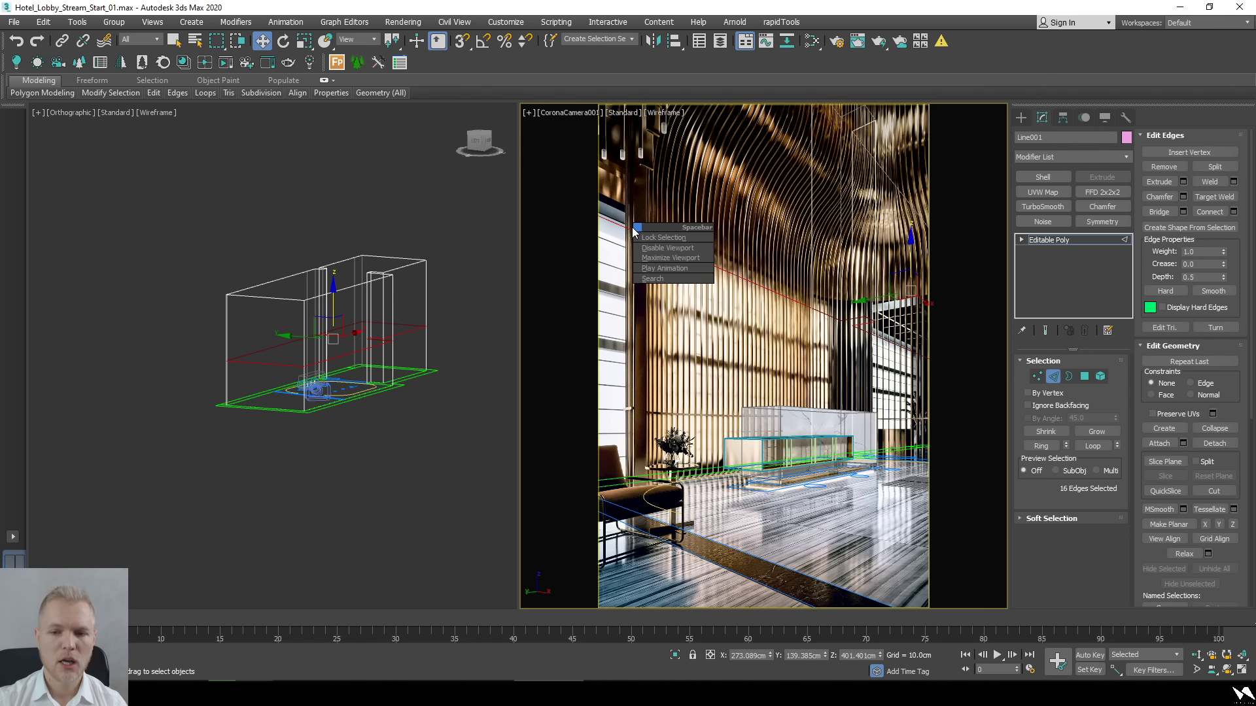
Enable 2D Pan Zoom mode in the camera view and fine-tune the edge loop's height to about 407 cm at the window's top edge.
left_click(537, 114)
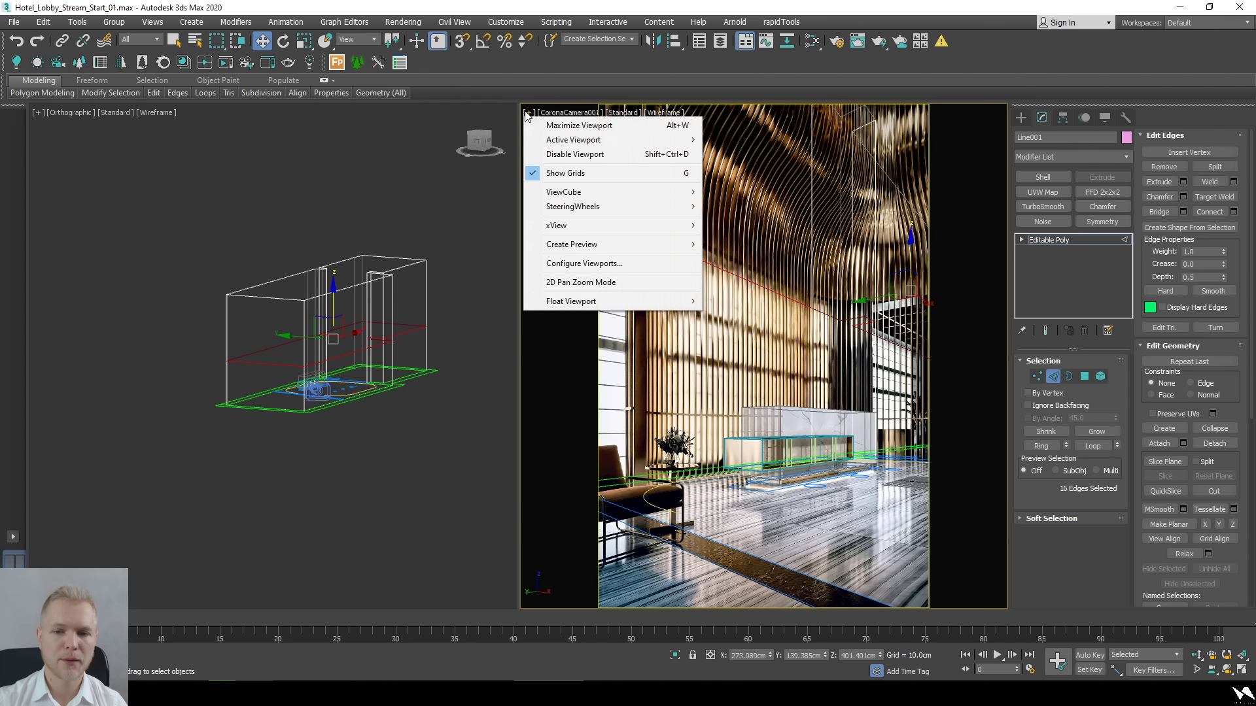
left_click(576, 284)
scroll(580, 238, "up", 6)
scroll(645, 287, "up", 4)
left_click_drag(674, 324, 688, 295)
scroll(717, 339, "down", 8)
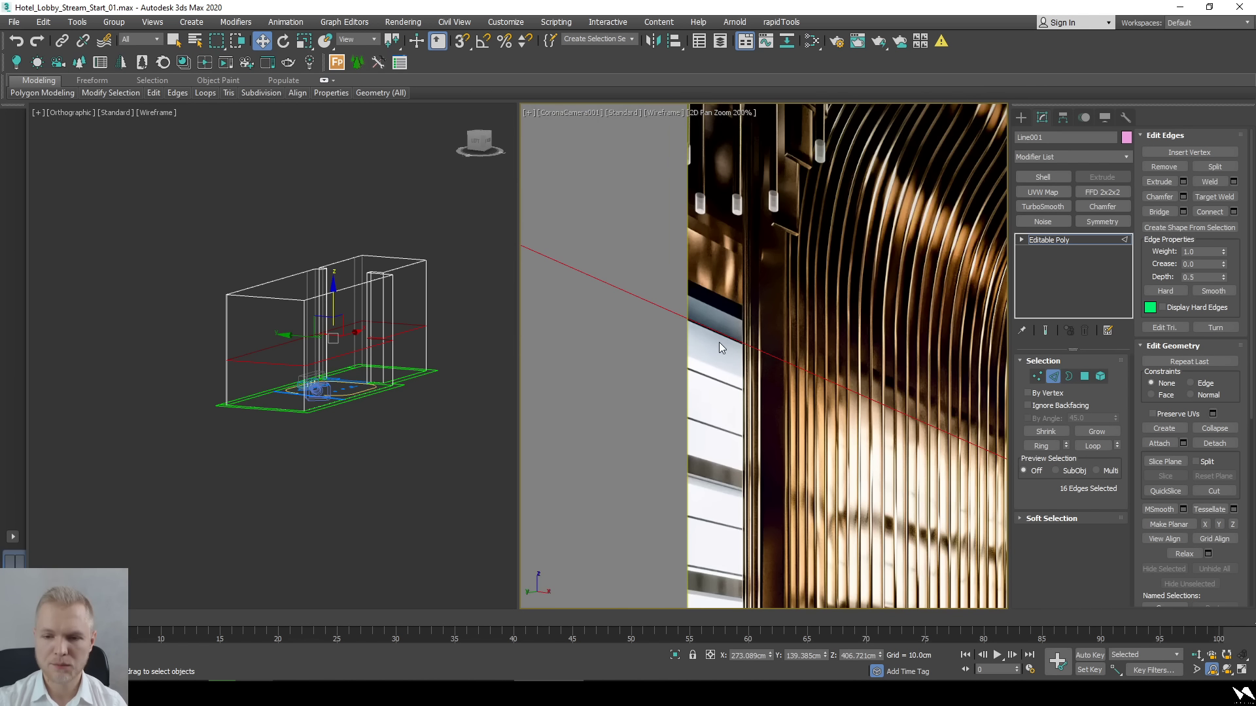
Raise the selected wall edge loop along Z to about 424 cm against the photo's window top and leave edge editing.
left_click_drag(723, 333, 728, 326)
scroll(729, 326, "down", 8)
scroll(746, 391, "up", 4)
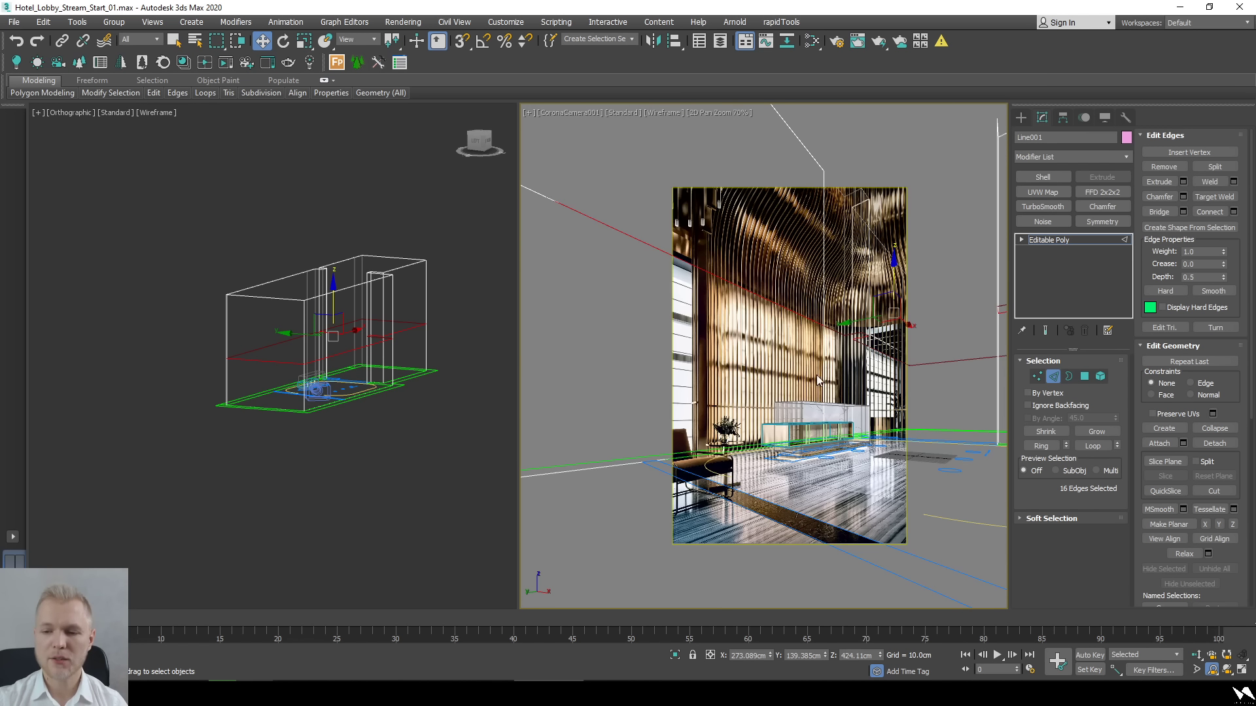
left_click(1053, 376)
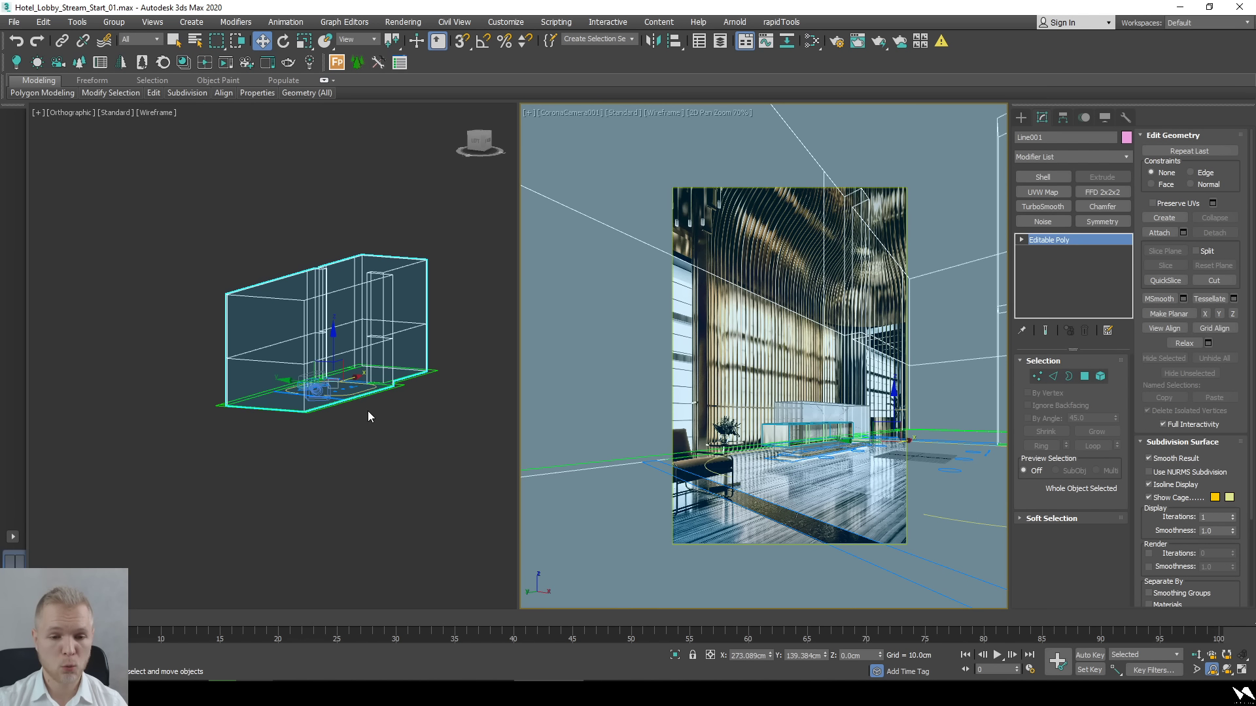
Delete the two large polygons below the edge loop on the long side wall to open the windows.
key("4")
mouse_move(272, 415)
middle_mouse_down("alt")
mouse_move(309, 426)
mouse_move(314, 389)
mouse_move(275, 392)
middle_mouse_up("alt")
key("F3")
left_click(314, 390)
left_click(171, 372, "ctrl")
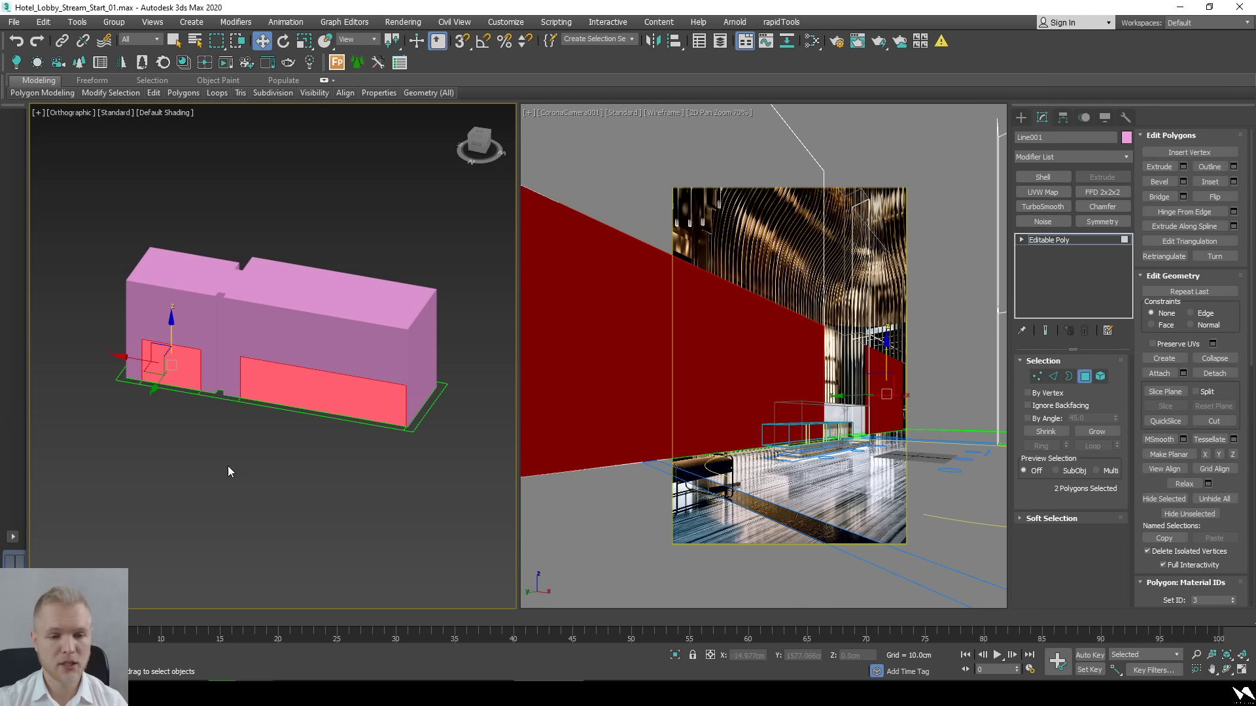
key("Delete")
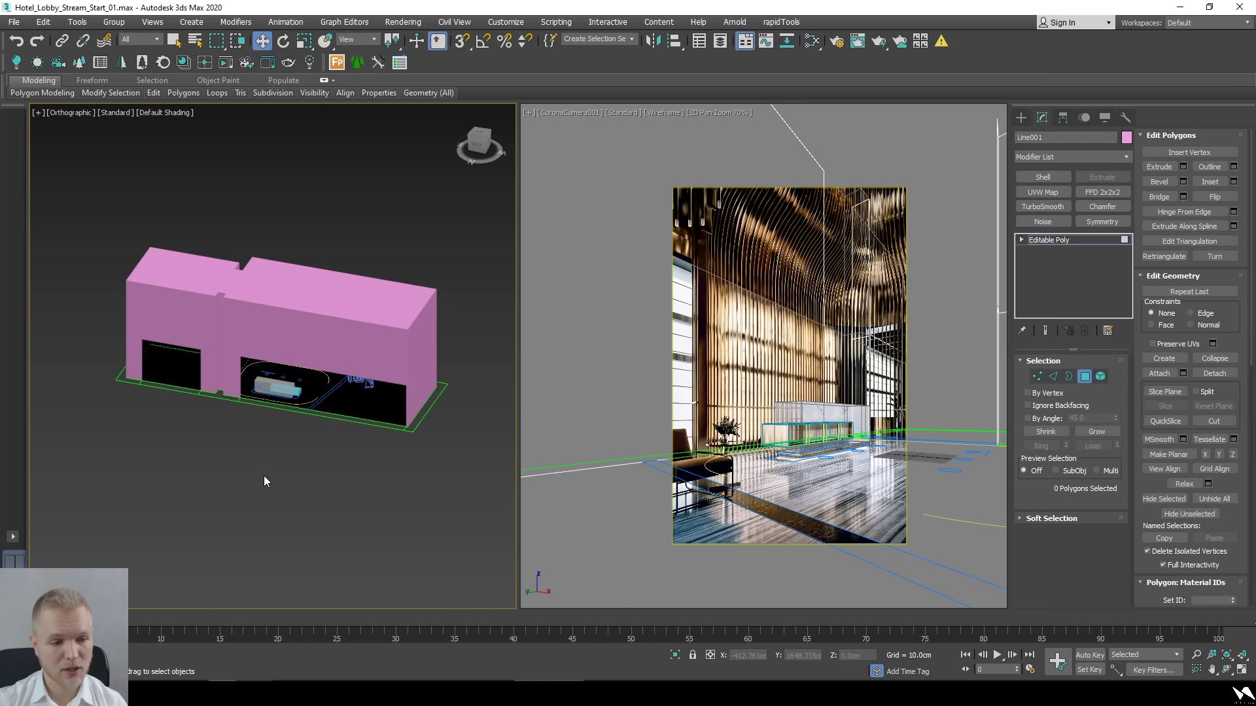
middle_click_drag(314, 461, 279, 473, "alt")
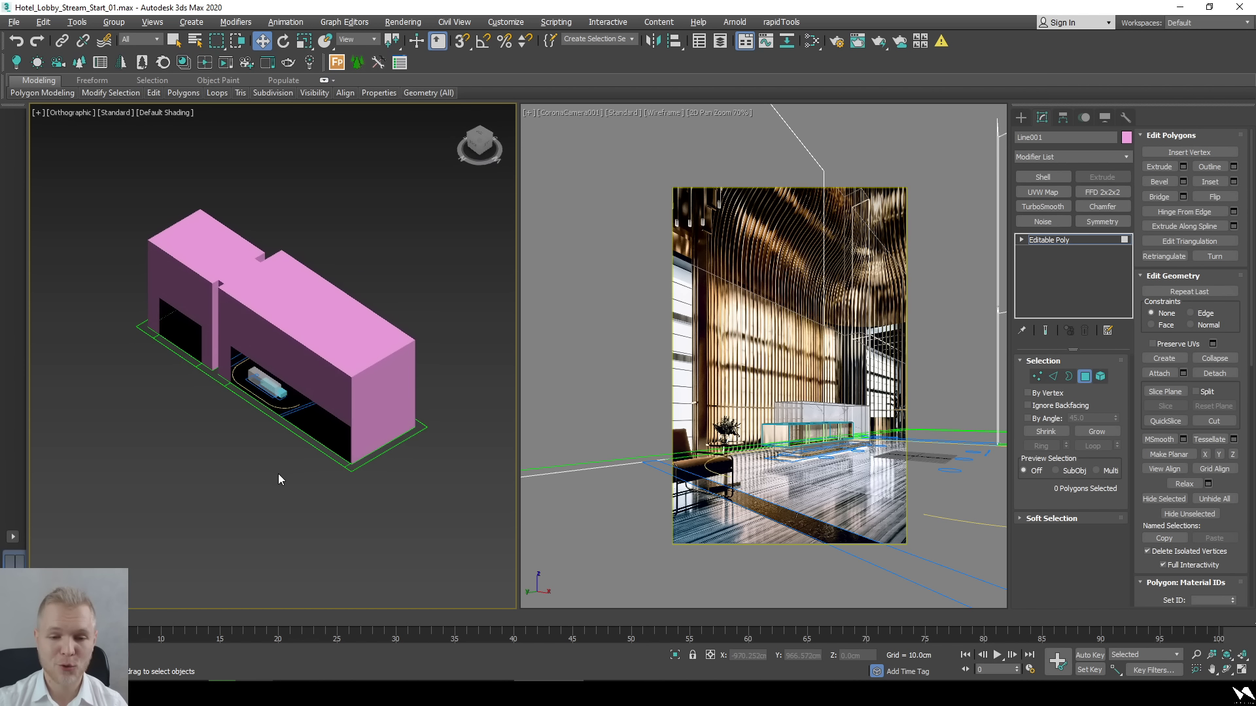
left_click(1084, 378)
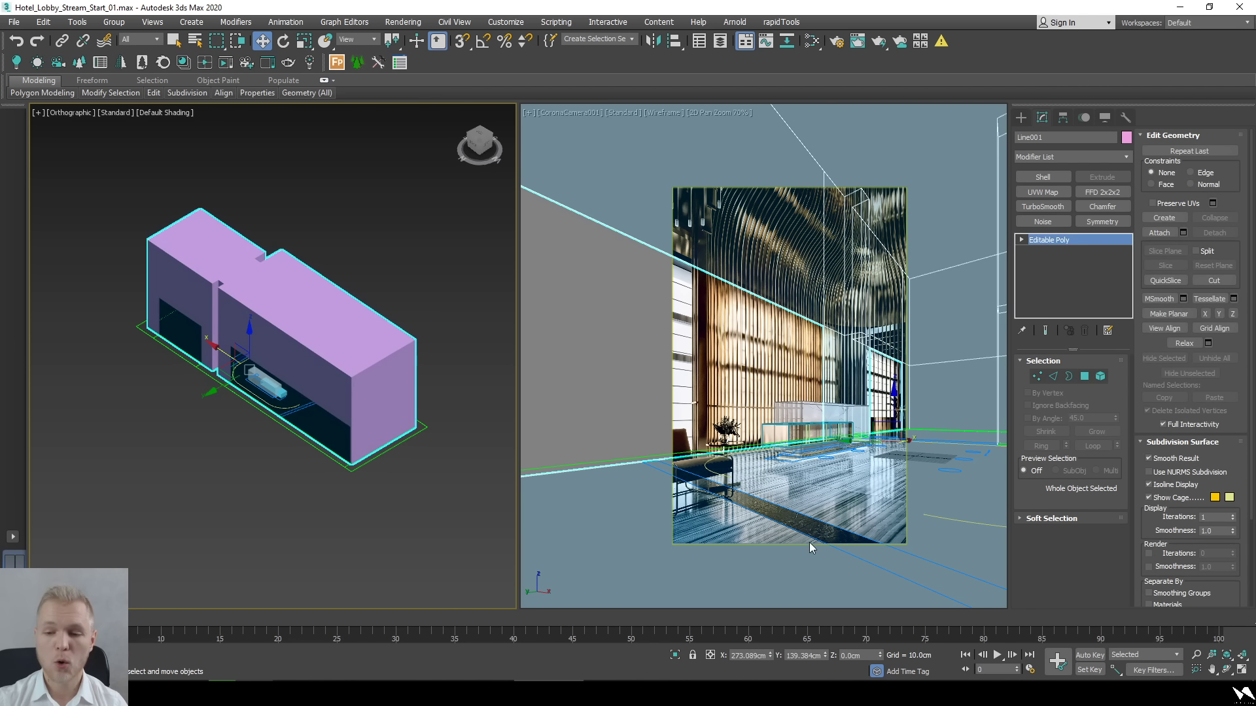
left_click(815, 506)
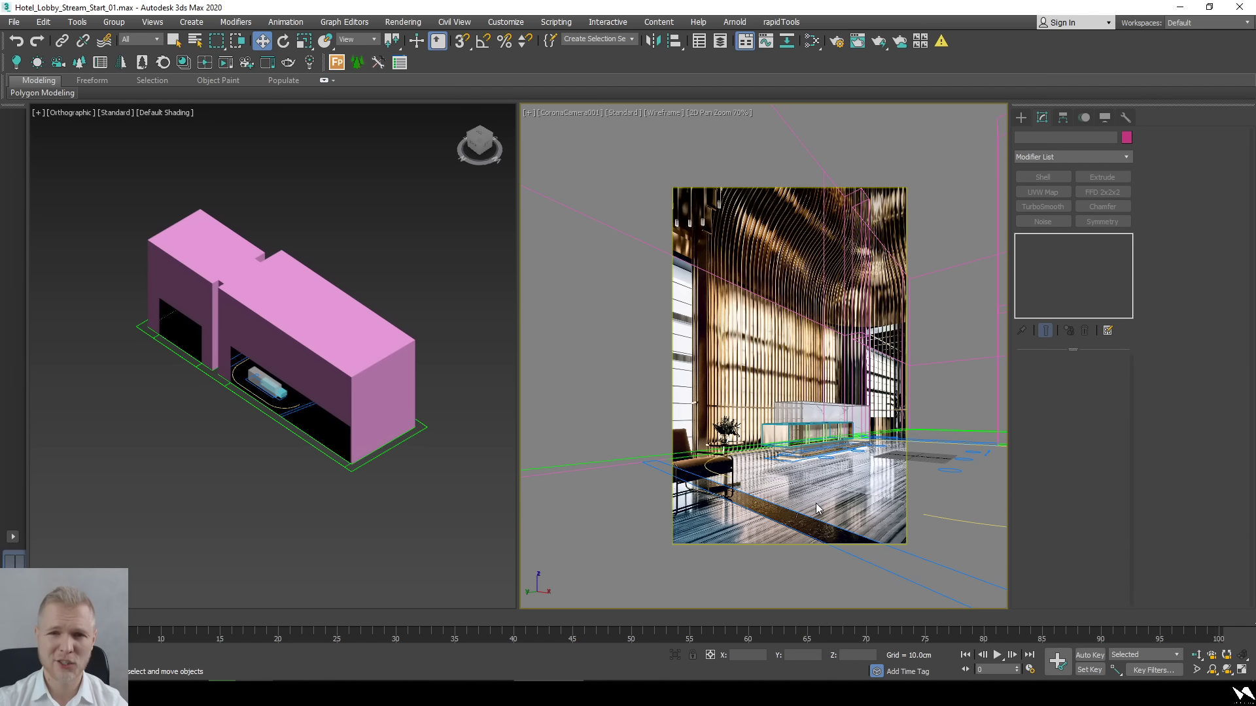
left_click(338, 361)
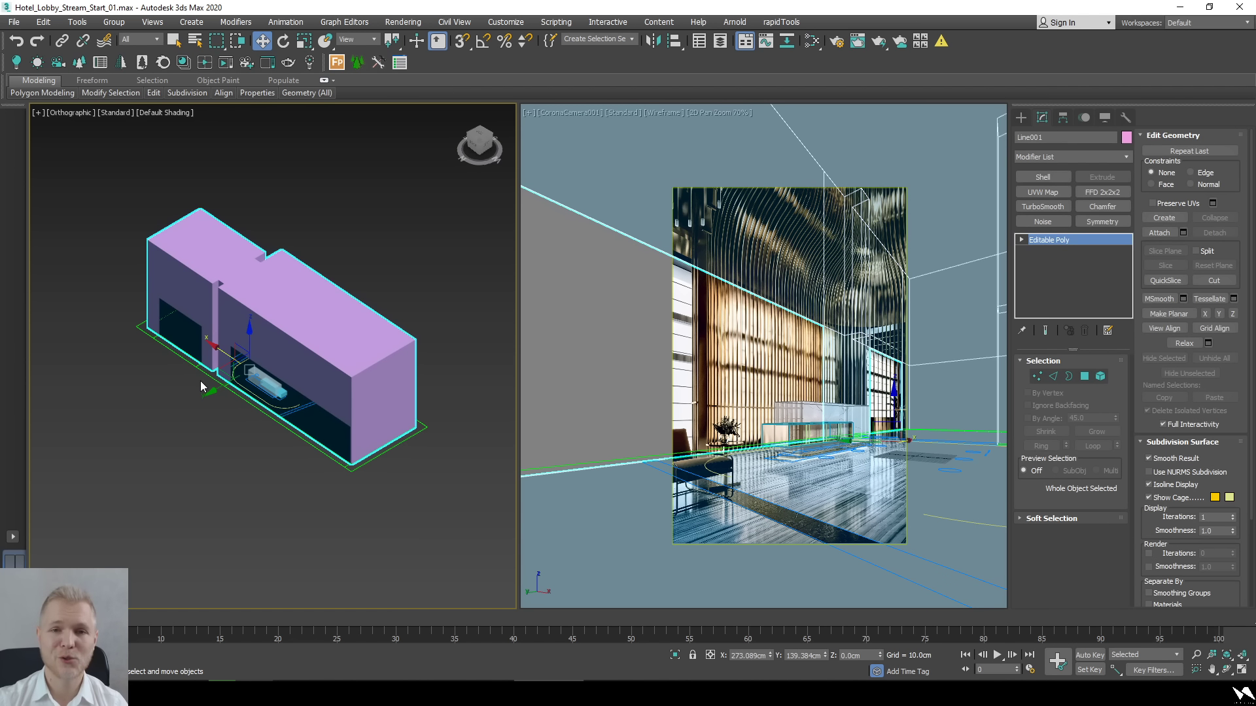
middle_click_drag(200, 380, 353, 298, "alt")
scroll(356, 295, "up", 3)
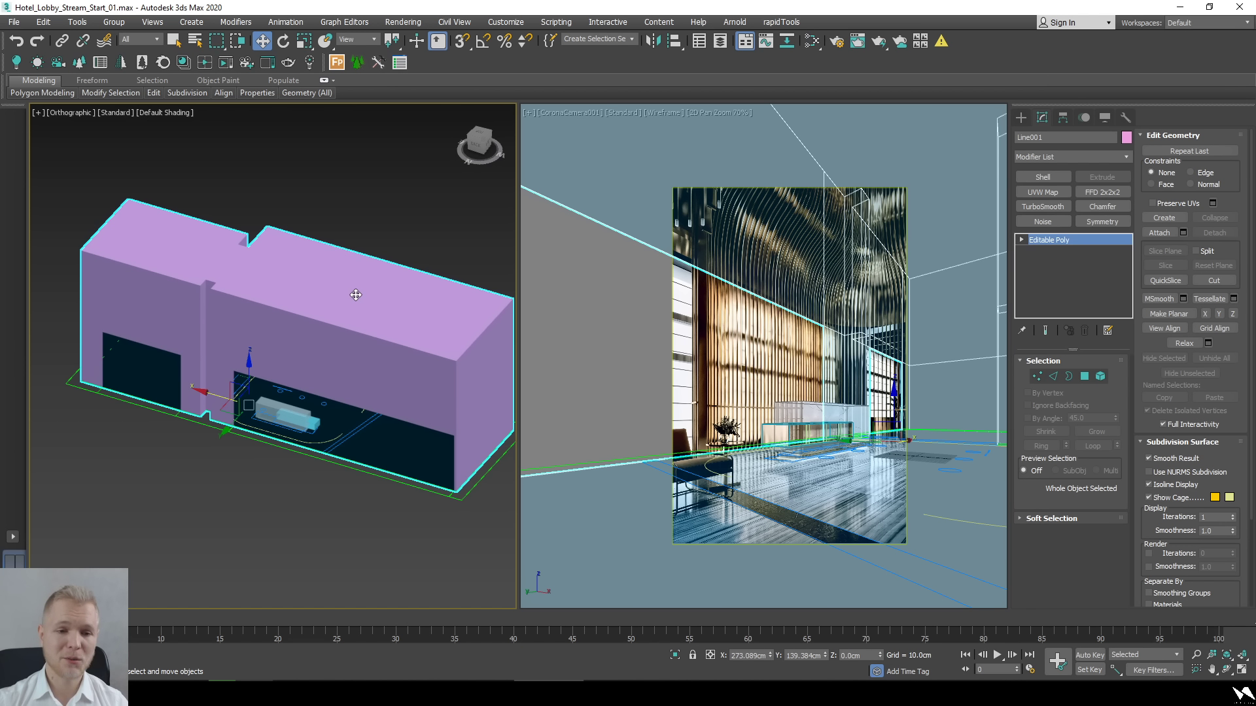
Select all bottom vertices of the wall volume and set their Z position to -5 cm.
key("F3")
middle_click_drag(343, 437, 135, 459, "alt")
key("1")
left_click_drag(131, 510, 473, 403)
middle_click_drag(475, 409, 373, 498, "alt")
left_click(859, 654)
key("BackSpace")
type("-")
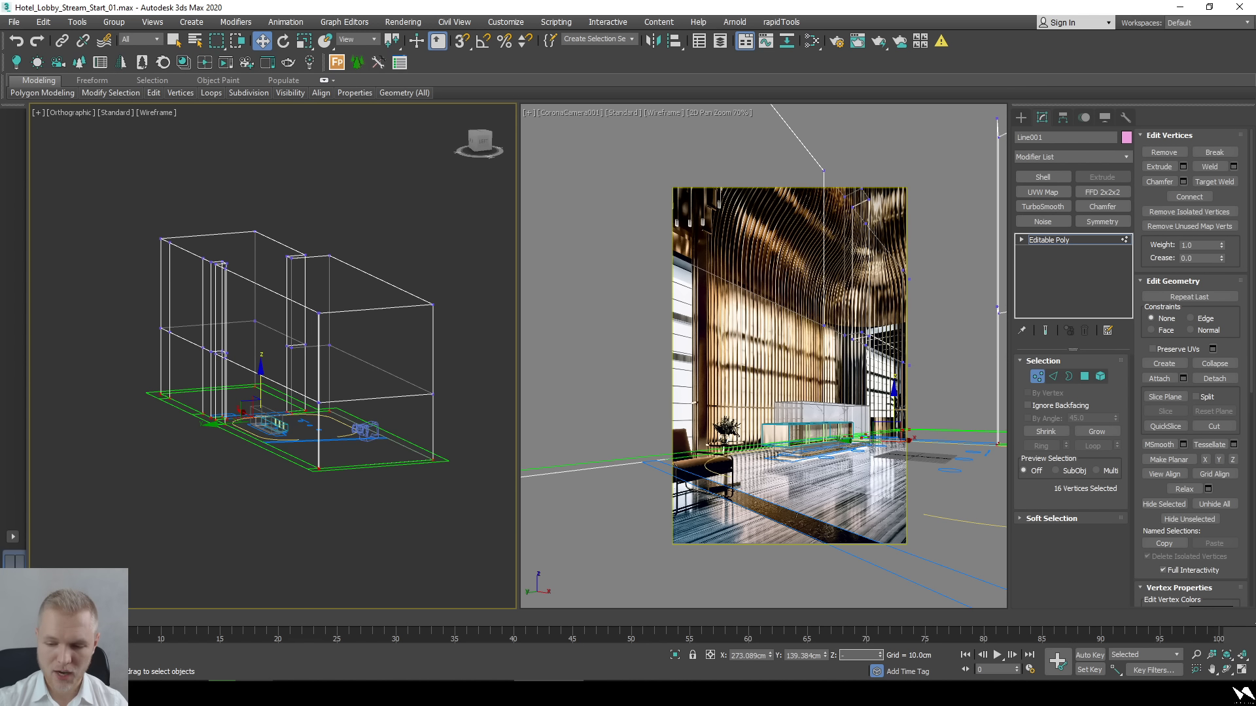
type("5")
key("Return")
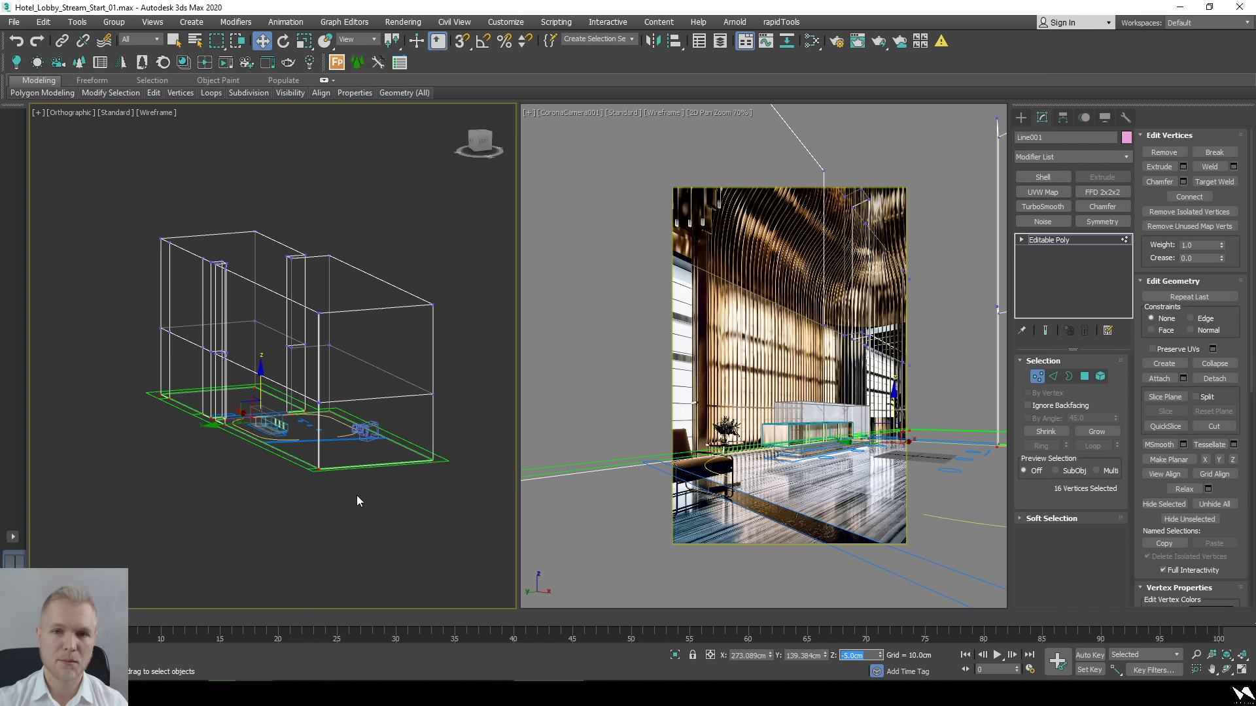
left_click(1037, 376)
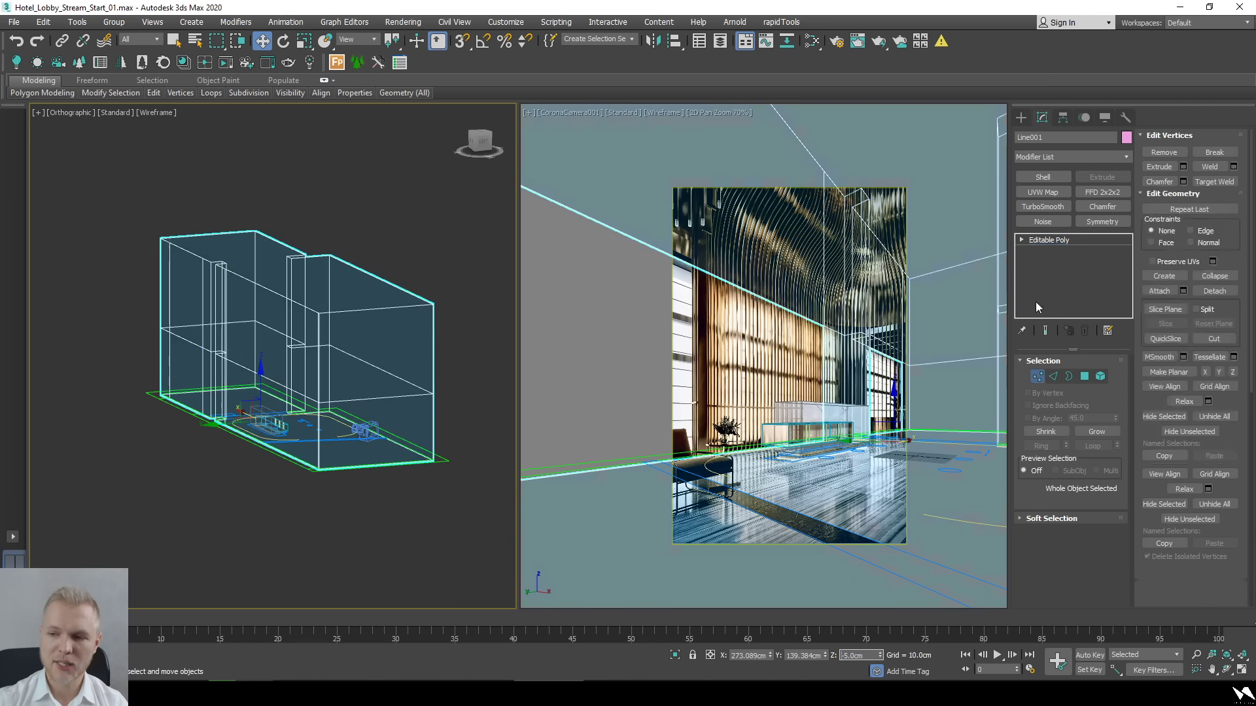
Add a Shell modifier to the walls with an outer amount of 150 cm and check the corners from above.
left_click(1043, 177)
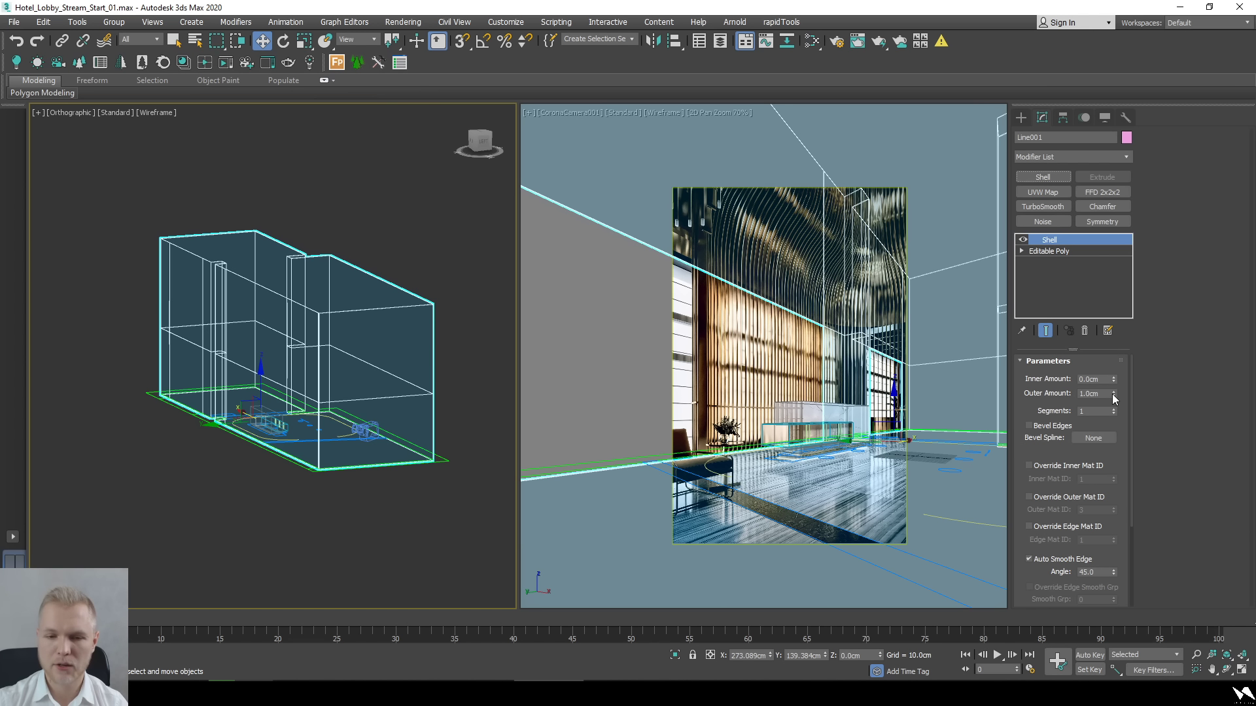
left_click(1105, 393)
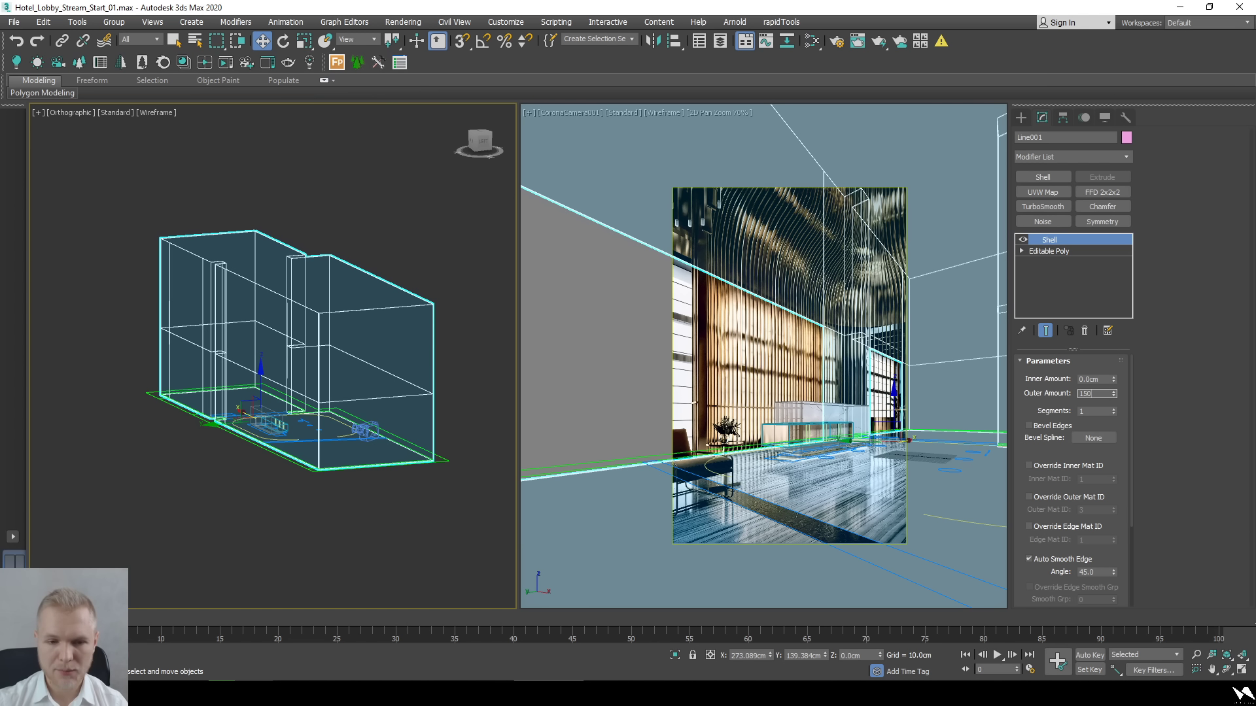
key("Return")
key("t")
key("z")
key("F3")
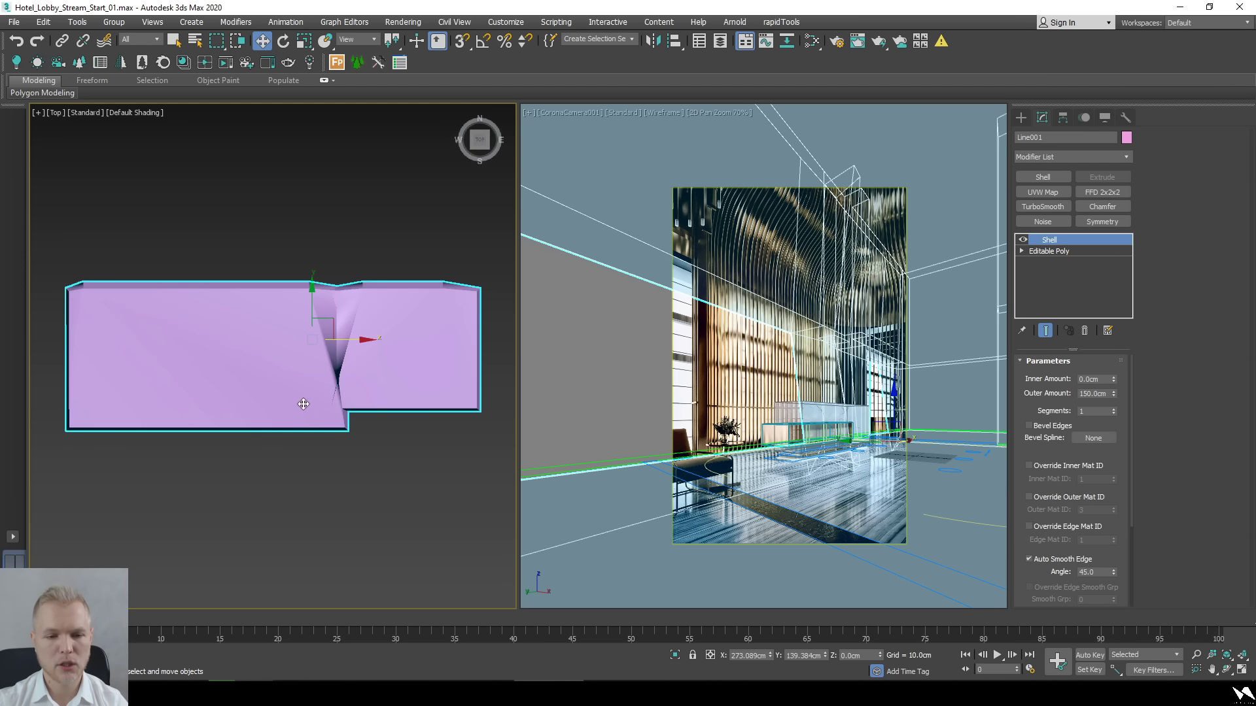
middle_click_drag(329, 413, 366, 392, "alt")
key("F3")
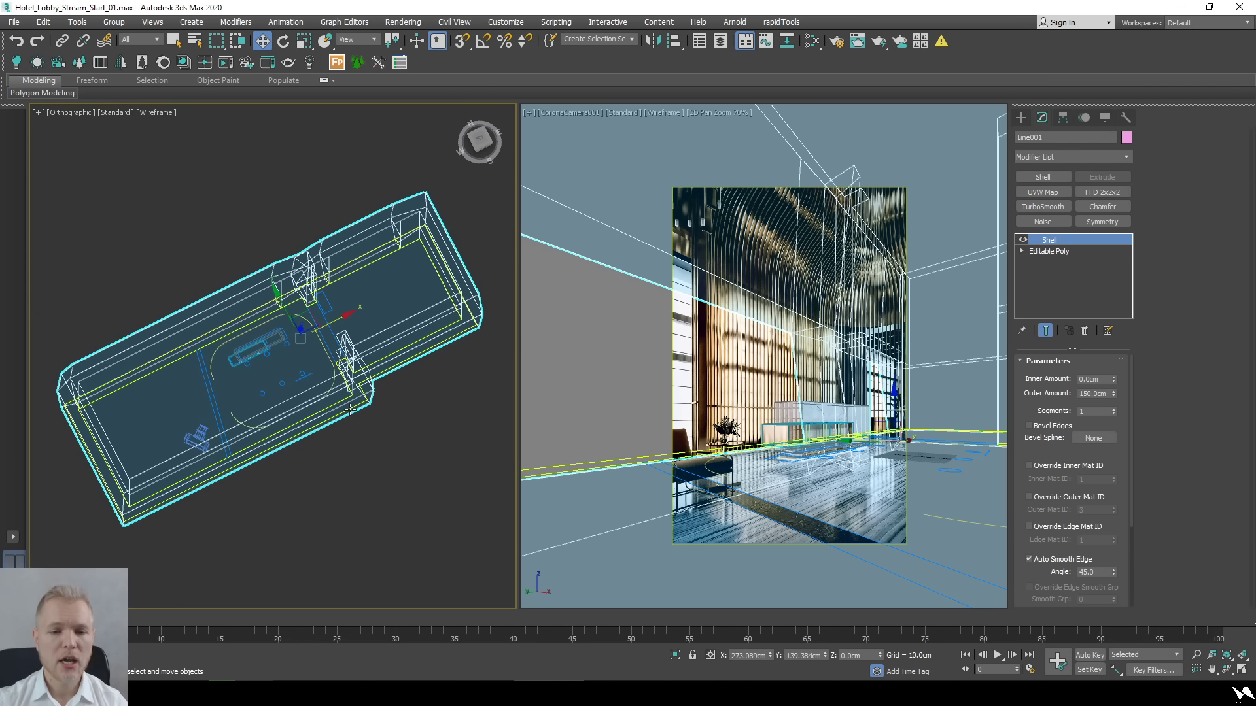
key("t")
middle_click_drag(356, 336, 352, 357)
scroll(334, 340, "up", 10)
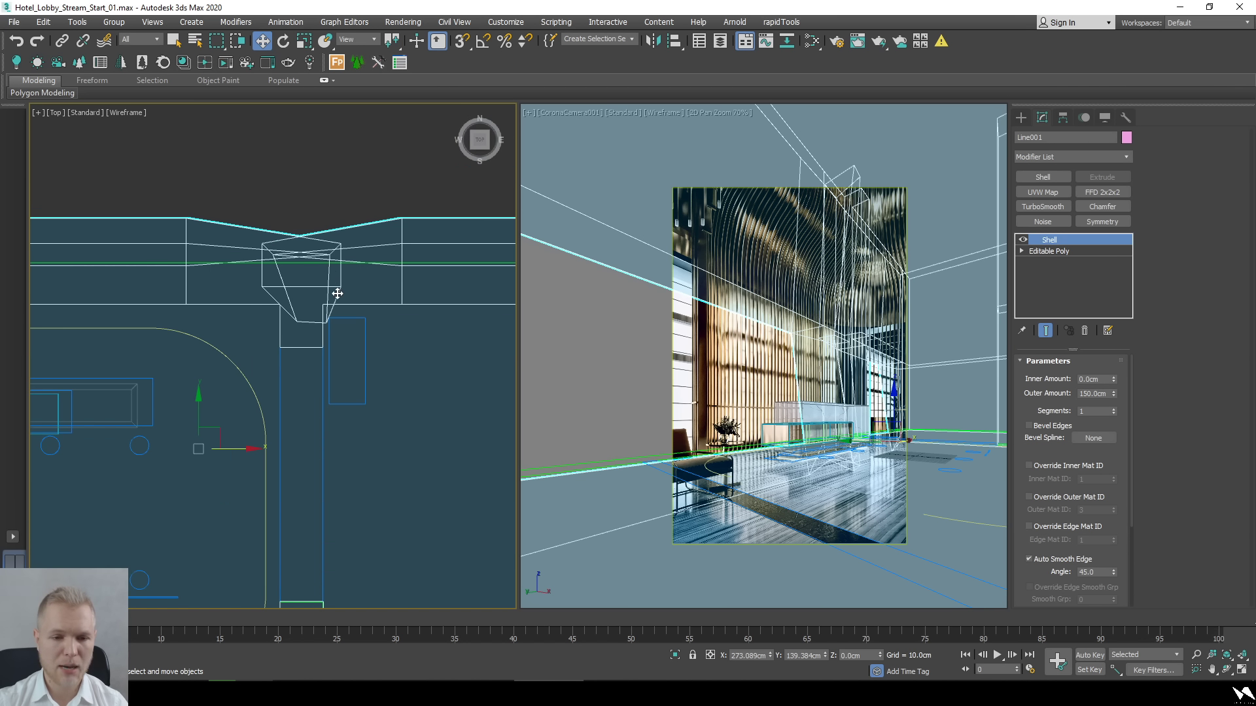
Enable Straighten Corners on the Shell modifier and check the wall corners in plan.
left_click_drag(1116, 390, 1053, 582)
scroll(1053, 582, "down", 5)
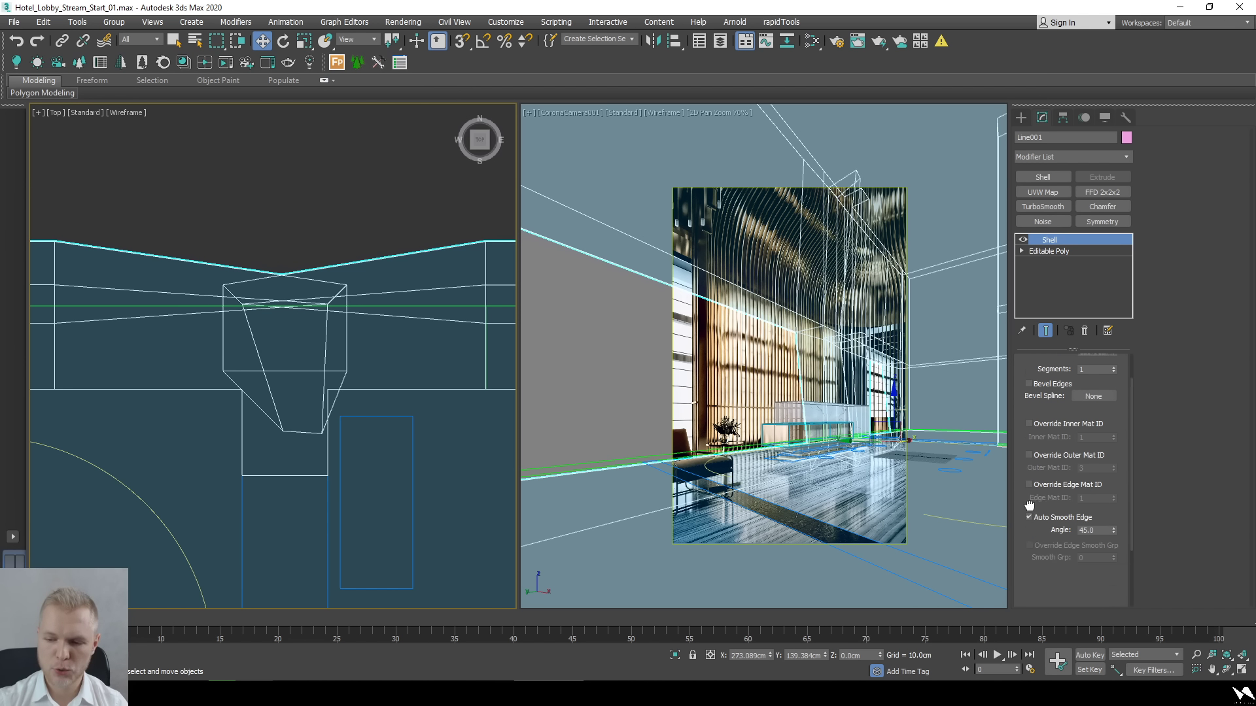
left_click(1039, 591)
scroll(214, 296, "down", 5)
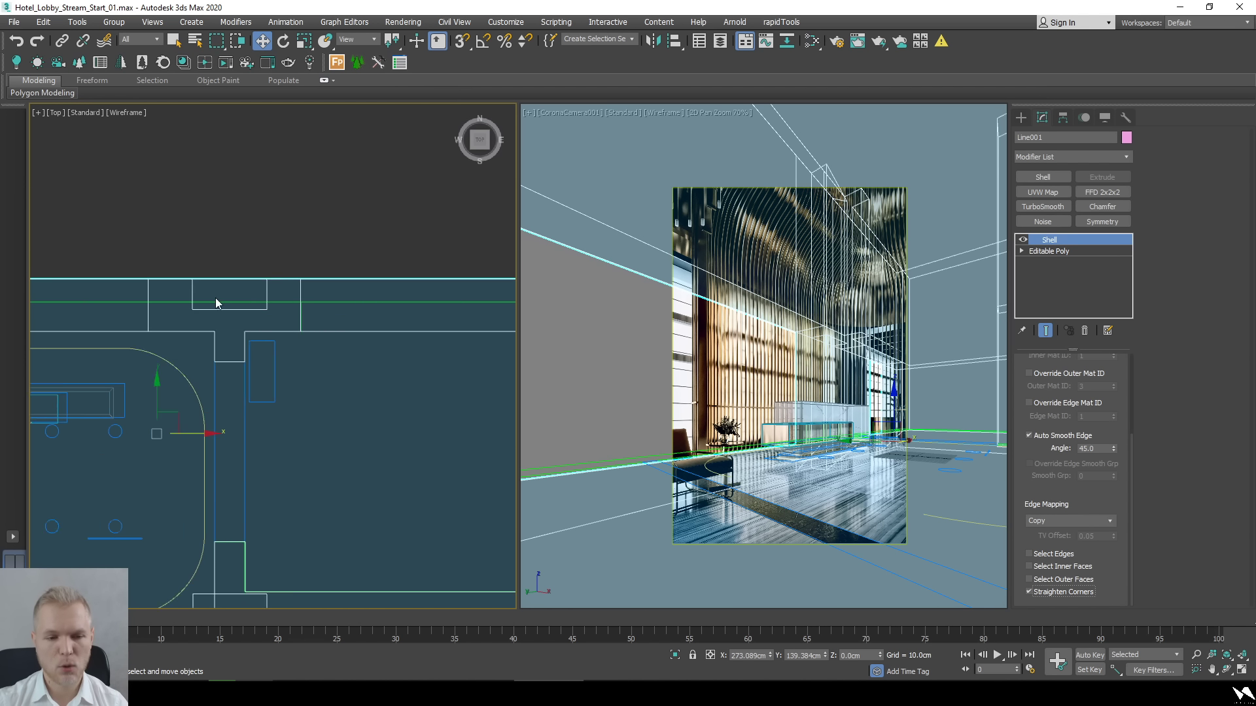
middle_click_drag(215, 297, 312, 324)
scroll(312, 325, "up", 3)
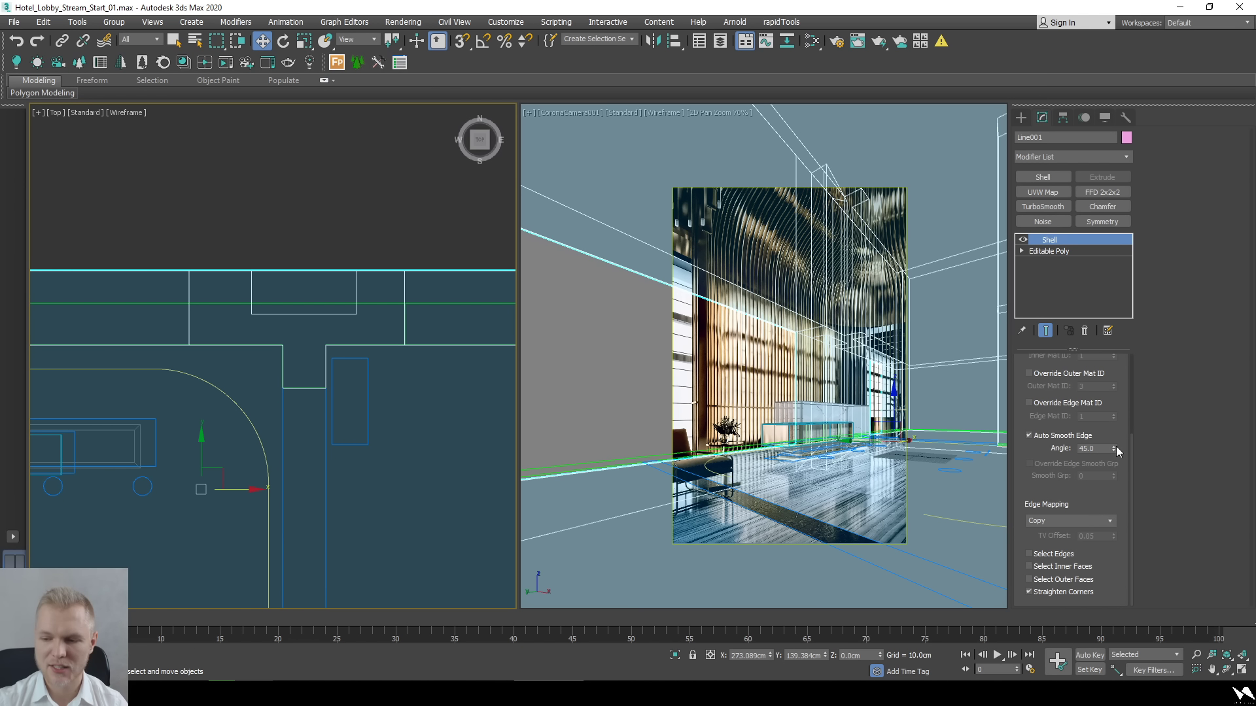
Reduce the Shell's outer amount to about 63 cm, comparing the wall thickness with the floor plan lines.
scroll(1119, 425, "up", 5)
left_click_drag(1115, 395, 932, 477)
left_click(419, 273)
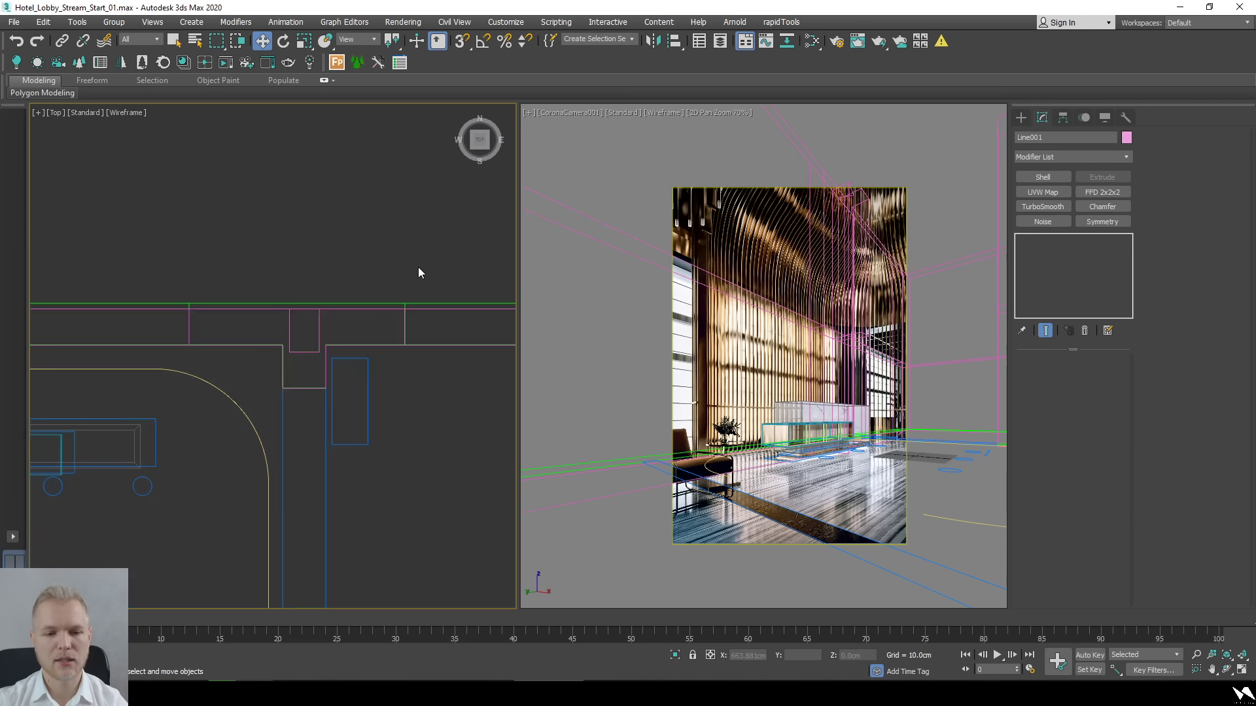
scroll(407, 269, "down", 5)
mouse_move(372, 262)
middle_mouse_down("alt")
mouse_move(386, 242)
mouse_move(334, 312)
mouse_move(400, 337)
middle_mouse_up("alt")
left_click(341, 324)
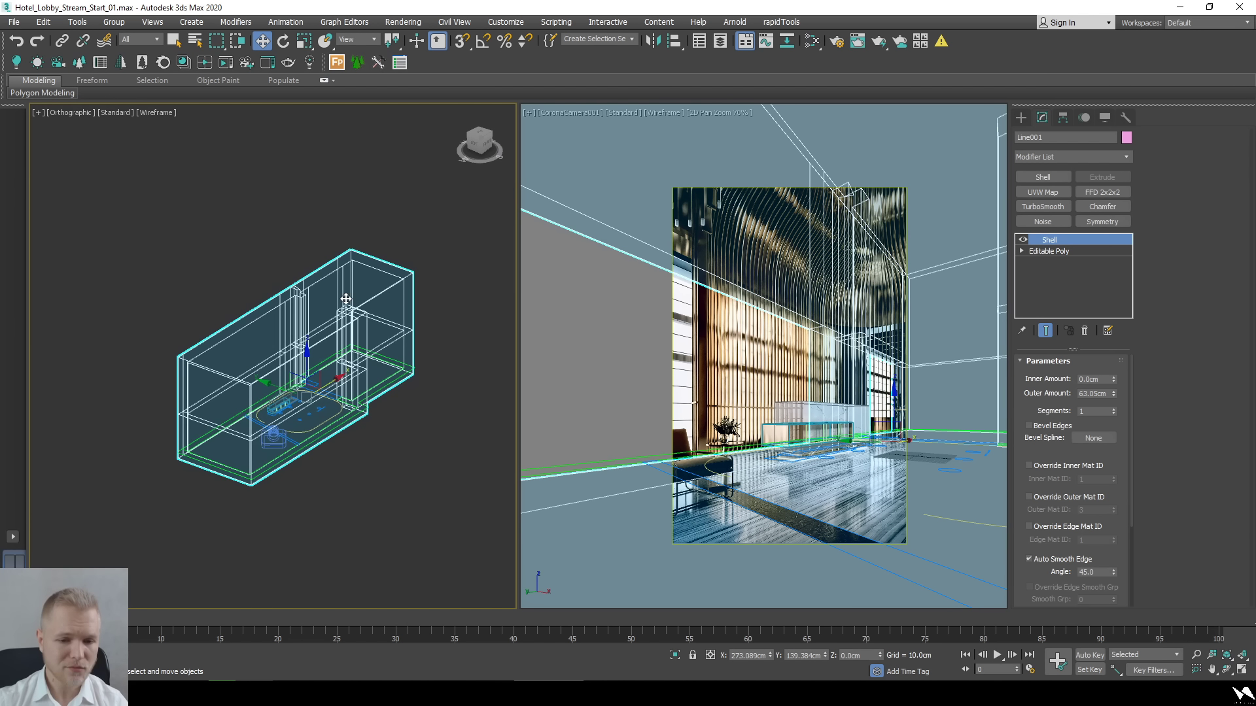
Isolate the walls and examine the shelled window openings and floor edge in a shaded view with edged faces.
key("alt+q")
middle_click_drag(394, 443, 437, 389, "alt")
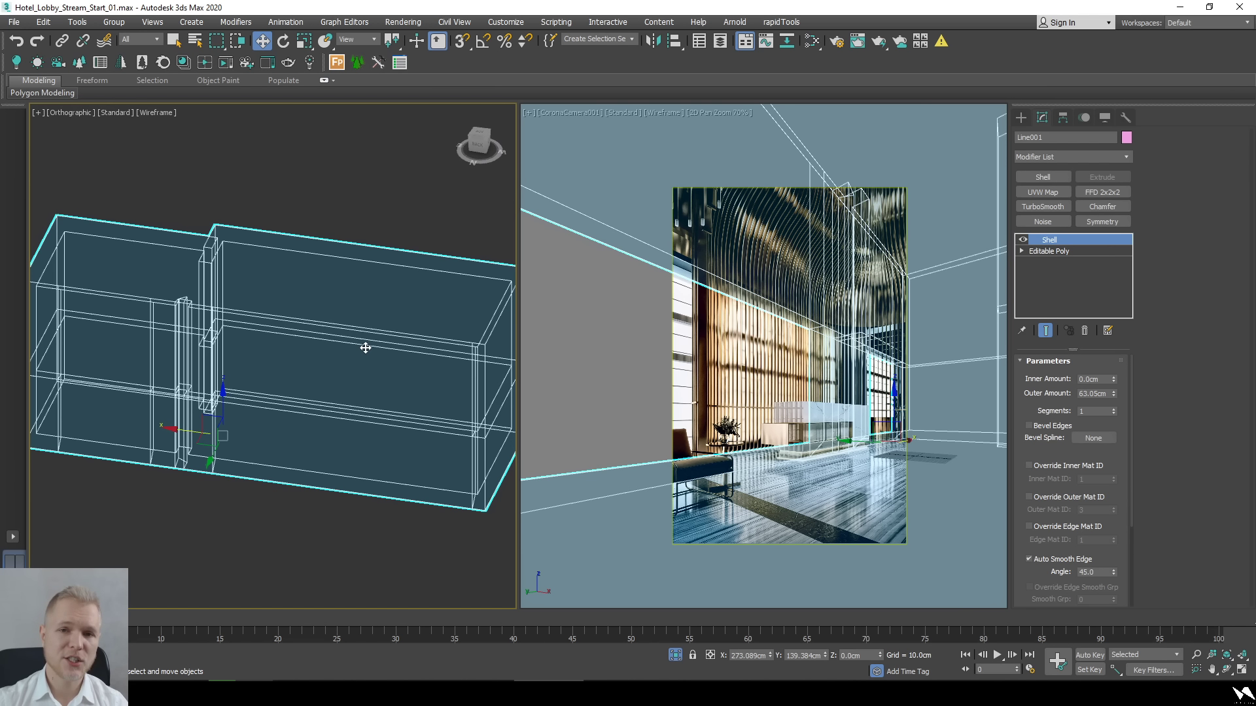
mouse_move(345, 339)
middle_mouse_down("alt")
mouse_move(491, 351)
mouse_move(384, 327)
mouse_move(348, 278)
mouse_move(356, 440)
mouse_move(345, 472)
mouse_move(390, 391)
middle_mouse_up("alt")
key("F3")
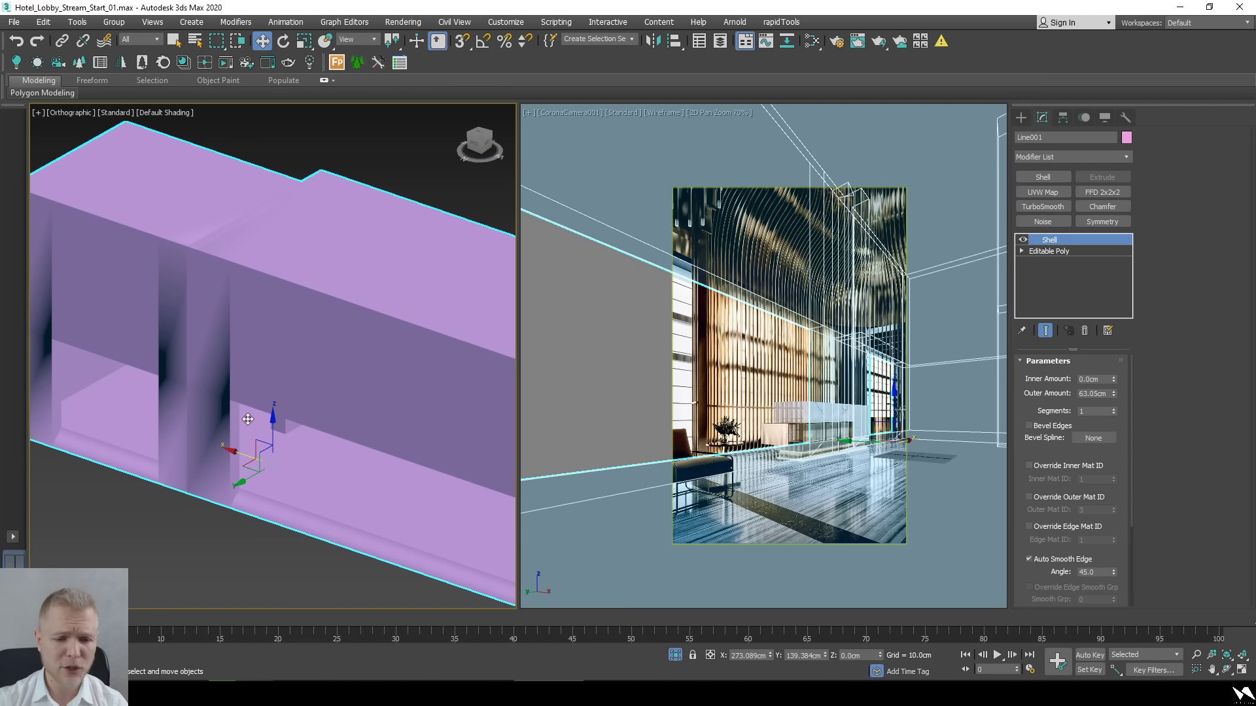
scroll(204, 362, "down", 5)
middle_click_drag(204, 361, 221, 516, "alt")
scroll(221, 511, "up", 5)
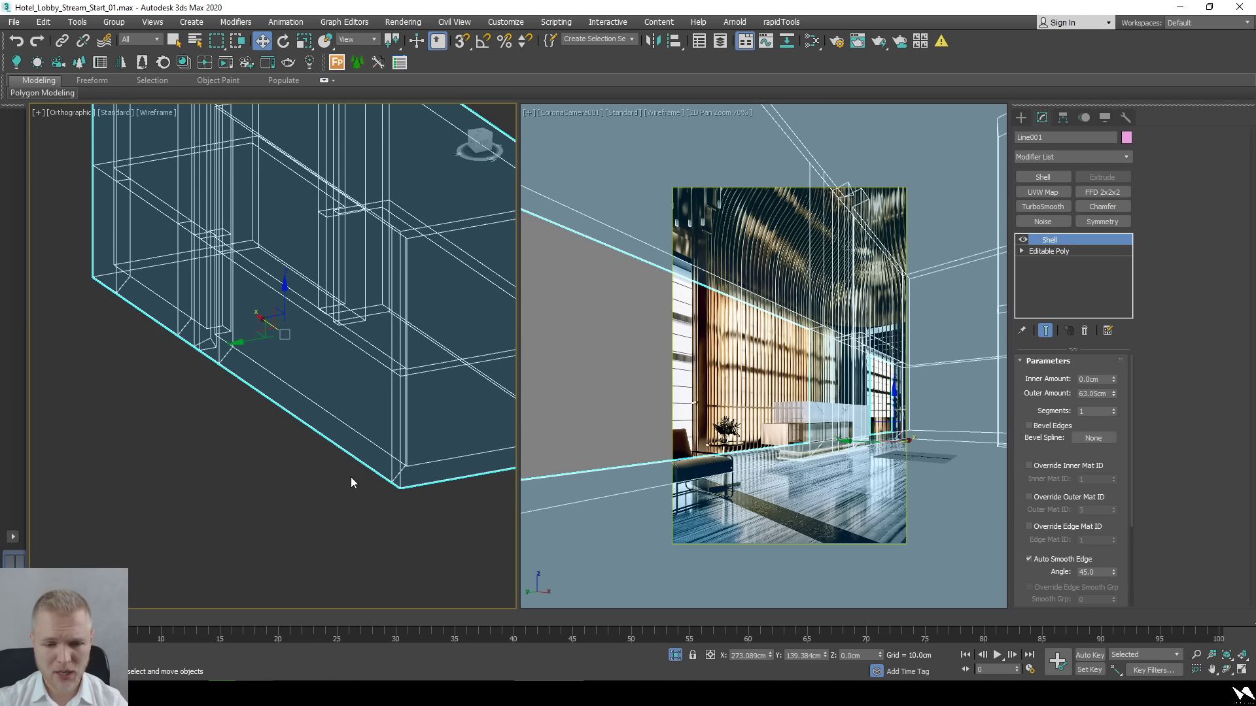
key("F4")
mouse_move(350, 482)
middle_mouse_down("alt")
mouse_move(434, 412)
mouse_move(412, 400)
middle_mouse_up("alt")
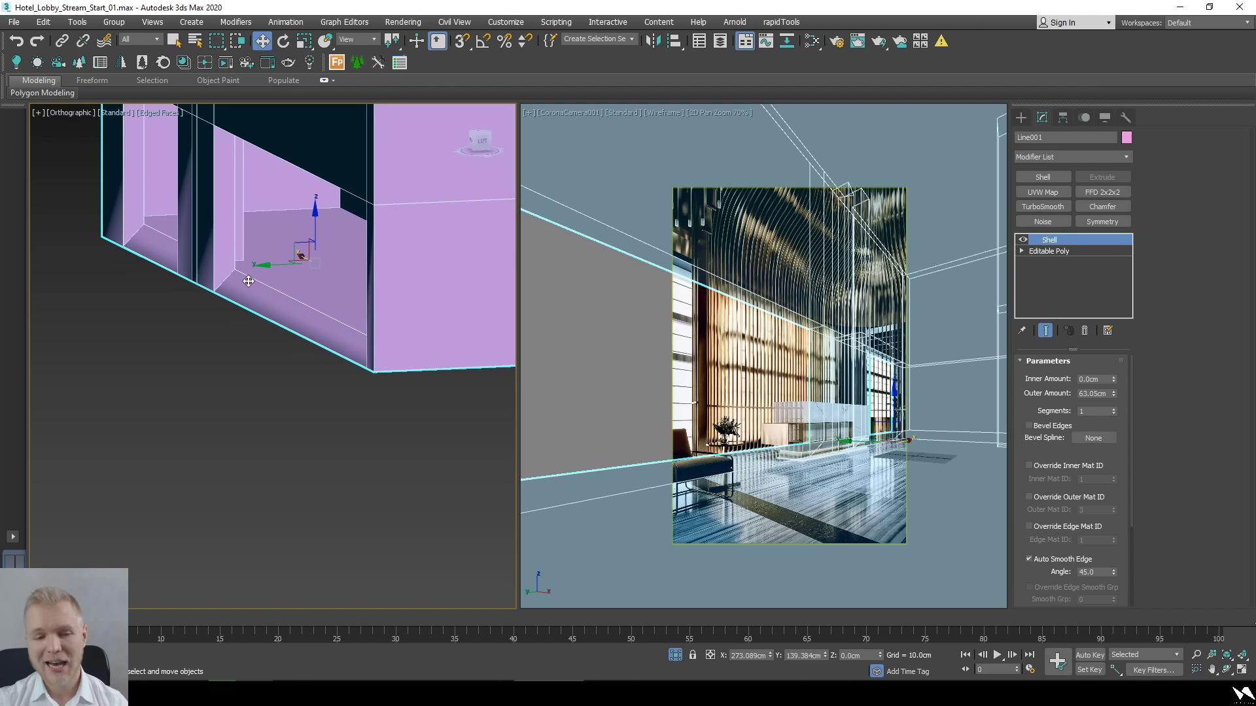
middle_click_drag(263, 313, 285, 445)
Select the floor polygon at the Editable Poly level and detach it as a separate object.
left_click(1084, 250)
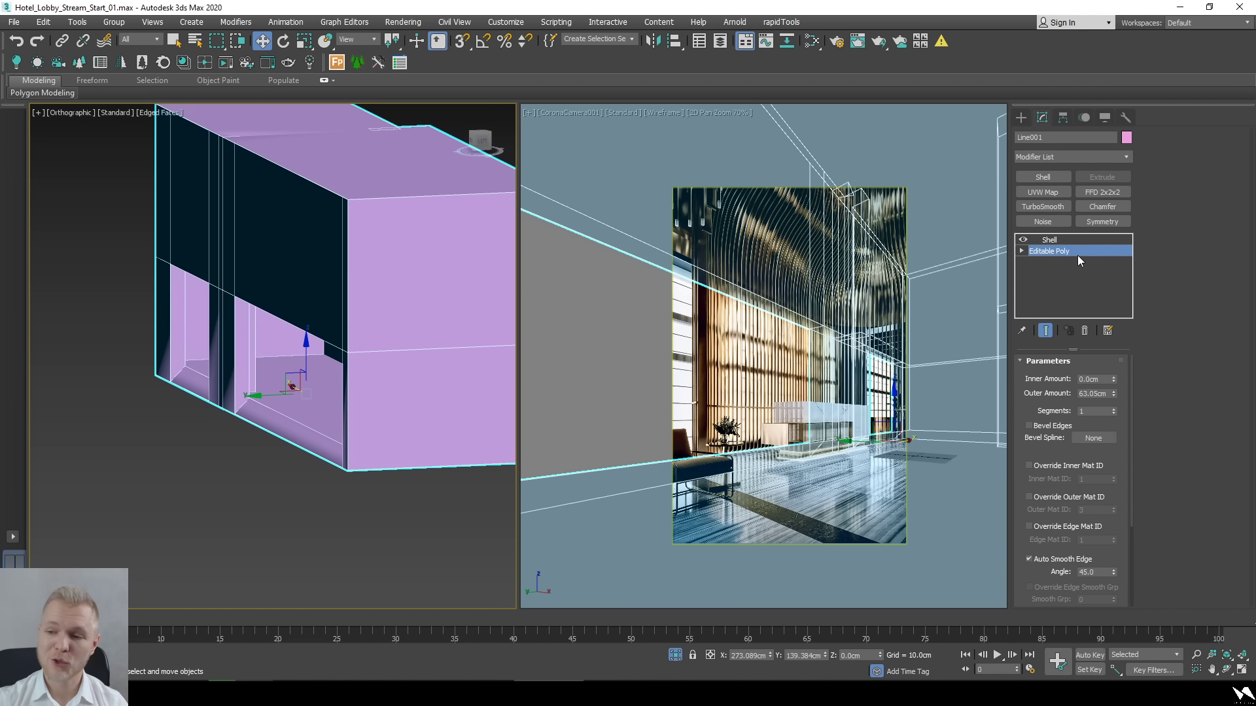
key("4")
left_click(297, 400)
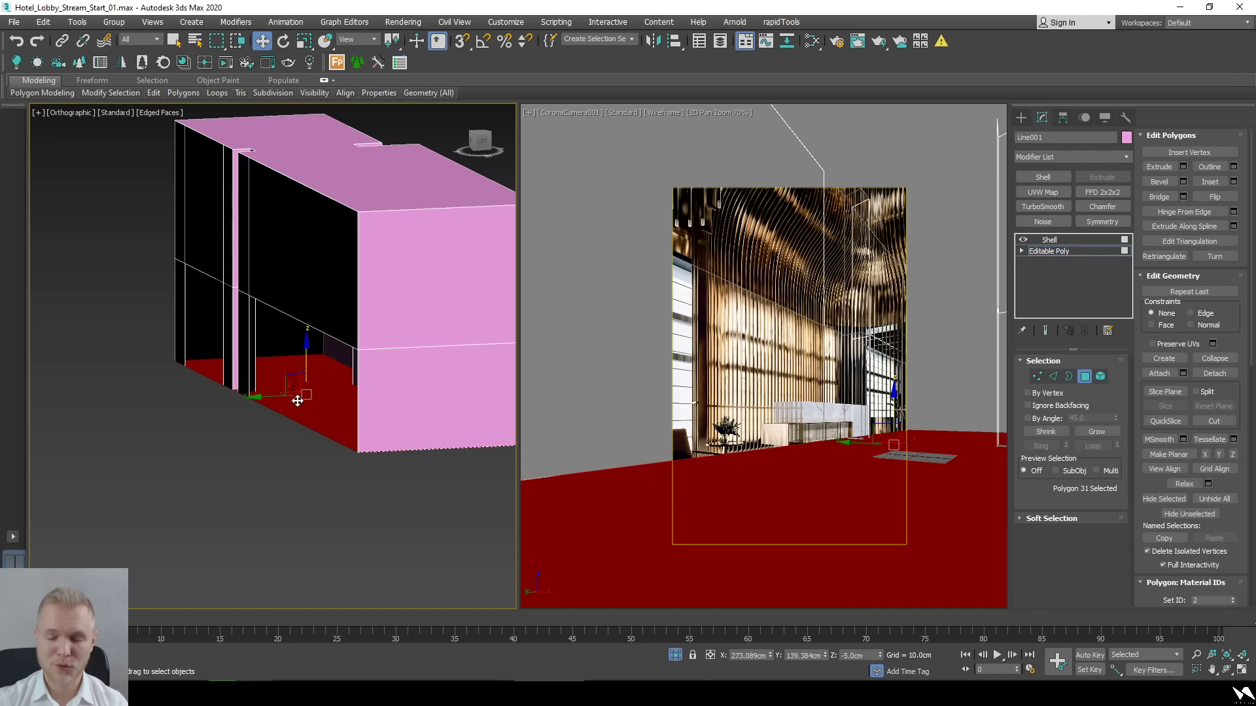
left_click(1213, 374)
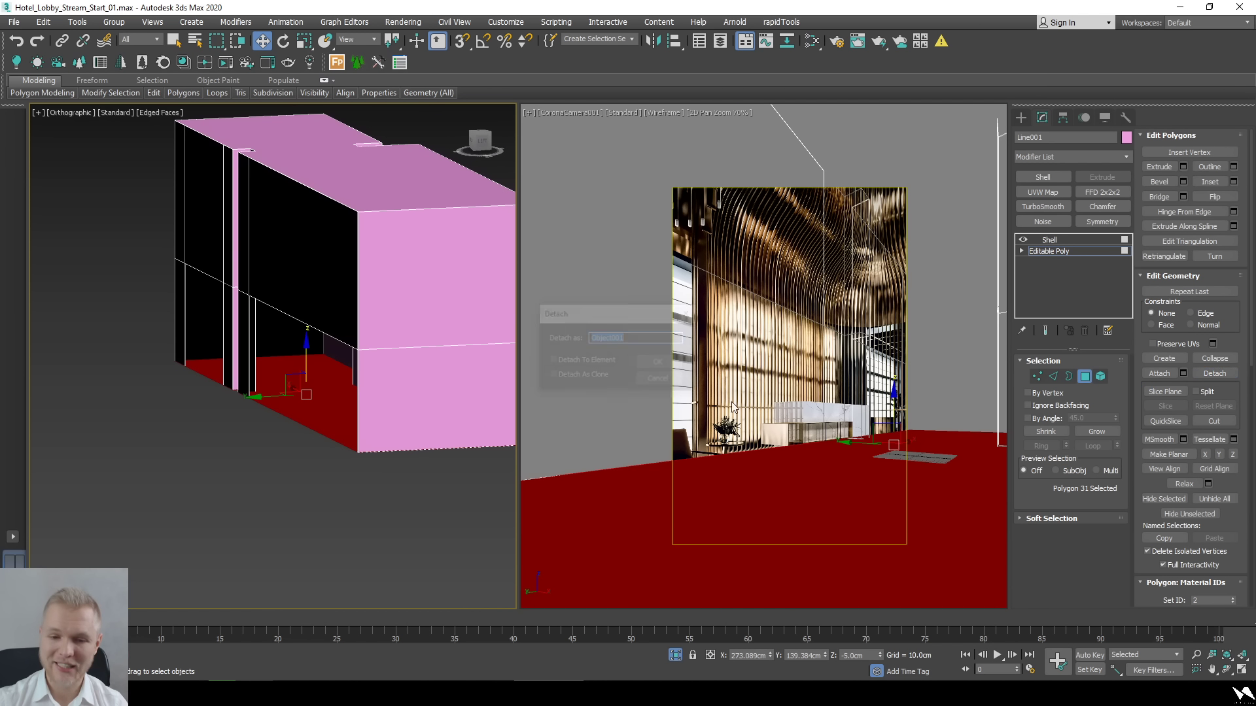
left_click(639, 362)
middle_click_drag(287, 169, 288, 223)
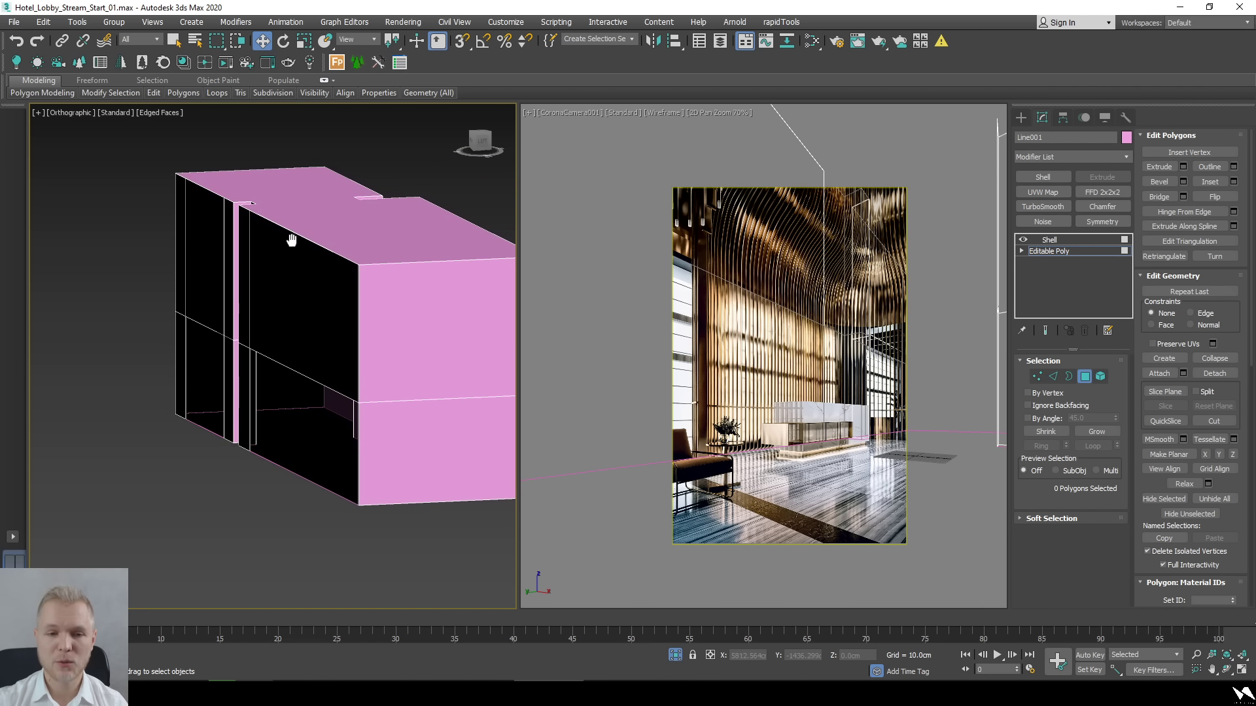
Delete the ceiling polygon, return to the Shell level and check the wall thickness in the top view.
left_click(333, 234)
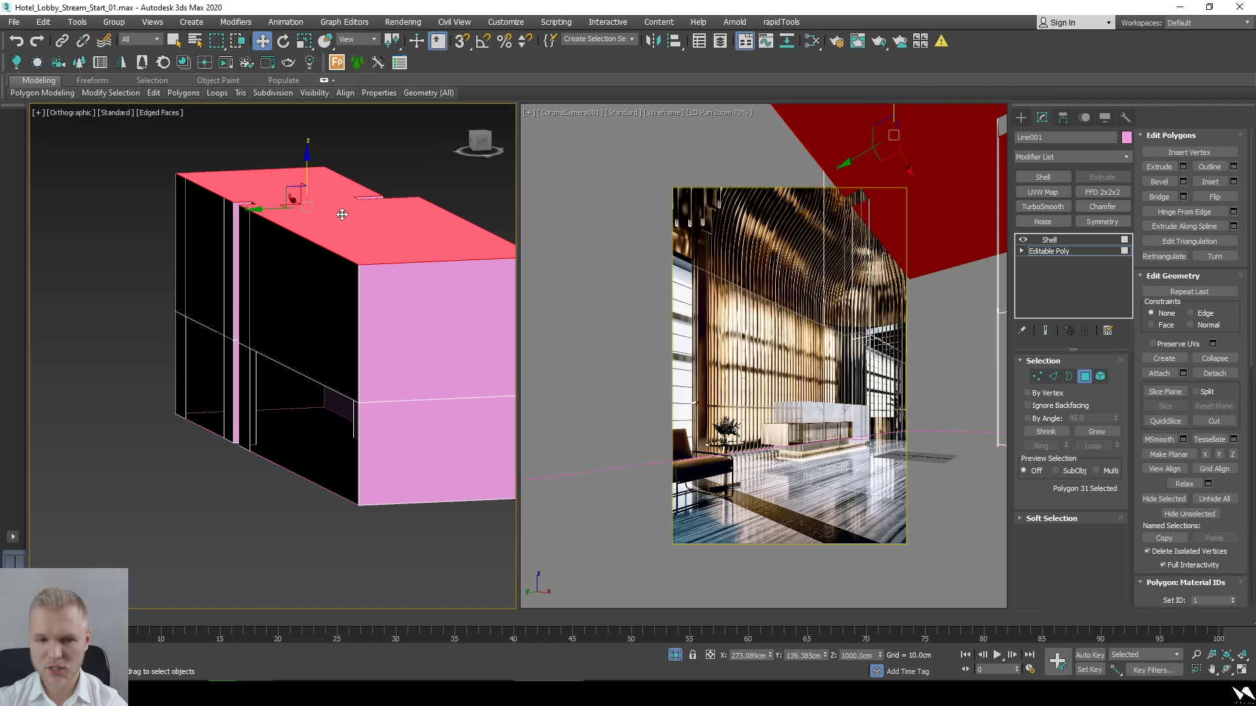
key("Delete")
left_click(1049, 251)
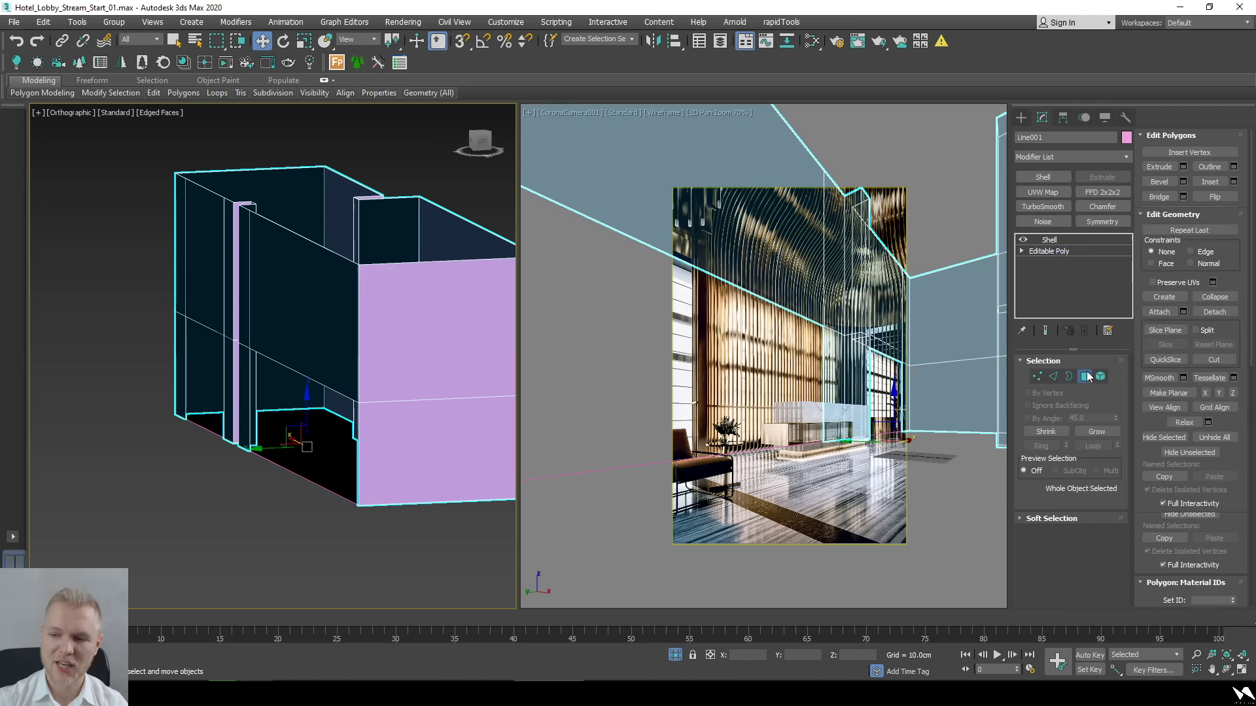
left_click(1049, 240)
left_click(281, 468)
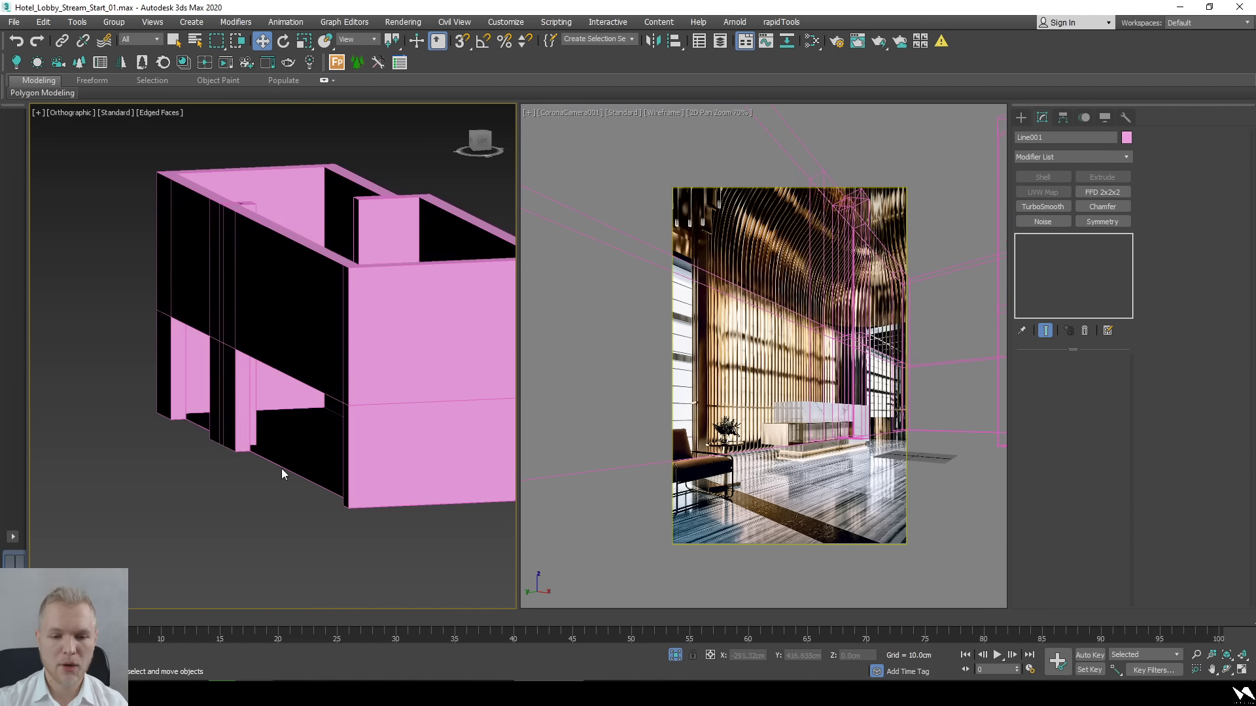
left_click(232, 450)
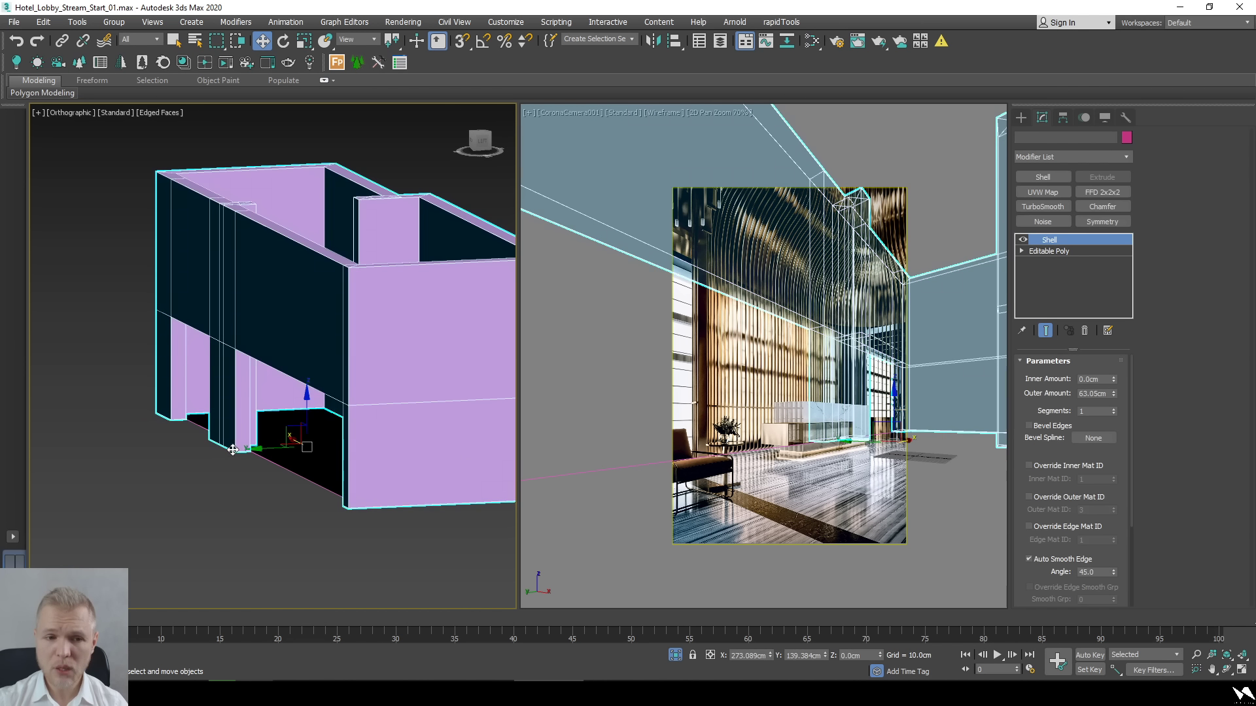
middle_click_drag(278, 451, 273, 464, "alt")
key("t")
key("z")
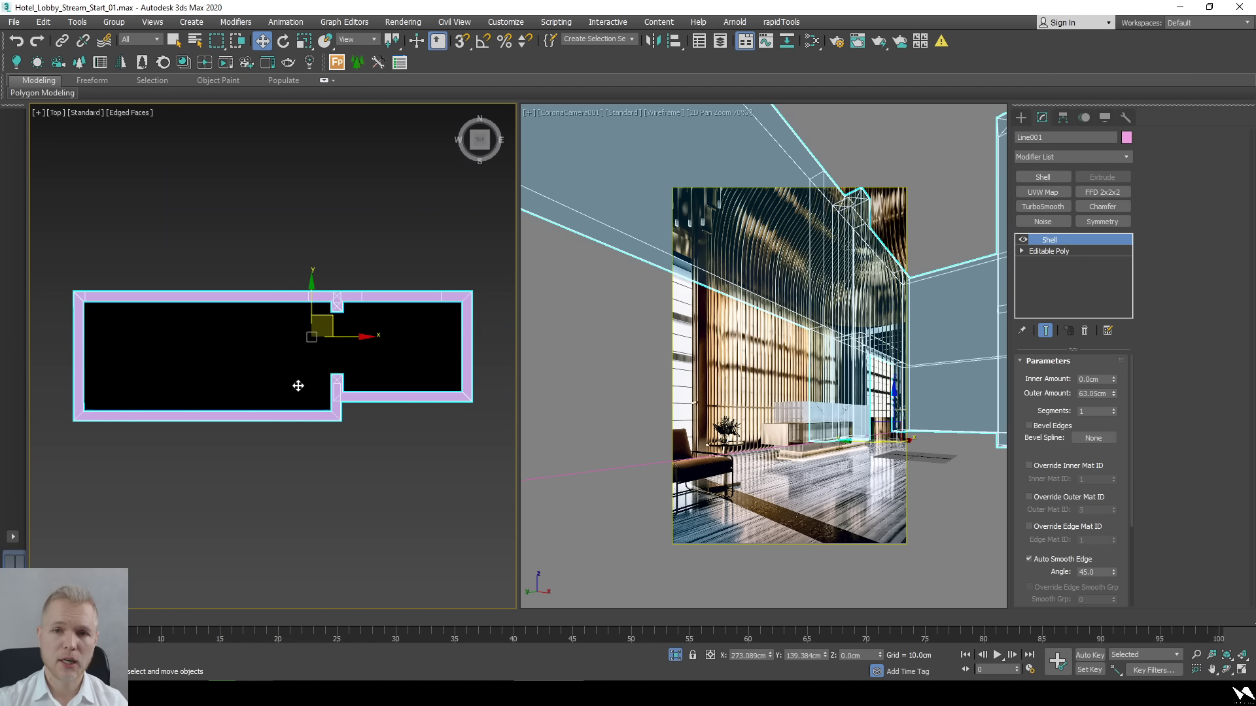
Examine the shelled walls around the pillars and window openings up close in a shaded orthographic view.
scroll(271, 321, "up", 8)
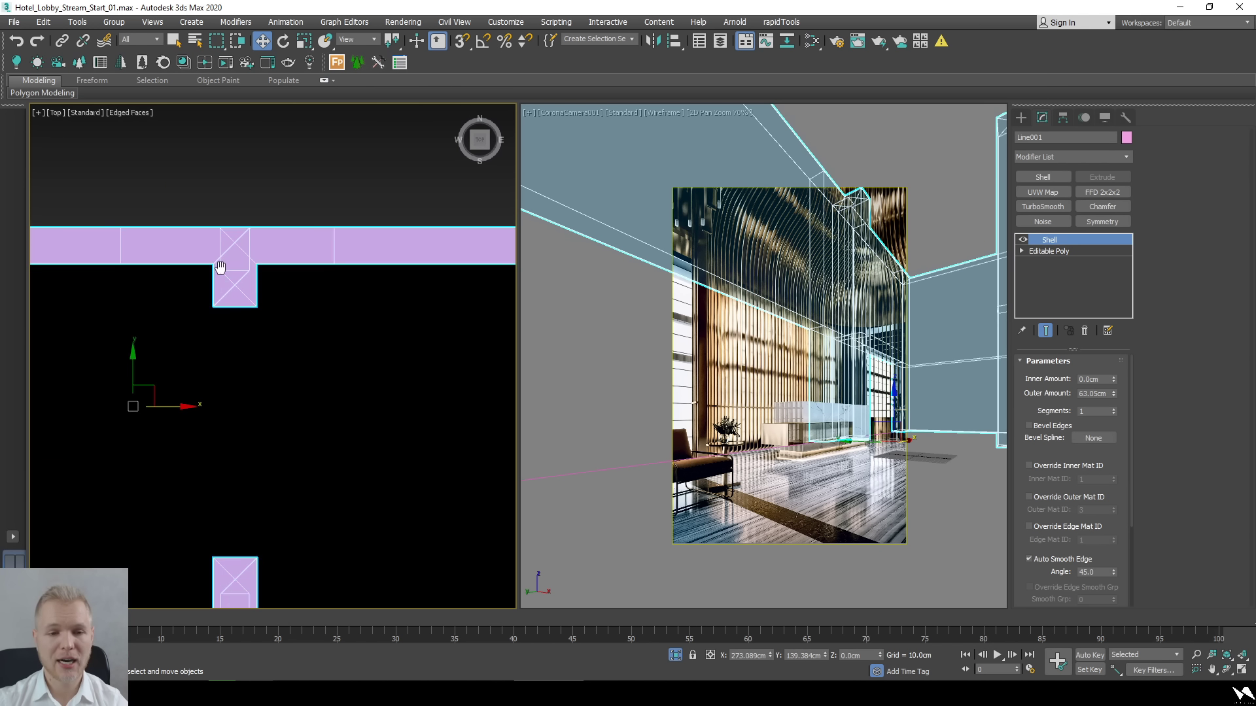
key("F3")
scroll(273, 321, "down", 5)
middle_click_drag(257, 426, 332, 448, "alt")
left_click(331, 448)
key("F3")
scroll(298, 323, "up", 10)
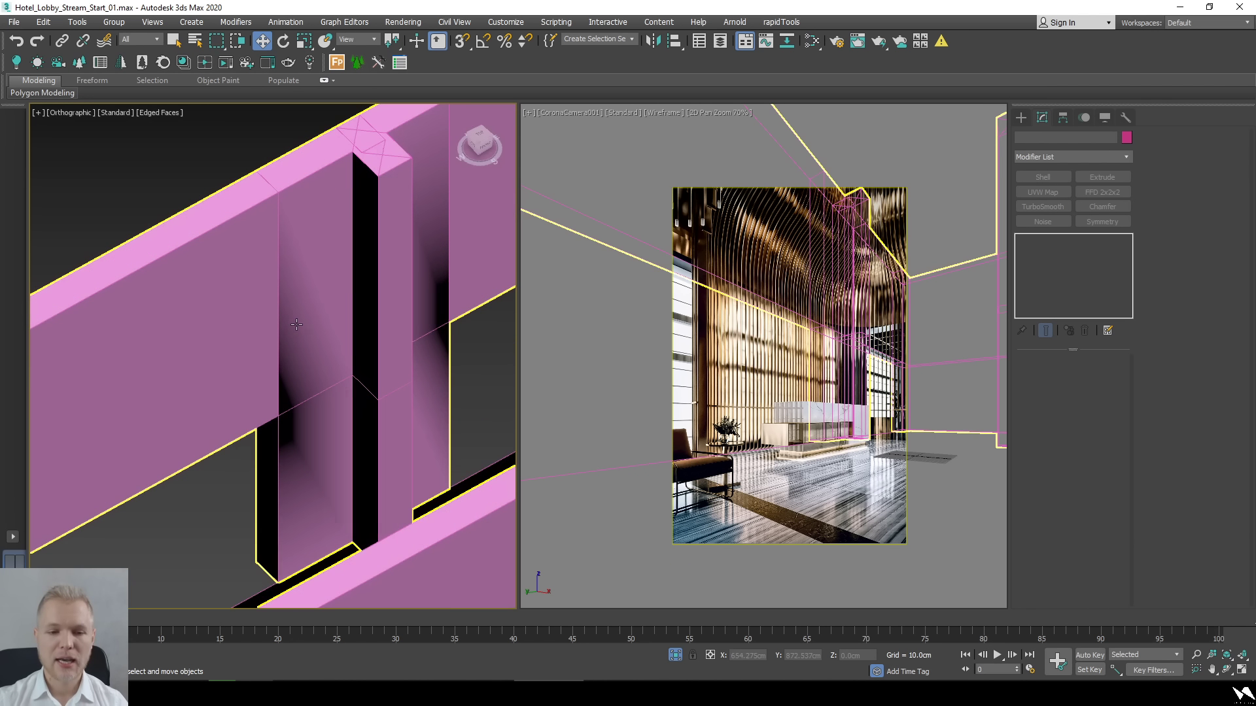
left_click(300, 331)
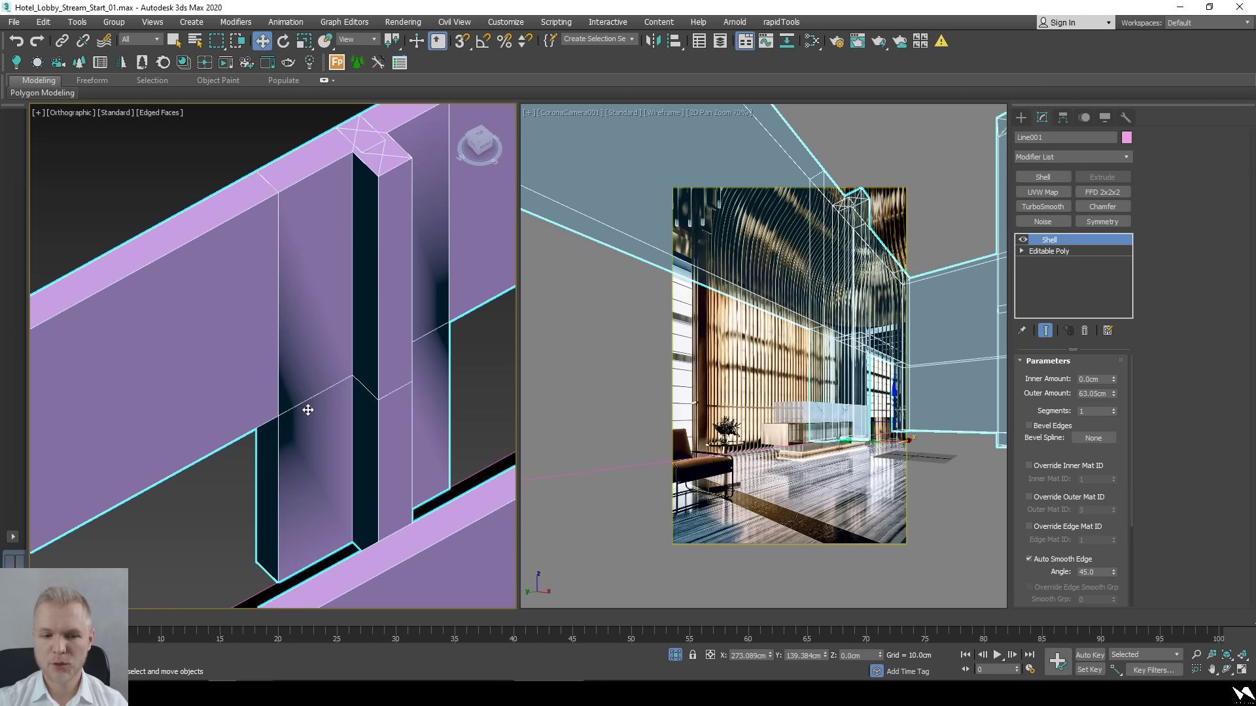
scroll(308, 409, "down", 6)
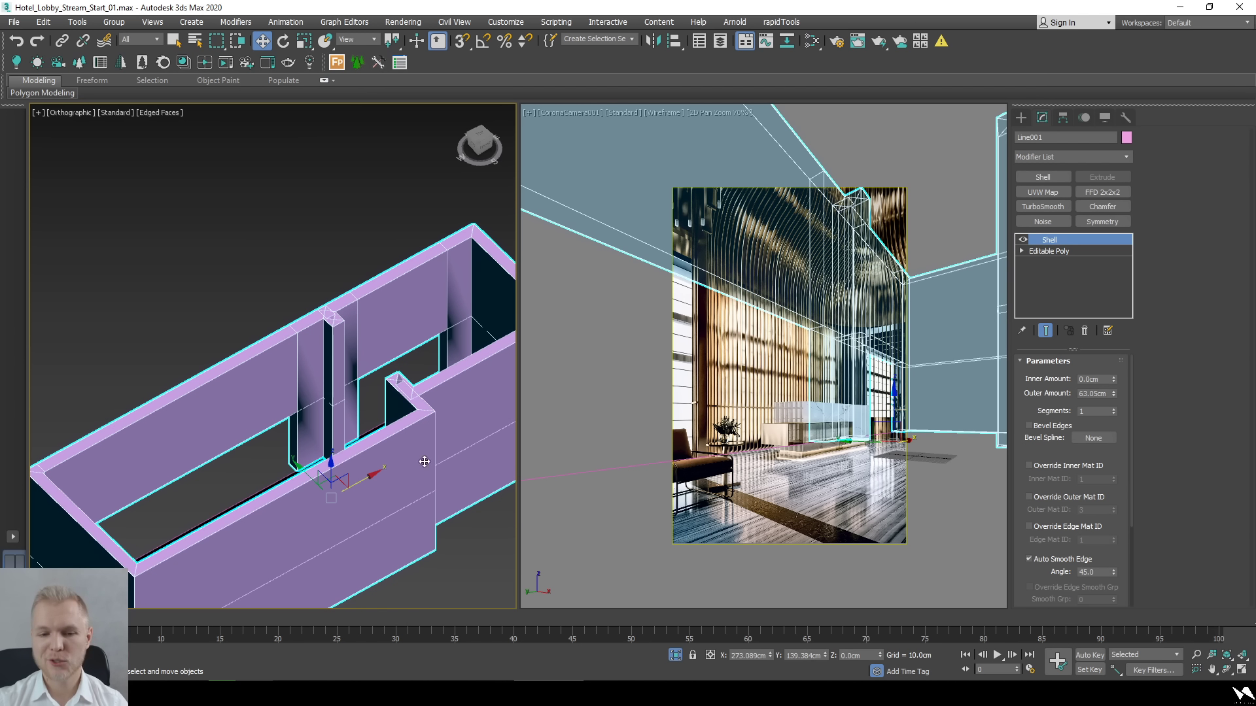
Convert the walls to Editable Poly and clear the smoothing groups on all of their elements.
right_click(488, 404)
mouse_move(444, 560)
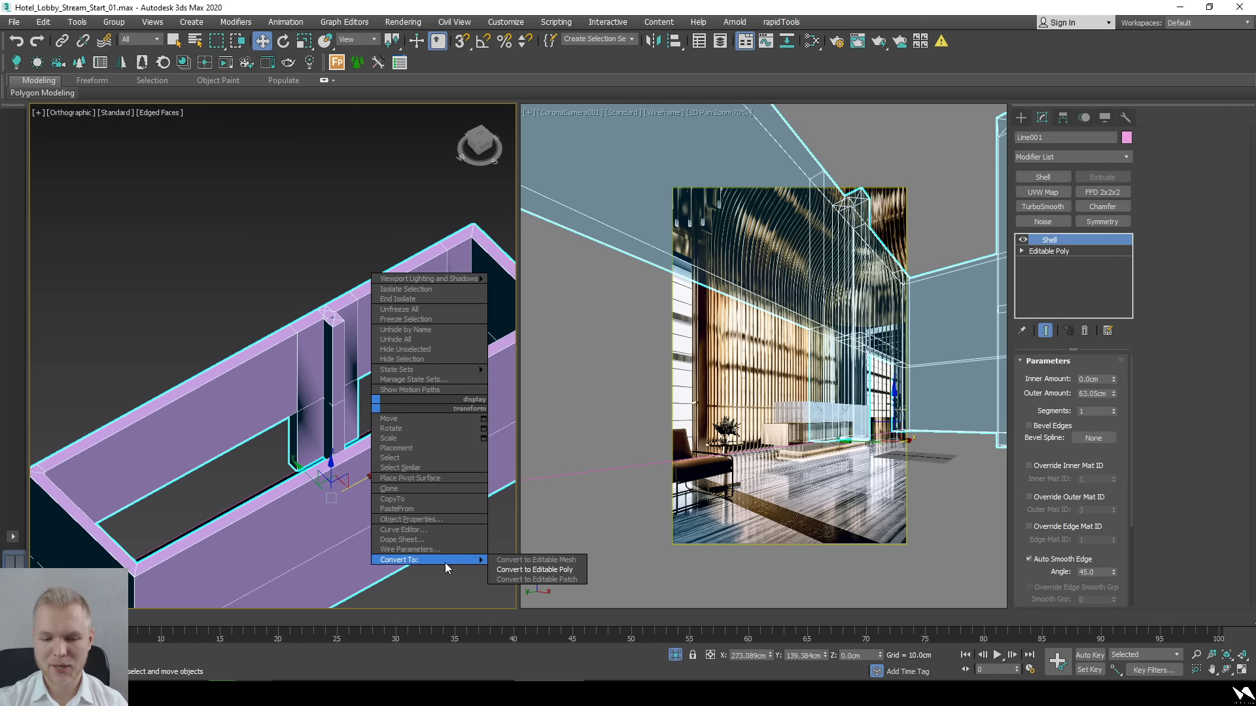
left_click(563, 569)
left_click(1100, 376)
key("ctrl+a")
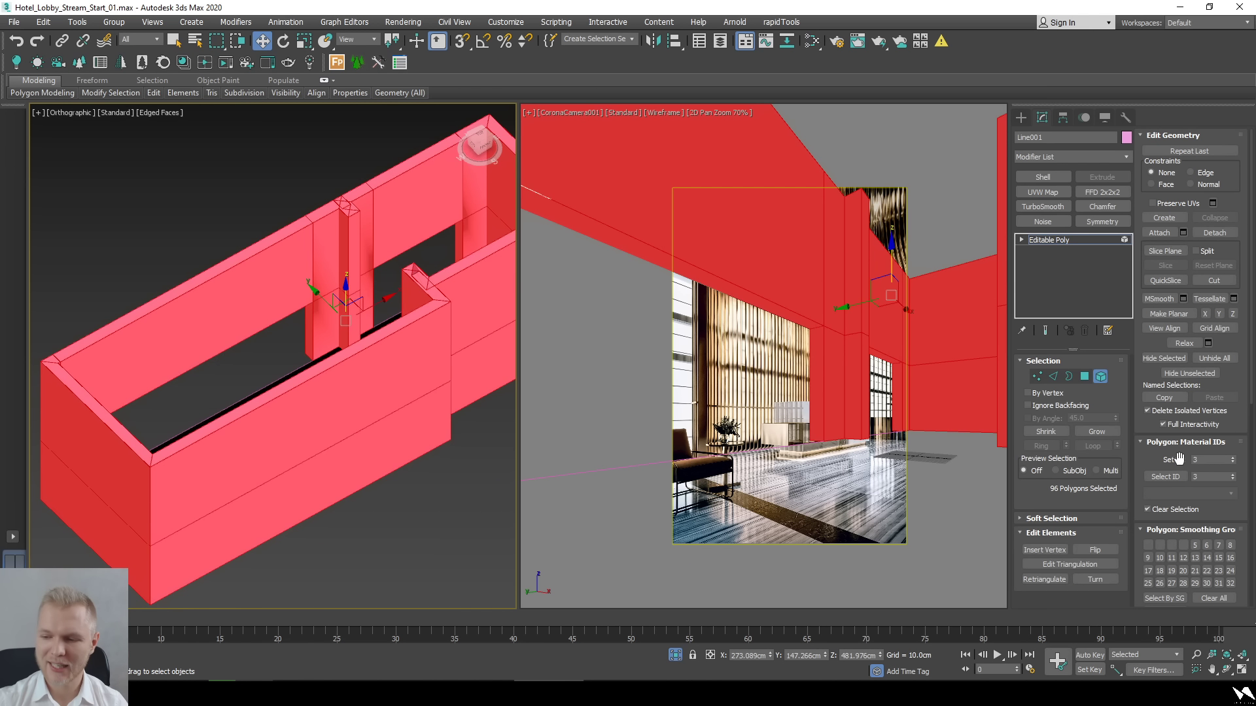
left_click(394, 551)
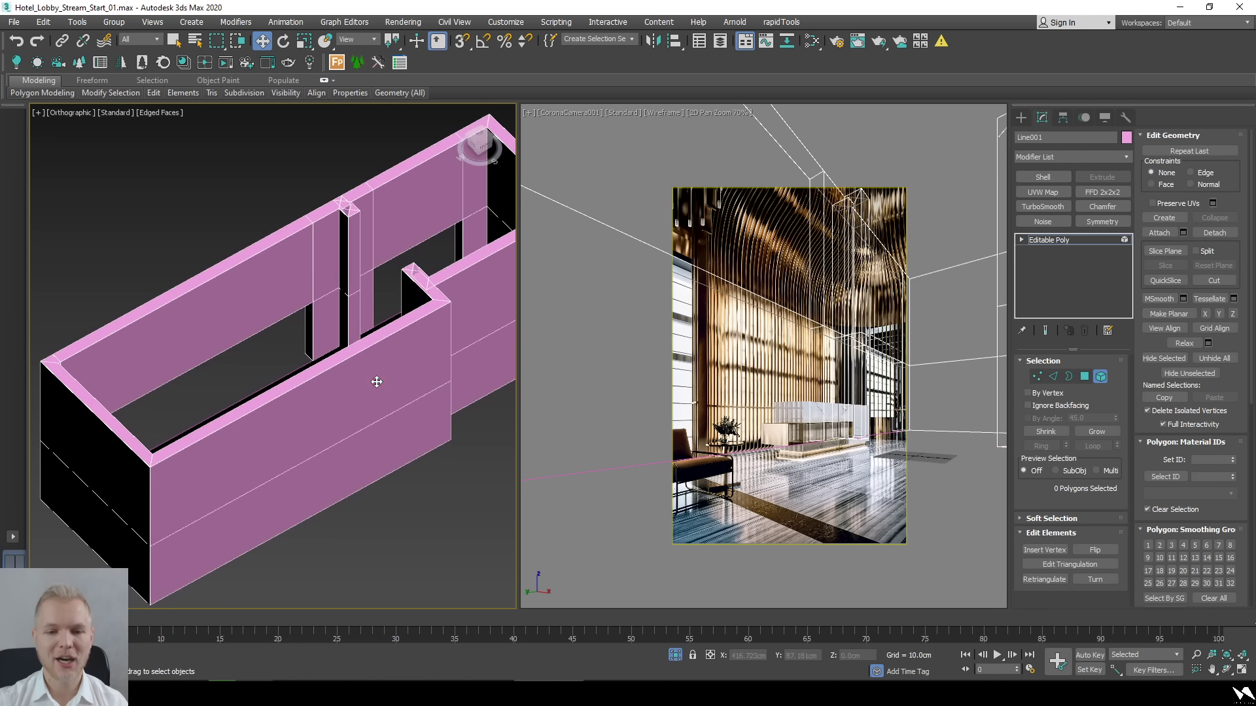
left_click(376, 381)
left_click(416, 531)
scroll(386, 456, "down", 2)
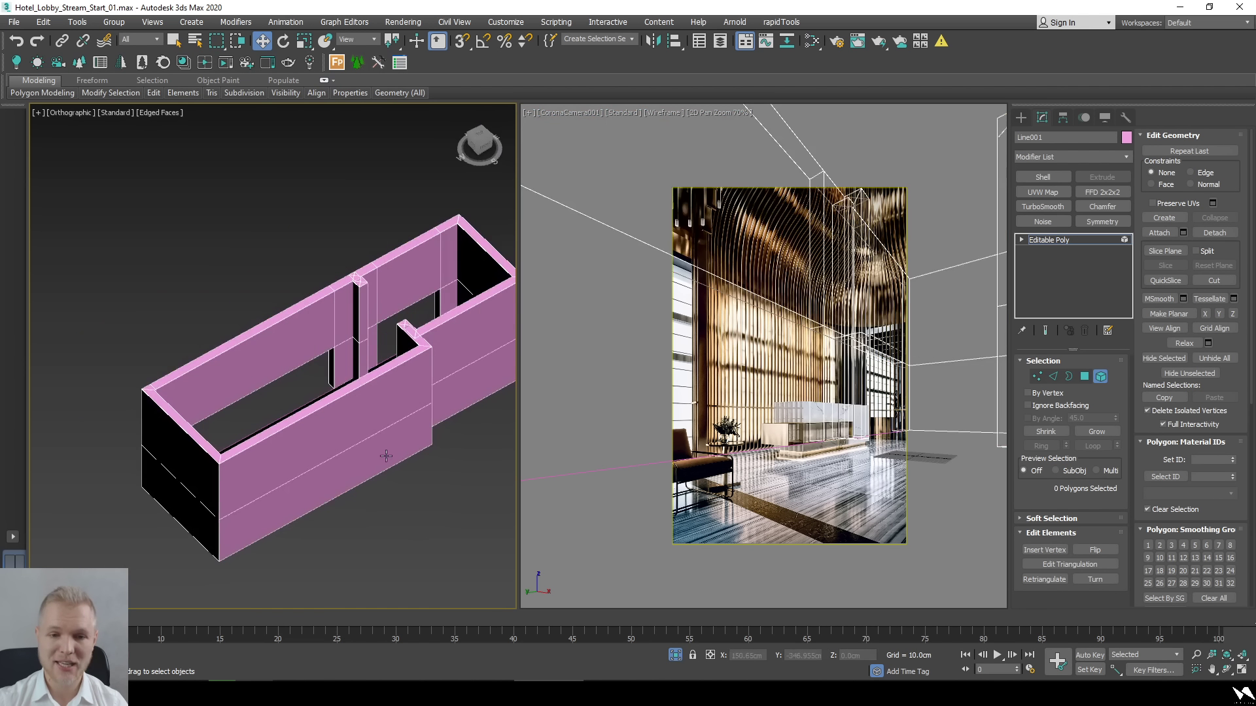
left_click(1101, 376)
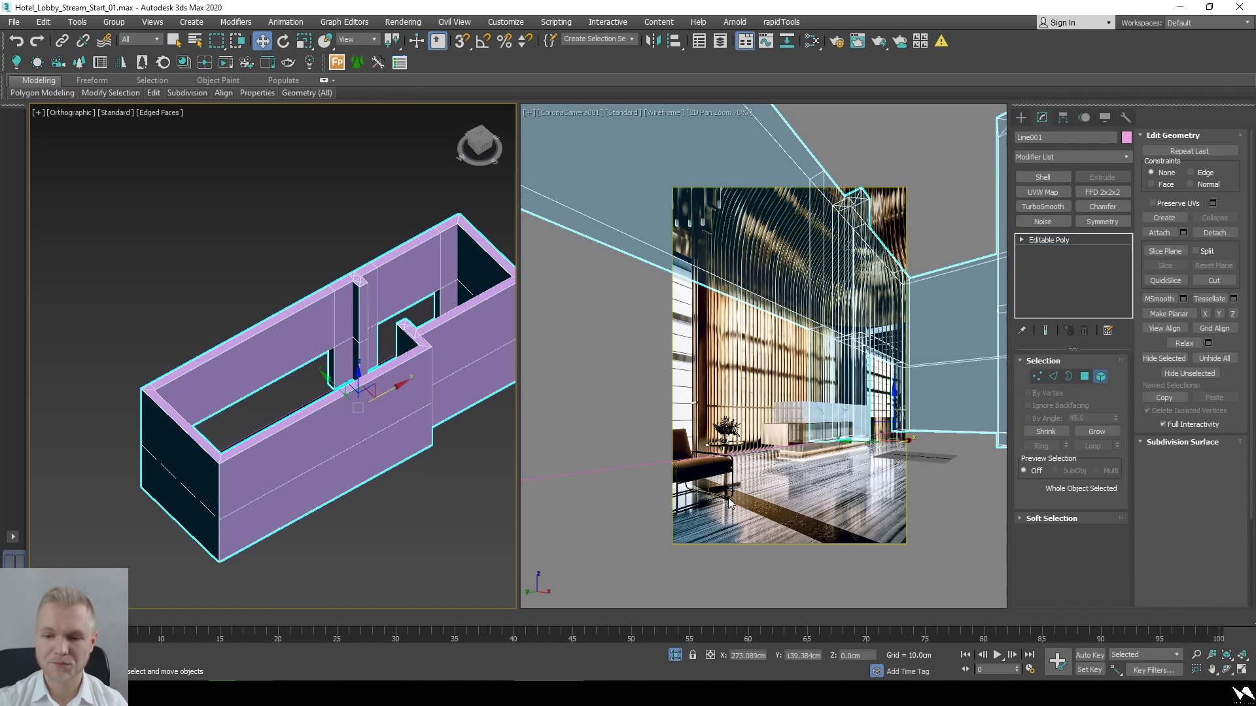
Select the detached floor object's border edges and isolate the floor from the walls.
left_click(435, 508)
middle_click_drag(390, 512, 365, 417, "alt")
left_click(337, 490)
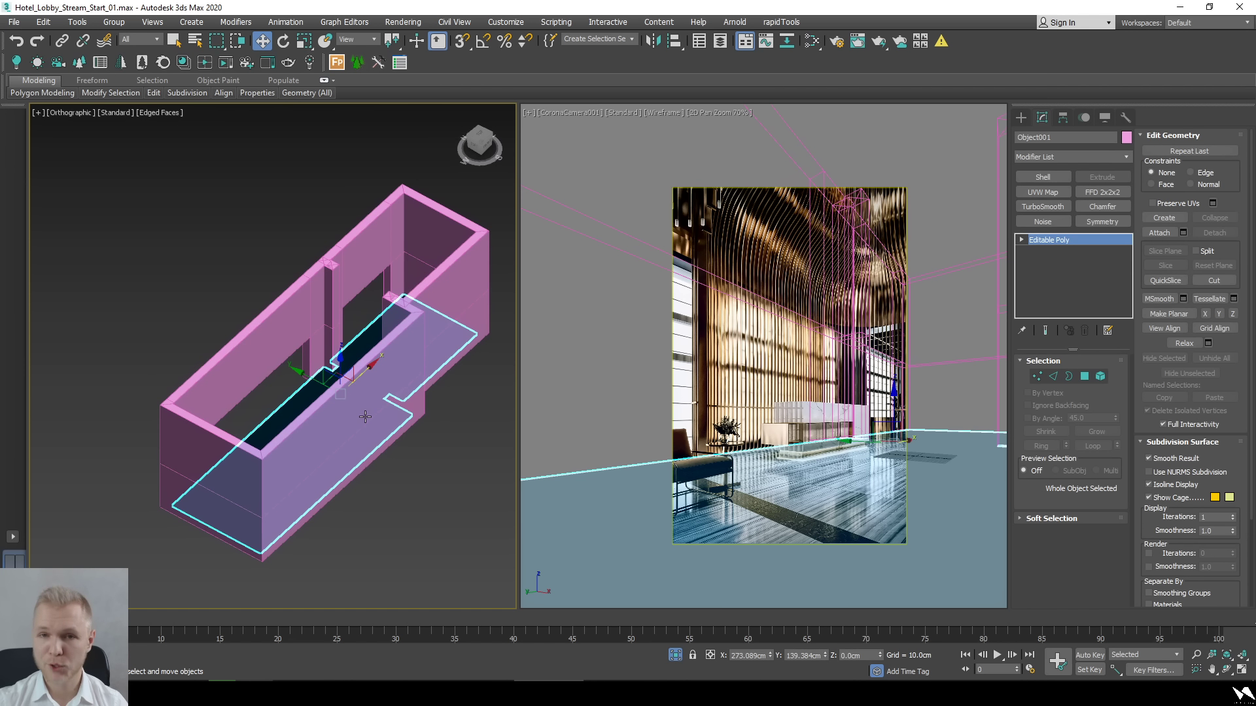
key("3")
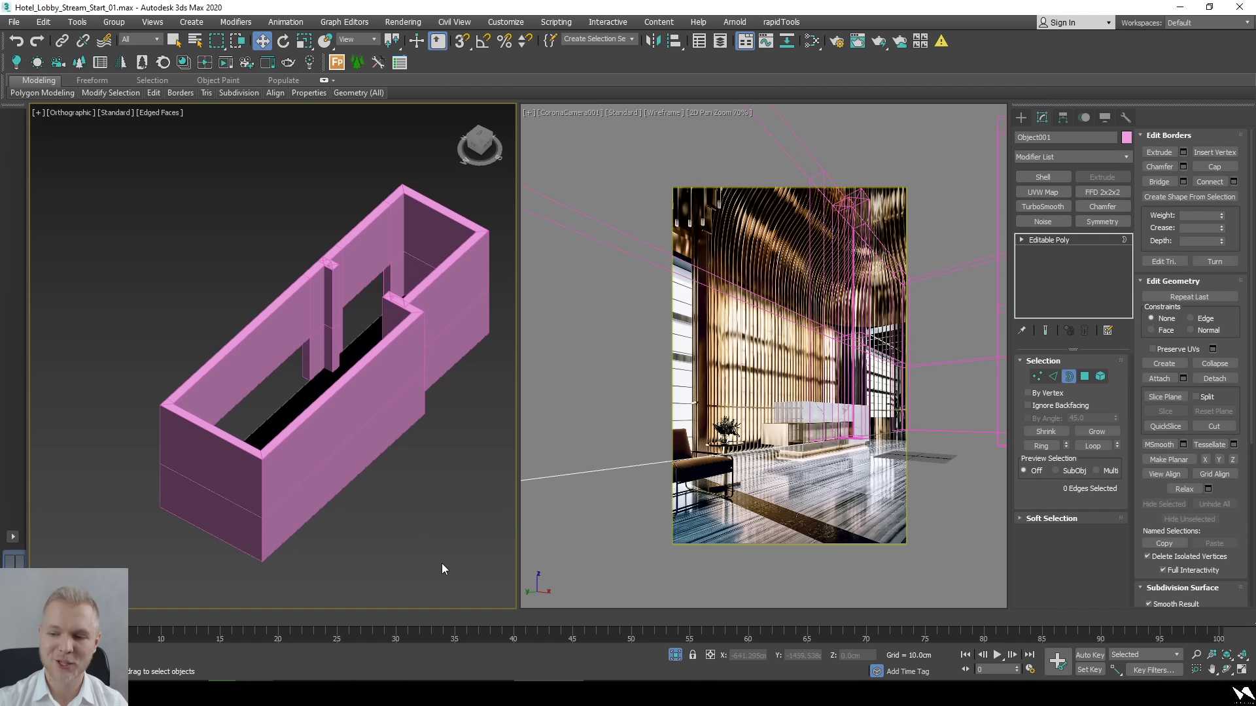
left_click_drag(442, 563, 332, 413)
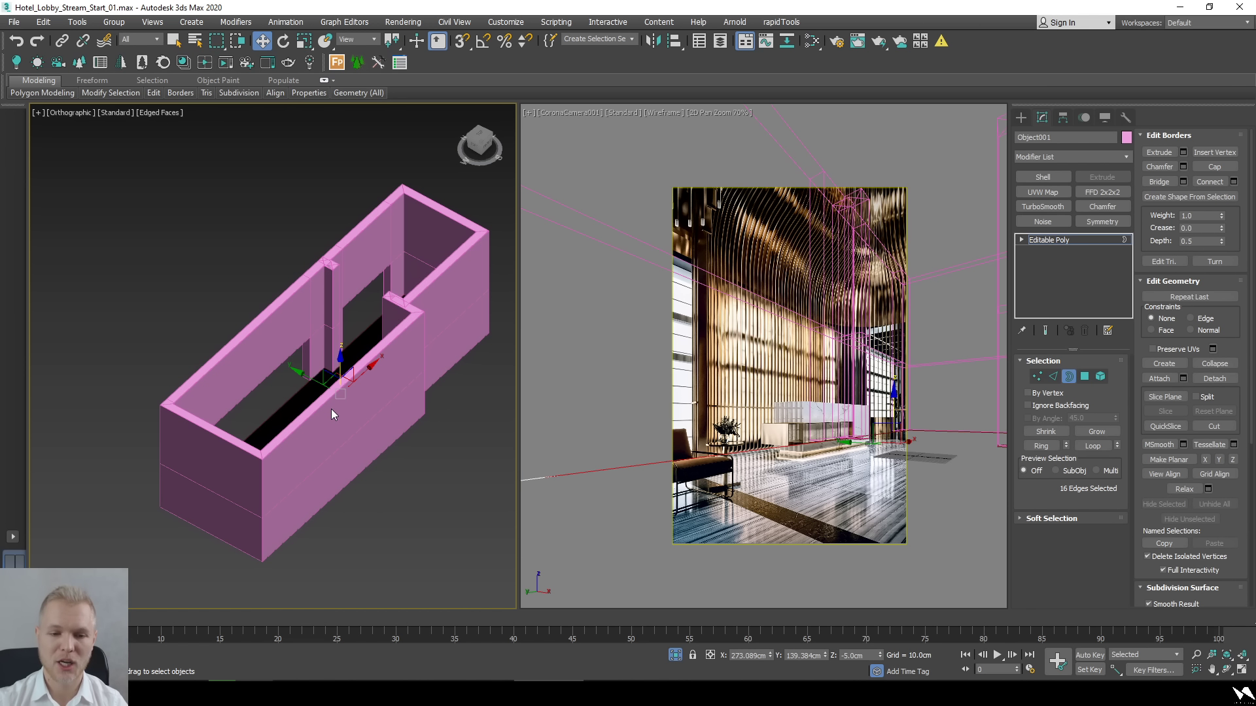
key("ctrl+z")
middle_click_drag(356, 489, 390, 445, "alt")
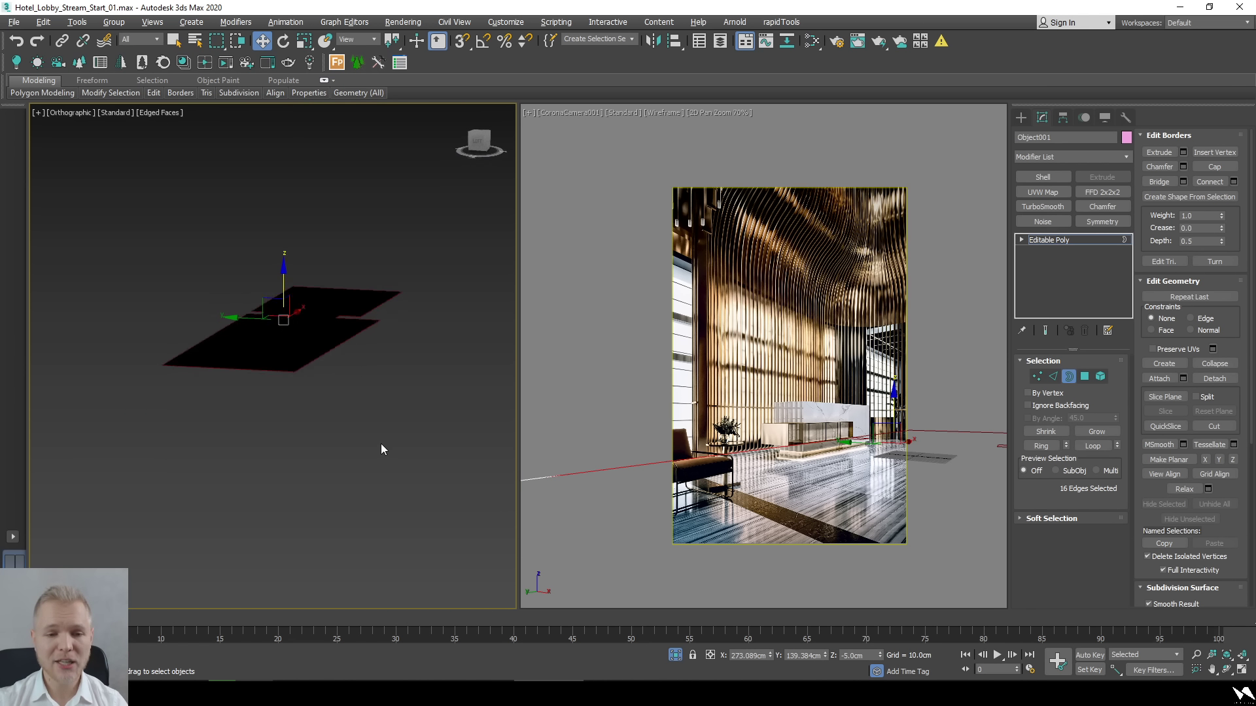
middle_click_drag(339, 389, 332, 416, "alt")
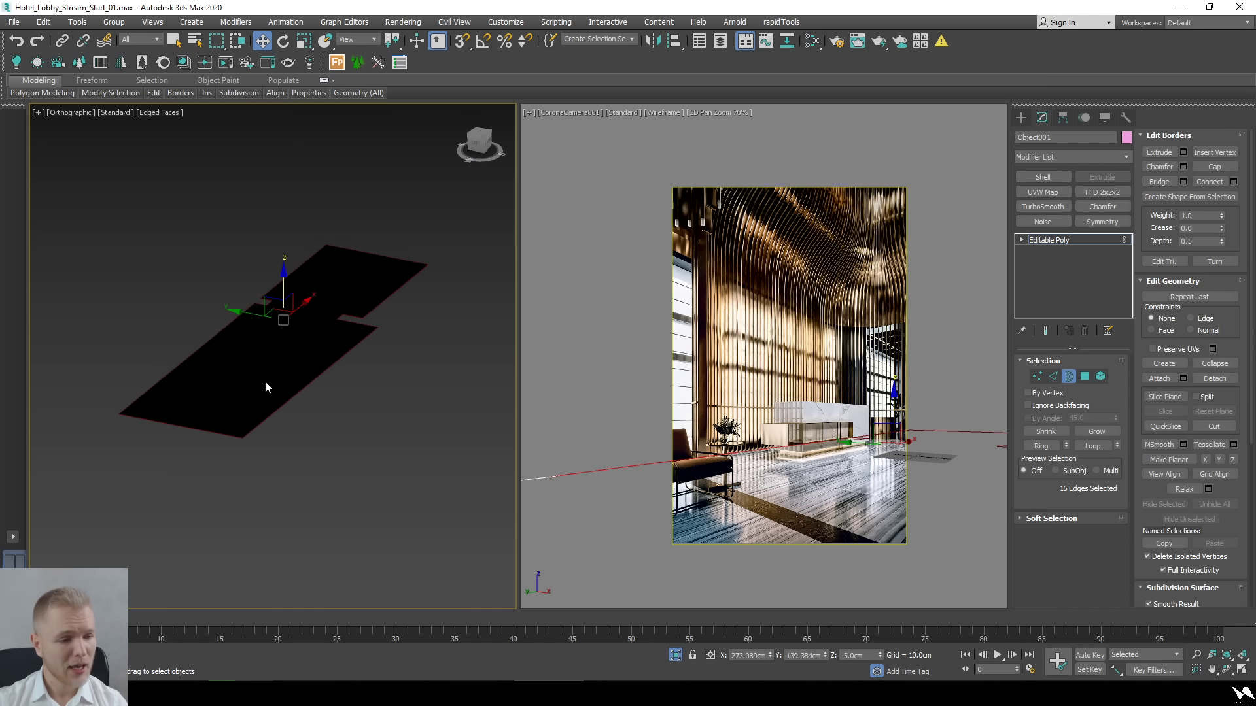
scroll(266, 383, "up", 2)
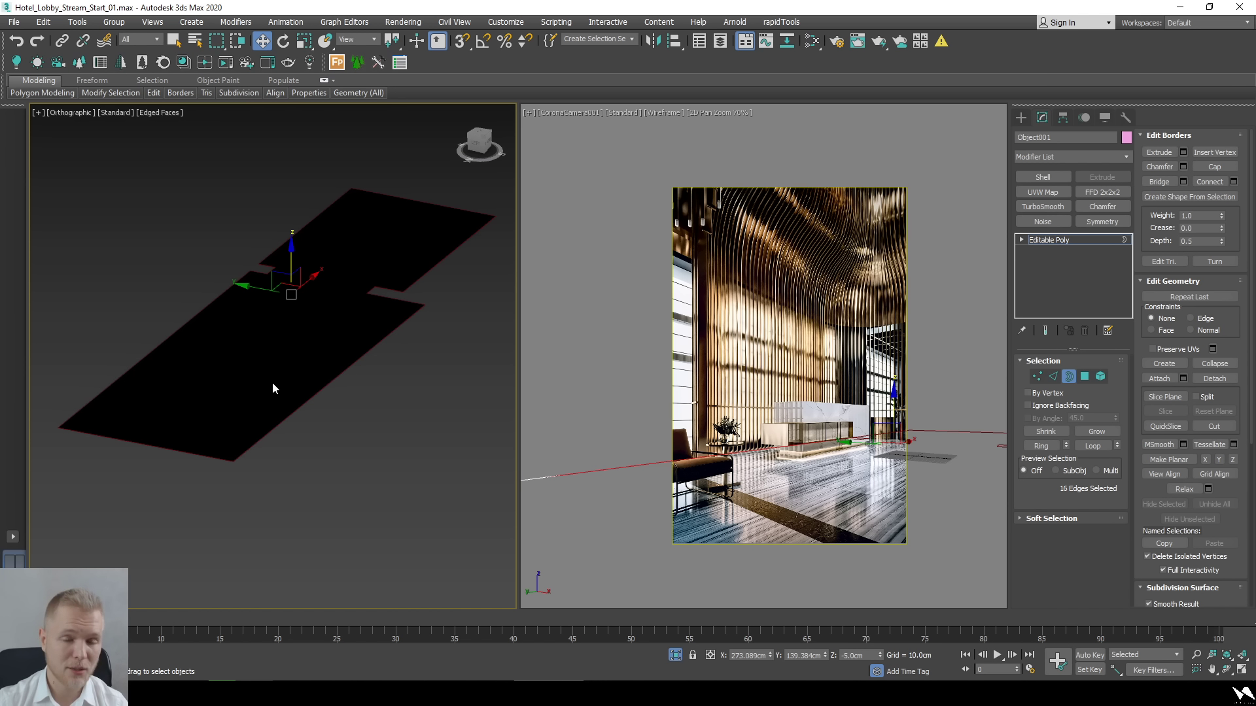
middle_click_drag(272, 389, 288, 411, "alt")
scroll(288, 406, "up", 2)
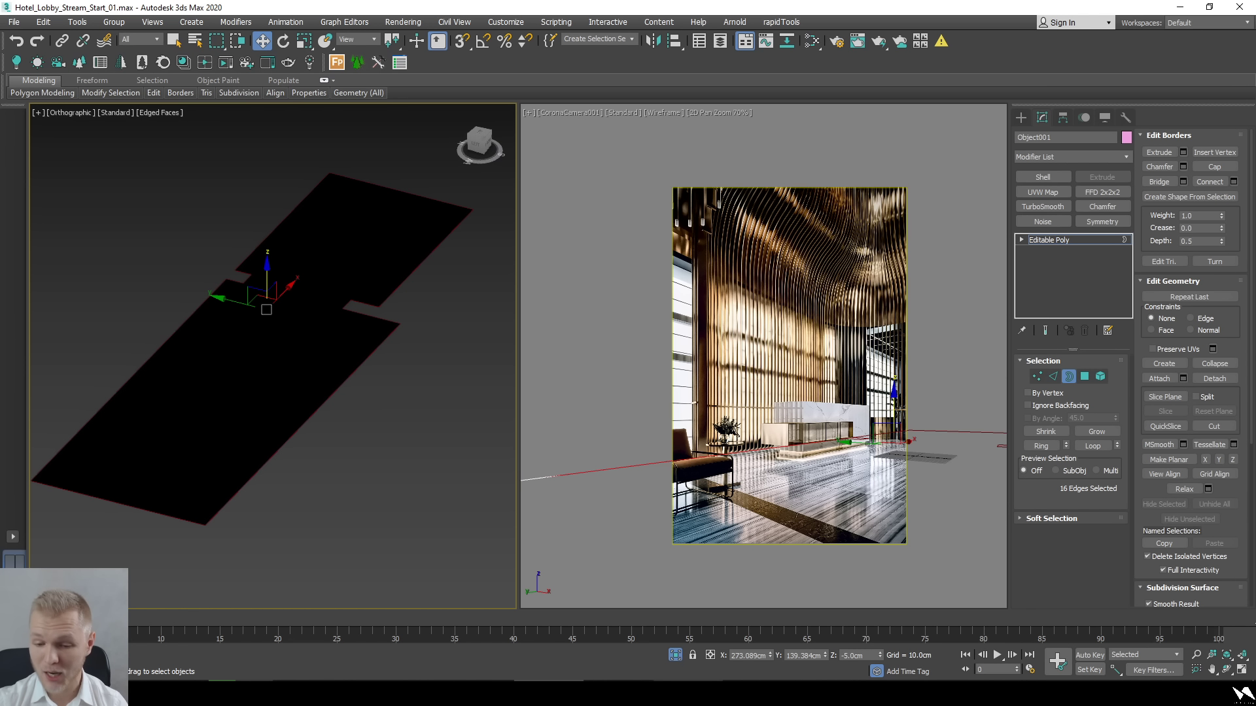
Switch to the browser, look over the VizAcademy home page and return to 3ds Max.
mouse_move(752, 693)
left_click(843, 641)
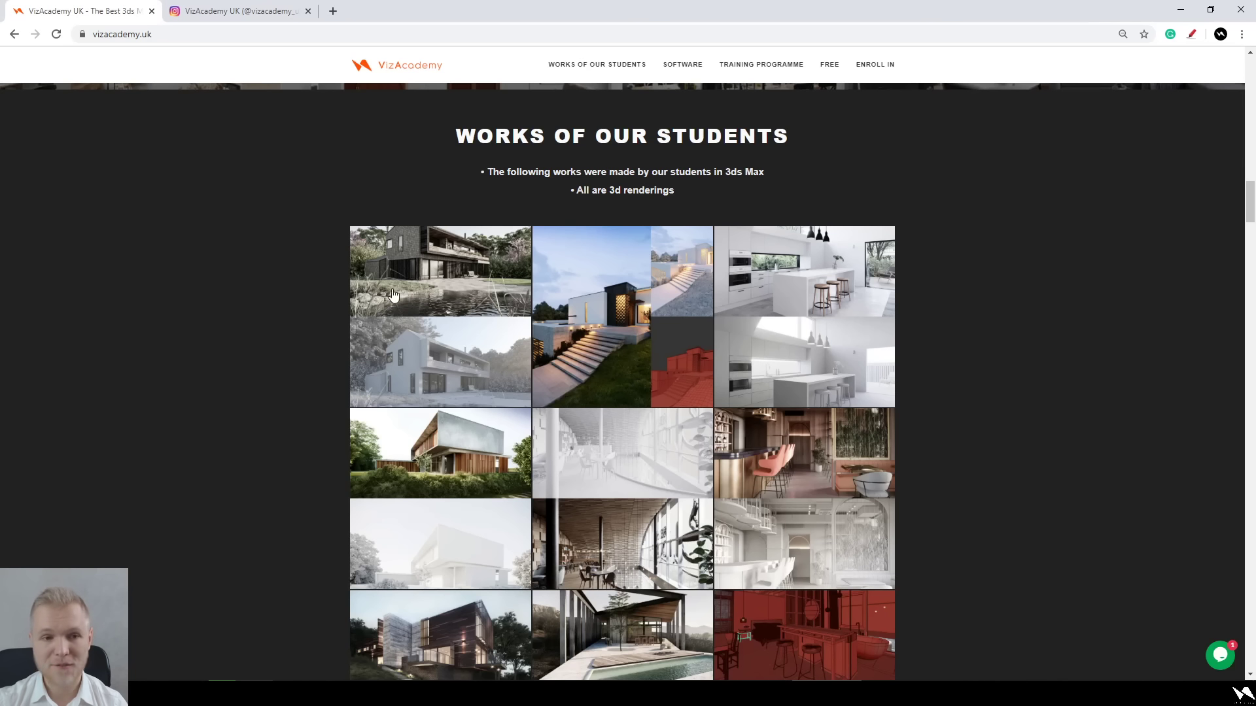
scroll(231, 277, "up", 15)
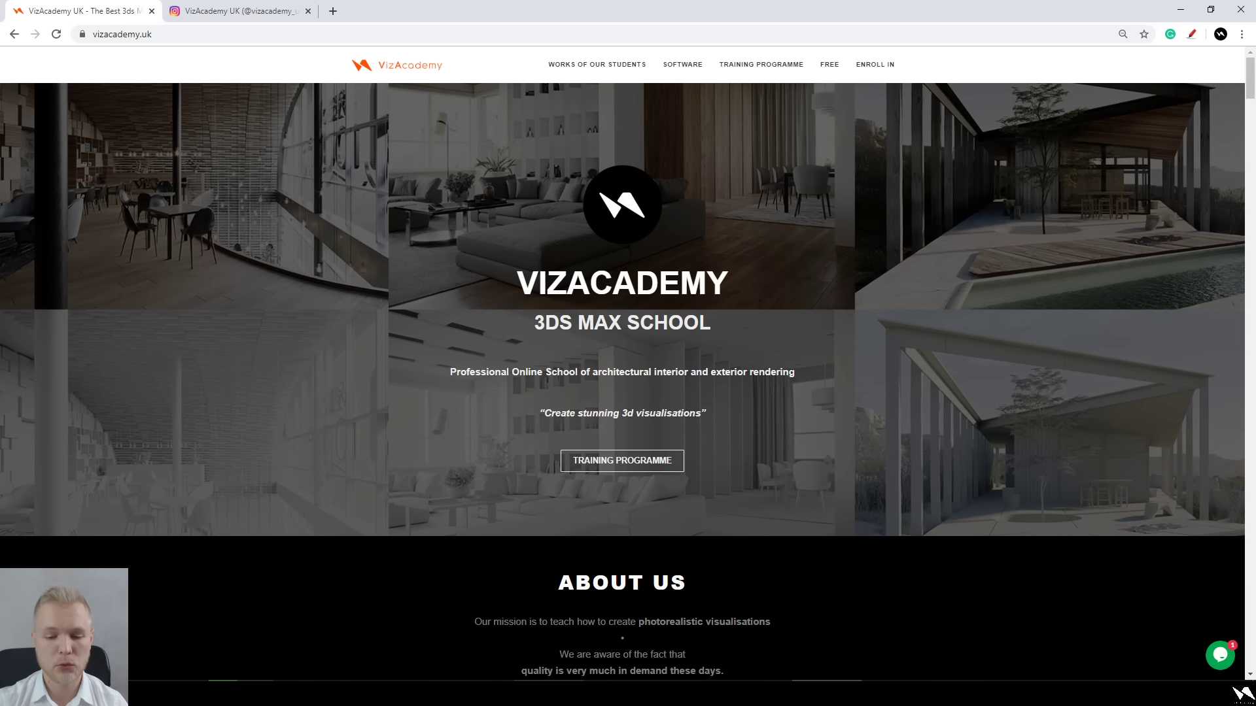
mouse_move(582, 694)
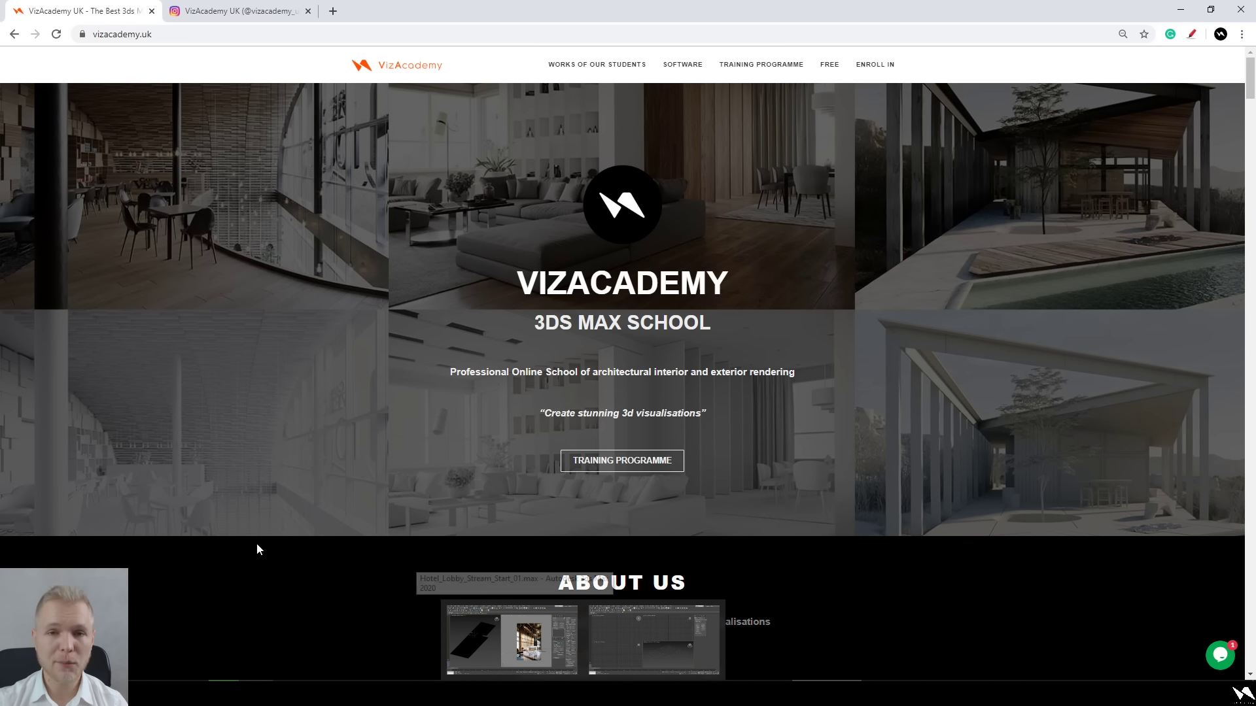
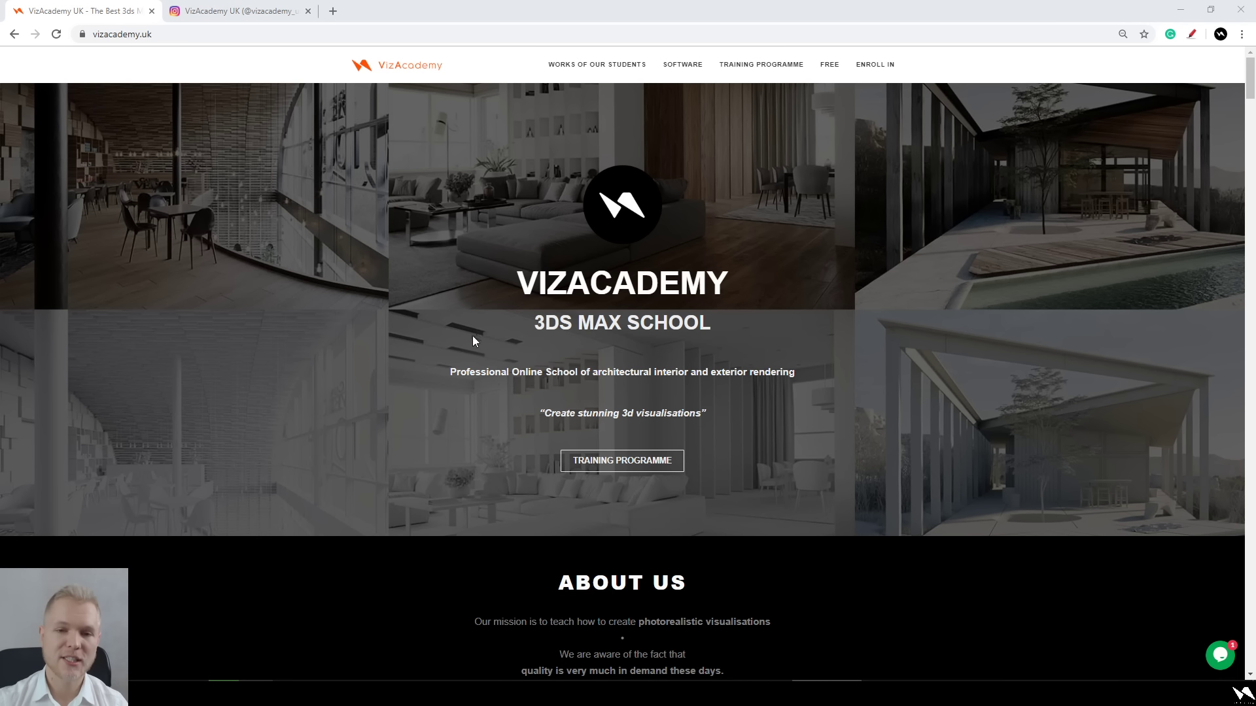
key("alt+Tab")
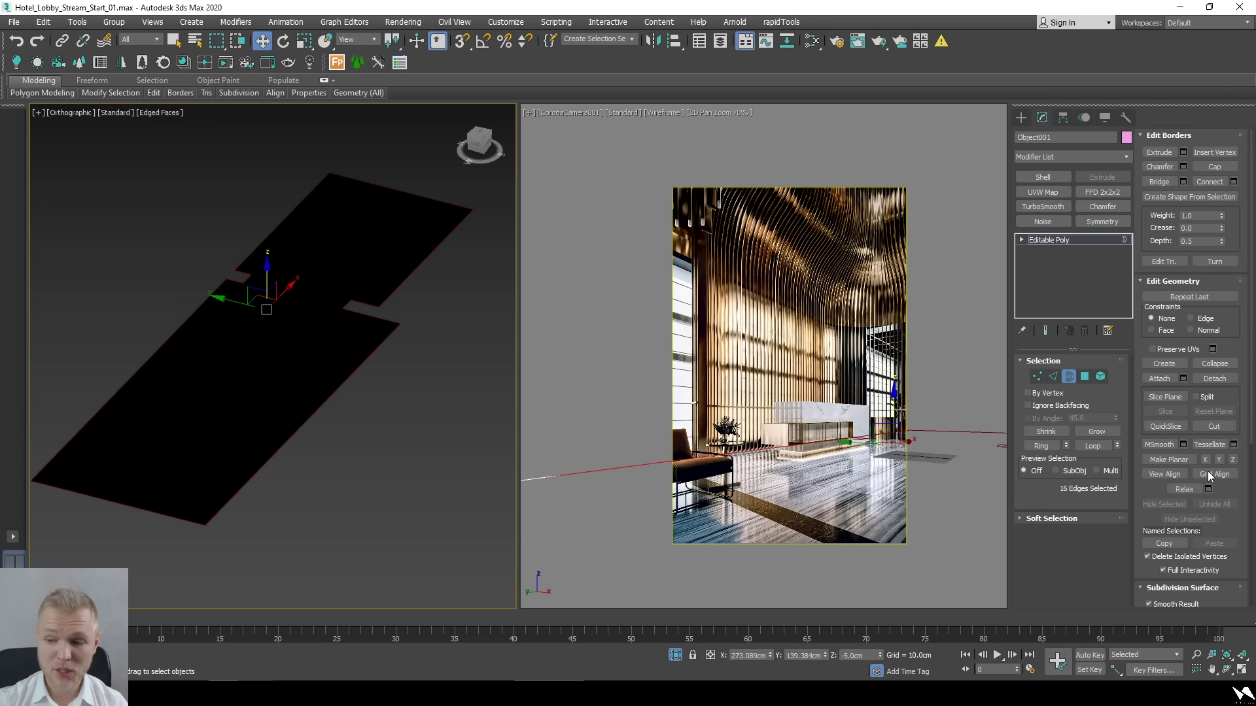
Create a linear shape named Floor from the selected border edges.
left_click(1189, 197)
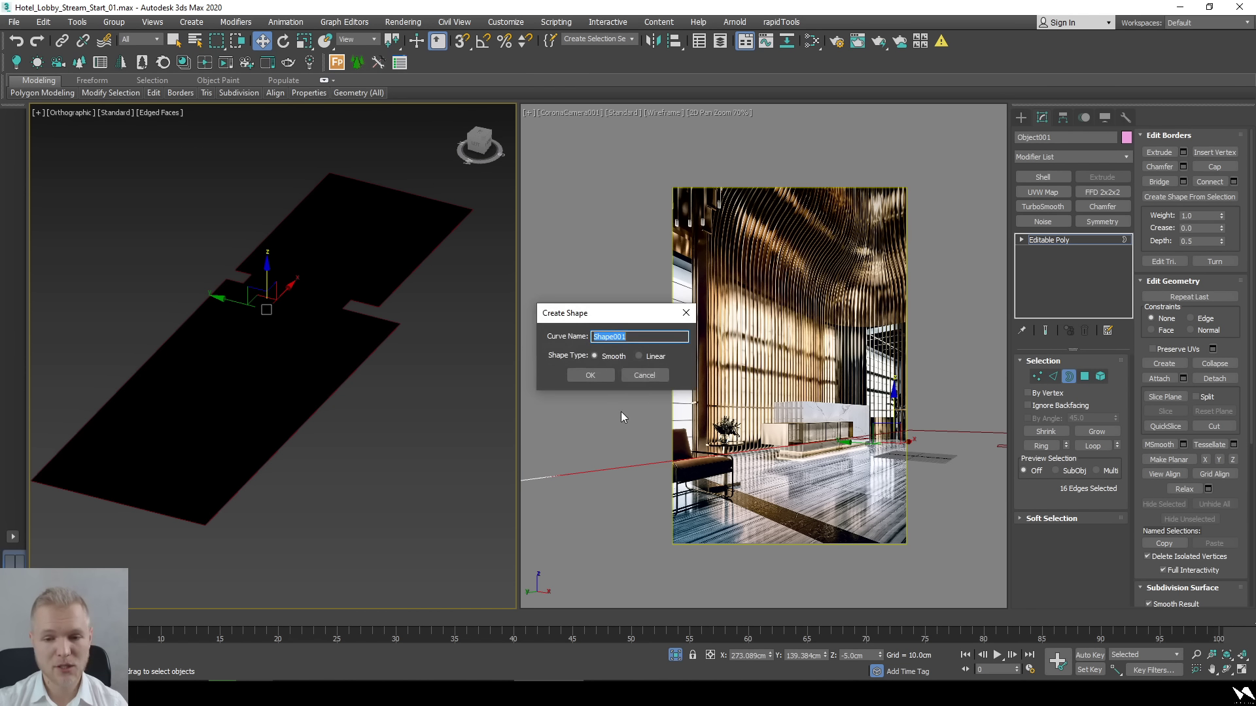
left_click(662, 356)
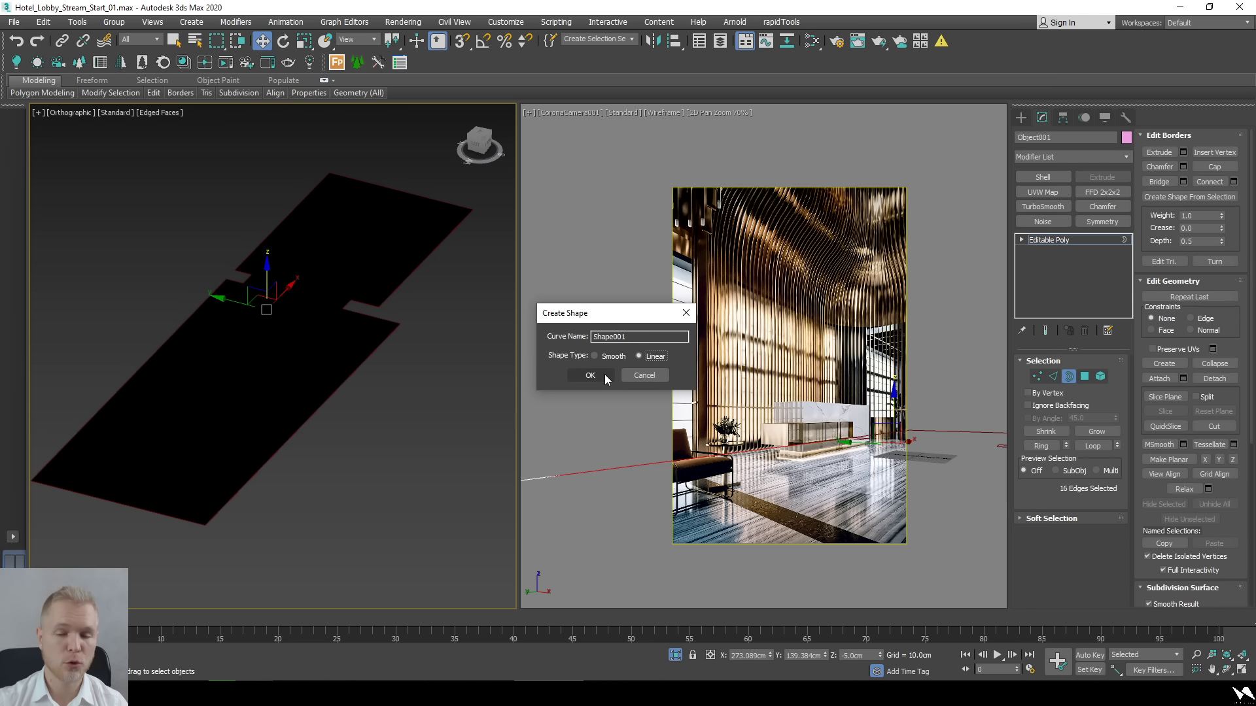
key("shift+Tab")
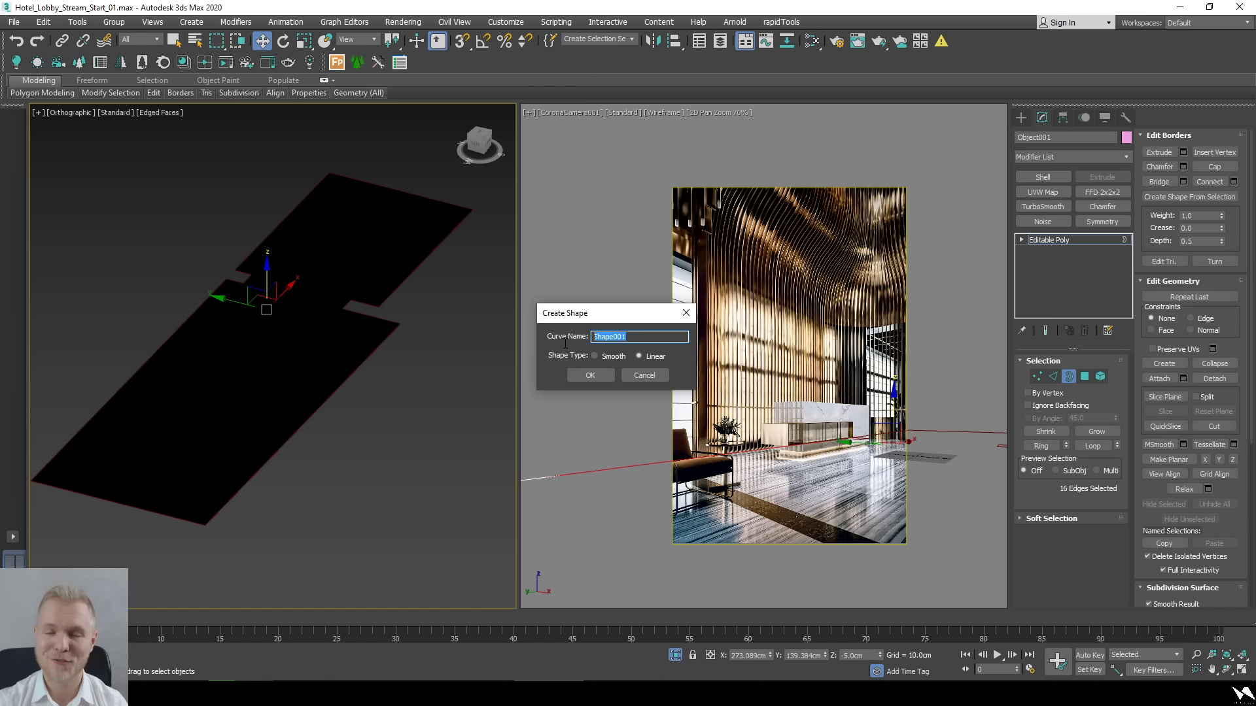
type("Floor")
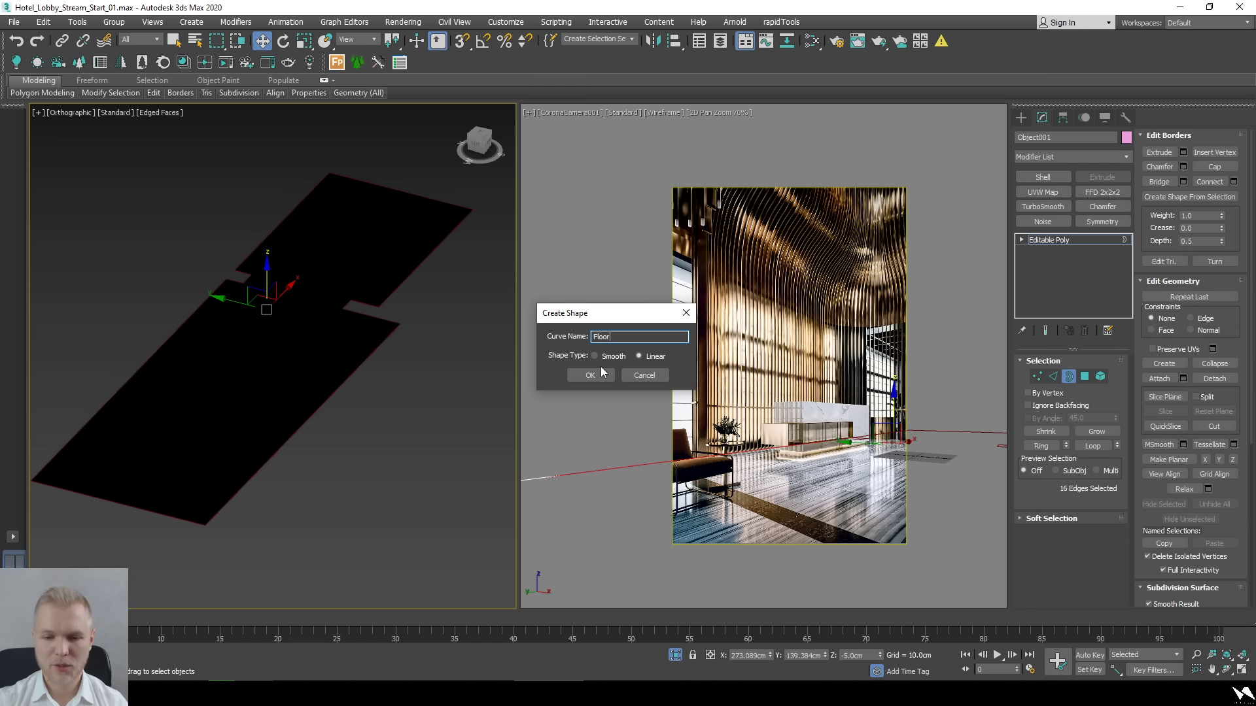
left_click(600, 373)
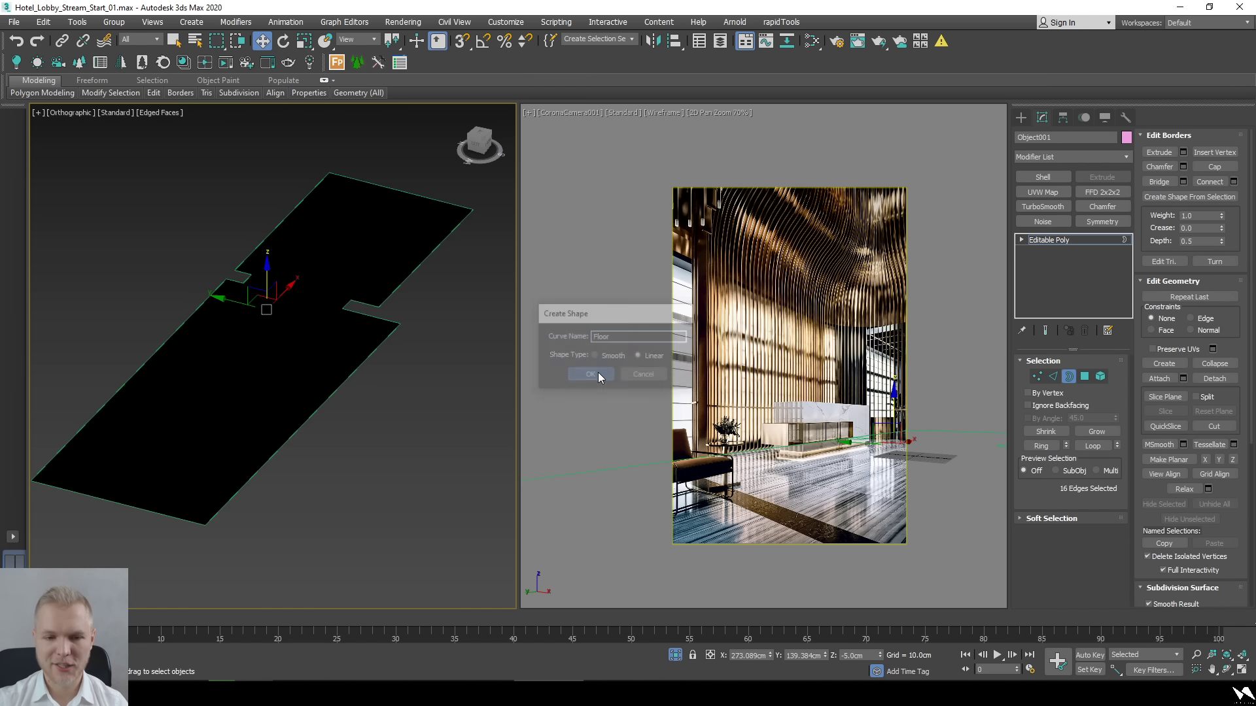
Select the Floor spline and center its pivot to the object.
left_click(429, 453)
left_click(383, 380)
middle_click_drag(384, 381, 378, 359, "alt")
scroll(281, 342, "up", 4)
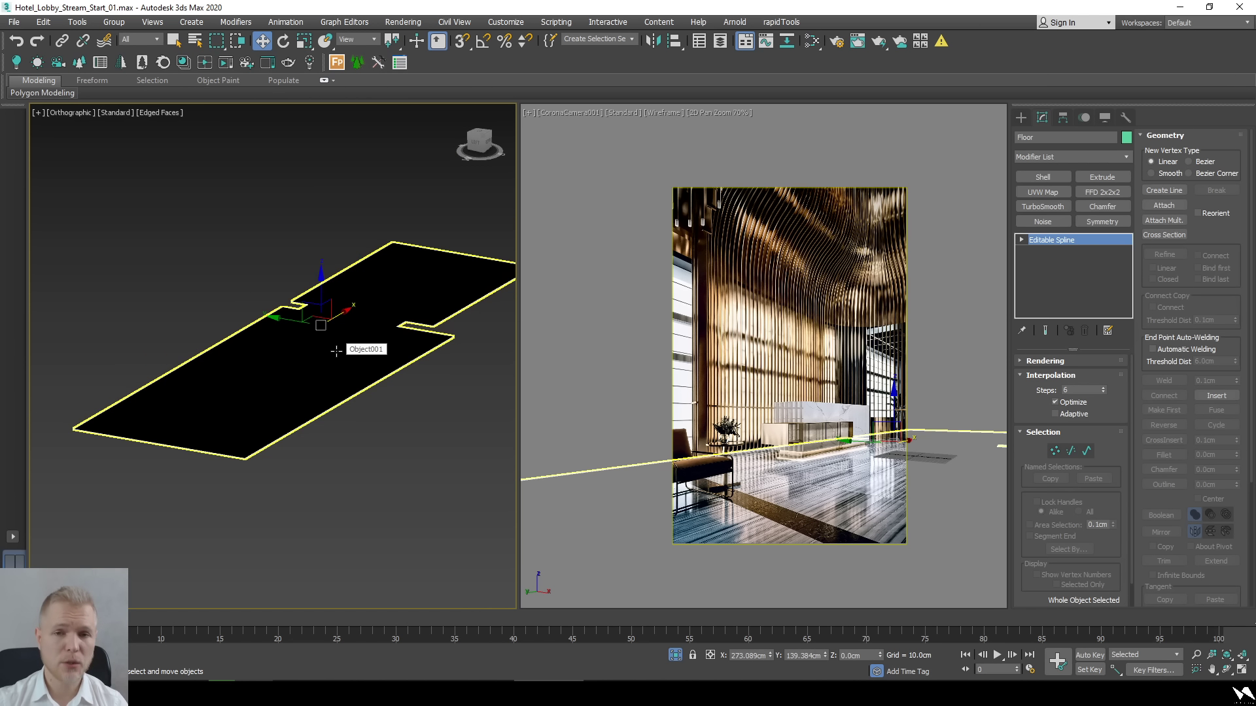
scroll(336, 353, "down", 2)
double_click(850, 655)
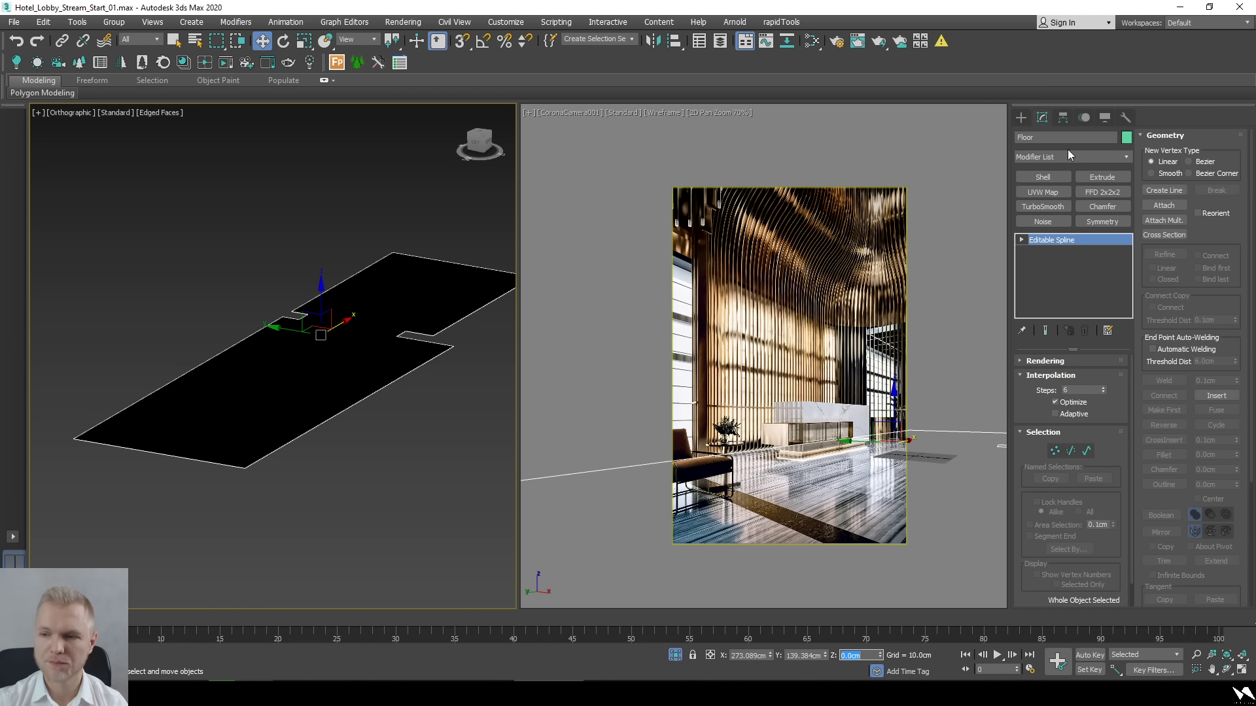
left_click(1063, 118)
left_click(1071, 208)
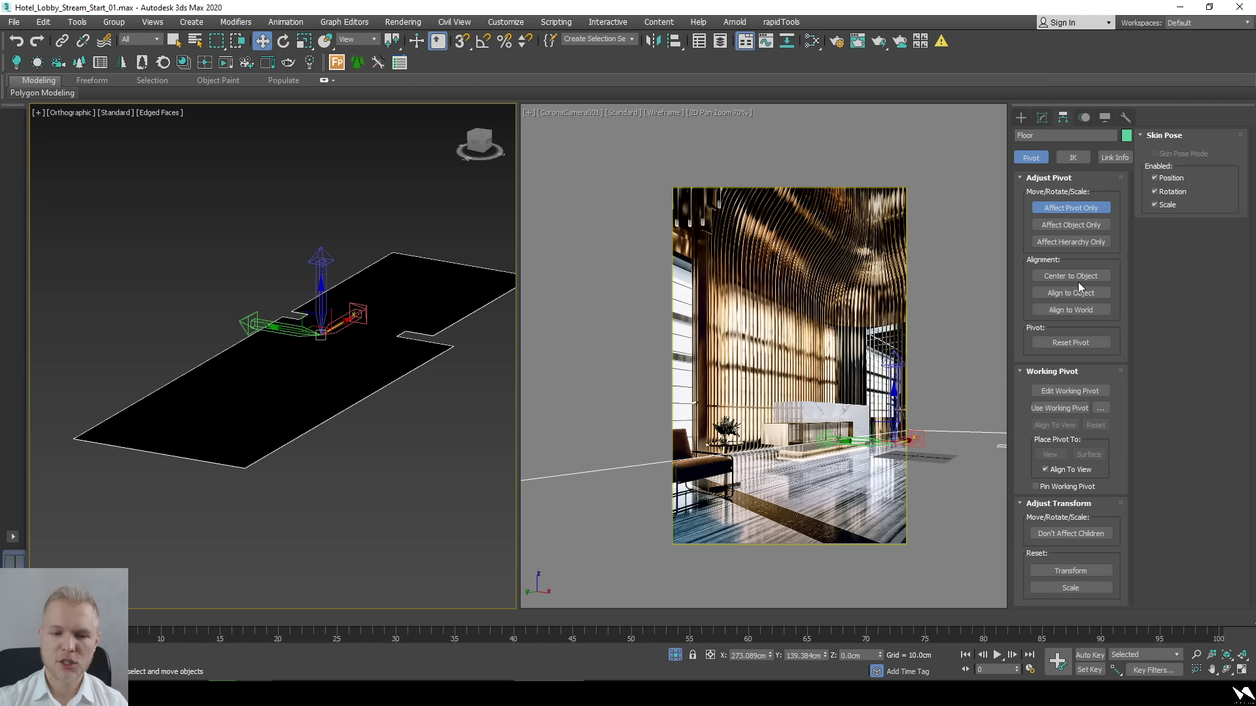
left_click(1076, 276)
left_click(1070, 208)
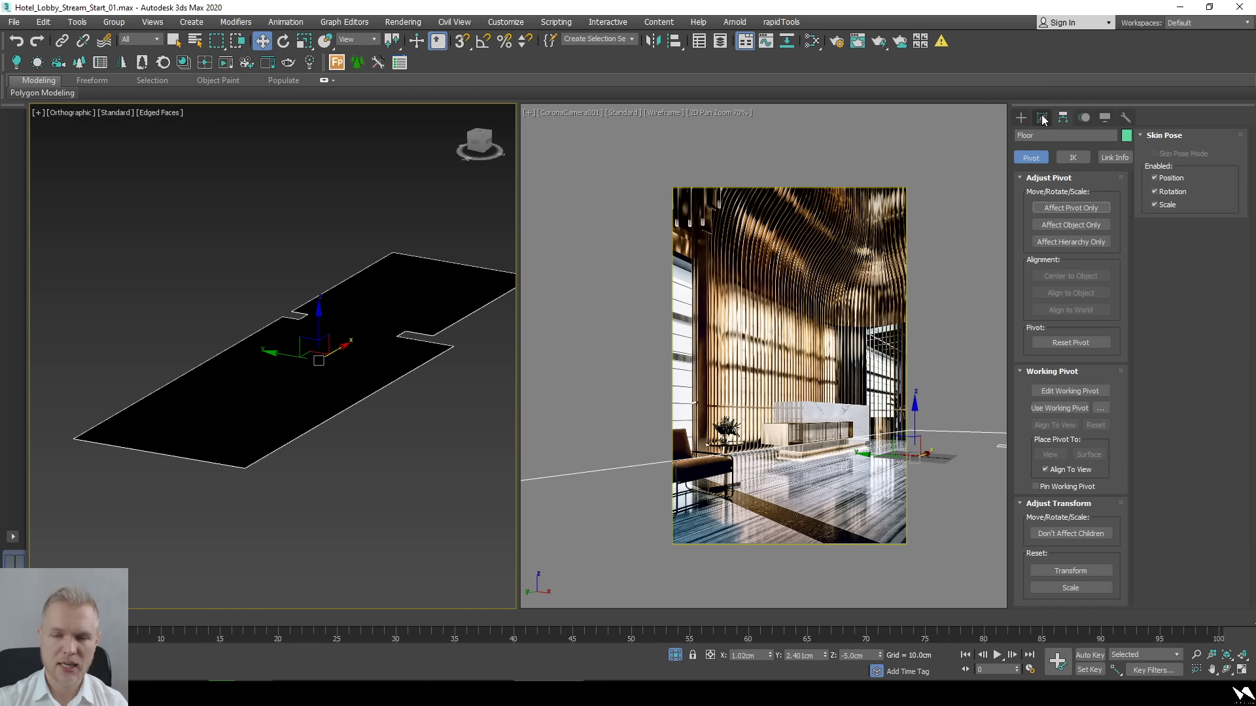
left_click(1042, 117)
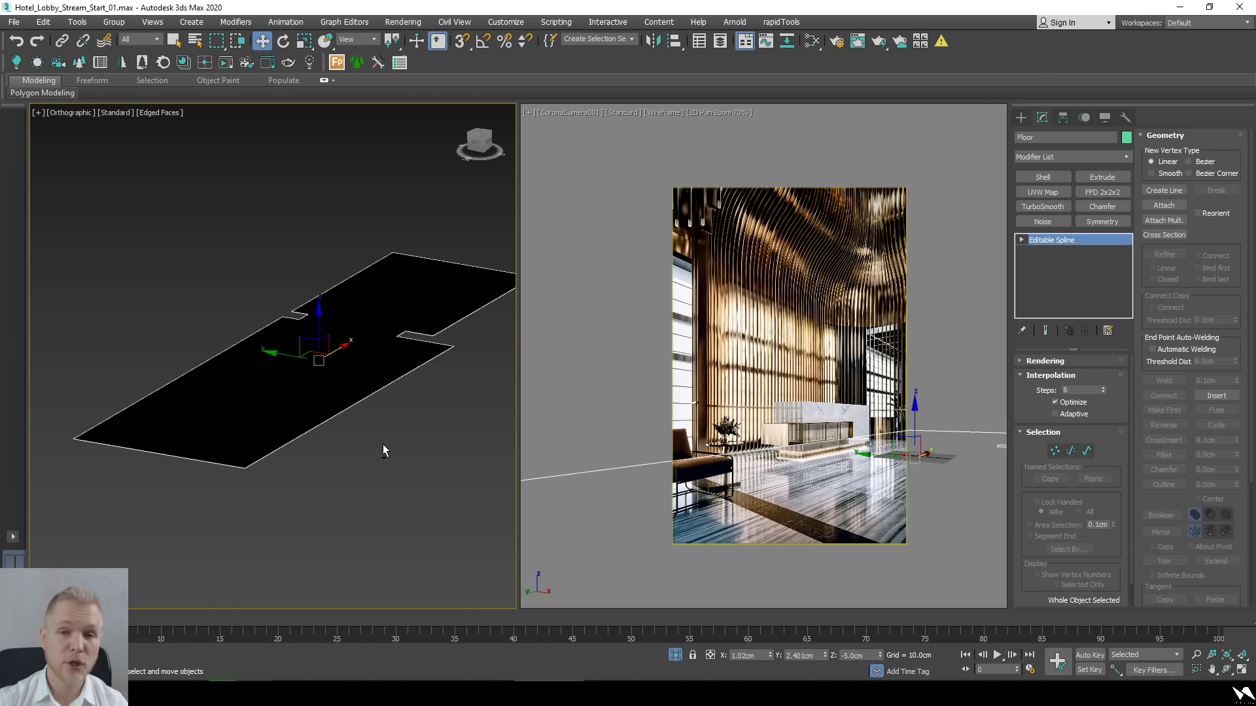
Set the Floor spline's Z position to 0 cm.
middle_click_drag(385, 450, 406, 458, "alt")
right_click(880, 657)
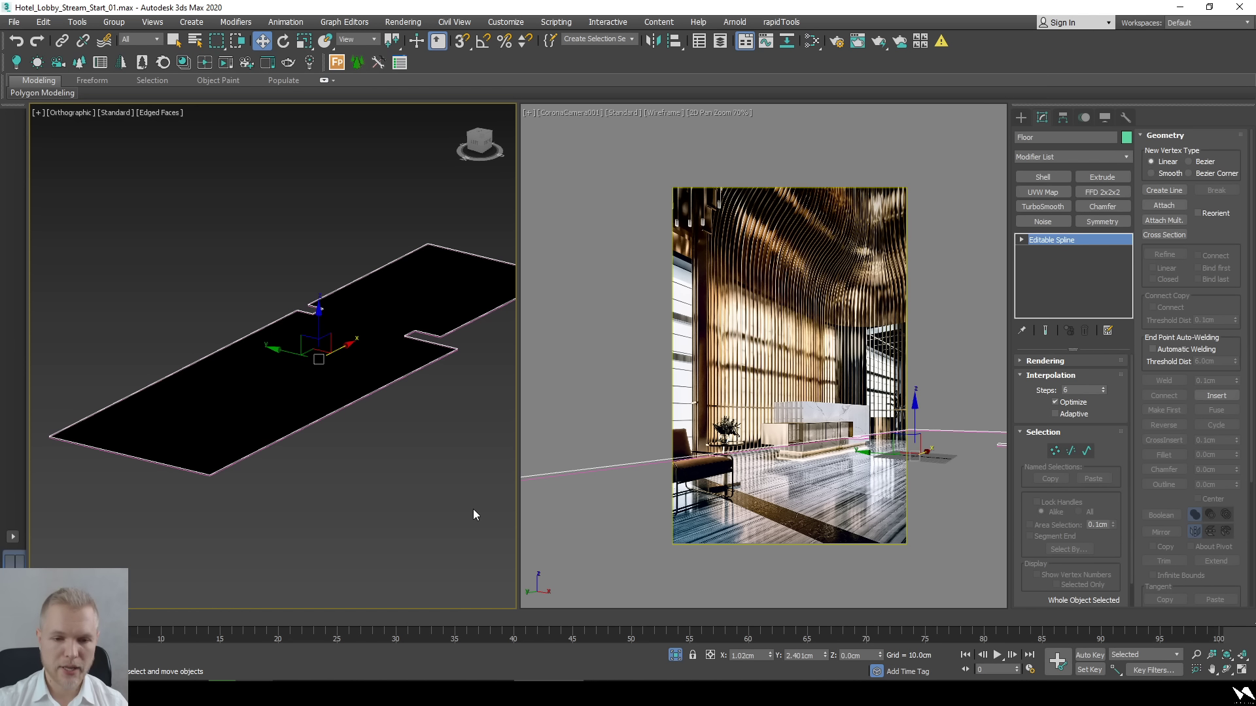
middle_click_drag(473, 515, 451, 497, "alt")
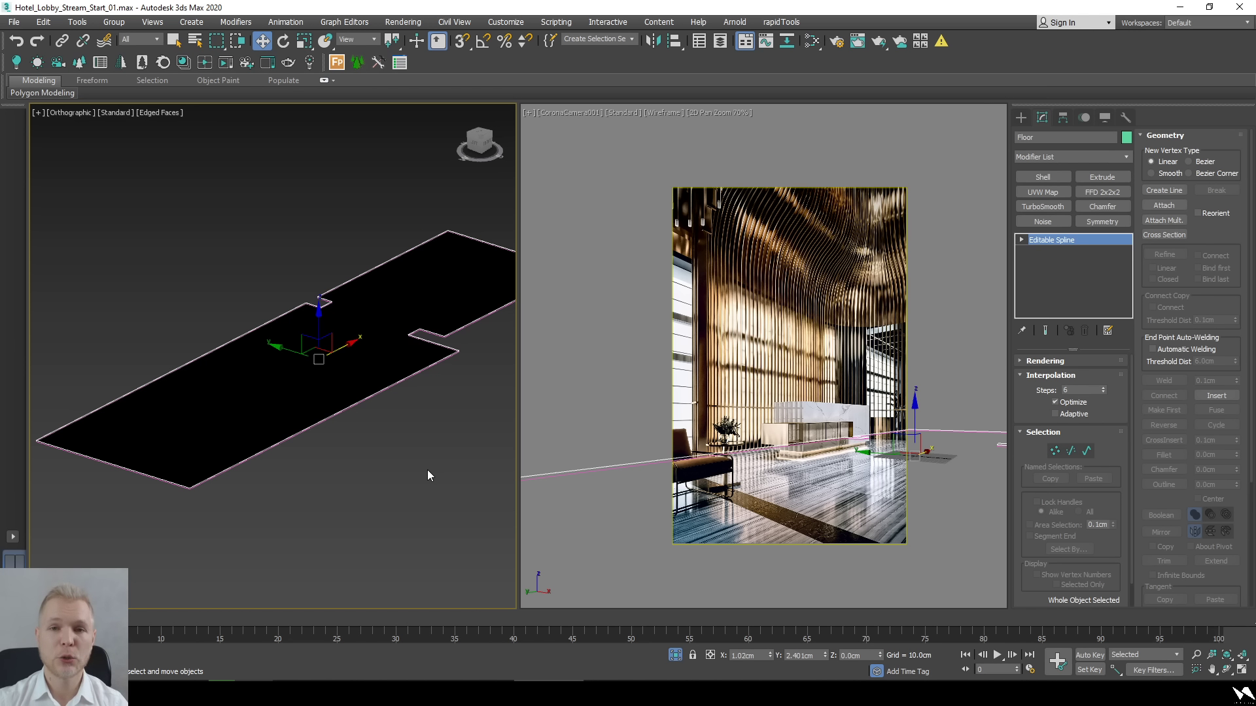
middle_click_drag(418, 462, 376, 440, "alt")
Apply the FloorGenerator modifier to the Floor spline.
left_click(1066, 157)
type("floor")
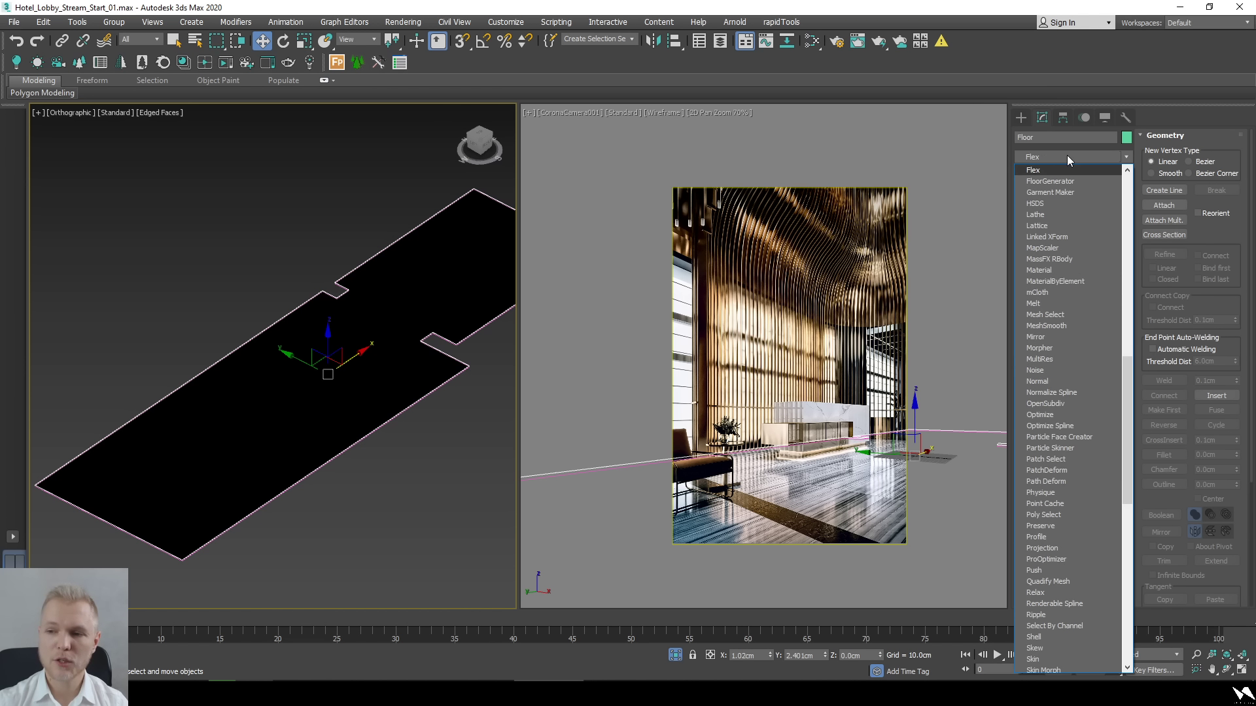
key("Return")
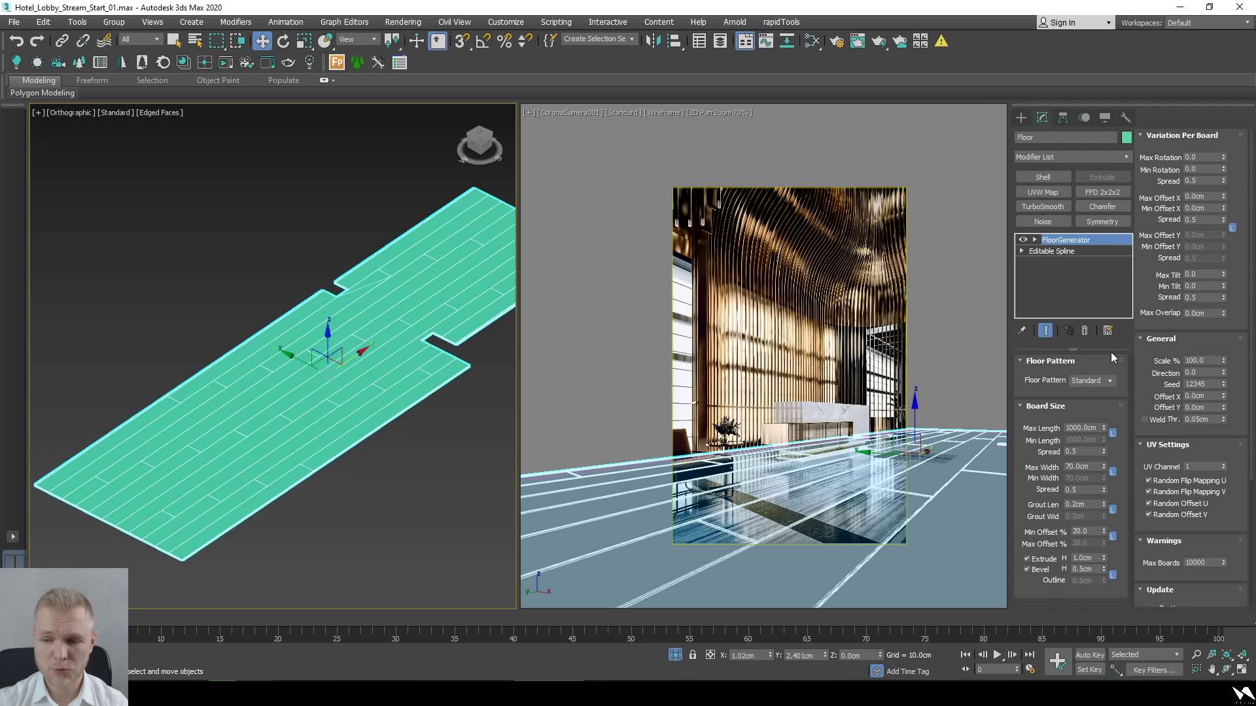
Set the floor boards' maximum length to 120 cm and maximum width to 60 cm.
double_click(1079, 428)
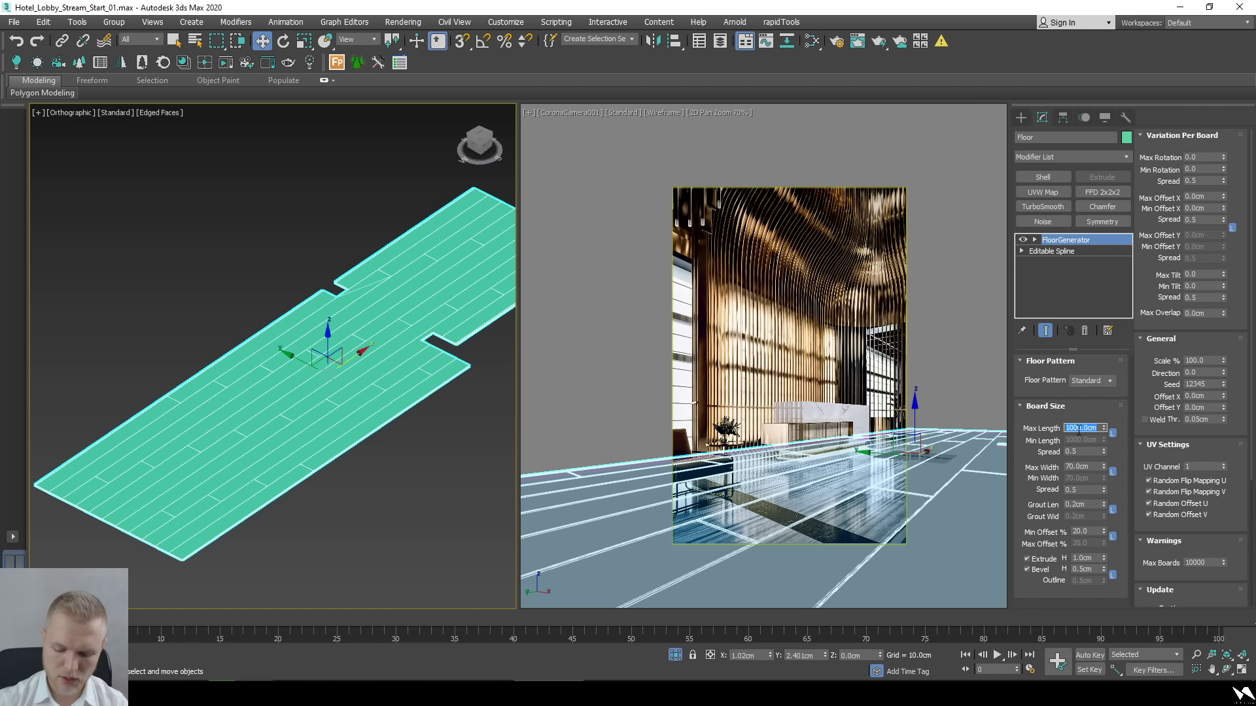
type("120")
key("Return")
key("Tab")
key("Tab")
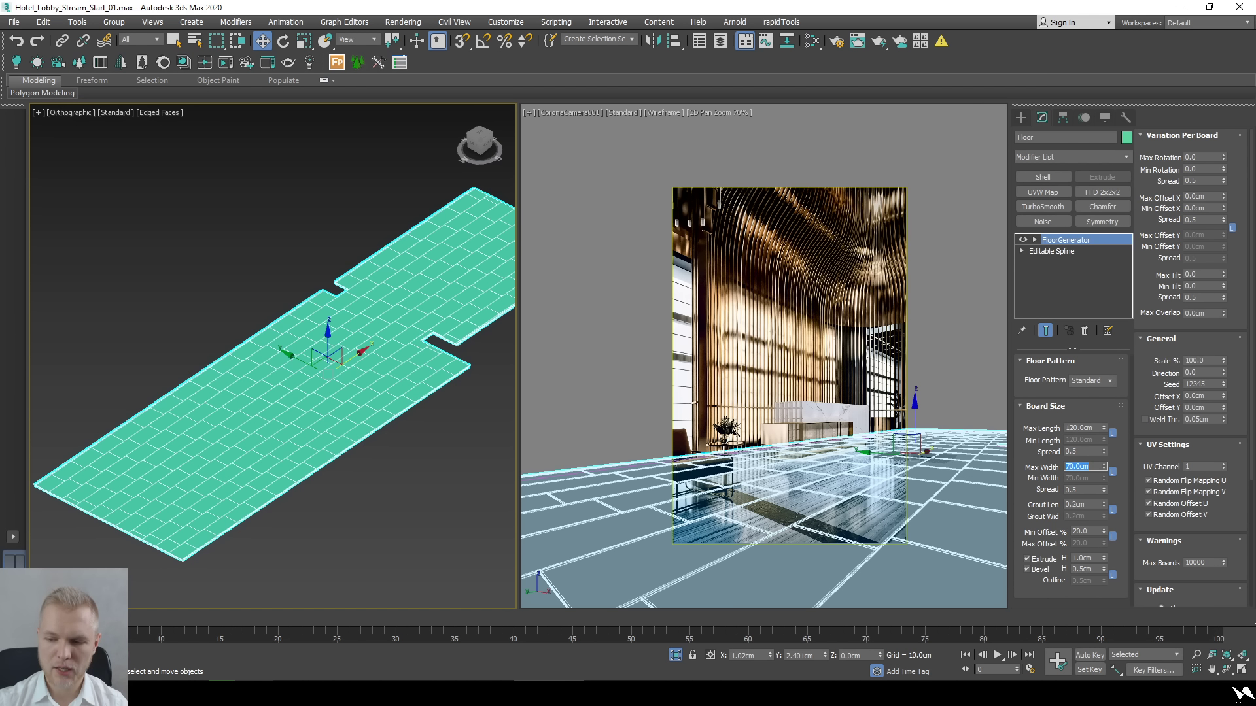
type("60")
key("Return")
Turn off Extrude and Bevel for the floor boards and set the minimum offset to 0%.
left_click(1049, 560)
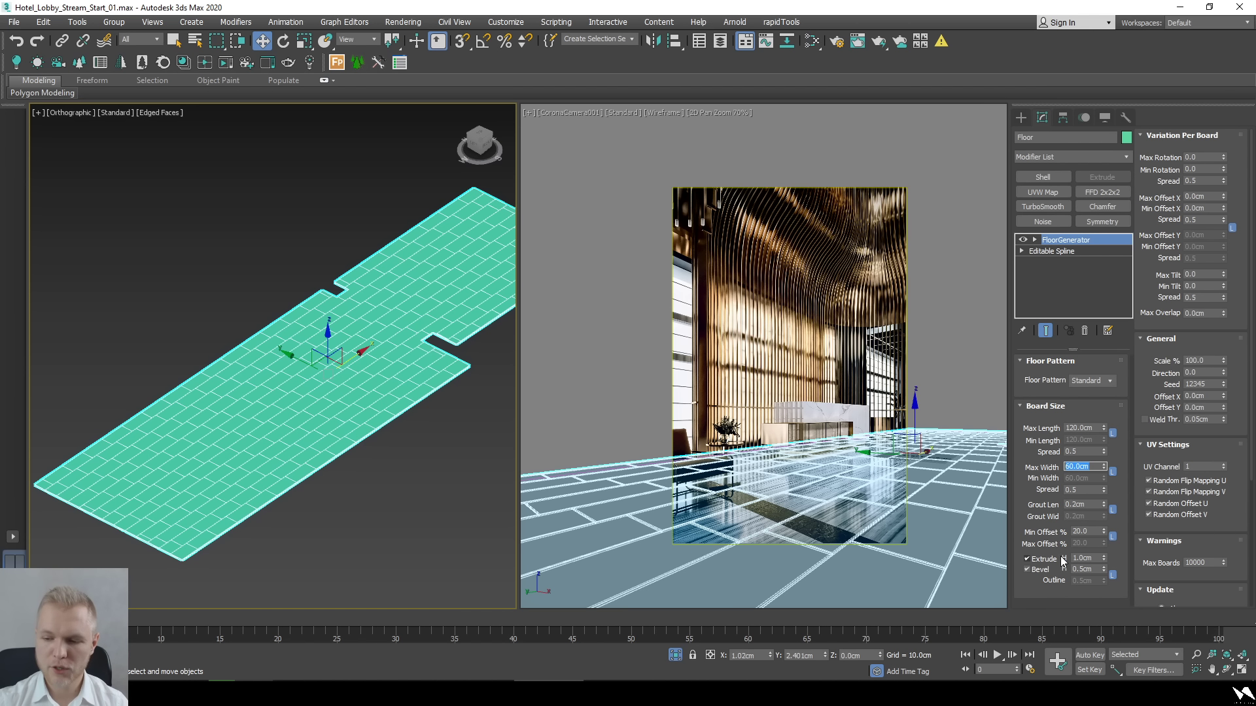
left_click(1040, 569)
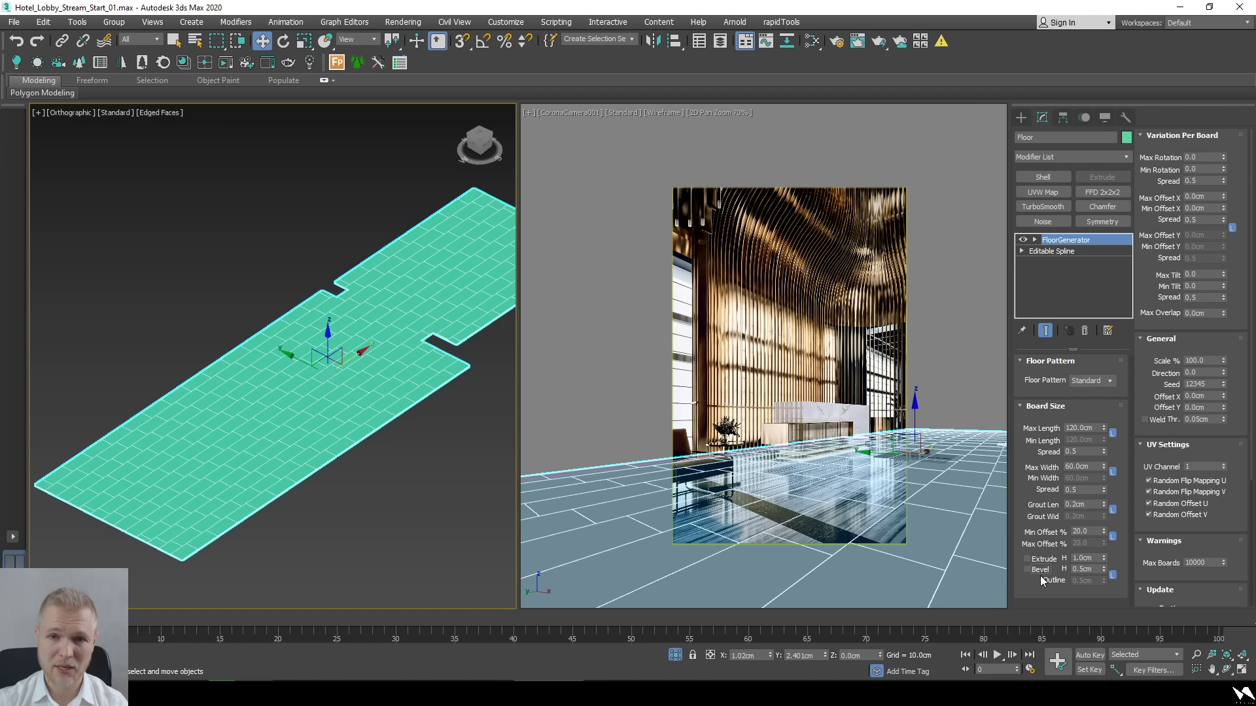
right_click(1100, 531)
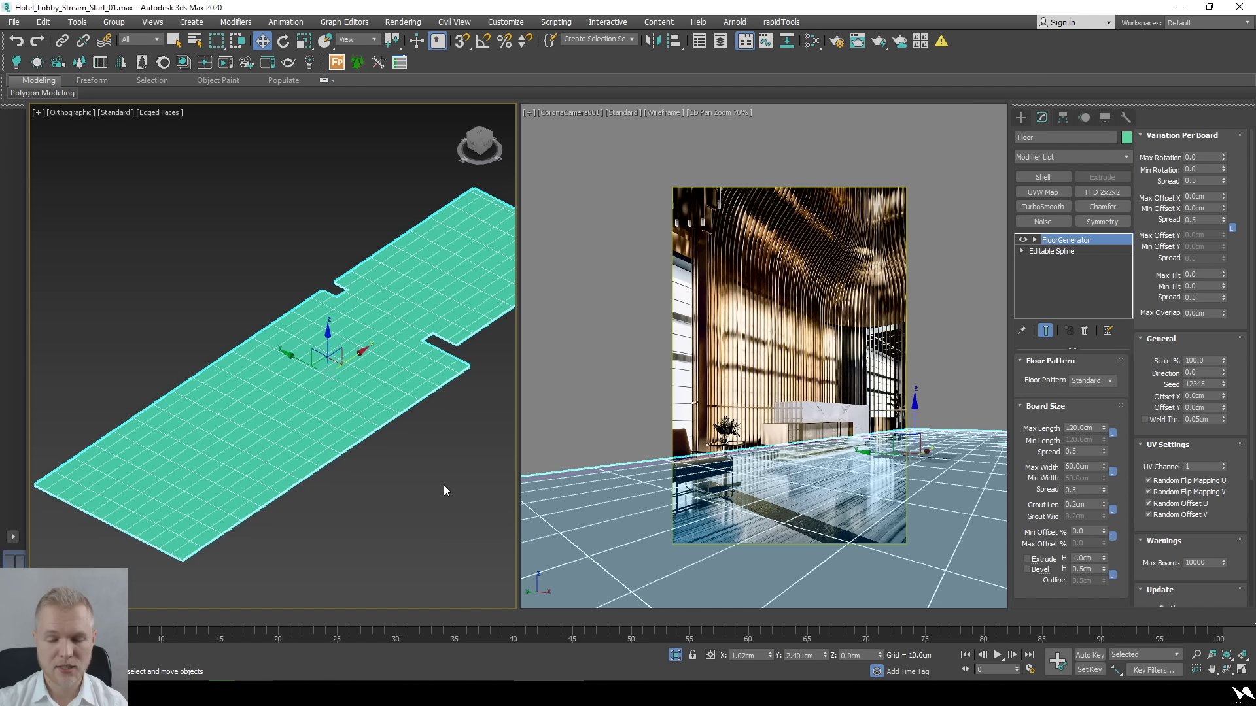
In the top view, bring back the other scene objects and isolate the Floor together with the floor-plan reference lines.
key("t")
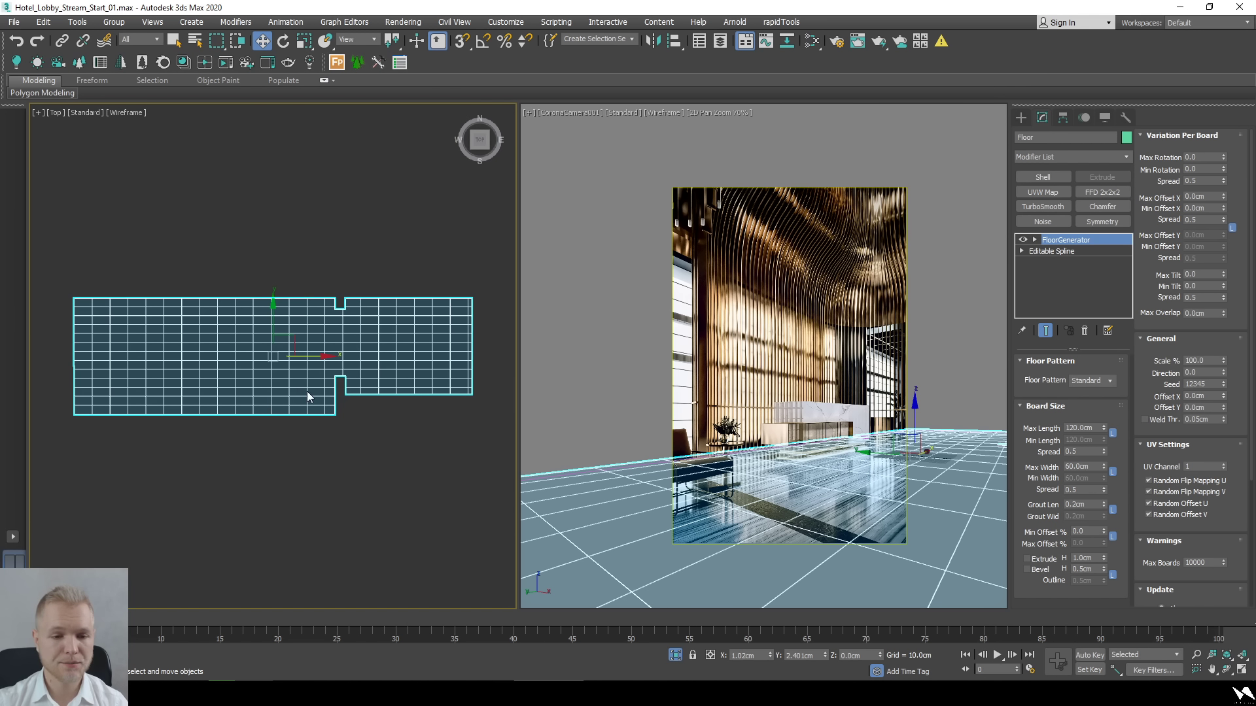
right_click(308, 396)
left_click(411, 349)
scroll(194, 361, "up", 8)
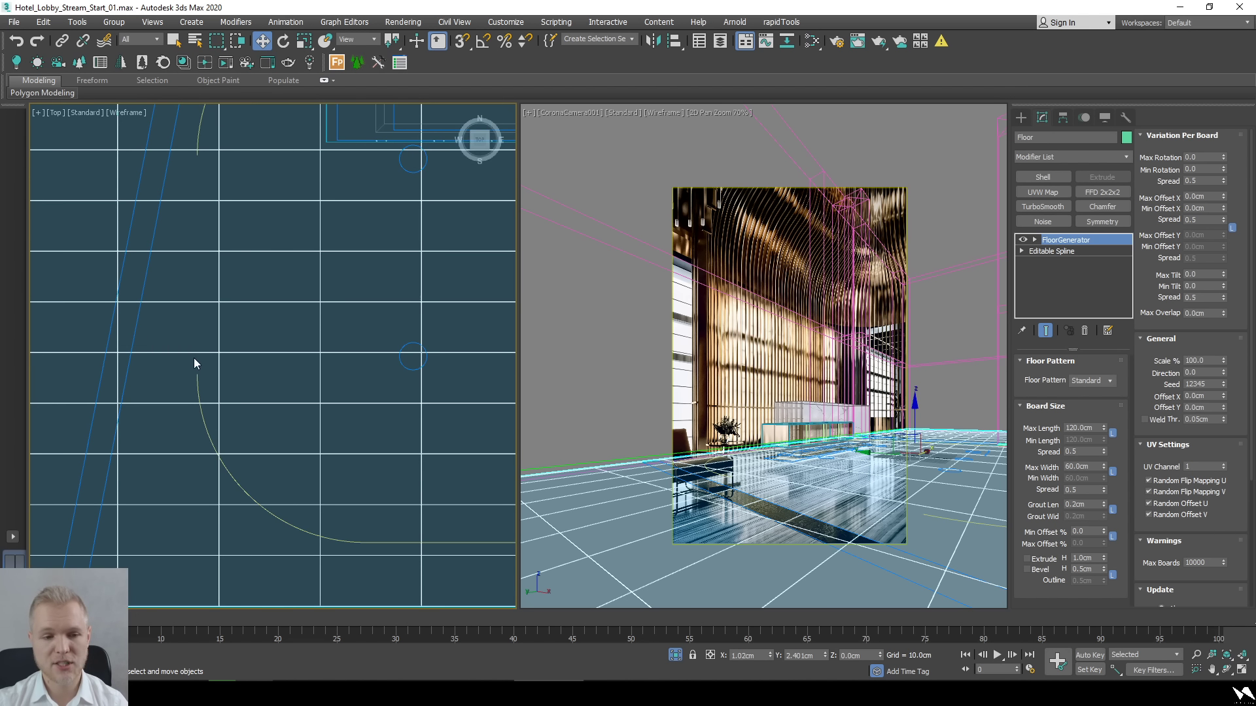
left_click(134, 325, "ctrl")
scroll(399, 406, "down", 5)
key("alt+q")
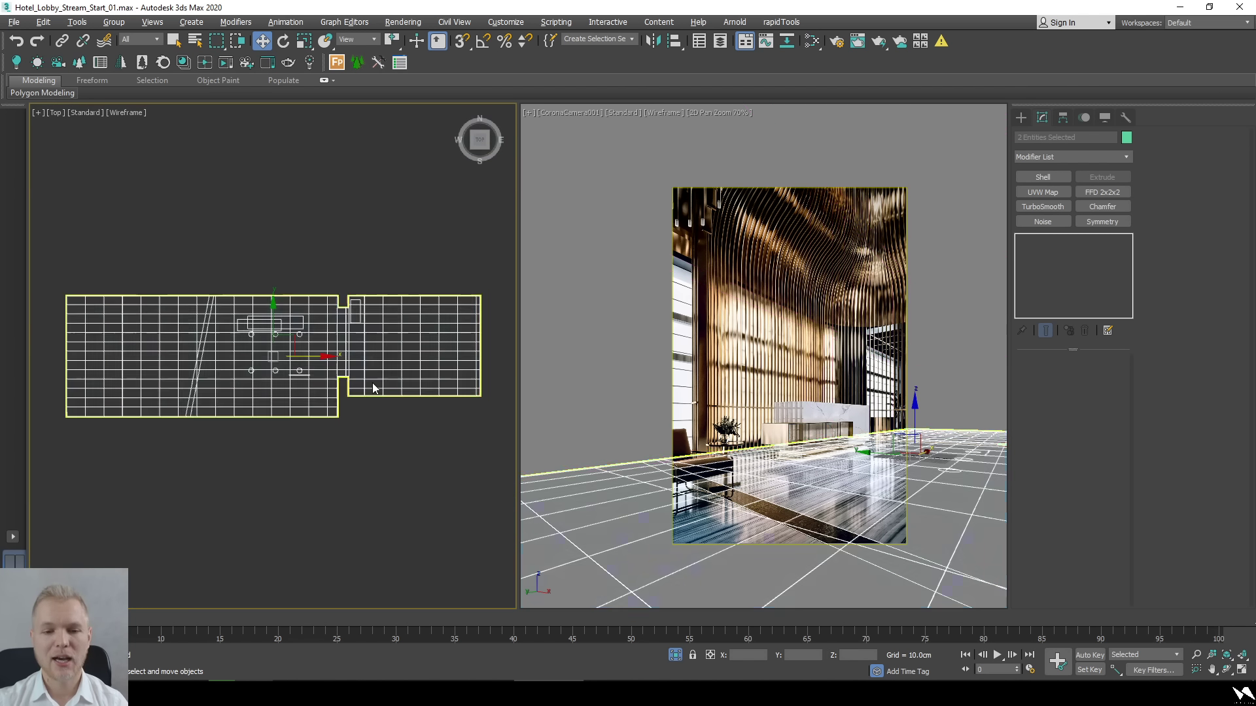
Draw a snapped rectangle from the lower-left to the upper-right corner of the slanted strip in the floor plan.
left_click(265, 512)
scroll(206, 370, "up", 5)
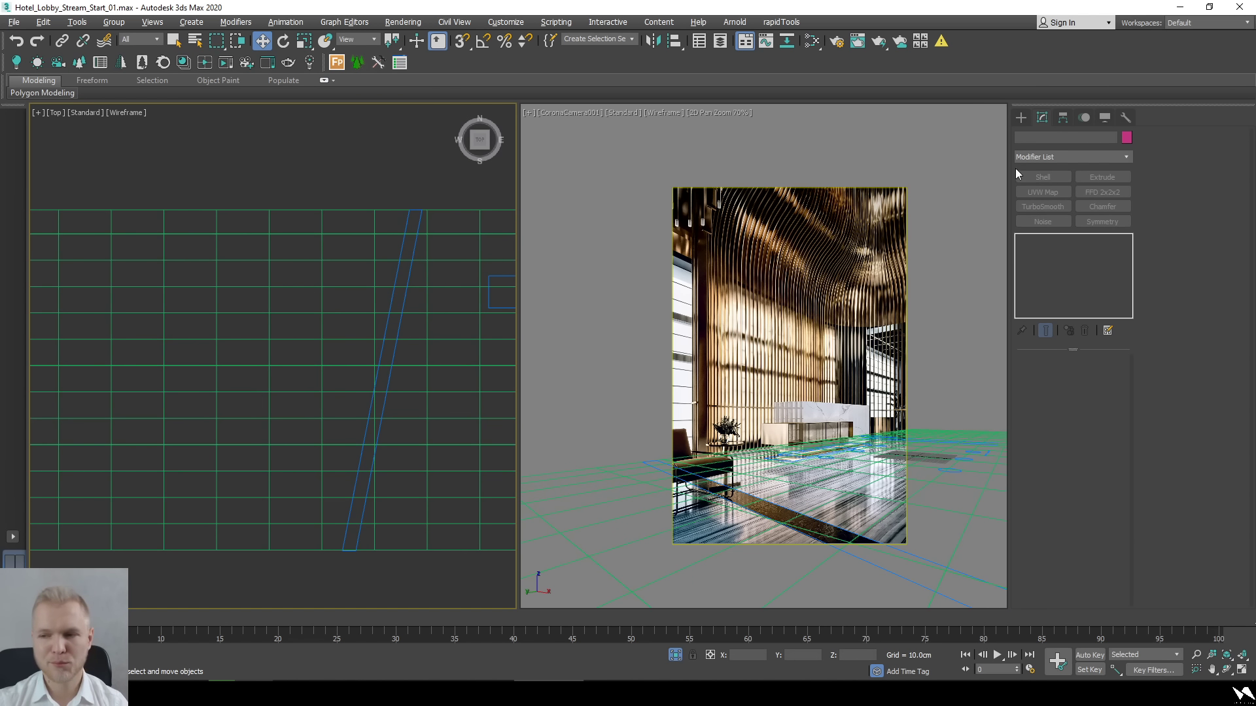
left_click(1020, 118)
left_click(1096, 206)
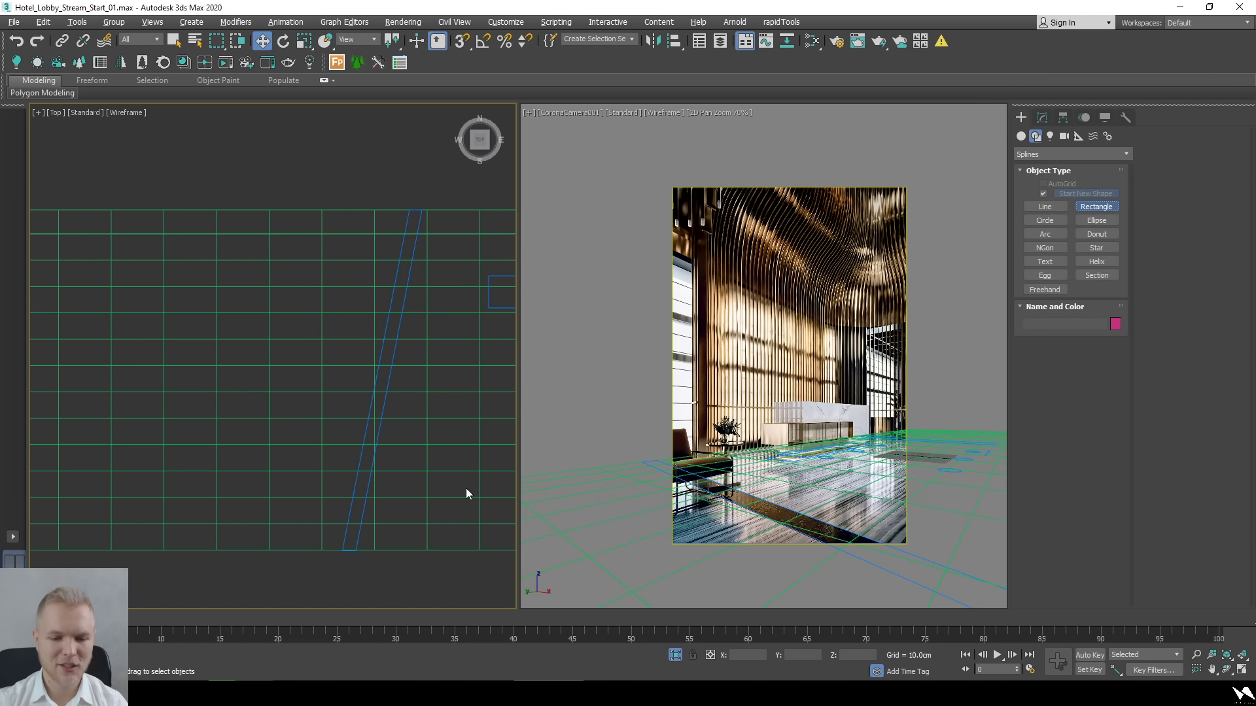
scroll(327, 536, "up", 3)
key("s")
scroll(334, 533, "down", 3)
left_click_drag(355, 414, 394, 164)
scroll(393, 196, "down", 3)
scroll(415, 129, "up", 4)
key("w")
Convert the new rectangle to an editable spline and change all its vertices to Corner type.
right_click(445, 284)
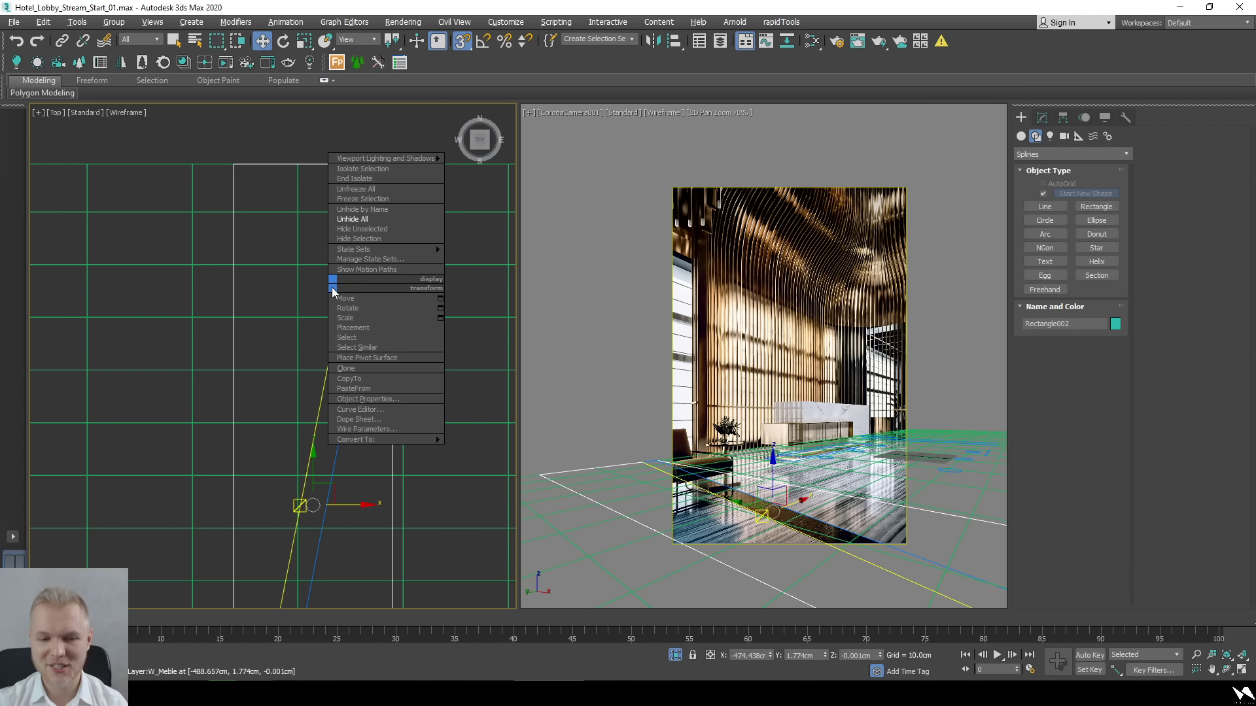
mouse_move(419, 440)
left_click(493, 439)
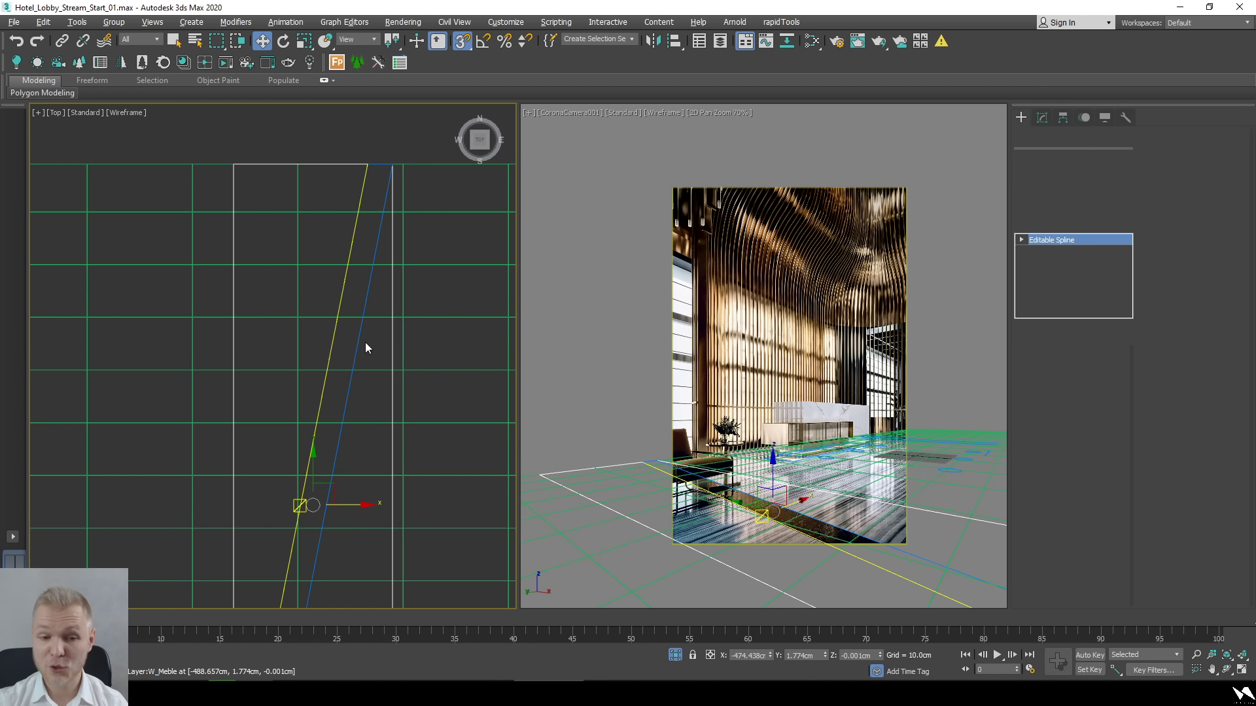
key("1")
key("ctrl+a")
middle_click_drag(351, 177, 299, 298)
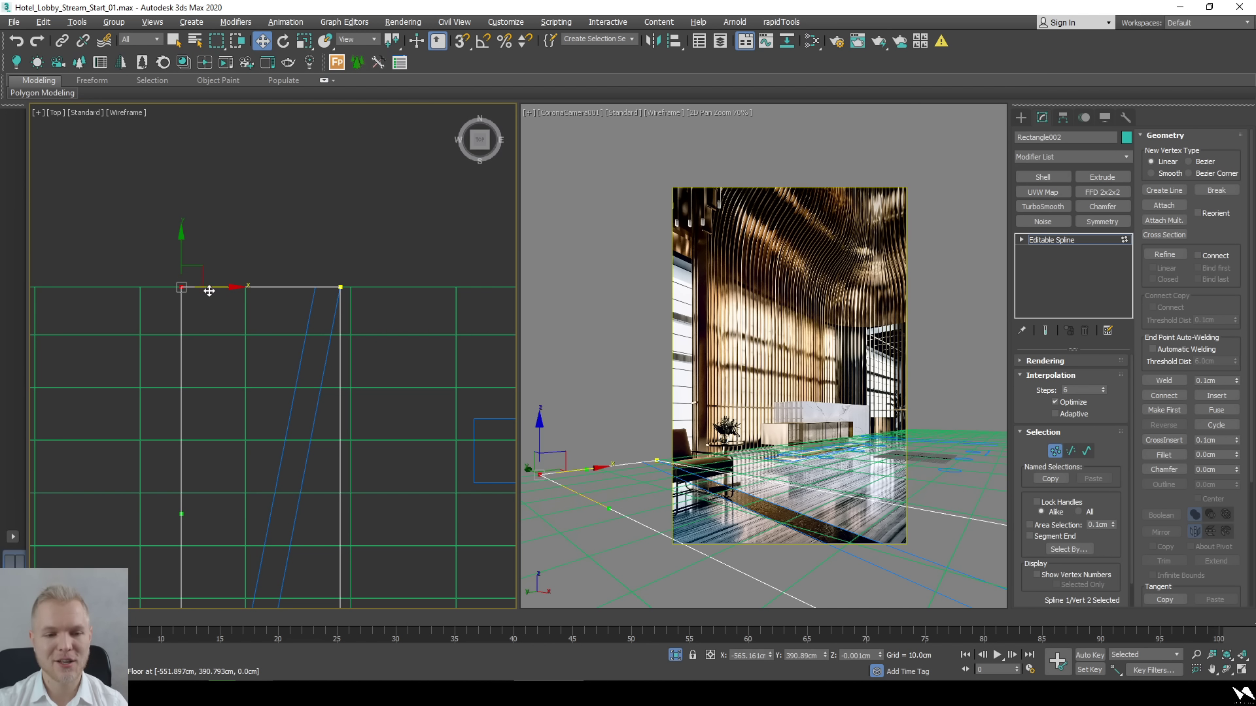
right_click(293, 292)
left_click(262, 213)
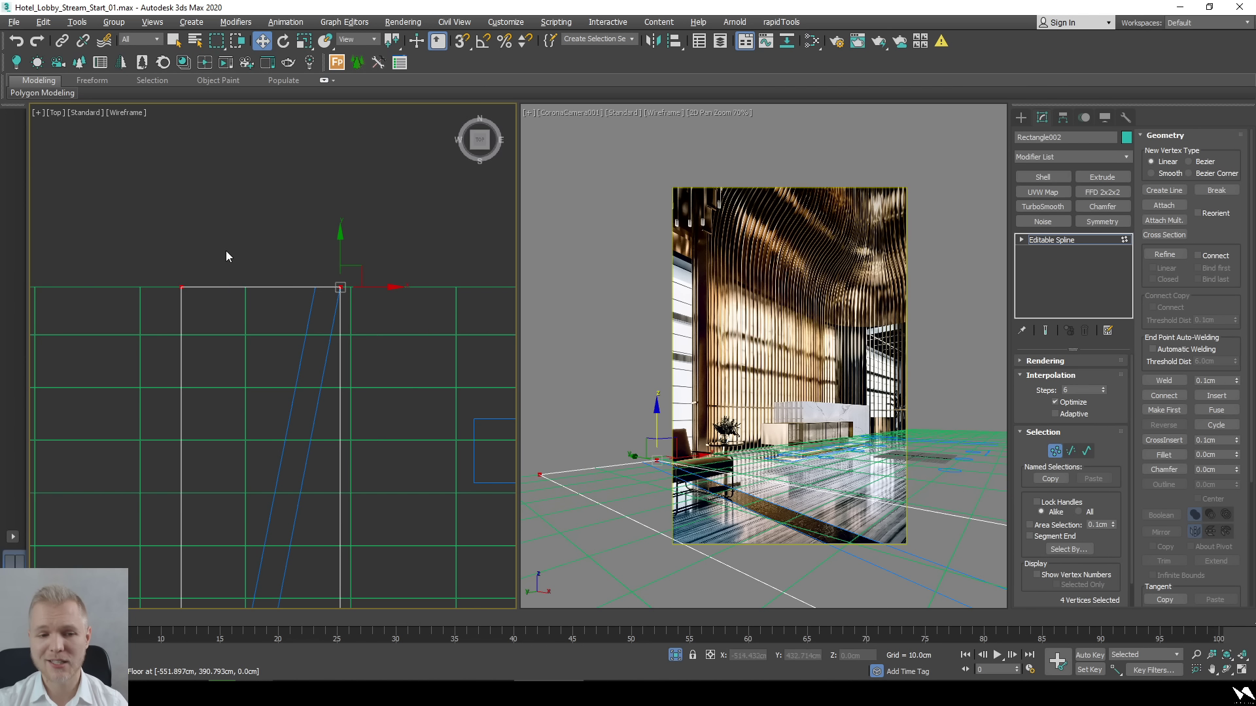
Move the rectangle's upper-left vertex along X to the upper-left corner of the slanted strip.
left_click(181, 286)
scroll(222, 285, "up", 1)
scroll(221, 290, "up", 2)
left_click_drag(173, 289, 543, 304)
scroll(348, 315, "down", 6)
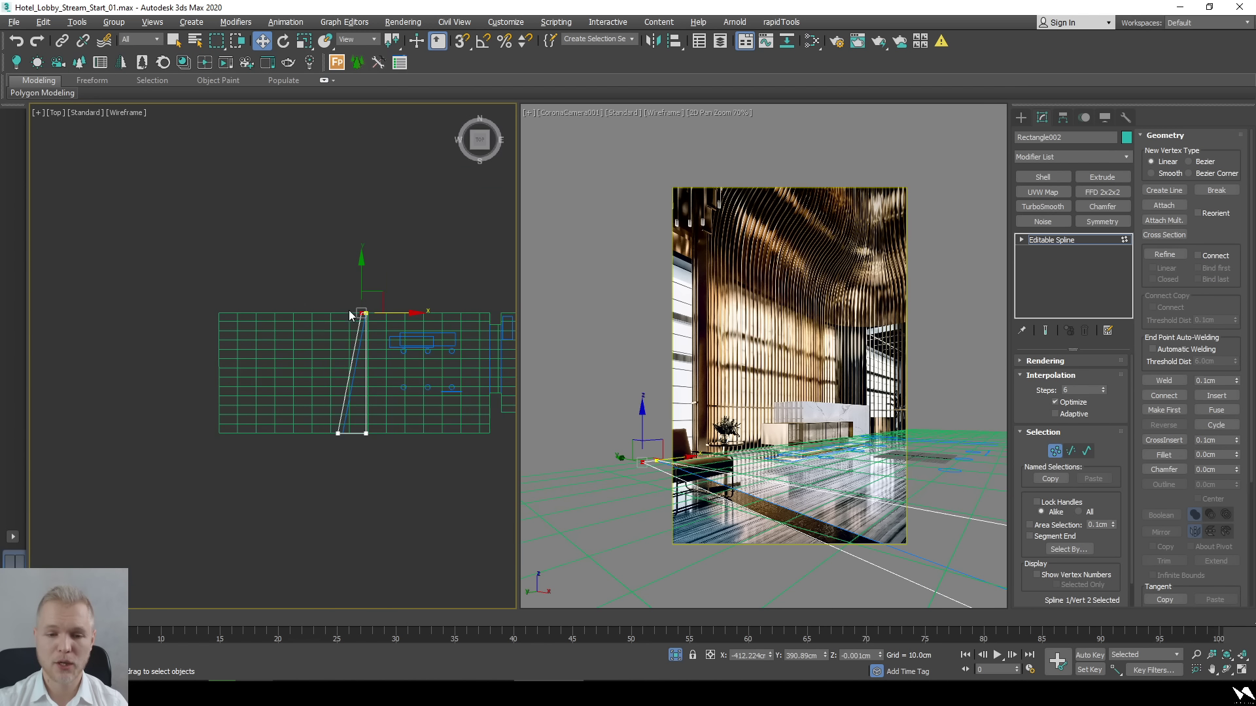
Move the rectangle's lower-right vertex along X to the lower-right corner of the slanted strip.
middle_click_drag(364, 461, 414, 279)
scroll(414, 279, "up", 4)
middle_click_drag(375, 231, 297, 410)
left_click(356, 353)
scroll(345, 370, "up", 2)
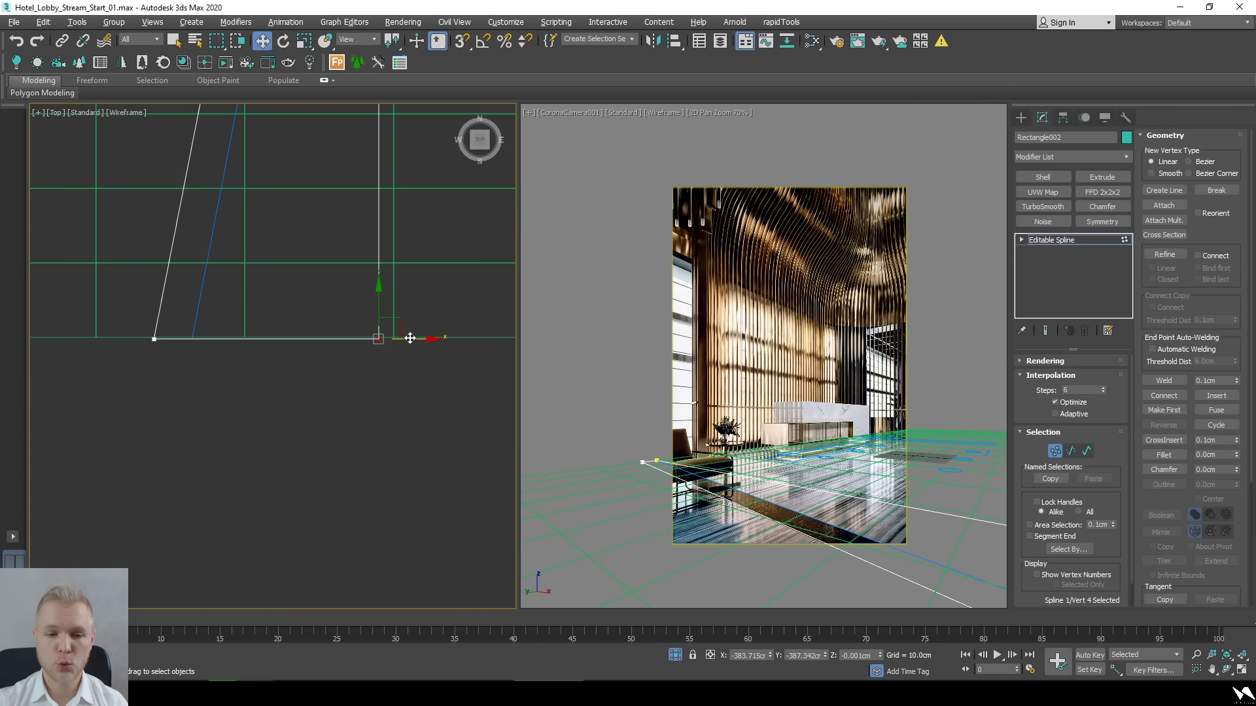
left_click_drag(409, 337, 211, 346)
scroll(226, 347, "down", 5)
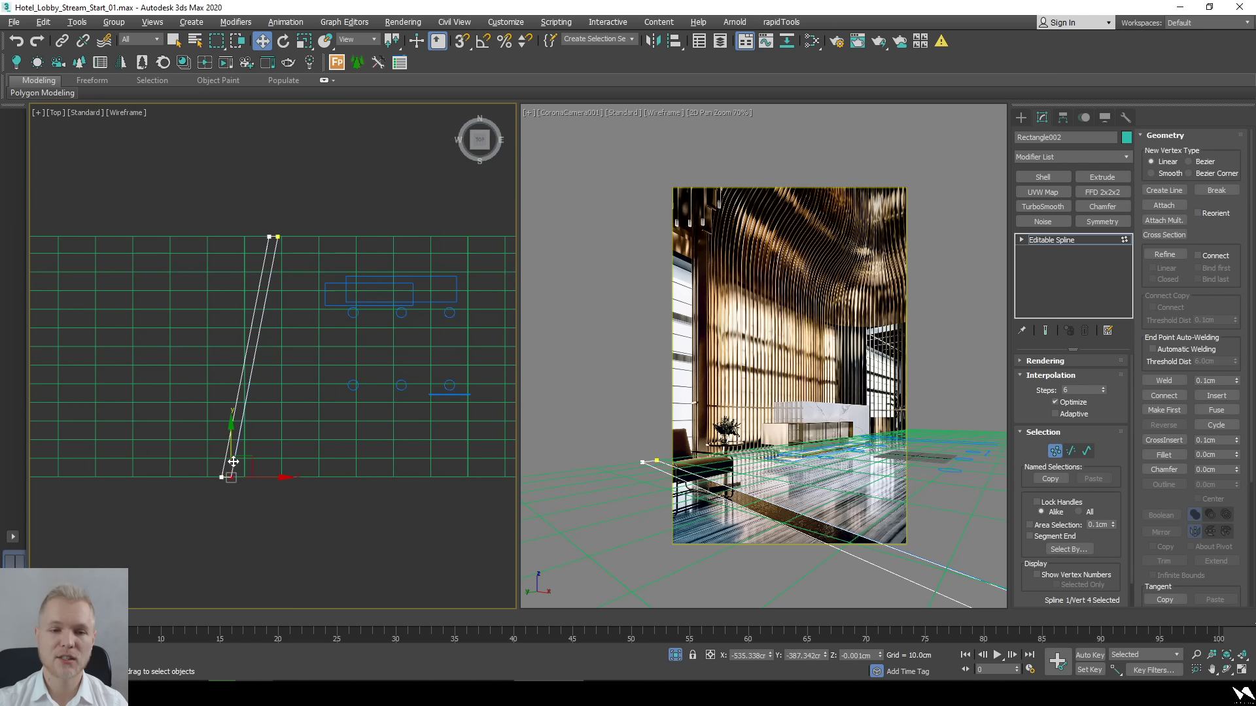
Make sure all four vertices of the strip spline are Corner type and leave vertex editing.
left_click_drag(146, 535, 311, 270)
right_click(233, 344)
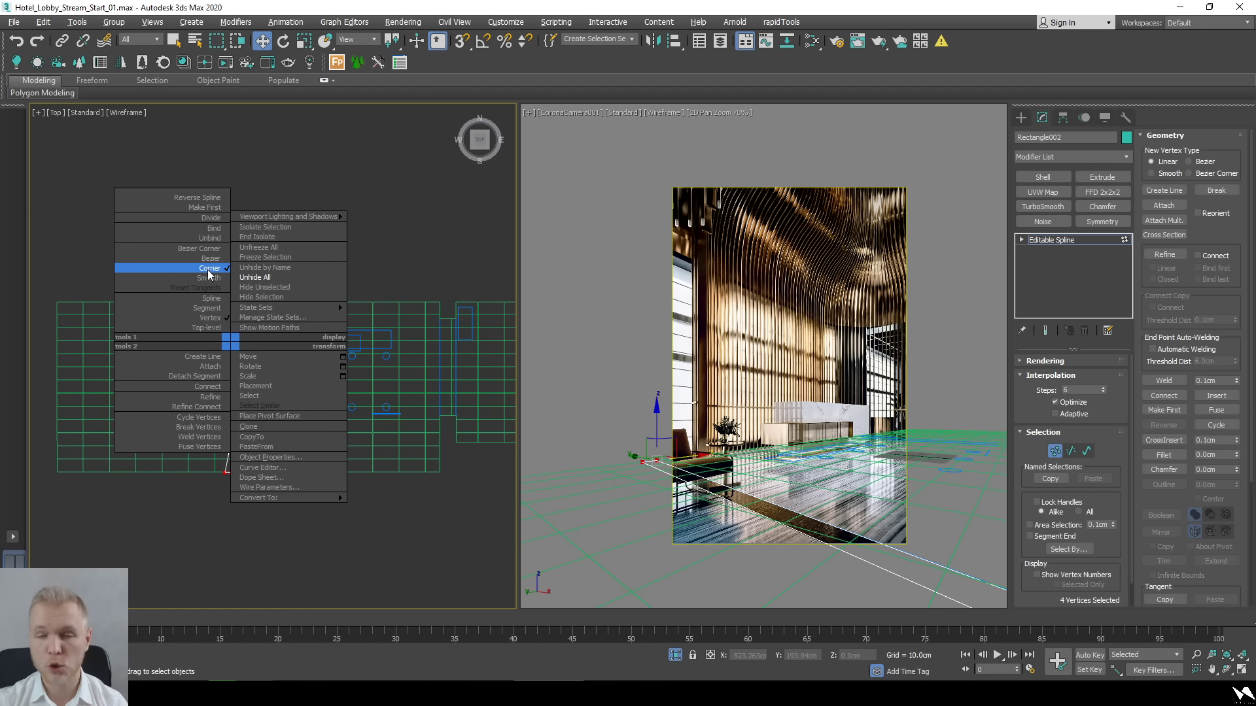
left_click(447, 187)
scroll(288, 288, "up", 4)
key("1")
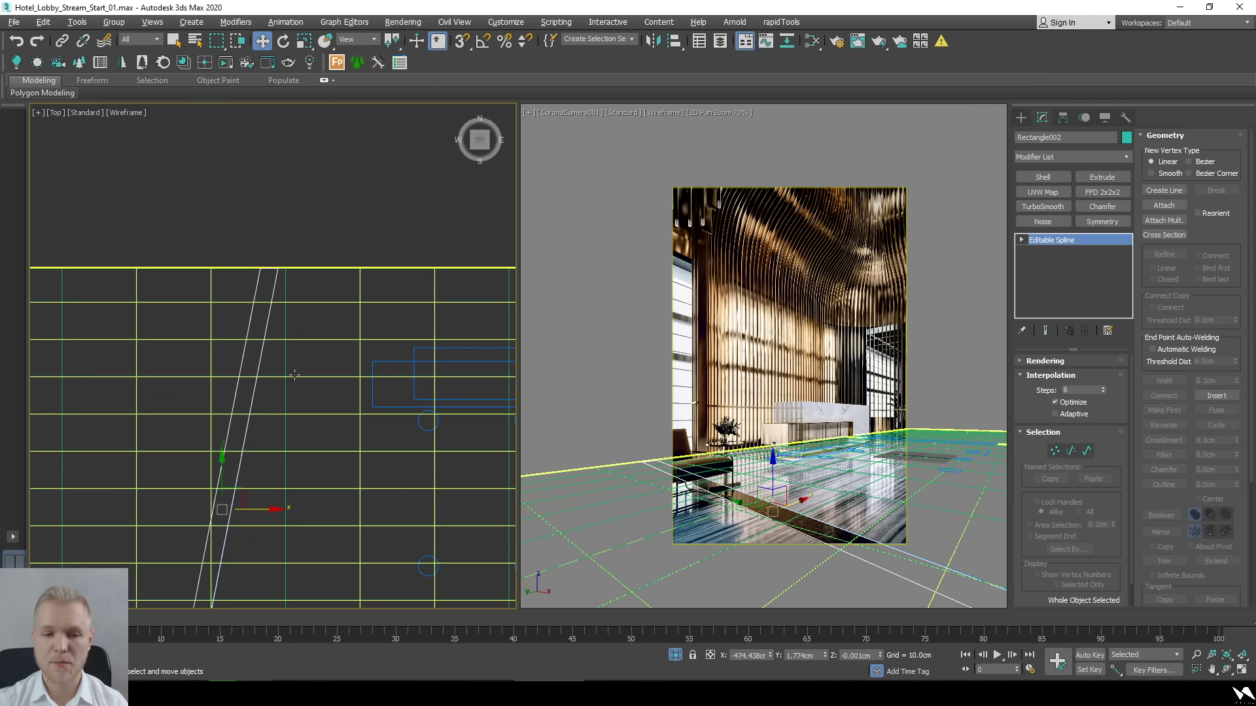
Select the slanted strip spline and clone it in place as Rectangle003.
left_click(343, 295)
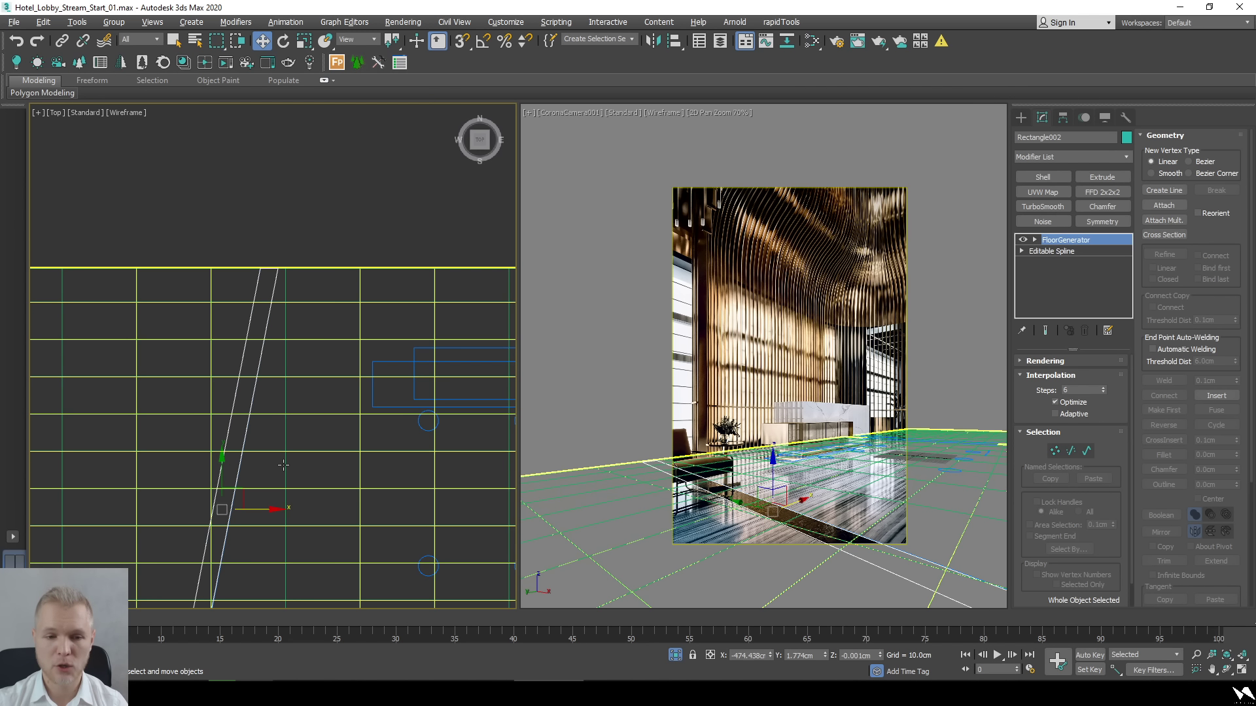
left_click(264, 337)
middle_click_drag(331, 342, 353, 251)
key("ctrl+v")
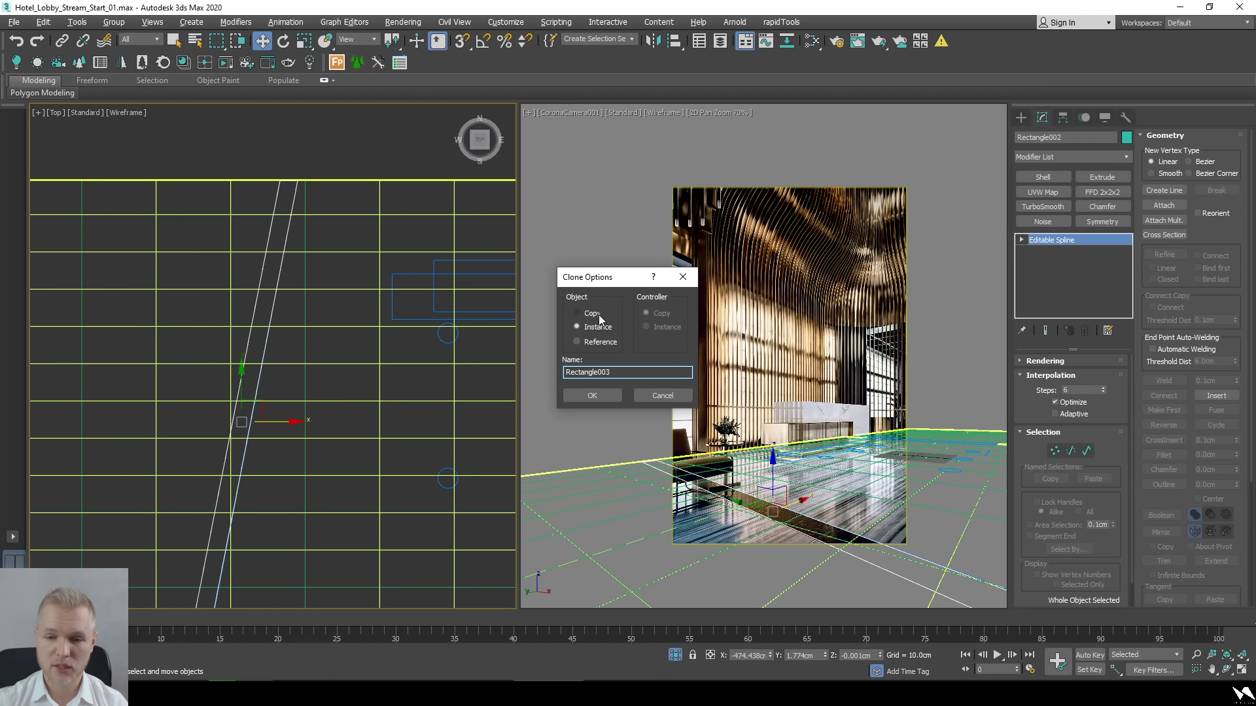
left_click(592, 395)
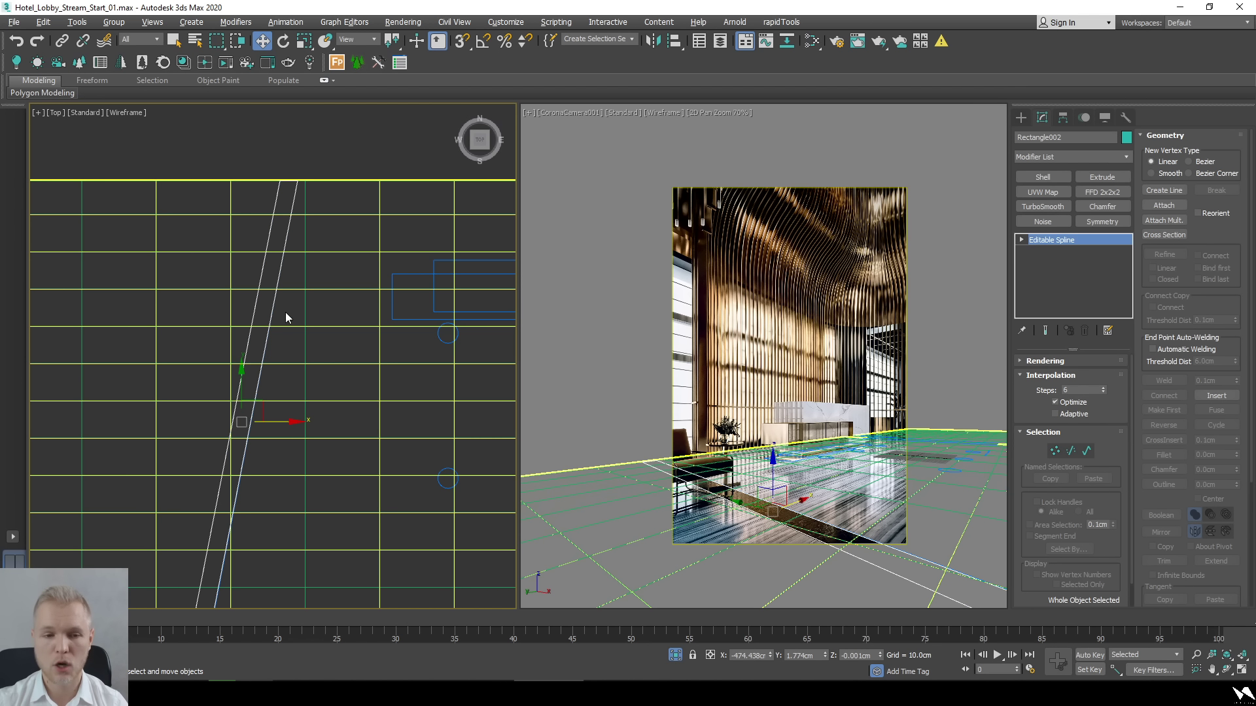
Isolate the strip spline and the Floor, and select the Floor in an orthographic view.
left_click(305, 291, "ctrl")
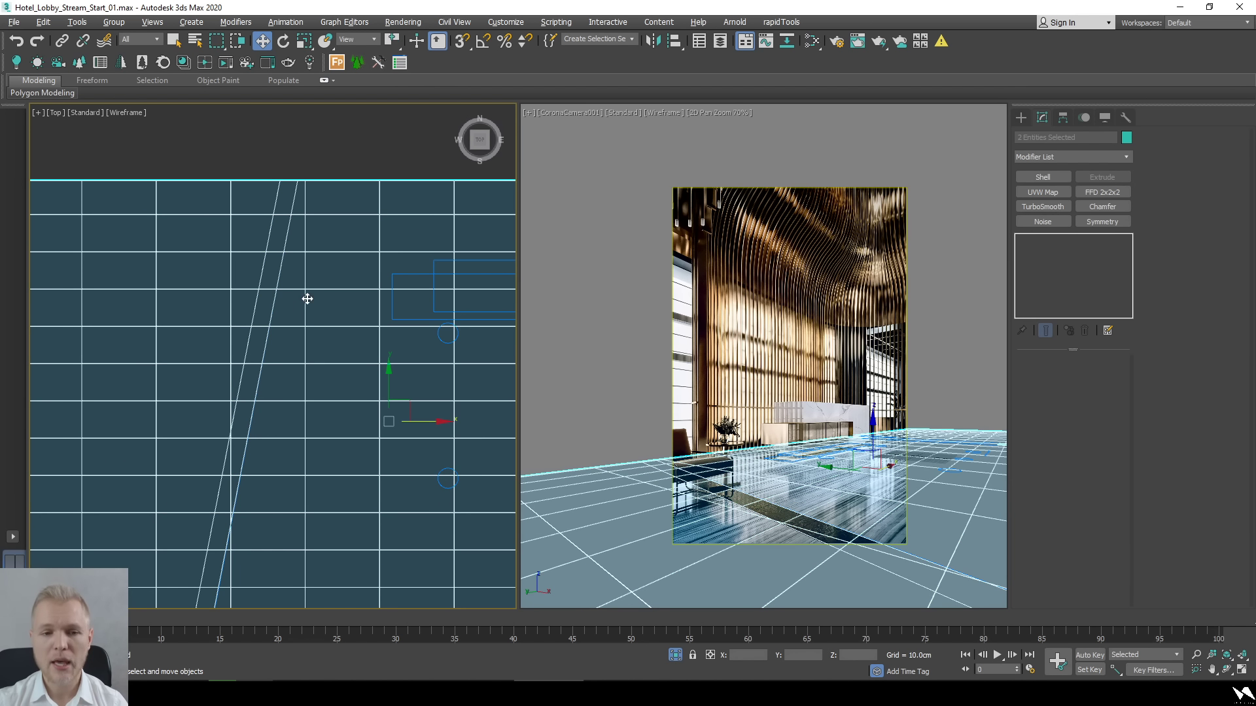
key("z")
middle_click_drag(309, 317, 359, 305, "alt")
left_click(221, 378)
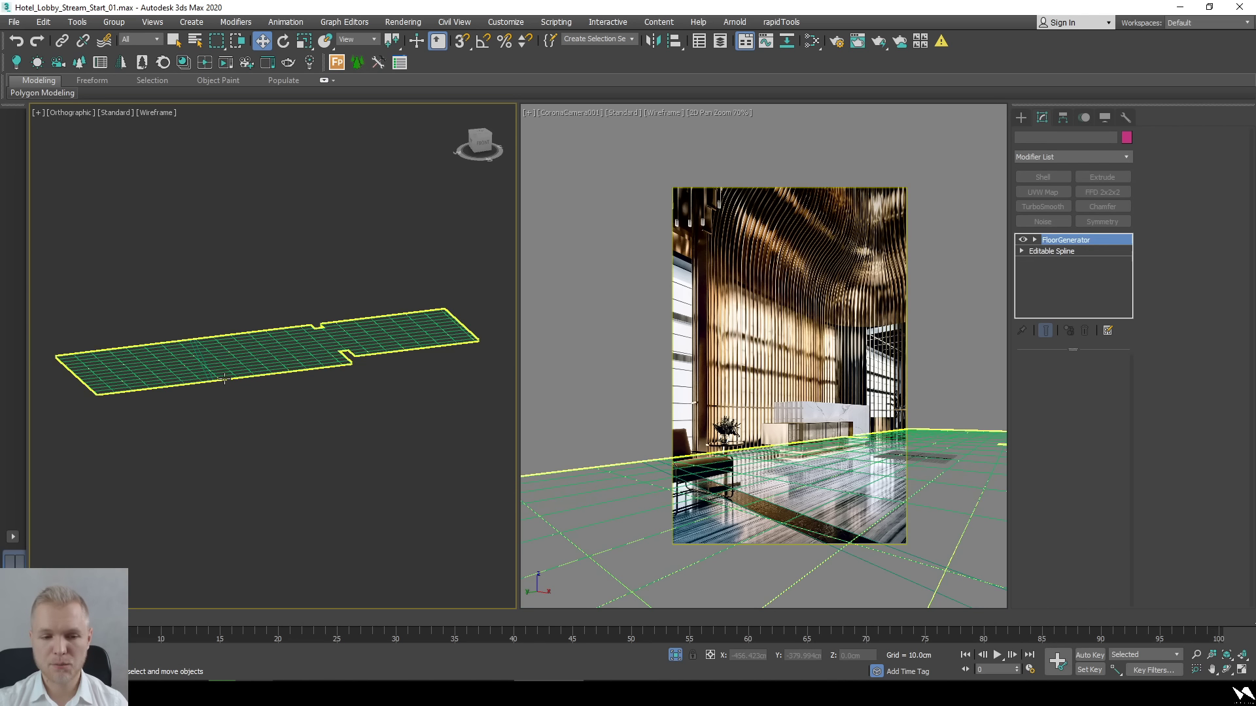
scroll(254, 308, "up", 5)
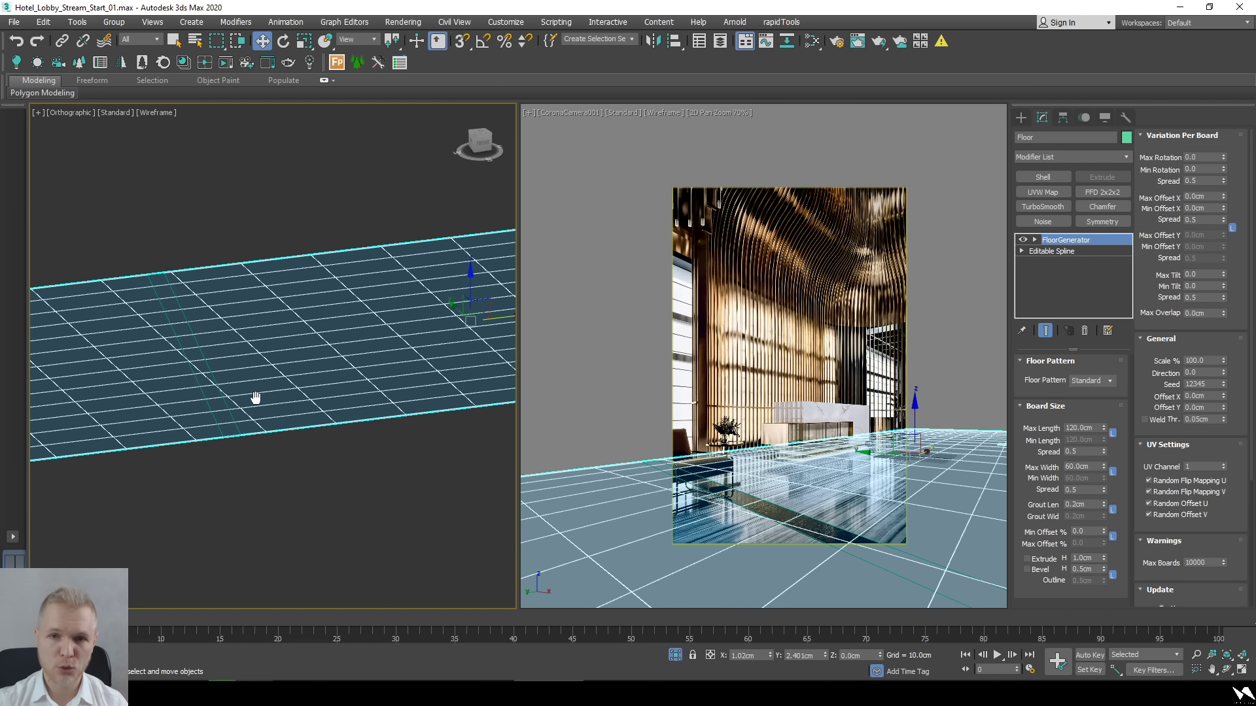
middle_click_drag(255, 397, 296, 388)
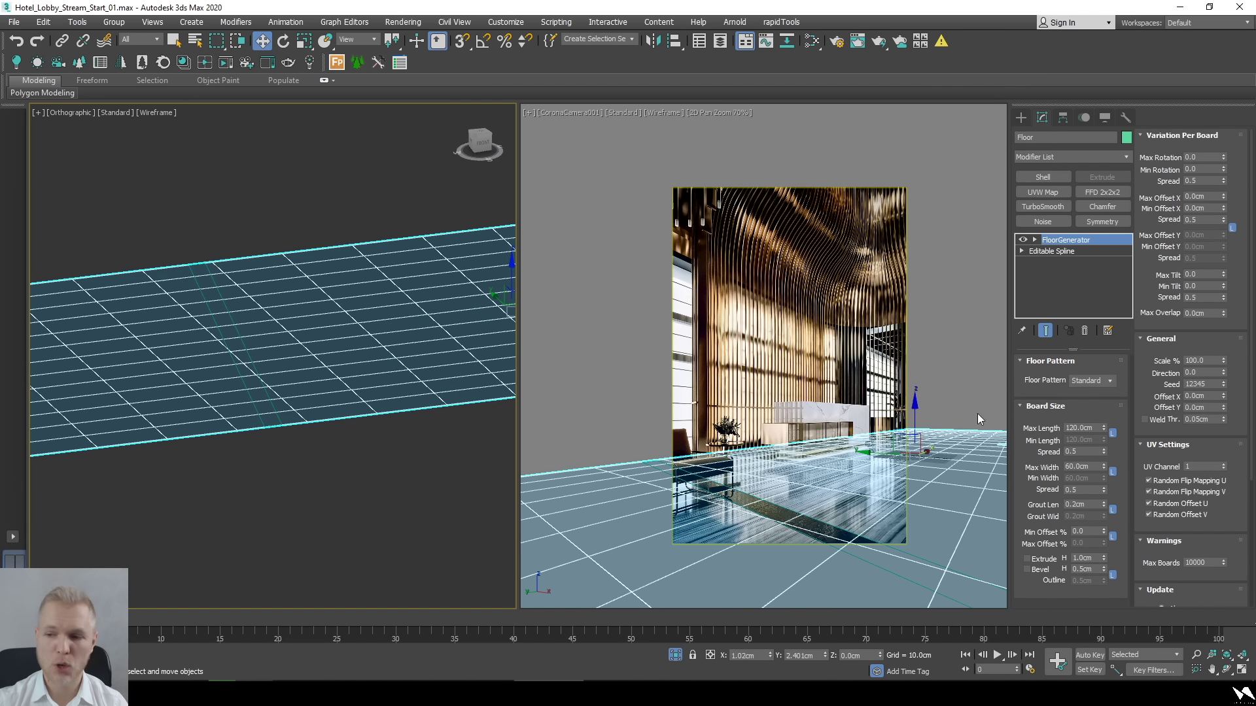
Attach the slanted strip spline to the Floor's Editable Spline at spline level.
left_click(1083, 249)
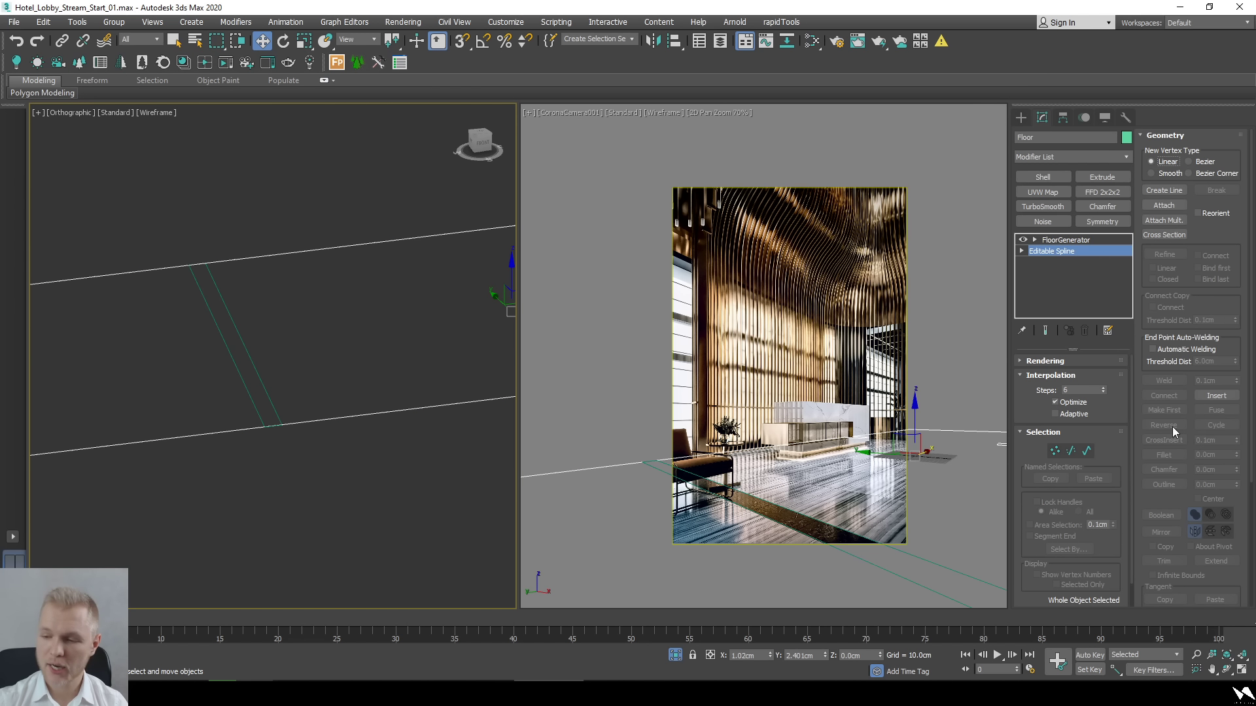
scroll(1149, 458, "down", 5)
key("3")
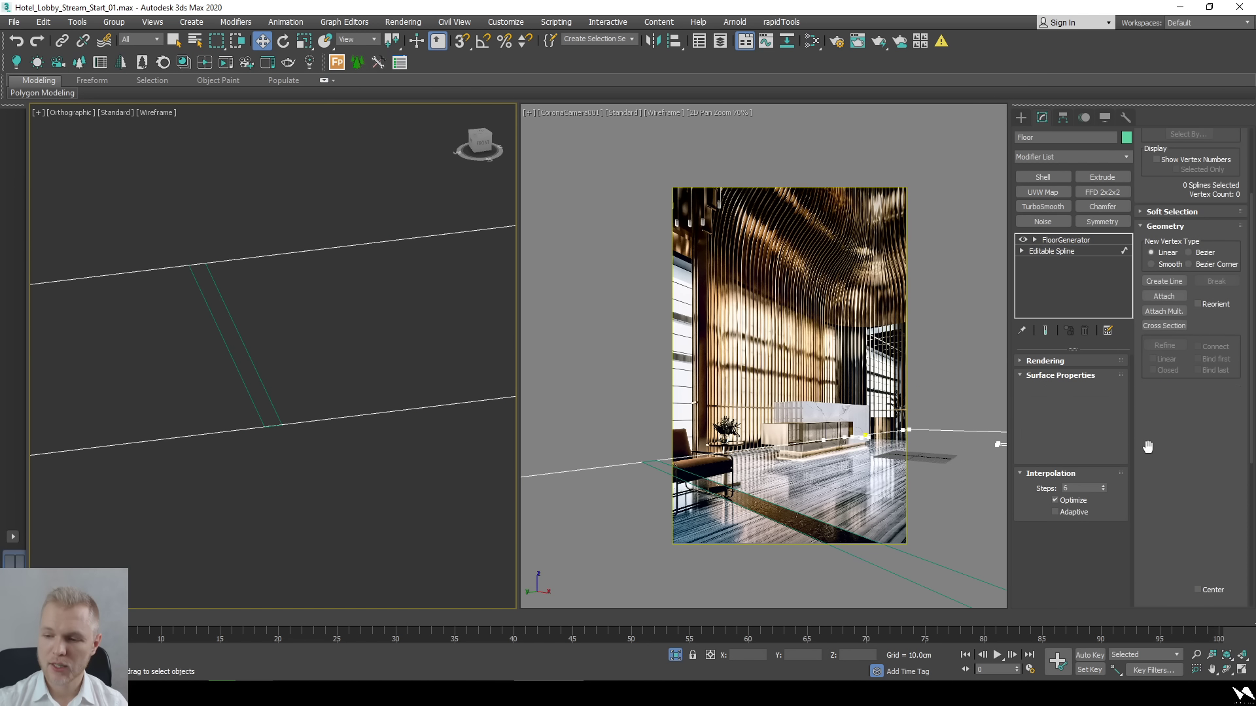
left_click(1174, 295)
left_click(257, 365)
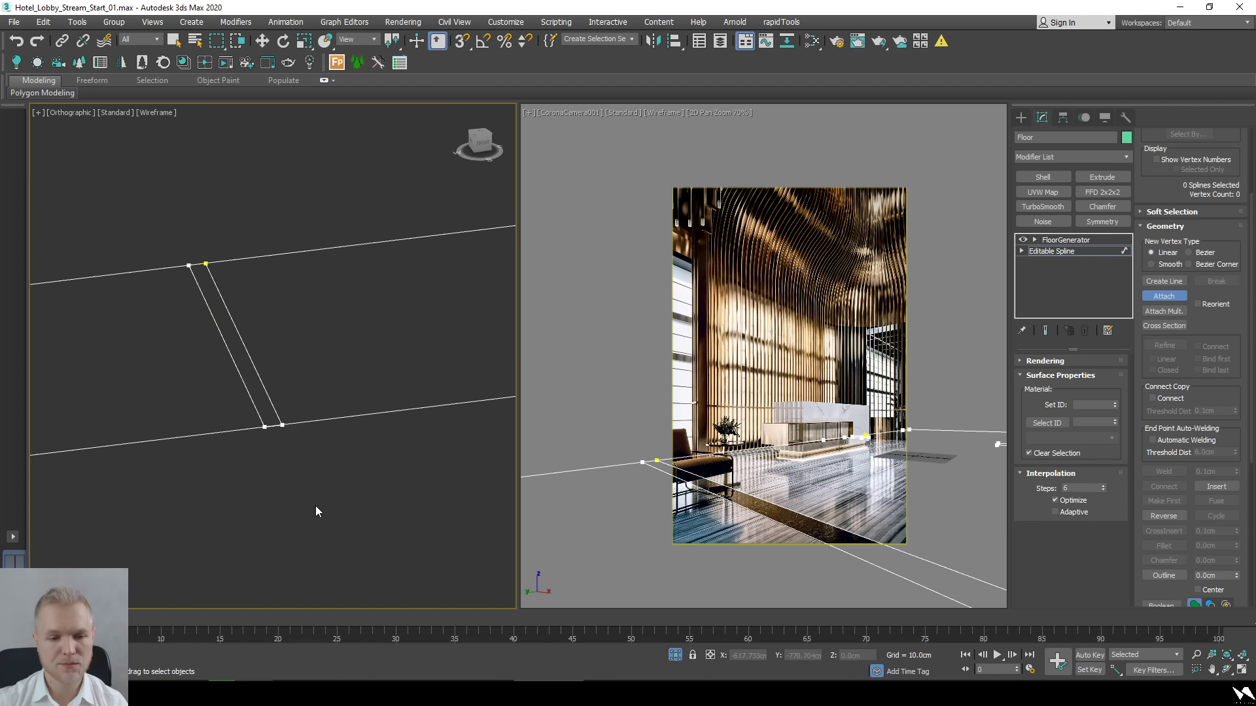
right_click(308, 487)
Examine both ends of the attached strip in the top view where they meet the floor outline.
key("t")
scroll(281, 432, "up", 5)
middle_click_drag(184, 336, 315, 202)
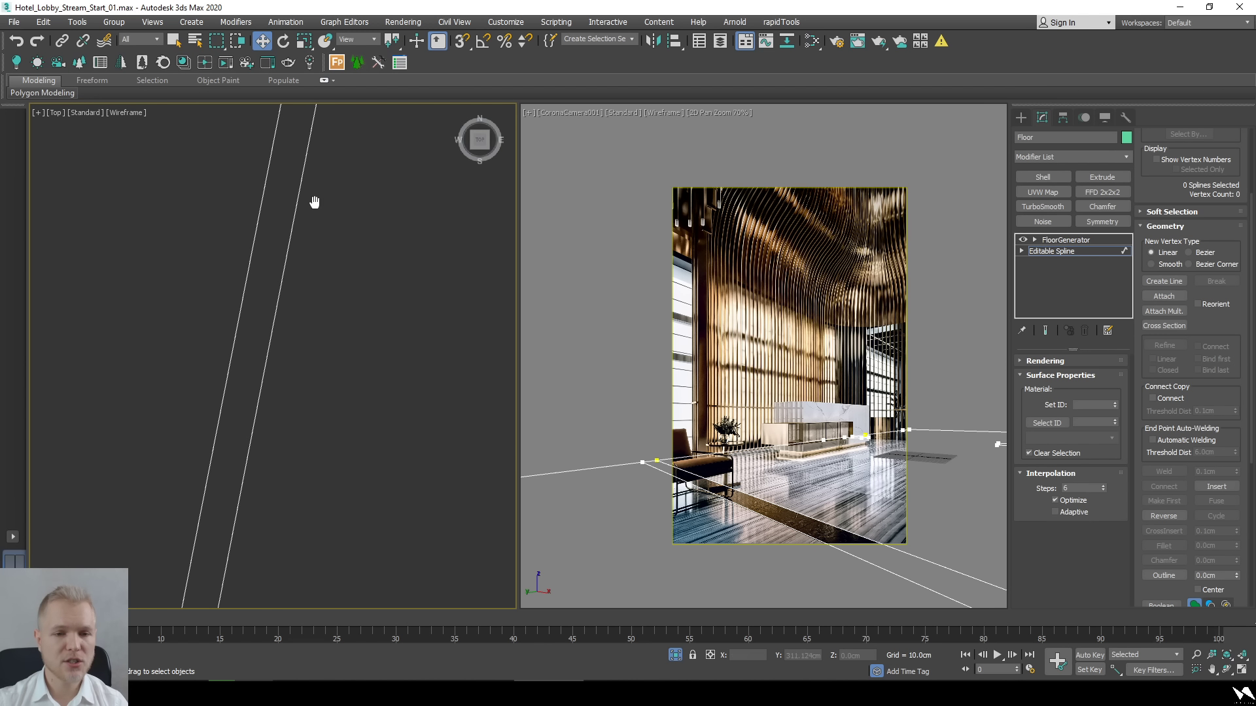
scroll(257, 326, "down", 3)
scroll(356, 190, "up", 6)
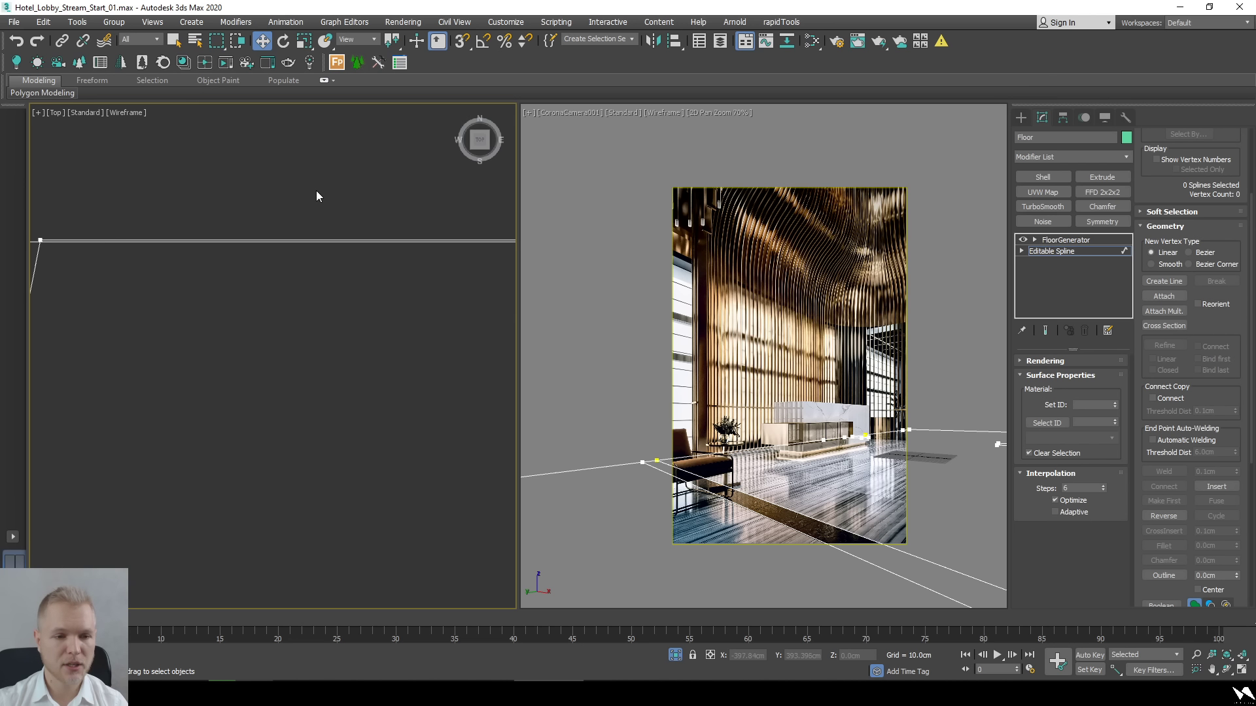
scroll(266, 362, "down", 15)
scroll(99, 358, "up", 5)
scroll(256, 376, "up", 4)
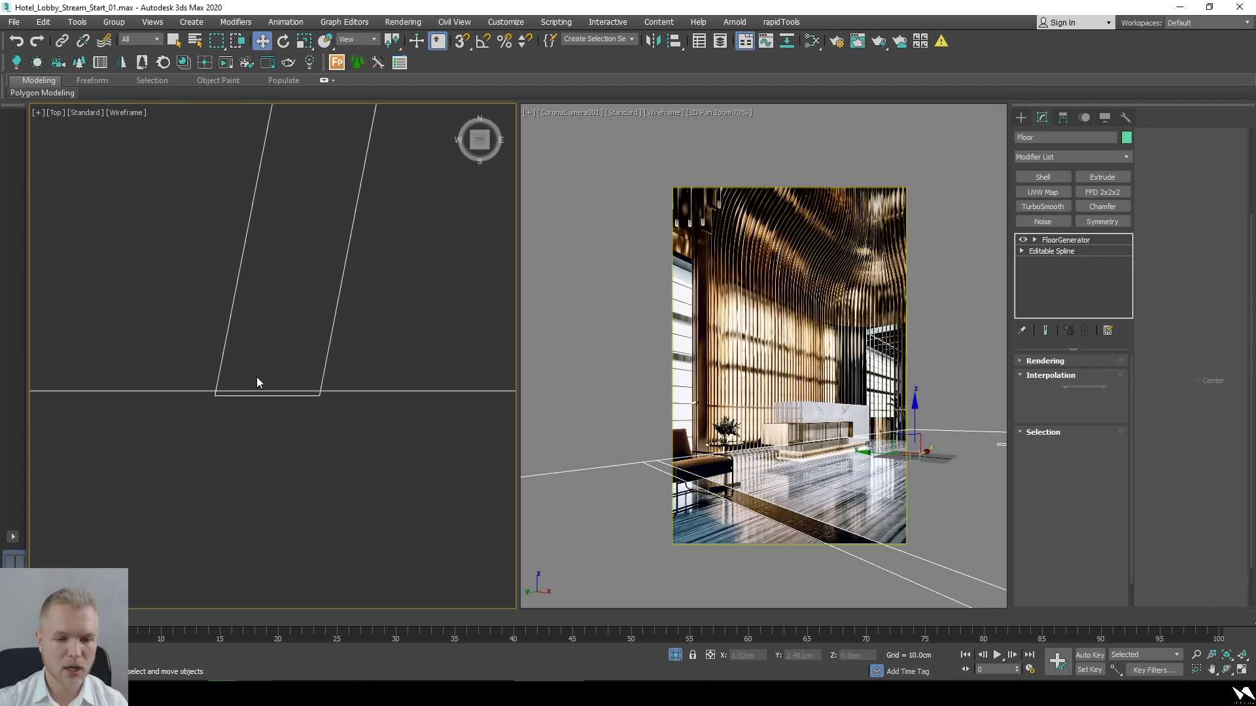
Trim the strip's south end edge and the floor outline segment crossing it in the Floor's Editable Spline.
left_click(1051, 251)
scroll(1134, 567, "down", 1)
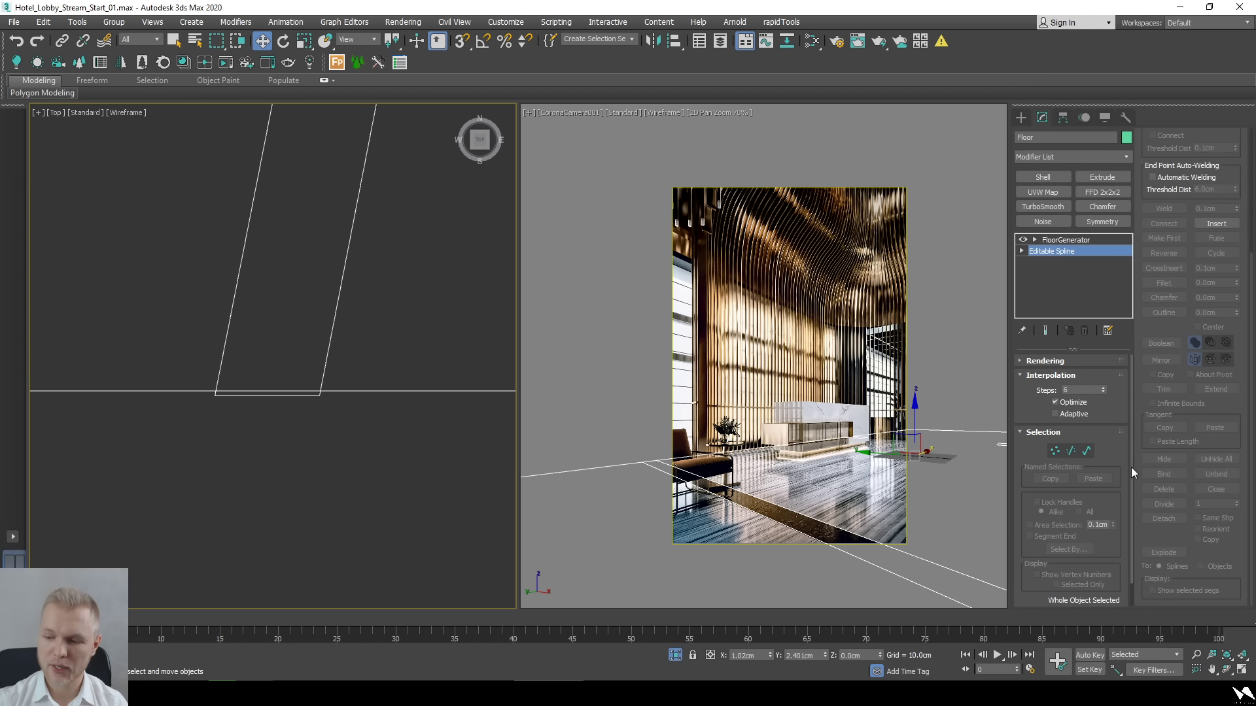
key("3")
scroll(1157, 526, "down", 4)
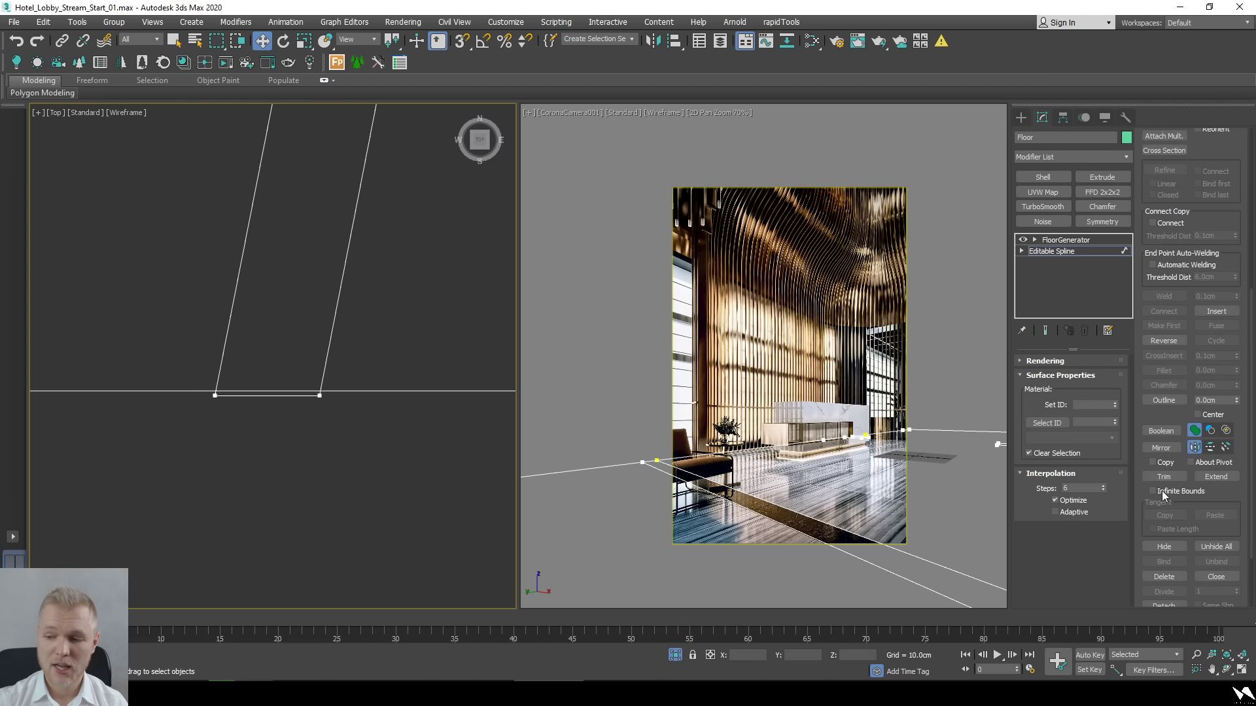
left_click(1167, 477)
left_click(382, 409)
left_click(383, 401)
Trim away the strip's end edge and the crossing outline segment at the strip's north end.
scroll(366, 484, "down", 3)
scroll(330, 384, "down", 3)
middle_click_drag(384, 189, 309, 354)
scroll(363, 214, "up", 3)
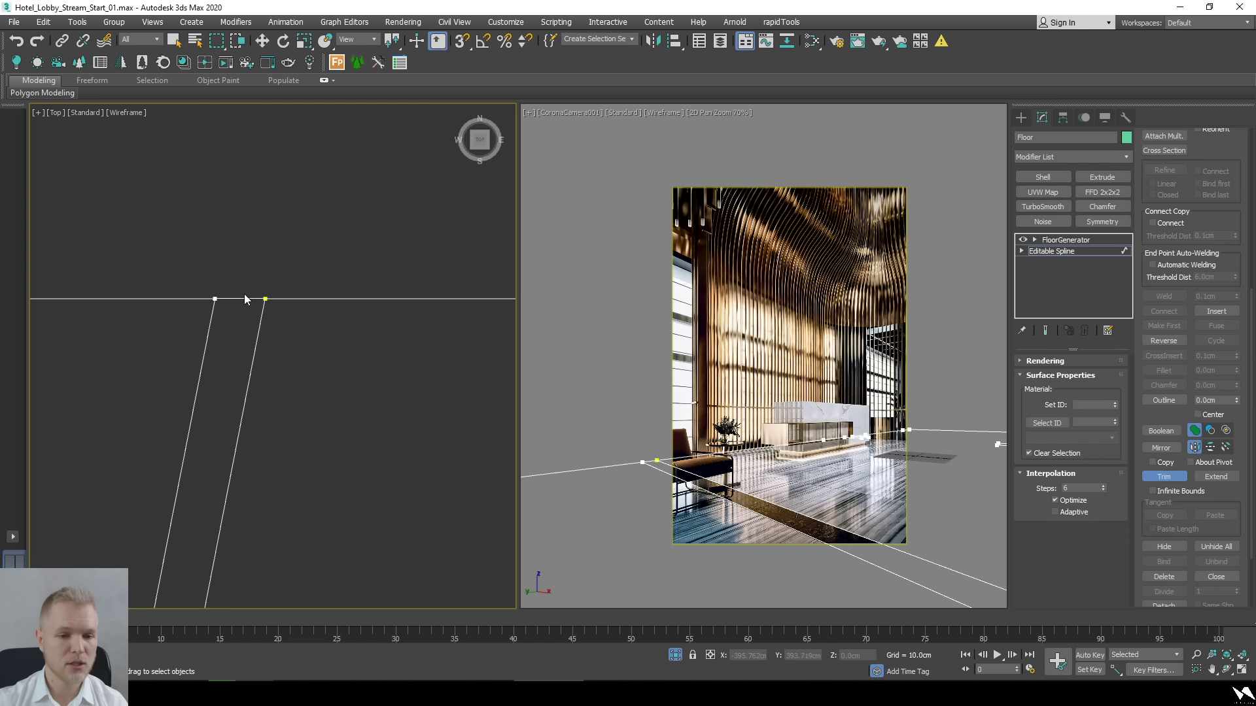
scroll(234, 278, "up", 4)
right_click(301, 321)
Try to trim the short overhang of the strip past the floor outline at its north-west corner.
scroll(304, 323, "down", 1)
scroll(198, 363, "up", 4)
scroll(210, 265, "up", 5)
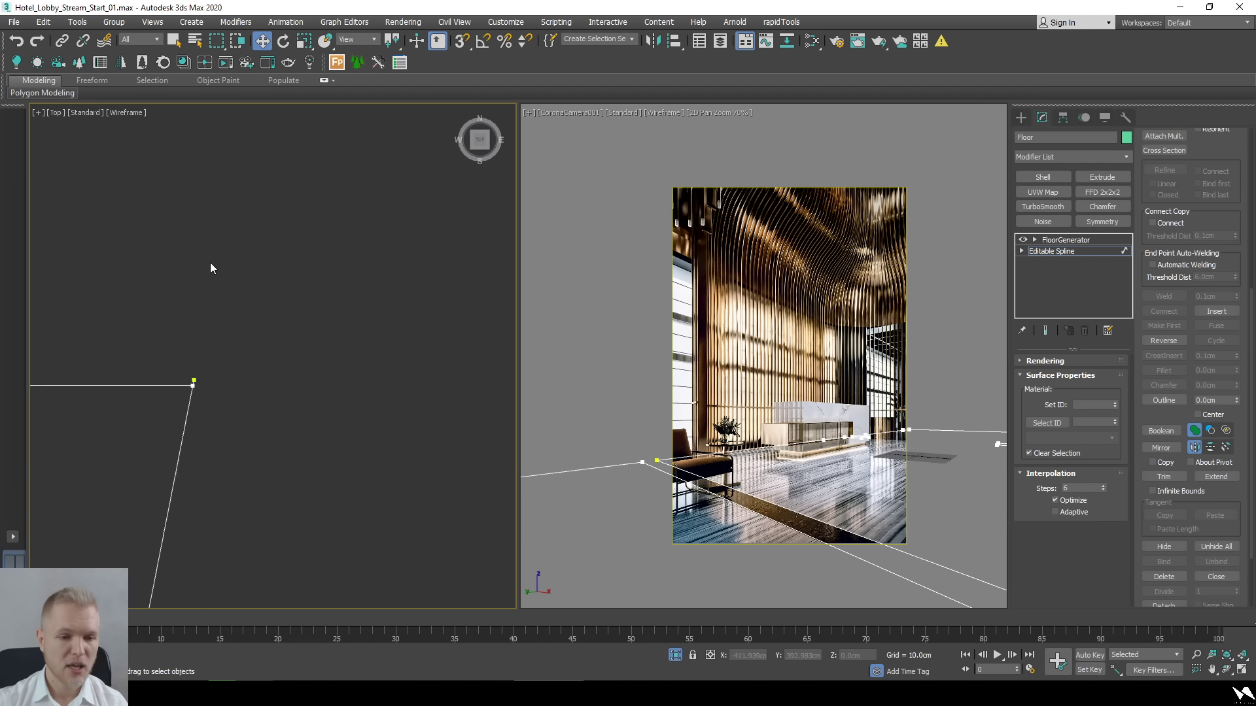
middle_click_drag(170, 385, 217, 248)
scroll(225, 284, "up", 4)
middle_click_drag(228, 554, 234, 343)
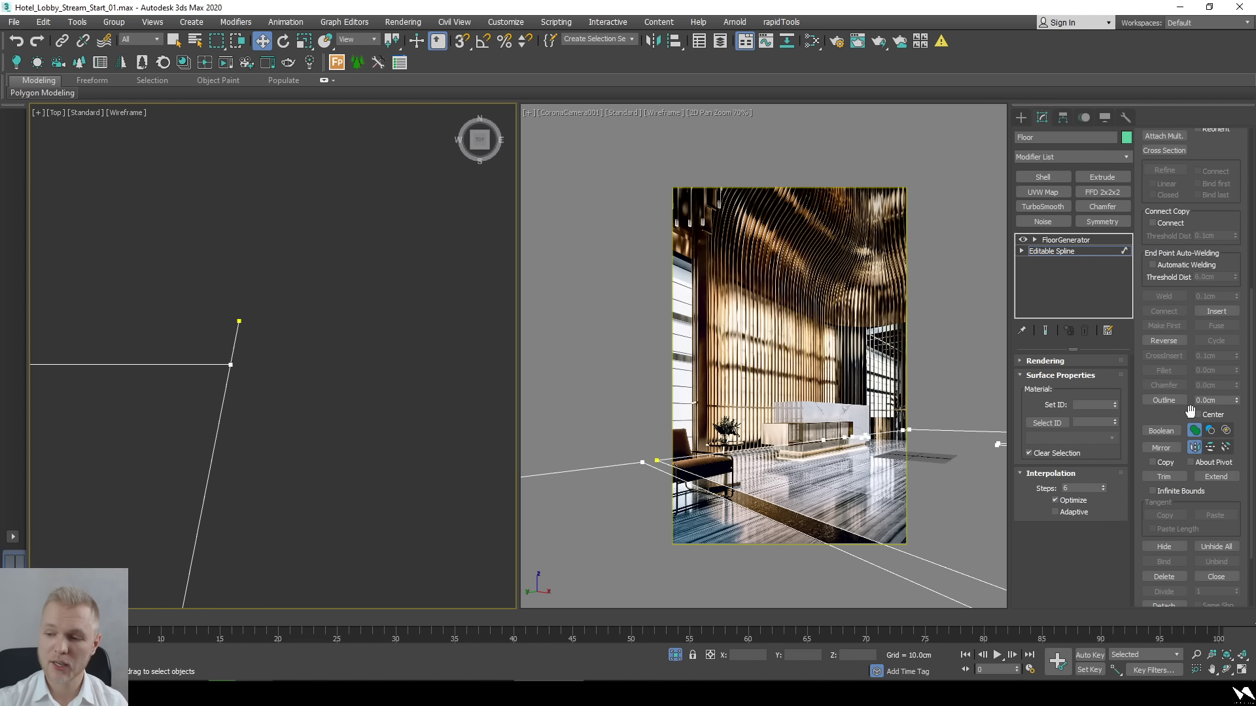
left_click(1173, 481)
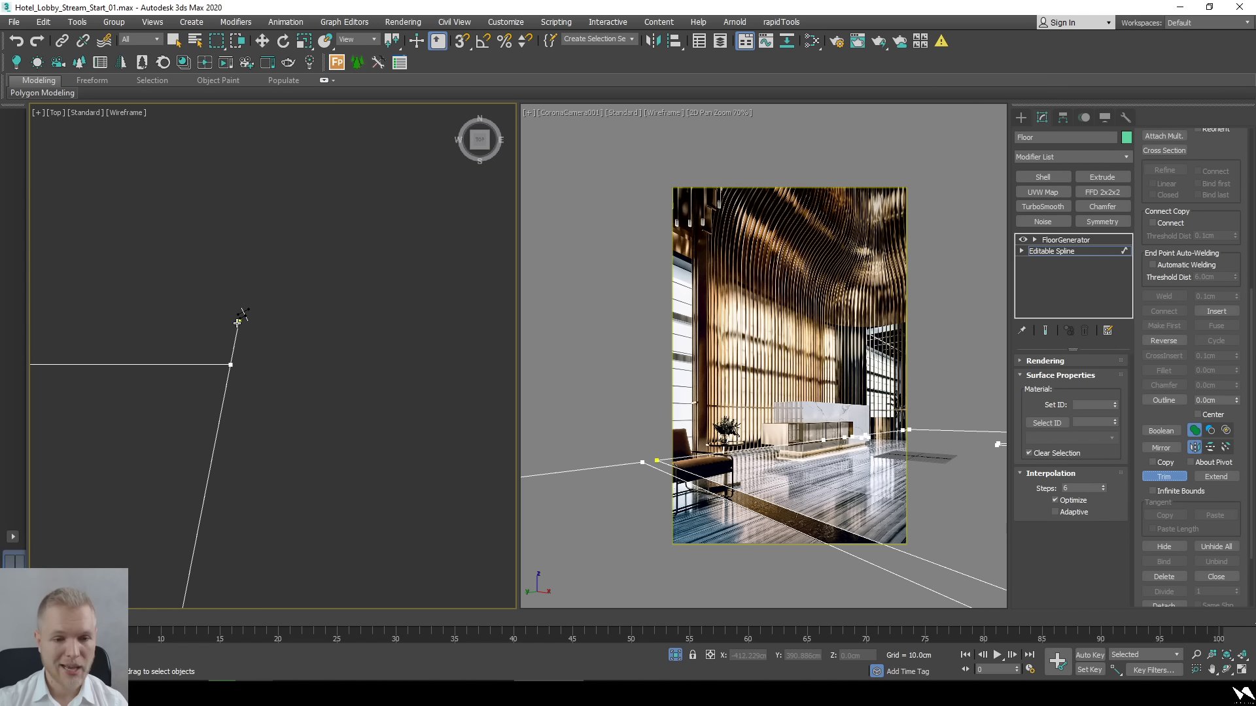
middle_click_drag(264, 342, 272, 334)
Snap the overhanging vertices at the strip's north-west and north-east corners onto the cut ends of the floor outline.
key("w")
key("s")
left_click_drag(264, 312, 268, 371)
middle_click_drag(267, 371, 314, 371)
middle_click_drag(477, 341, 218, 321)
left_click_drag(51, 376, 50, 376)
middle_click_drag(50, 376, 224, 299)
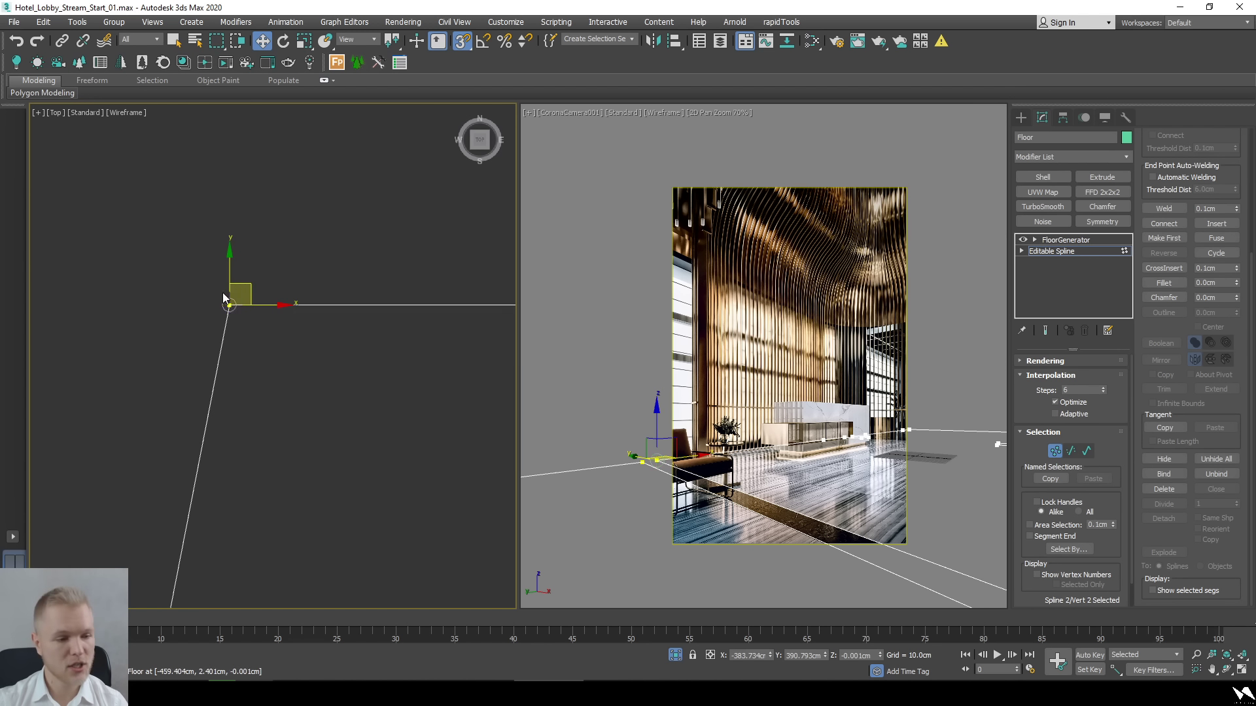
Examine the strip's south end in the top view to check how its corner vertices meet the floor outline.
scroll(236, 281, "down", 10)
middle_click_drag(282, 399, 378, 319)
scroll(336, 338, "down", 4)
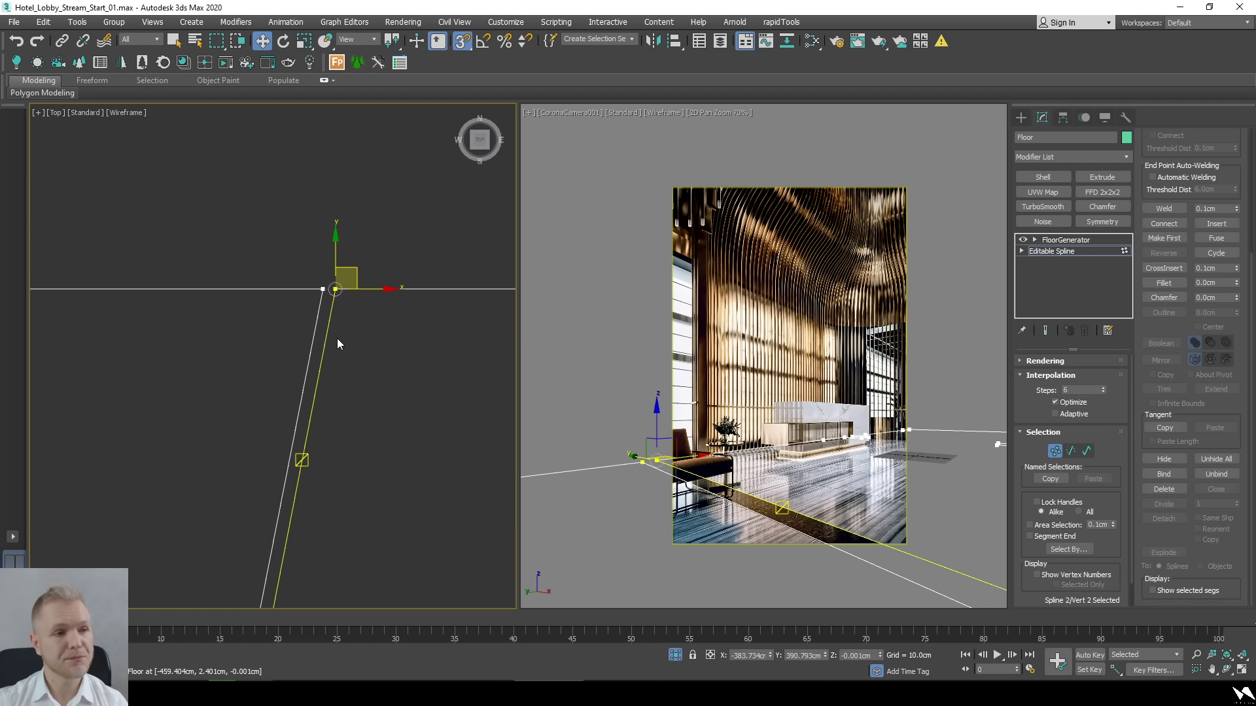
middle_click_drag(319, 432, 339, 347)
middle_click_drag(339, 552, 308, 340)
scroll(272, 328, "up", 5)
scroll(272, 333, "up", 5)
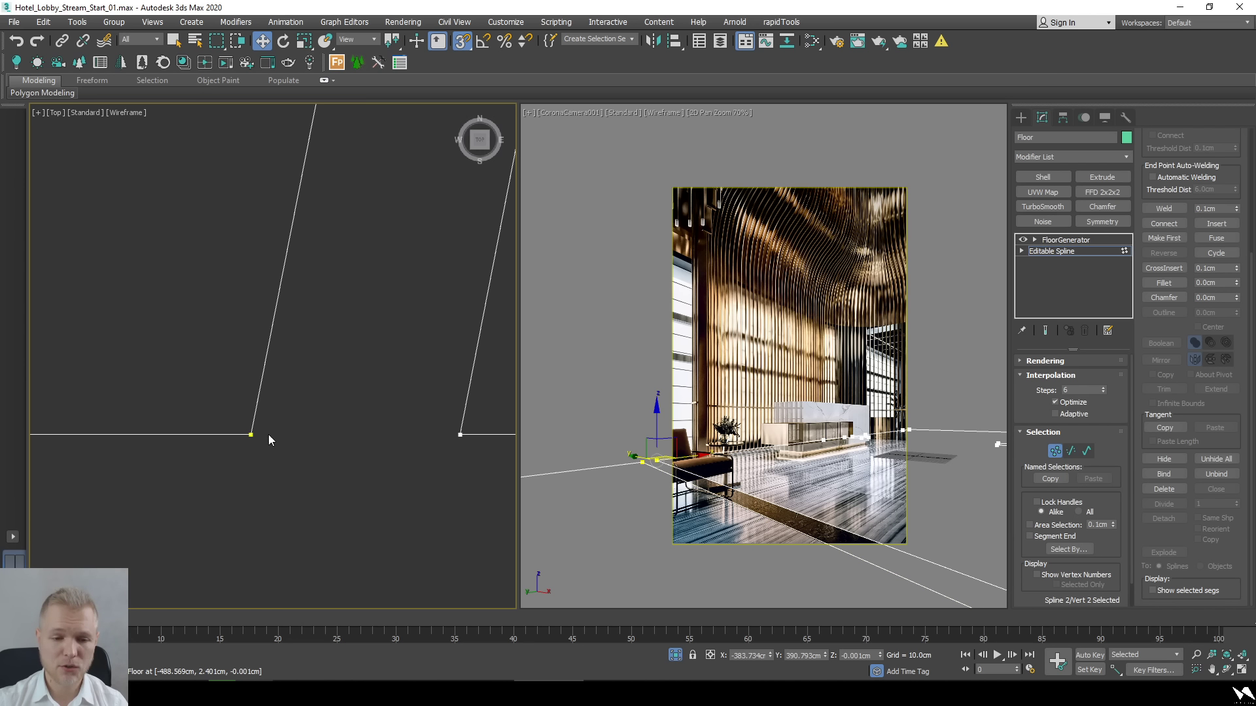
middle_click_drag(268, 434, 306, 394)
scroll(311, 332, "up", 5)
middle_click_drag(196, 584, 381, 138)
middle_click_drag(330, 266, 293, 393)
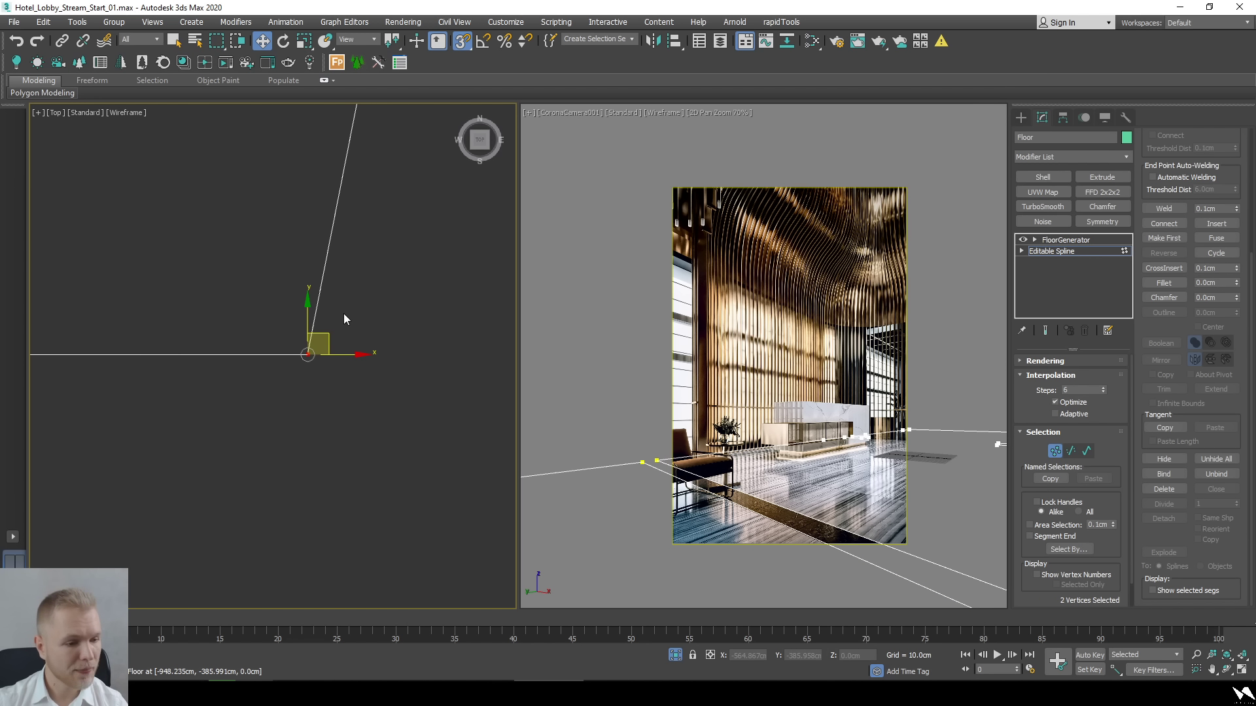
Fuse and weld the two coincident vertices at the strip's south-west corner with a 0.1 cm threshold.
scroll(344, 314, "down", 15)
middle_click_drag(345, 303, 329, 383)
left_click_drag(329, 383, 329, 384)
scroll(341, 382, "up", 4)
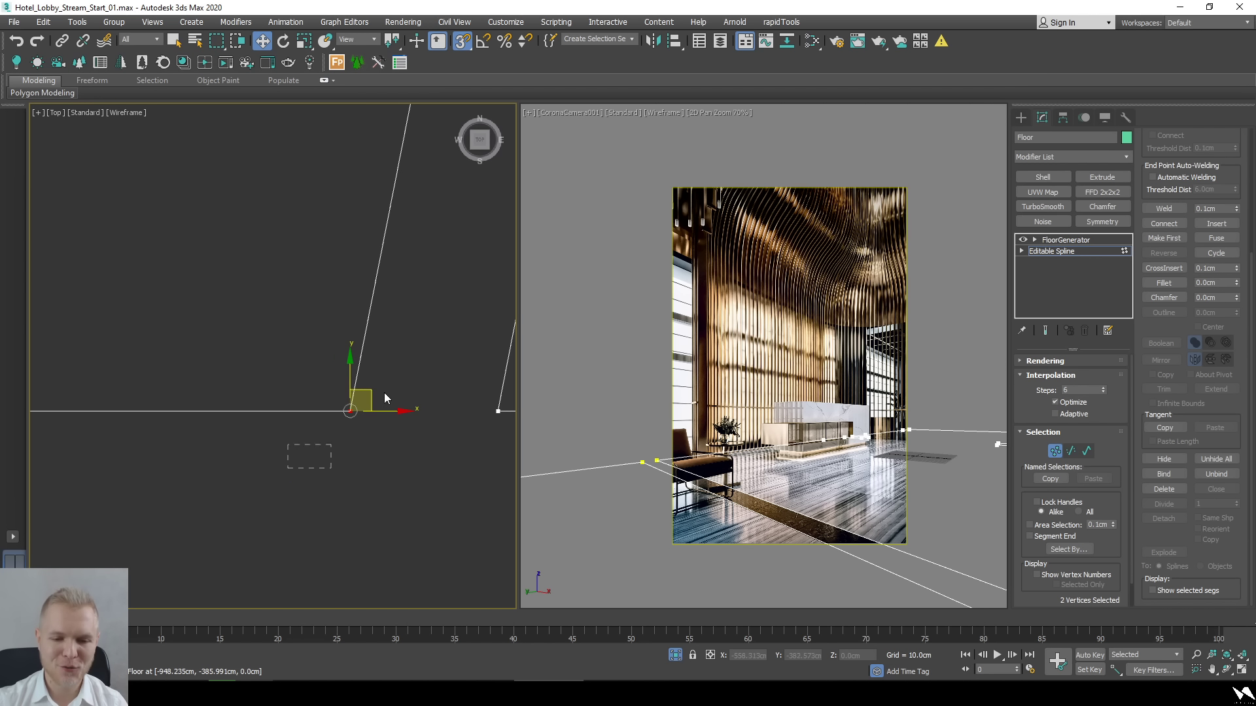
middle_click_drag(389, 390, 331, 399)
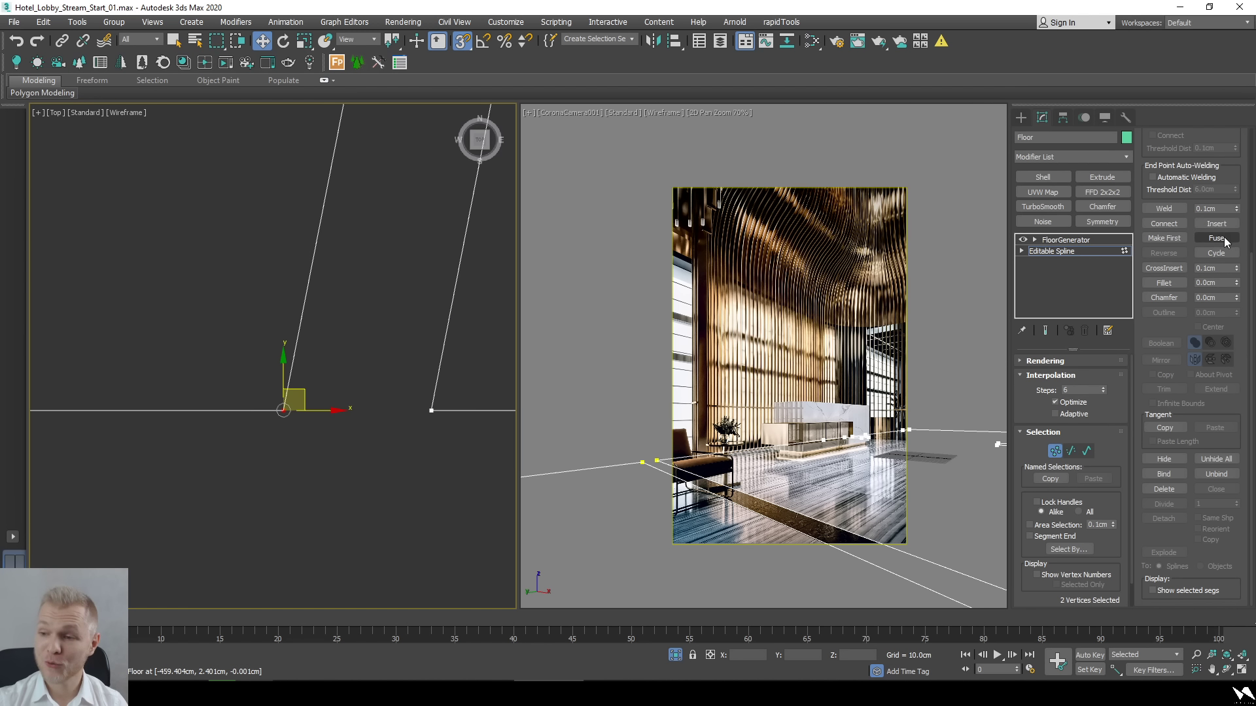
left_click(1164, 208)
Fuse and weld the two vertices at the strip's south-east corner, consulting the hotel lobby reference photo.
left_click_drag(370, 491, 442, 371)
key("alt+Tab")
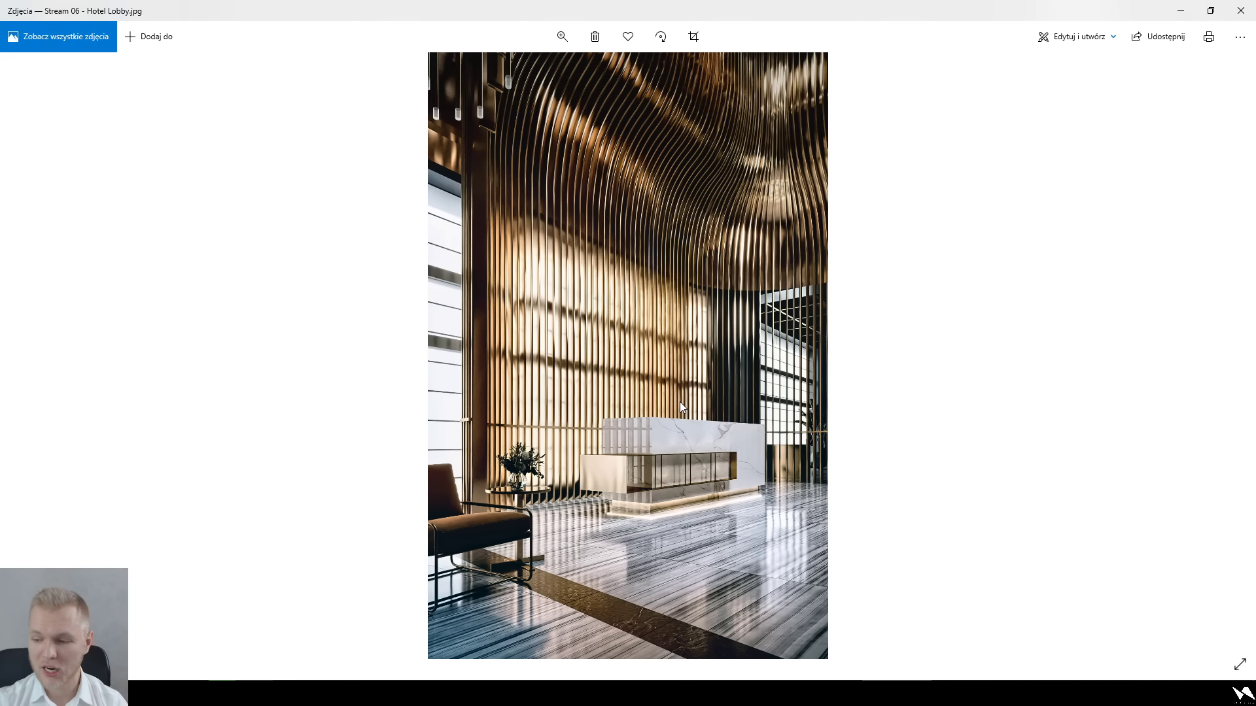
left_click(1180, 10)
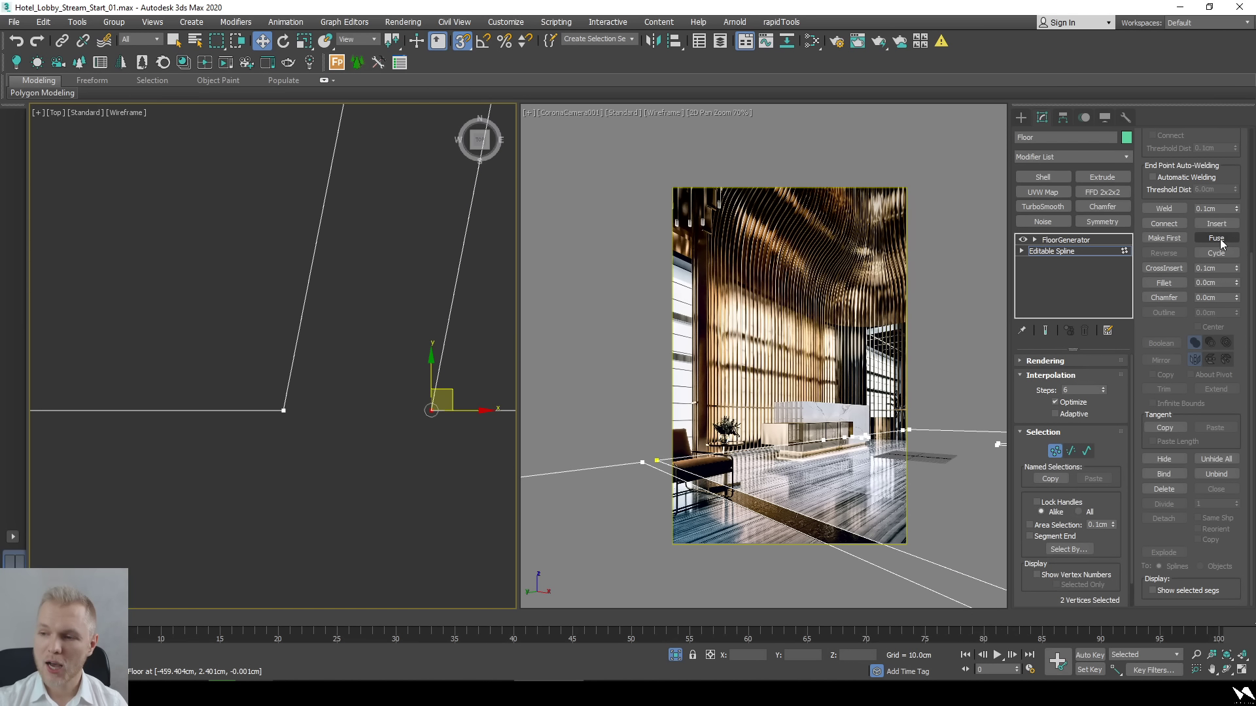
left_click(1166, 210)
Cut the FloorGenerator modifier from the Floor's modifier stack.
scroll(426, 514, "down", 4)
middle_click_drag(427, 514, 314, 451, "alt")
left_click(1060, 241)
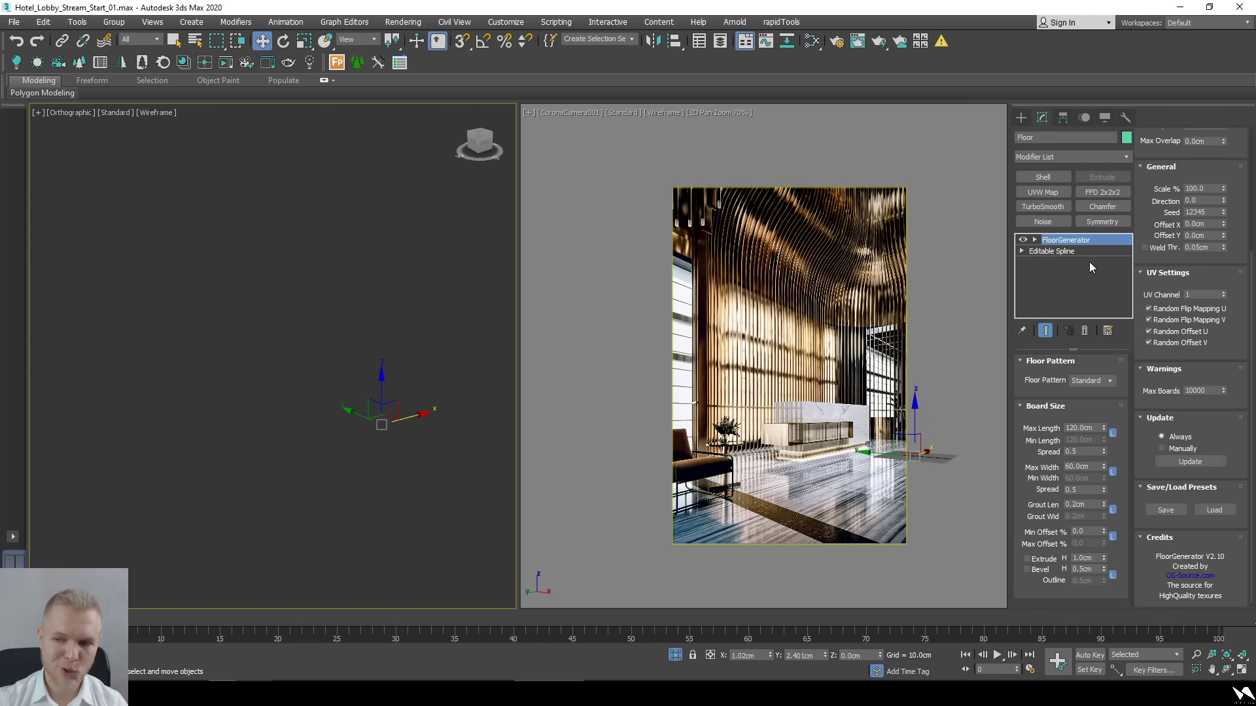
right_click(1081, 244)
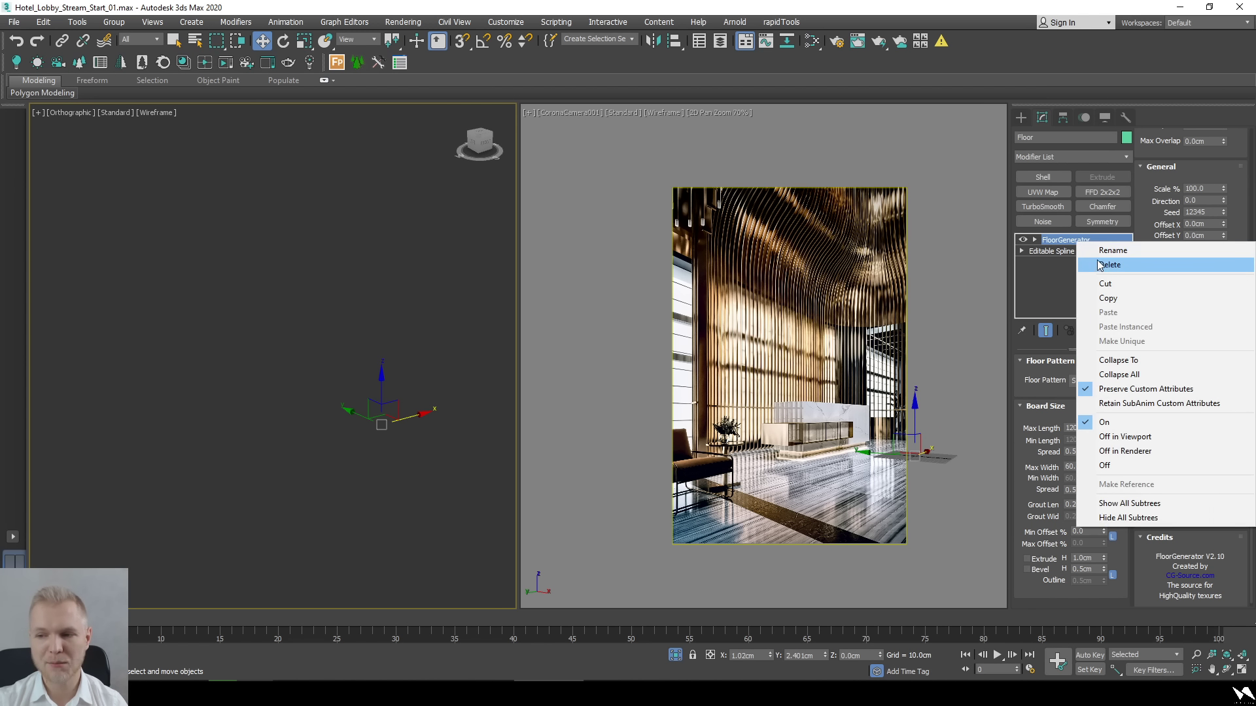
left_click(1106, 283)
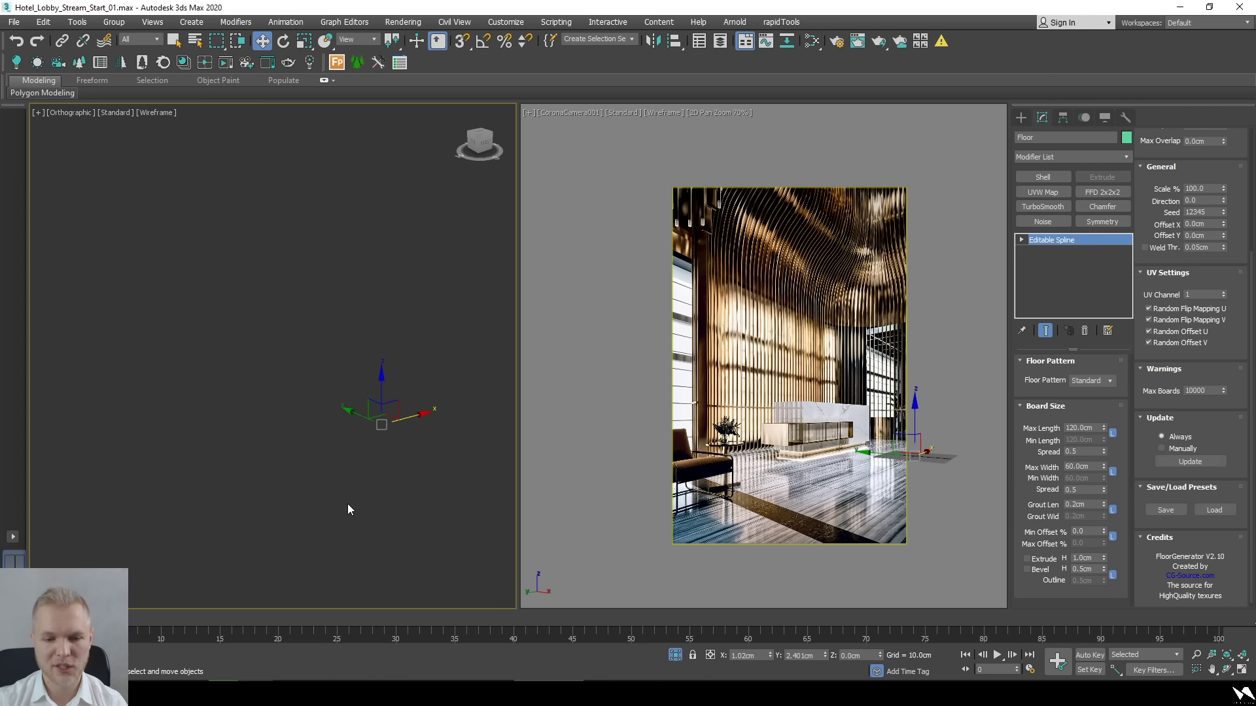
Extrude the Floor spline 1000 cm with 2 segments and display it shaded with edged faces.
left_click(1083, 158)
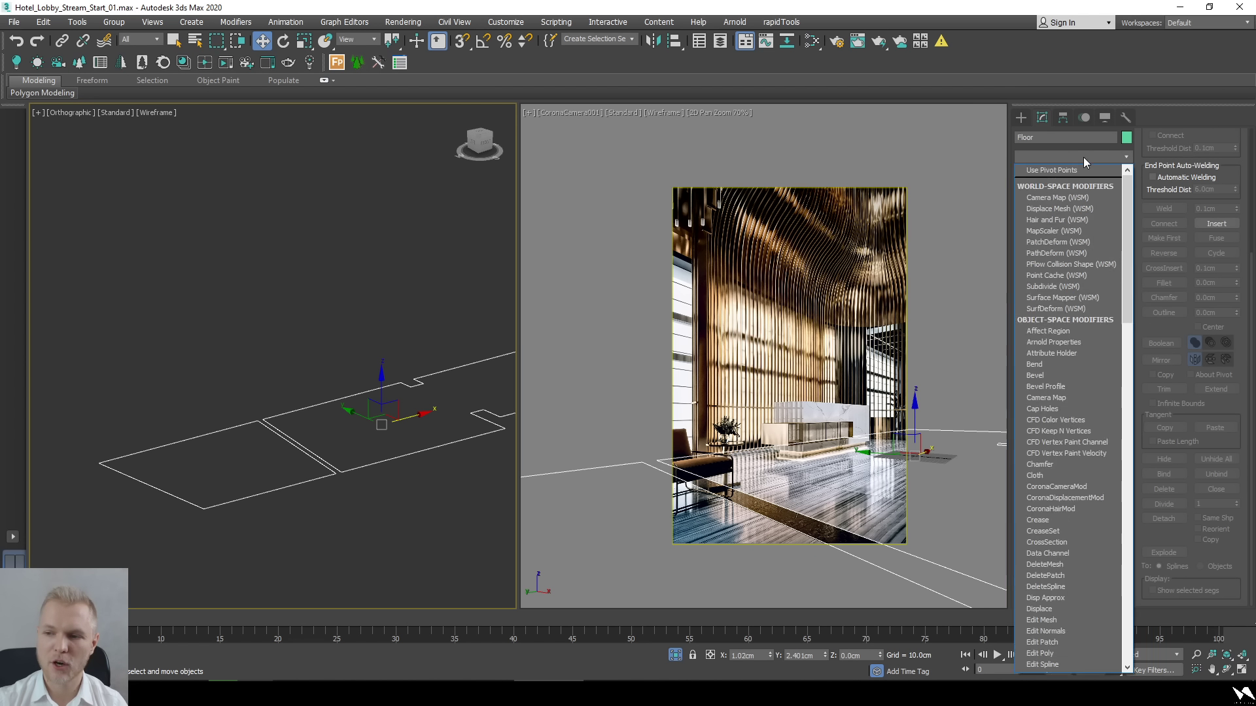
left_click(1096, 160)
left_click(1102, 177)
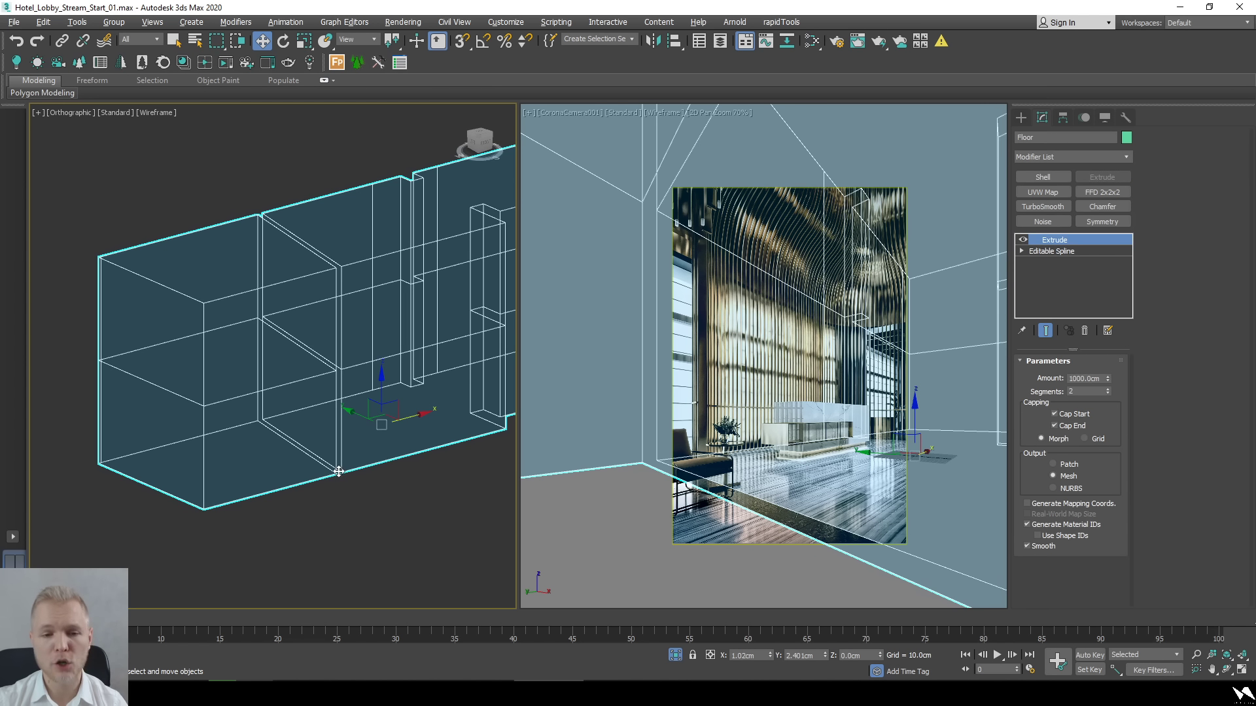
key("F3")
middle_click_drag(353, 488, 356, 517, "alt")
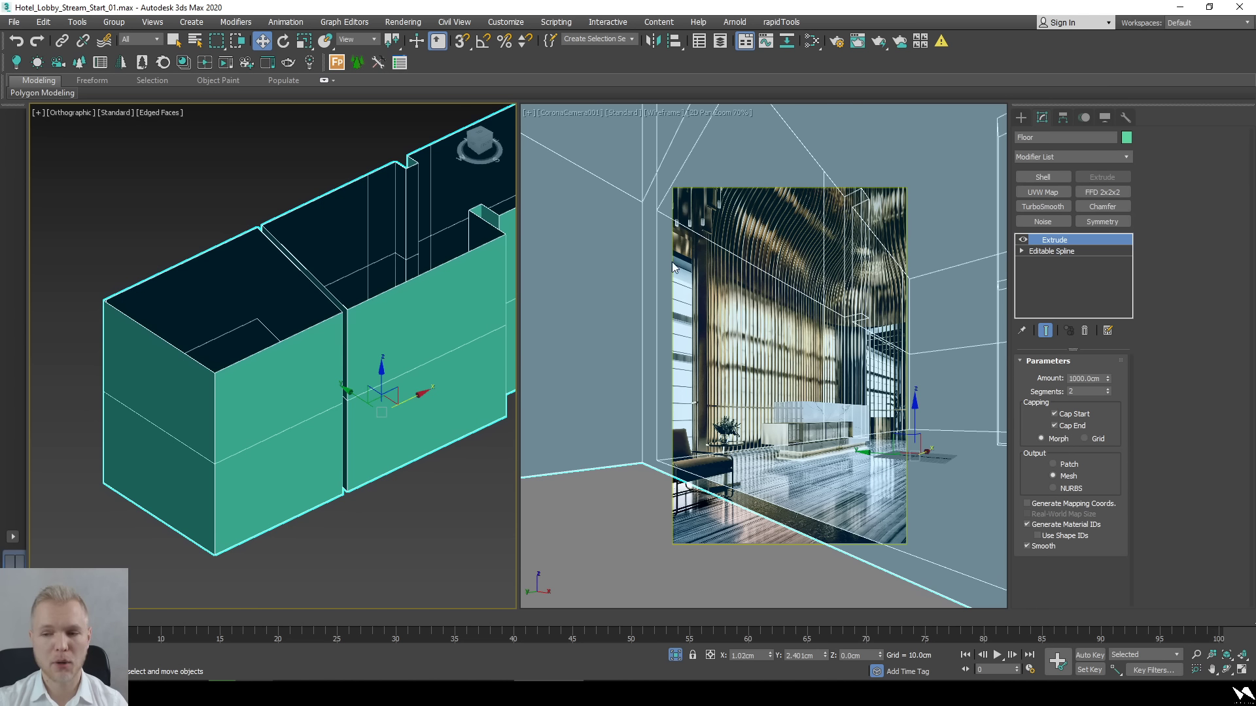
Add an Edit Poly modifier above Extrude and select the larger floor section's open border.
left_click(1074, 155)
type("edit n")
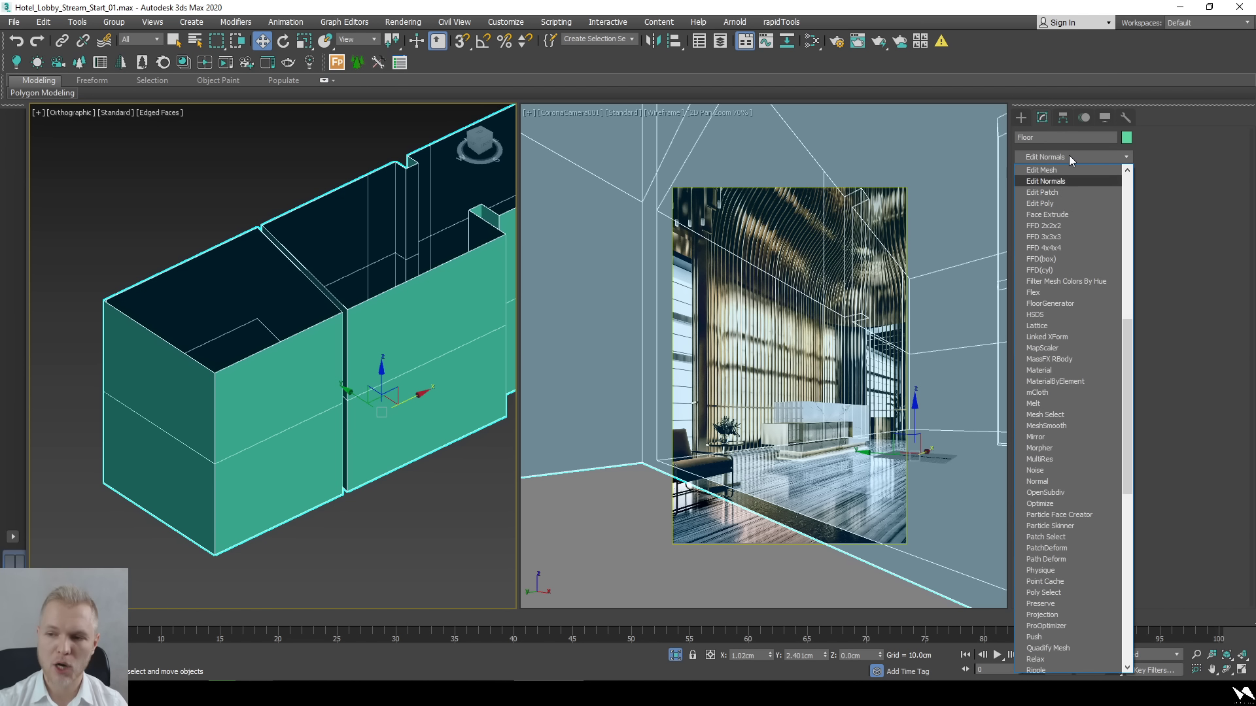
key("Down")
key("Down")
key("Return")
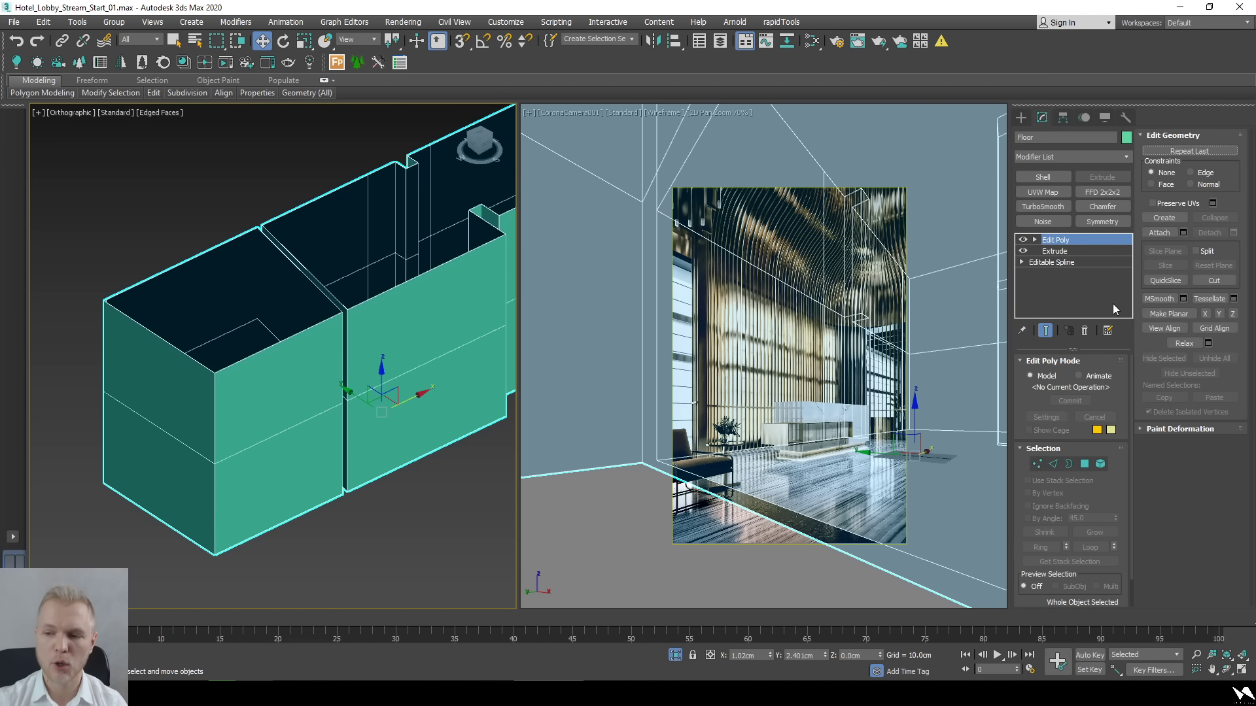
key("3")
left_click(403, 283)
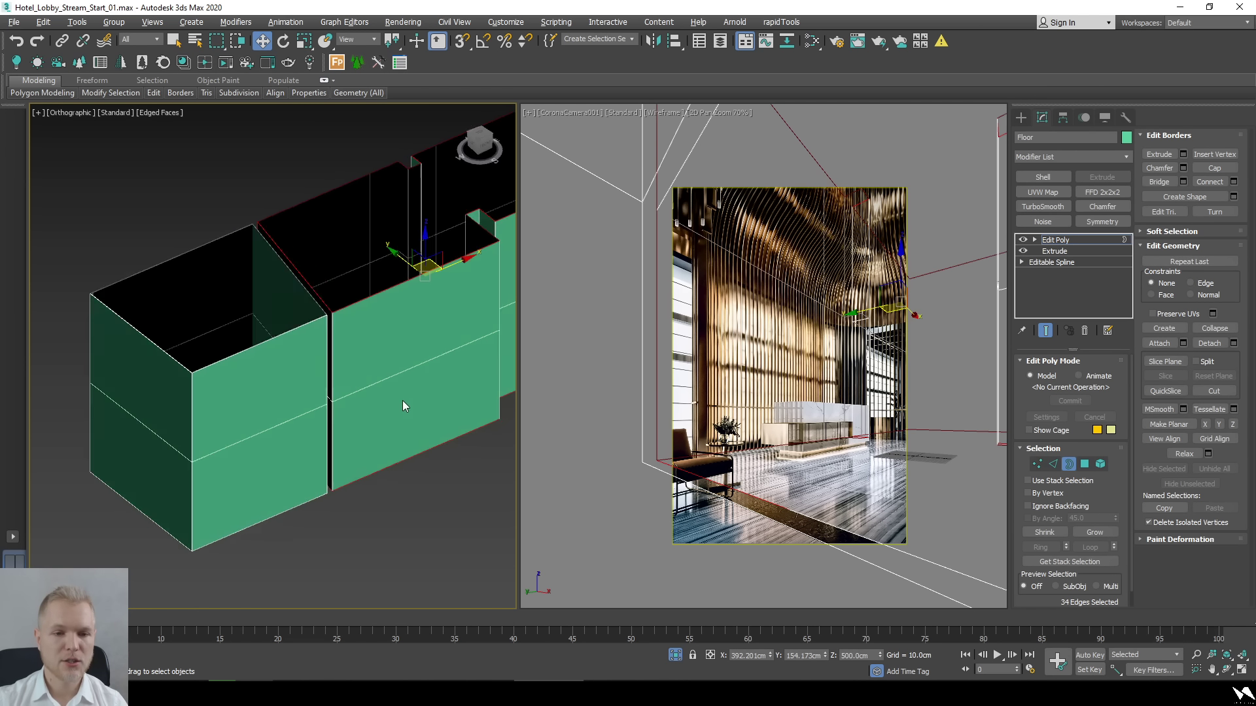
Check the open borders of both floor sections in wireframe, and delete the Edit Poly modifier.
key("F3")
scroll(327, 260, "up", 10)
scroll(298, 229, "down", 5)
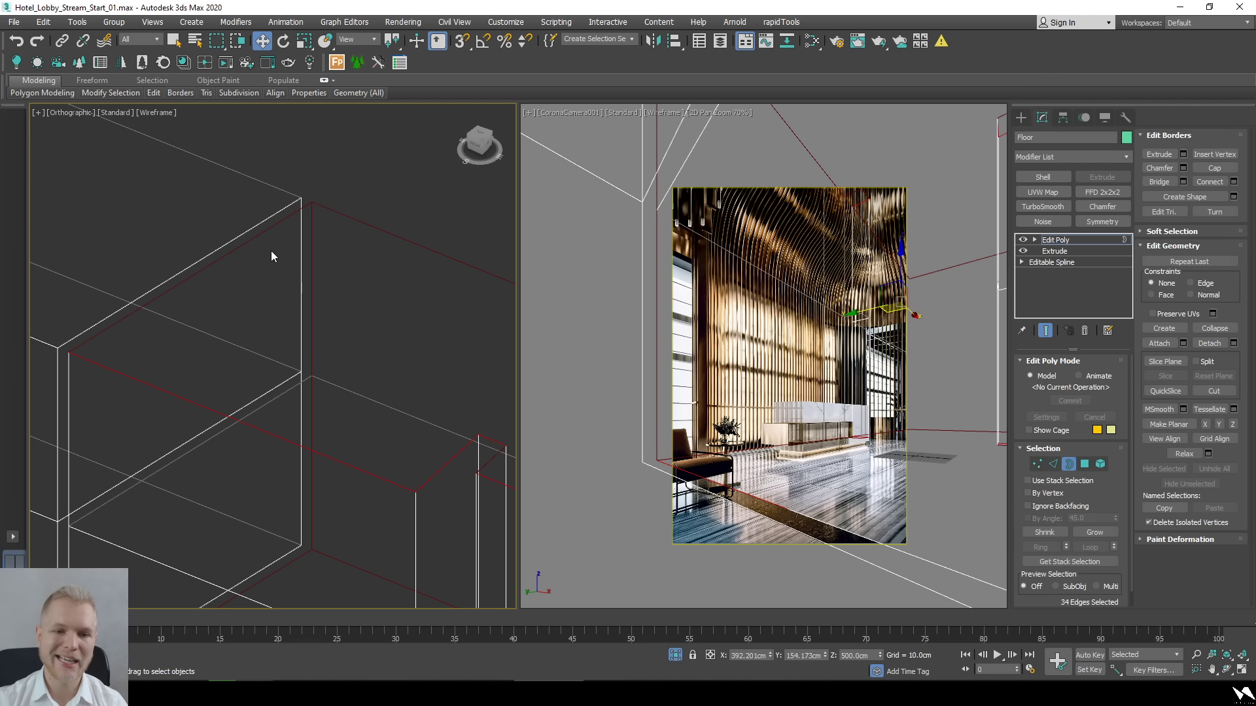
scroll(288, 189, "down", 5)
left_click(314, 359)
scroll(332, 348, "up", 8)
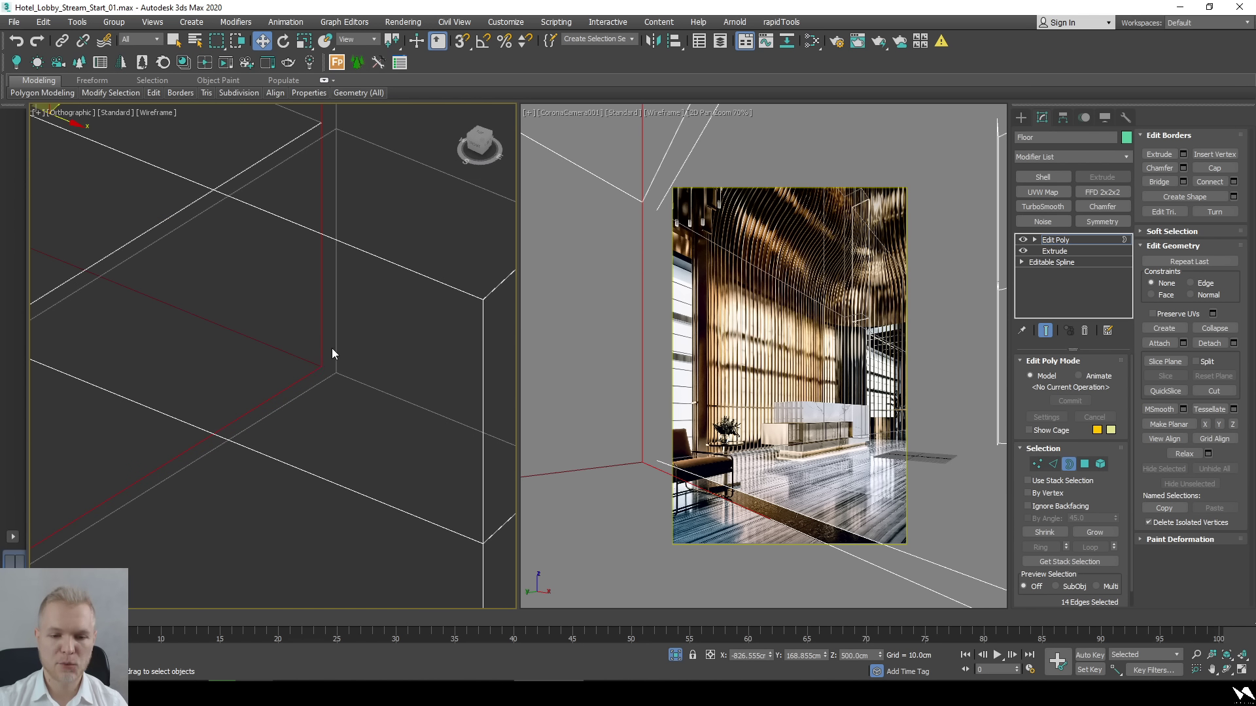
scroll(321, 376, "down", 6)
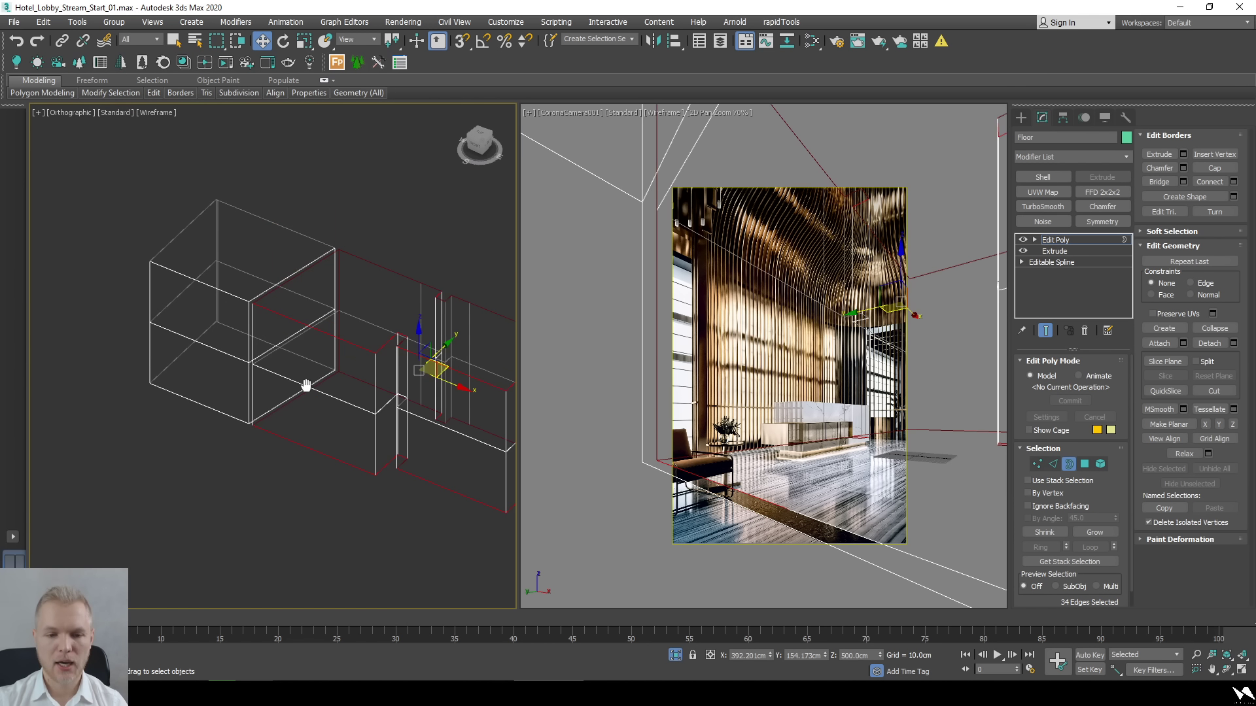
key("ctrl+z")
scroll(298, 413, "up", 4)
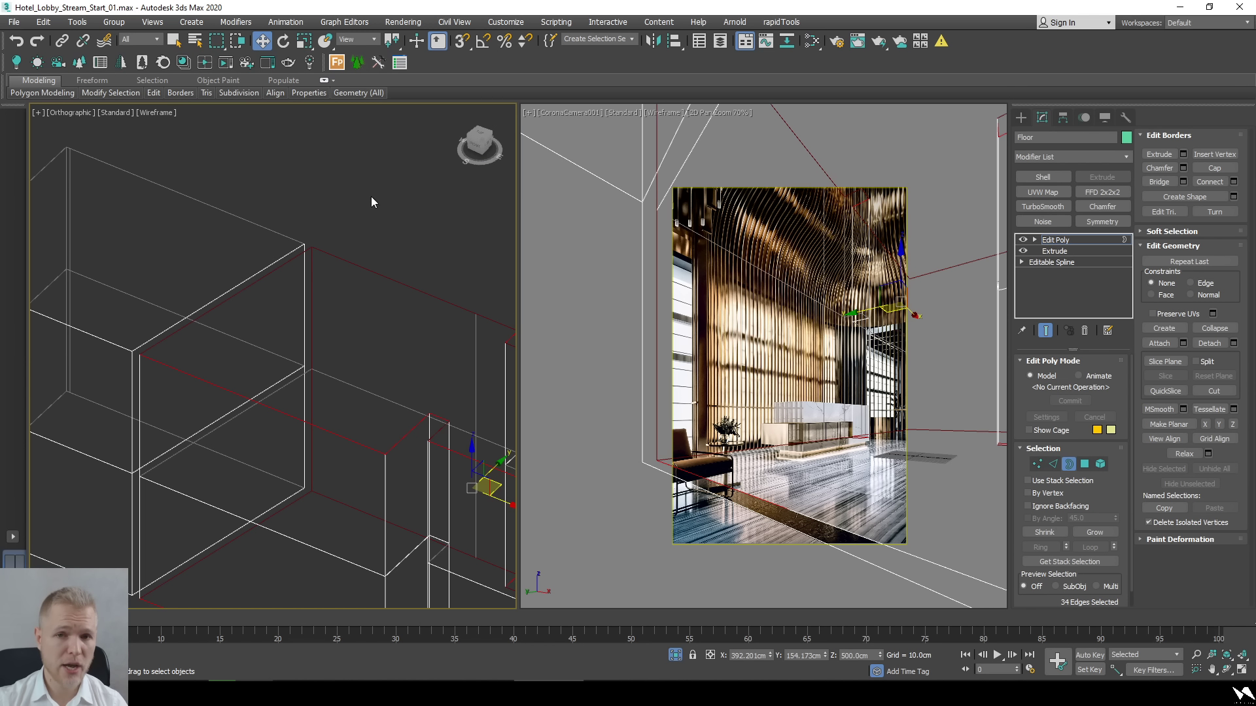
right_click(1066, 241)
left_click(1072, 253)
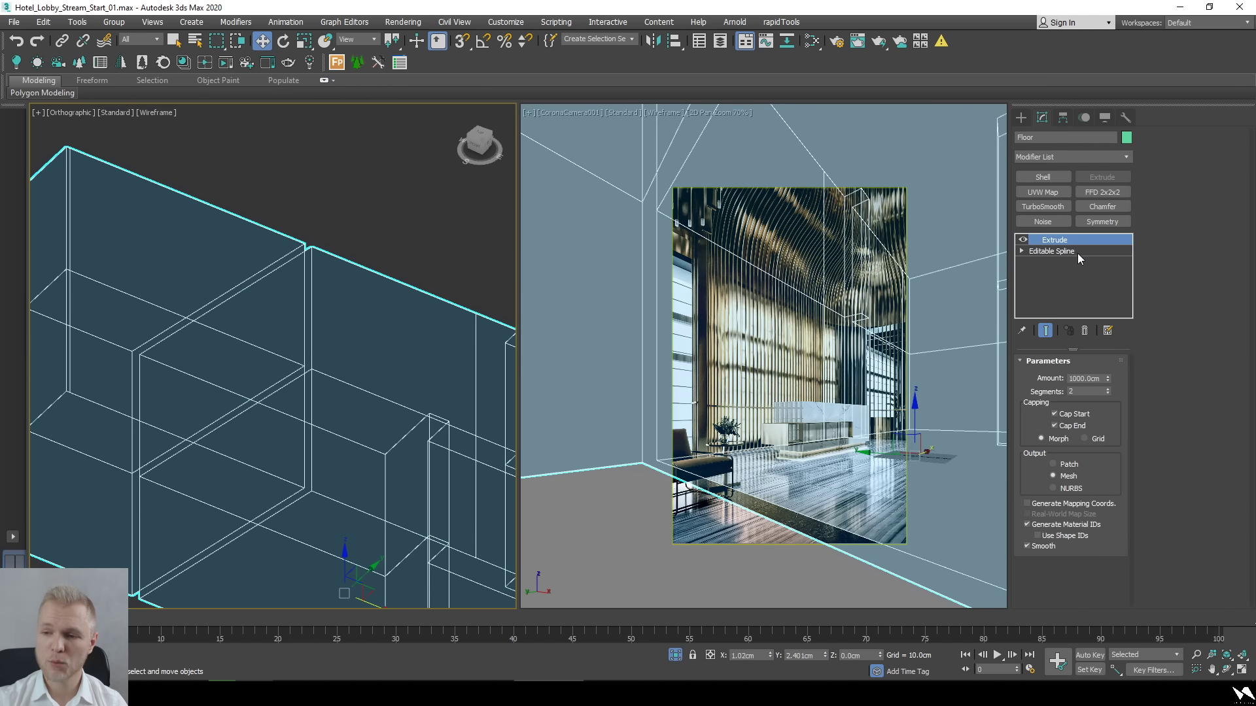
Fuse and weld the two vertices at the larger floor section's north corner beside the strip gap.
left_click(1077, 252)
scroll(320, 501, "down", 2)
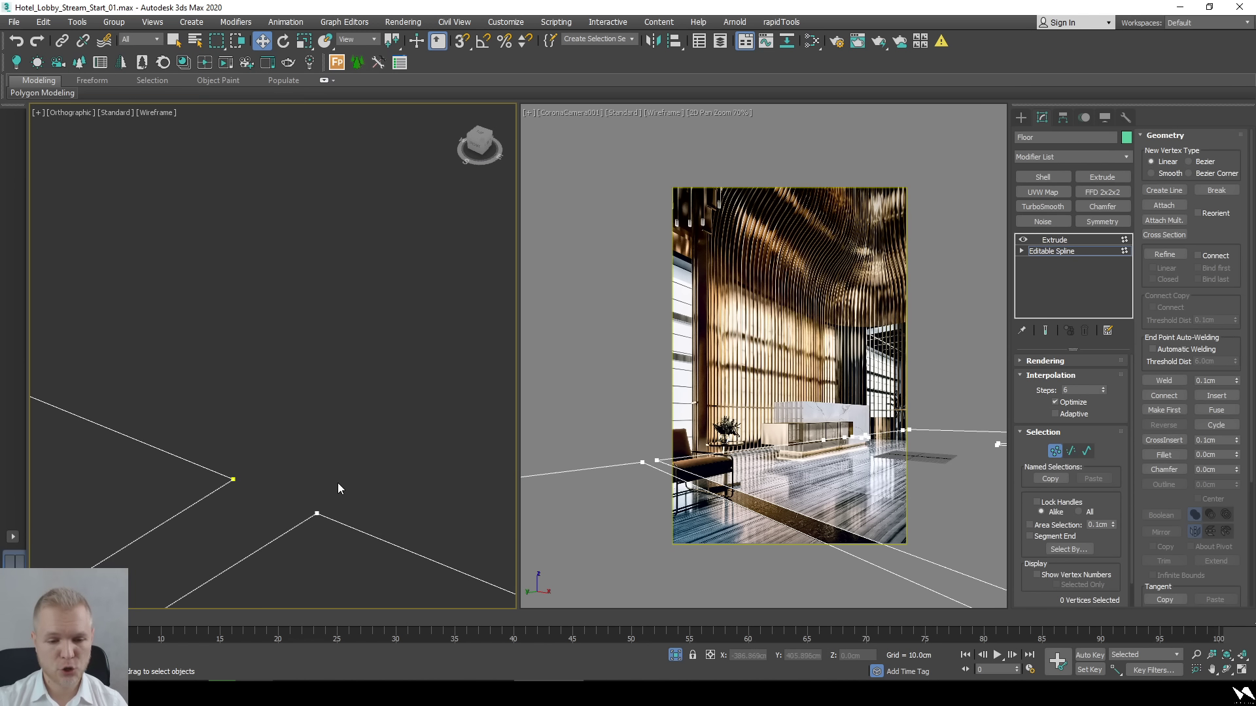
left_click_drag(327, 539, 304, 500)
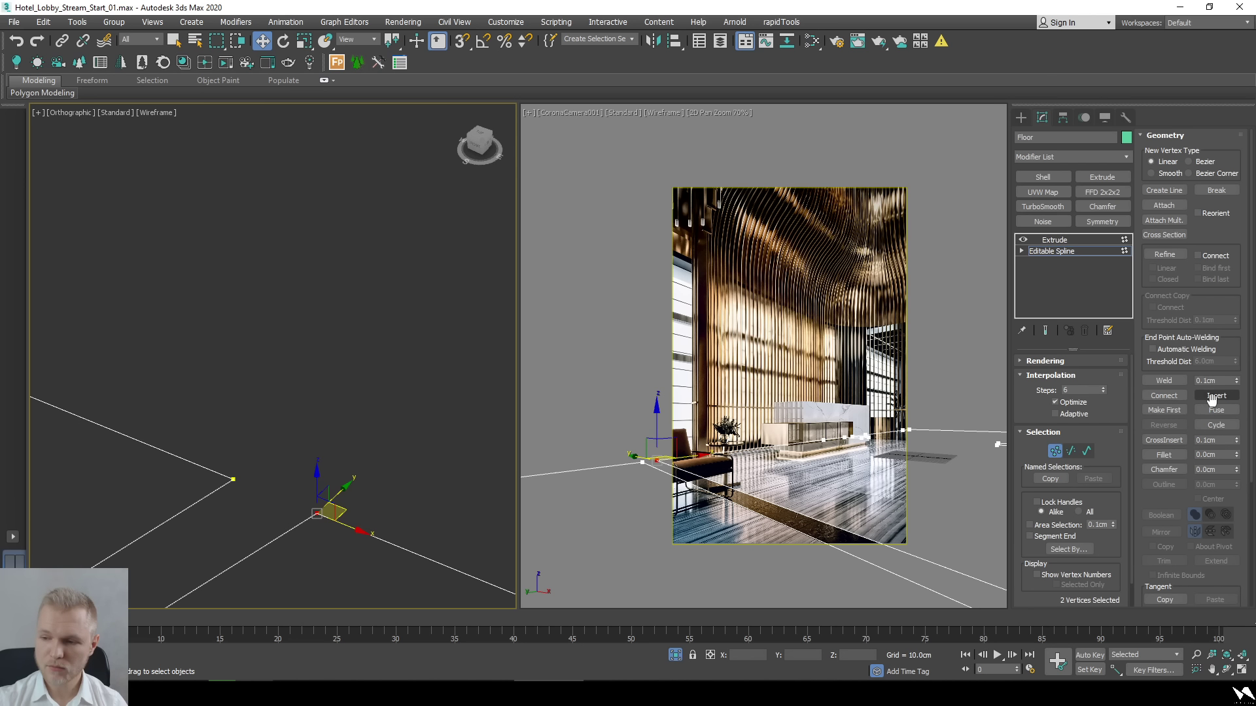
left_click(1168, 381)
Fuse and weld the two vertices at the smaller floor section's north corner beside the strip gap.
middle_click_drag(199, 395, 258, 327)
scroll(257, 328, "up", 2)
left_click_drag(344, 378, 218, 530)
middle_click_drag(218, 530, 158, 422)
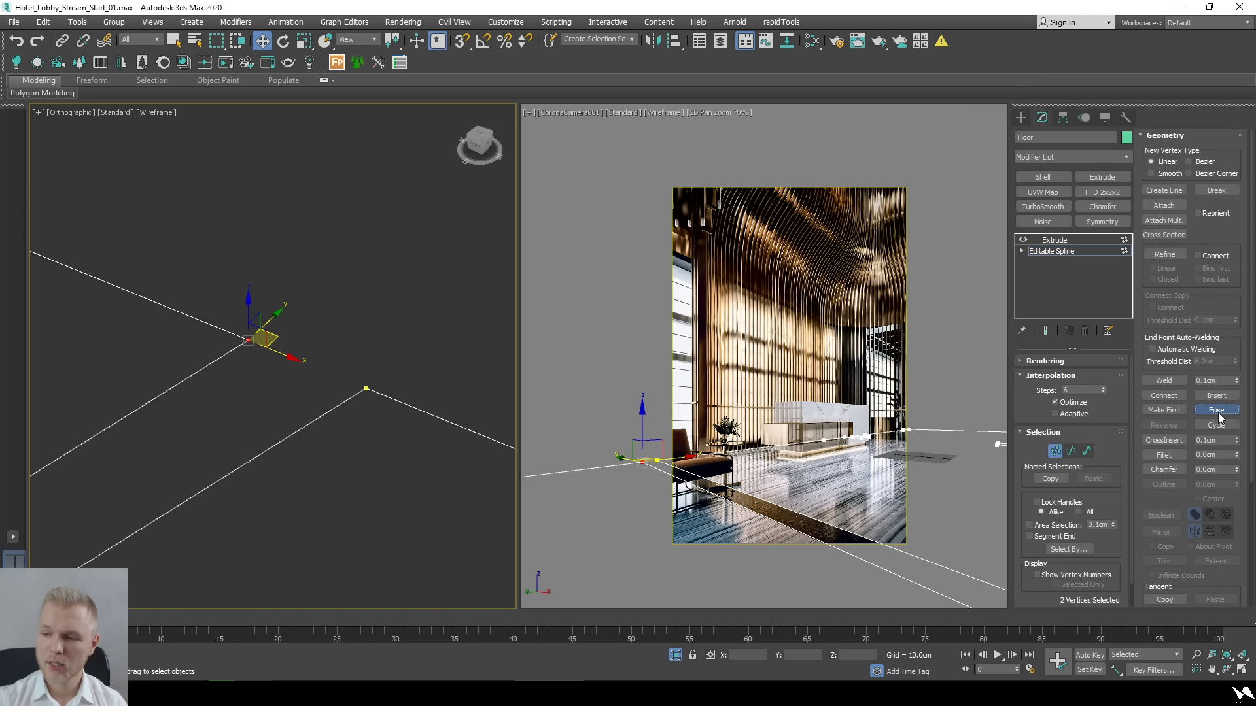
left_click(1174, 382)
scroll(365, 421, "down", 6)
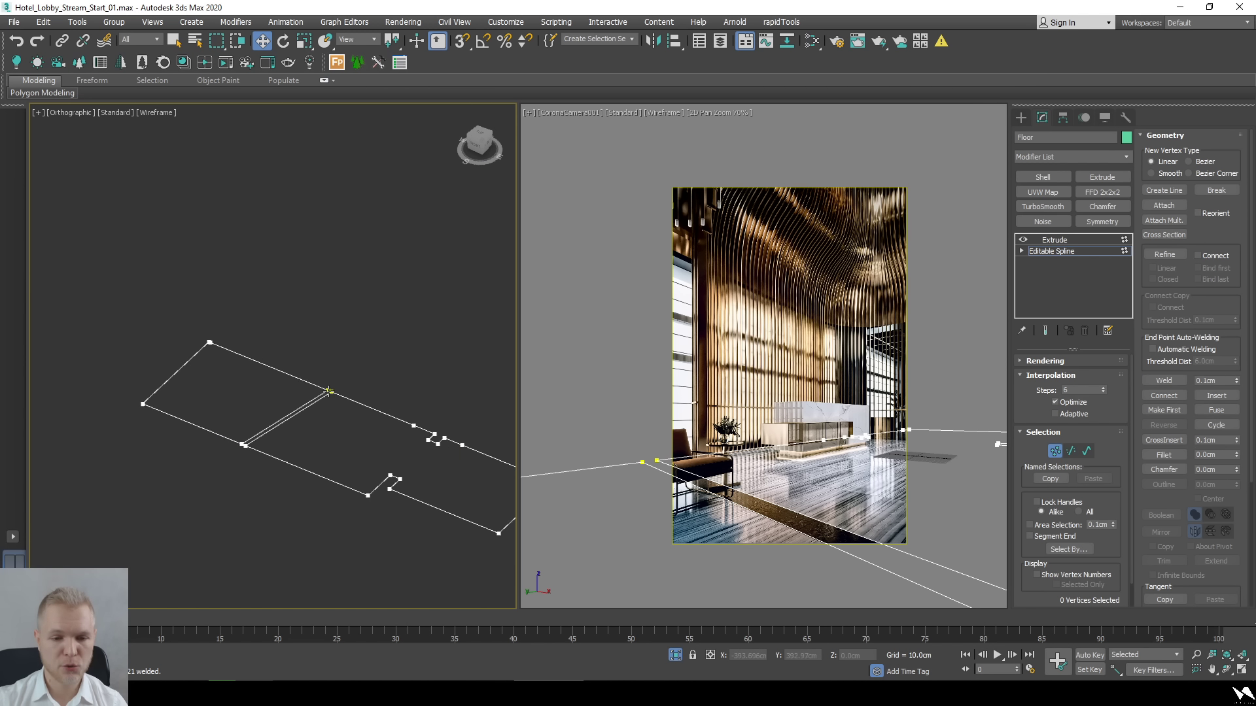
scroll(364, 420, "up", 5)
middle_click_drag(294, 378, 367, 340, "alt")
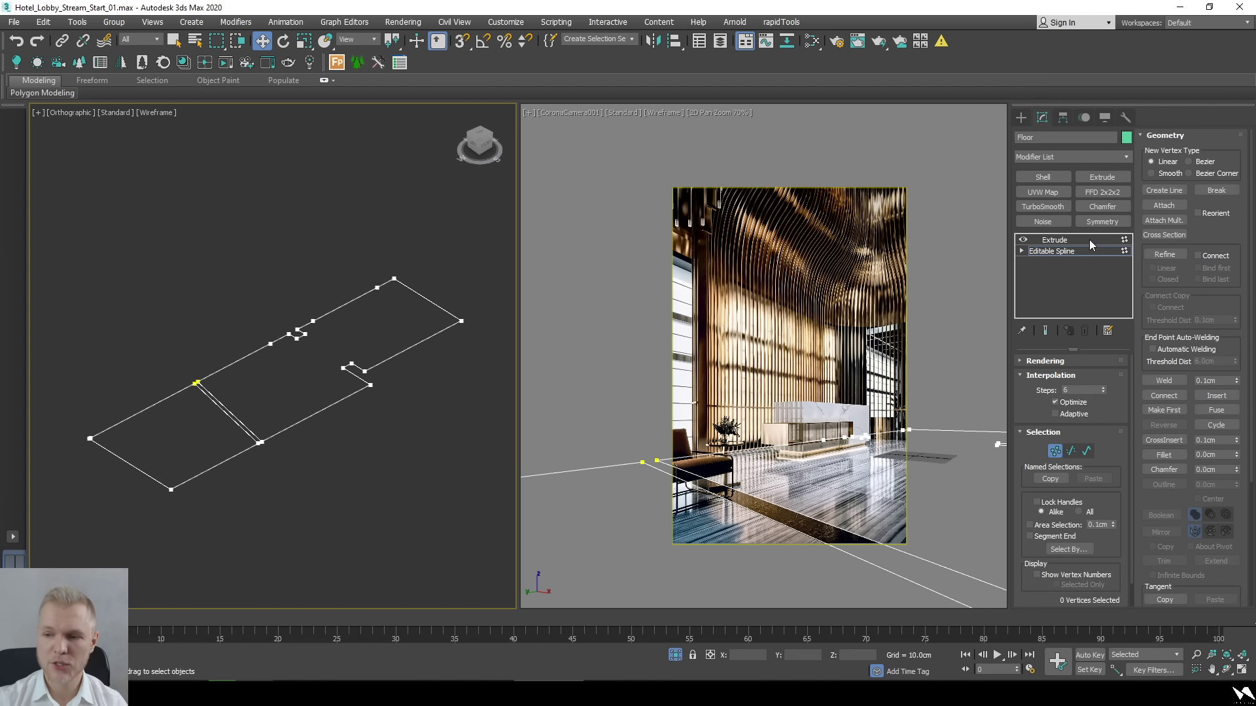
Check in shaded view that both extruded floor sections form closed, capped solids.
left_click(1073, 240)
key("F3")
scroll(285, 337, "up", 2)
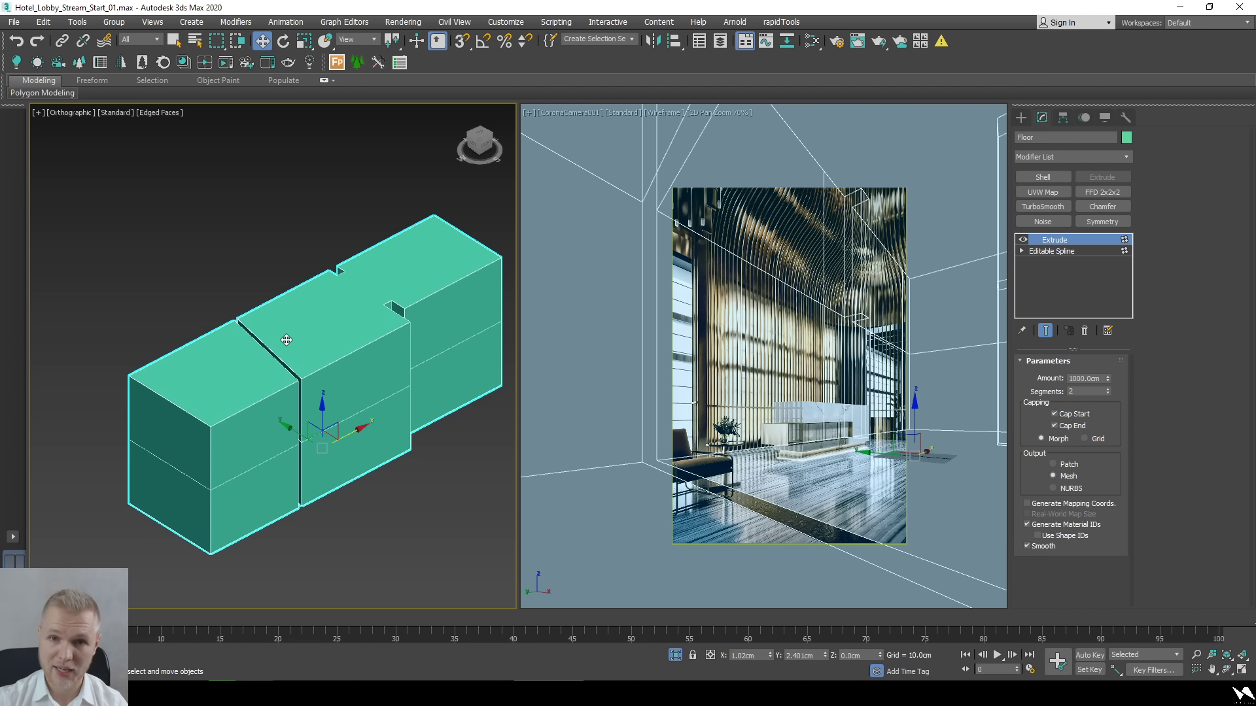
Delete the floor's Extrude modifier and paste the FloorGenerator modifier onto its Editable Spline.
right_click(1064, 245)
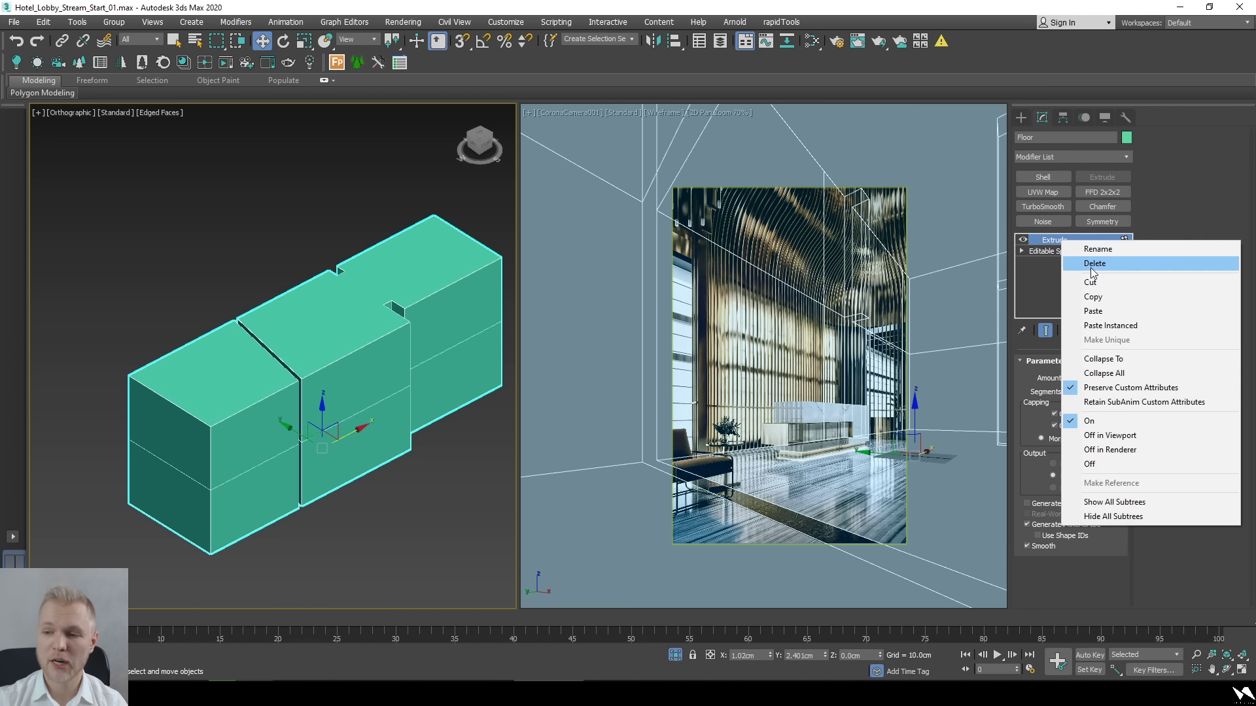
left_click(1061, 276)
right_click(1074, 276)
left_click(1073, 275)
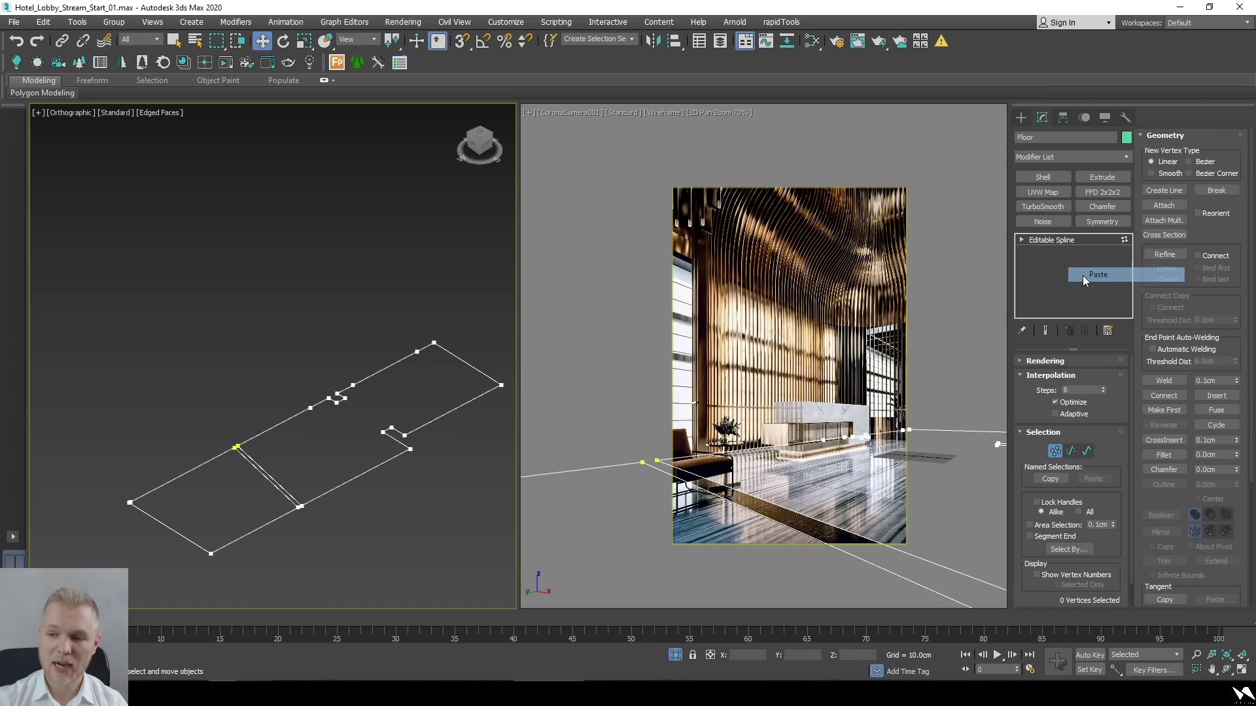
Bring the rest of the lobby scene back into view around the floor and display it in wireframe.
scroll(296, 520, "up", 3)
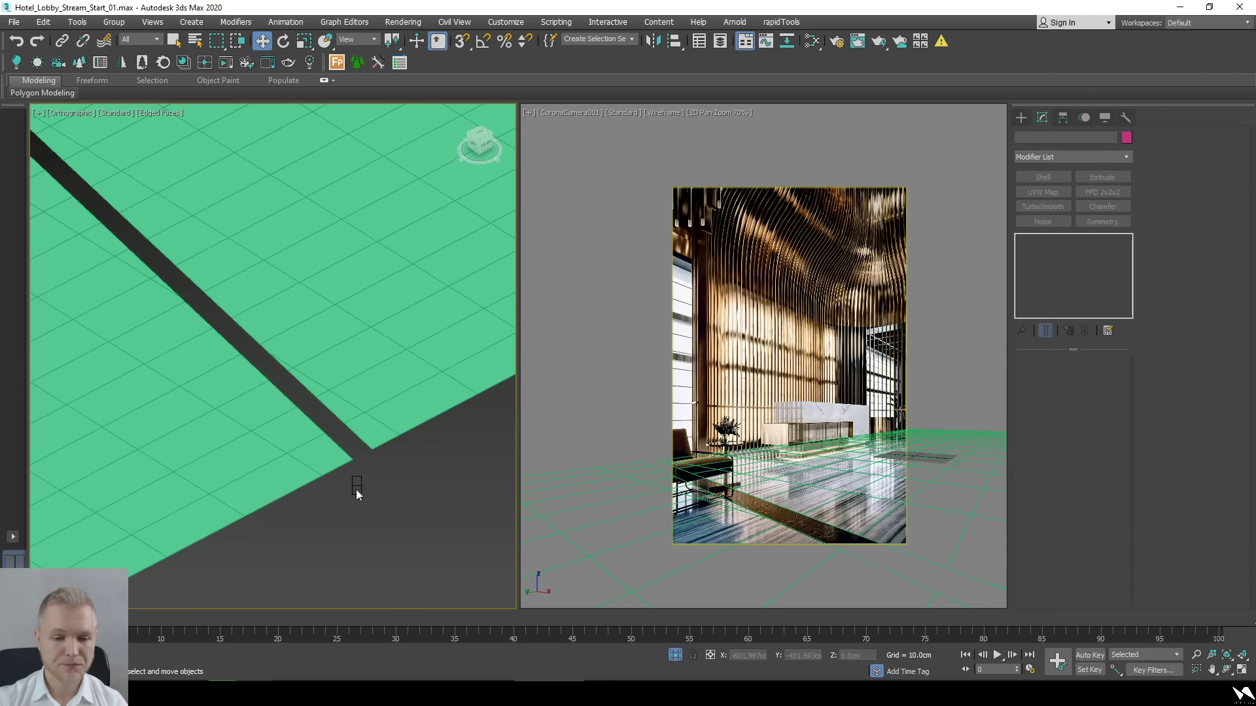
right_click(354, 493)
left_click(392, 436)
key("F3")
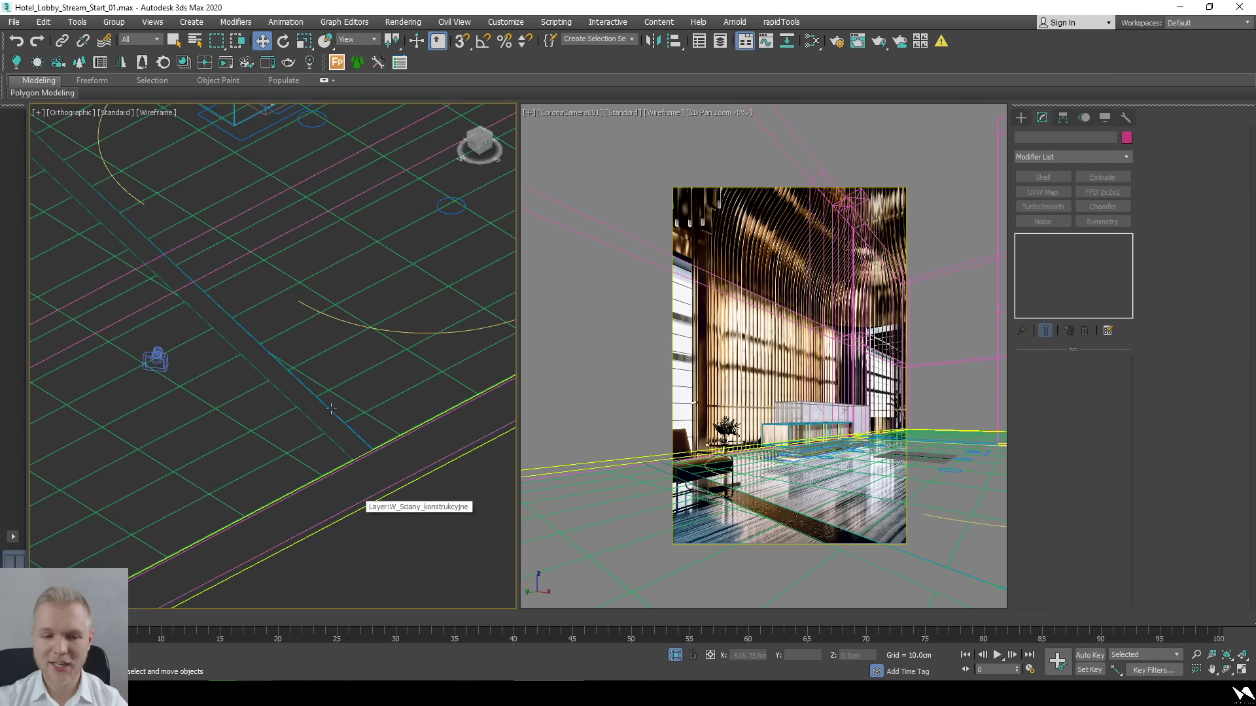
Select the slanted strip spline between the floor sections and paste the FloorGenerator modifier onto it.
scroll(379, 491, "up", 2)
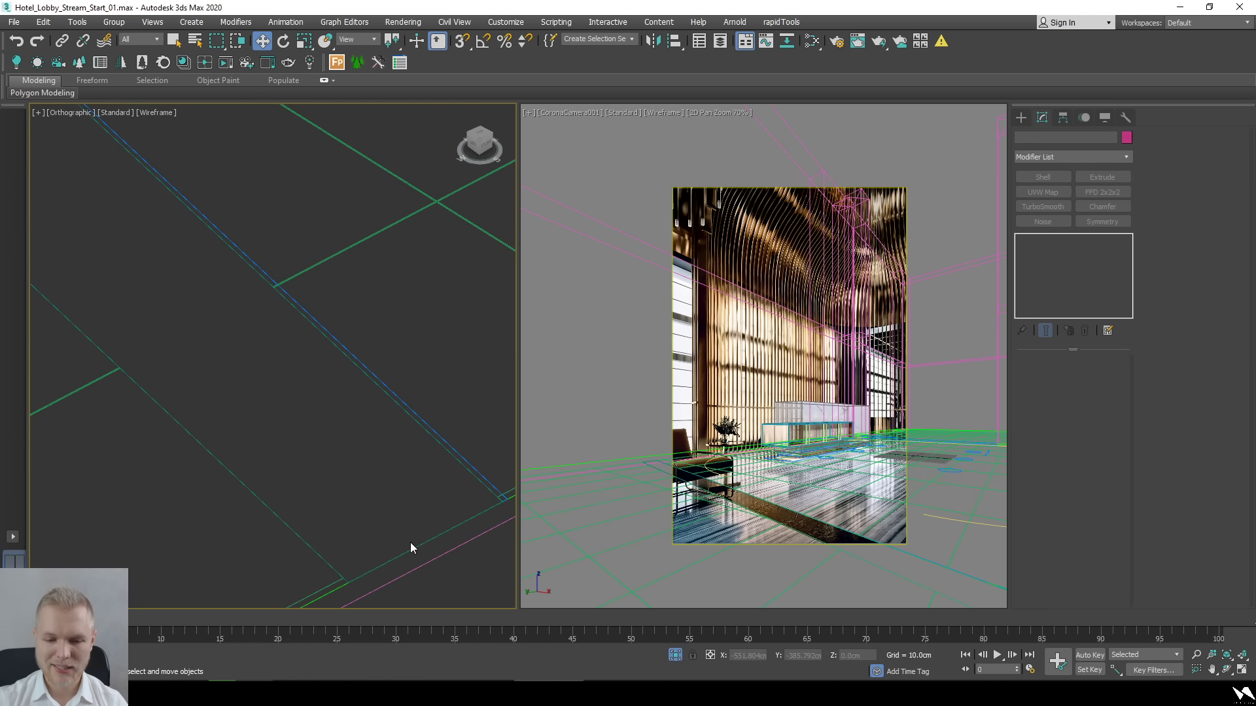
scroll(488, 490, "up", 2)
left_click(494, 473)
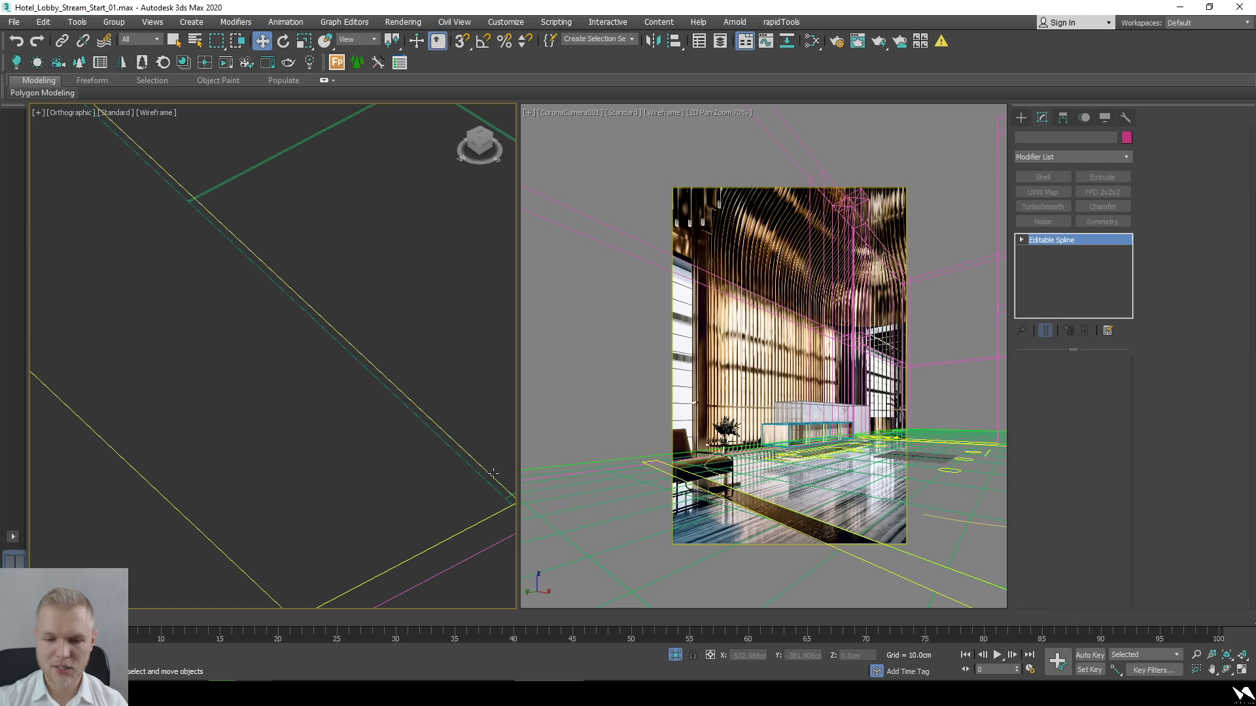
scroll(487, 472, "down", 2)
key("z")
middle_click_drag(484, 473, 639, 545, "alt")
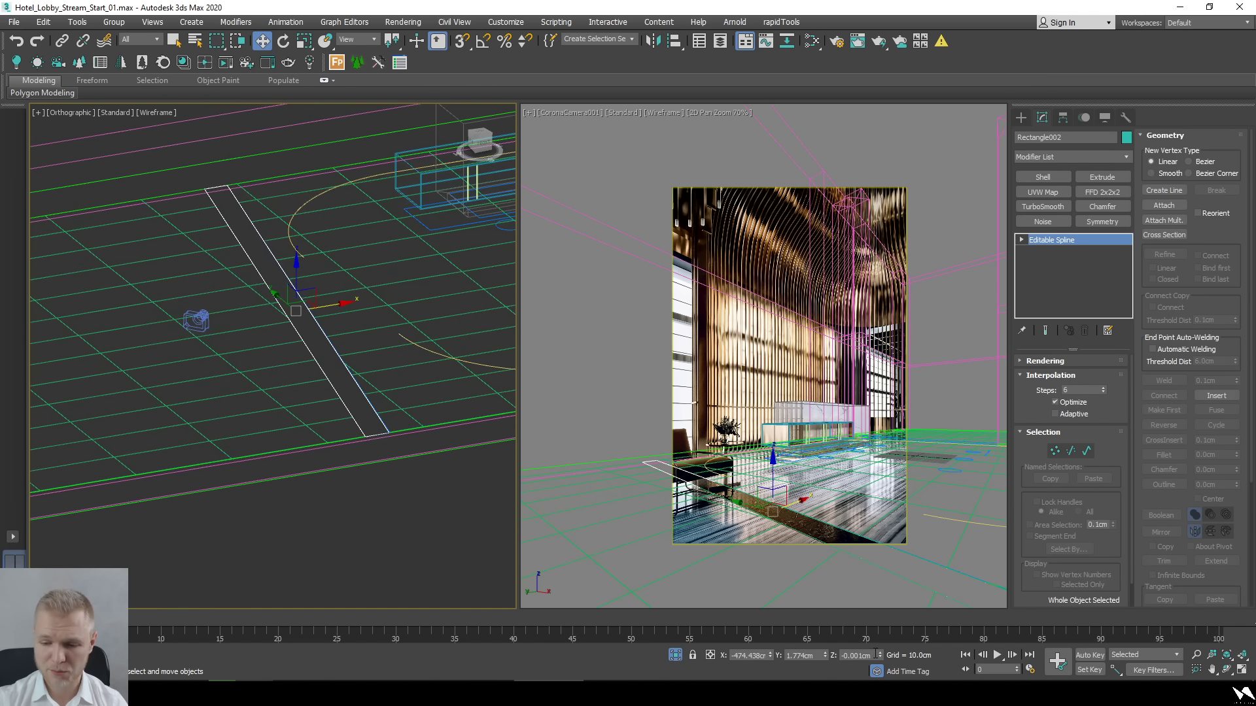
right_click(1073, 286)
left_click(1087, 291)
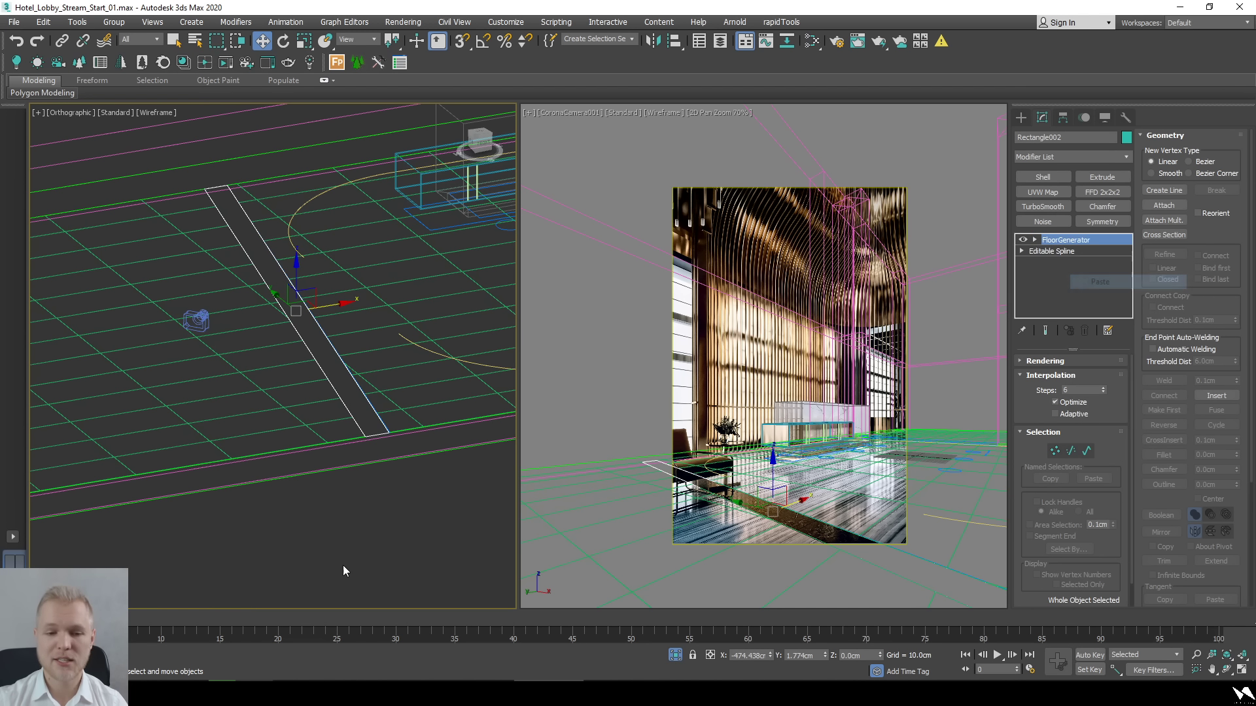
Isolate the floor and the slanted strip, and check their tile layout from the top and through the camera.
scroll(360, 363, "up", 8)
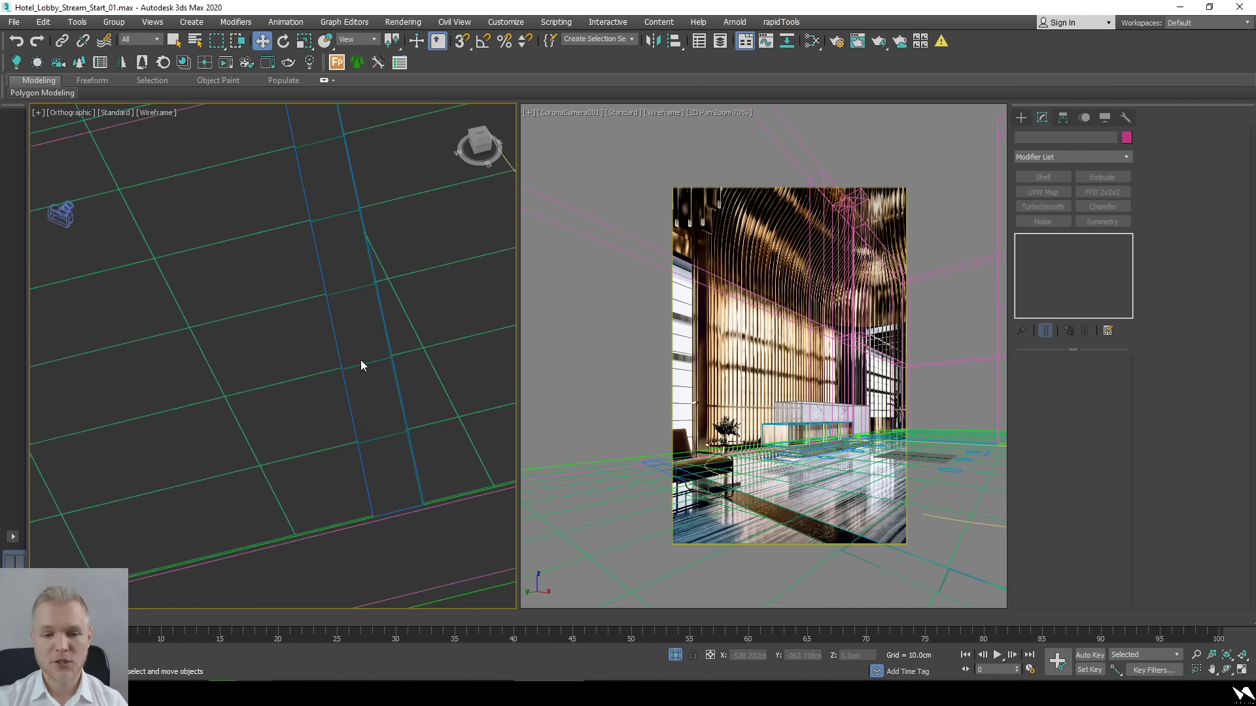
key("ctrl+a")
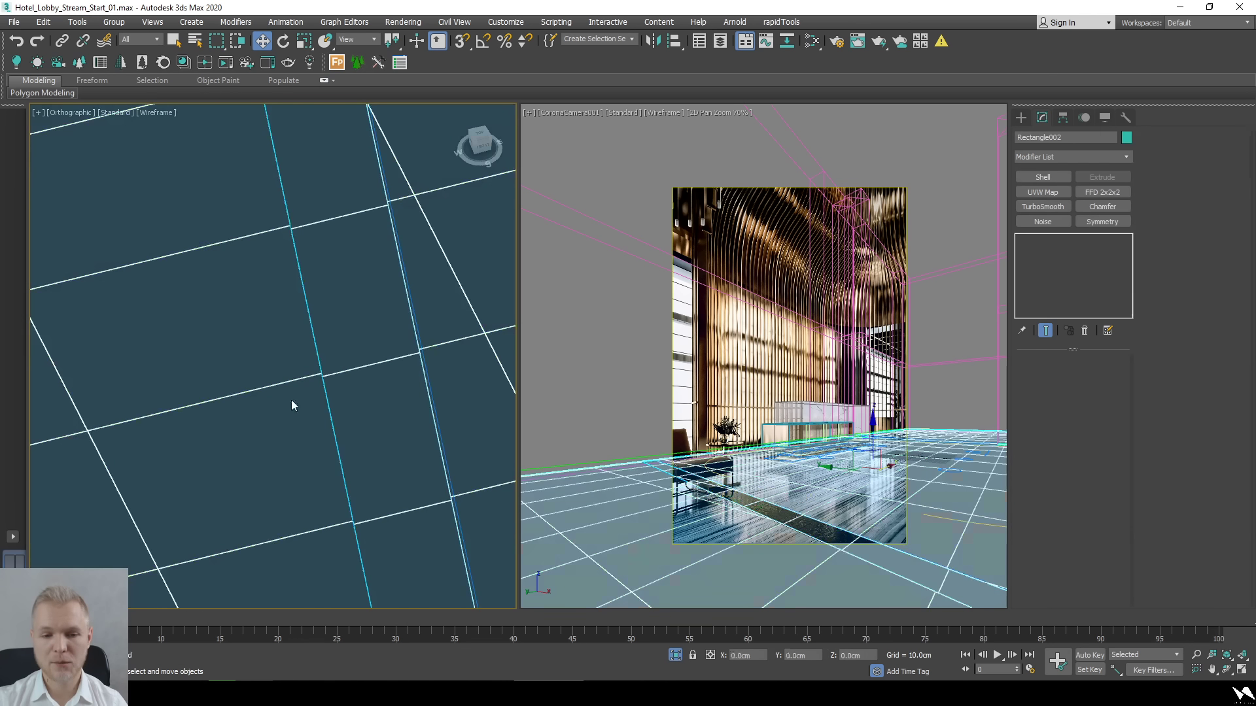
key("z")
key("t")
left_click(300, 430)
scroll(210, 437, "up", 4)
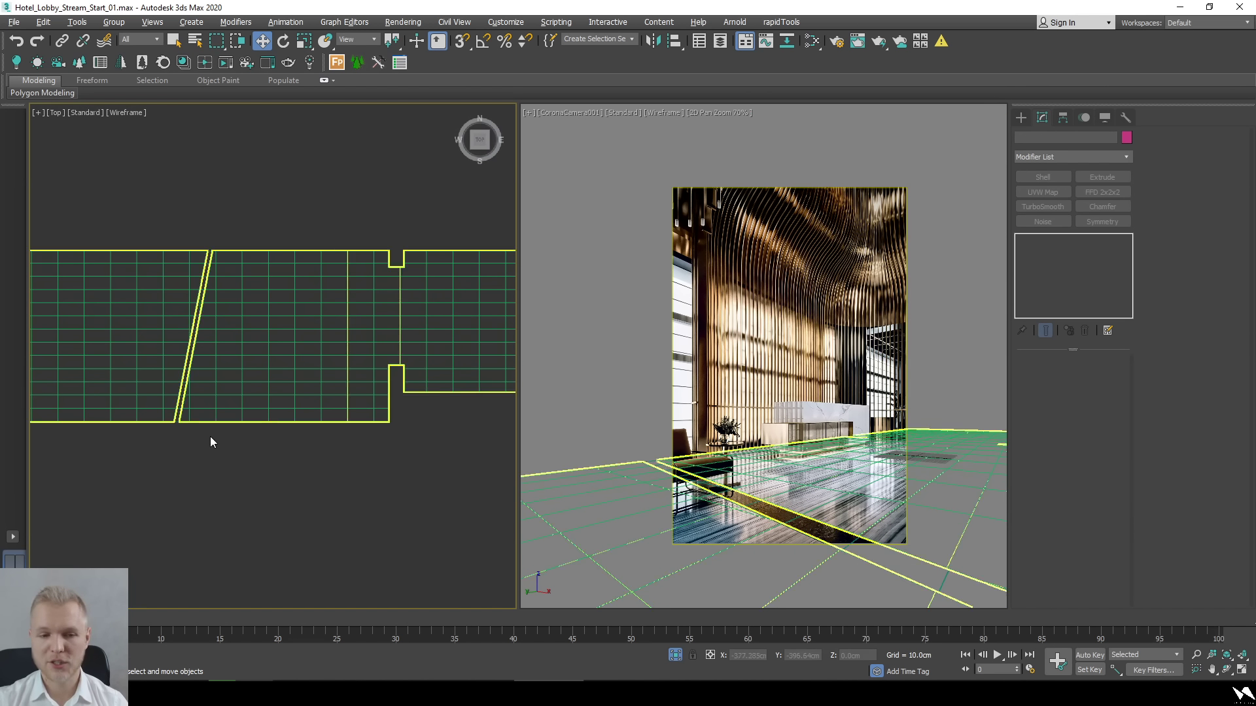
right_click(850, 410)
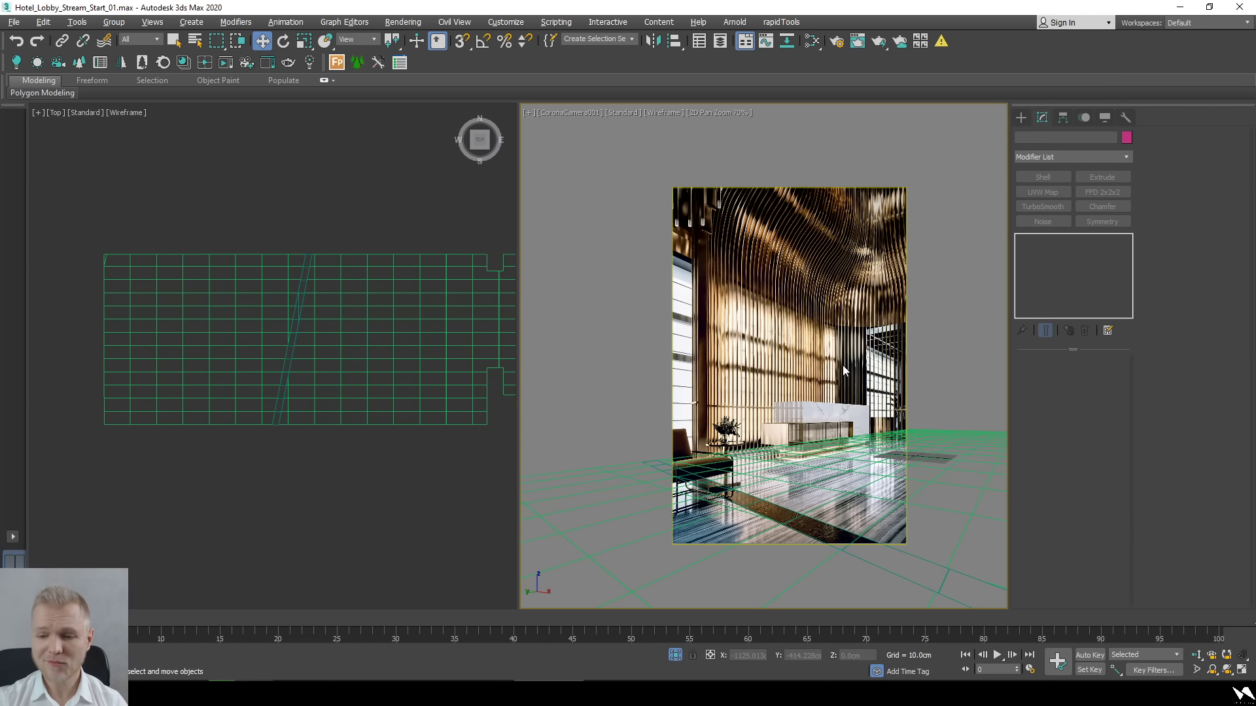
Unhide all scene objects and display the camera view and an orbited orthographic view shaded with edged faces.
right_click(843, 365)
left_click(872, 306)
key("F3")
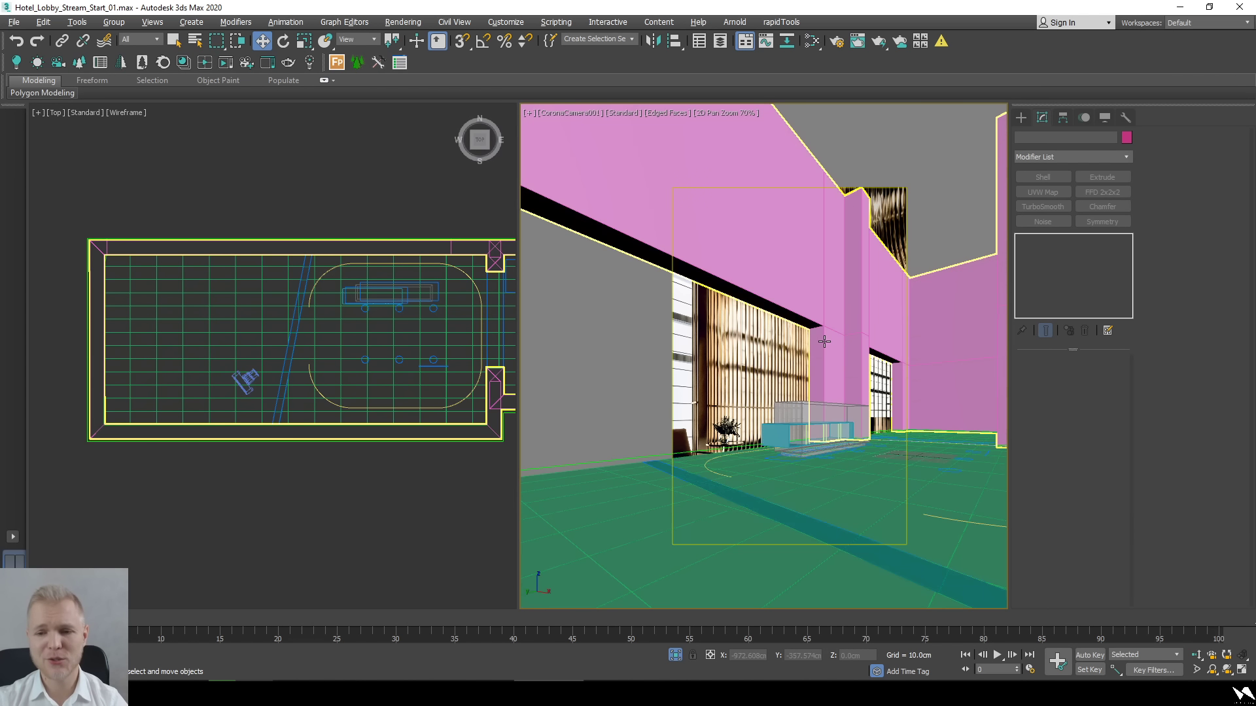
mouse_move(288, 450)
middle_mouse_down("alt")
mouse_move(383, 394)
mouse_move(272, 468)
mouse_move(393, 453)
mouse_move(373, 429)
mouse_move(306, 474)
mouse_move(365, 477)
mouse_move(418, 521)
mouse_move(334, 502)
mouse_move(371, 331)
mouse_move(399, 320)
middle_mouse_up("alt")
left_click(392, 454)
key("F3")
left_click(922, 209)
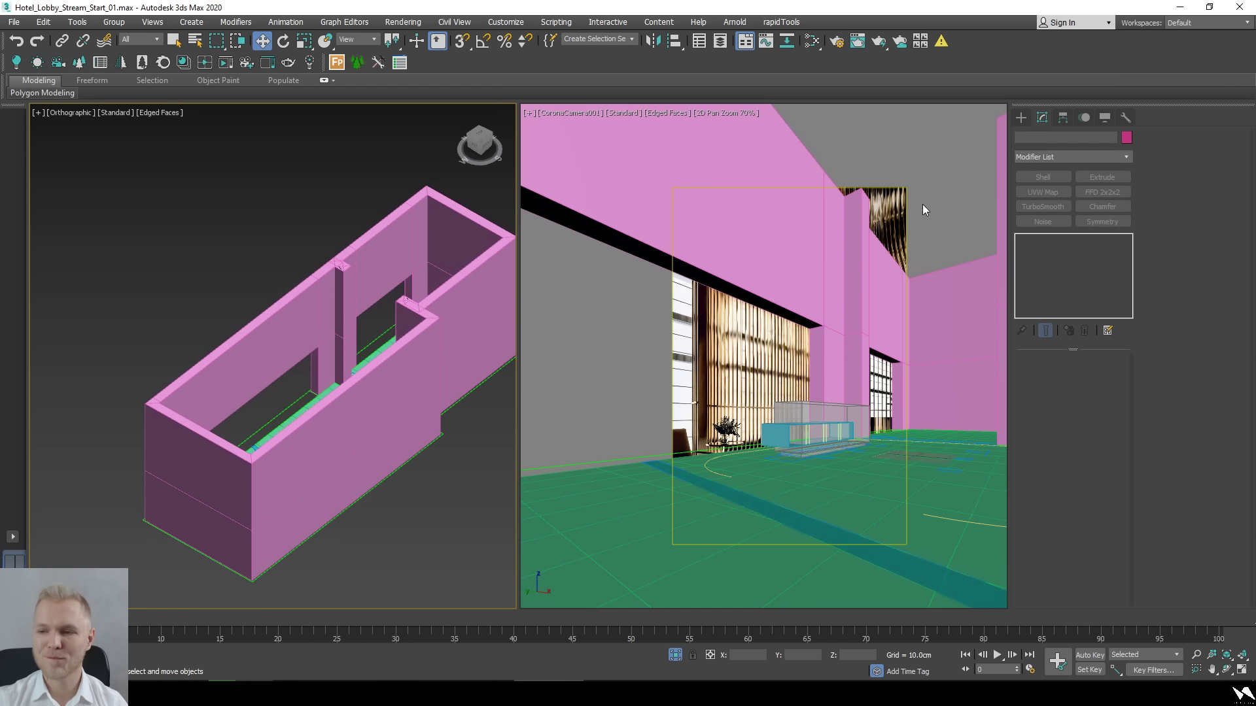
Create a snapped box covering the top of the lobby walls, about 2793 by 903 cm and about 160 cm high.
left_click(1019, 118)
left_click(1044, 197)
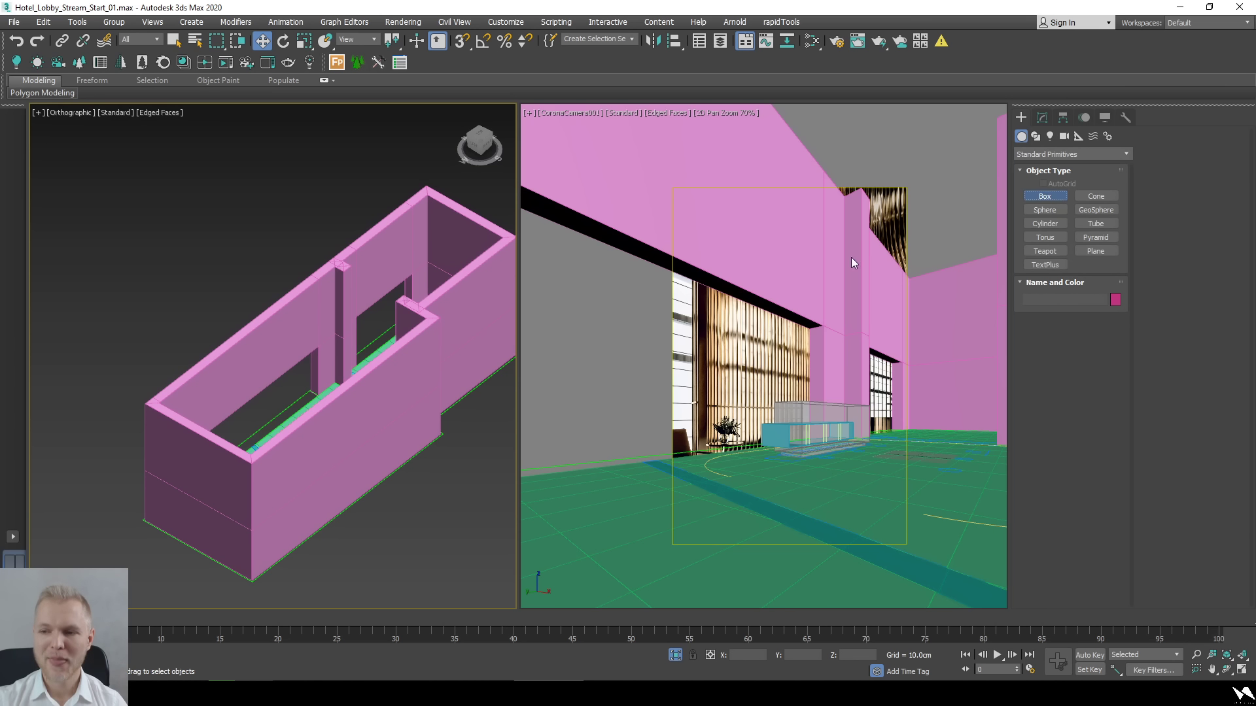
middle_click_drag(214, 335, 191, 336)
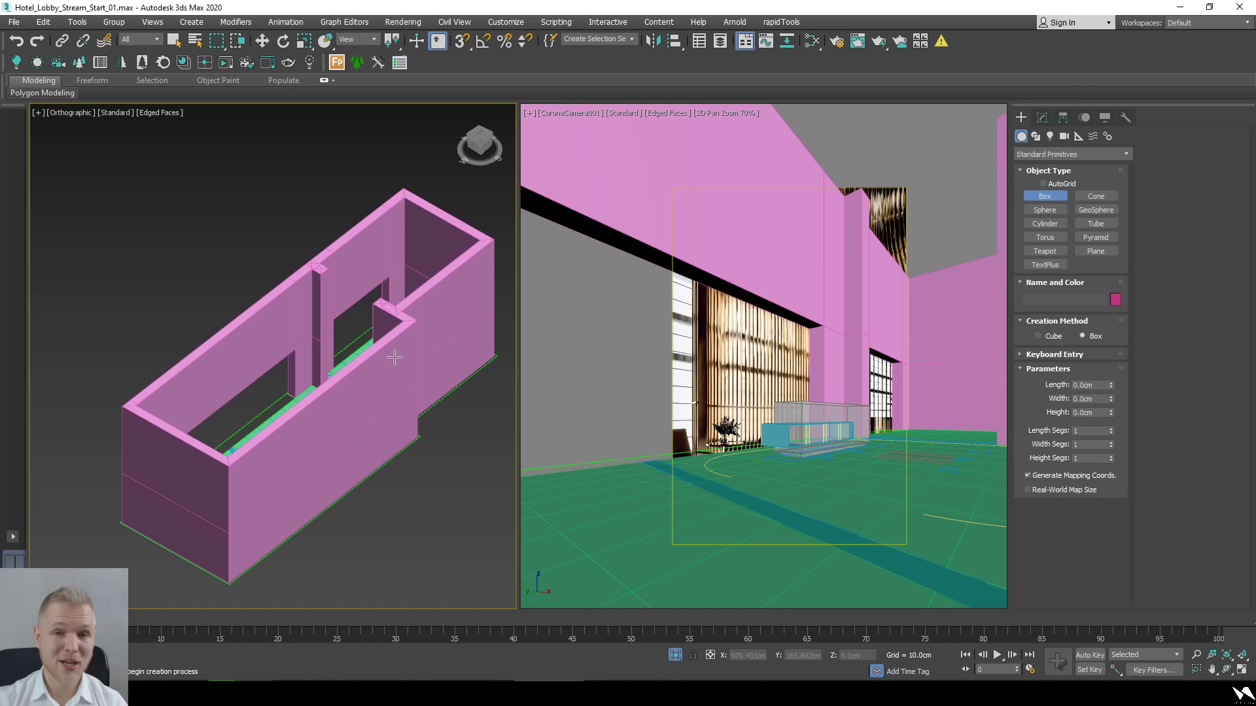
middle_click_drag(394, 356, 384, 374)
key("s")
left_click_drag(398, 204, 217, 482)
key("s")
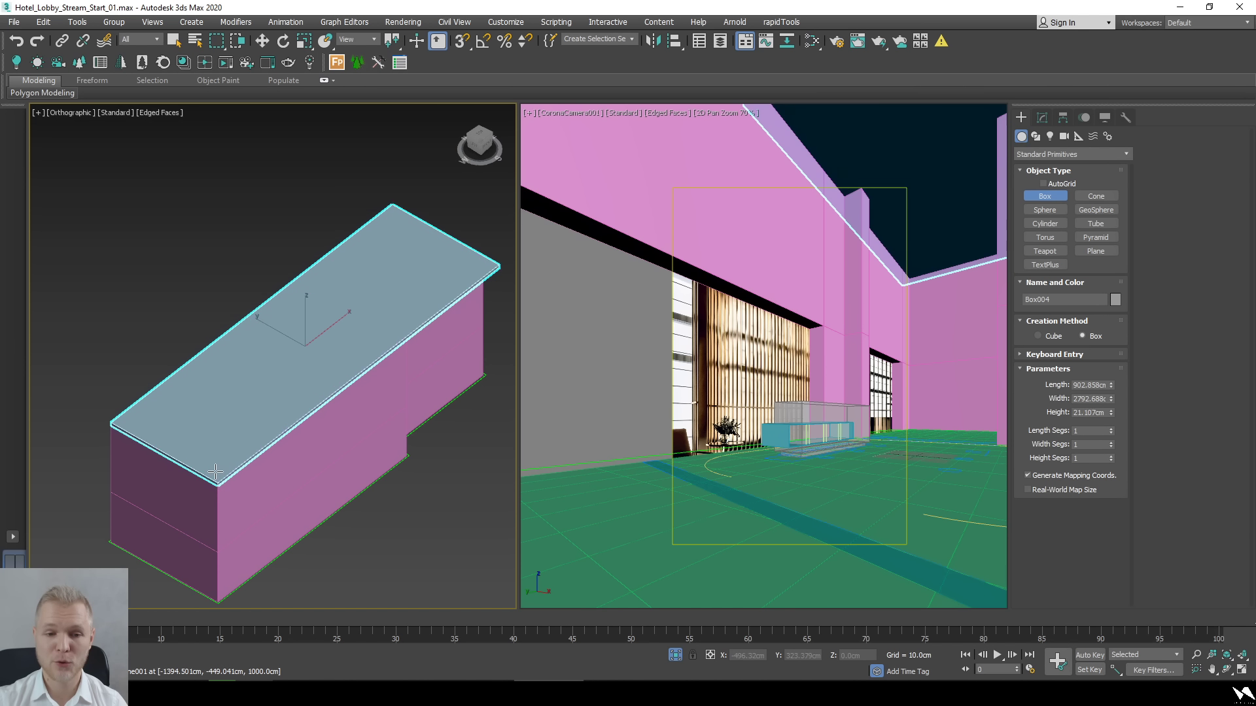
key("s")
middle_click_drag(329, 485, 317, 392, "alt")
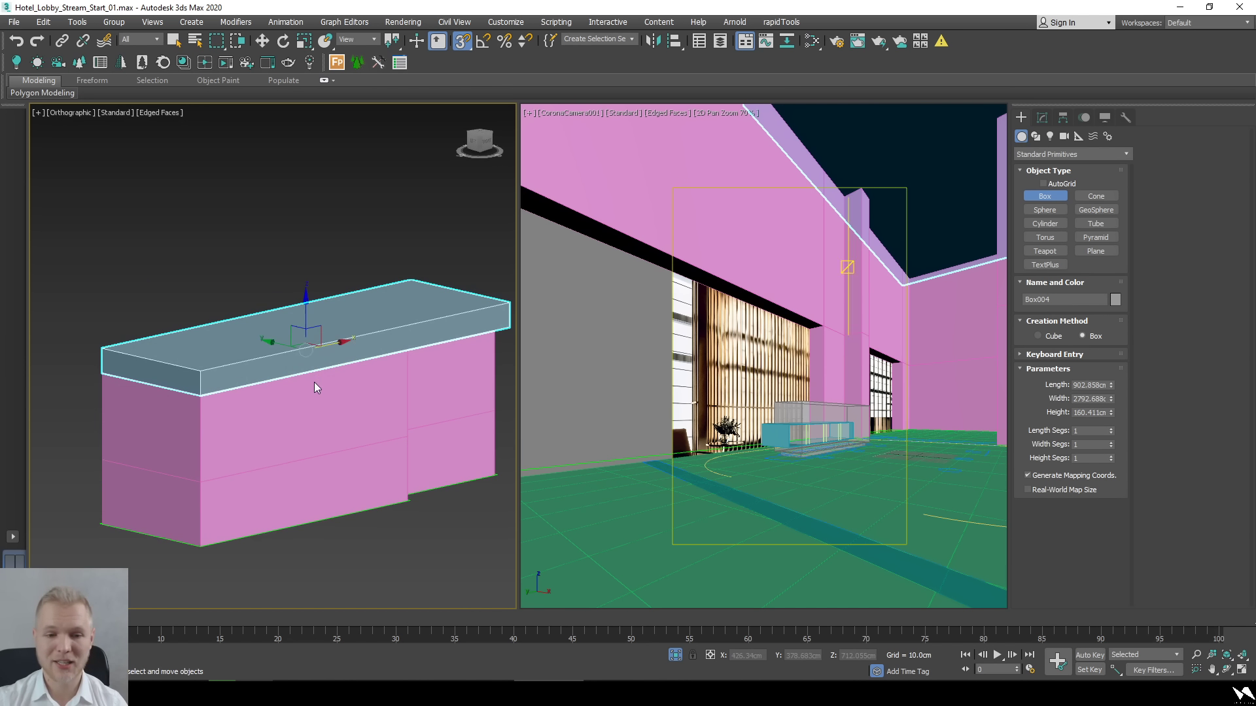
left_click(314, 382)
key("w")
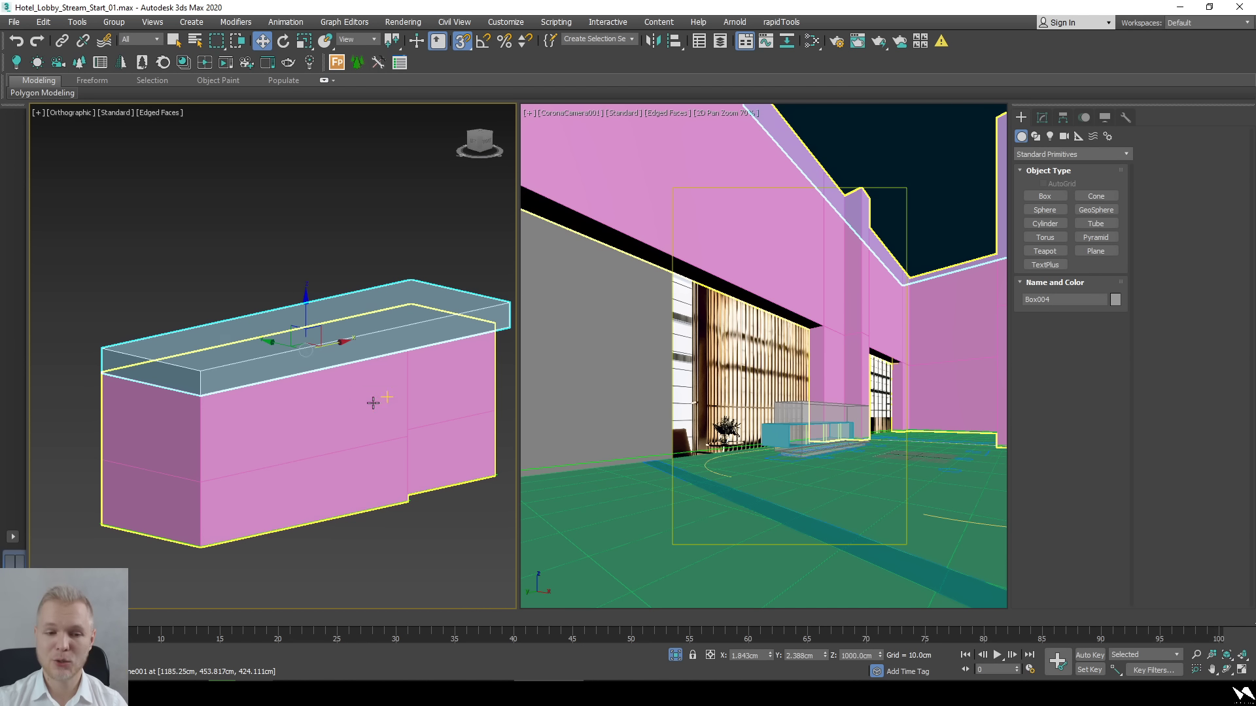
key("s")
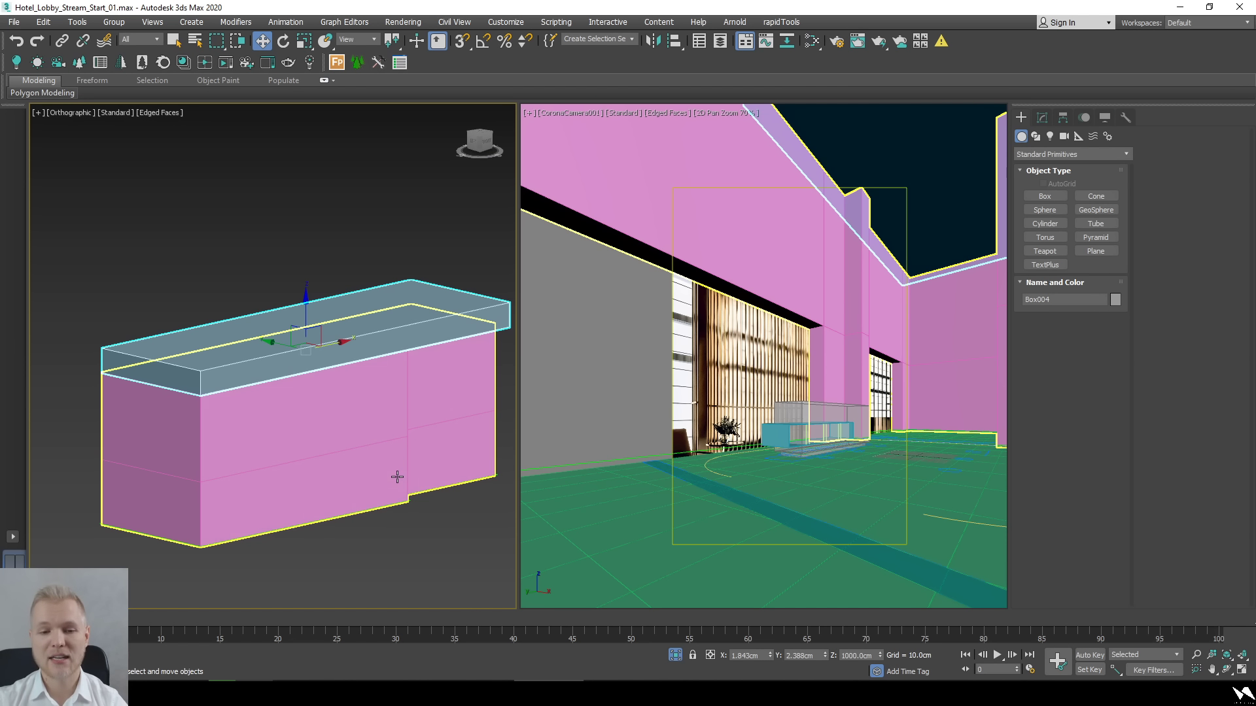
Clone the roof box as a single copy, lowered slightly to a Z position of about 962 cm.
key("F3")
left_click_drag(310, 304, 310, 310, "shift")
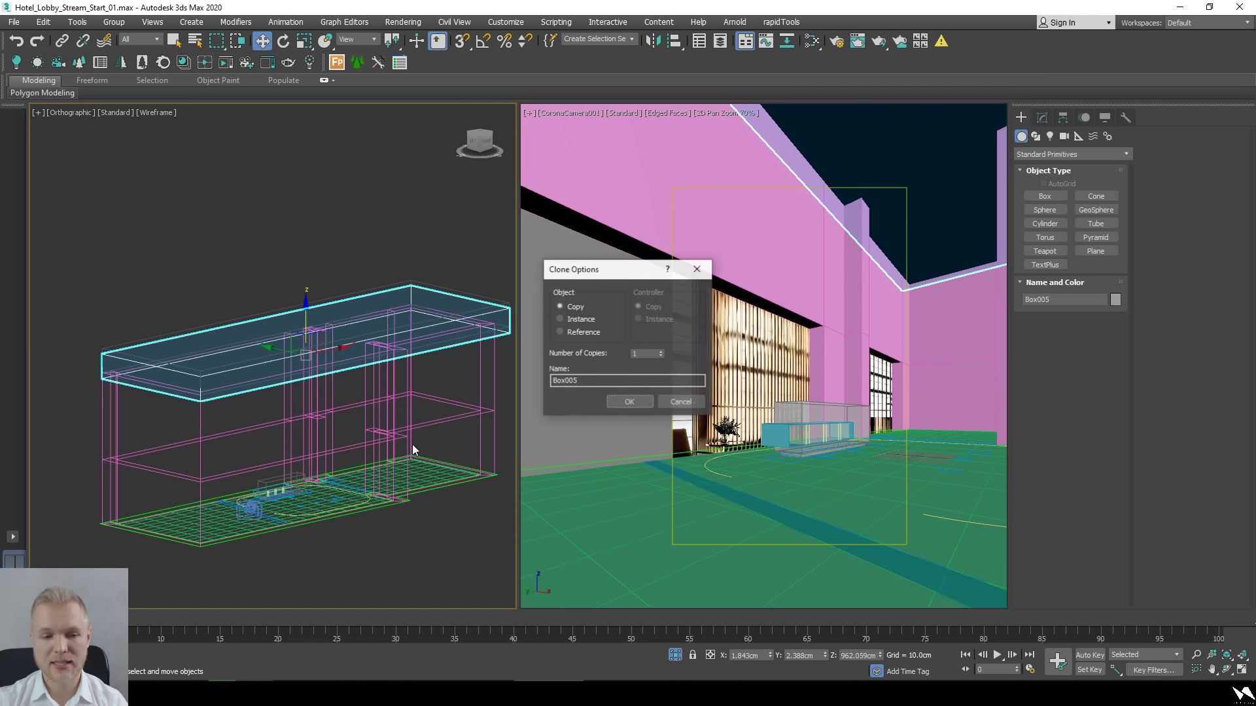
left_click(629, 402)
key("ctrl+z")
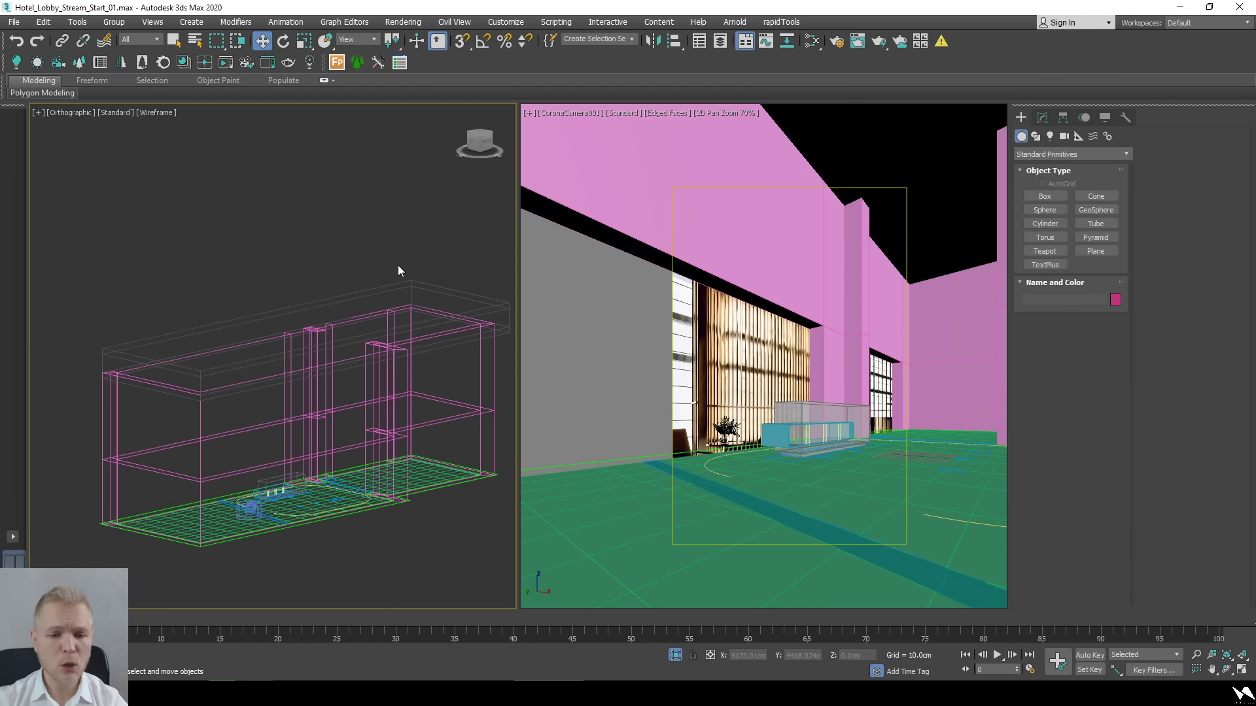
Scale the upper roof box up horizontally so it overhangs the walls on all sides.
key("F3")
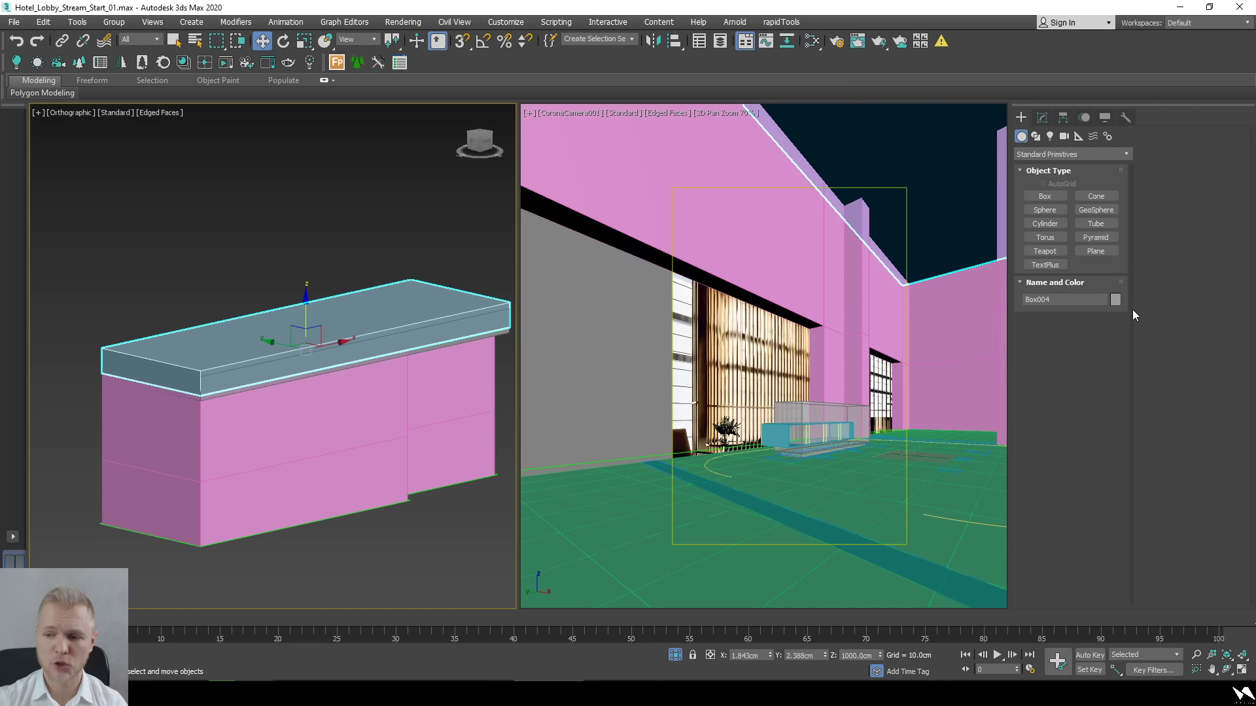
key("r")
left_click_drag(298, 368, 298, 361)
Clone the enlarged roof box as a copy moved down to floor level, at a Z position of about -160 cm.
key("w")
left_click_drag(306, 308, 358, 471, "shift")
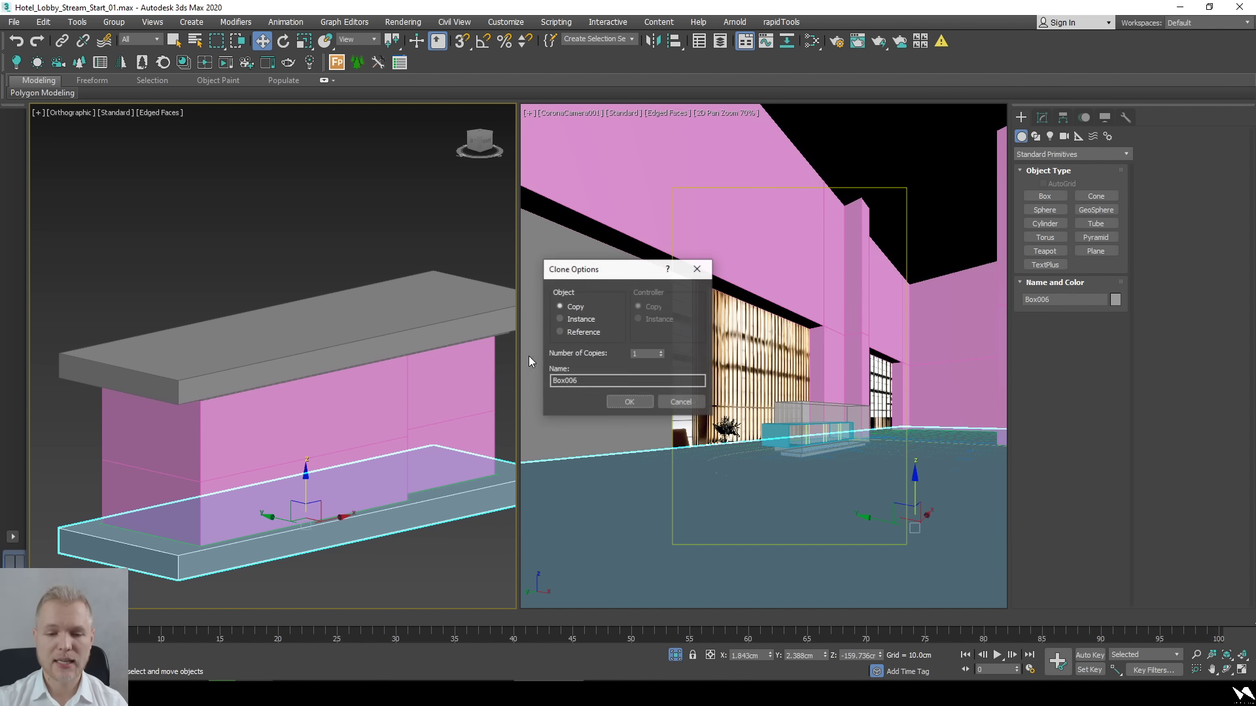
left_click(632, 400)
Lower the bottom slab to a Z position of about -162.5 cm so its top face lies just beneath the floor.
key("f")
scroll(406, 414, "down", 5)
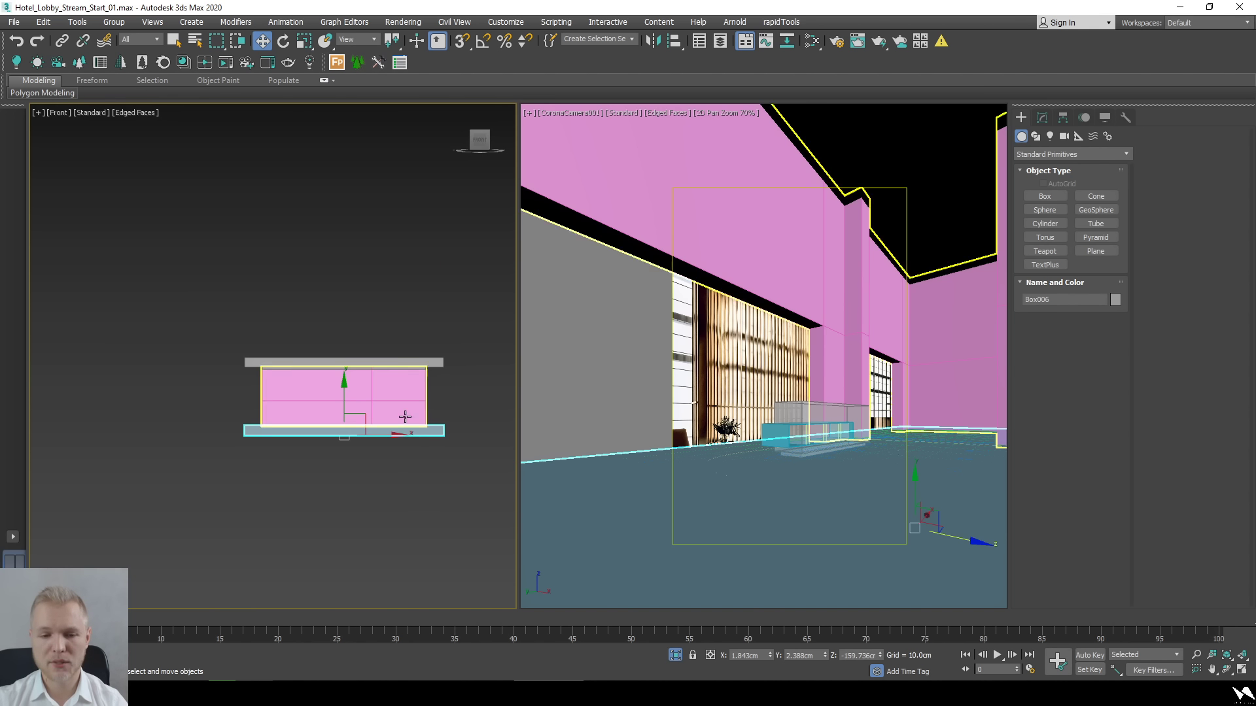
scroll(395, 289, "up", 8)
key("F3")
left_click(295, 351)
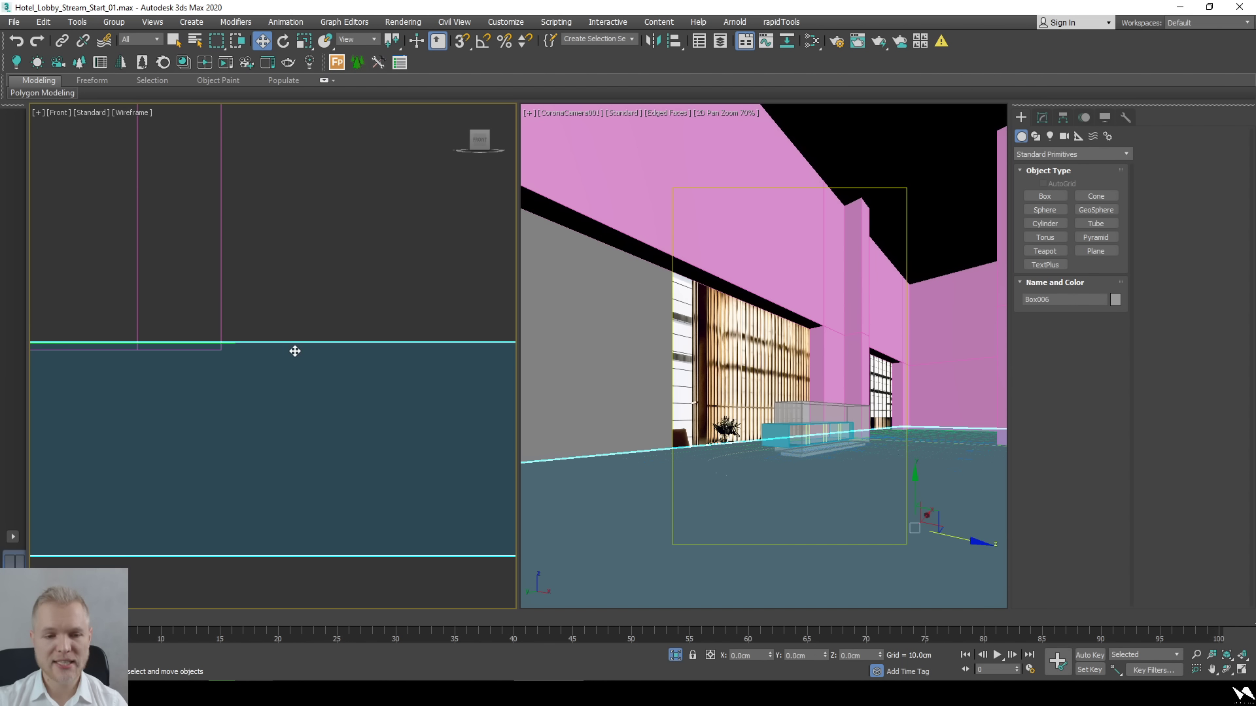
scroll(242, 353, "up", 5)
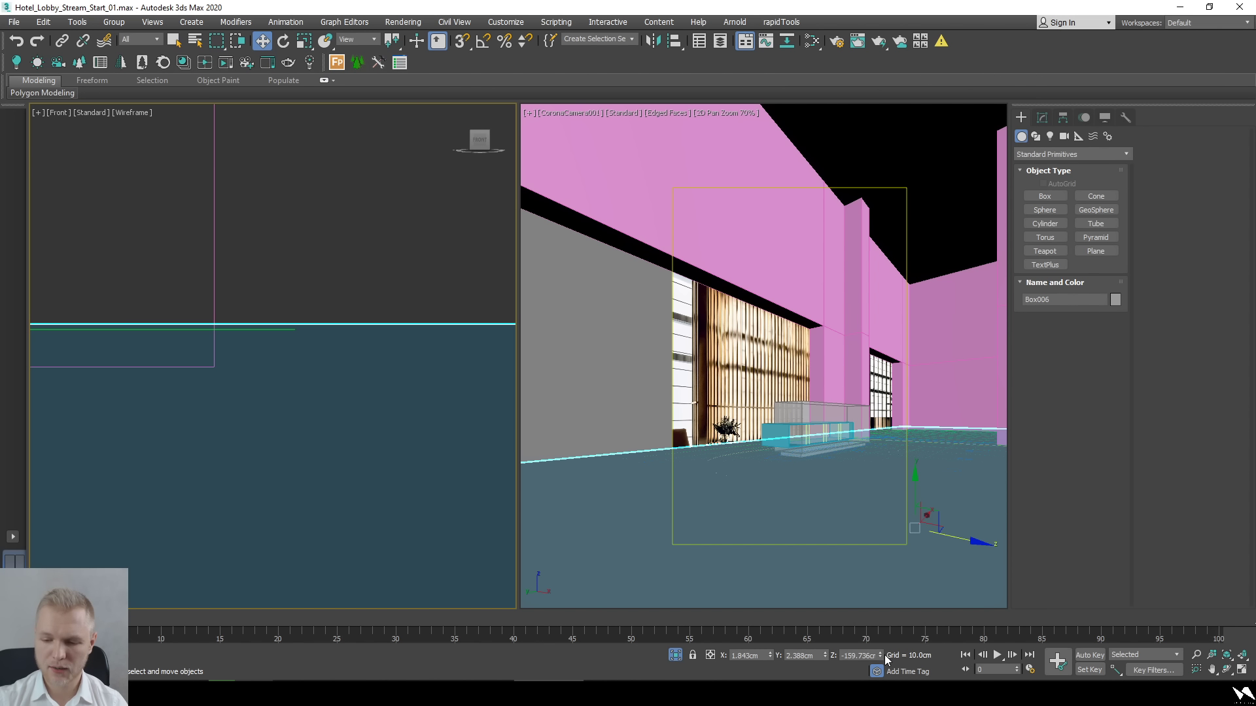
left_click_drag(885, 656, 879, 675)
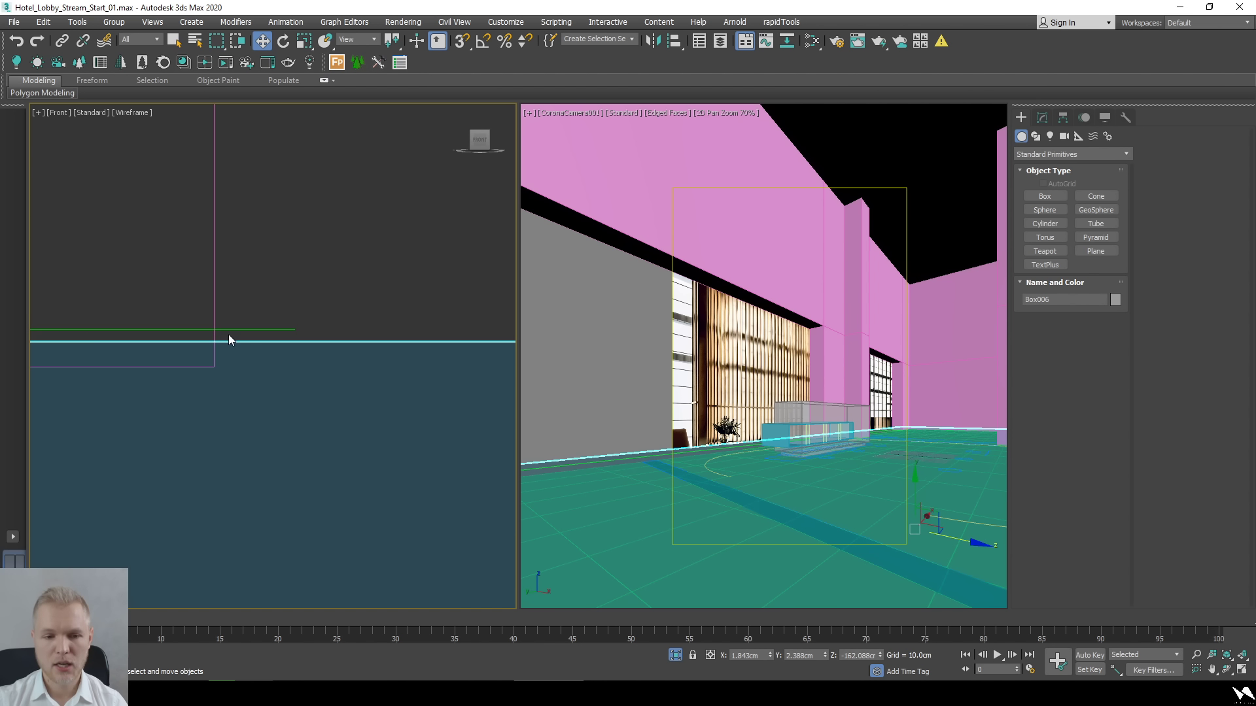
left_click(258, 373)
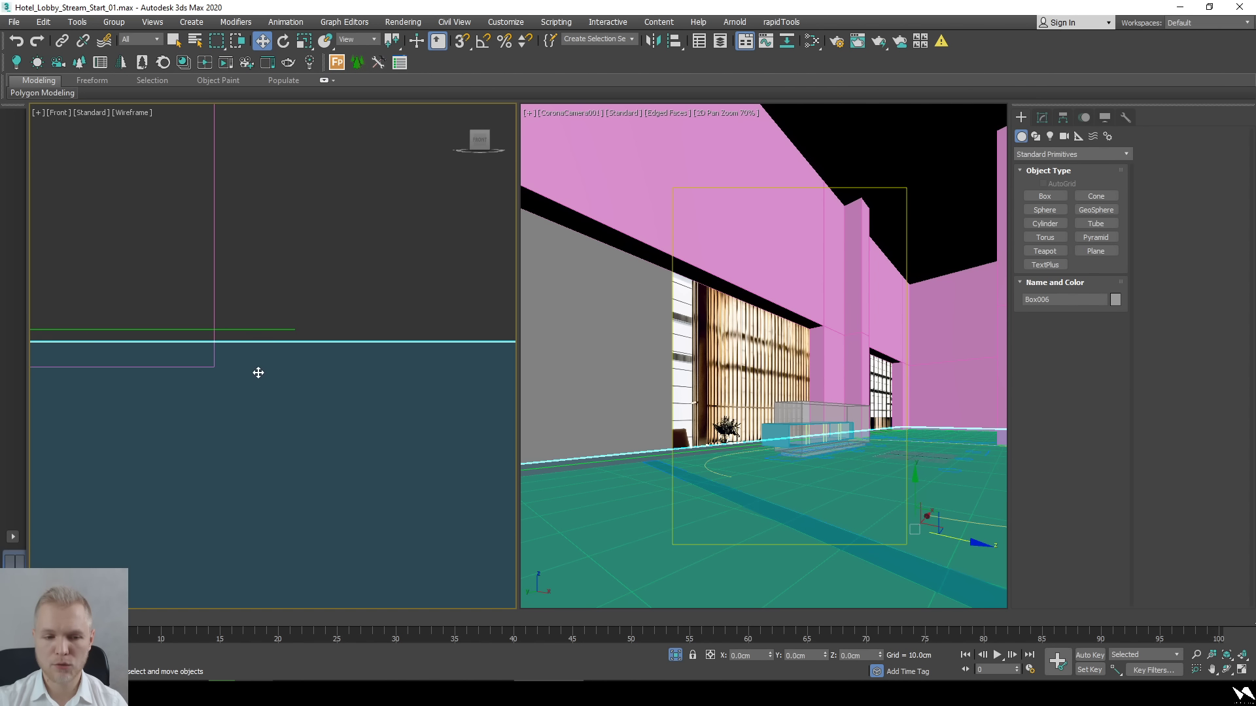
left_click_drag(883, 657, 882, 660)
scroll(385, 420, "down", 5)
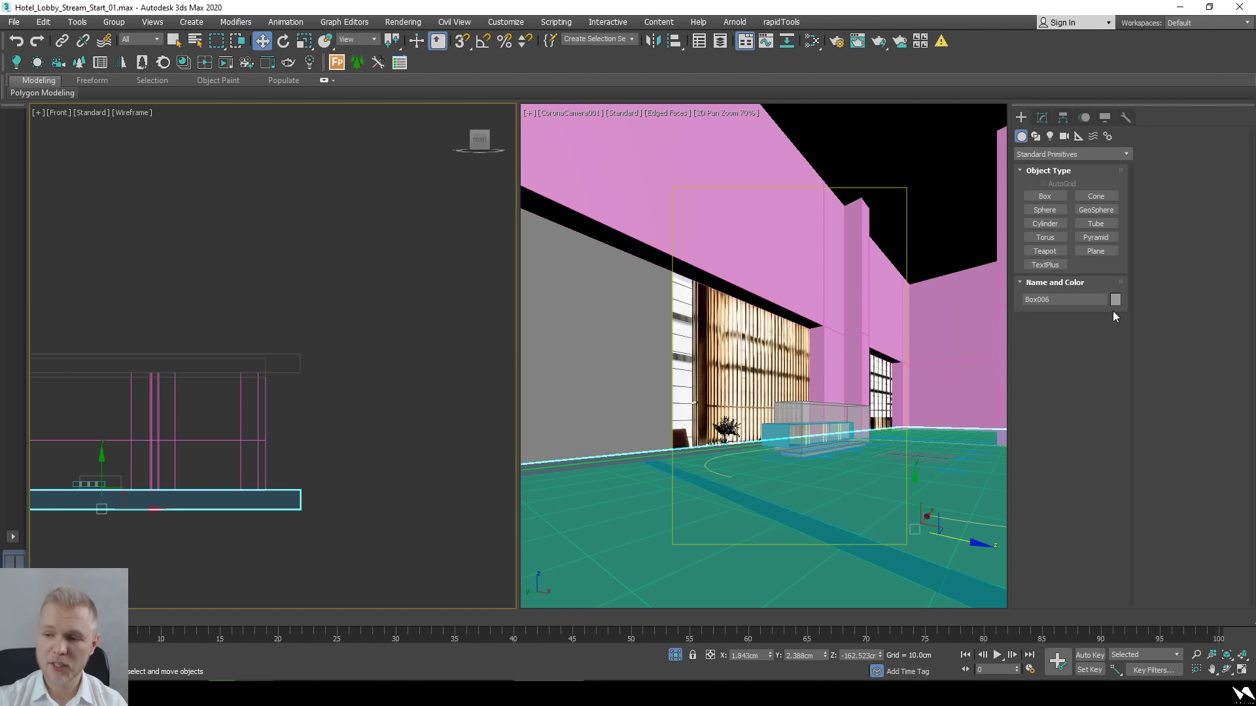
Set the object colour of the bottom slab and the enlarged roof slab to black.
left_click(1115, 299)
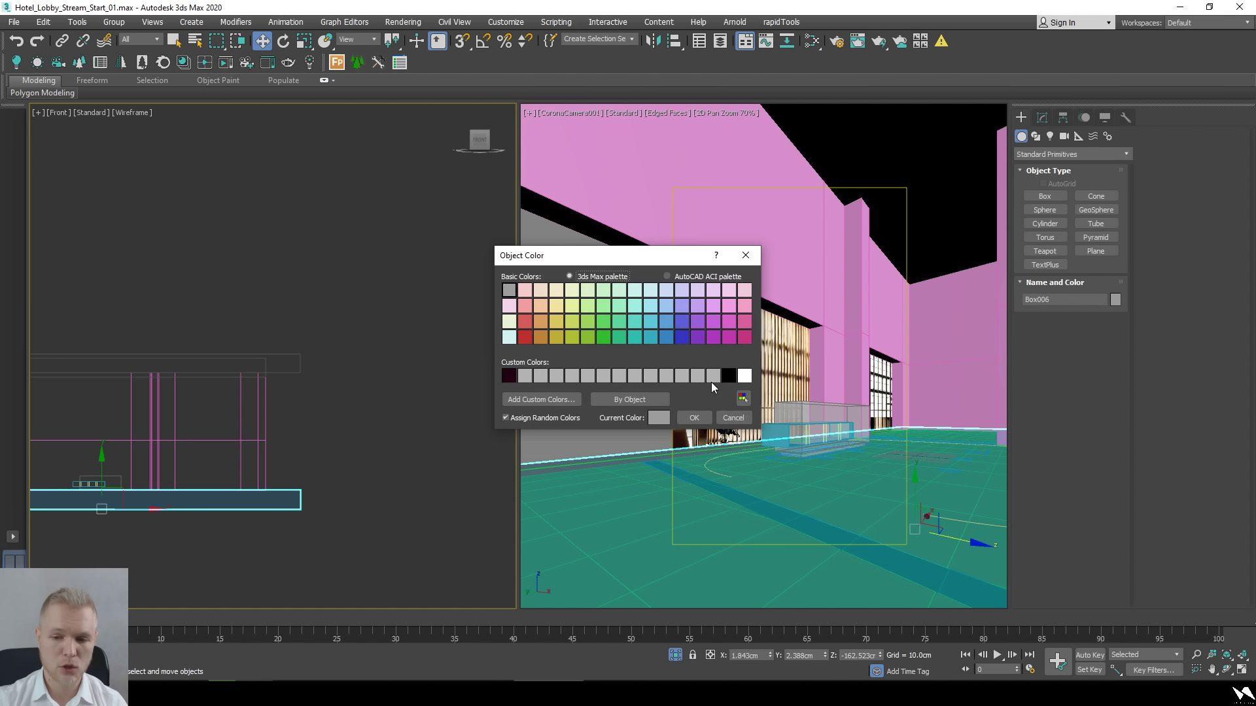
left_click(728, 375)
left_click(694, 417)
left_click_drag(337, 321, 308, 410)
middle_click_drag(308, 410, 377, 362)
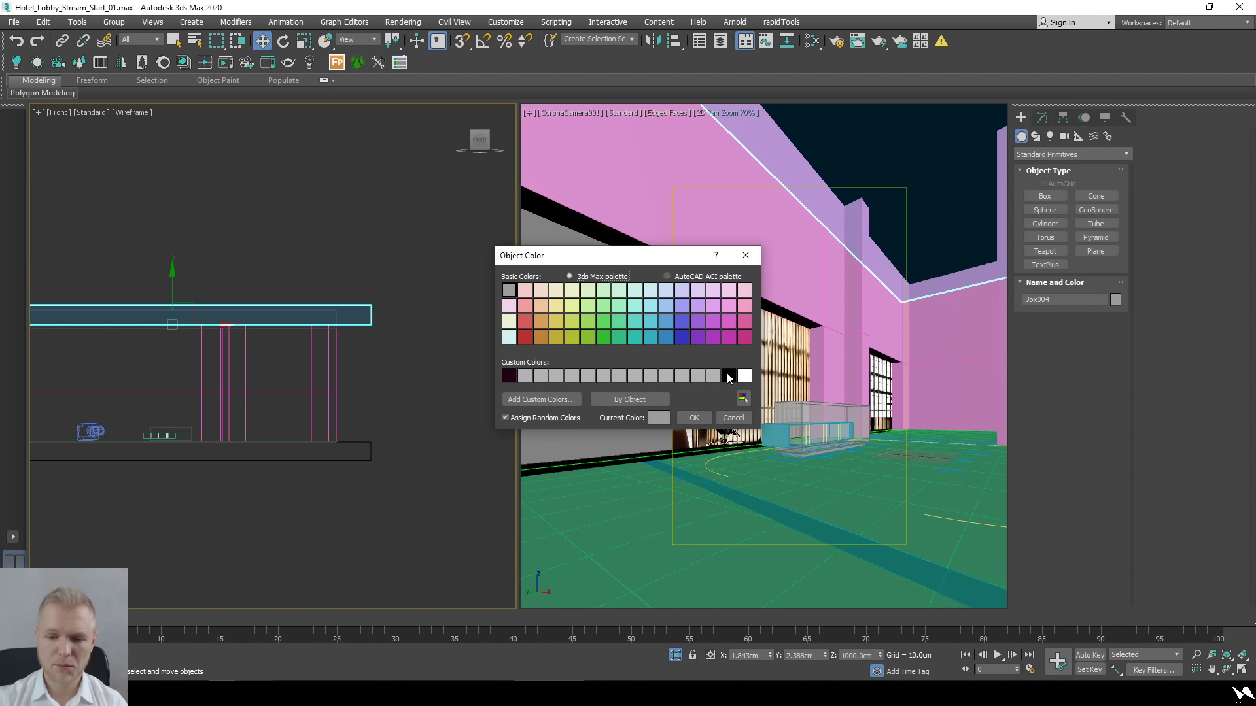
left_click(728, 375)
left_click(694, 417)
left_click(461, 466)
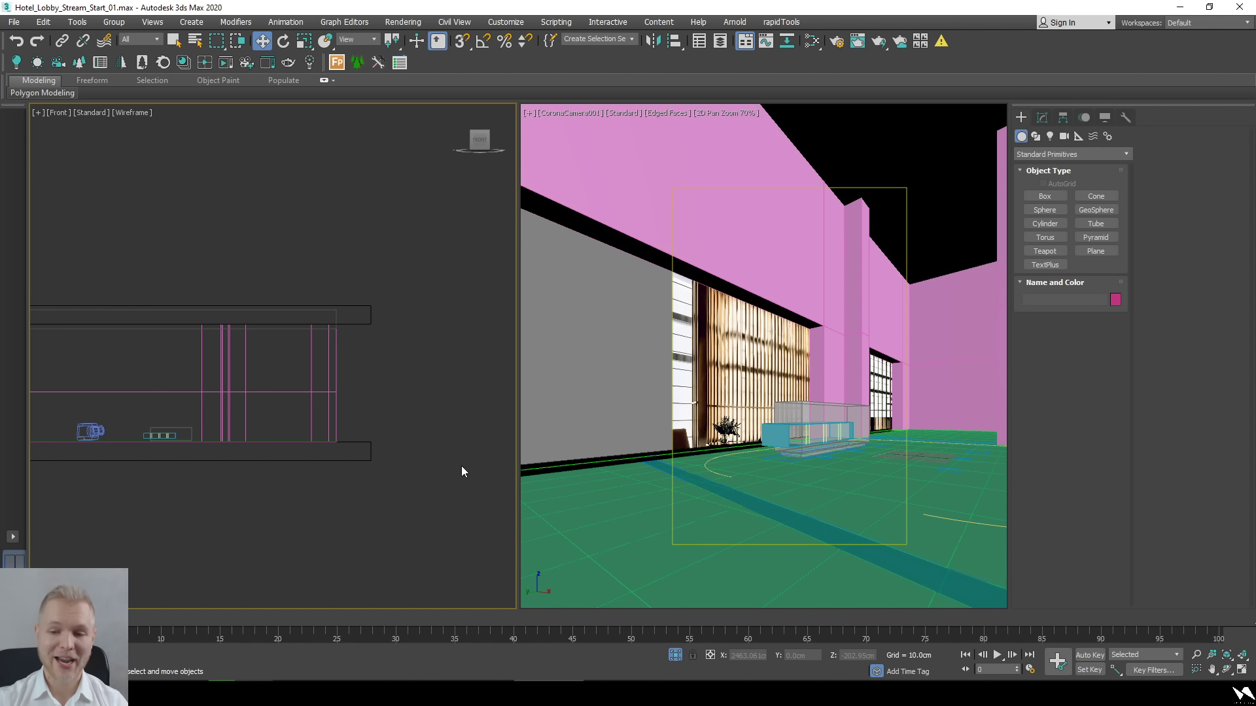
Select the existing open rounded-rectangle spline around the reception area and examine its vertices in the top view.
key("F3")
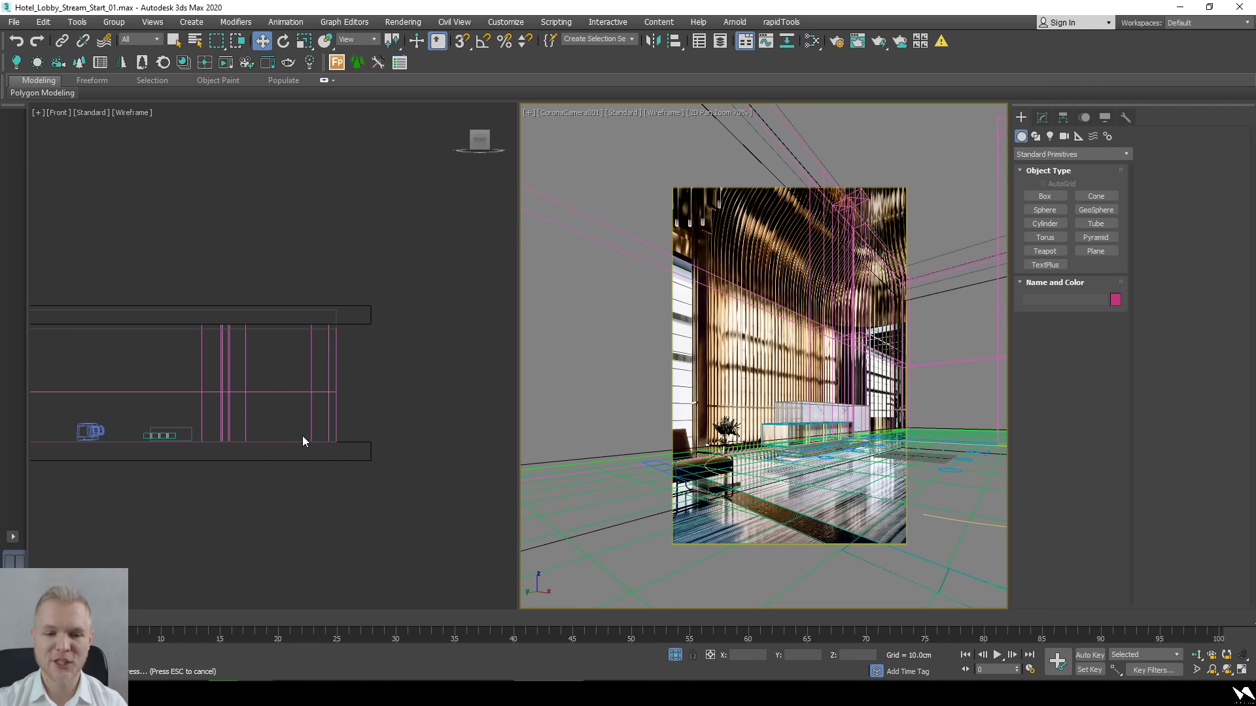
scroll(302, 436, "down", 3)
middle_click_drag(305, 438, 366, 511, "alt")
key("t")
scroll(304, 327, "up", 6)
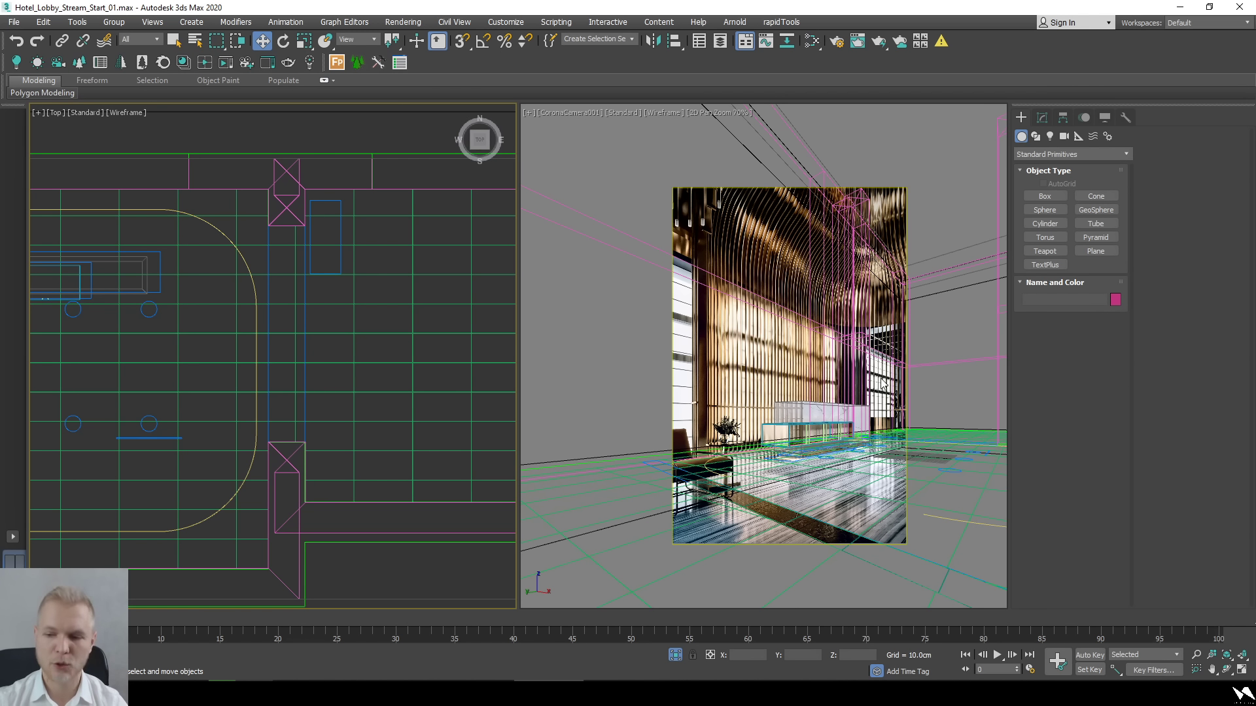
left_click(256, 433)
middle_click_drag(258, 467, 413, 433)
key("1")
middle_click_drag(383, 497, 436, 497)
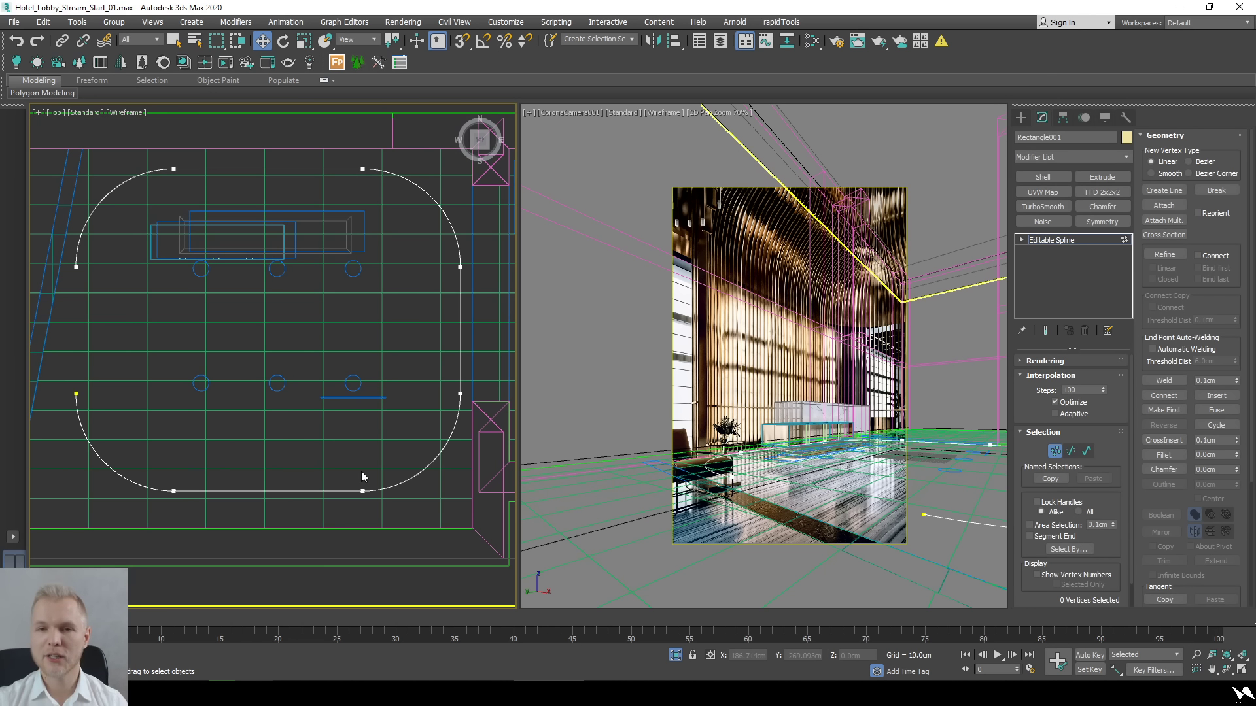
middle_click_drag(361, 472, 388, 484)
Draw a new rectangle closely around the open rounded spline in the top view and convert it to an editable spline.
left_click(1021, 117)
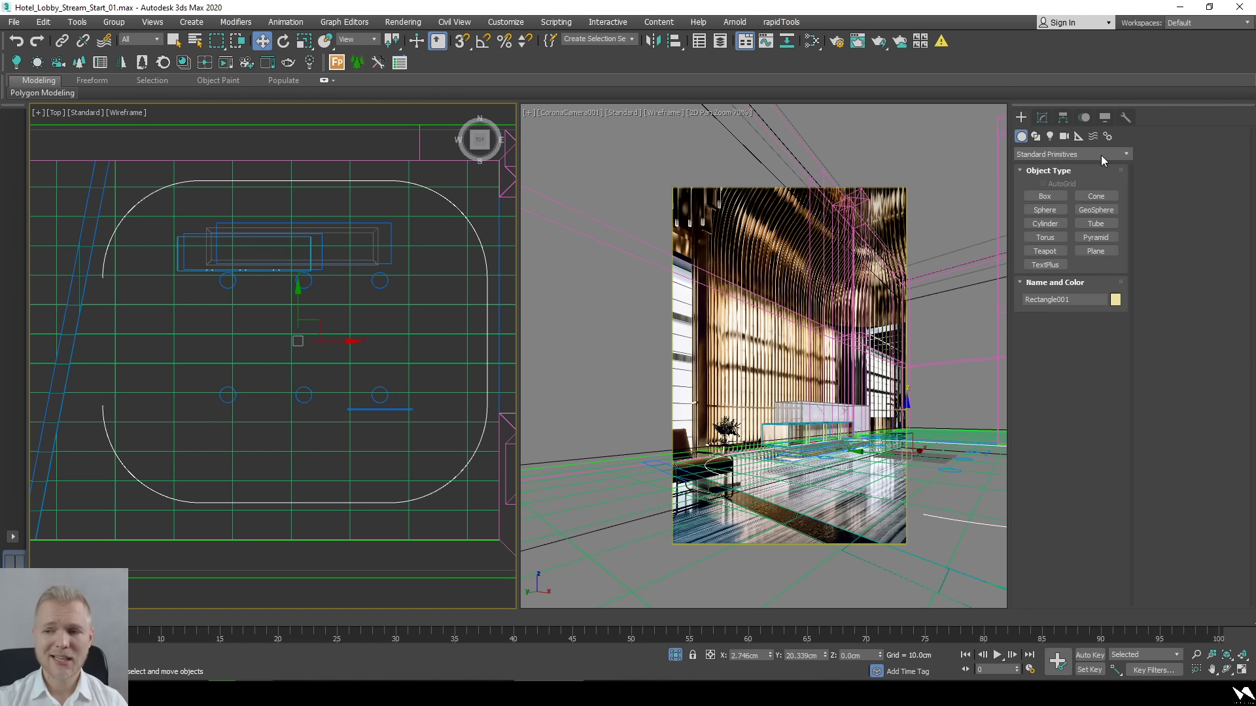
left_click(1035, 137)
left_click(1095, 206)
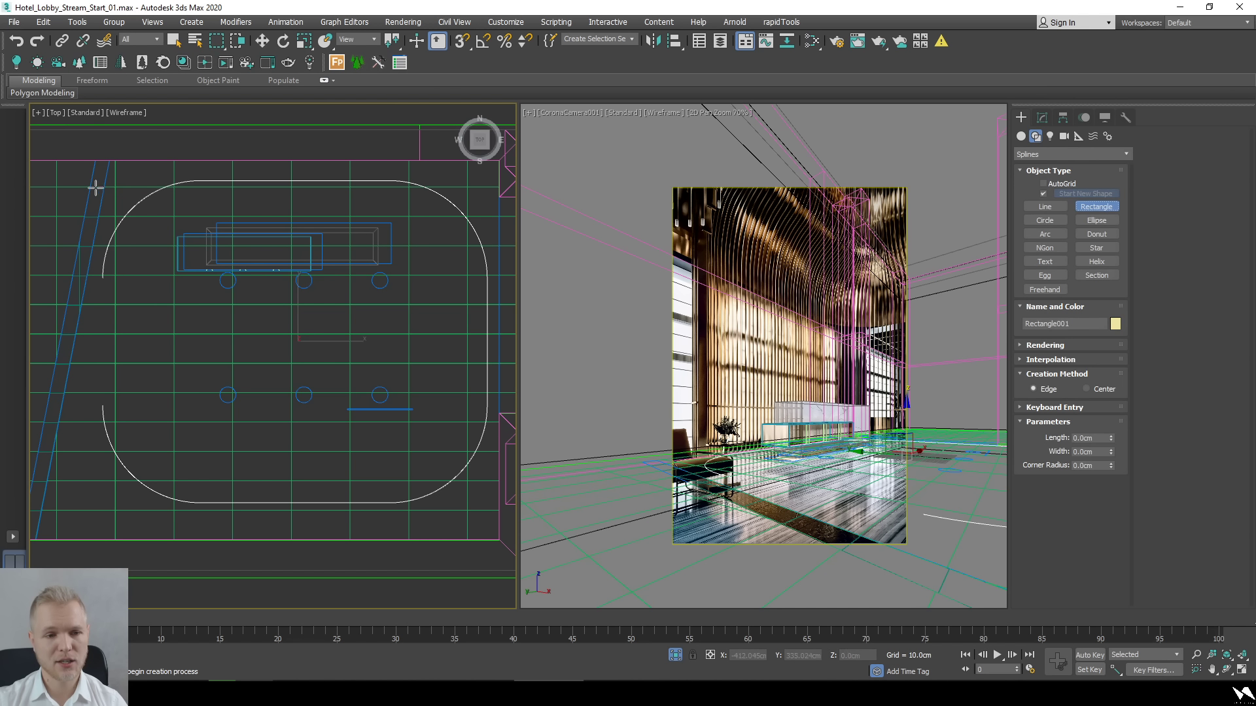
left_click_drag(98, 178, 488, 503)
key("w")
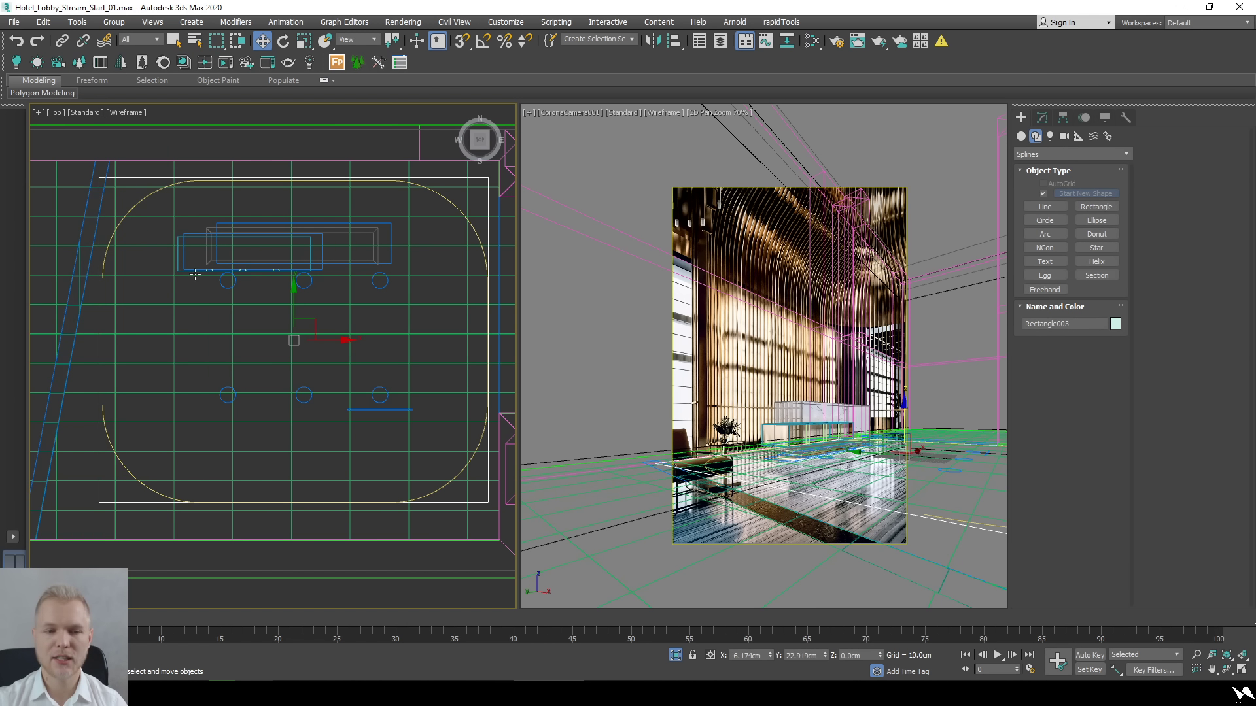
right_click(356, 328)
mouse_move(458, 484)
left_click(527, 485)
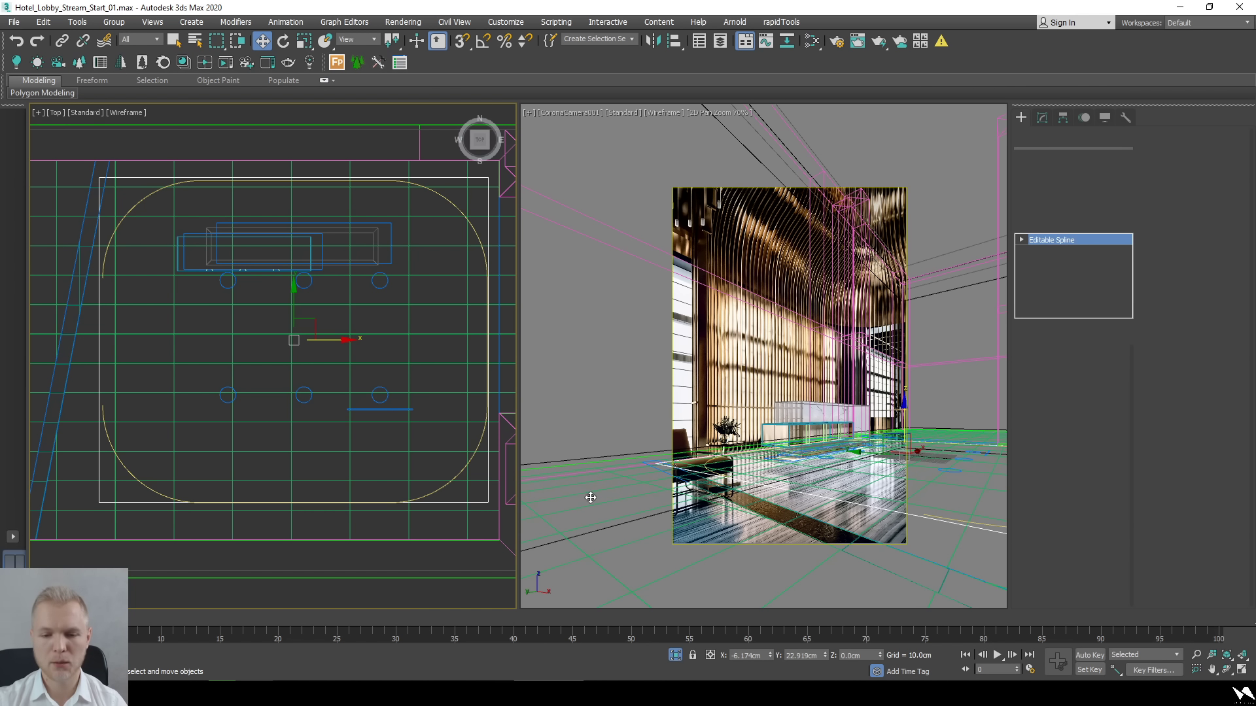
Fillet all four corner vertices of the new rectangle spline by 150 cm.
key("1")
left_click_drag(515, 186, 267, 138)
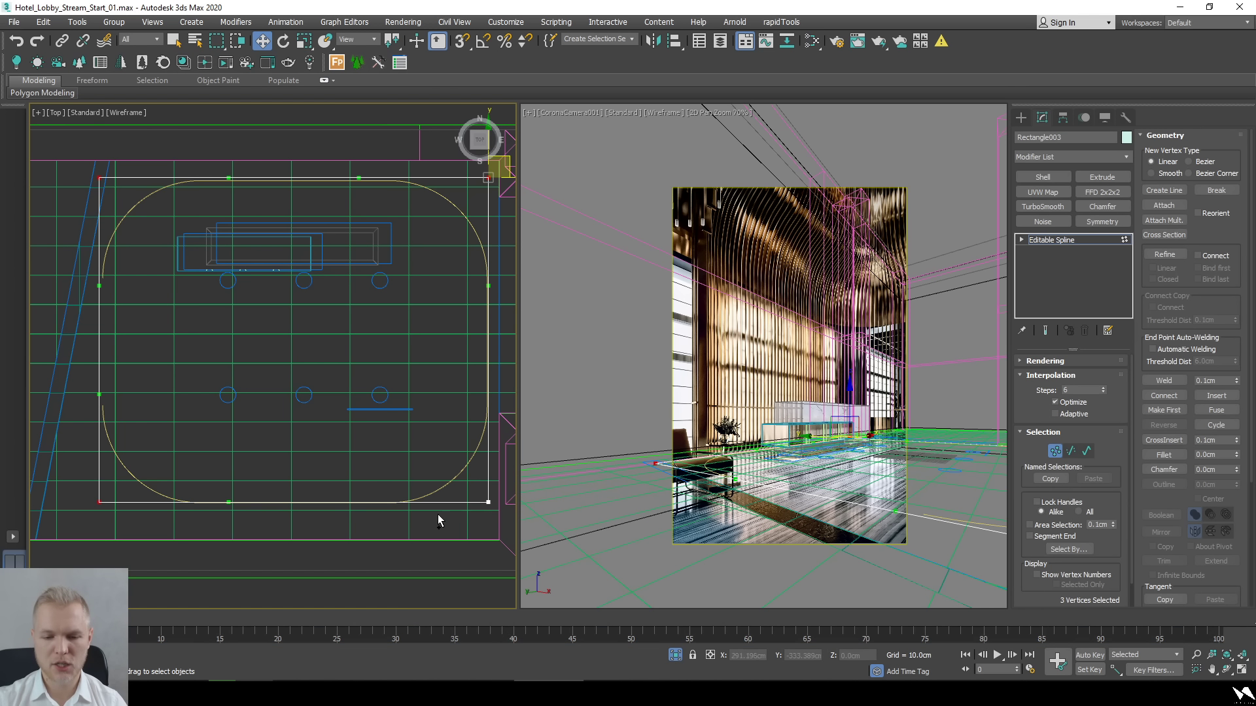
left_click_drag(439, 521, 505, 491, "ctrl")
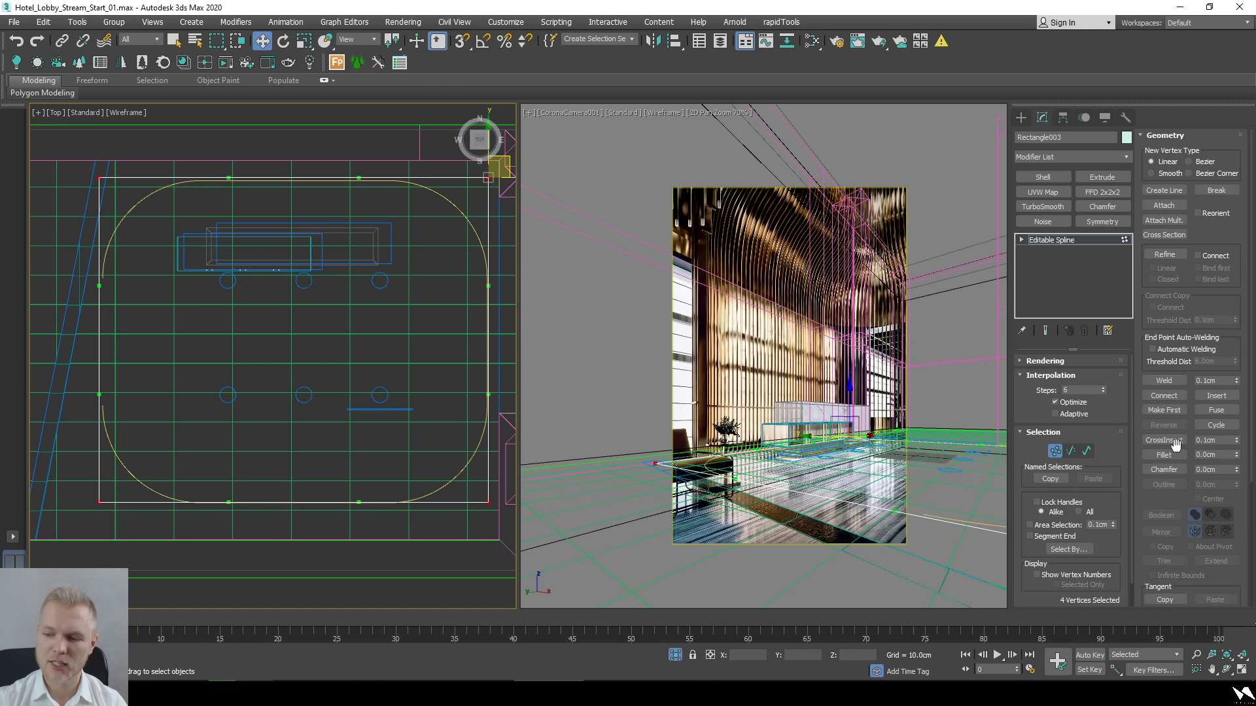
double_click(1218, 454)
type("150")
key("Return")
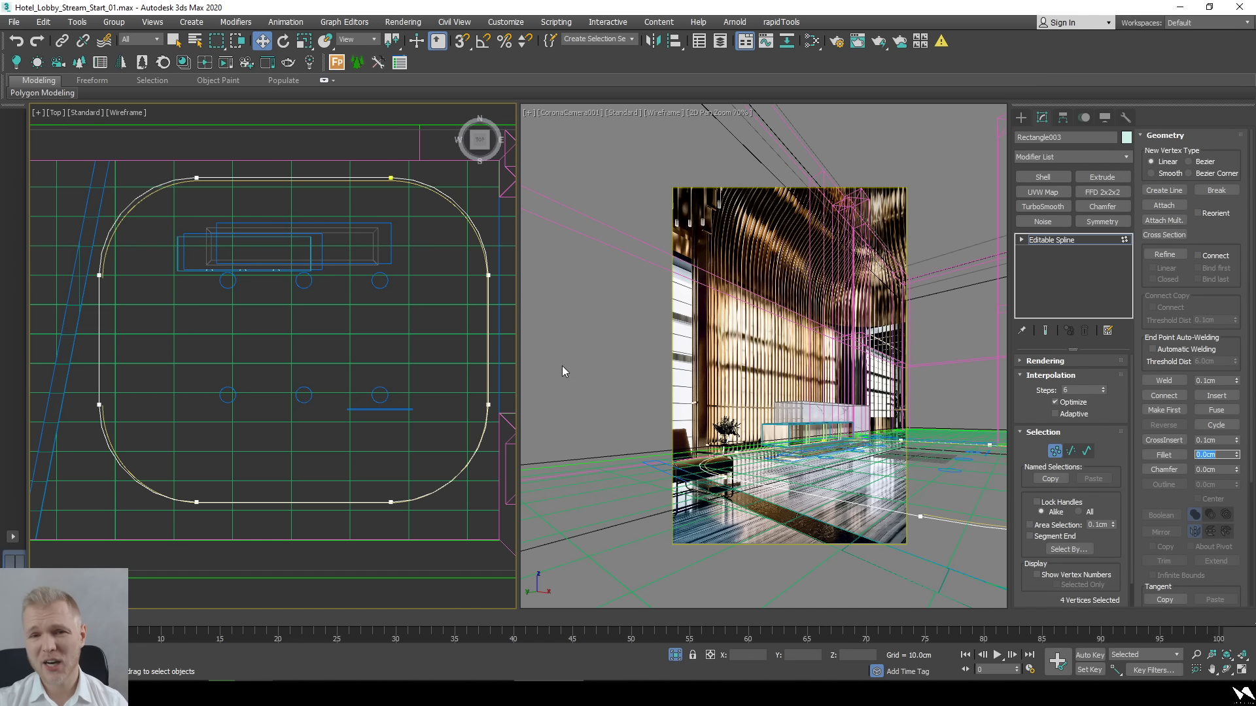
Smooth the filleted spline's curves by setting its interpolation steps to 64.
middle_click_drag(454, 350, 415, 365)
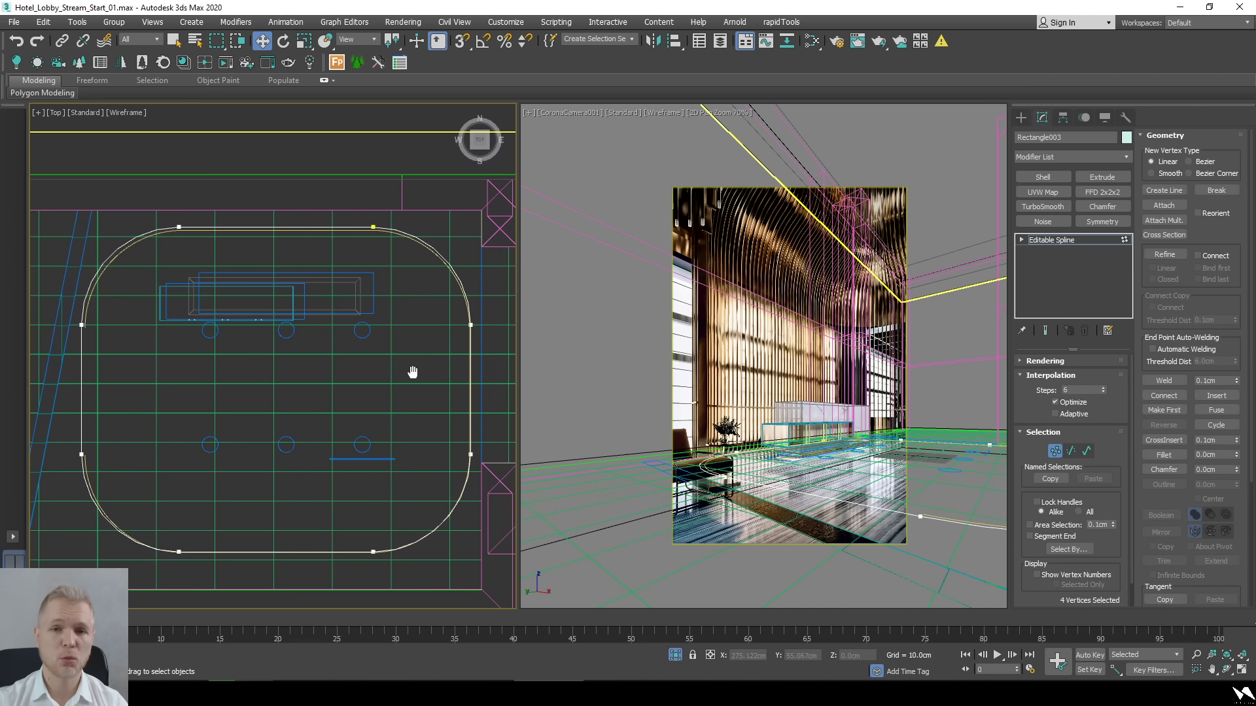
double_click(1080, 390)
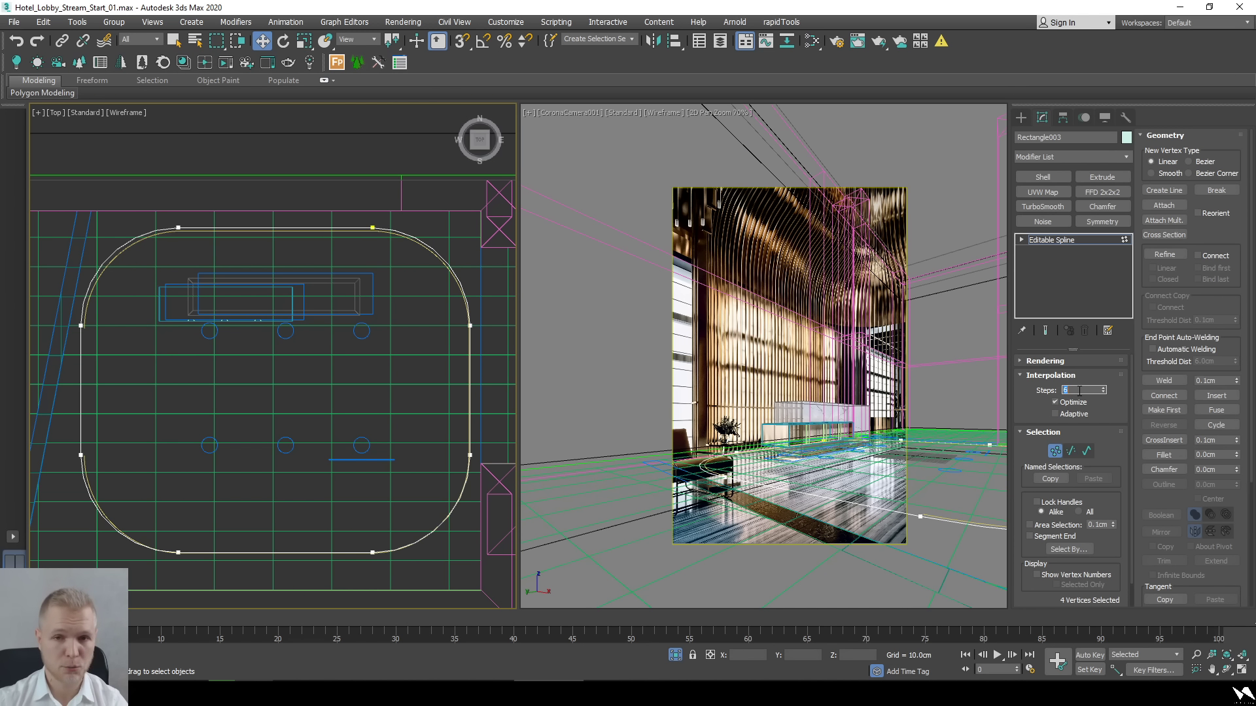
type("64")
key("Return")
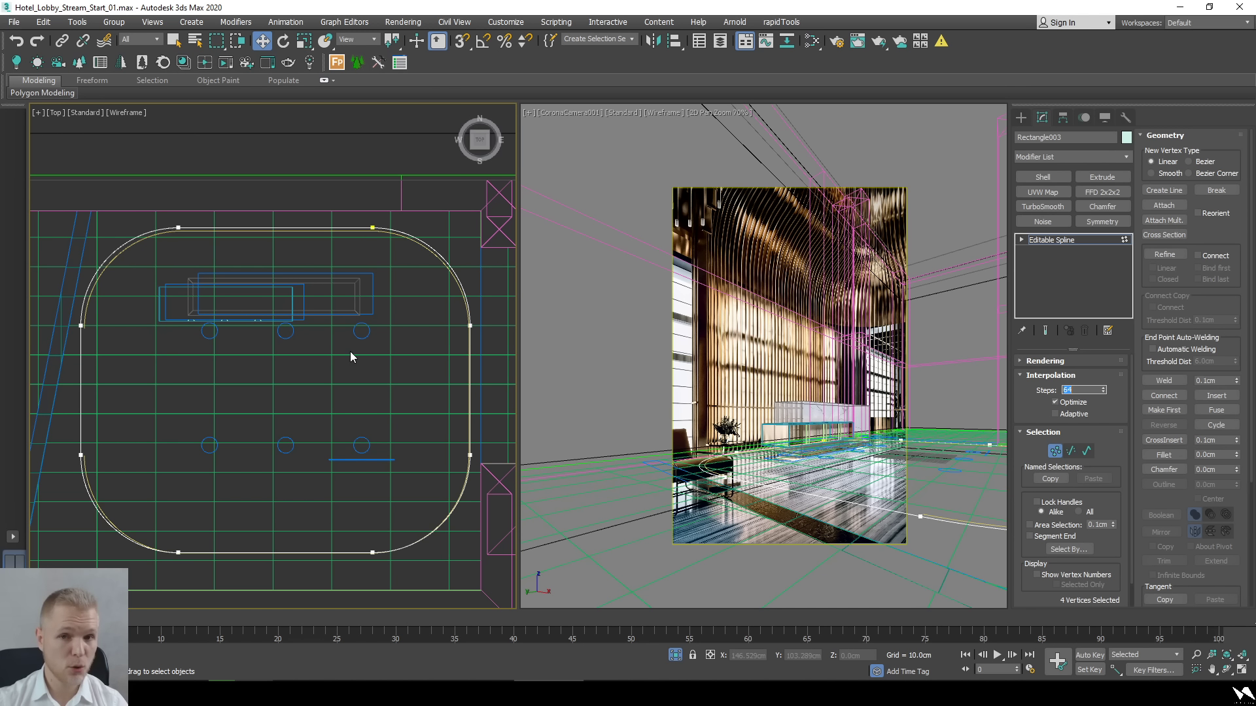
scroll(350, 357, "down", 5)
middle_click_drag(347, 448, 380, 378, "alt")
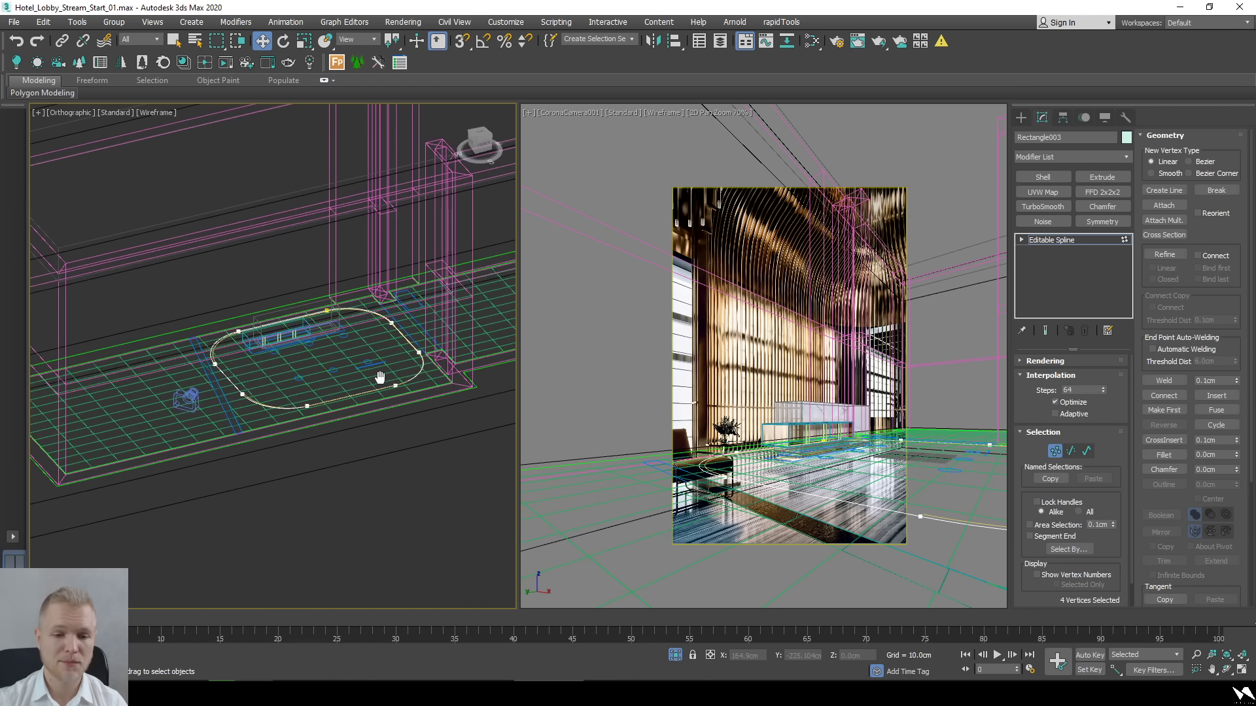
Delete the newly filleted rectangle spline and select the original open rounded spline around the reception area.
left_click(1055, 452)
scroll(292, 335, "up", 6)
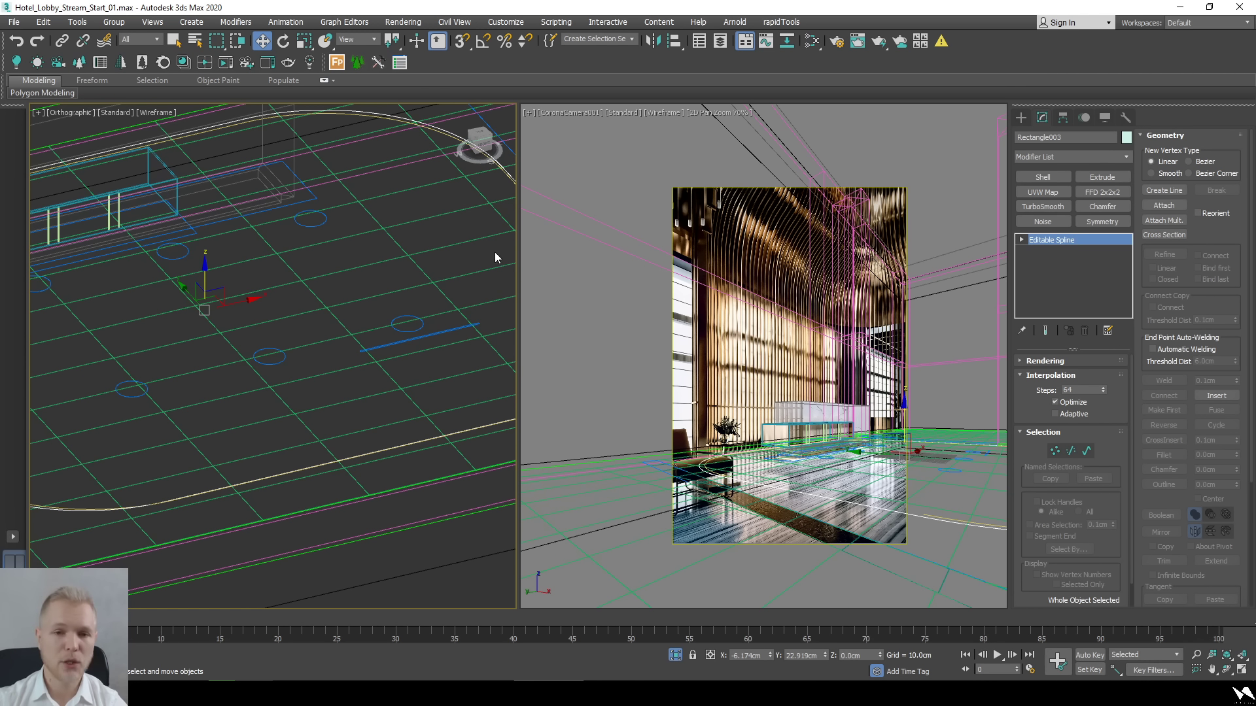
middle_click_drag(445, 203, 359, 356)
scroll(359, 353, "up", 3)
key("Delete")
left_click(391, 253)
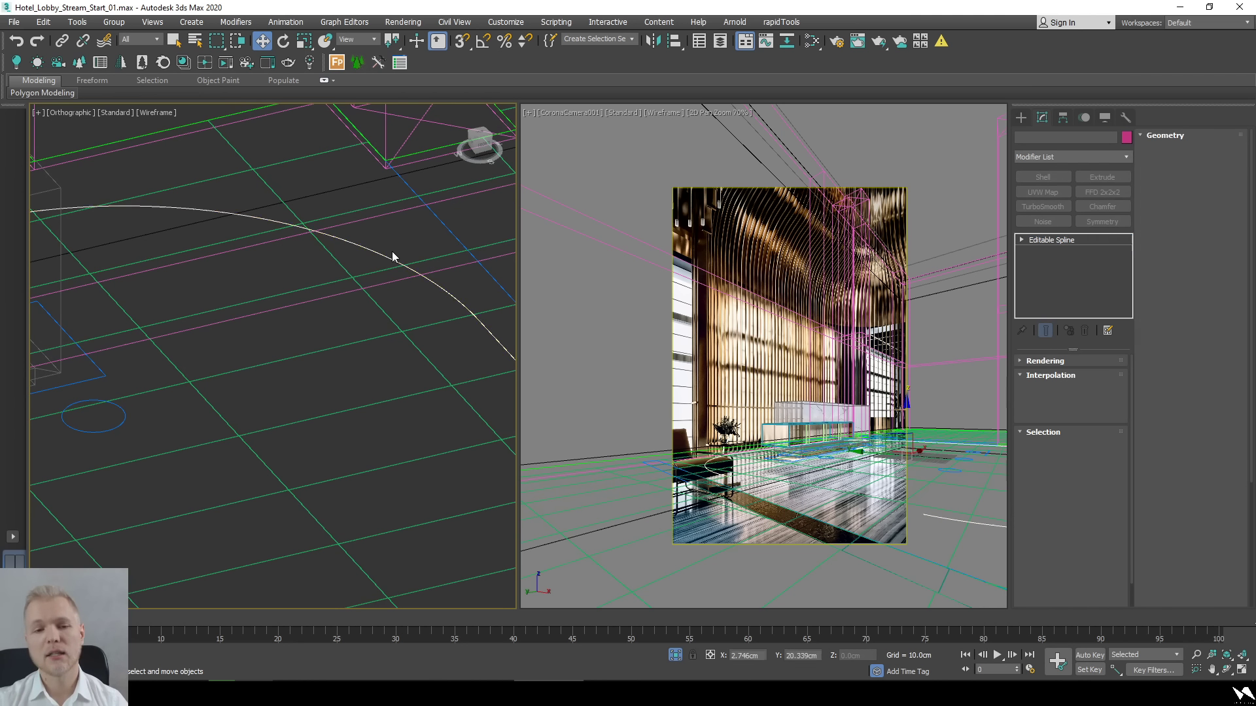
Examine the open rounded spline and its surroundings in the orthographic and top views.
scroll(391, 255, "up", 2)
scroll(393, 252, "down", 4)
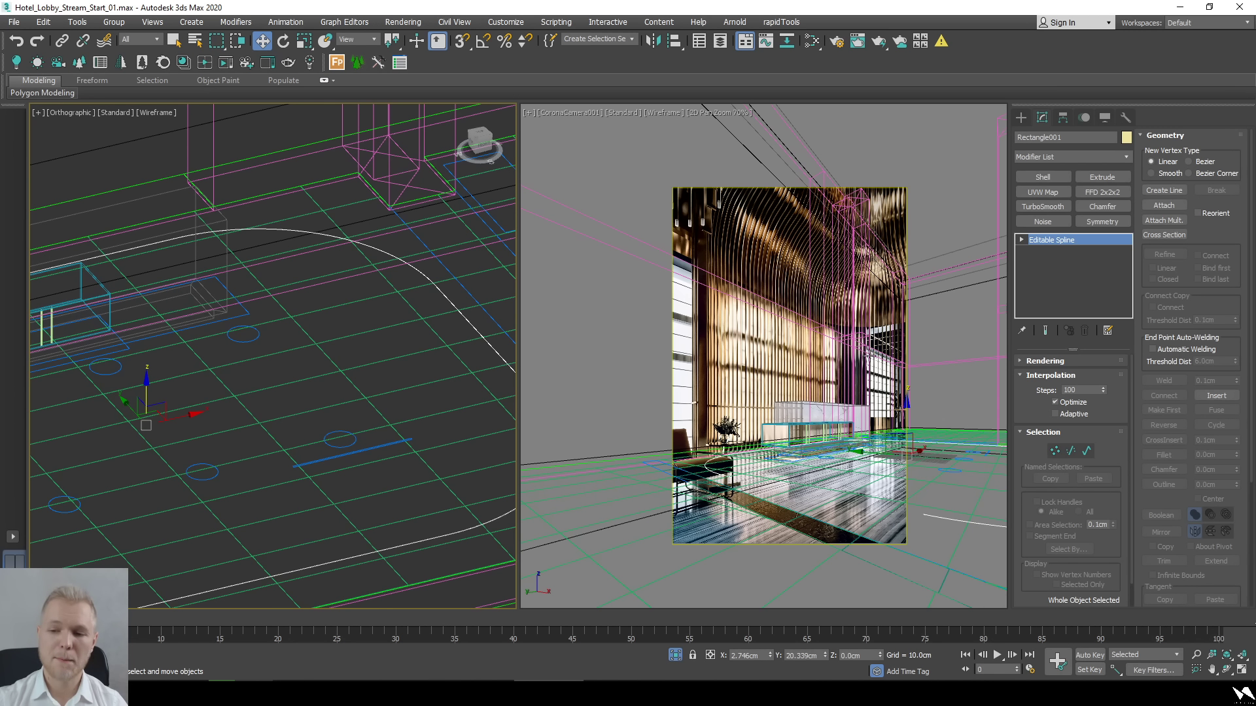
left_click(862, 113)
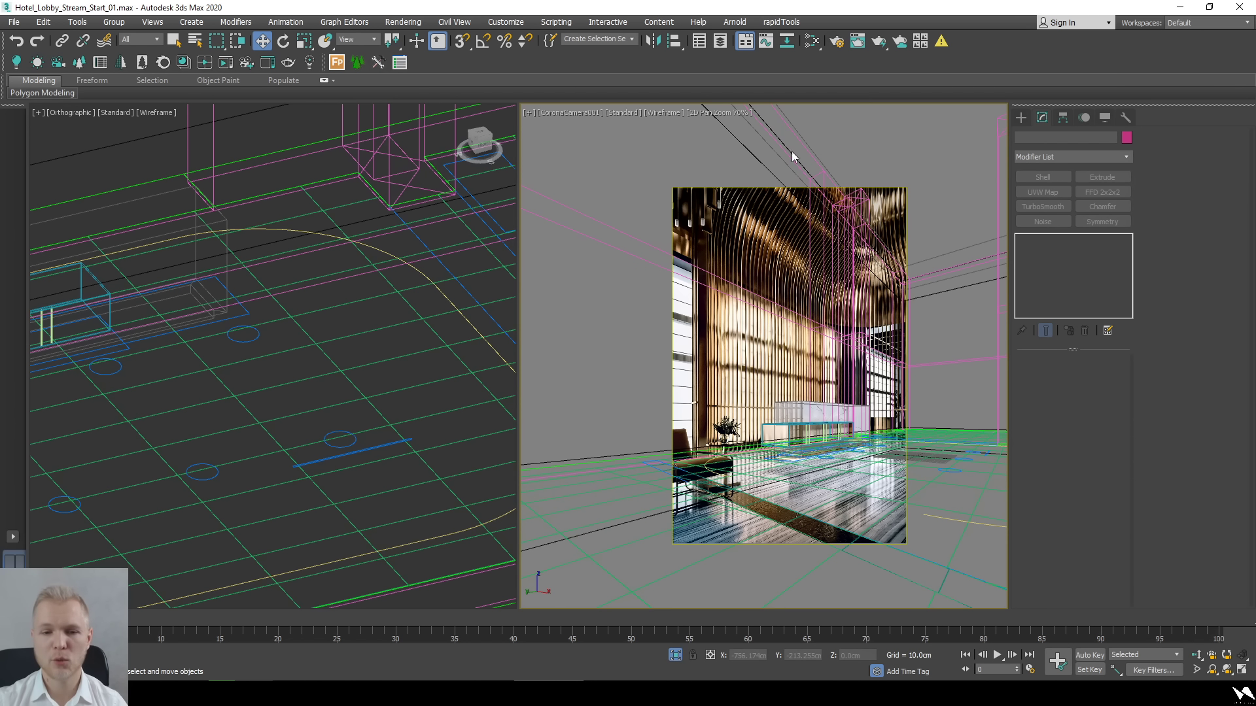
left_click(323, 232)
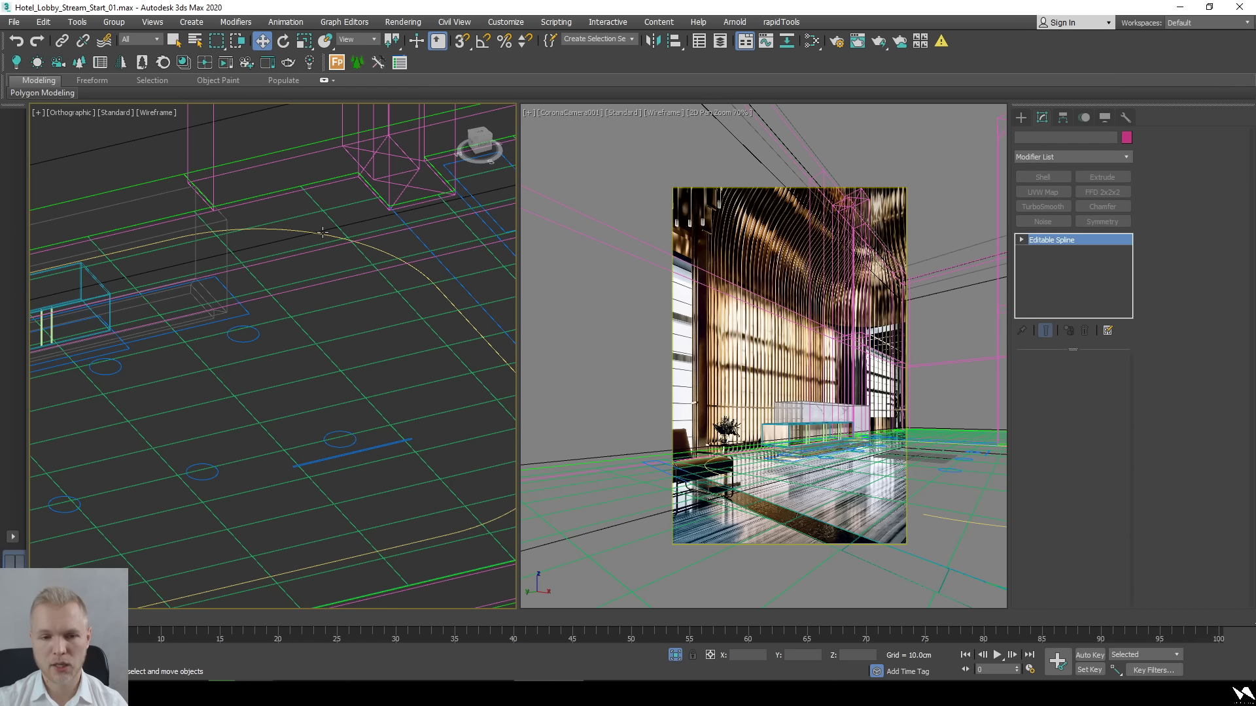
scroll(320, 304, "down", 4)
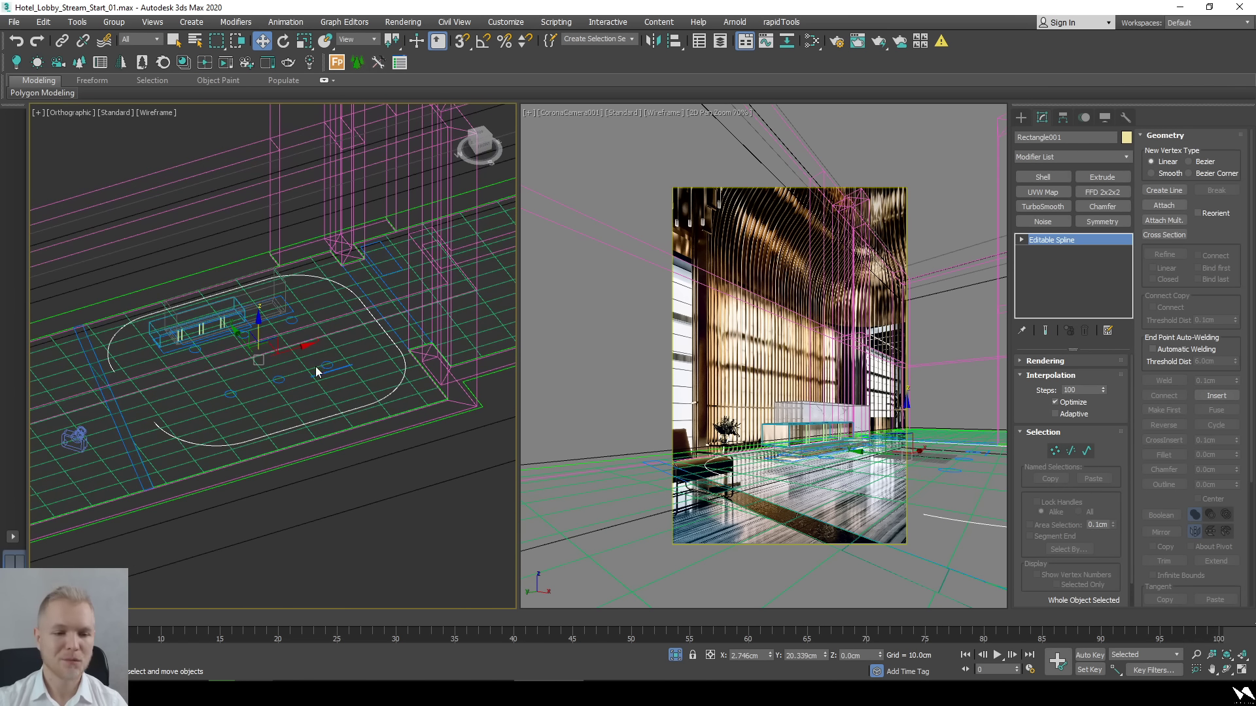
middle_click_drag(316, 366, 300, 399)
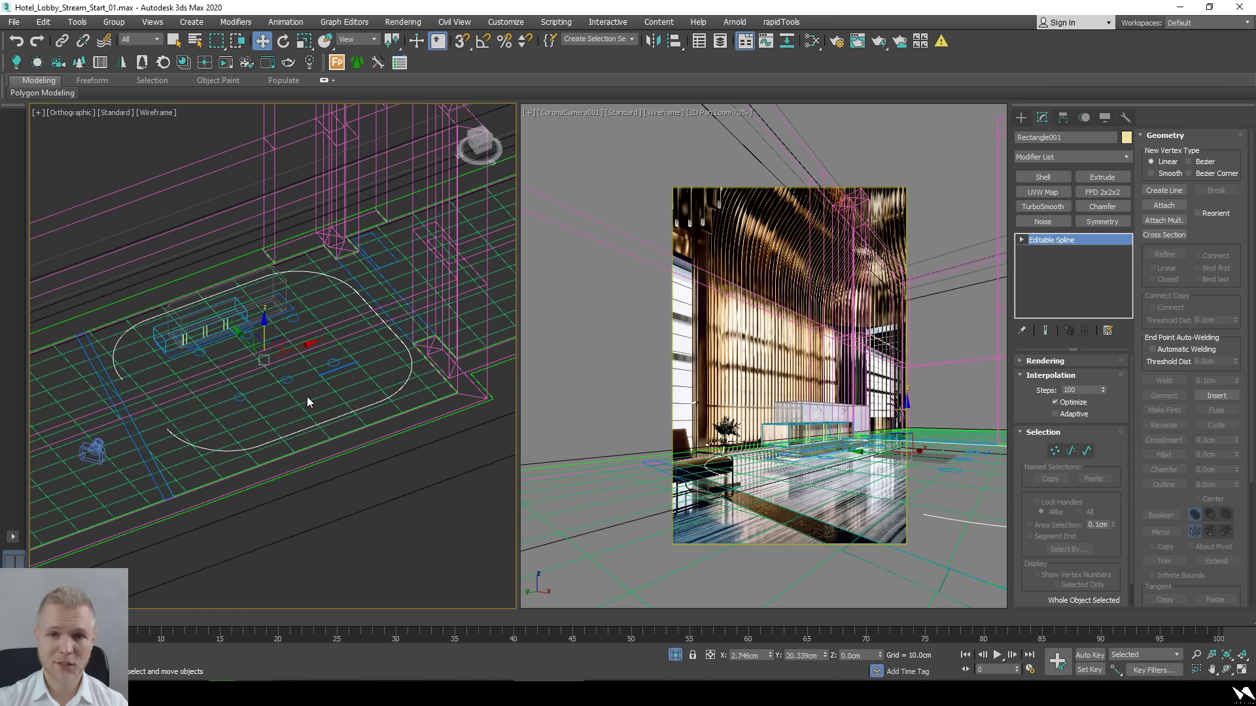
key("t")
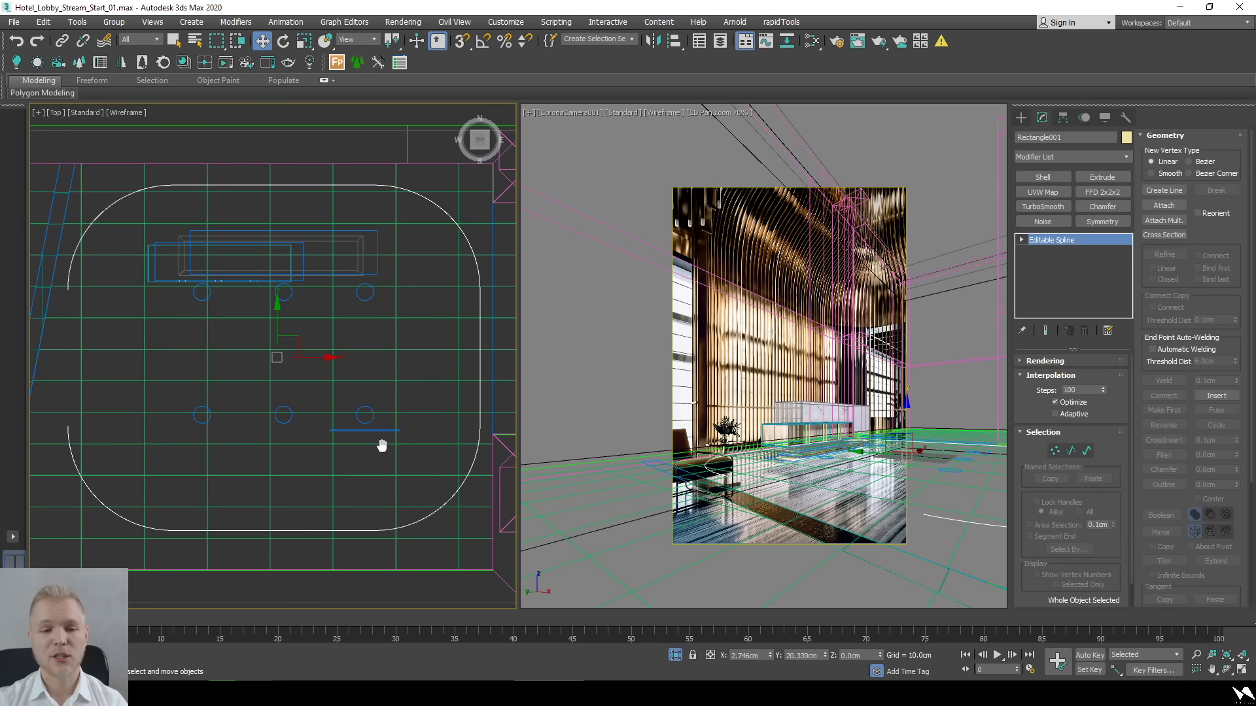
scroll(383, 458, "down", 3)
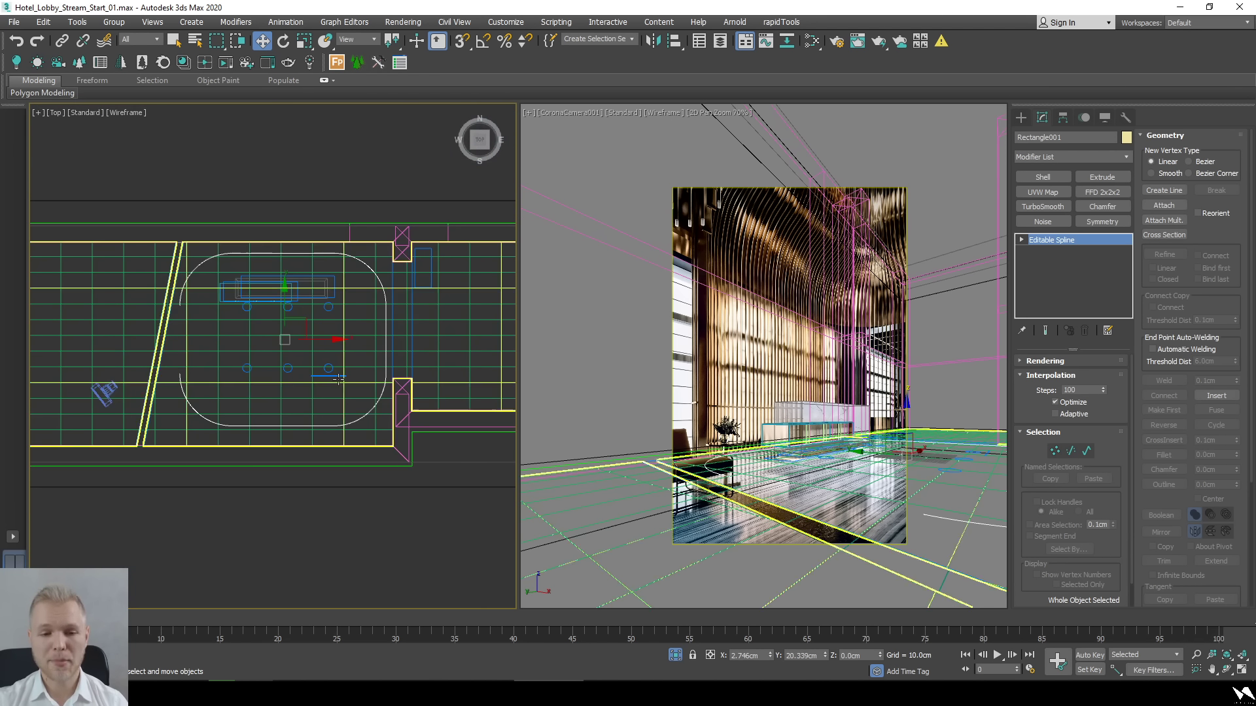
Hide every object except the open rounded spline around the reception area.
left_click(1021, 117)
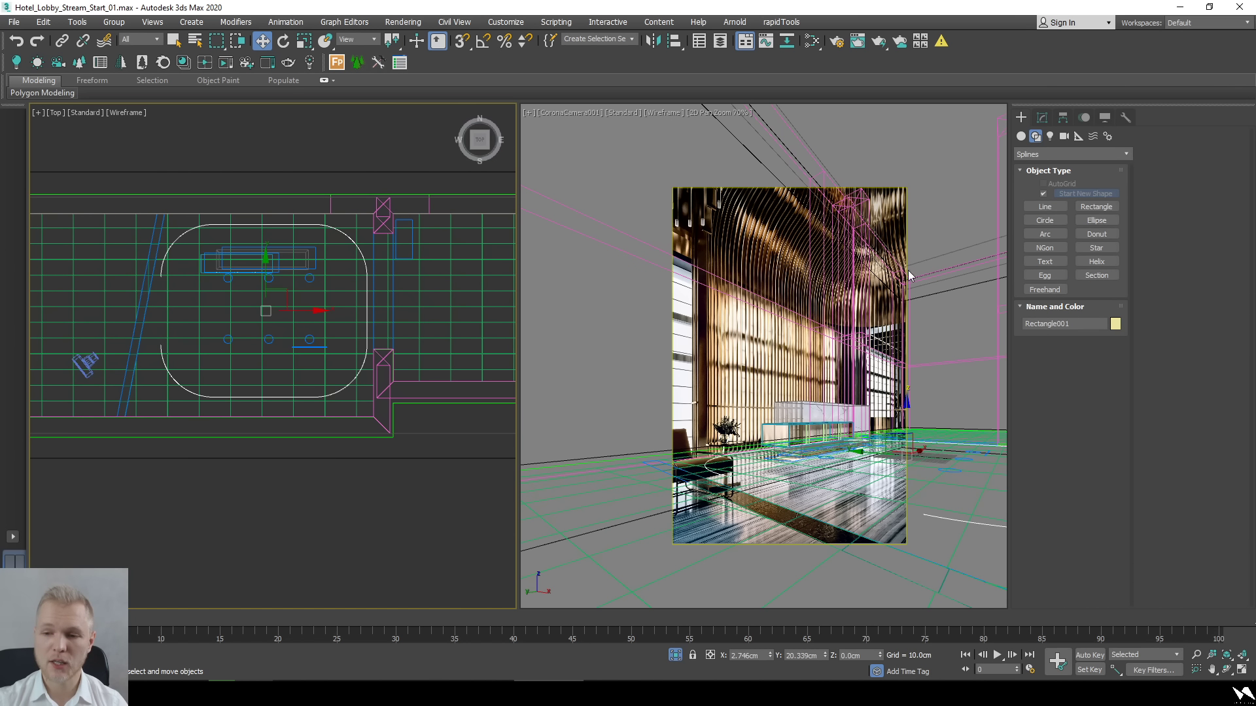
left_click(905, 237)
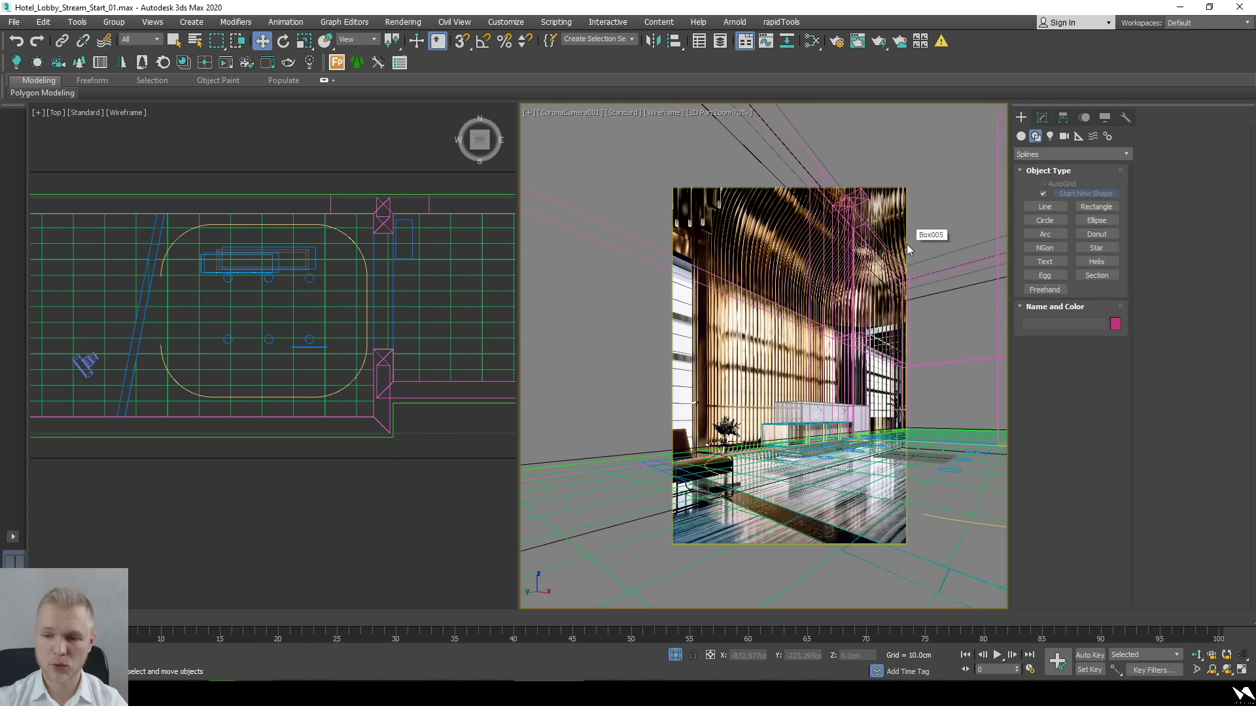
left_click(348, 393)
right_click(343, 389)
left_click(398, 328)
left_click(404, 313)
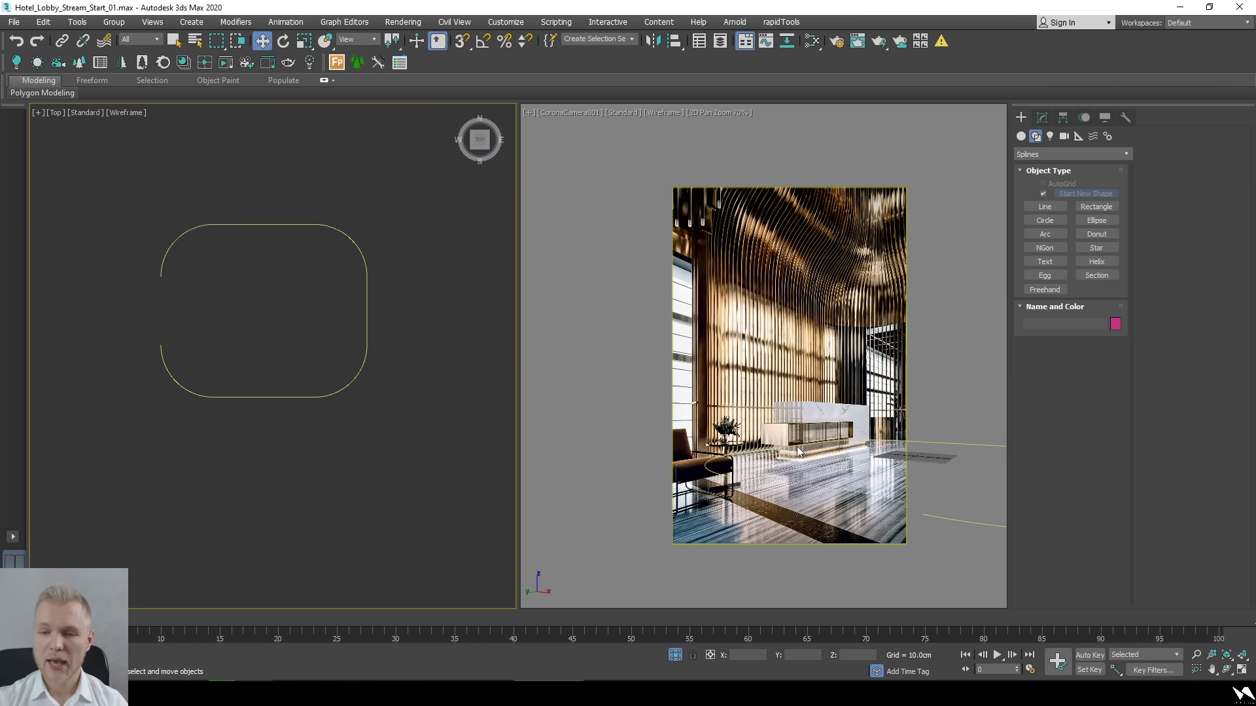
Compare the spline with the base of the wooden slats in the reference image, using the maximised camera view.
left_click(529, 112)
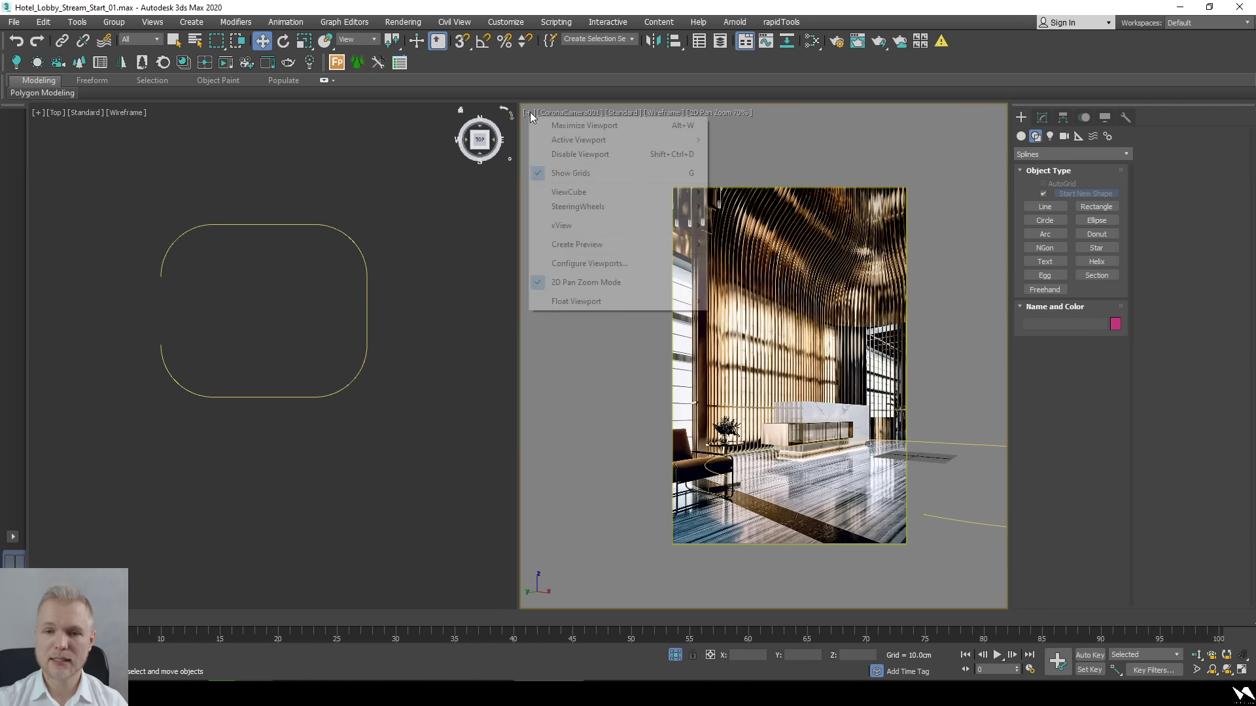
left_click(575, 283)
scroll(874, 432, "up", 3)
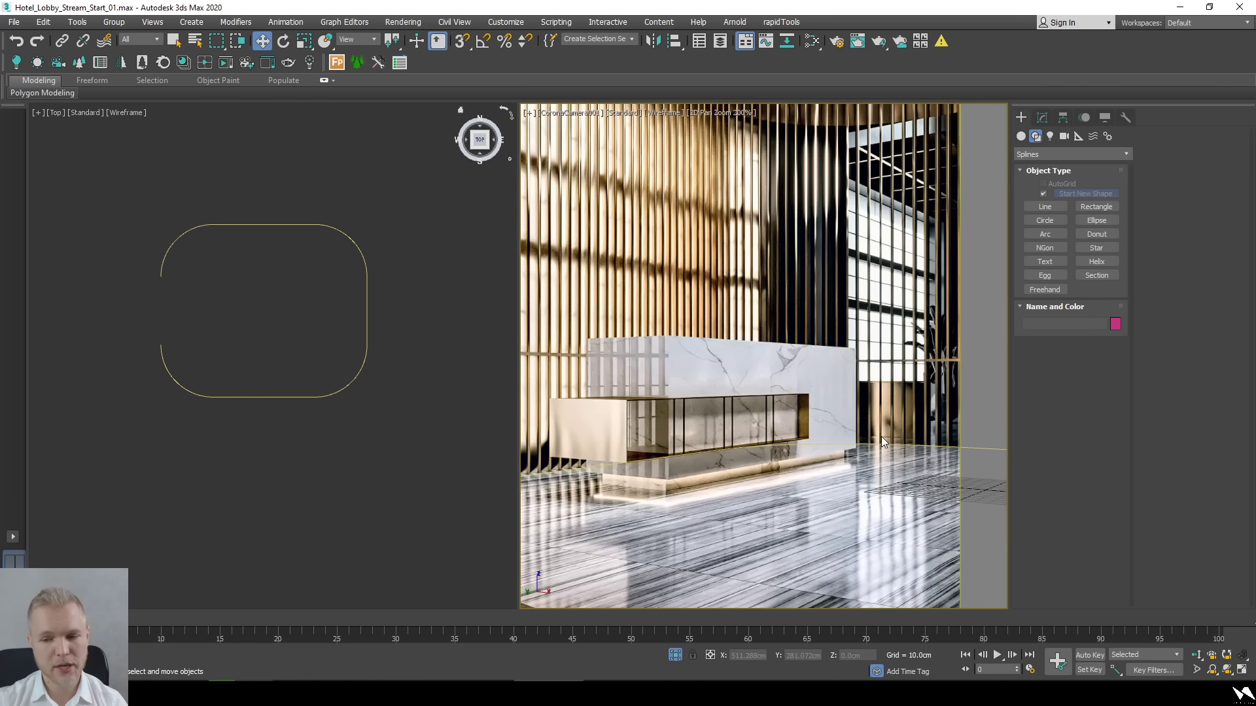
scroll(811, 415, "up", 2)
key("alt+w")
scroll(379, 403, "up", 4)
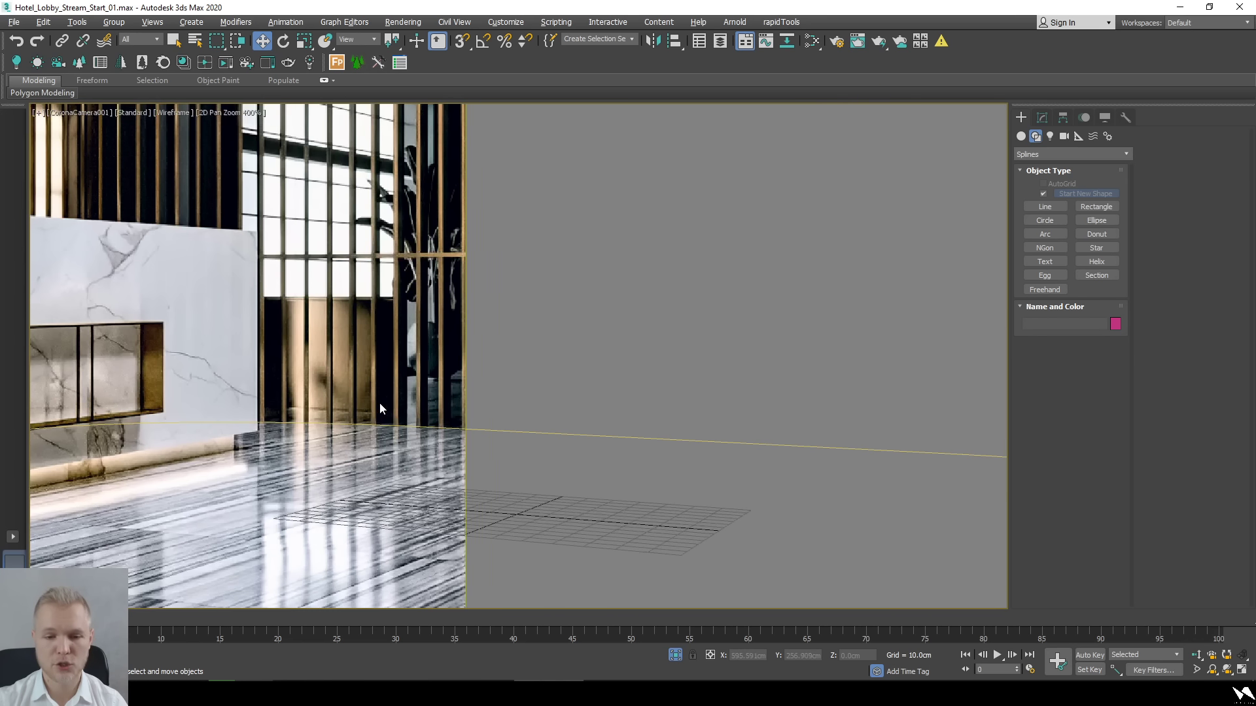
scroll(588, 380, "up", 8)
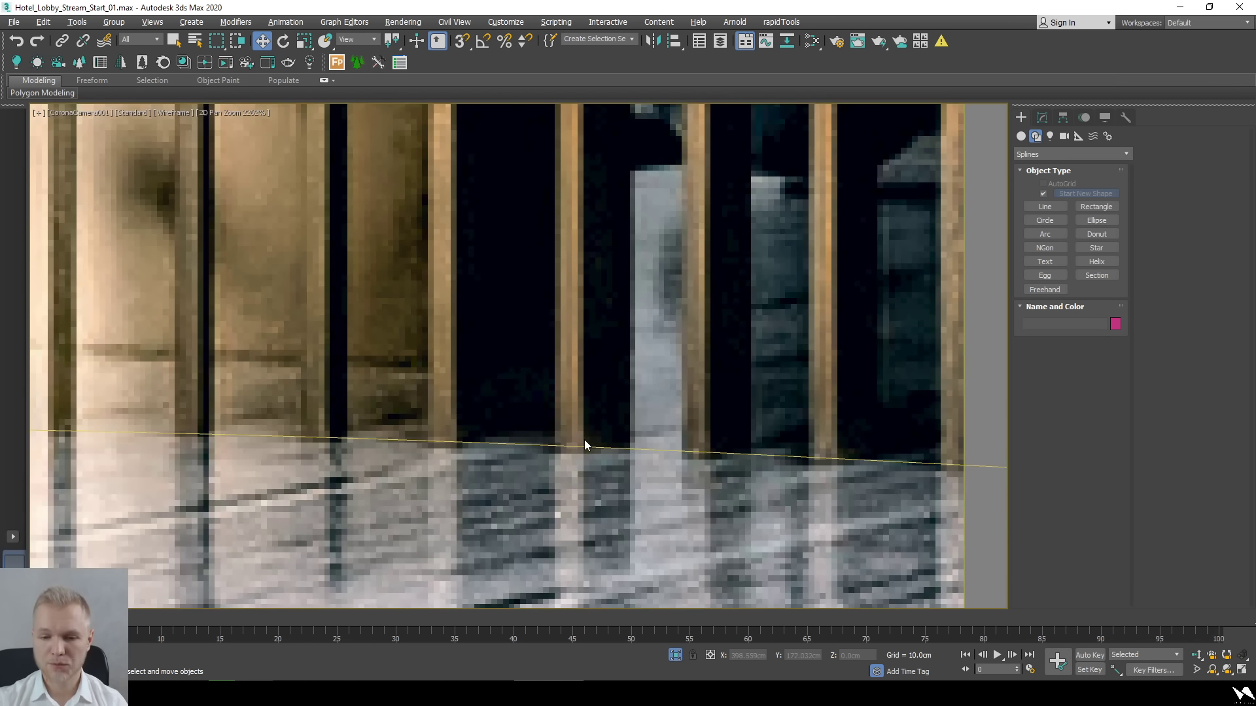
Draw a box at the foot of a reference slat beside the reception desk, about 1.5 by 17.6 cm and 53 cm high.
left_click(1021, 137)
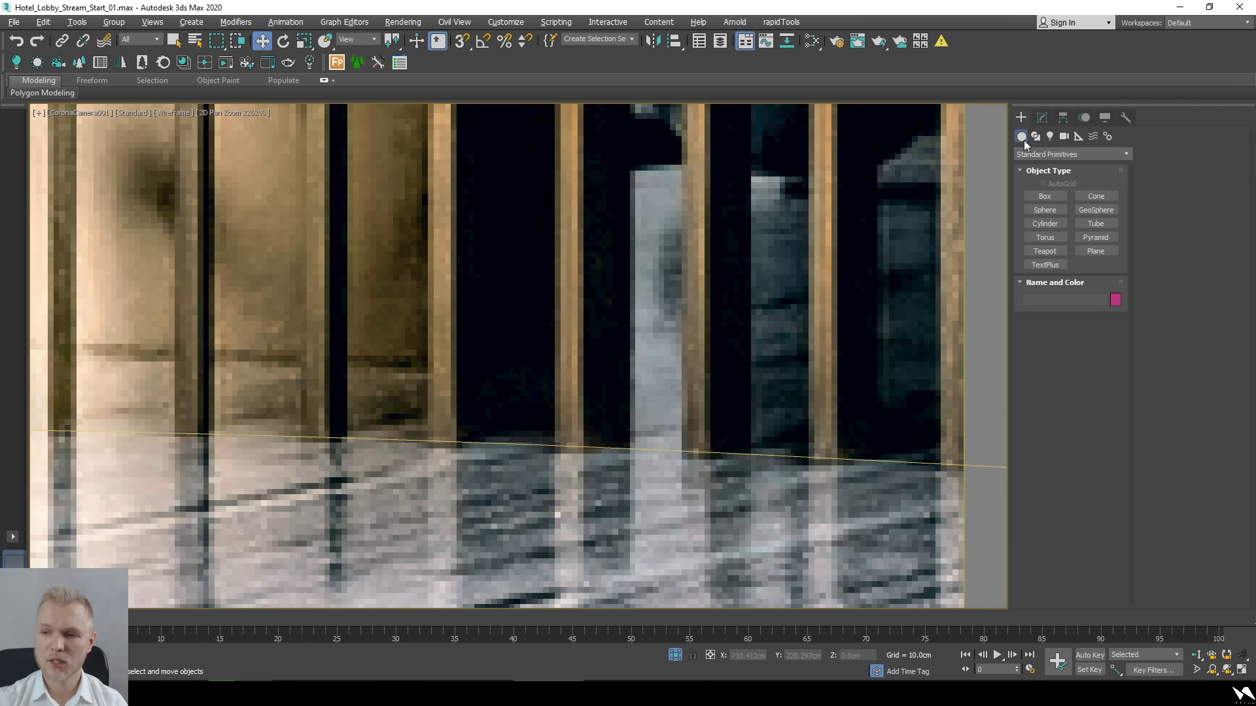
left_click(1045, 198)
scroll(594, 413, "up", 3)
left_click_drag(556, 468, 684, 449)
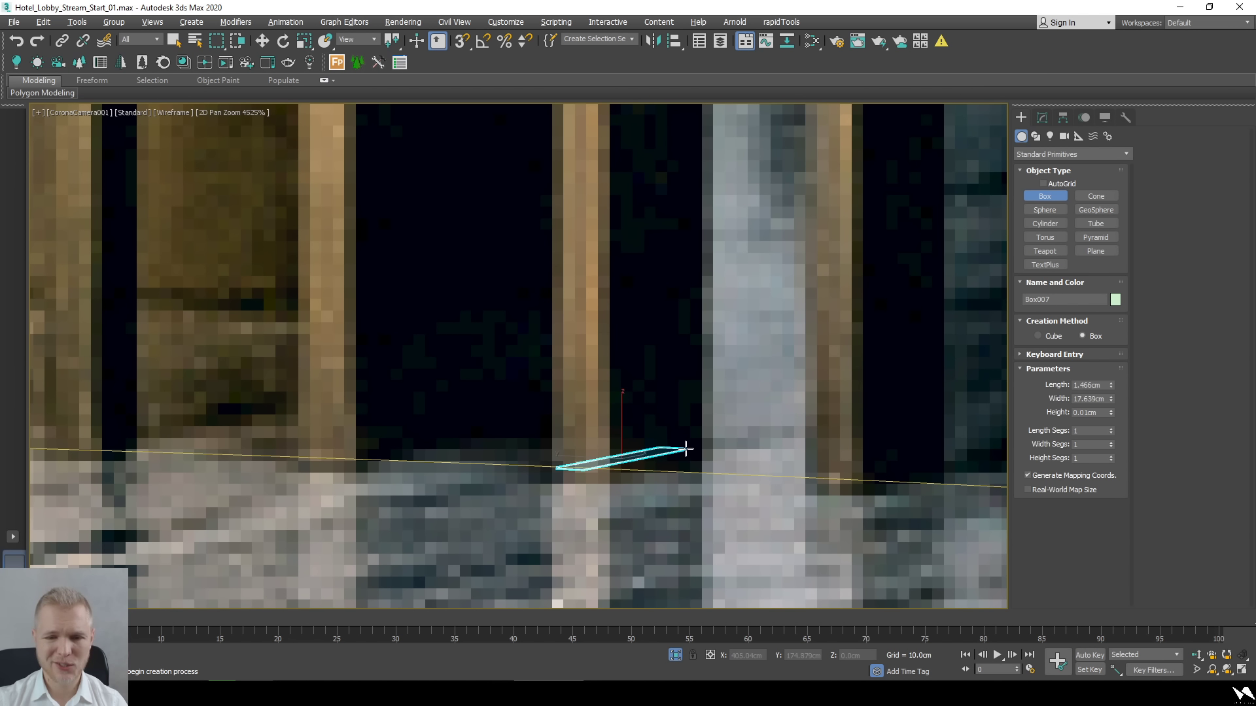
scroll(684, 448, "down", 4)
scroll(693, 118, "down", 3)
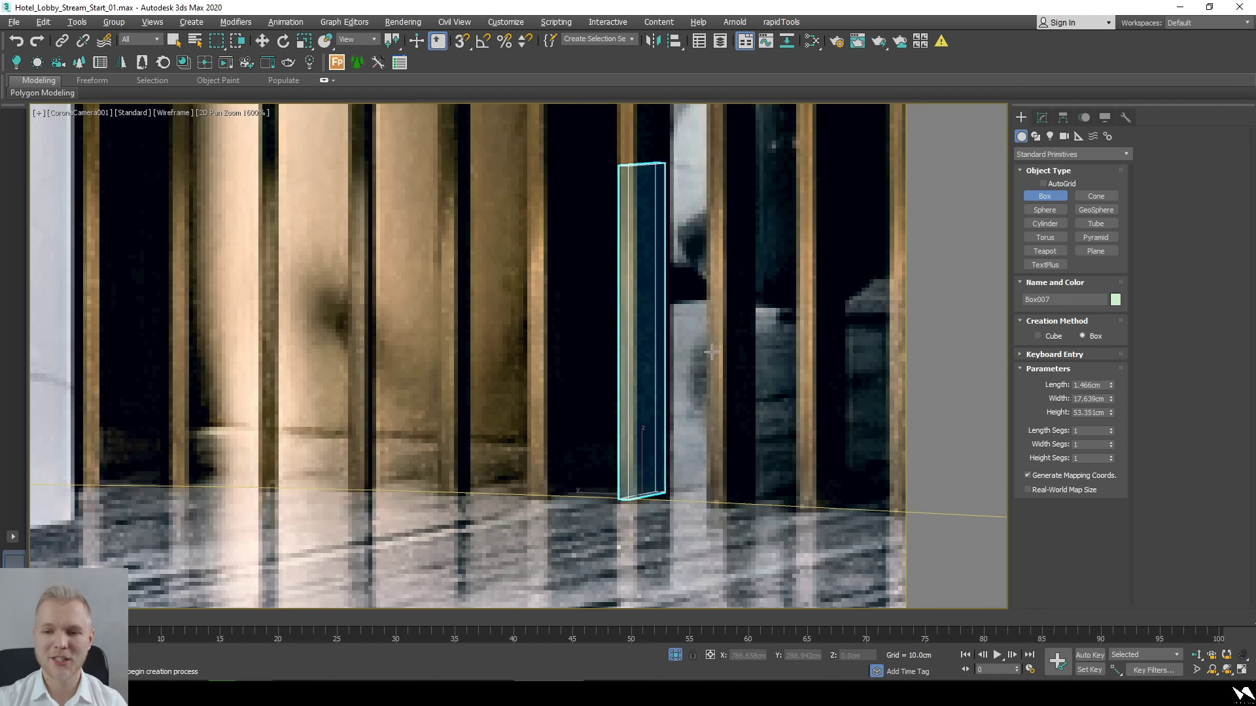
middle_click_drag(656, 357, 673, 446)
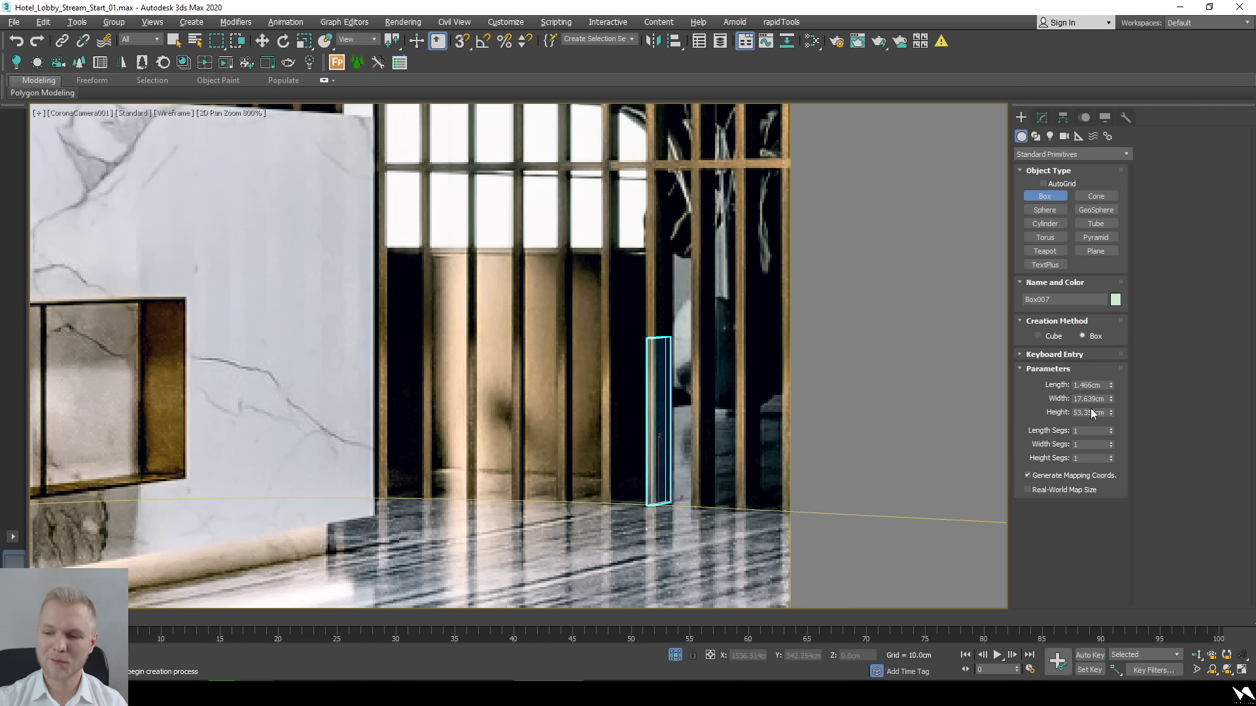
Set the slat box's length to 3 cm.
double_click(1092, 385)
type("3")
key("Return")
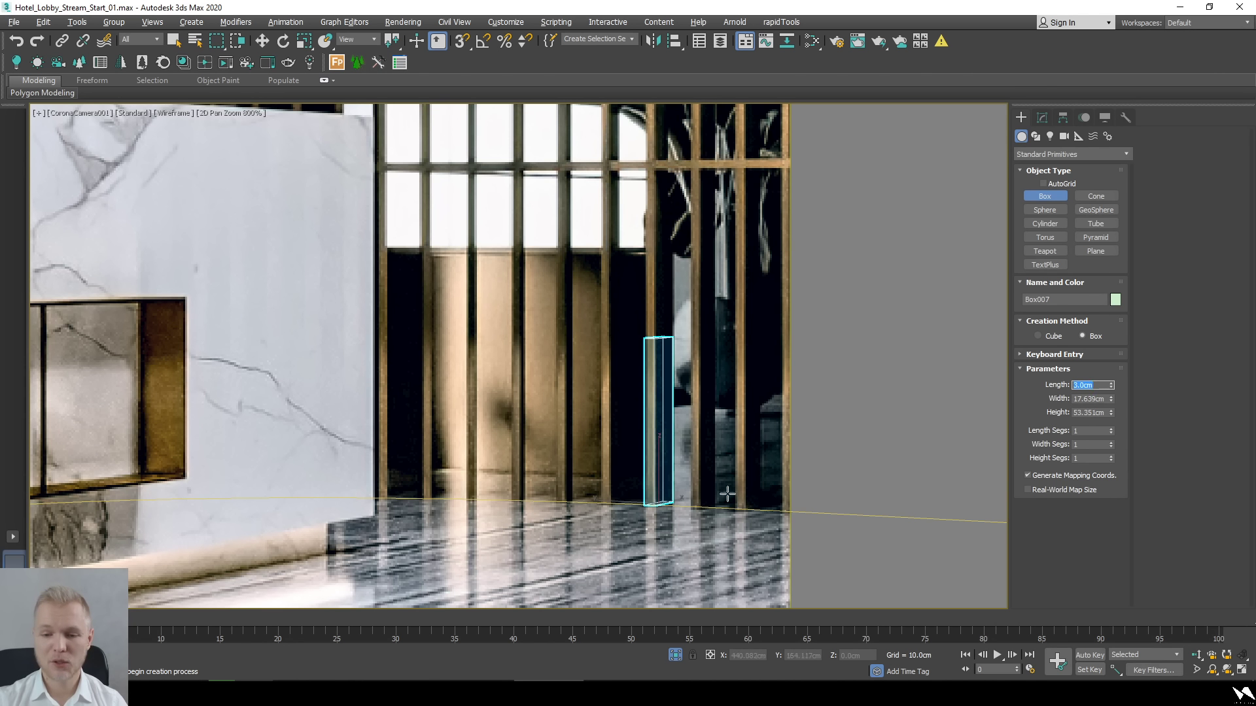
Move the slat box along the Y axis onto the neighbouring slat in the reference image.
key("w")
scroll(621, 488, "up", 3)
left_click(652, 520)
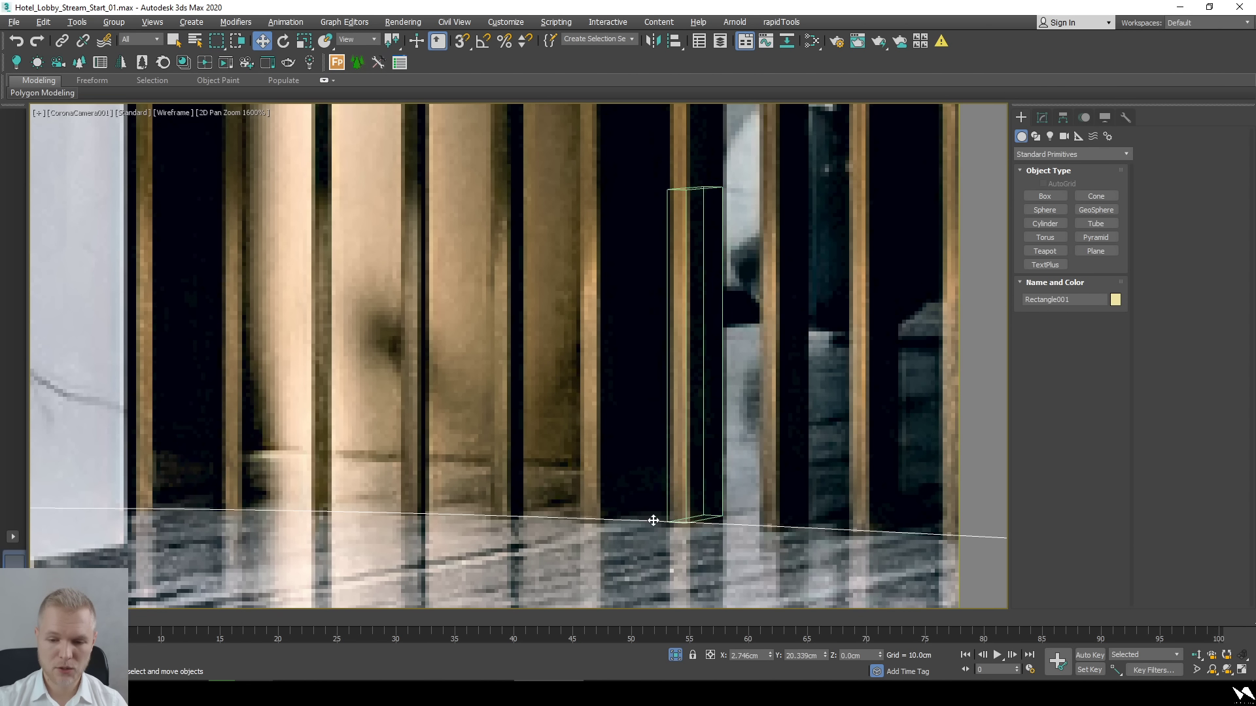
left_click(689, 454)
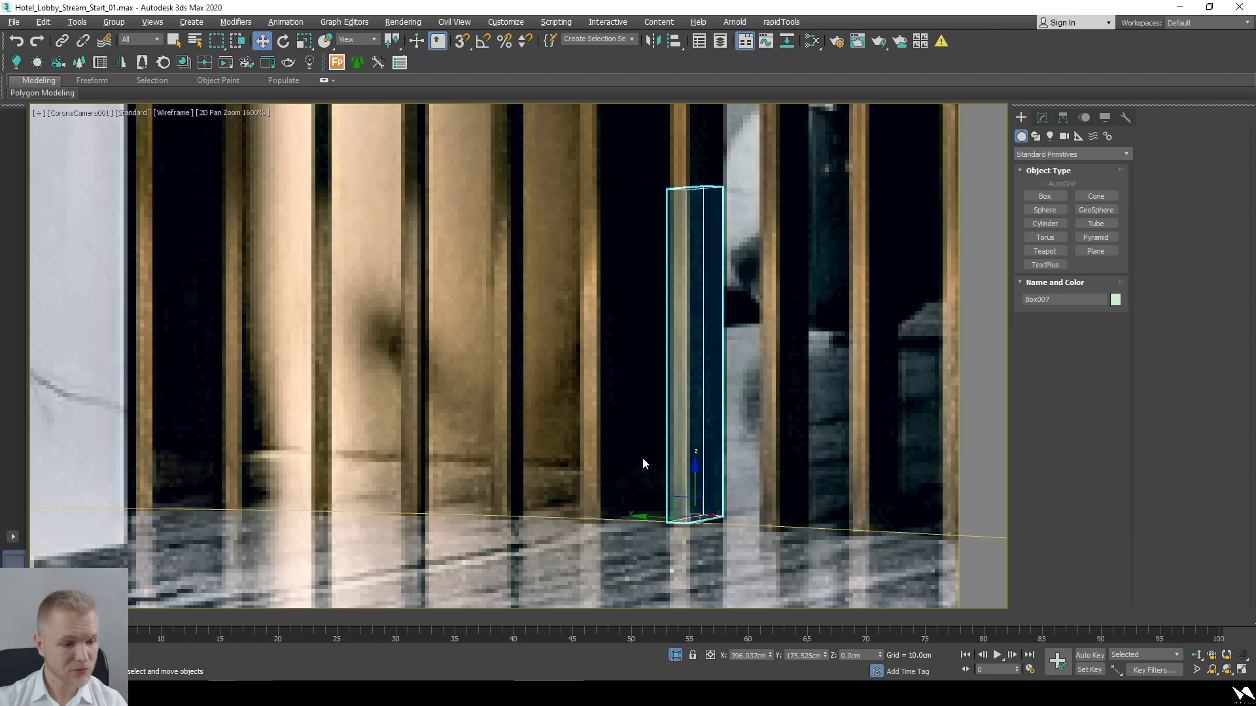
left_click_drag(762, 394, 762, 395)
left_click_drag(660, 521, 574, 498)
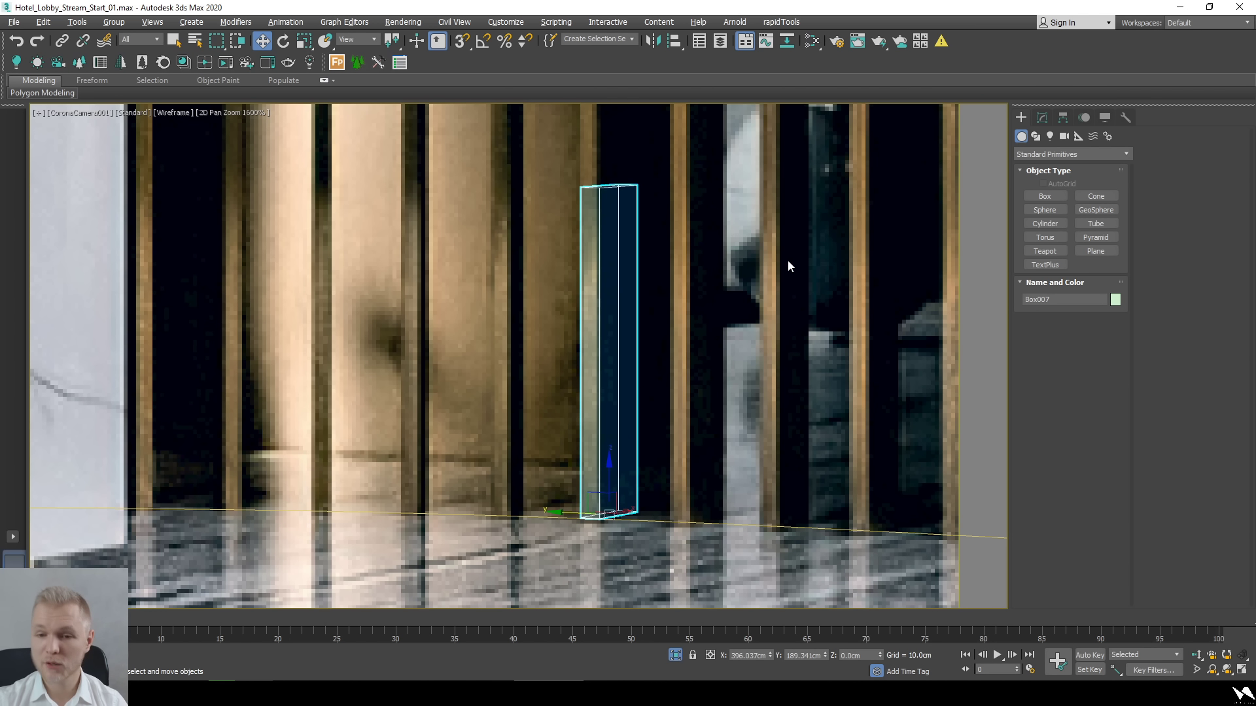
Set the slat box's width to 15 cm and shift it slightly along Y to match the reference slat.
left_click(1041, 117)
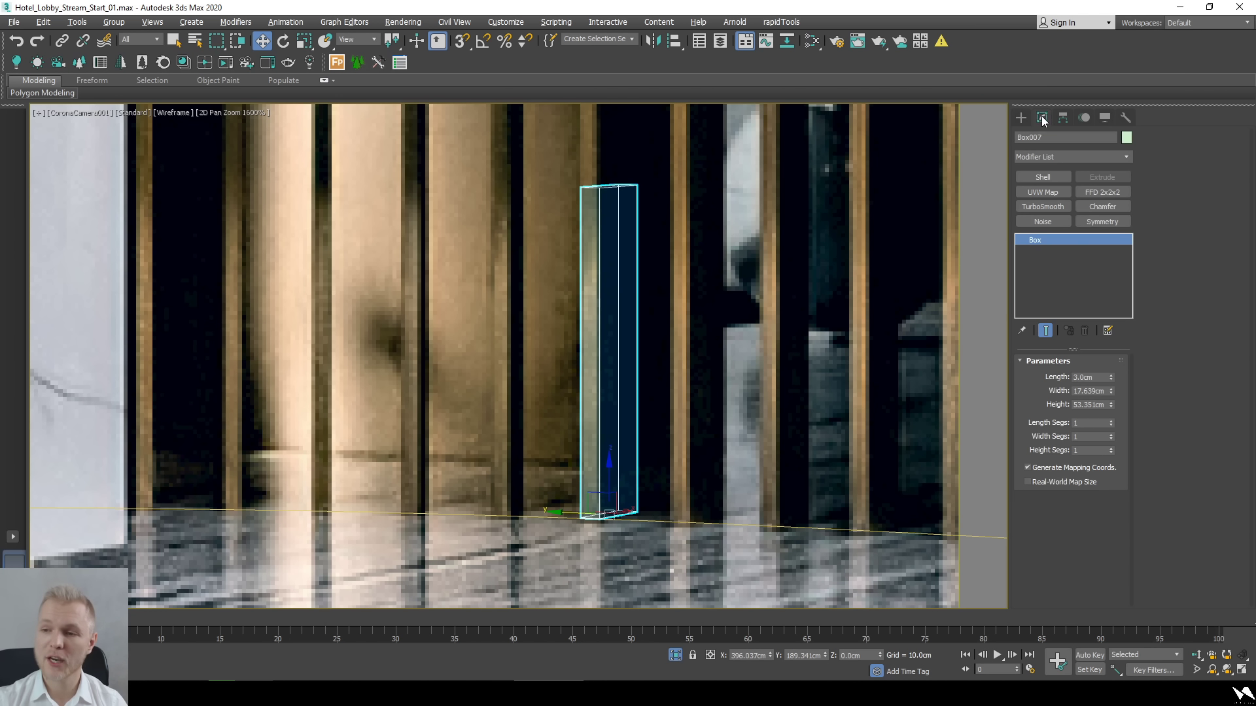
double_click(1089, 391)
type("15")
key("Return")
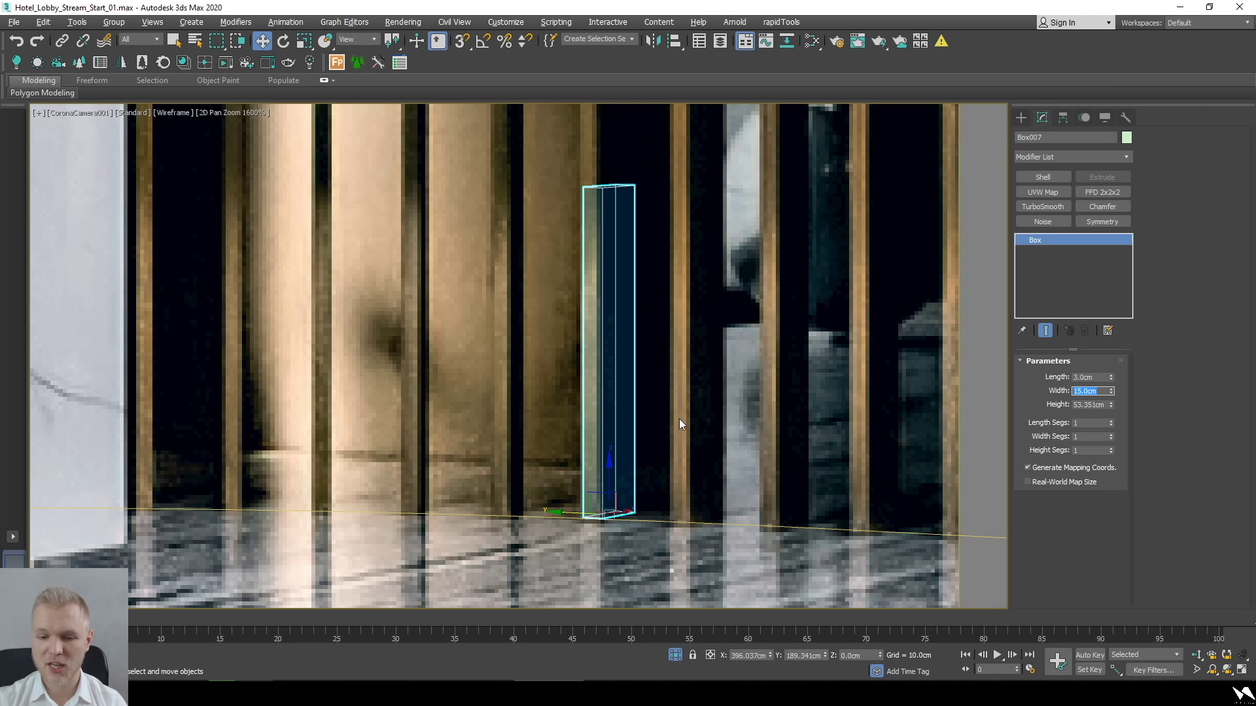
left_click_drag(562, 517, 570, 515)
Convert the slat box to an editable poly.
scroll(589, 497, "down", 5)
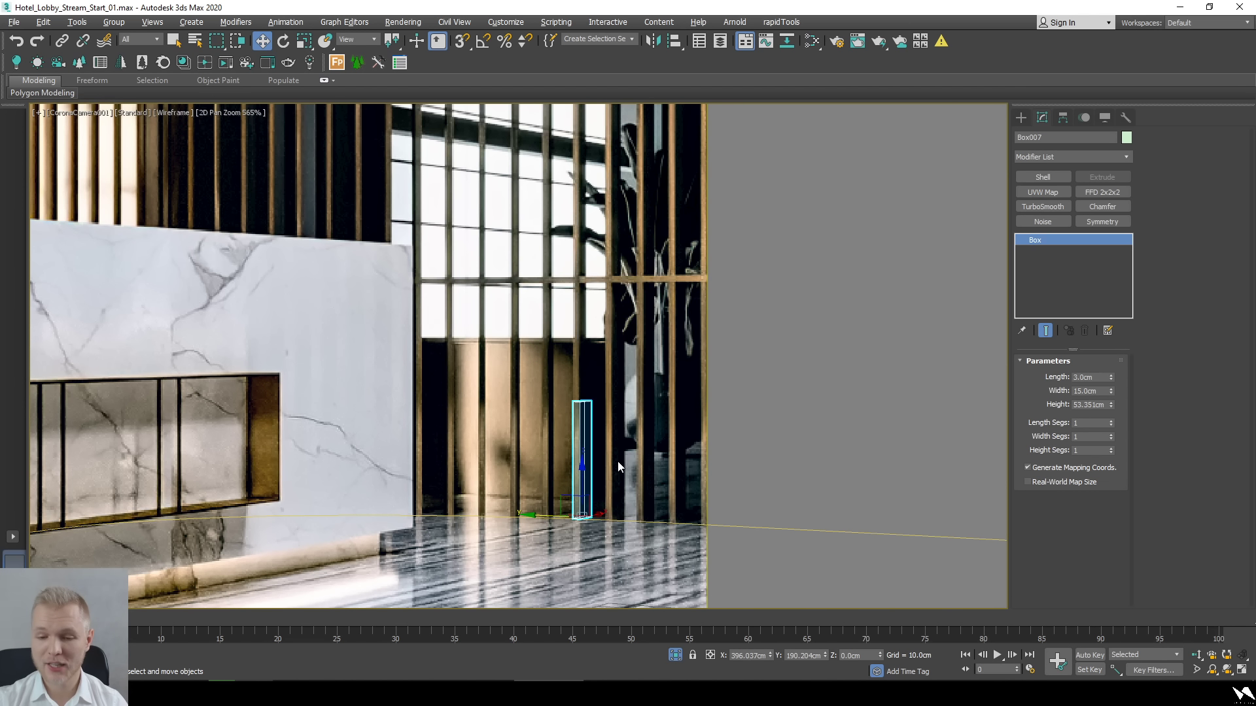
scroll(637, 515, "down", 2)
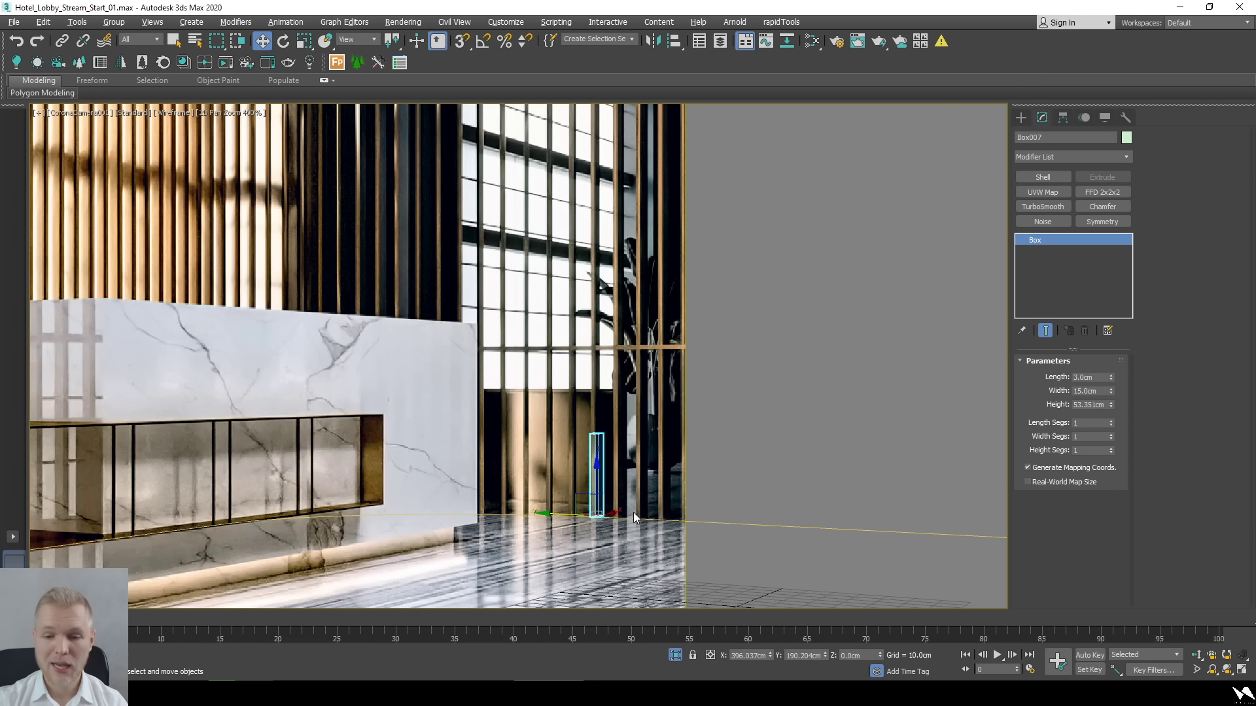
scroll(633, 517, "down", 4)
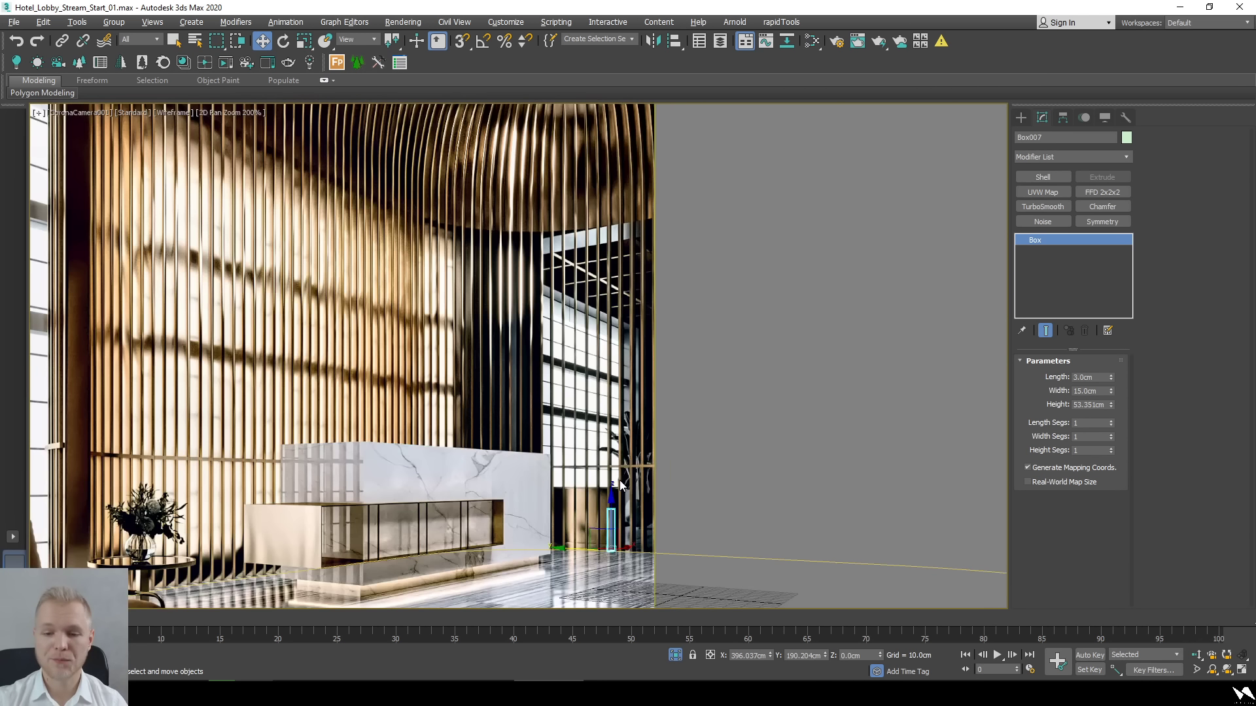
right_click(616, 495)
mouse_move(661, 652)
left_click(775, 643)
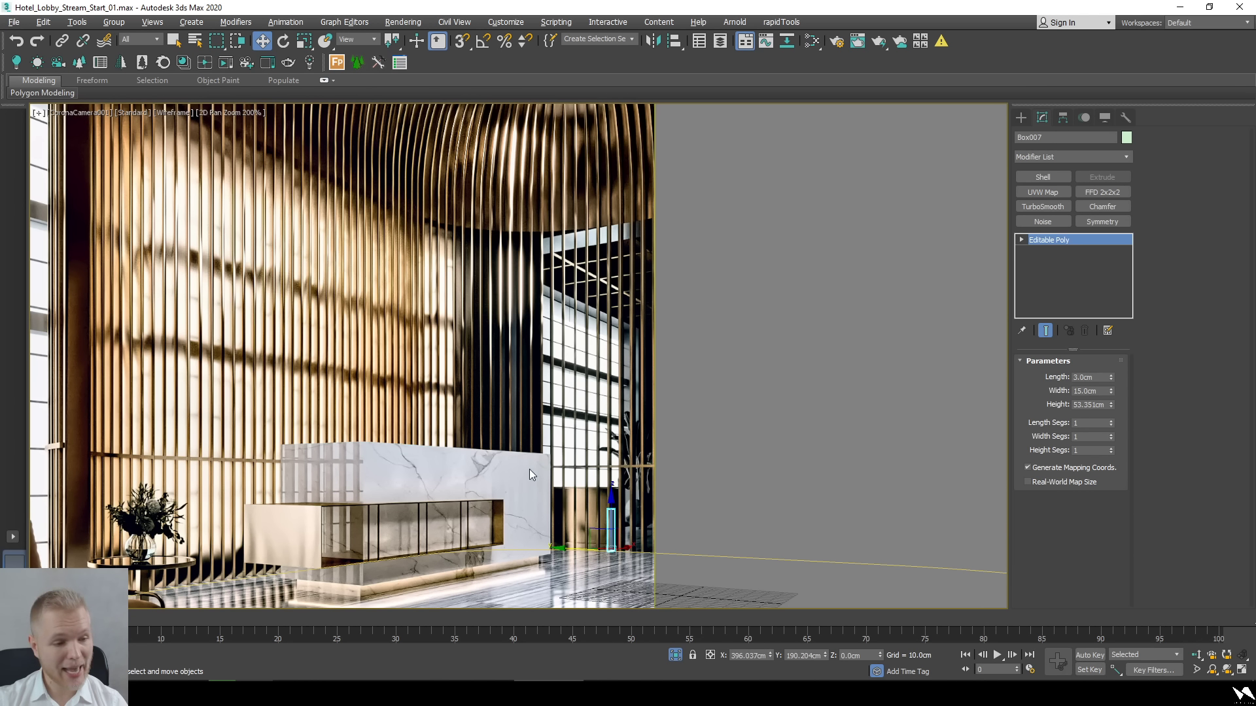
Raise the slat's top vertices to where the vertical slats meet the curved ceiling in the reference image.
key("1")
left_click_drag(575, 516, 654, 175)
scroll(642, 335, "up", 8)
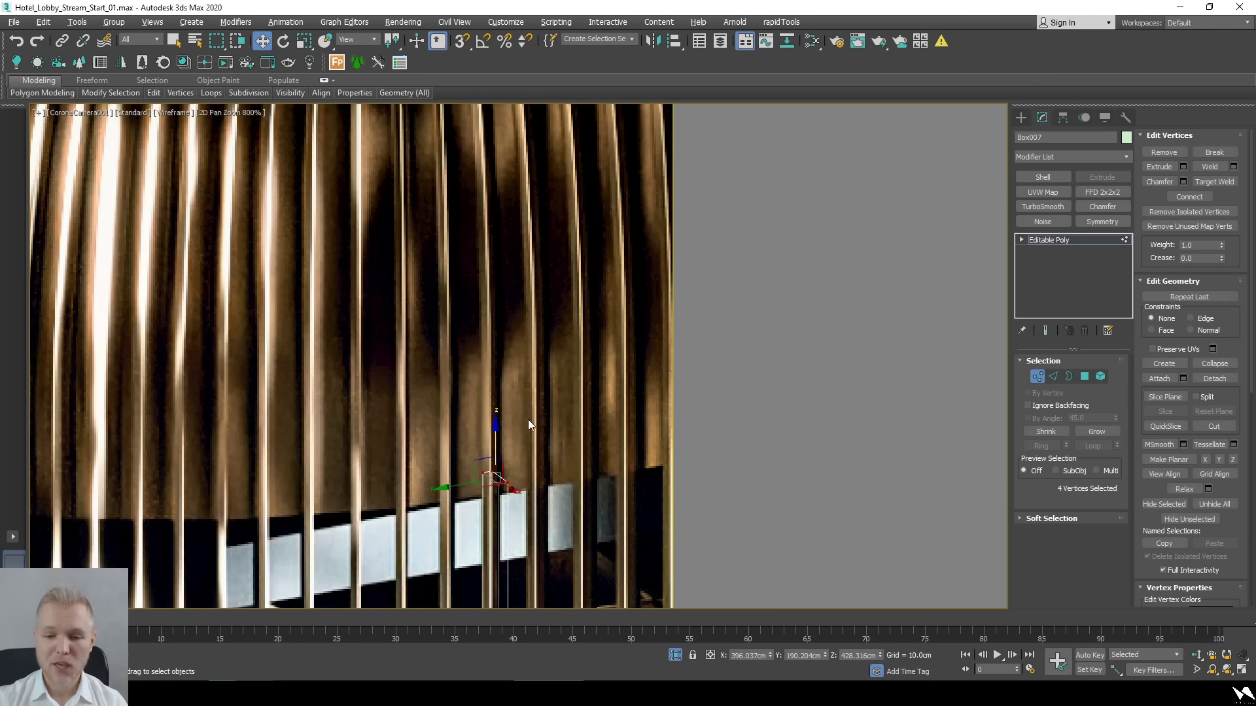
left_click_drag(496, 451, 498, 455)
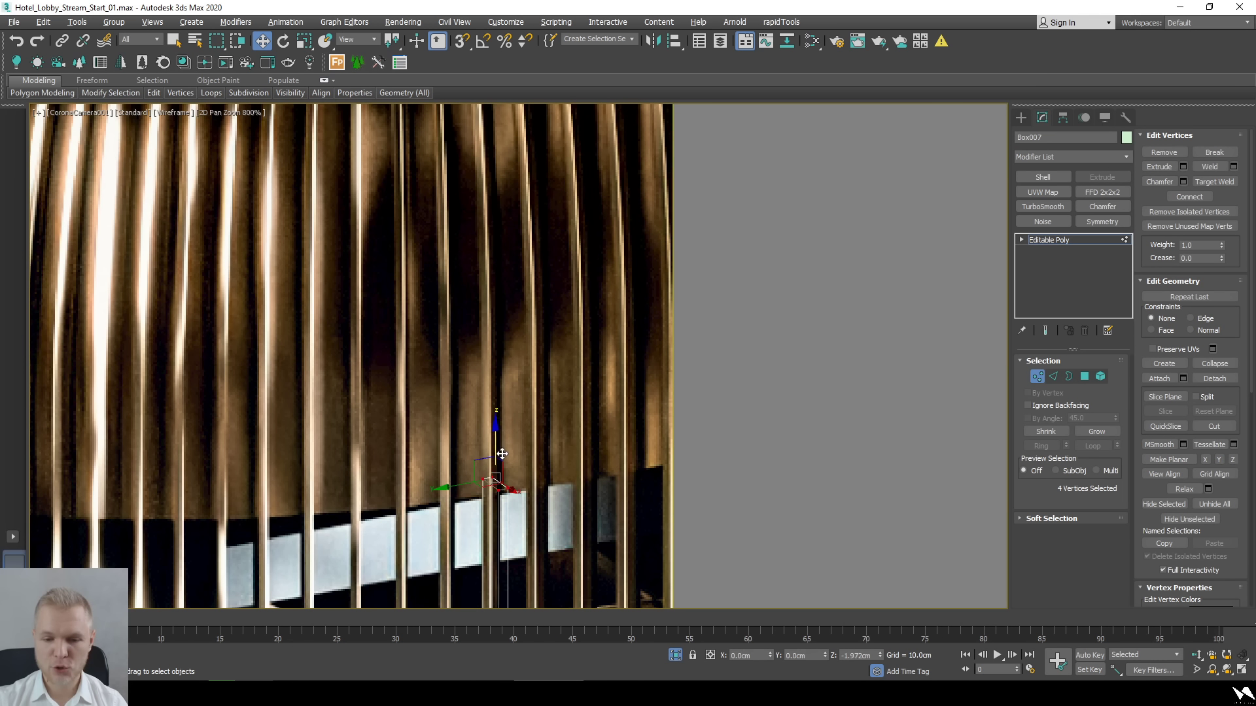
Clone all polygons of the slat within the same mesh, offsetting the copy about 58 cm in the negative X direction.
scroll(532, 297, "down", 8)
scroll(249, 121, "up", 2)
middle_click_drag(249, 121, 587, 431)
scroll(691, 456, "up", 2)
middle_click_drag(665, 394, 634, 325)
key("4")
scroll(525, 403, "down", 2)
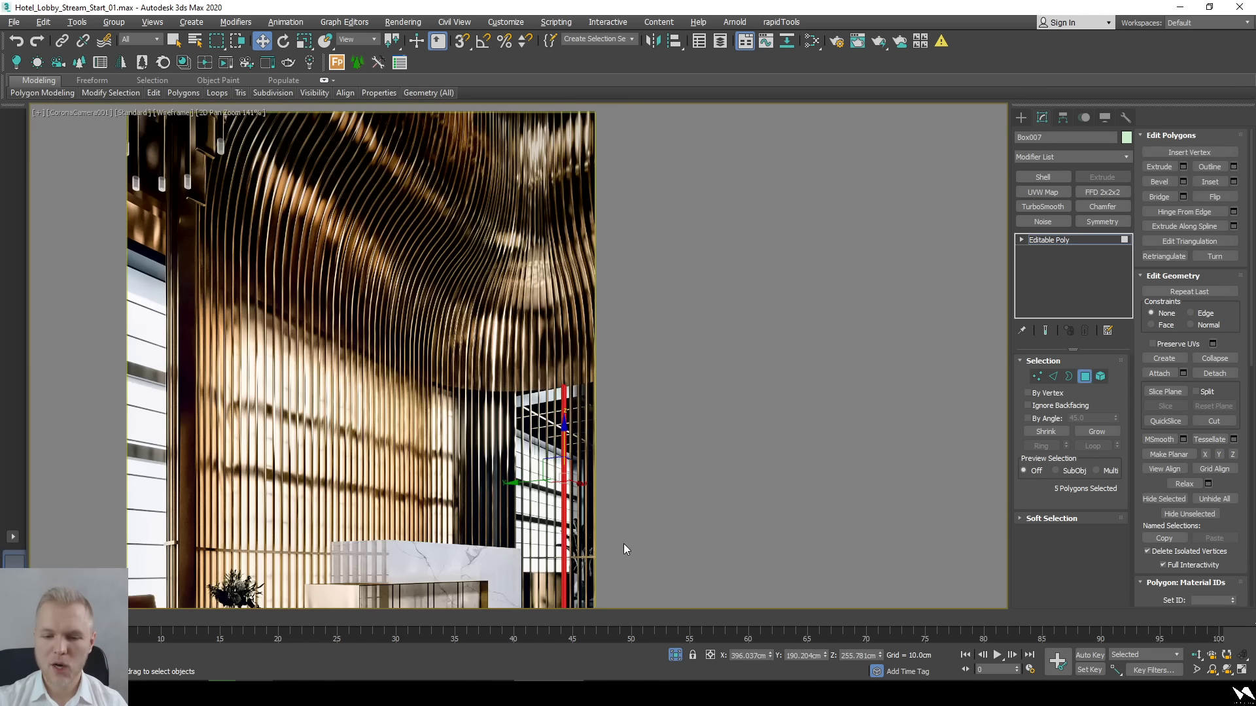
left_click(516, 339)
left_click_drag(517, 339, 573, 508)
scroll(573, 508, "up", 2)
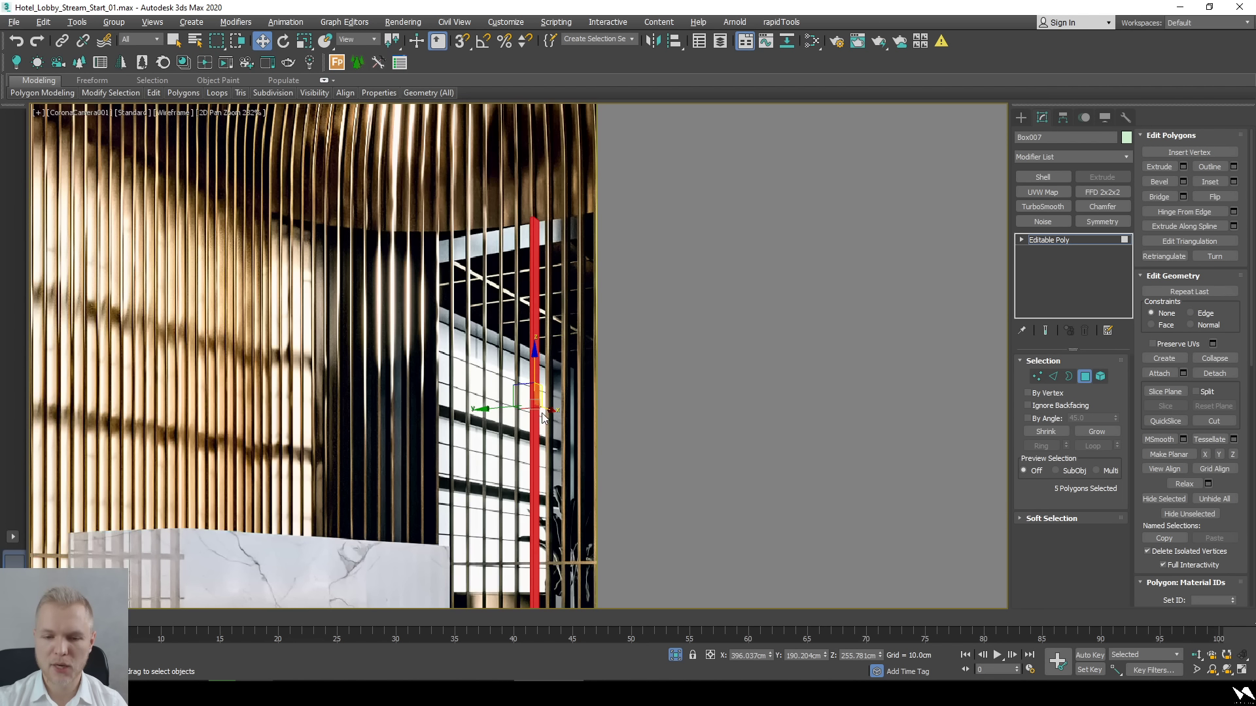
left_click_drag(548, 409, 529, 409)
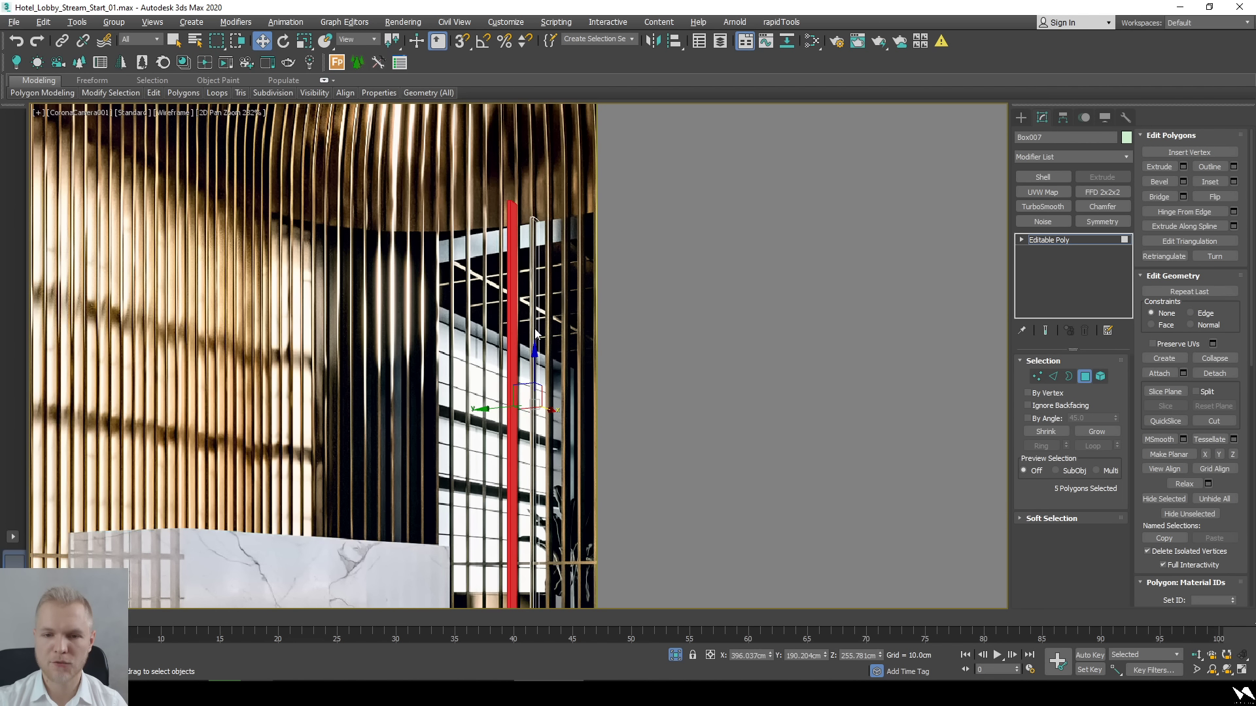
left_click(674, 363)
Raise the copied slat into the curved ceiling area and shift it further in the negative X direction to match the reference image.
middle_click_drag(527, 369, 508, 463)
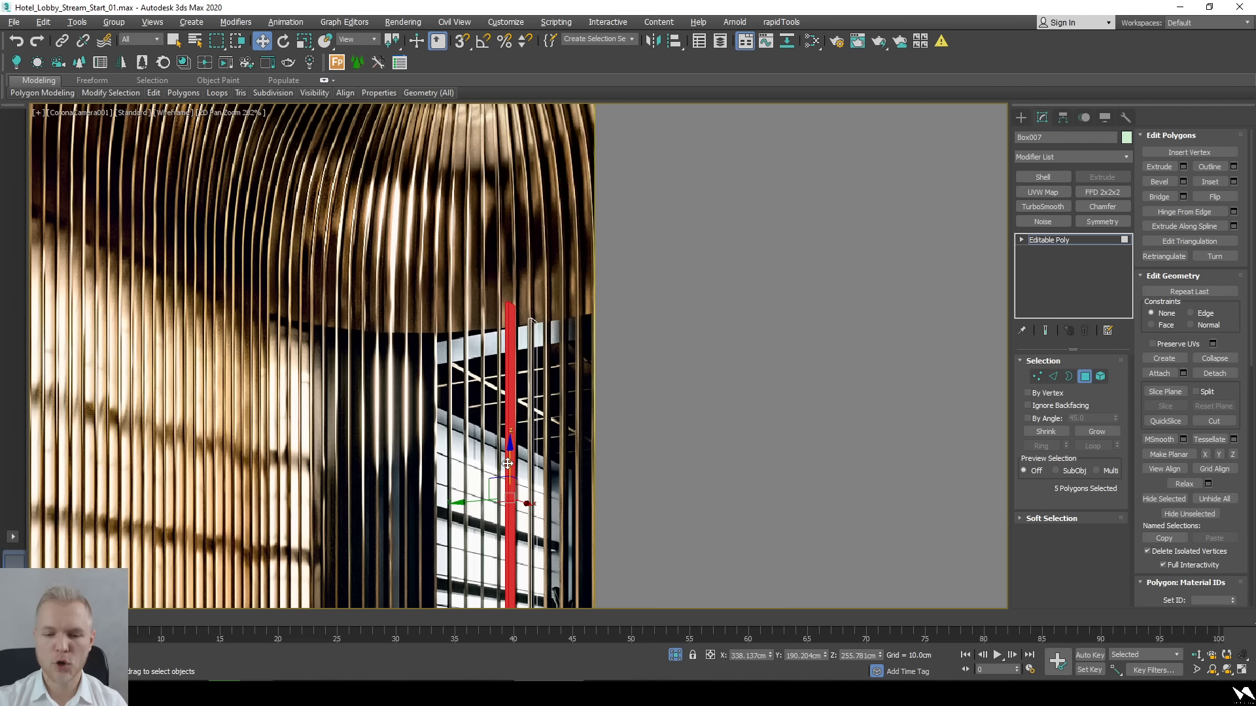
left_click_drag(508, 463, 511, 291)
middle_click_drag(541, 273, 521, 436)
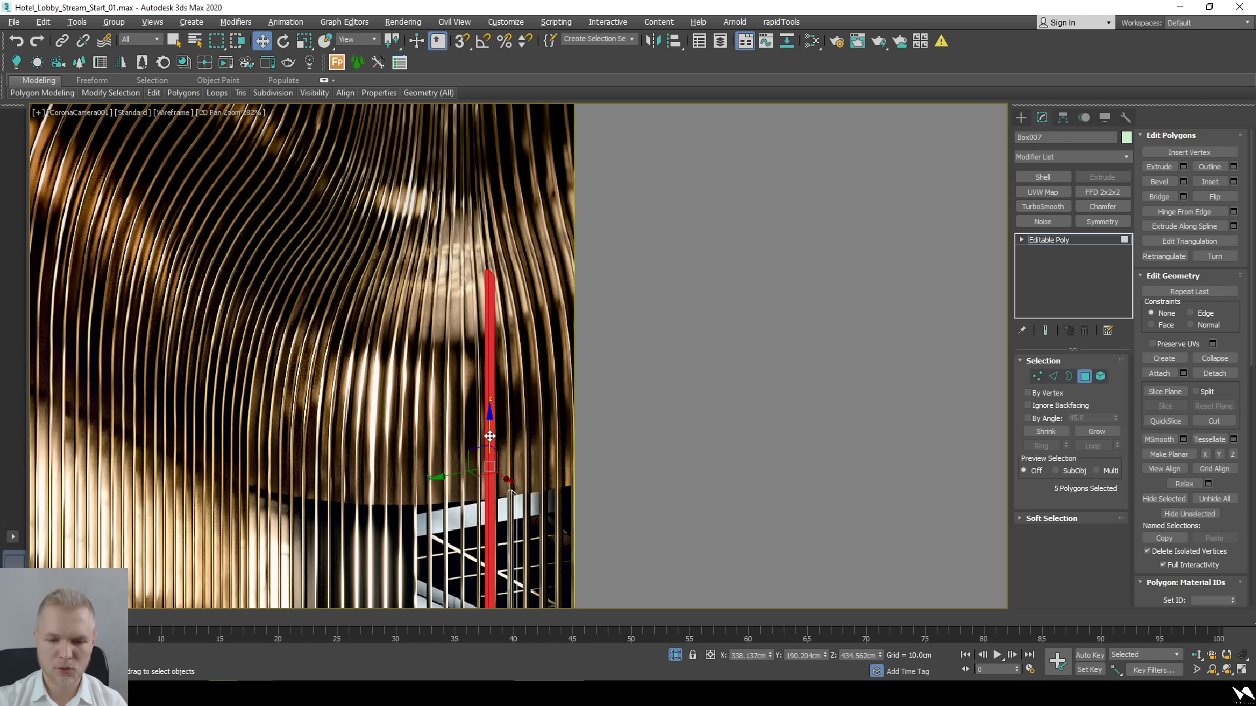
left_click_drag(489, 436, 489, 429)
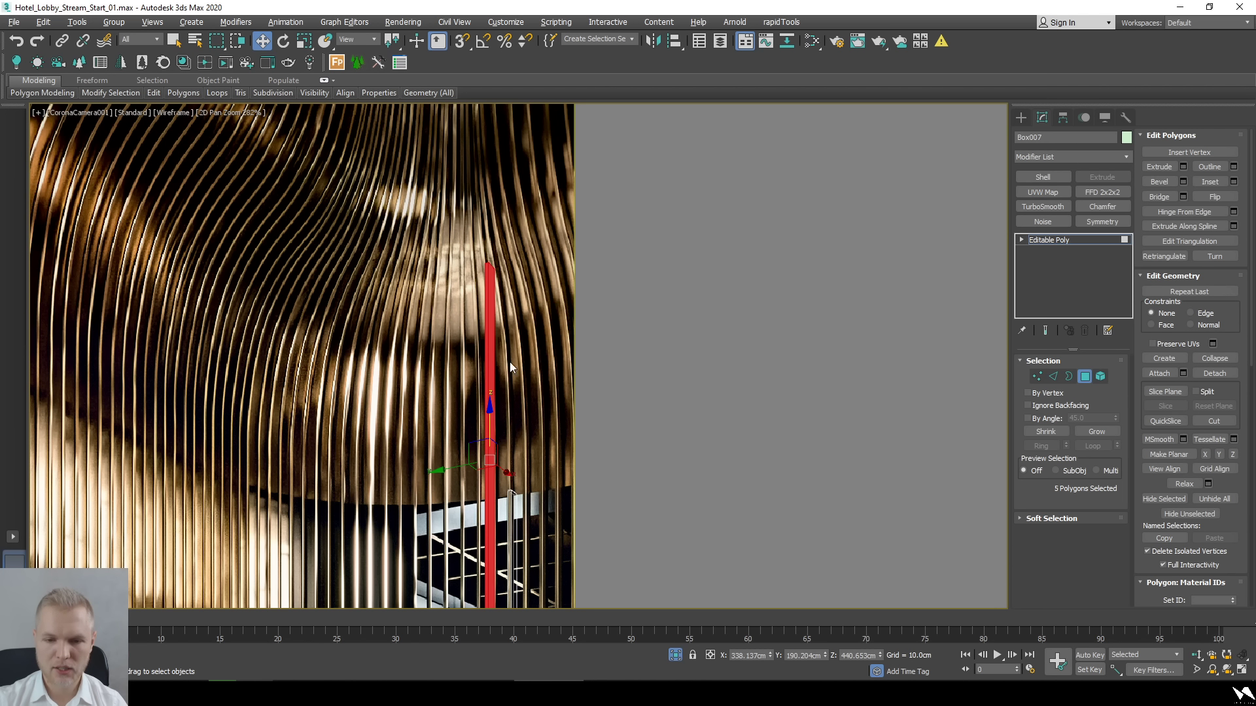
left_click_drag(489, 429, 465, 316)
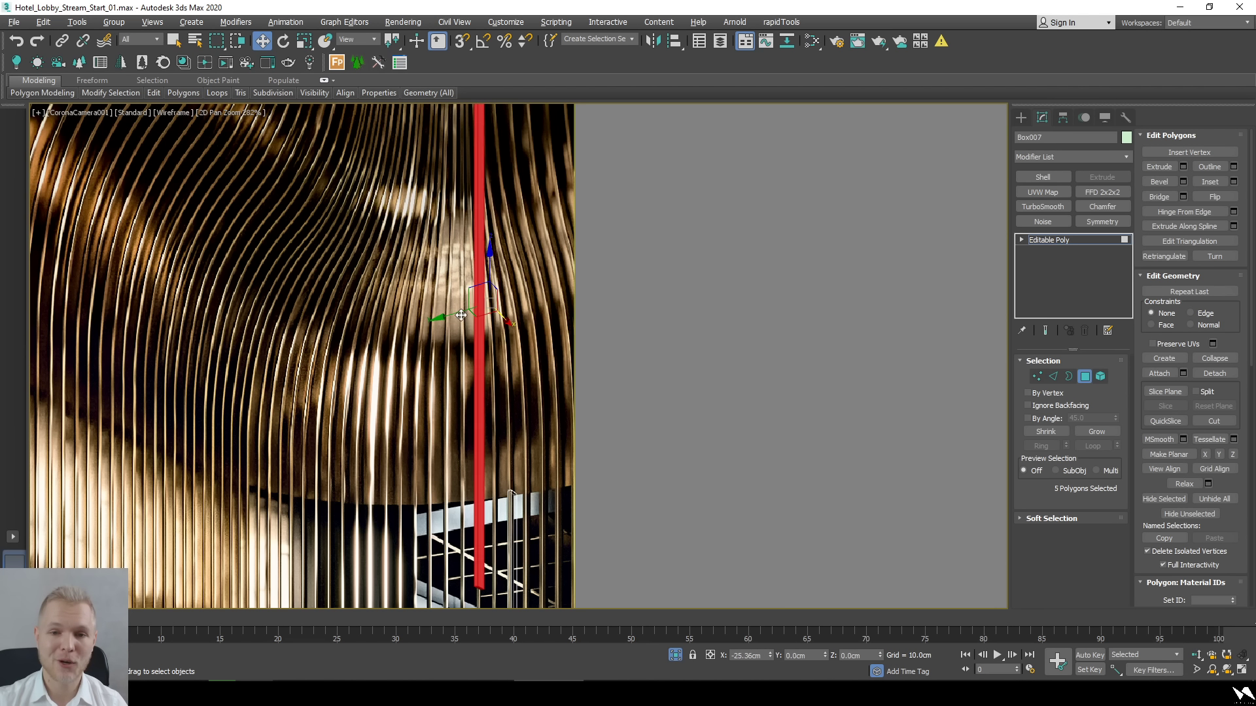
scroll(580, 409, "down", 3)
Raise the copied slat's bottom vertices into the ceiling area and set its top vertices to a Z height of 1000 cm.
key("1")
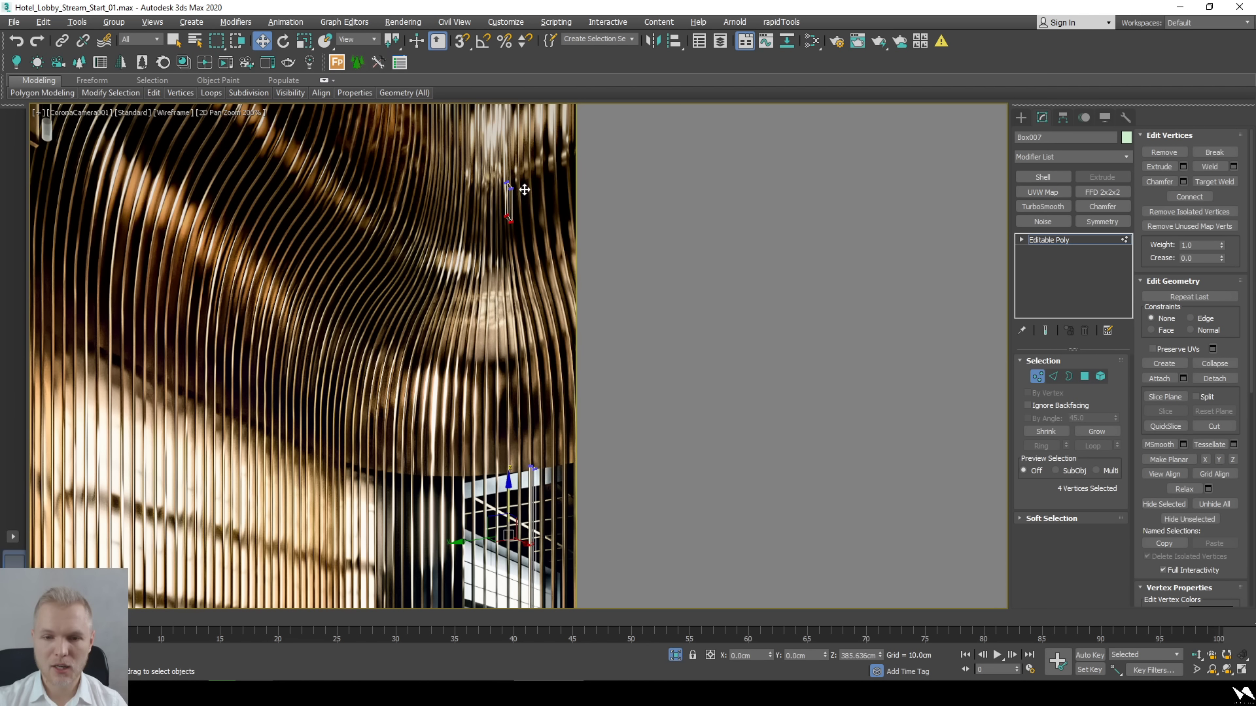
left_click_drag(522, 188, 497, 232)
left_click_drag(502, 166, 504, 134)
scroll(521, 225, "down", 2)
double_click(857, 655)
type("100")
key("Return")
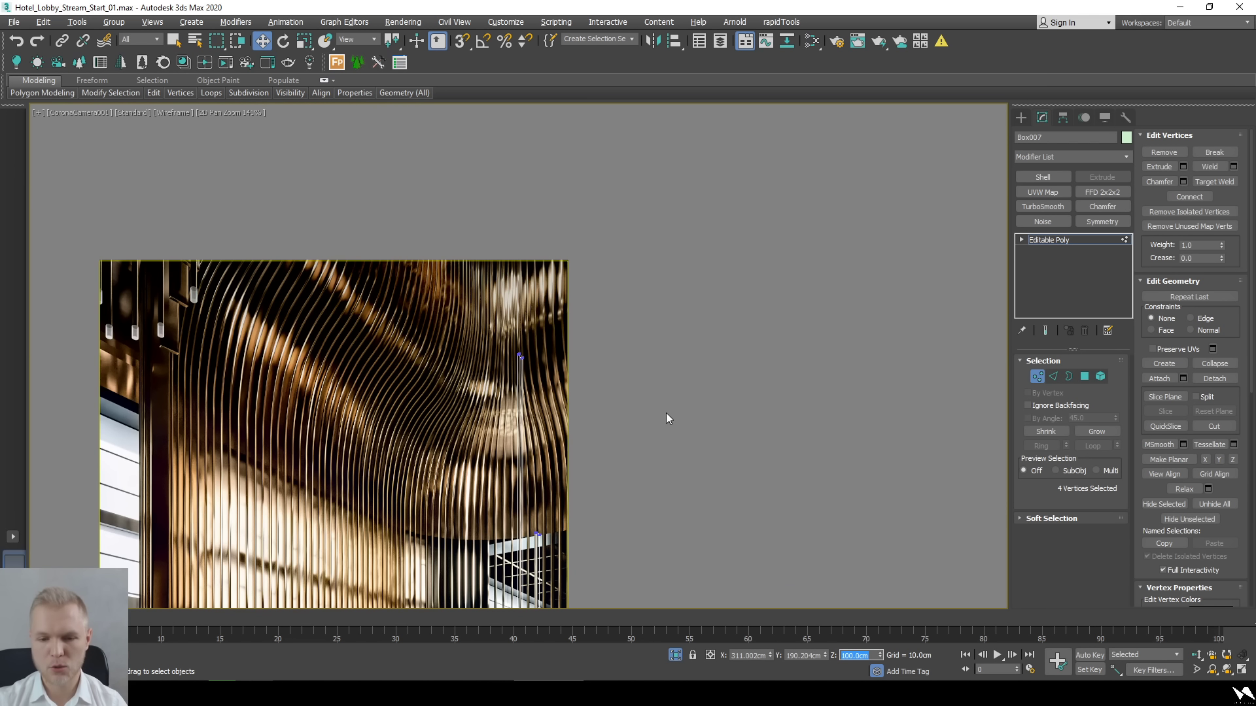
type("1000")
key("Return")
middle_click_drag(531, 136, 542, 195)
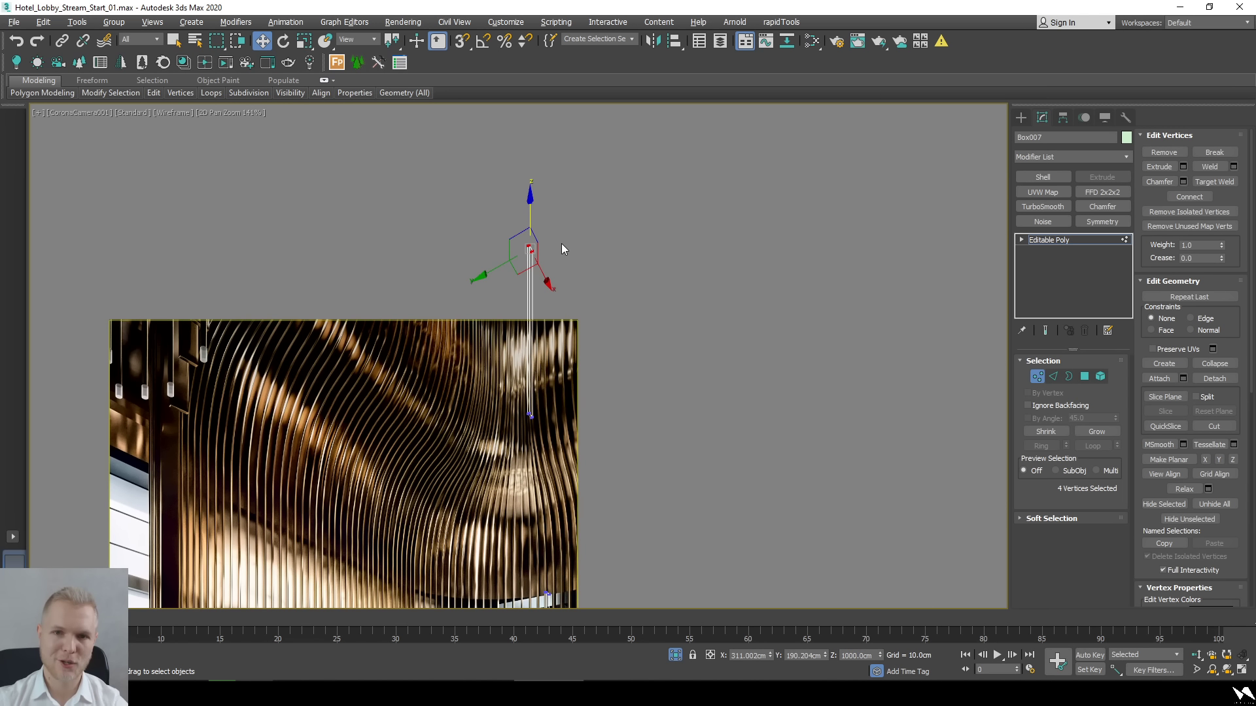
Move the upper slat's bottom vertices to a height of about 769 cm, following the ceiling curve in the reference.
scroll(529, 510, "up", 5)
mouse_move(535, 282)
left_mouse_down()
mouse_move(550, 311)
mouse_move(546, 456)
mouse_move(520, 301)
left_mouse_up()
scroll(549, 311, "up", 5)
scroll(537, 336, "down", 12)
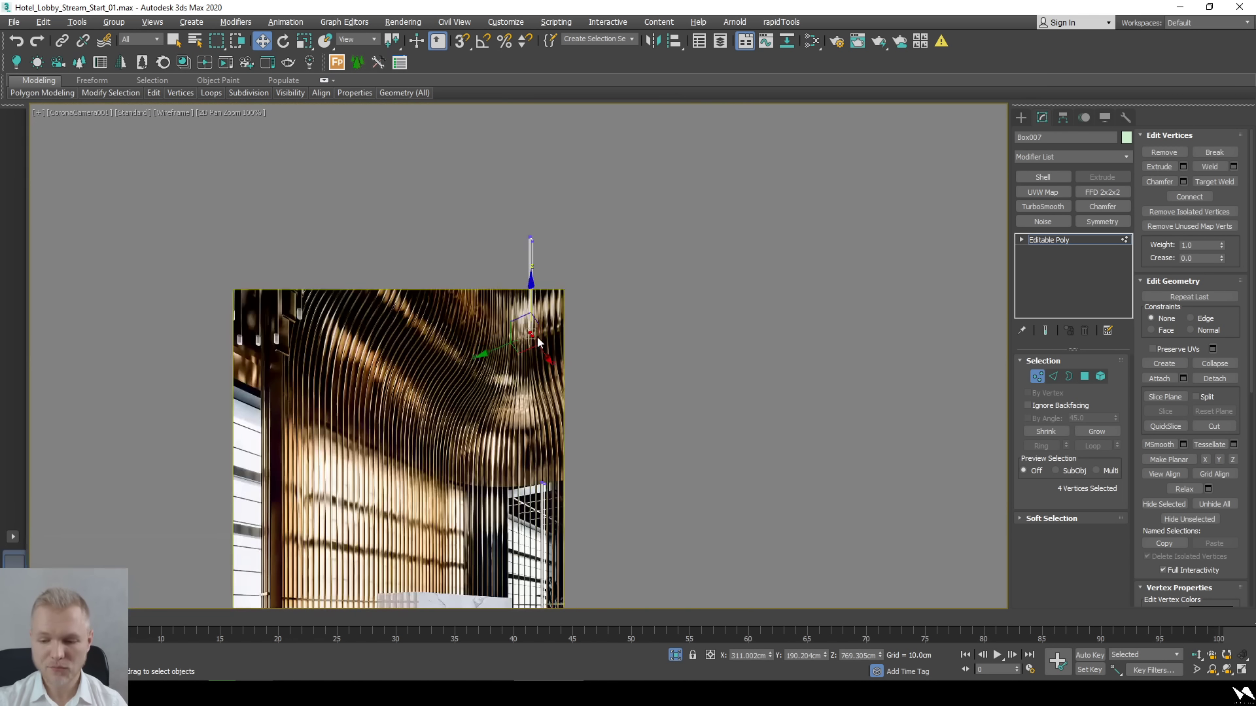
Set up two side-by-side viewports, with a front view framed on both slat pieces and shaded with edged faces.
left_click(1053, 377)
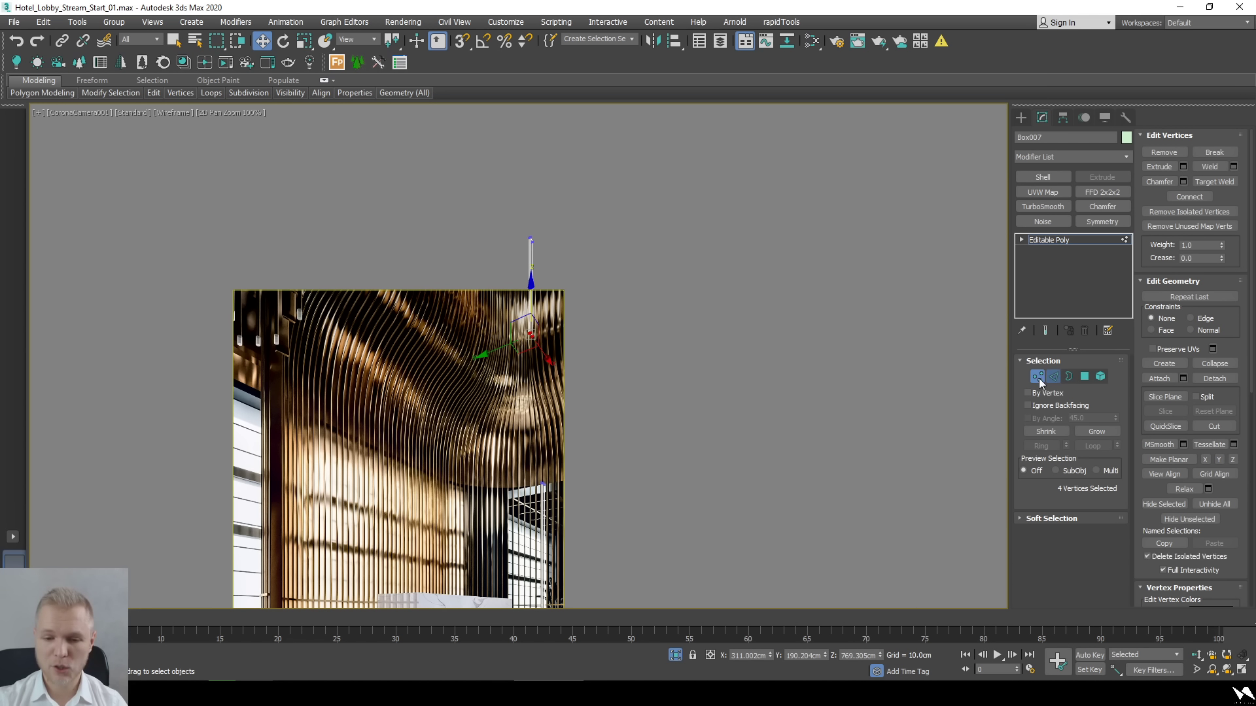
key("f")
key("g")
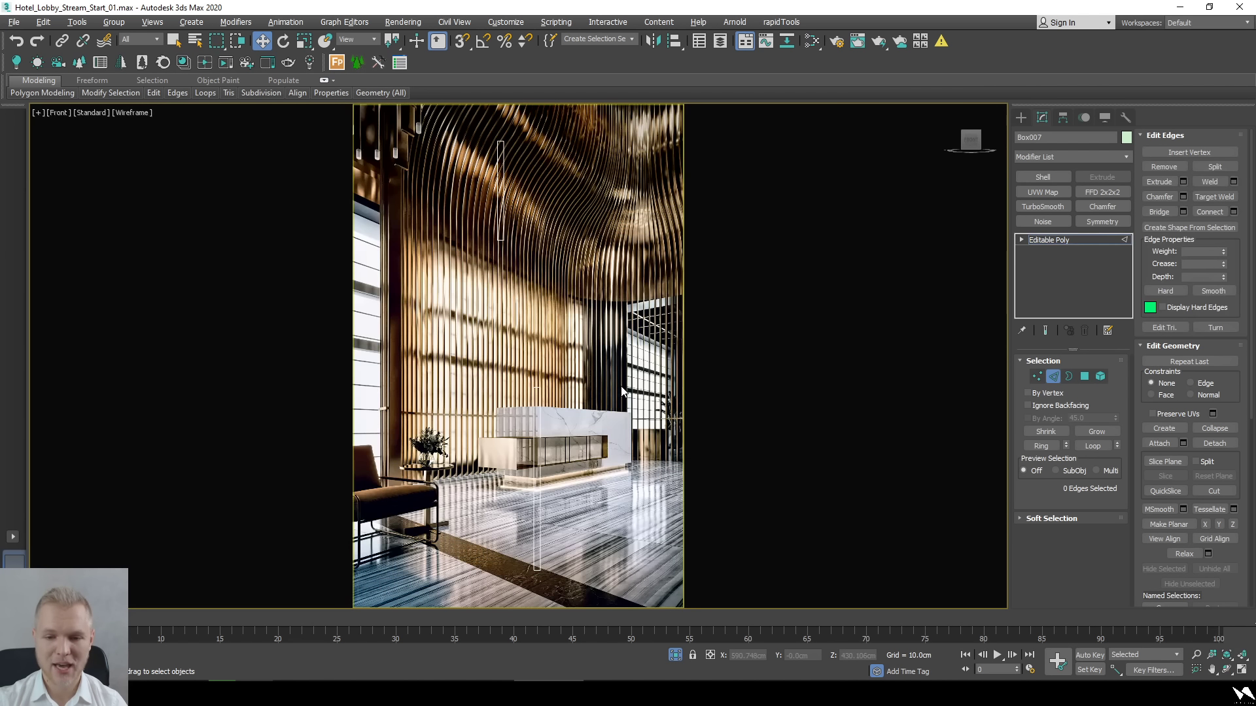
left_click(391, 360)
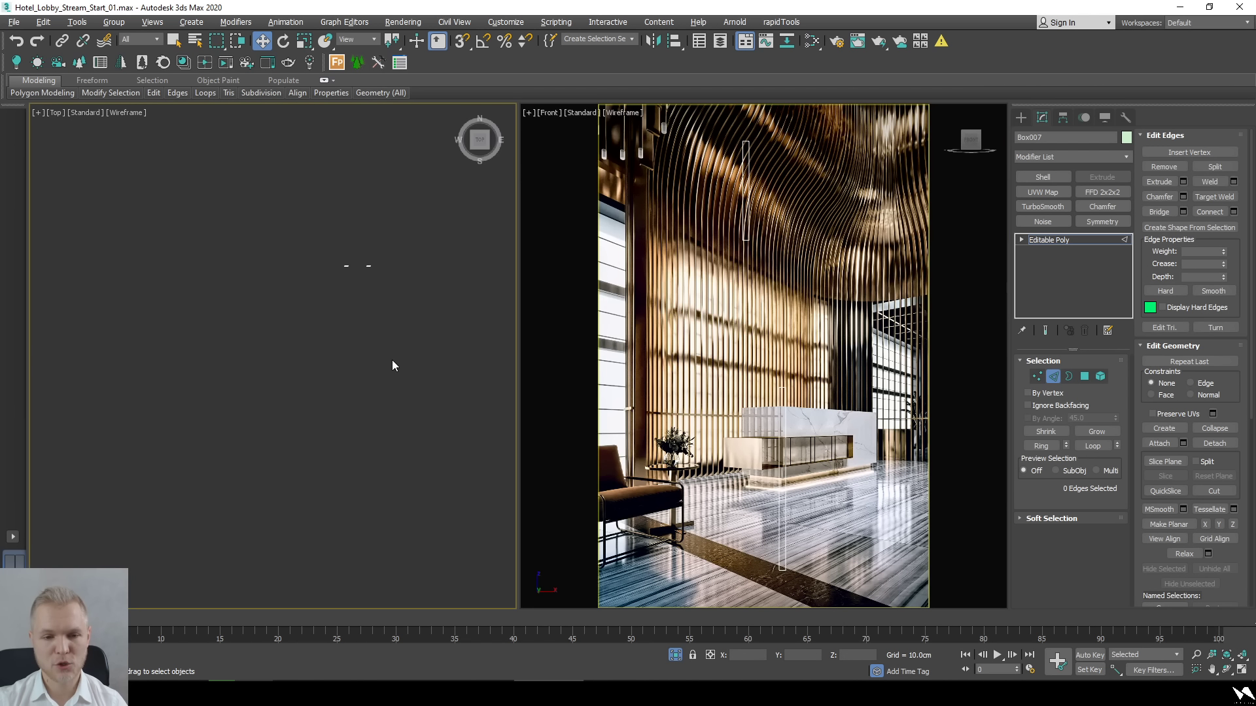
key("f")
key("z")
key("F4")
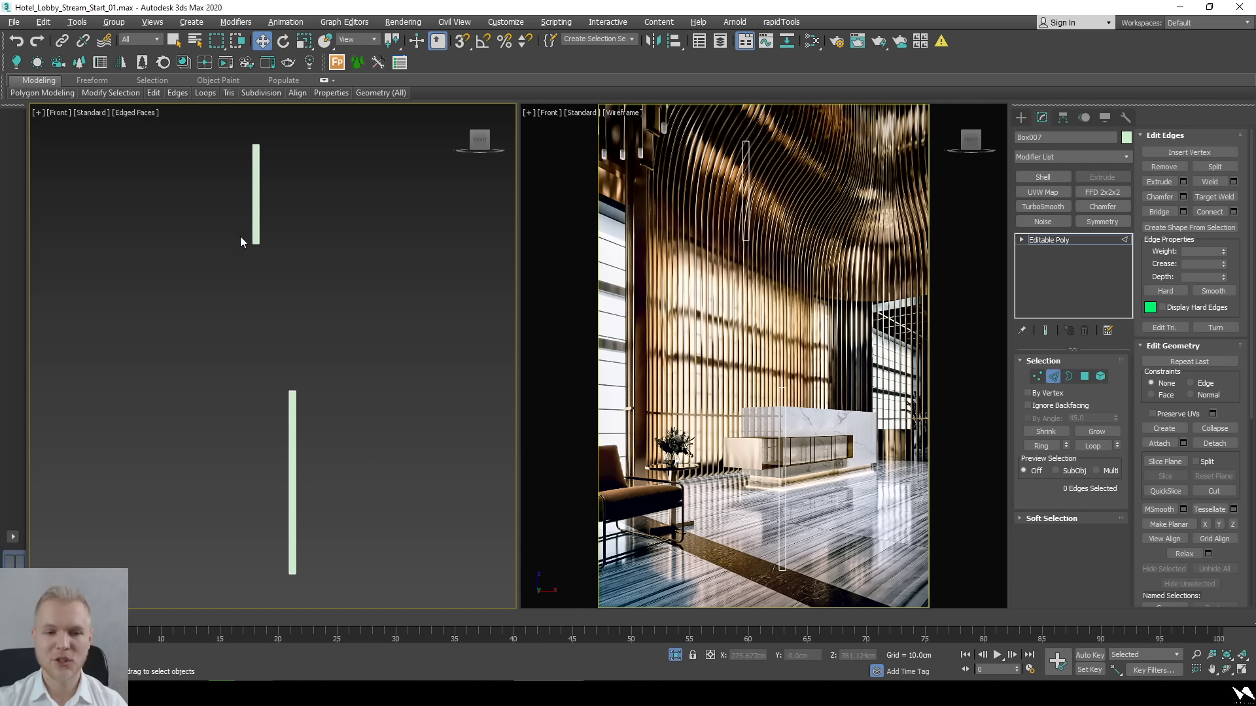
Draw a snapped line along one side of the slats, from the lower piece's base through its top to the upper piece's bottom and top corners.
left_click(1021, 117)
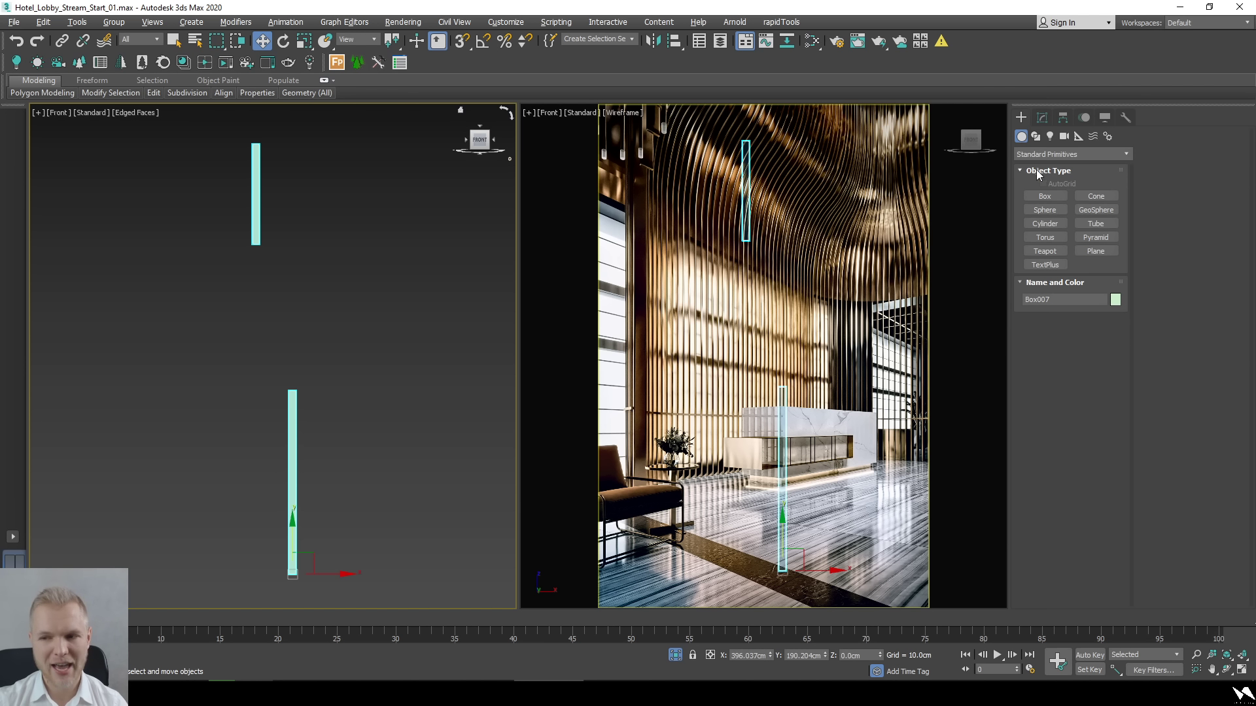
left_click(1035, 136)
left_click(1044, 210)
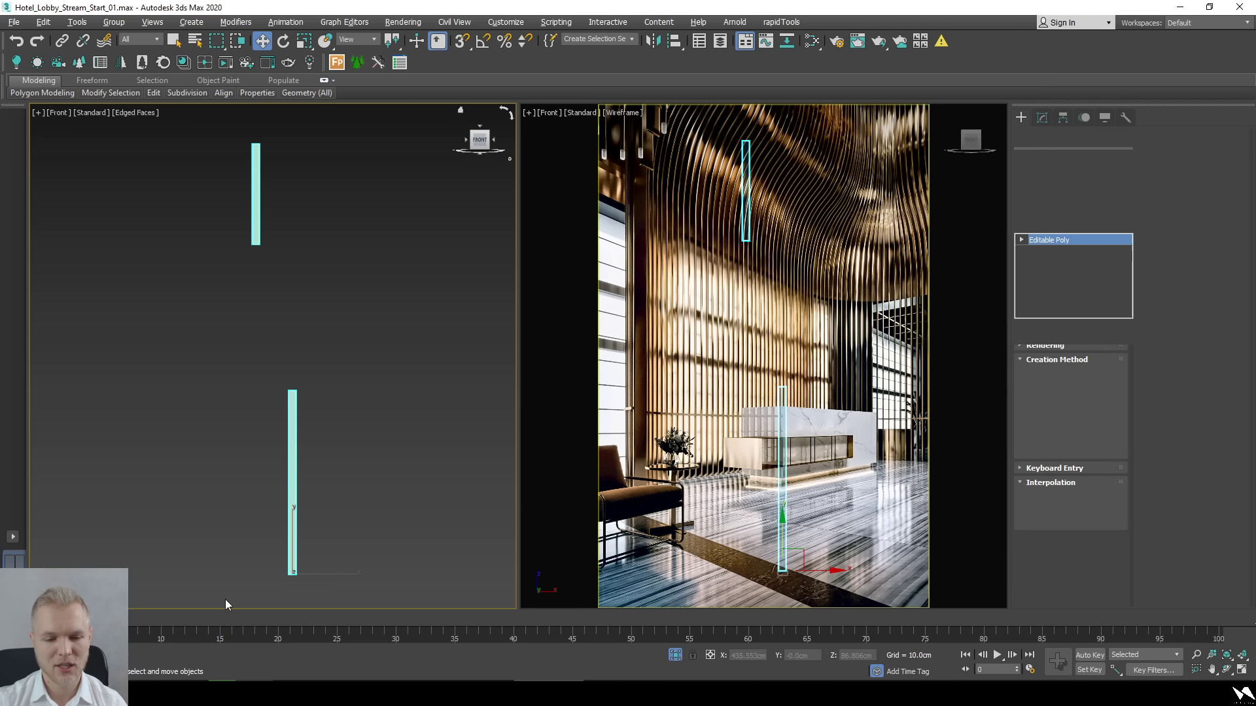
left_click(1042, 117)
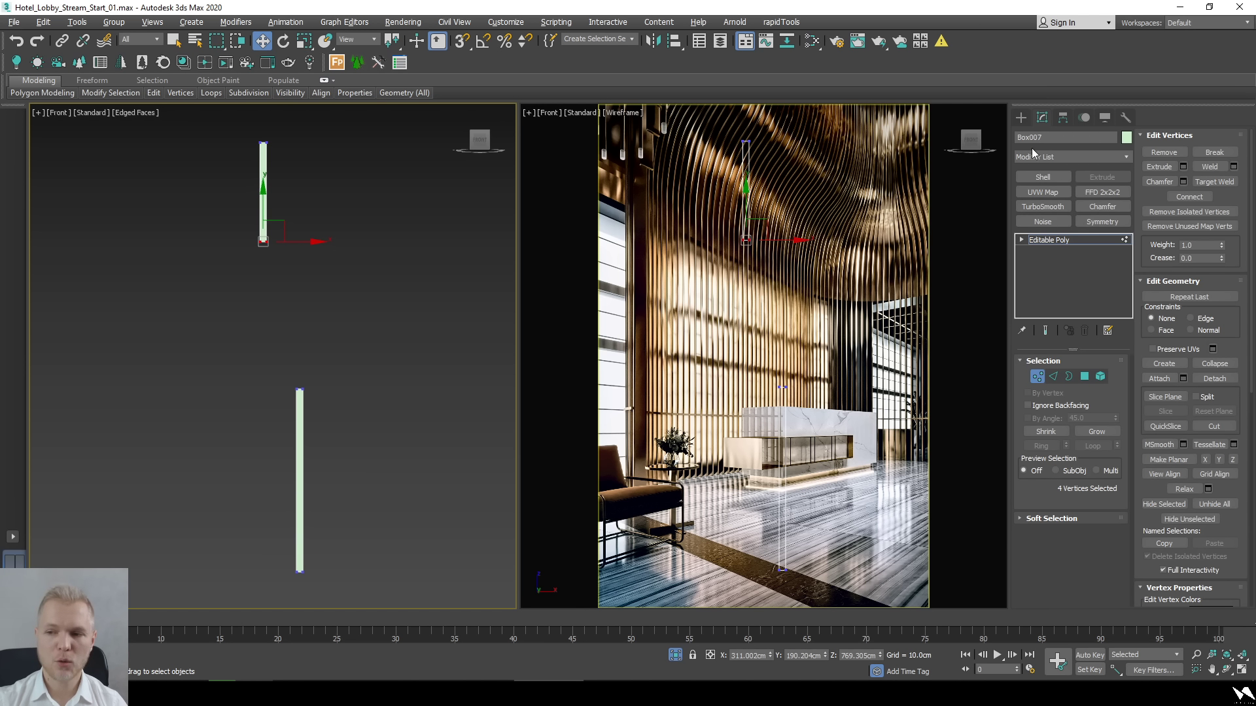
left_click(1021, 118)
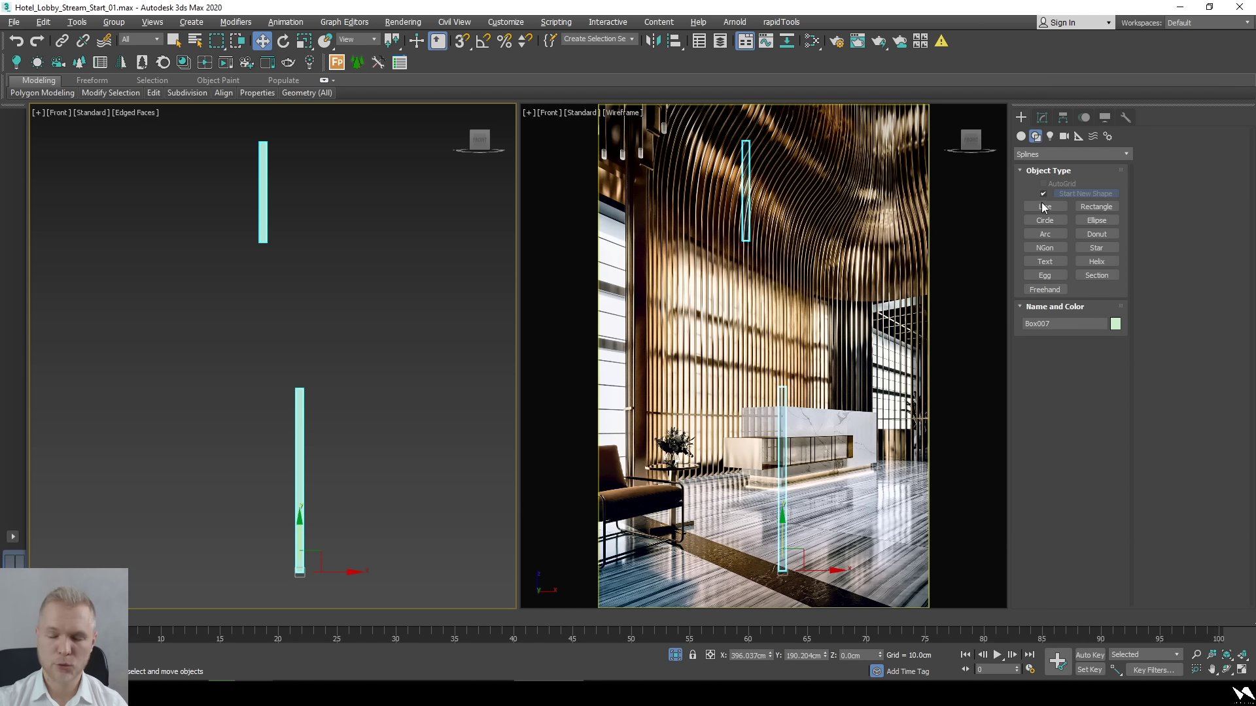
left_click(1045, 208)
scroll(325, 484, "up", 4)
key("s")
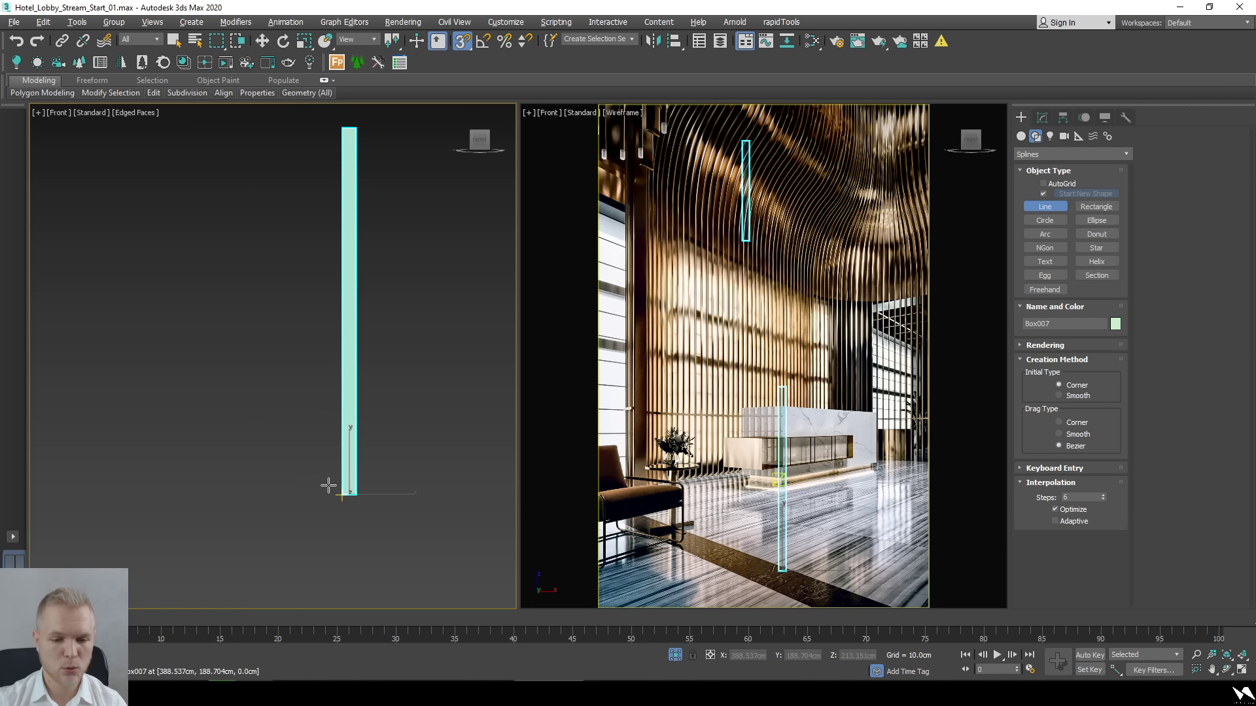
left_click(349, 494)
middle_click_drag(213, 393, 249, 505)
middle_click_drag(204, 297, 234, 429)
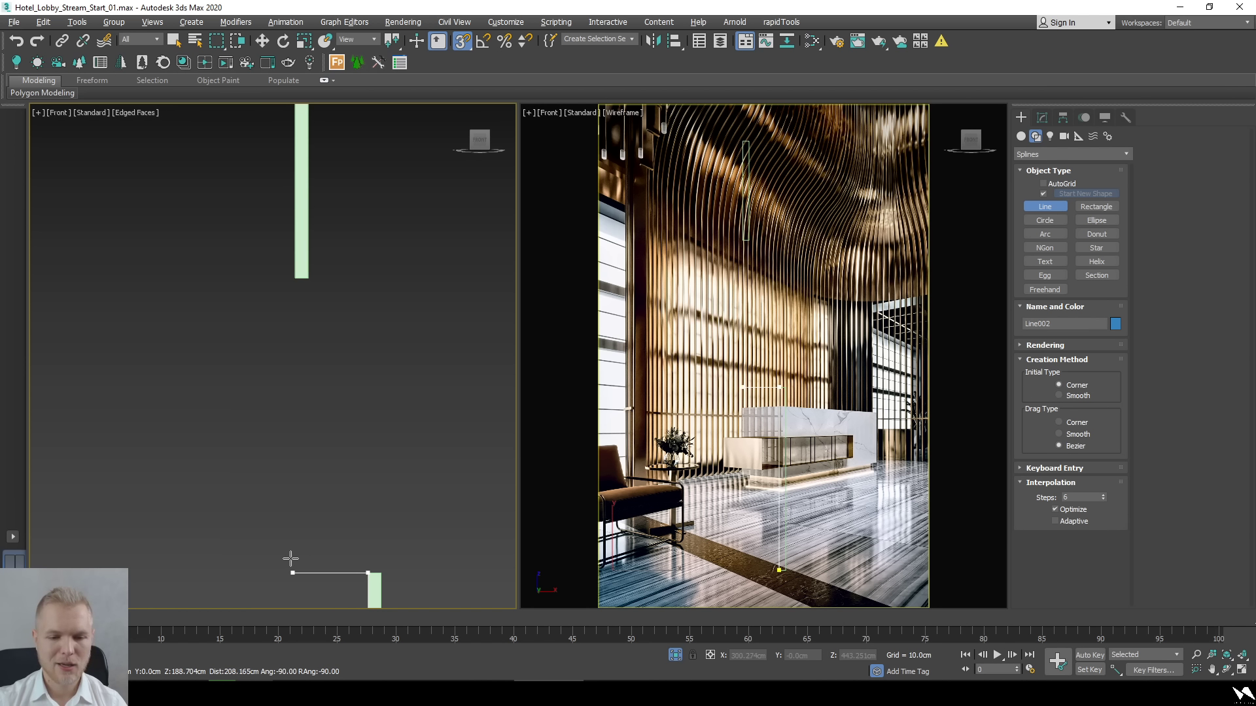
left_click(327, 416)
left_click(294, 278)
middle_click_drag(294, 277, 314, 425)
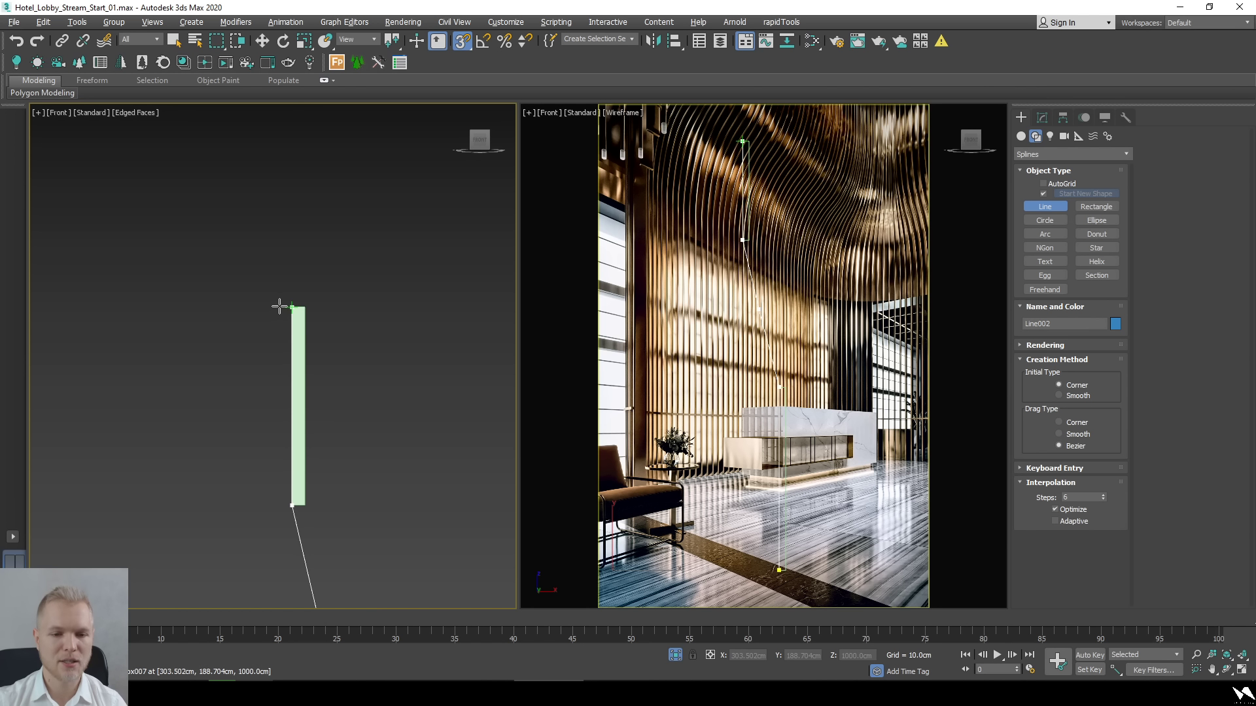
left_click(280, 307)
right_click(365, 395)
Delete the extra line vertex between the lower and upper slat pieces.
key("shift+z")
key("w")
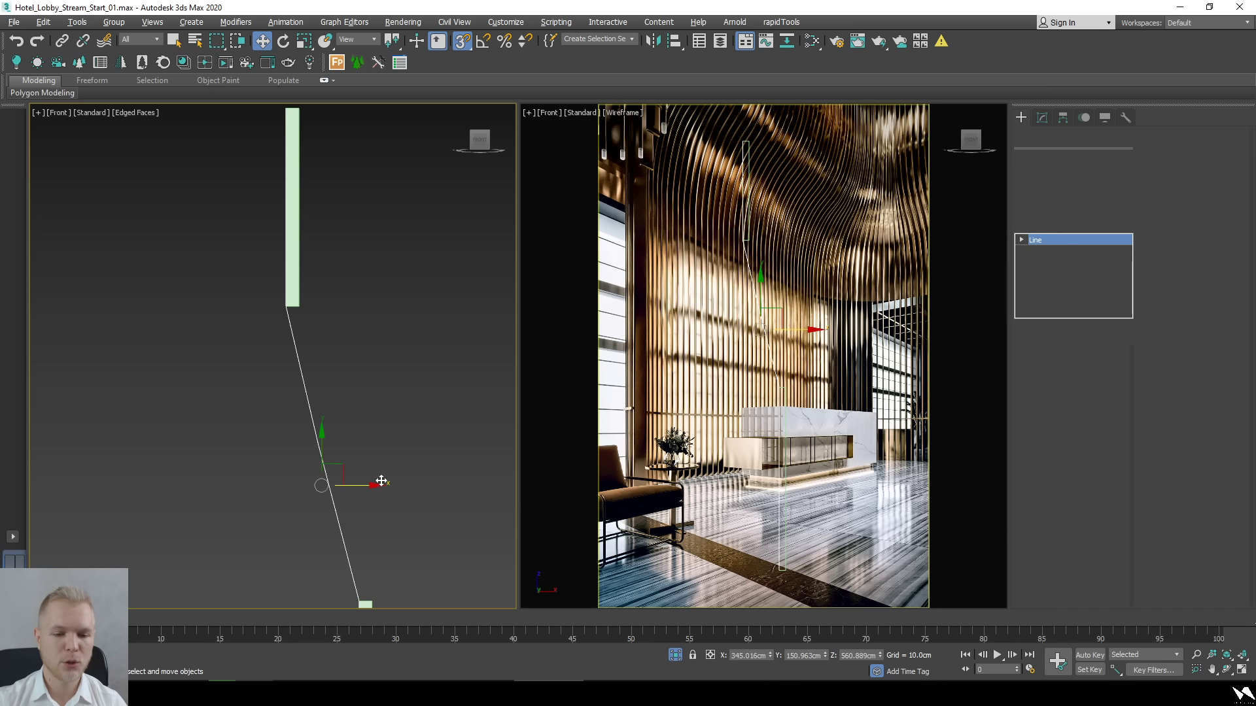
key("1")
left_click_drag(401, 501, 298, 422)
middle_click_drag(340, 476, 337, 420)
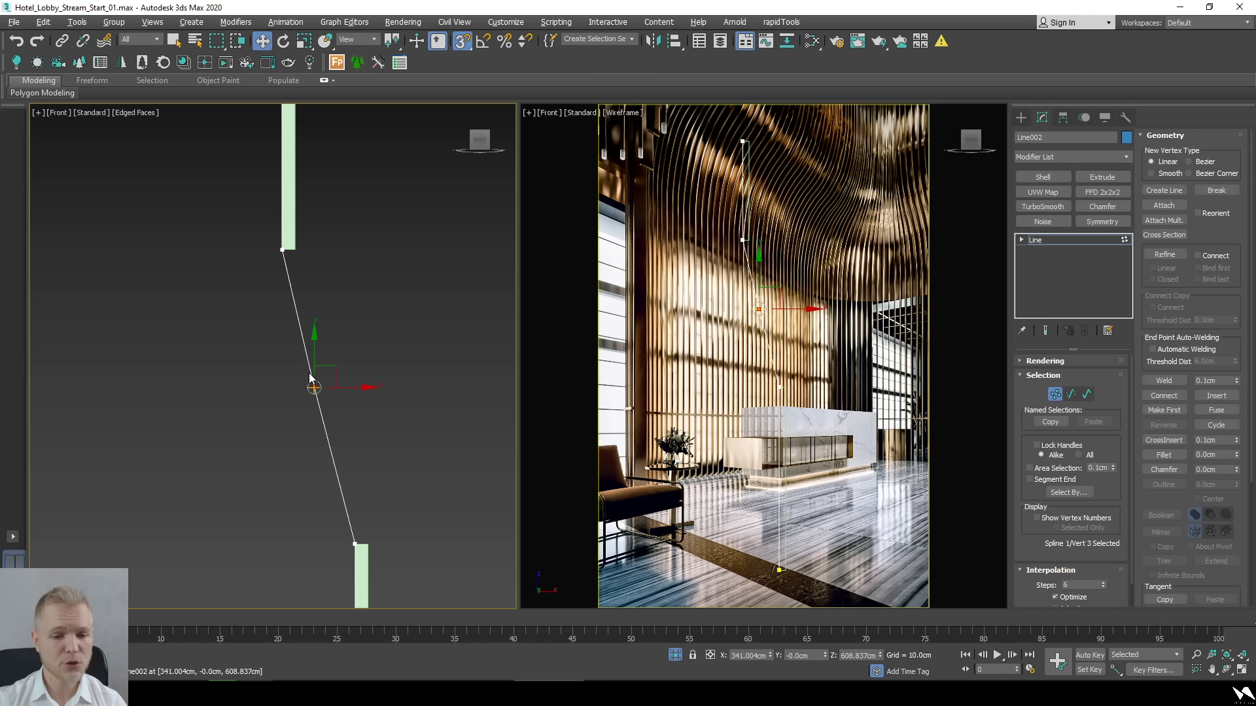
key("Delete")
Divide the line segment between the two slat pieces with 1 vertex at its middle.
key("2")
left_click_drag(291, 423, 354, 400)
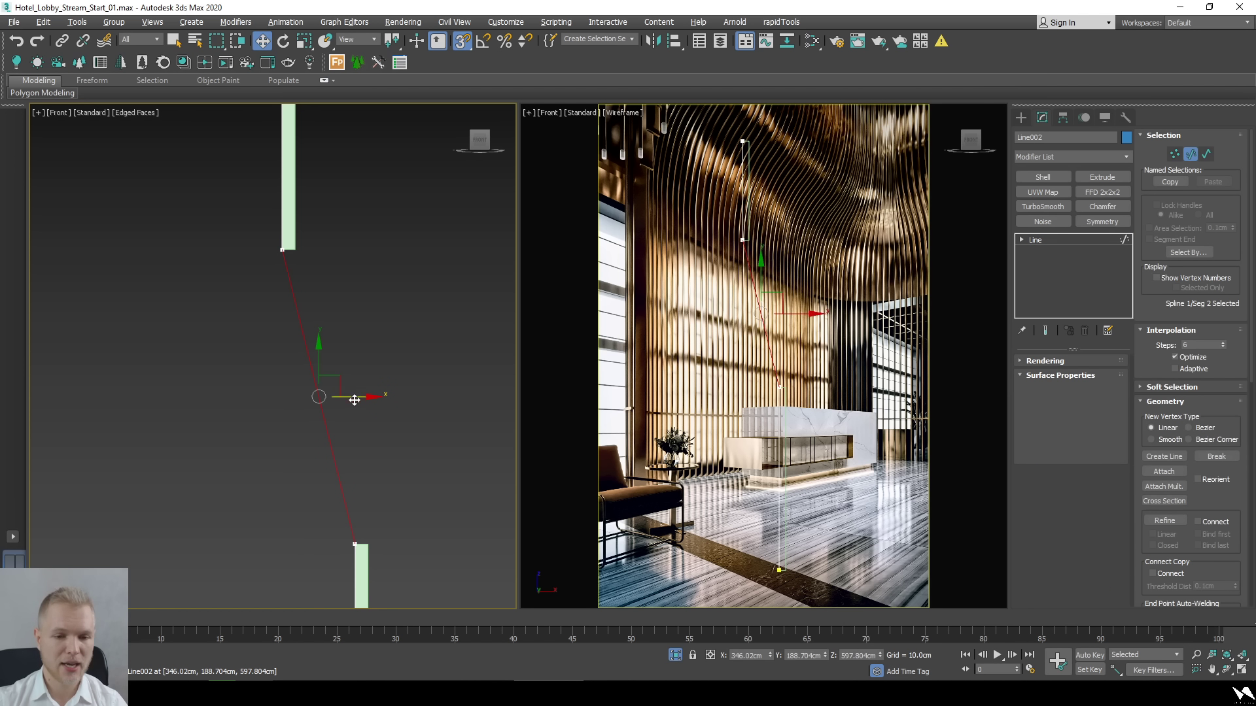
scroll(1210, 477, "down", 6)
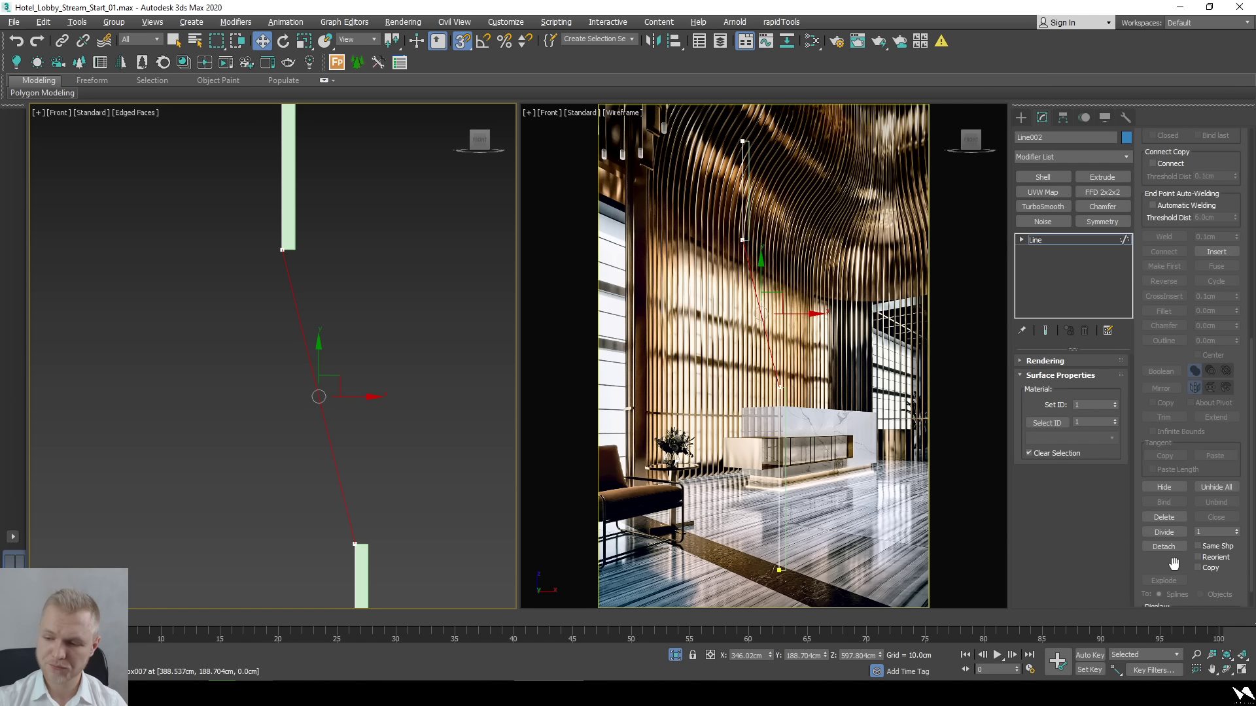
left_click(1165, 532)
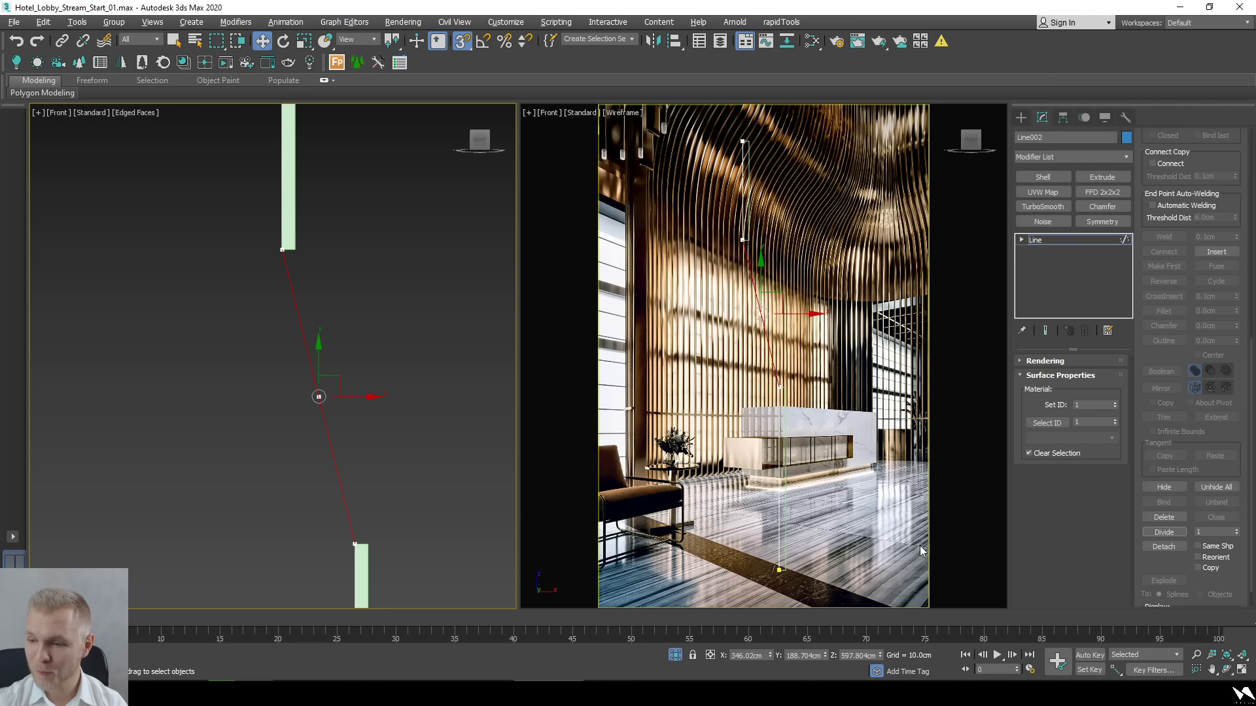
Turn snapping off and convert the line's new middle vertex to a Bezier point.
right_click(324, 399)
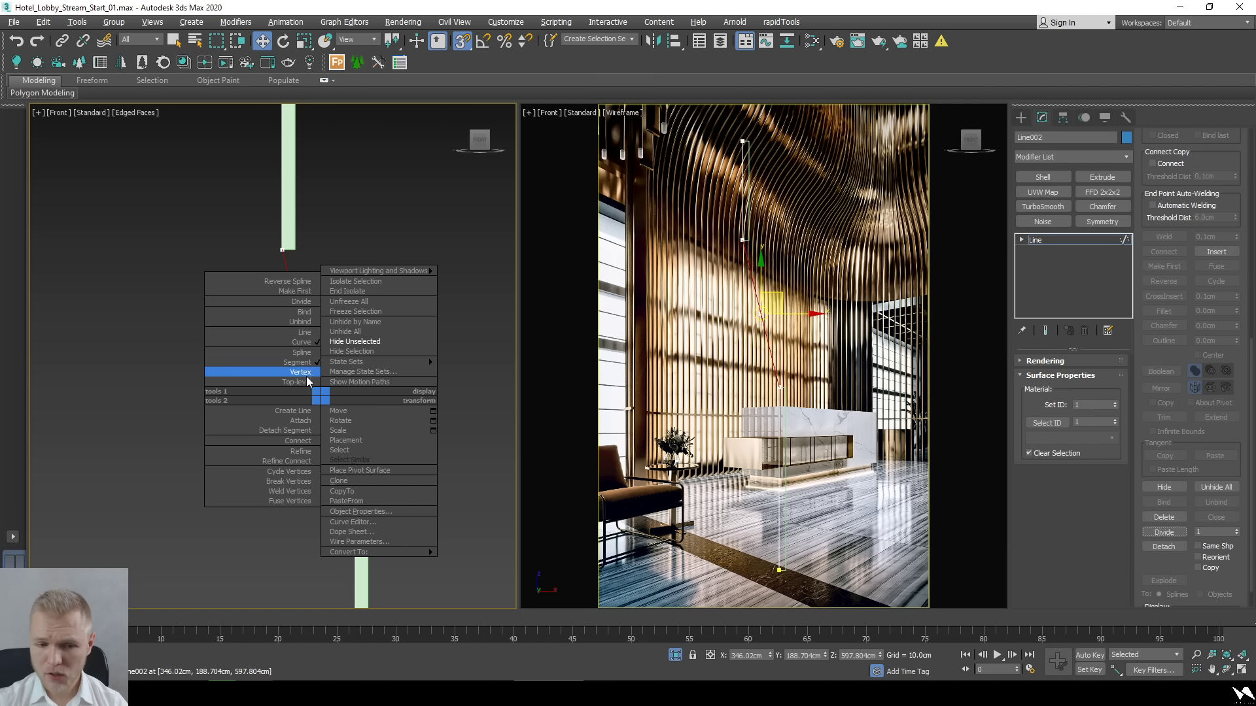
key("1")
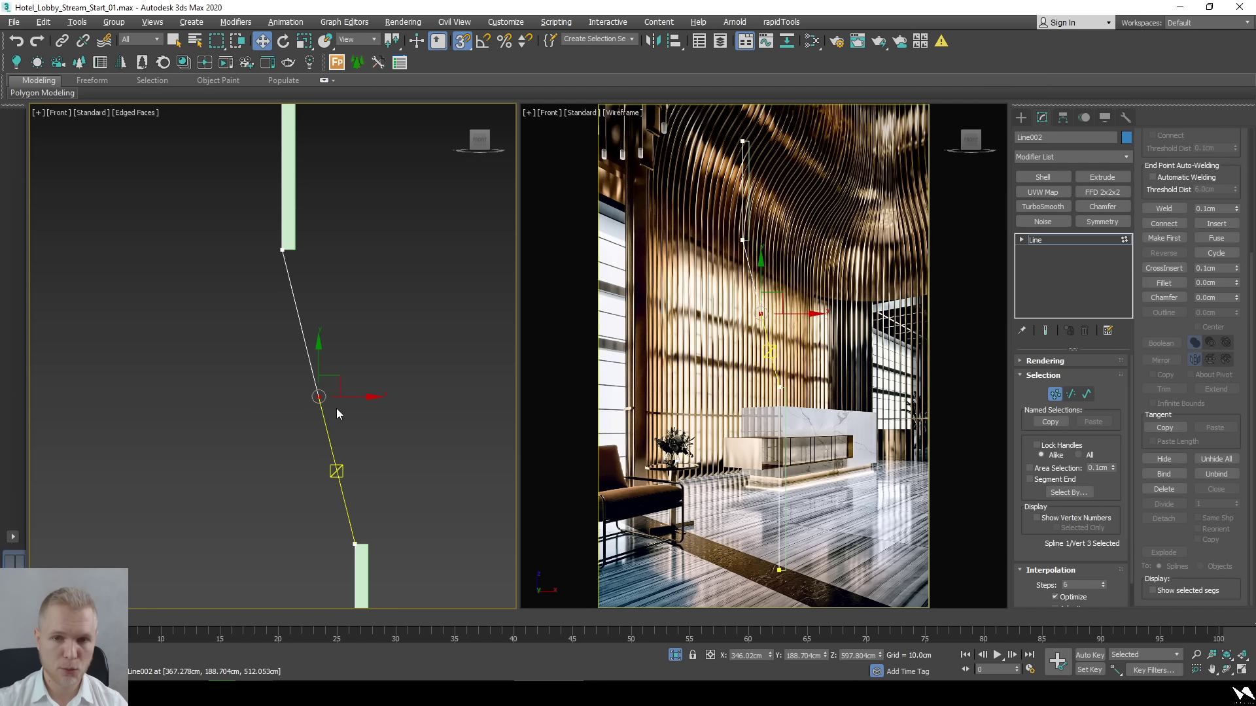
key("s")
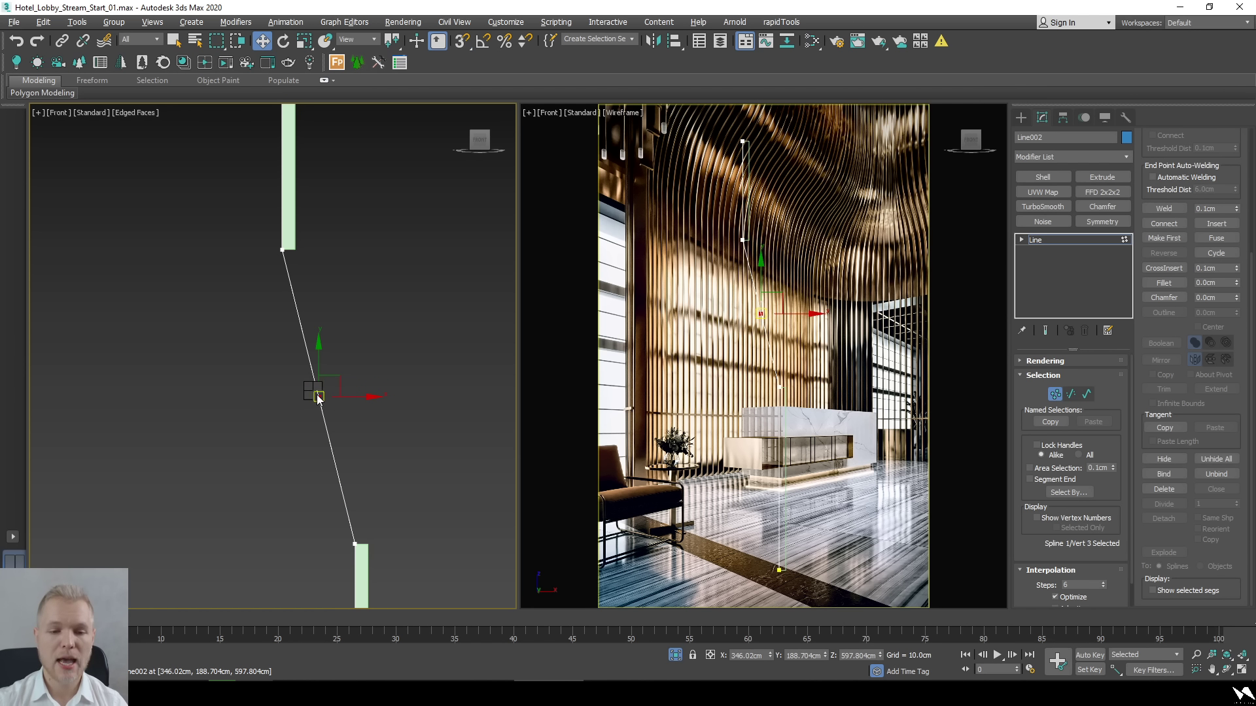
right_click(316, 395)
left_click(288, 325)
Show the CoronaCamera001 view with edged faces beside the front view, and return to the line's vertices with the Rotate tool active.
key("e")
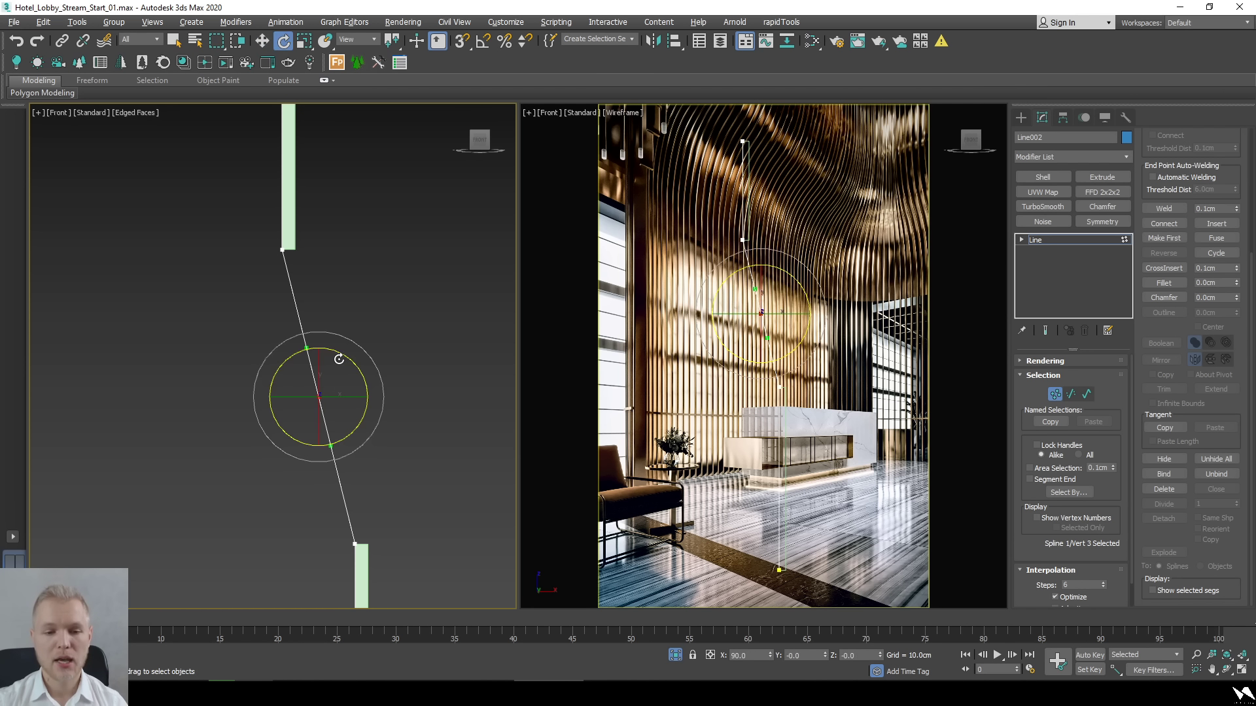
right_click(871, 320)
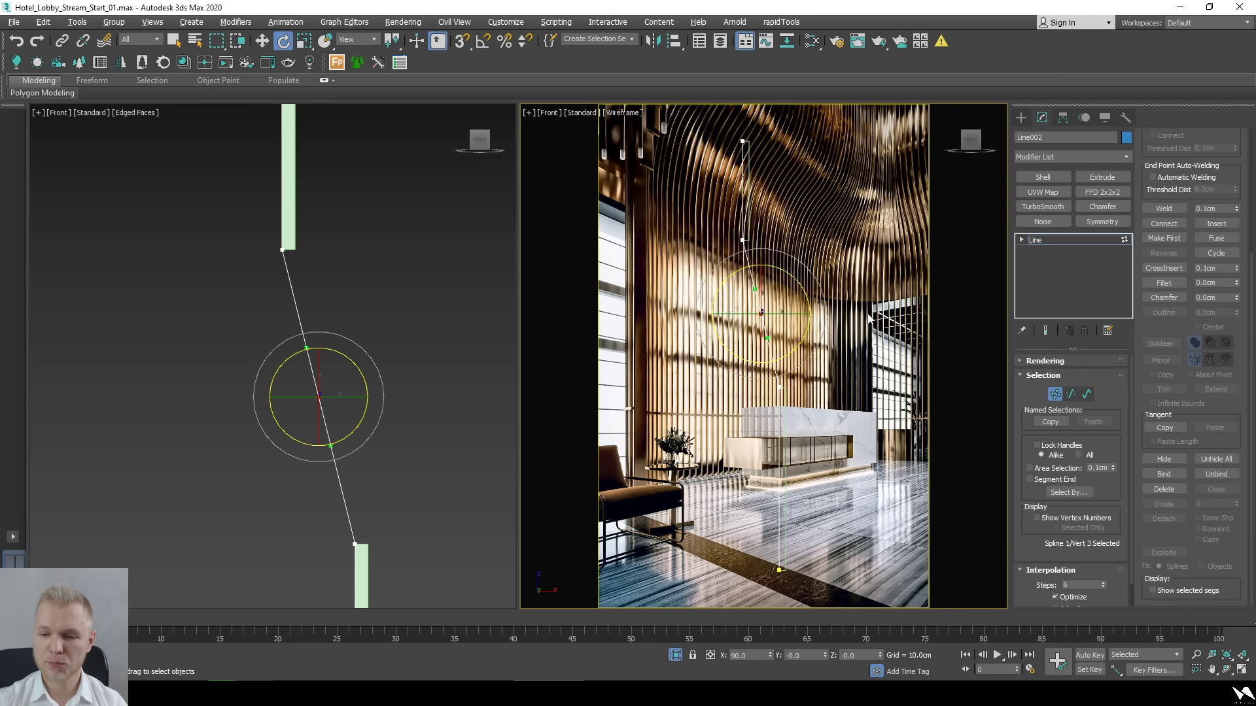
left_click(1054, 394)
key("c")
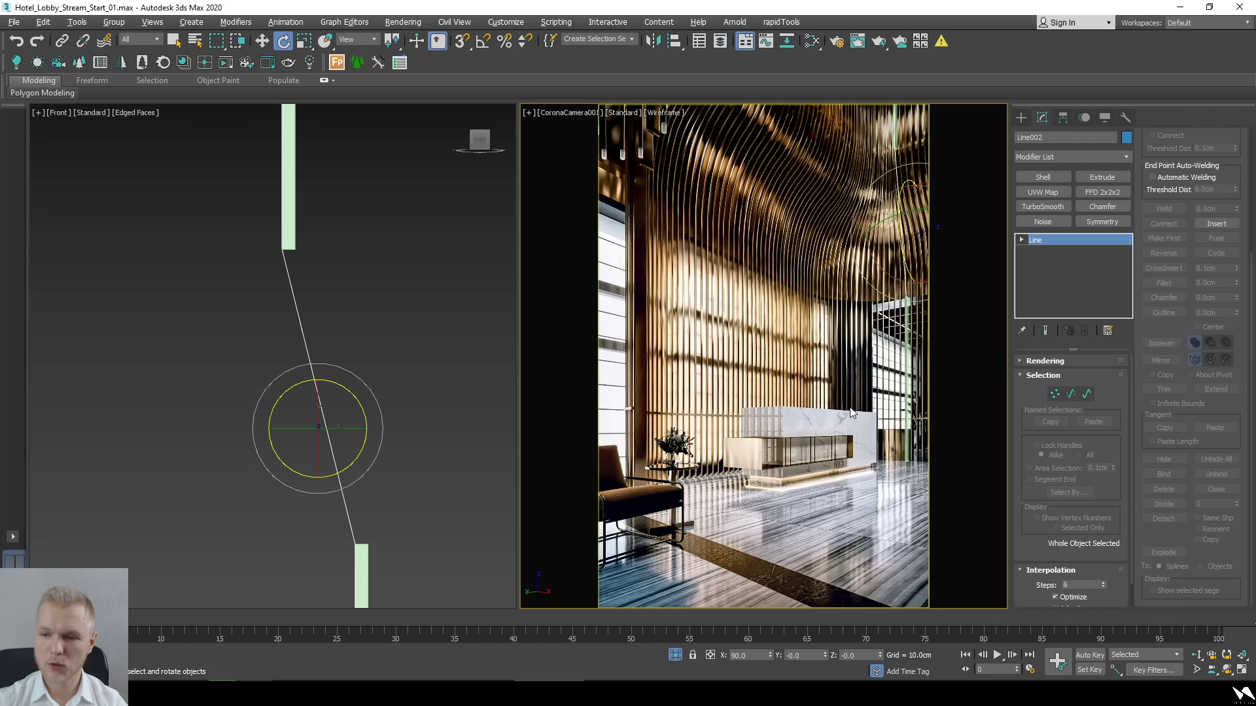
right_click(395, 345)
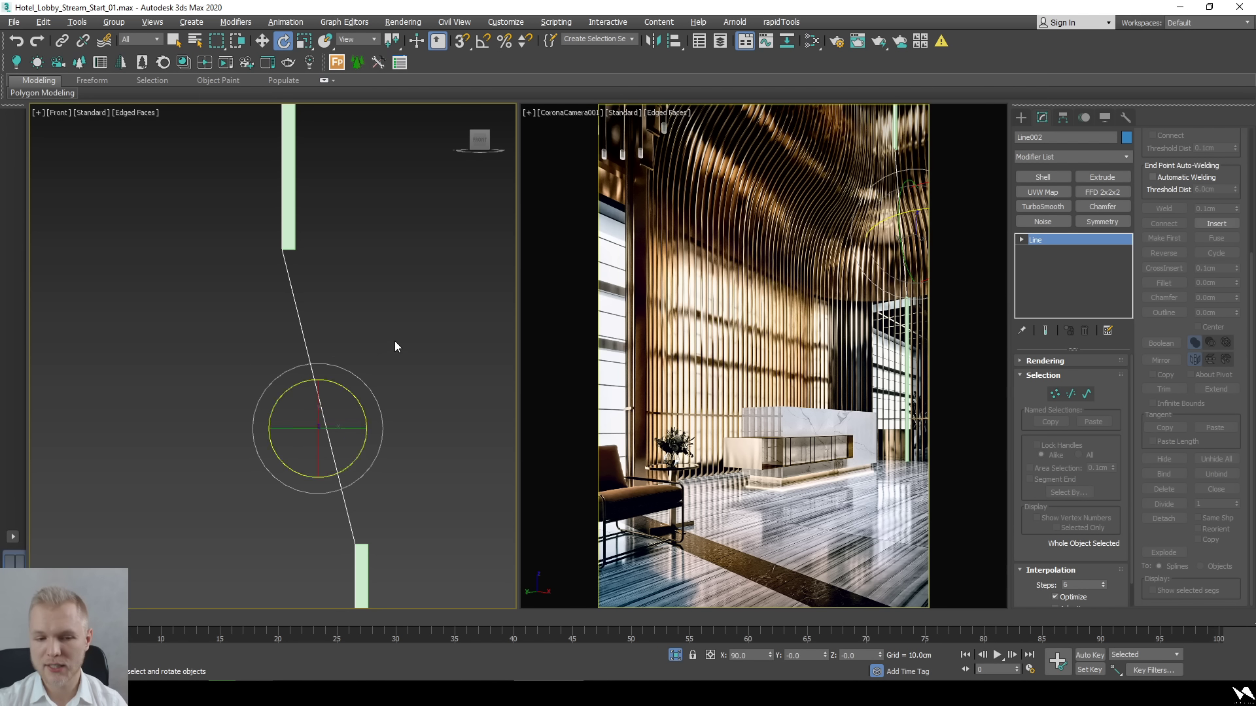
key("1")
right_click(875, 227)
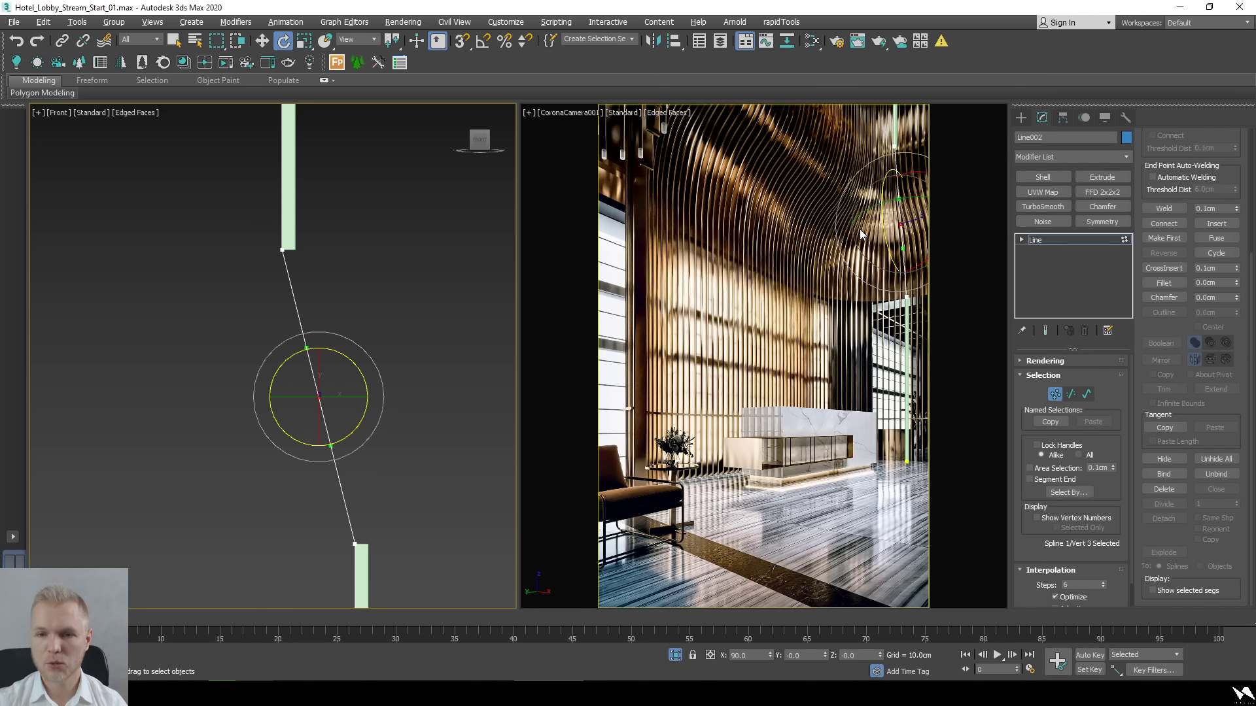
Enable 2D Pan Zoom in the camera view and rotate the line's middle vertex so its Bezier handles form an S-curve matching the reference slats.
left_click(528, 113)
left_click(581, 282)
scroll(802, 308, "up", 10)
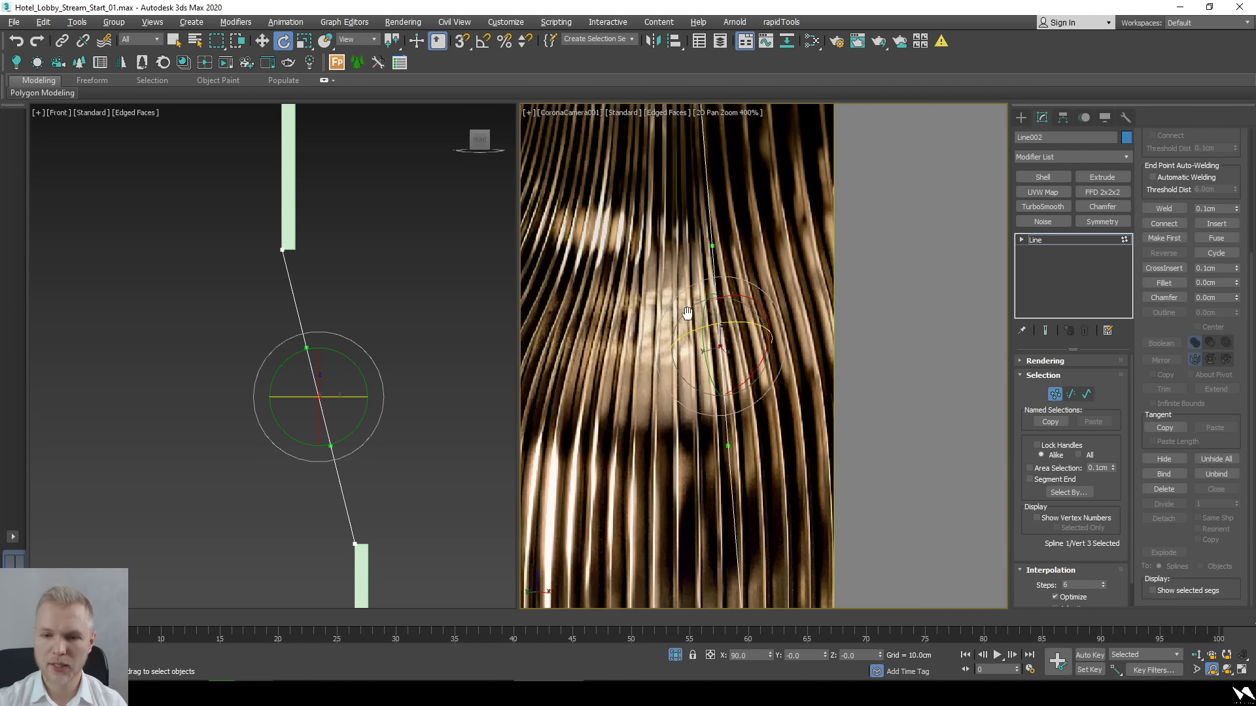
scroll(802, 308, "down", 3)
left_click_drag(749, 357, 746, 393)
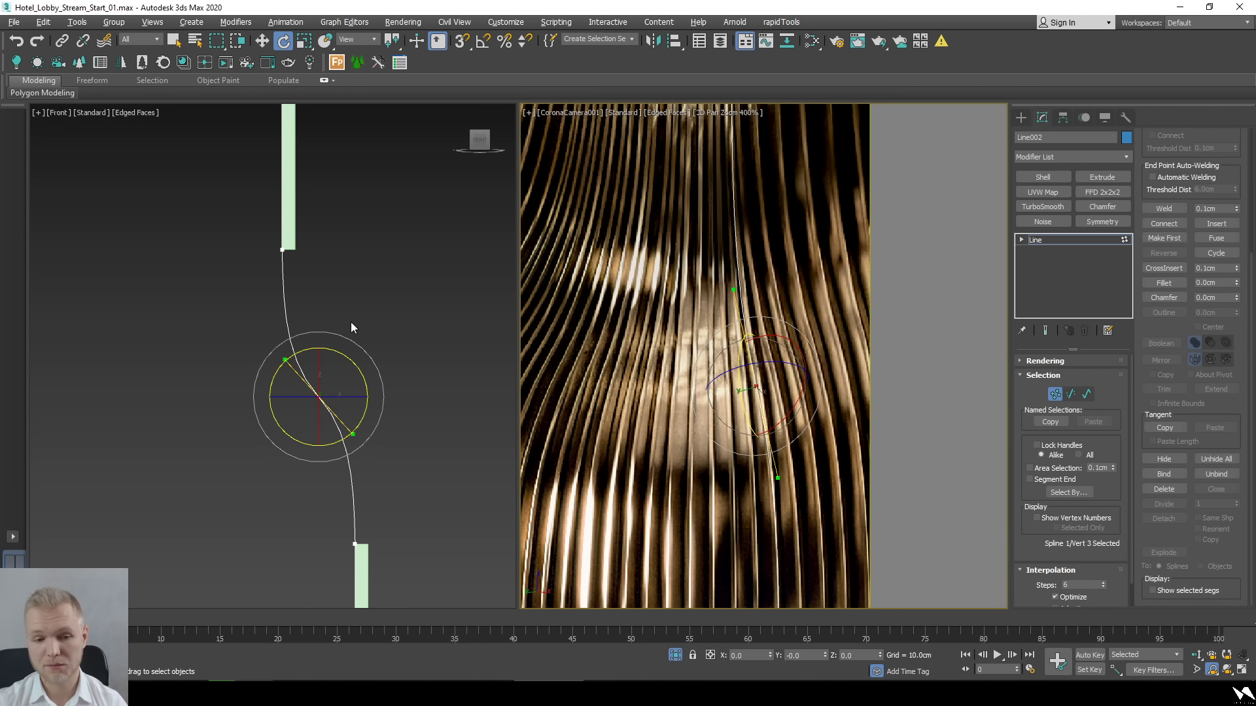
Select the entire curved line at spline level, ready for its outline settings.
scroll(372, 323, "down", 5)
scroll(383, 355, "up", 3)
key("3")
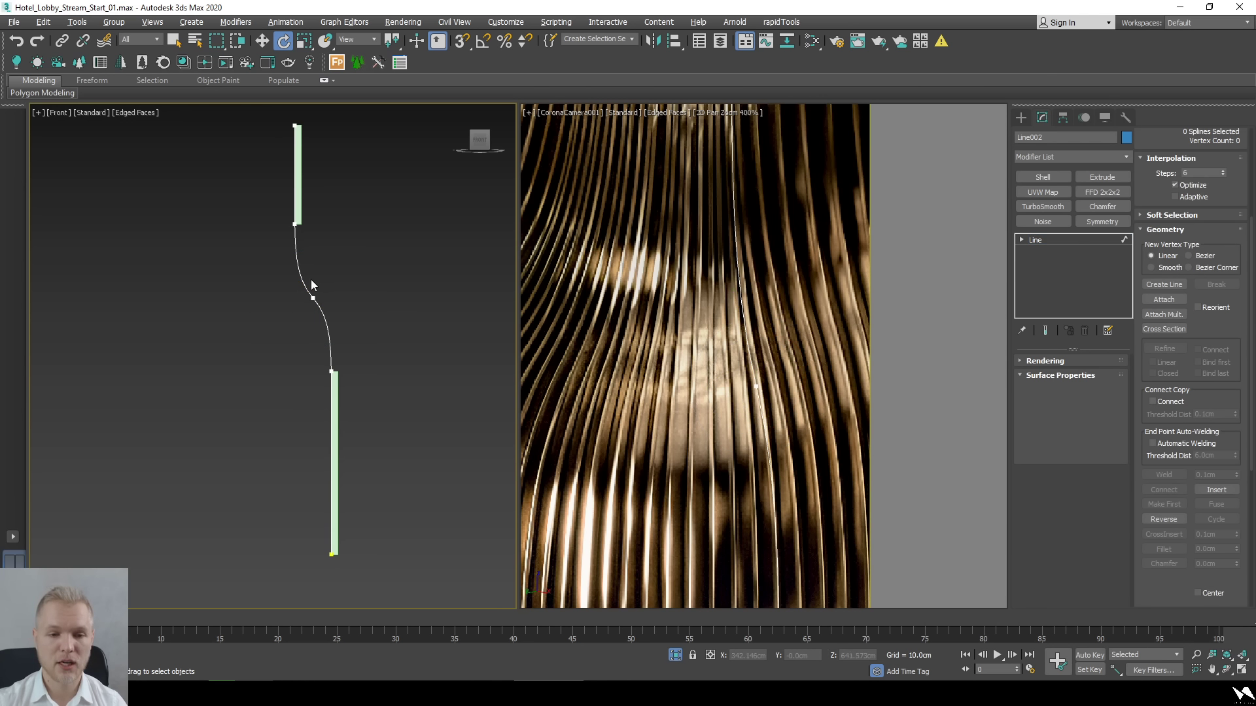
left_click(311, 281)
middle_click_drag(432, 493, 374, 434)
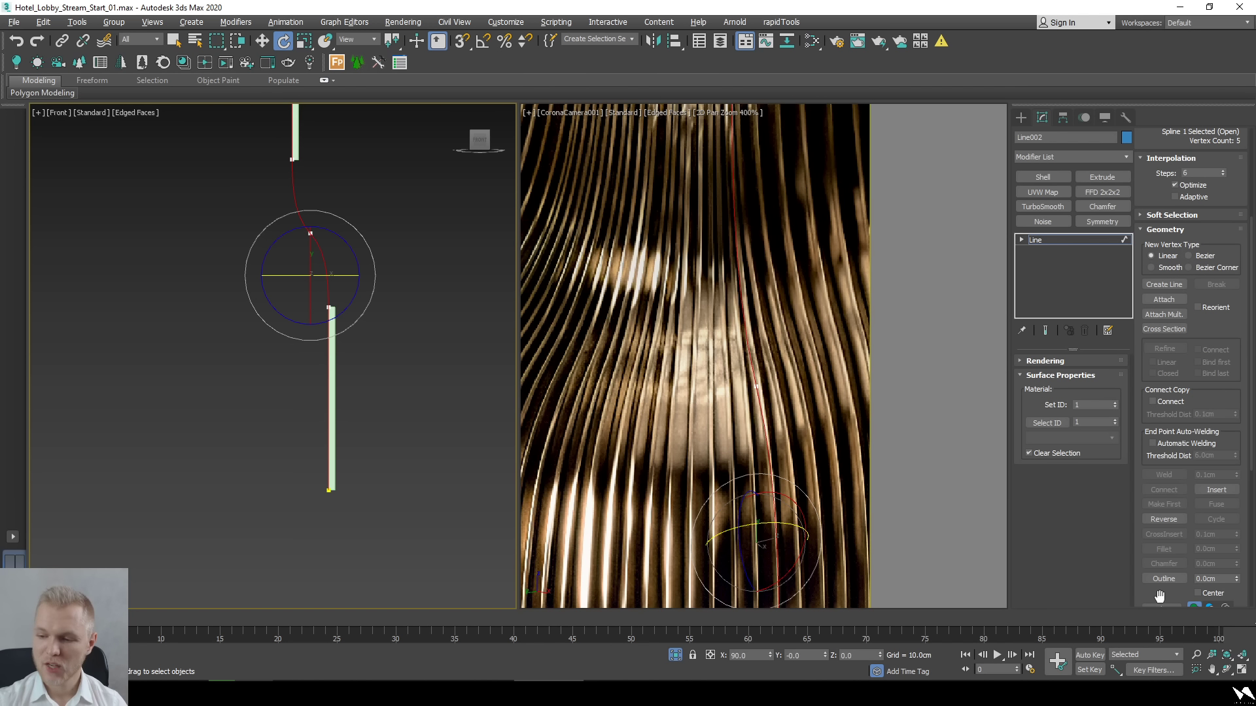
scroll(1163, 592, "down", 2)
Try to outline the selected spline by 15 cm.
double_click(1217, 544)
type("15")
key("Return")
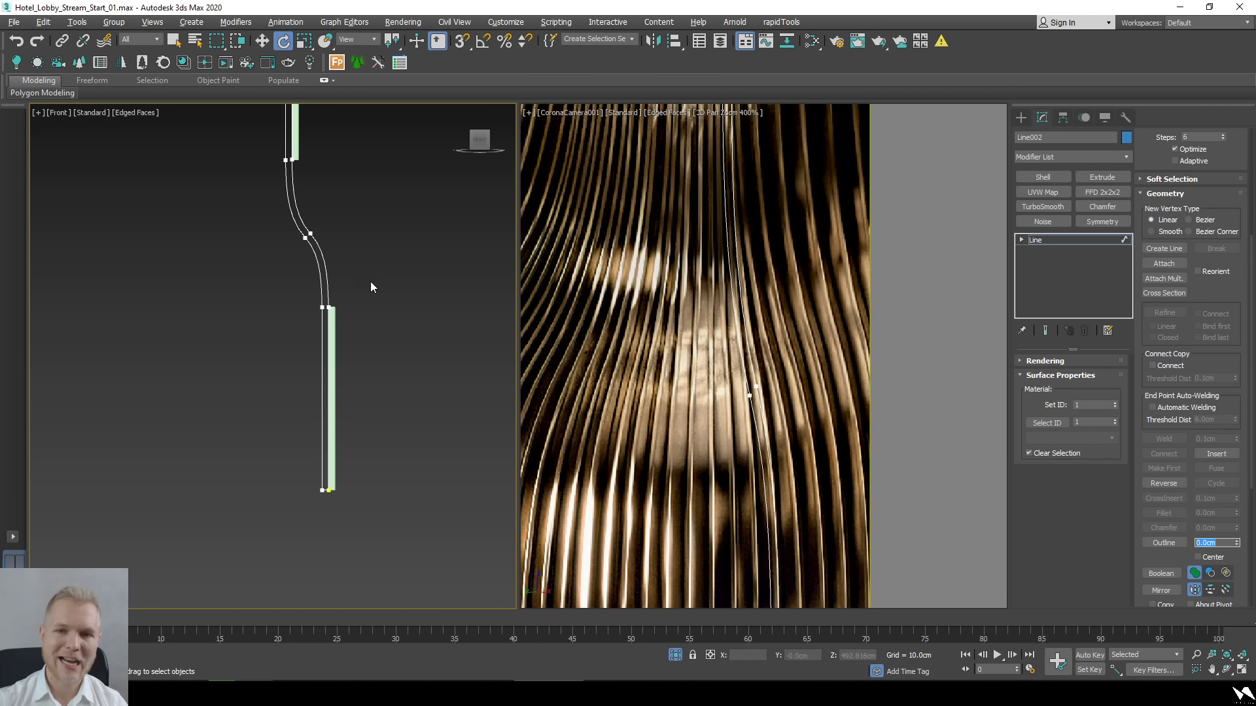
key("ctrl+z")
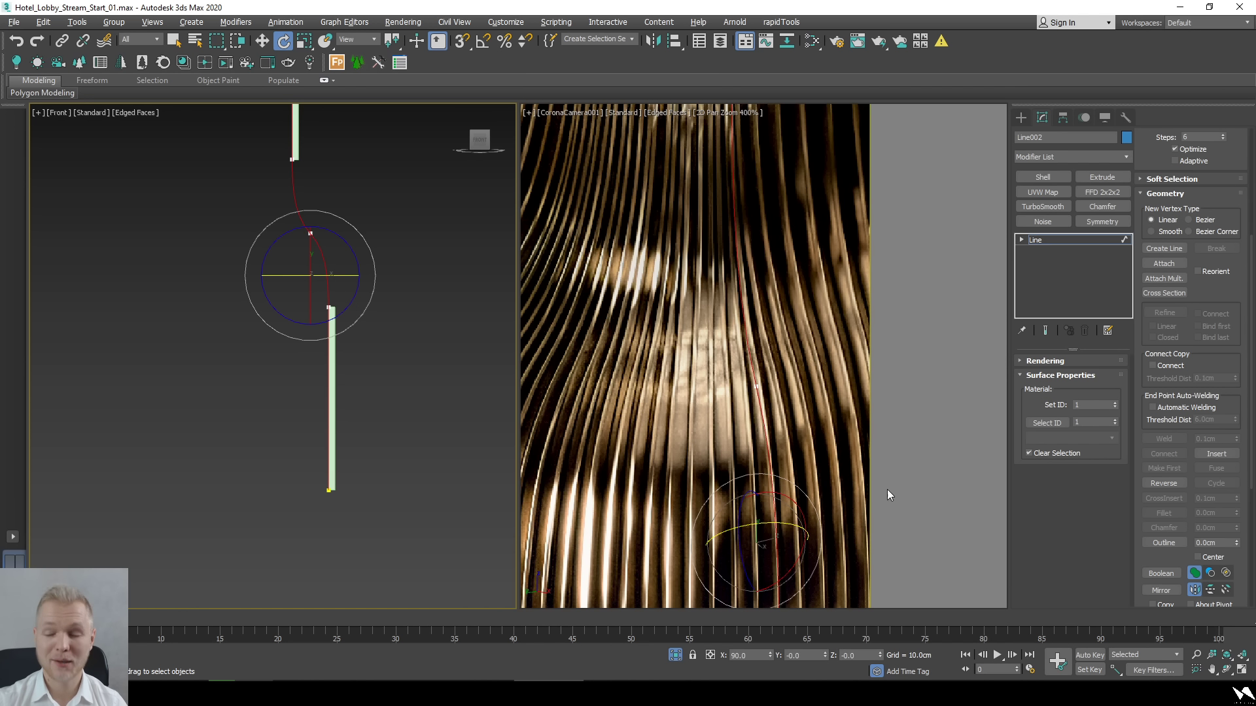
Outline the spline by -15 cm so the closed profile overlaps the straight slat pieces.
double_click(1224, 546)
type("-15")
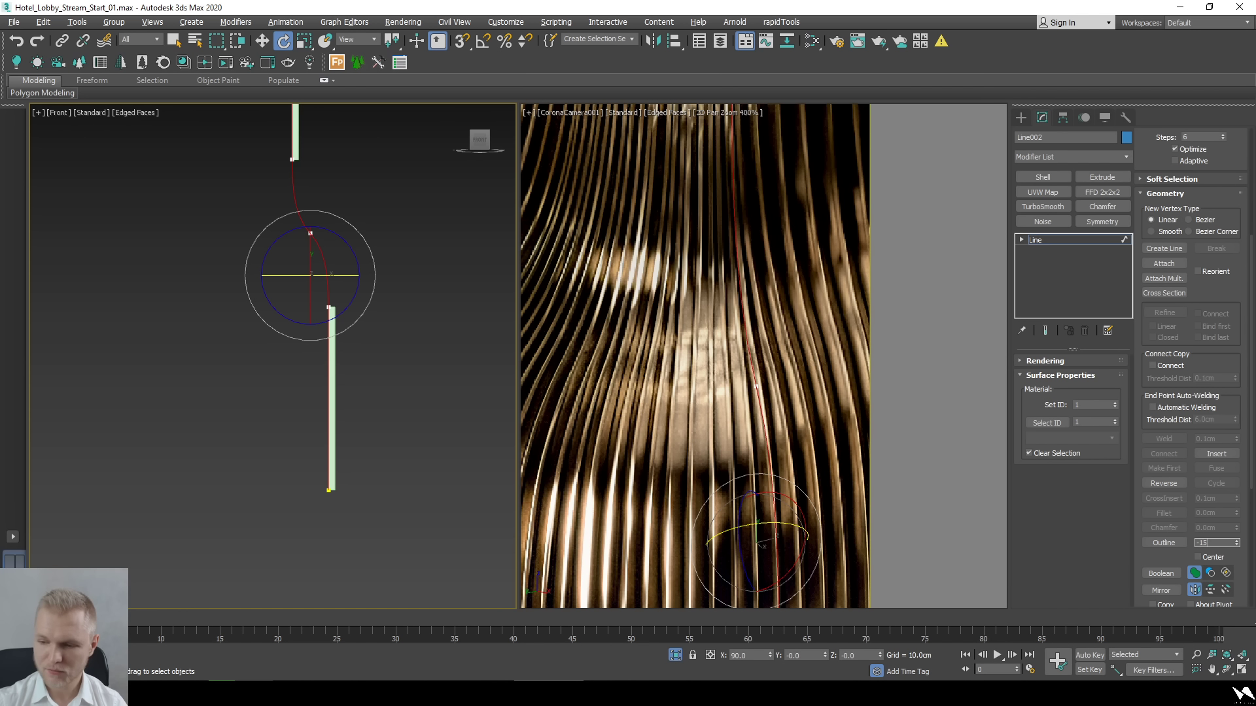
key("Return")
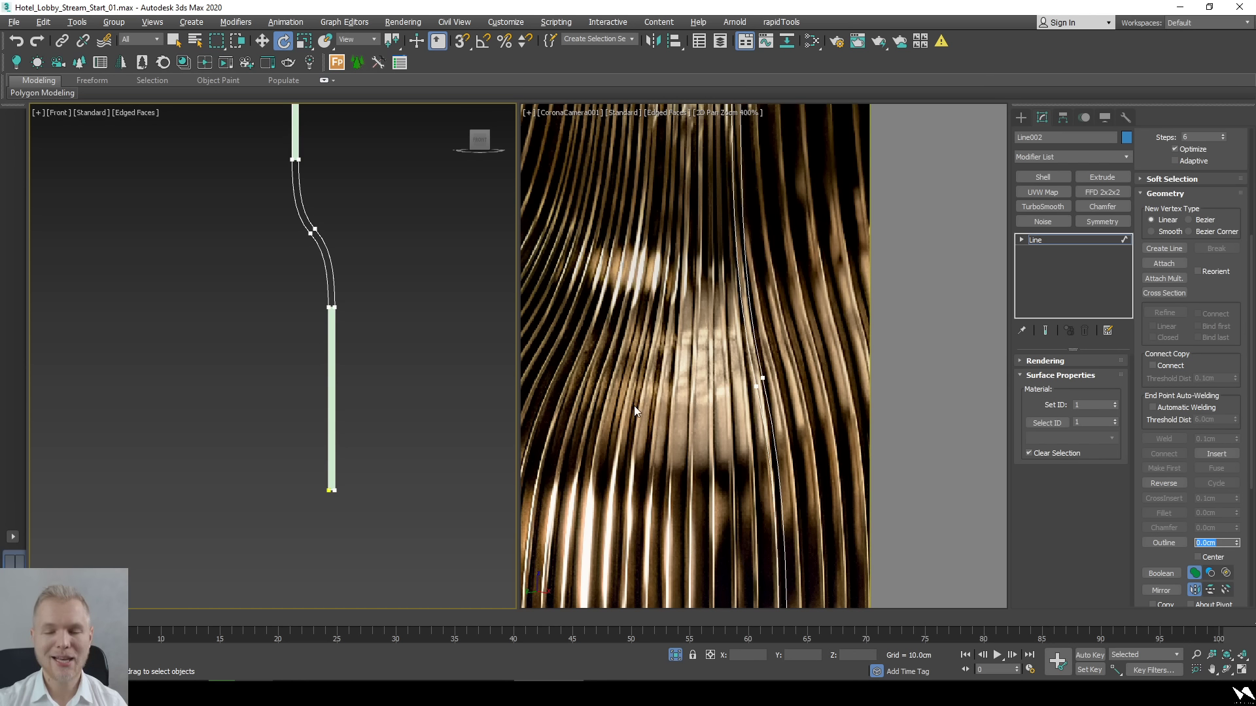
scroll(339, 261, "up", 2)
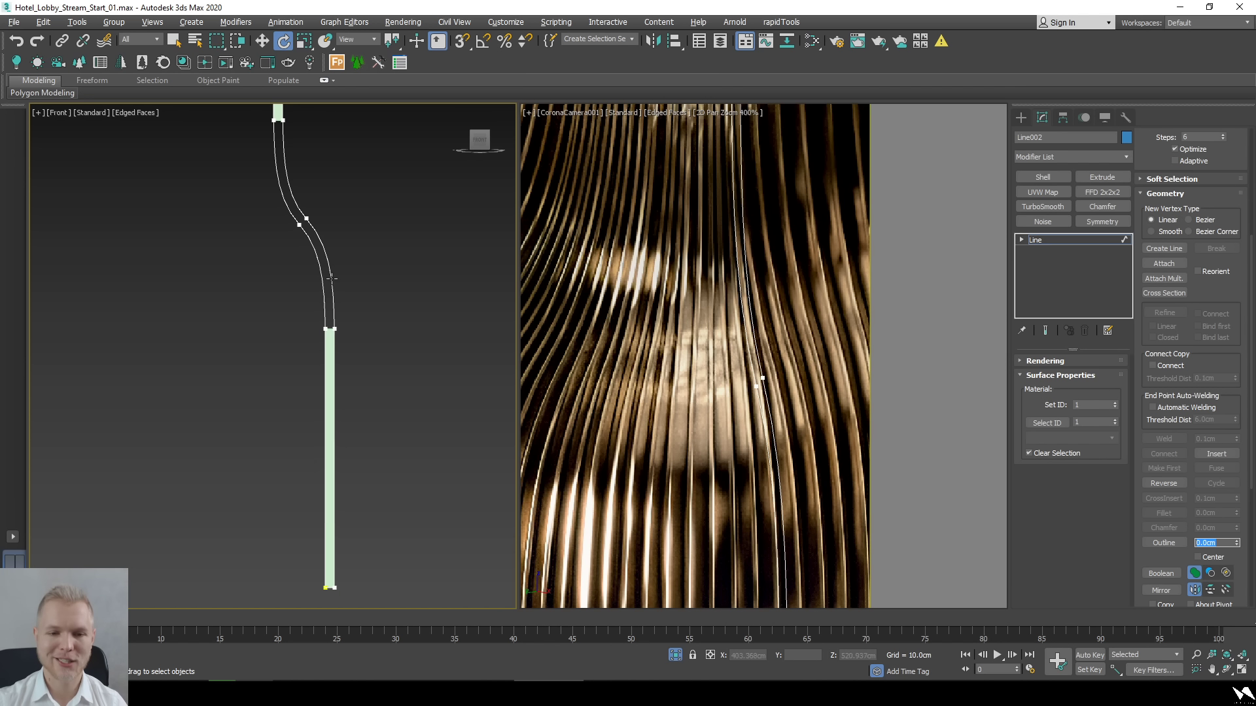
Apply a Shell modifier to the outlined line with an outer amount of 3 cm and compare it with the reference slats.
left_click(1091, 242)
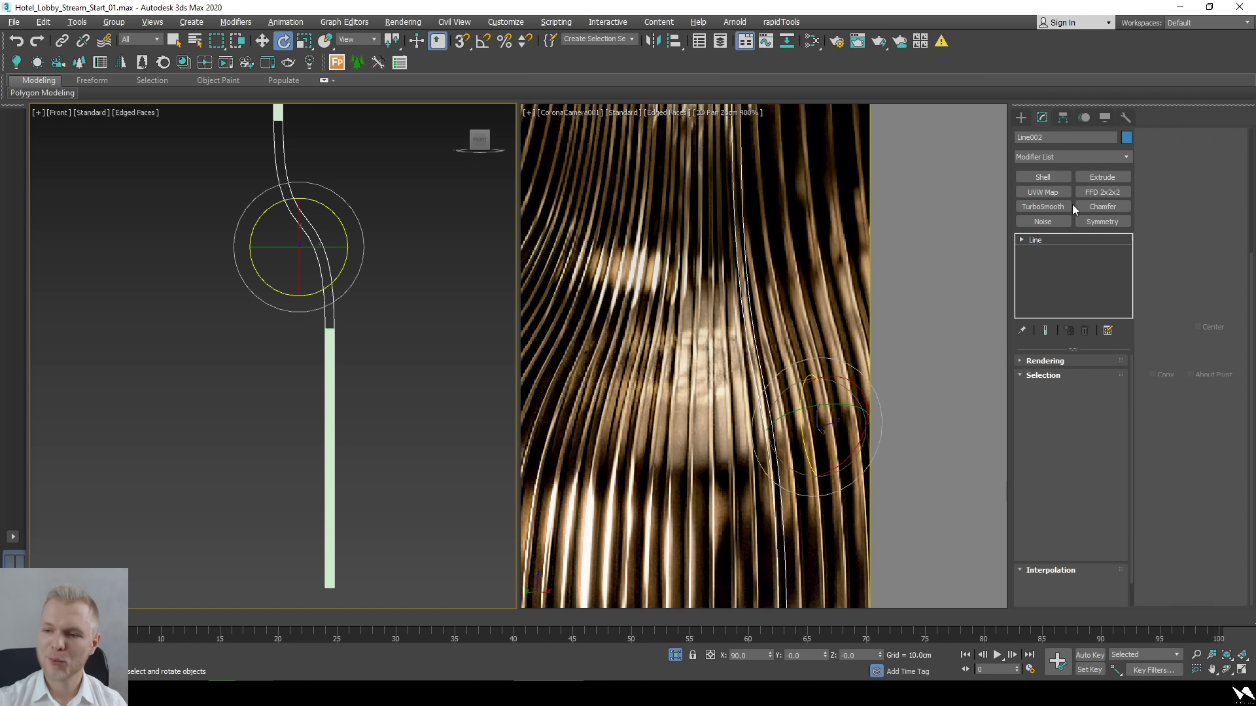
left_click(1044, 177)
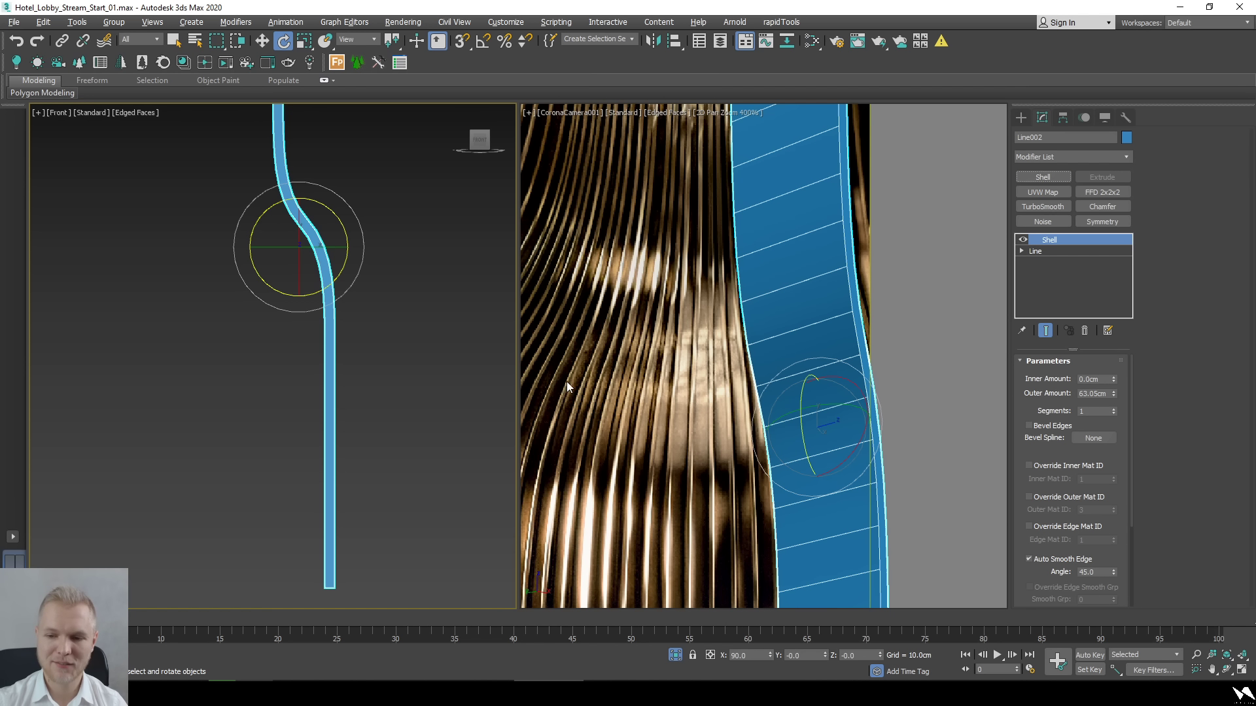
double_click(1091, 393)
type("3")
key("Return")
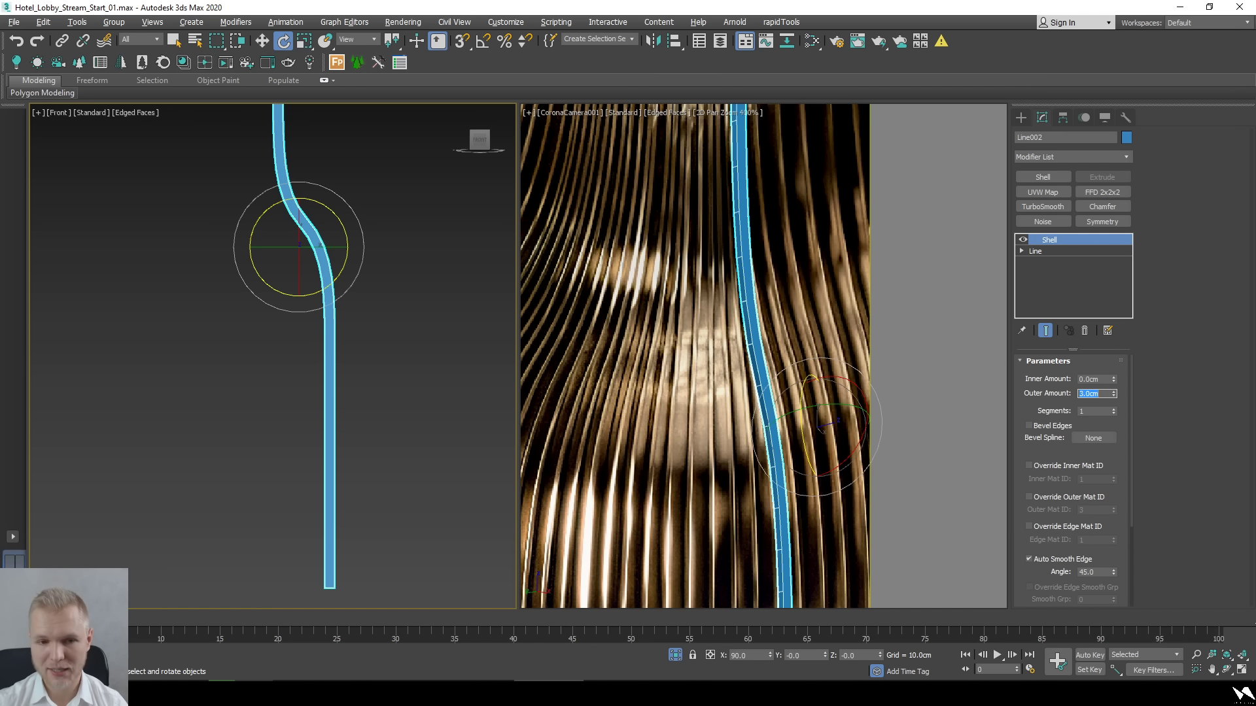
scroll(739, 261, "up", 4)
middle_click_drag(717, 233, 748, 296)
scroll(856, 487, "down", 3)
scroll(794, 457, "down", 3)
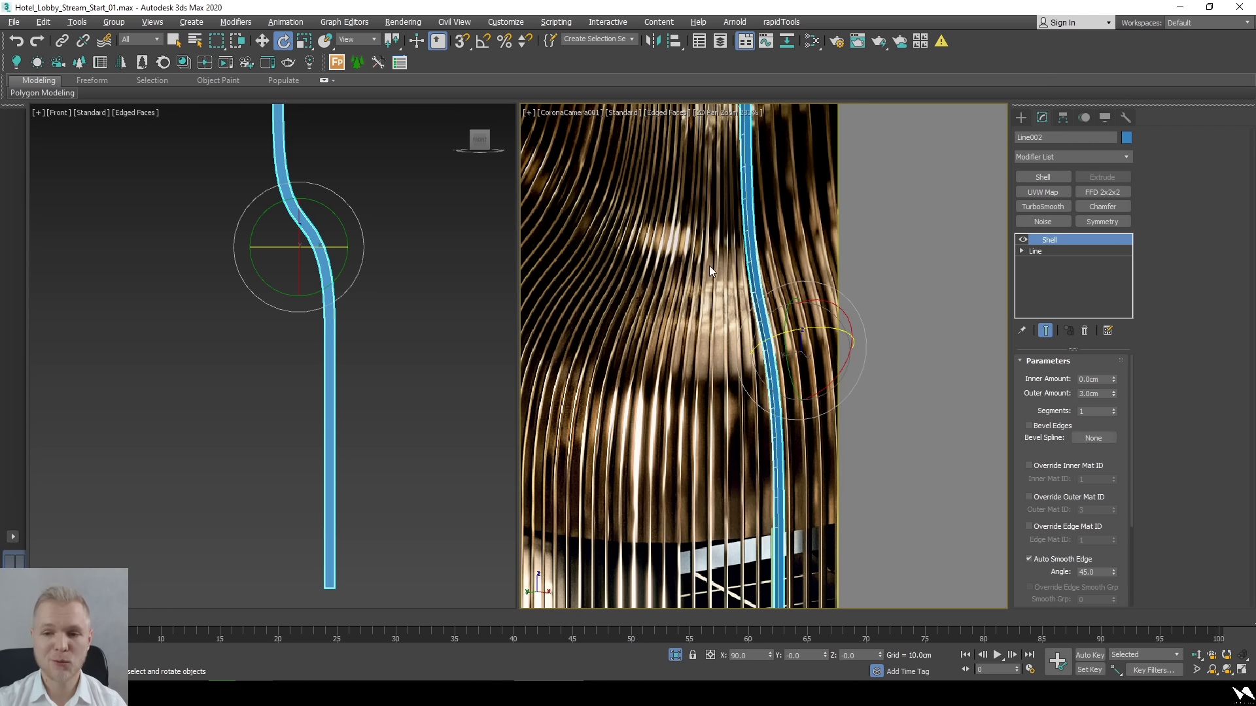
Review the line beneath the Shell modifier and convert the slat to an Editable Poly.
left_click(1081, 251)
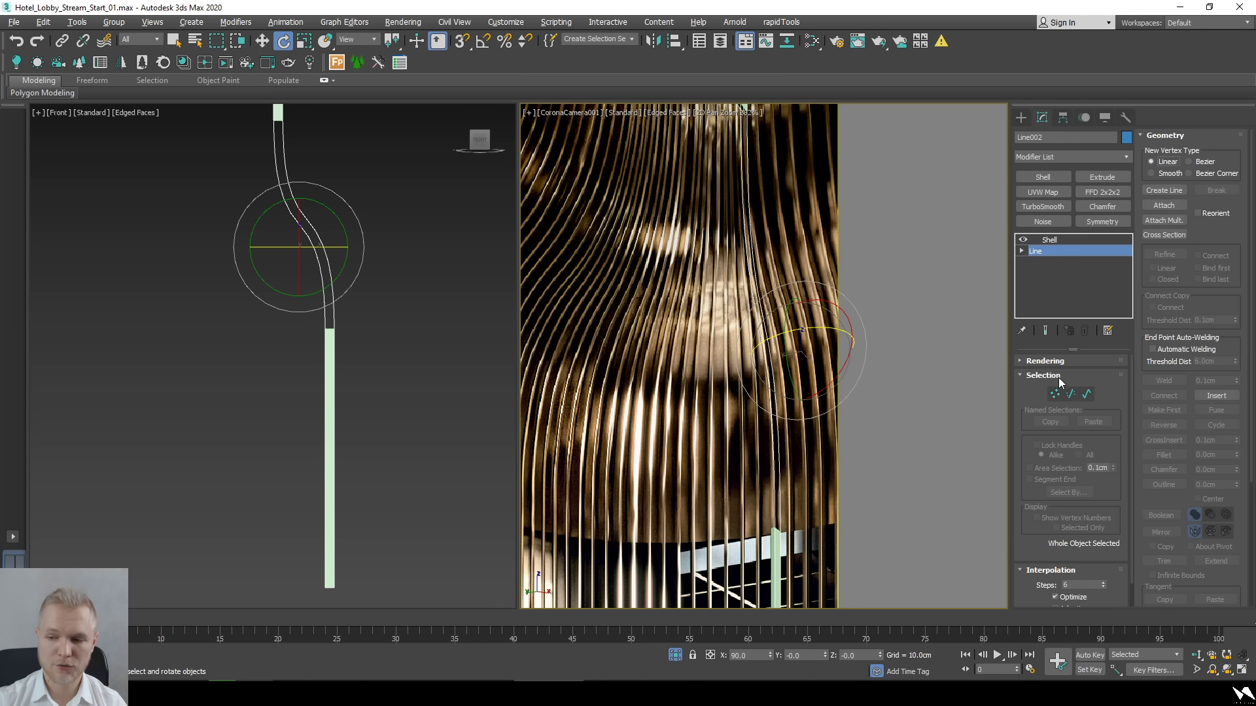
left_click(1055, 239)
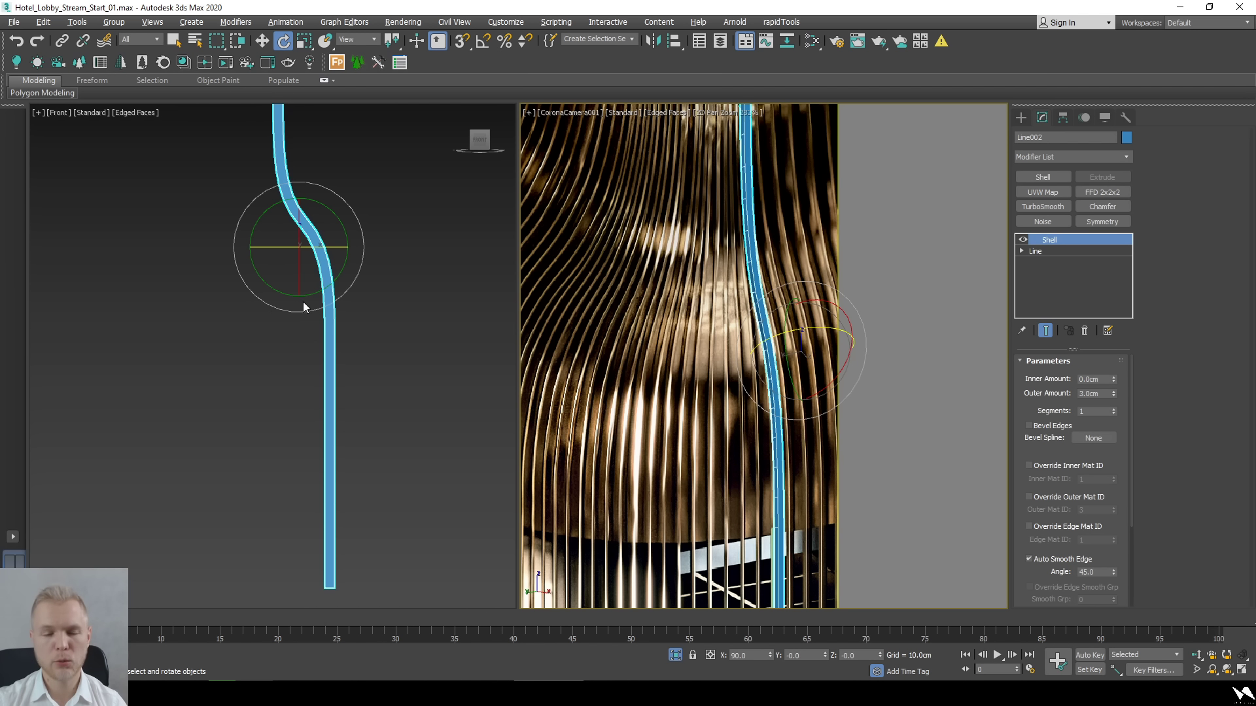
right_click(349, 370)
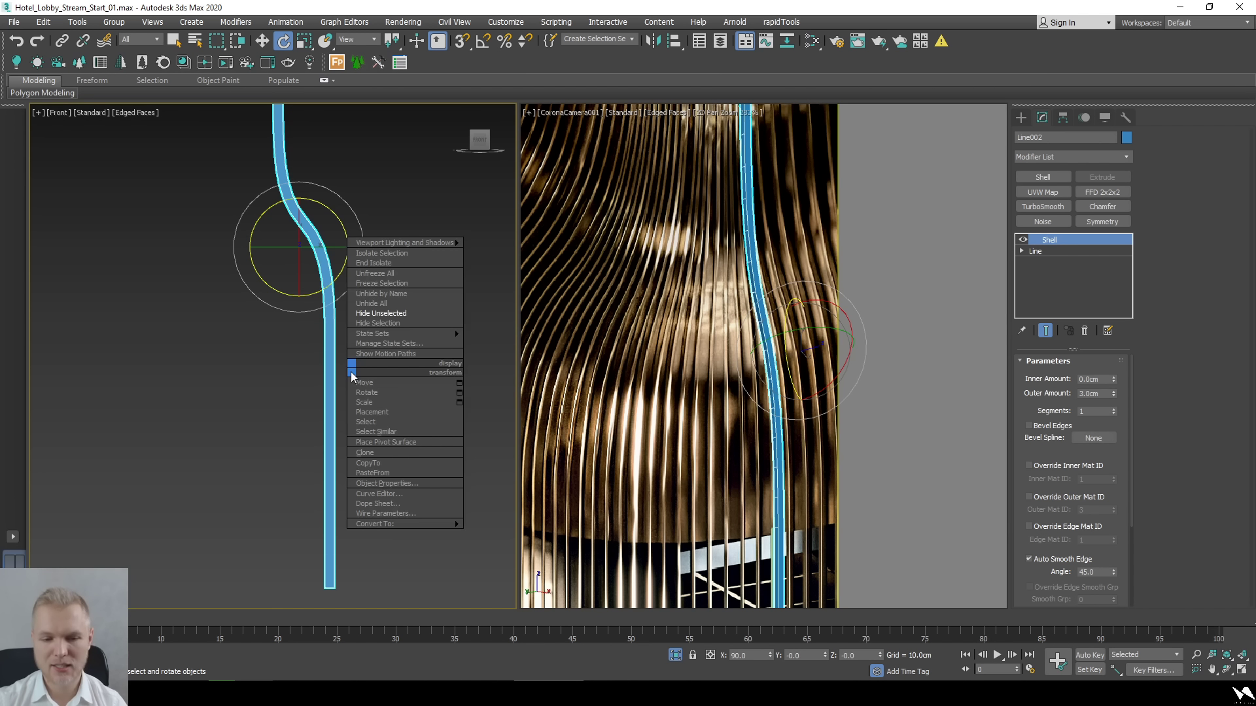
mouse_move(437, 524)
left_click(497, 533)
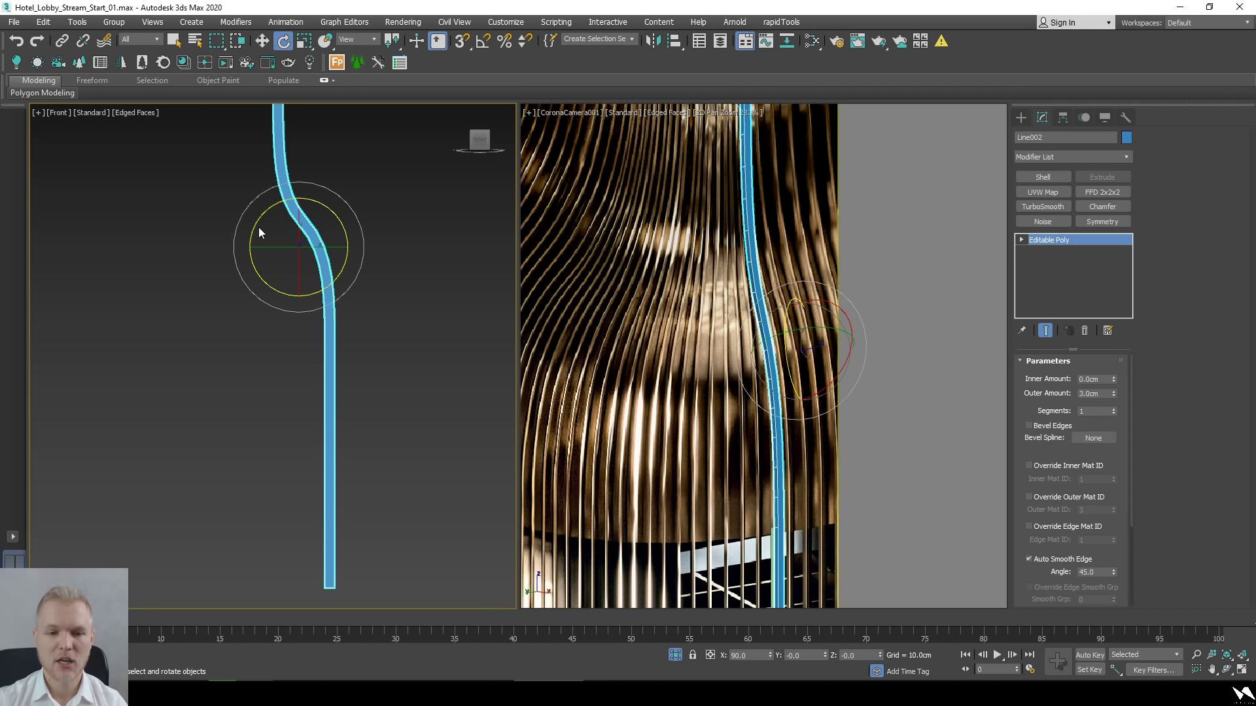
Delete the slat's large front and back polygons, keeping the narrow strips around its outline.
scroll(366, 226, "up", 3)
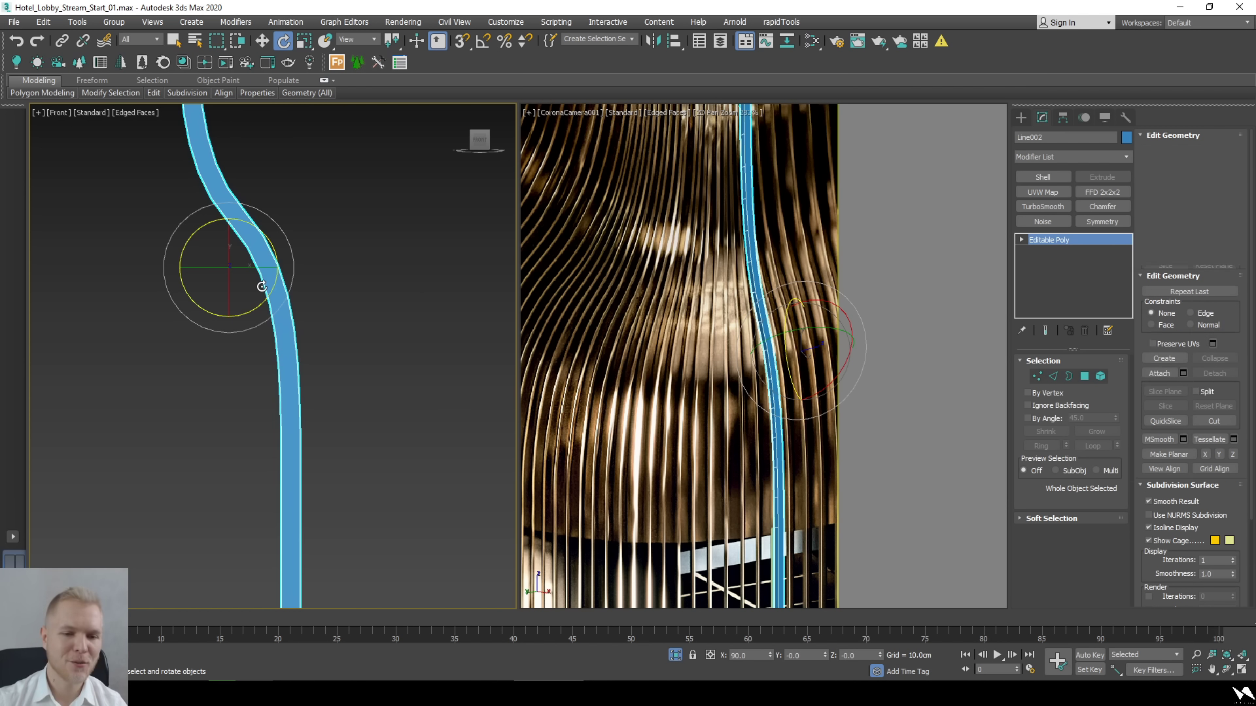
key("4")
key("ctrl+a")
key("Delete")
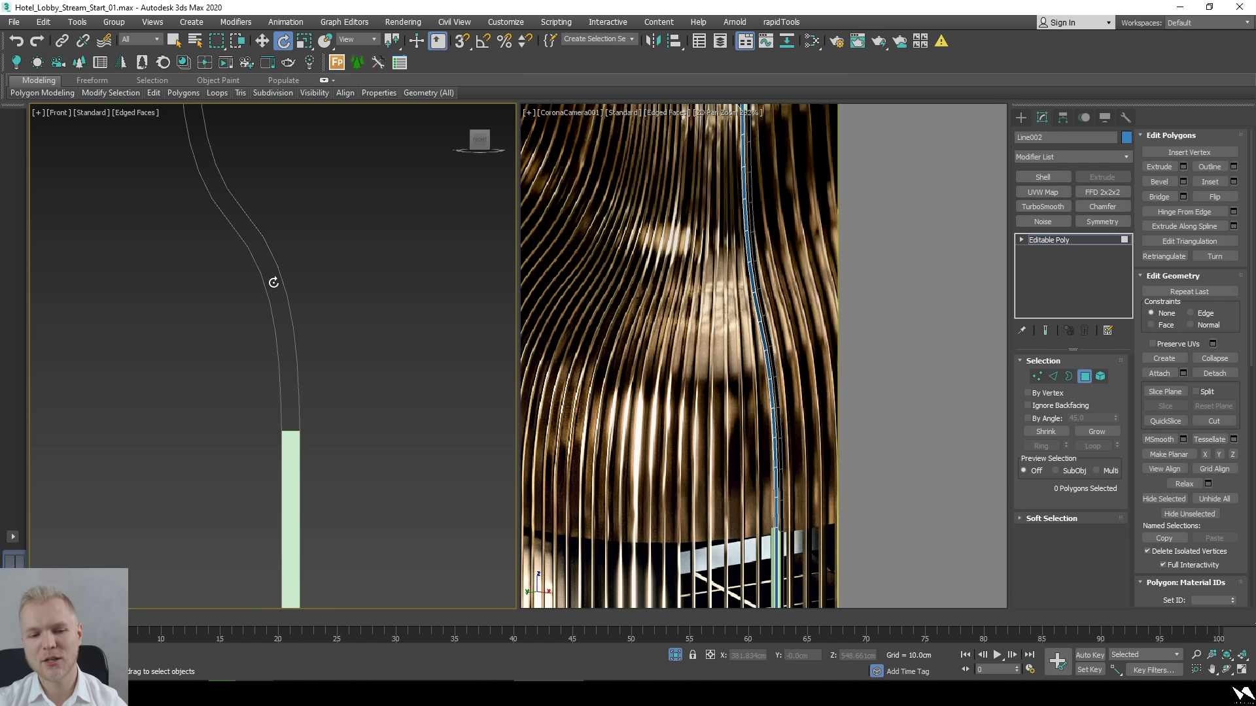
mouse_move(274, 282)
middle_mouse_down("alt")
mouse_move(323, 351)
mouse_move(250, 290)
middle_mouse_up("alt")
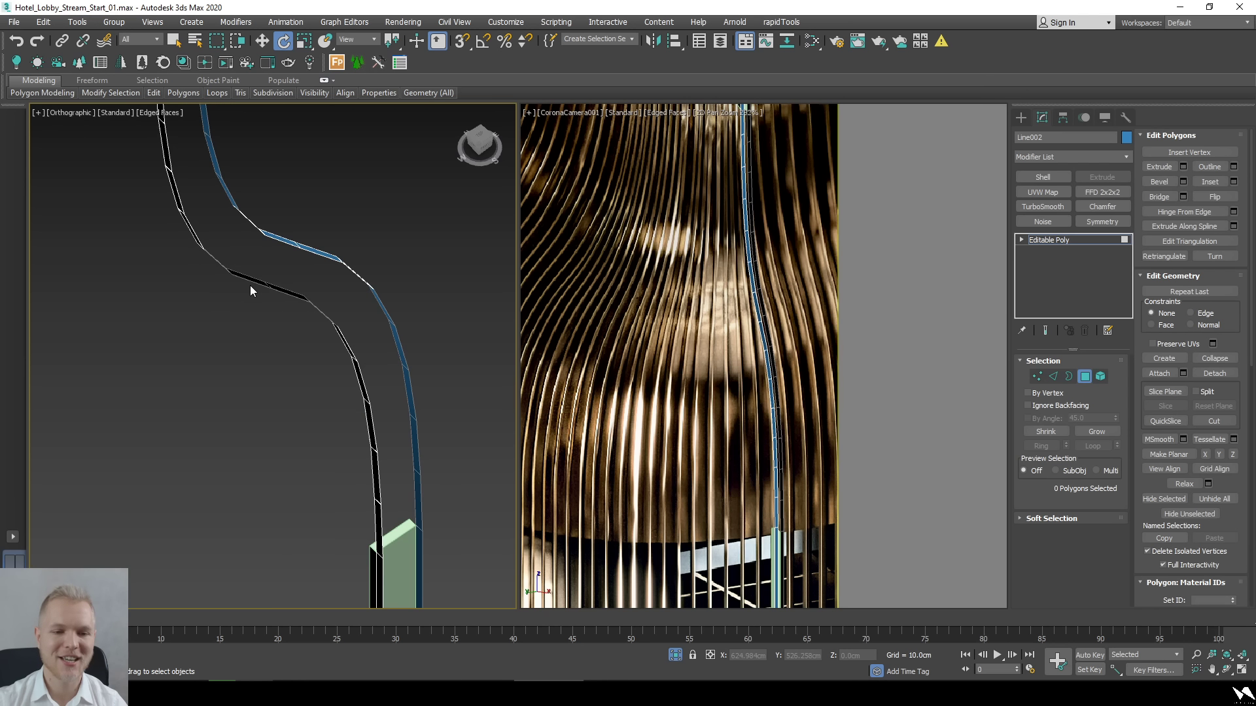
Select one open border of the slat, deselect its short end edges and bridge the remaining long edges.
key("3")
left_click(254, 285)
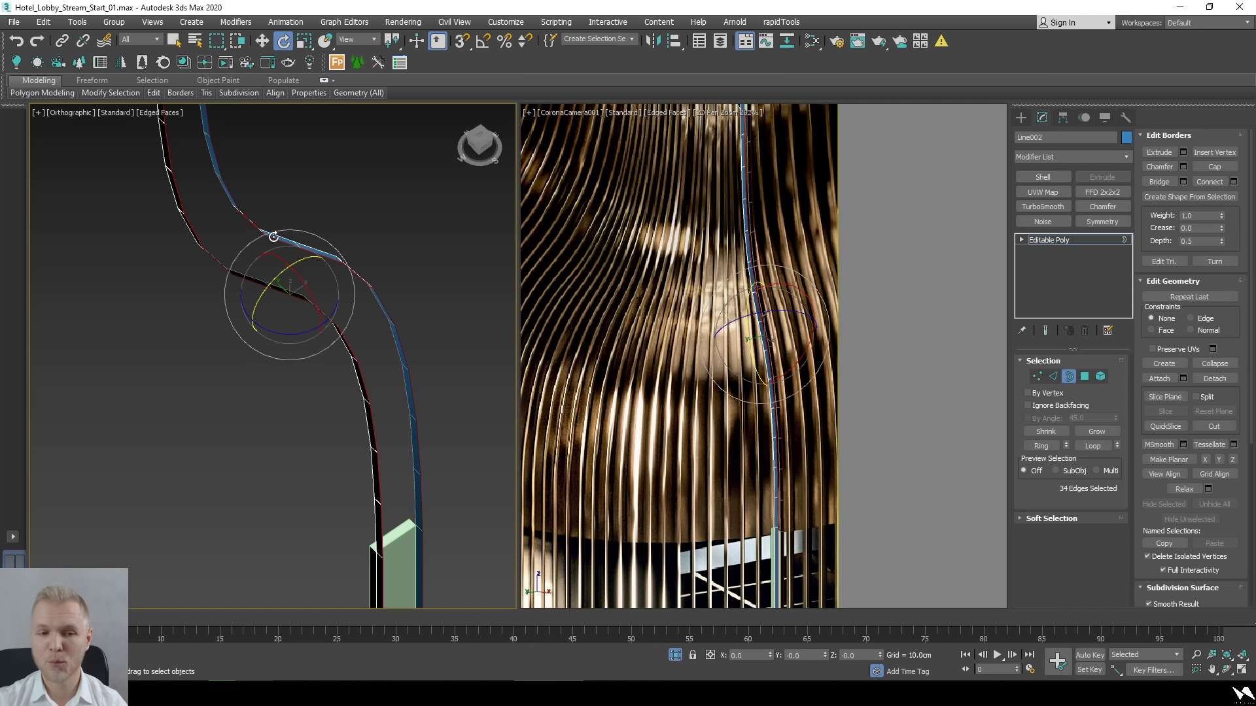
middle_click_drag(274, 236, 348, 431, "alt")
key("2")
left_click(351, 484, "alt")
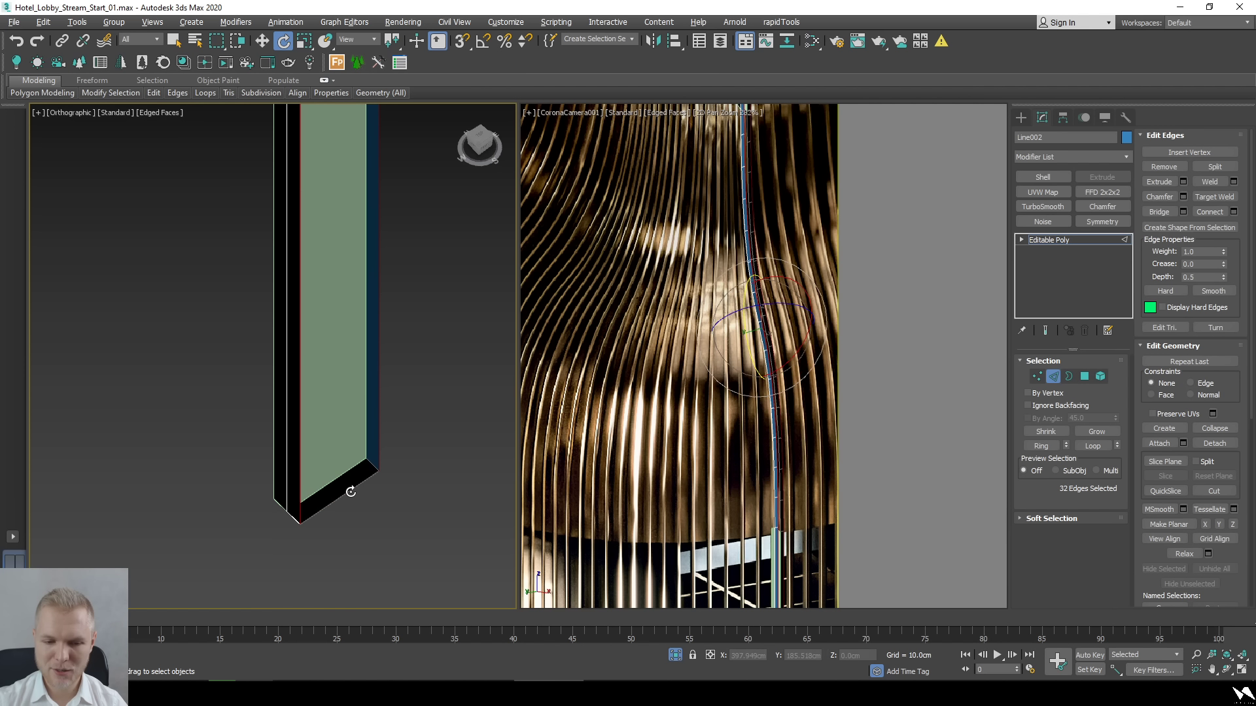
left_click(1163, 215)
Display the slat in wireframe and select the open border on its opposite side.
scroll(353, 487, "down", 9)
scroll(325, 406, "up", 5)
middle_click_drag(331, 224, 331, 343)
middle_click_drag(386, 505, 318, 267, "alt")
key("F3")
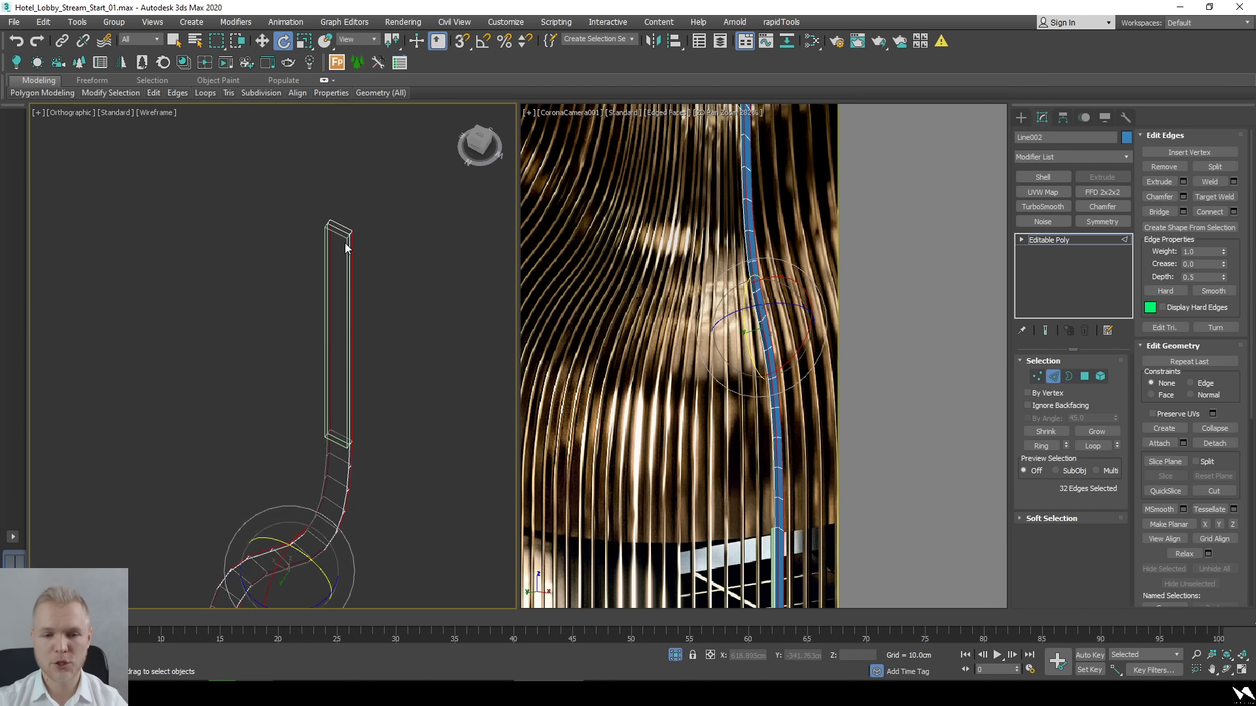
scroll(347, 244, "up", 3)
key("3")
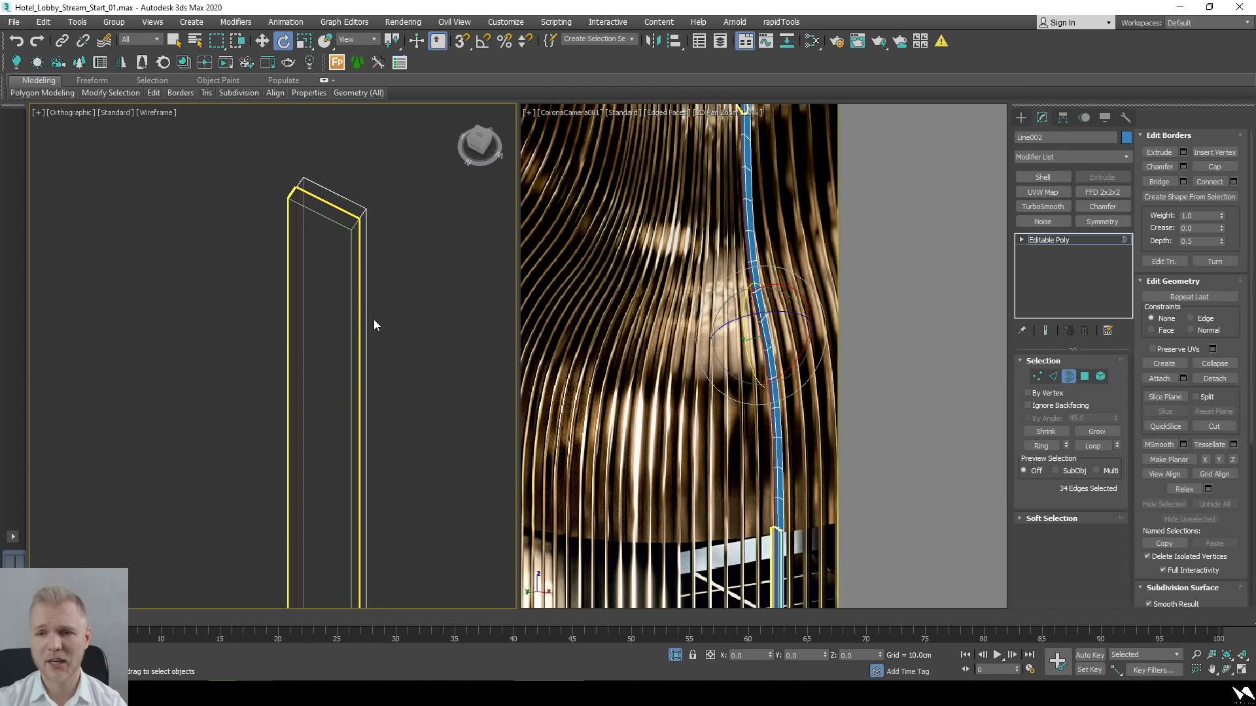
Deselect the short edges at both ends of the opposite border and bridge its long edges to close that side.
key("2")
left_click(331, 204, "alt")
scroll(344, 345, "down", 10)
middle_click_drag(338, 463, 332, 337)
scroll(326, 329, "up", 9)
left_click(335, 381, "alt")
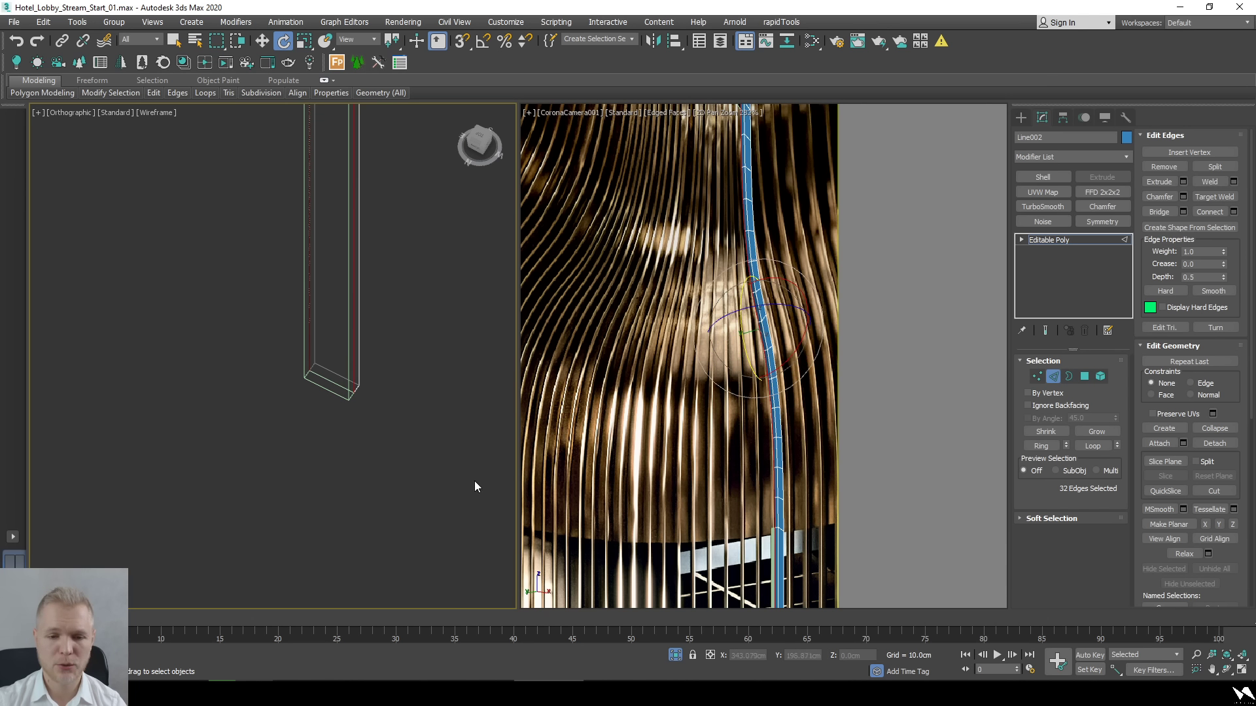
left_click(1167, 211)
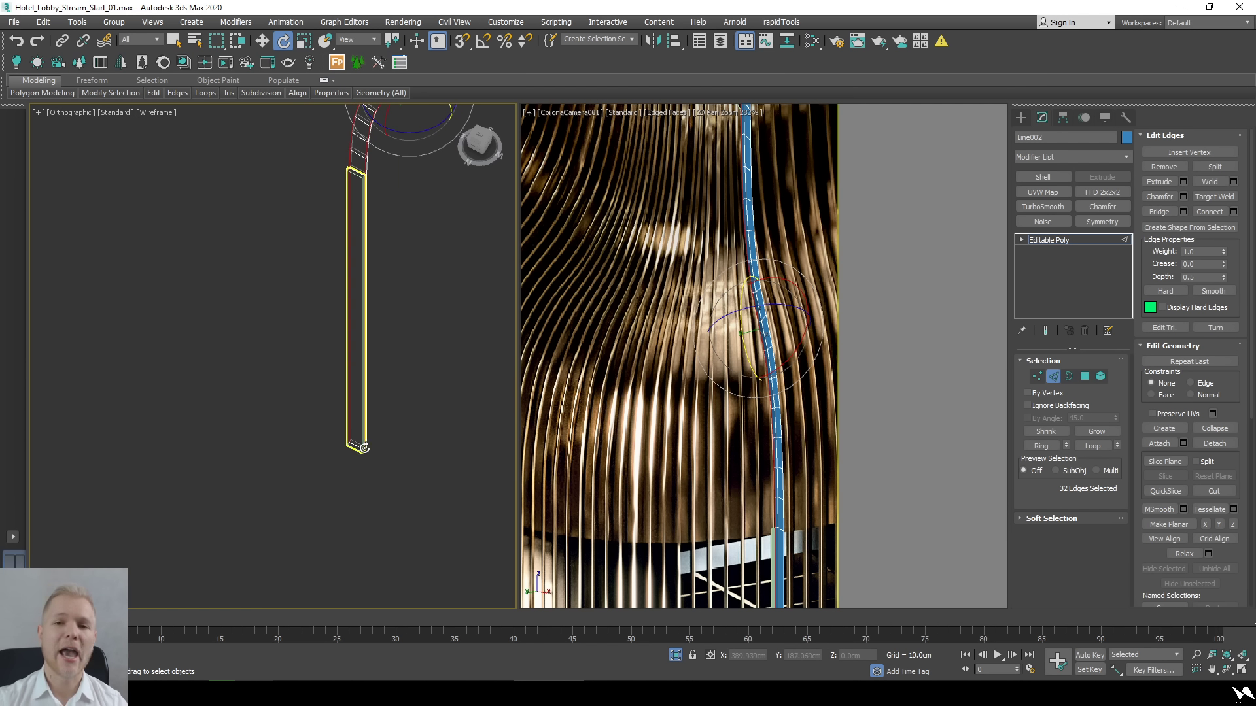
Clear the edge selection, check the slat's top end and leave edge level.
scroll(359, 300, "down", 5)
middle_click_drag(404, 425, 338, 264, "alt")
left_click(369, 291)
left_click(338, 268)
scroll(382, 250, "up", 4)
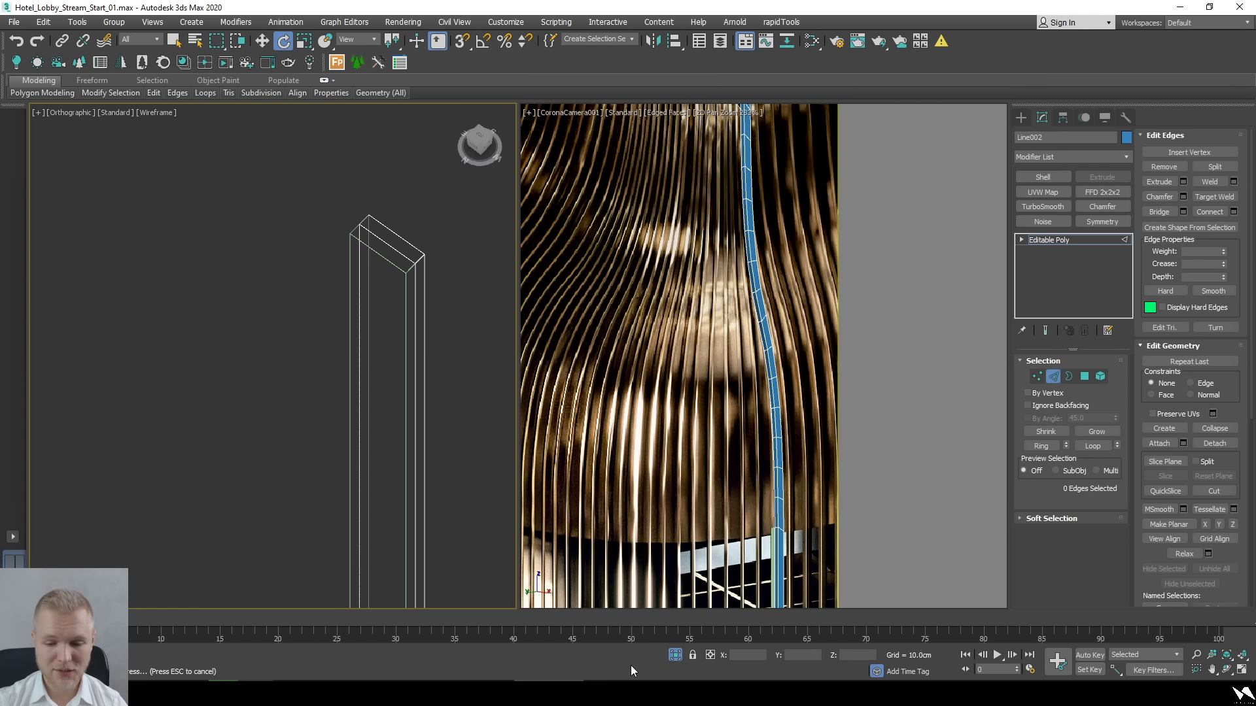
key("2")
Switch to the Chrome browser, look through the VizAcademy UK Instagram gallery and reload the page.
mouse_move(759, 695)
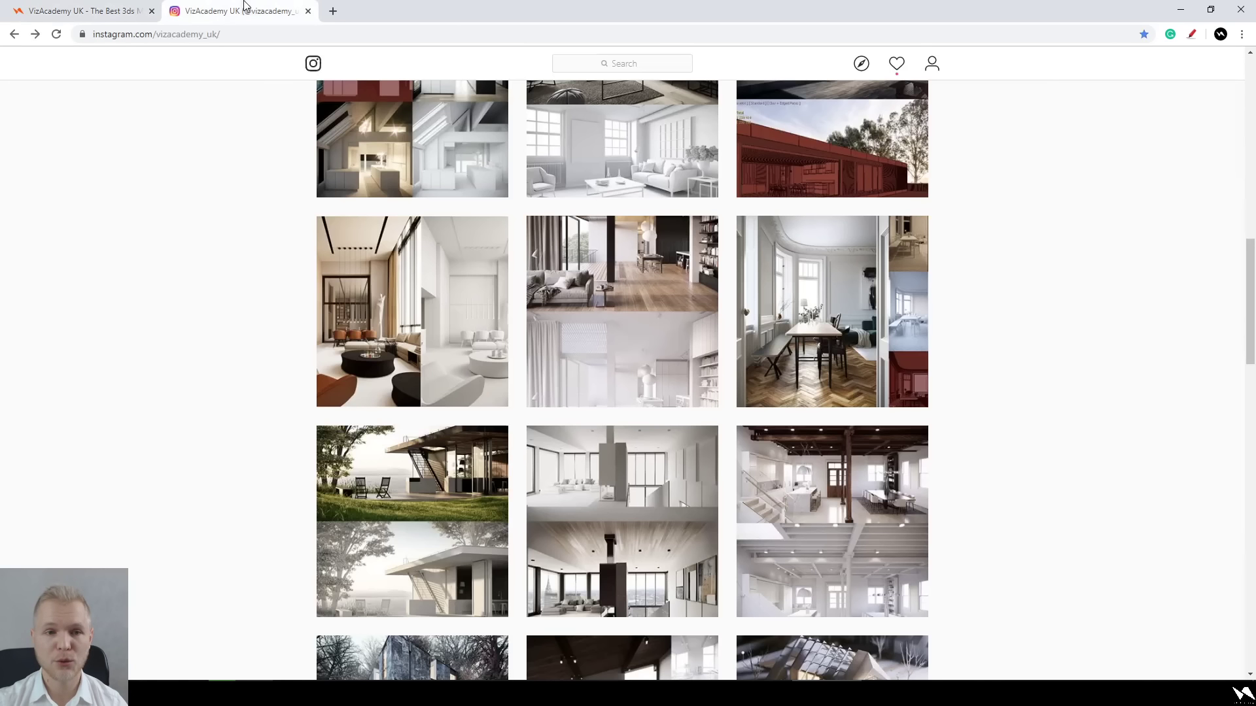
scroll(218, 340, "down", 5)
scroll(214, 339, "up", 3)
key("F5")
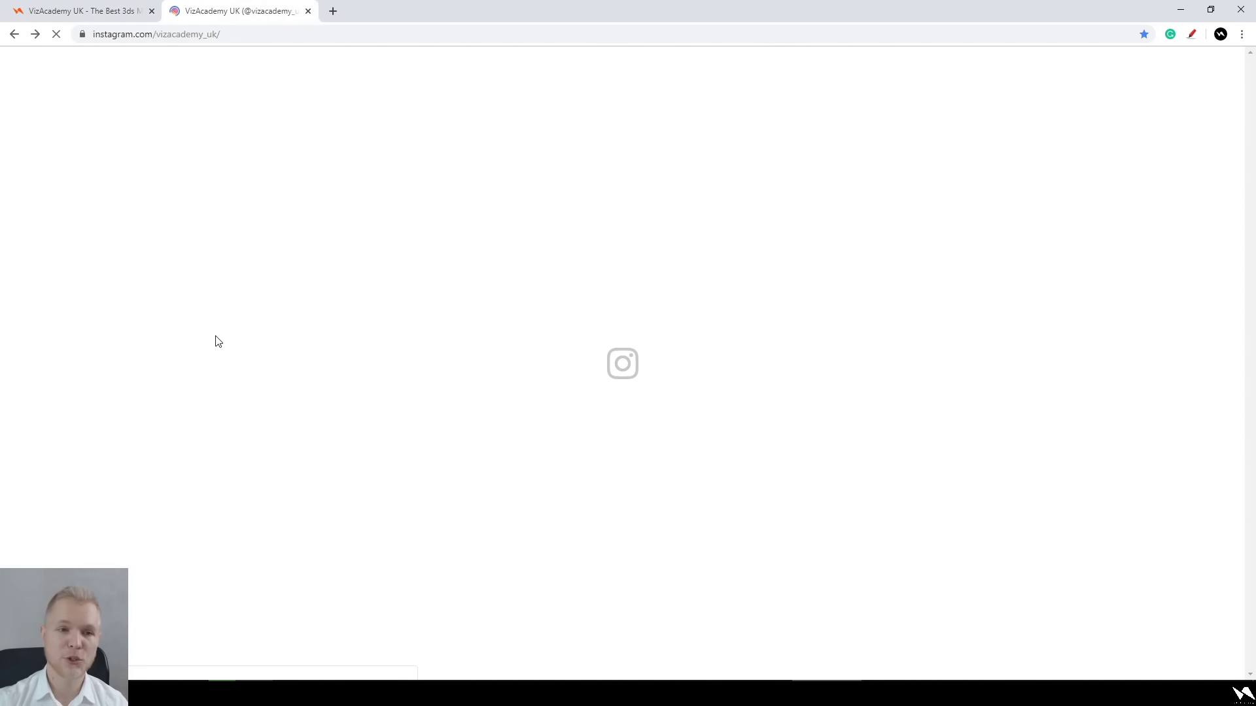
scroll(220, 344, "down", 3)
Switch to the vizacademy.uk page, browse down to the students' works and enlarge the exterior rendering of the concrete and timber house.
left_click(78, 11)
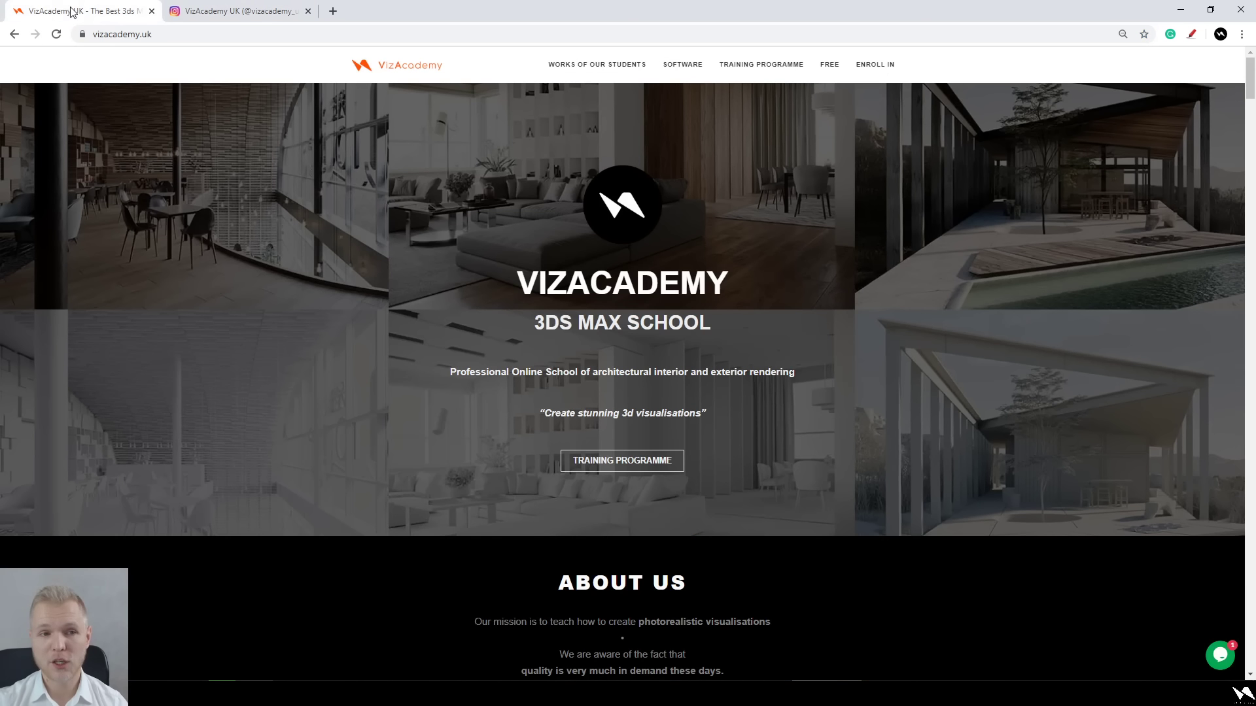
scroll(382, 355, "down", 1)
scroll(380, 357, "down", 5)
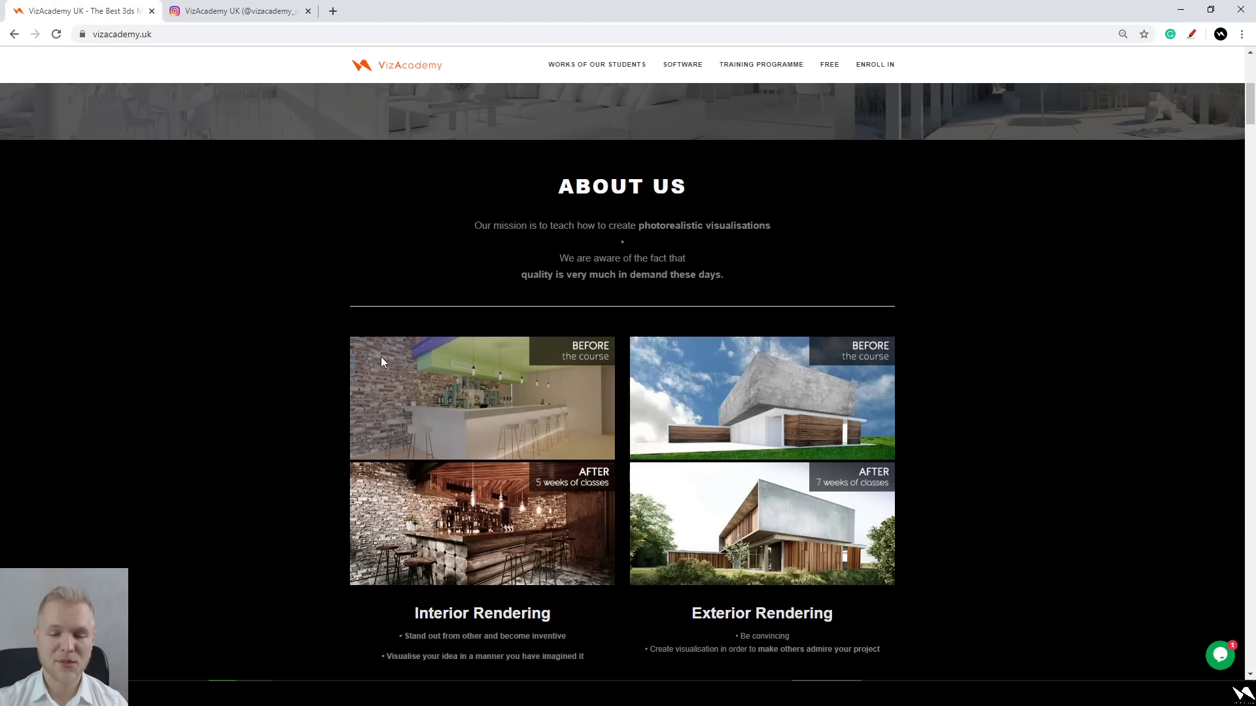
scroll(381, 359, "down", 10)
scroll(380, 357, "down", 10)
scroll(310, 406, "up", 4)
scroll(310, 407, "up", 1)
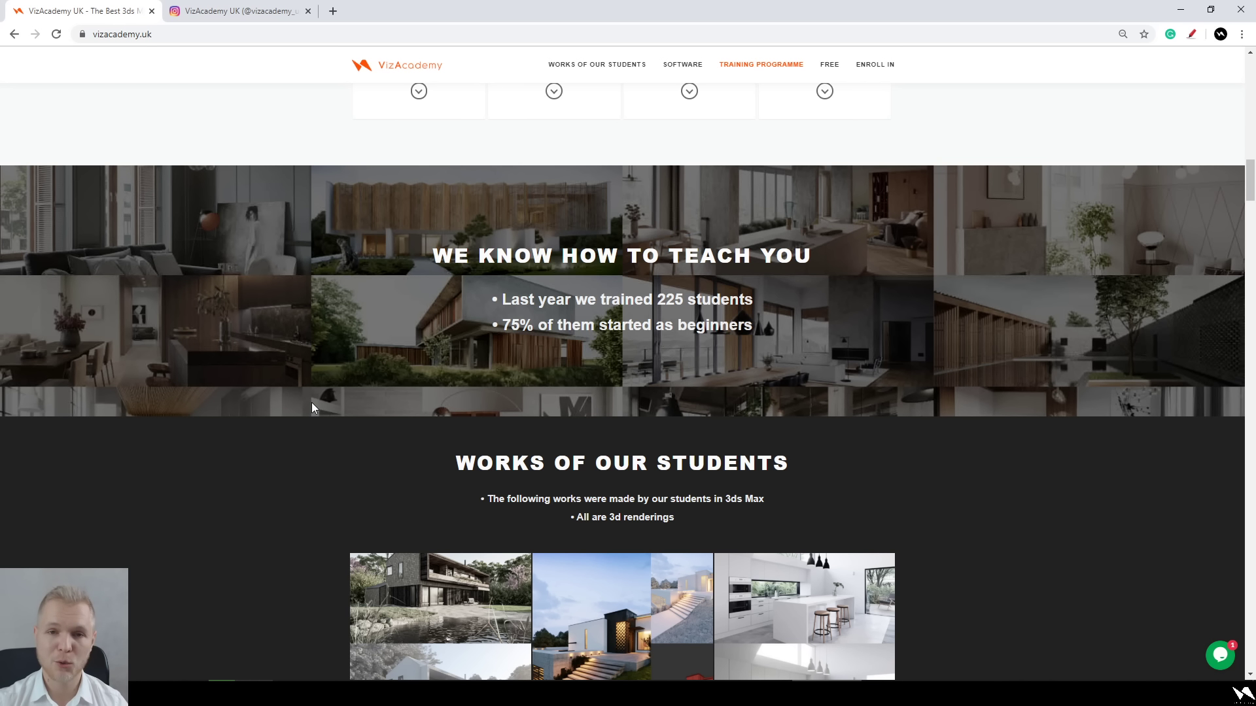
scroll(316, 414, "down", 5)
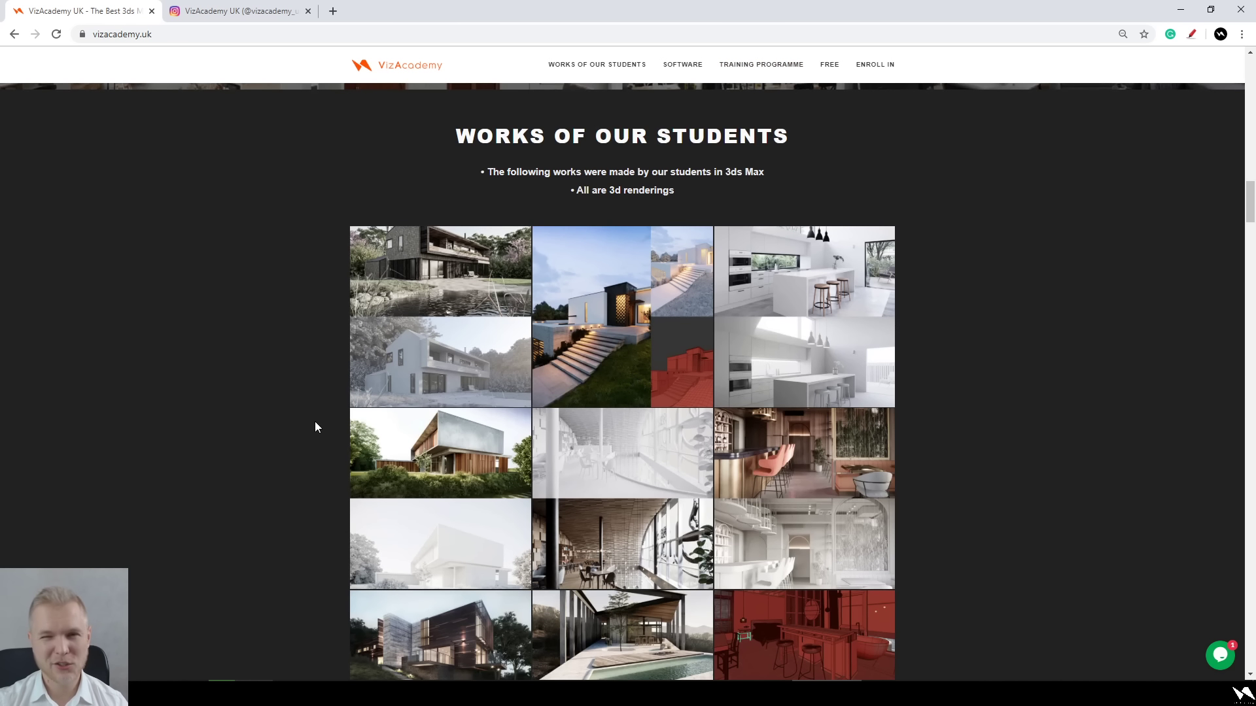
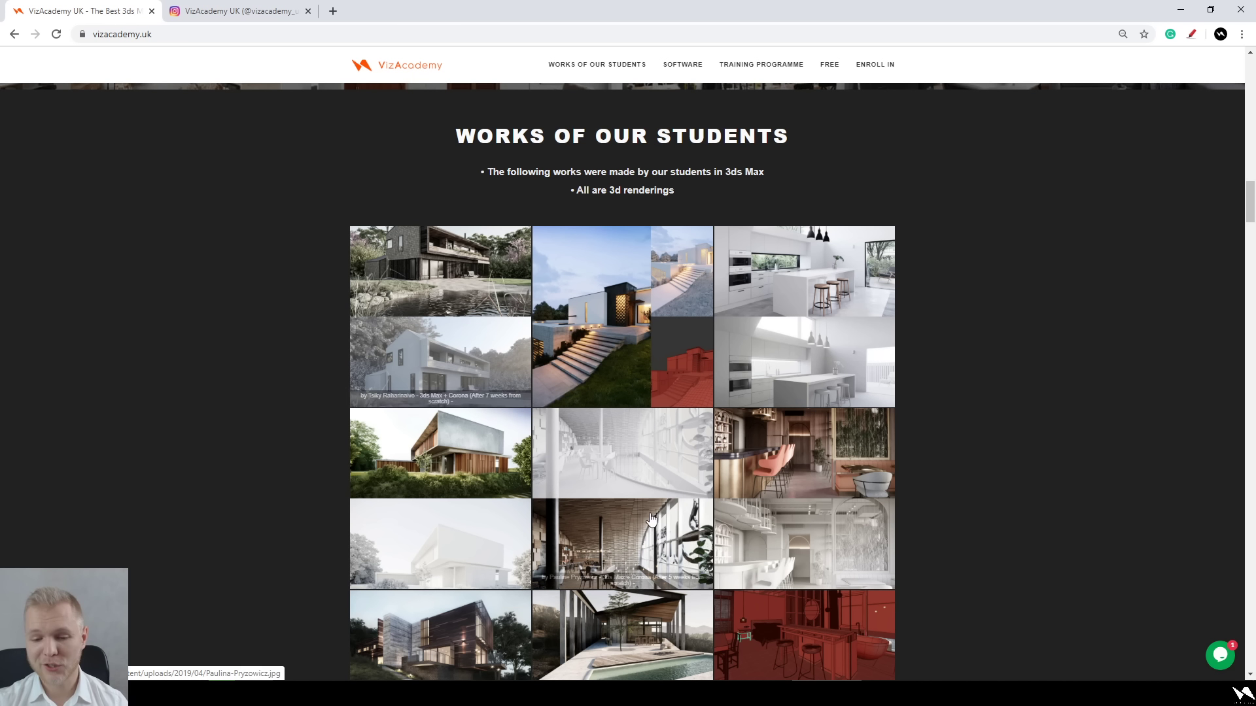
scroll(451, 330, "down", 3)
left_click(452, 336)
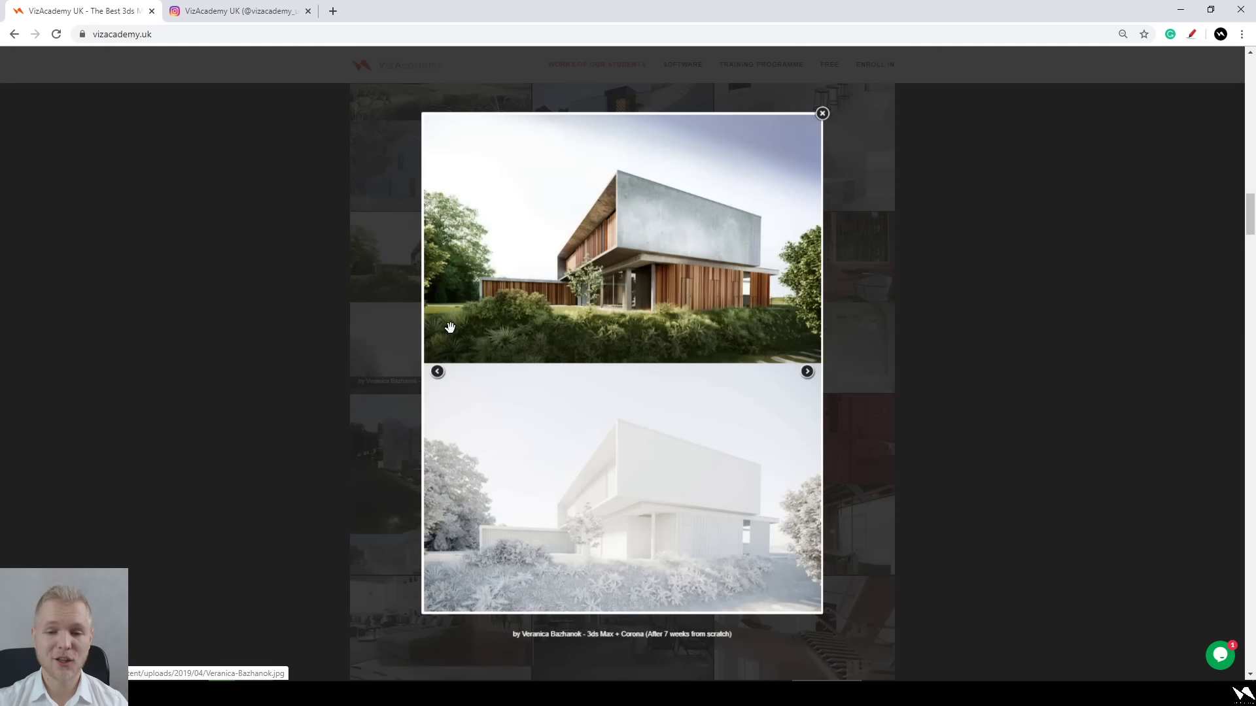
View the next three enlarged student renderings: the curved-ceiling interior, the bar and the hillside house, and close the enlarged view.
left_click(808, 372)
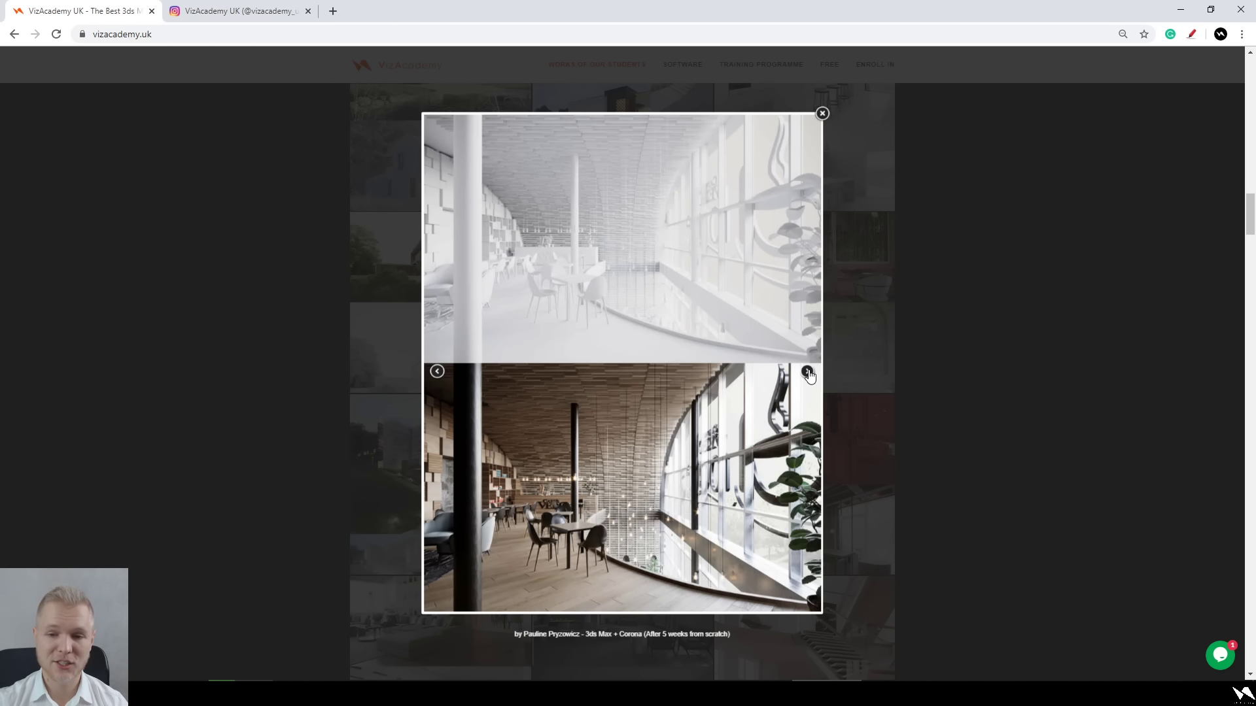
left_click(808, 372)
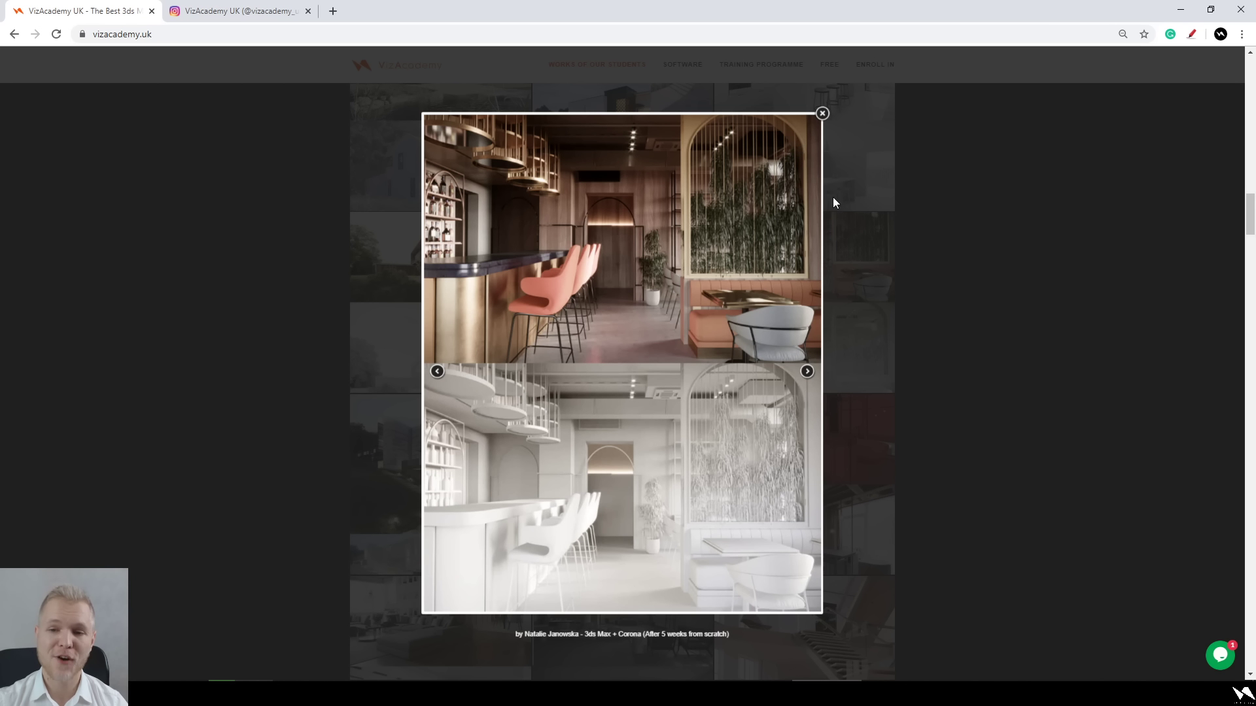
left_click(807, 372)
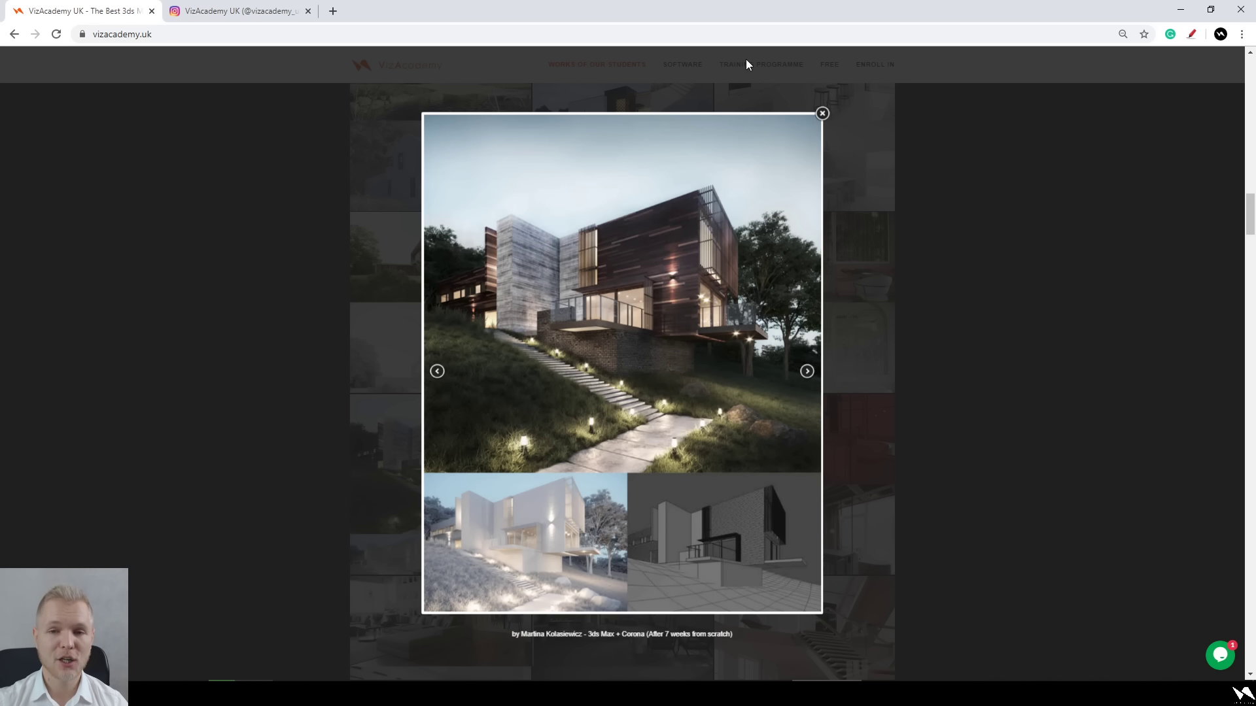
left_click(822, 115)
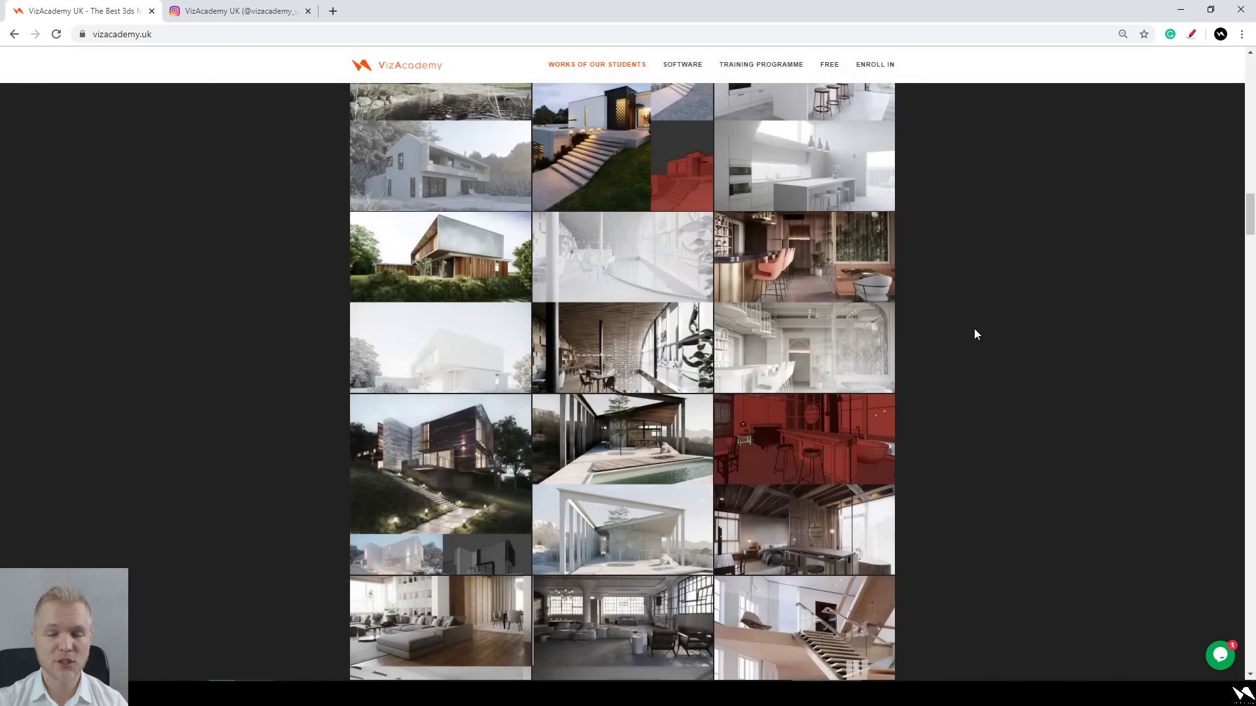
Browse the rest of the students' works, enlarge the bedroom and curved timber wall renderings, and return to the gallery's beginning.
scroll(974, 336, "down", 10)
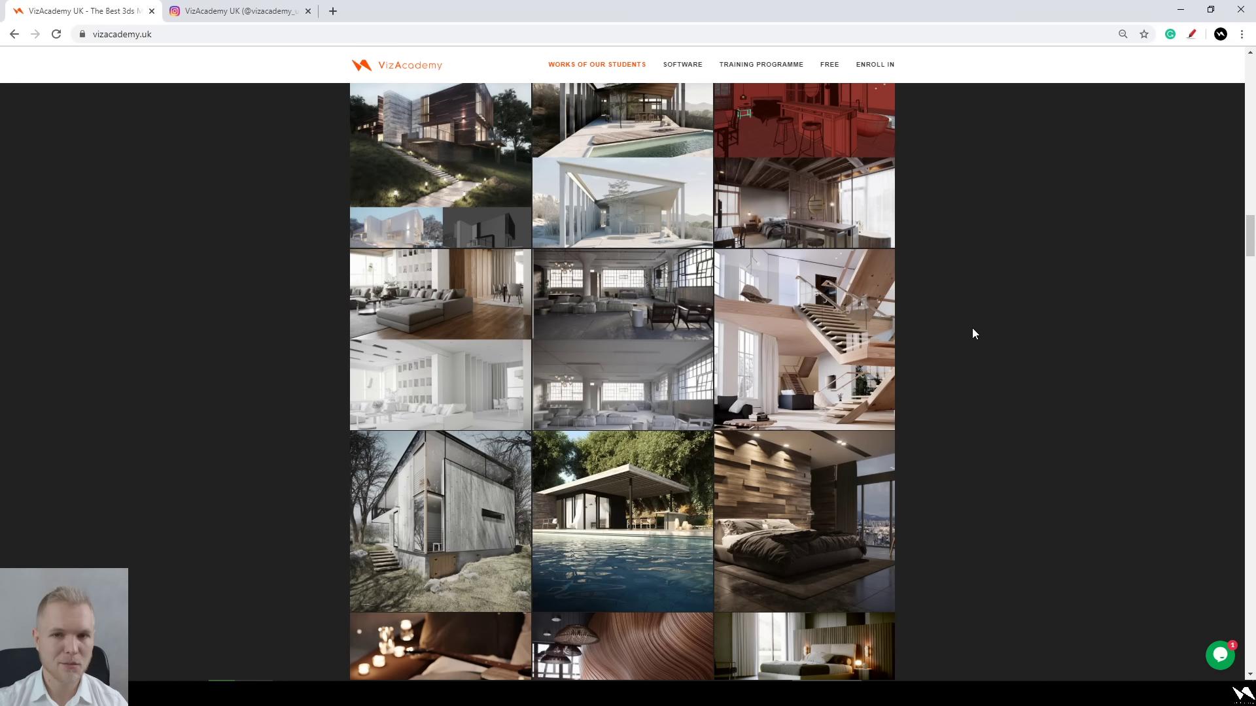
scroll(972, 328, "down", 5)
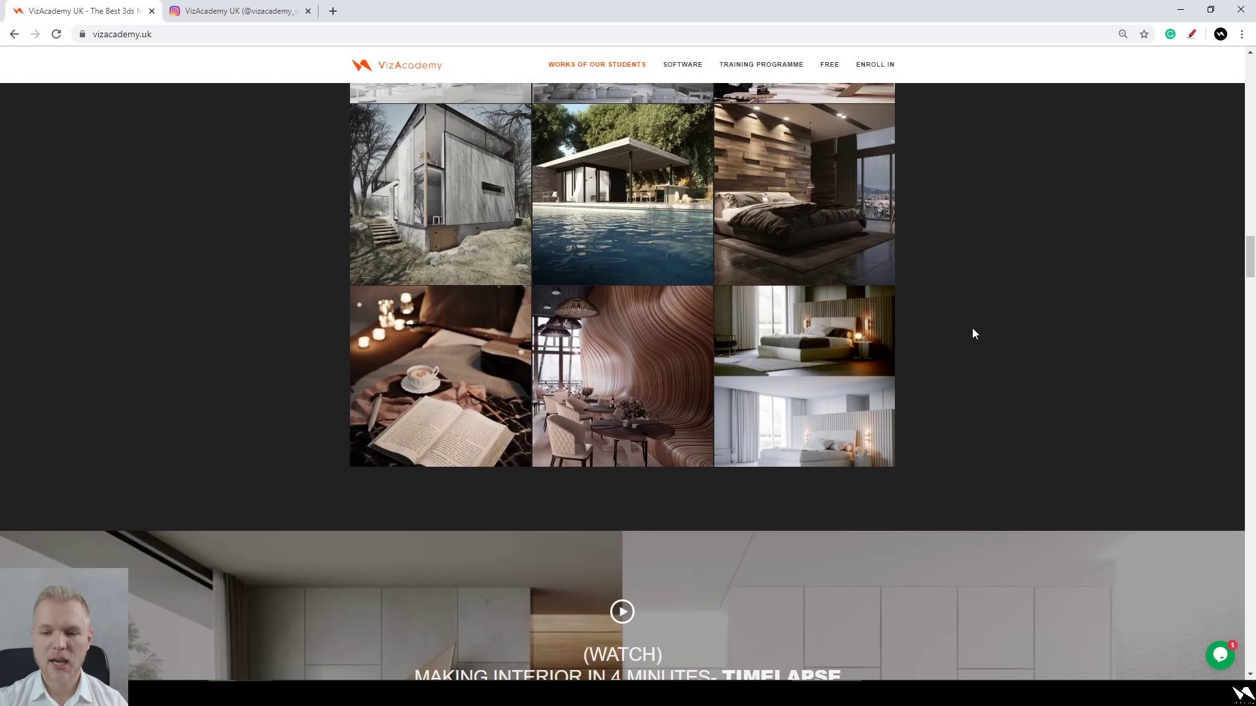
scroll(971, 333, "up", 2)
left_click(844, 463)
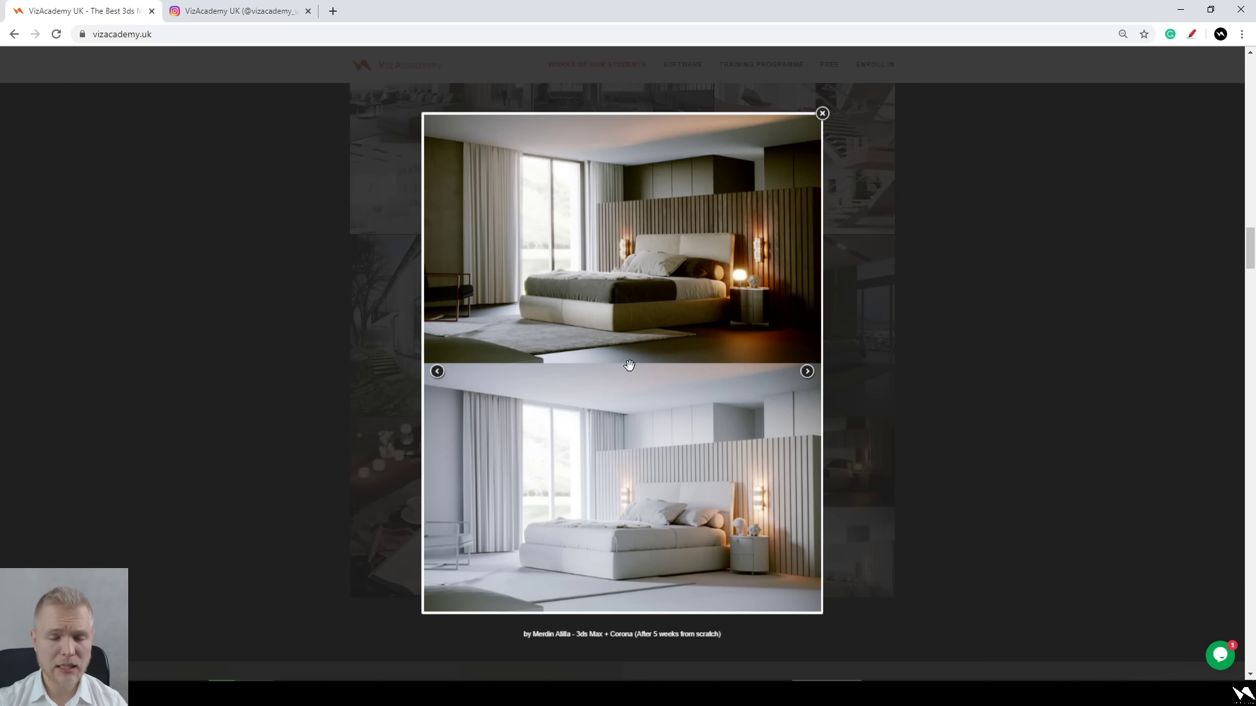
left_click(437, 372)
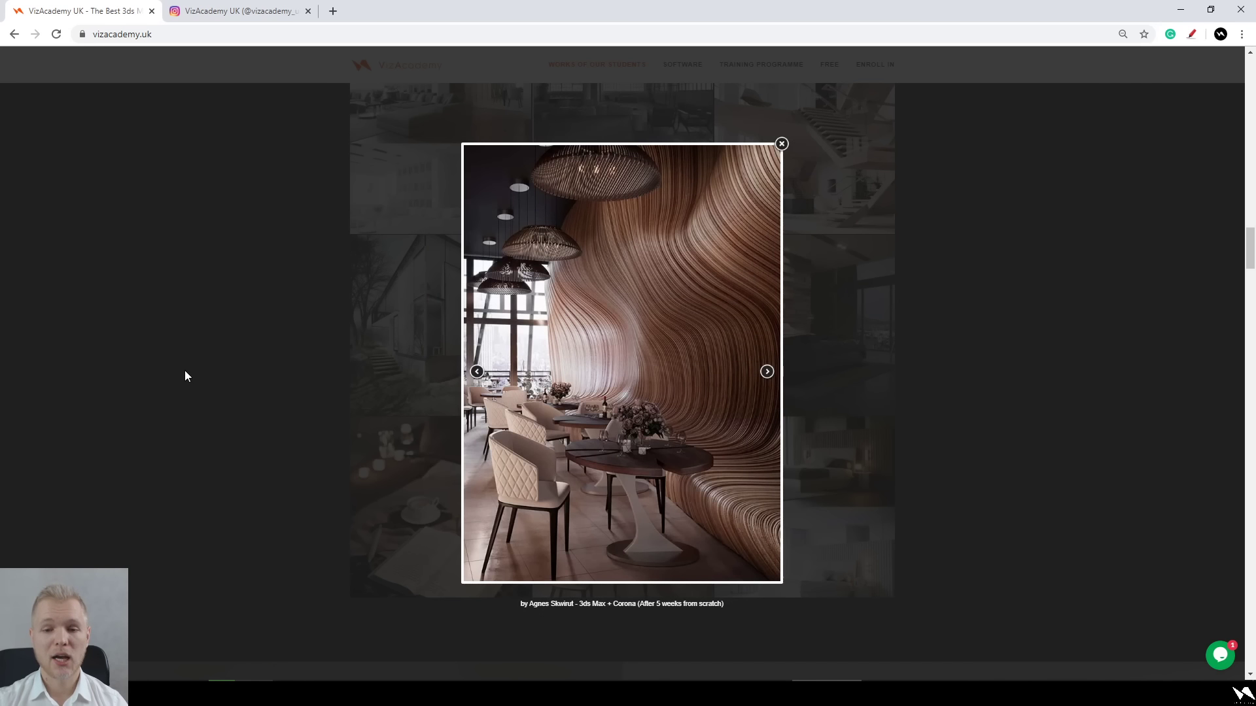
left_click(184, 371)
scroll(203, 442, "up", 2)
scroll(204, 443, "up", 4)
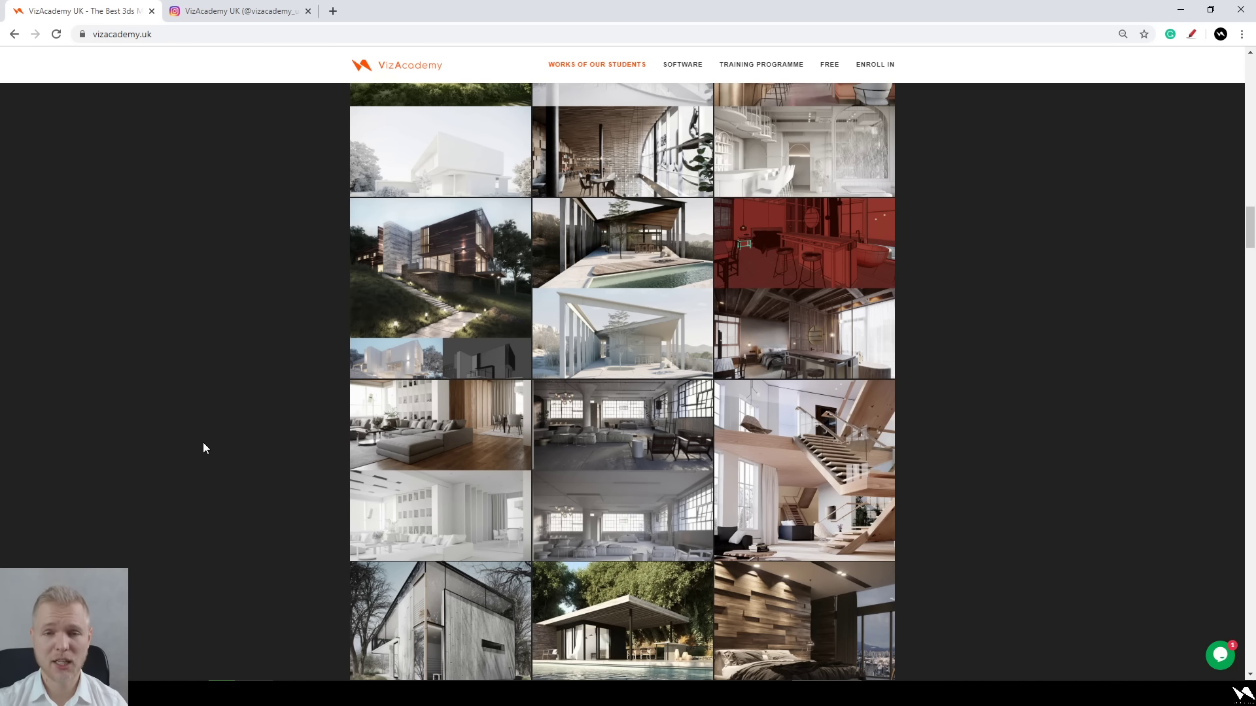
scroll(203, 443, "up", 3)
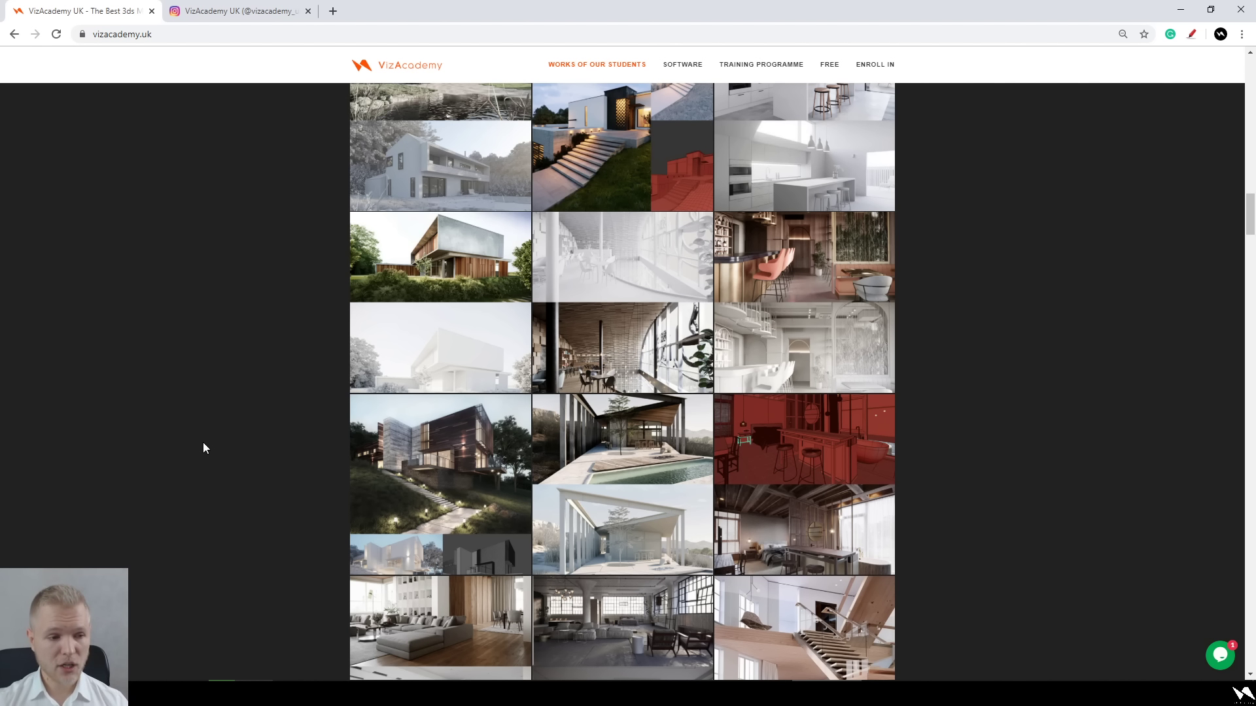
scroll(210, 448, "up", 3)
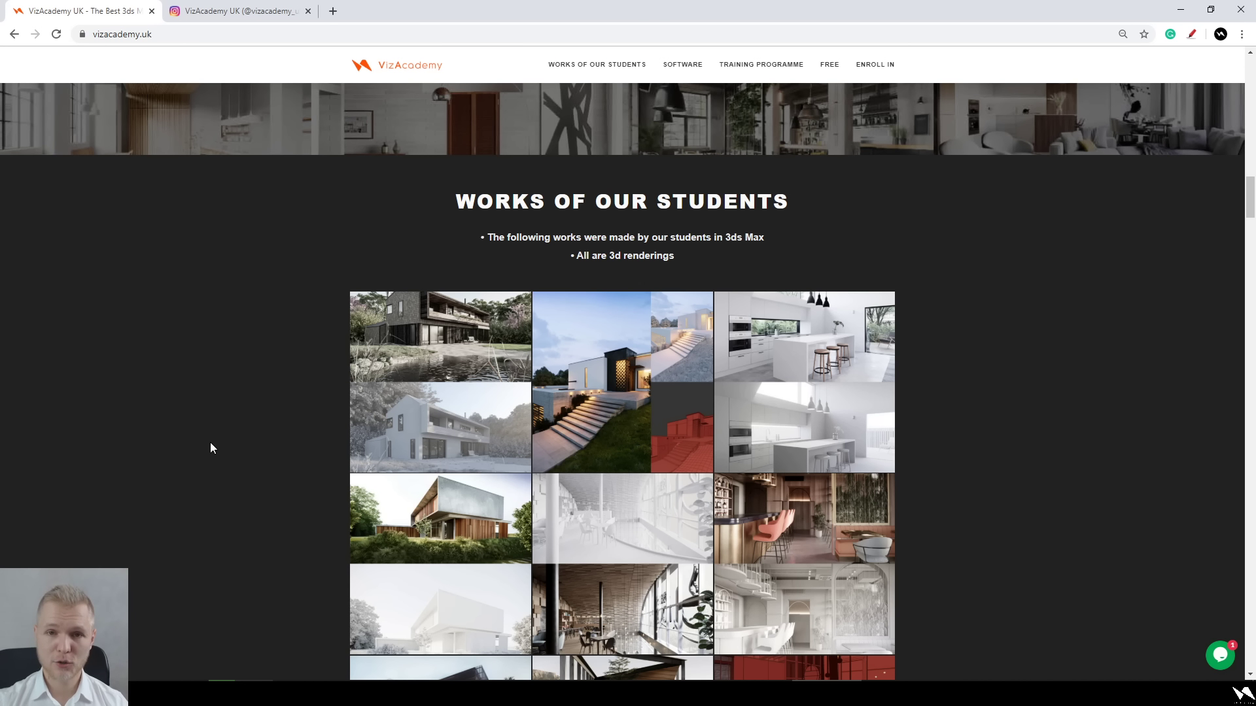
Switch to the 3ds Max lobby scene, select the slat's long edges at both ends and extend the selection into full loops.
mouse_move(582, 694)
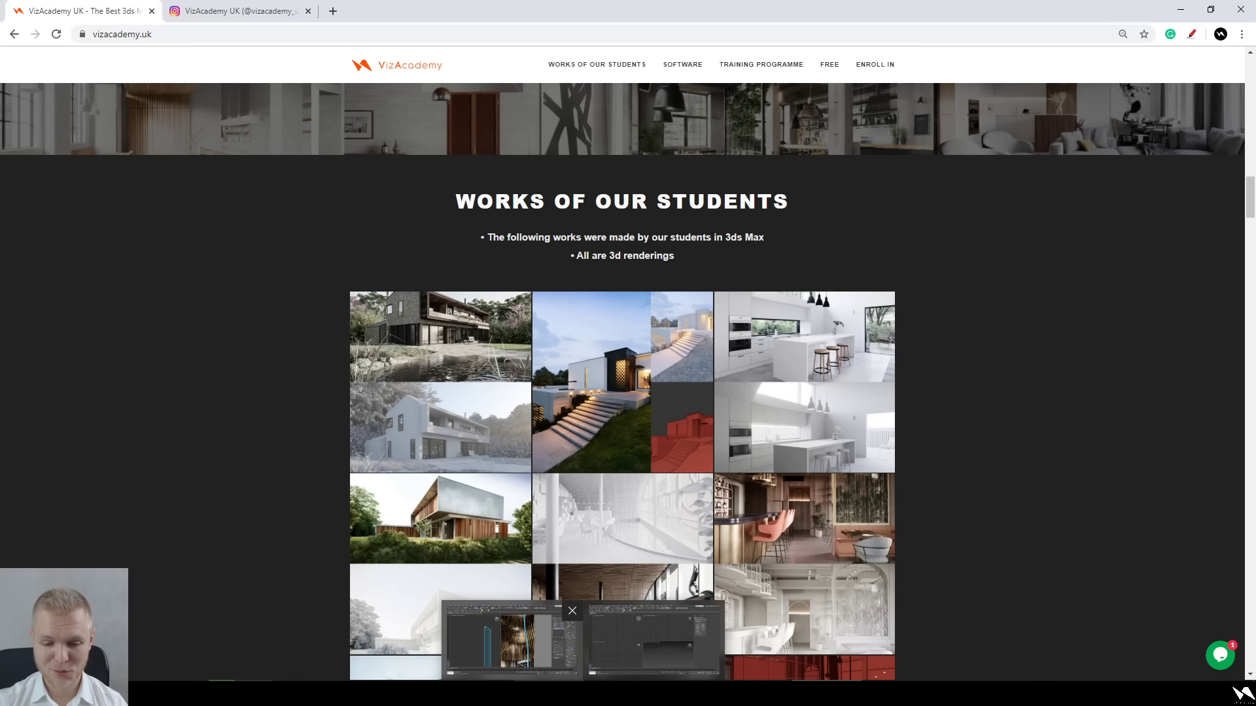
left_click(530, 653)
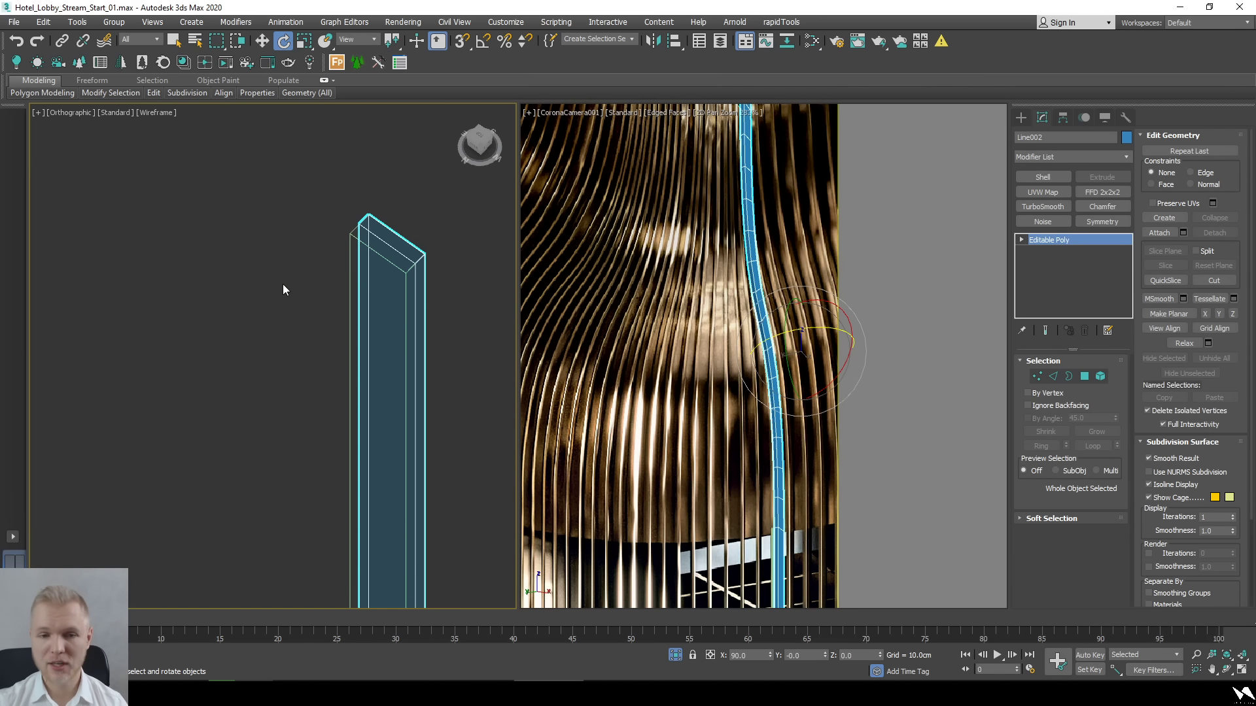
key("2")
left_click_drag(292, 303, 412, 227)
scroll(410, 232, "down", 8)
scroll(376, 523, "up", 5)
middle_click_drag(383, 528, 390, 501)
double_click(369, 381)
middle_click_drag(370, 380, 400, 334, "alt")
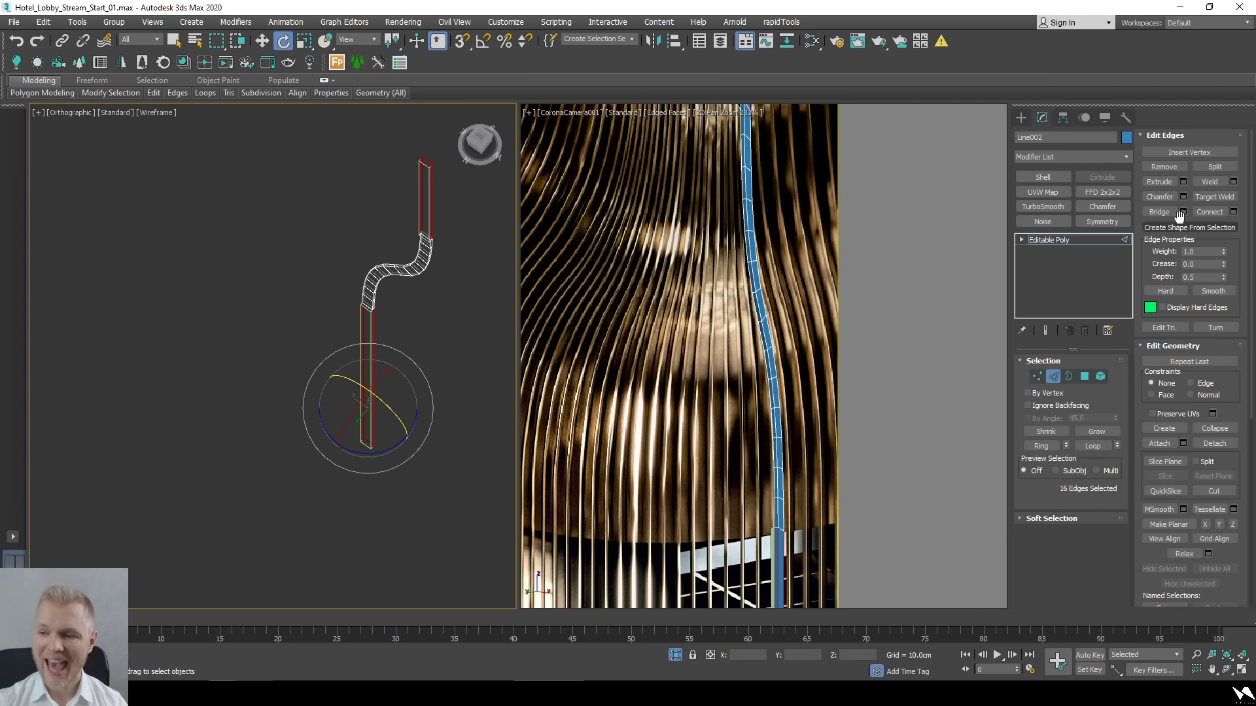
left_click(1090, 447)
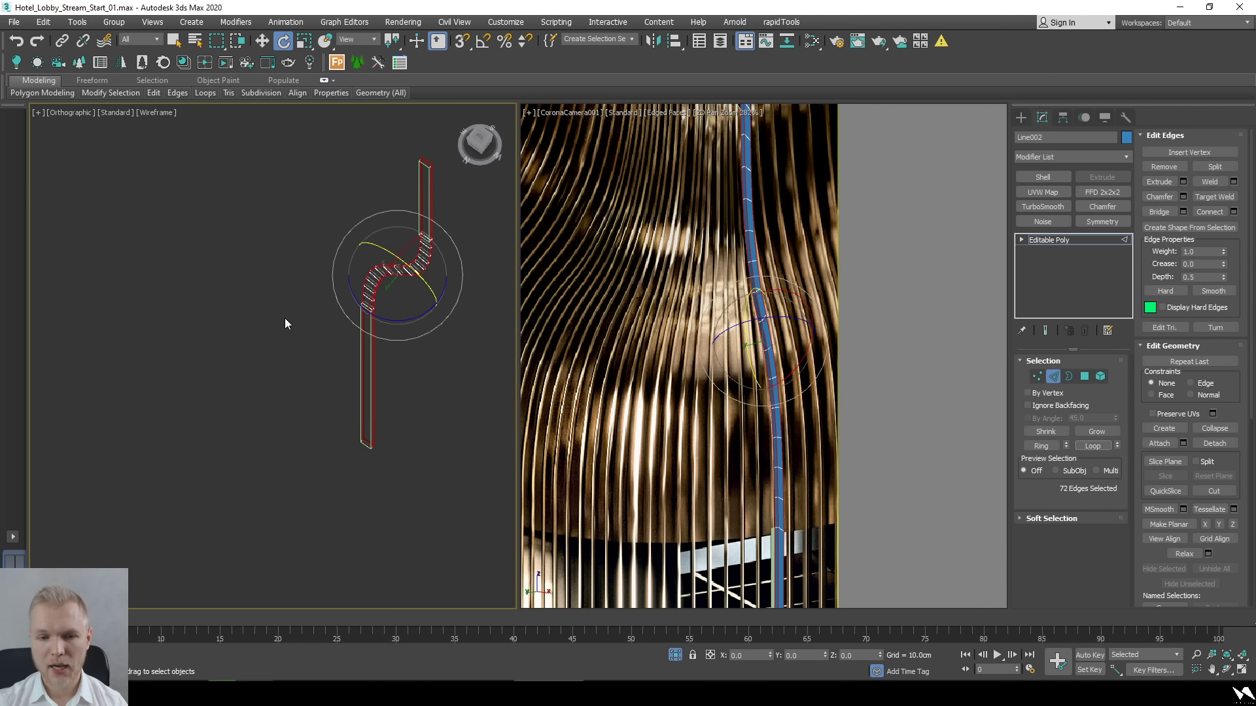
Reselect the long edges across the slat's upper and lower straight parts and extend them to complete loops.
scroll(386, 218, "up", 8)
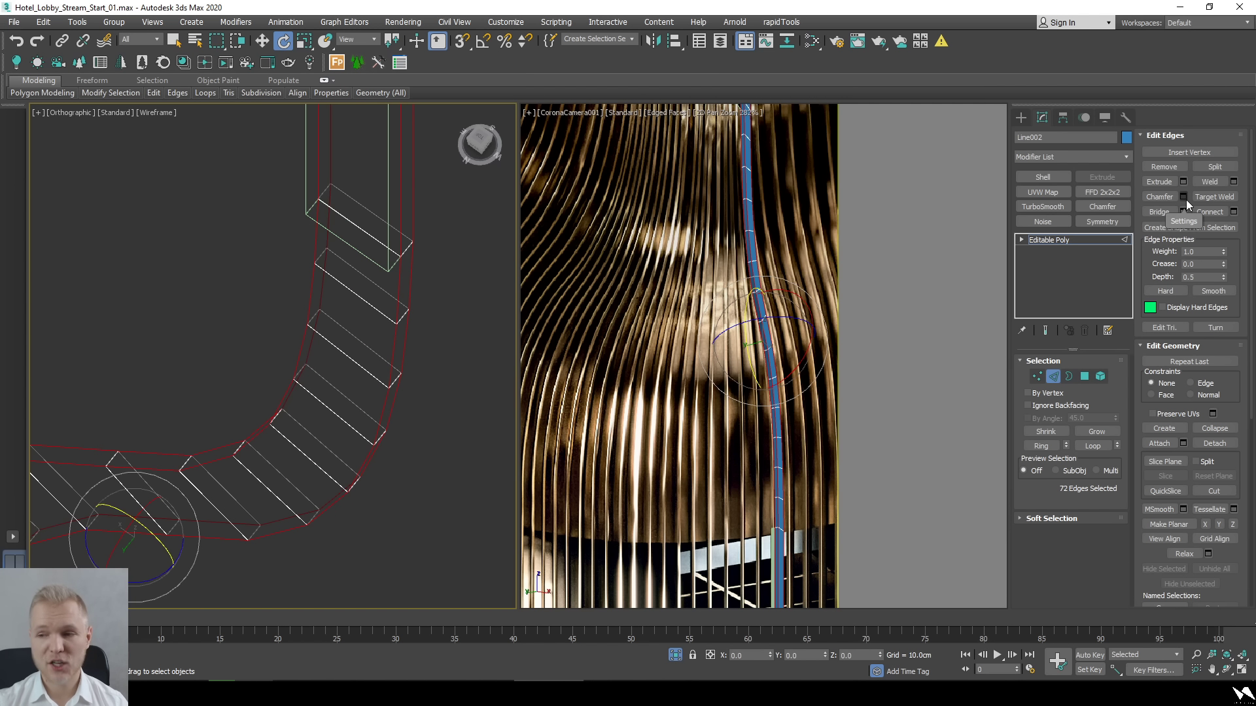
scroll(426, 337, "down", 7)
scroll(423, 141, "up", 5)
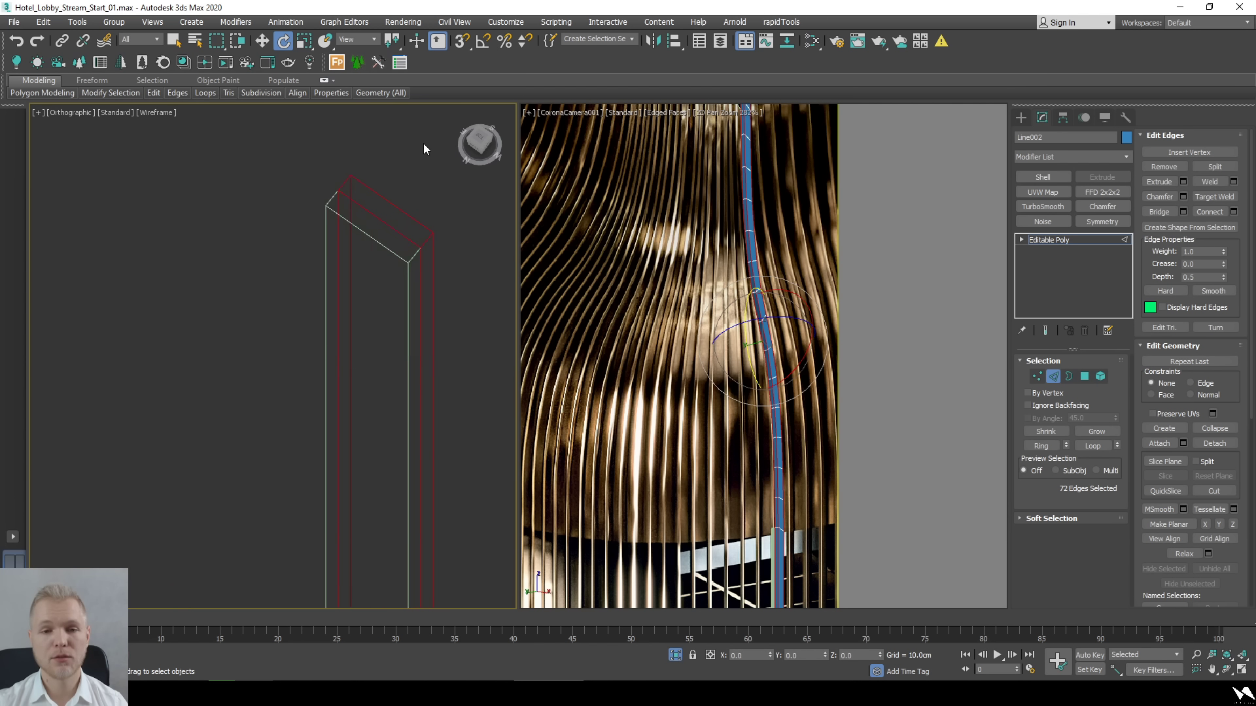
scroll(421, 205, "down", 5)
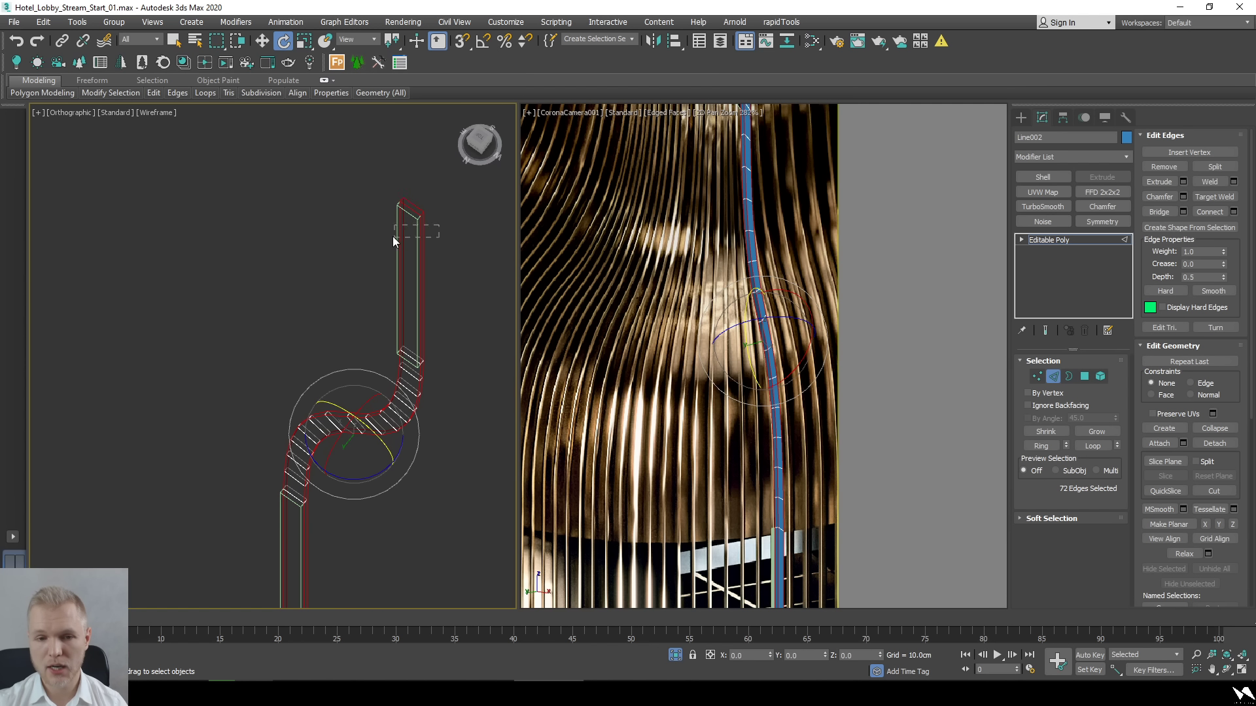
left_click_drag(407, 253, 399, 247)
middle_click_drag(334, 392, 317, 169)
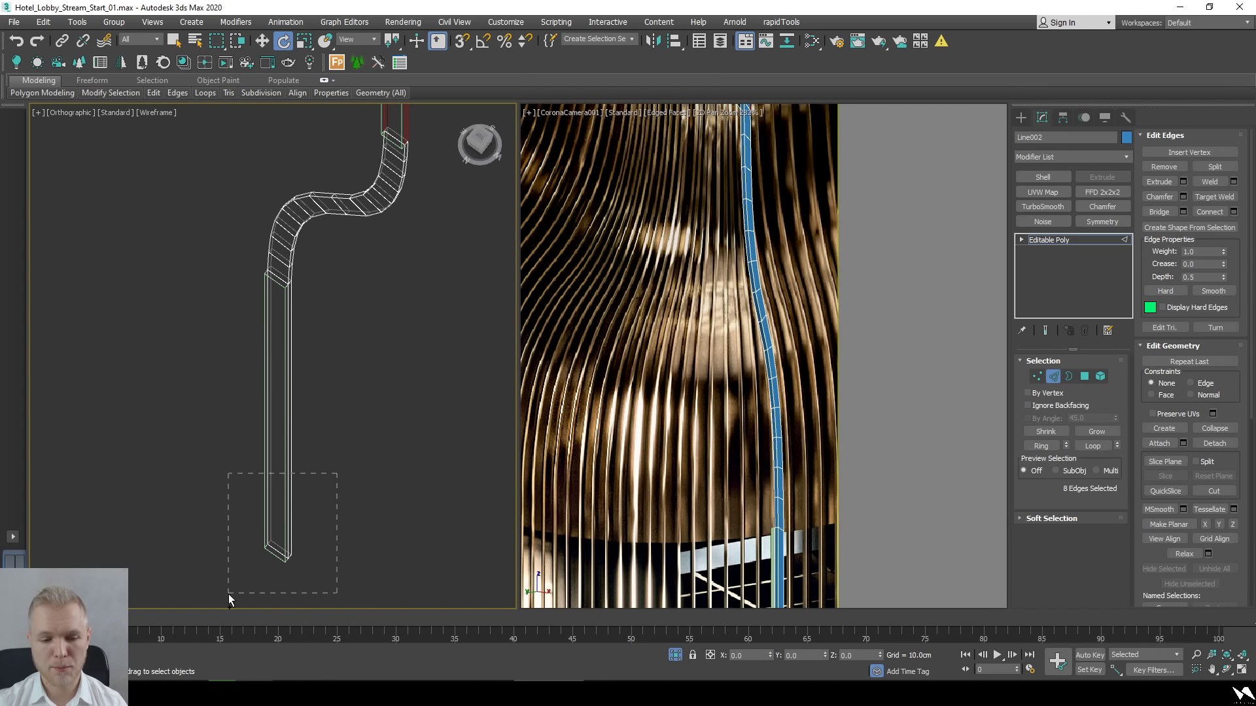
left_click_drag(234, 591, 234, 591, "ctrl")
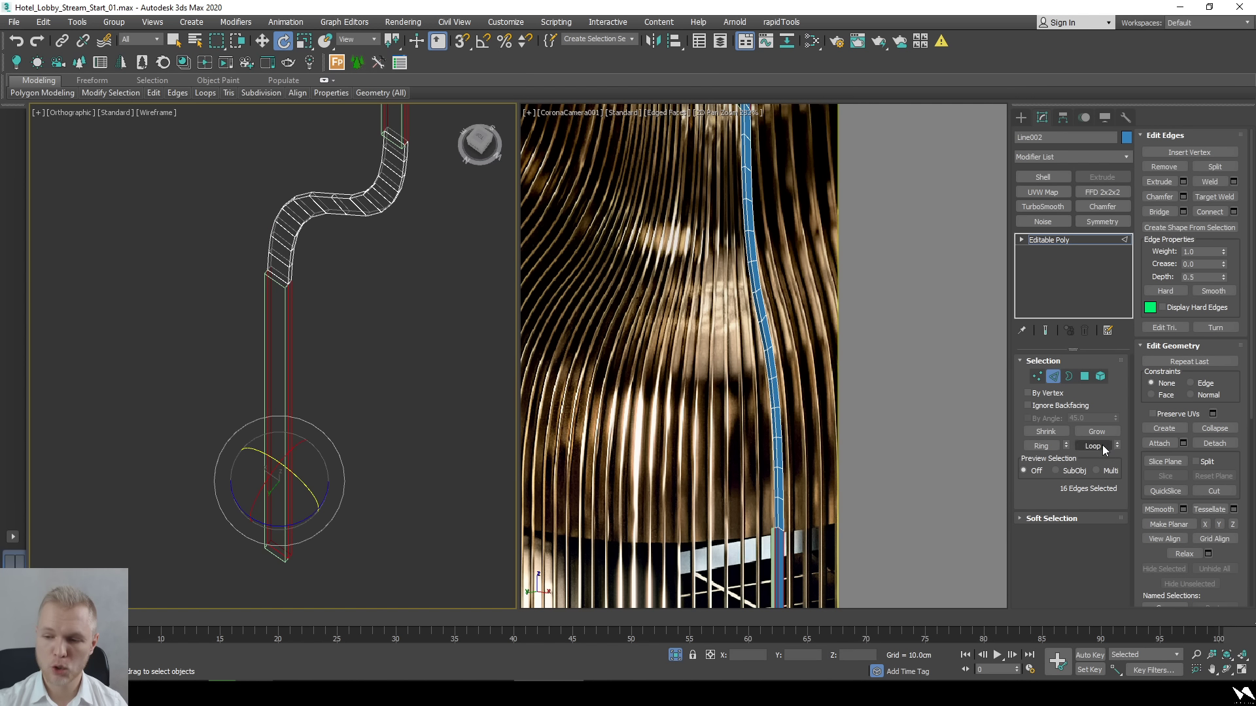
left_click(1101, 444)
Preview a 1.0 cm, one-segment chamfer on the slat's long edge loops and change the chamfer type.
scroll(132, 206, "up", 4)
scroll(598, 269, "up", 4)
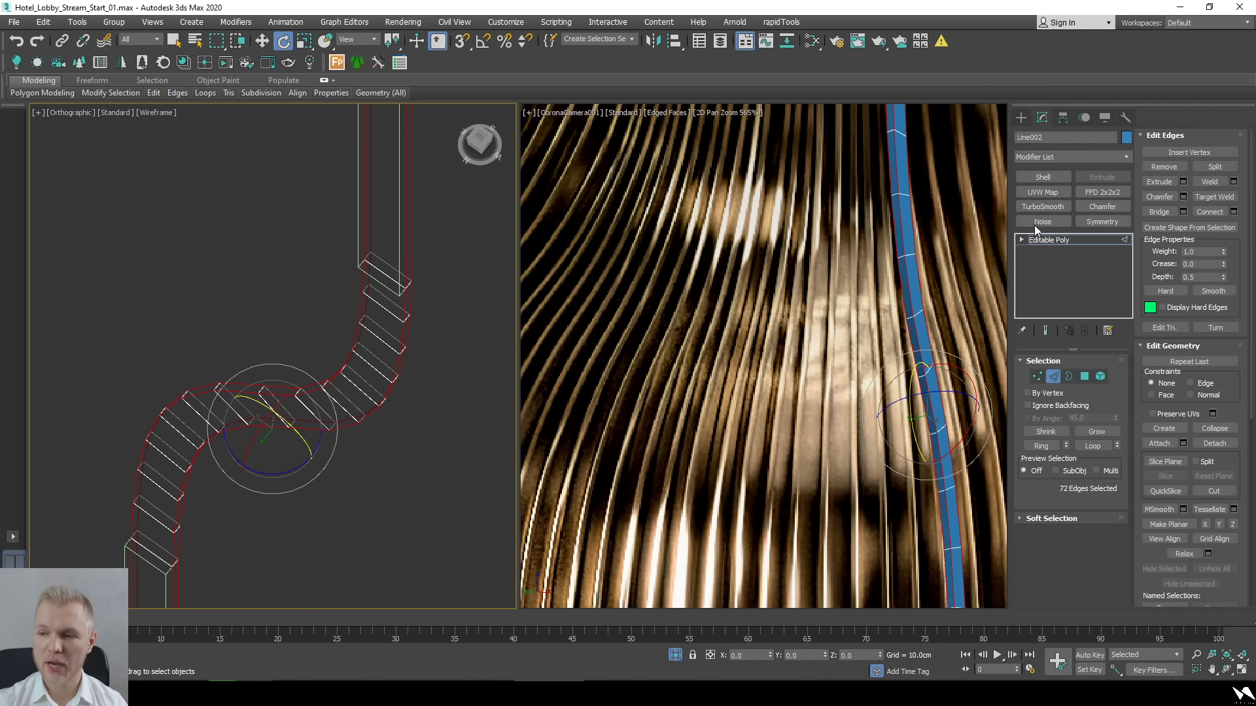
left_click(1183, 196)
scroll(446, 287, "up", 3)
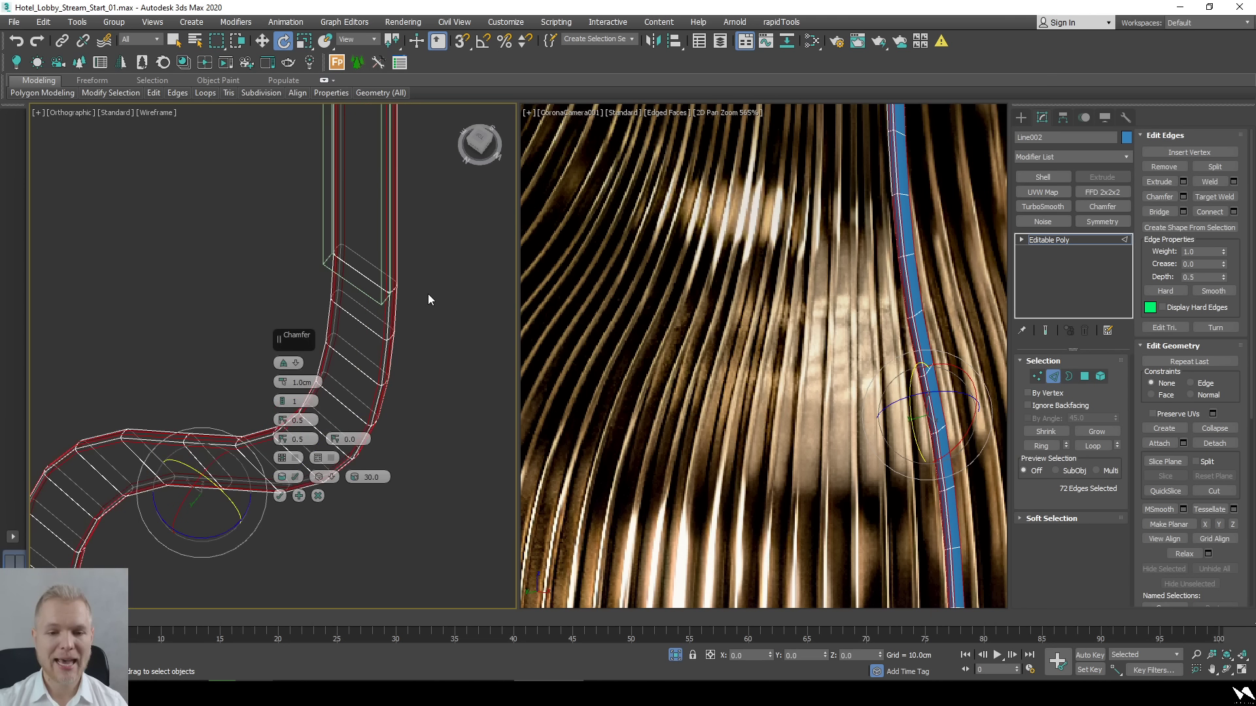
scroll(429, 299, "up", 3)
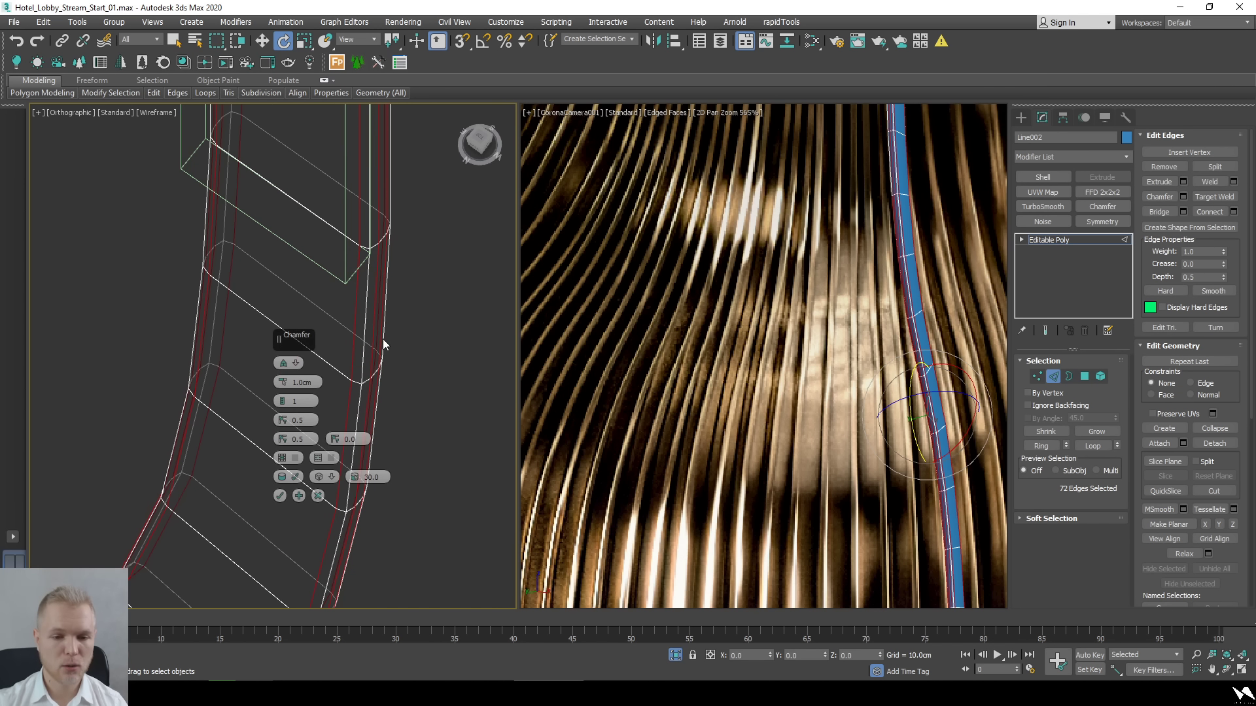
left_click(297, 365)
left_click(345, 374)
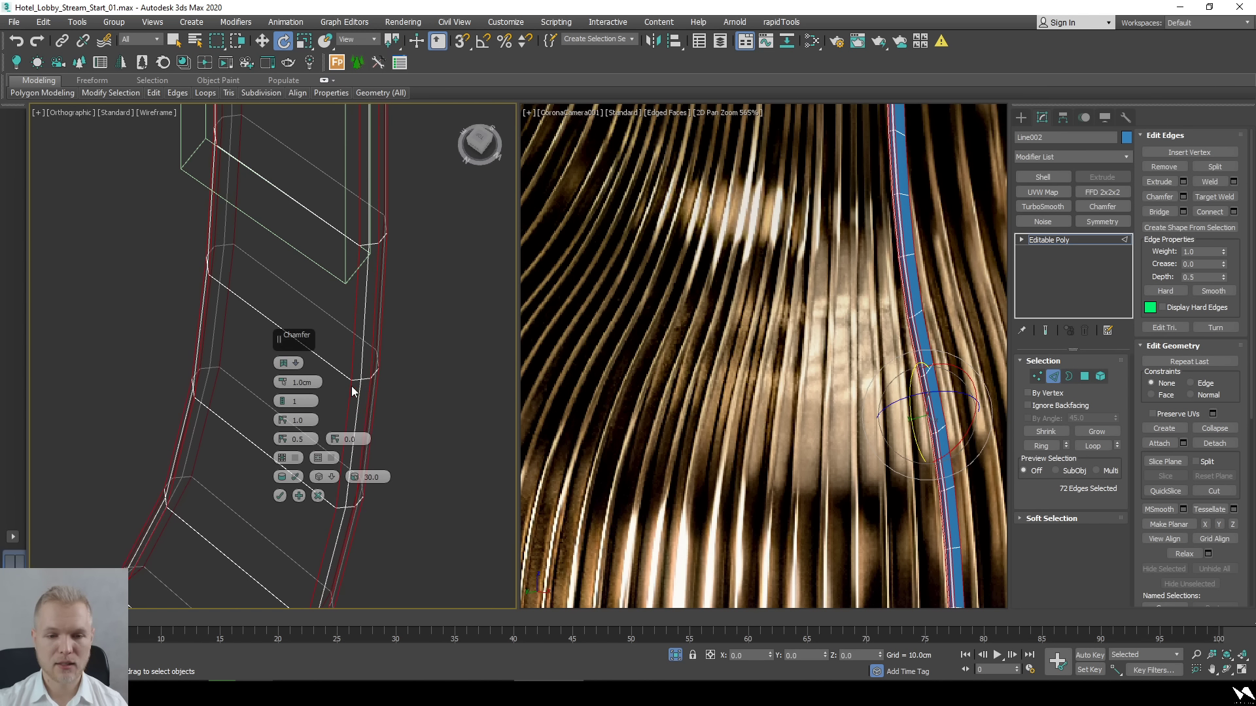
Set the chamfer's edge tension to 0.0, apply it along the slat and clear the edge selection.
scroll(401, 371, "down", 5)
scroll(392, 244, "up", 5)
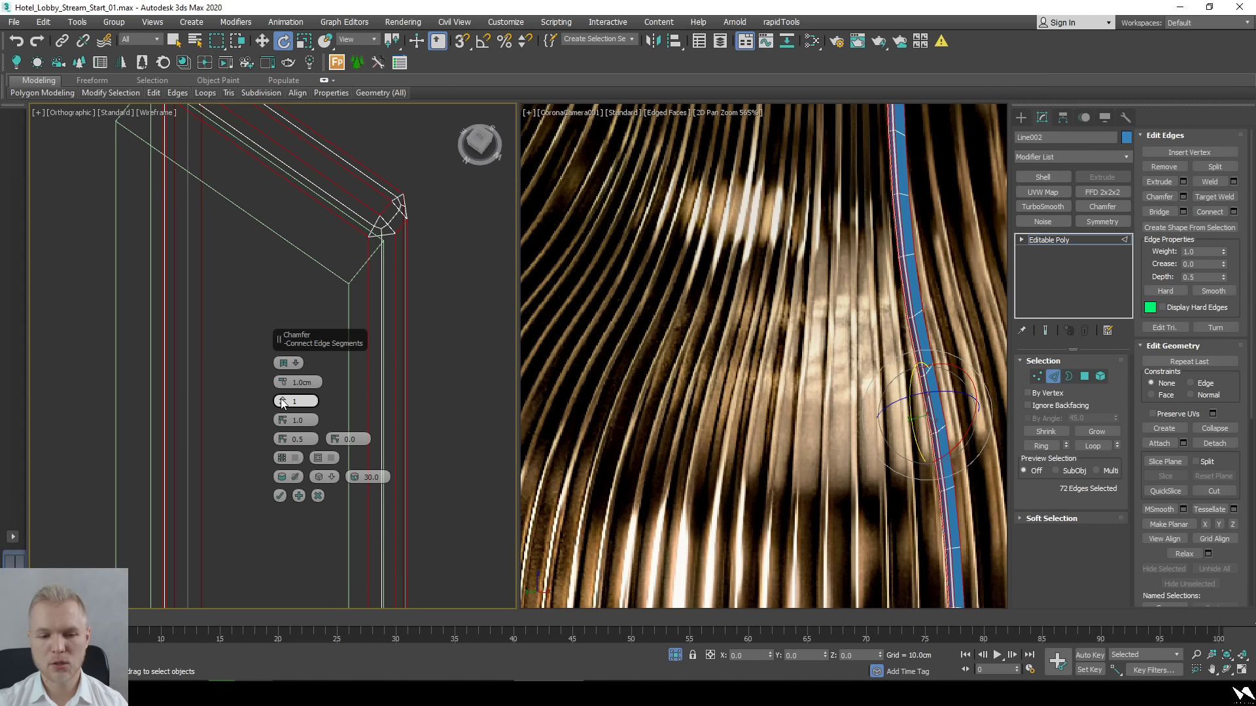
left_click_drag(286, 419, 308, 561)
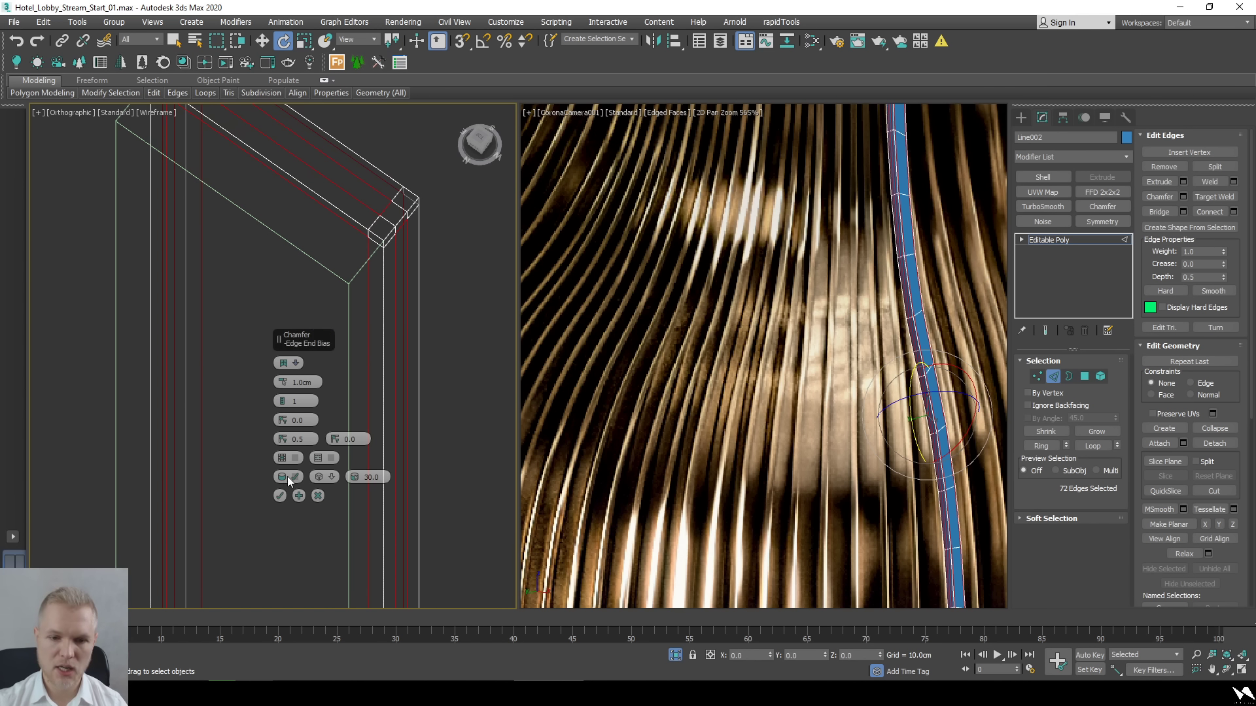
left_click(279, 496)
scroll(358, 273, "down", 4)
scroll(353, 387, "up", 5)
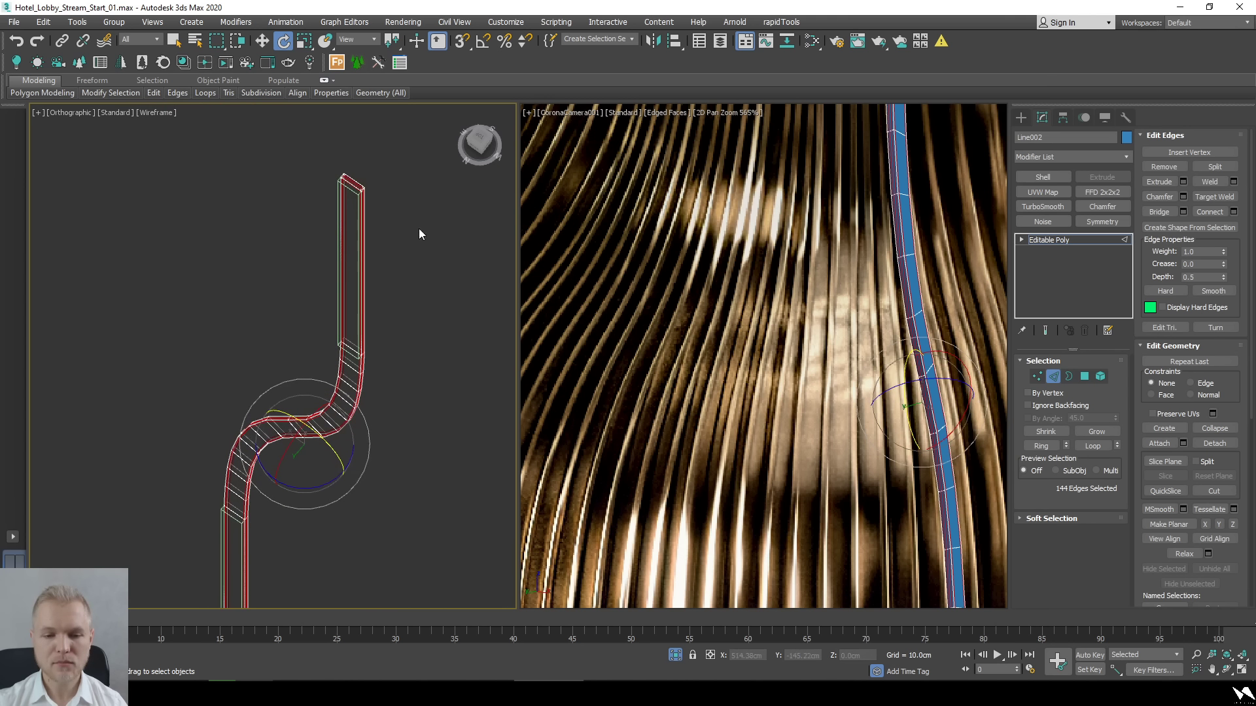
left_click(373, 288)
middle_click_drag(372, 288, 410, 288)
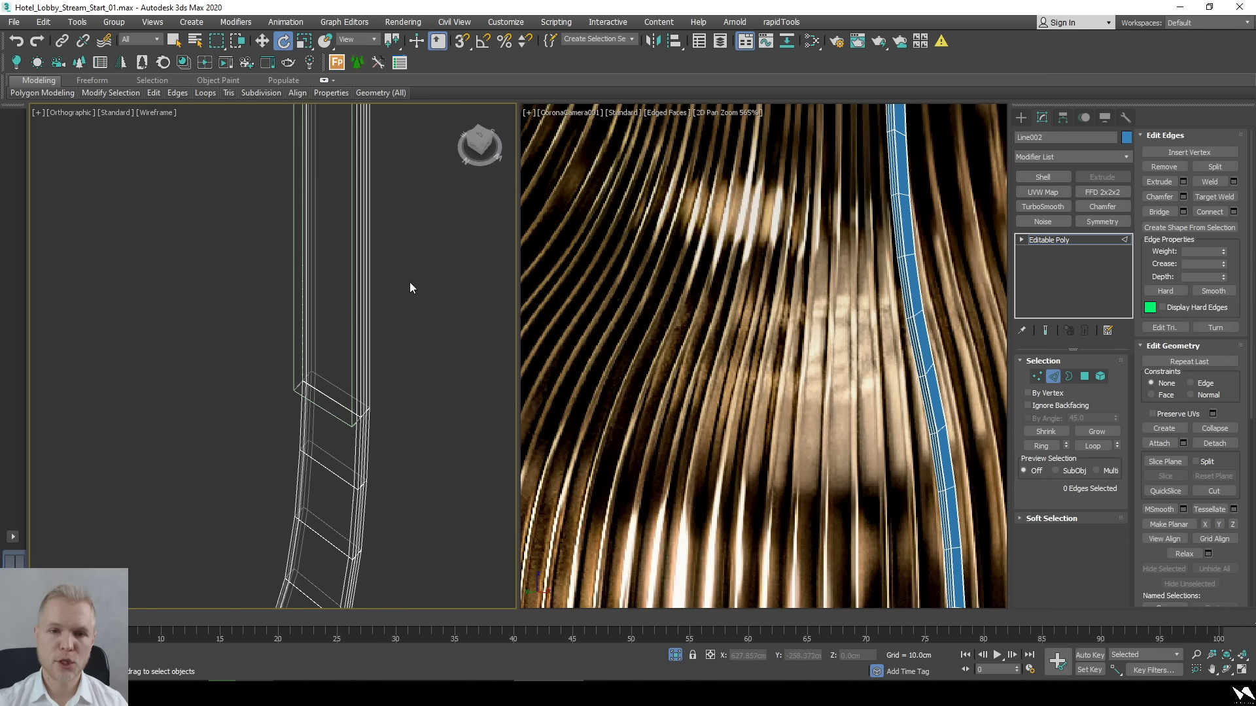
Add SwiftLoop edge loops on the slat's straight parts, just above and just below the curved section.
key("alt+shift+w")
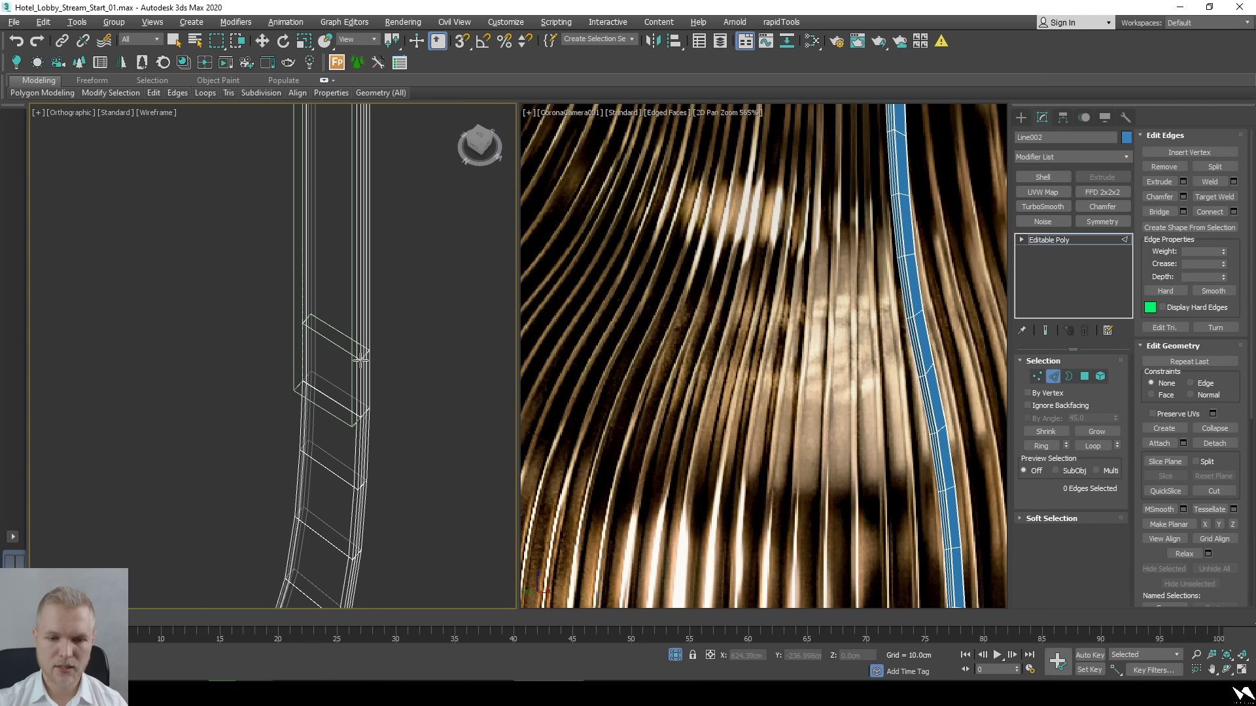
scroll(353, 442, "down", 5)
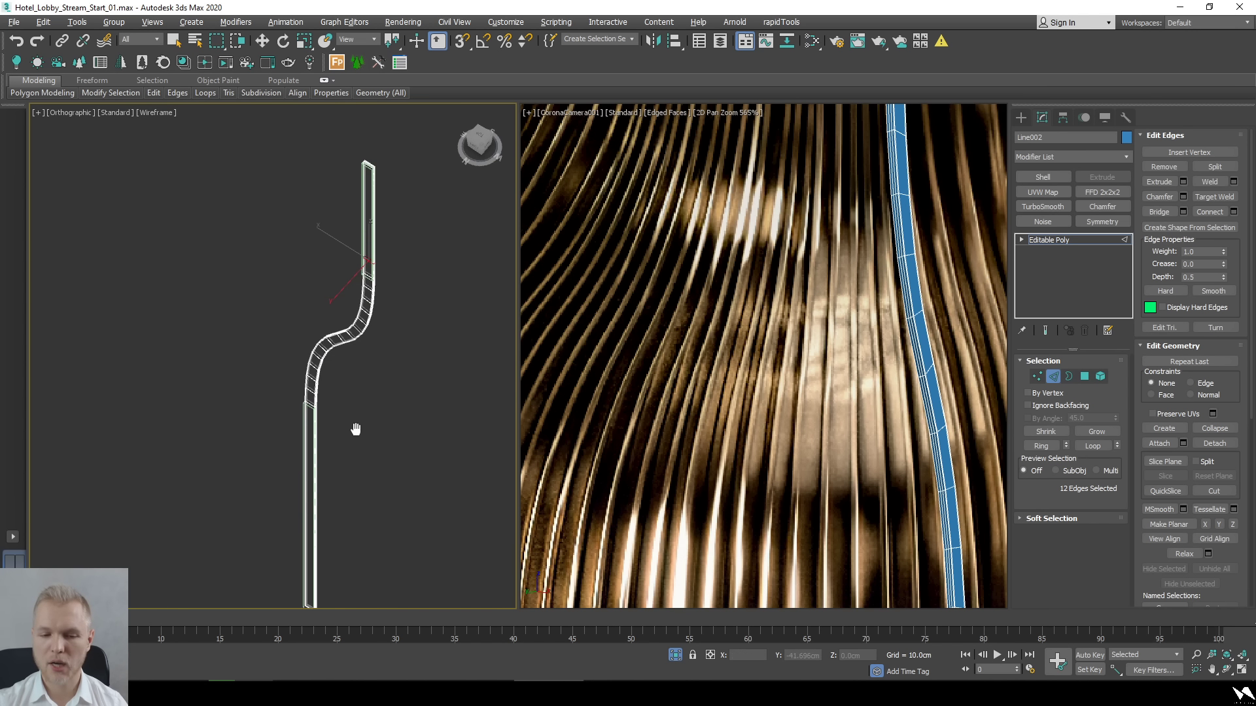
scroll(296, 418, "up", 4)
left_click(296, 418)
key("w")
Adjust only the slat's pivot: center it to the object and set its Z position to 0.0 cm.
middle_click_drag(358, 388, 367, 280, "alt")
scroll(367, 294, "down", 3)
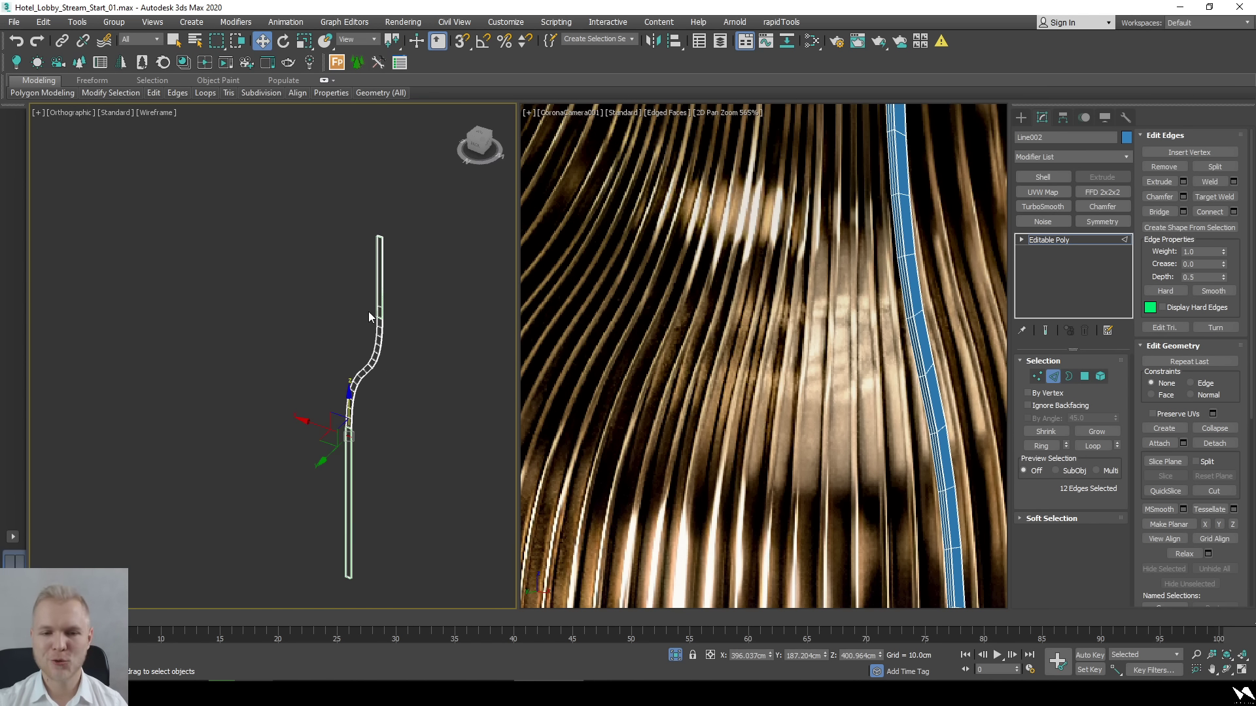
scroll(373, 428, "up", 2)
middle_click_drag(384, 422, 401, 418, "alt")
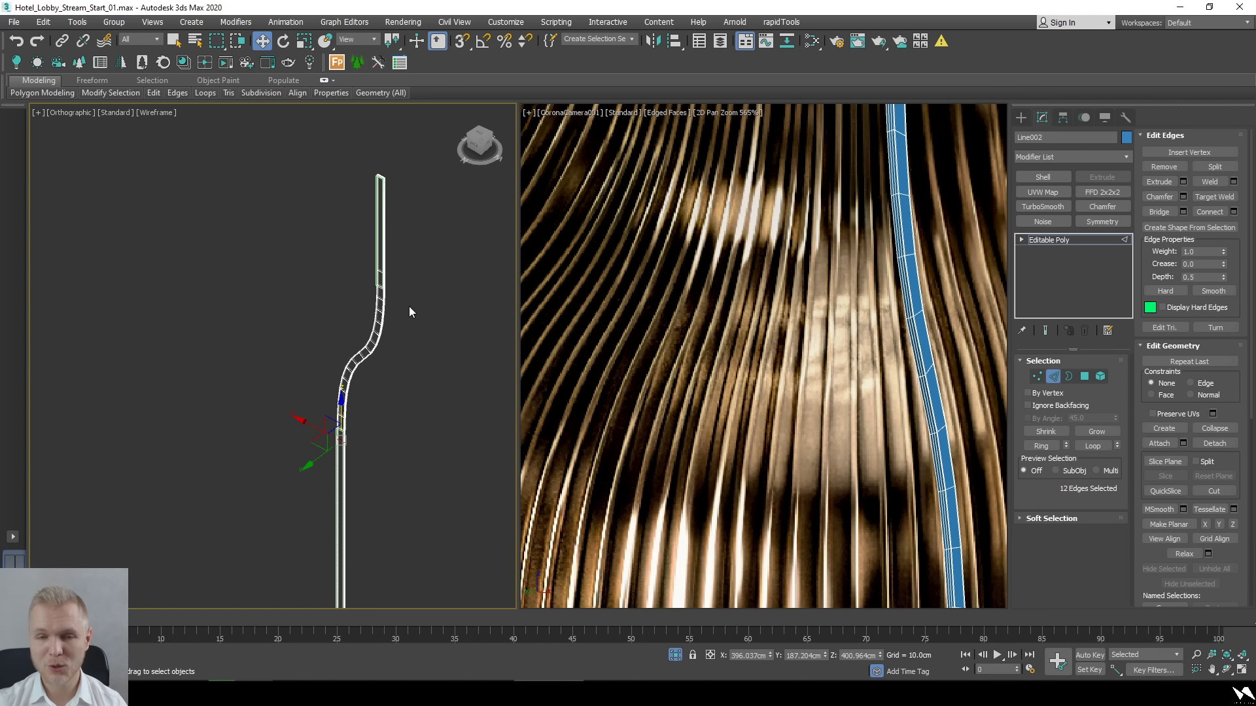
middle_click_drag(365, 470, 377, 370, "alt")
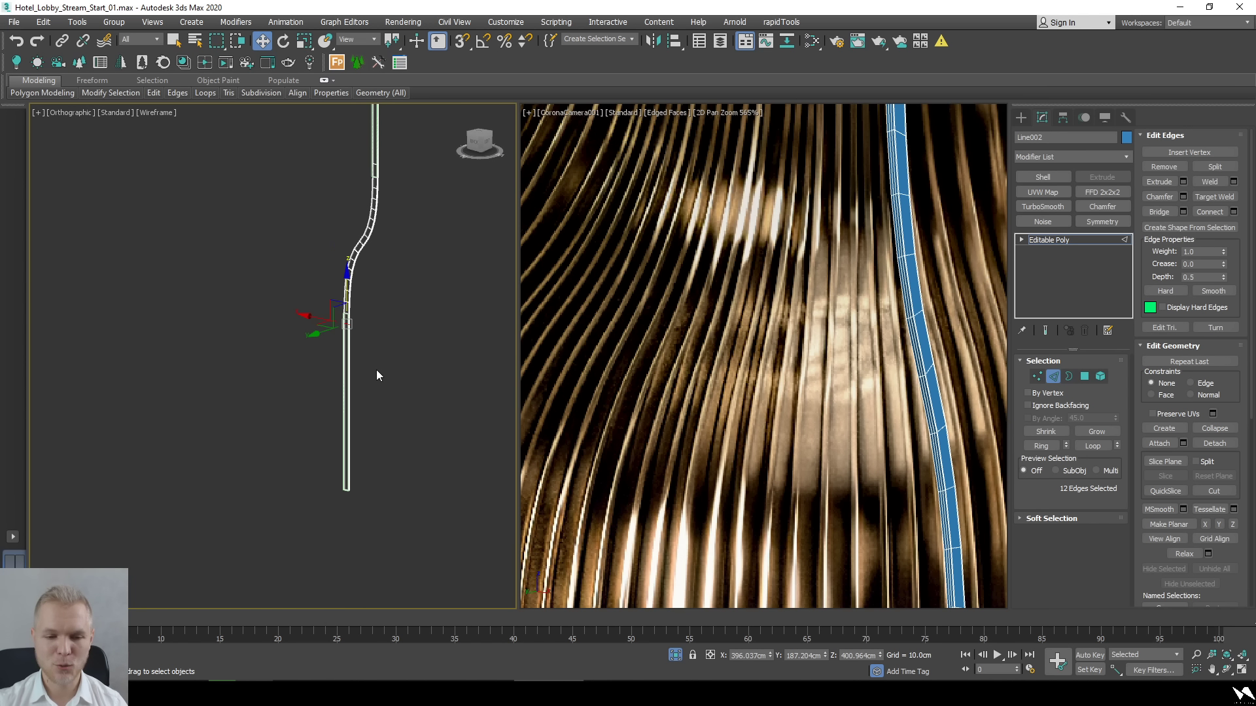
left_click(1063, 118)
left_click(1074, 210)
left_click(1071, 275)
middle_click_drag(382, 334, 381, 316)
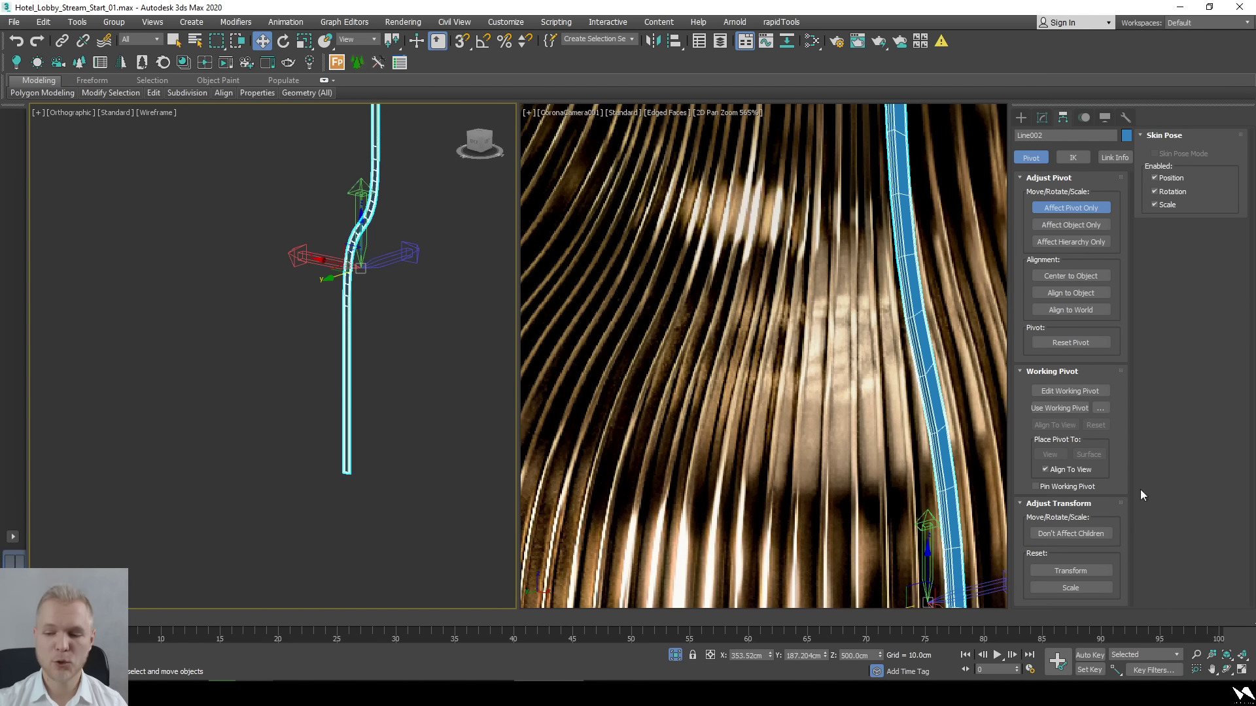
right_click(879, 656)
scroll(361, 489, "up", 6)
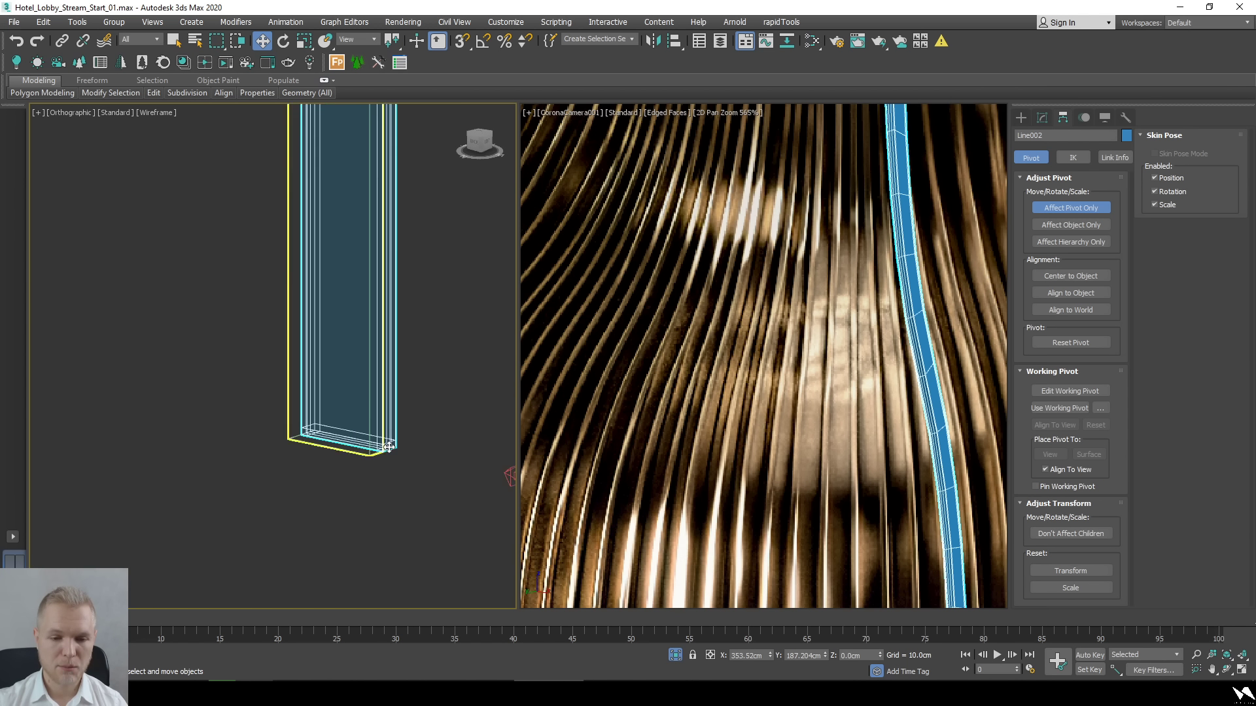
Snap the slat's pivot along X to its bottom edge at X 388.537 cm and leave pivot editing.
middle_click_drag(346, 453, 261, 435)
key("s")
left_click_drag(429, 469, 163, 413)
scroll(164, 414, "up", 4)
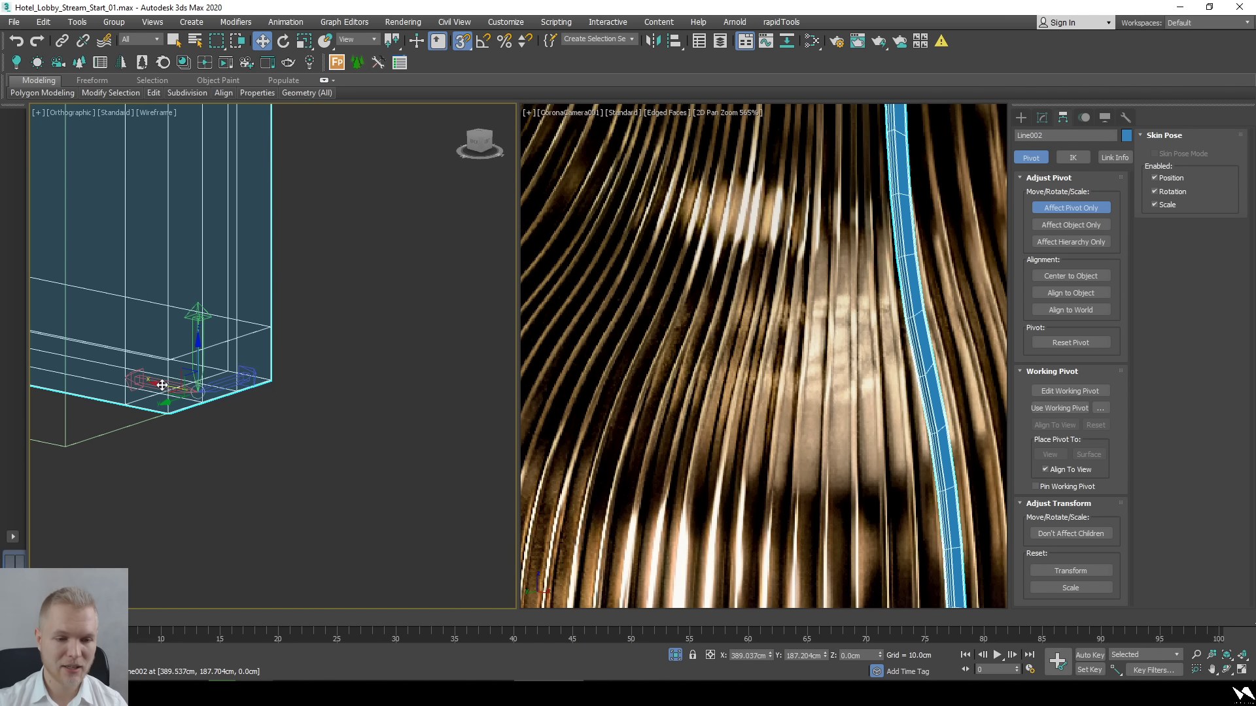
middle_click_drag(240, 404, 496, 328, "alt")
key("s")
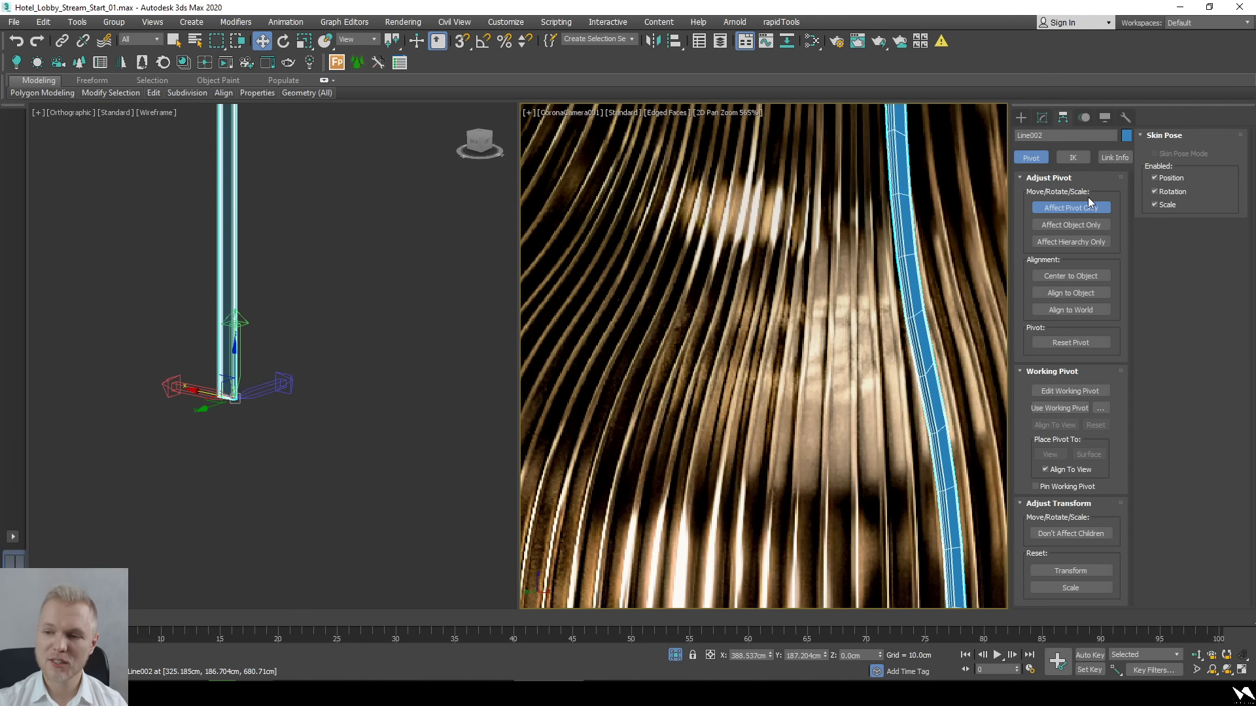
left_click(1089, 208)
scroll(386, 306, "down", 5)
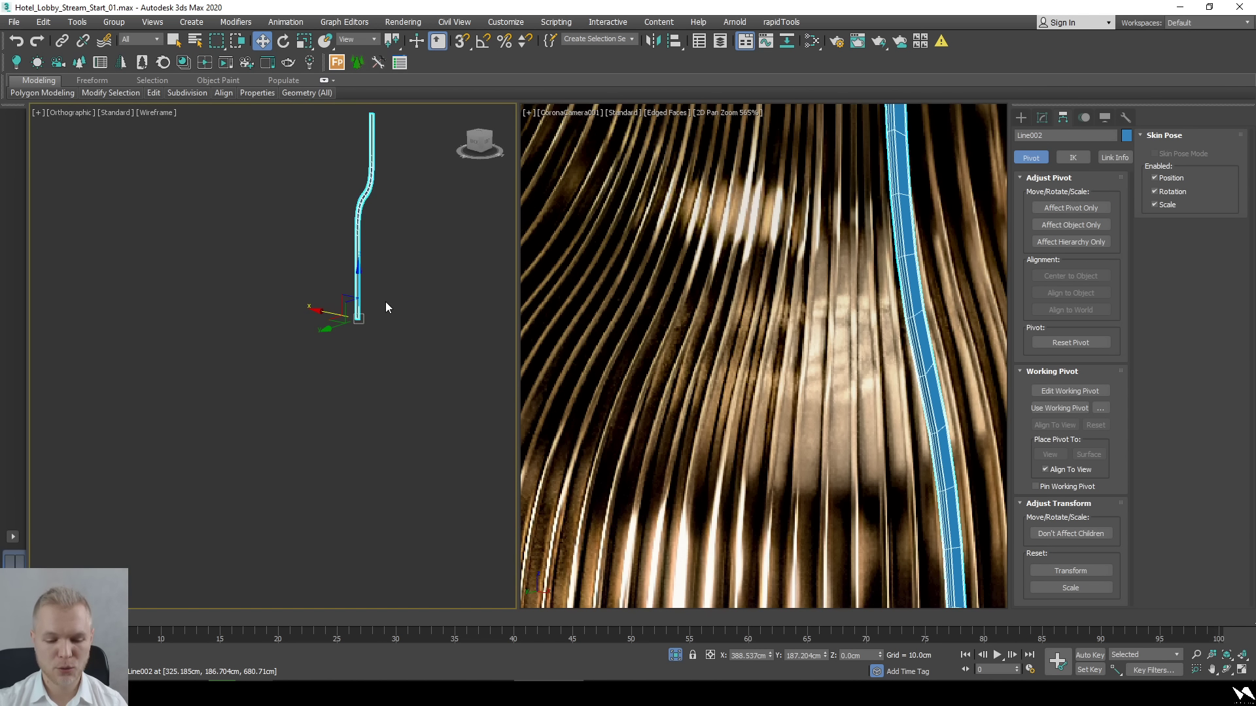
Switch the wireframe view to top and add a TurboSmooth modifier to the slat.
key("s")
key("t")
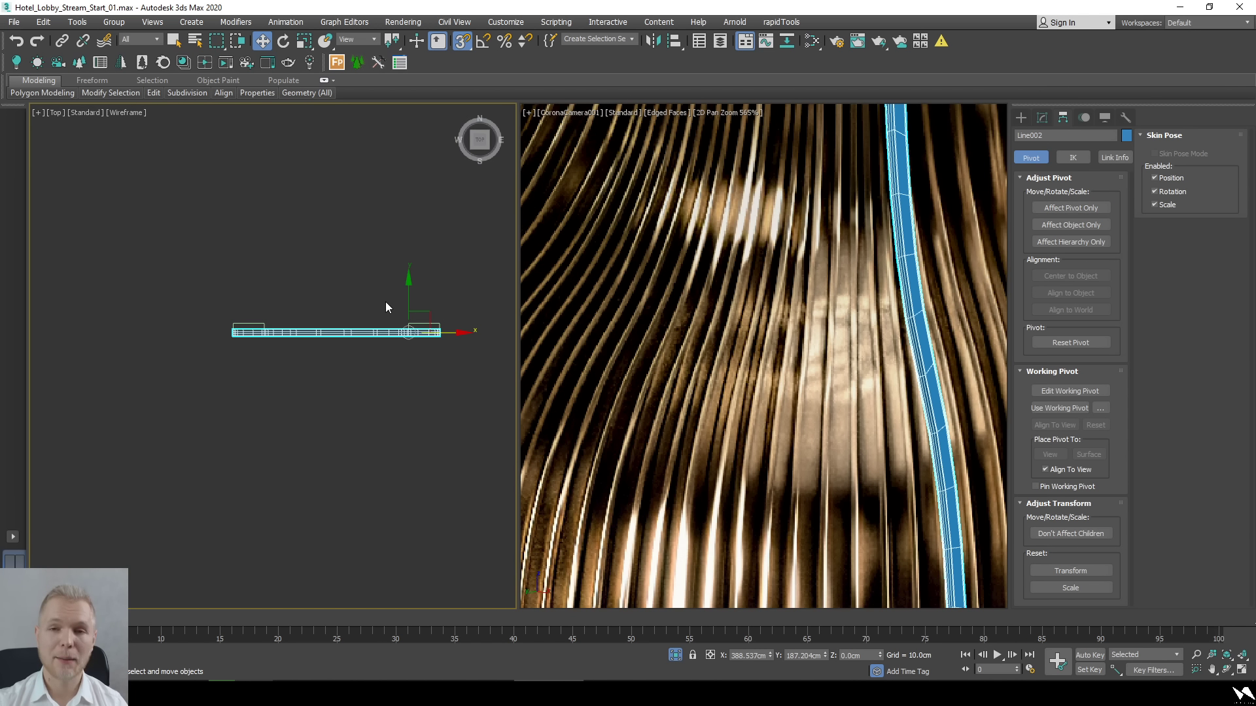
scroll(386, 301, "down", 2)
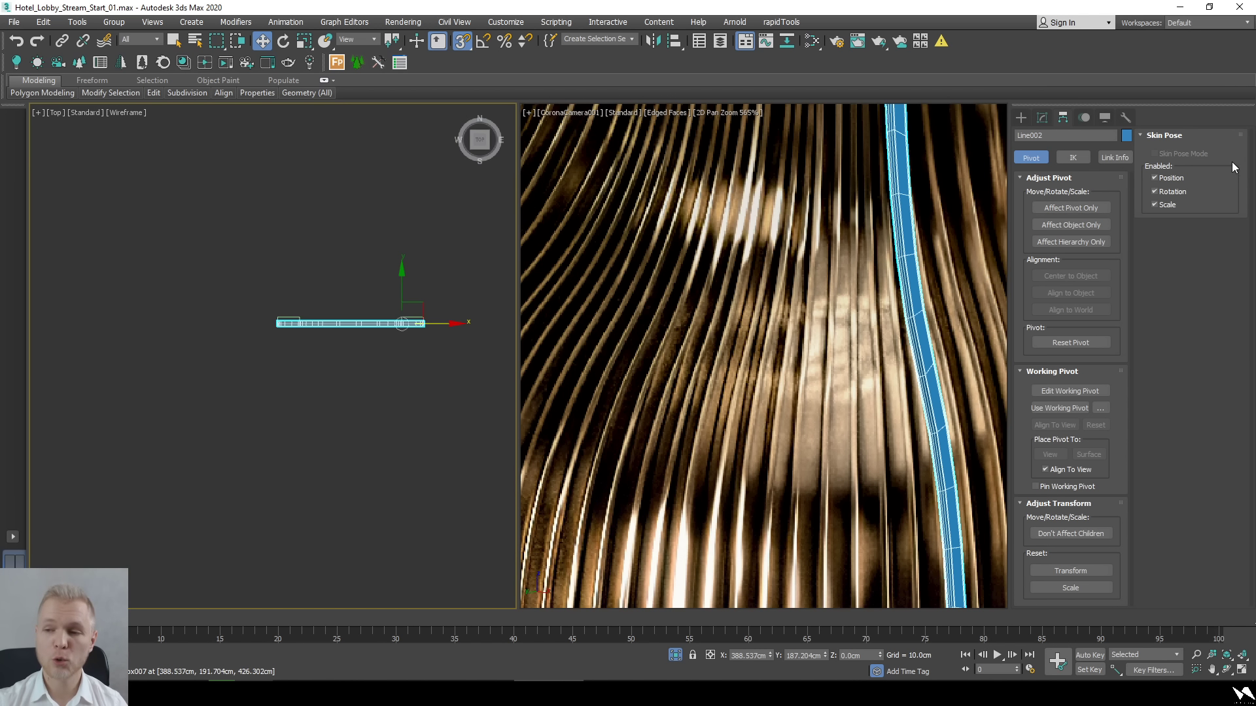
left_click(1046, 119)
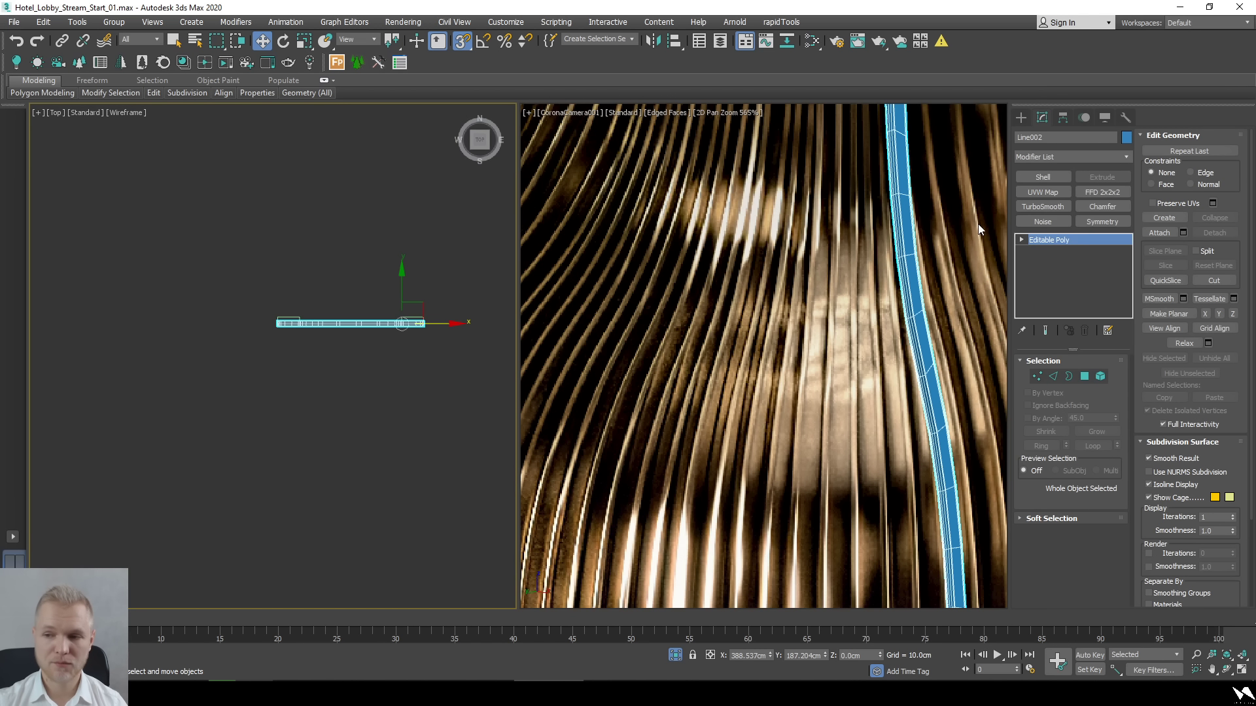
left_click(1041, 208)
Move the slat without snapping to about X 786 cm, Y -123 cm and unhide all scene objects.
scroll(444, 327, "down", 3)
key("s")
left_click_drag(393, 346, 445, 379)
right_click(327, 382)
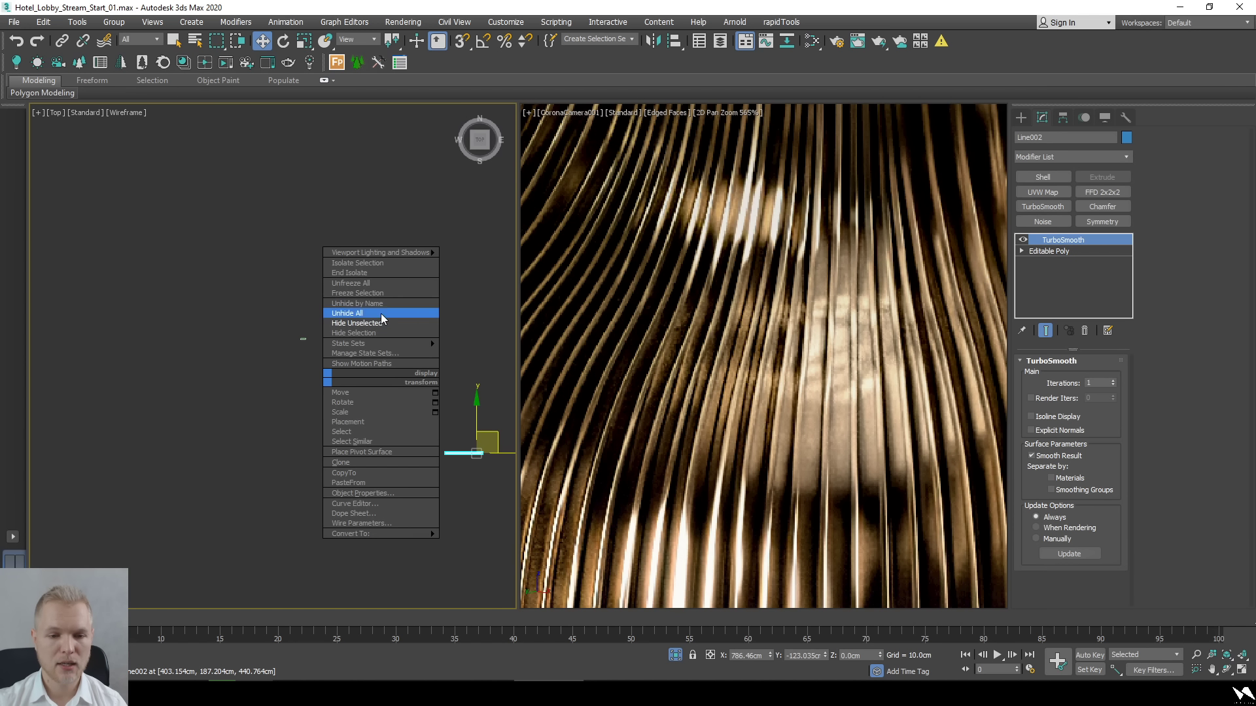
left_click(321, 323)
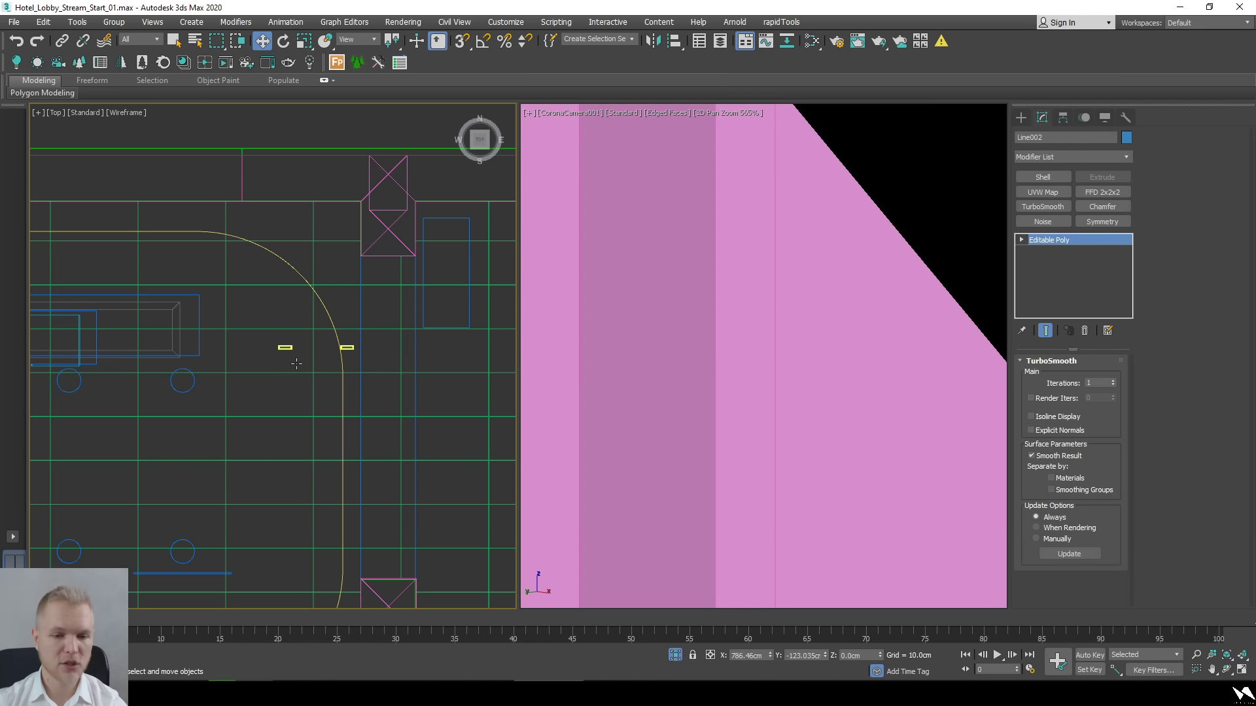
Reselect the slat and move it along Y outside the building, to about Y -854 cm.
left_click(297, 366)
scroll(297, 369, "down", 5)
scroll(347, 369, "up", 3)
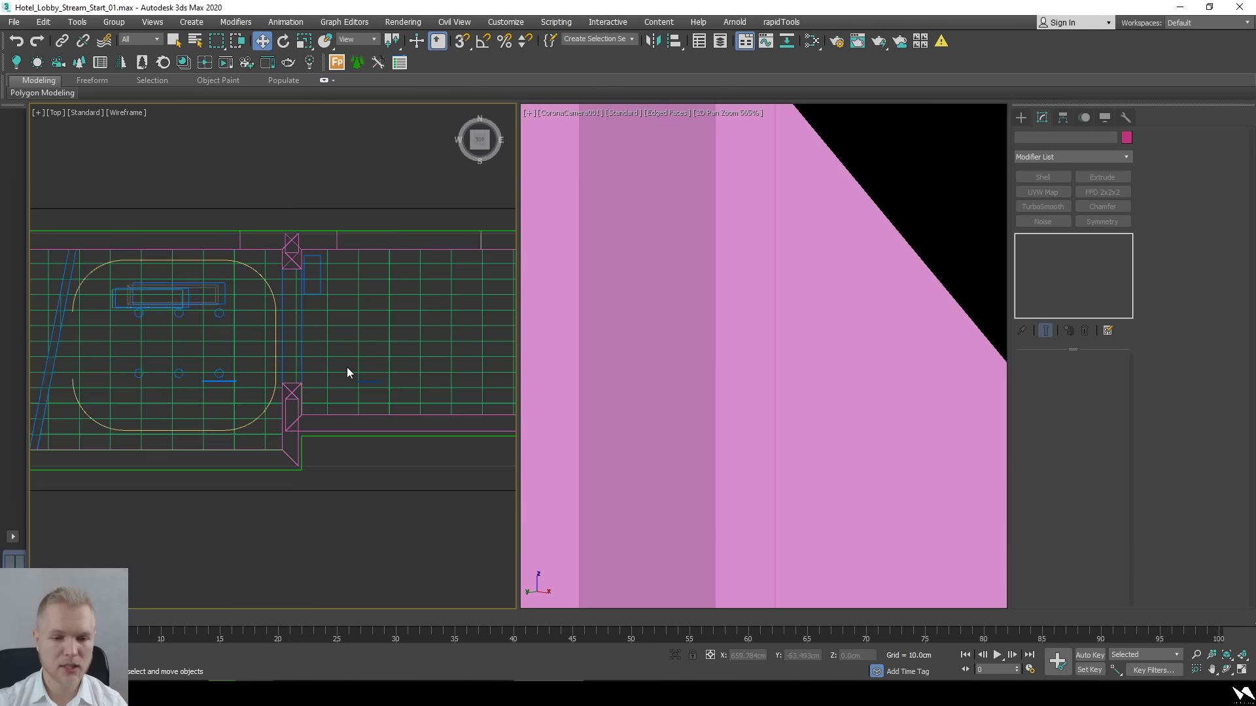
left_click(378, 387)
key("z")
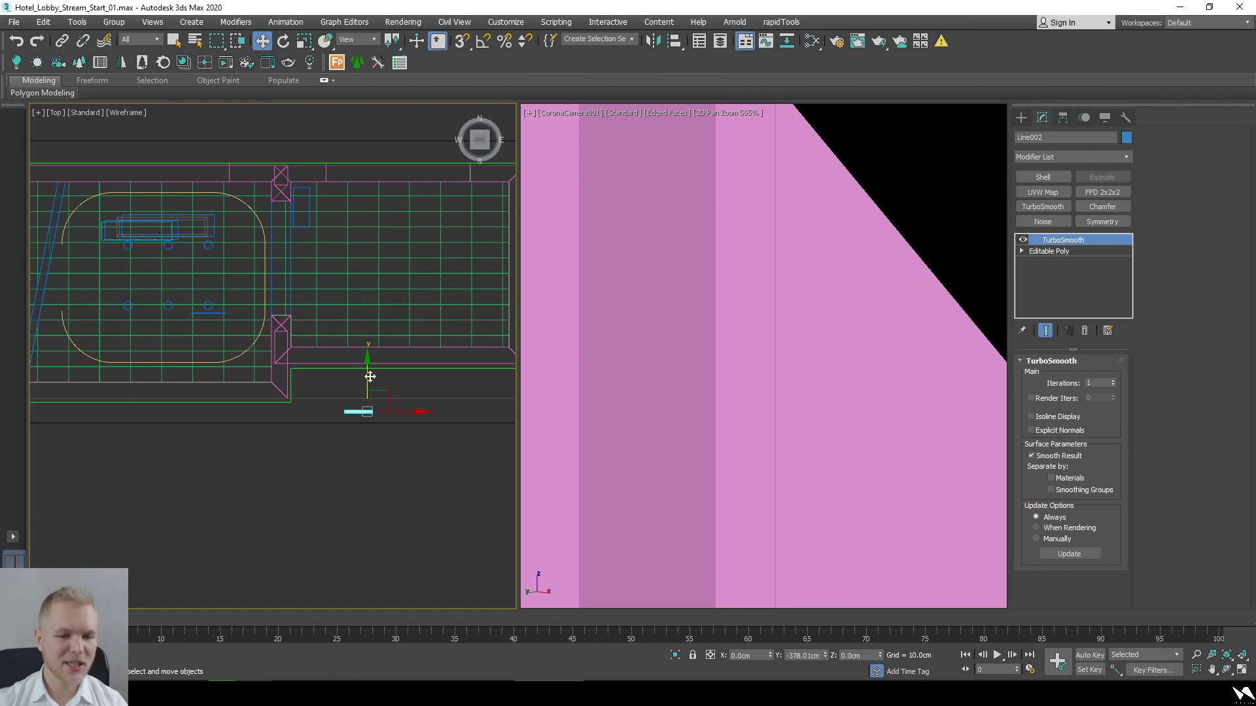
middle_click_drag(366, 366, 328, 379, "alt")
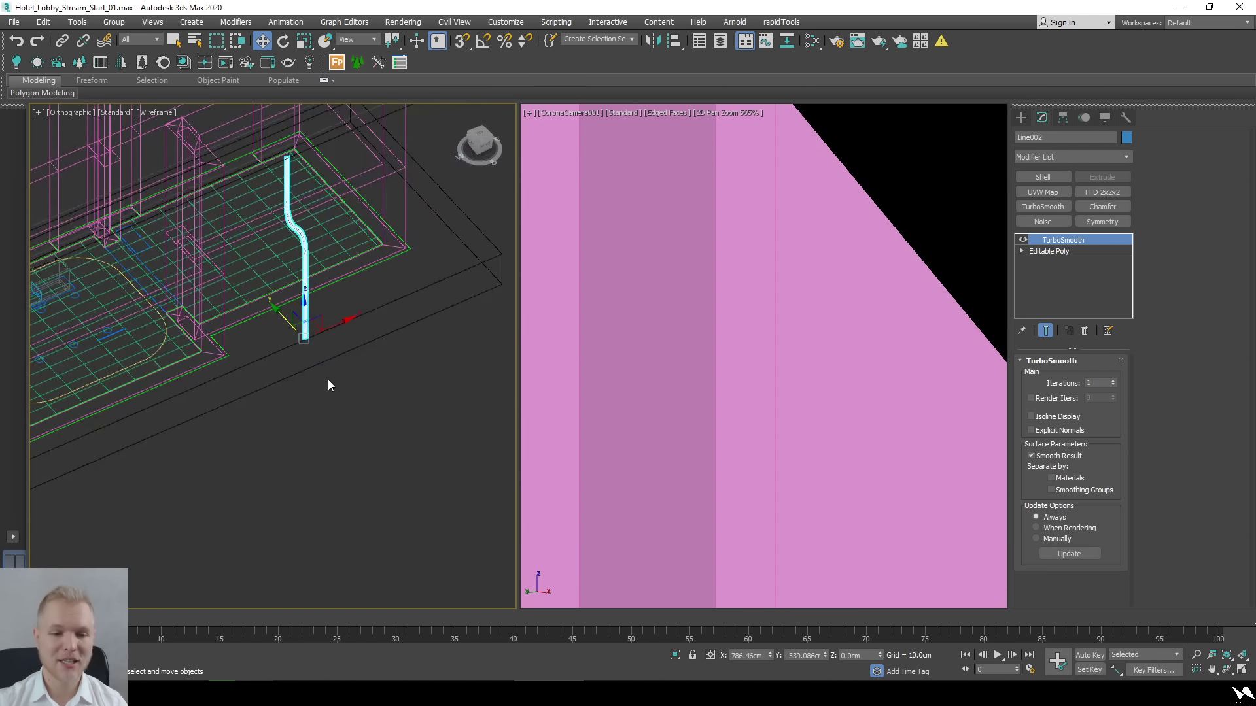
left_click_drag(286, 314, 322, 364)
scroll(391, 399, "down", 5)
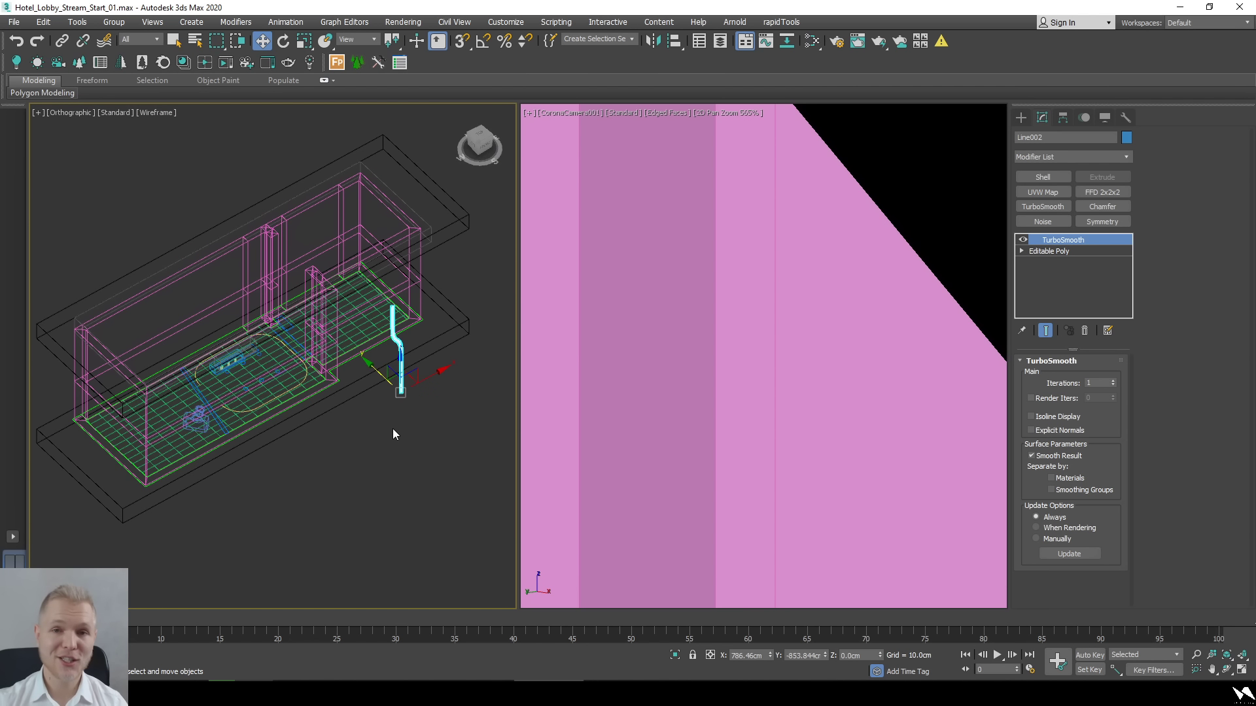
middle_click_drag(391, 433, 403, 434, "alt")
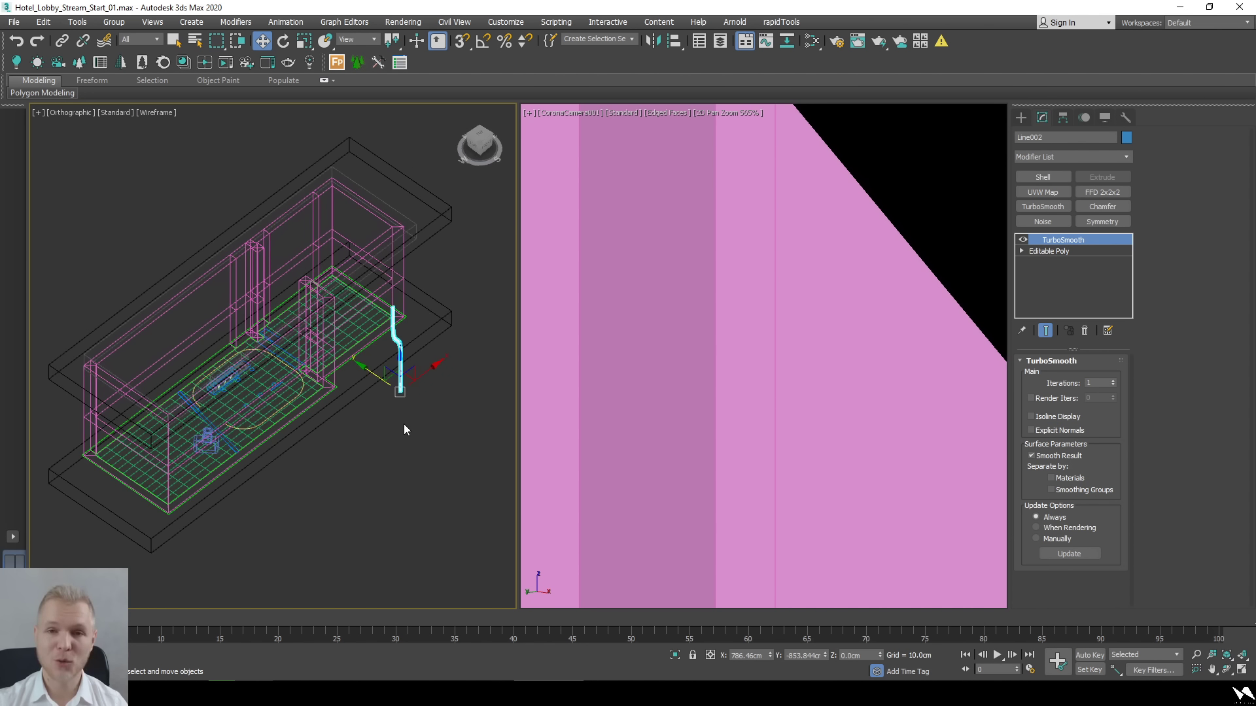
Create a Corona Scatter object on the empty ground beside the slat.
left_click(1021, 117)
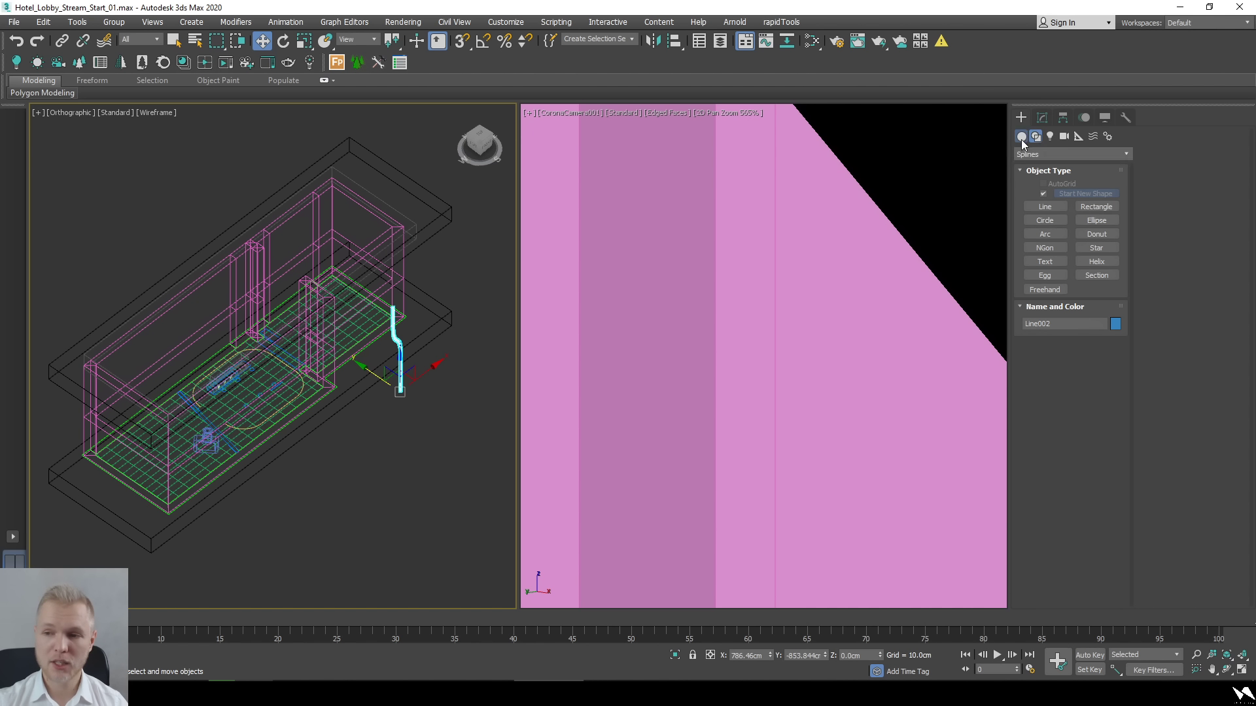
left_click(1022, 137)
left_click(1041, 157)
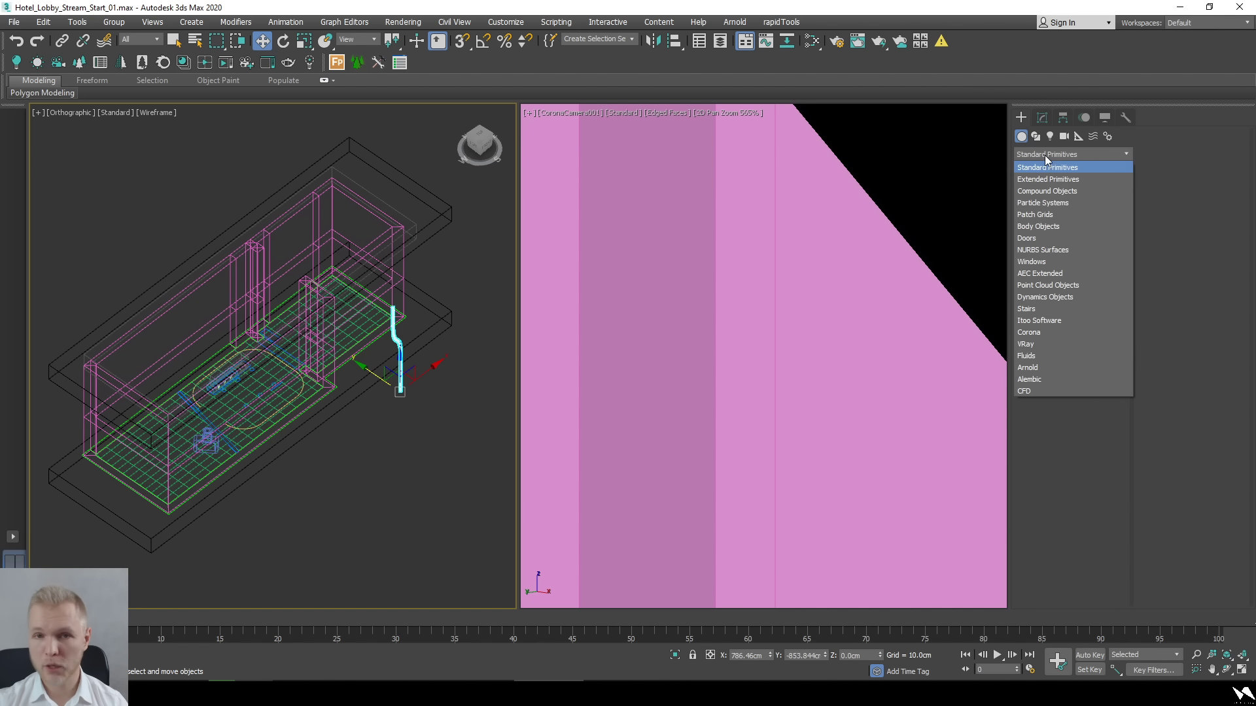
left_click(1046, 335)
left_click(1045, 210)
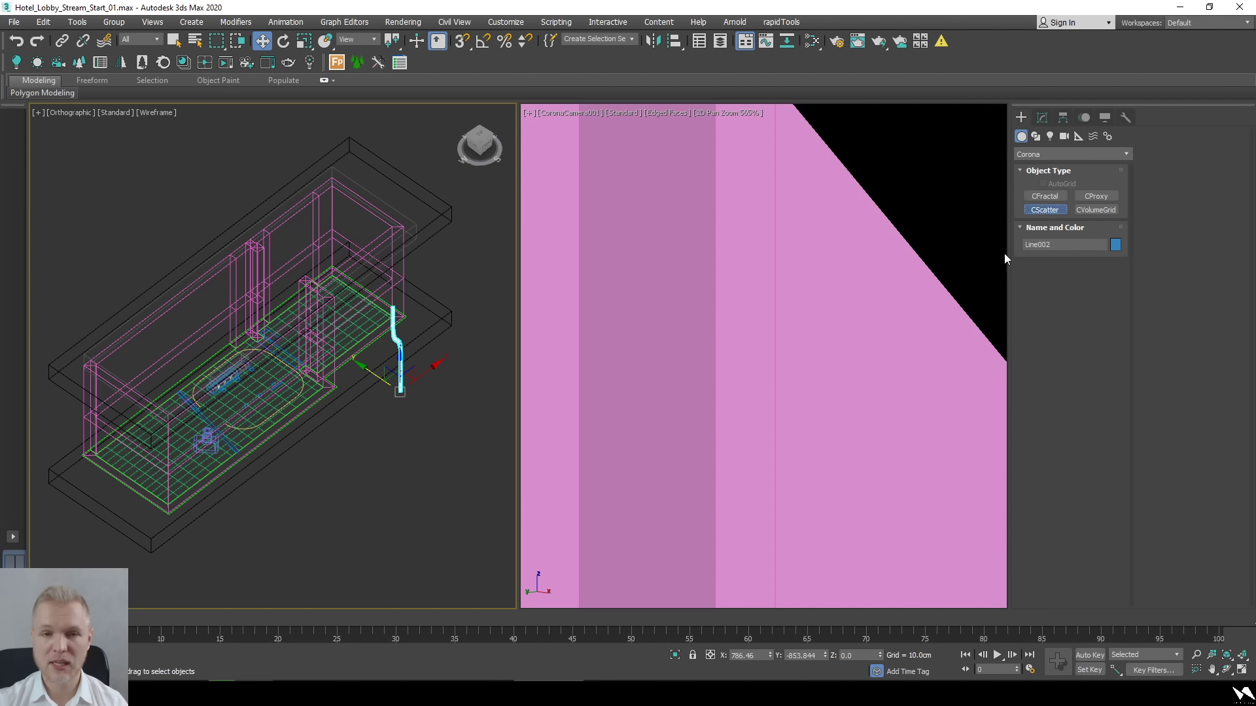
left_click(406, 440)
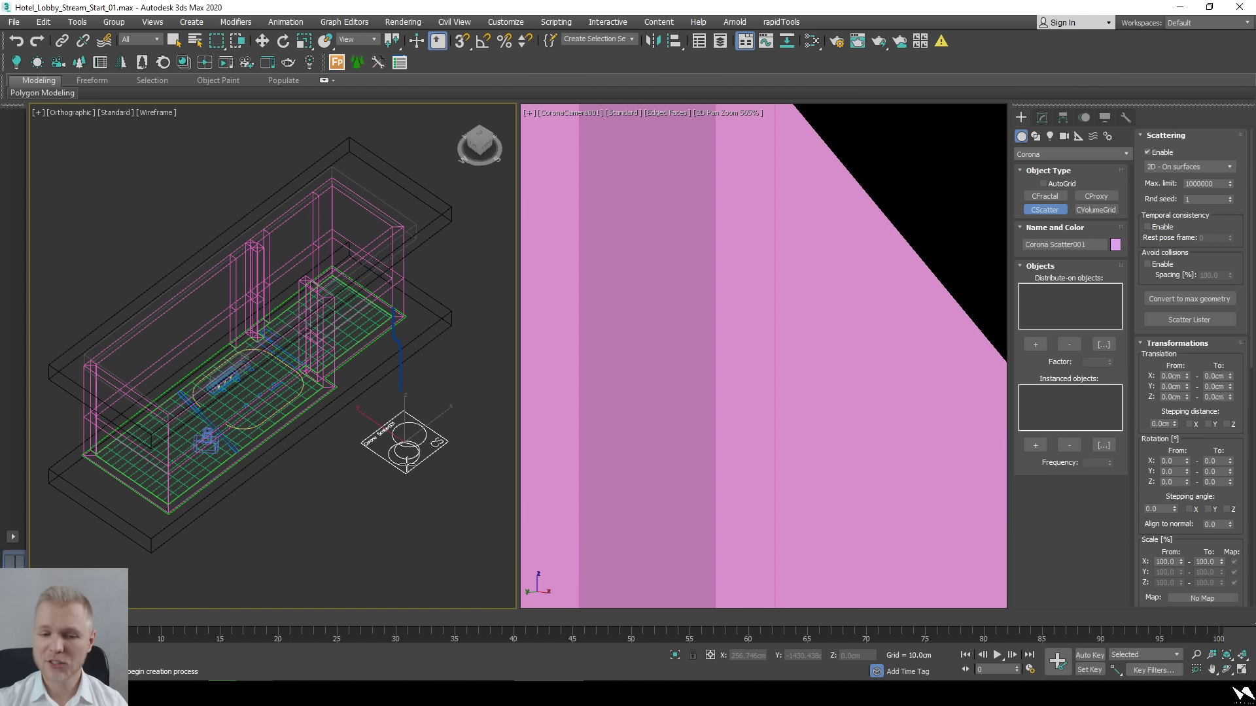
key("w")
scroll(338, 443, "up", 4)
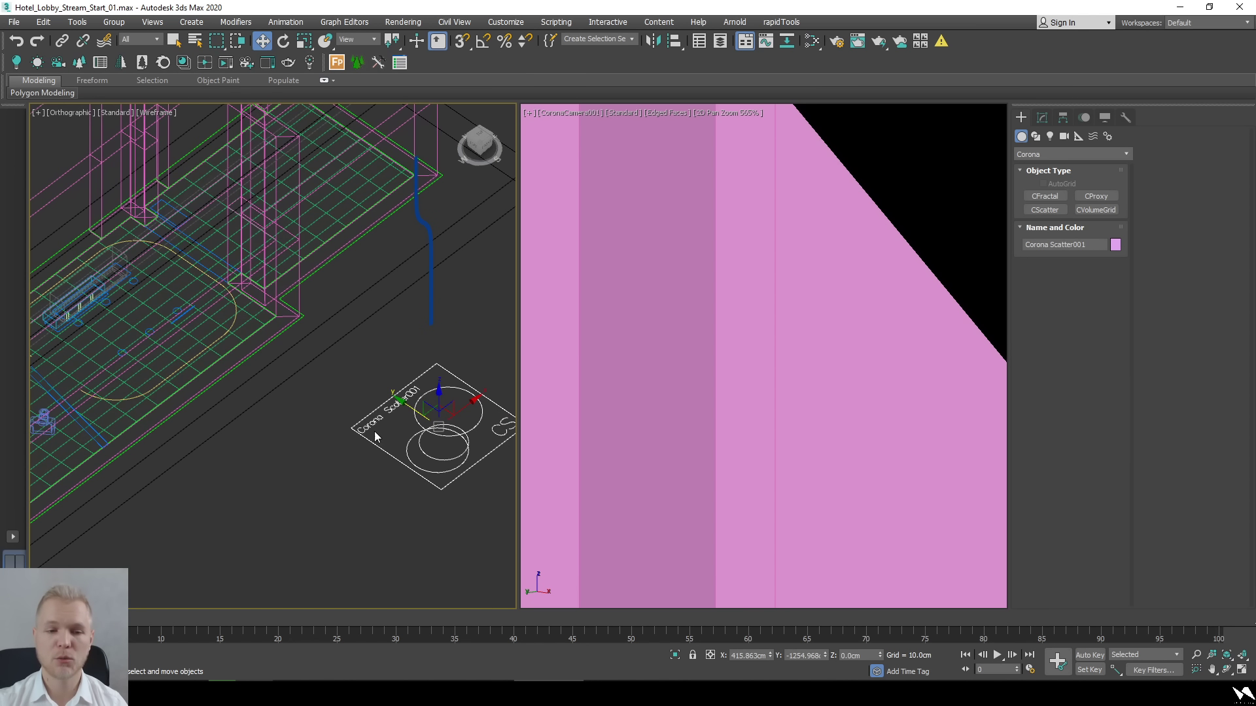
Assign the rounded floor spline Rectangle001 as the scatter's distribute-on object.
left_click(1042, 117)
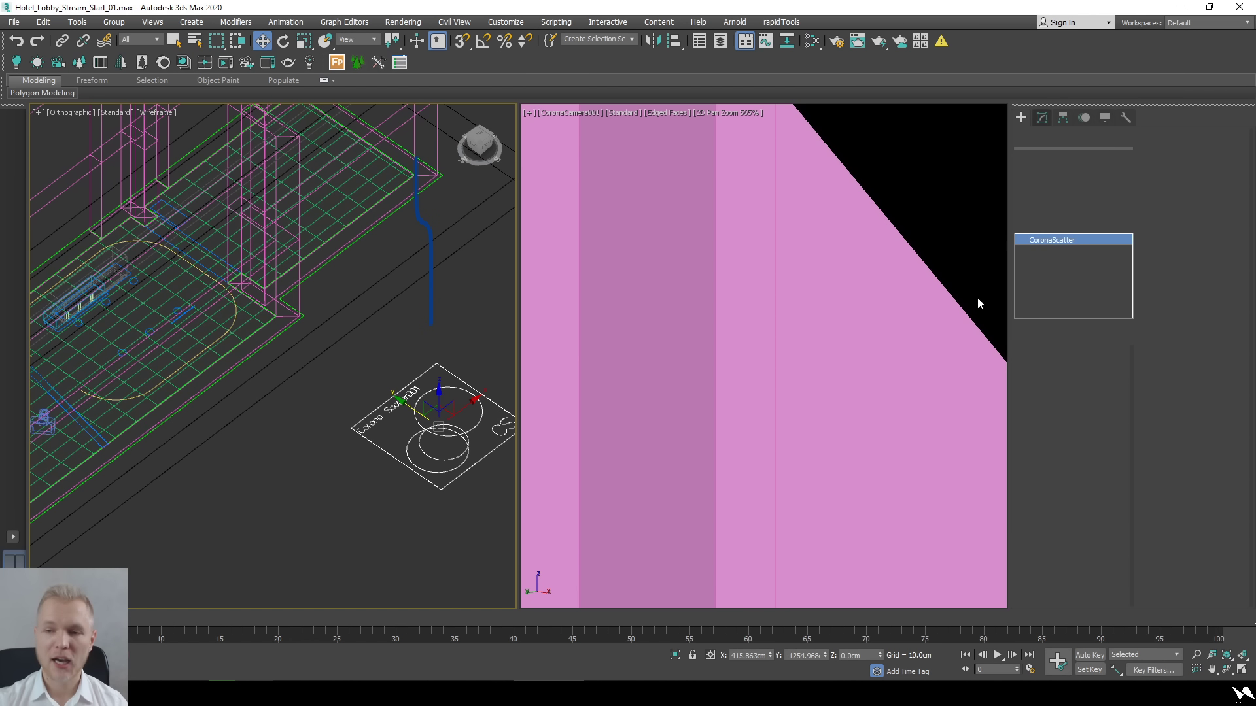
left_click(1036, 440)
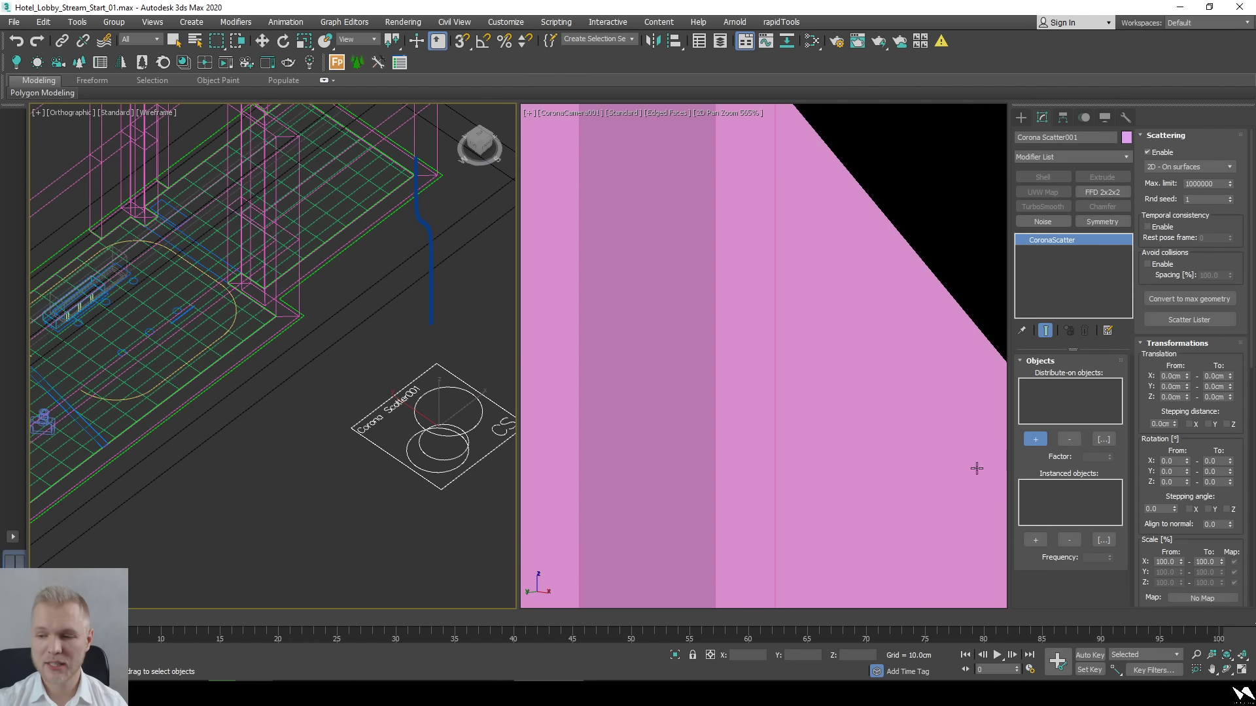
scroll(307, 246, "up", 6)
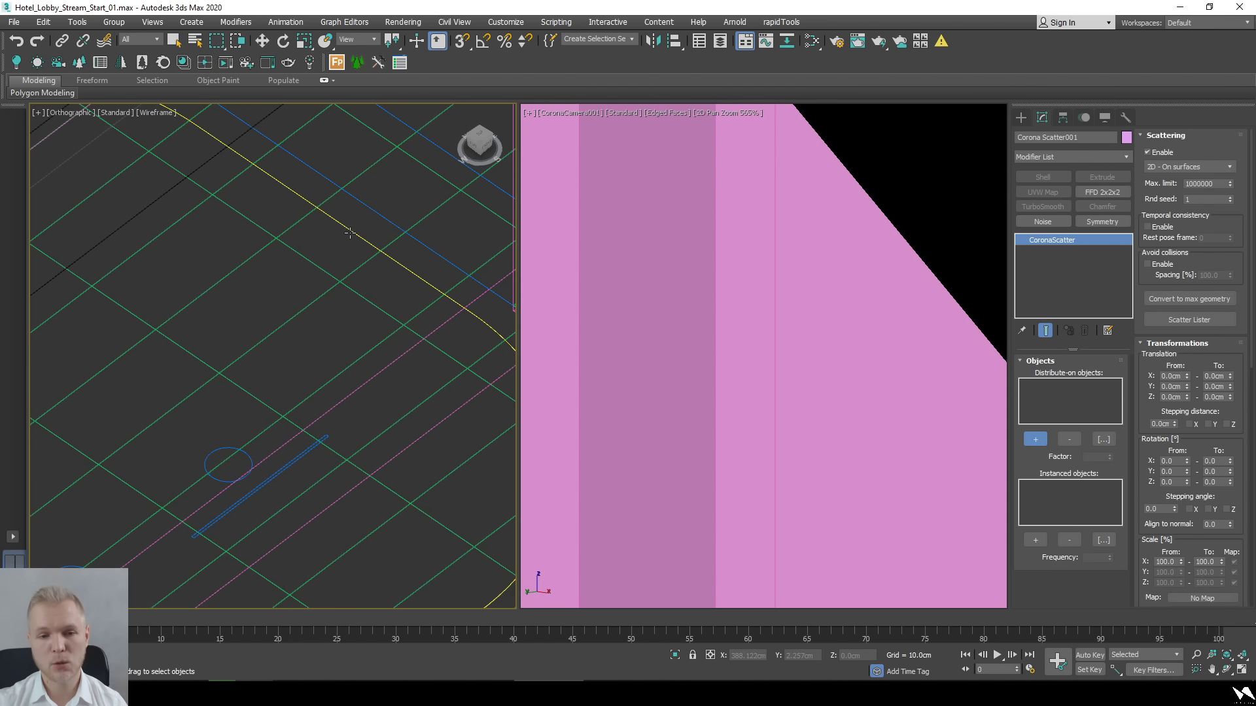
left_click(356, 332)
scroll(356, 332, "down", 6)
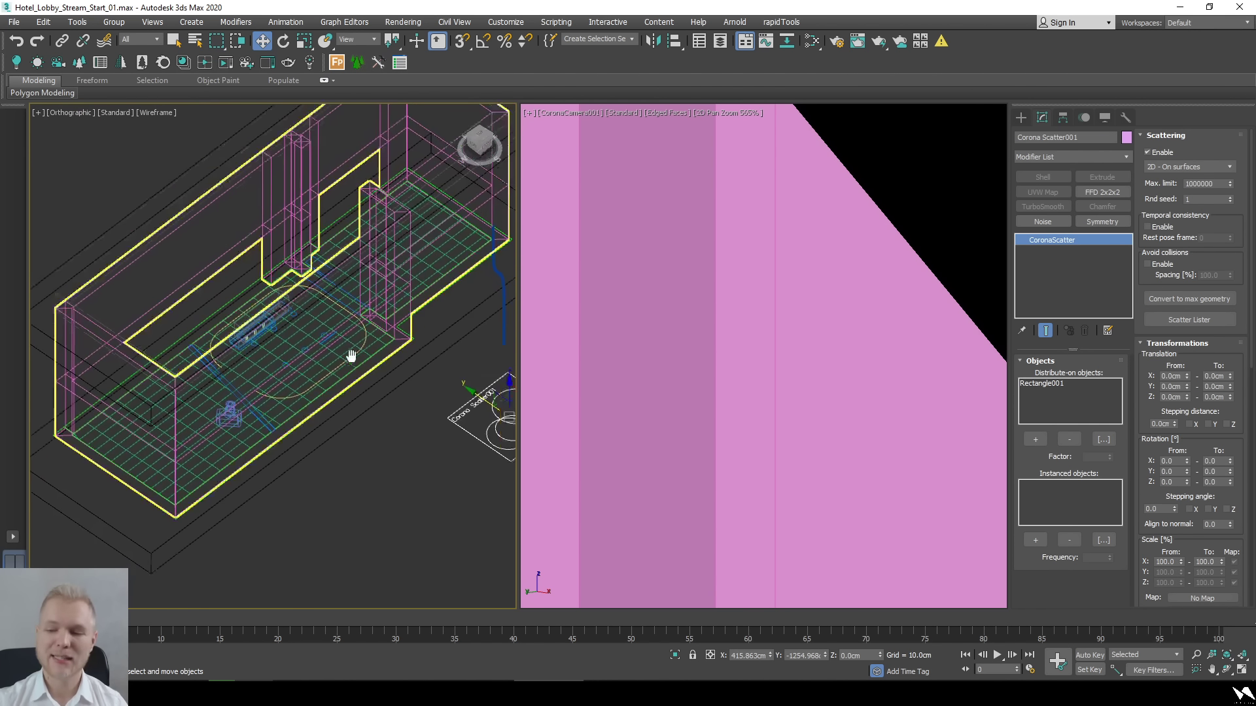
middle_click_drag(351, 355, 310, 302)
Set the scatter's mode to 1D - On splines and its maximum limit to 200.
left_click(1208, 167)
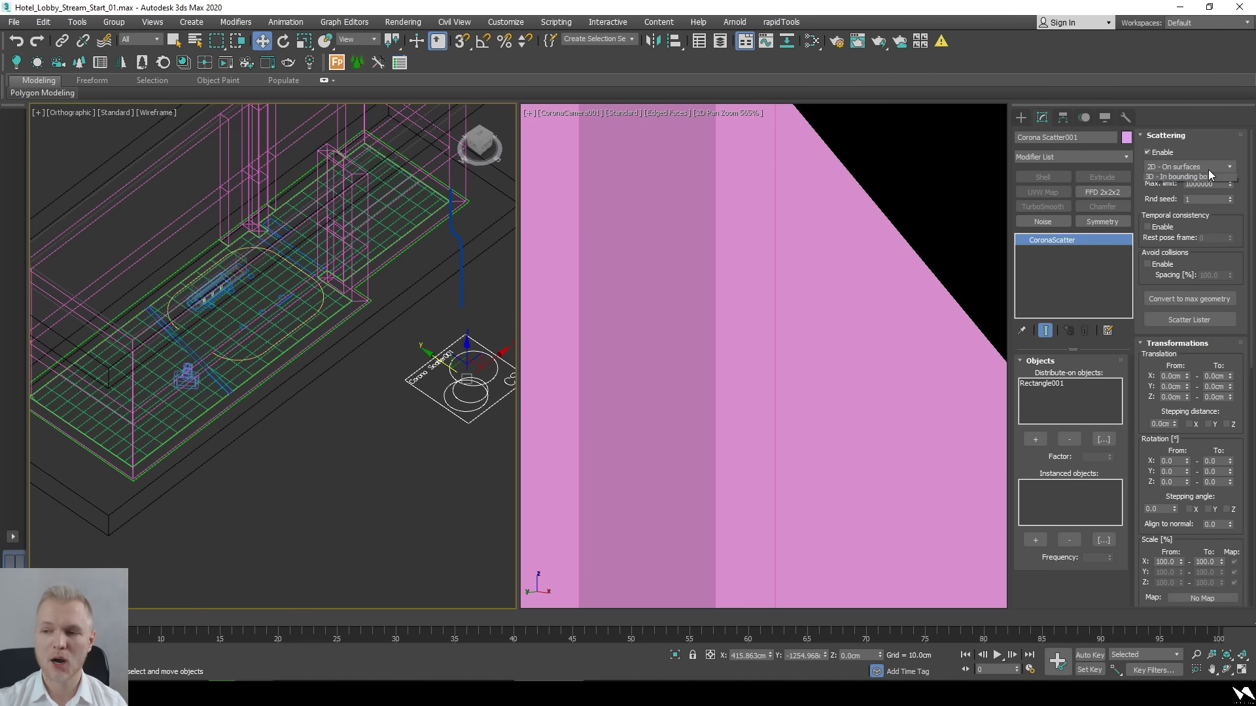
left_click(1206, 175)
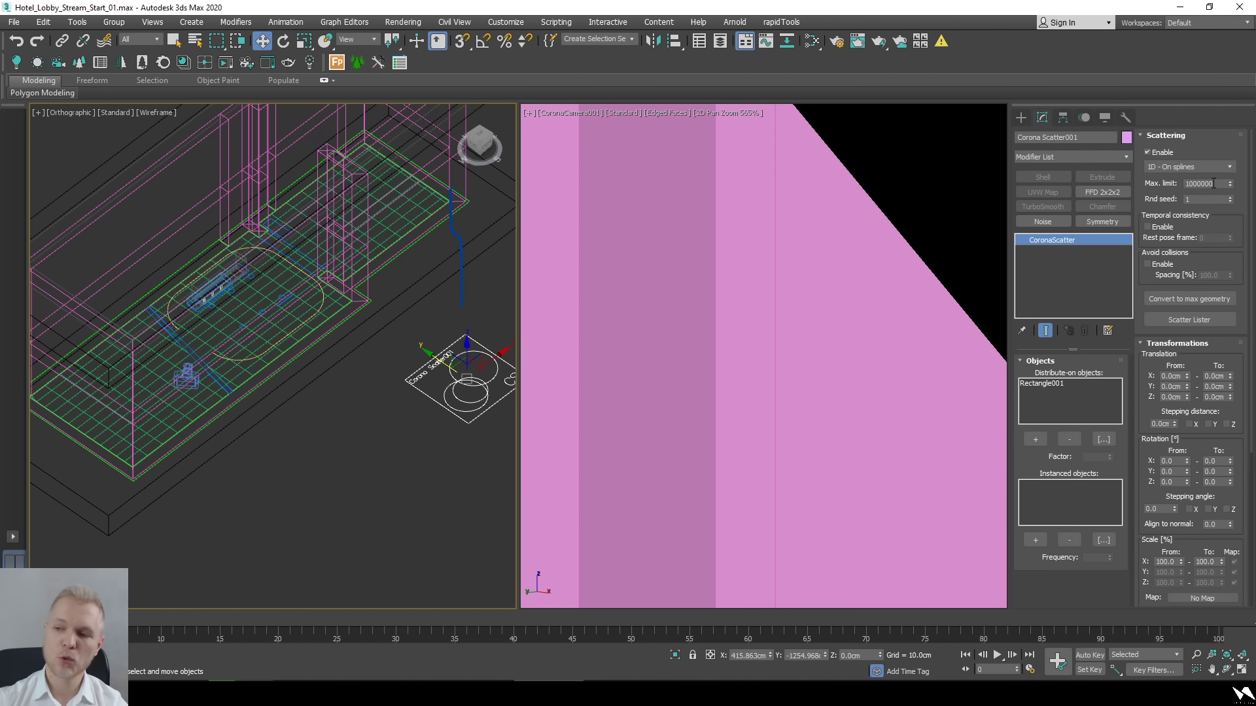
double_click(1213, 183)
type("100")
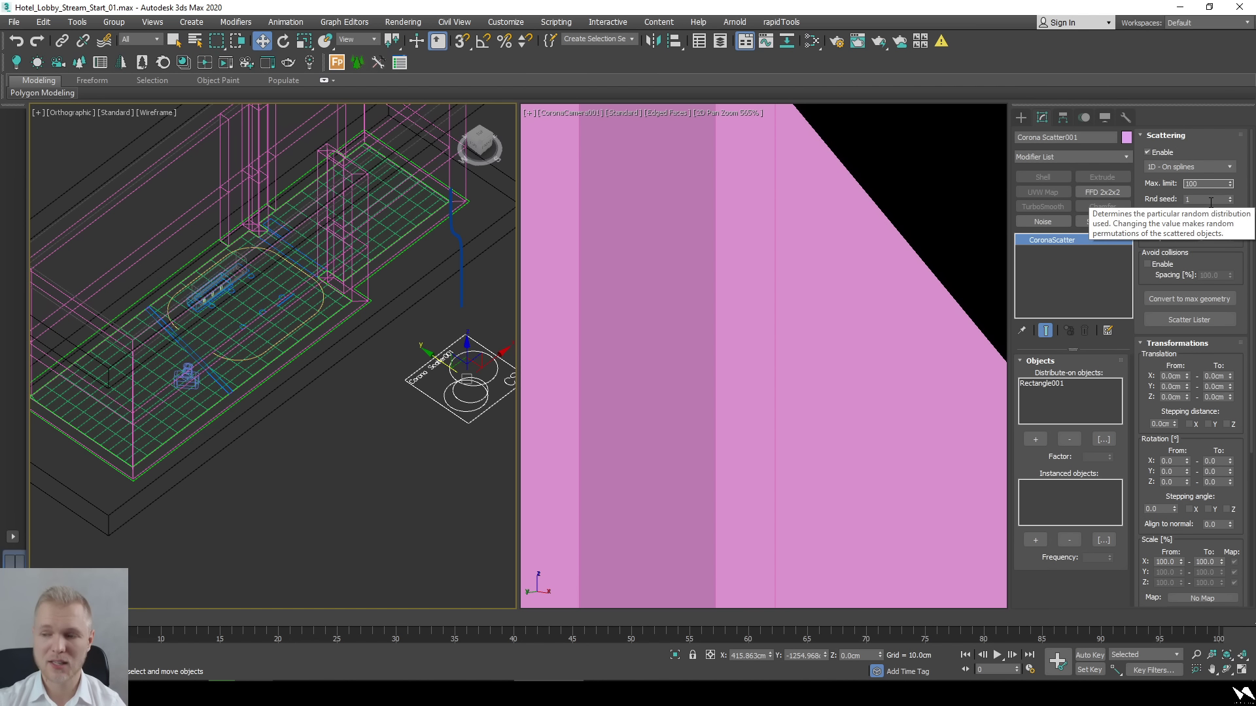
type("00")
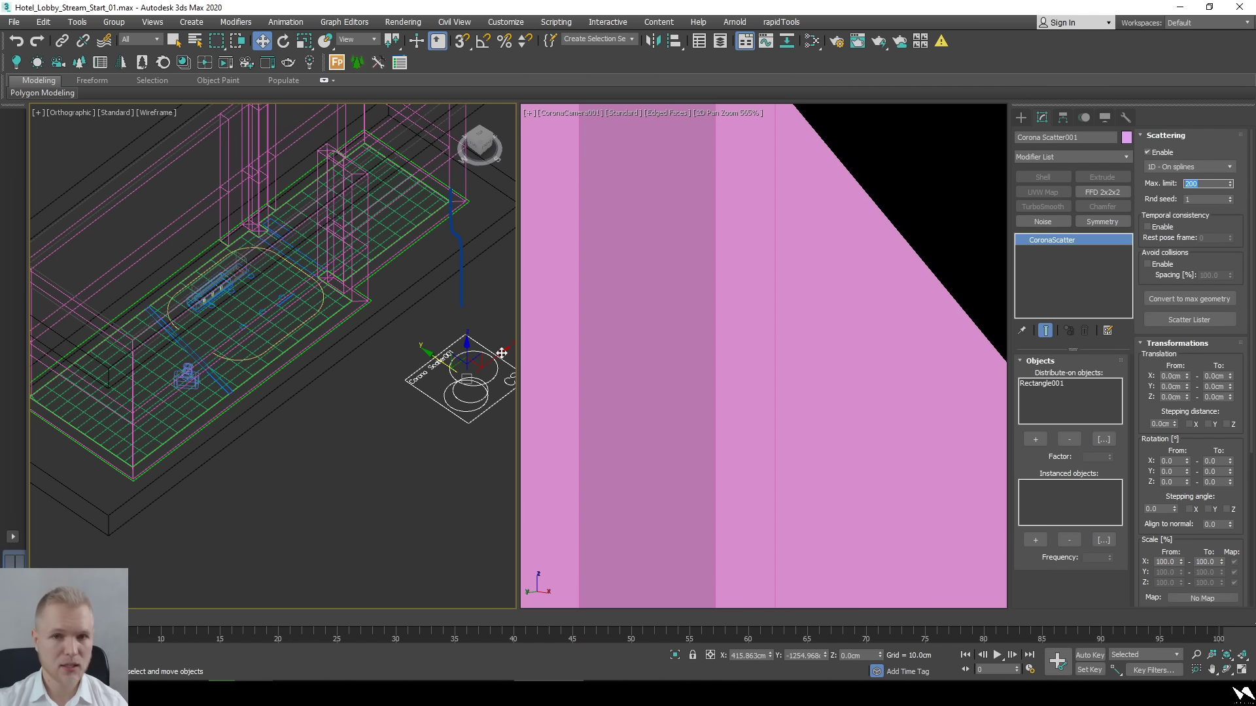
scroll(462, 369, "up", 2)
left_click(1038, 440)
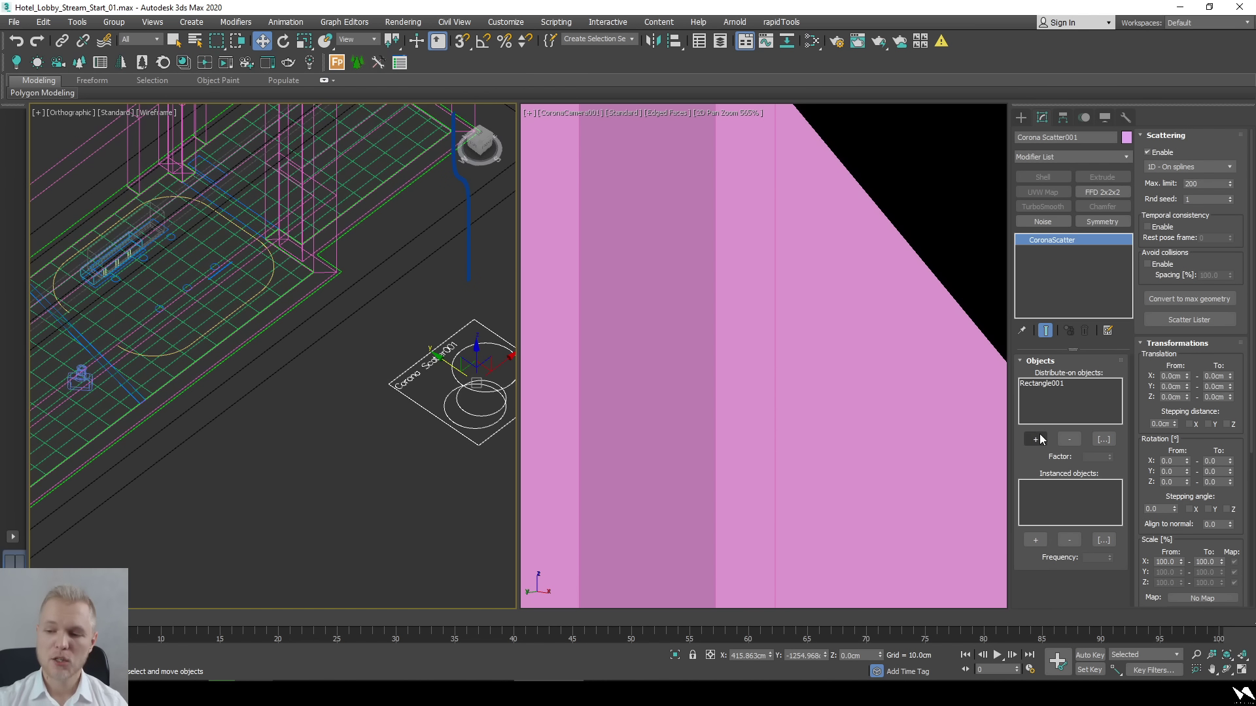
middle_click_drag(469, 275, 419, 354)
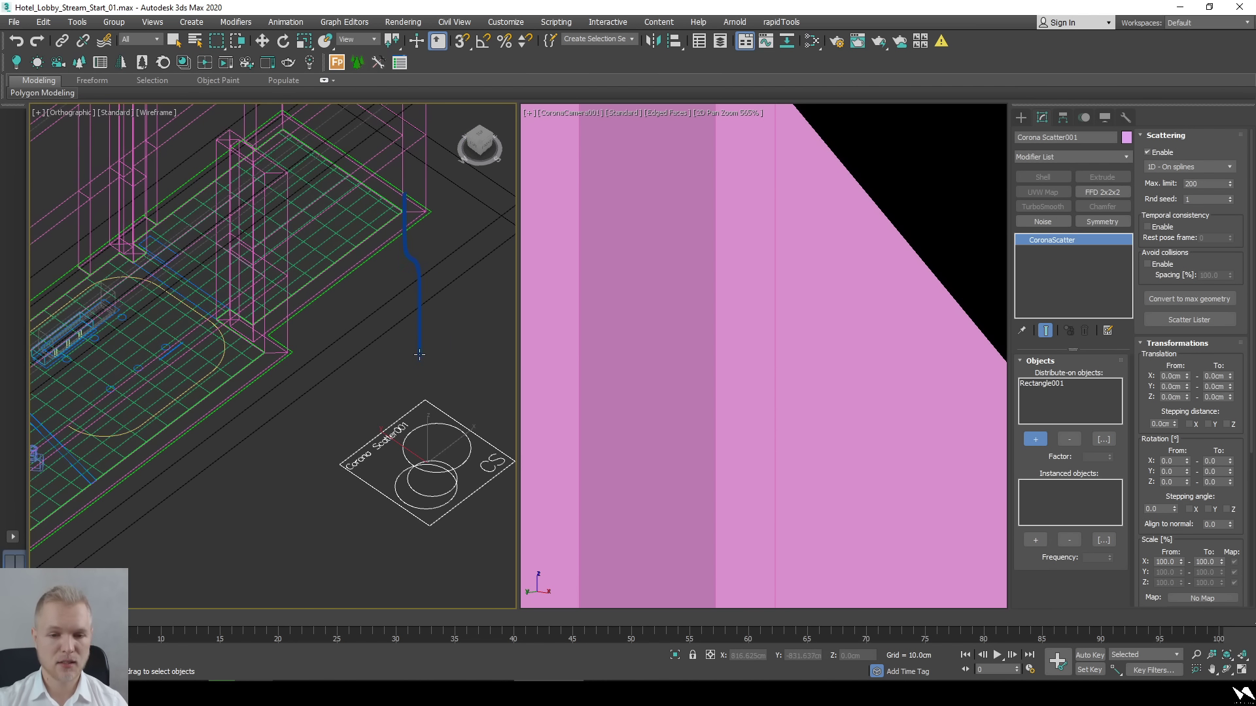
left_click(419, 354)
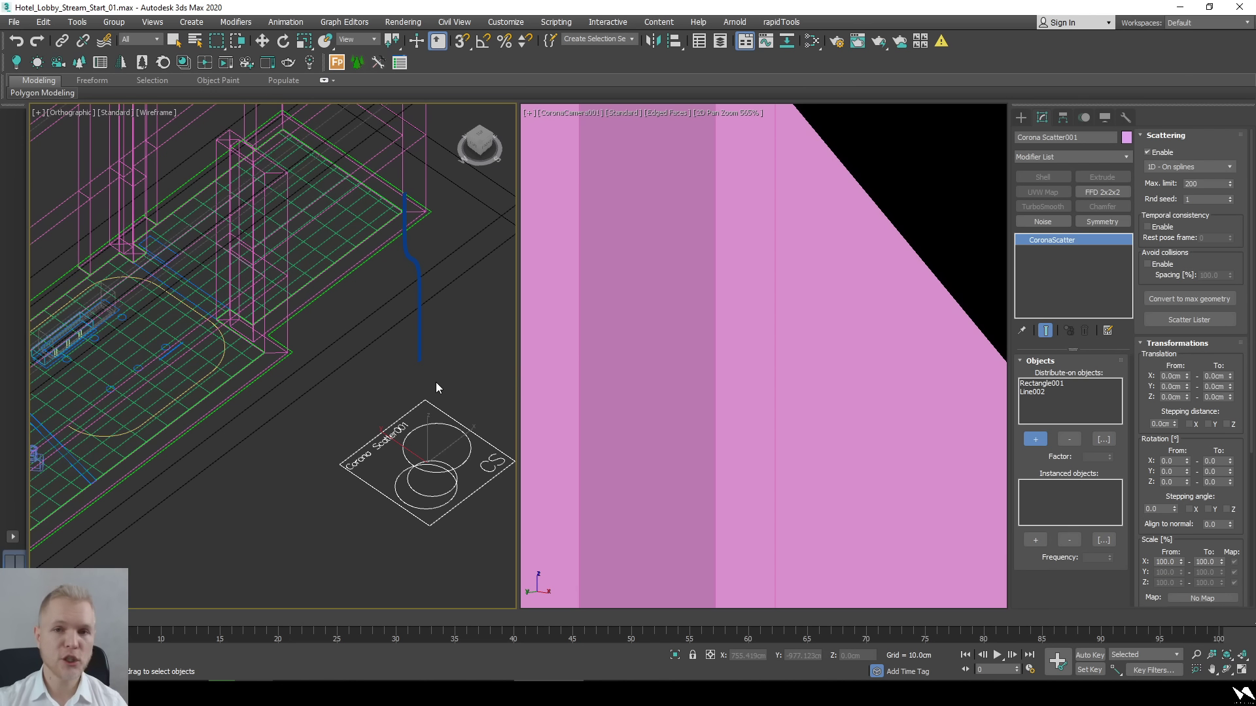
key("w")
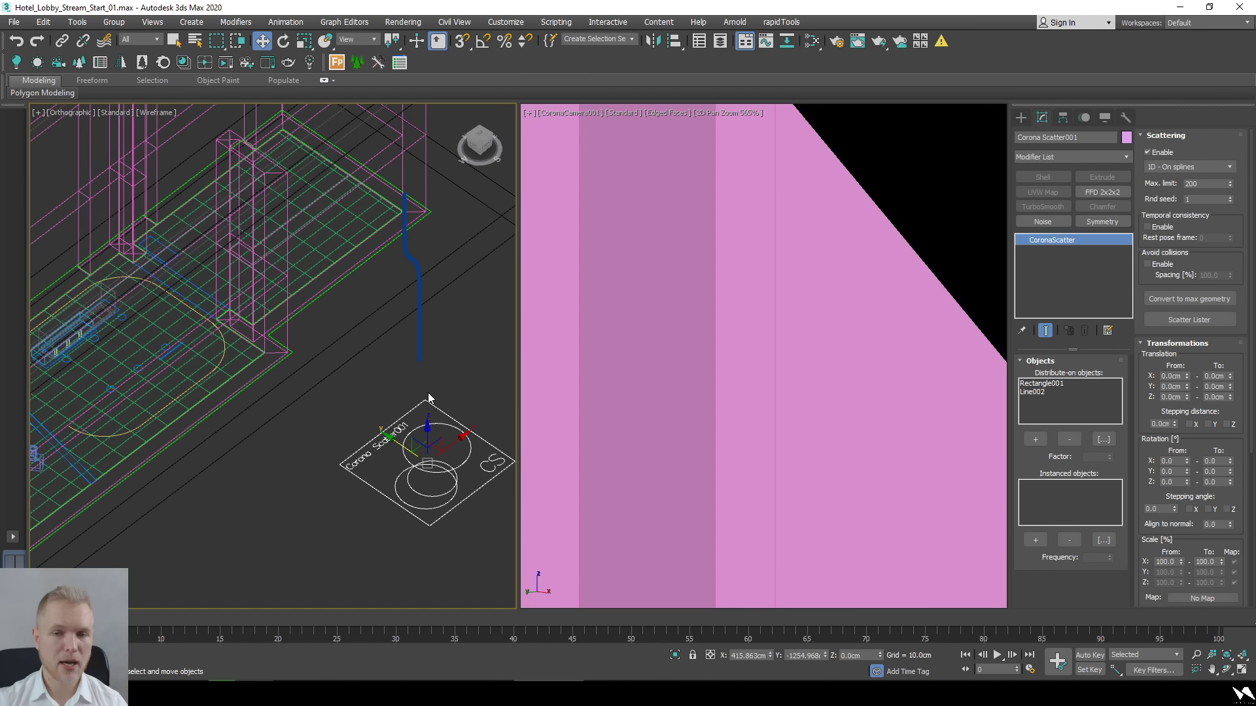
scroll(428, 392, "up", 2)
scroll(353, 392, "up", 1)
scroll(348, 399, "down", 1)
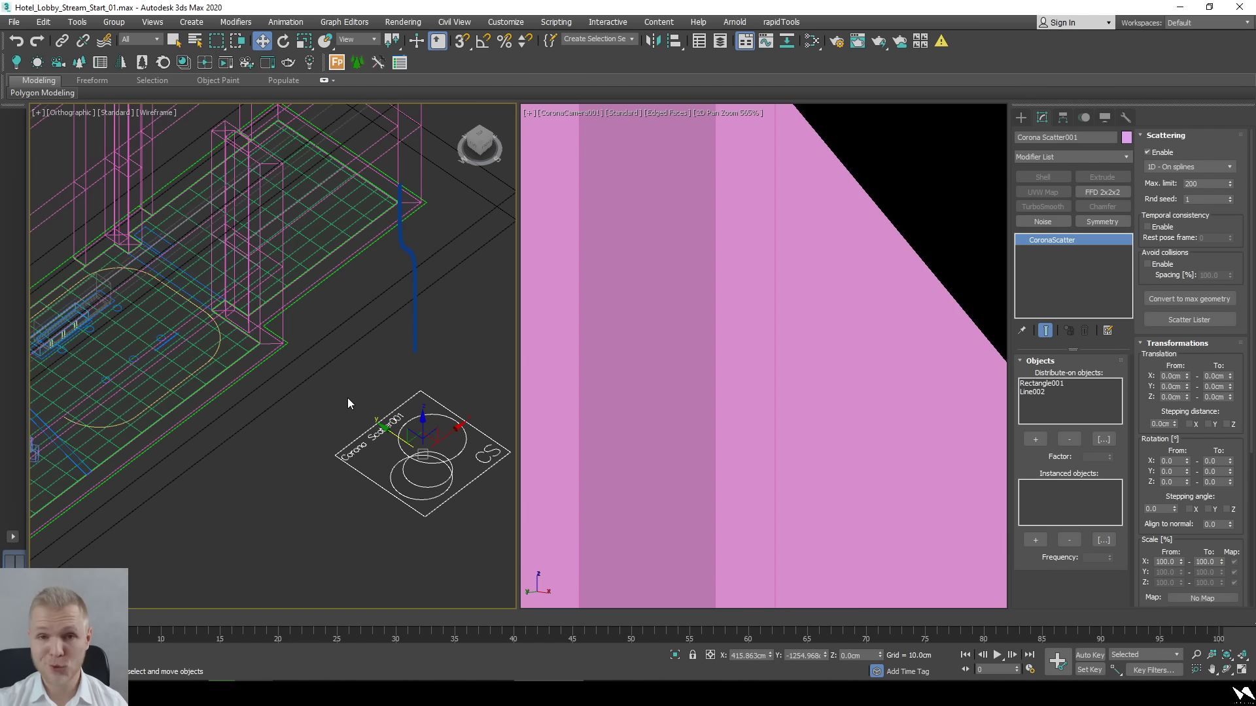
middle_click_drag(355, 408, 424, 396, "alt")
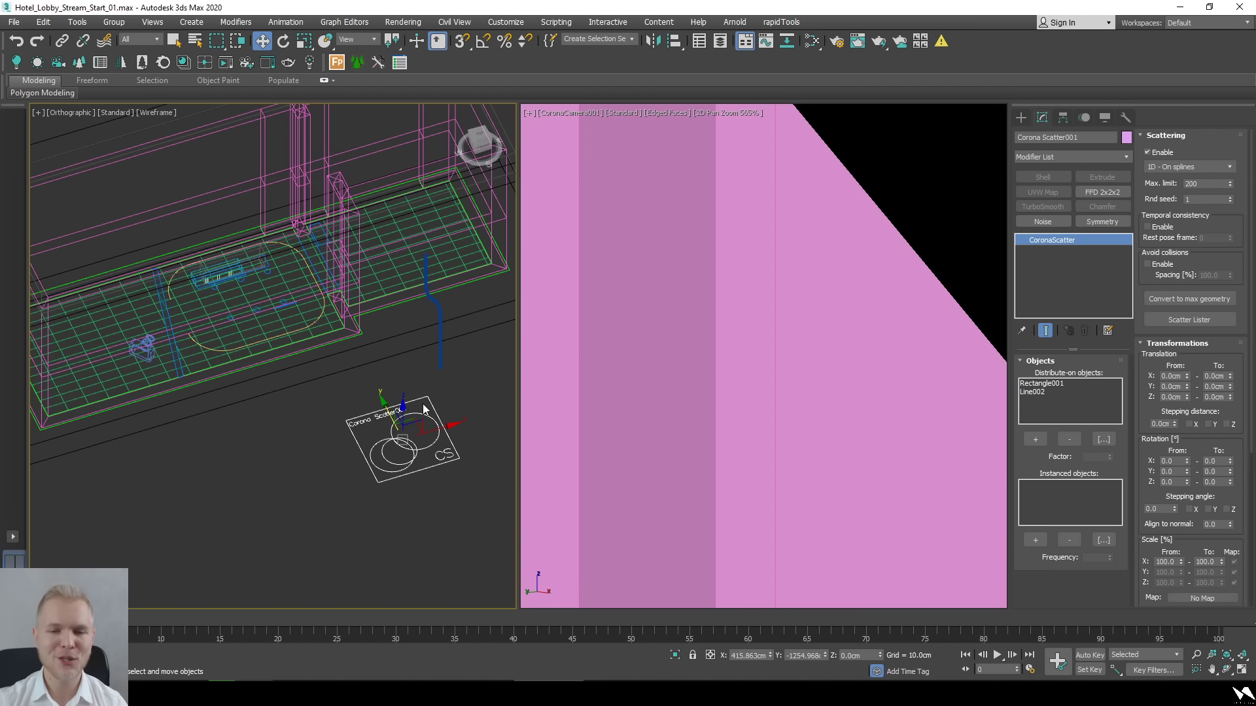
middle_click_drag(423, 403, 406, 432, "alt")
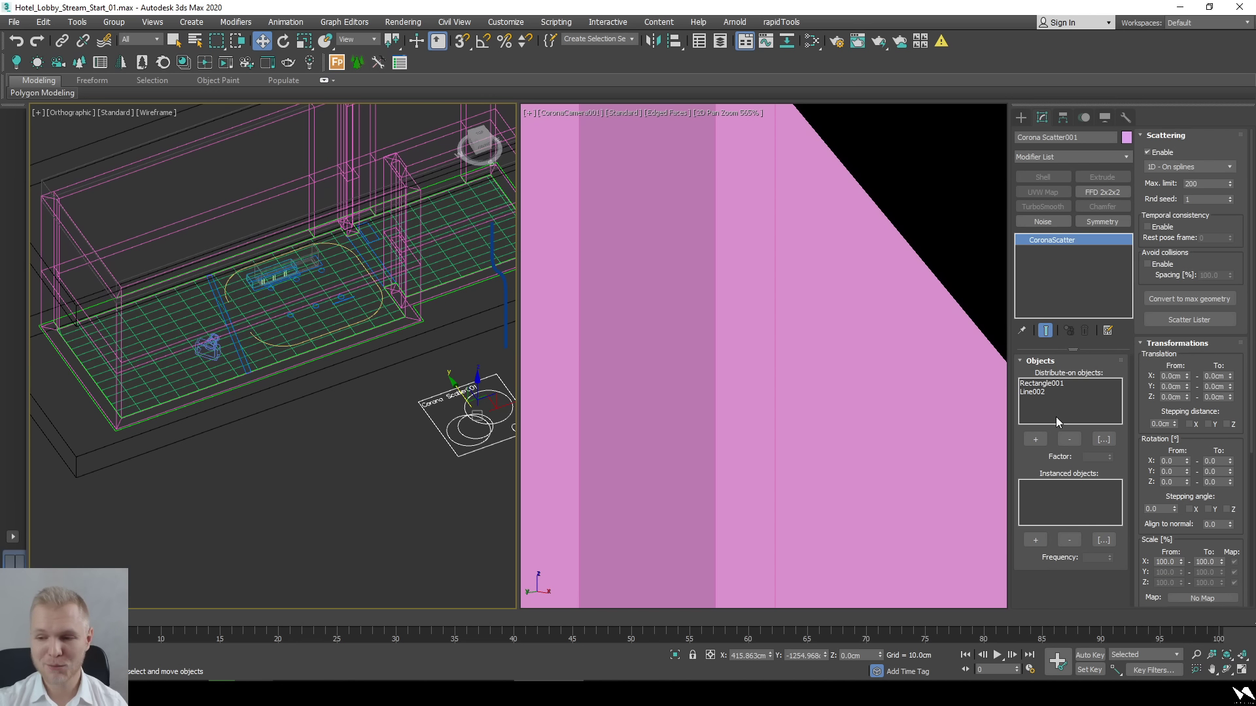
left_click(1040, 394)
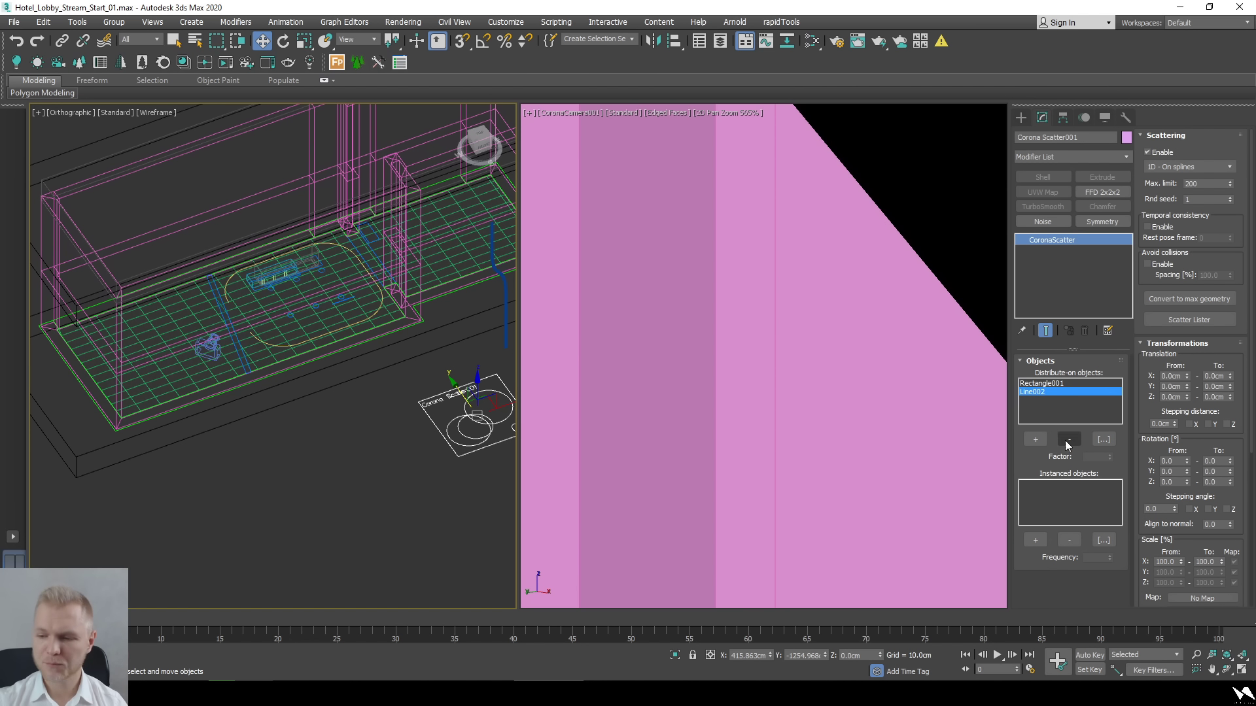
left_click(1068, 439)
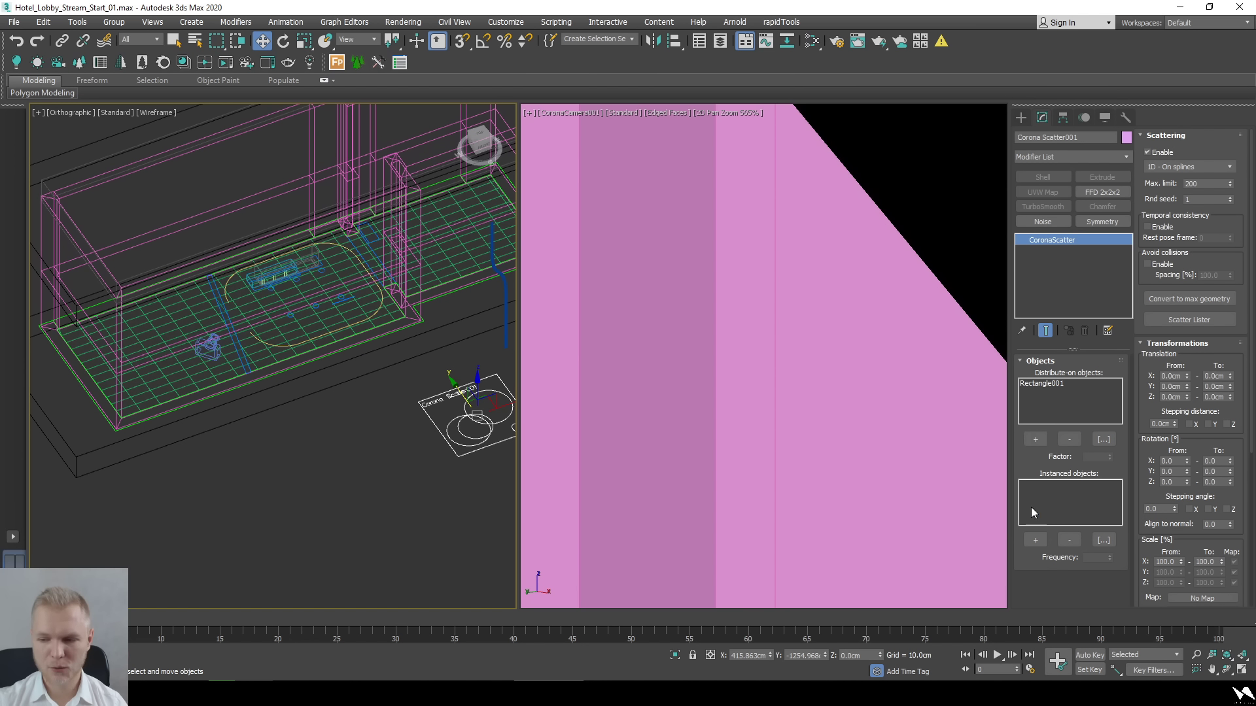
Add the slat Line002 as the scatter's instanced object.
left_click(1035, 540)
scroll(458, 366, "up", 3)
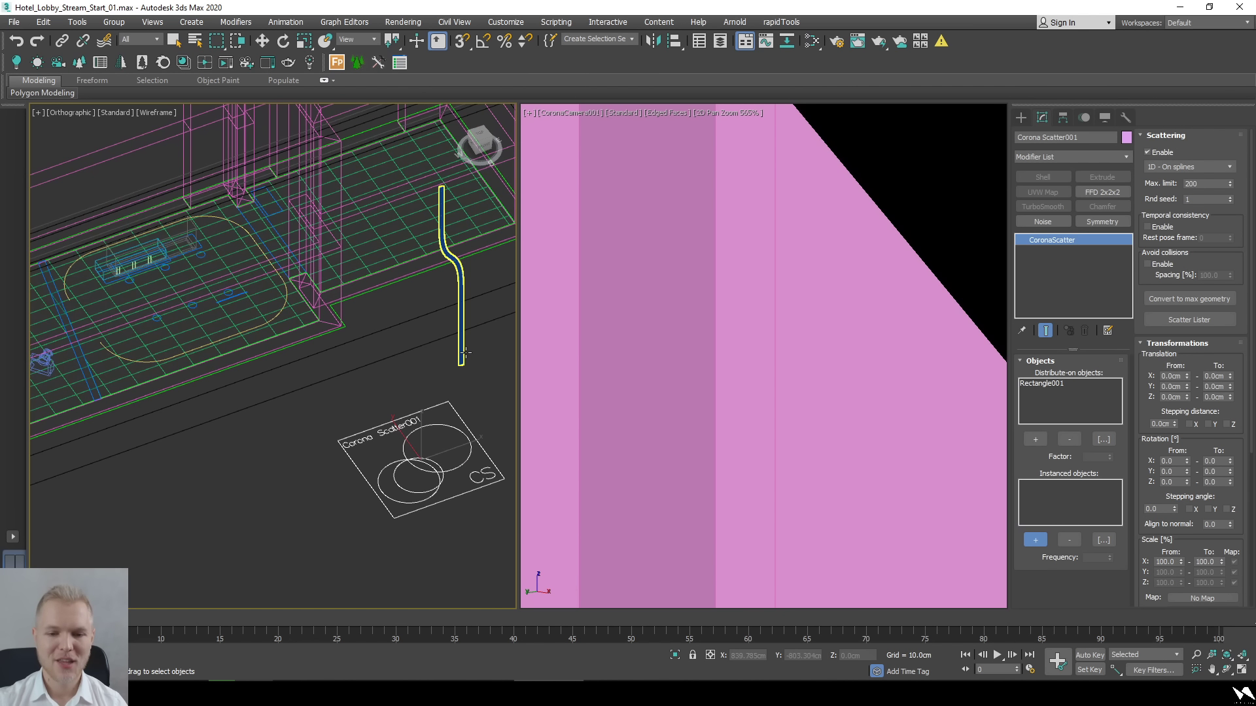
left_click(461, 347)
middle_click_drag(337, 420, 473, 439, "alt")
middle_click_drag(174, 365, 300, 440, "alt")
middle_click_drag(415, 399, 390, 434, "alt")
Select the original slat outside the building and cut the TurboSmooth modifier from its stack.
left_click(476, 397)
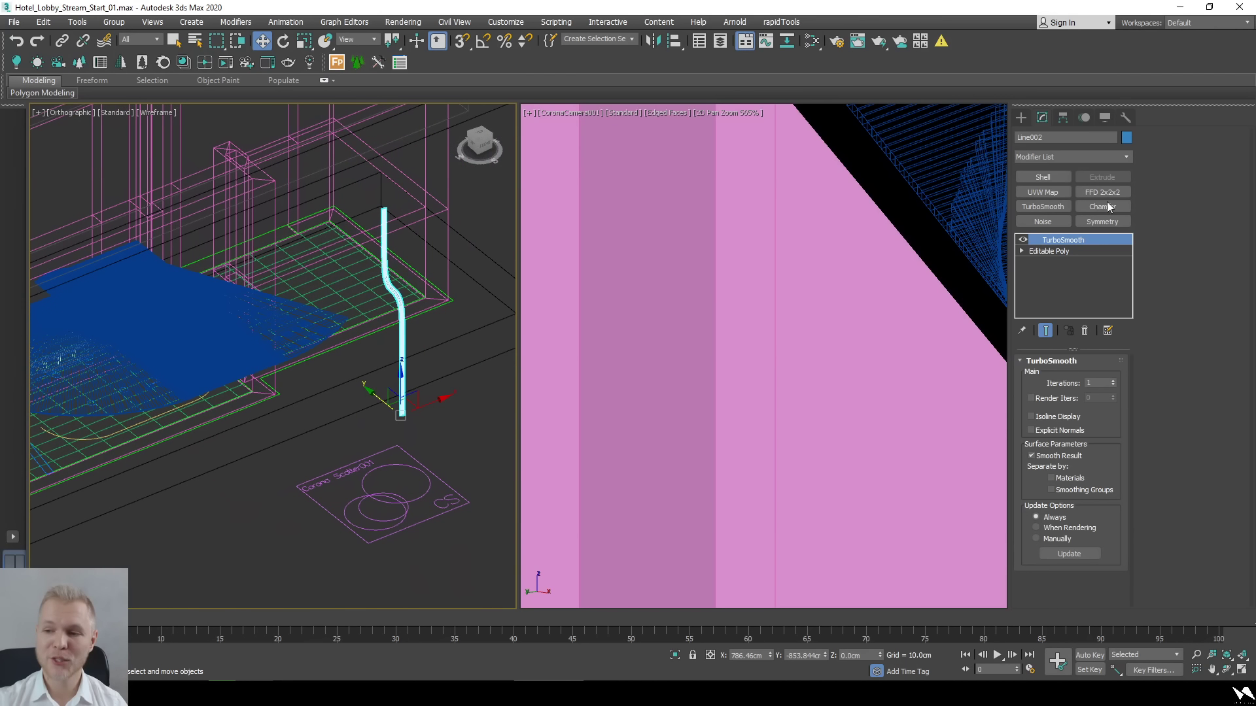
right_click(1110, 242)
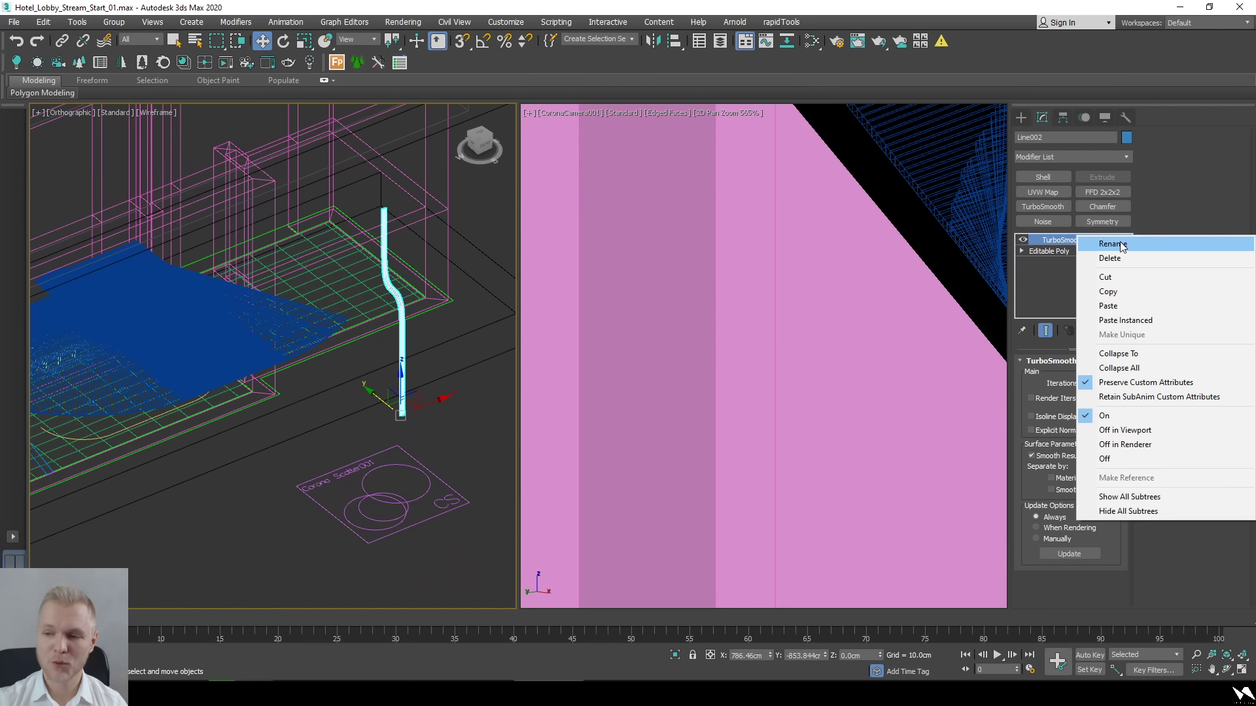
left_click(1140, 276)
Rotate the original slat about its vertical axis and turn on angle snap.
left_click(1062, 118)
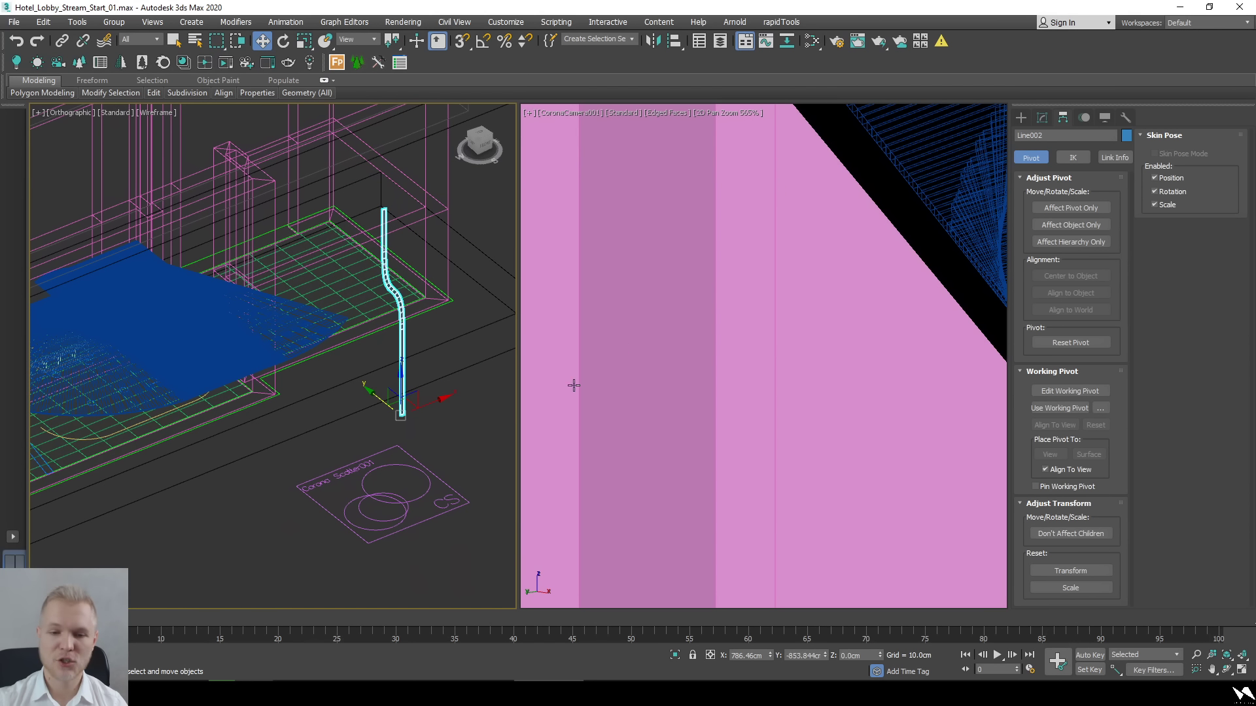
key("e")
scroll(421, 392, "up", 2)
left_click_drag(381, 435, 440, 427)
key("a")
scroll(377, 373, "down", 5)
mouse_move(377, 373)
middle_mouse_down("alt")
mouse_move(385, 439)
mouse_move(376, 383)
middle_mouse_up("alt")
scroll(376, 383, "up", 2)
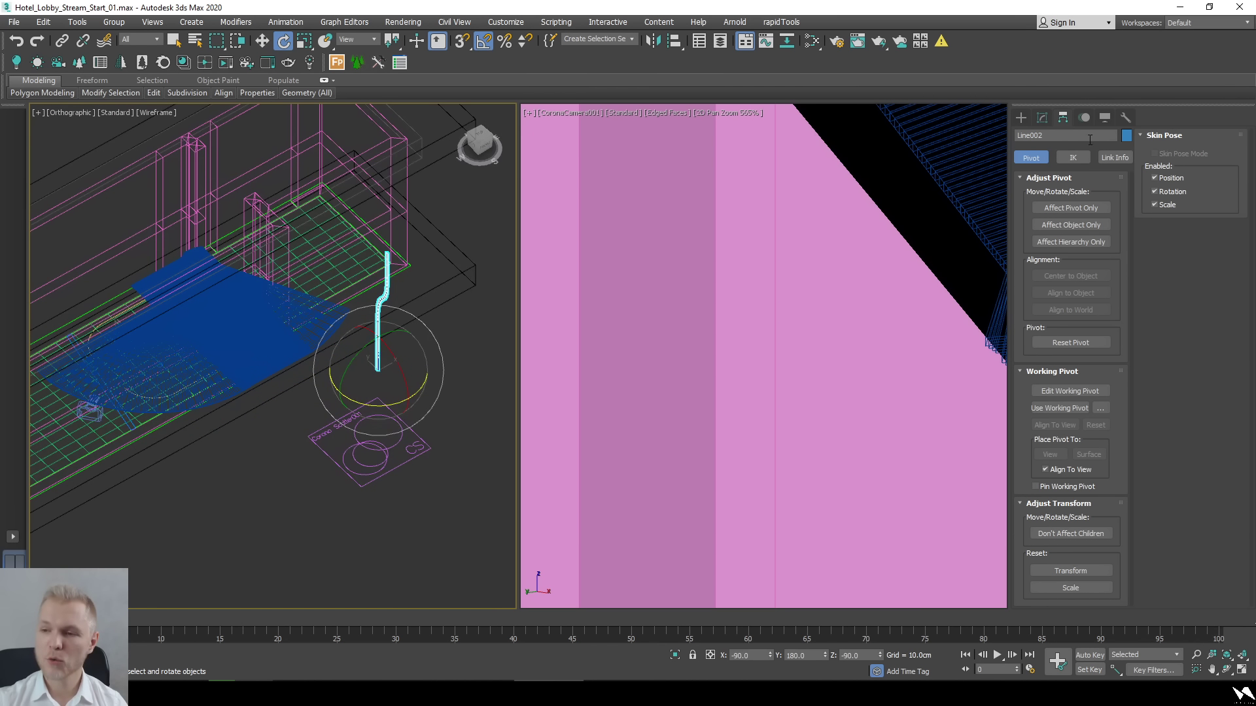
Apply Reset XForm to the rotated slat, then select the Corona Scatter object.
left_click(1125, 119)
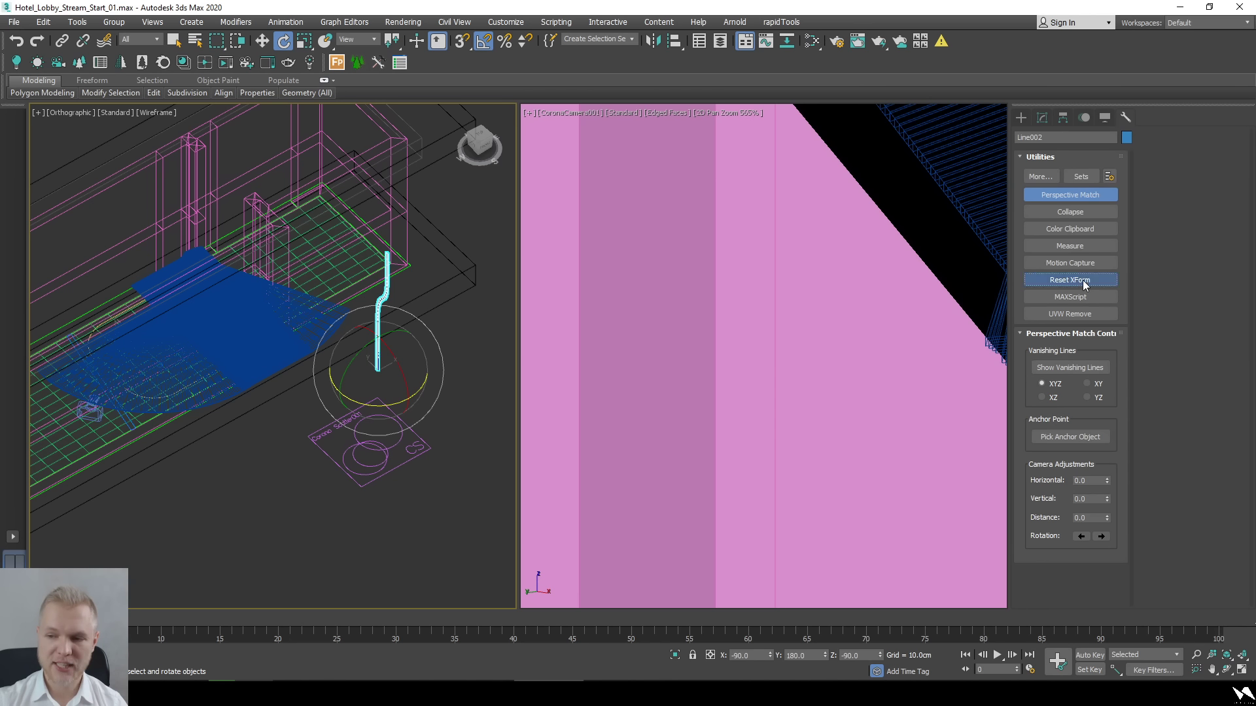
left_click(1069, 280)
left_click(1076, 359)
middle_click_drag(327, 392, 402, 459, "alt")
left_click(402, 459)
Exit the camera view's 2D pan zoom to show the full frame and set its shading to Clay.
right_click(817, 418)
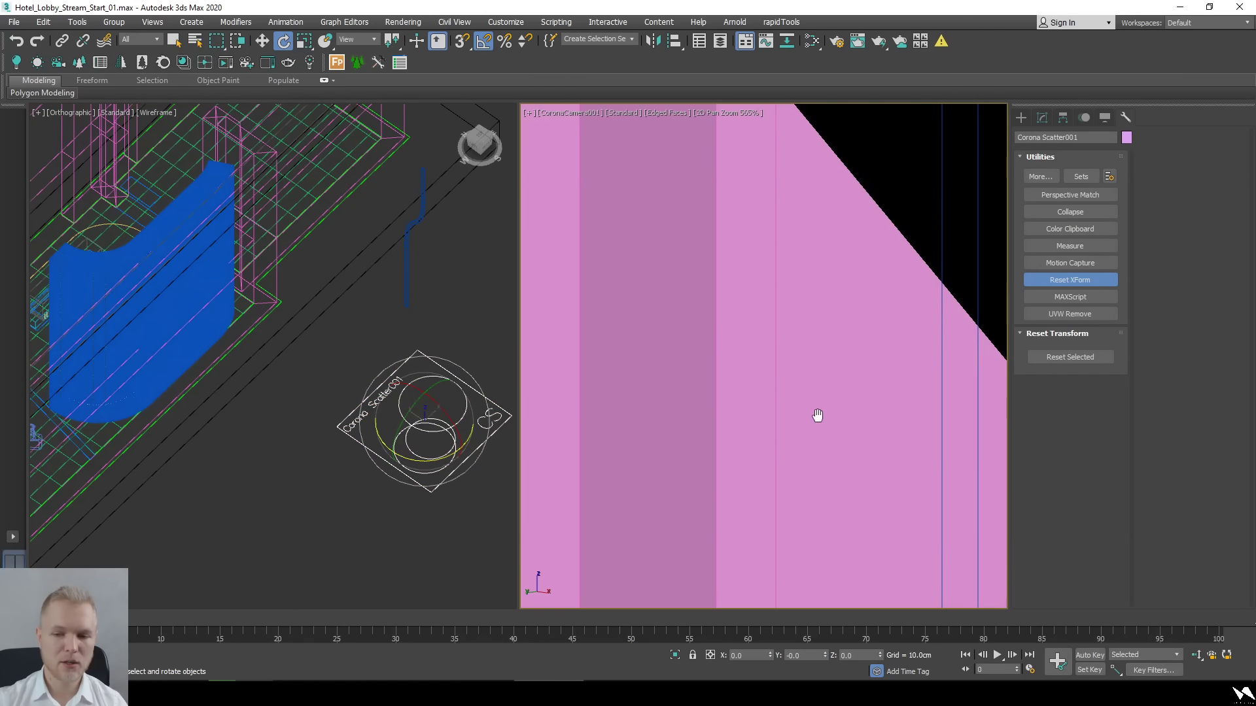
left_click(527, 116)
left_click(626, 282)
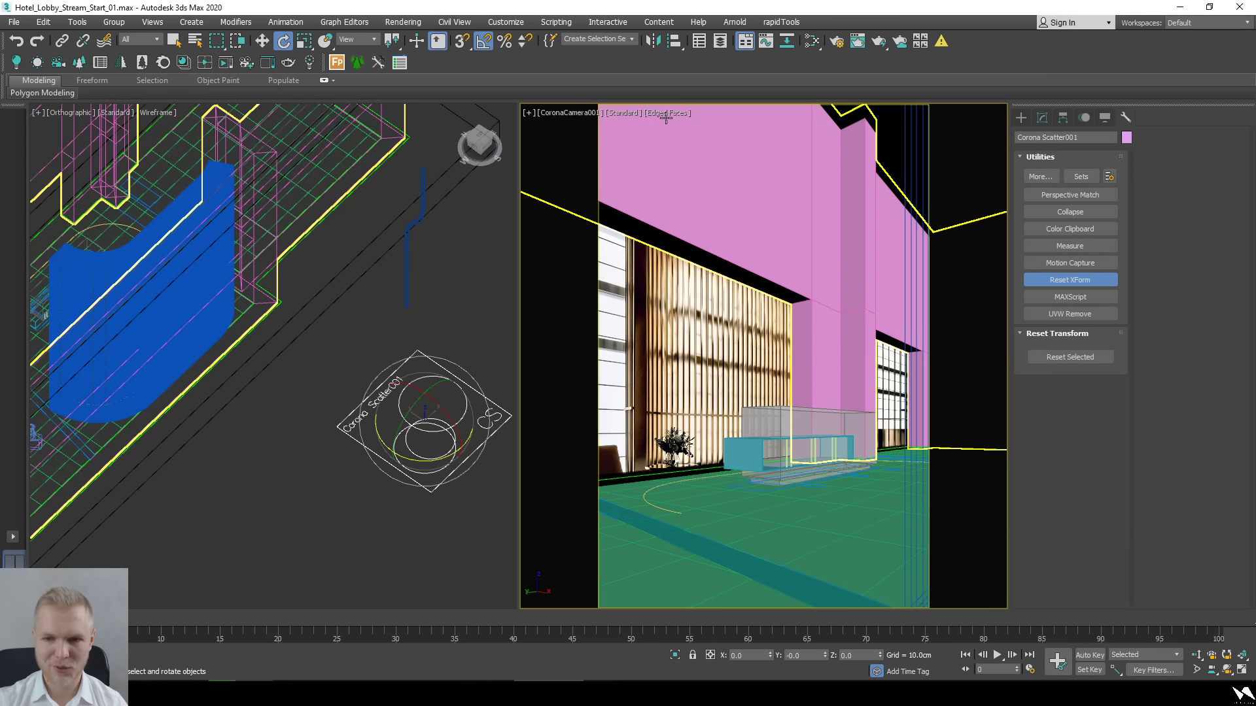
left_click(667, 117)
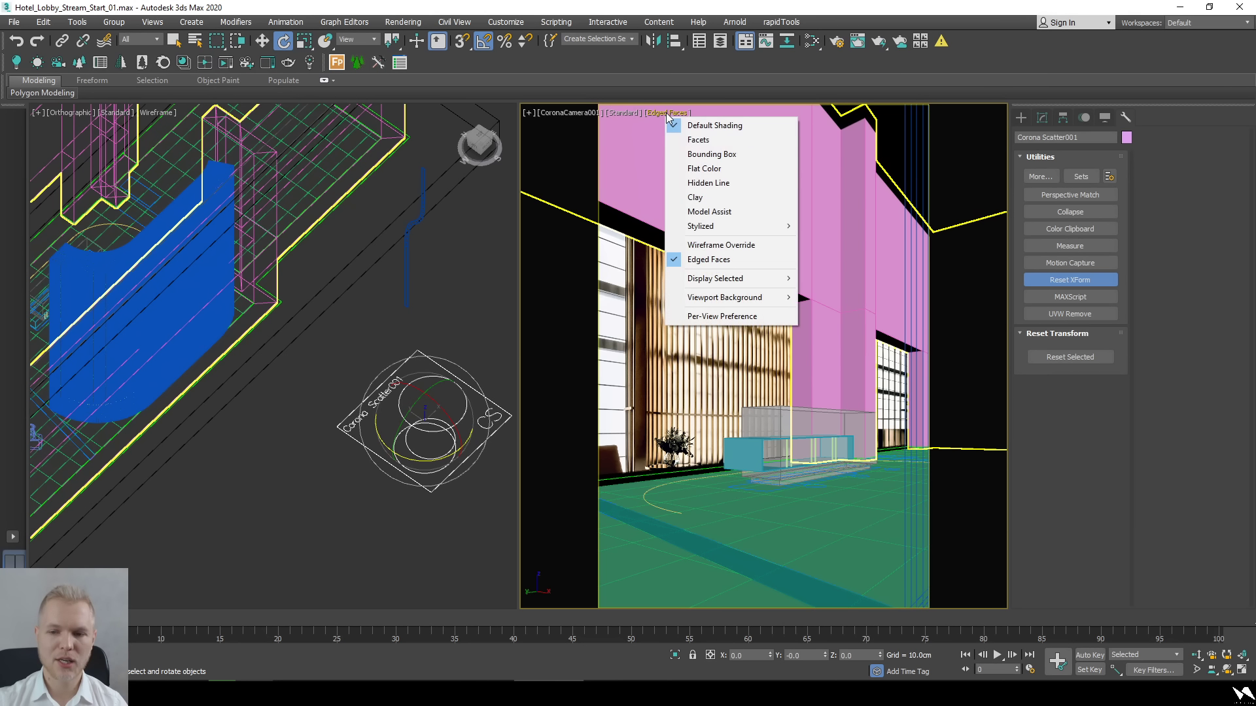
left_click(700, 193)
left_click(764, 372)
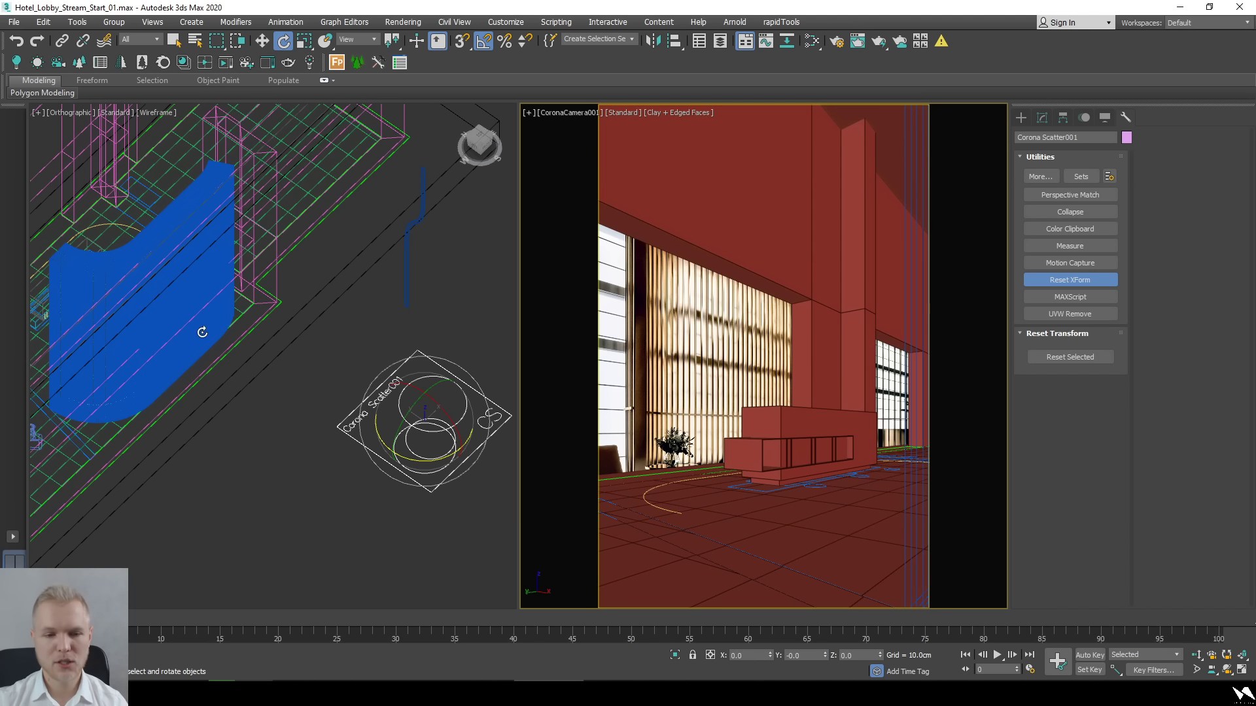
Set the Corona Scatter's viewport previz type to Full.
right_click(403, 503)
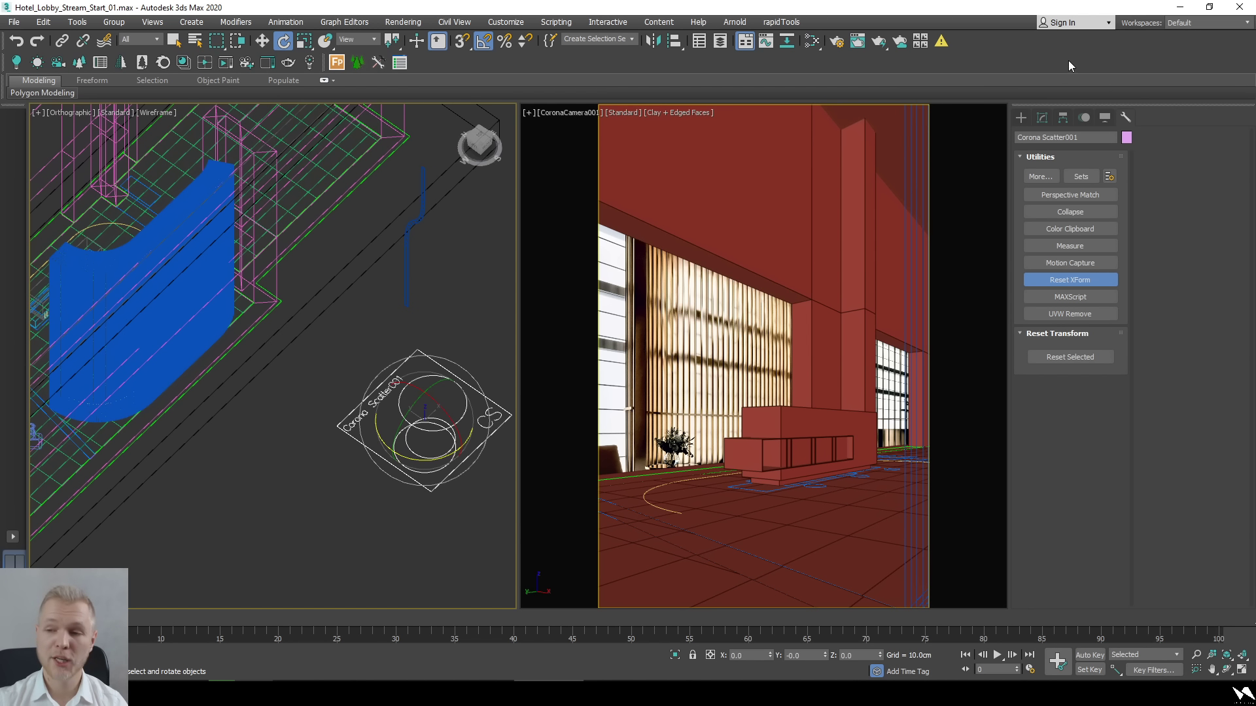
left_click(1043, 118)
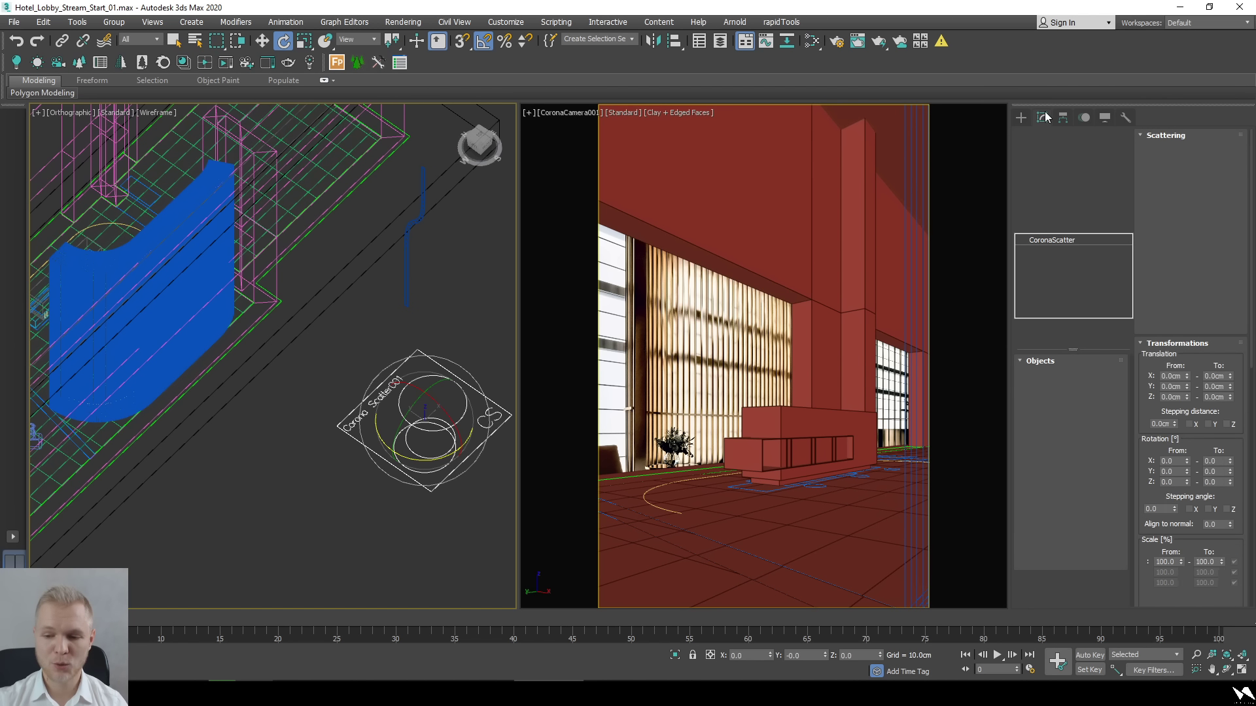
scroll(1167, 549, "down", 3)
scroll(1168, 409, "down", 3)
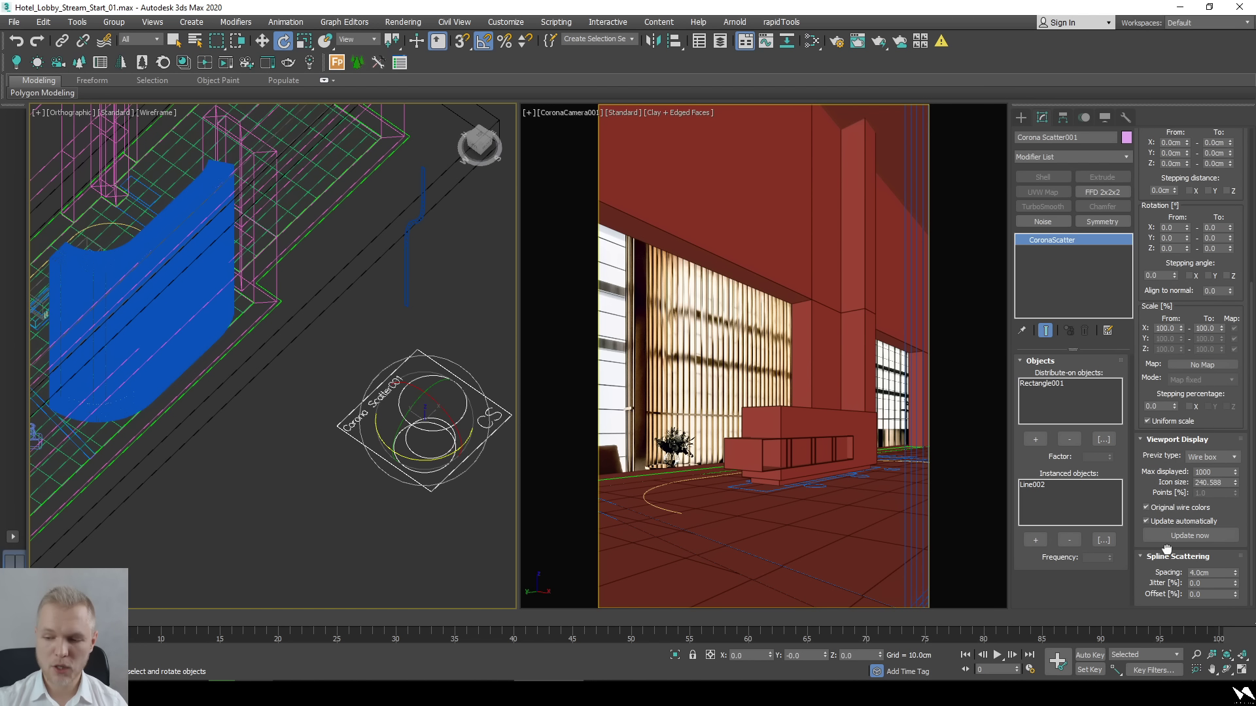
middle_click_drag(305, 322, 415, 519, "alt")
scroll(415, 523, "up", 3)
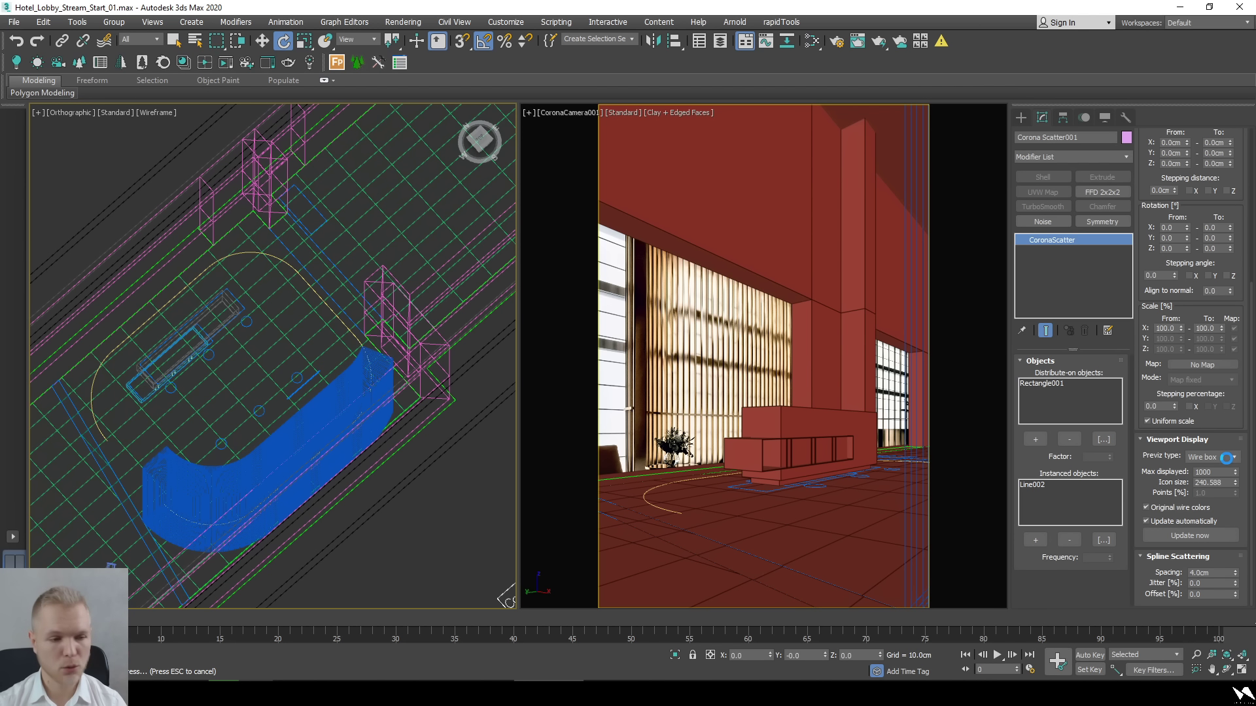
left_click(1228, 461)
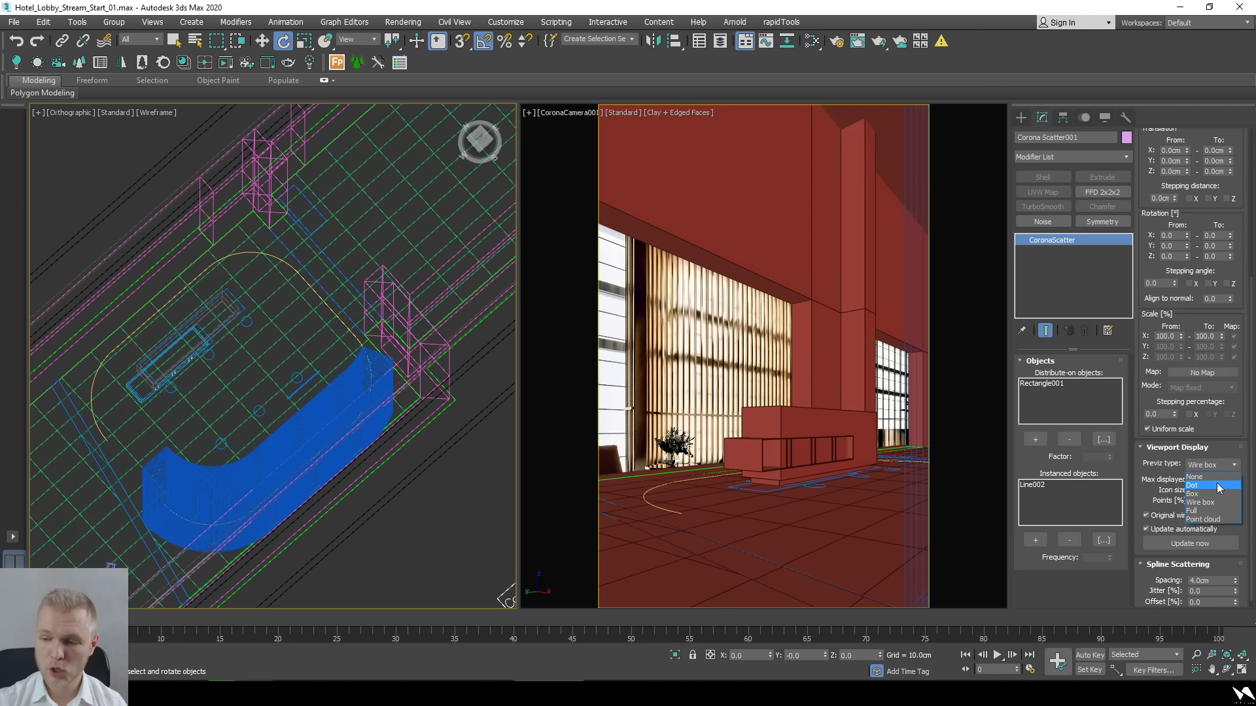
left_click(1207, 511)
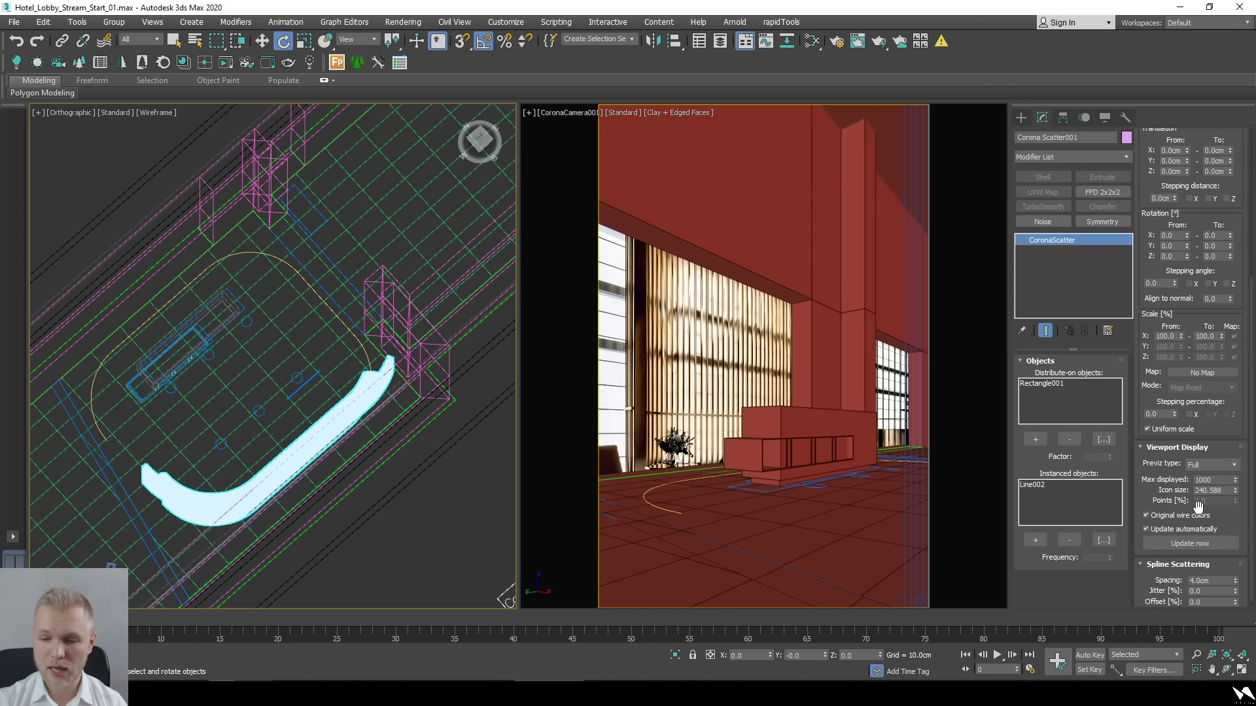
Examine how the scattered slats are distributed along the rounded floor spline.
middle_click_drag(463, 471, 444, 425, "alt")
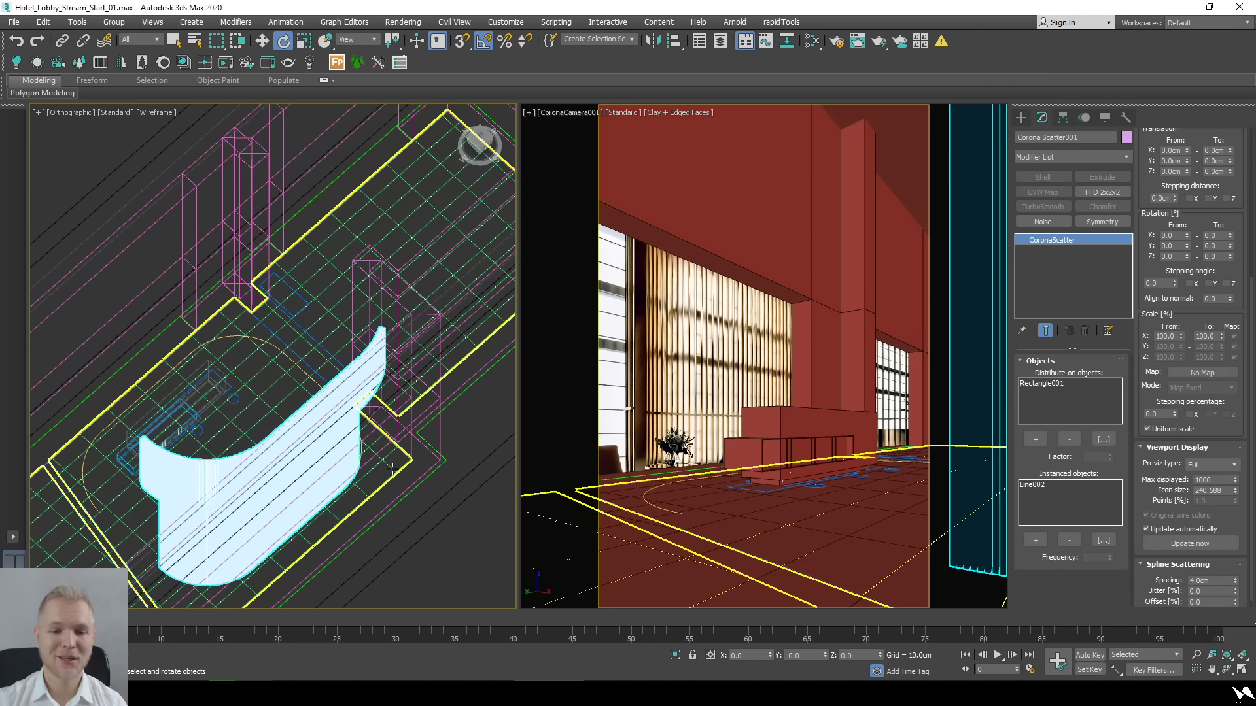
scroll(440, 412, "up", 5)
scroll(386, 451, "down", 2)
middle_click_drag(350, 392, 359, 372)
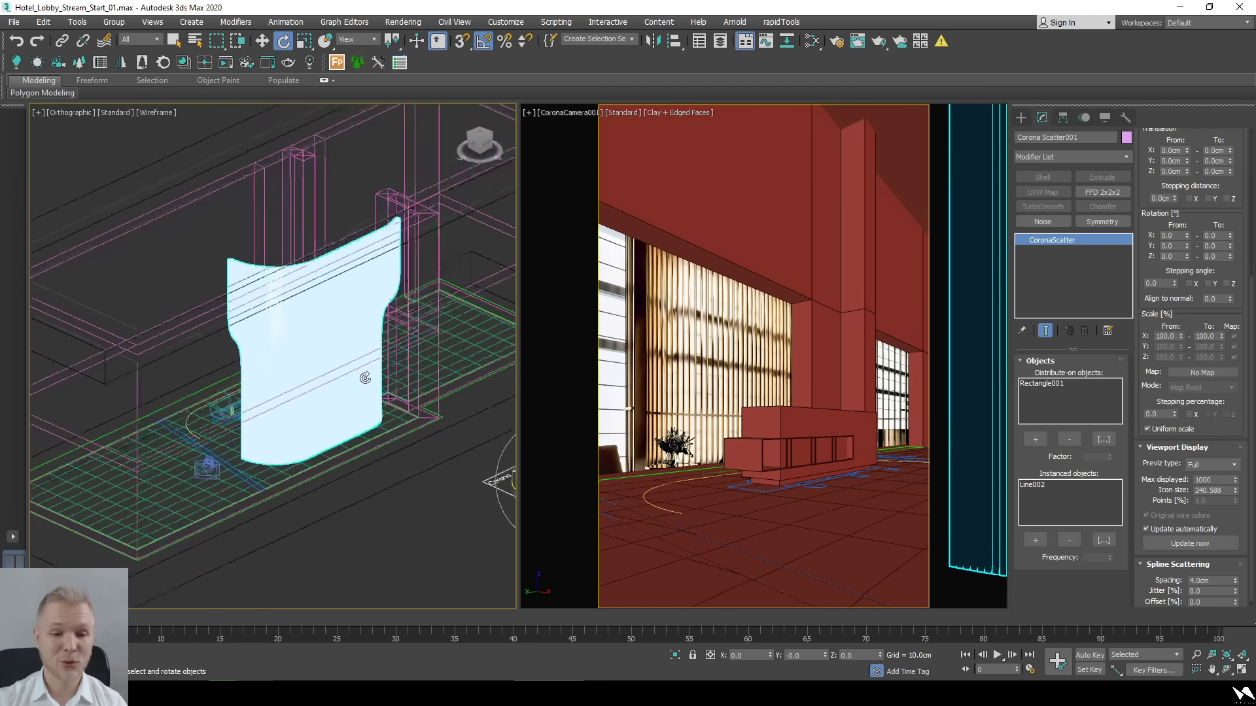
scroll(332, 385, "down", 1)
scroll(332, 384, "down", 2)
scroll(222, 419, "up", 6)
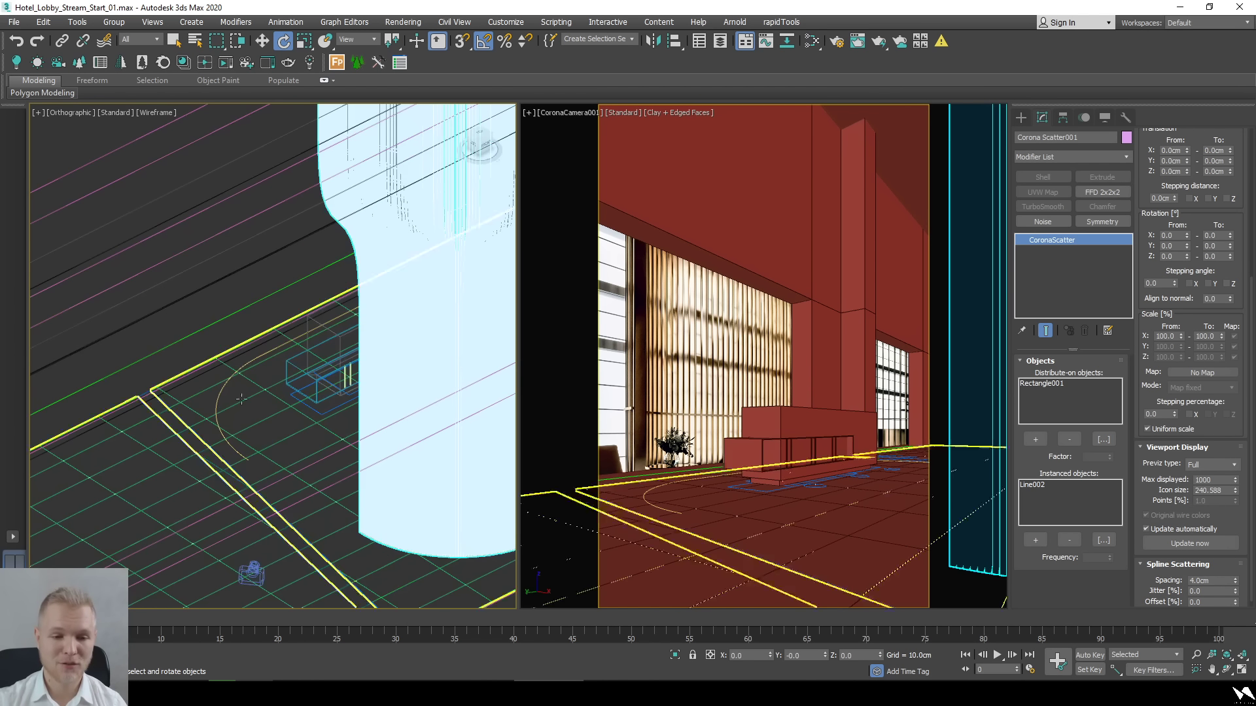
left_click(217, 416)
scroll(240, 428, "down", 4)
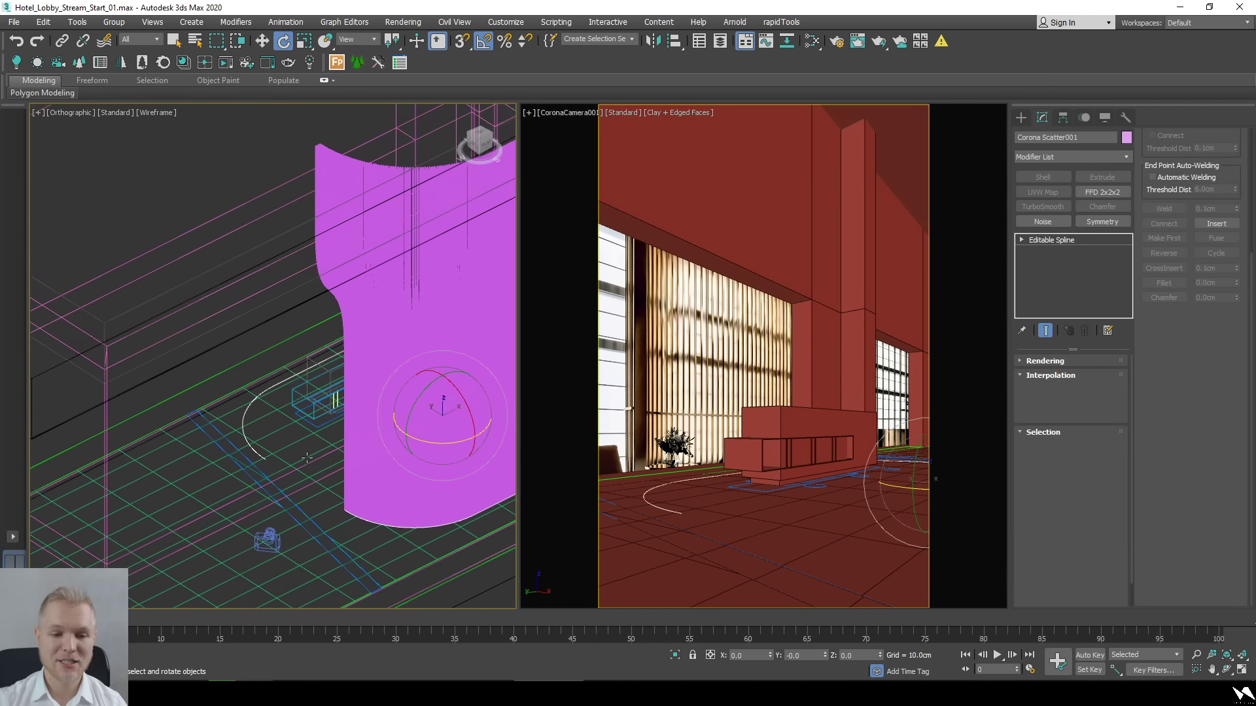
scroll(350, 407, "up", 6)
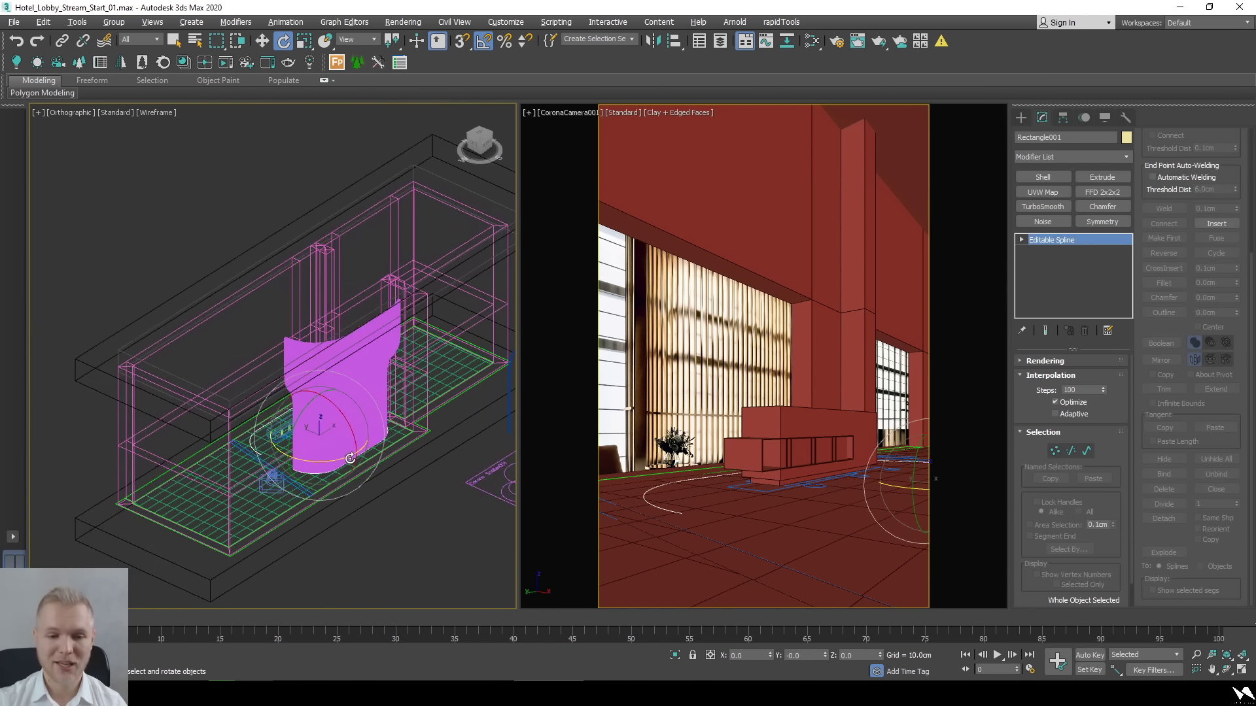
left_click(427, 350)
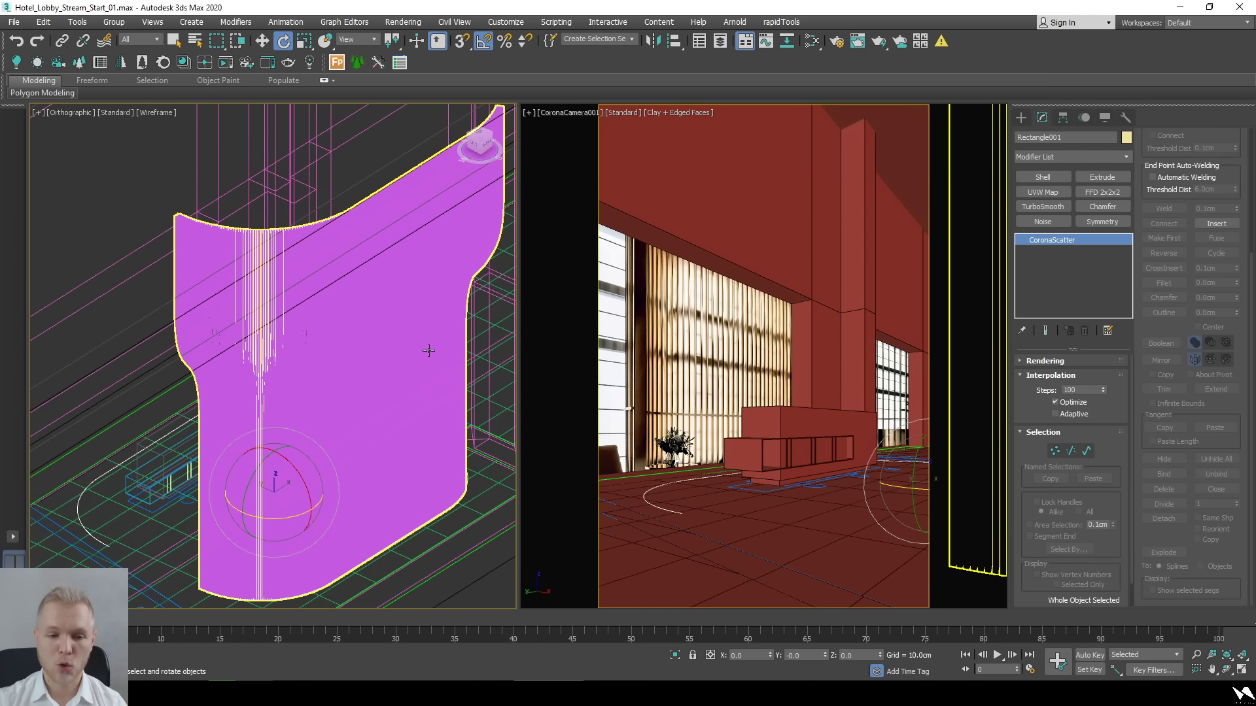
scroll(357, 392, "down", 5)
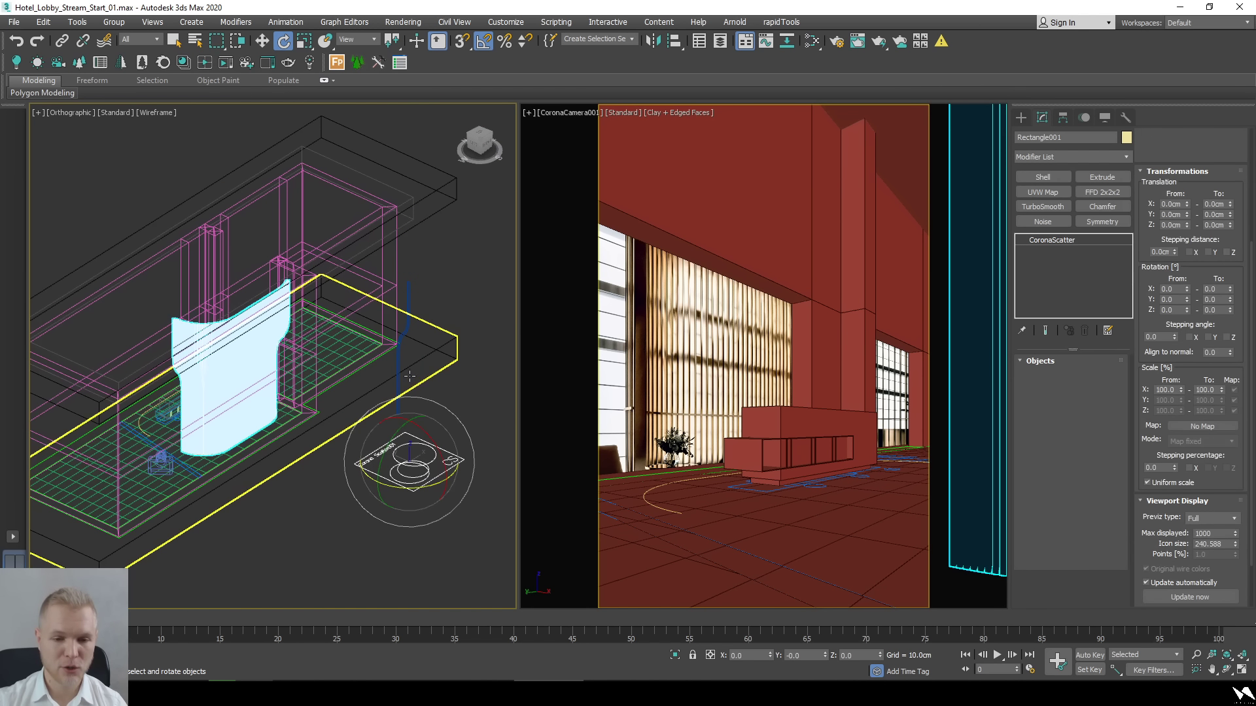
scroll(391, 377, "up", 3)
left_click(412, 418)
scroll(409, 451, "up", 2)
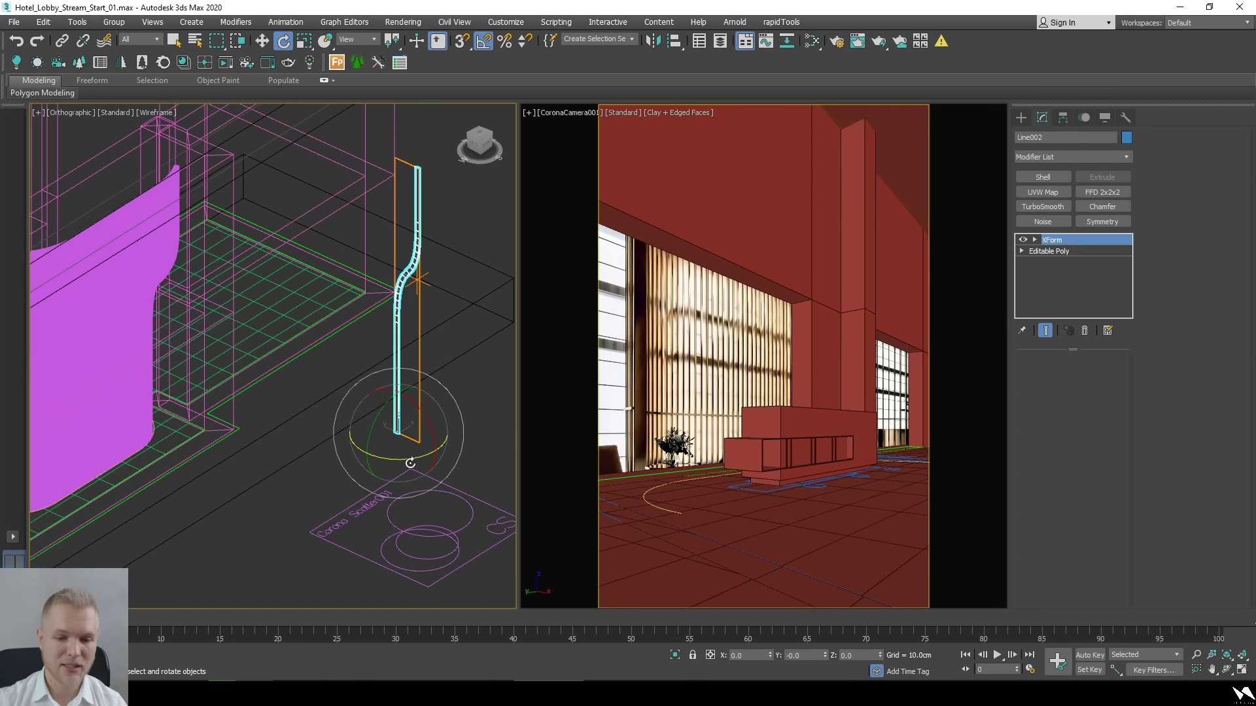
left_click_drag(412, 461, 305, 447)
right_click(304, 447)
Select the Corona Scatter and increase its spline spacing to 11.44 cm.
scroll(304, 447, "down", 3)
scroll(303, 410, "up", 2)
left_click(266, 424)
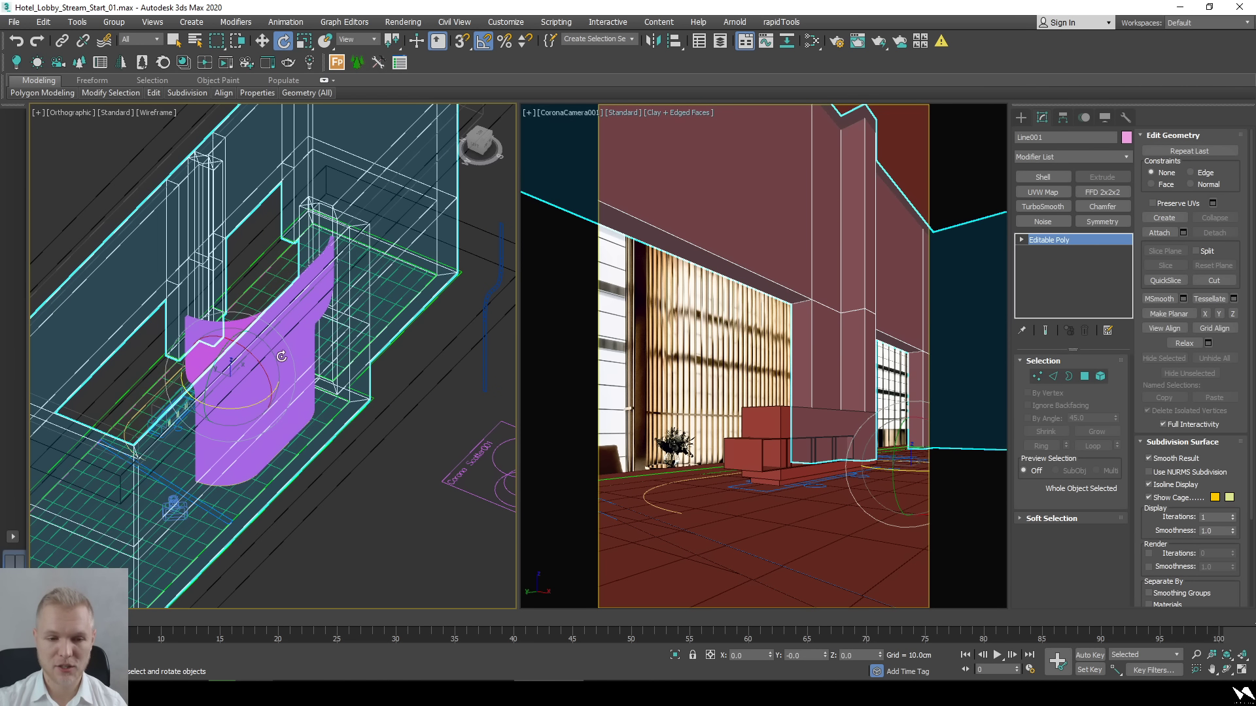
scroll(308, 367, "up", 2)
left_click(319, 347)
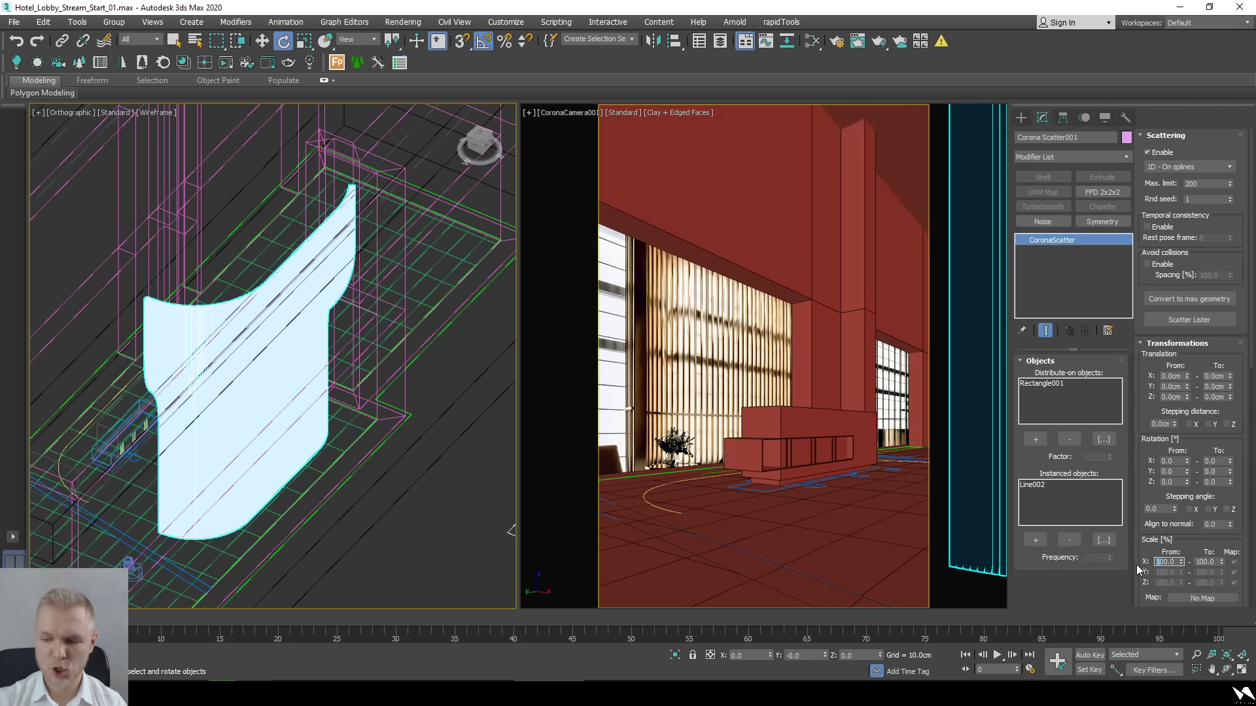
scroll(1138, 562, "down", 5)
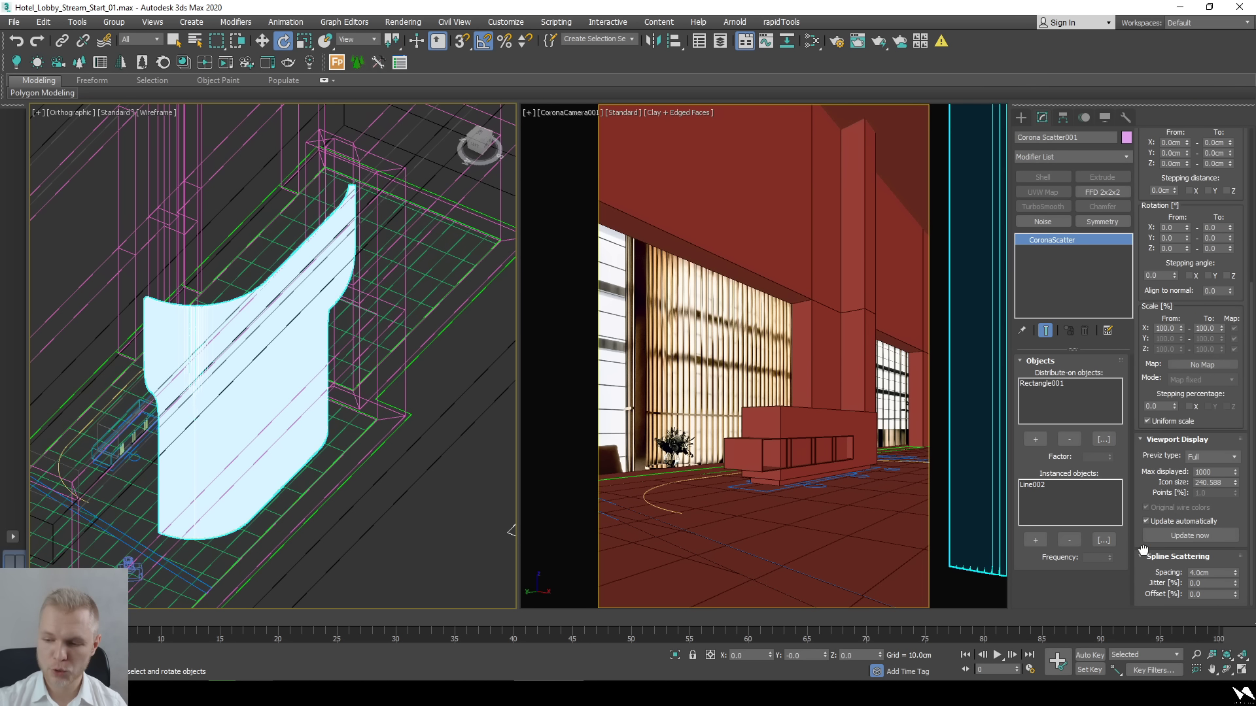
left_click_drag(1234, 573, 1205, 450)
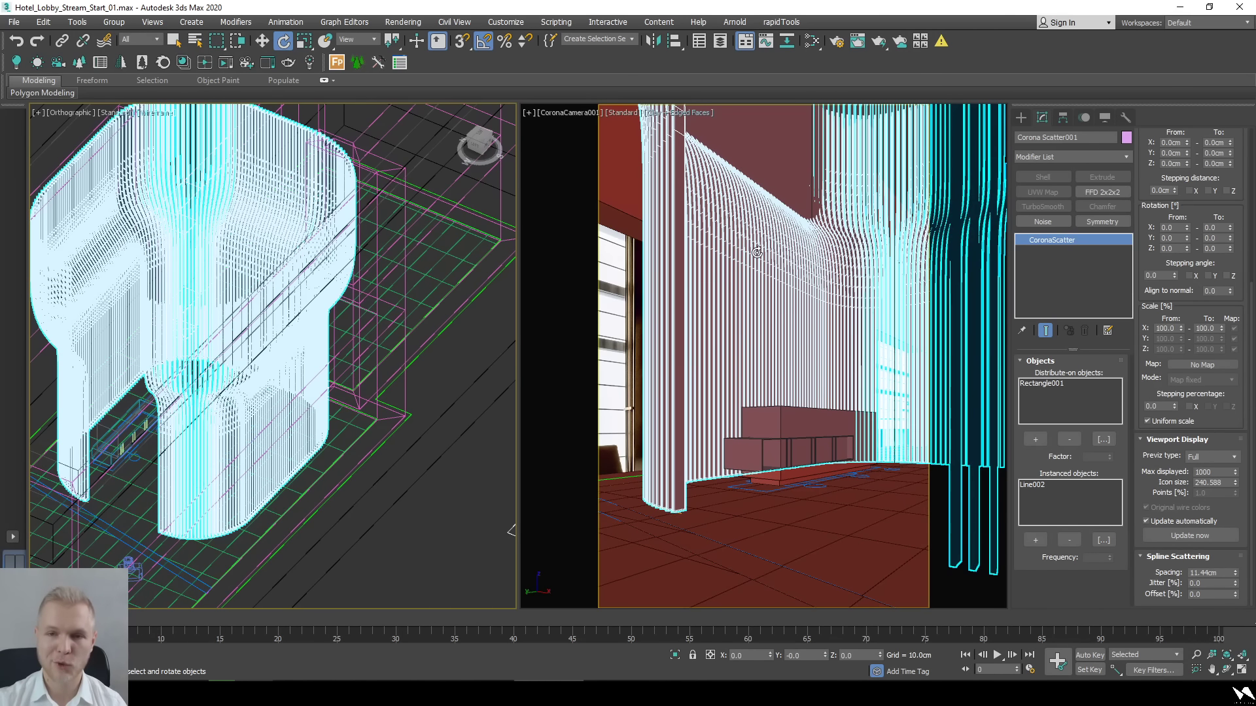
Set both the From and To values of the scatter's Z rotation to 180.
left_click(1177, 248)
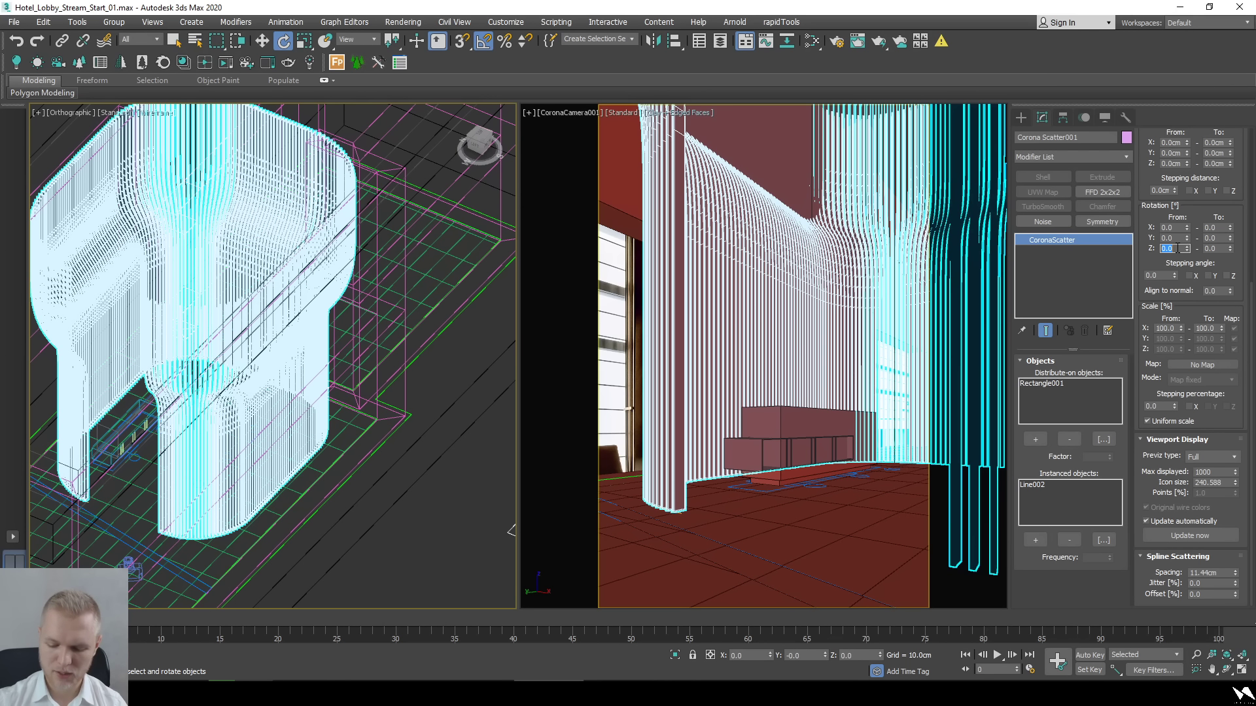
type("180")
key("Tab")
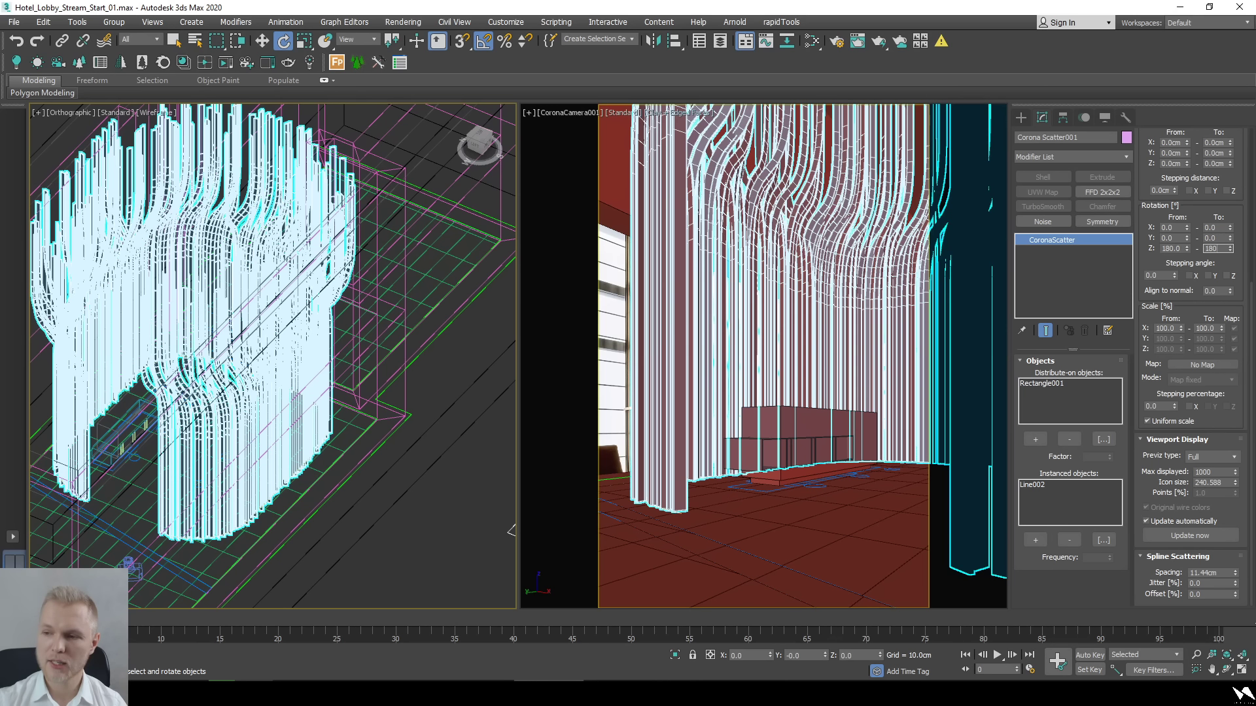
key("Return")
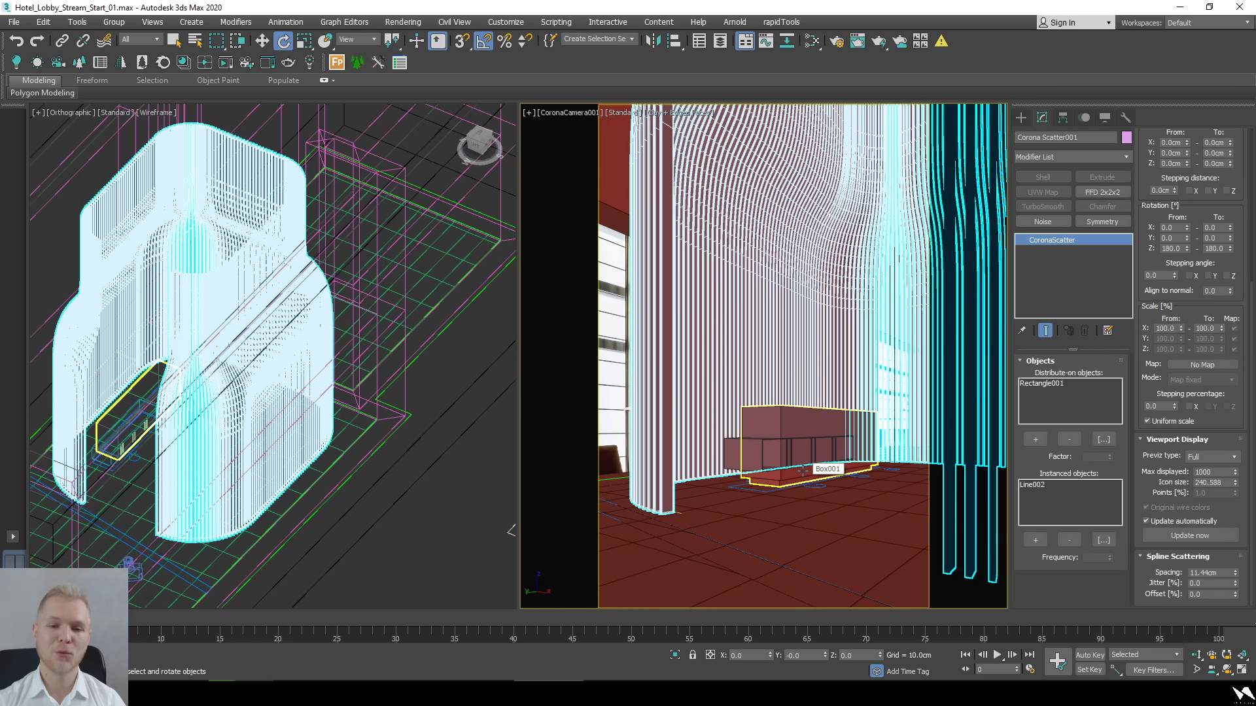
Reapply TurboSmooth on top of the original slat's stack and switch the camera view to wireframe display.
scroll(428, 508, "down", 3)
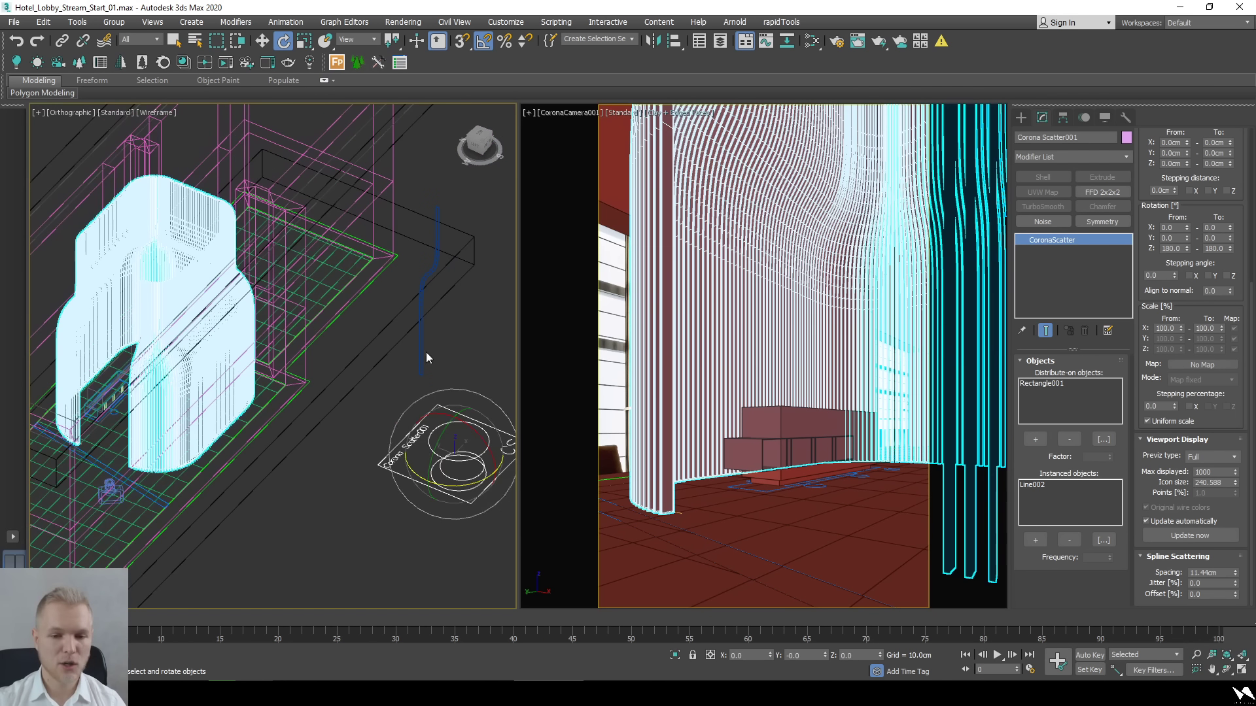
left_click(421, 336)
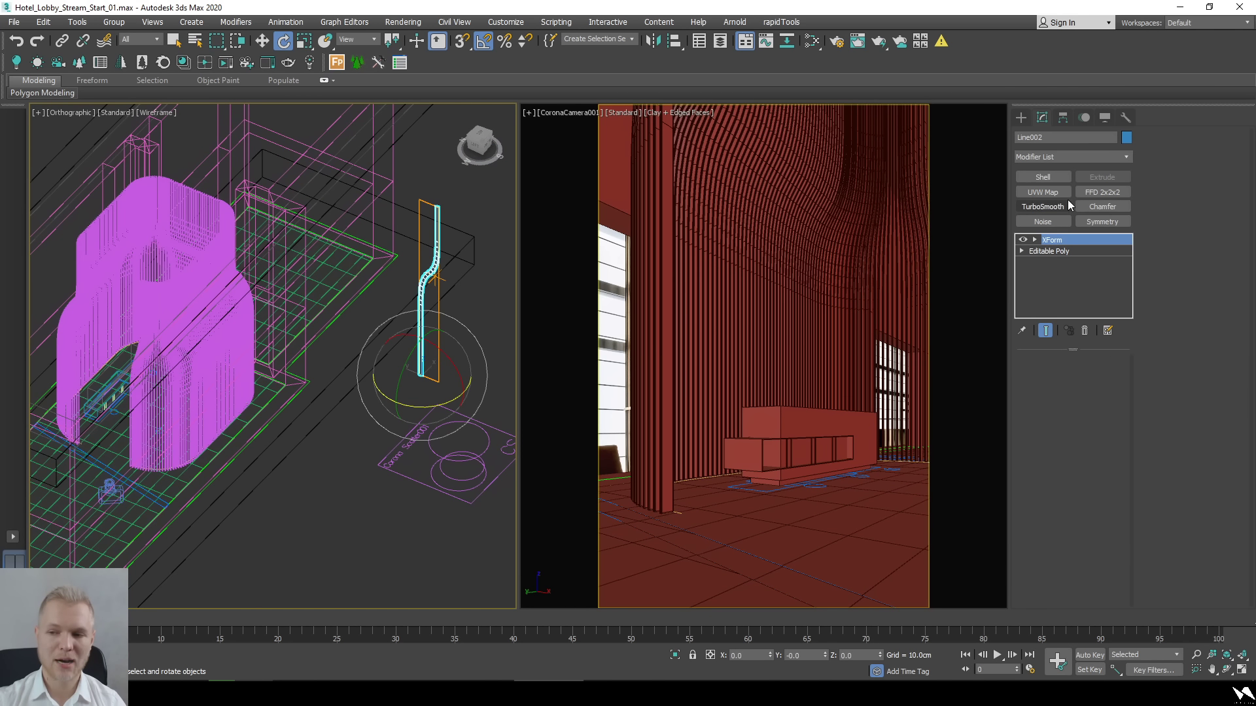
left_click(1042, 206)
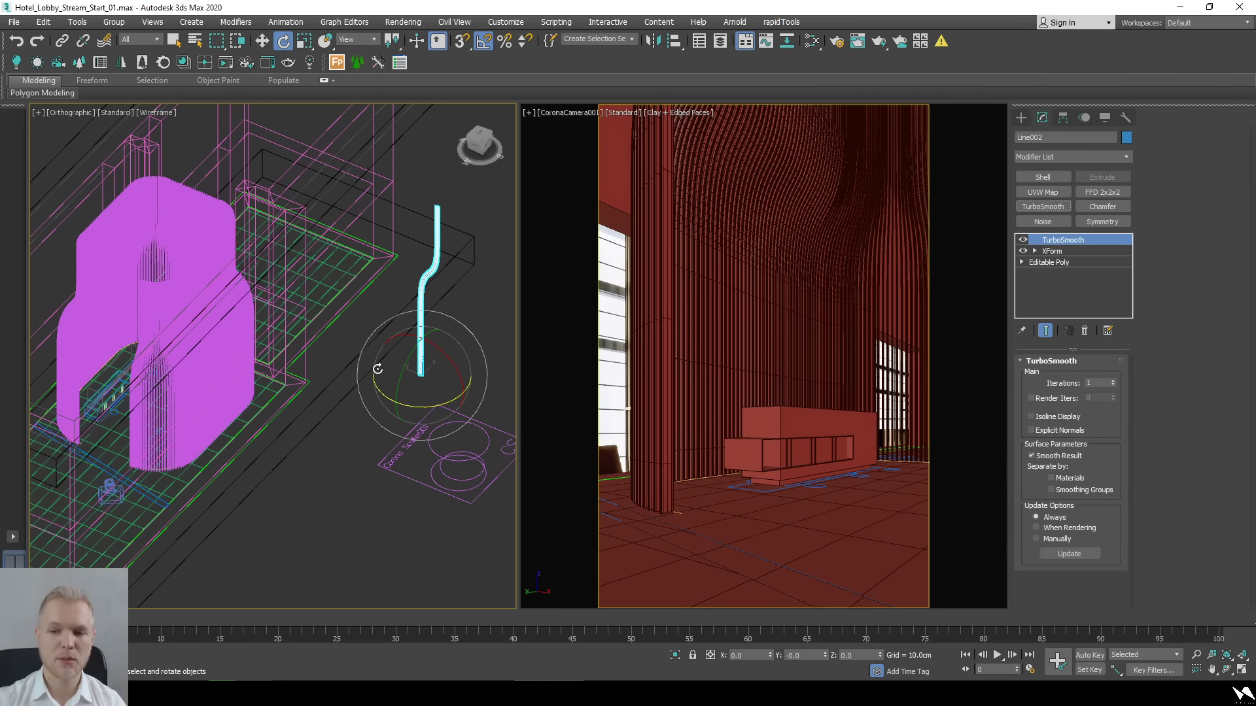
key("F3")
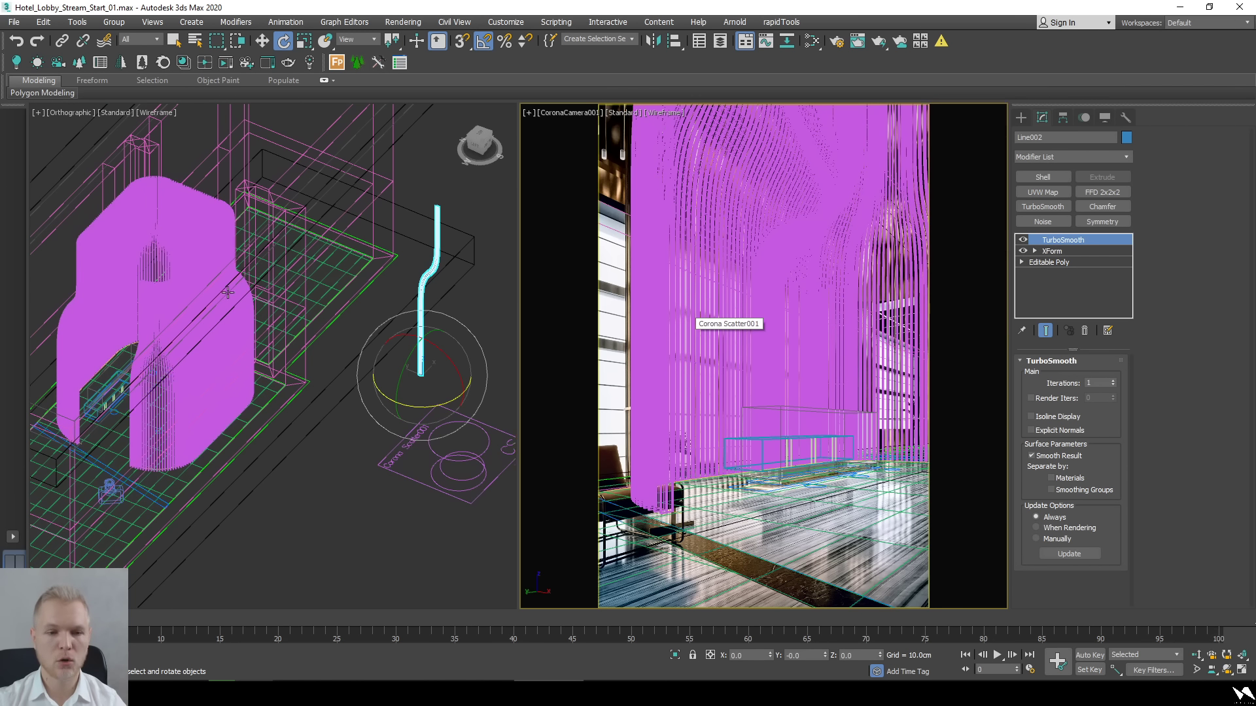
Examine the scattered wall around the lobby and compare the original slat's Editable Poly and TurboSmooth stack levels.
middle_click_drag(281, 340, 238, 338, "alt")
scroll(351, 344, "up", 5)
scroll(379, 384, "down", 10)
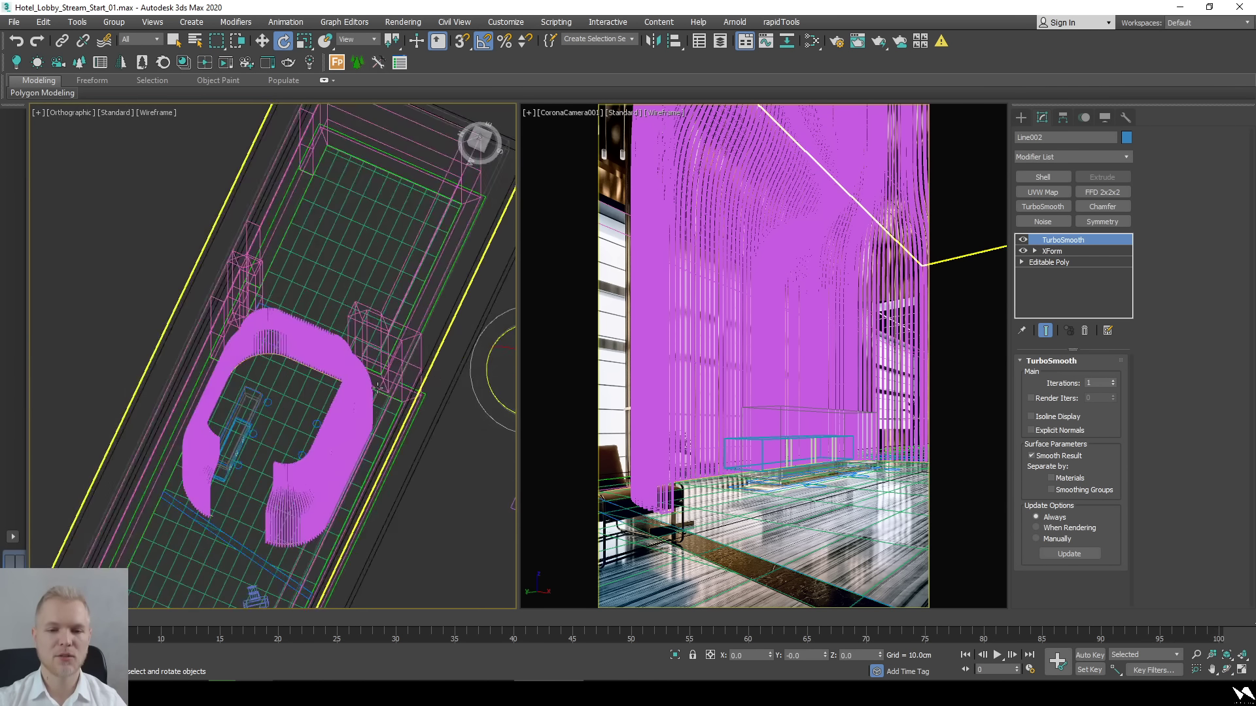
middle_click_drag(440, 403, 412, 373, "alt")
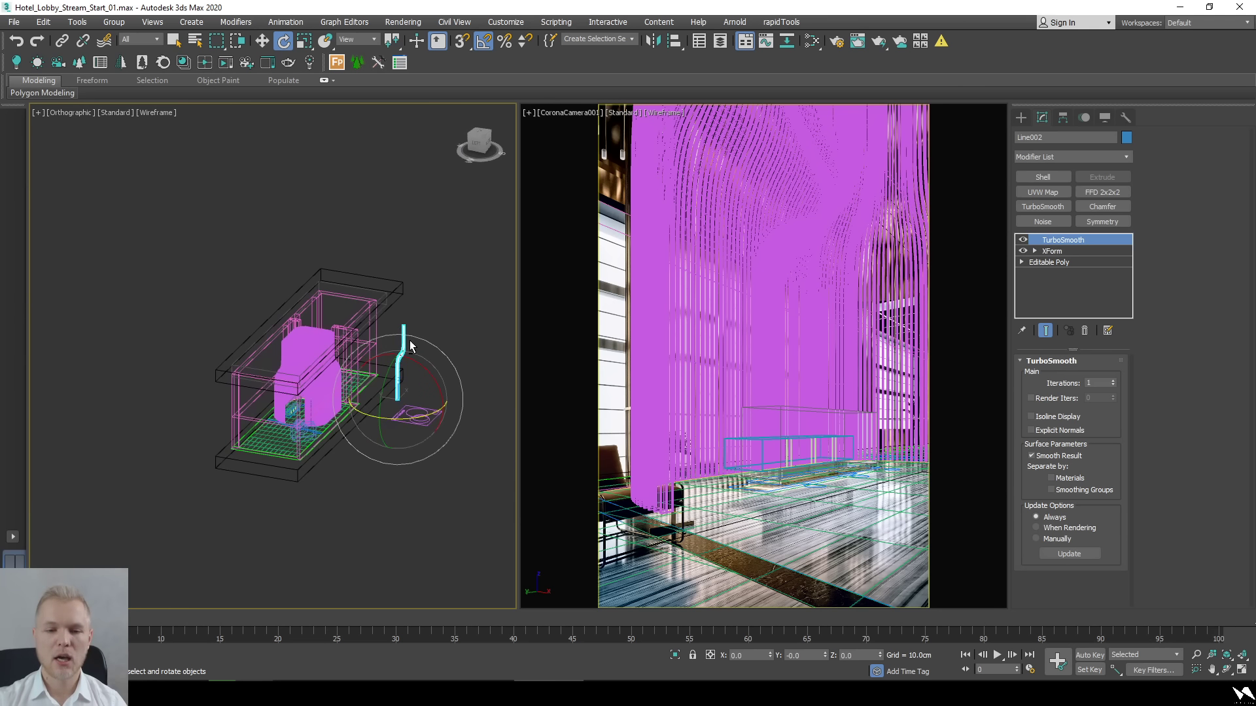
key("z")
left_click(1107, 263)
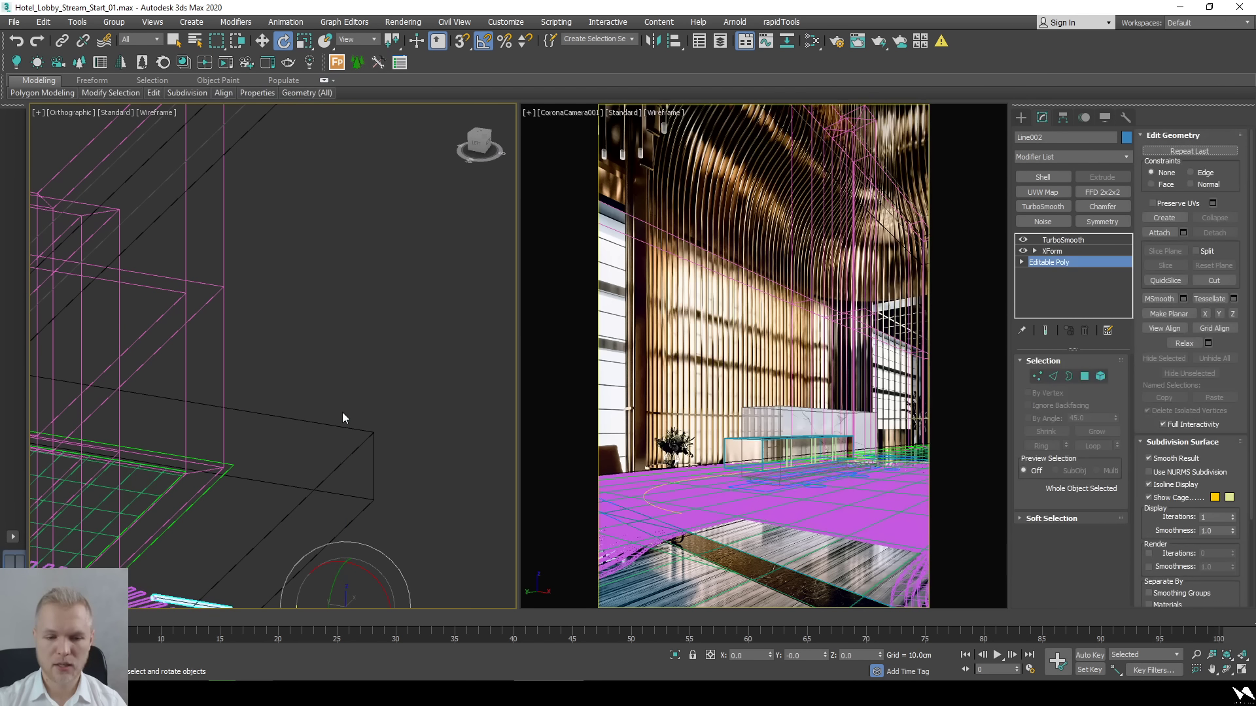
left_click(1108, 243)
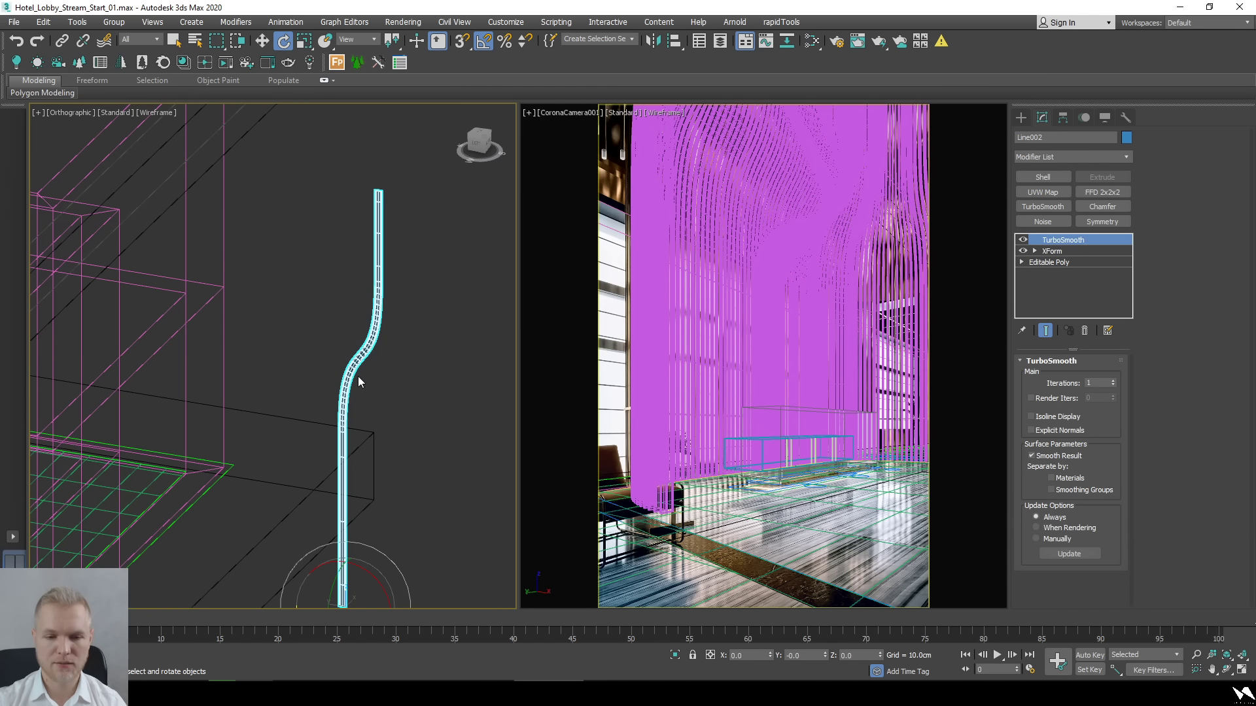
scroll(359, 382, "down", 3)
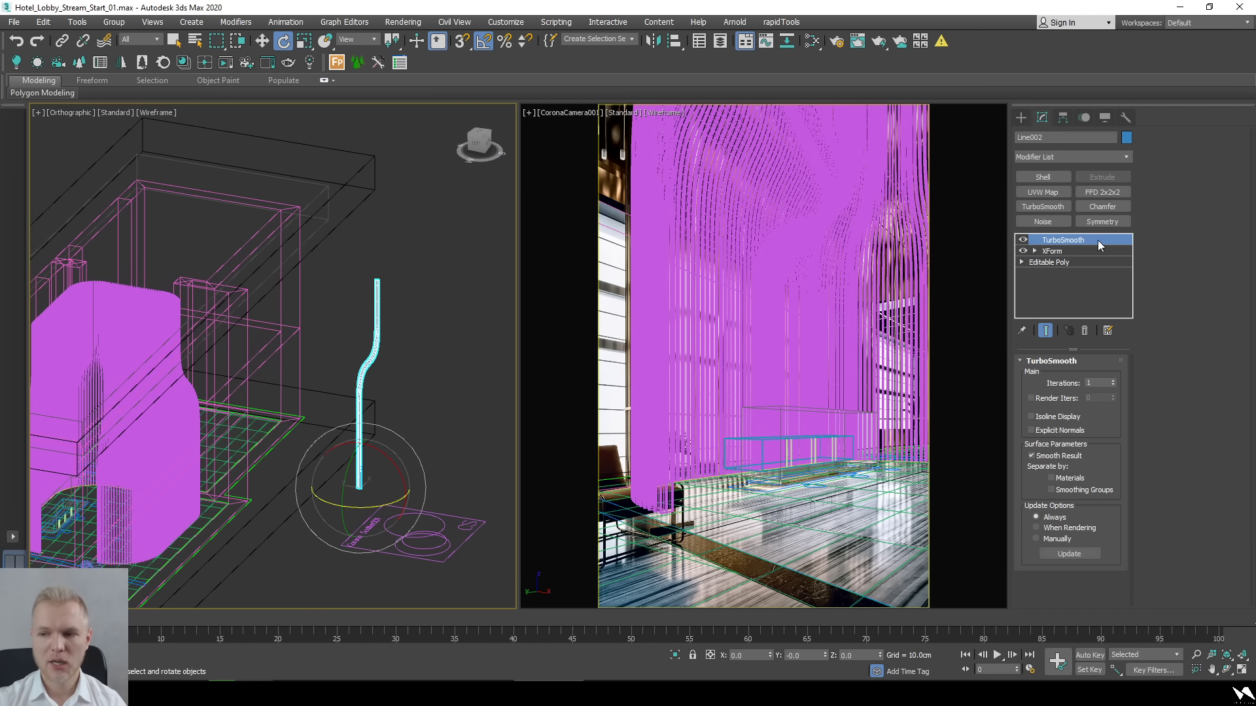
Switch the working view to a wireframe top view and examine the slat spacing around the rounded corners.
key("t")
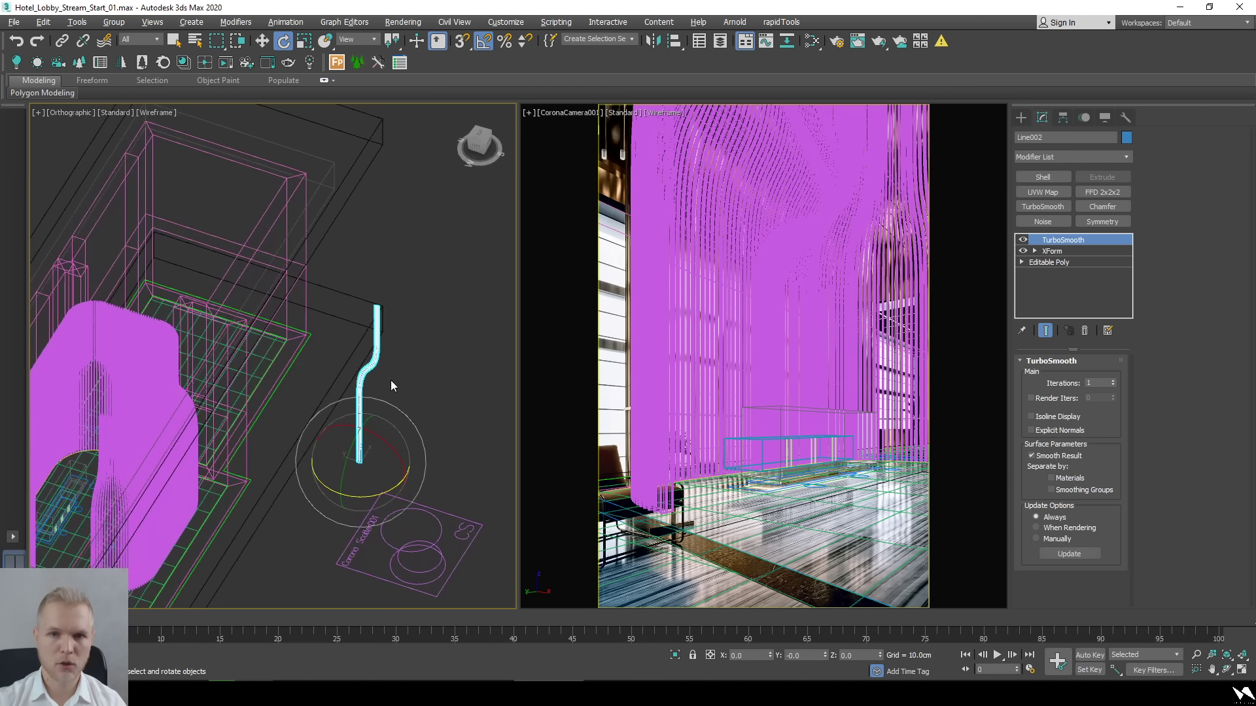
key("z")
scroll(365, 354, "down", 5)
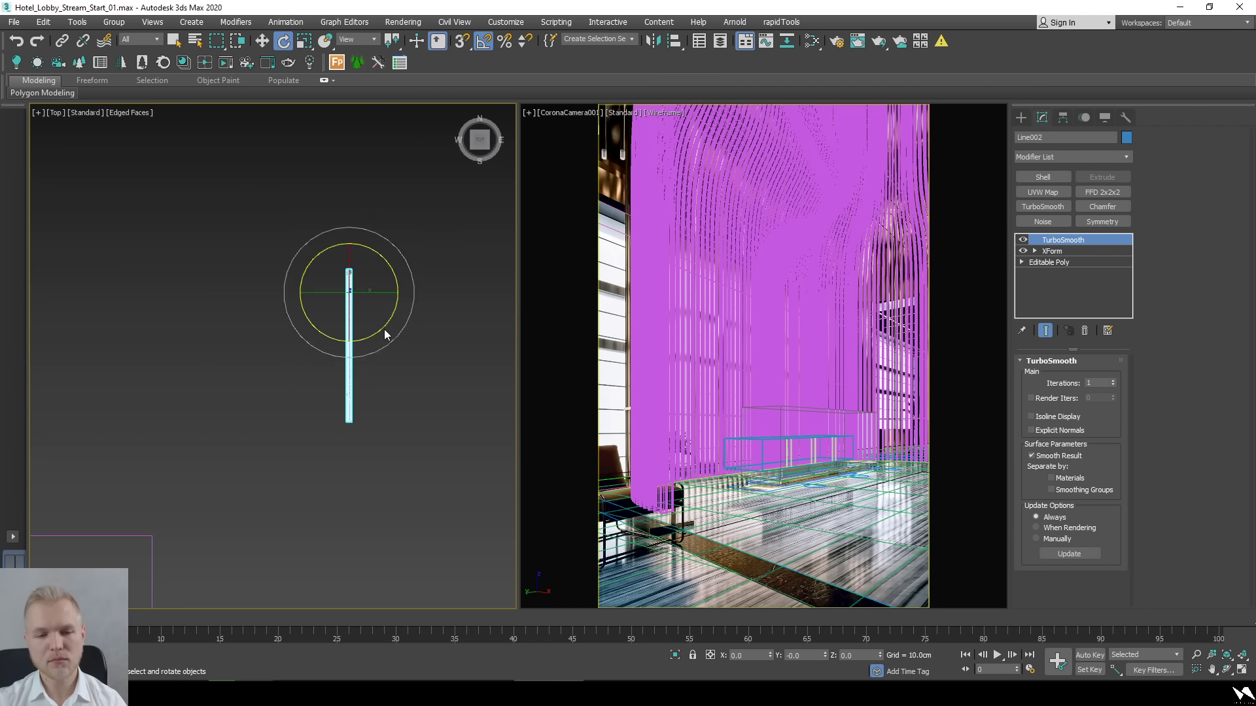
left_click(407, 452)
scroll(394, 417, "down", 3)
key("F3")
scroll(390, 399, "up", 6)
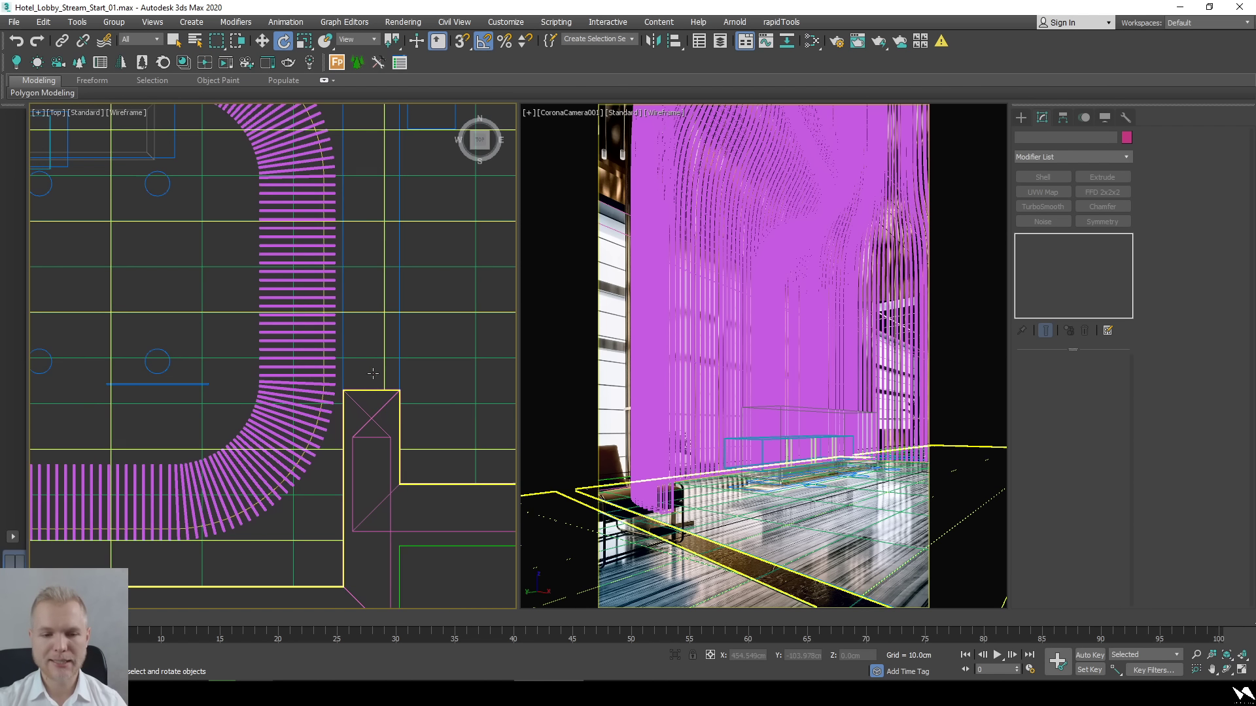
scroll(360, 371, "up", 2)
left_click(360, 370)
scroll(360, 371, "down", 4)
scroll(360, 371, "up", 6)
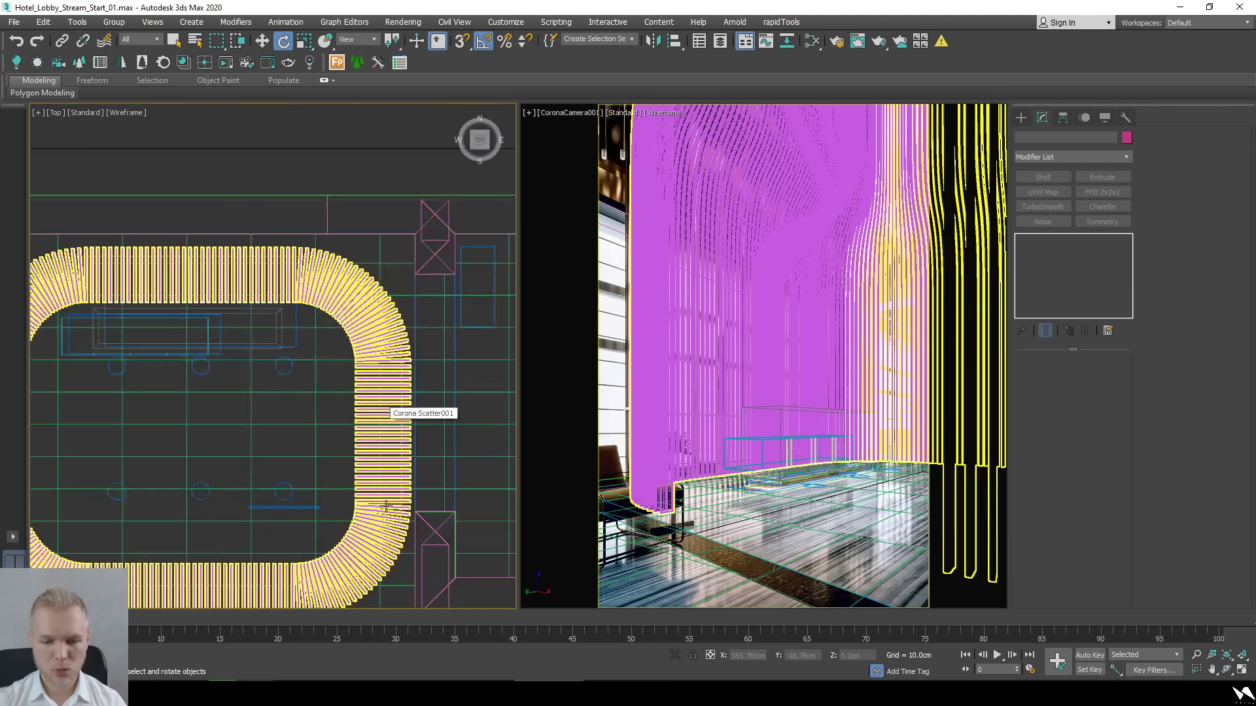
middle_click_drag(434, 395, 431, 282)
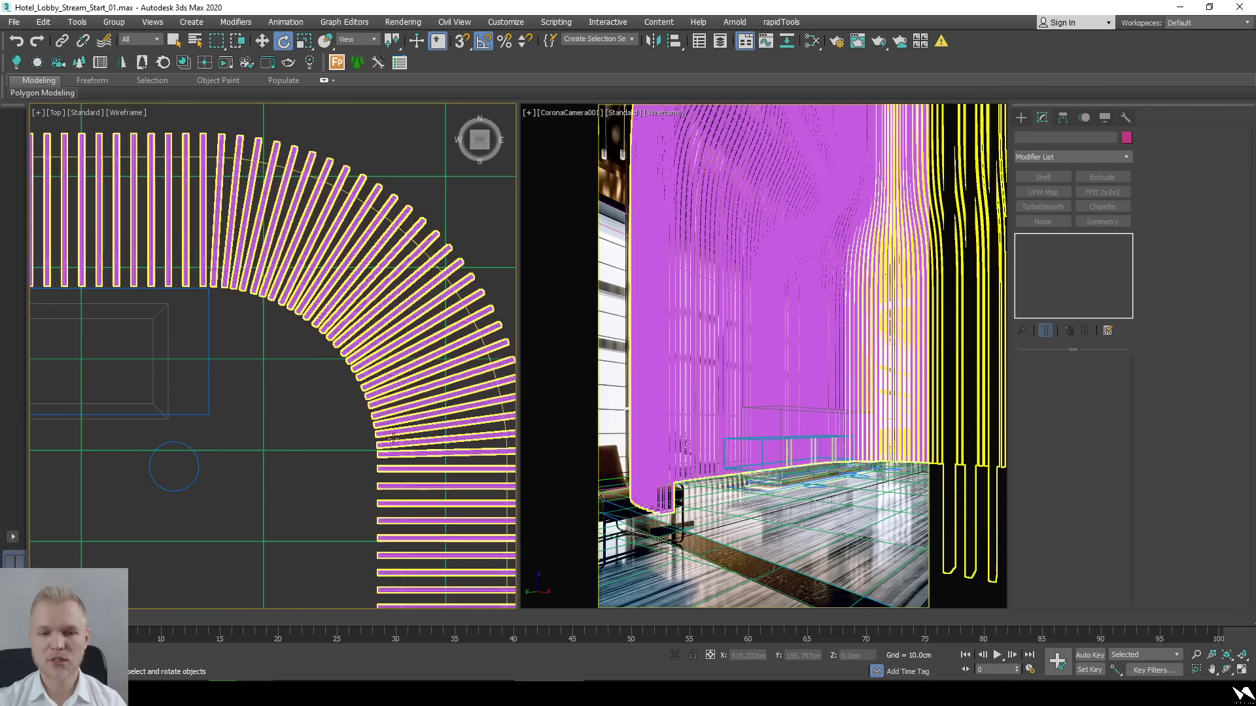
Select the rounded floor spline that carries the slats and clone it in place as a Copy.
left_click(438, 268)
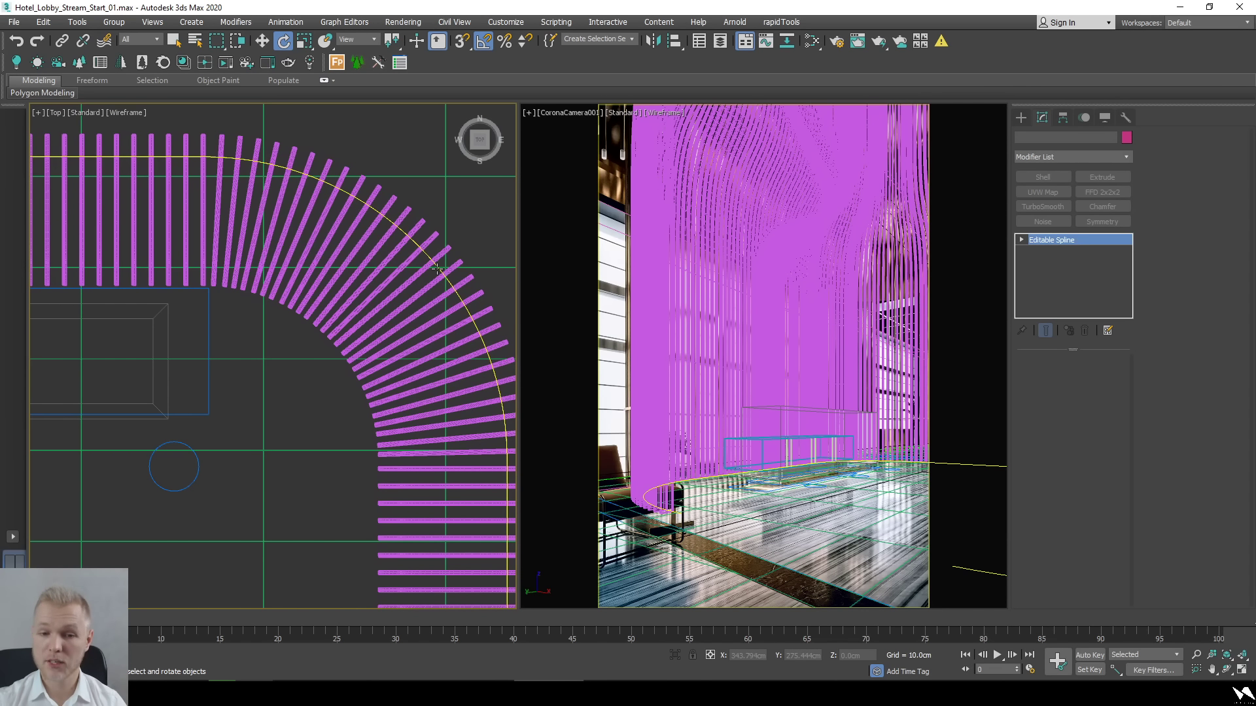
scroll(425, 314, "down", 5)
middle_click_drag(414, 390, 419, 337)
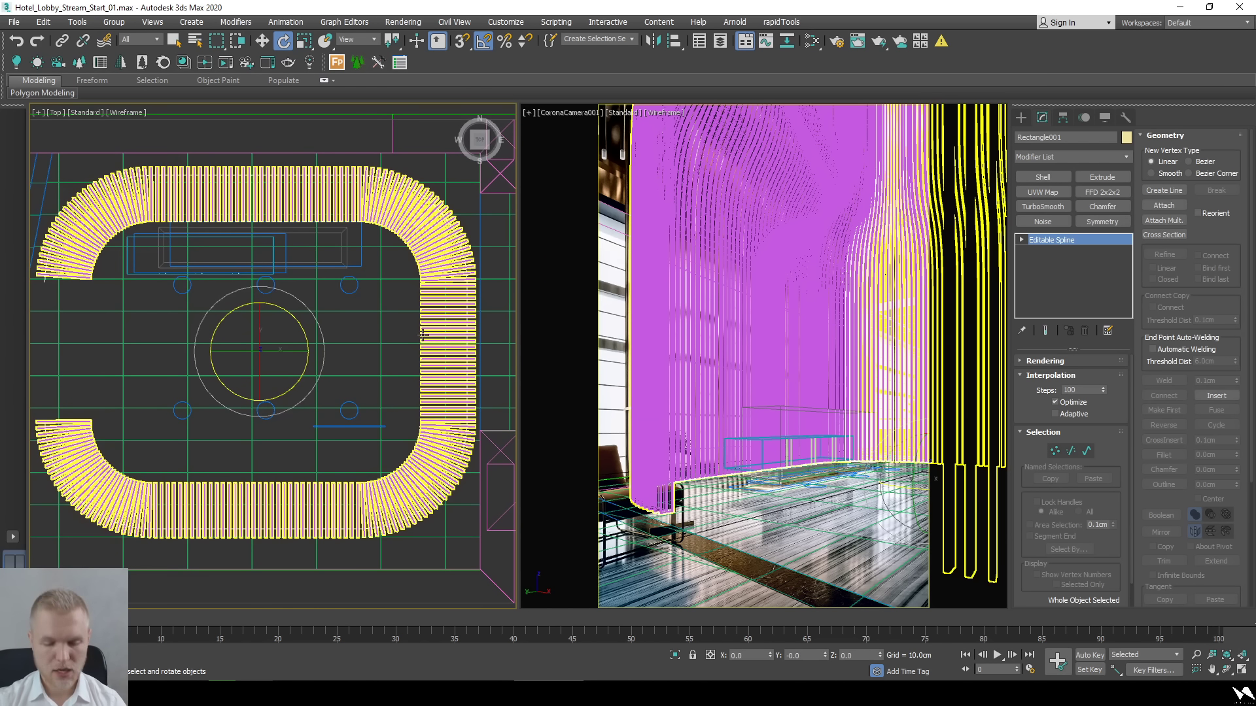
left_click_drag(422, 337, 440, 337, "shift")
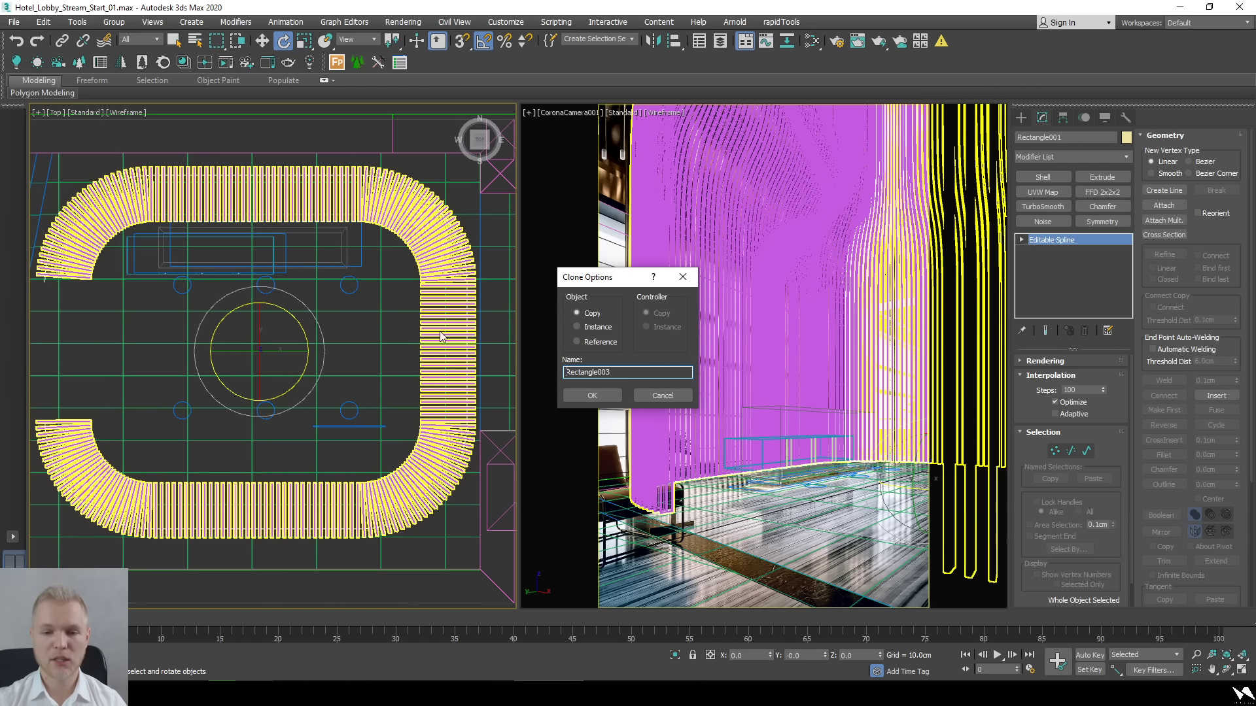
left_click(613, 395)
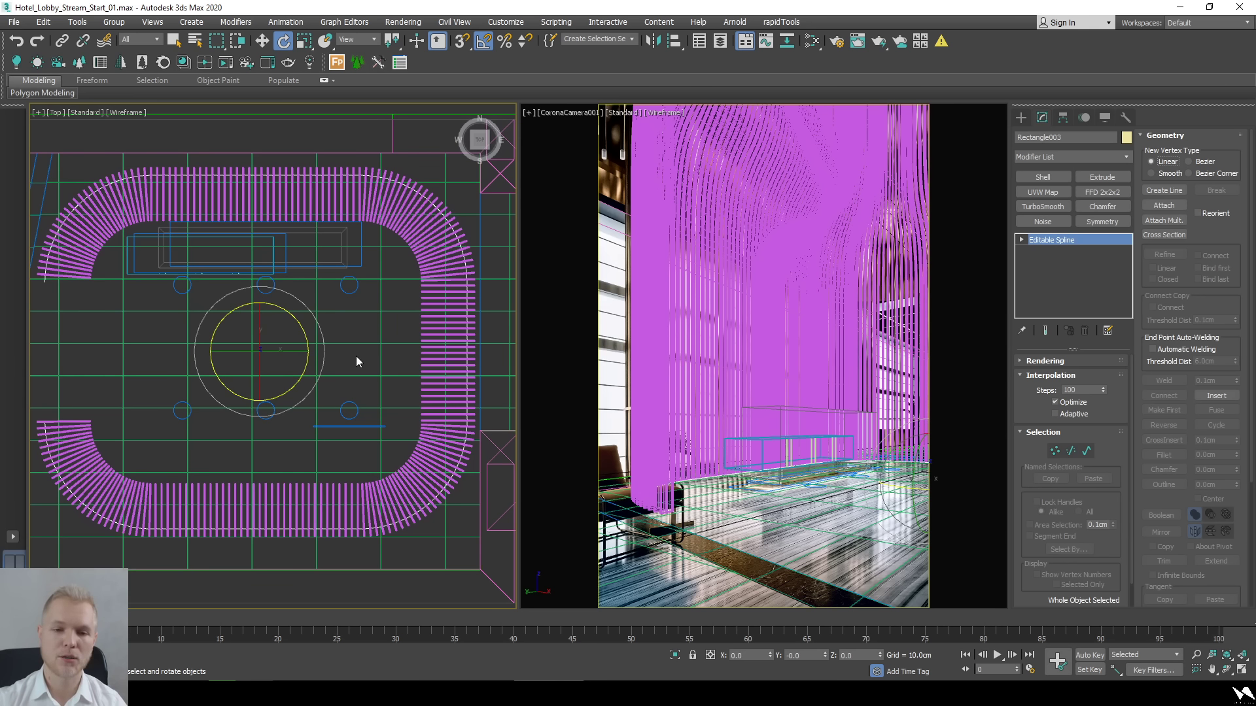
Examine the foot of the slat wall from an angled view and restore the top view of the rounded corner.
middle_click_drag(356, 357, 337, 399, "alt")
scroll(350, 502, "up", 3)
key("shift+z")
key("shift+z")
key("shift+z")
key("shift+z")
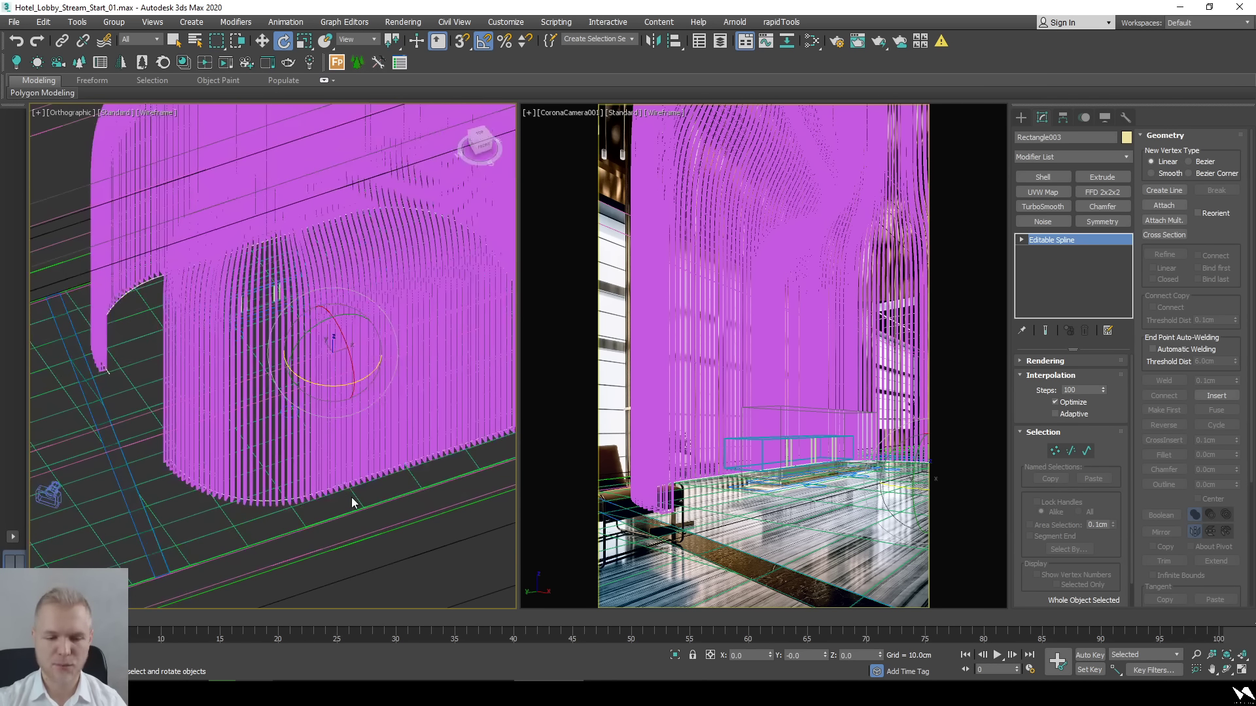
key("shift+z")
key("shift+z")
key("shift+z")
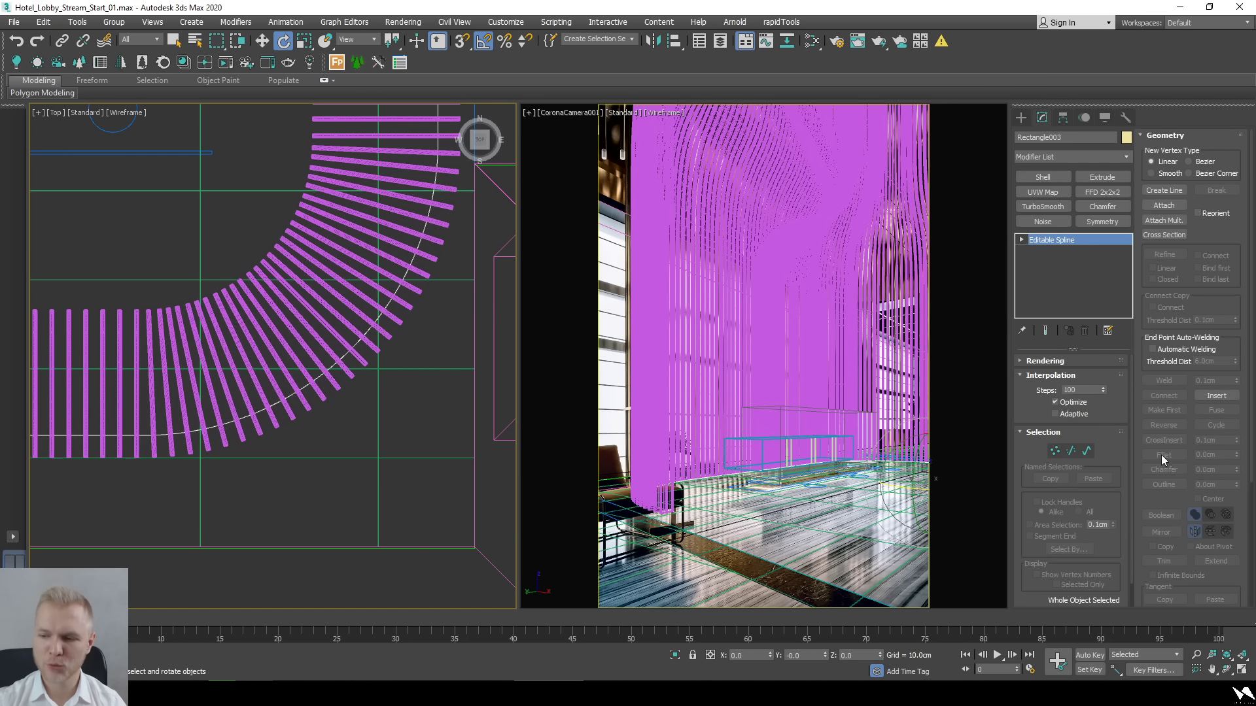
Enter spline sub-object level on the copied floor curve and select its open spline.
left_click_drag(1142, 501, 1146, 406)
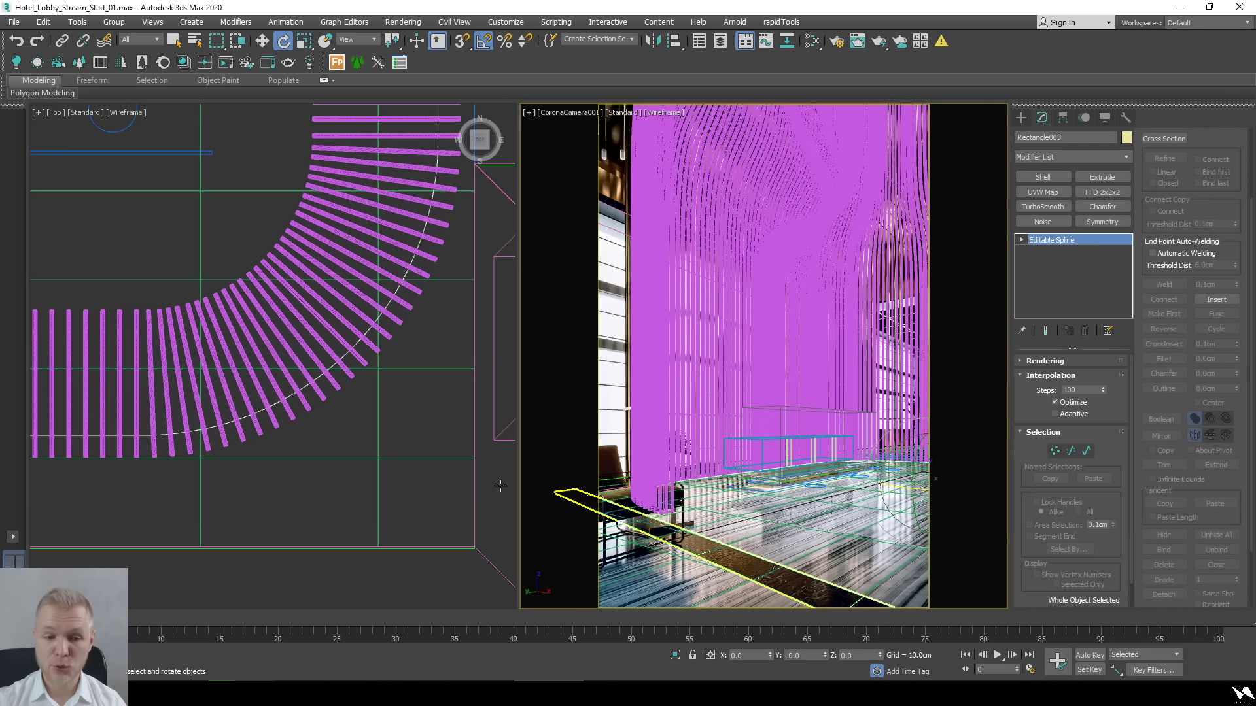
key("3")
left_click(277, 363)
scroll(357, 433, "up", 2)
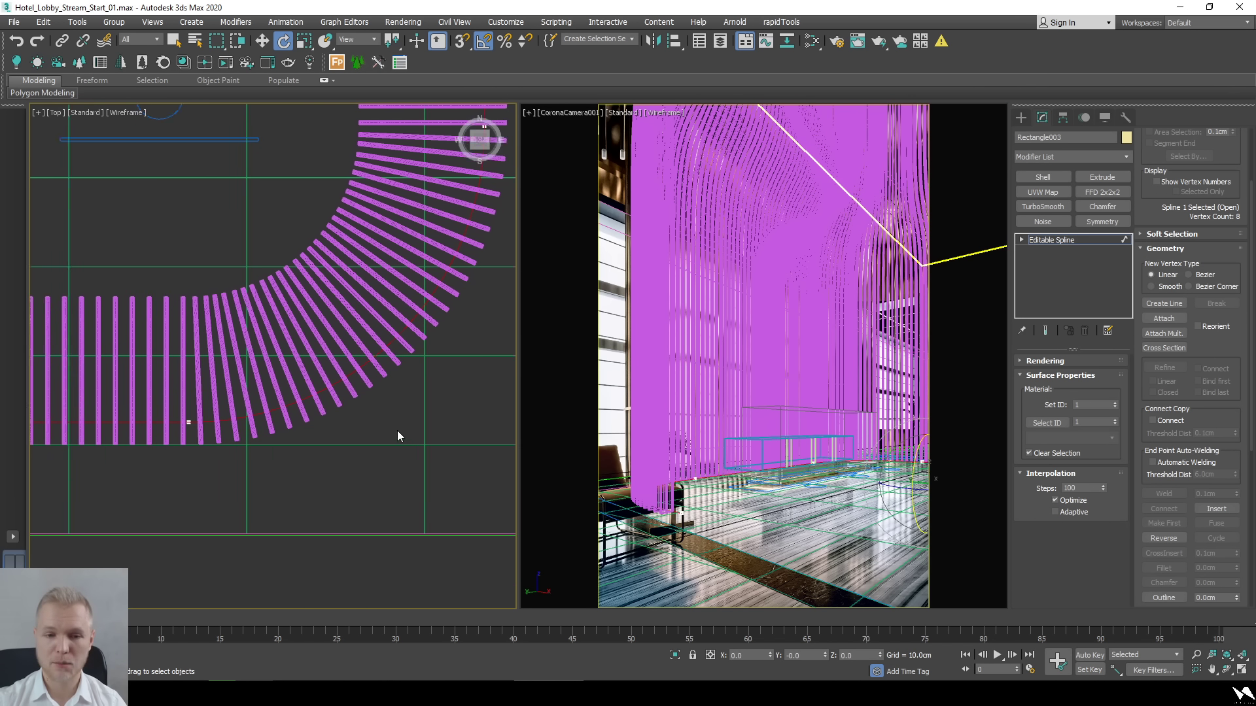
scroll(1195, 560, "down", 3)
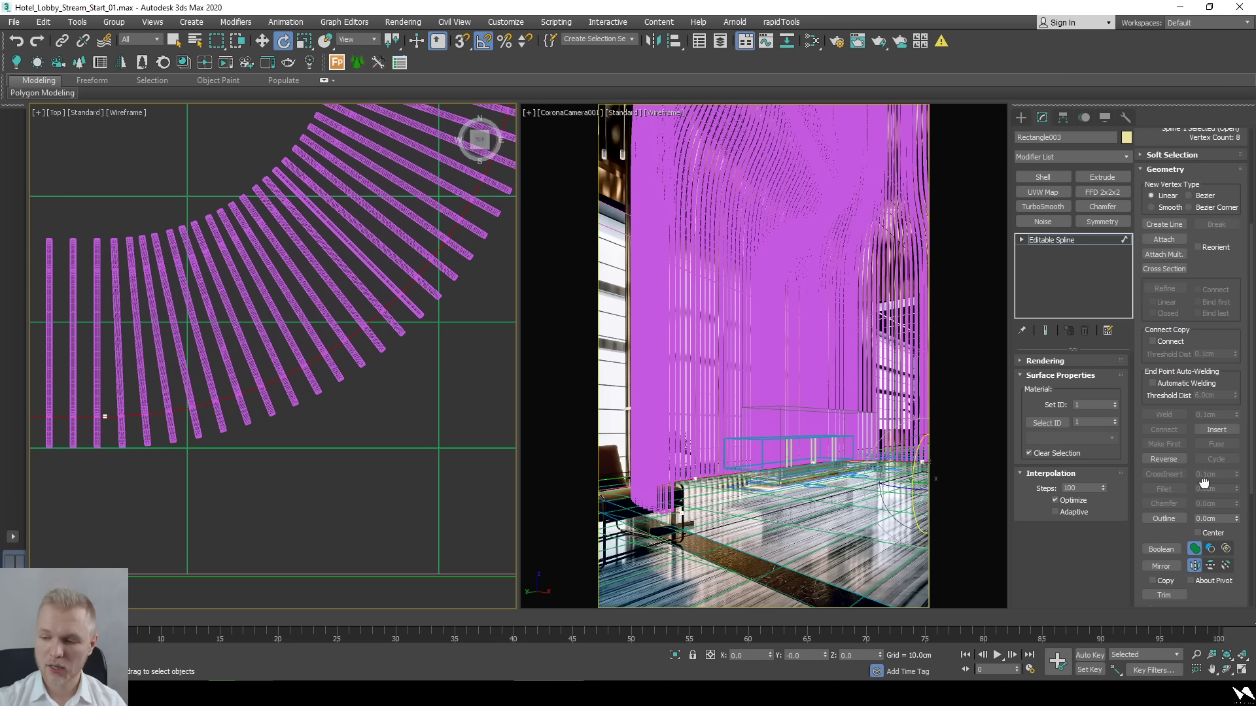
Try outlining the selected spline 12 cm towards the inside of the slats, and undo the outline.
left_click(1151, 518)
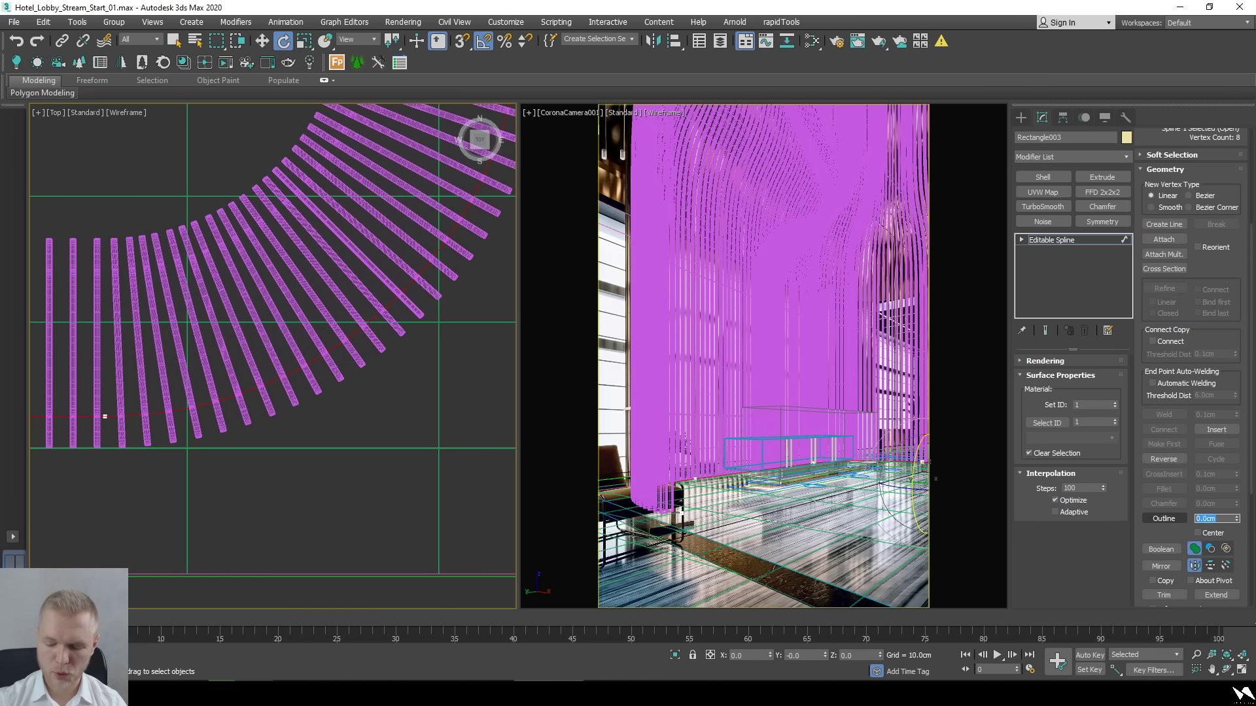
type("12")
key("Return")
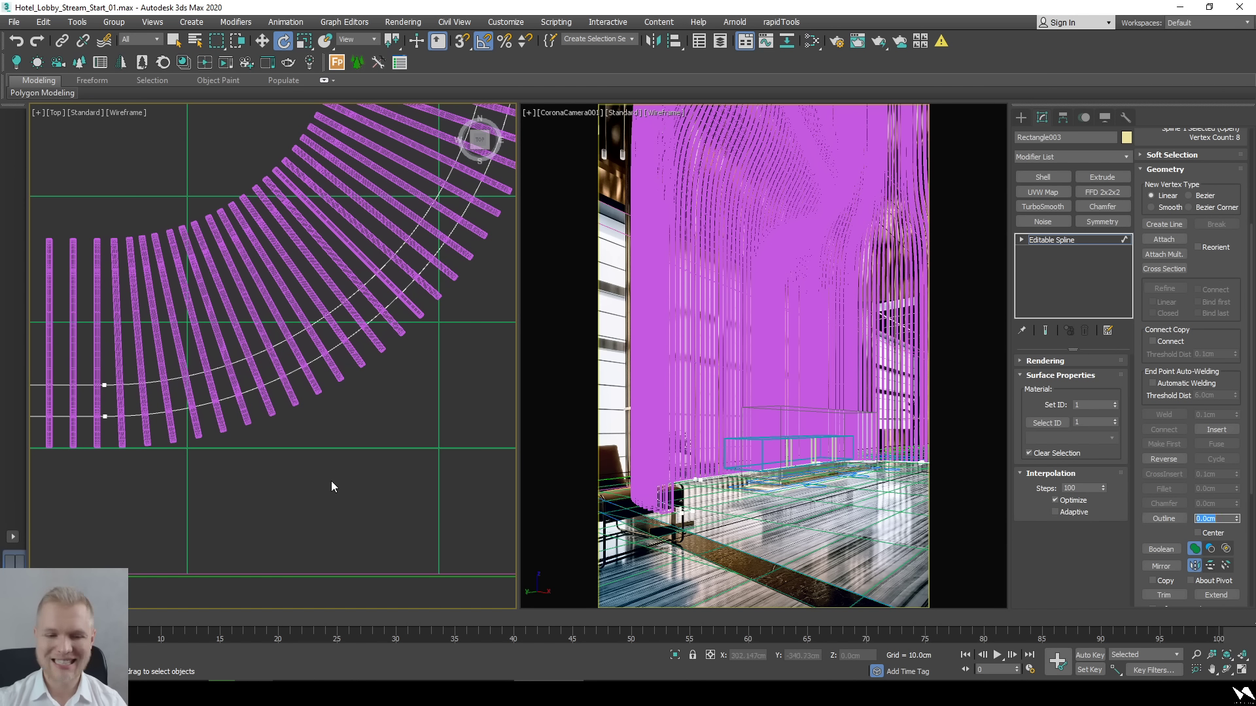
key("ctrl+z")
Outline the copied spline by 12 cm towards the outer edge of the slats and leave sub-object level.
double_click(1205, 519)
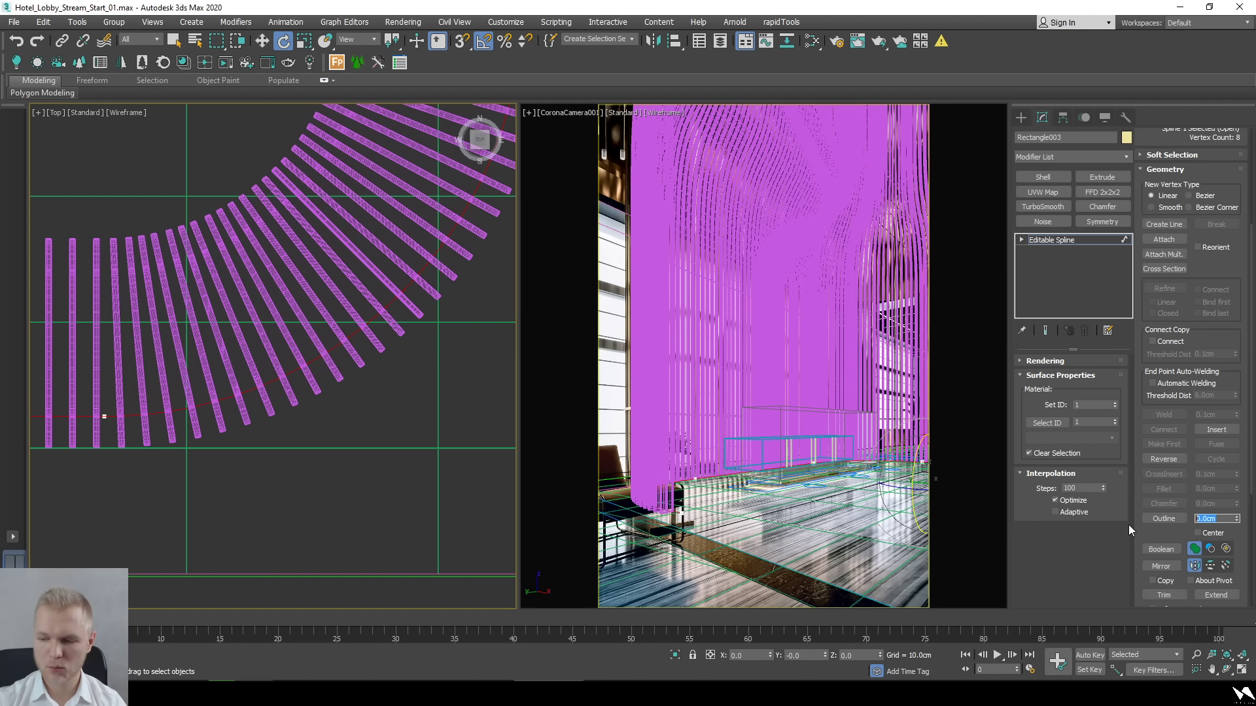
type("12")
key("Return")
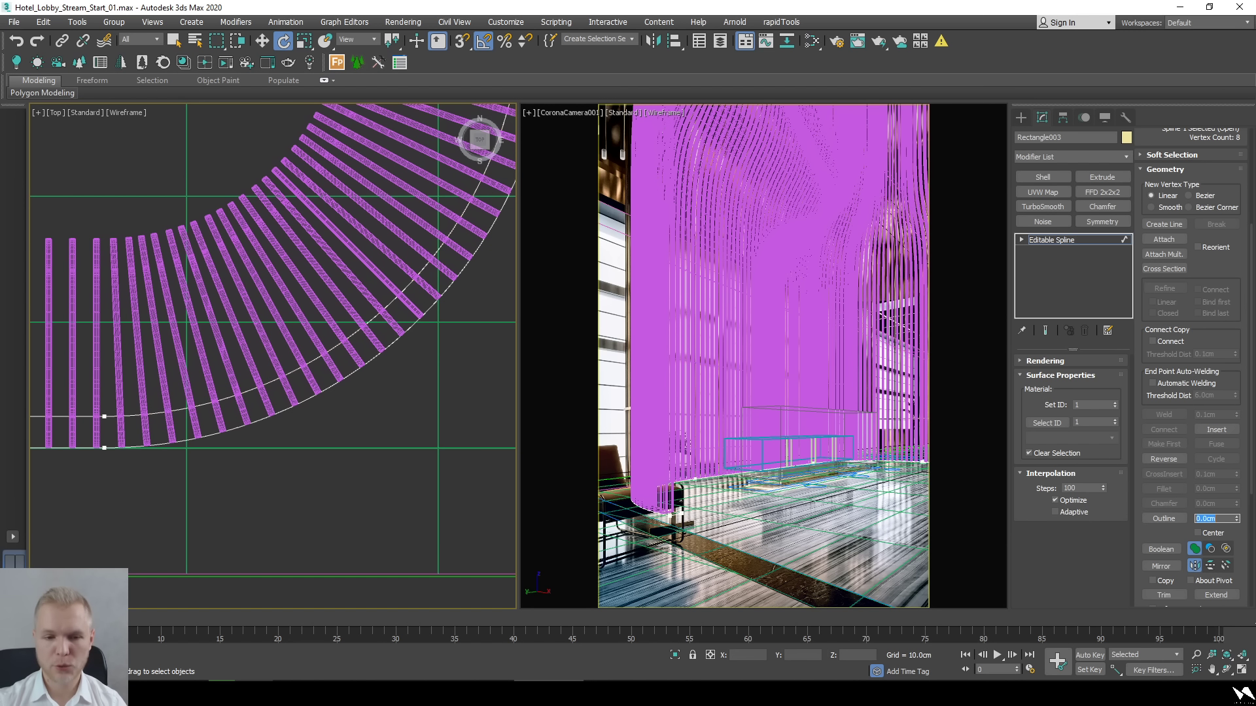
middle_click_drag(366, 471, 349, 411, "alt")
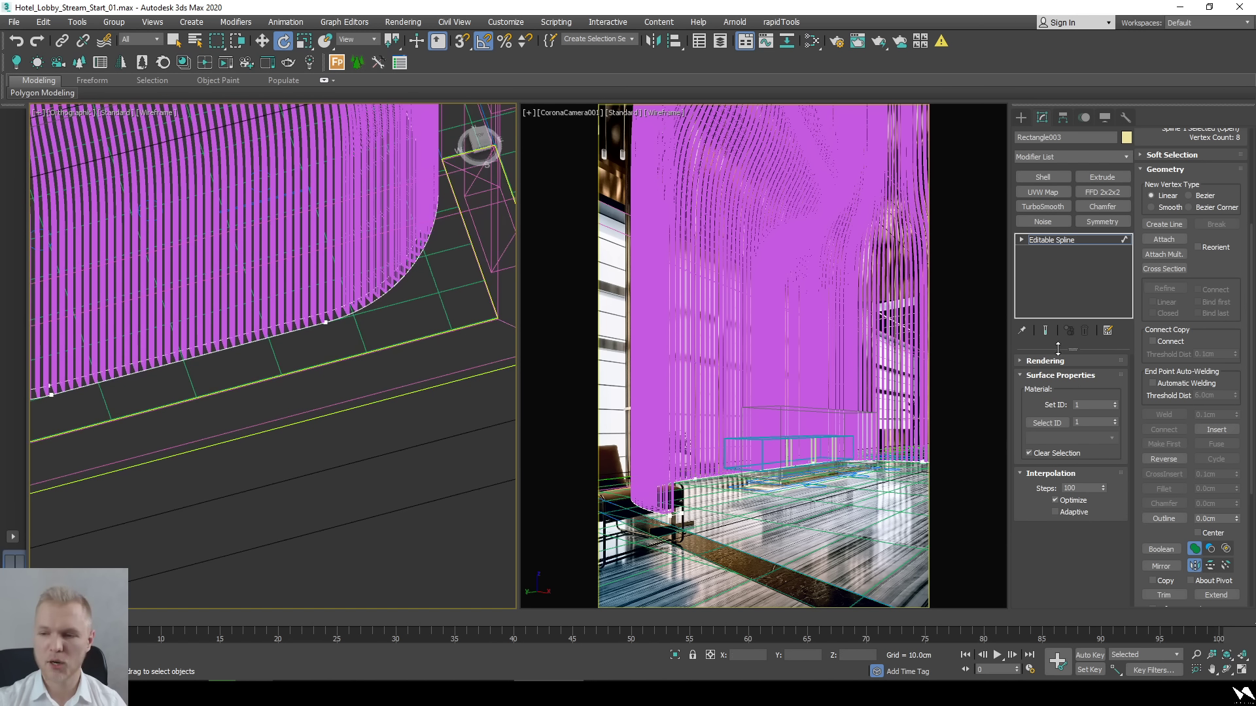
left_click(1066, 242)
scroll(309, 266, "up", 5)
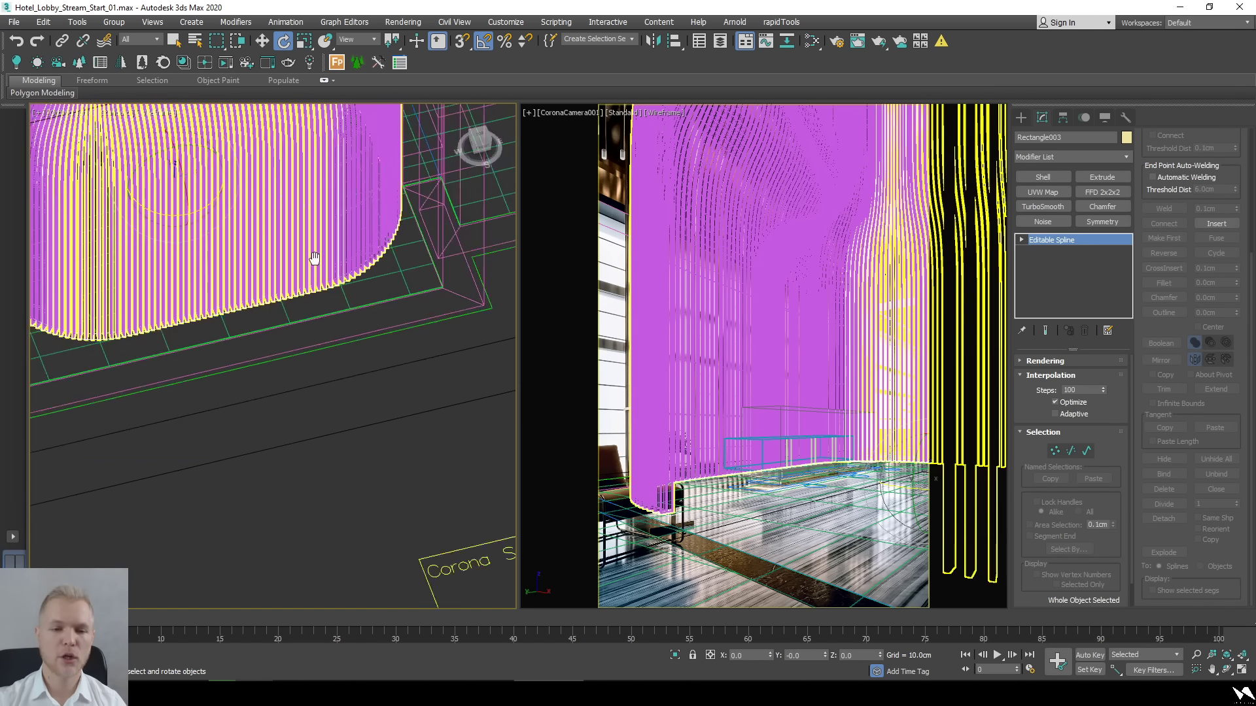
mouse_move(284, 488)
middle_mouse_down("alt")
mouse_move(201, 393)
mouse_move(281, 489)
middle_mouse_up("alt")
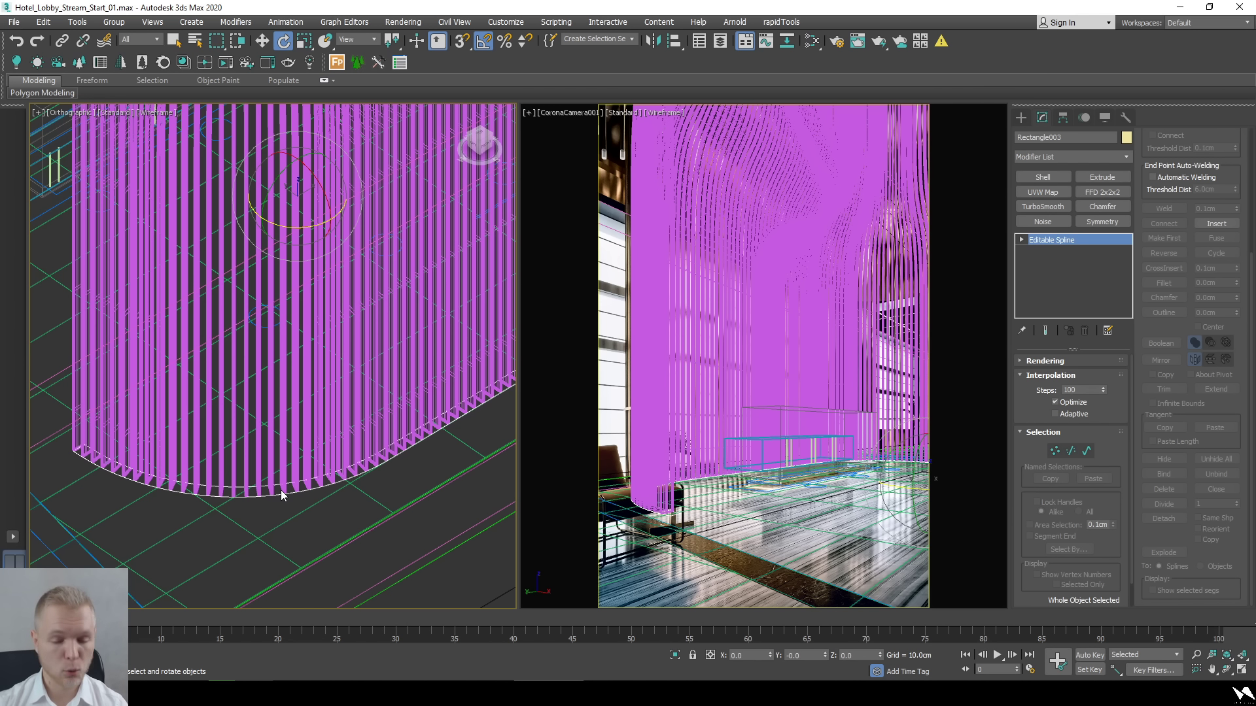
Apply a Shell modifier to the whole outlined spline copy to turn it into a solid band.
key("3")
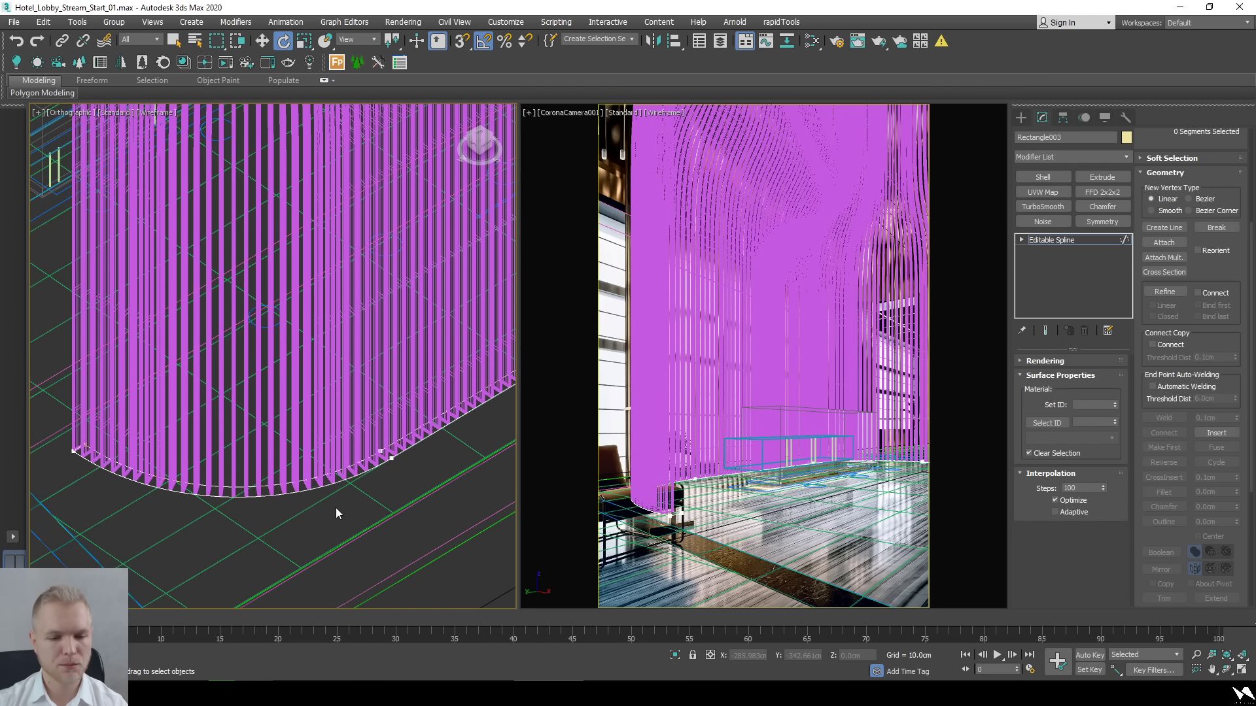
scroll(331, 508, "down", 5)
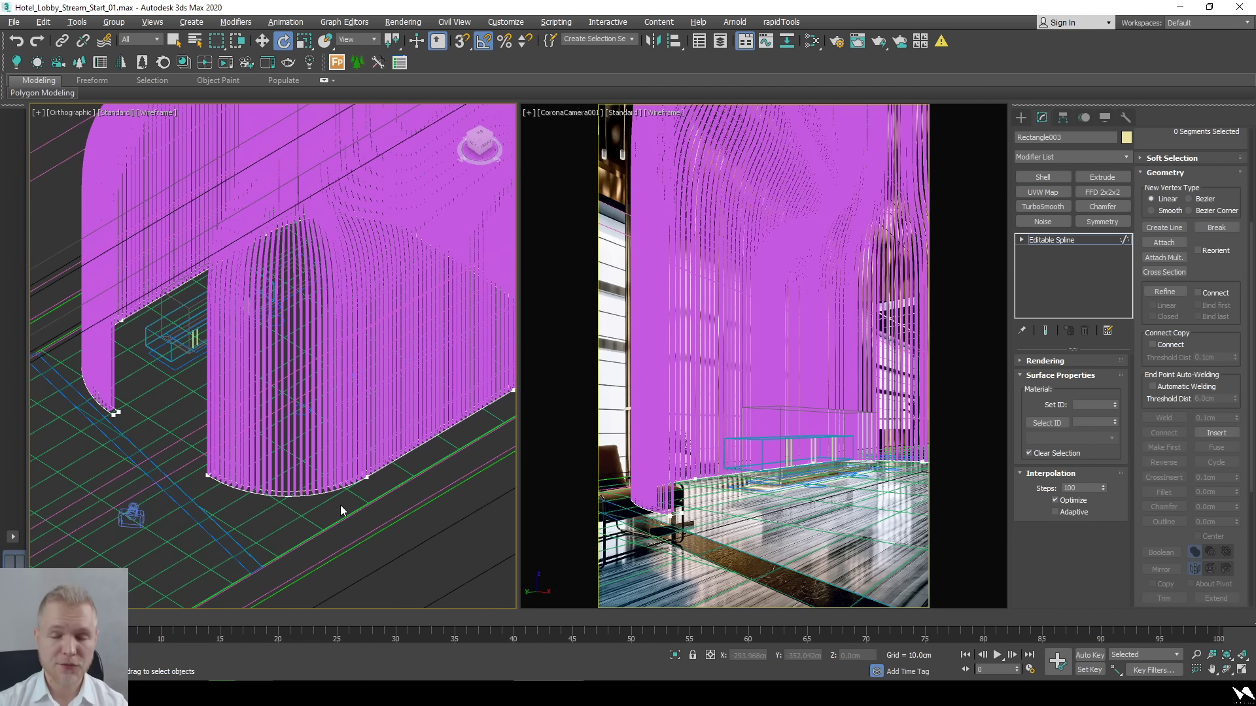
left_click(1090, 243)
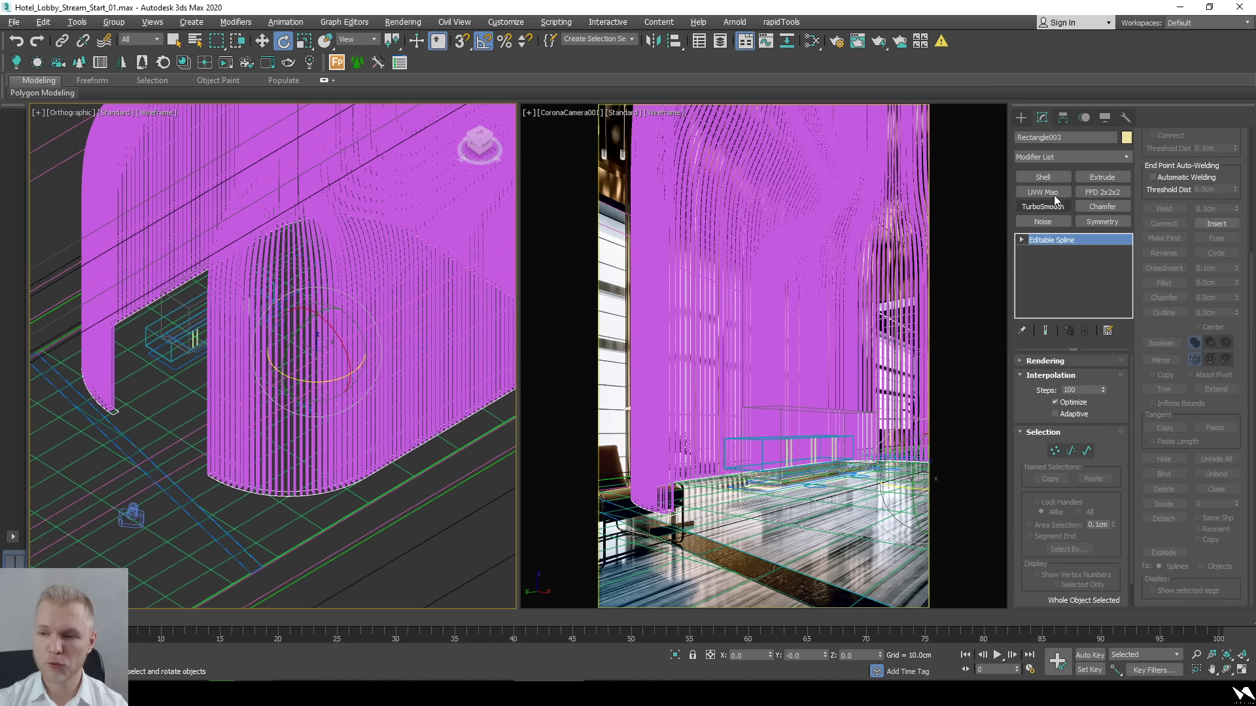
left_click(1043, 176)
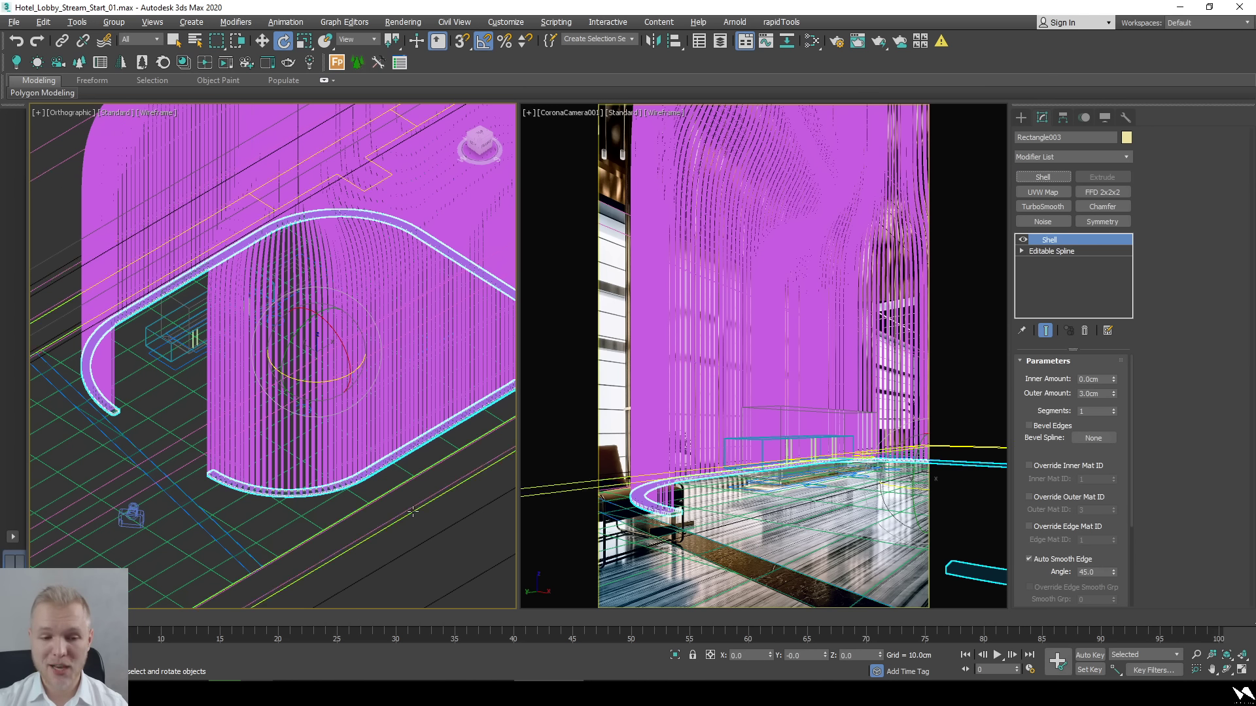
Move the shelled band vertically up the slat wall to a Z position of about 111 cm.
middle_click_drag(304, 347, 305, 373, "alt")
key("w")
left_click_drag(318, 322, 321, 274)
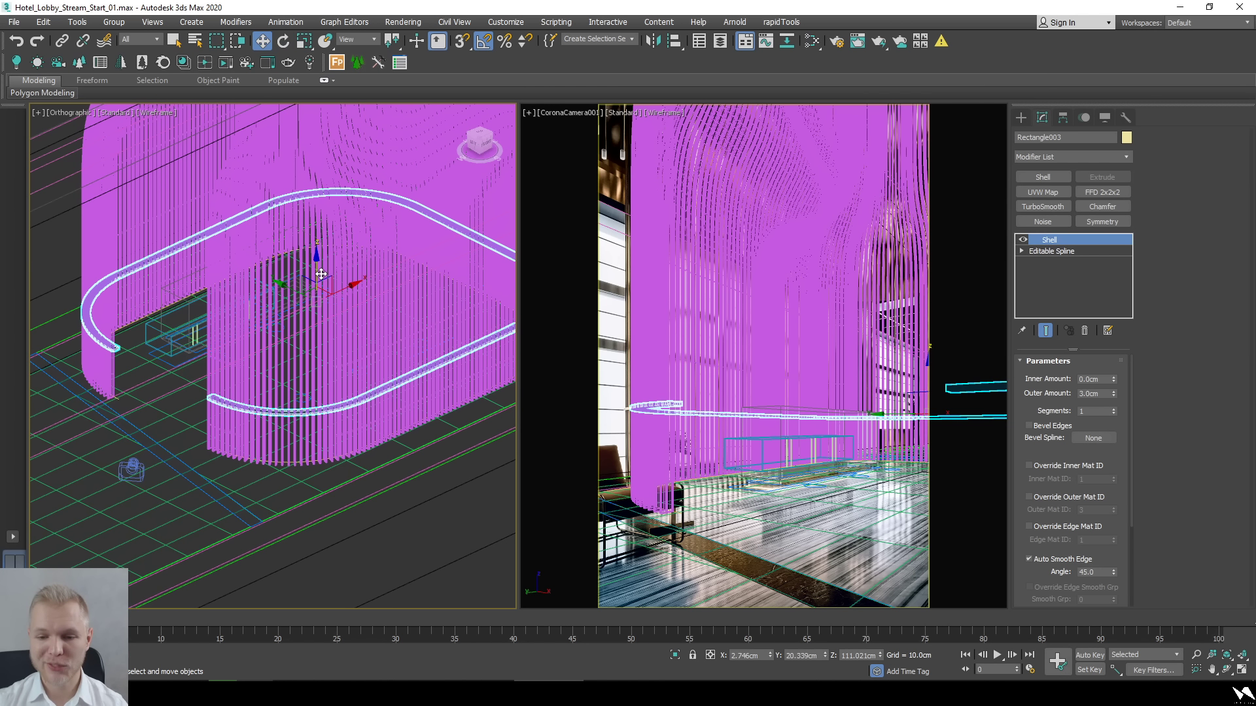
Clear the selection and switch the camera view from wireframe back to clay shading with edged faces.
left_click(847, 531)
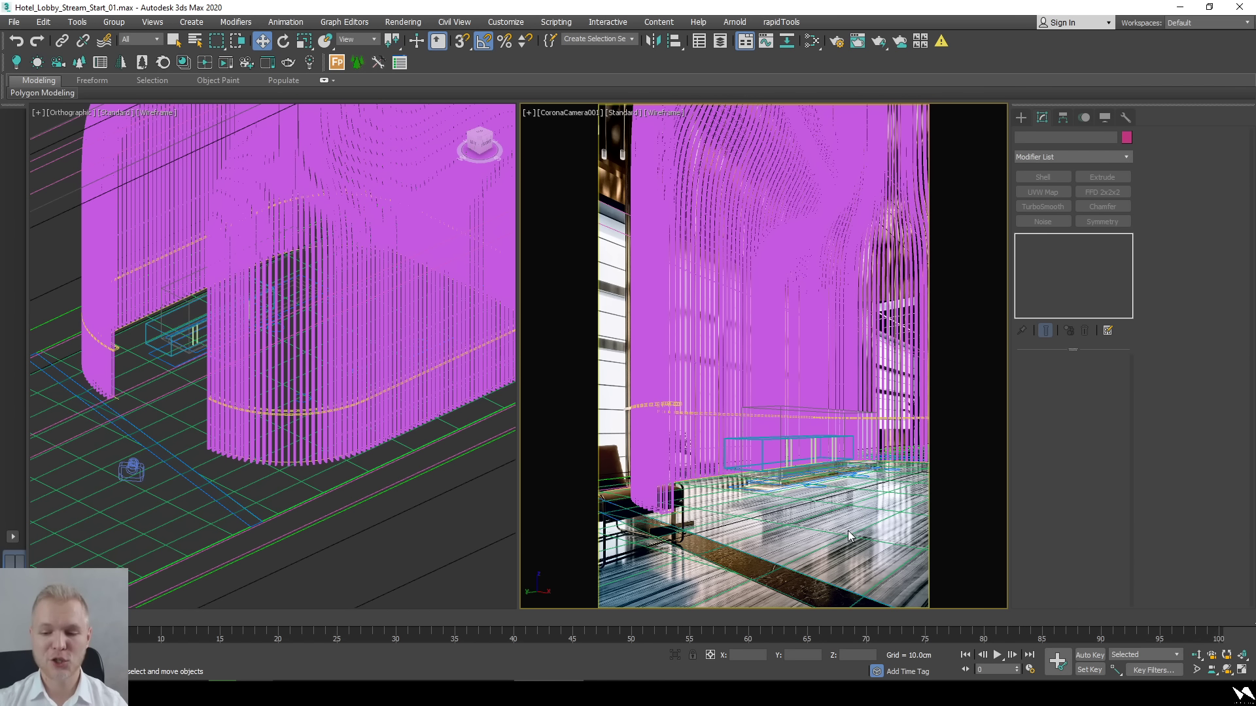
key("F3")
left_click(848, 531)
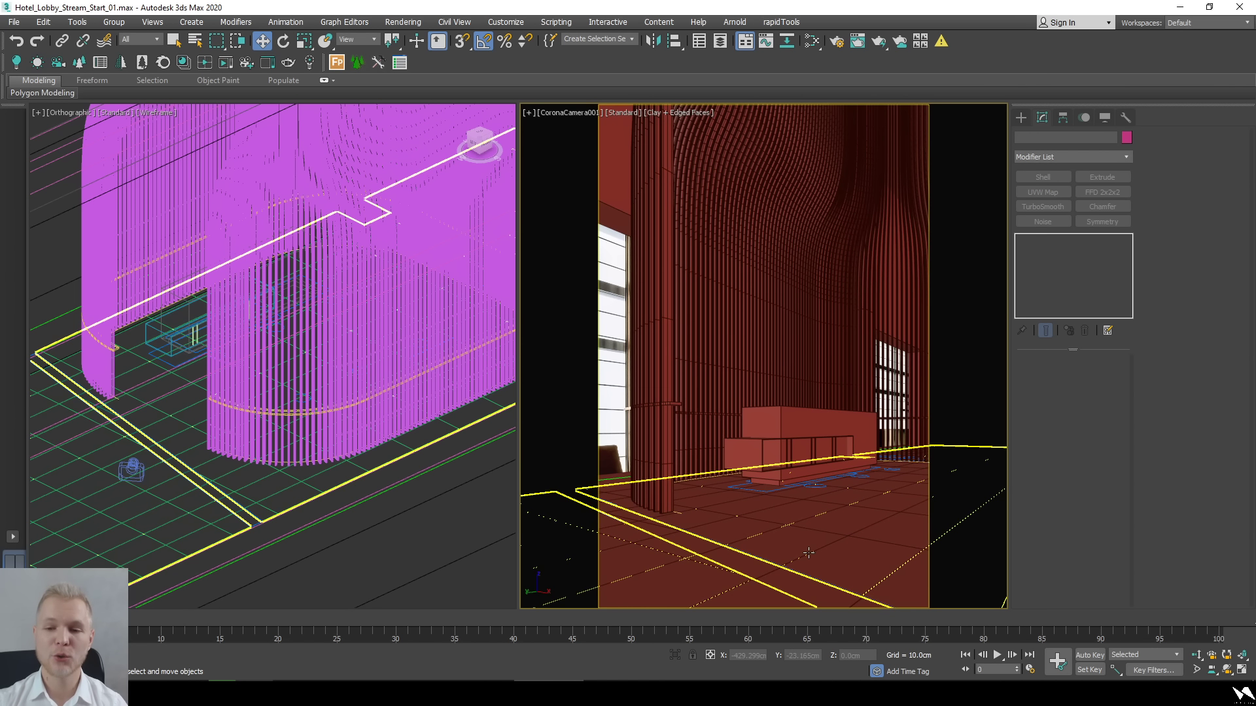
key("Up")
key("w")
key("Left")
right_click(680, 499)
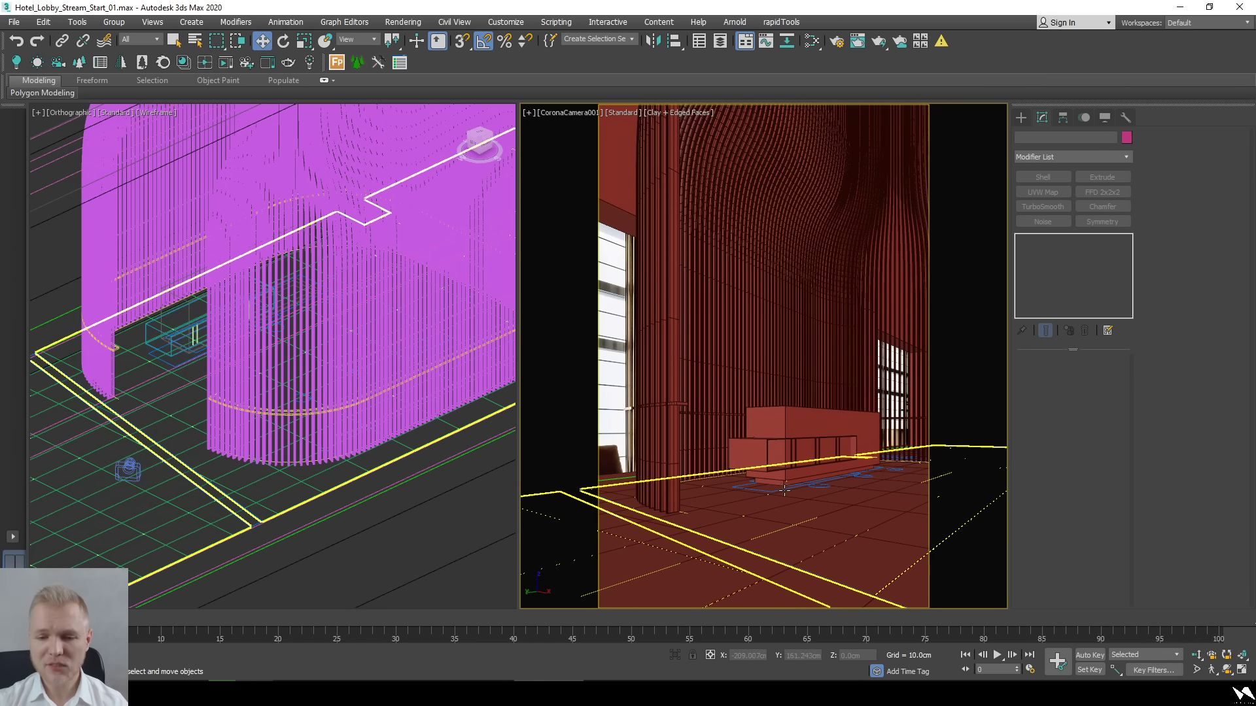
middle_click_drag(774, 499, 770, 499)
left_click(629, 469)
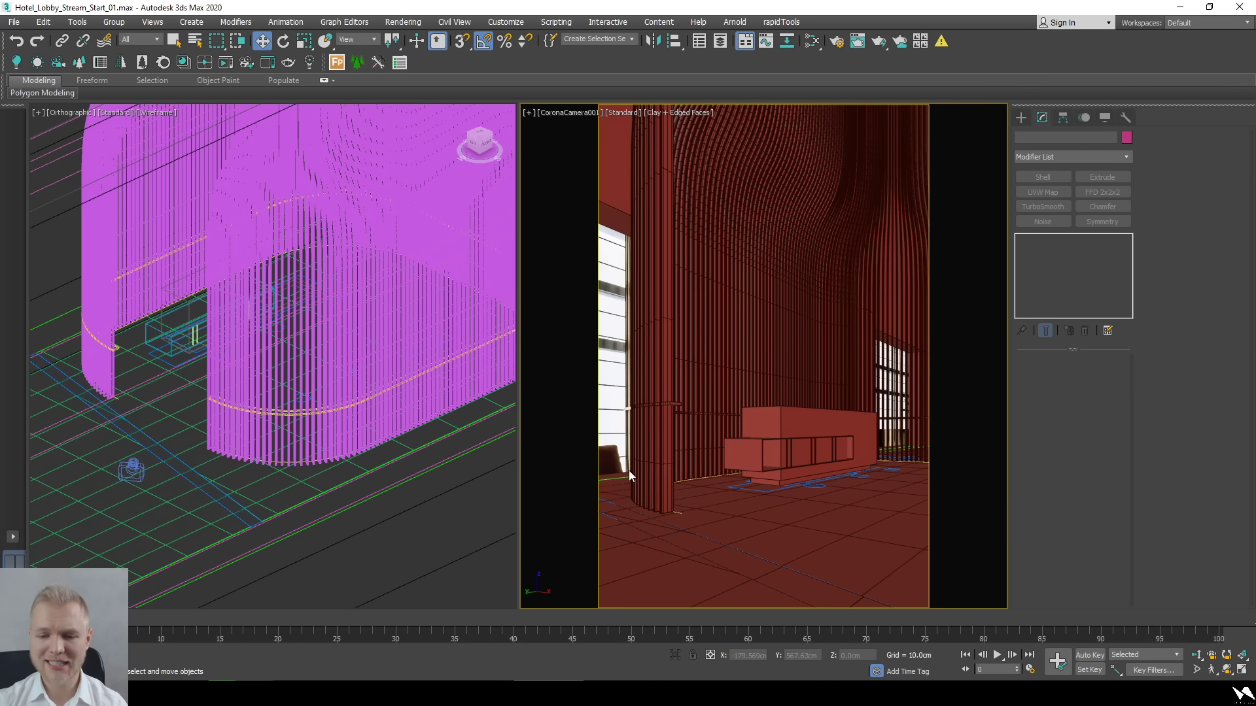
Move CoronaCamera001 about 13 cm in the negative Y direction in the top view and clear the selection.
left_click(135, 475)
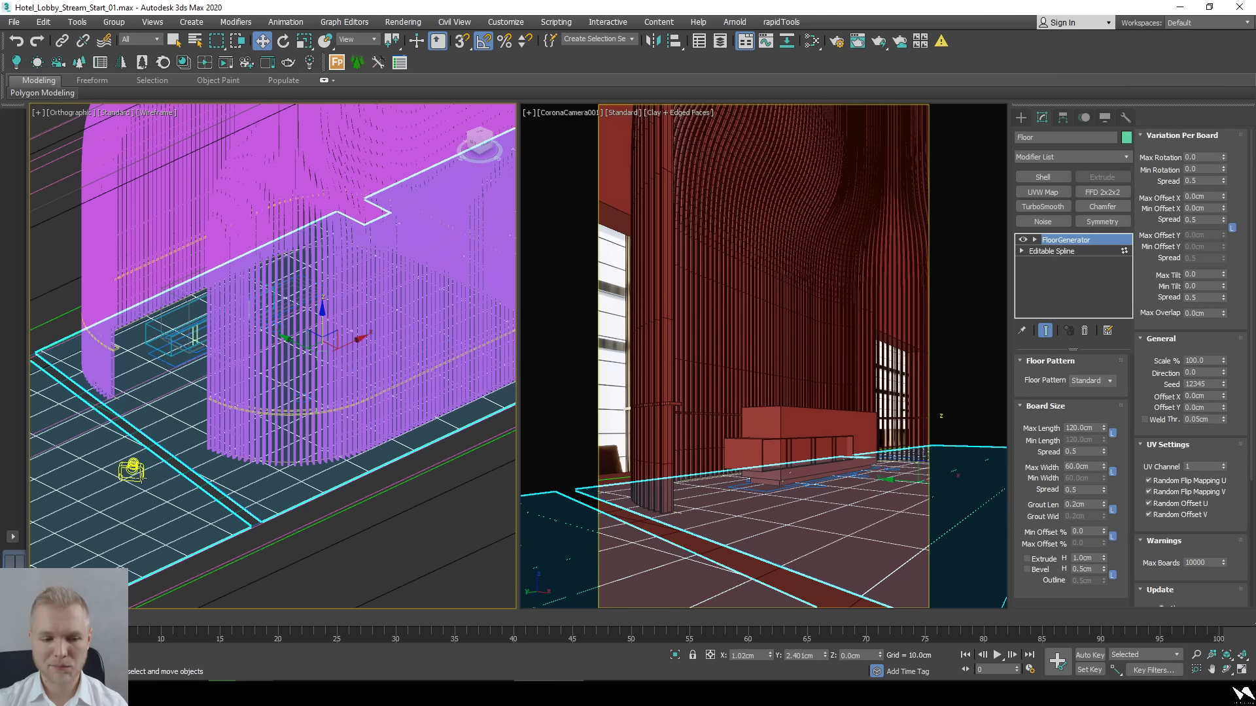
left_click(138, 474)
key("t")
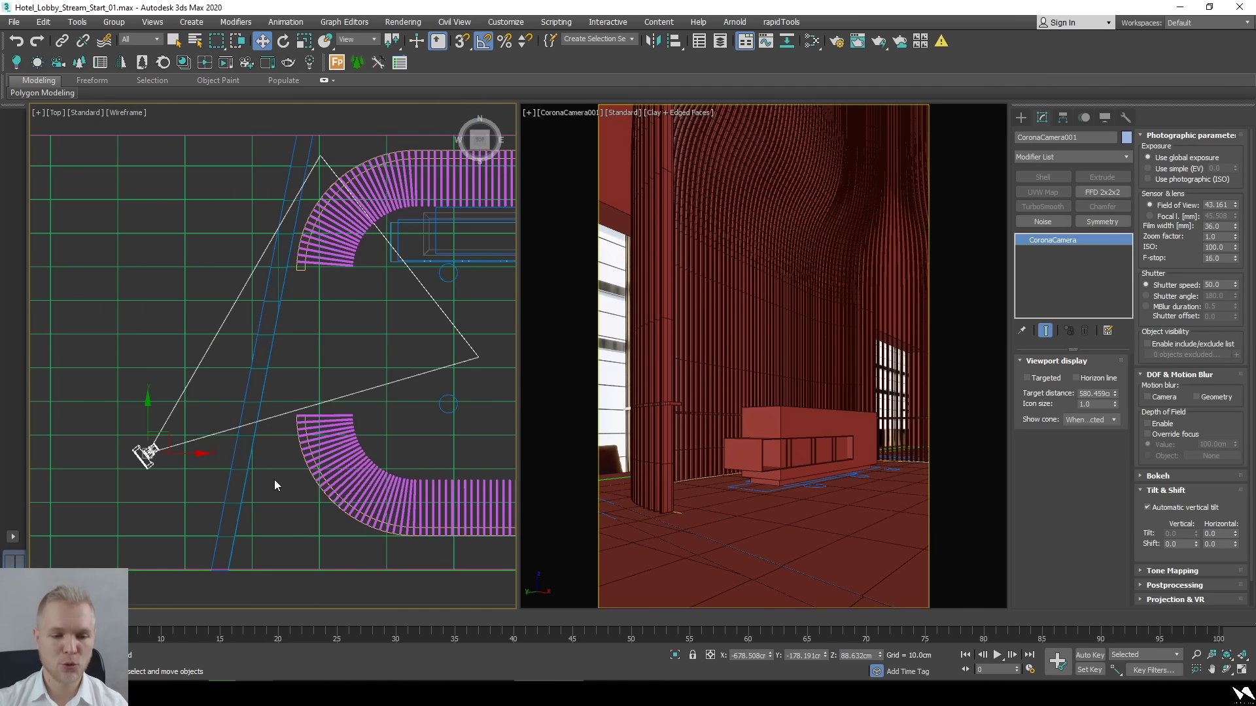
scroll(136, 411, "up", 3)
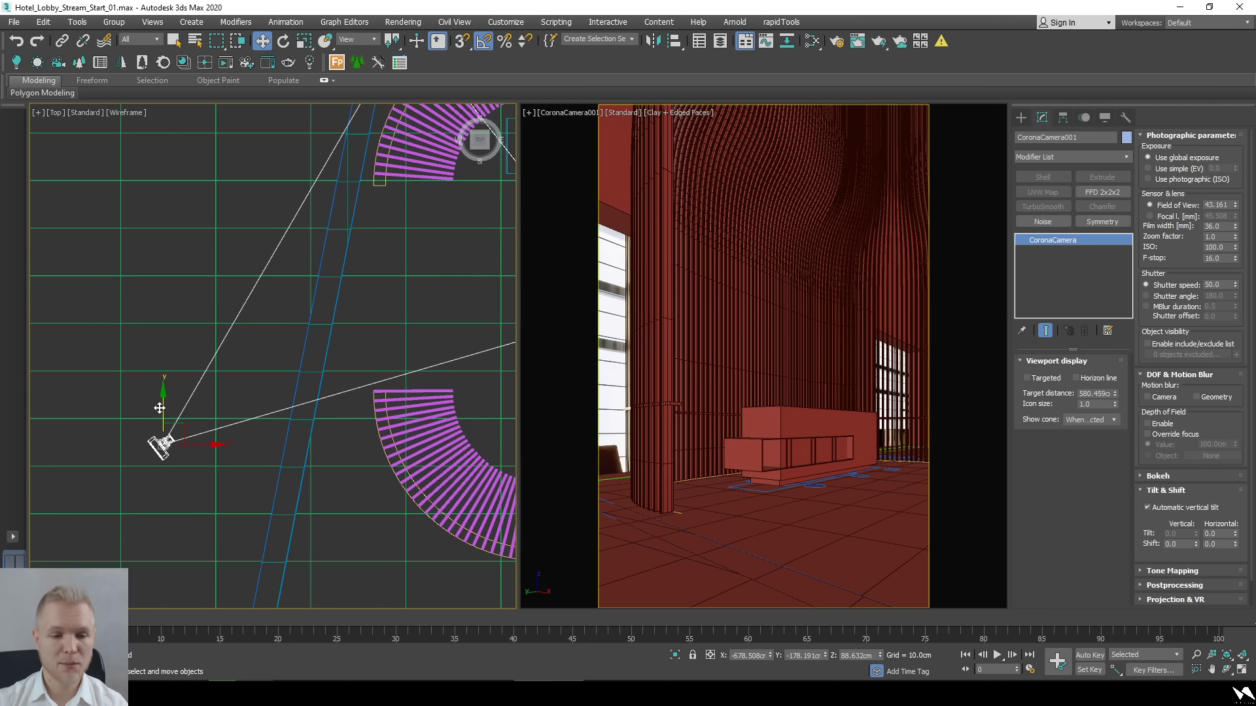
left_click_drag(164, 406, 161, 416)
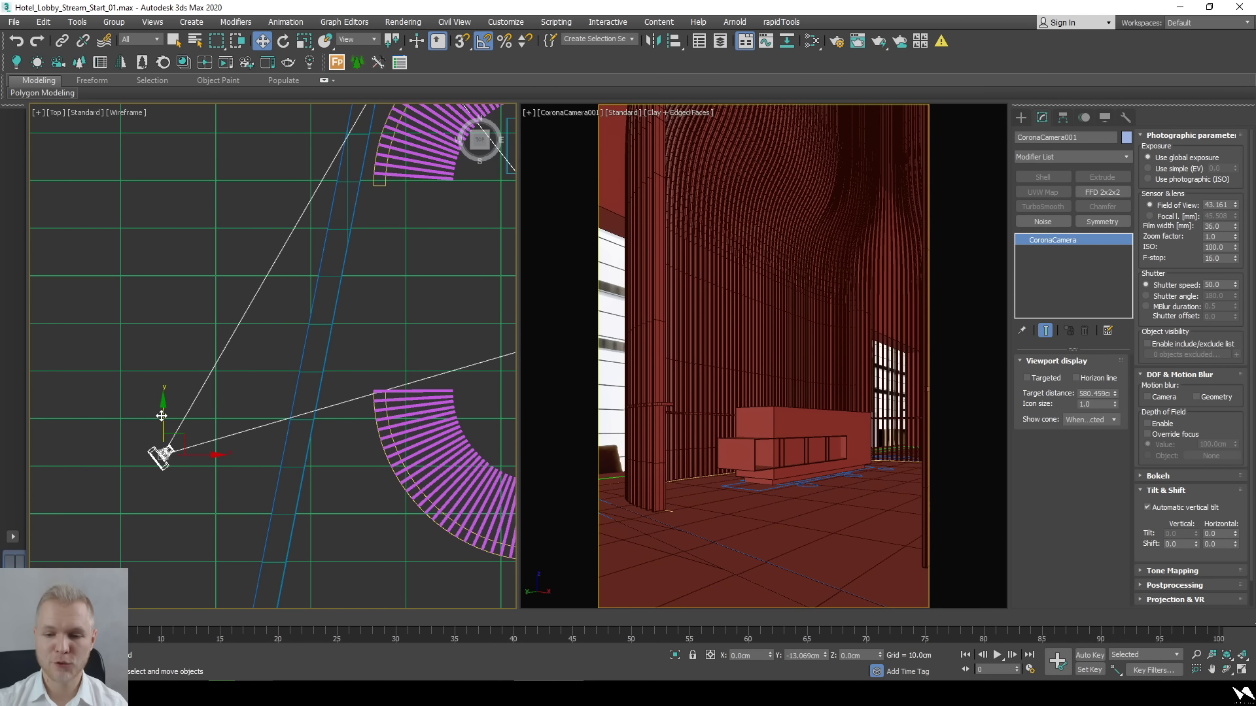
left_click(152, 350)
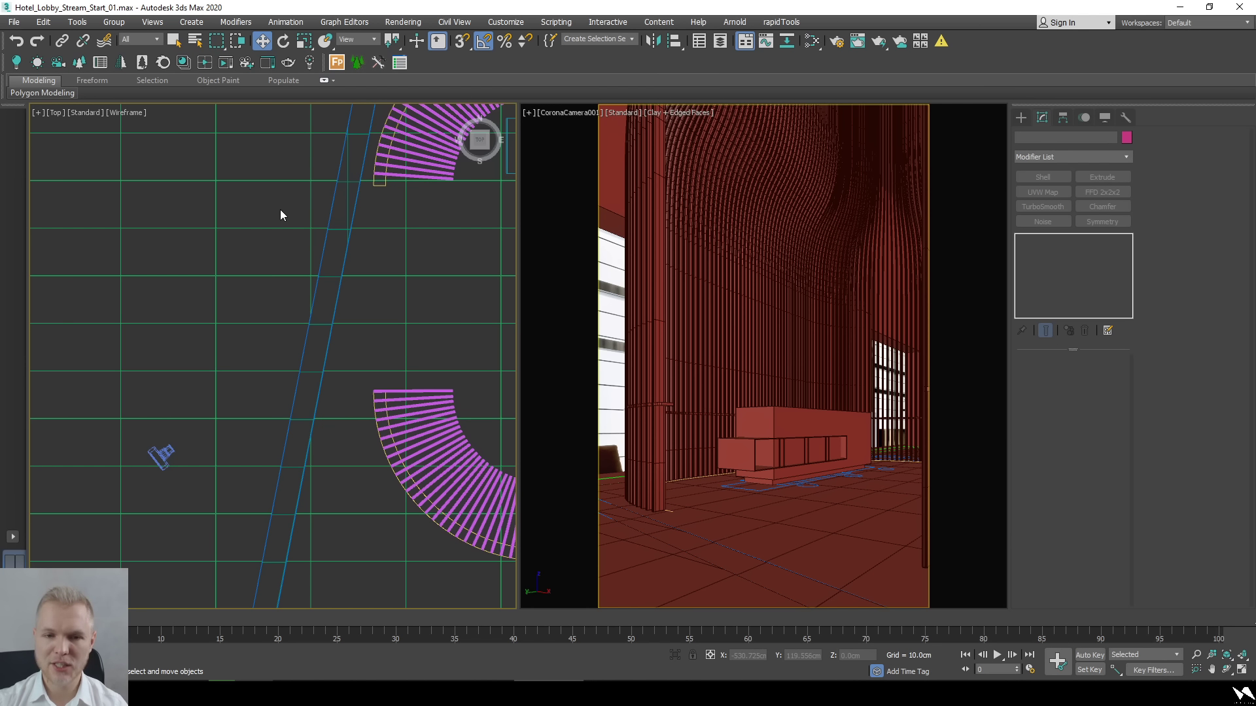
Select the slat wall's Corona Scatter and examine how its end slats line up with the end of the horizontal band.
scroll(280, 209, "down", 5)
scroll(147, 276, "up", 6)
scroll(146, 276, "up", 4)
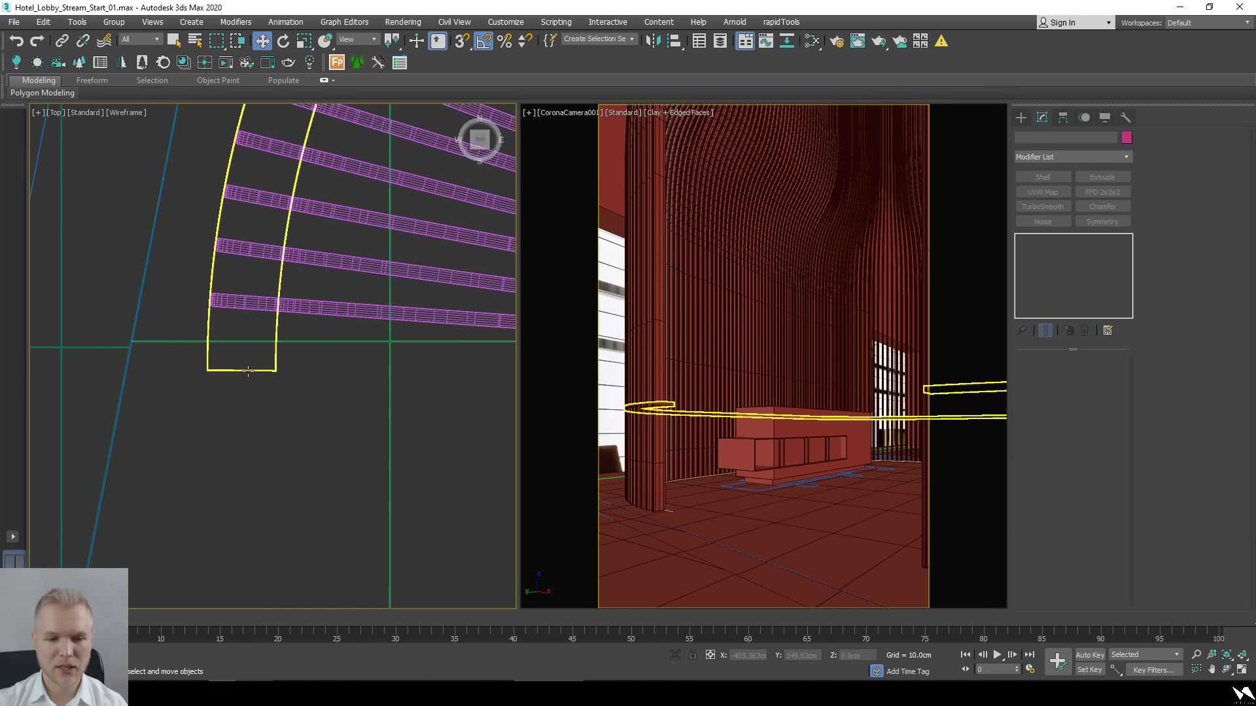
left_click(299, 302)
scroll(299, 302, "down", 2)
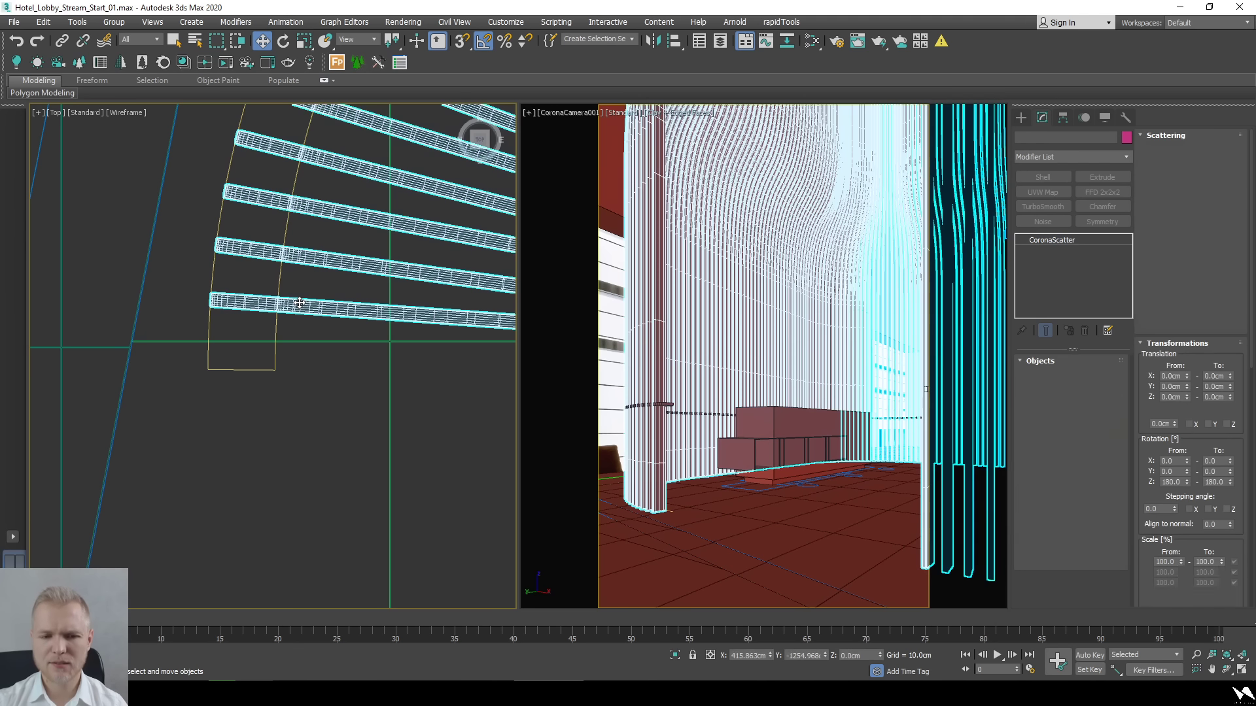
scroll(299, 302, "down", 3)
scroll(373, 298, "up", 3)
key("F4")
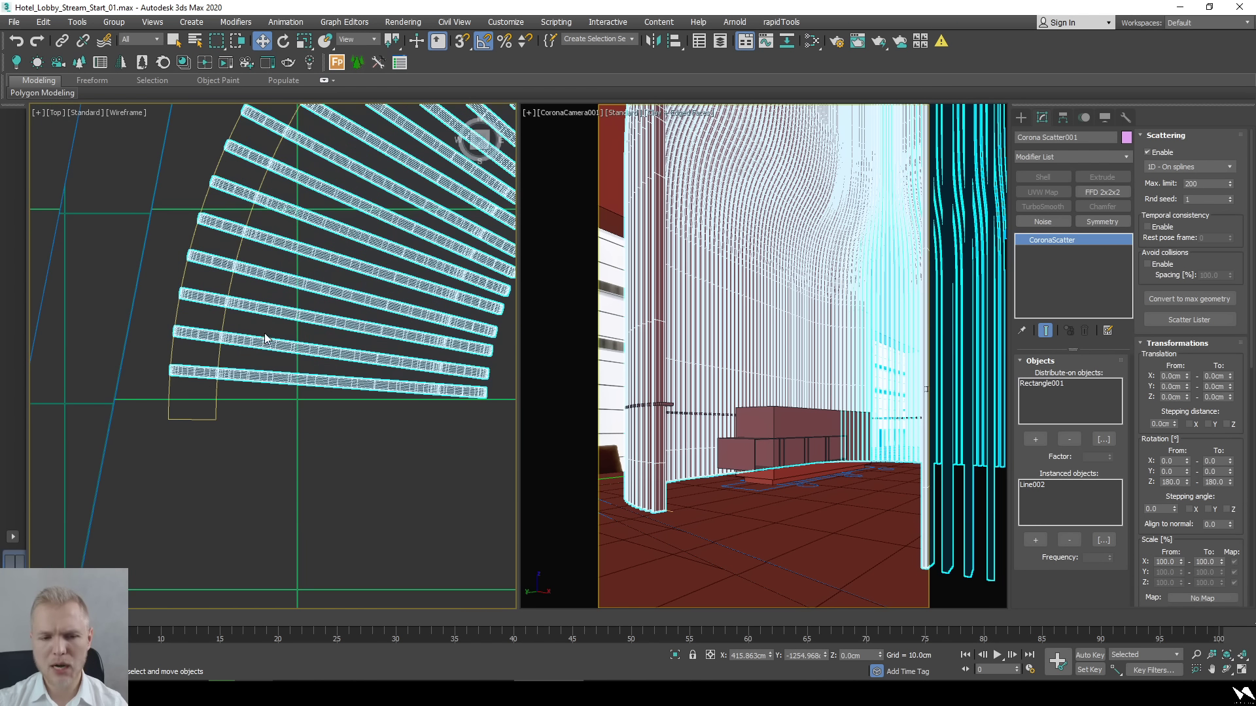
left_click(200, 420)
scroll(240, 419, "down", 5)
key("F4")
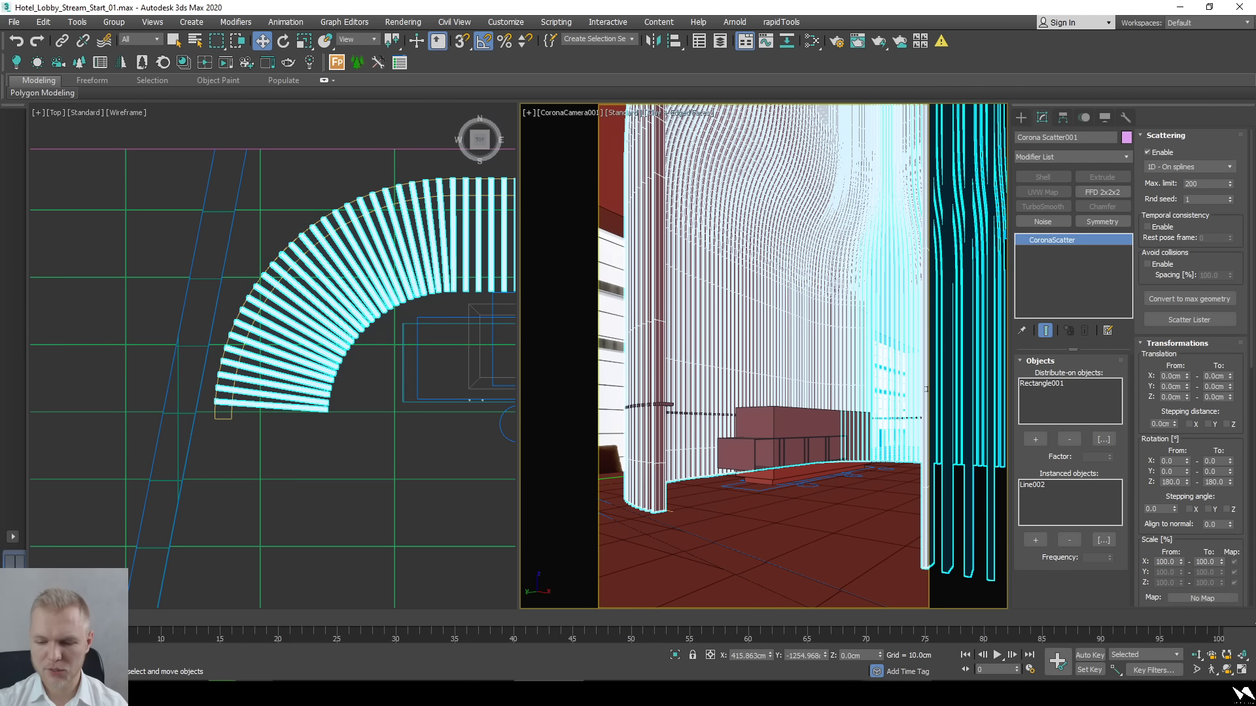
Examine the curved slats in the reference photo Stream 06 - Hotel Lobby.jpg, including a close view, and return to the working 3ds Max scene.
key("alt+Tab")
scroll(505, 112, "up", 3)
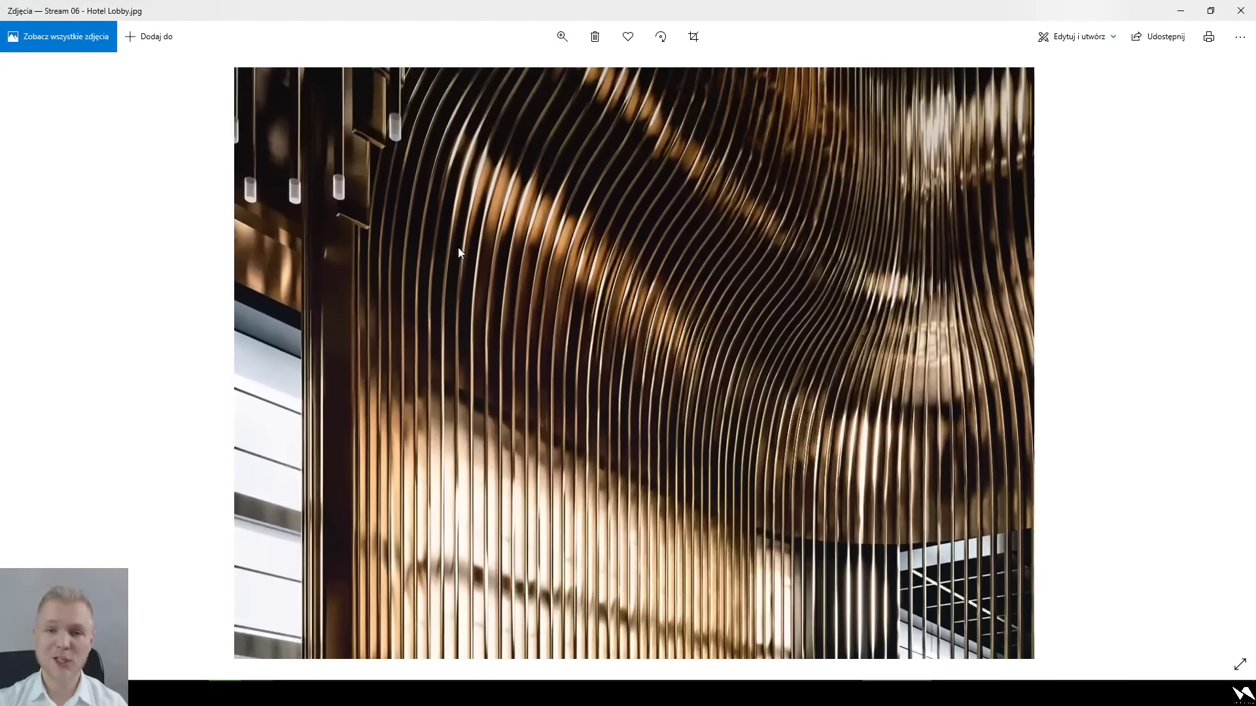
scroll(743, 434, "down", 3)
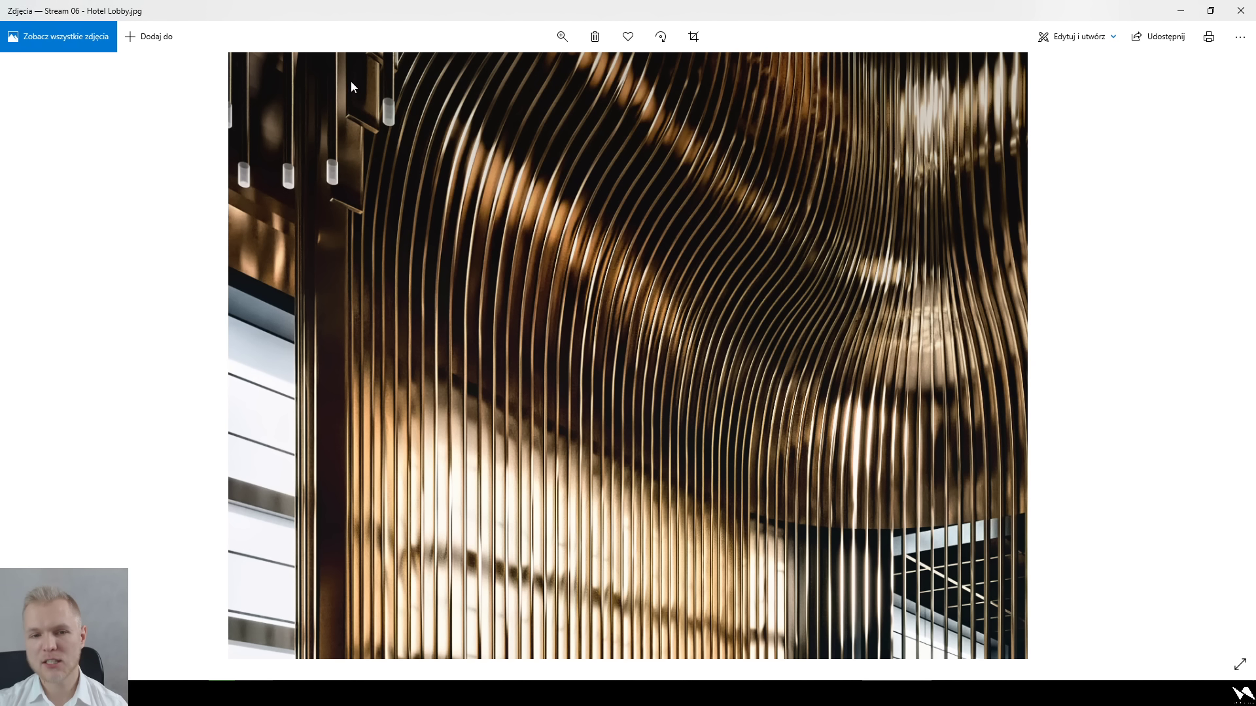
scroll(485, 315, "down", 3)
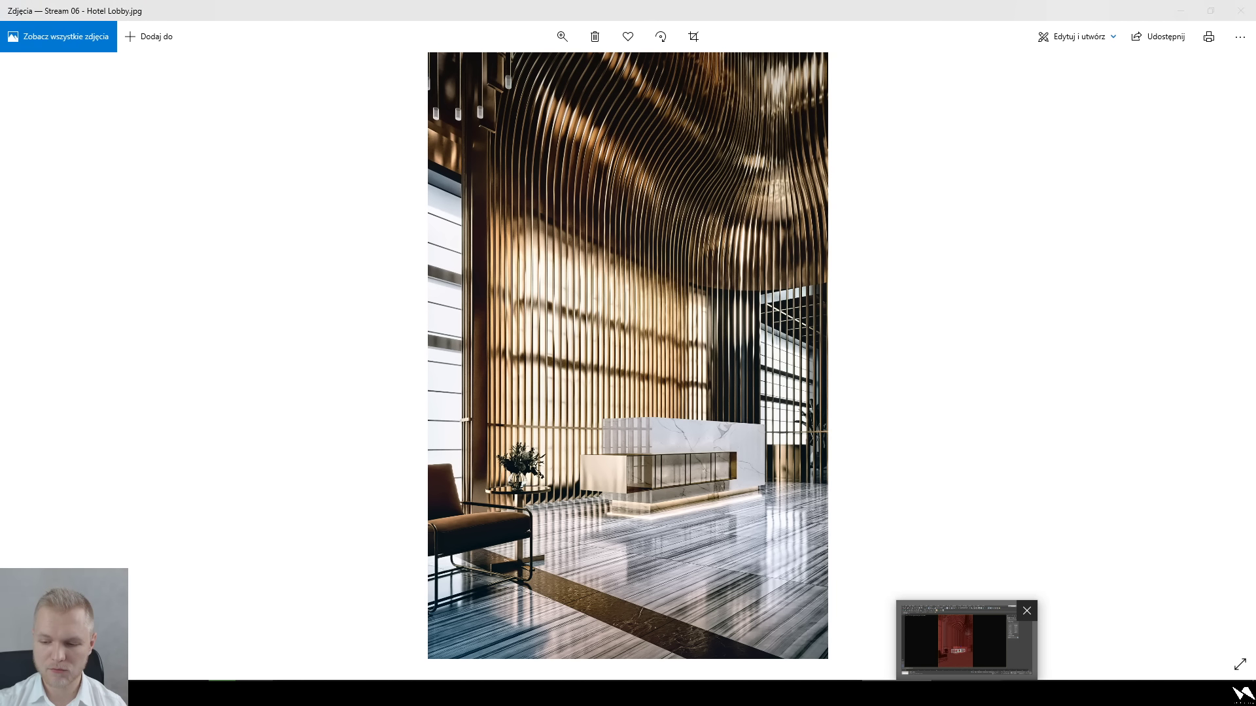
left_click(966, 693)
left_click(509, 322)
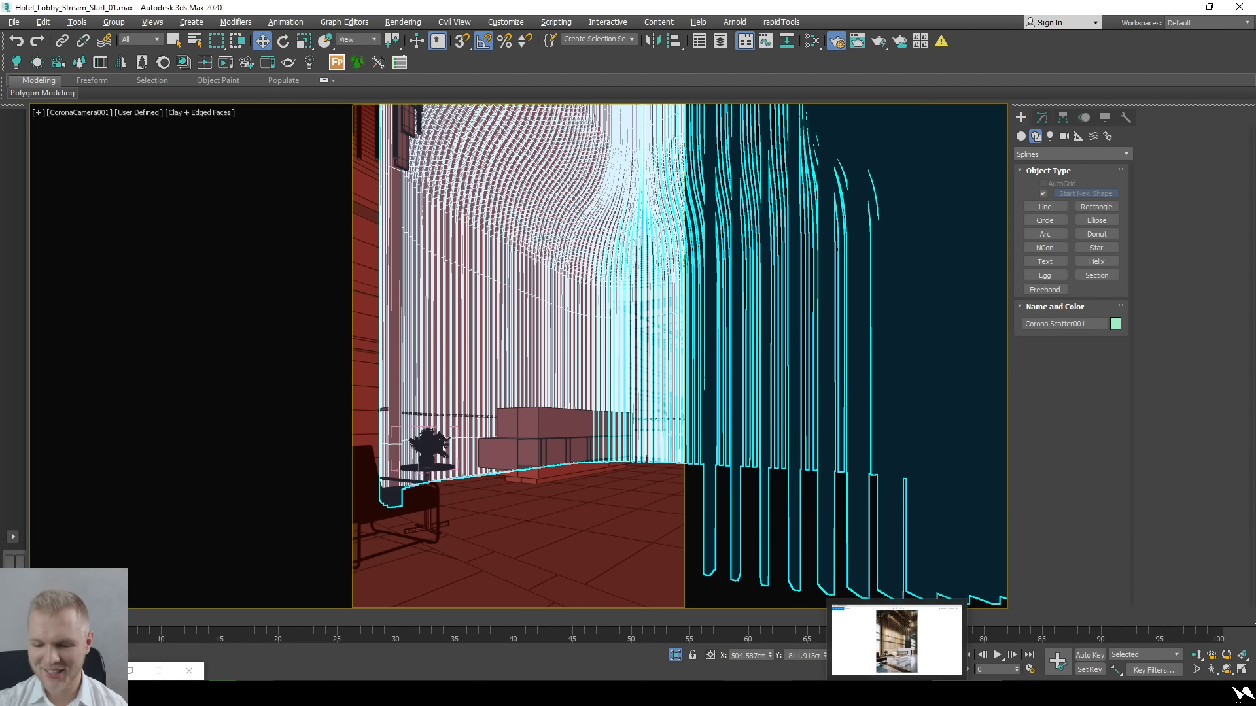
mouse_move(584, 693)
left_click(527, 668)
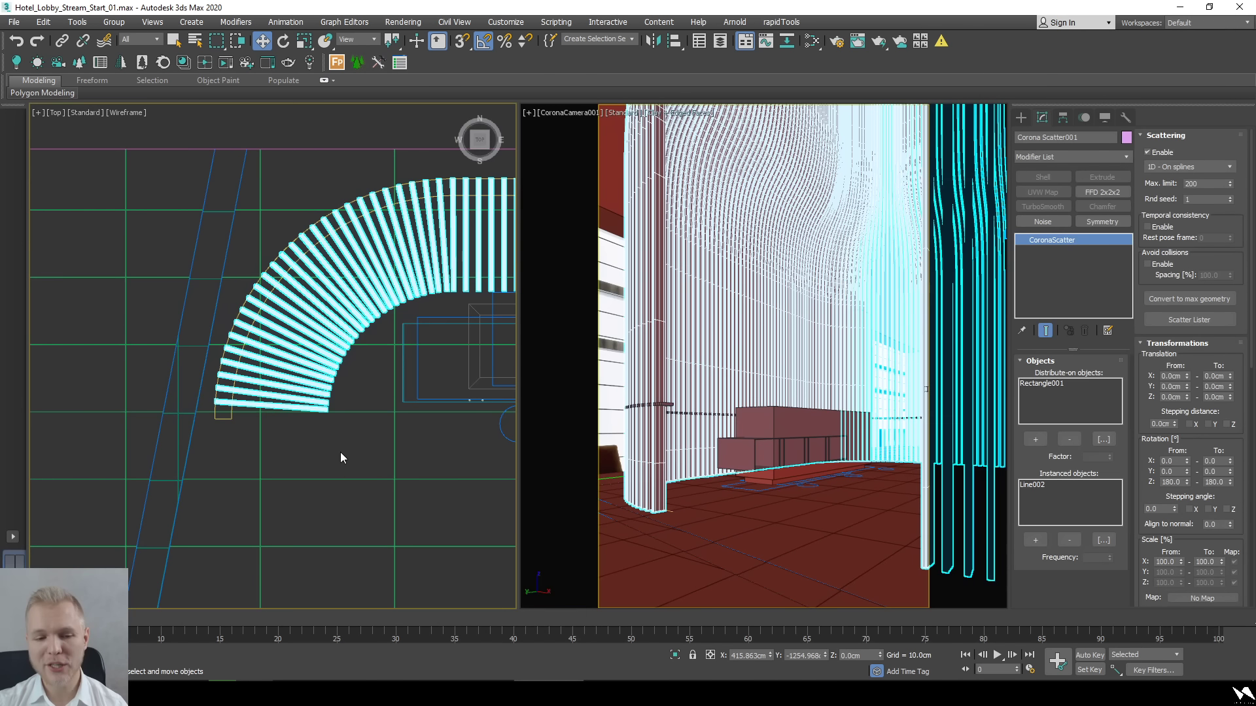
Set the Corona Scatter's spline spacing to 13 cm so the end slats align with the ends of the band.
left_click(219, 404)
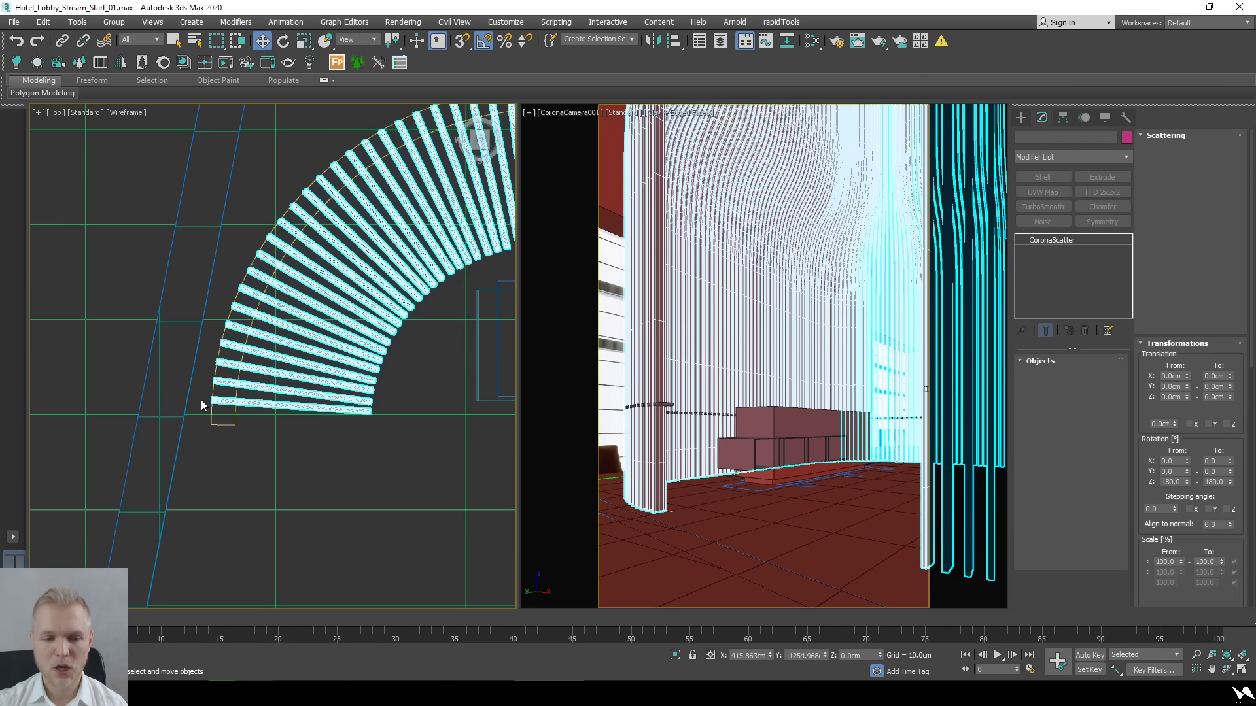
scroll(202, 398, "up", 3)
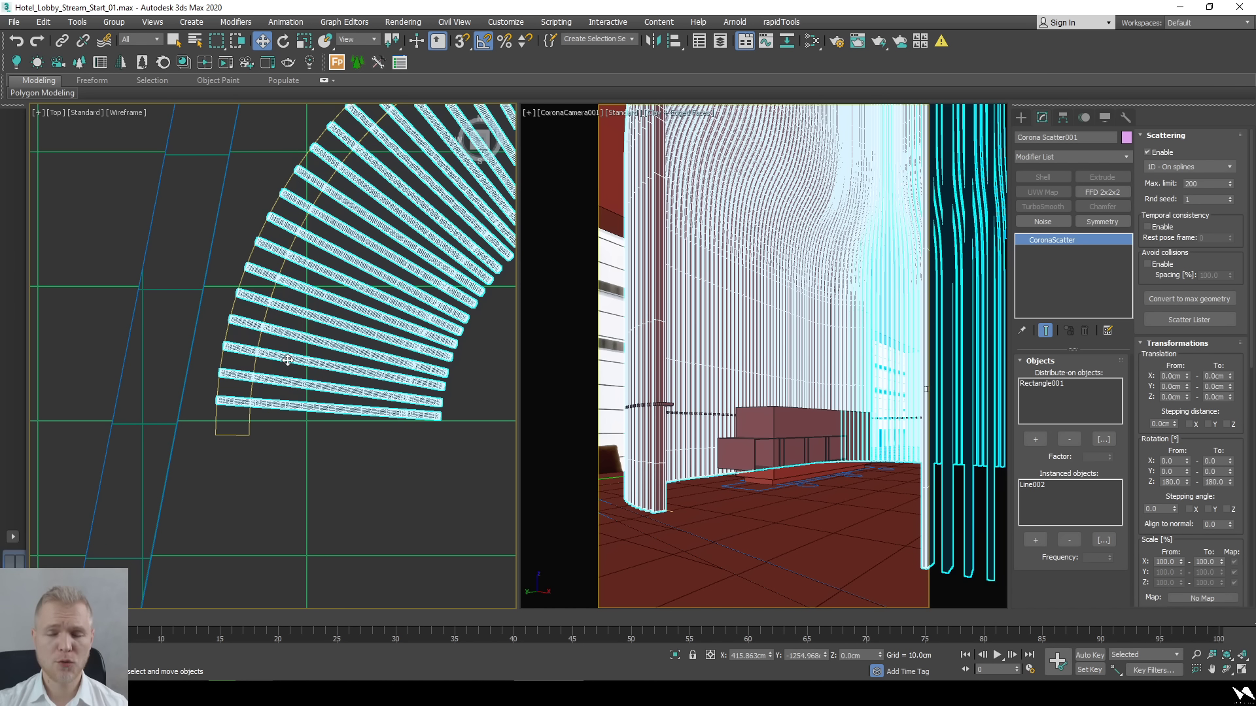
scroll(287, 360, "down", 4)
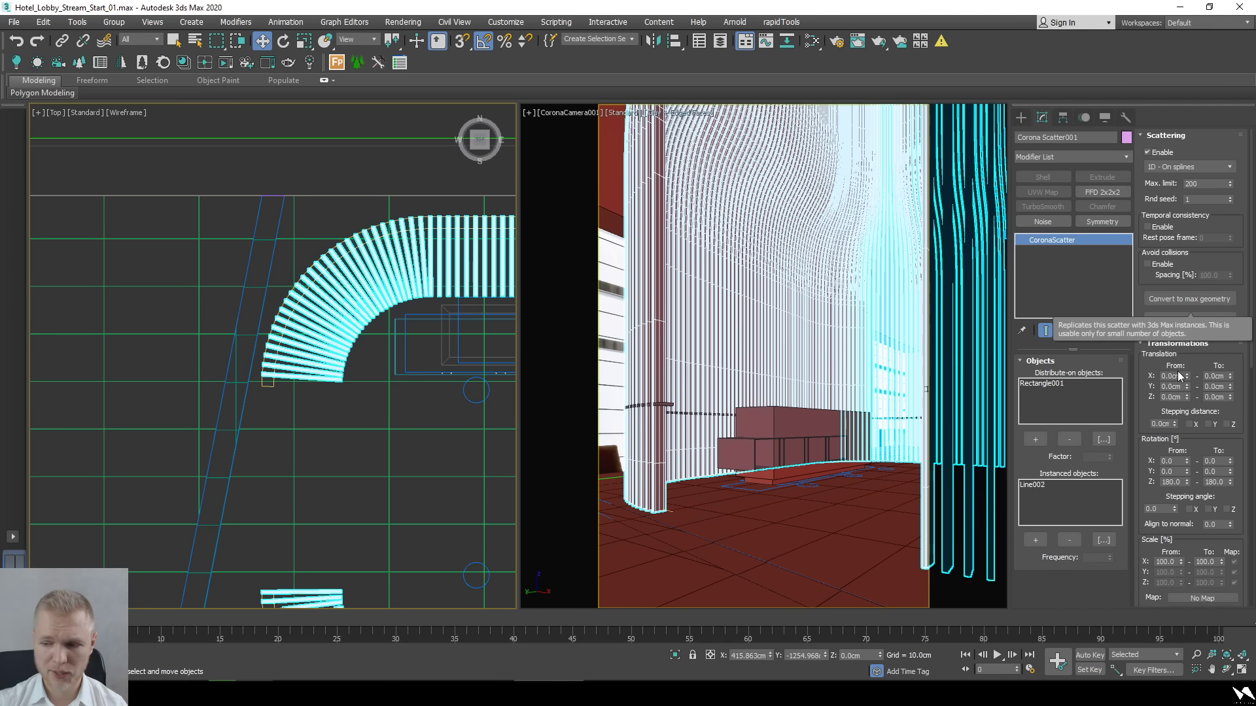
left_click_drag(1147, 583, 1148, 581)
scroll(1148, 582, "down", 5)
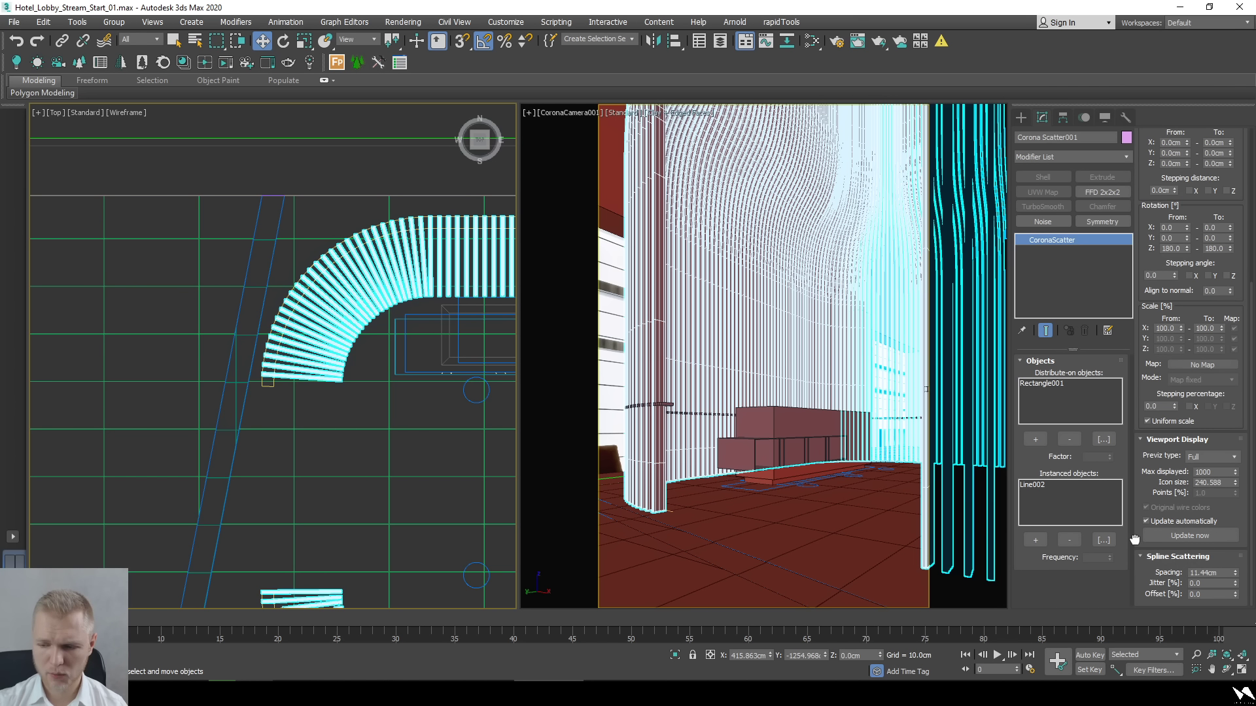
double_click(1225, 573)
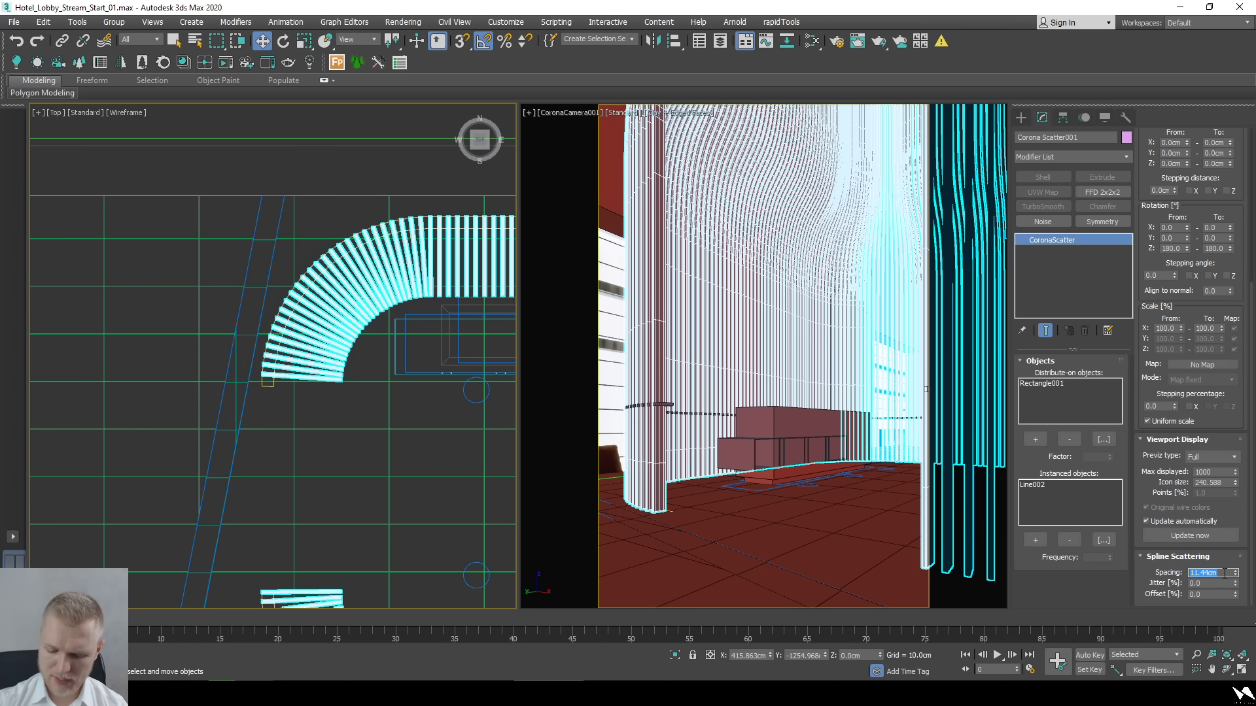
type("13")
key("Return")
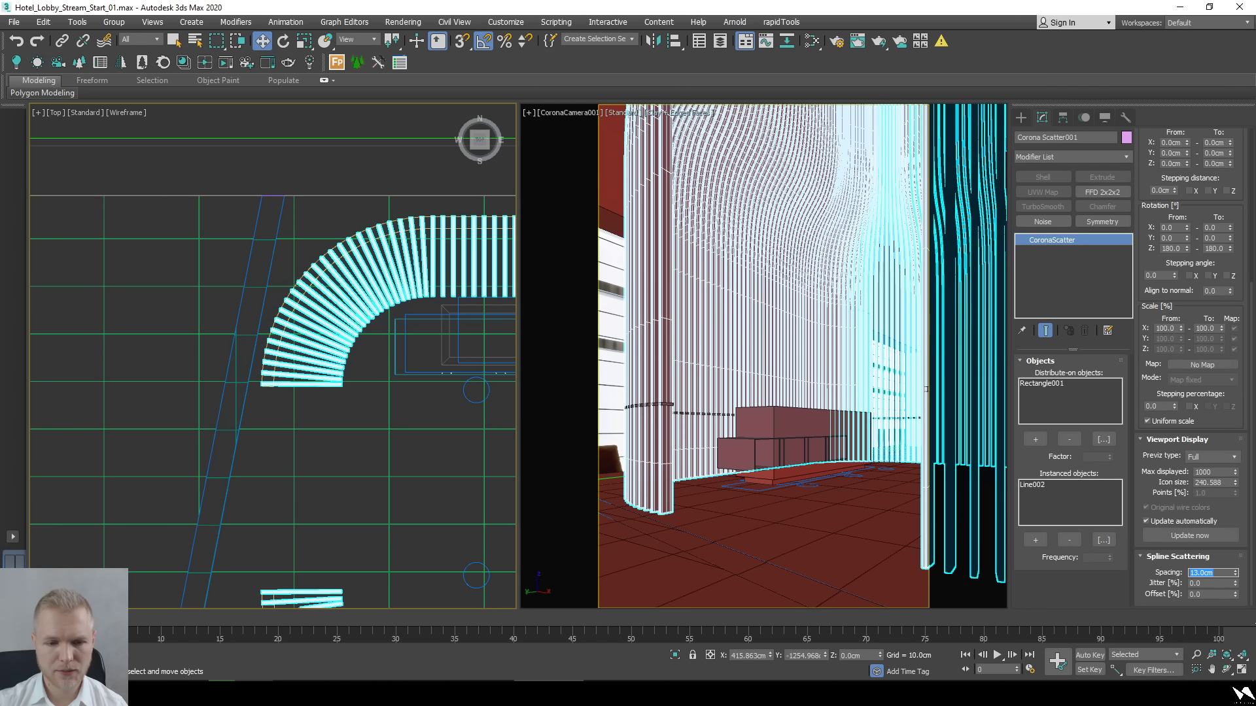
scroll(327, 395, "up", 8)
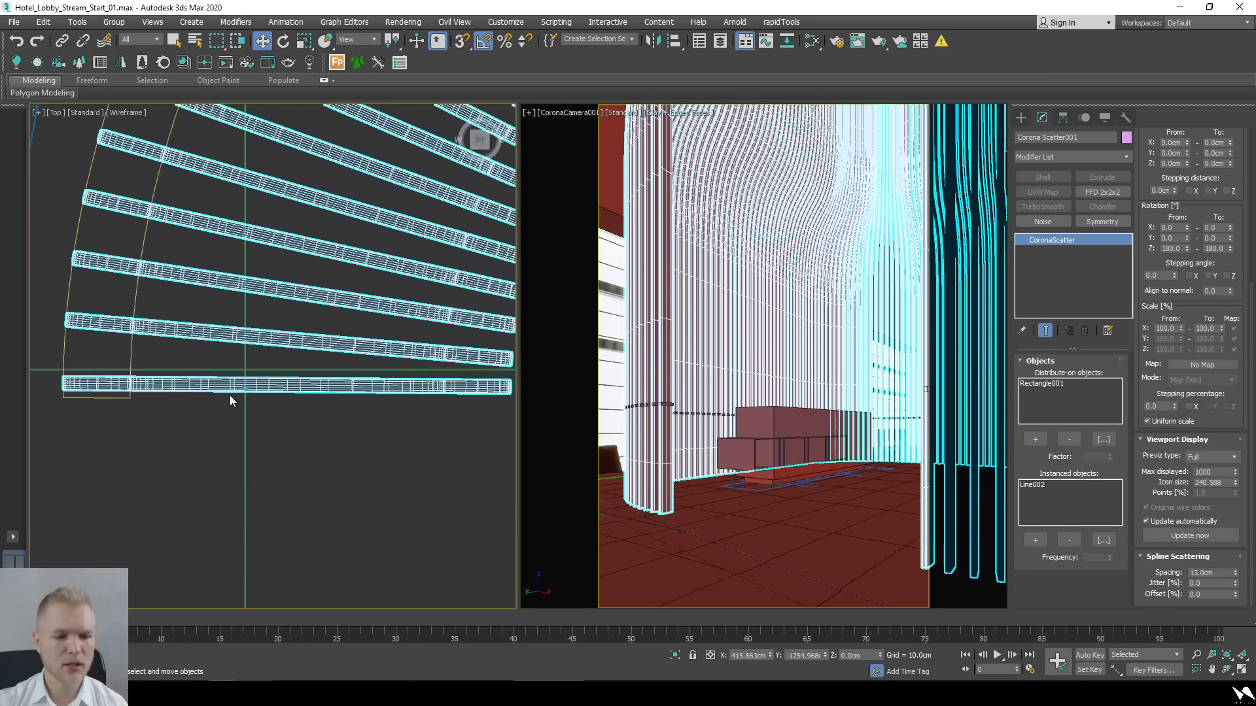
scroll(230, 378, "down", 5)
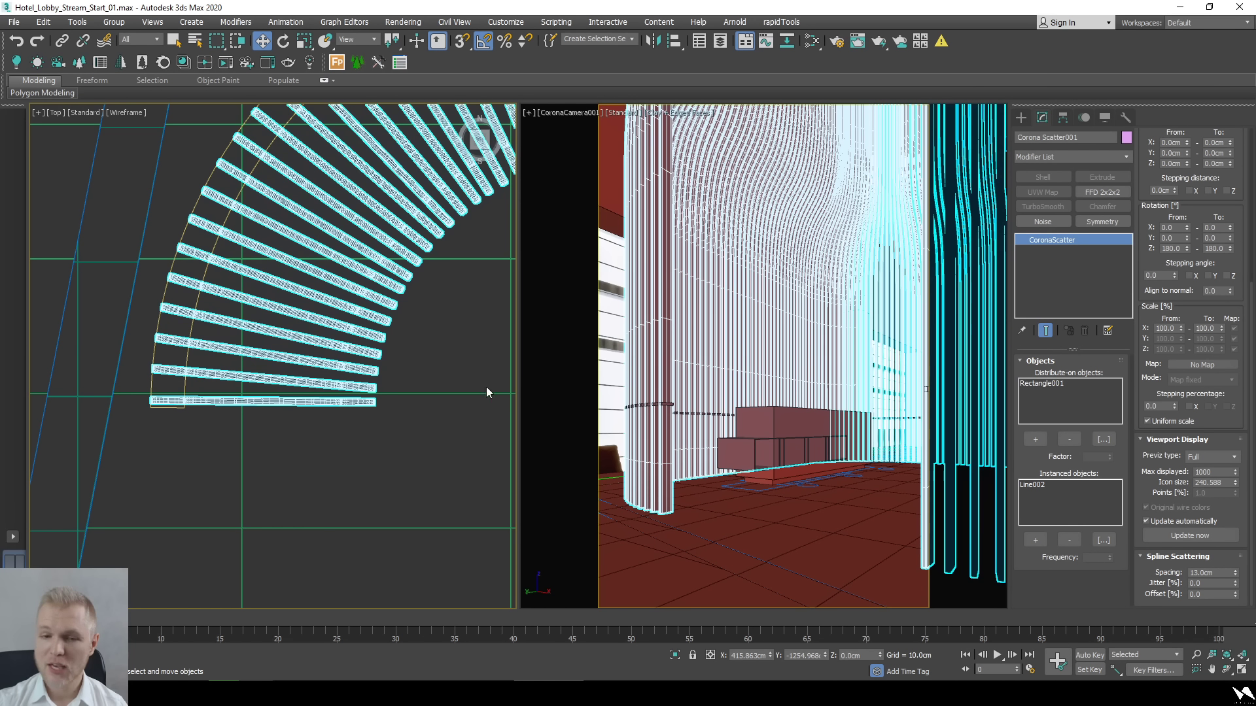
Isolate the Corona Scatter and convert its scattered slats to 3ds Max geometry.
scroll(154, 323, "down", 5)
key("z")
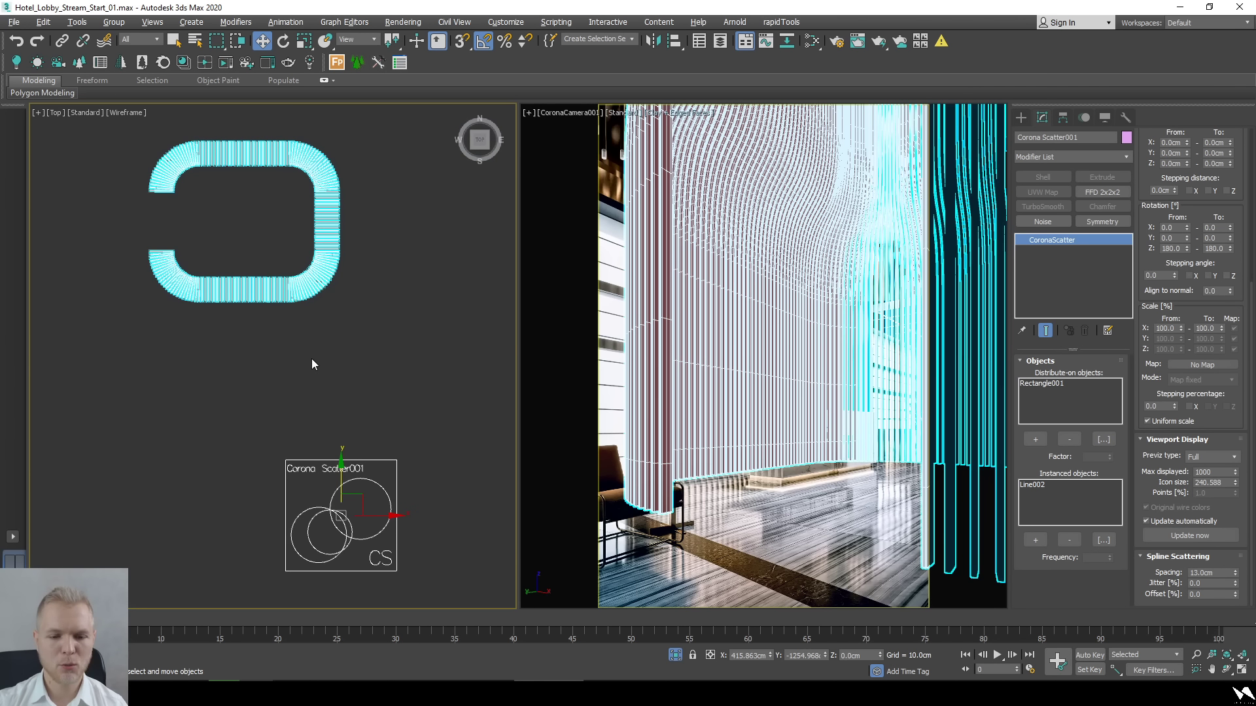
scroll(1151, 243, "up", 5)
left_click(1179, 304)
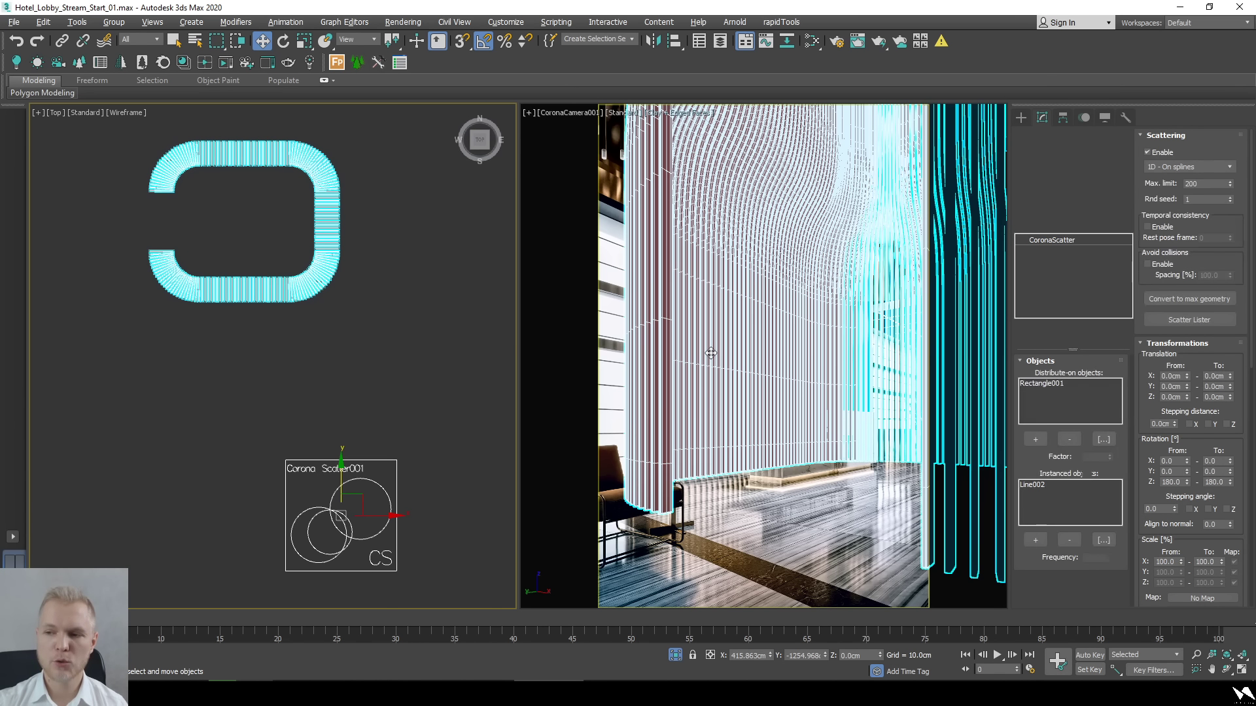
Disable the original Corona Scatter and unhide the rest of the lobby scene.
left_click(1148, 152)
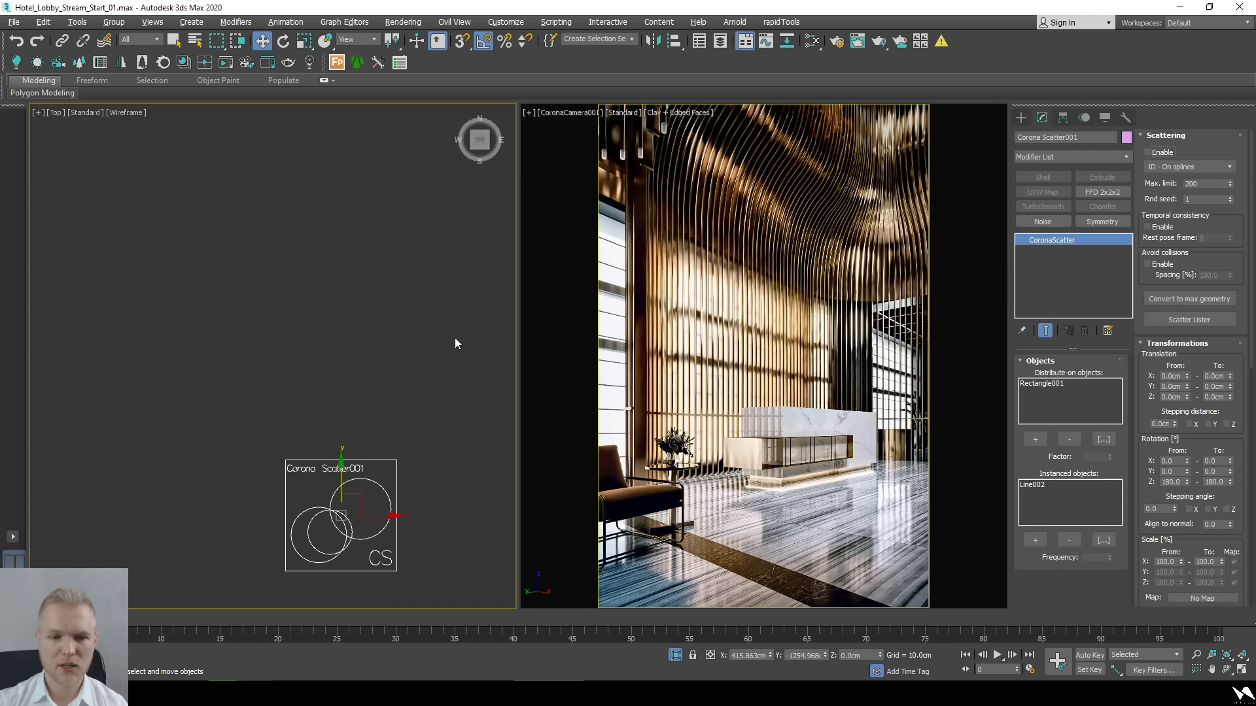
right_click(327, 355)
left_click(365, 280)
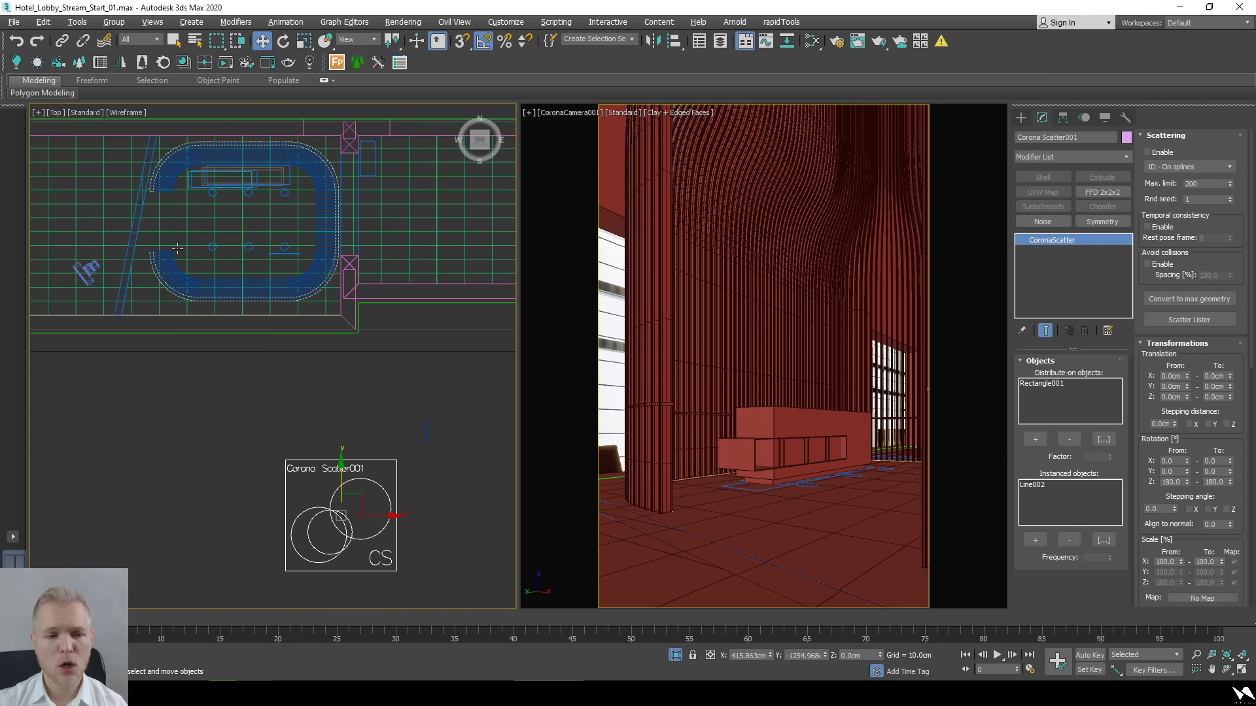
Select three adjacent converted slats at the wall opening on the reception desk side and raise them to a Z position of about 363 cm.
scroll(177, 249, "up", 5)
left_click(124, 259)
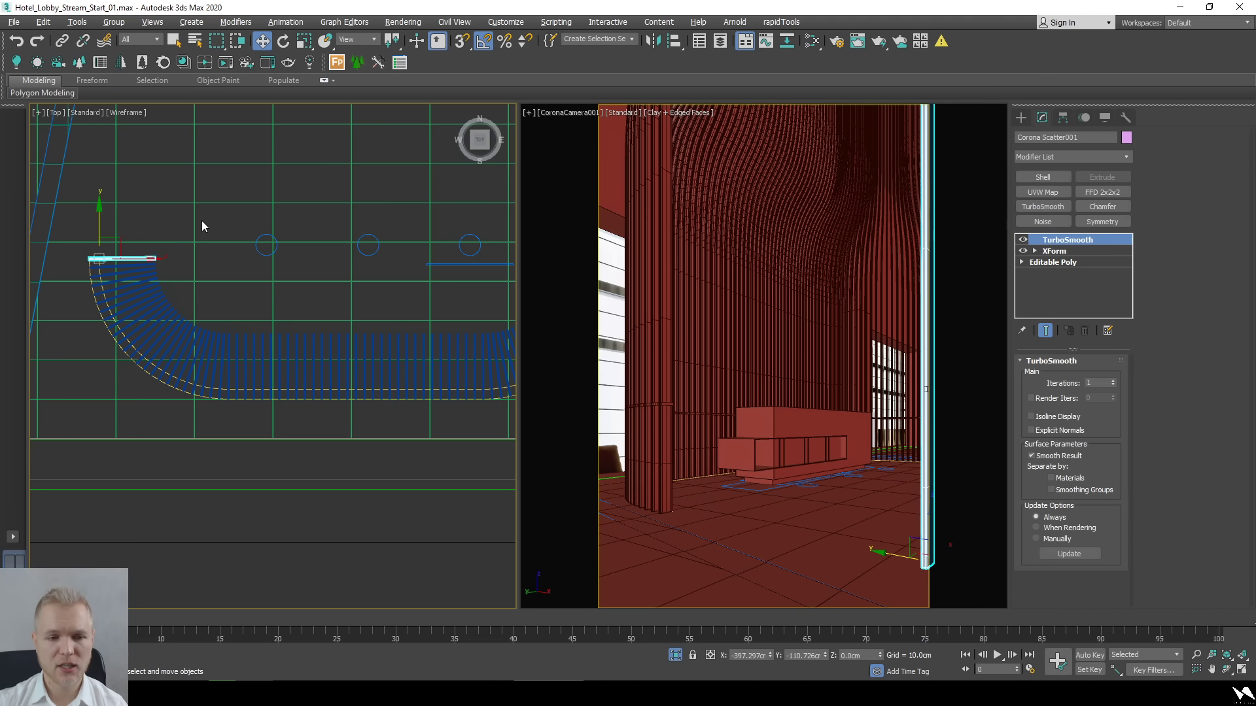
middle_click_drag(201, 221, 296, 442)
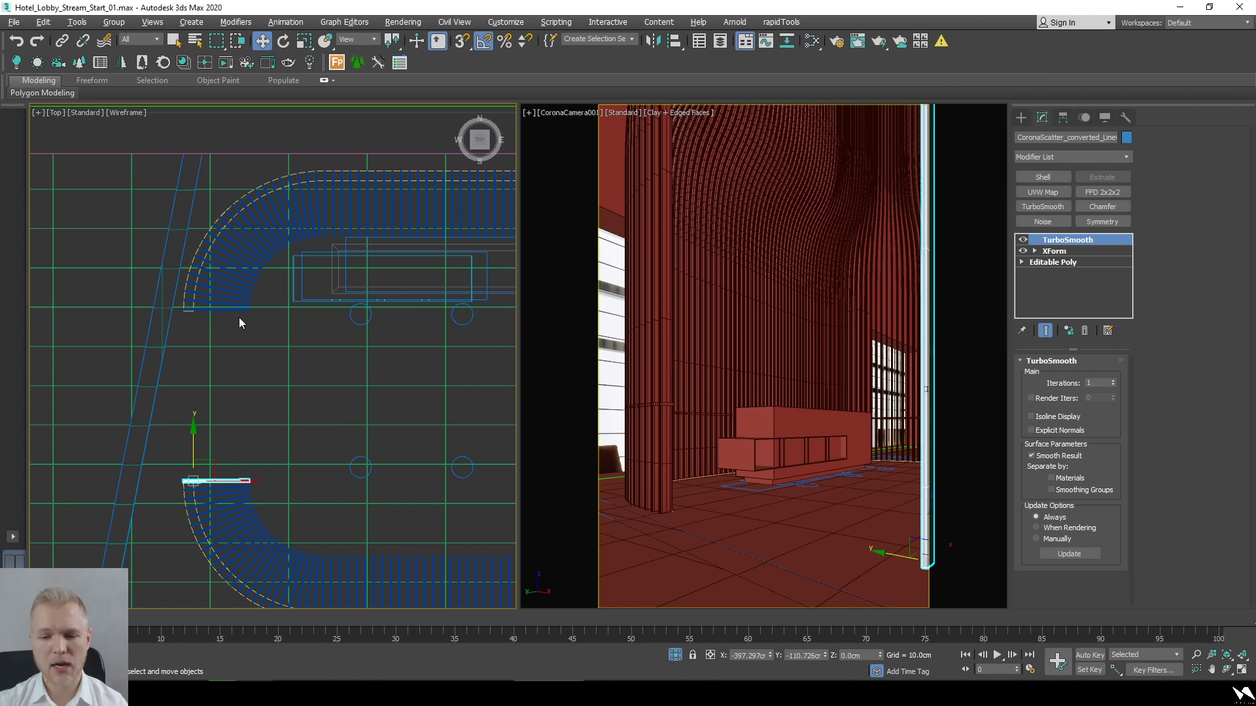
left_click_drag(926, 327, 657, 327)
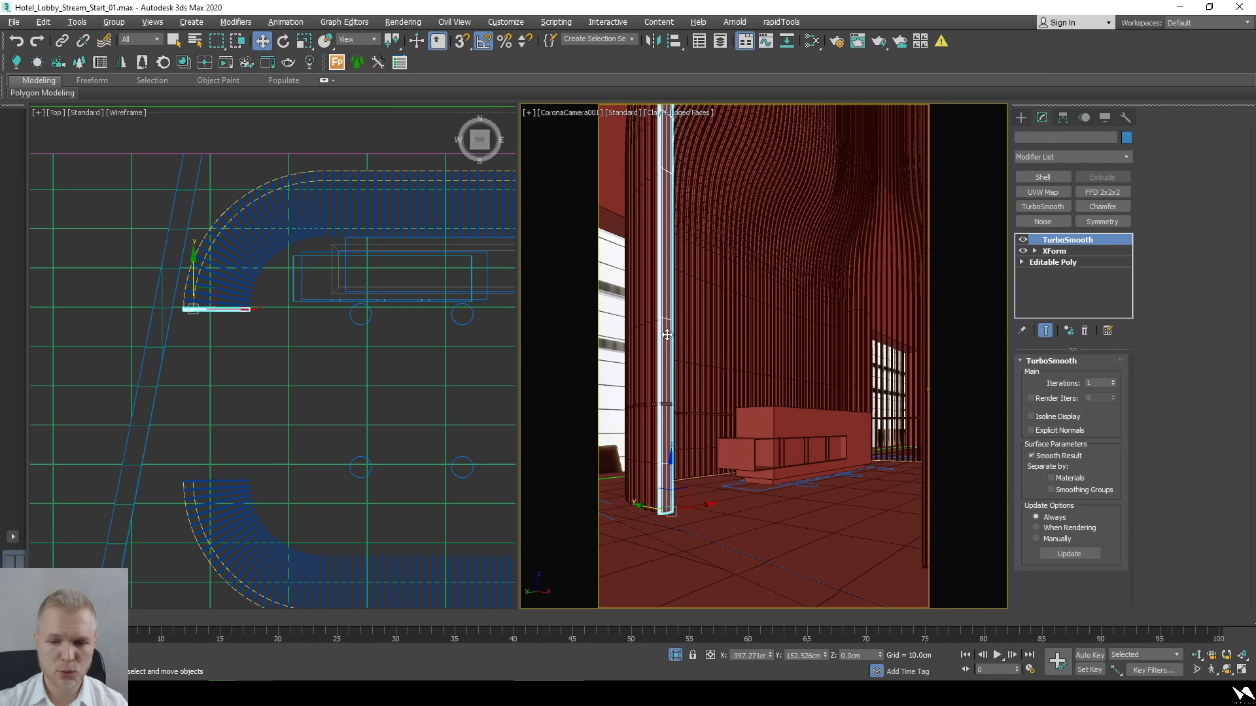
left_click(654, 328, "ctrl")
left_click(649, 330, "ctrl")
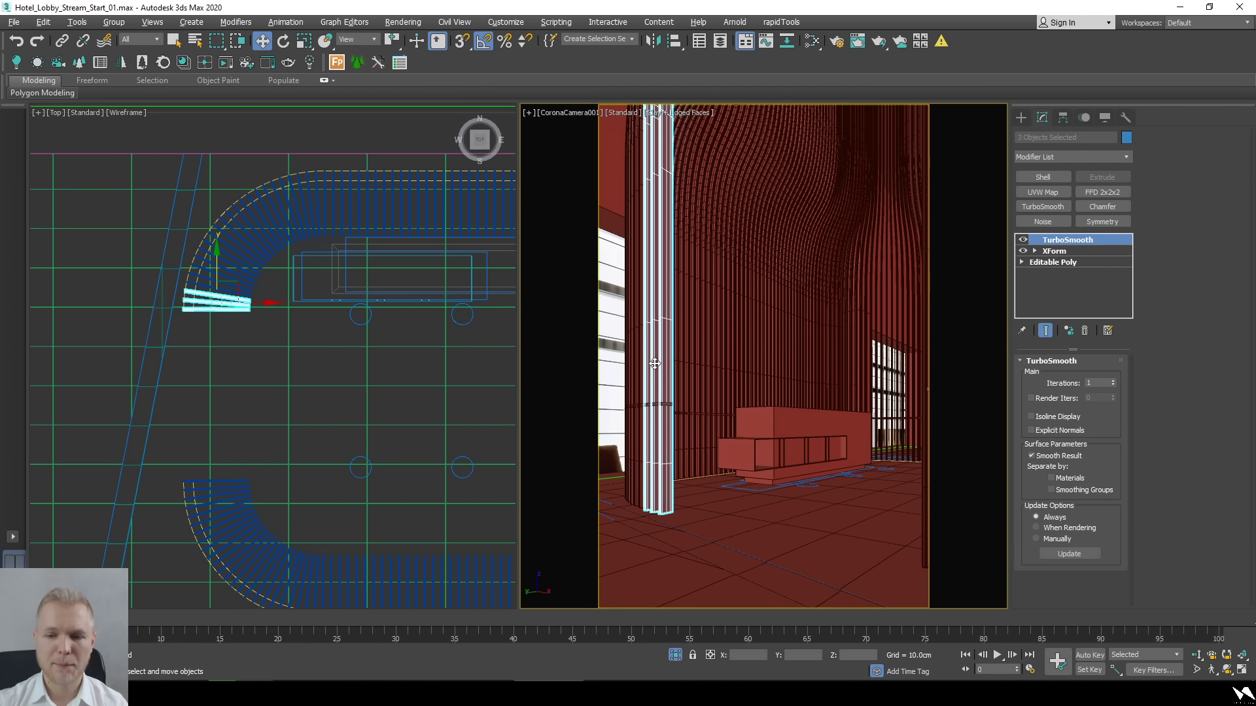
left_click_drag(677, 386, 528, 422)
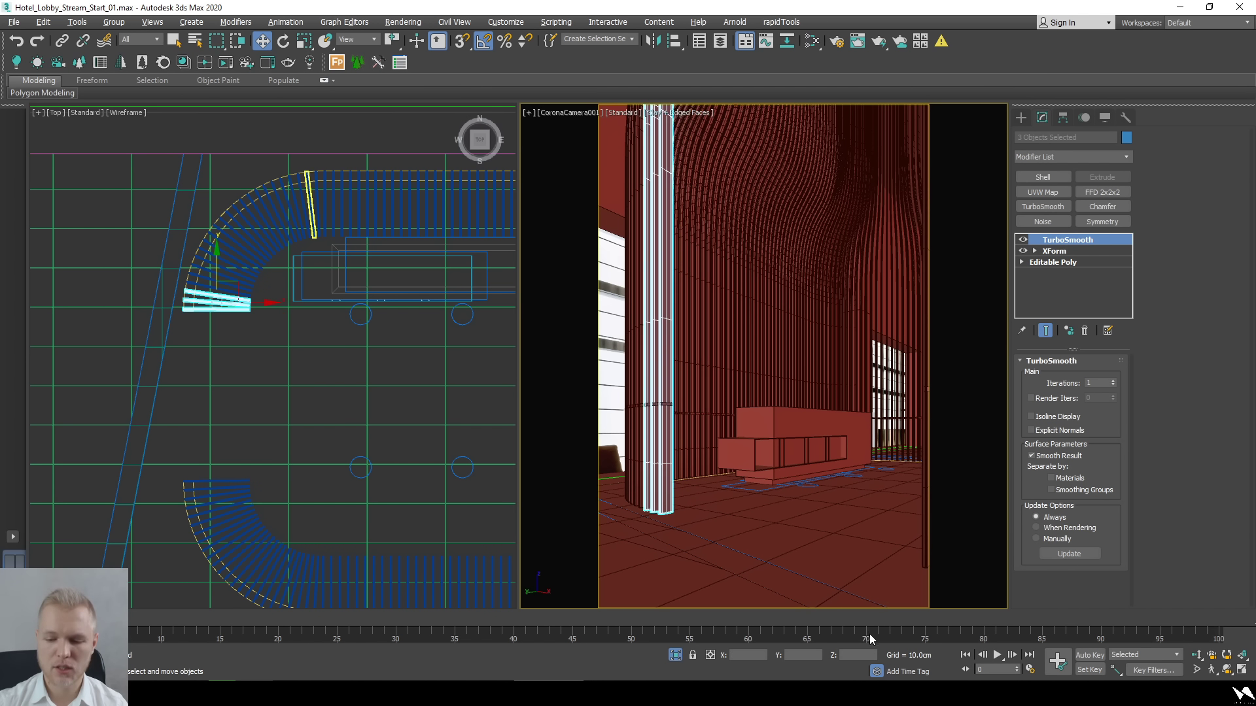
scroll(275, 392, "down", 3)
middle_click_drag(275, 393, 269, 416, "alt")
left_click_drag(268, 416, 298, 291)
Try raising the slat beside the outermost one to a Z position of about 387 cm, and undo the move.
left_click(651, 166)
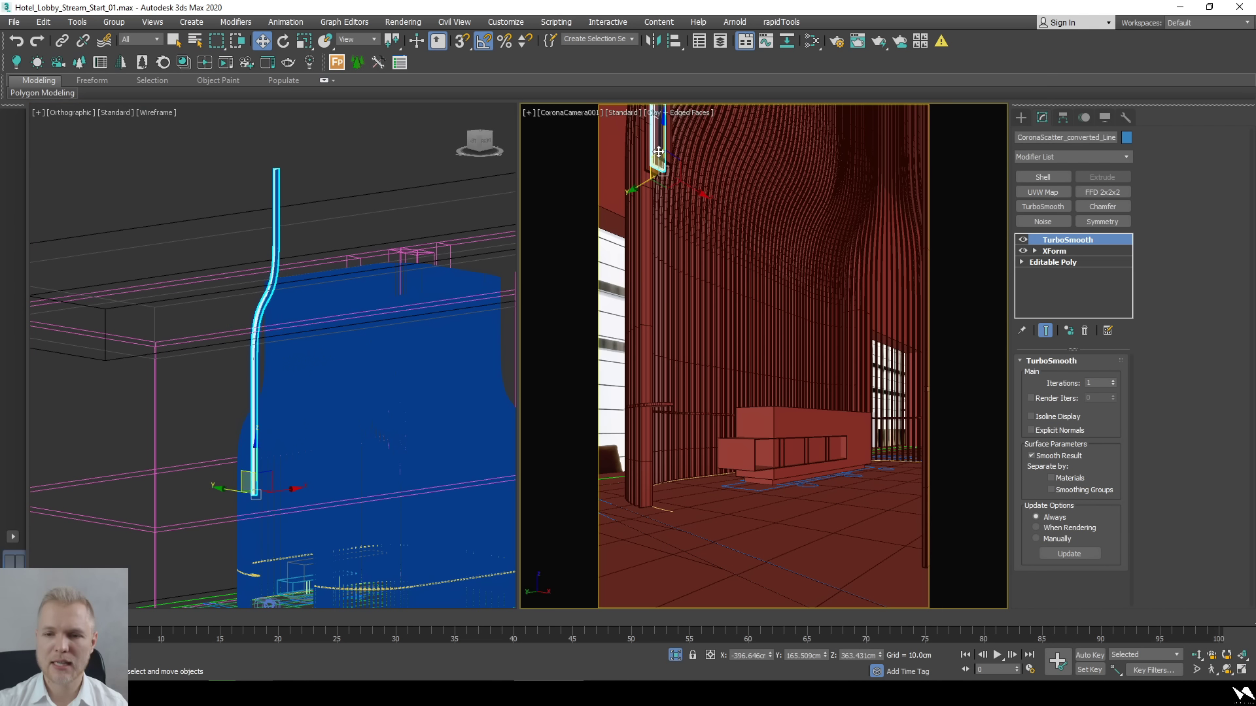
left_click_drag(664, 157, 661, 145)
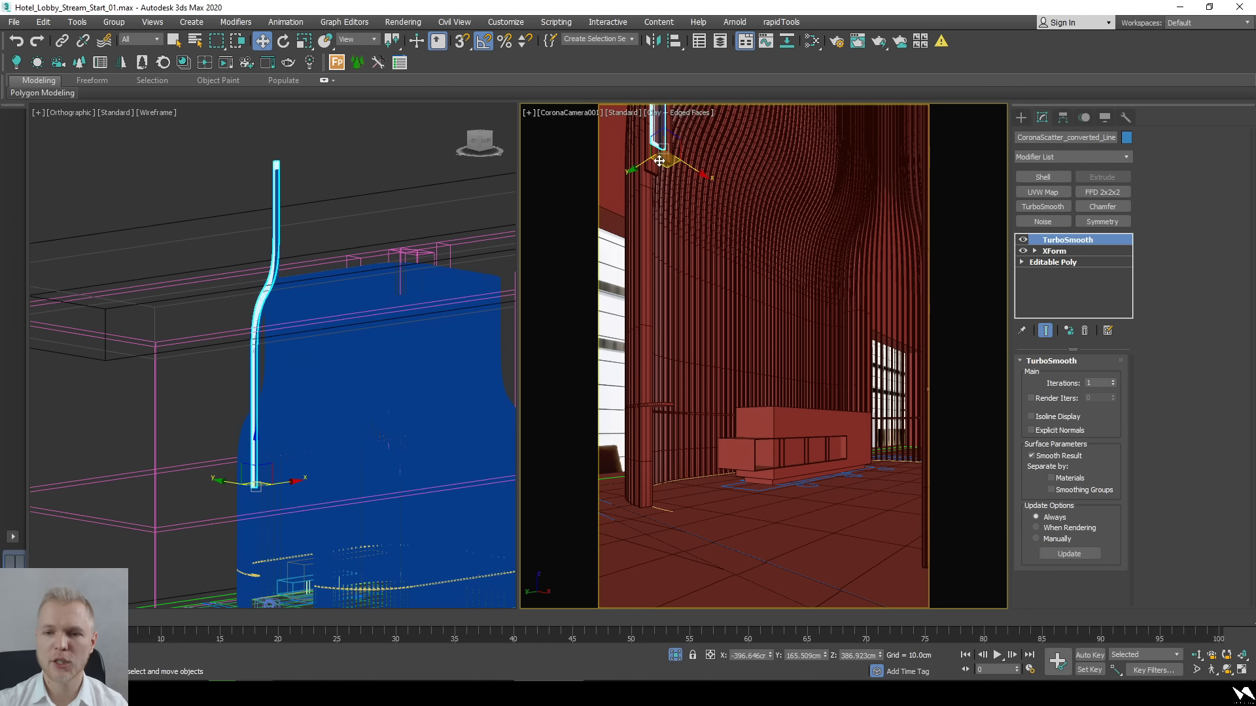
key("ctrl+z")
key("ctrl+z")
key("ctrl+y")
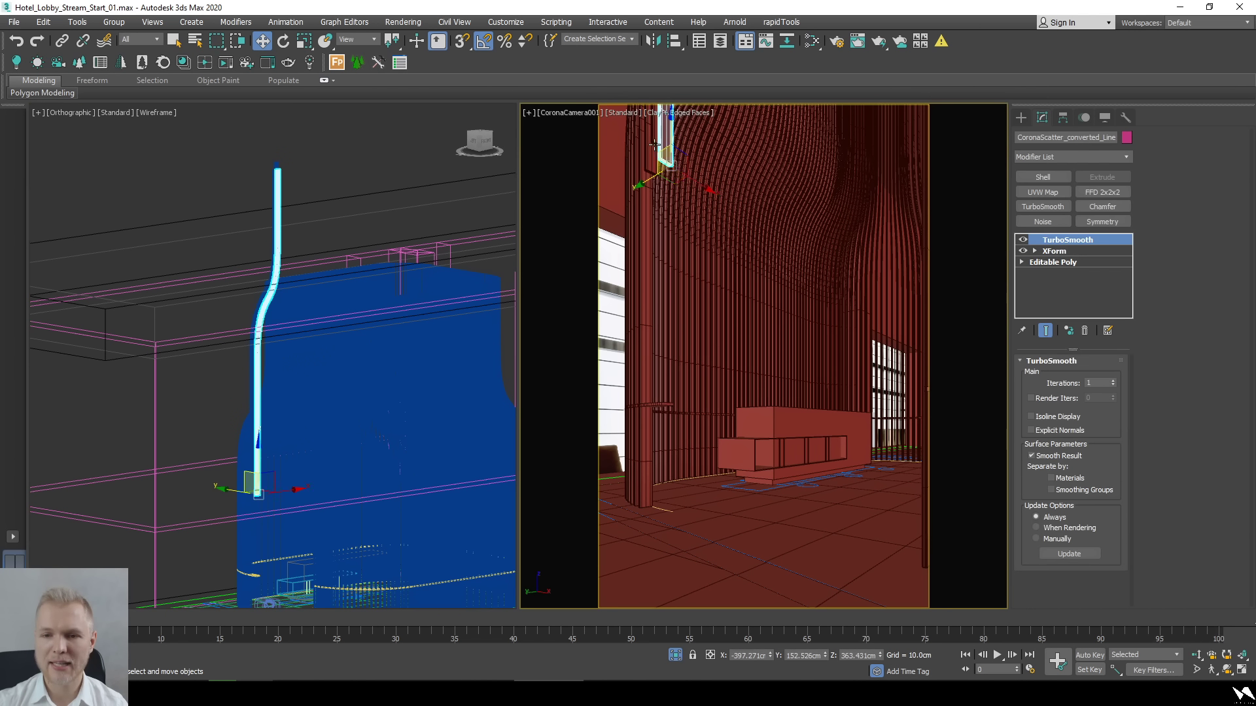
Raise the outermost slat at the wall opening to a Z position of about 408 cm.
left_click_drag(670, 137, 669, 93)
left_click(277, 179)
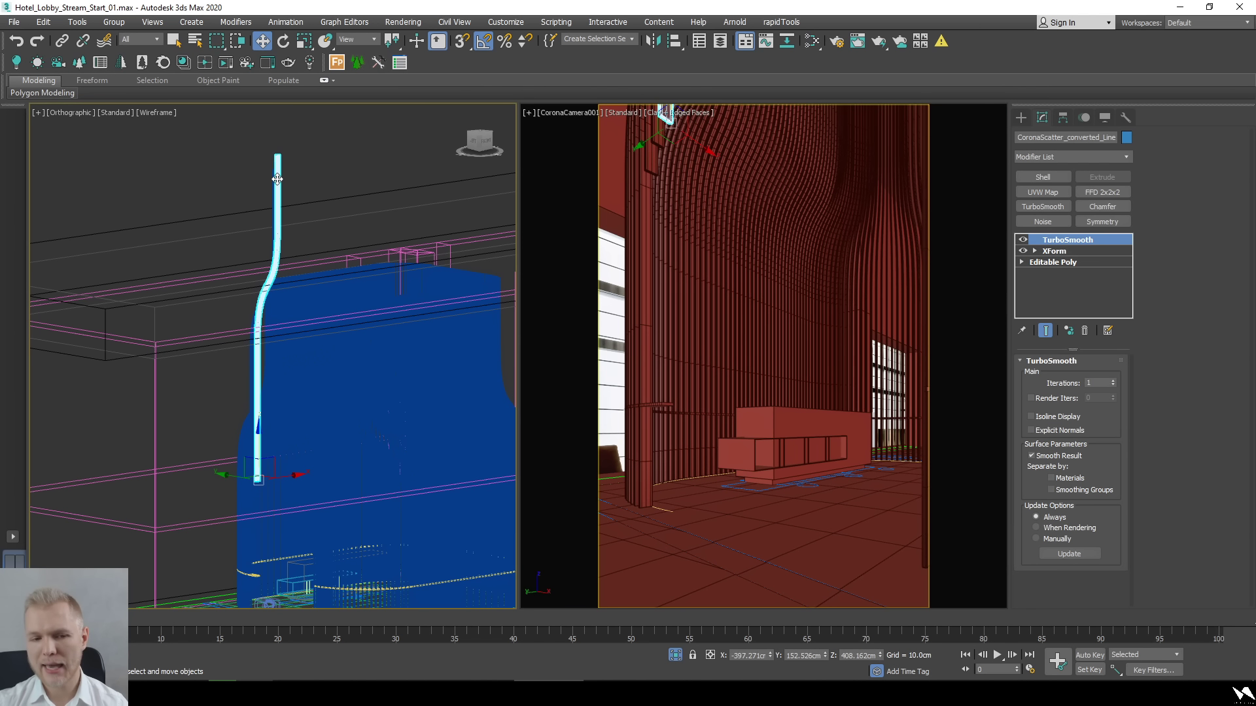
Select the shelled outline band running around the curved slat wall and open its Editable Spline level in a wireframe top view.
left_click(180, 120)
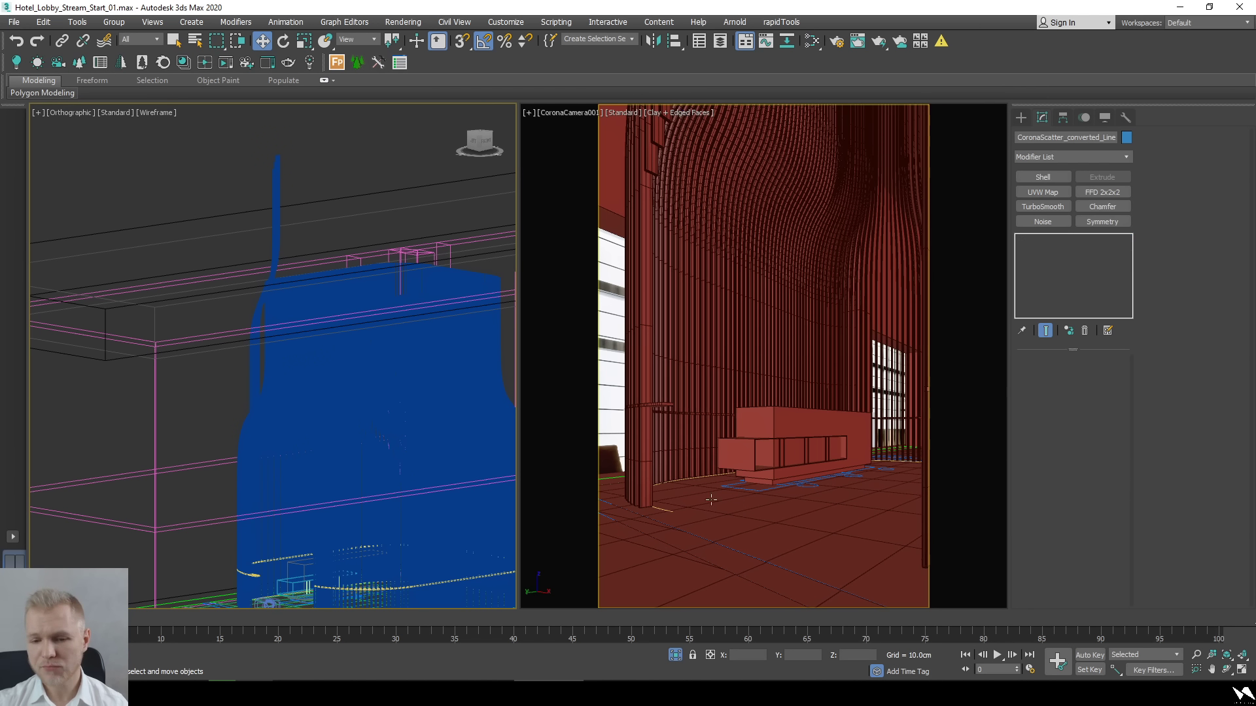
left_click(665, 400)
left_click(664, 410)
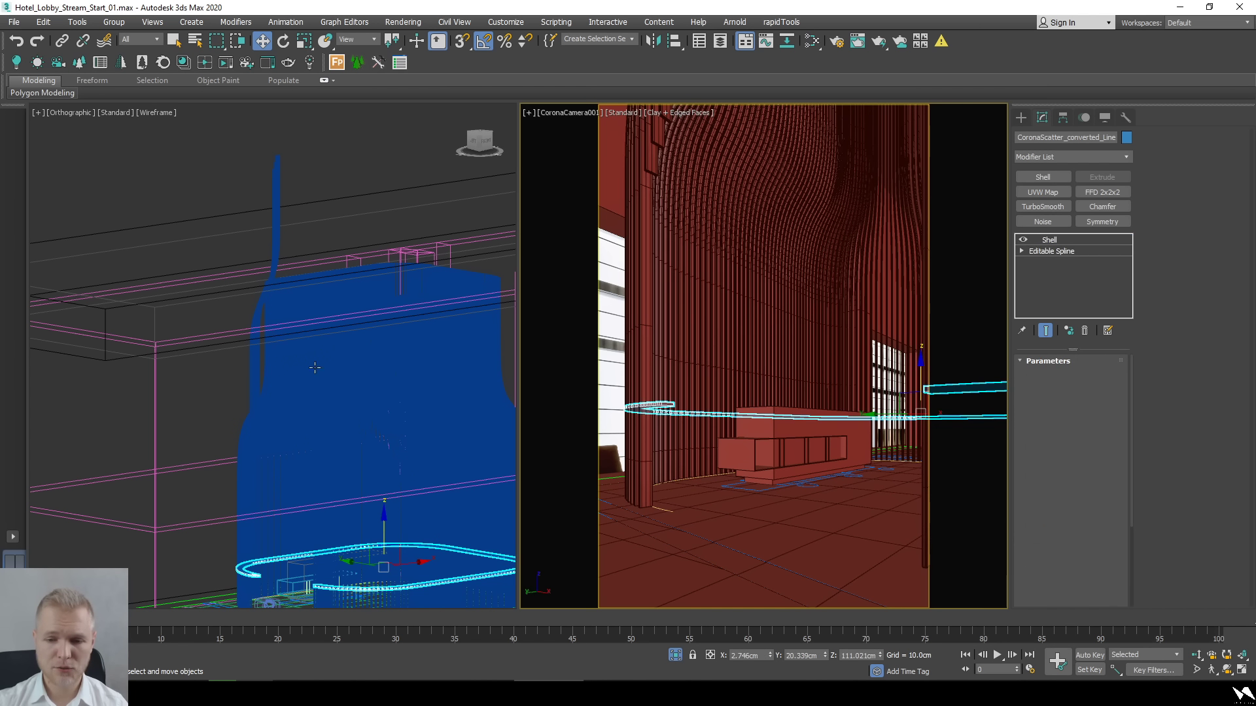
key("t")
scroll(246, 321, "up", 3)
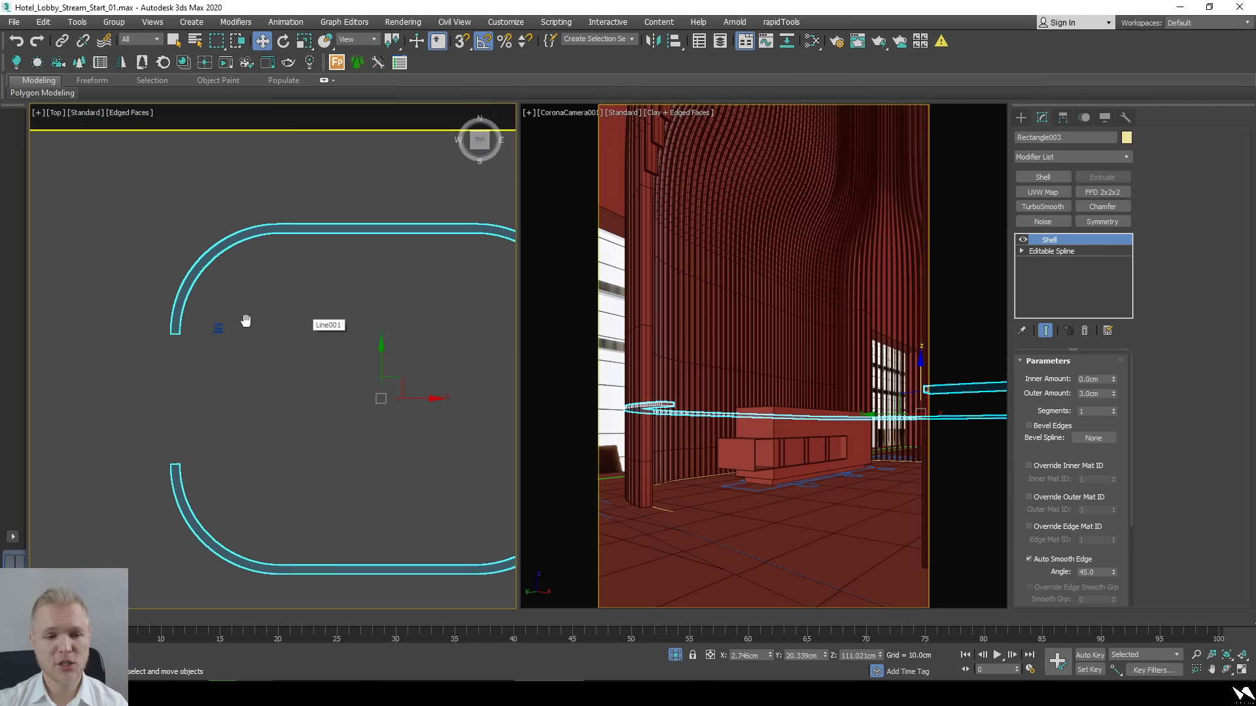
key("F3")
scroll(246, 320, "up", 5)
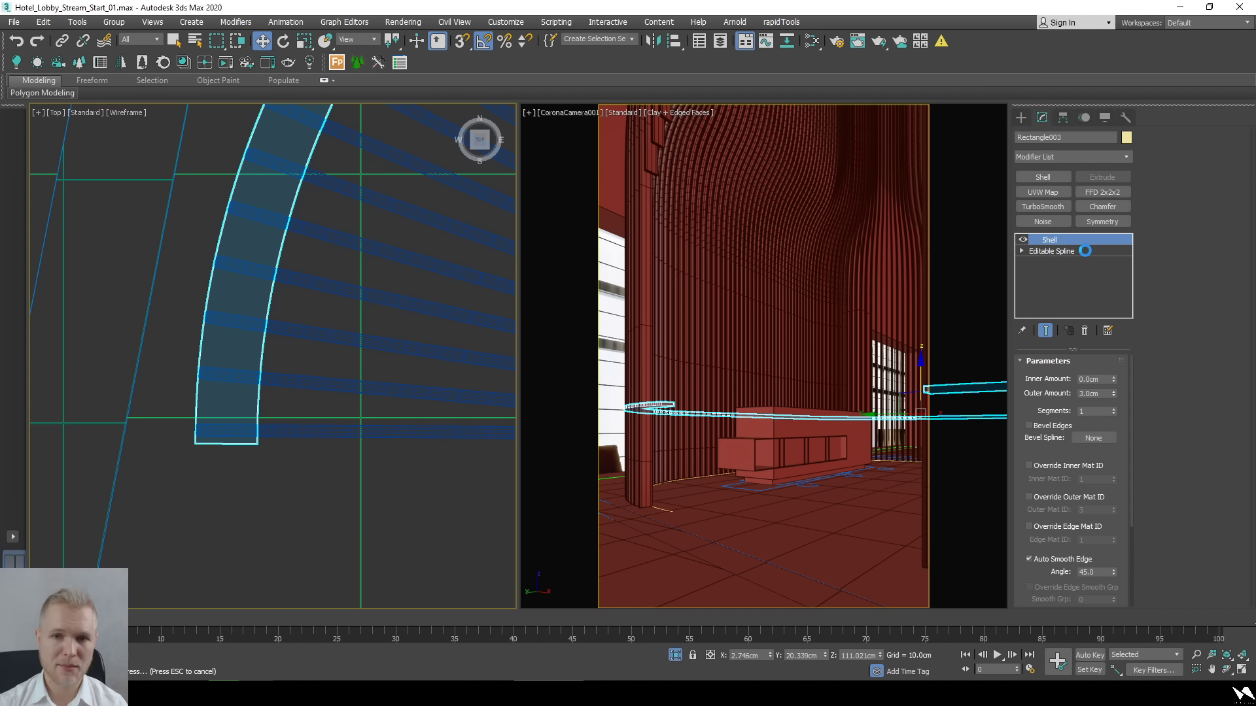
left_click(1062, 251)
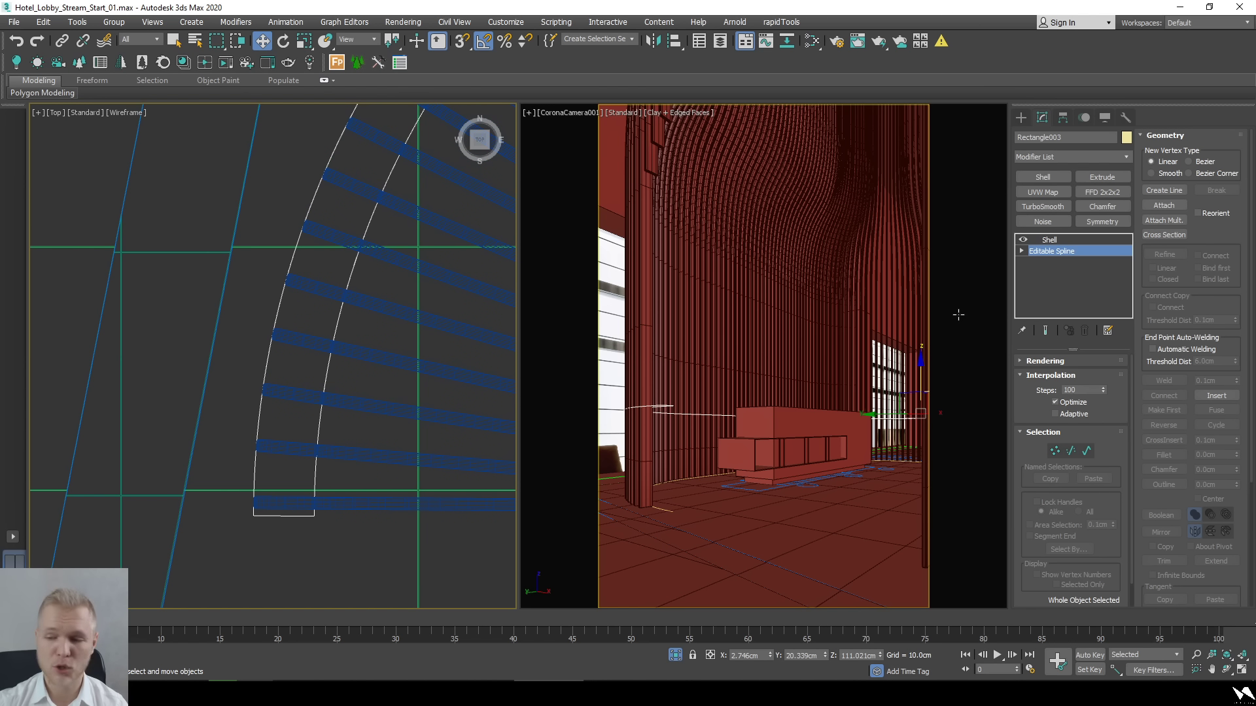
Draw a four-segment line within the spline around the outline's open end, crossing the outline along the fourth slat from the opening.
left_click(1165, 190)
left_click(241, 289)
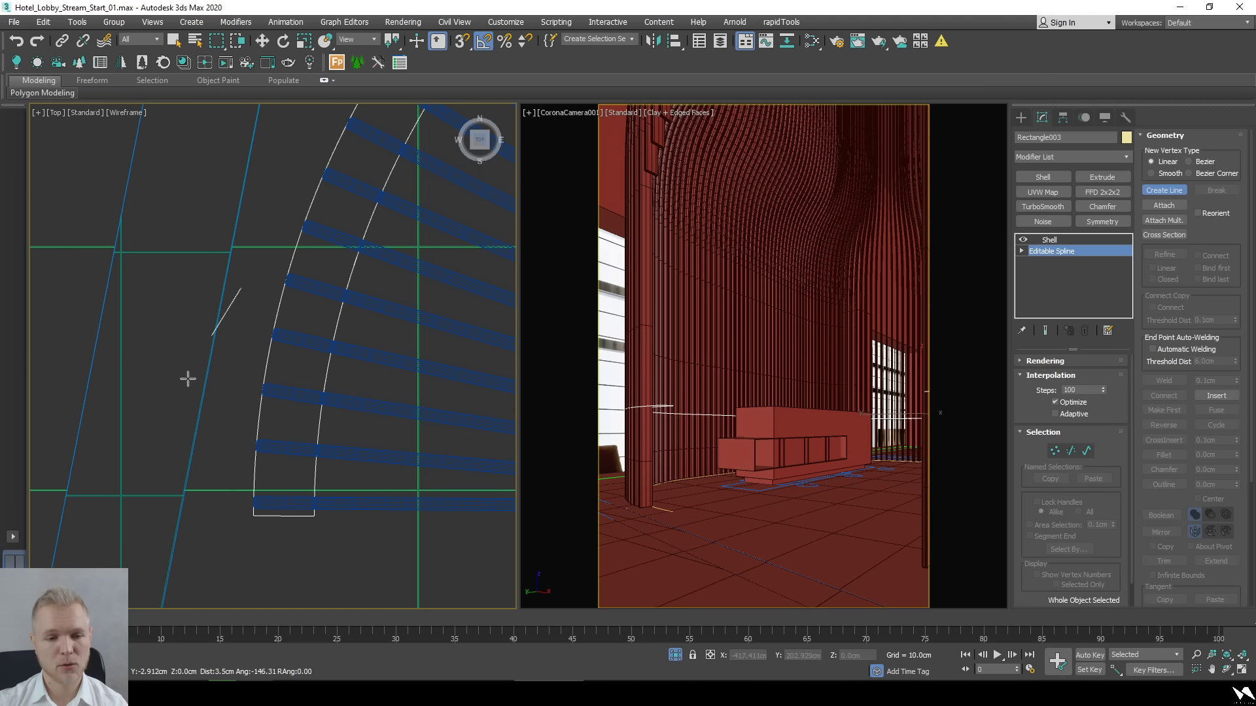
left_click(208, 586)
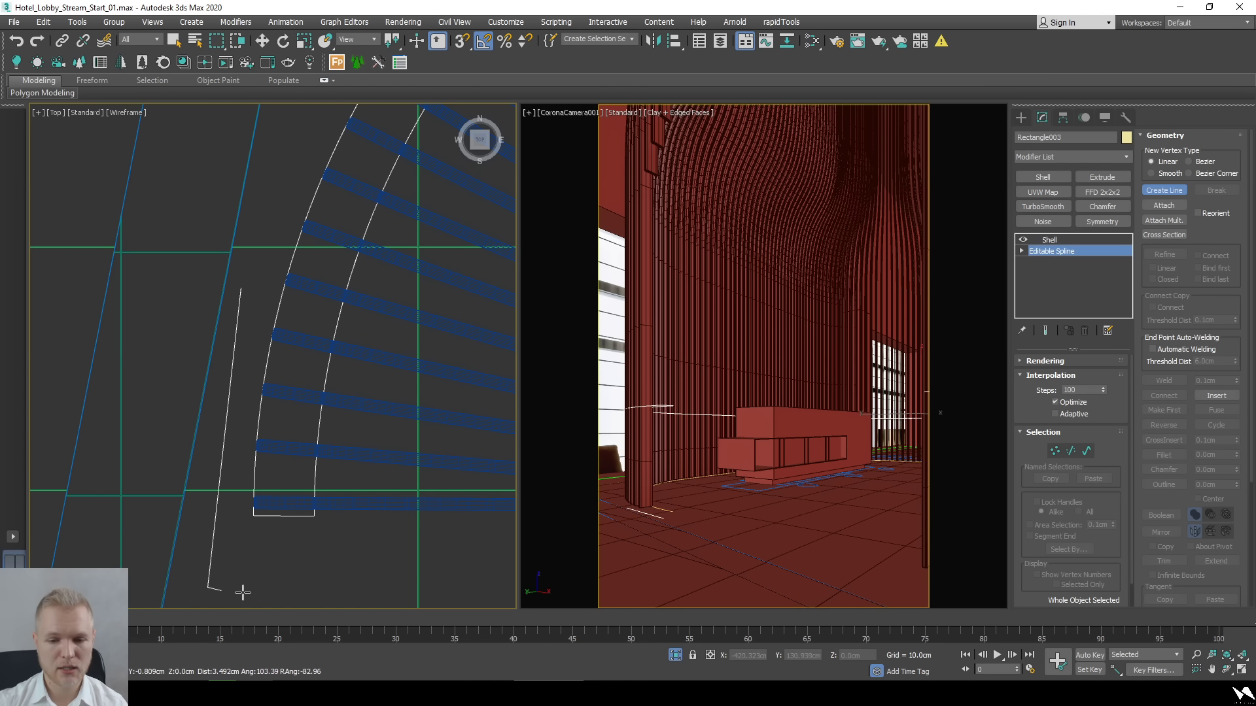
left_click(384, 574)
left_click(364, 350)
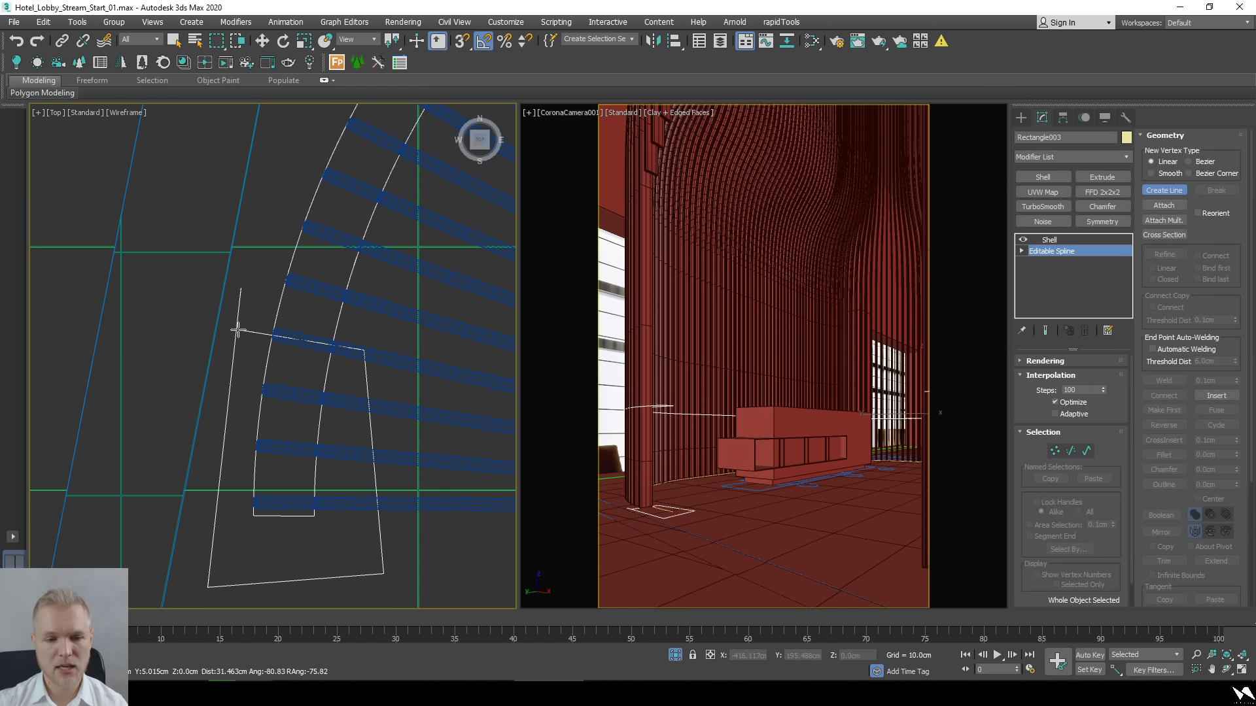
left_click(235, 328)
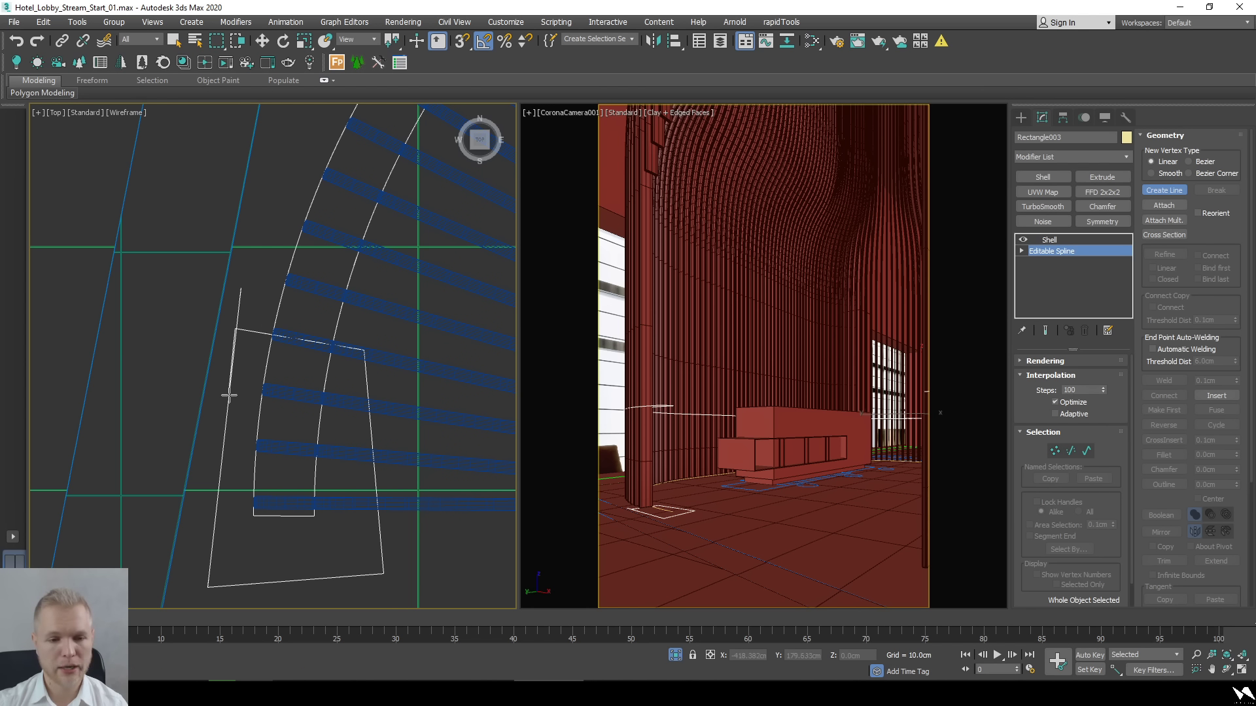
Trim away the short end segment connecting the two curved lines of the band spline.
right_click(251, 298)
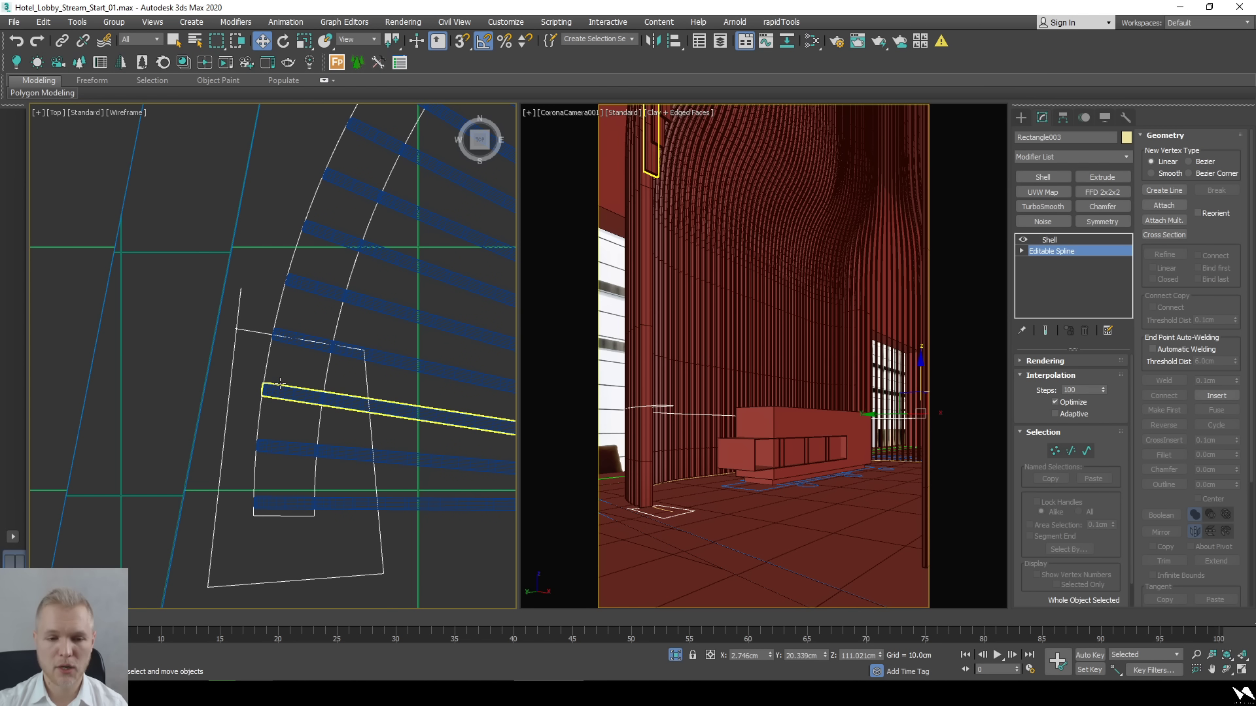
key("3")
scroll(1204, 435, "down", 5)
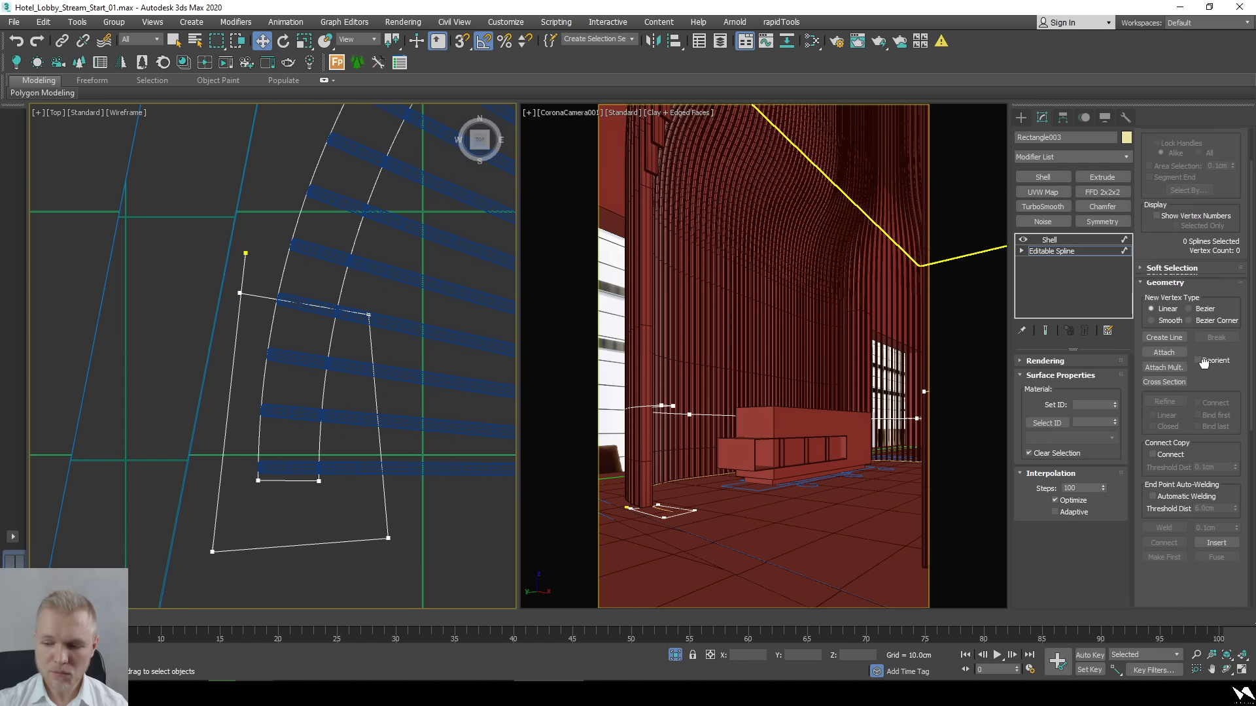
scroll(1171, 540, "down", 2)
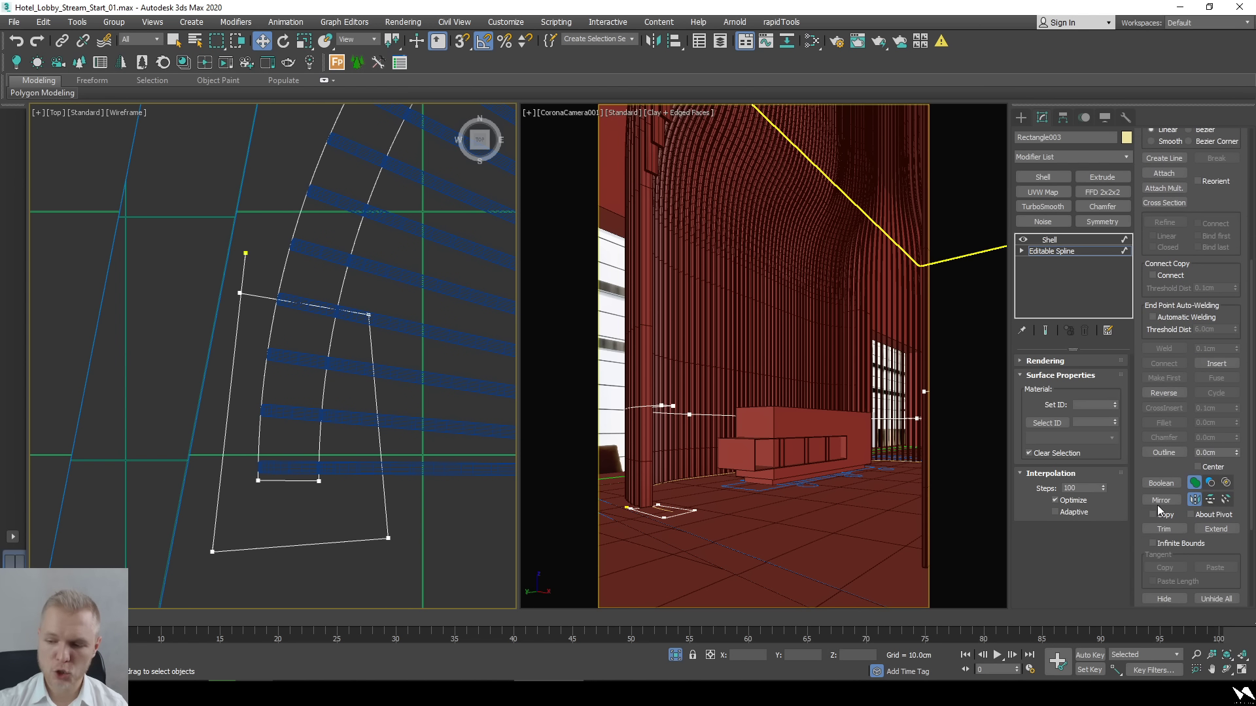
left_click(1163, 529)
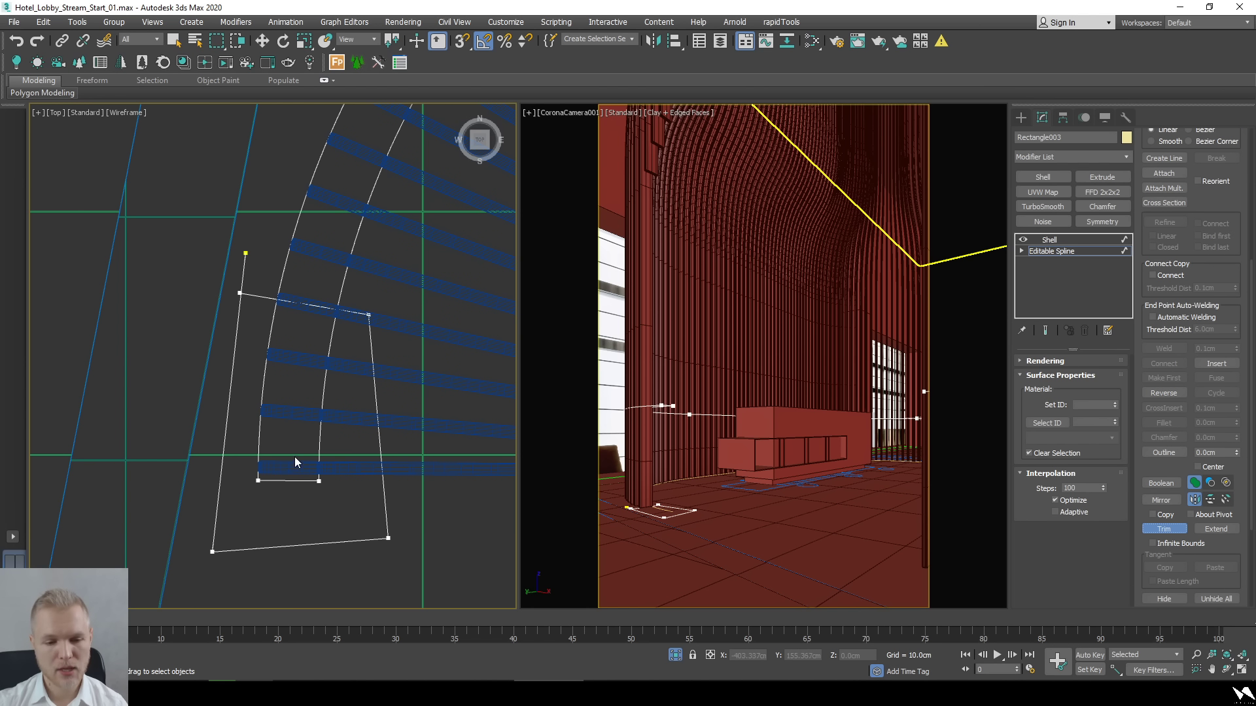
left_click(288, 482)
Delete the unneeded four-sided helper outline lying on the floor from the band's spline object.
middle_click_drag(304, 377, 303, 422, "alt")
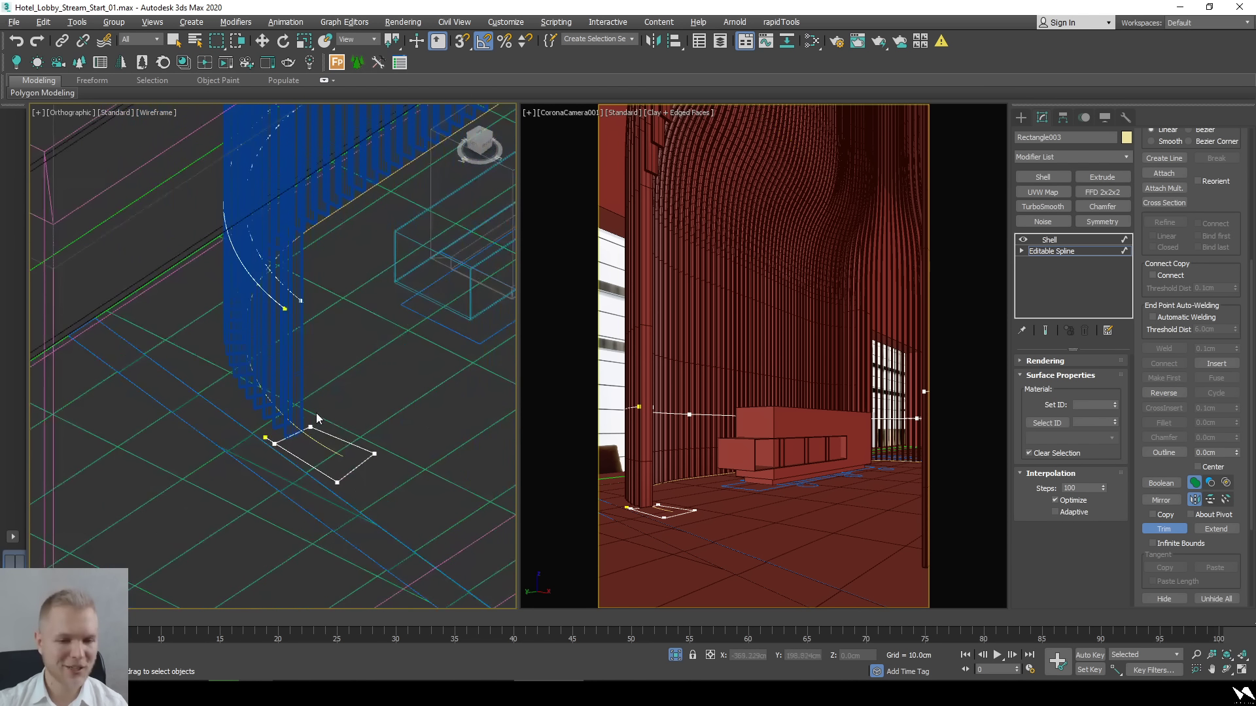
scroll(302, 422, "up", 3)
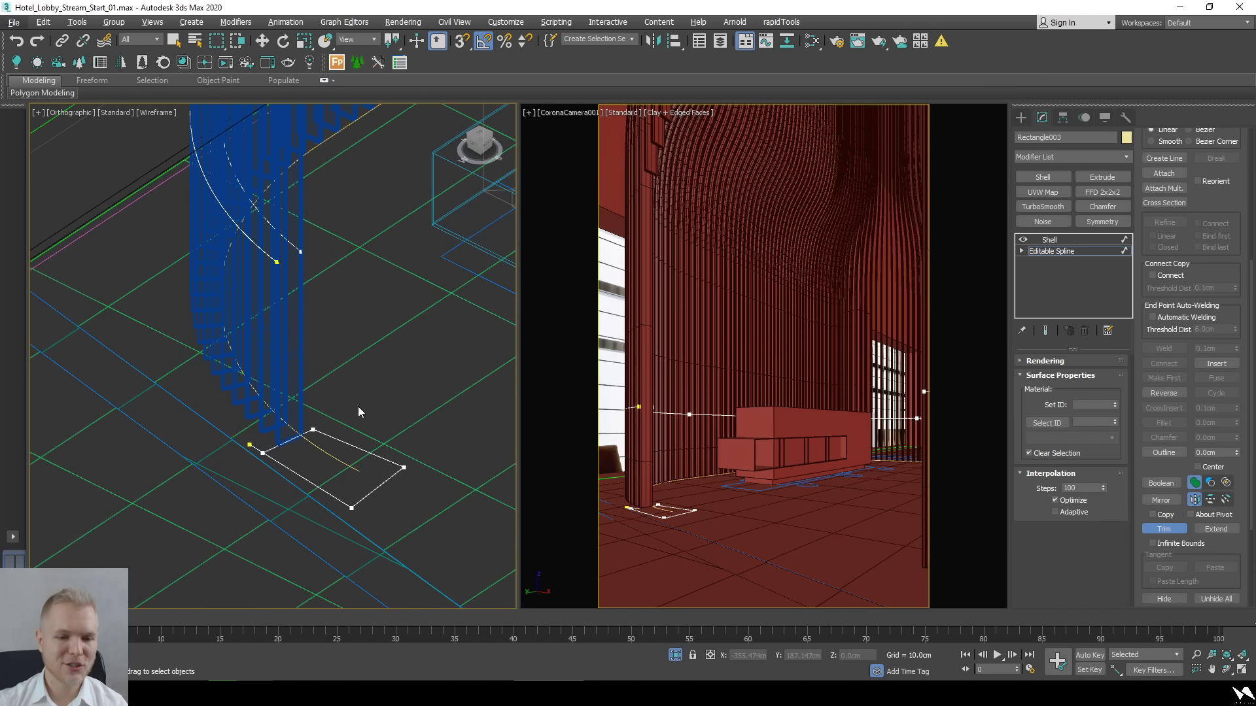
key("w")
key("3")
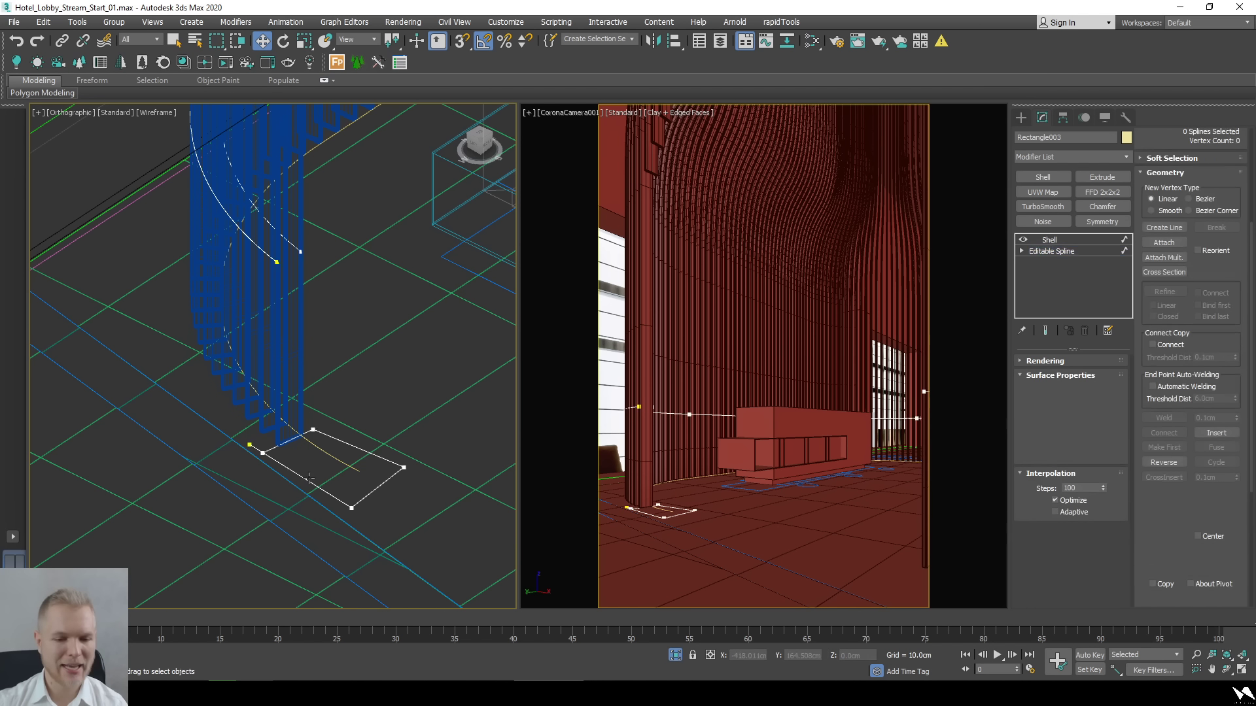
left_click(310, 480)
key("Delete")
Close the open end of the curved band with a straight line snapped between its two end vertices.
scroll(259, 256, "up", 5)
middle_click_drag(405, 299, 333, 314)
scroll(439, 279, "up", 1)
left_click(1164, 227)
key("s")
left_click(451, 262)
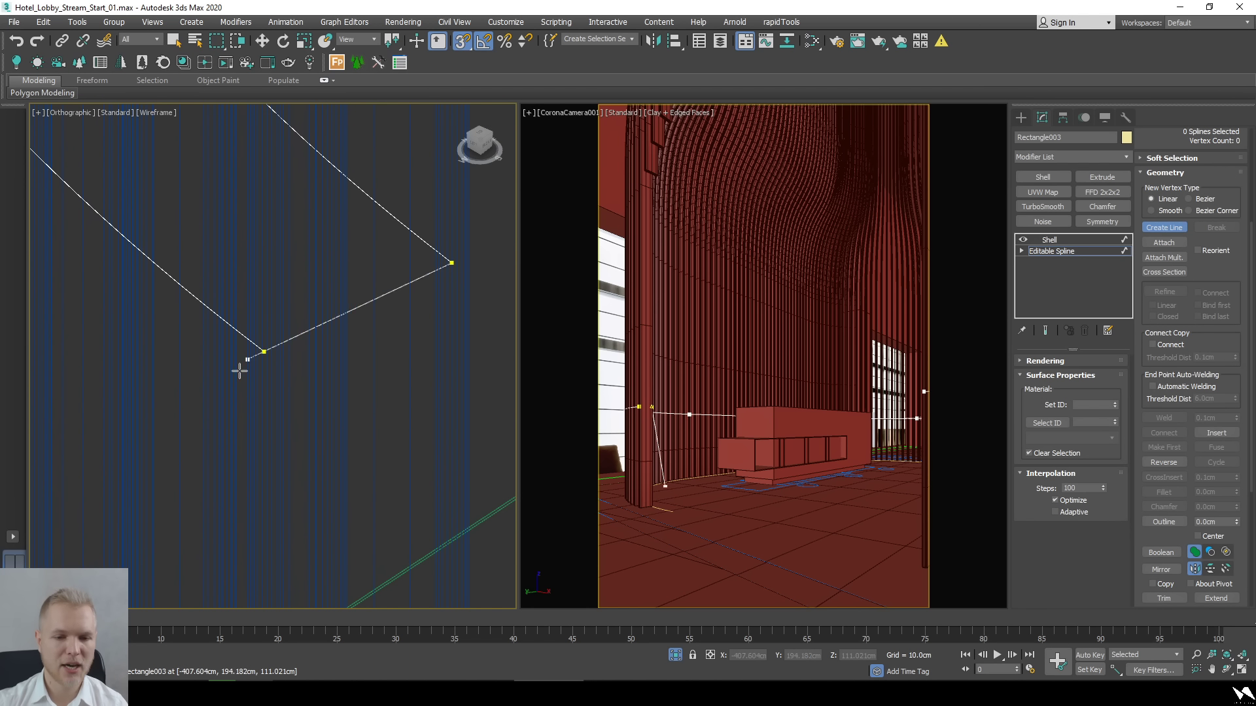
left_click(270, 357)
key("Return")
right_click(362, 362)
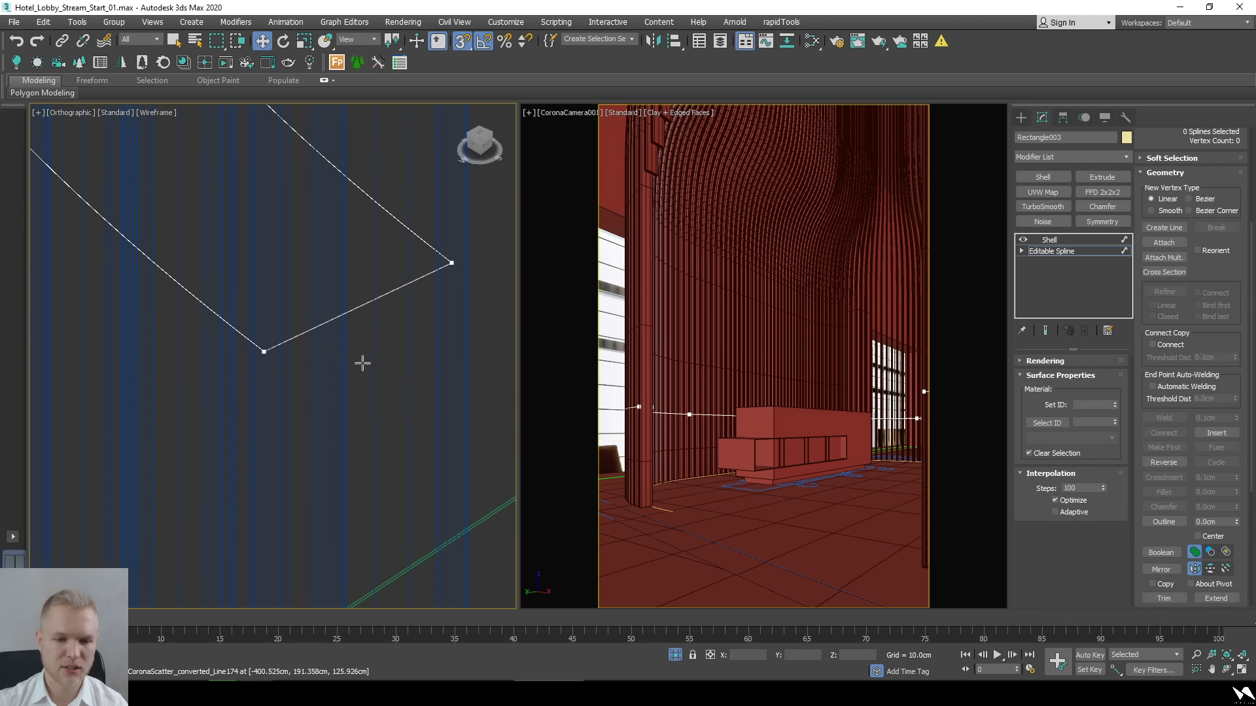
scroll(307, 353, "down", 8)
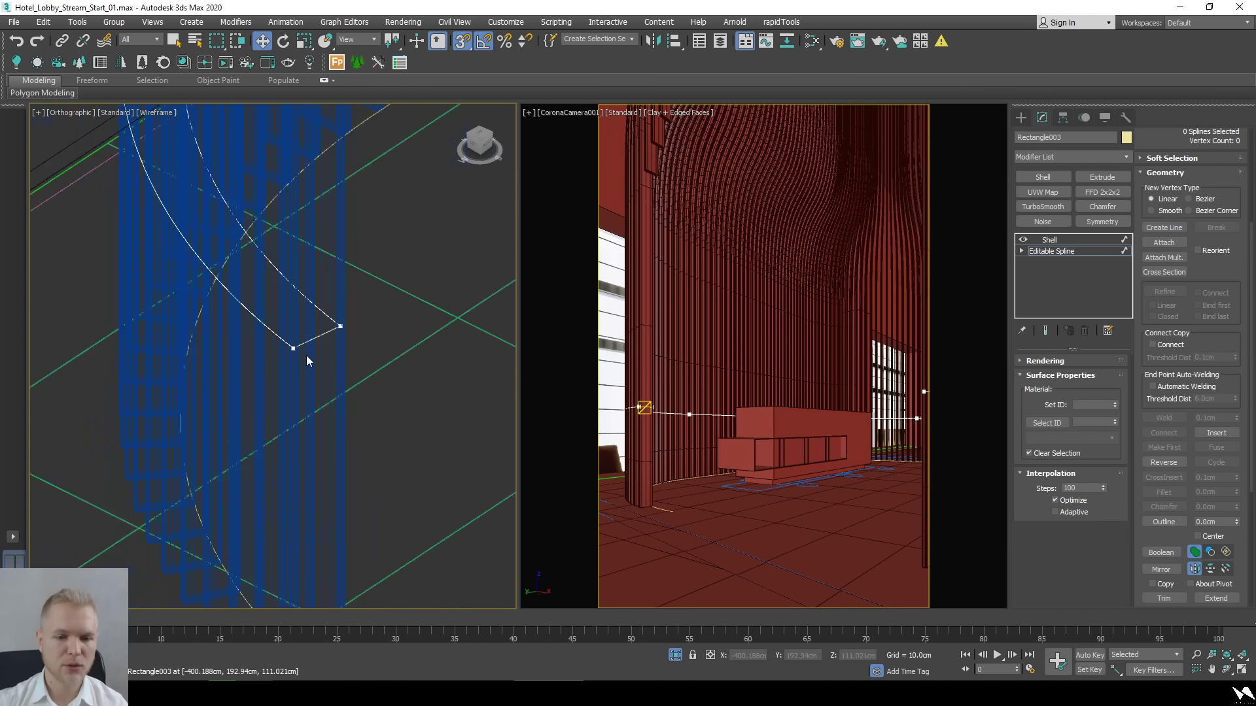
Inspect the curved band at the Shell modifier level.
left_click(1065, 242)
scroll(377, 390, "up", 6)
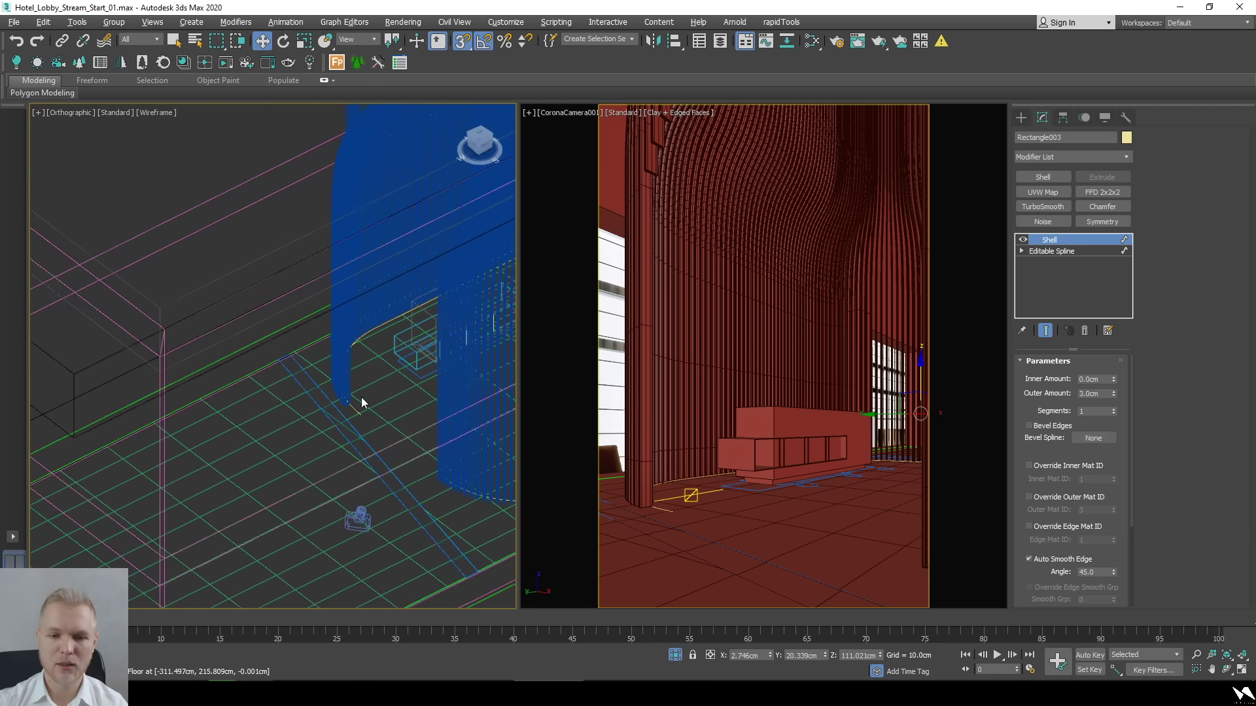
scroll(367, 400, "down", 5)
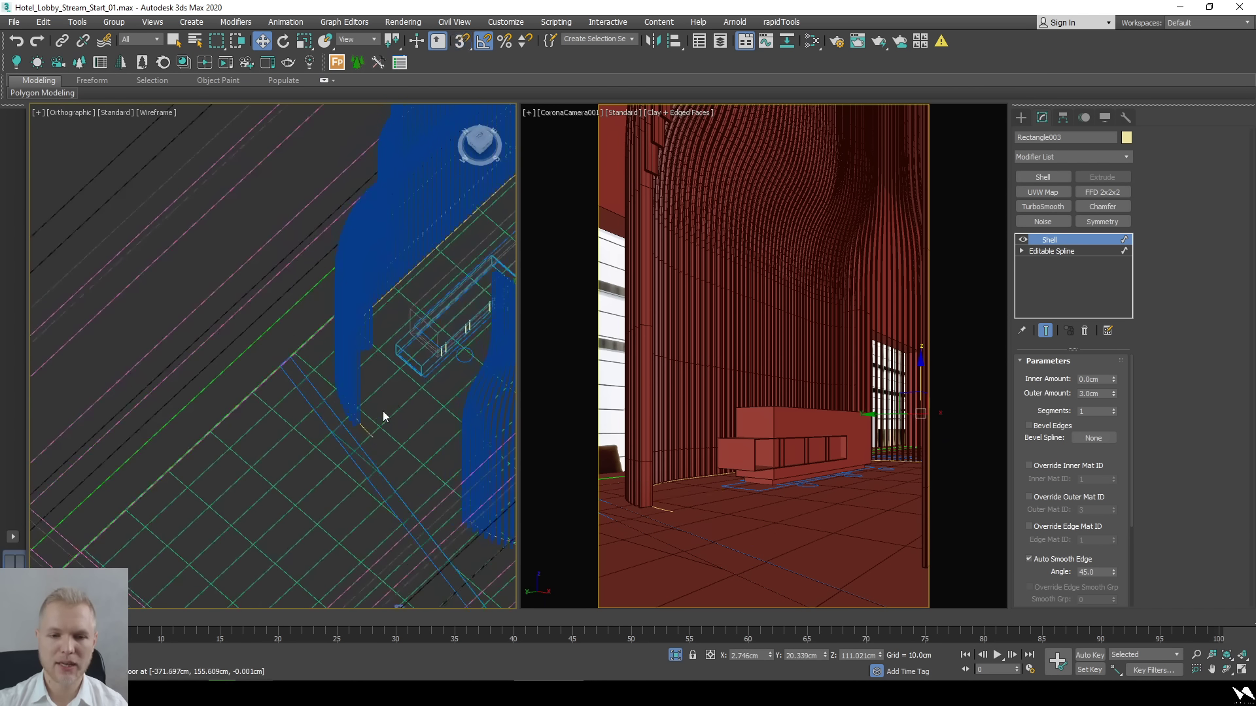
Weld the overlapping vertices at both corners of the band's closed end and return to the Shell modifier.
left_click(1074, 254)
scroll(386, 401, "up", 6)
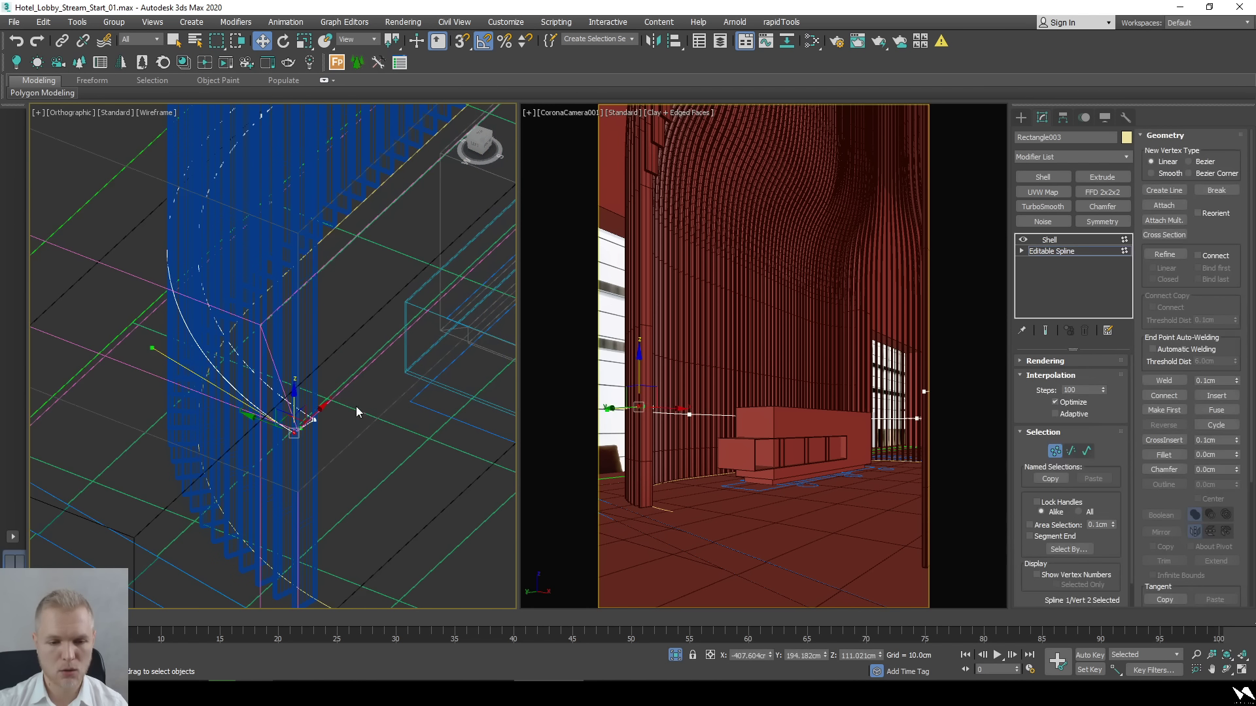
scroll(341, 418, "up", 6)
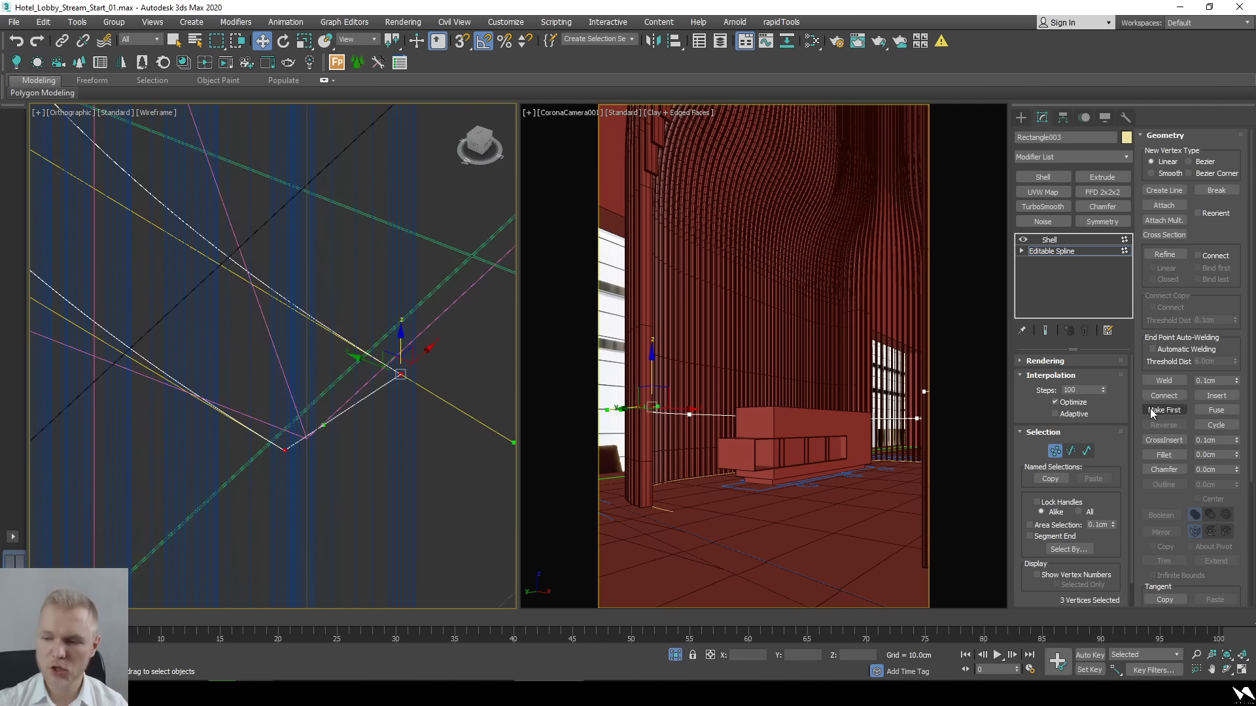
left_click_drag(609, 396, 659, 427, "alt")
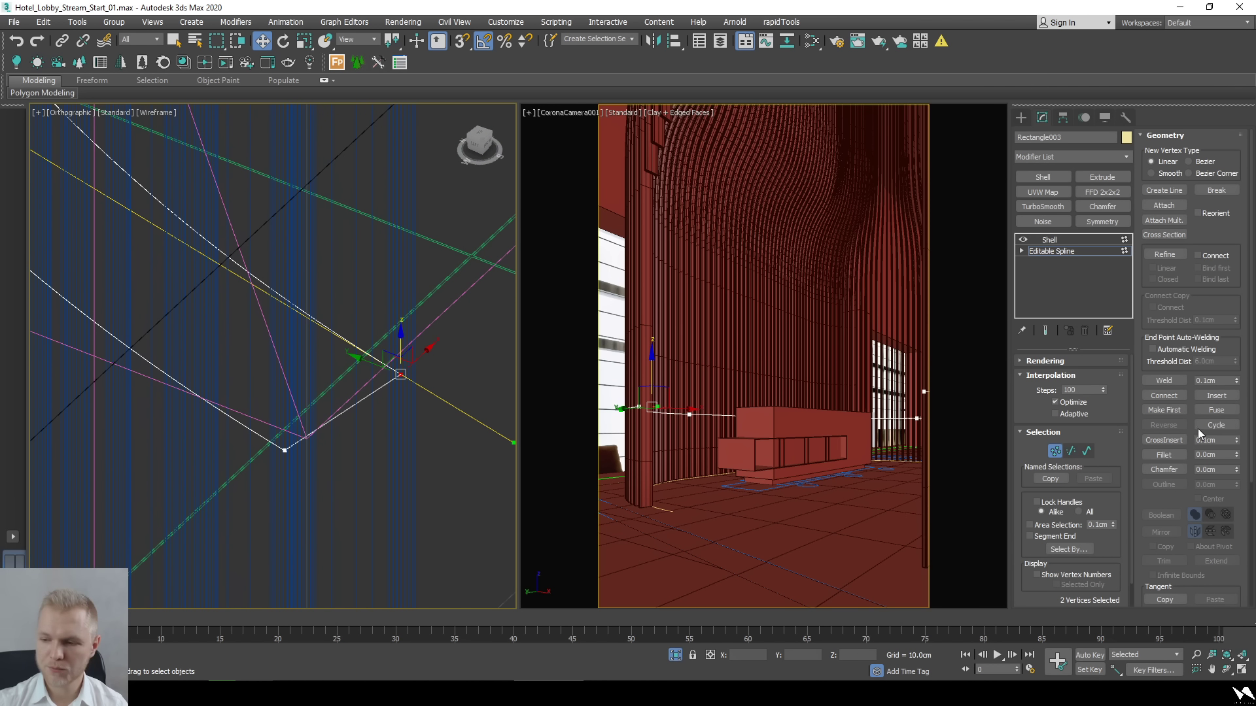
left_click(1148, 380)
left_click_drag(338, 510, 205, 438)
left_click(1216, 410)
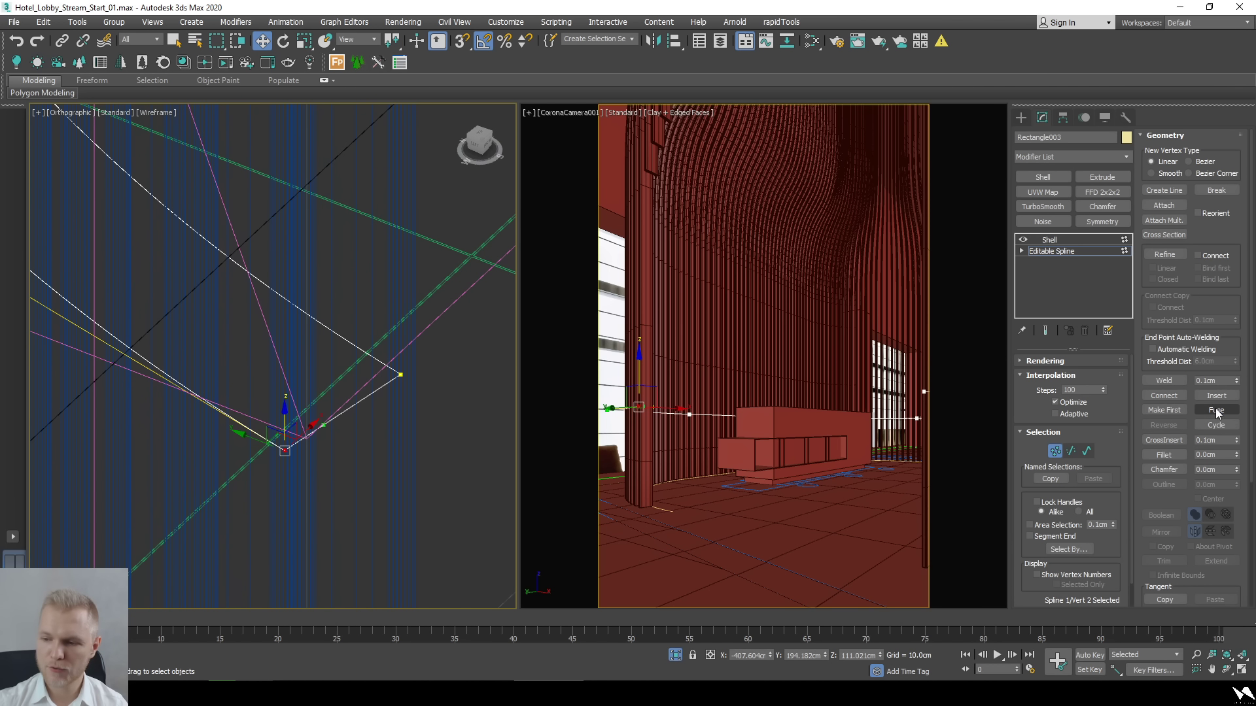
left_click(1177, 382)
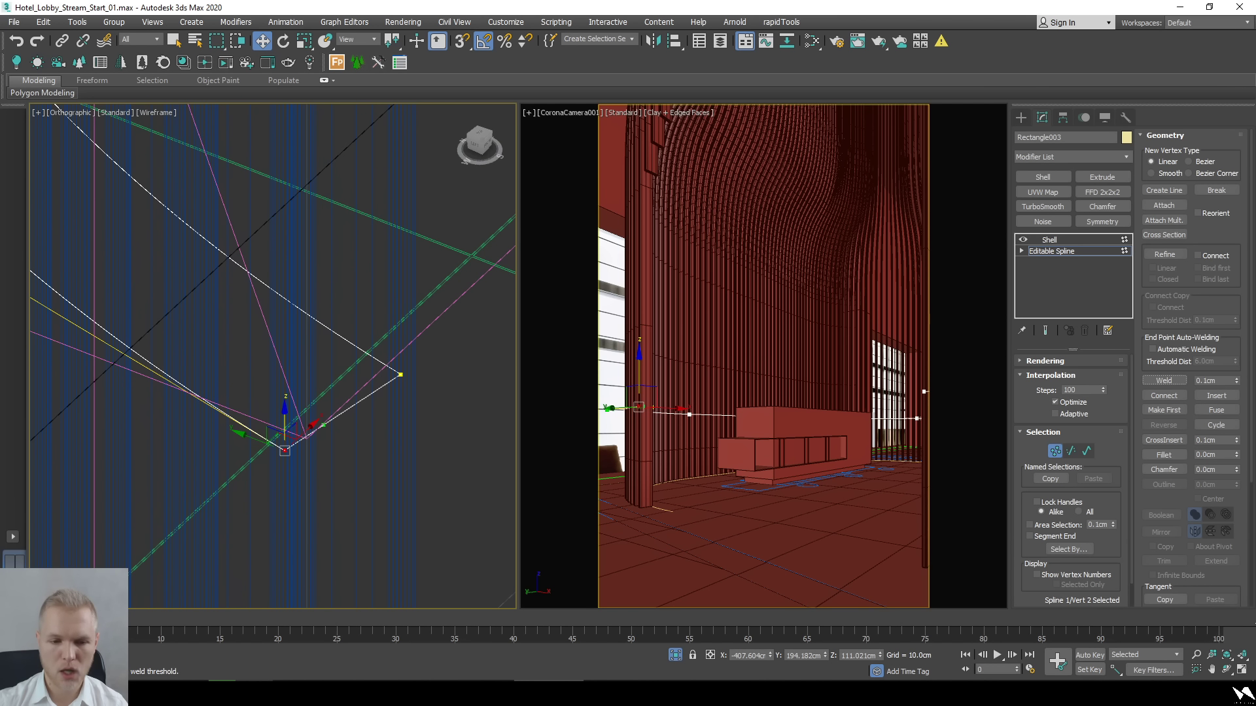
left_click(1073, 240)
scroll(474, 500, "down", 10)
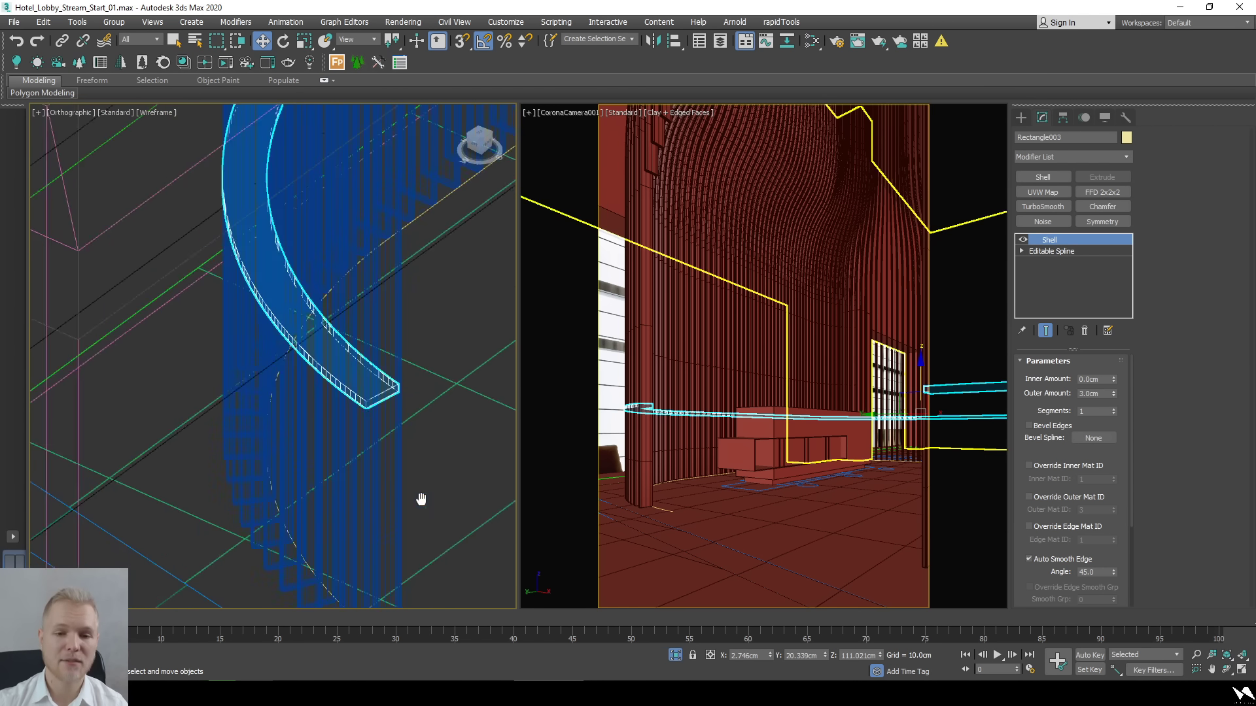
Clone the shelled band downward as one independent copy and set its Z position to 0 cm.
scroll(428, 391, "up", 5)
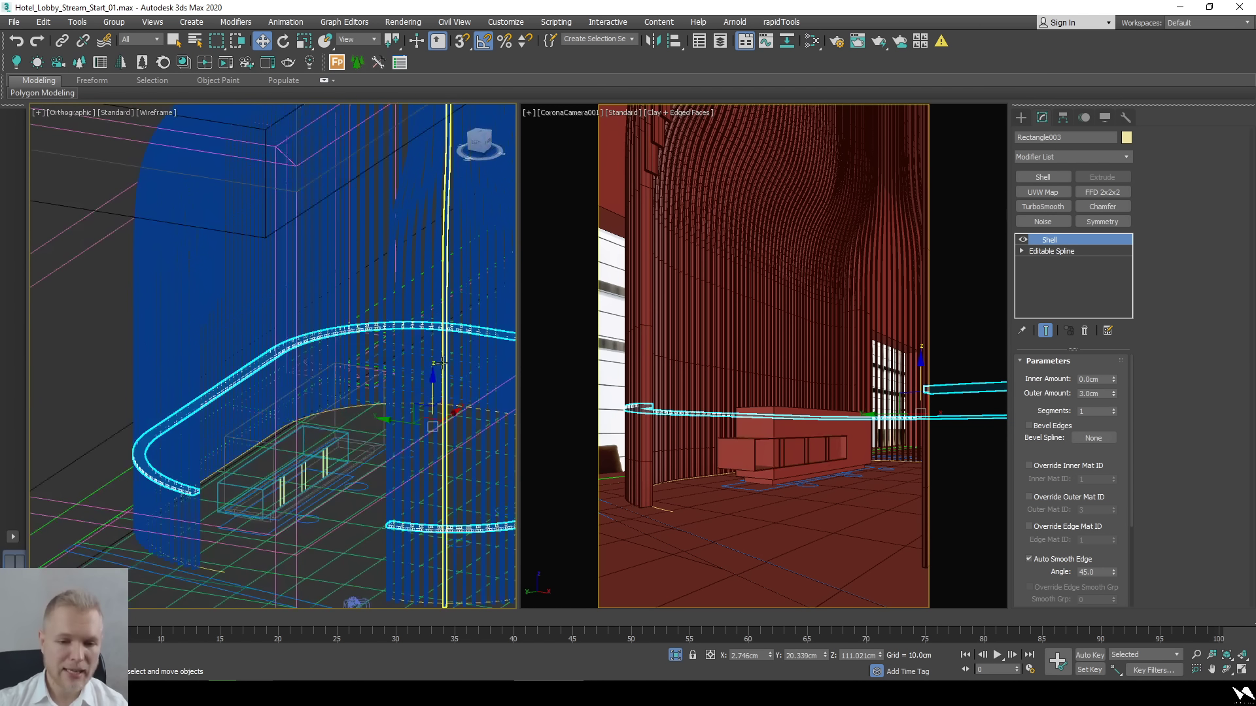
left_click_drag(429, 389, 470, 494, "shift")
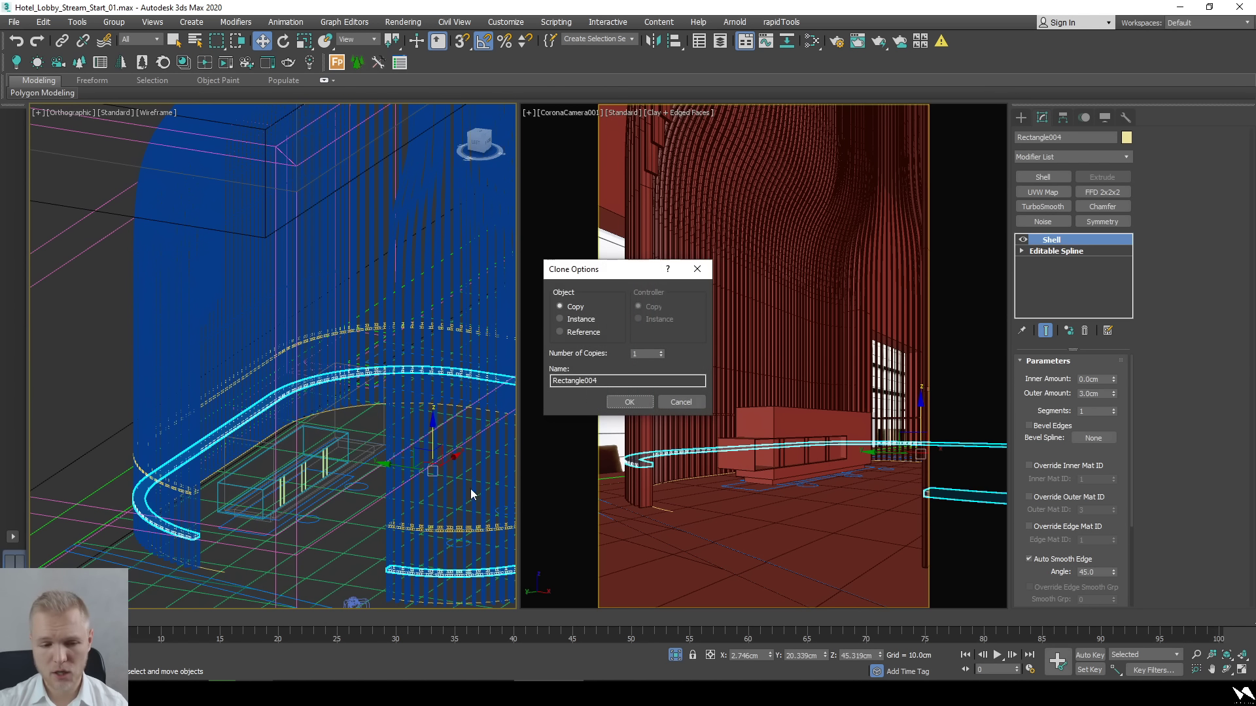
left_click(628, 405)
right_click(878, 654)
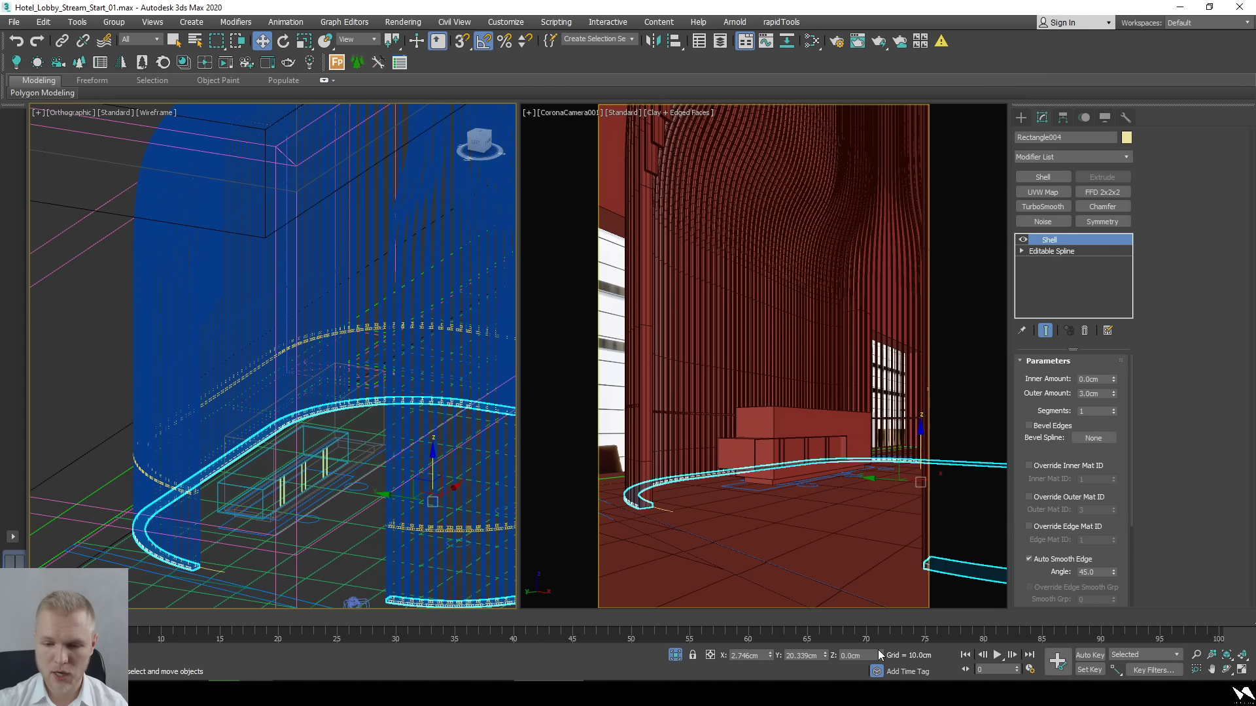
left_click(342, 527)
key("F3")
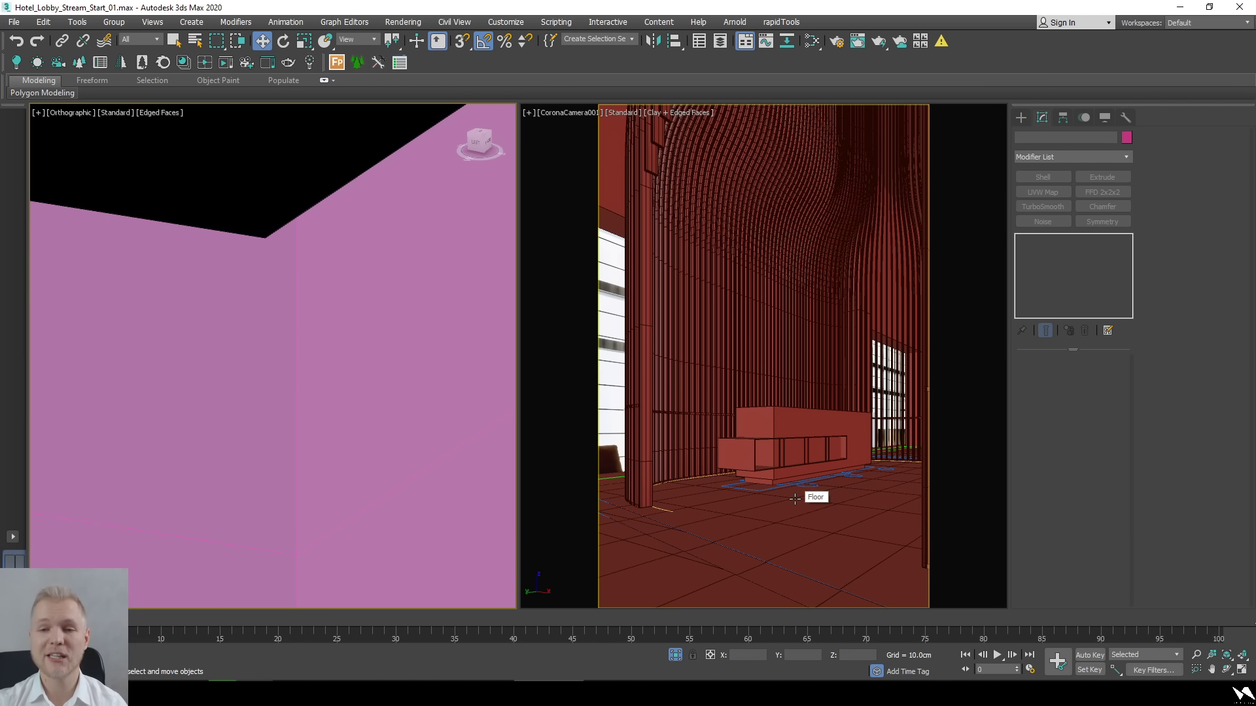
left_click(655, 175)
scroll(280, 279, "down", 5)
key("F3")
Clone the standalone curved slat near the Corona Scatter icon as one independent copy at about X 419 cm.
left_click(407, 374)
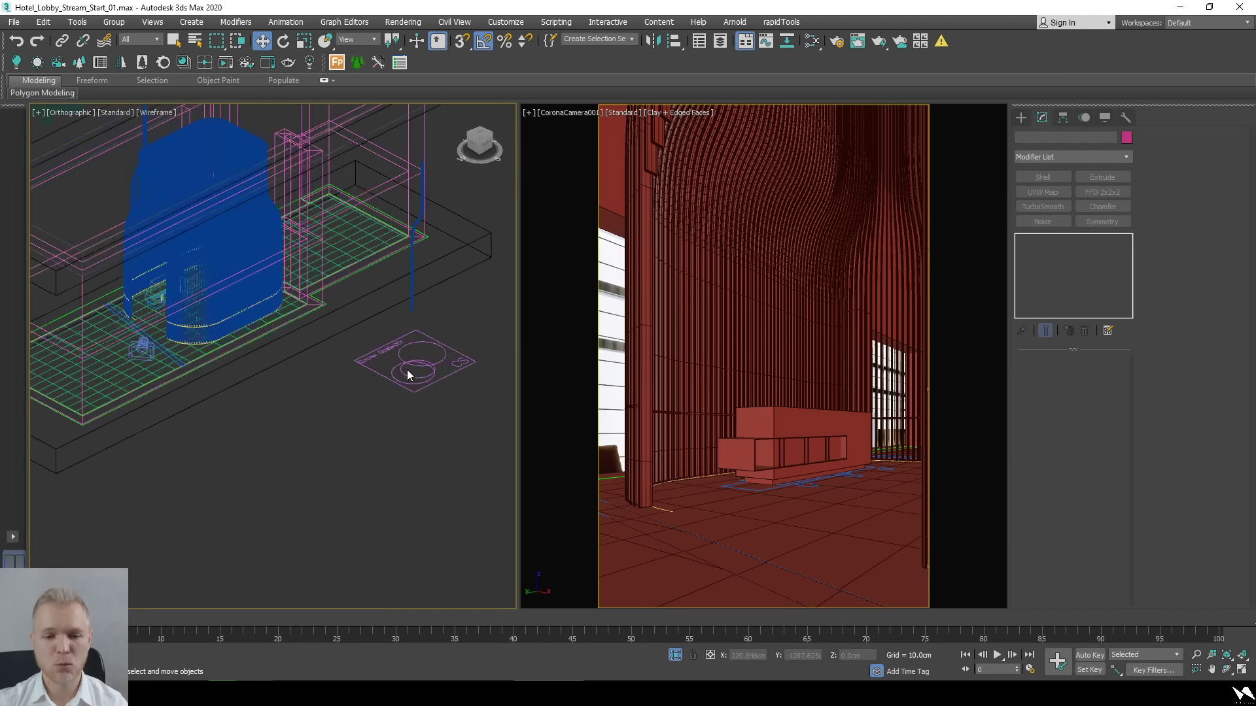
scroll(309, 384, "down", 4)
scroll(417, 409, "up", 8)
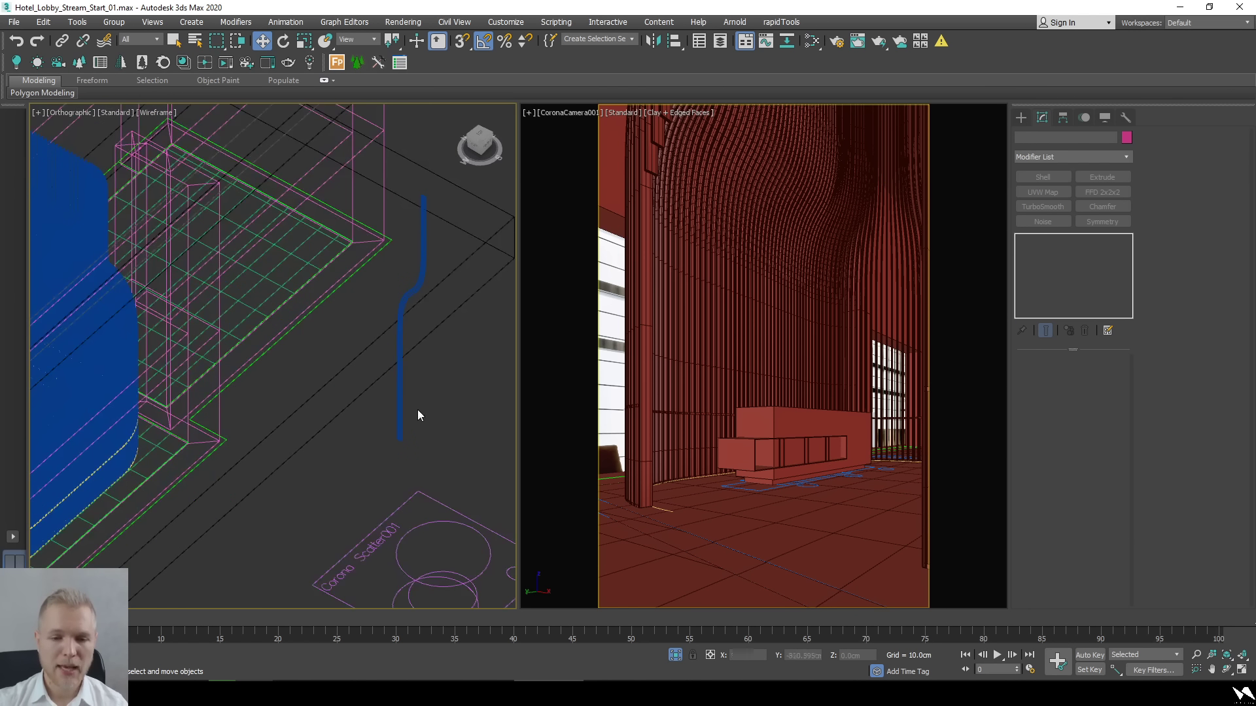
left_click(401, 404)
middle_click_drag(410, 402, 383, 432, "alt")
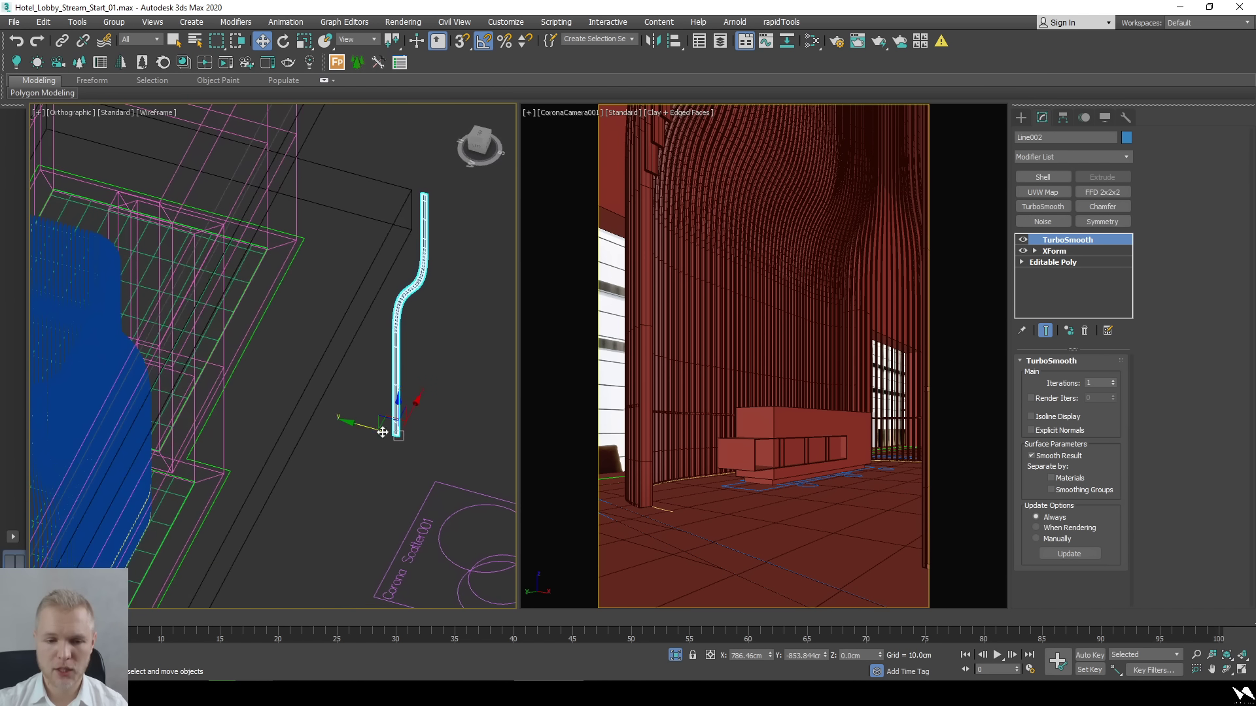
left_click_drag(382, 432, 356, 499, "shift")
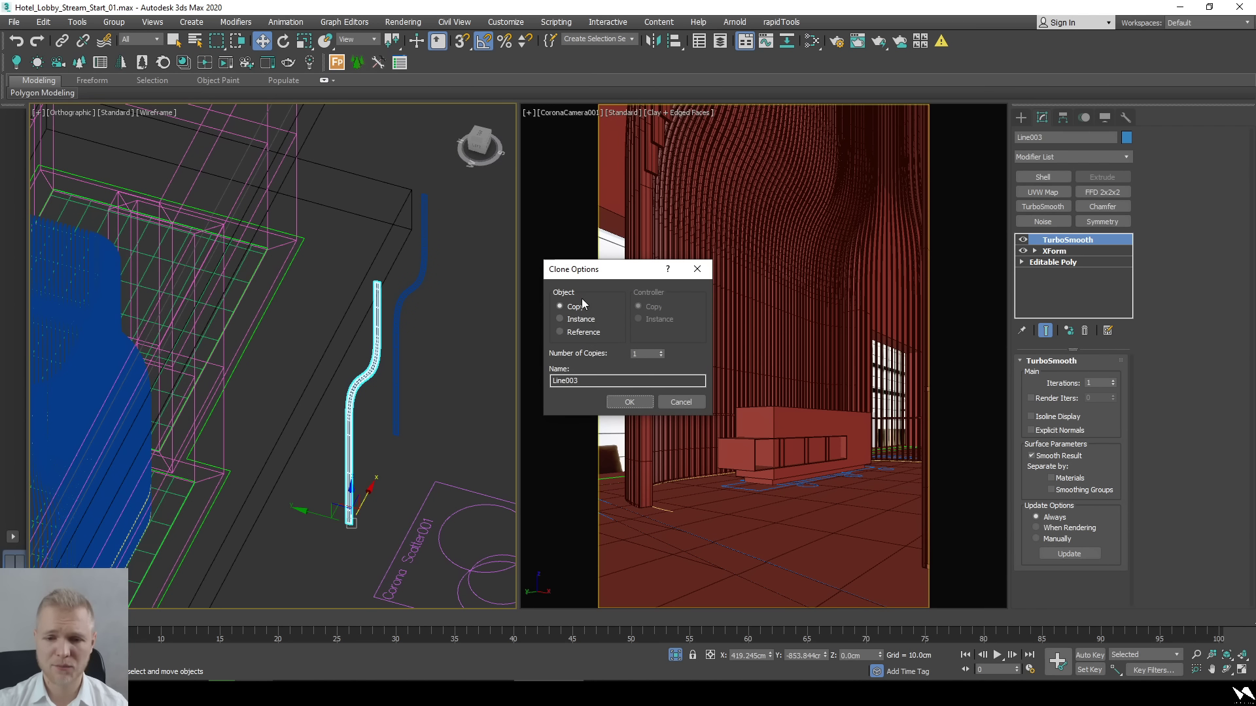
left_click(630, 402)
Turn off TurboSmooth on the slat copy and convert it to an Editable Poly.
middle_click_drag(428, 491, 382, 419, "alt")
left_click(1023, 240)
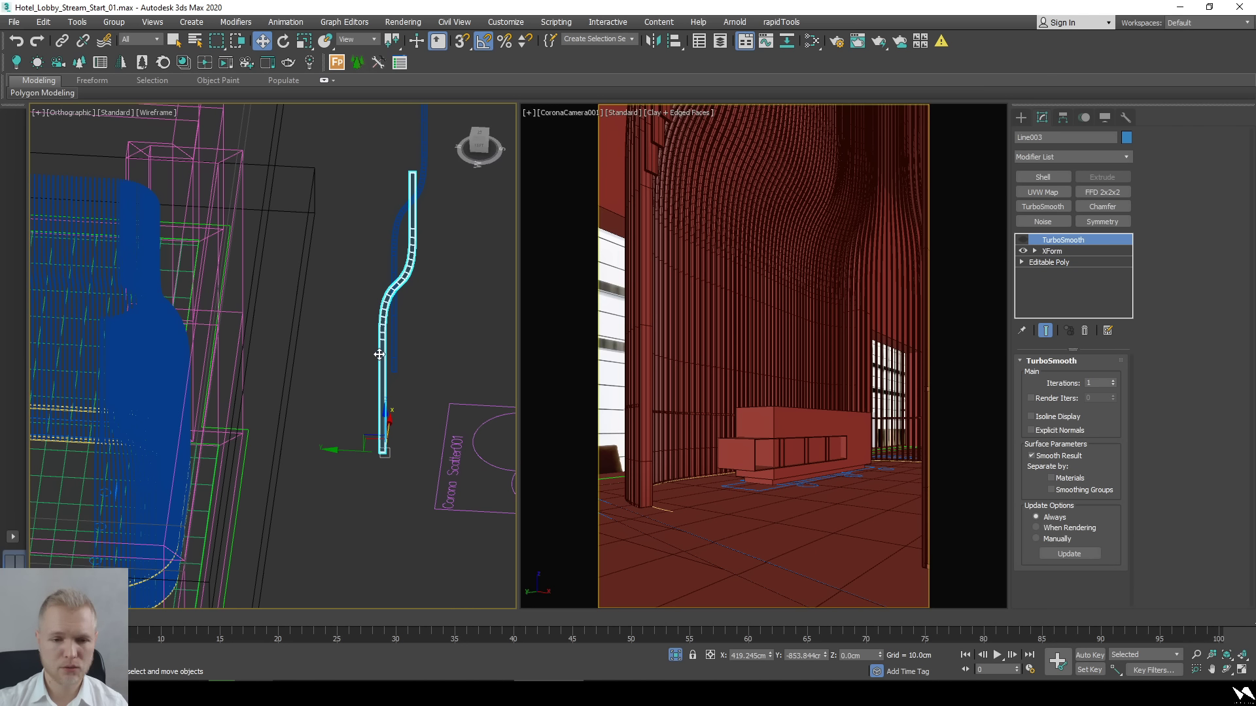
middle_click_drag(387, 353, 411, 361, "alt")
right_click(406, 341)
mouse_move(504, 495)
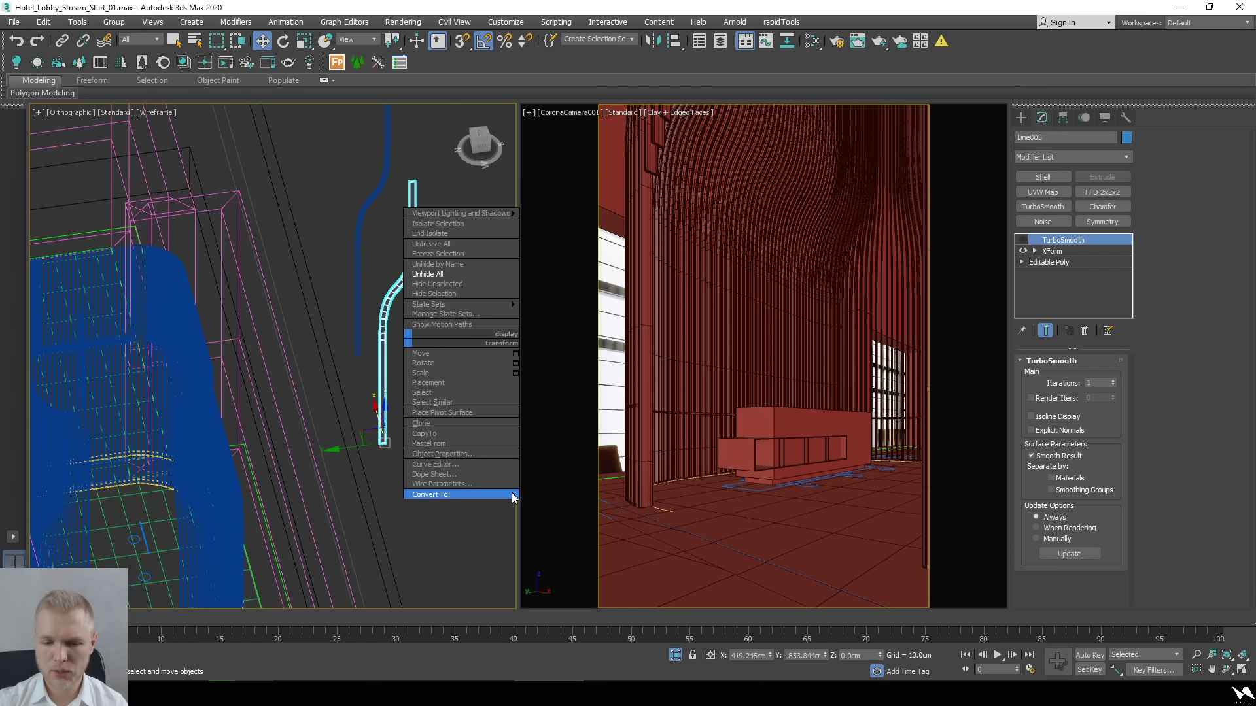
left_click(579, 505)
Select the edge loop that runs lengthwise around the slat copy.
middle_click_drag(375, 481, 395, 485, "alt")
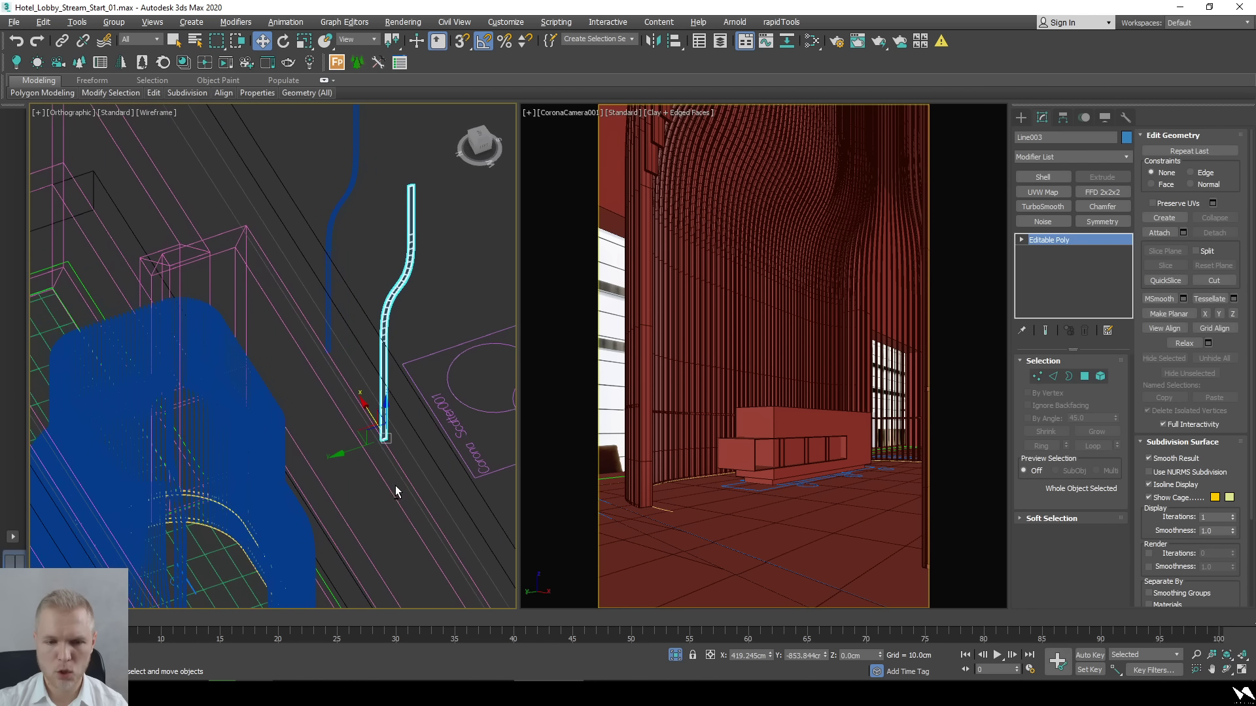
scroll(395, 486, "up", 5)
middle_click_drag(433, 528, 390, 425)
scroll(389, 426, "up", 4)
scroll(349, 481, "up", 5)
key("2")
middle_click_drag(348, 485, 408, 390, "alt")
scroll(353, 417, "up", 4)
double_click(332, 368)
scroll(322, 401, "down", 5)
scroll(408, 386, "up", 3)
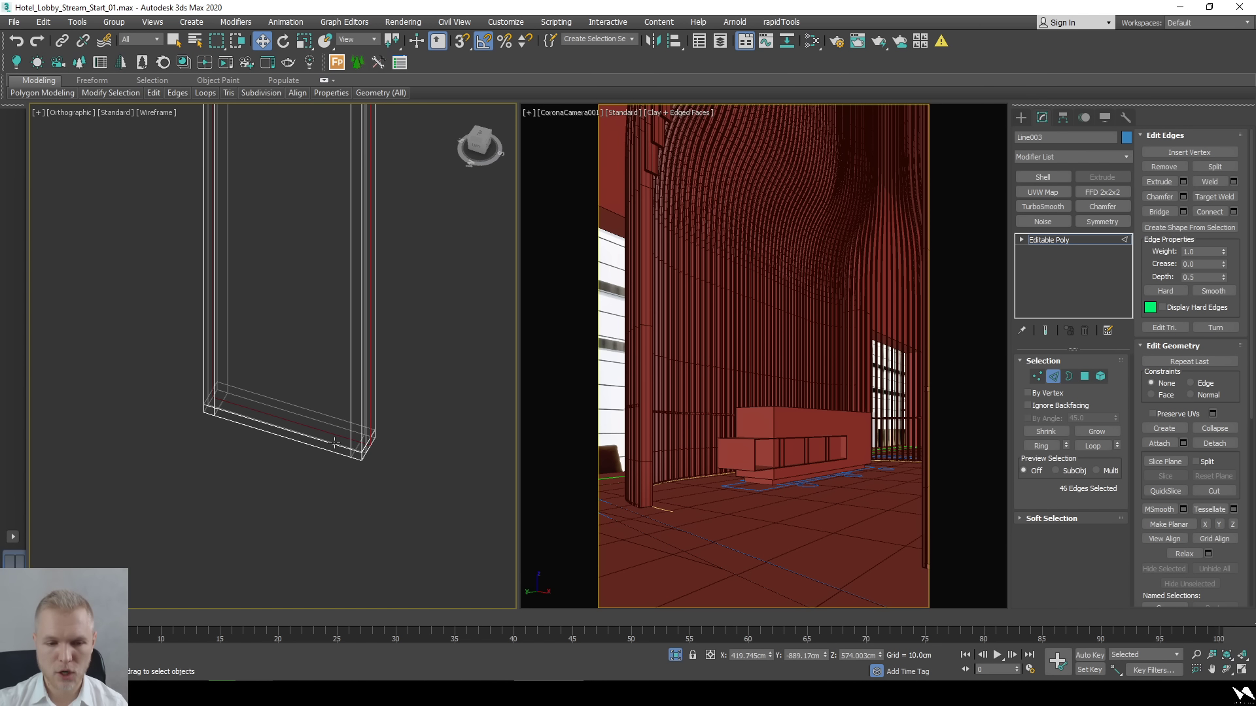
Remove the edges at the slat copy's bottom and top ends from the edge selection.
middle_click_drag(392, 550, 460, 517)
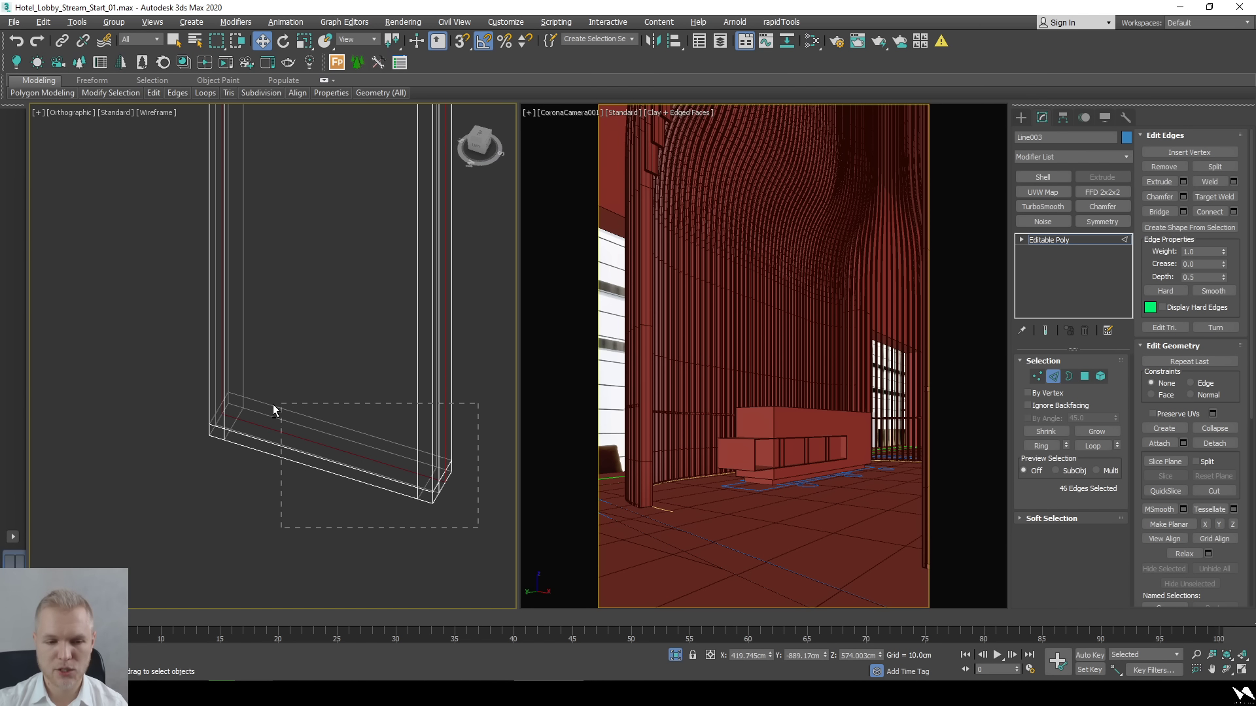
left_click_drag(272, 409, 233, 402, "alt")
scroll(232, 402, "down", 3)
middle_click_drag(280, 519, 323, 315, "alt")
scroll(208, 411, "up", 2)
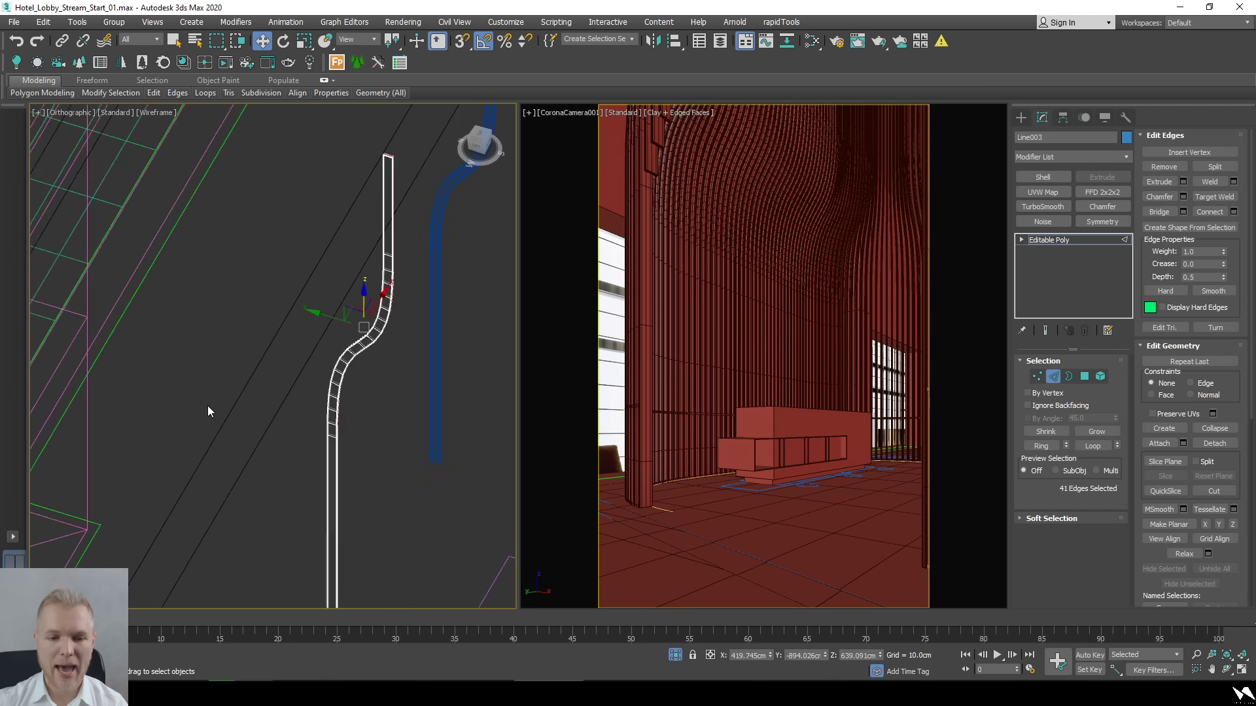
middle_click_drag(208, 411, 337, 279, "alt")
scroll(410, 418, "up", 3)
left_click_drag(271, 449, 264, 438, "alt")
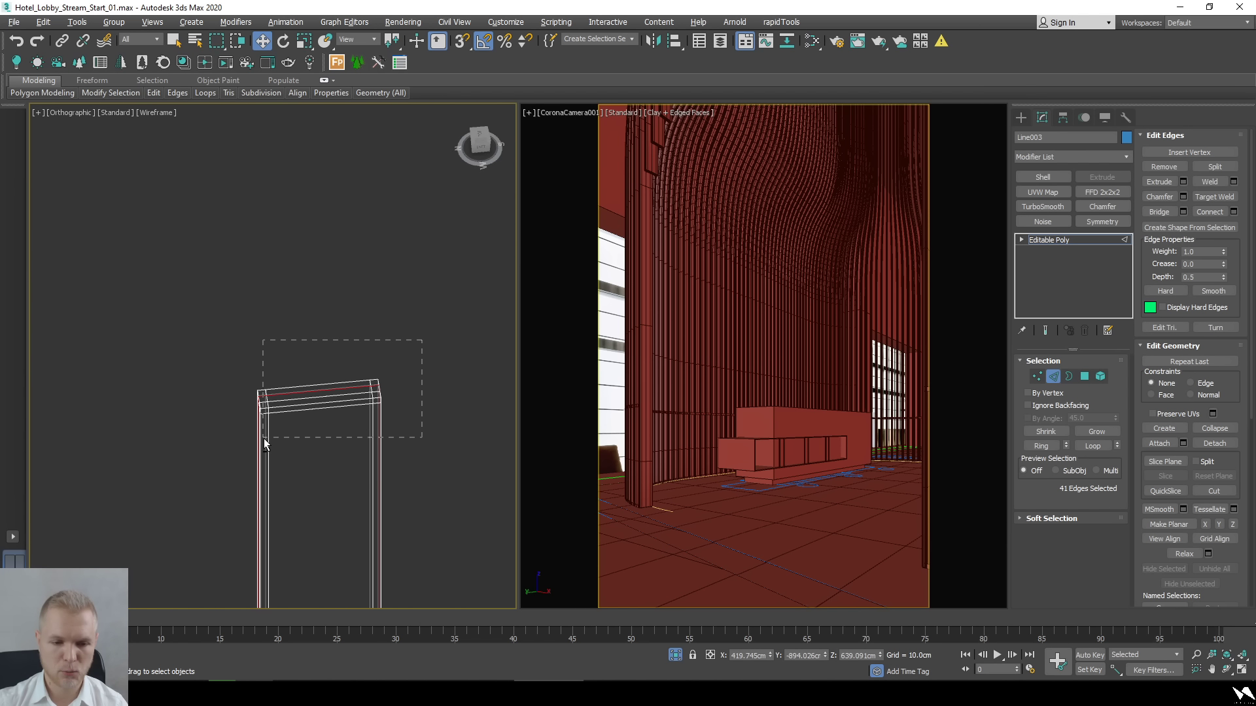
Create a linear shape from the slat copy's selected lengthwise edges, and delete the slat copy itself.
middle_click_drag(264, 439, 292, 489, "alt")
scroll(292, 489, "up", 2)
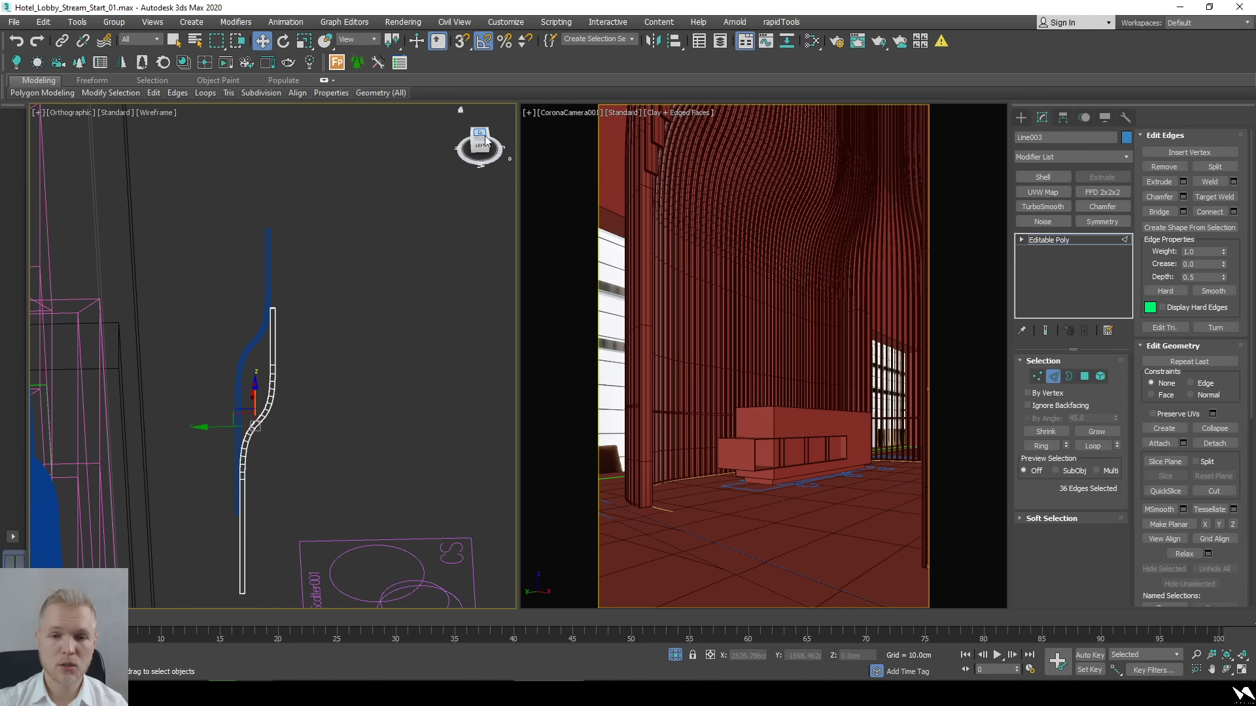
key("l")
middle_click_drag(379, 481, 350, 589)
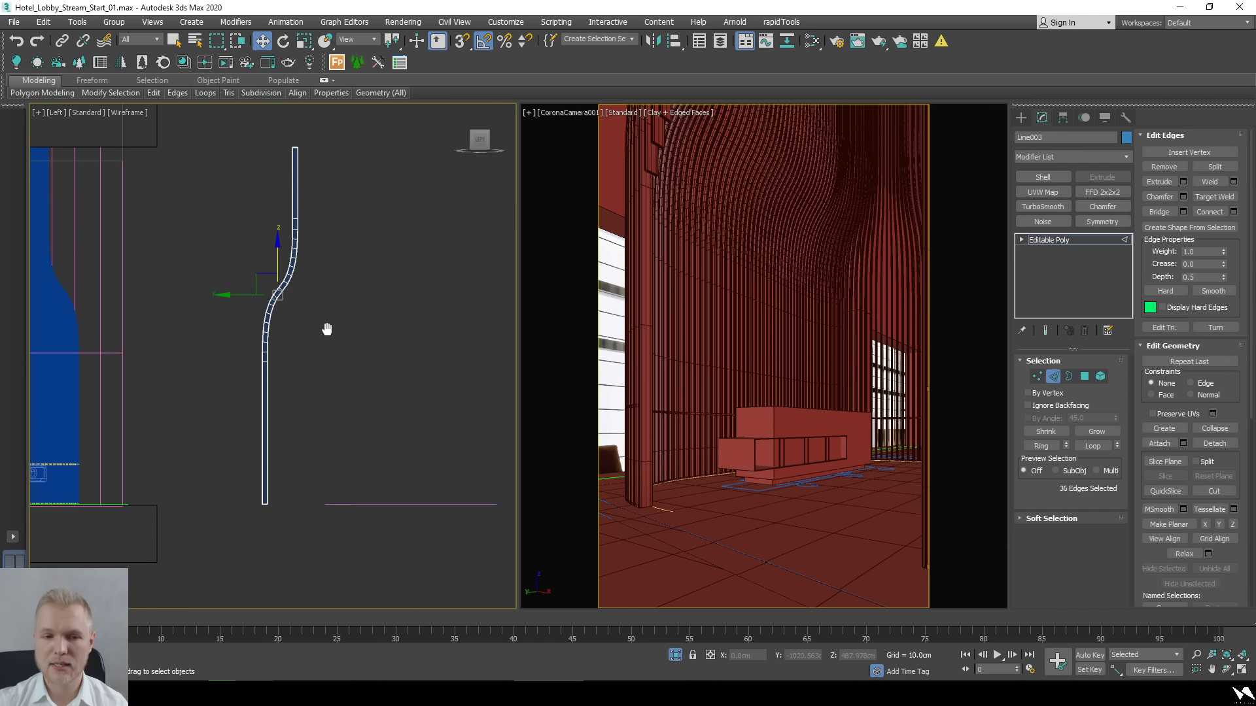
left_click(1202, 233)
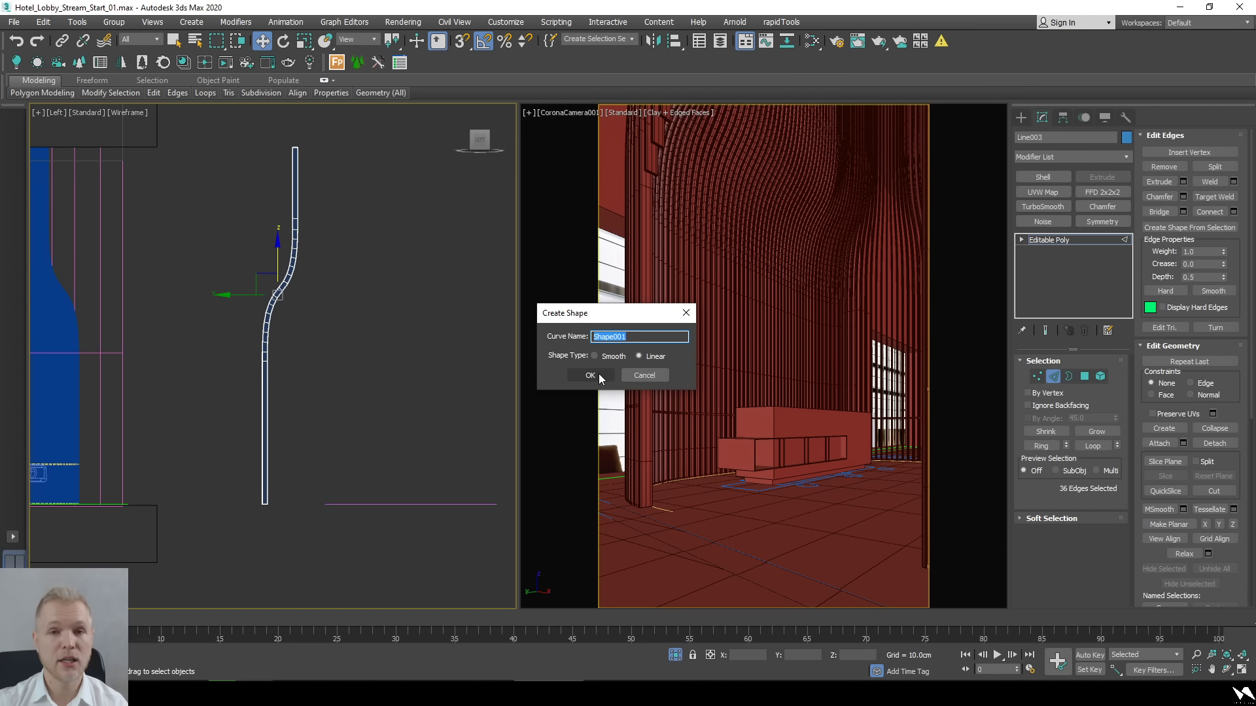
left_click(591, 375)
left_click(1041, 375)
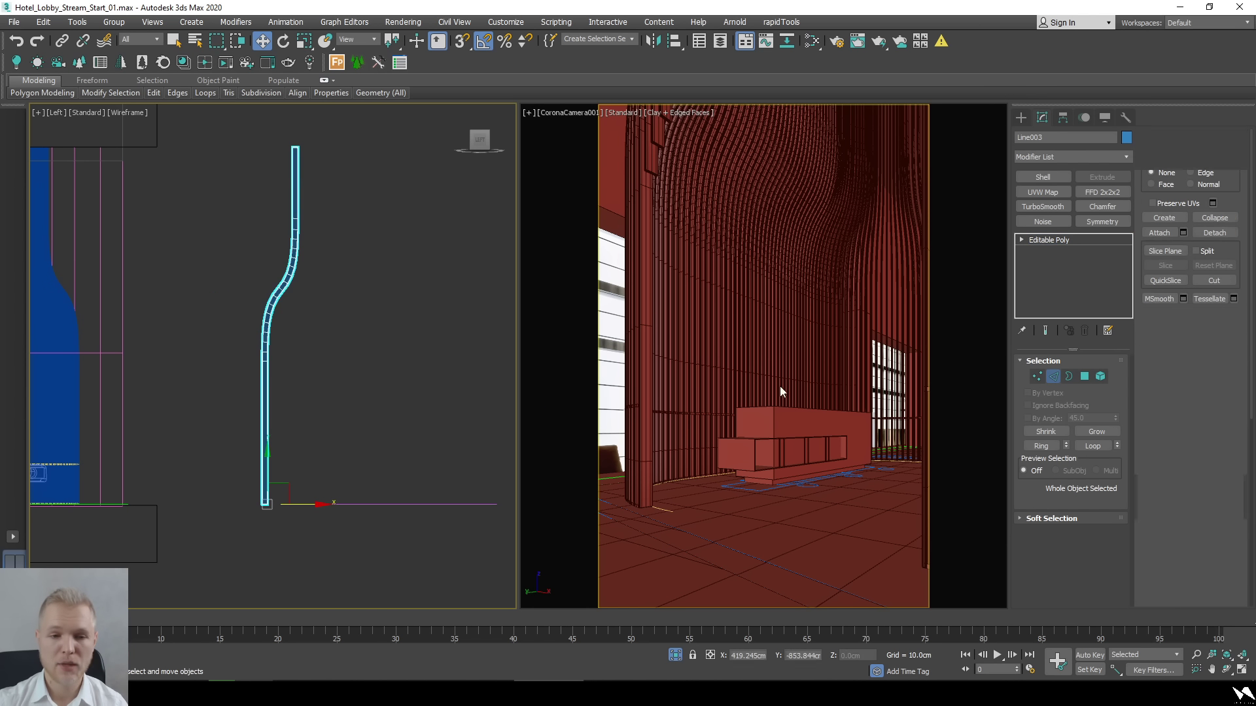
left_click(340, 371)
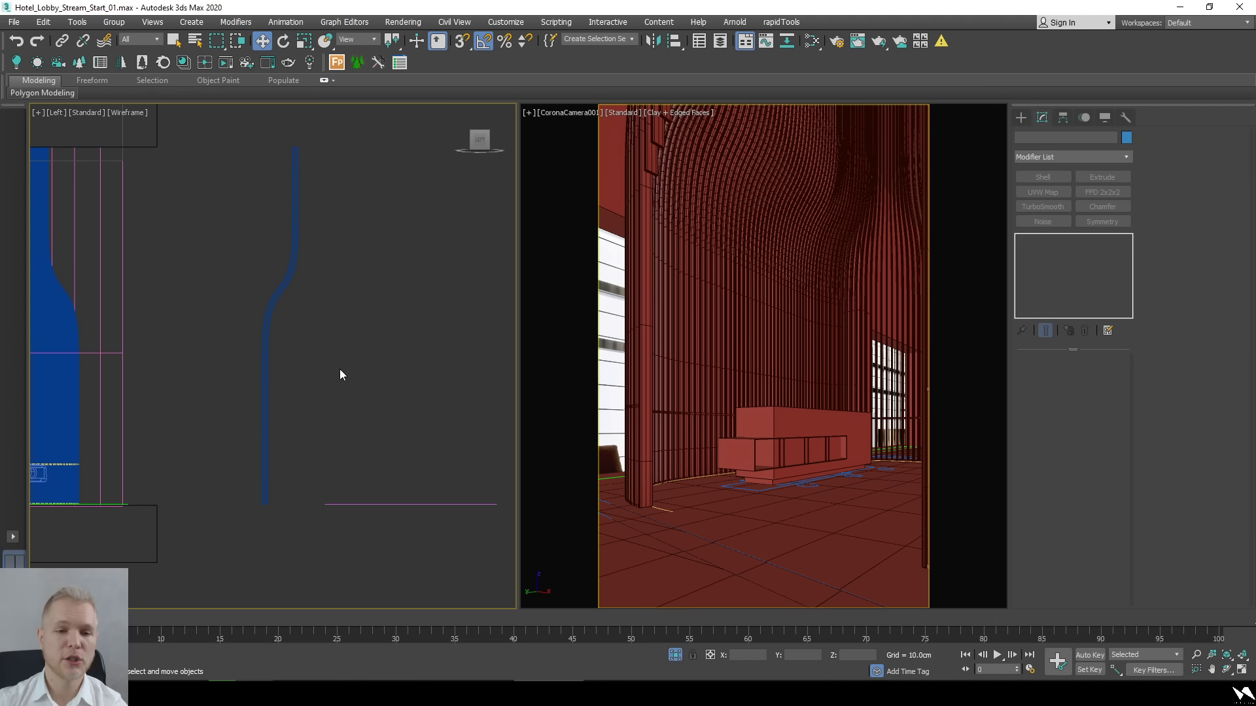
Delete one of the two parallel splines in the extracted shape so a single curved slat profile remains.
left_click(275, 294)
scroll(287, 308, "up", 5)
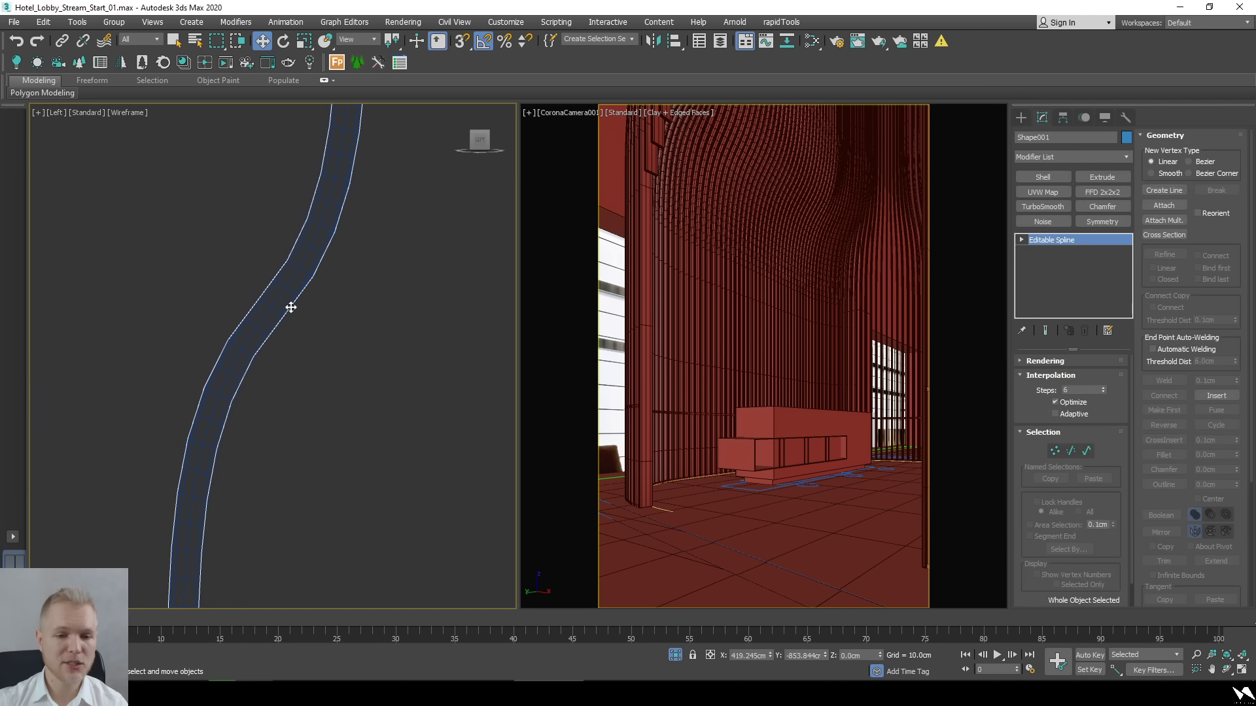
key("3")
left_click(291, 308)
scroll(291, 308, "down", 3)
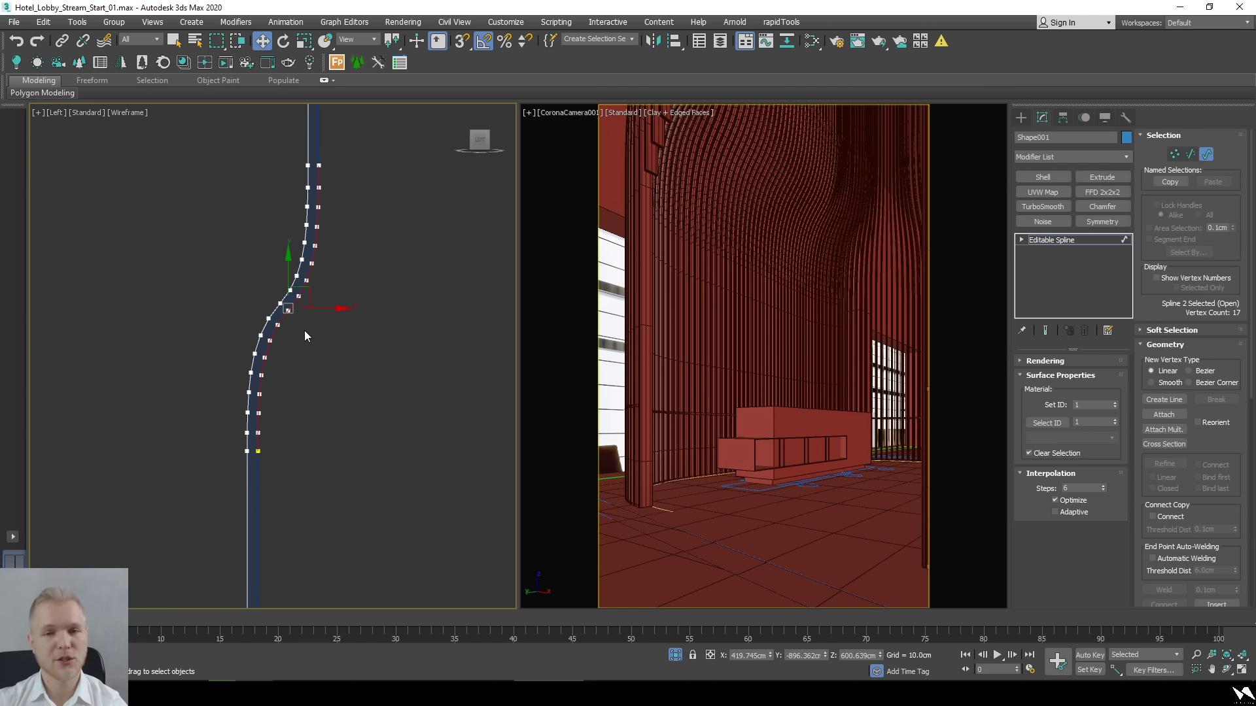
left_click(304, 329)
scroll(304, 331, "down", 4)
middle_click_drag(325, 364, 316, 409, "alt")
key("3")
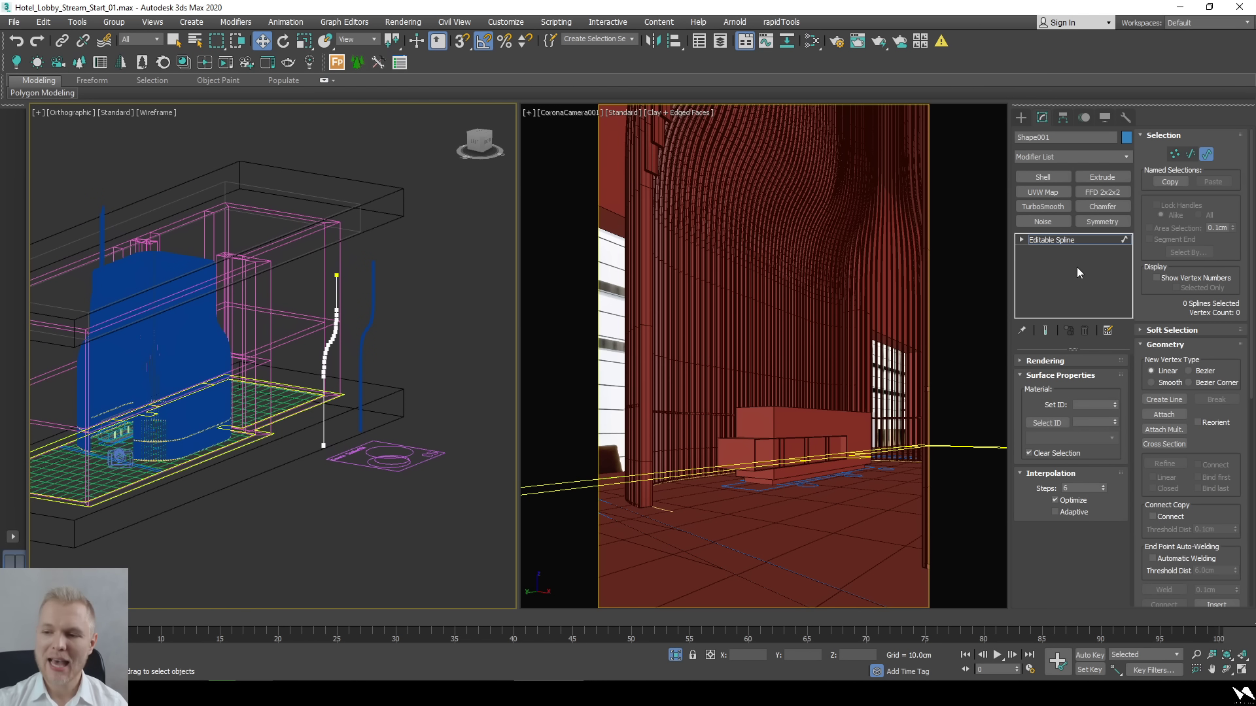
Hide the rest of the scene, leaving only the slat wall's rounded floor path and the curved slat profile spline.
scroll(212, 389, "up", 5)
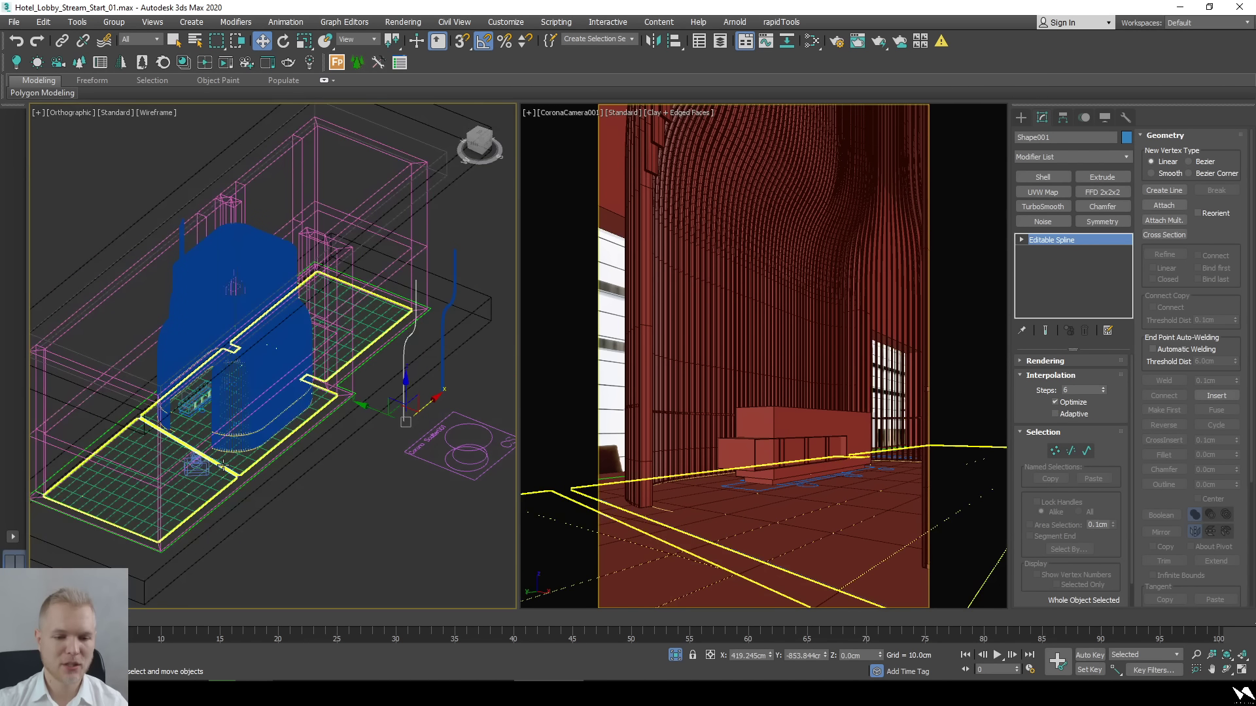
middle_click_drag(213, 389, 255, 435, "alt")
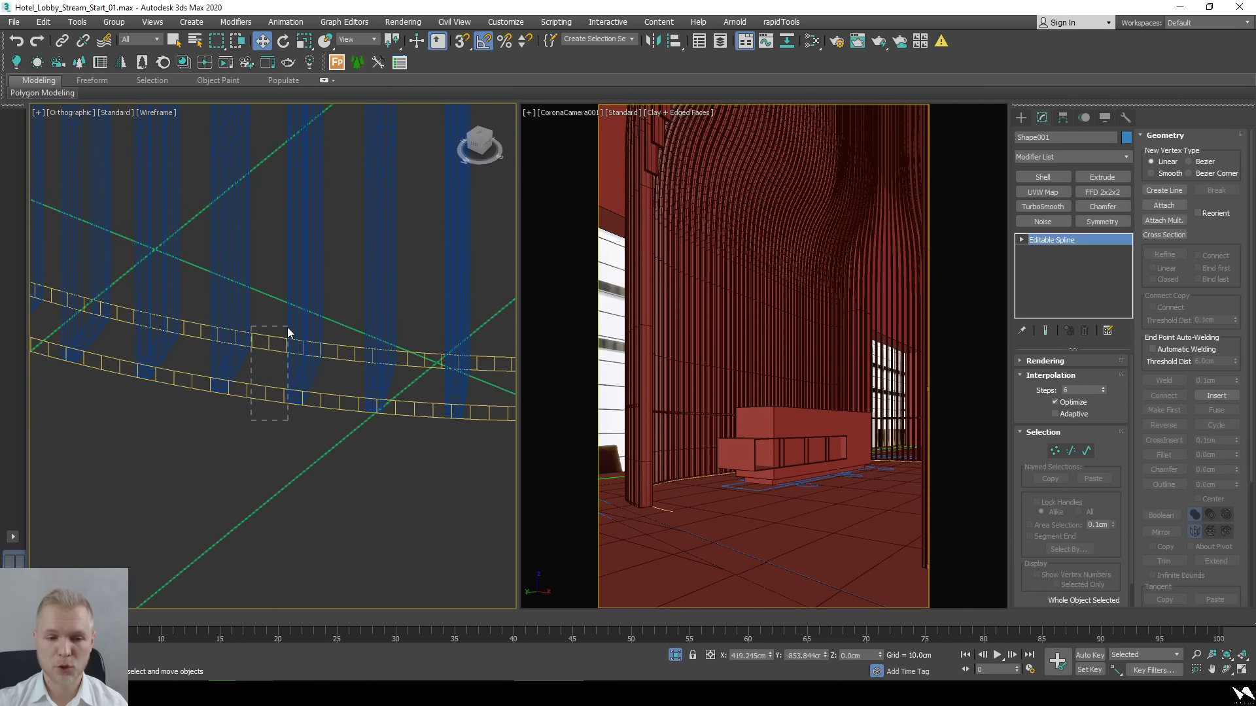
left_click_drag(288, 327, 269, 335)
scroll(270, 335, "down", 3)
middle_click_drag(289, 400, 341, 392, "alt")
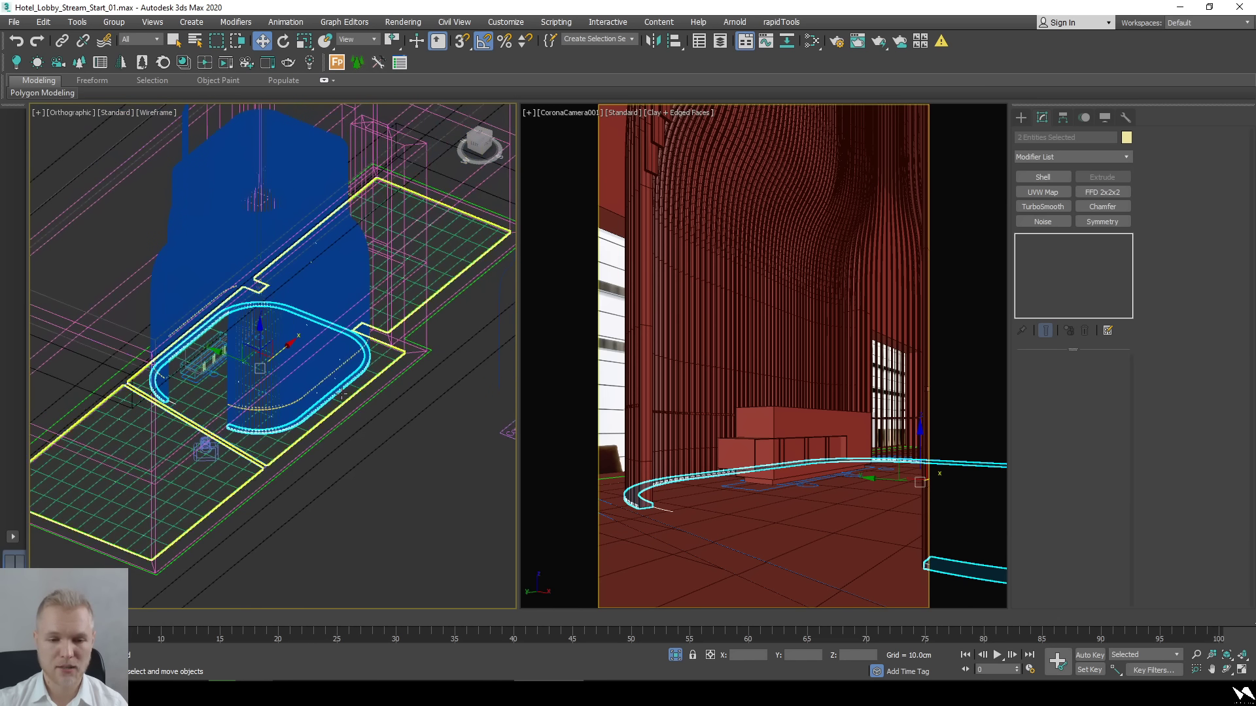
scroll(340, 394, "up", 10)
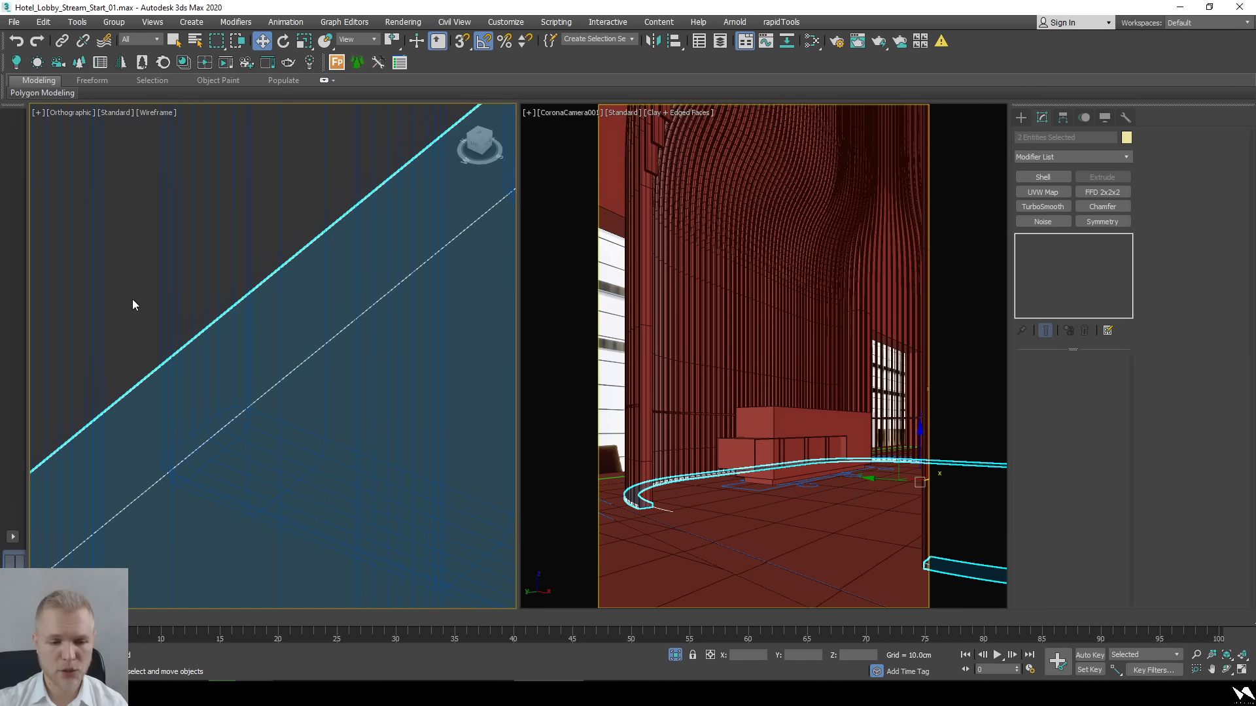
left_click_drag(177, 443, 186, 438)
scroll(185, 437, "down", 10)
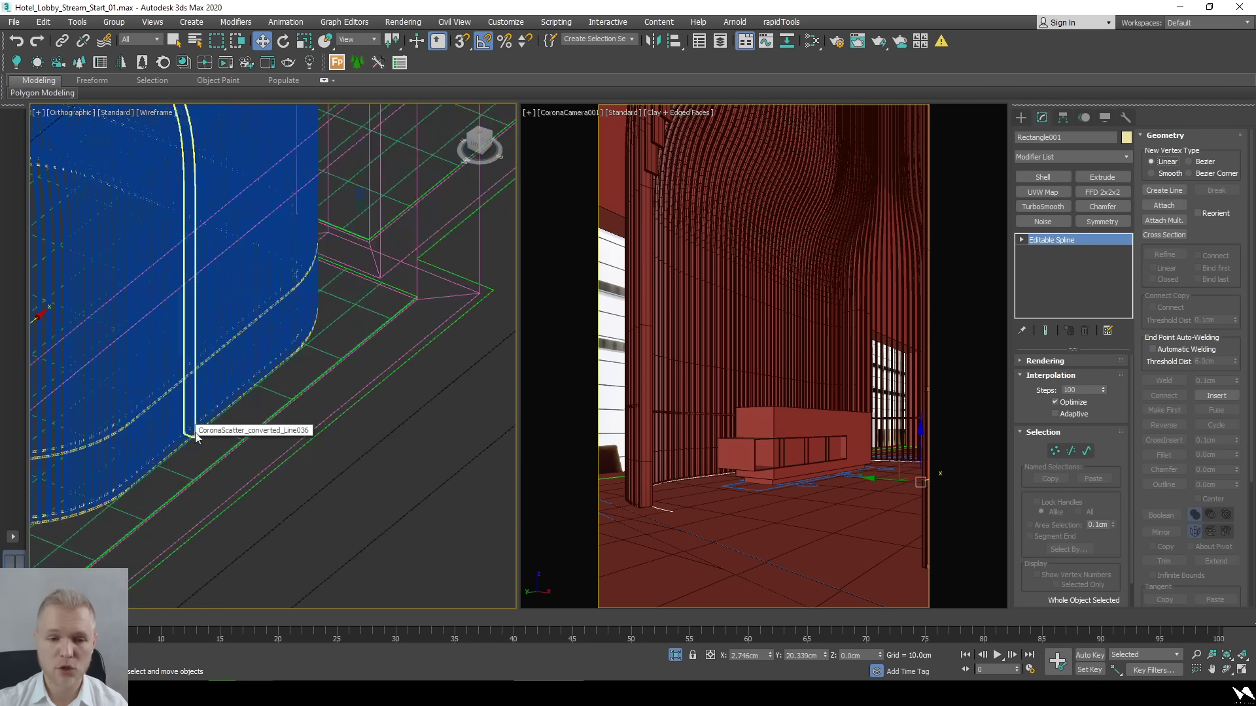
middle_click_drag(357, 455, 253, 448)
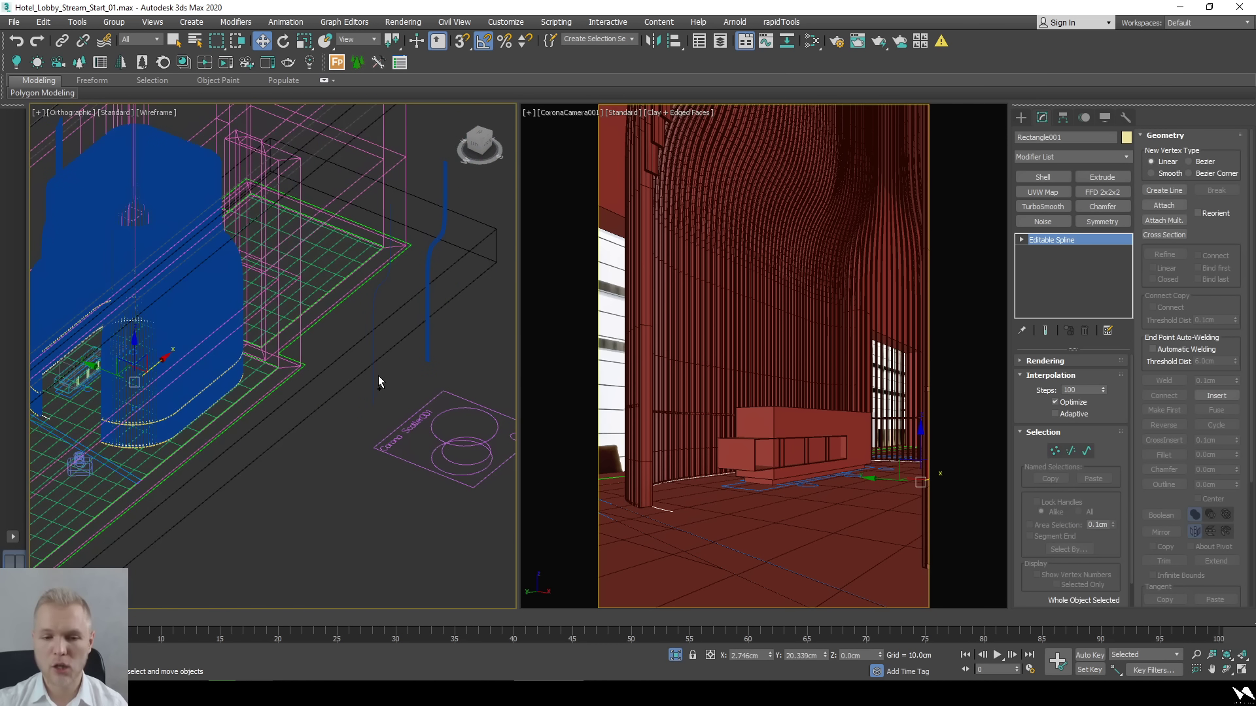
left_click(352, 457)
key("shift+g")
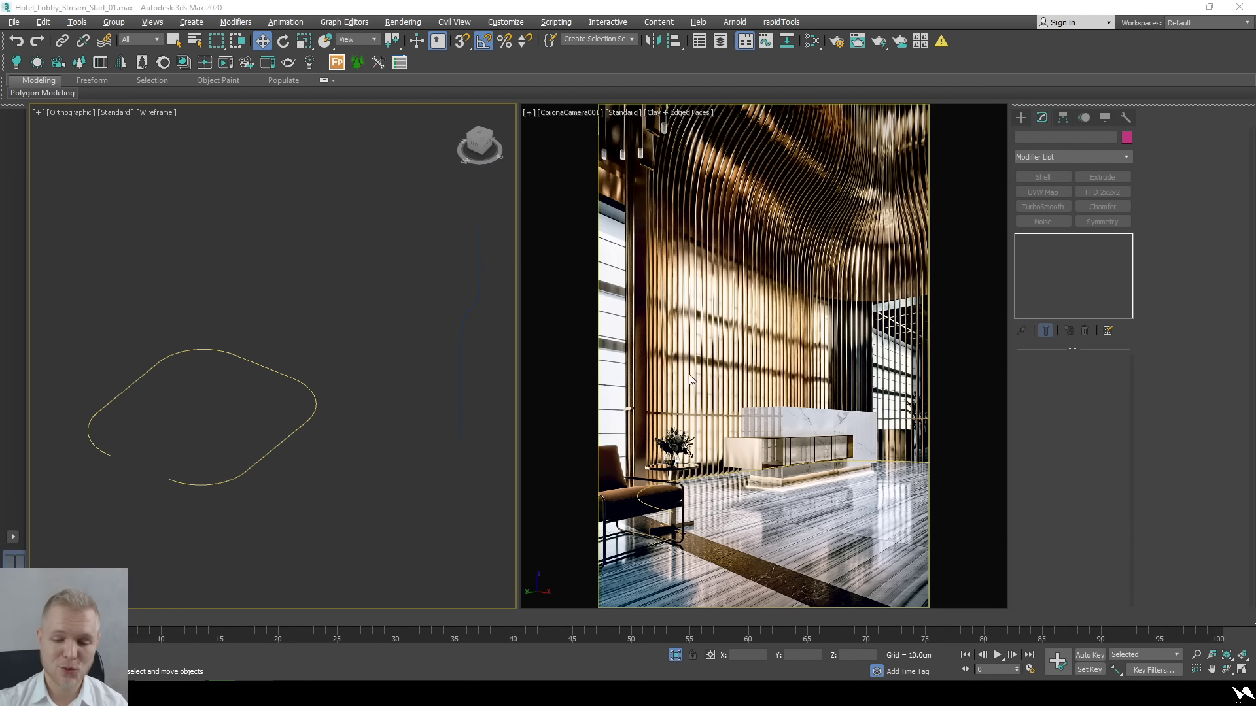
Switch to the Photos app to examine the hotel lobby reference photo, and return to 3ds Max to inspect the curved slat profile spline.
left_click(899, 638)
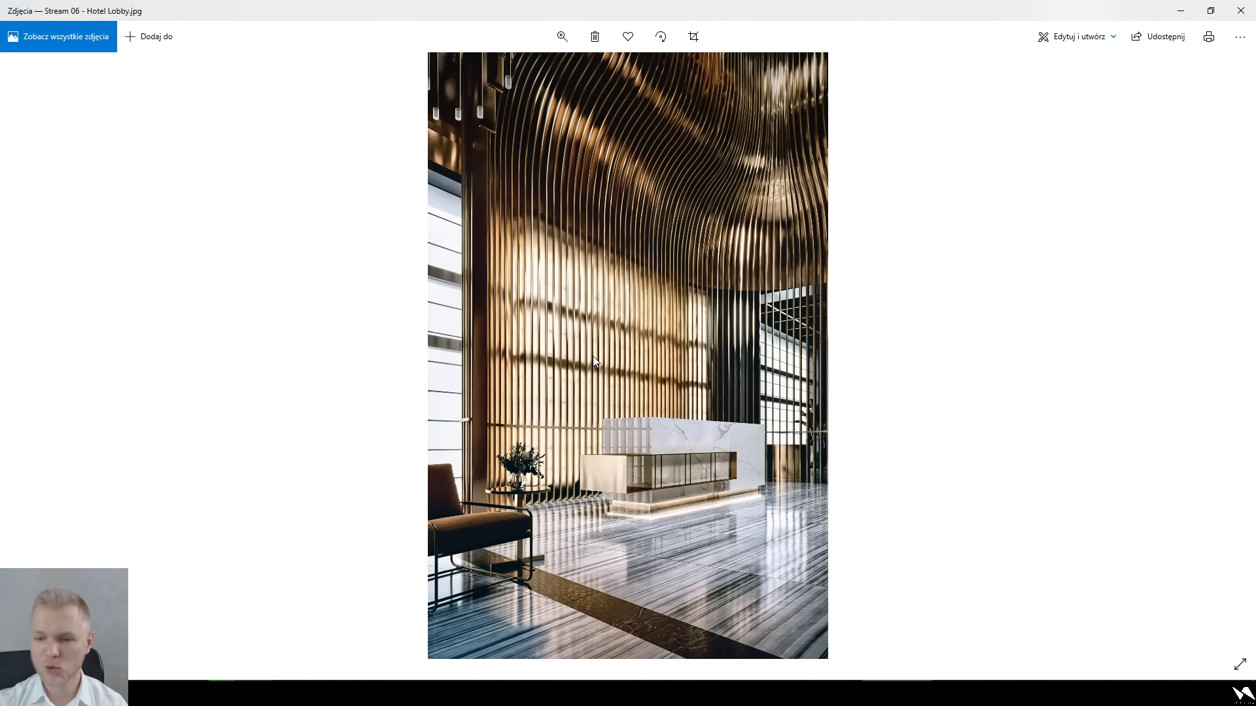
left_click(1180, 10)
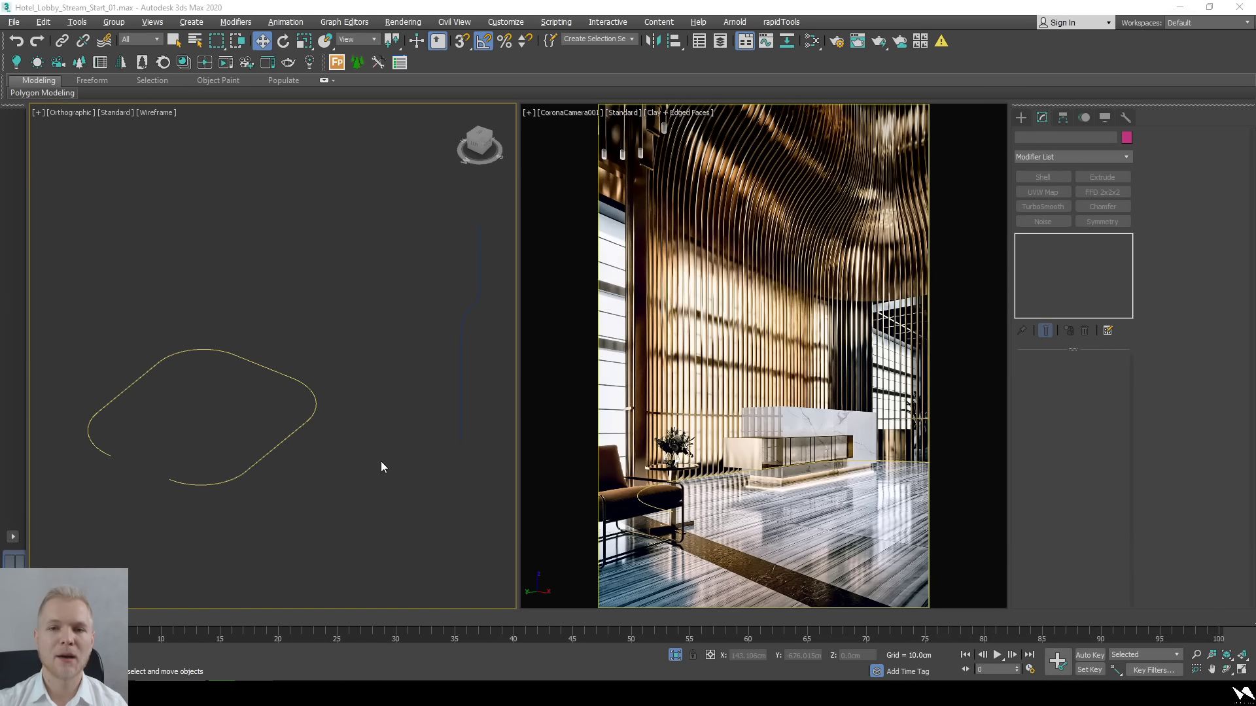
middle_click_drag(381, 465, 381, 491, "alt")
middle_click_drag(359, 487, 349, 468, "alt")
left_click(421, 417)
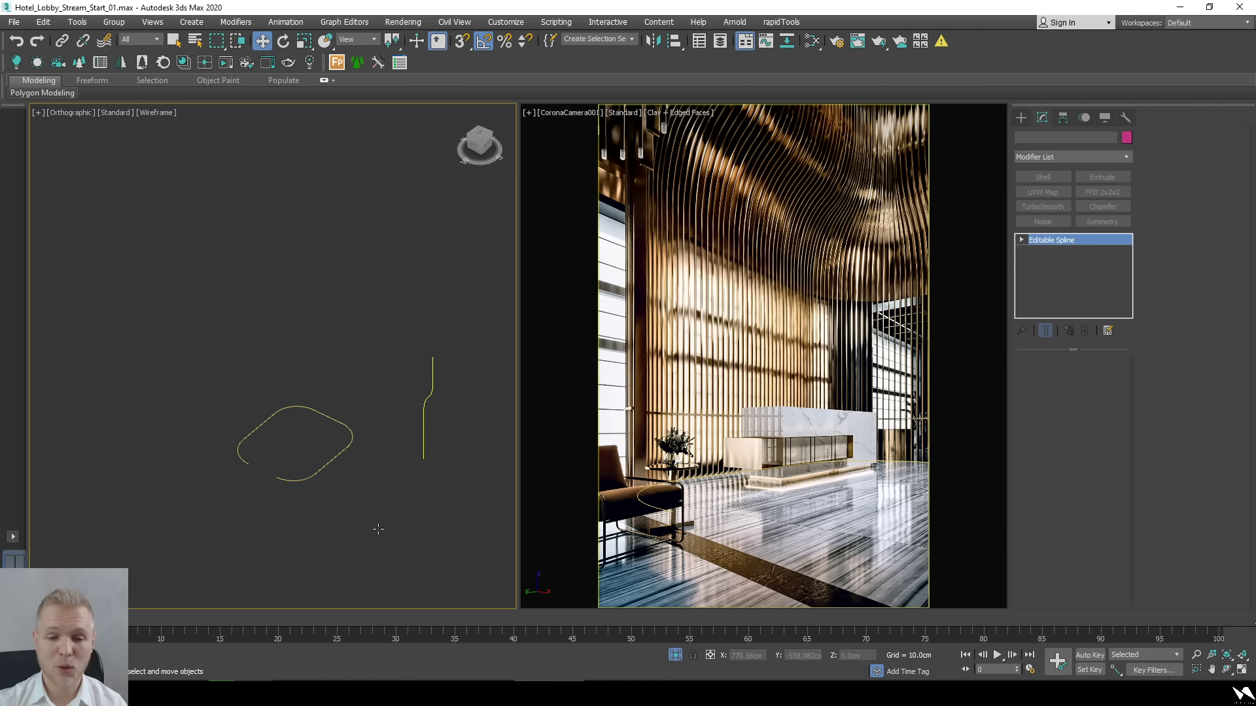
middle_click_drag(343, 528, 356, 458, "alt")
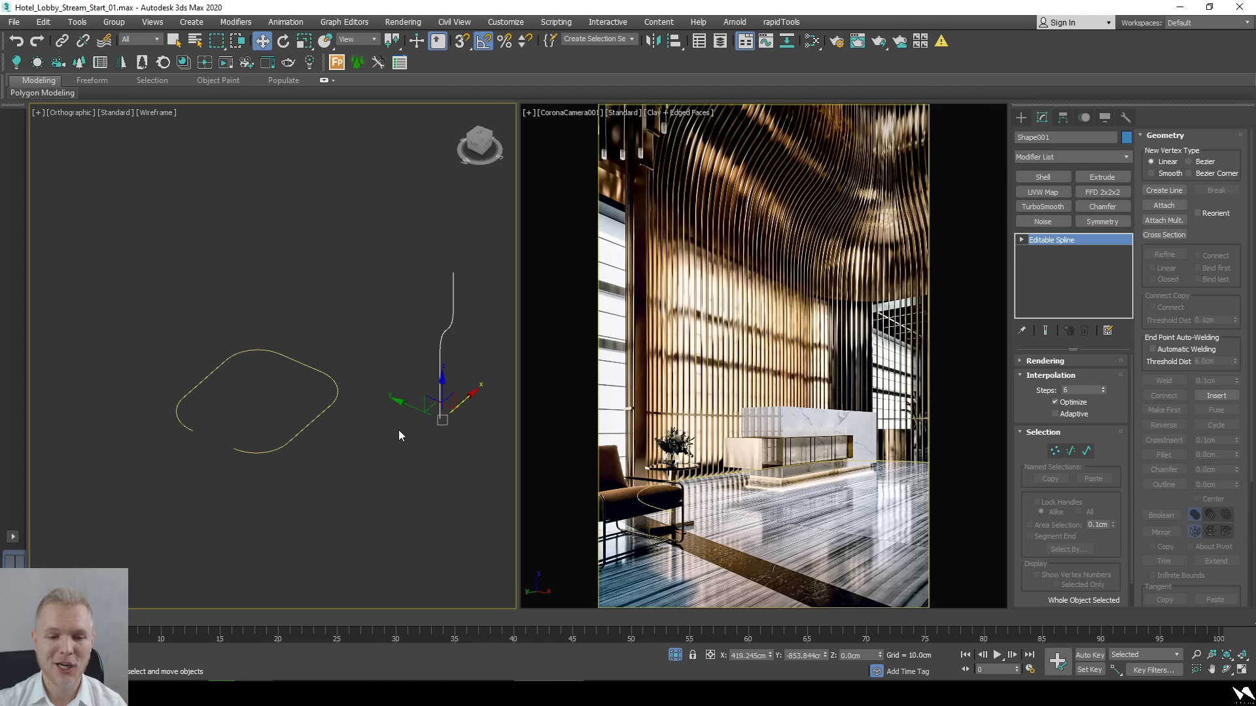
Clone the rounded floor path as an independent copy, and hide everything except one floor path and the slat profile.
left_click(292, 436)
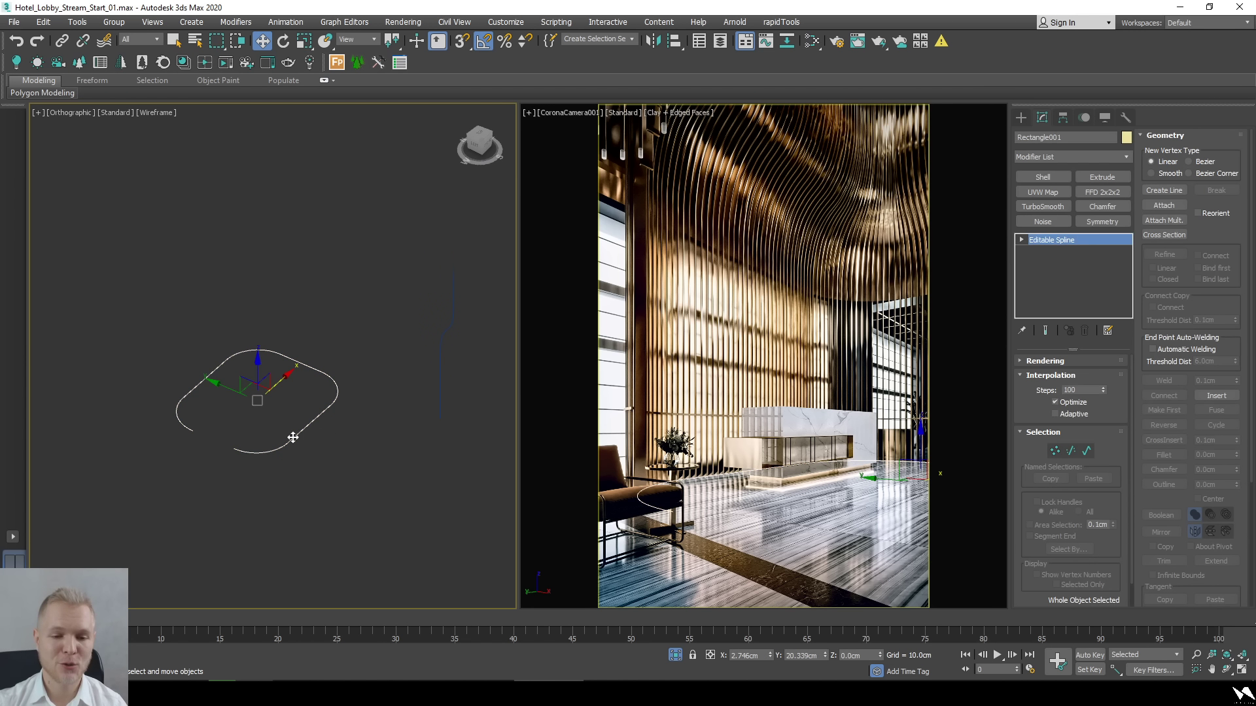
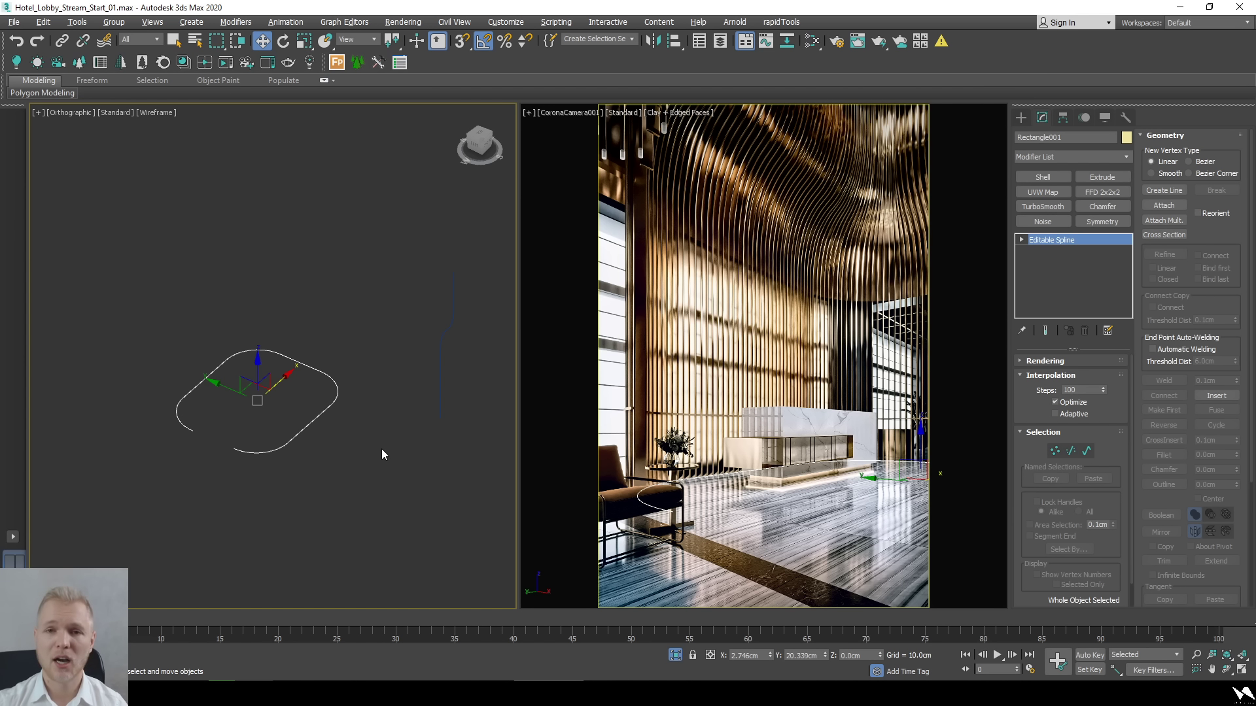
middle_click_drag(382, 450, 384, 455)
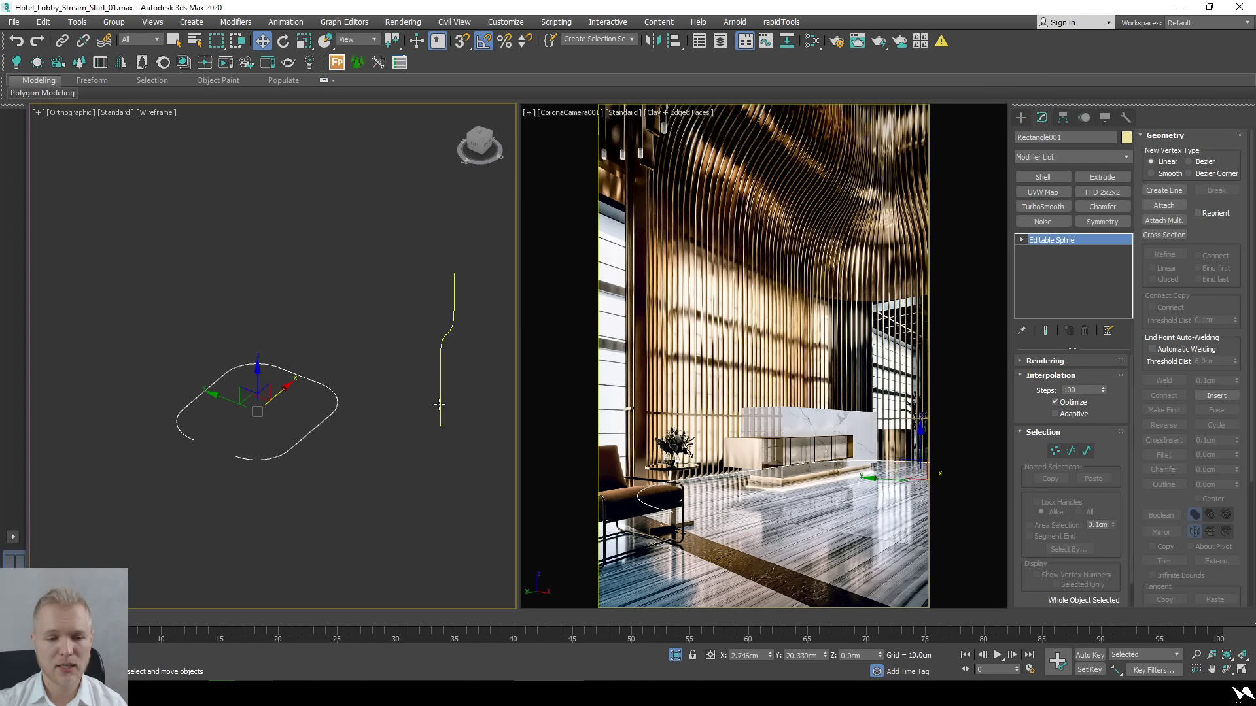
key("ctrl+v")
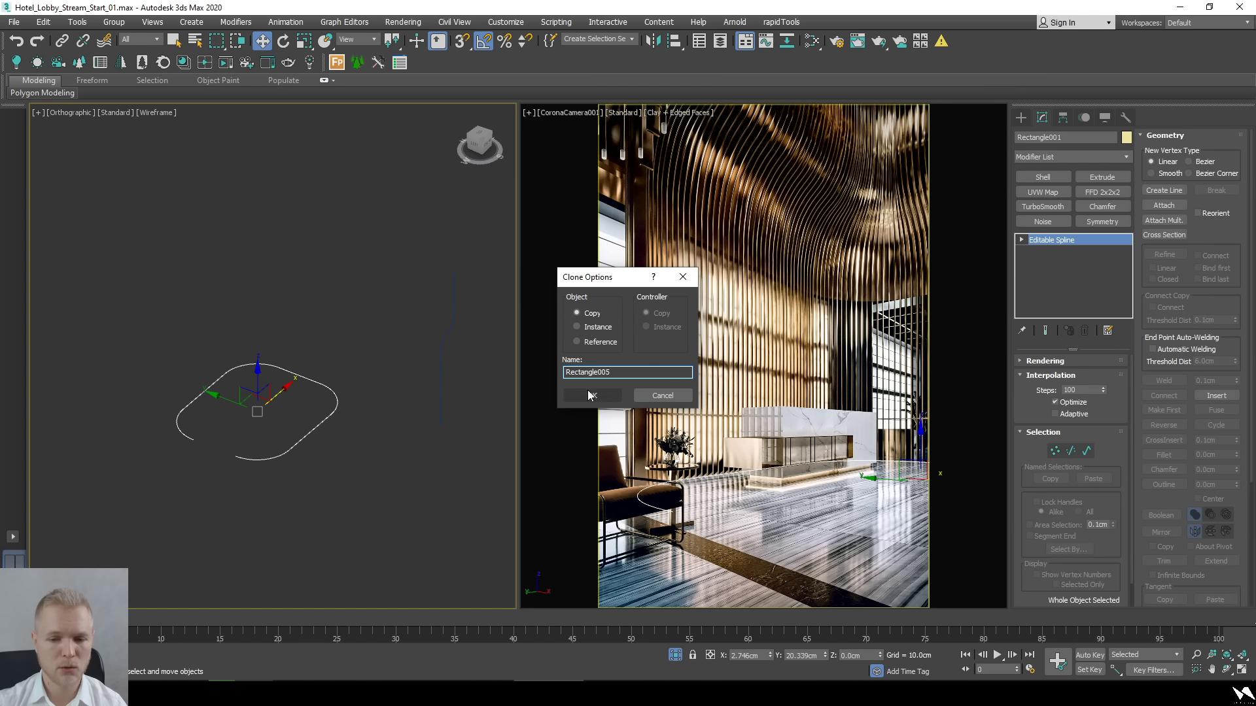
left_click(589, 388)
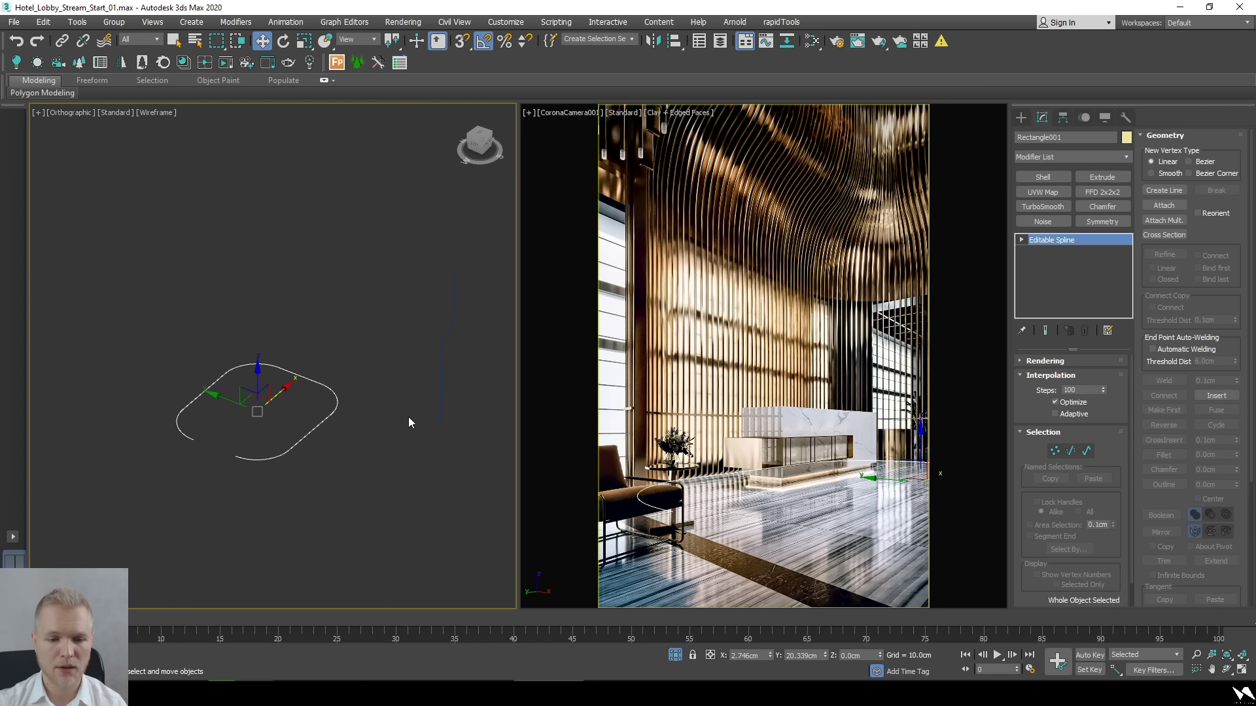
left_click(438, 375, "ctrl")
right_click(440, 375)
left_click(504, 321)
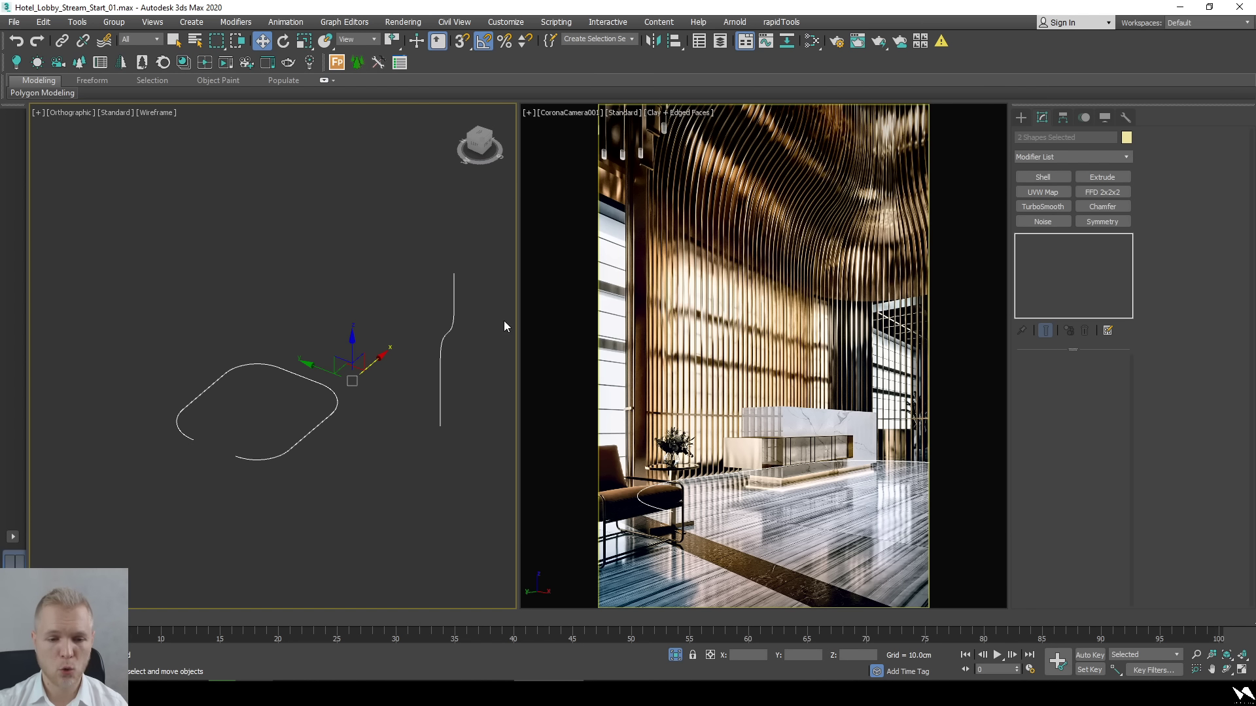
Try a Loft compound object from the curved slat profile, using the rounded floor path as its path.
left_click(417, 415)
left_click(1021, 117)
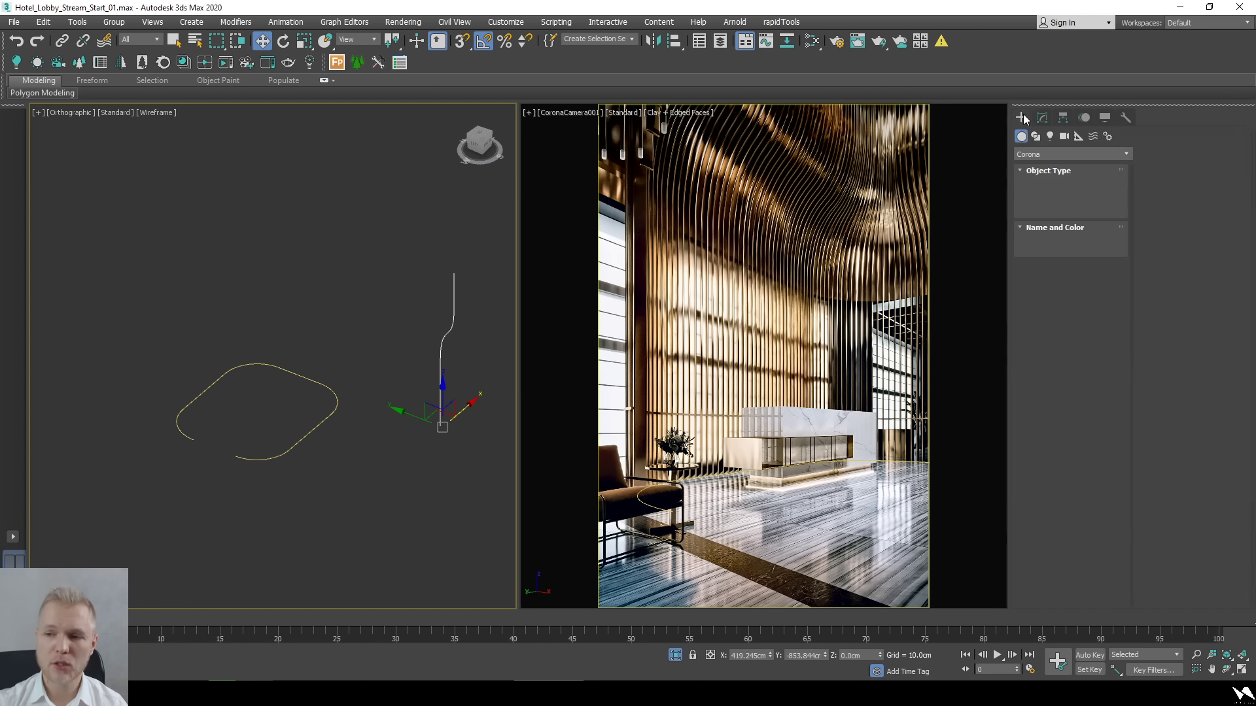
left_click(1027, 153)
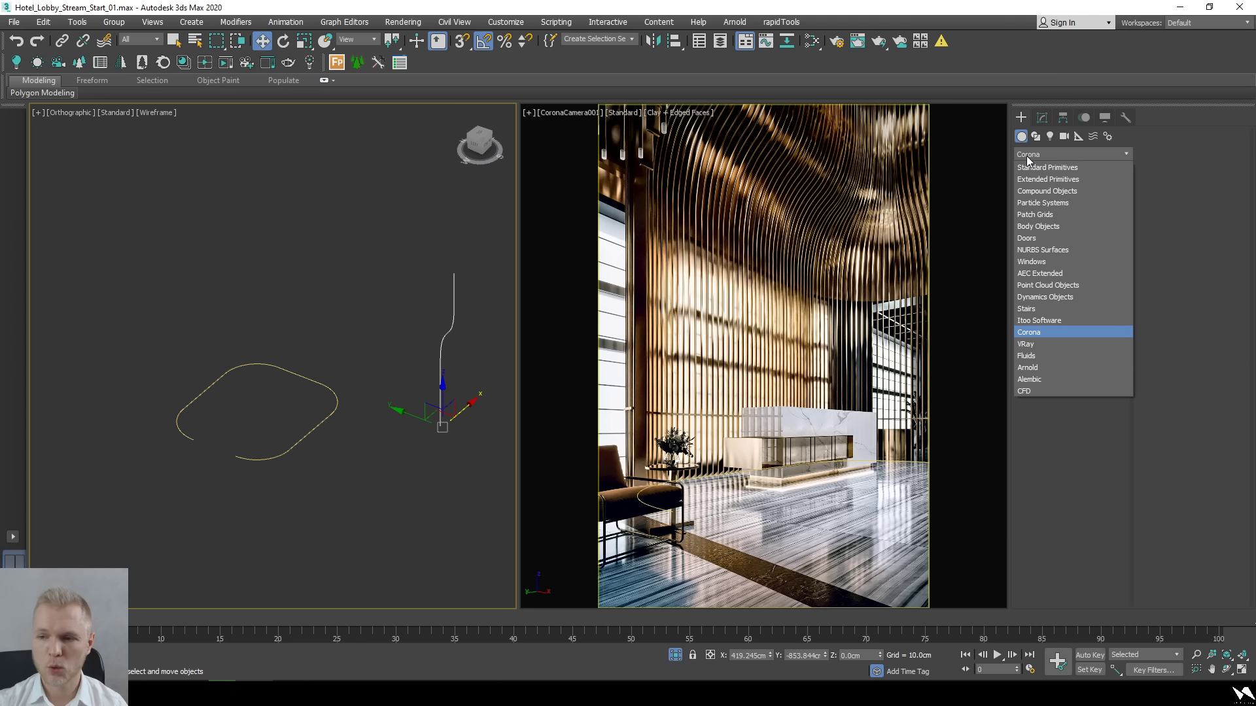
left_click(1043, 191)
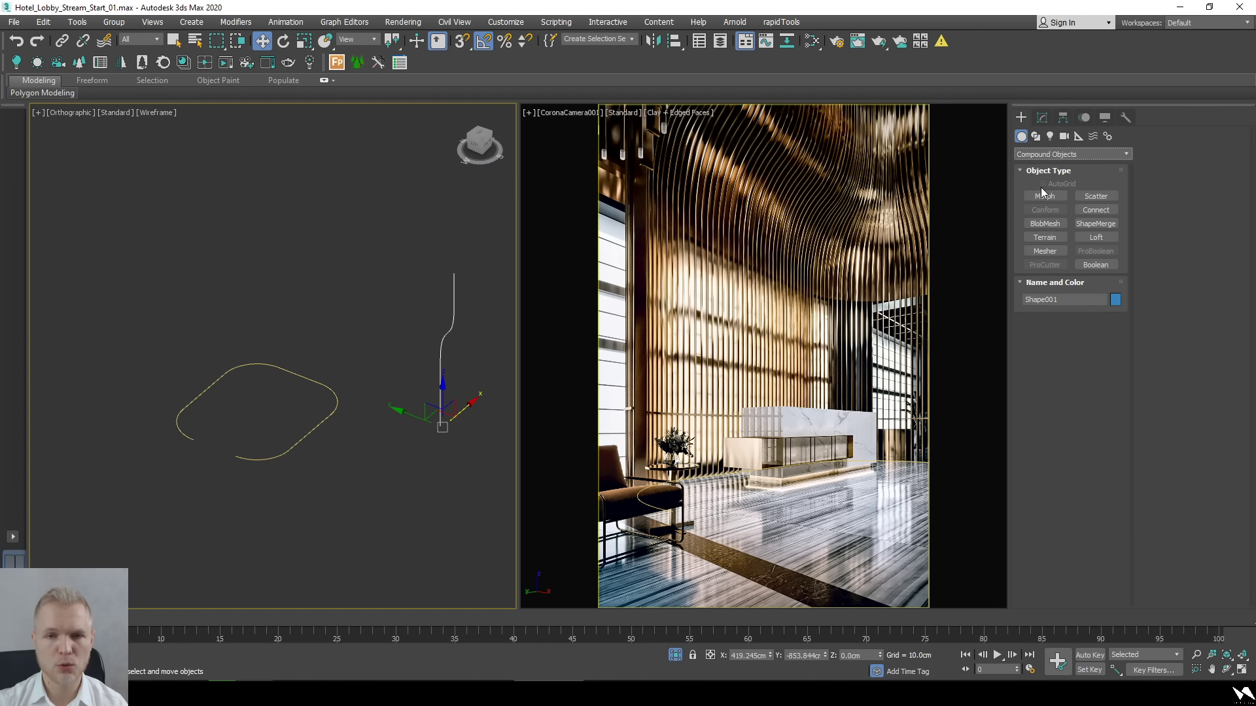
left_click(1116, 237)
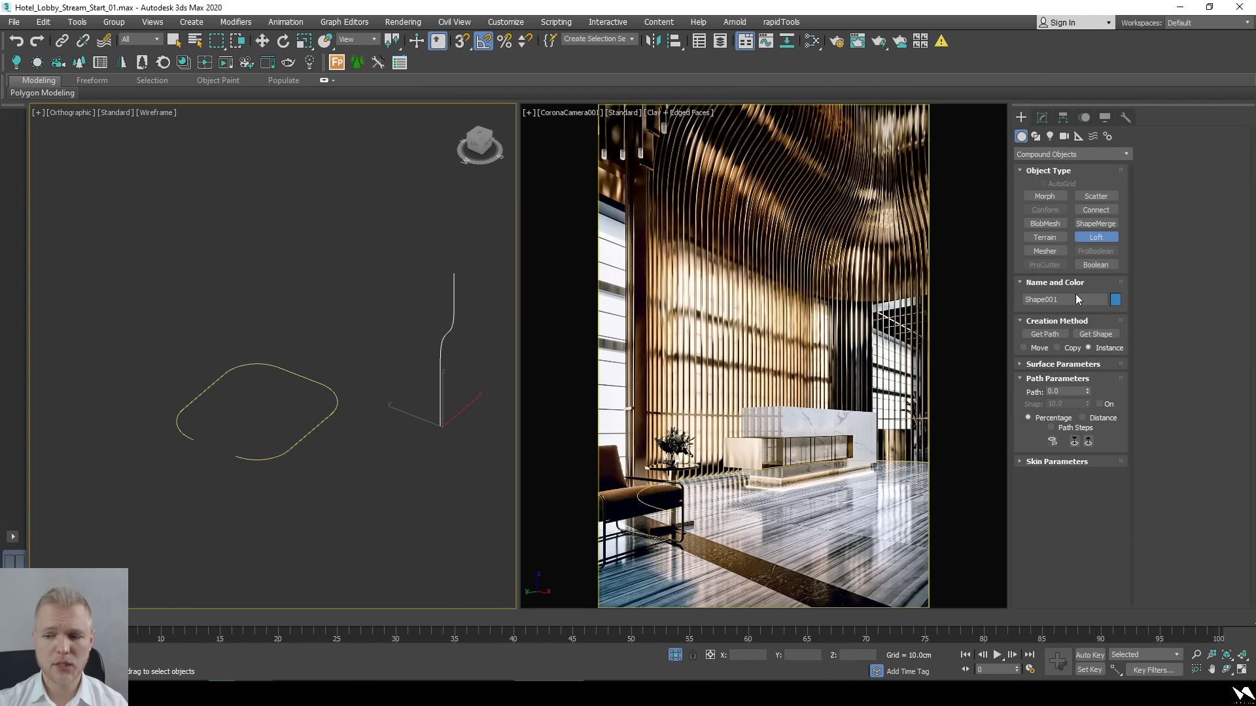
left_click(1044, 334)
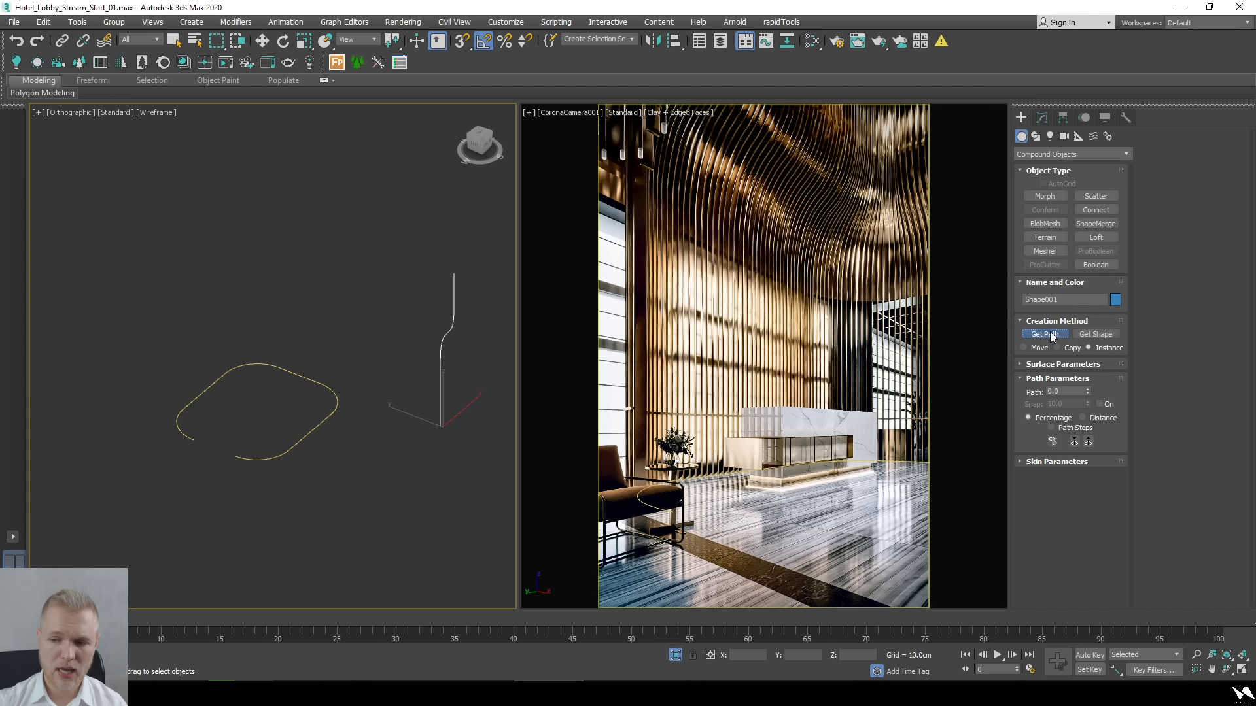
left_click(208, 386)
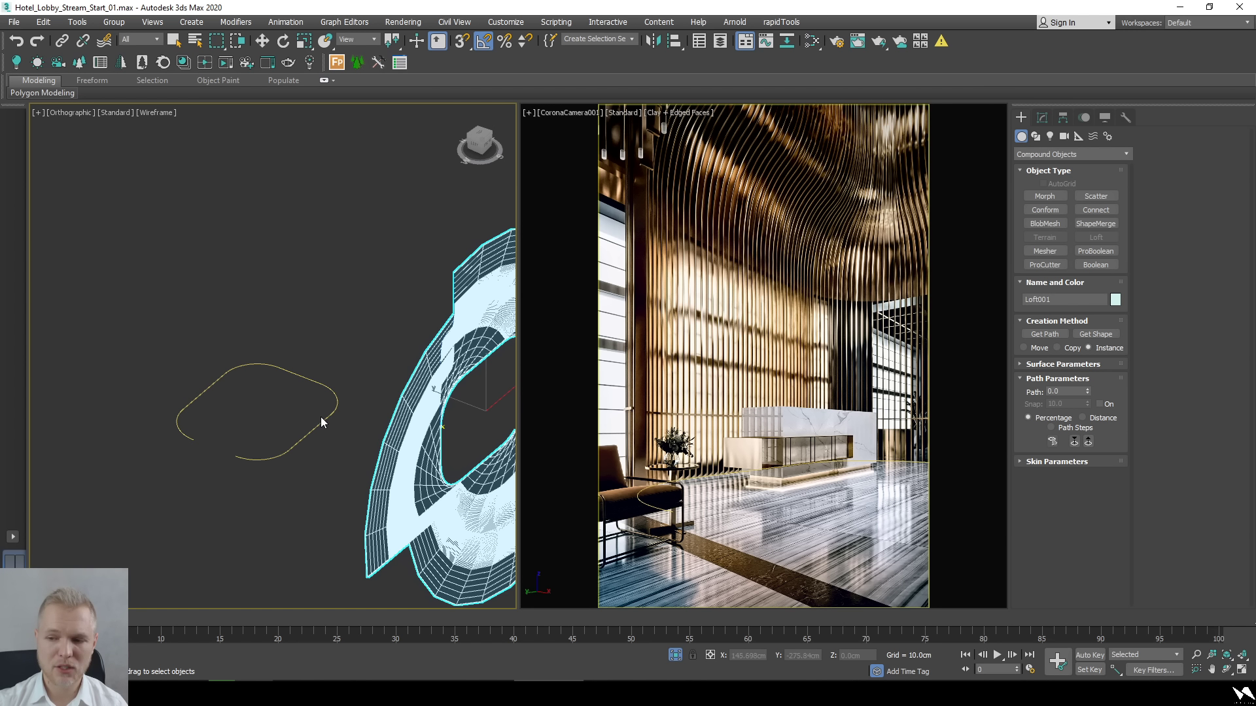
Open the loft's surface parameters and undo the loft of the slat profile.
left_click(1064, 365)
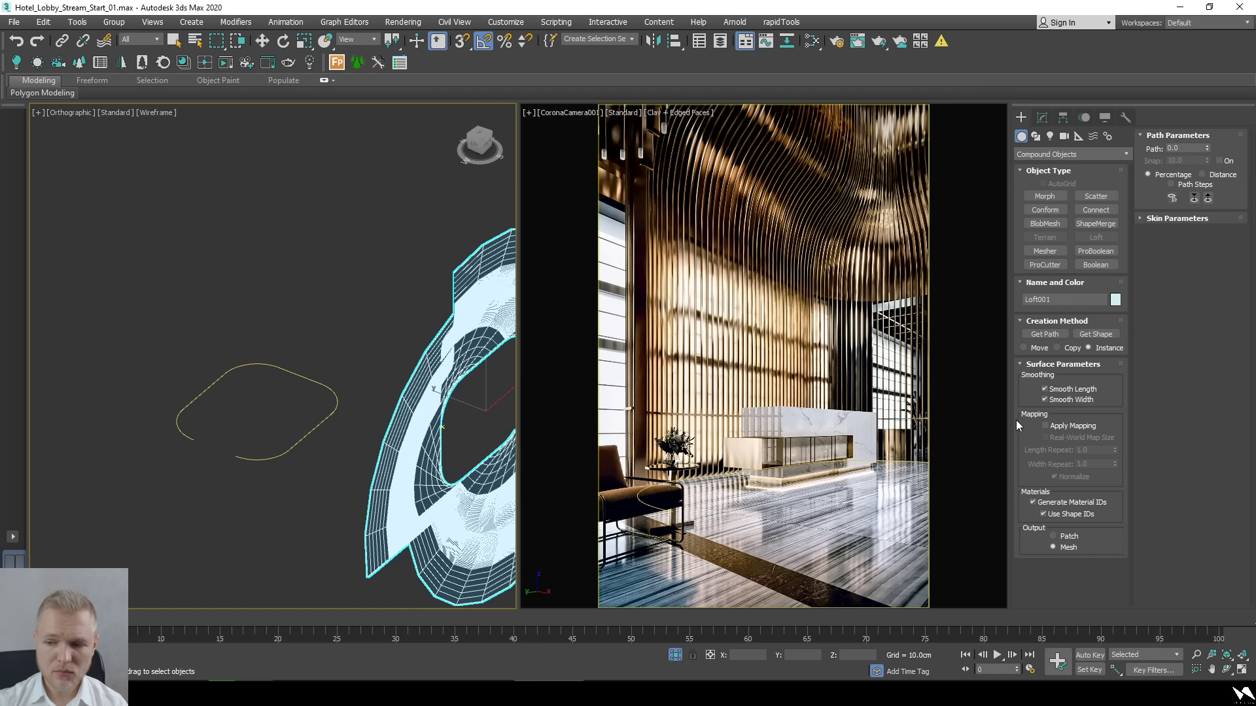
middle_click_drag(303, 422, 281, 395)
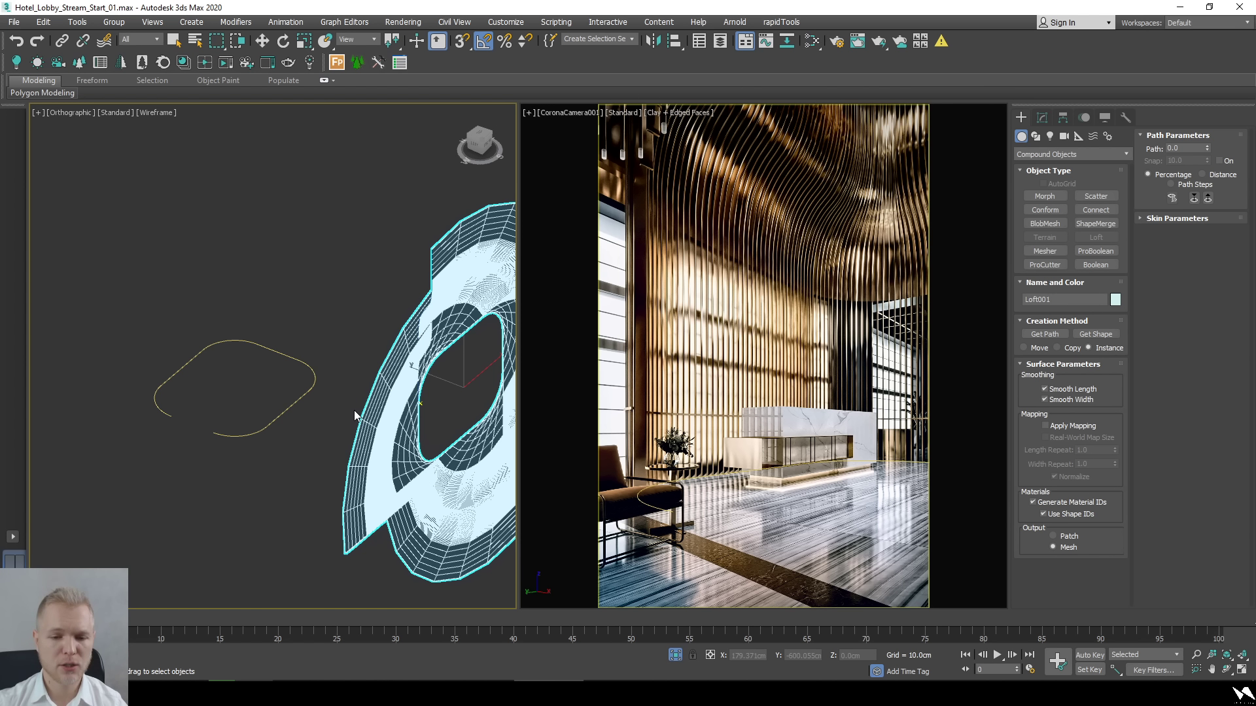
key("ctrl+z")
middle_click_drag(370, 337, 369, 367)
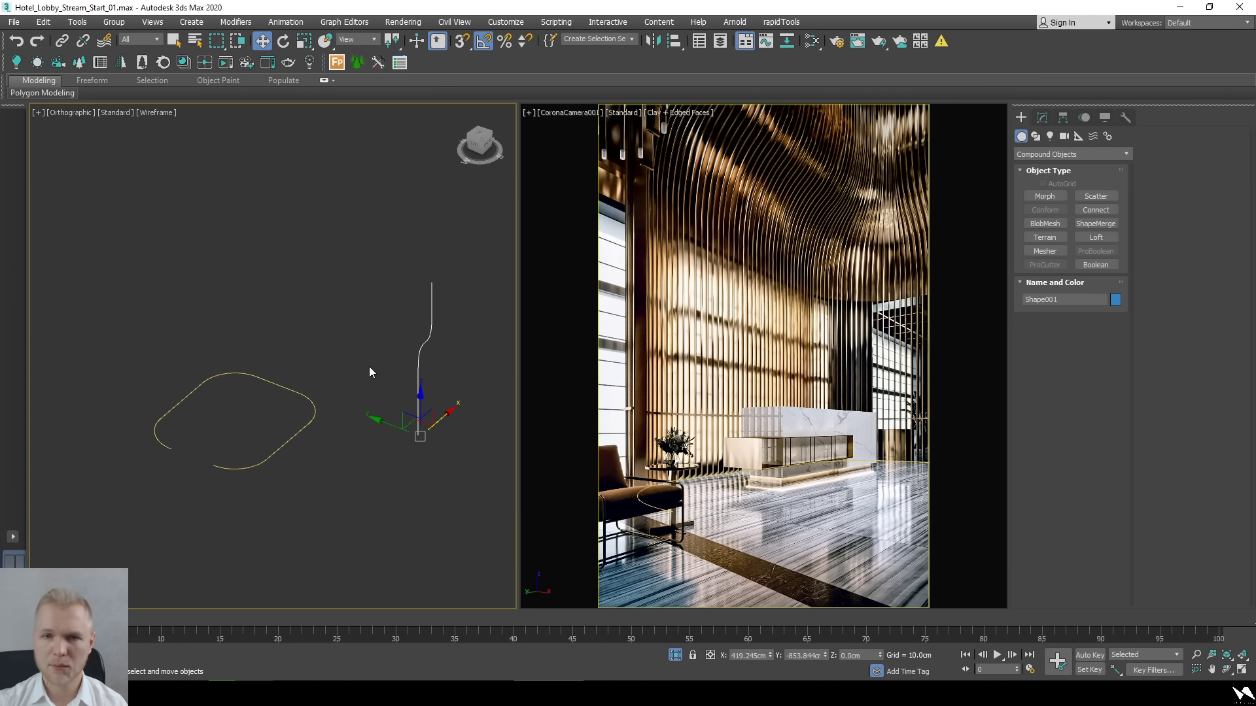
scroll(363, 374, "up", 1)
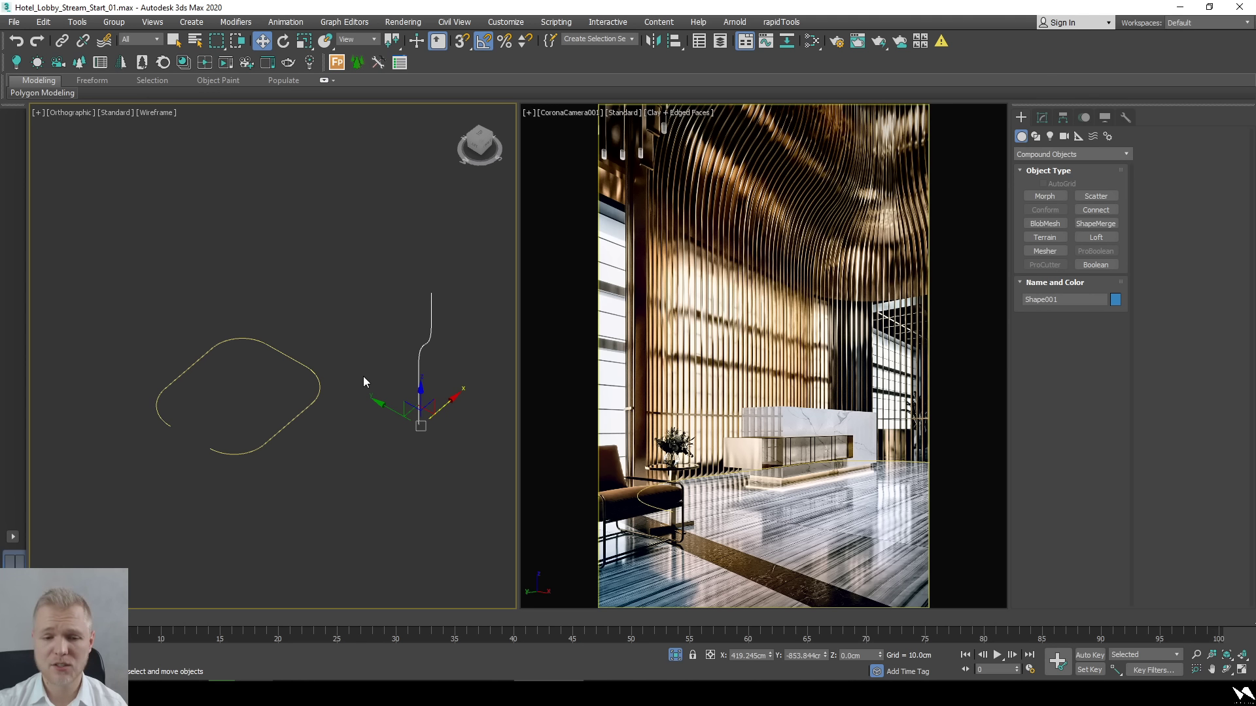
middle_click_drag(363, 373, 395, 401)
scroll(381, 416, "up", 2)
scroll(350, 451, "down", 1)
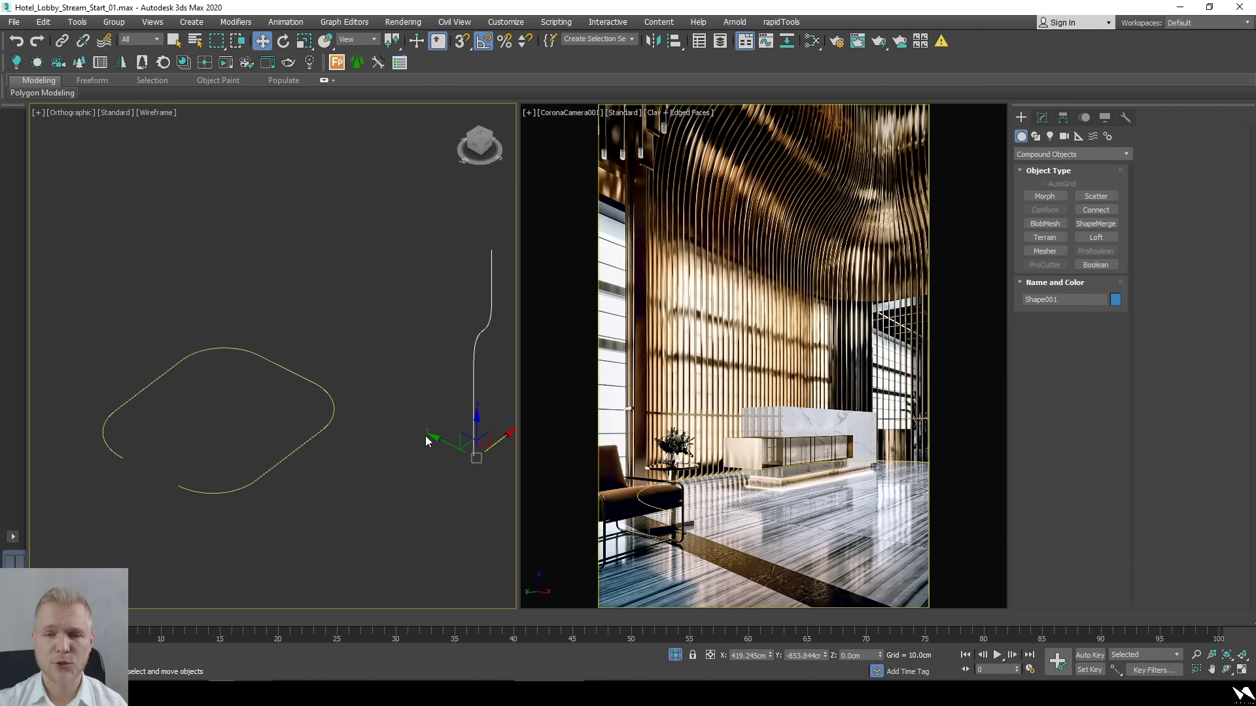
scroll(425, 435, "down", 1)
left_click(350, 442)
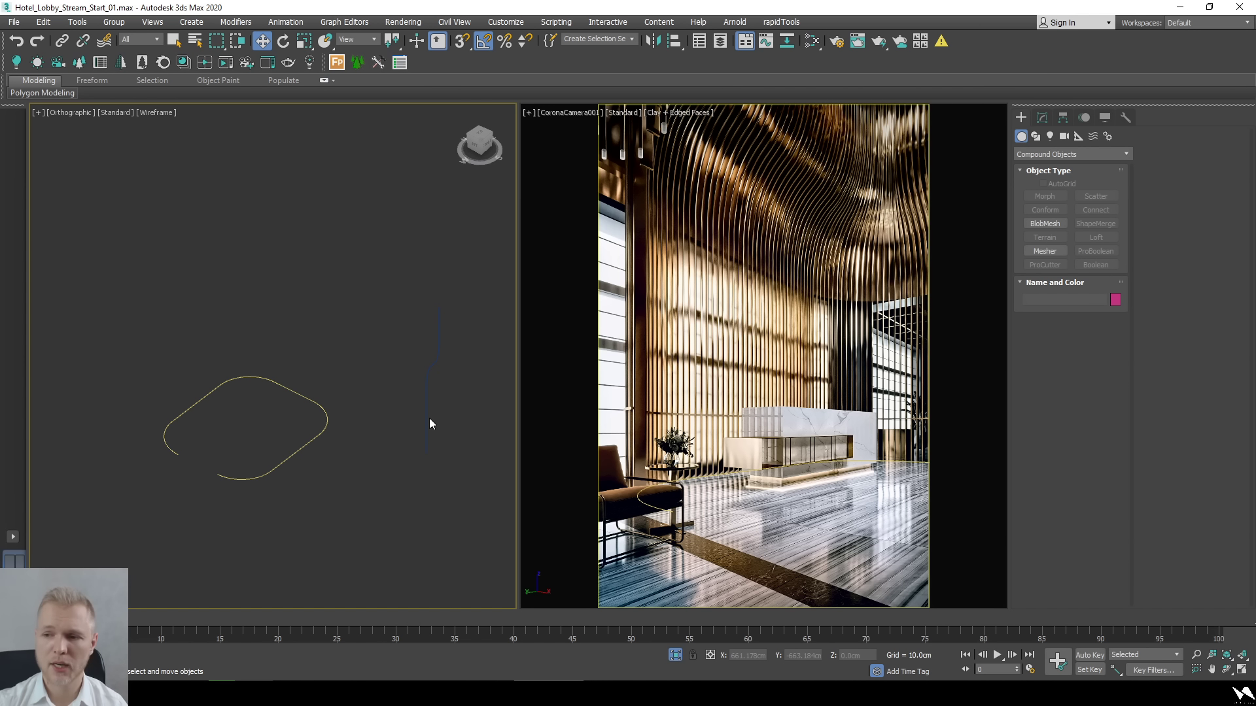
Draw a snapped rectangle in the Left view spanning the curved slat profile from its upper end to its lower end.
left_click(431, 436)
left_click(474, 152)
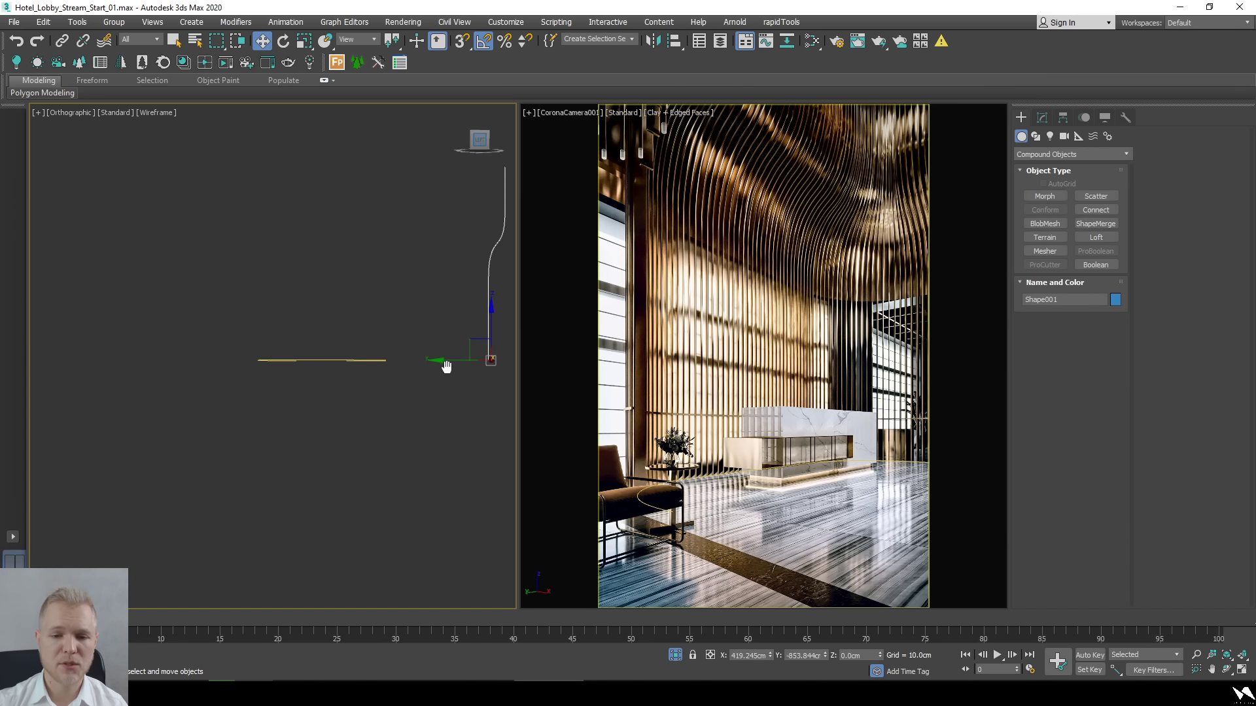
left_click(1036, 136)
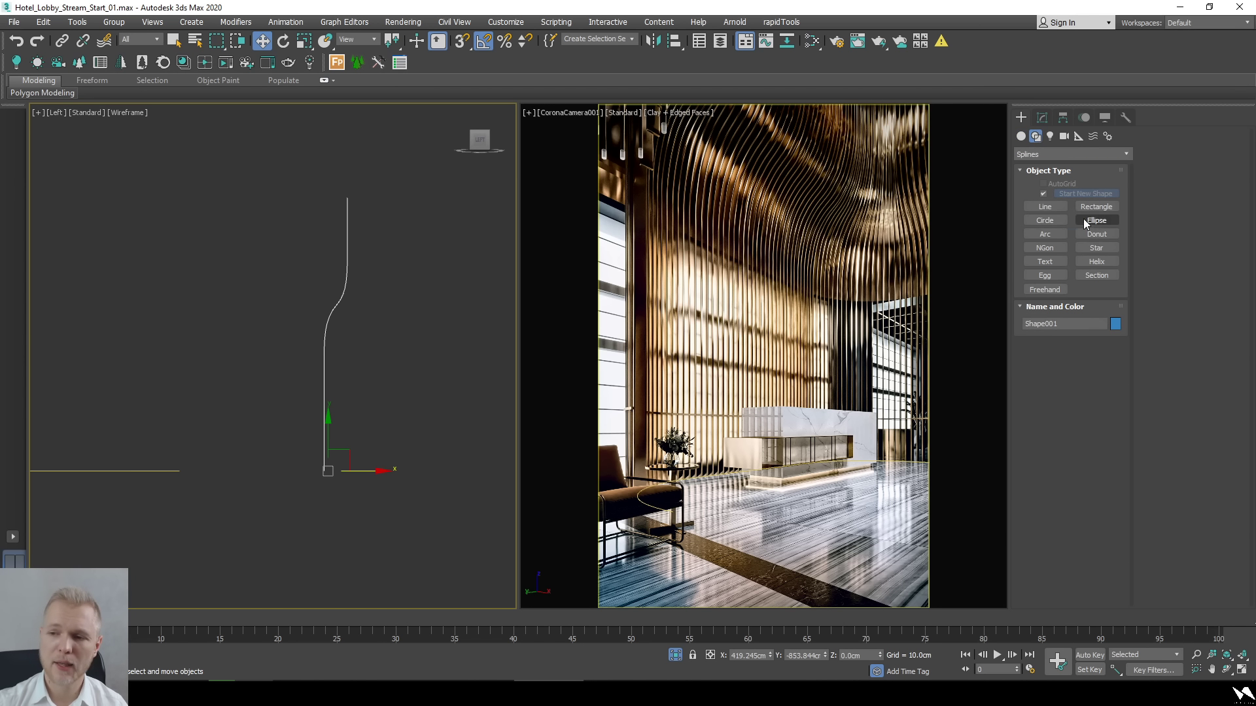
left_click(1096, 206)
key("s")
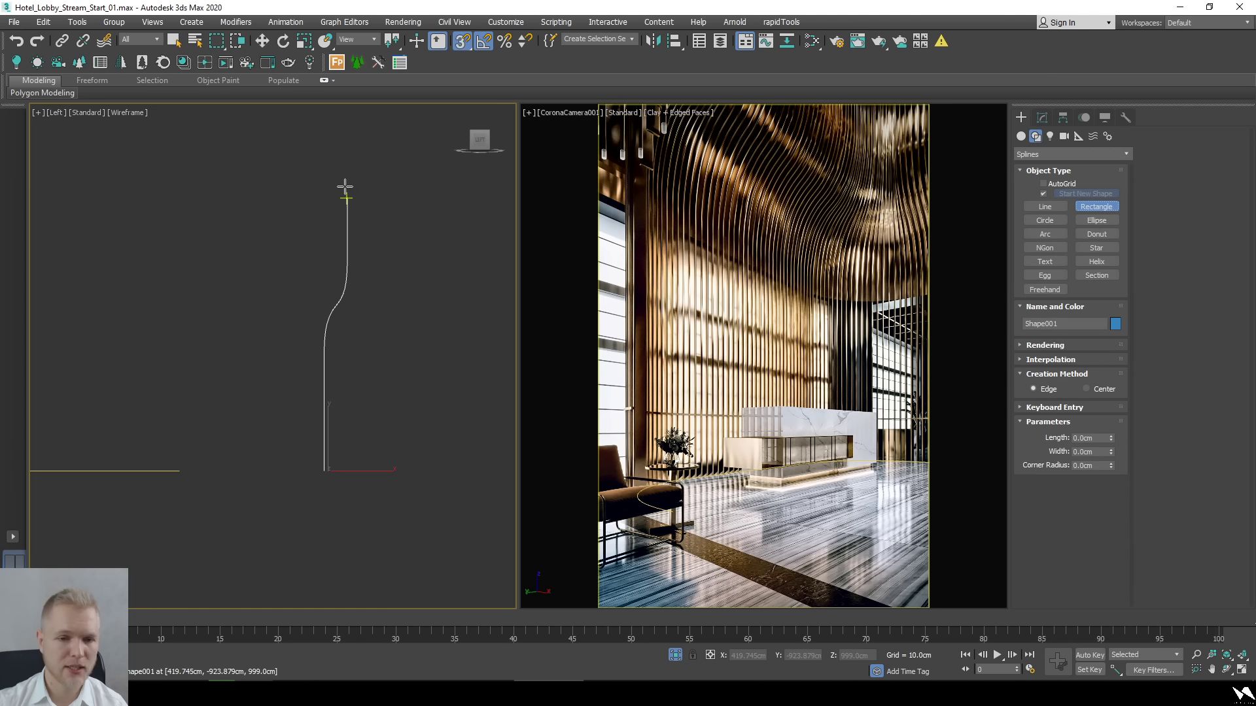
left_click_drag(348, 197, 324, 470)
right_click(420, 330)
key("s")
middle_click_drag(421, 331, 305, 370, "alt")
right_click(318, 310)
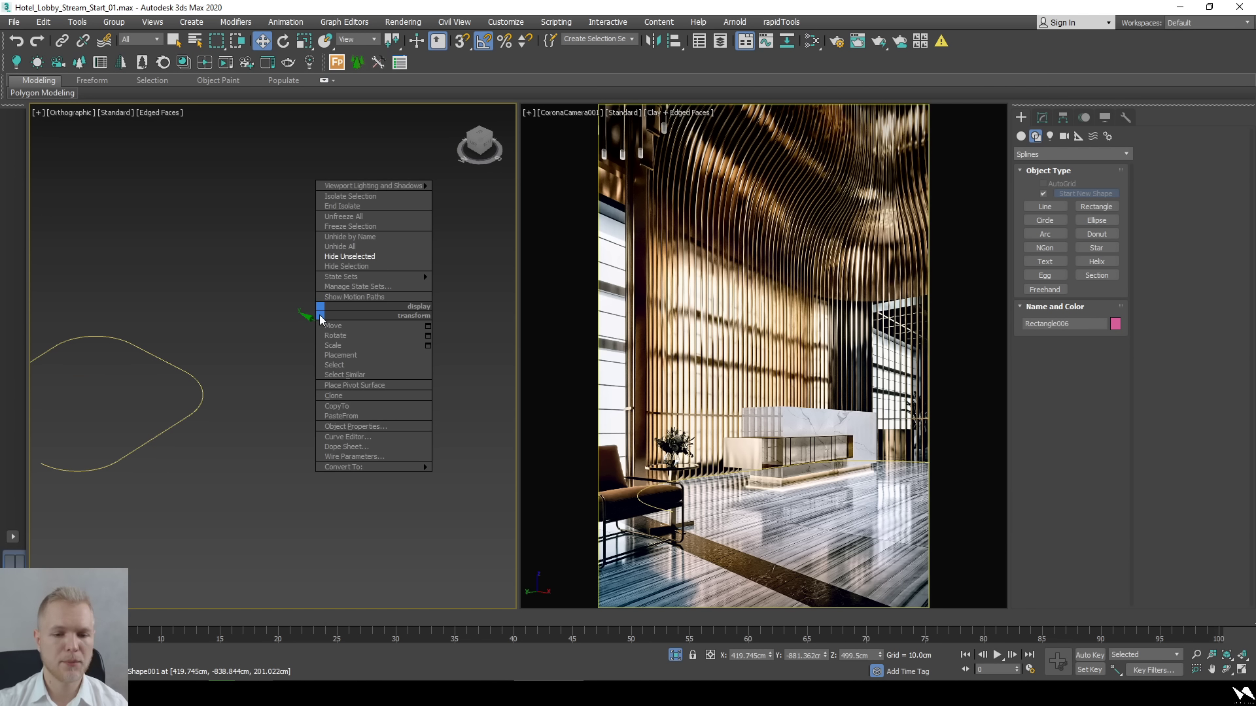
mouse_move(425, 466)
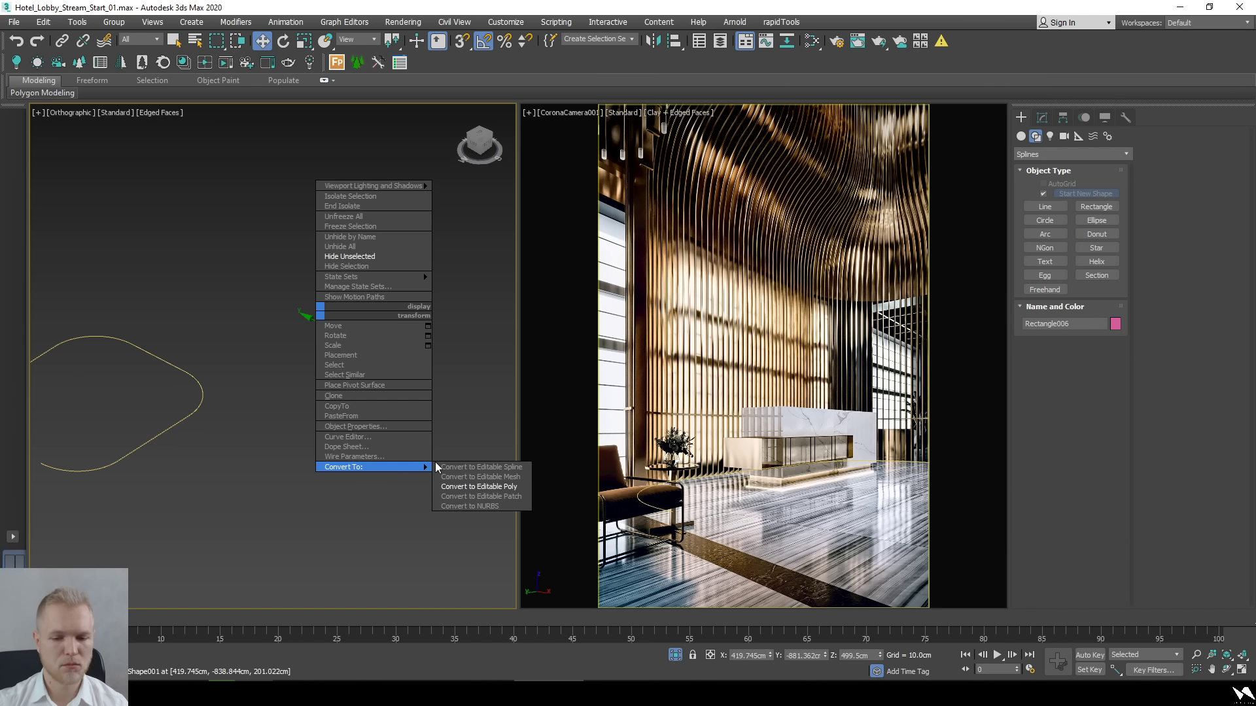
left_click(474, 487)
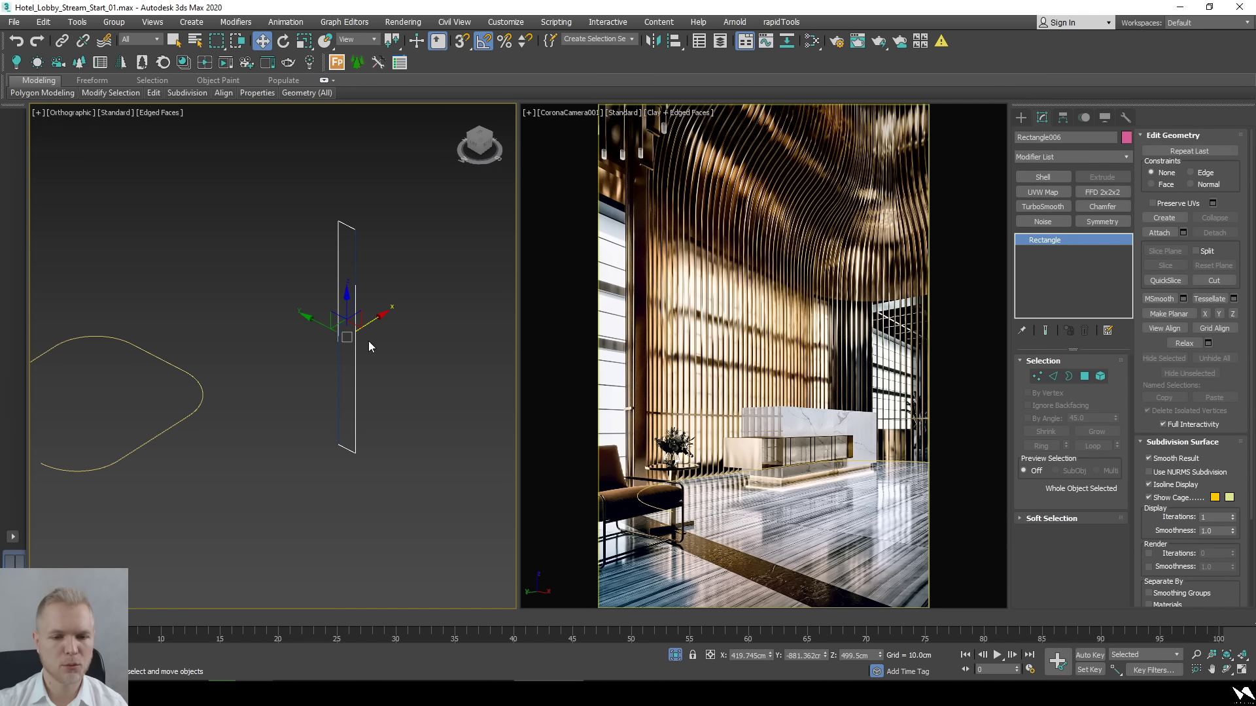
Convert the new rectangle around the slat profile to an editable spline.
right_click(372, 358)
mouse_move(472, 485)
left_click(513, 491)
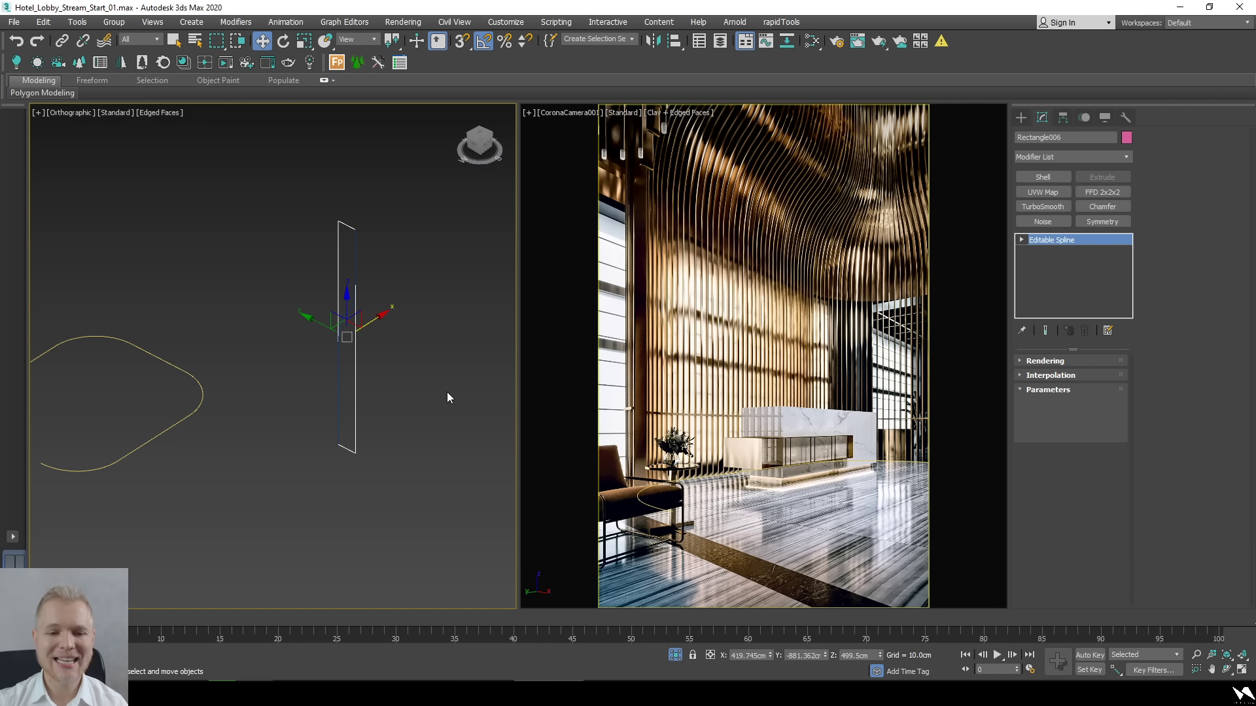
Attach the curved slat profile spline to the rectangle and end the Attach command.
middle_click_drag(359, 317, 358, 349, "alt")
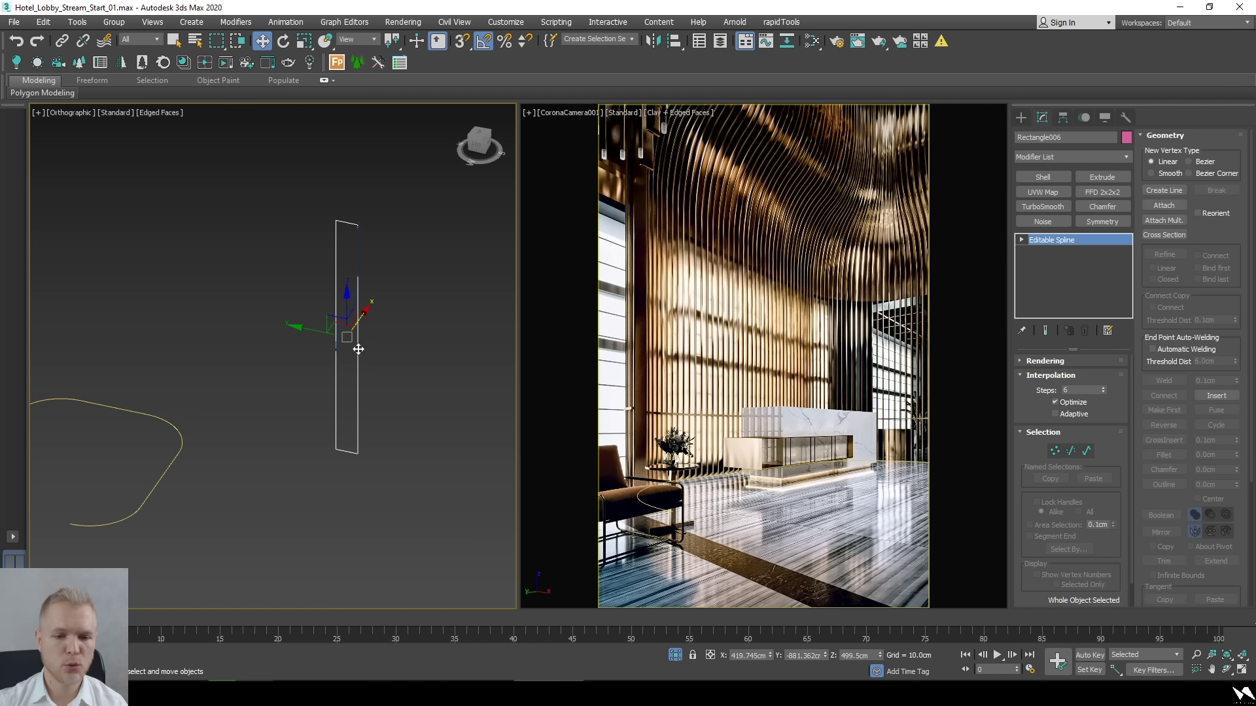
left_click(1163, 206)
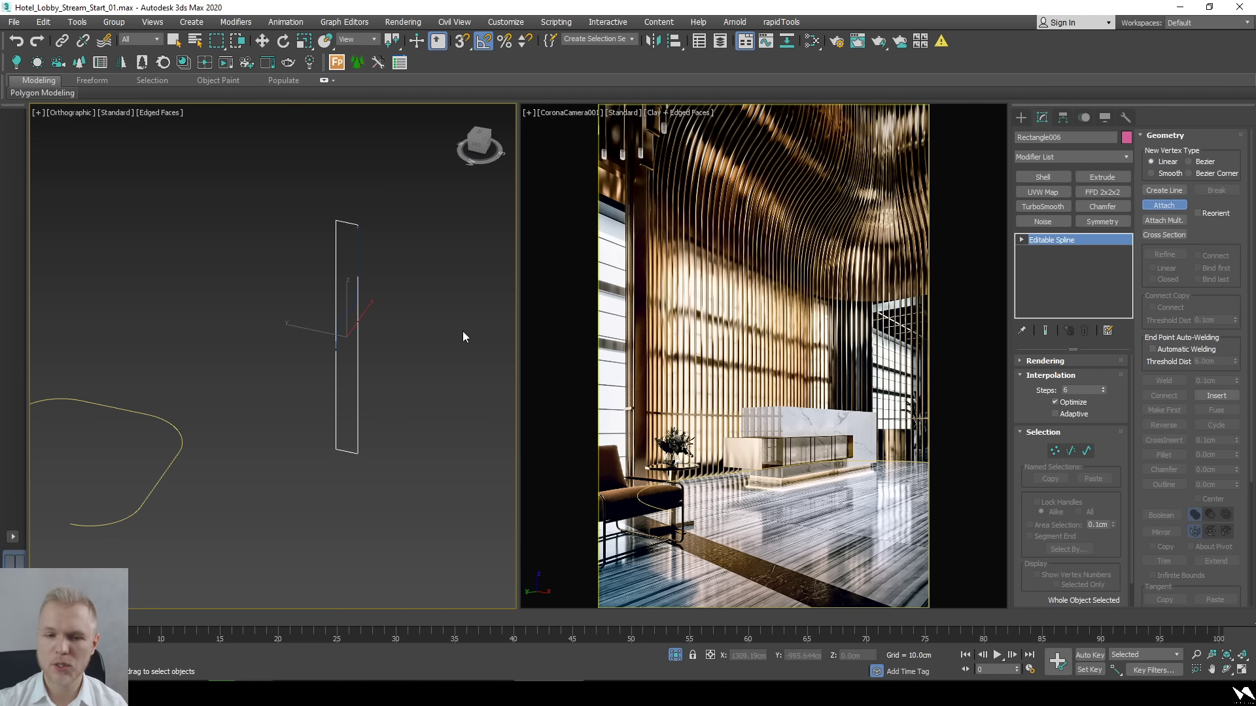
right_click(414, 375)
middle_click_drag(416, 378, 374, 358)
Move only the combined shape's pivot, snapping it to the lower end of the curved slat profile.
left_click(1063, 118)
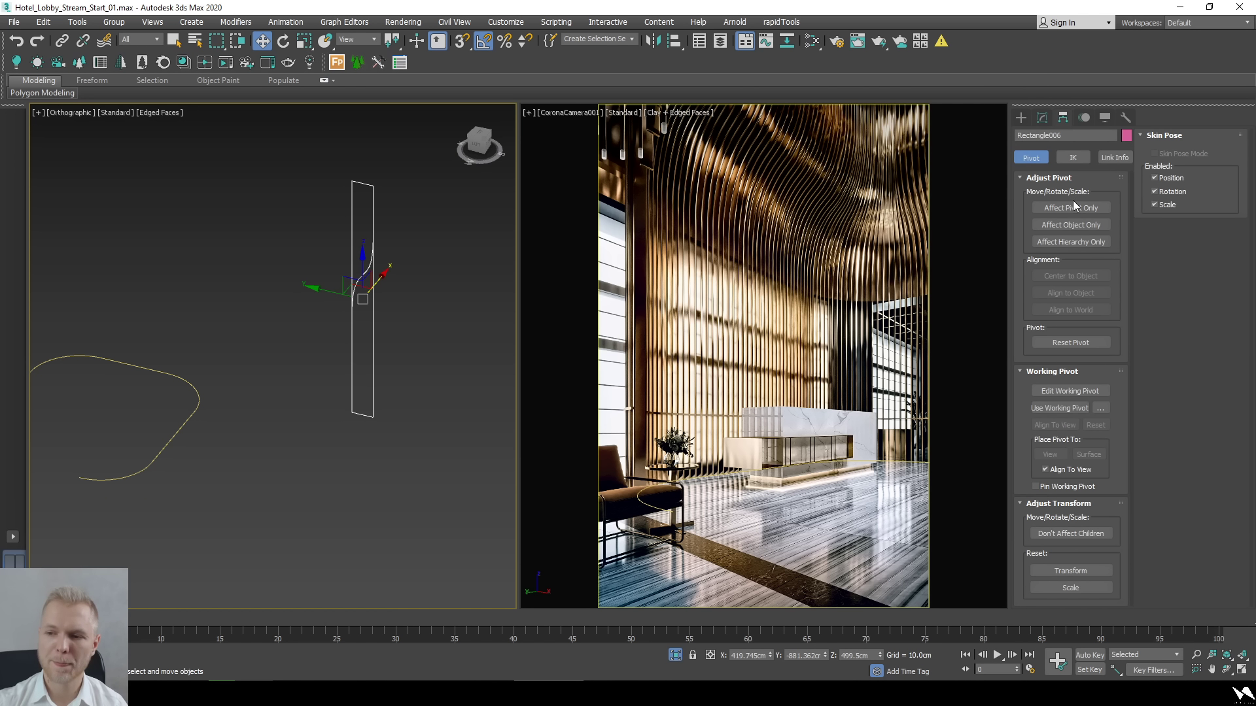
left_click(1073, 206)
scroll(429, 371, "up", 4)
key("s")
left_click_drag(297, 196, 266, 433)
scroll(274, 463, "up", 4)
key("s")
key("s")
key("s")
scroll(266, 437, "down", 3)
scroll(266, 437, "down", 3)
middle_click_drag(269, 336, 386, 382)
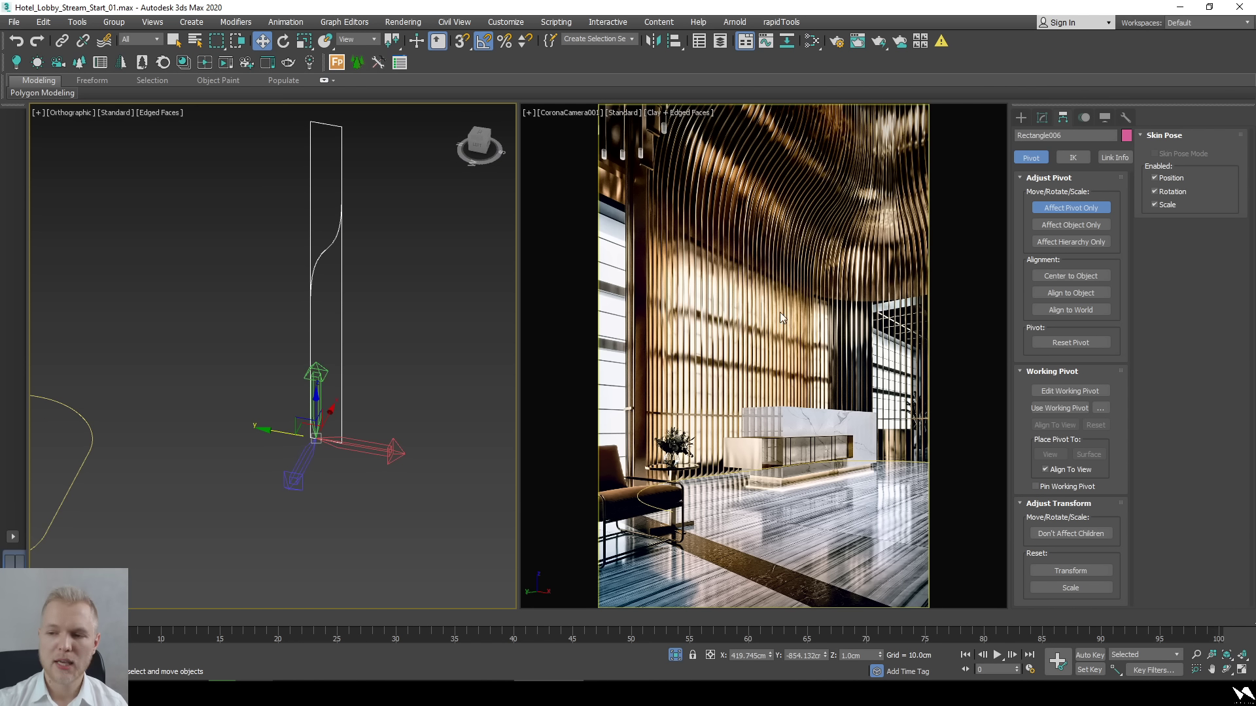
Delete the helper rectangle spline from the combined shape, keeping only the curved slat profile, and leave sub-object editing.
left_click(1042, 119)
key("1")
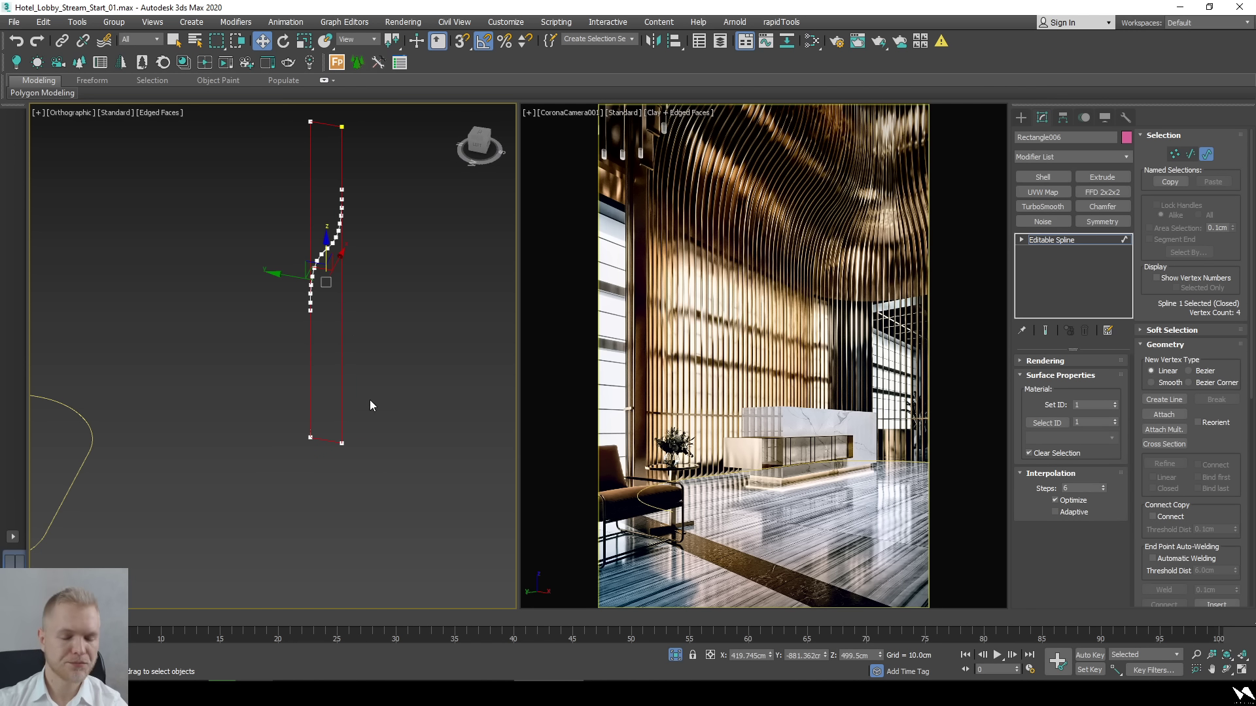
middle_click_drag(370, 405, 476, 420)
key("Delete")
scroll(388, 407, "down", 2)
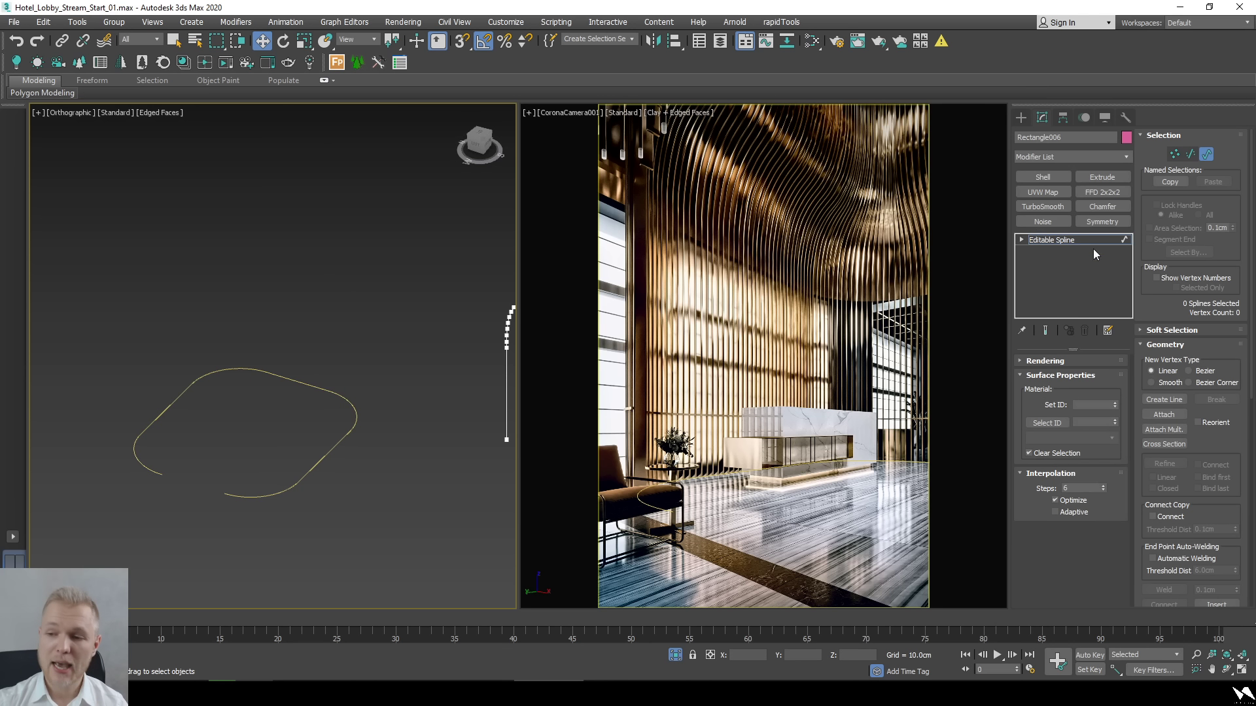
left_click(1039, 241)
left_click(1060, 155)
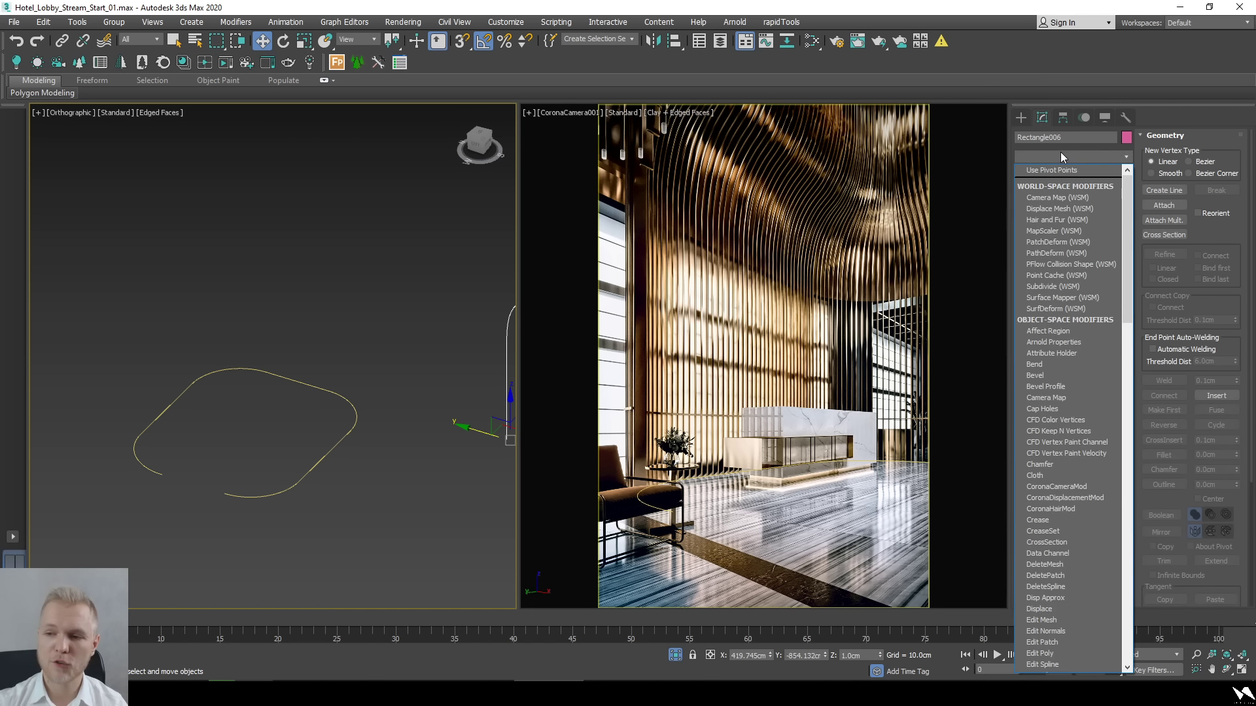
type("sweep")
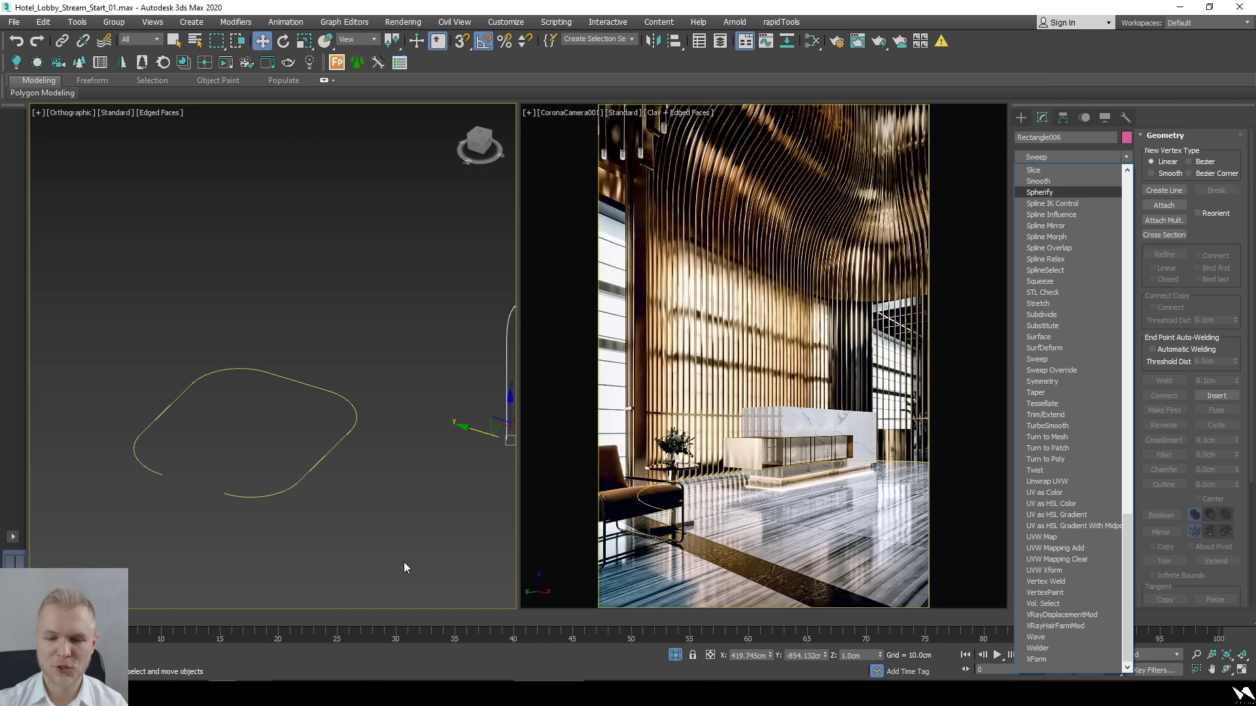
left_click(366, 550)
Select the rounded floor path spline.
left_click(315, 514)
left_click(321, 453)
middle_click_drag(367, 533, 325, 525)
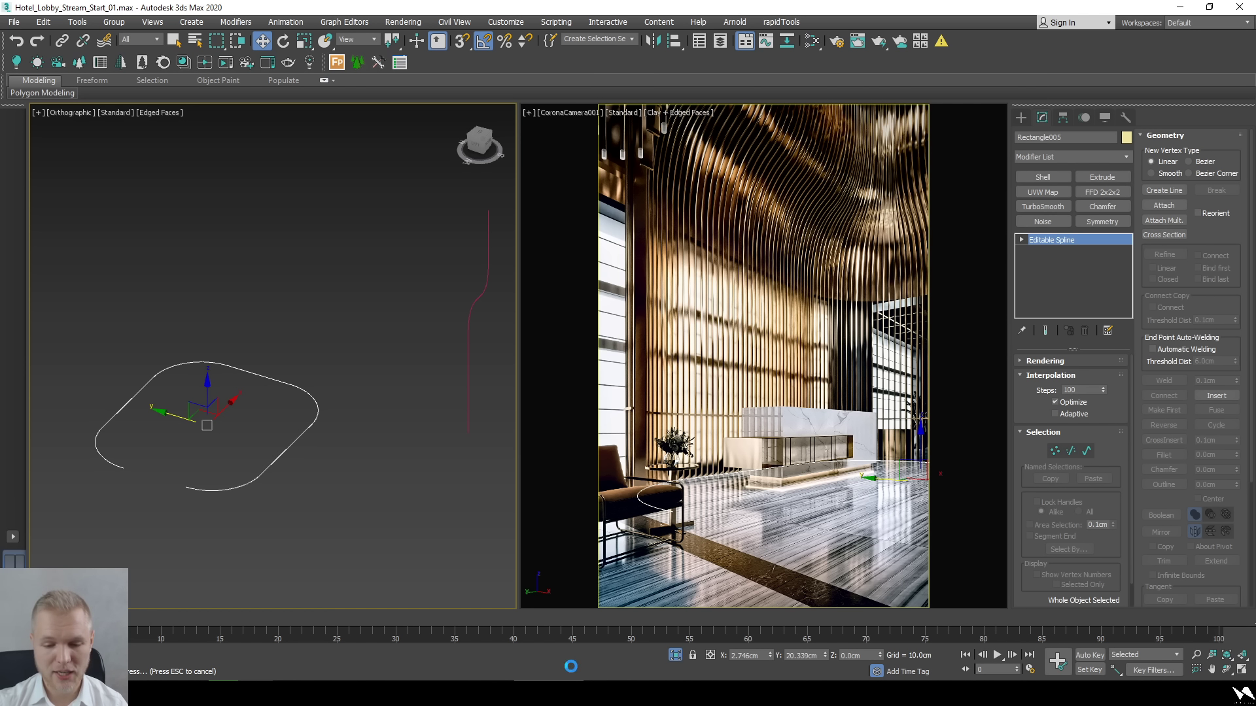
Switch to the Chrome browser and look through the student renderings in the VizAcademy website gallery.
mouse_move(759, 693)
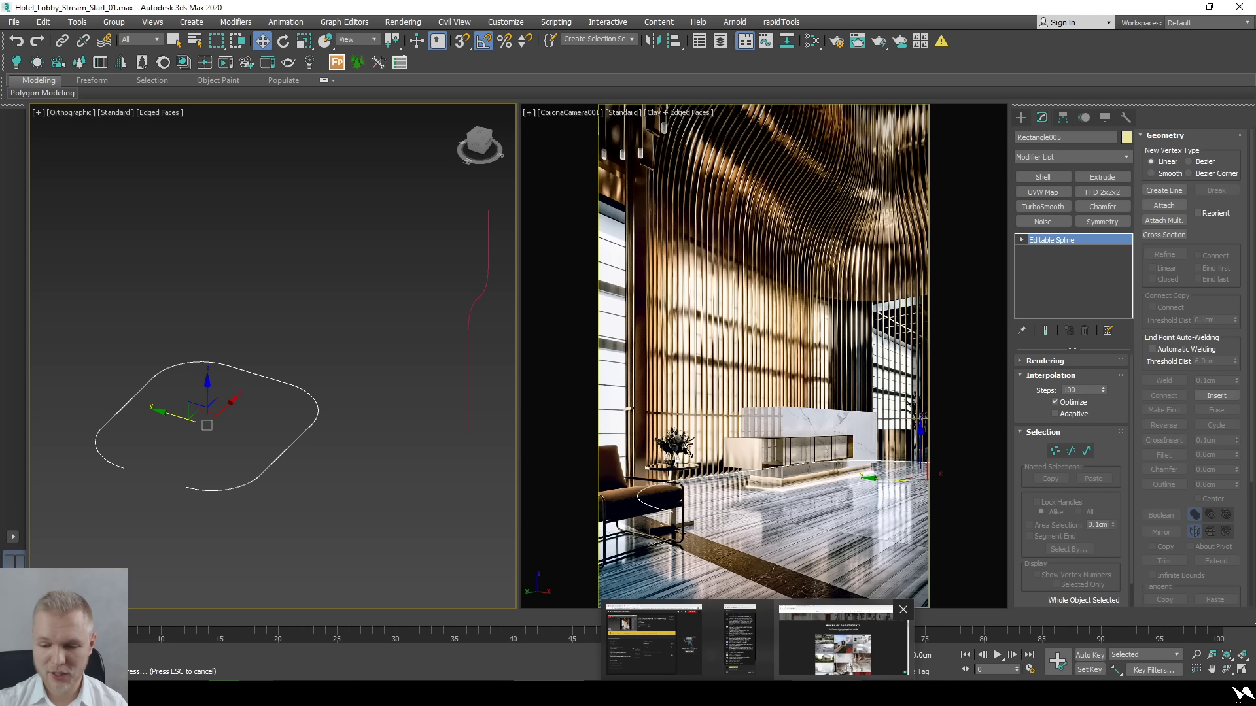
left_click(843, 640)
middle_click(242, 233)
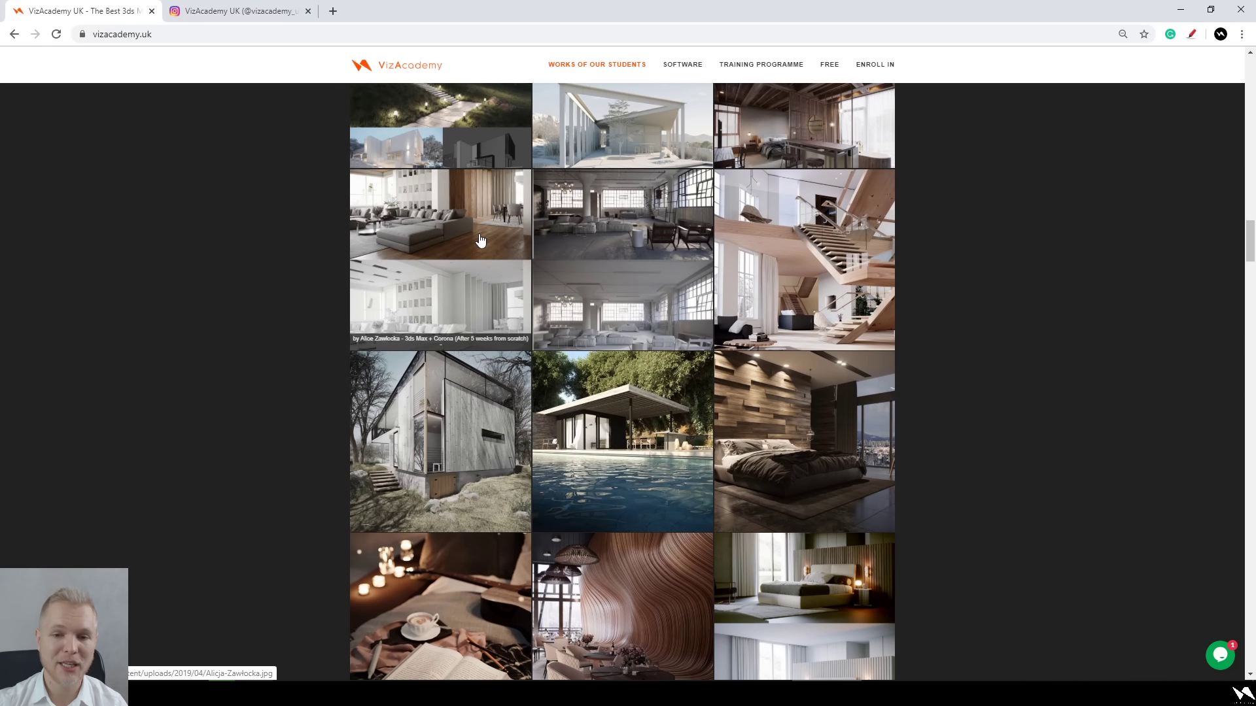
left_click(441, 283)
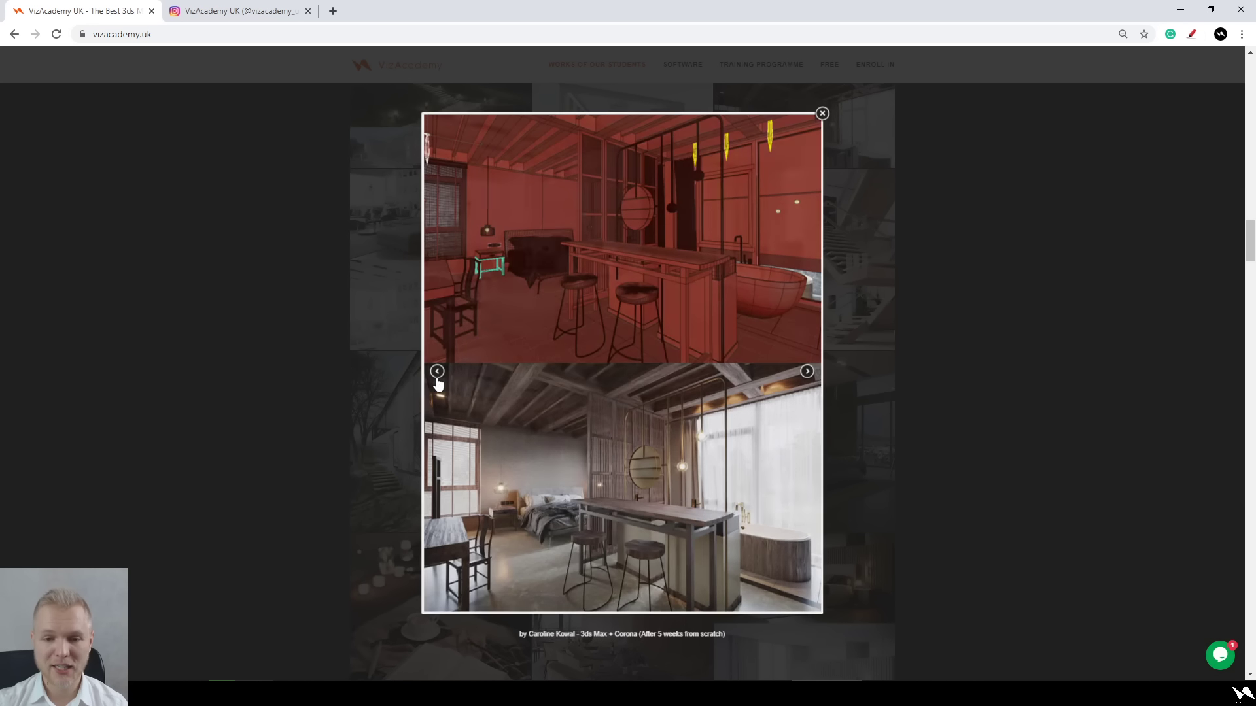
left_click(437, 372)
left_click(437, 378)
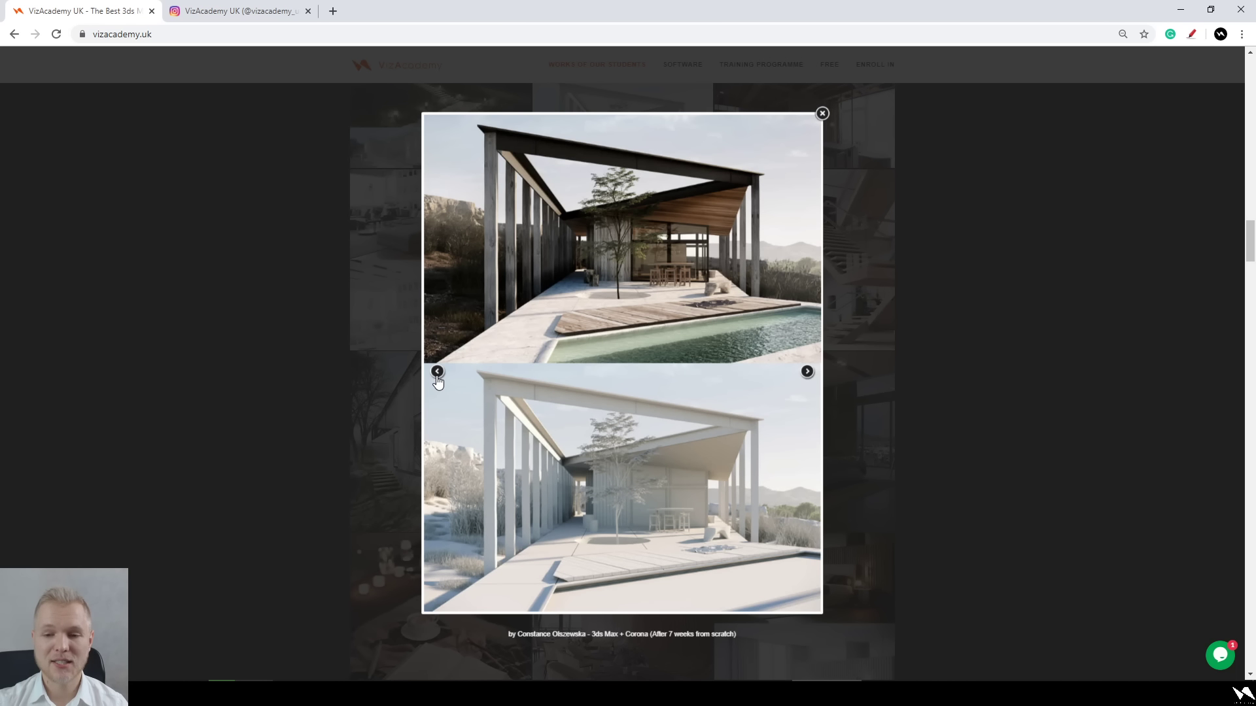
left_click(437, 373)
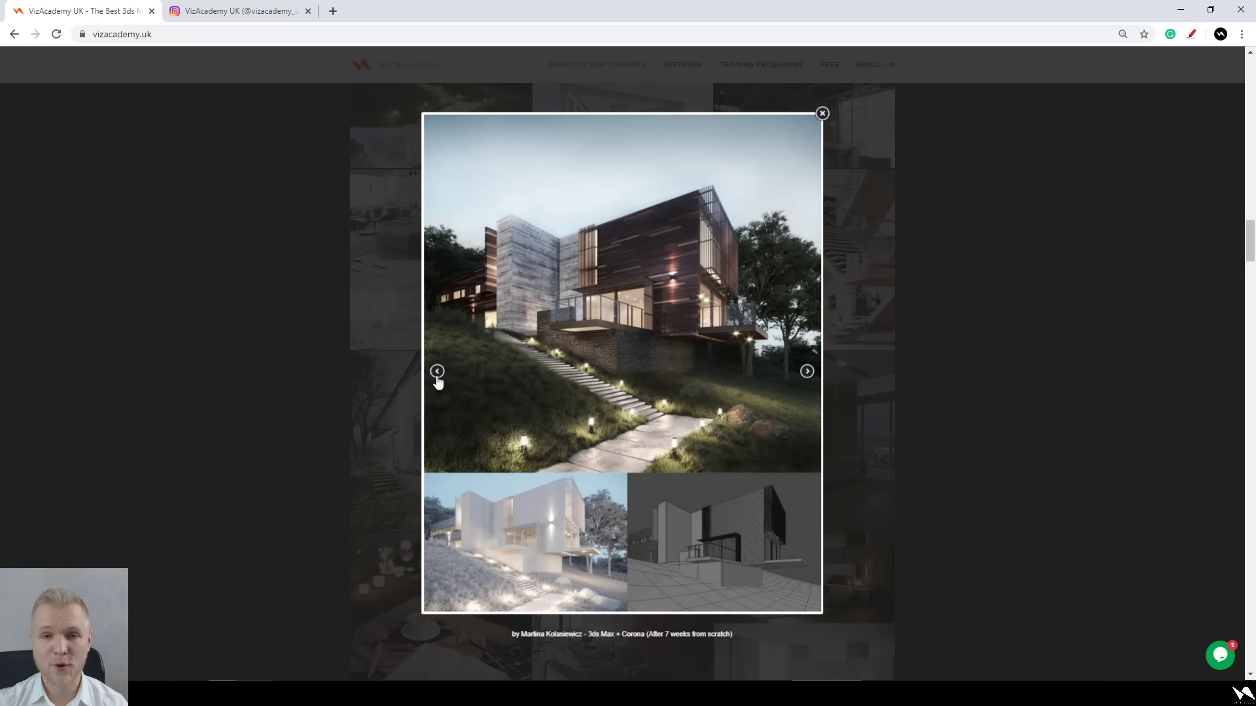
left_click(438, 373)
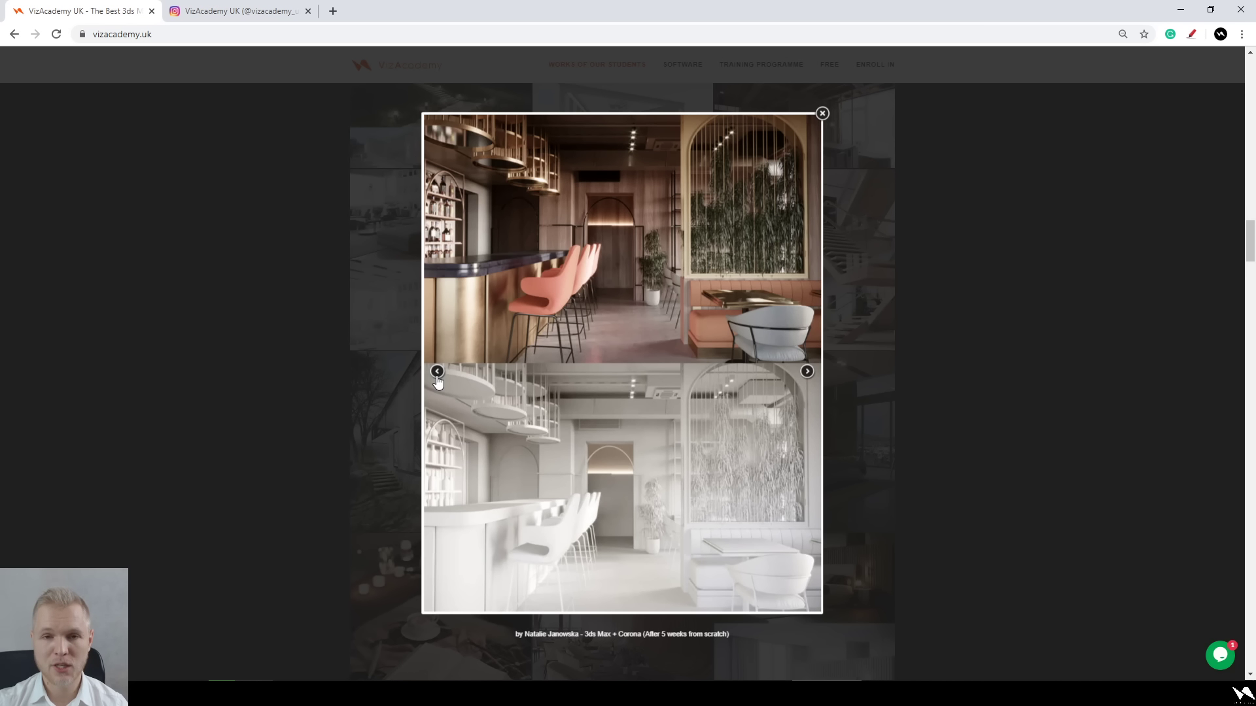
left_click(437, 374)
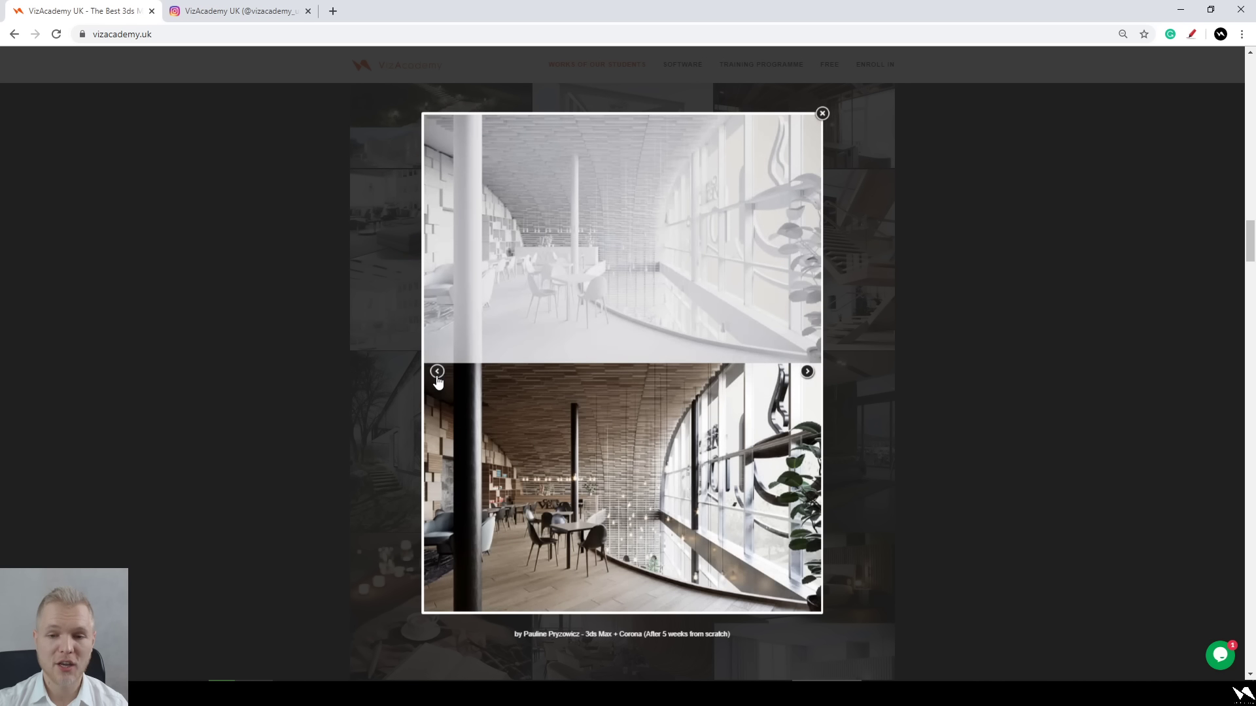
left_click(438, 374)
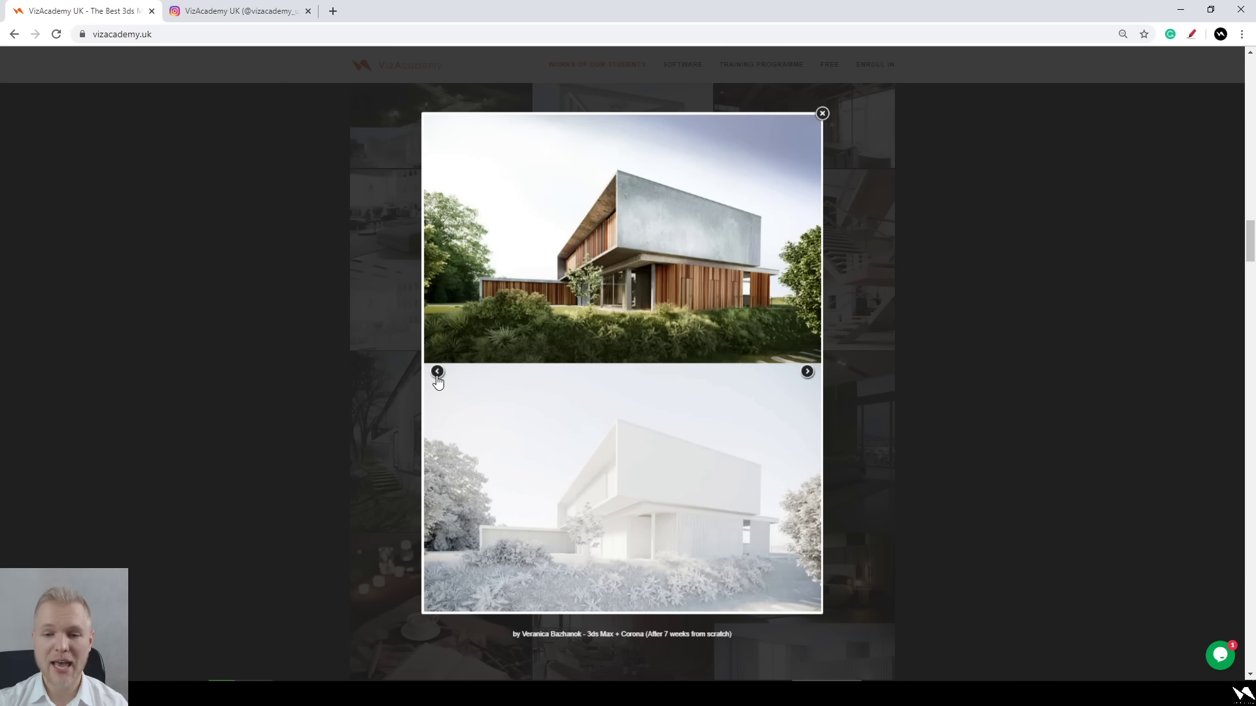
left_click(438, 374)
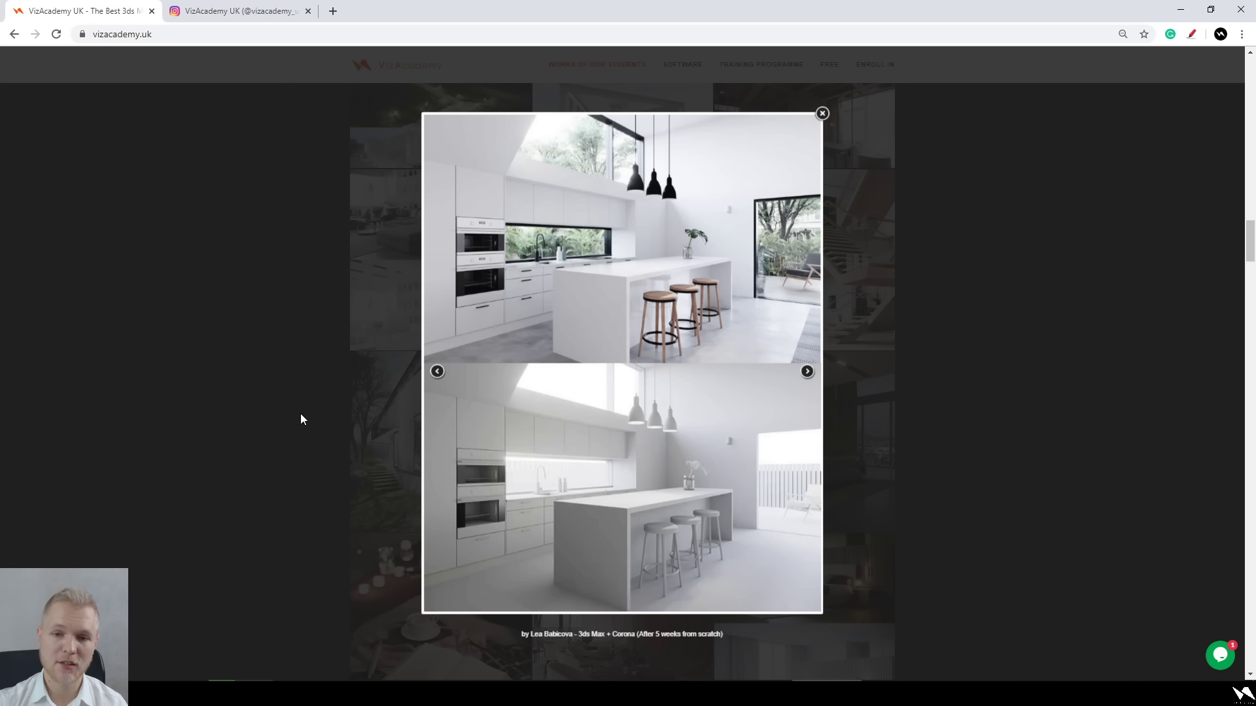
left_click(273, 460)
scroll(275, 451, "up", 5)
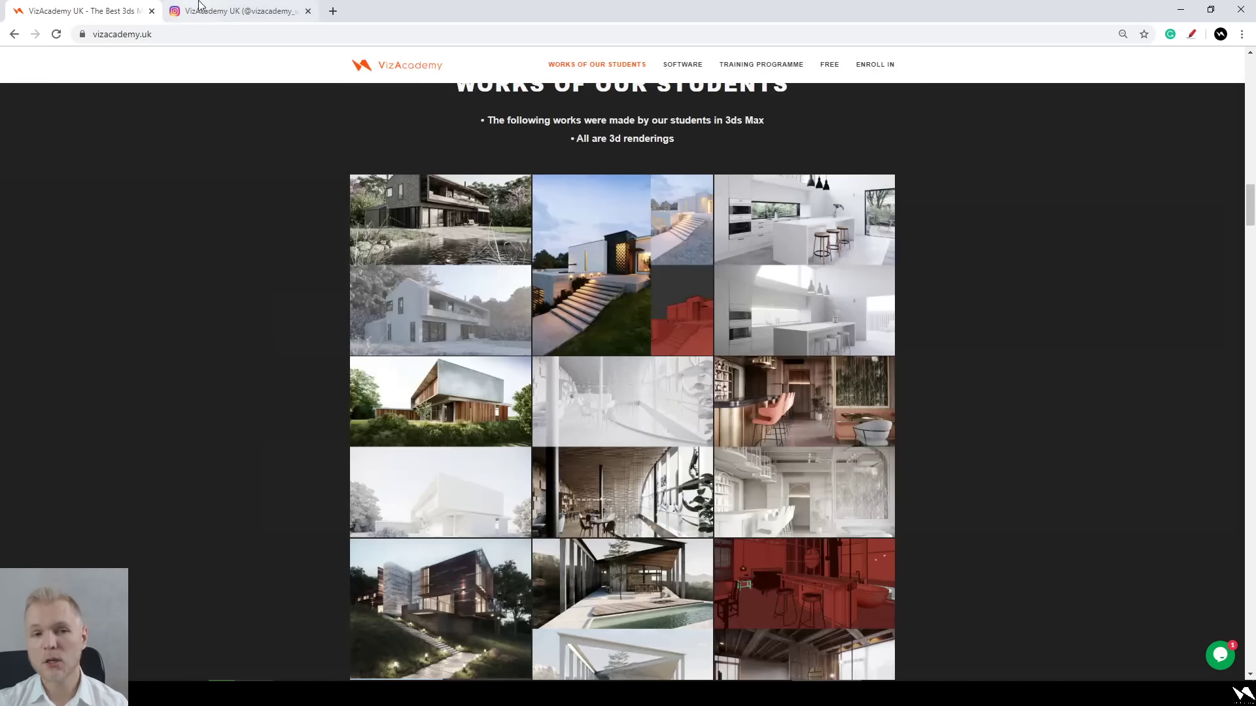
Reload the VizAcademy Instagram page and look through its posted renderings.
left_click(239, 11)
key("F5")
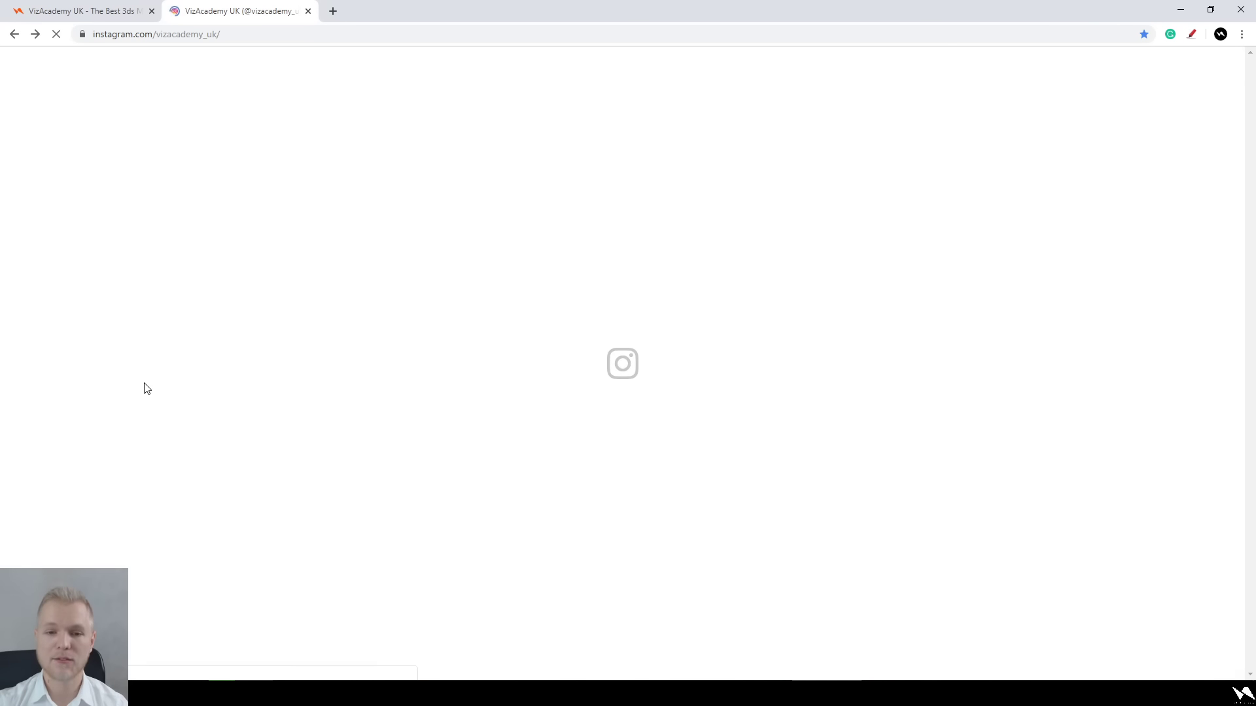
scroll(152, 387, "down", 6)
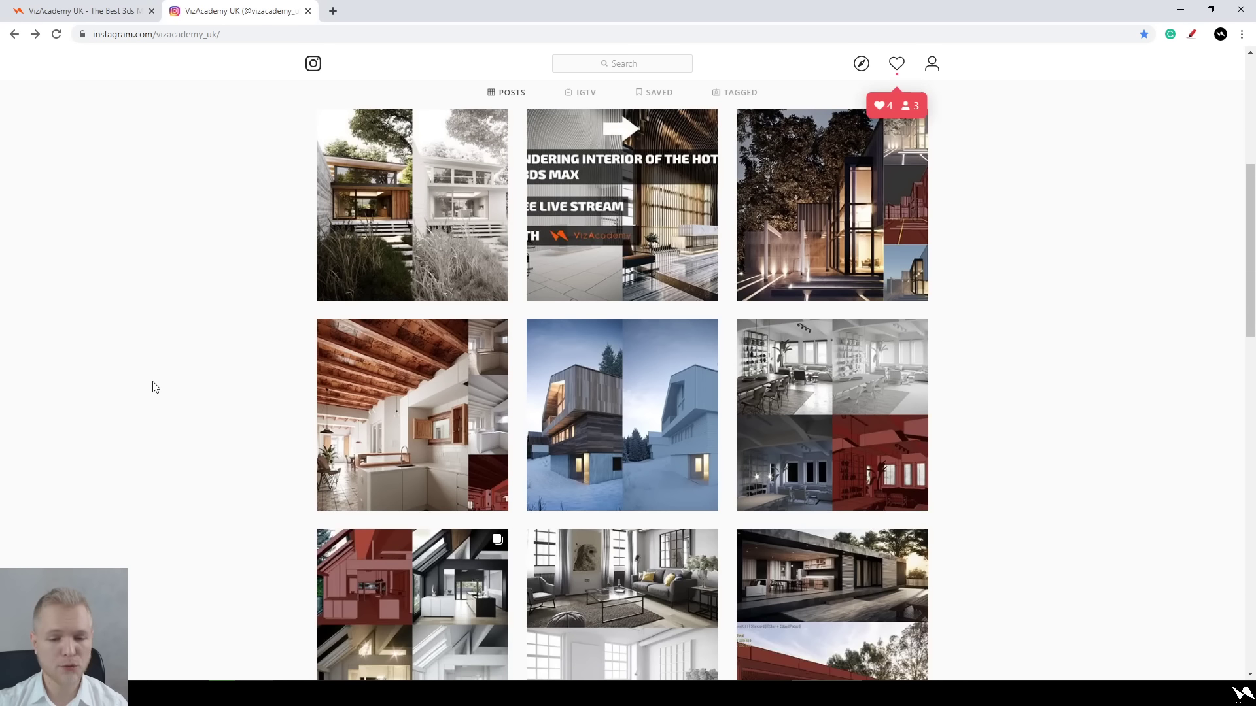
scroll(155, 387, "down", 3)
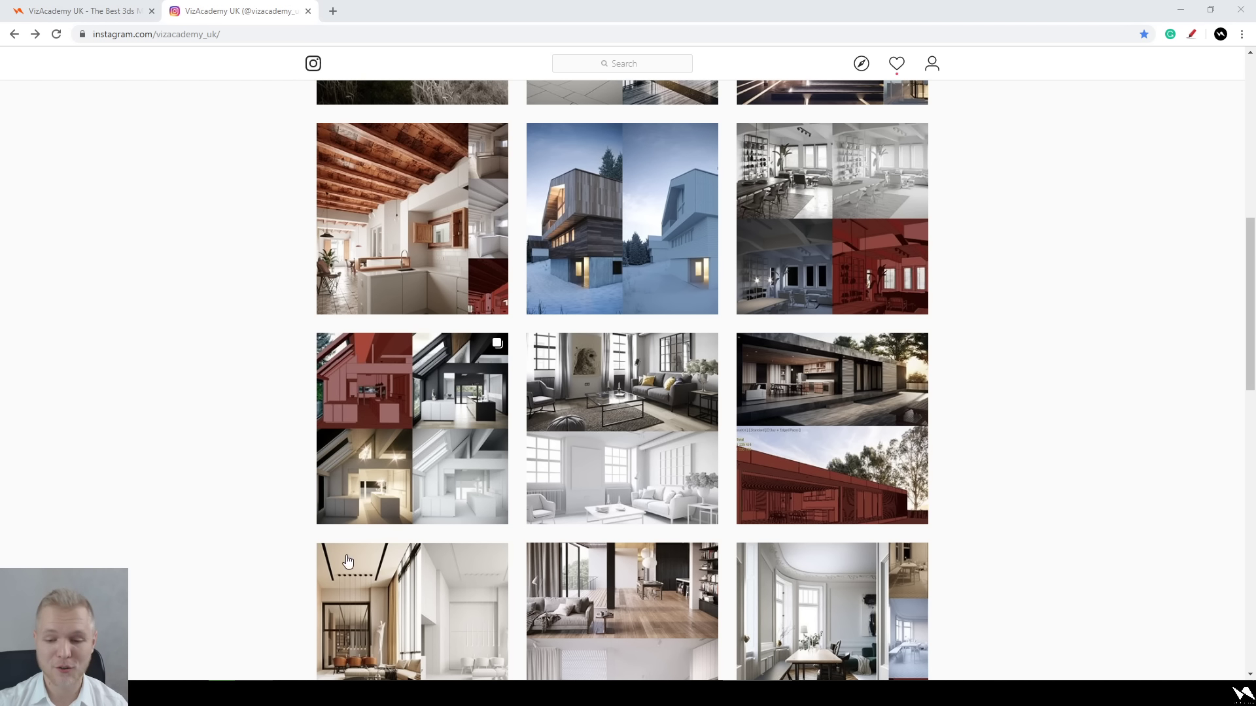
Switch back to 3ds Max and apply a Sweep modifier to the rounded floor path.
mouse_move(582, 693)
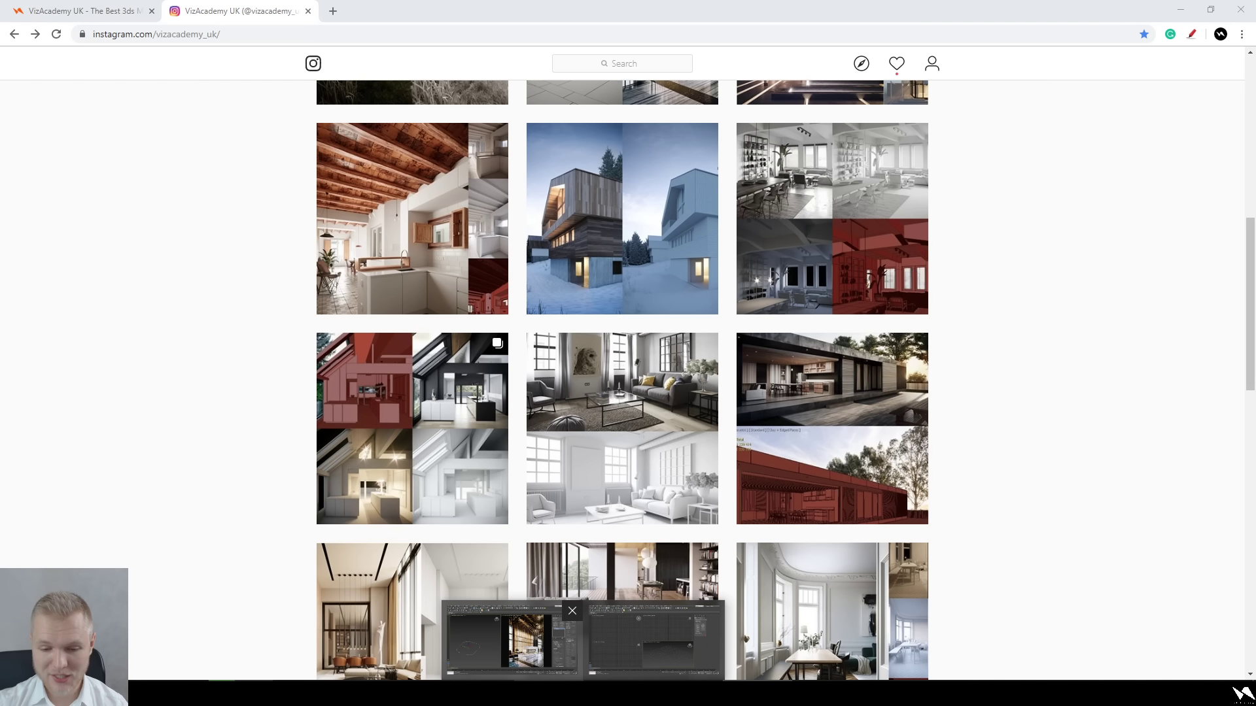
left_click(492, 639)
middle_click_drag(379, 432, 370, 433, "alt")
middle_click_drag(370, 433, 352, 453, "alt")
middle_click_drag(261, 452, 286, 437)
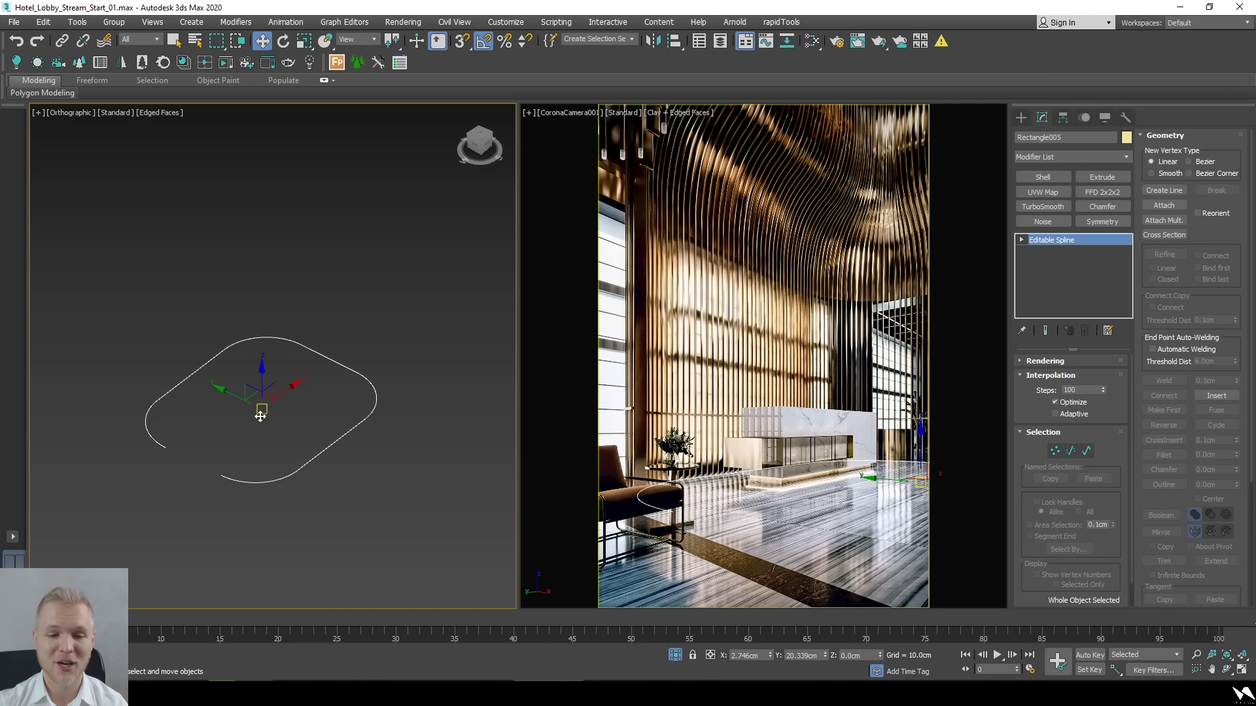
middle_click_drag(311, 465, 310, 454, "alt")
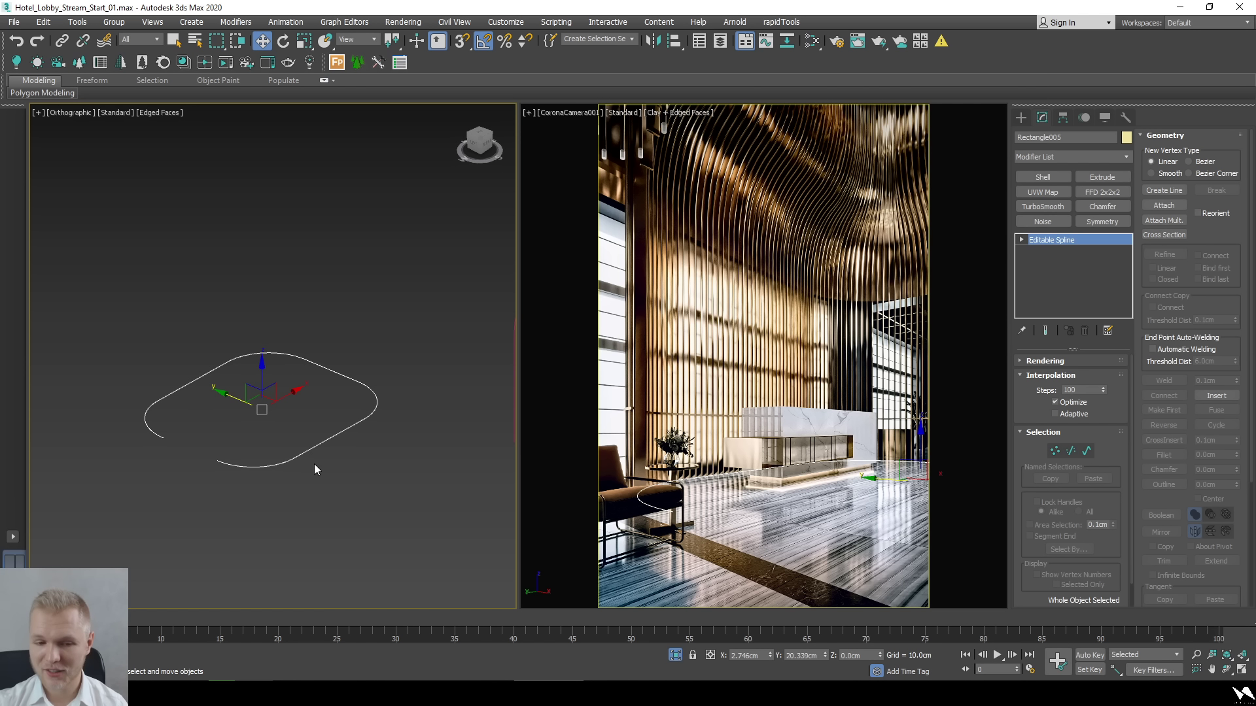
left_click(1061, 150)
type("sw")
key("Return")
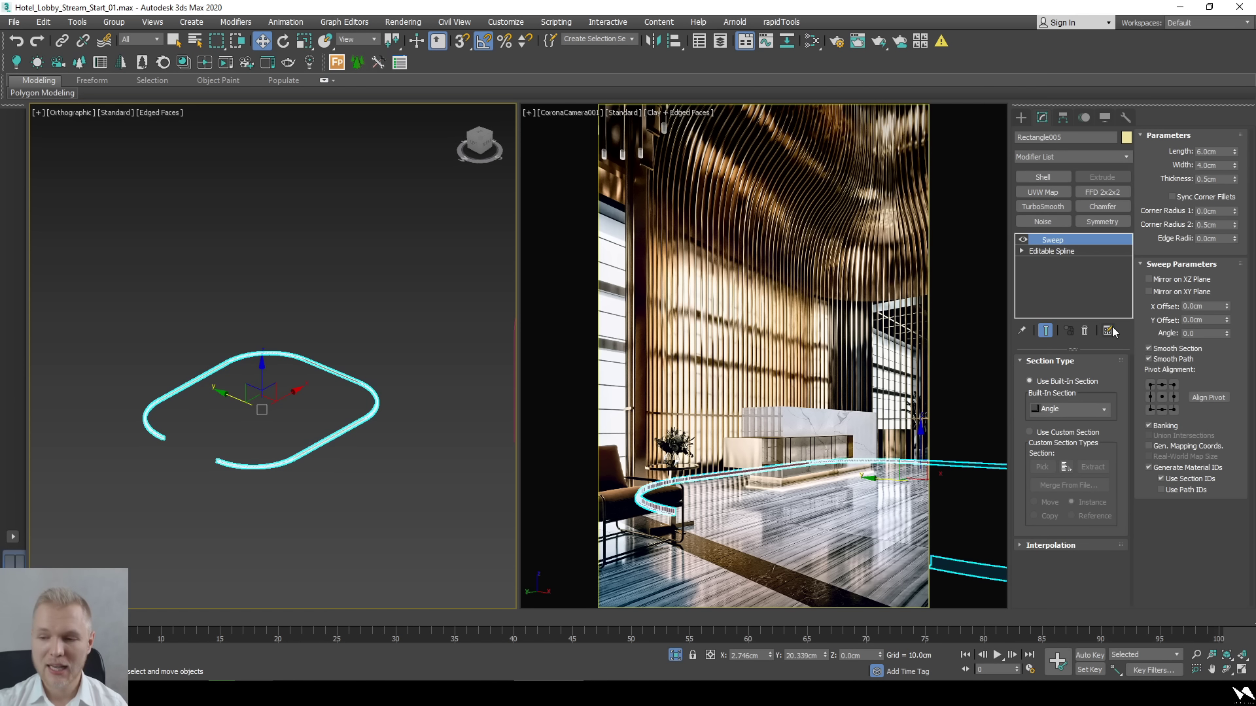
Use the slat's curved profile spline as the custom section for the sweep along the rounded floor path.
left_click(1063, 432)
left_click(1042, 467)
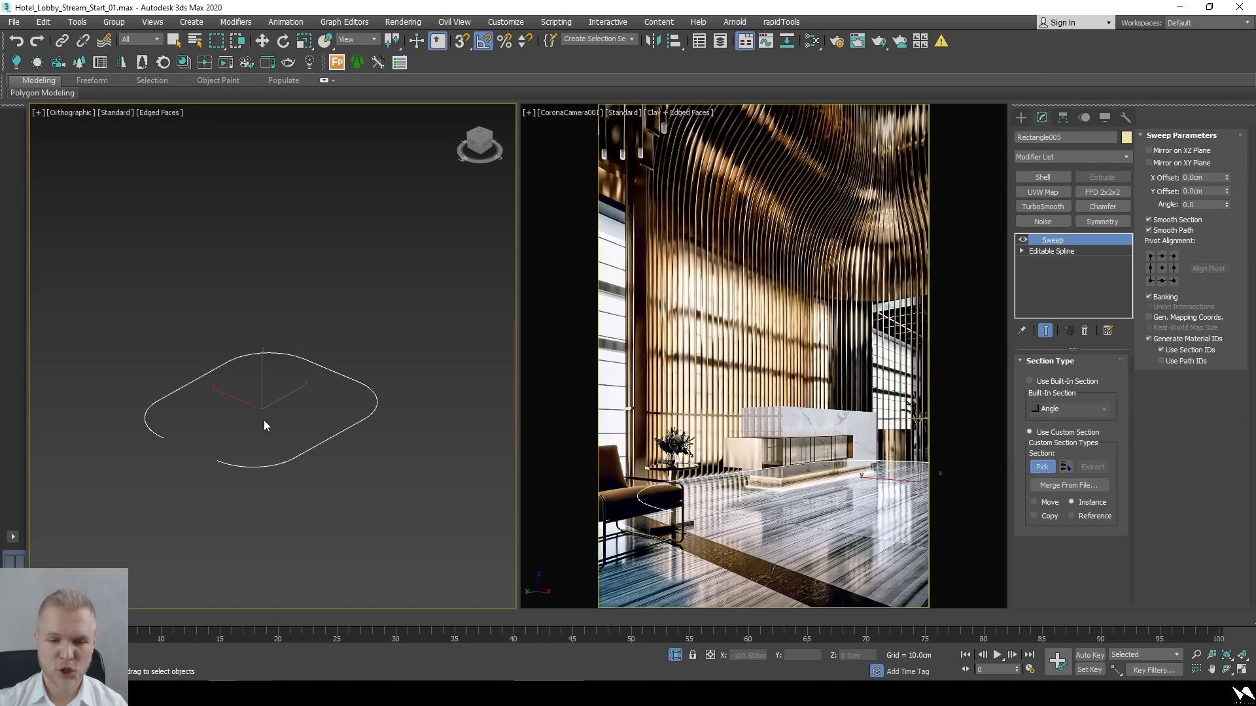
left_click(481, 345)
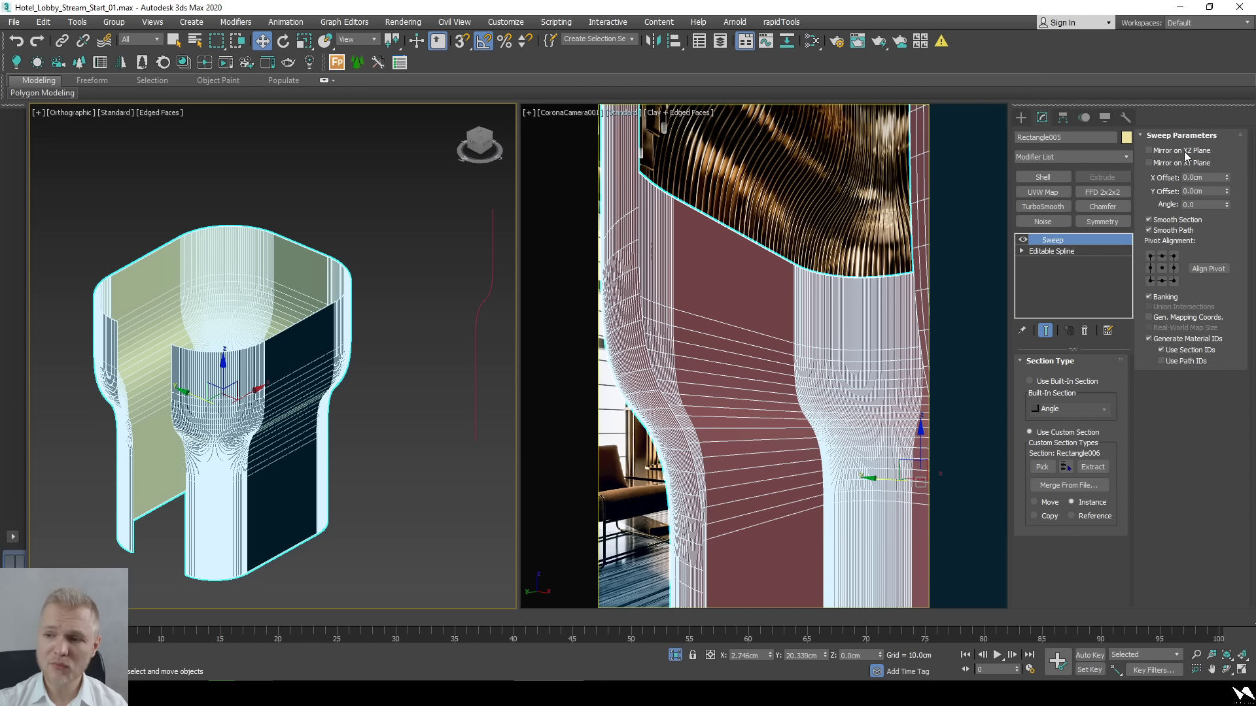
Mirror the sweep section on the XZ plane and align its pivot to the bottom-right corner of the section.
left_click(1149, 151)
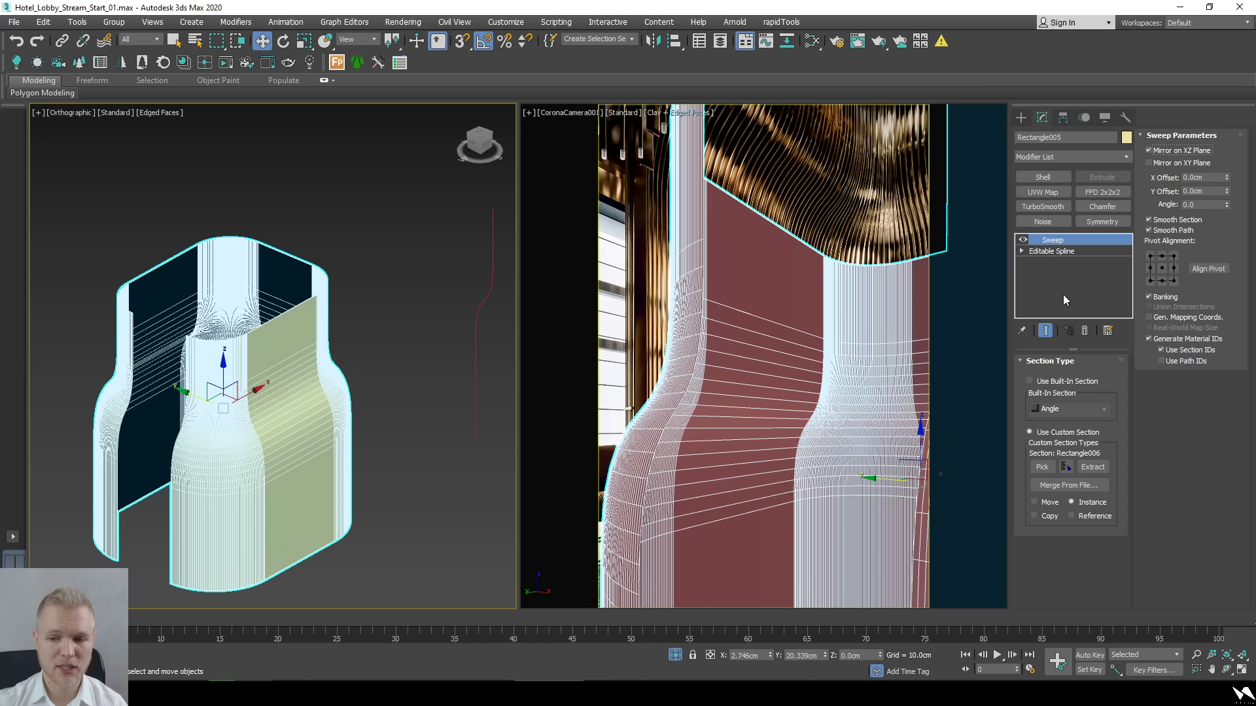
left_click(1173, 281)
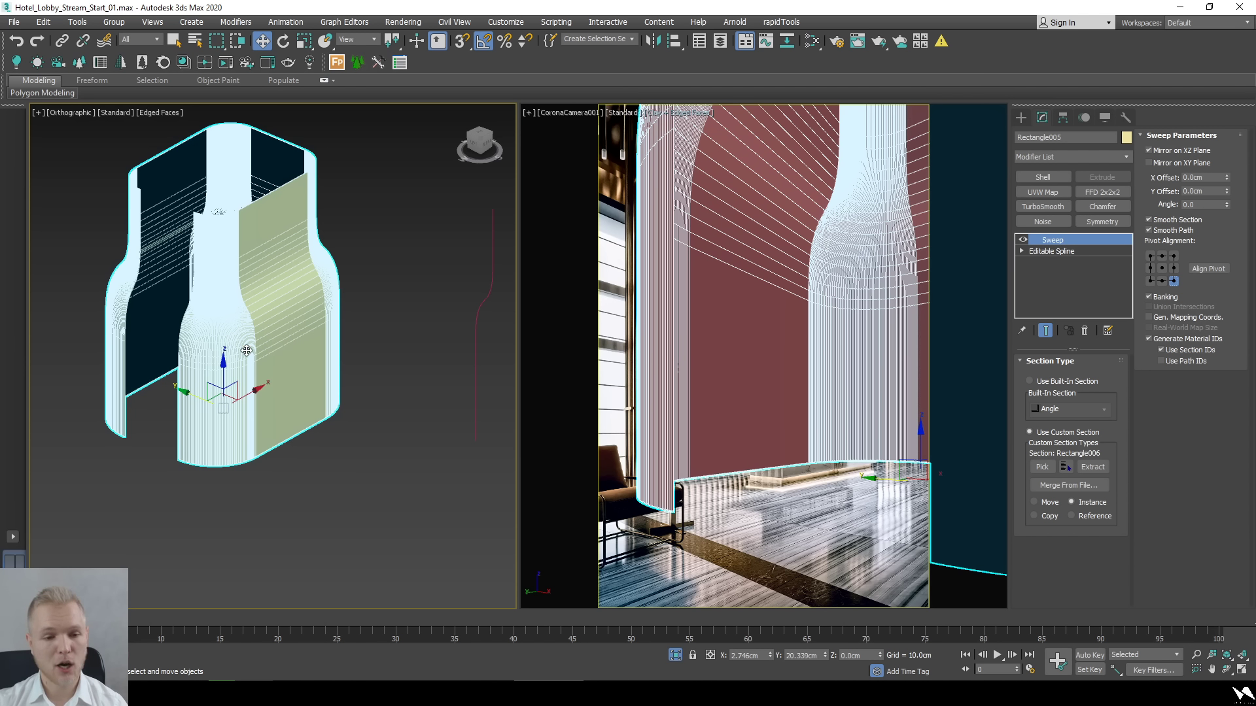
scroll(246, 350, "up", 6)
scroll(272, 313, "down", 6)
Convert the swept wall to Editable Poly and delete all polygons of its straight lower part.
right_click(273, 313)
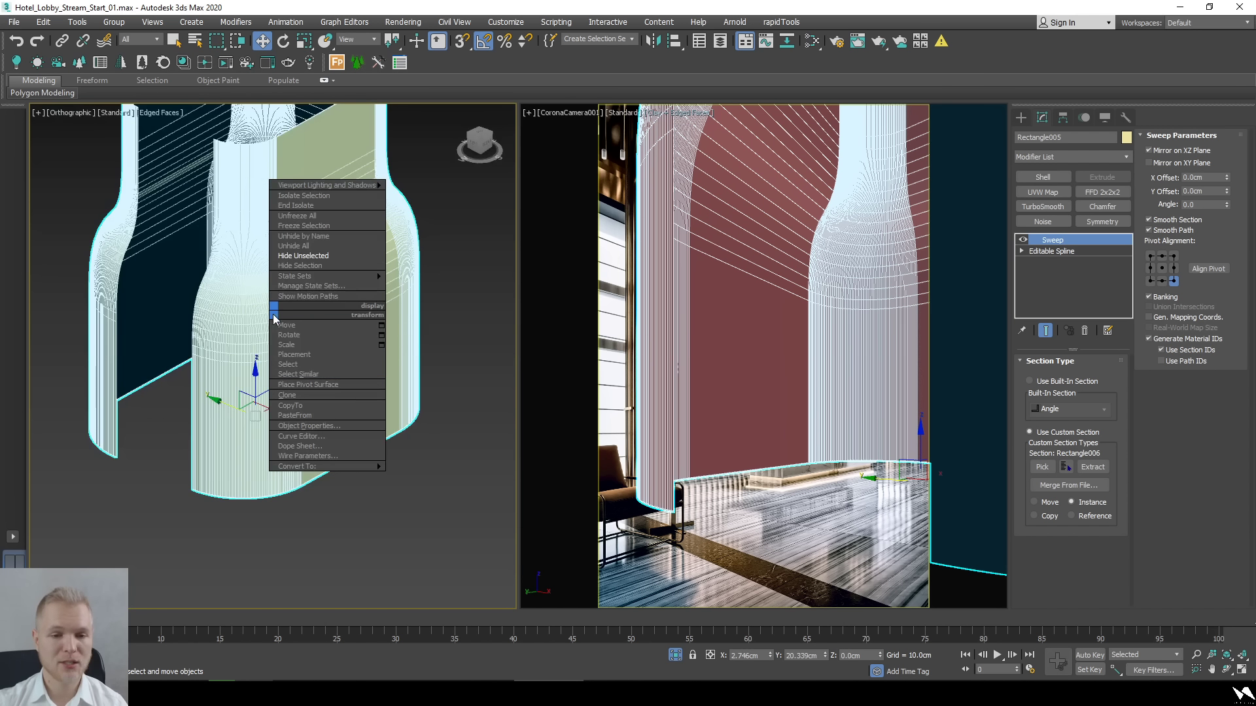
left_click(417, 471)
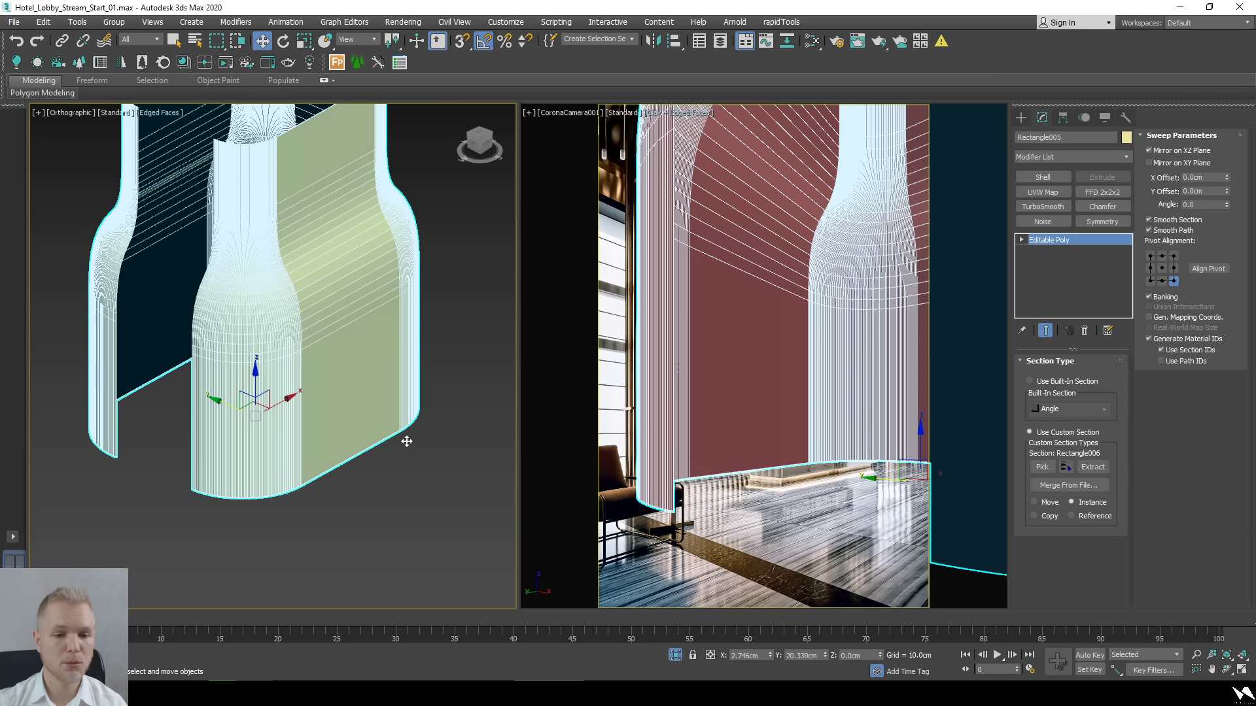
left_click(475, 149)
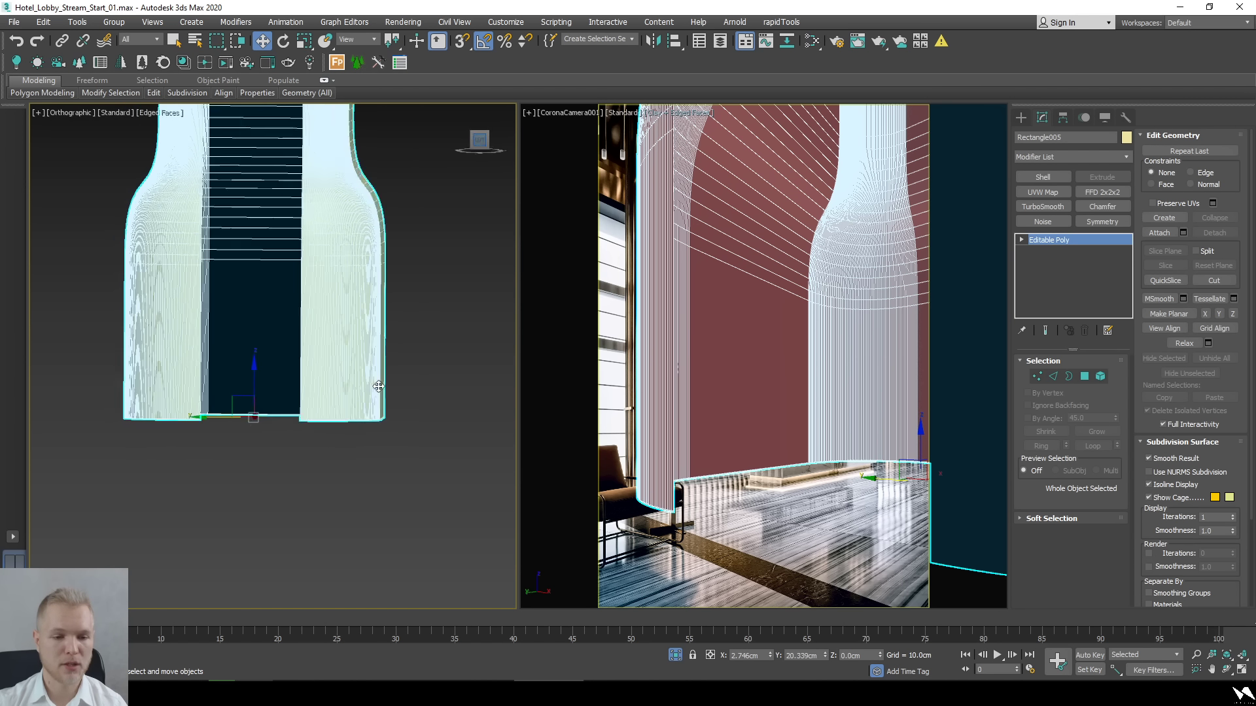
key("4")
left_click_drag(86, 450, 425, 293)
key("Delete")
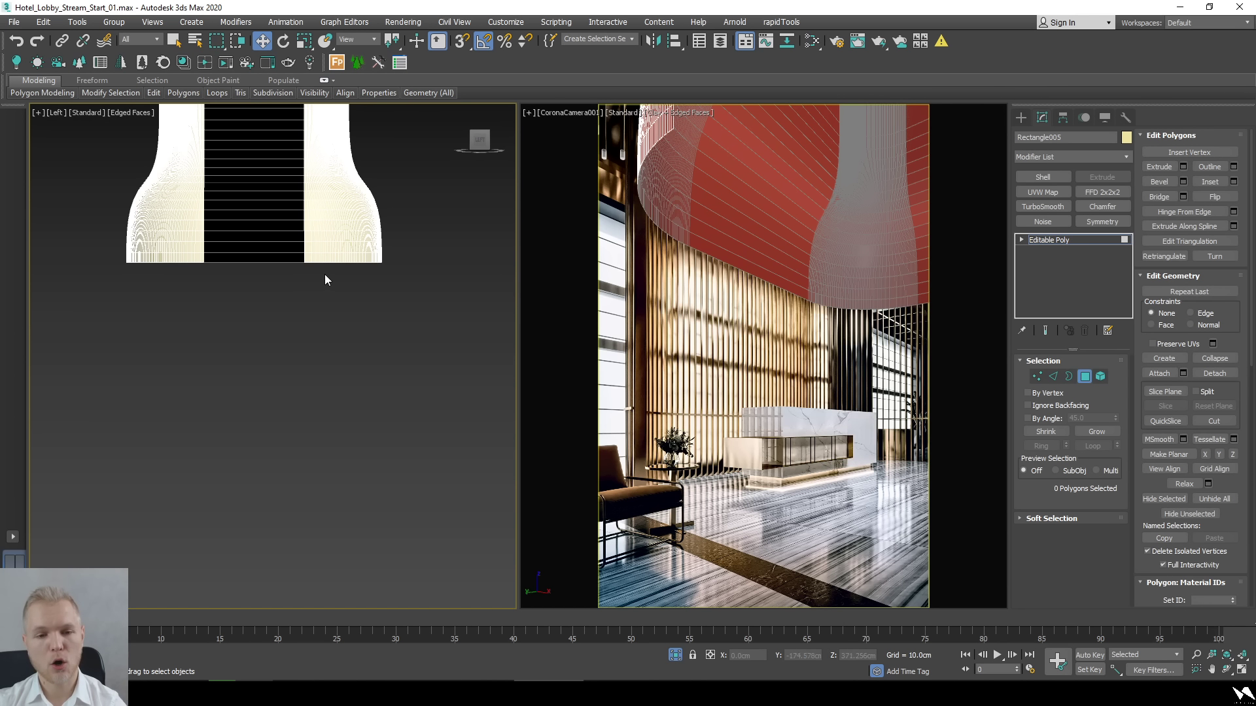
Unhide all the hidden scene objects.
left_click(791, 343)
right_click(814, 285)
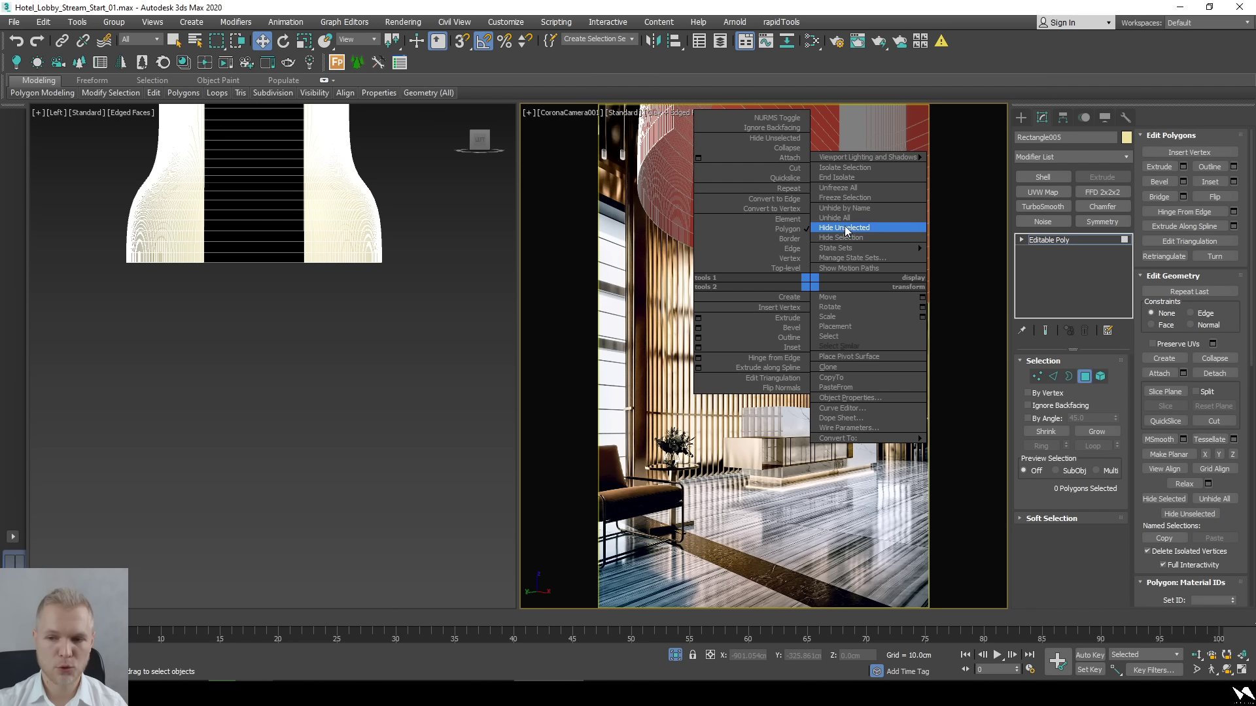
left_click(853, 220)
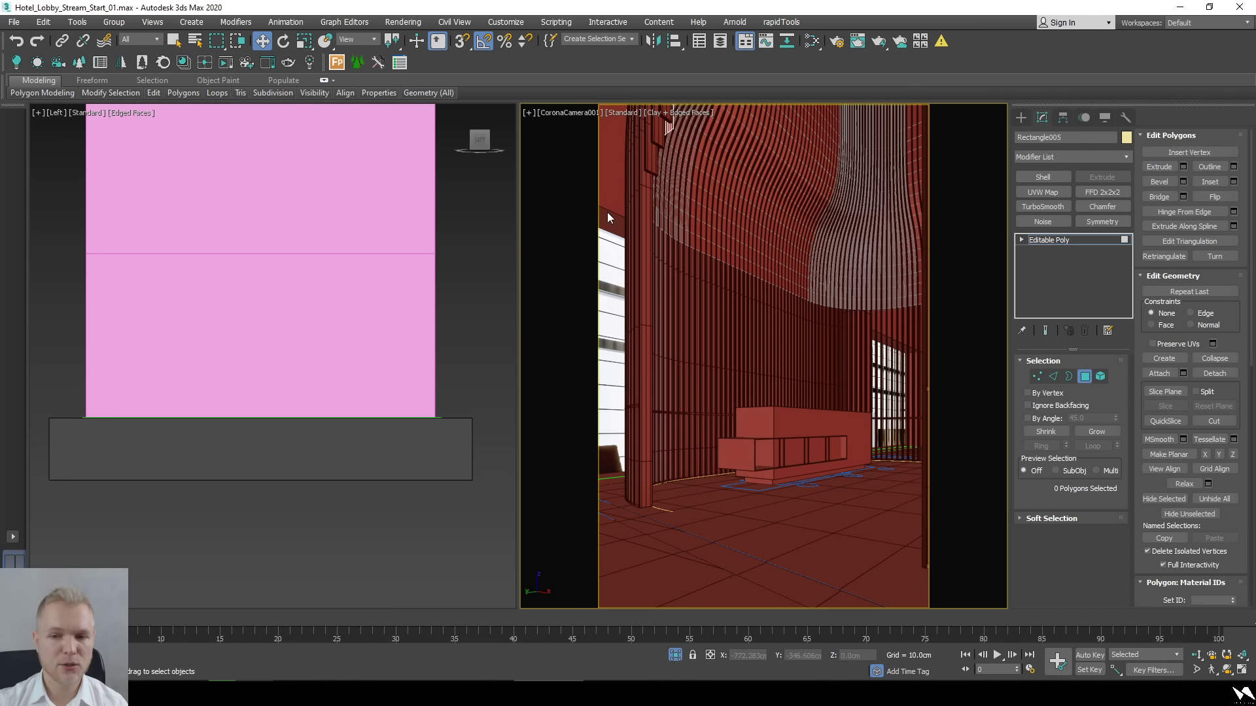
Select the swept wall's whole mesh element and apply a Push modifier to it.
left_click(670, 131)
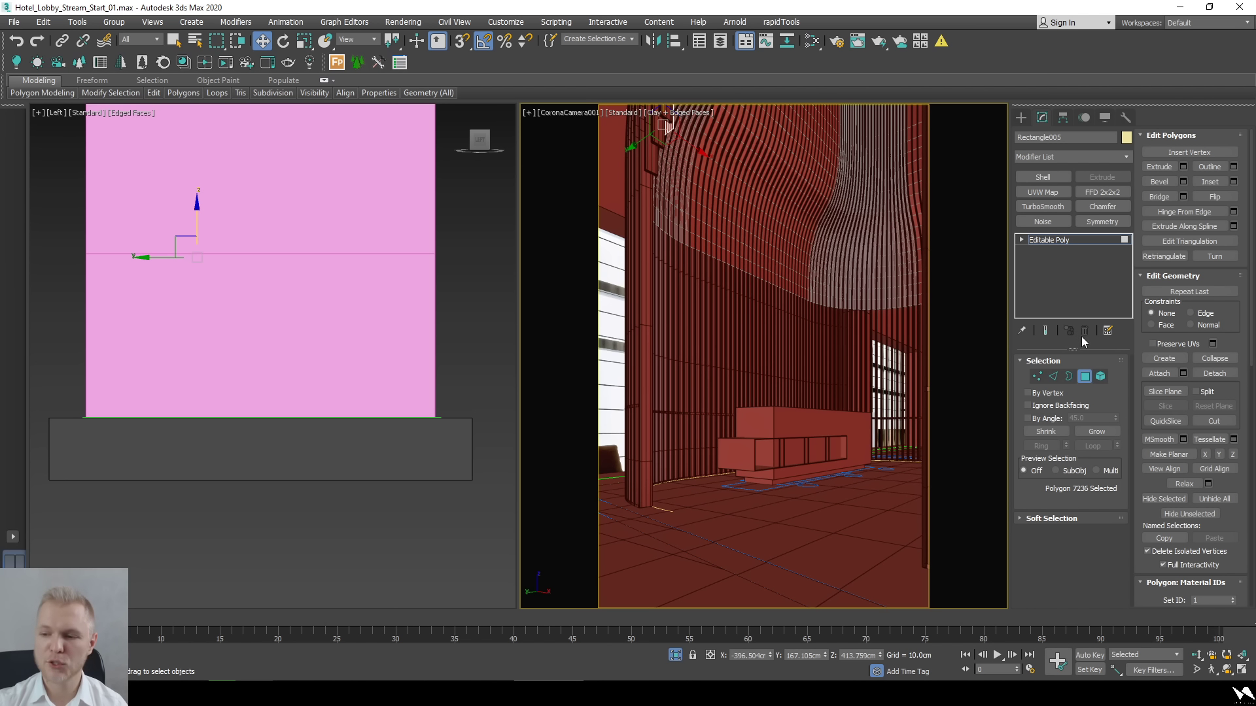
left_click(1100, 376)
left_click(716, 138)
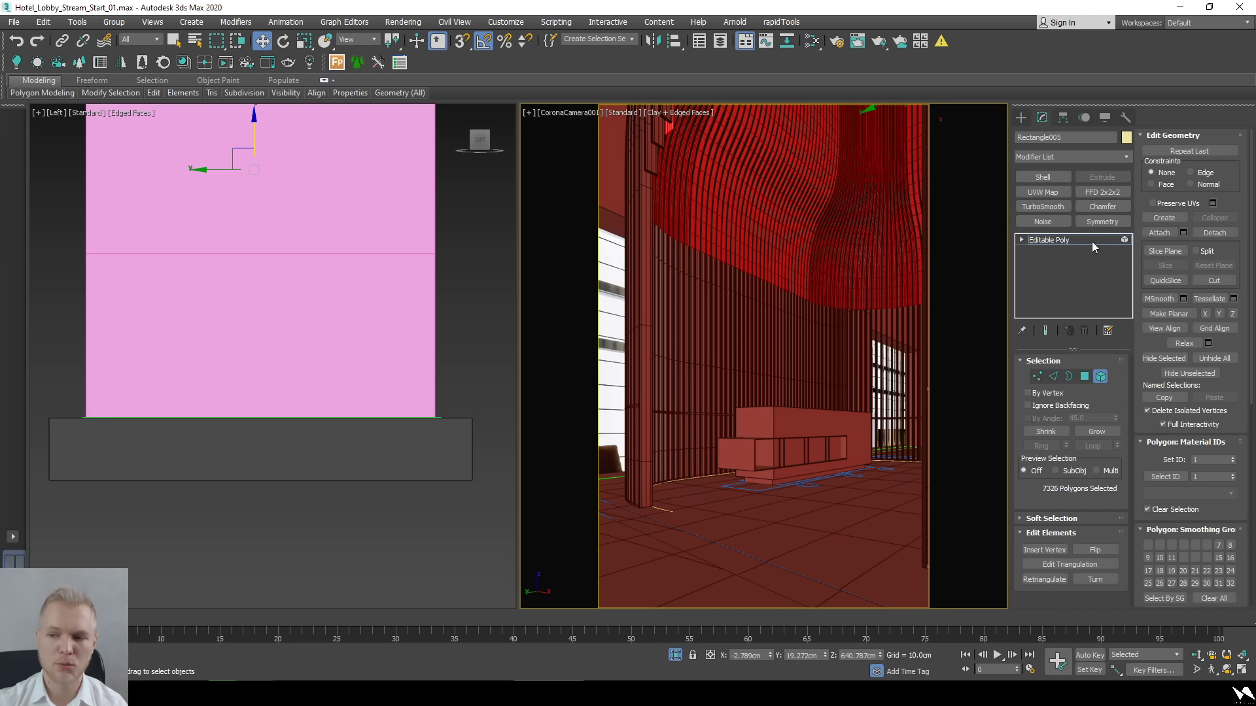
left_click(1044, 158)
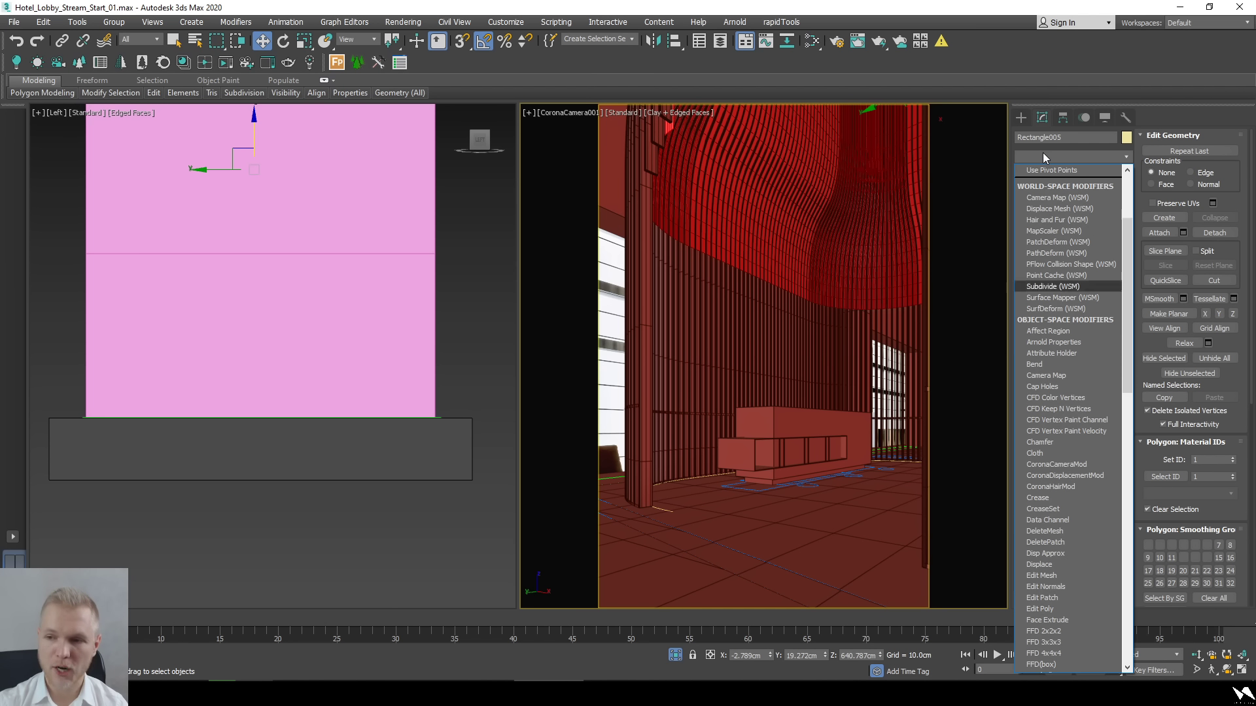
type("sh")
key("Down")
key("Down")
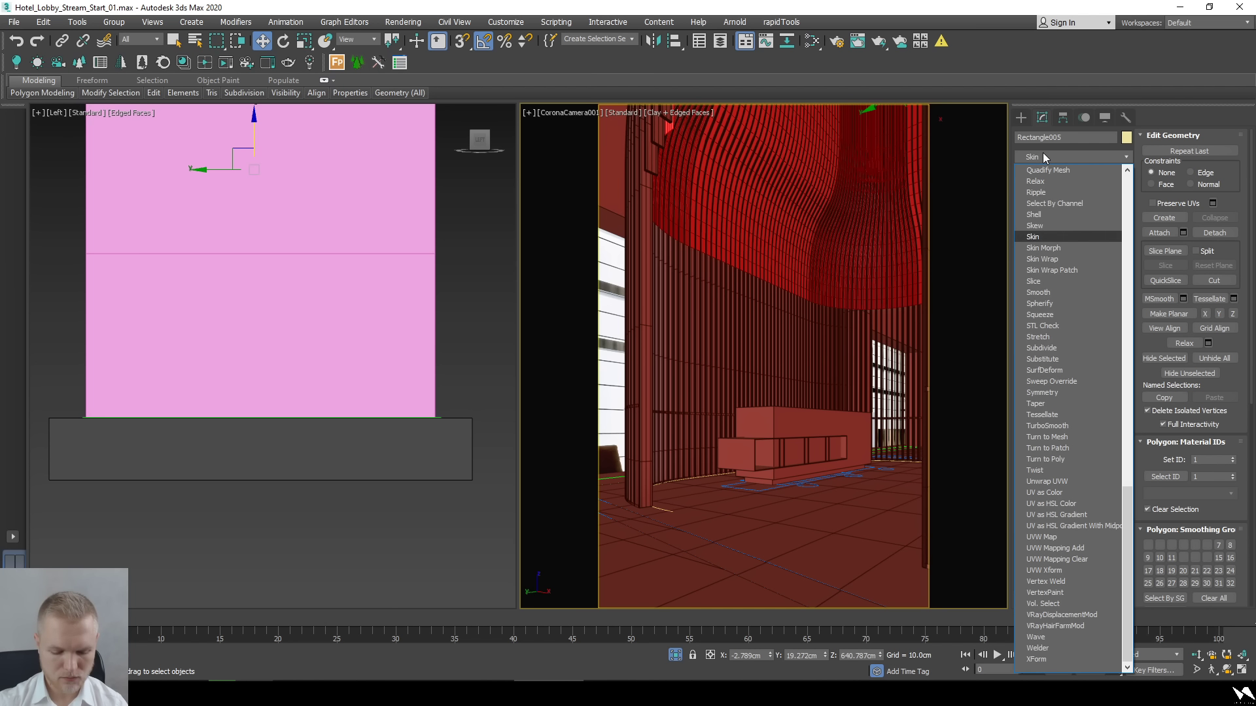
type("pu")
key("Return")
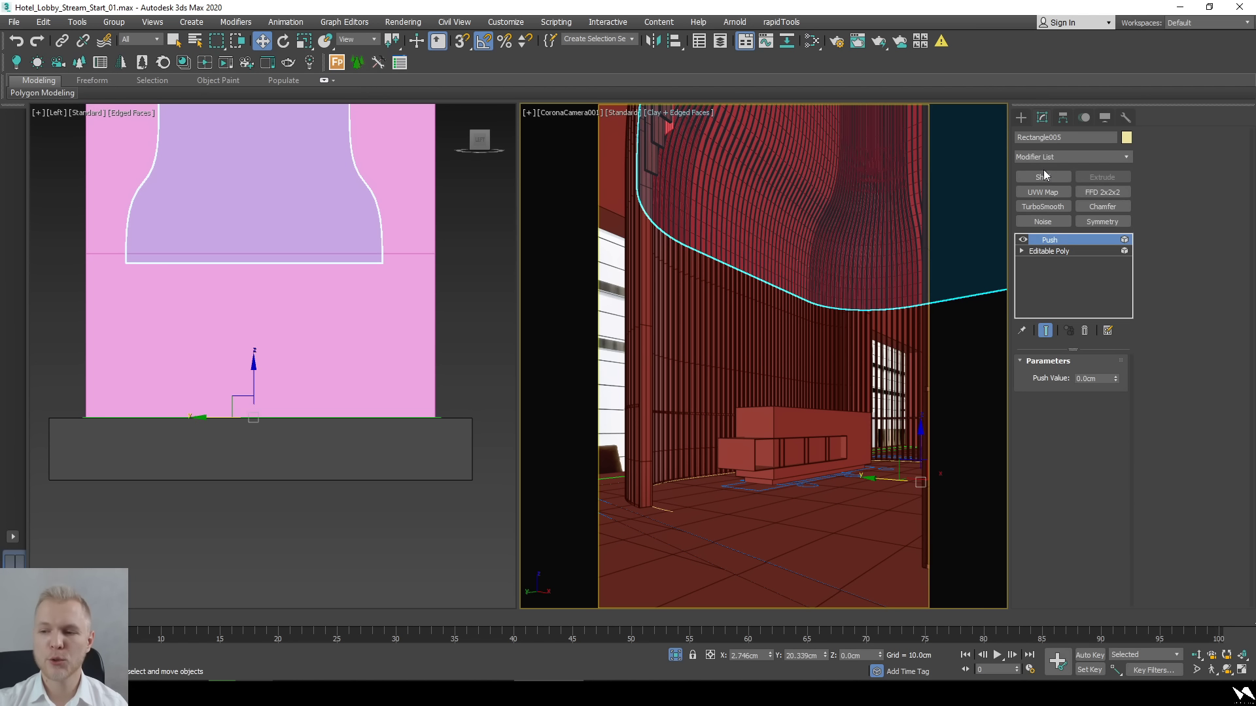
Set the Push value to 15 cm so the swept surface moves outward from the slats.
left_click(1110, 379)
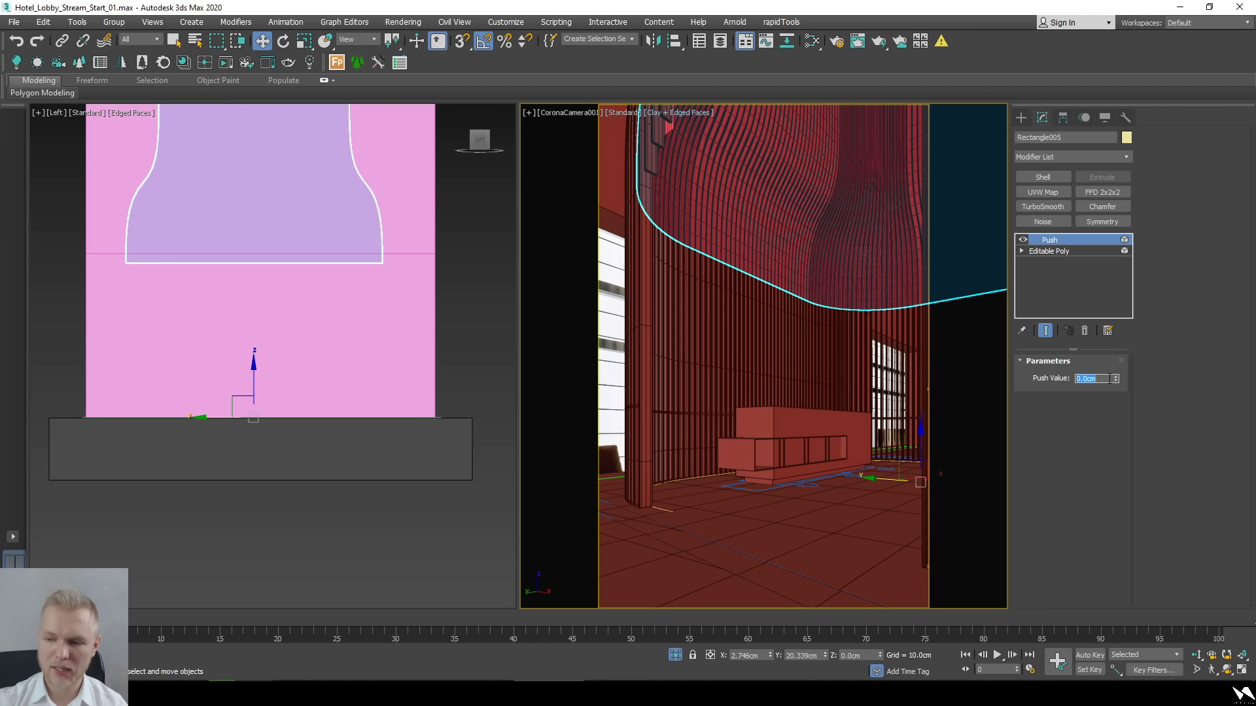
type("10")
key("Return")
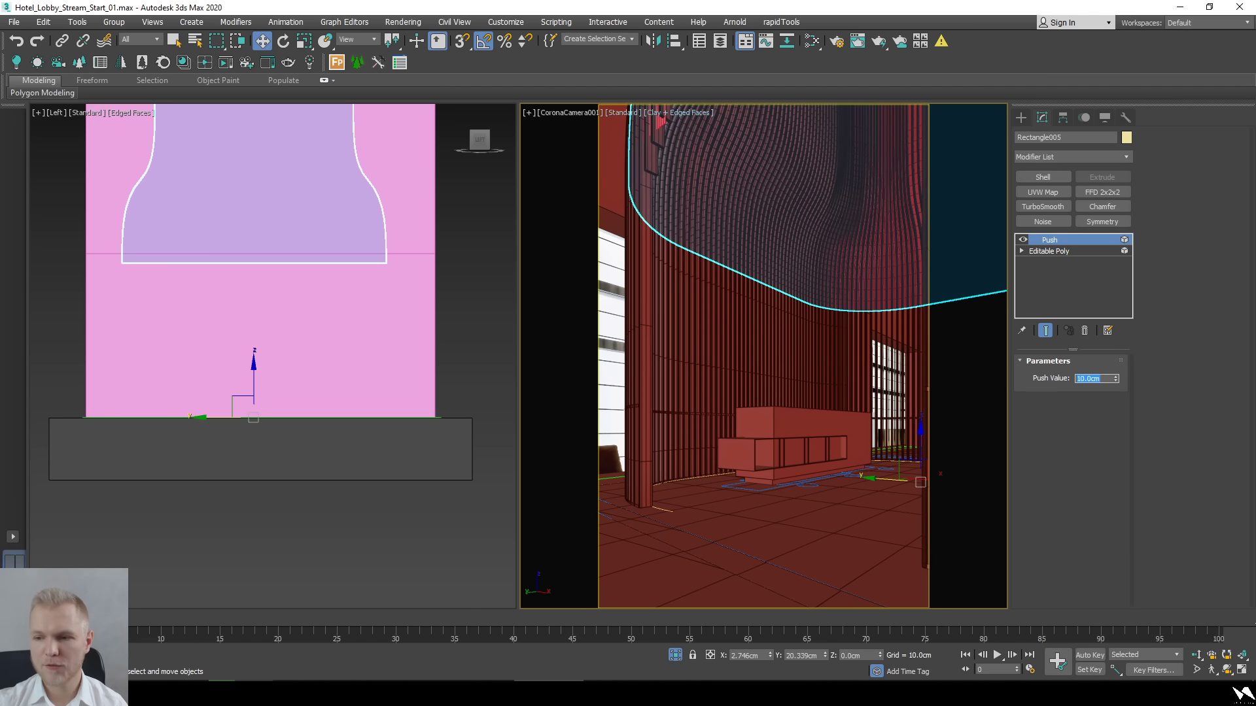
key("Return")
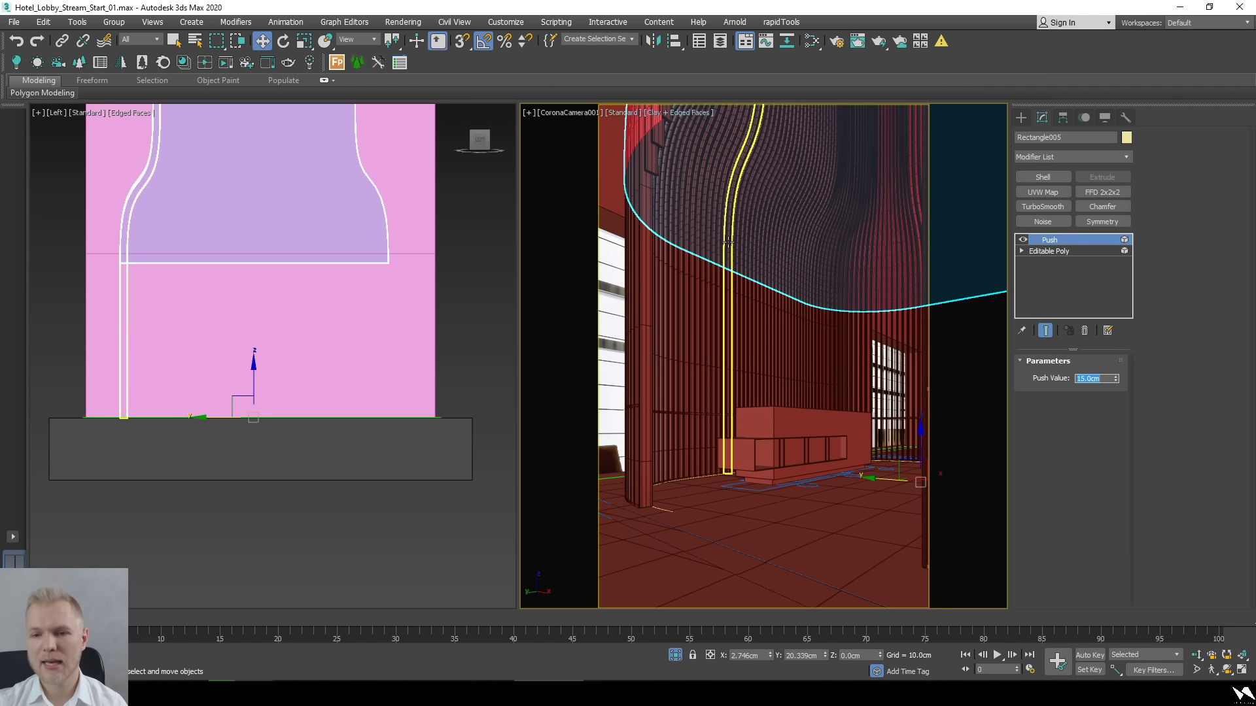
Collapse the pushed wall surface to Editable Poly.
right_click(726, 238)
mouse_move(804, 395)
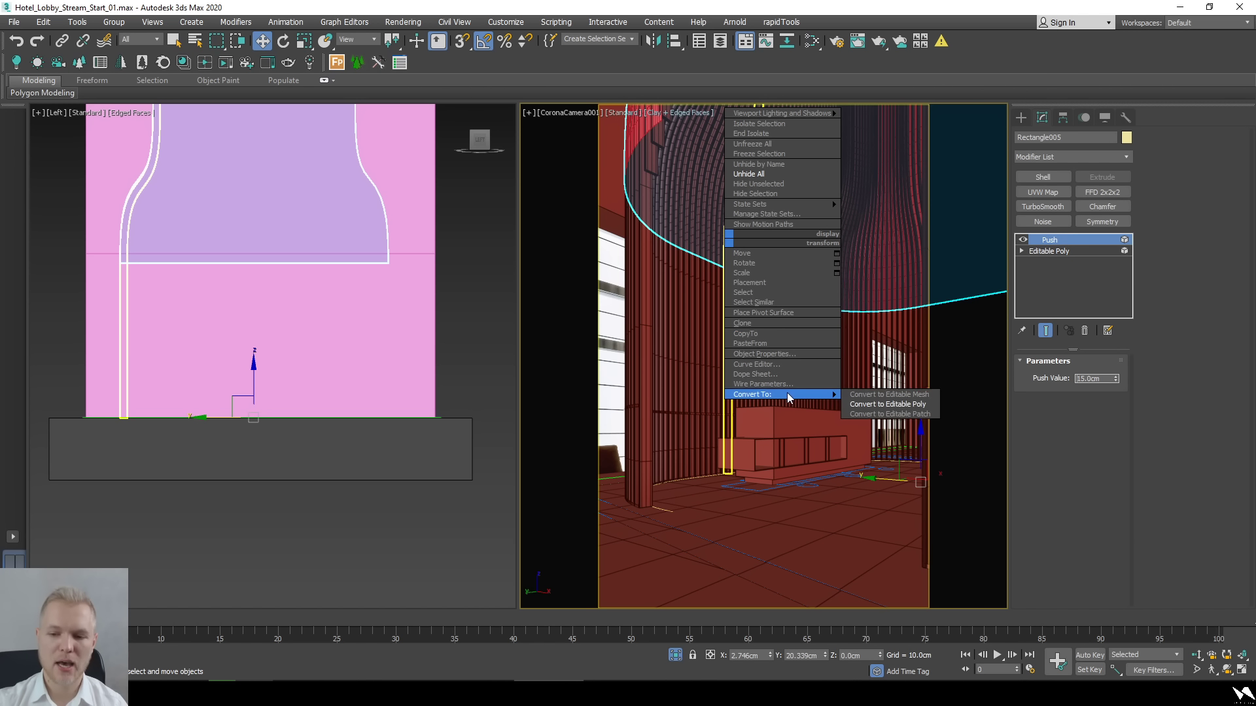
left_click(901, 406)
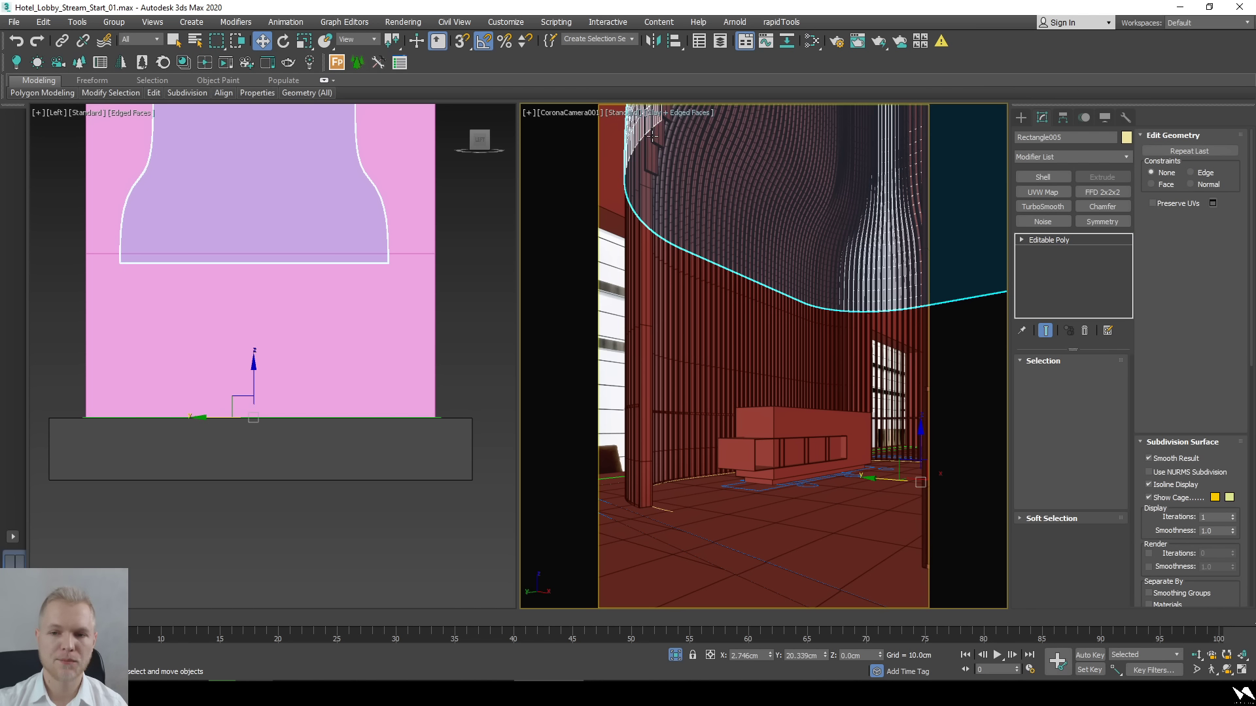
Delete the polygons of the rounded corner at the swept wall's open end beside the reception desk.
key("2")
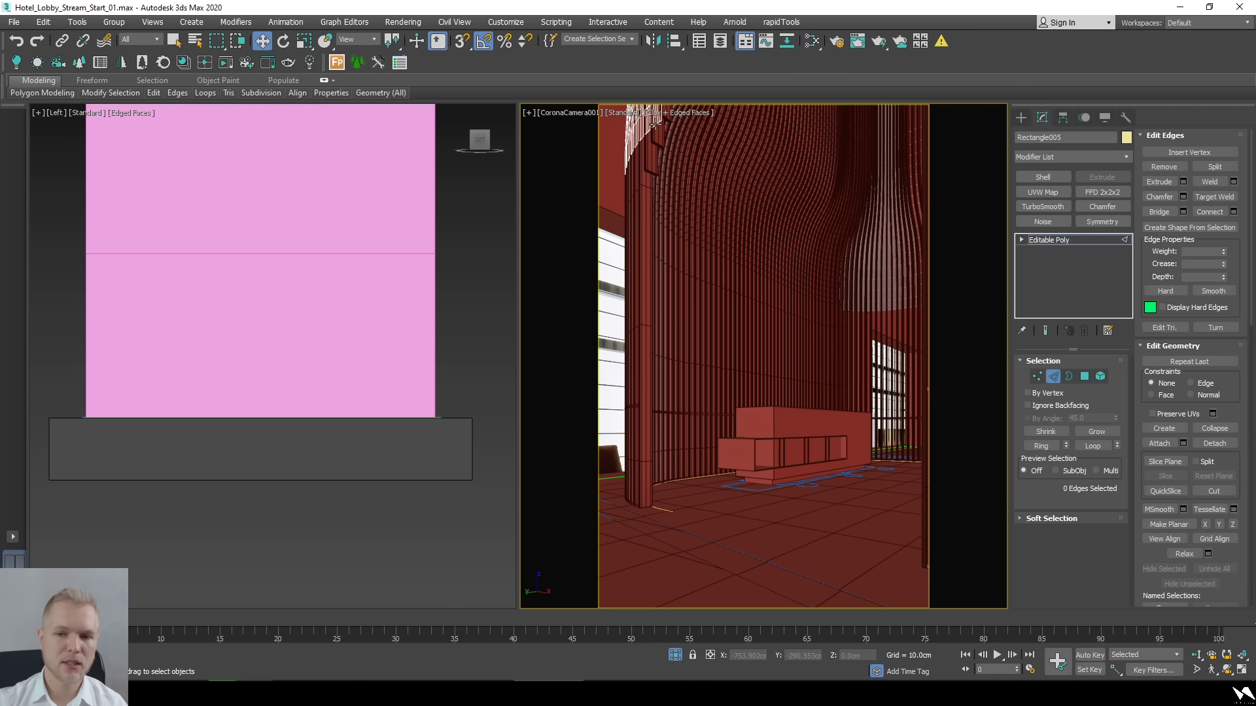
key("ctrl+a")
key("z")
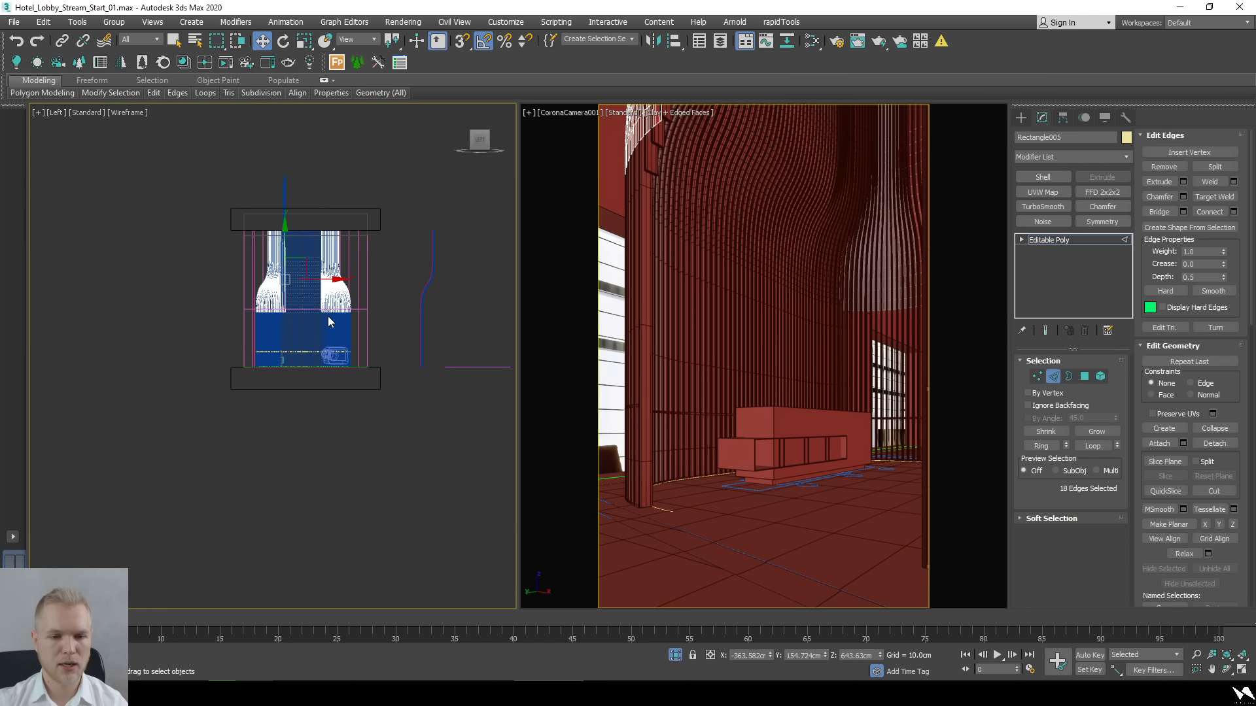
key("t")
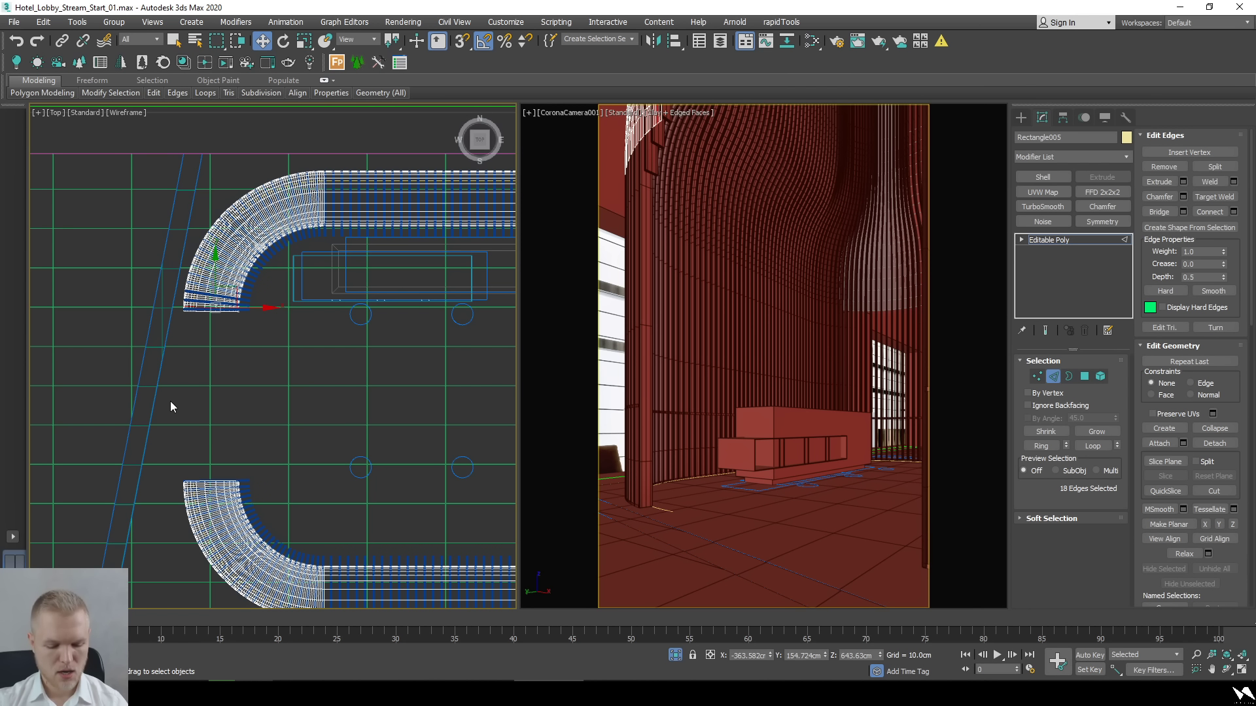
key("4")
key("ctrl+a")
left_click_drag(124, 420, 328, 112)
middle_click_drag(382, 324, 356, 330)
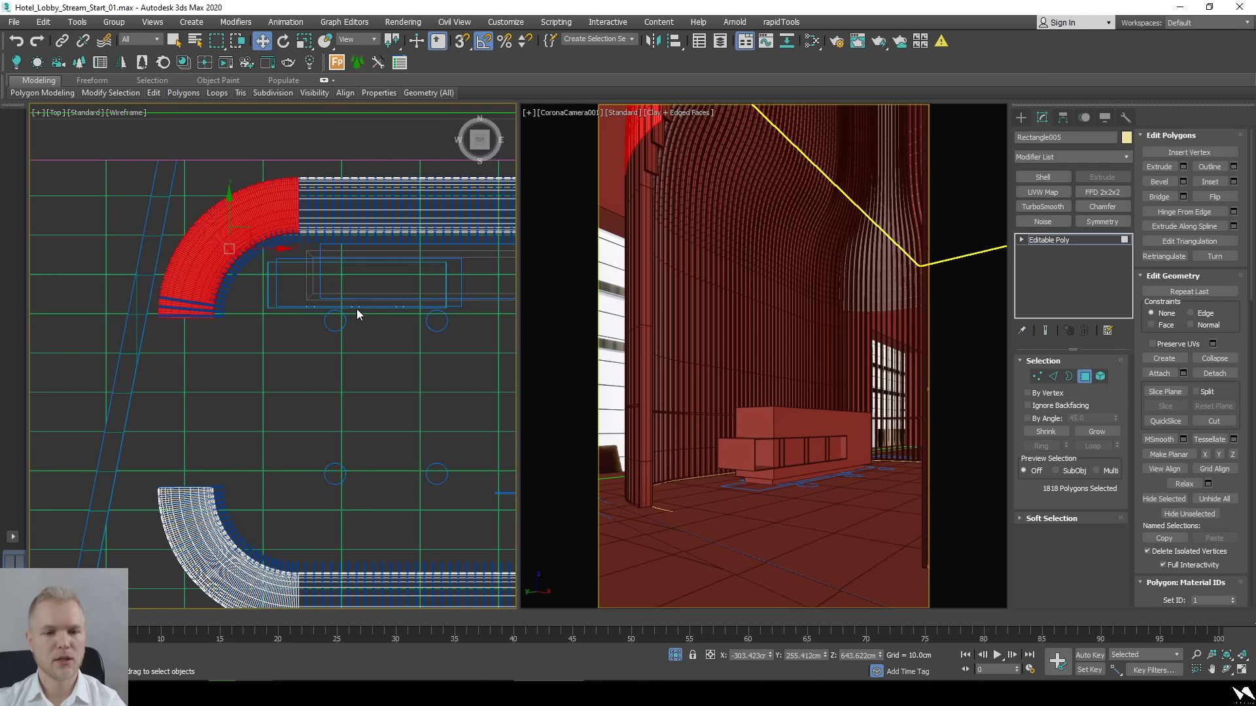
key("ctrl+d")
Extend the straight wall behind the reception desk by moving its cut end edges along X to about -573 cm, and deselect the wall.
scroll(299, 204, "up", 3)
key("2")
scroll(299, 203, "up", 5)
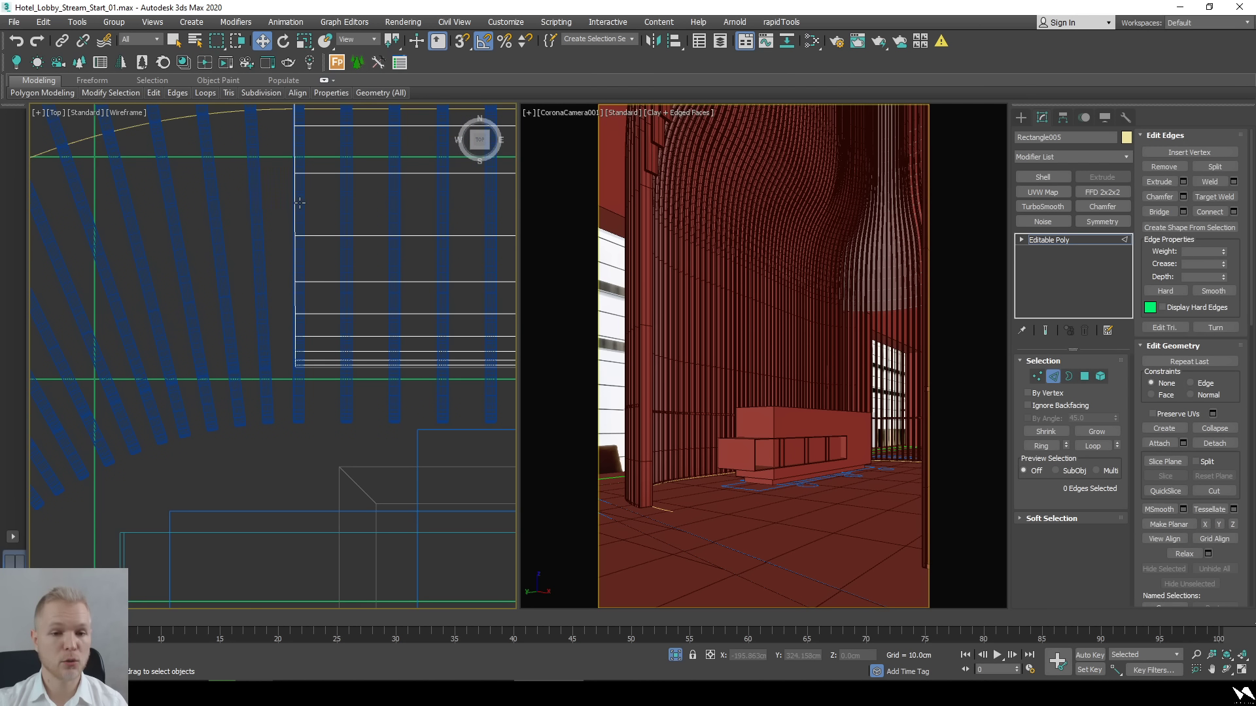
double_click(295, 206)
scroll(297, 202, "down", 6)
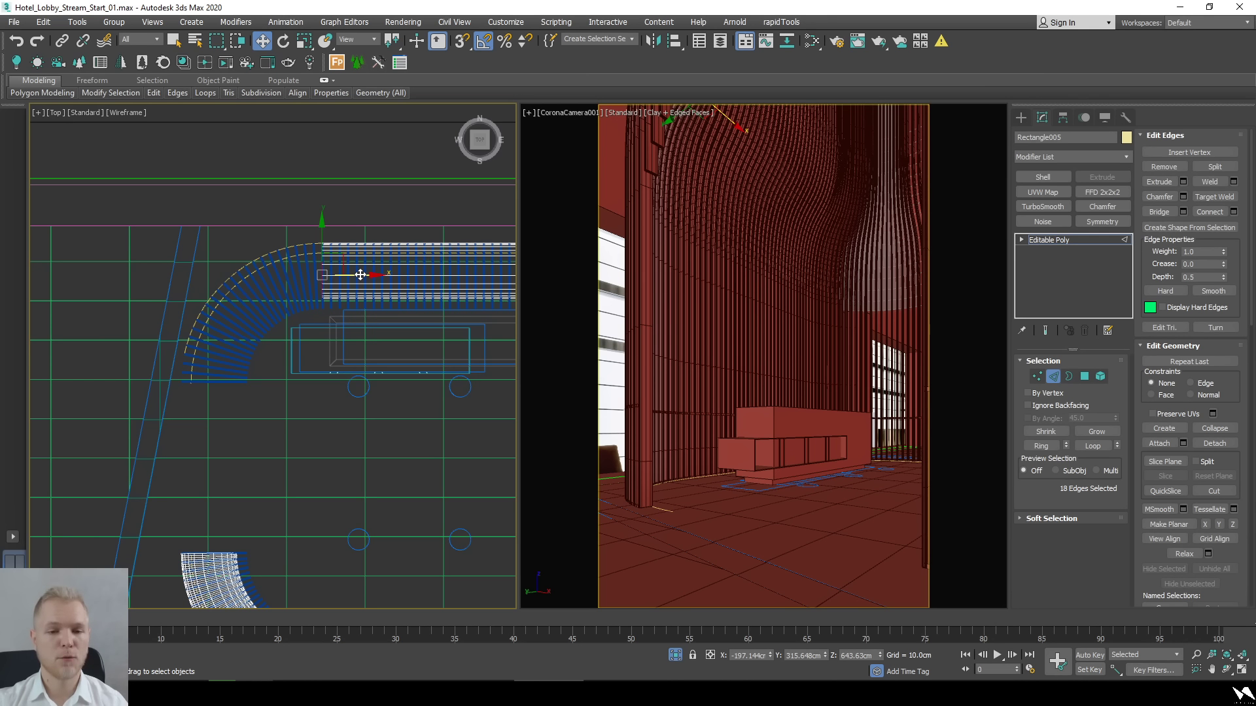
left_click_drag(117, 281, 77, 281)
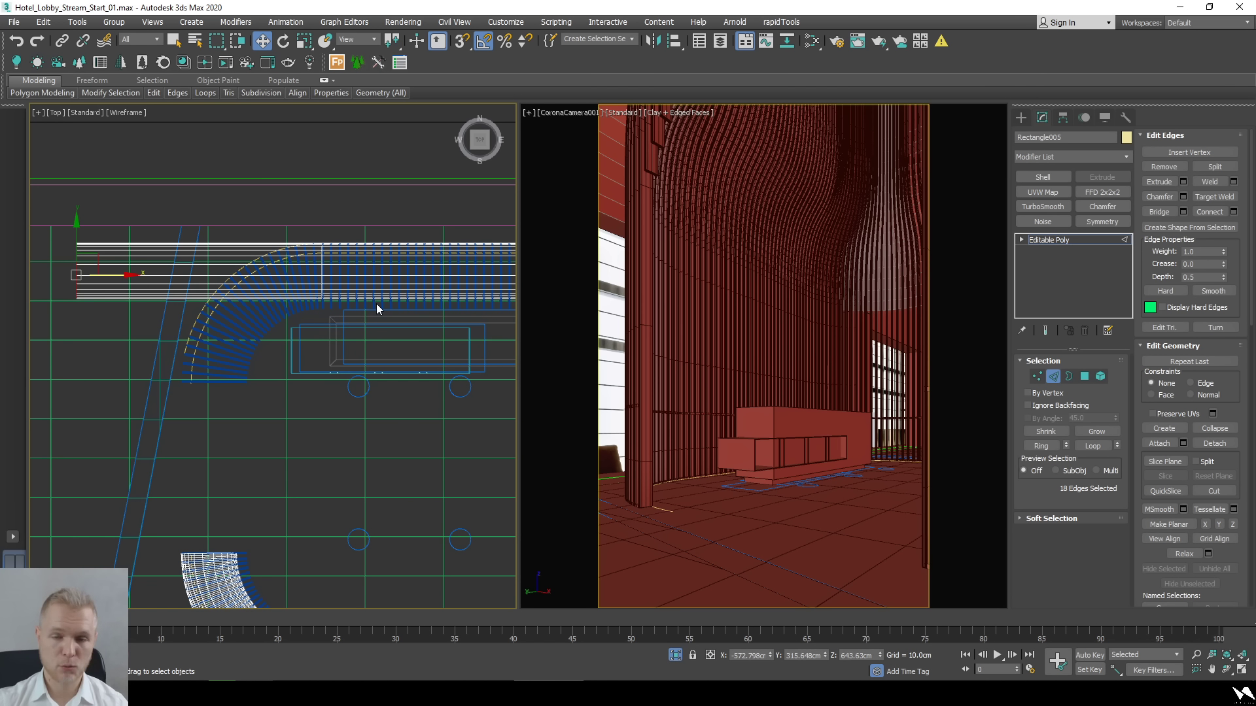
scroll(376, 307, "down", 5)
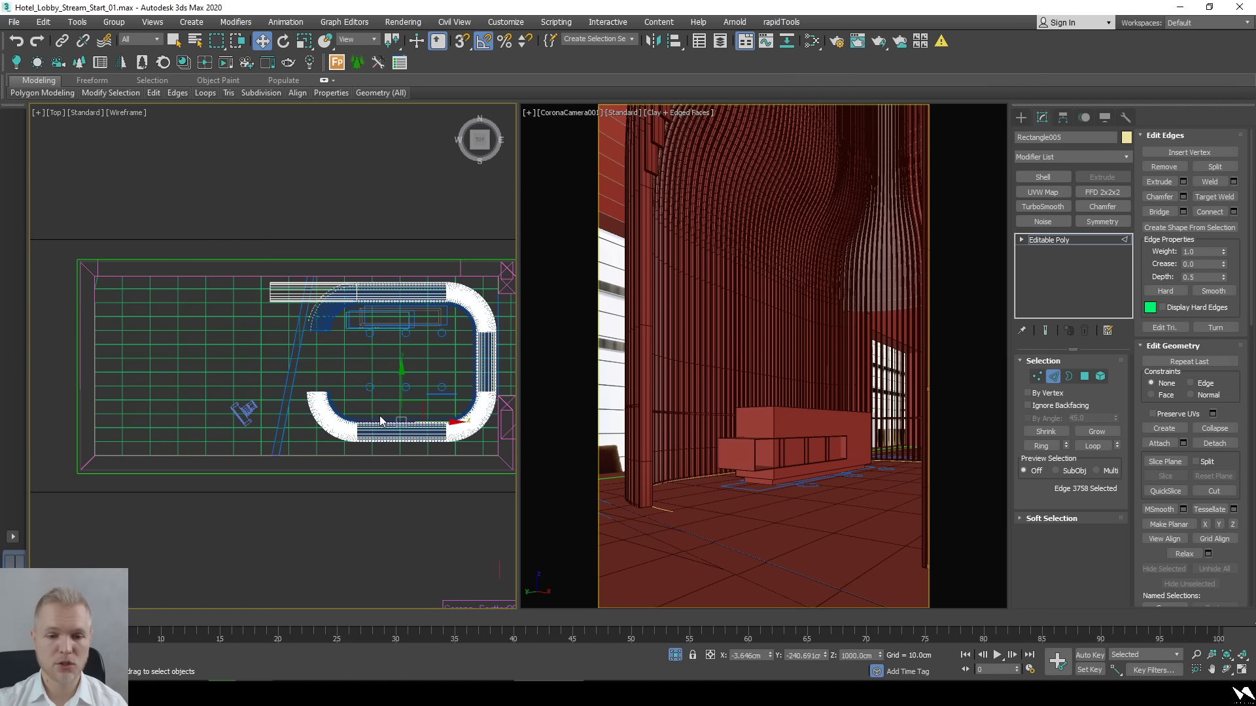
left_click(1053, 377)
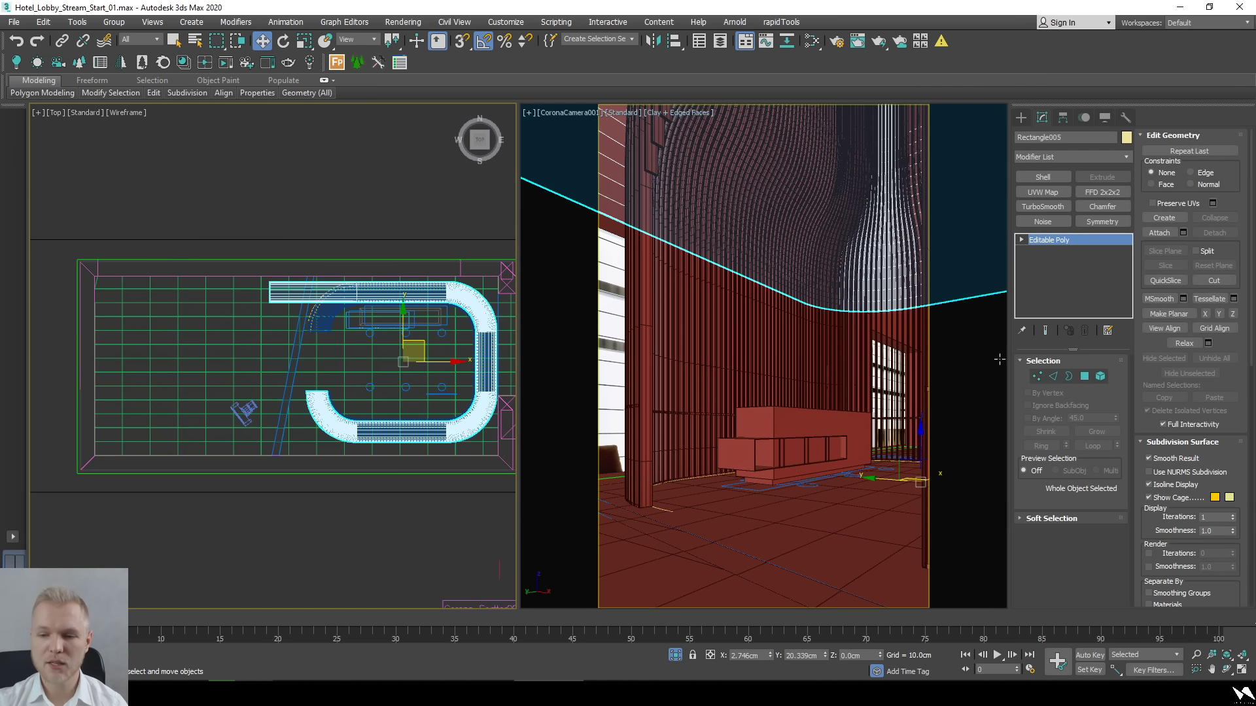
left_click(1100, 376)
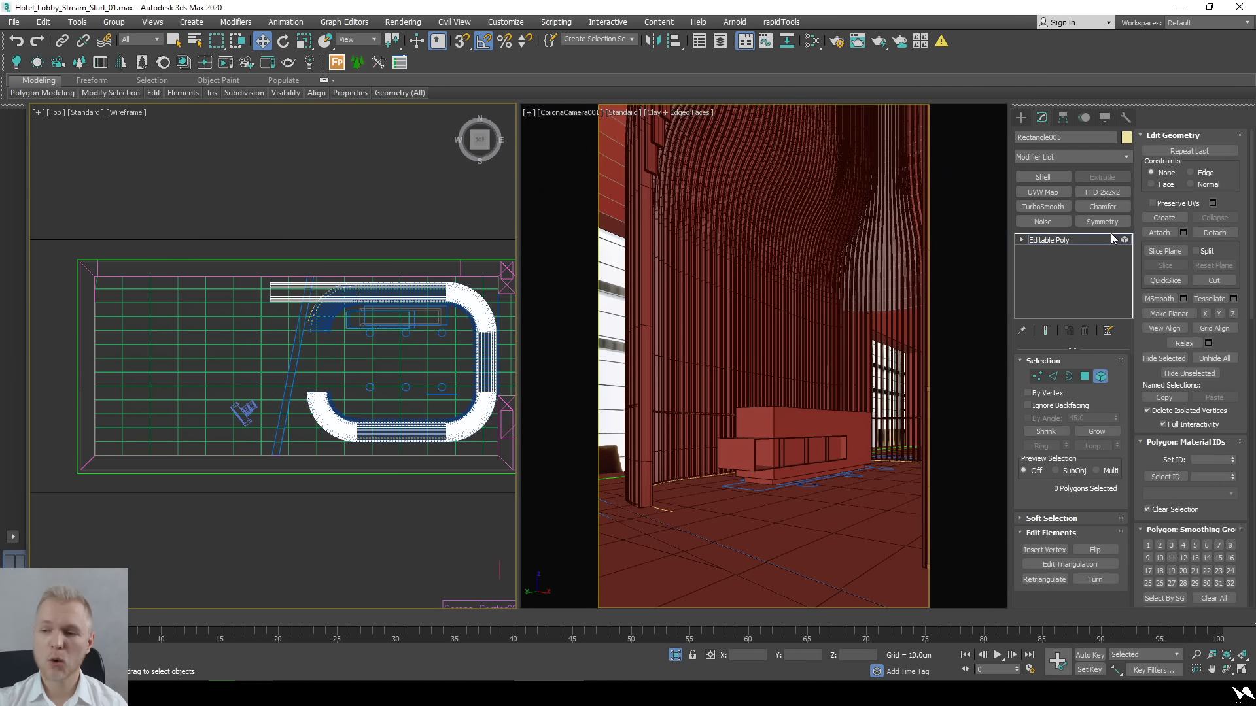
left_click(1041, 207)
left_click(270, 174)
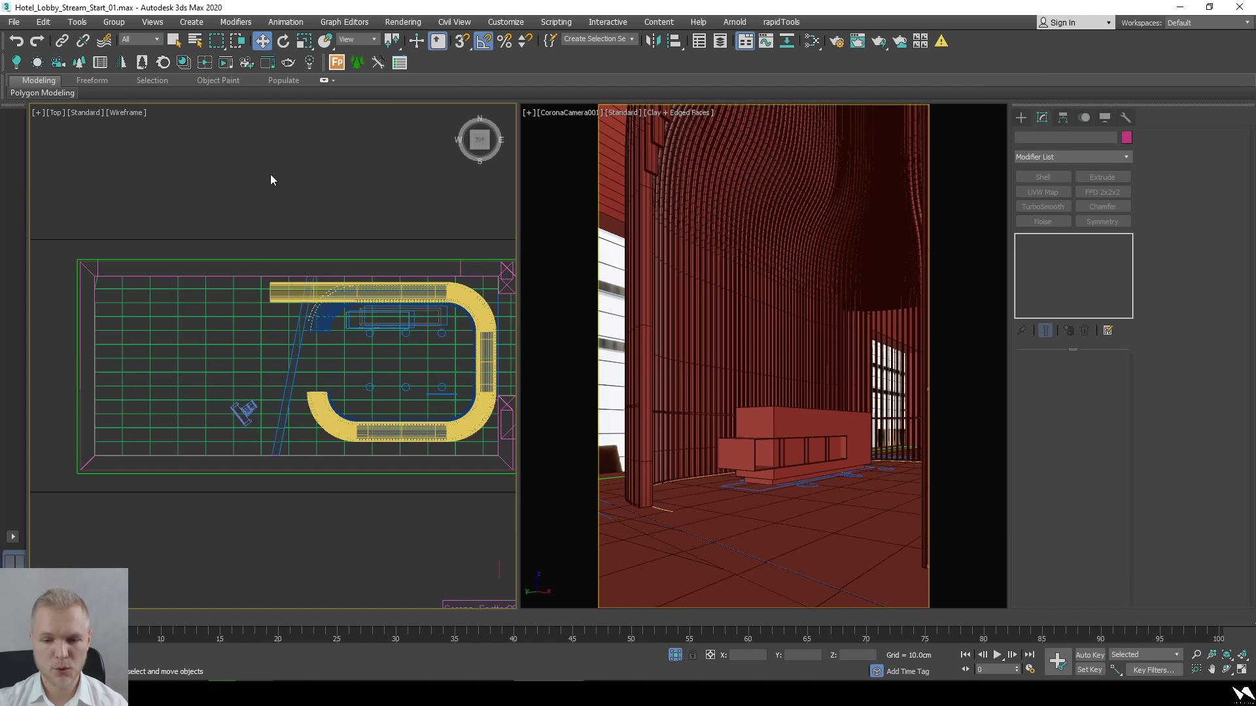
Show the orthographic view shaded and set the geometry creation category to Standard Primitives.
middle_click_drag(242, 205, 177, 171, "alt")
key("F3")
middle_click_drag(293, 347, 274, 412)
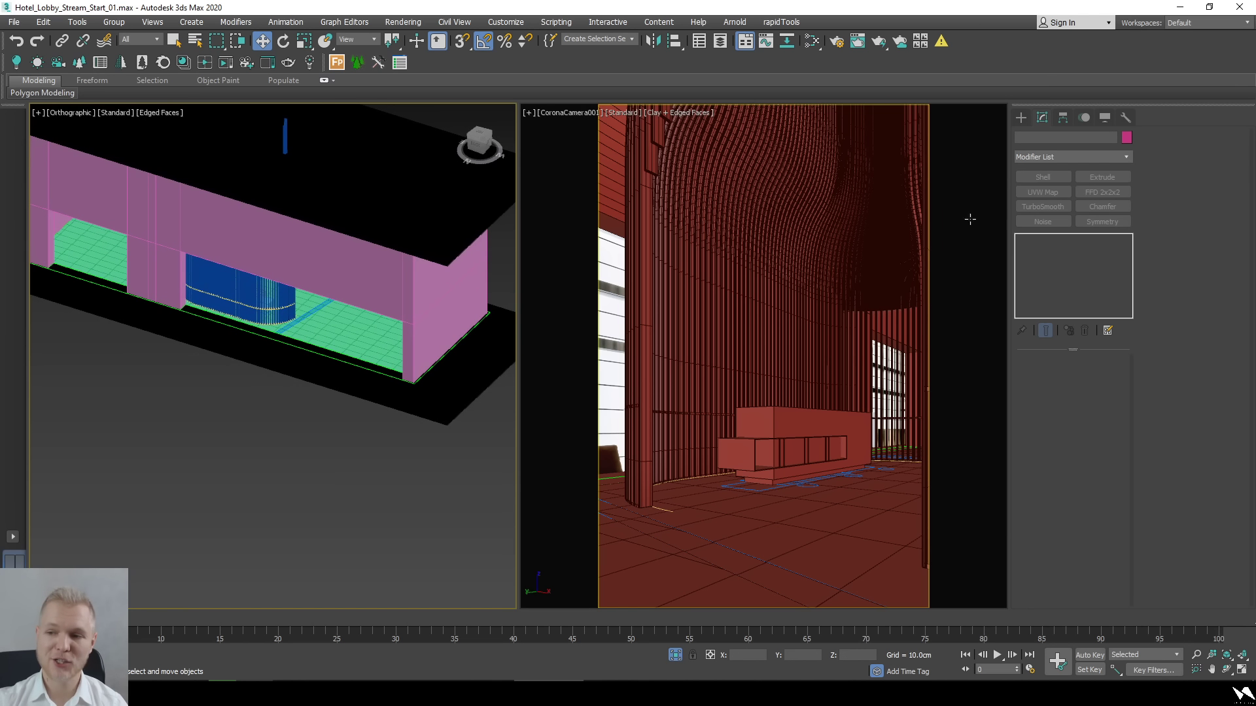
left_click(1020, 117)
left_click(1019, 135)
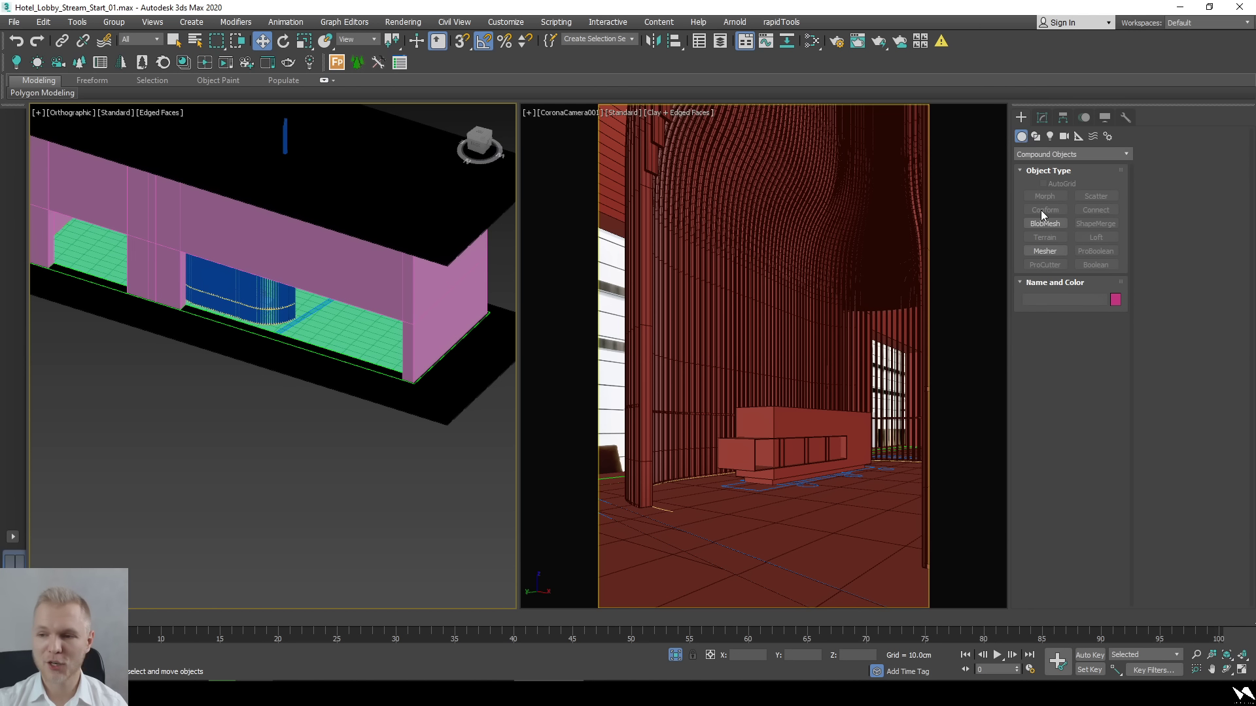
middle_click_drag(342, 395, 369, 384, "alt")
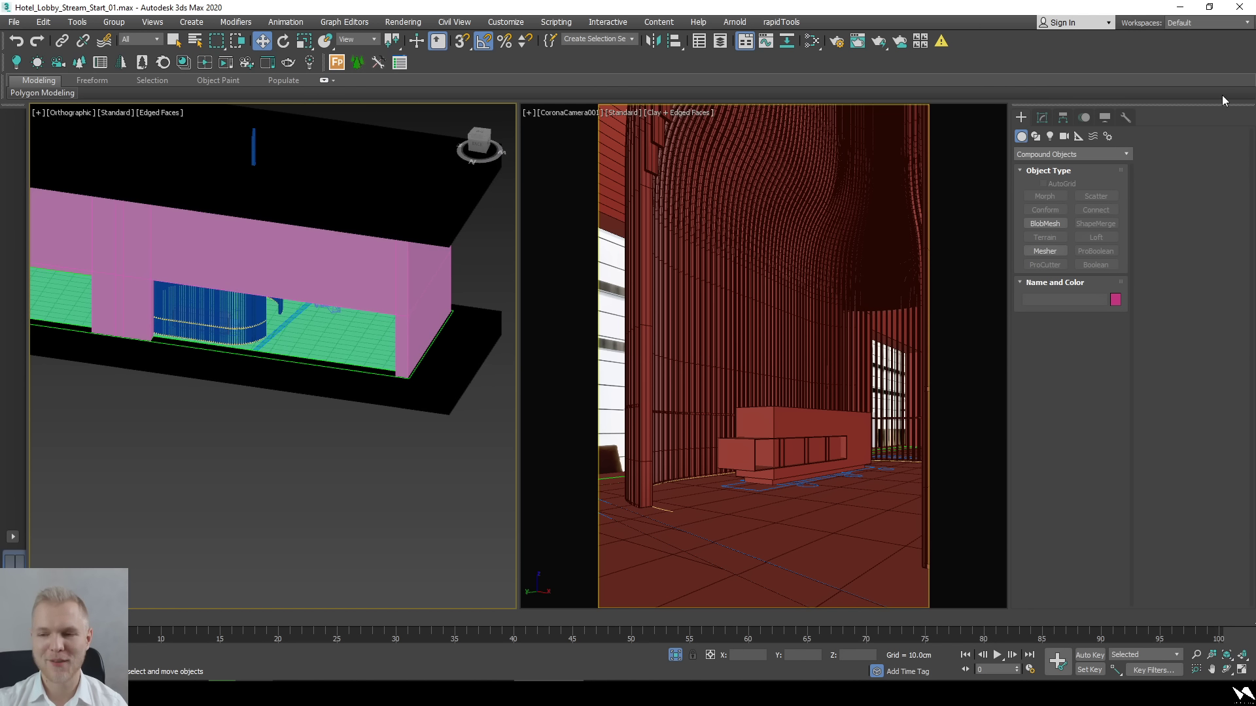
left_click(1056, 154)
left_click(1057, 162)
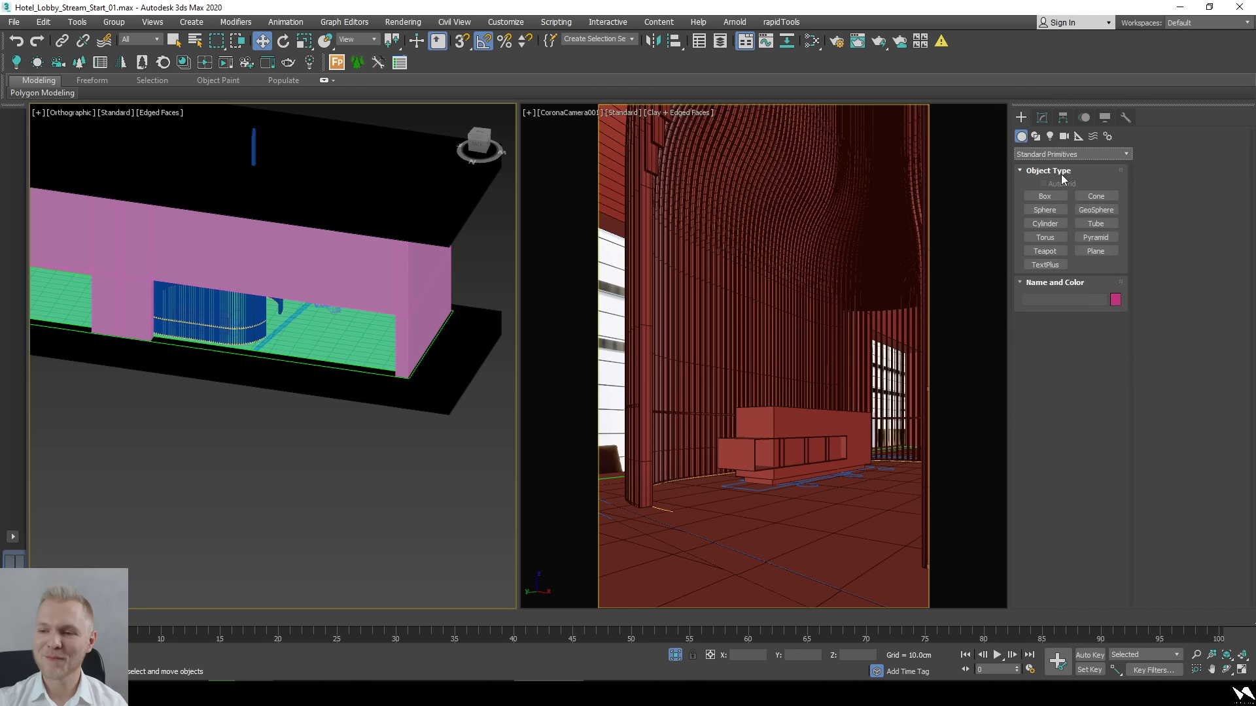
Create a plane about 424 by 2505 cm over the long window opening in the back view, using snaps.
left_click(1096, 251)
middle_click_drag(183, 454, 219, 437, "alt")
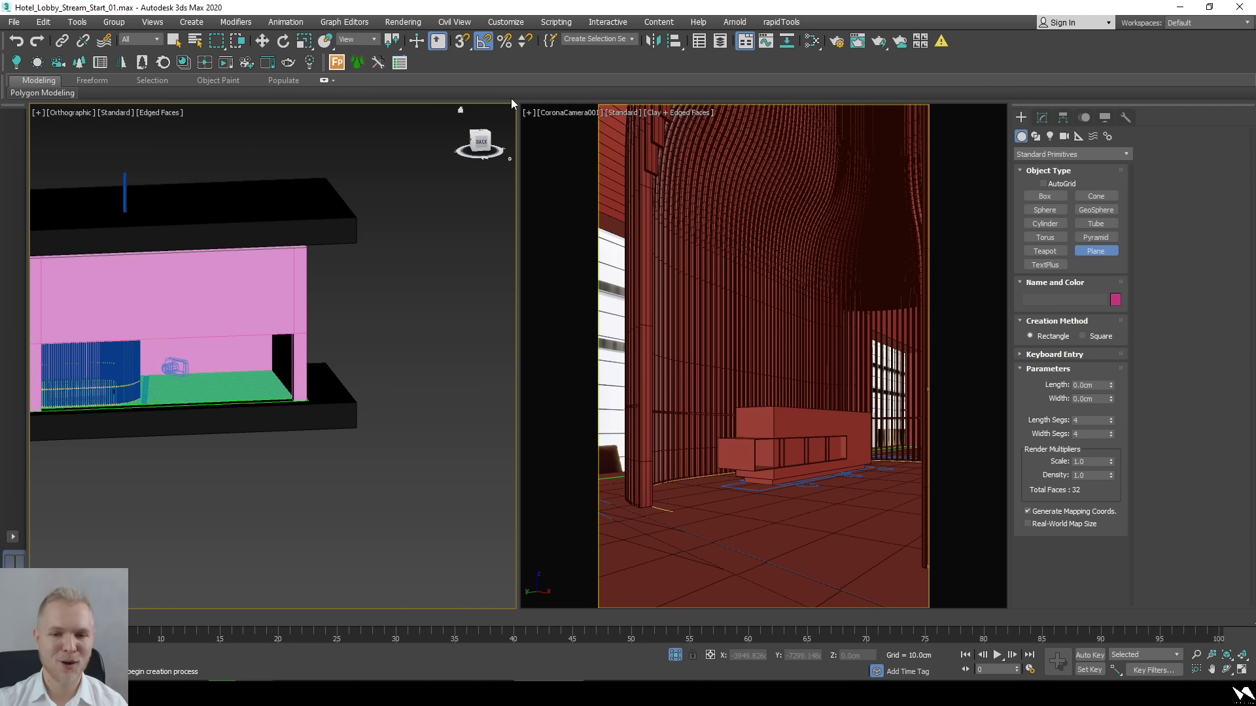
left_click(481, 142)
scroll(432, 394, "up", 8)
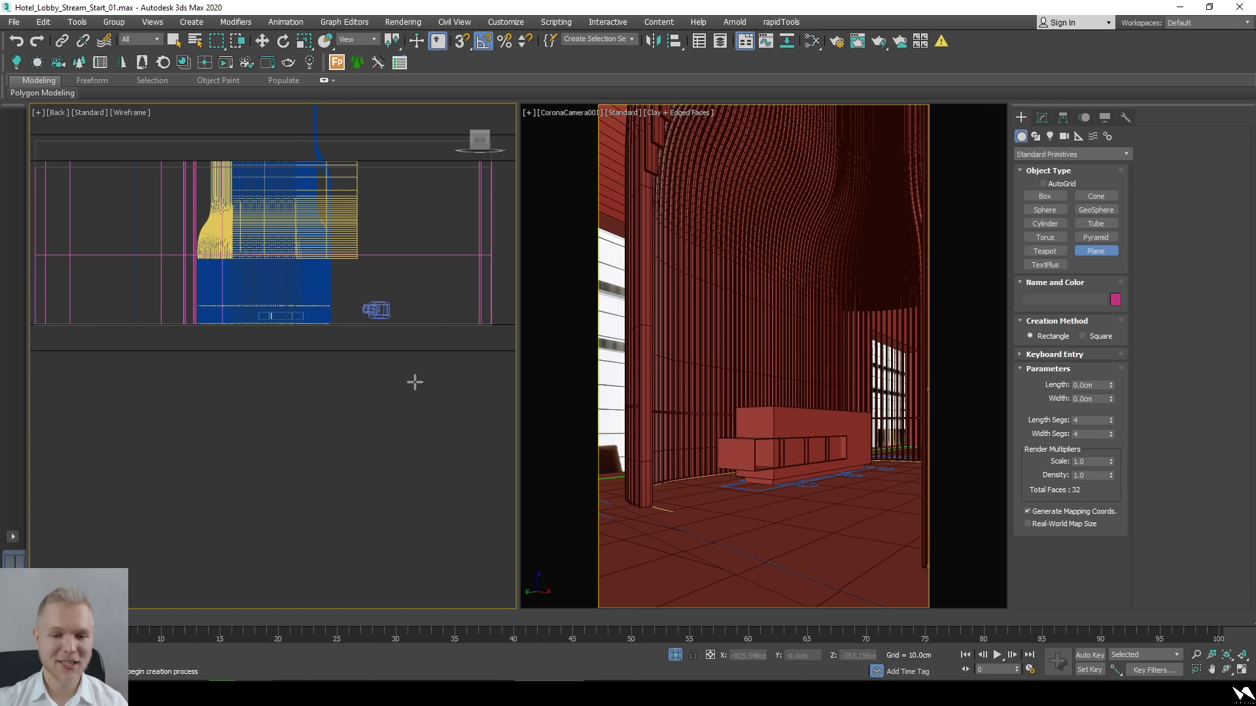
key("F3")
scroll(393, 250, "up", 2)
key("s")
left_click_drag(453, 221, 190, 333)
scroll(398, 272, "down", 10)
scroll(306, 313, "up", 5)
scroll(205, 294, "up", 4)
scroll(185, 303, "down", 2)
middle_click_drag(190, 333, 280, 399, "alt")
key("s")
Shift the window plane slightly in depth within the thickness of the long wall, working in the top view.
key("t")
scroll(297, 344, "down", 1)
scroll(317, 344, "up", 5)
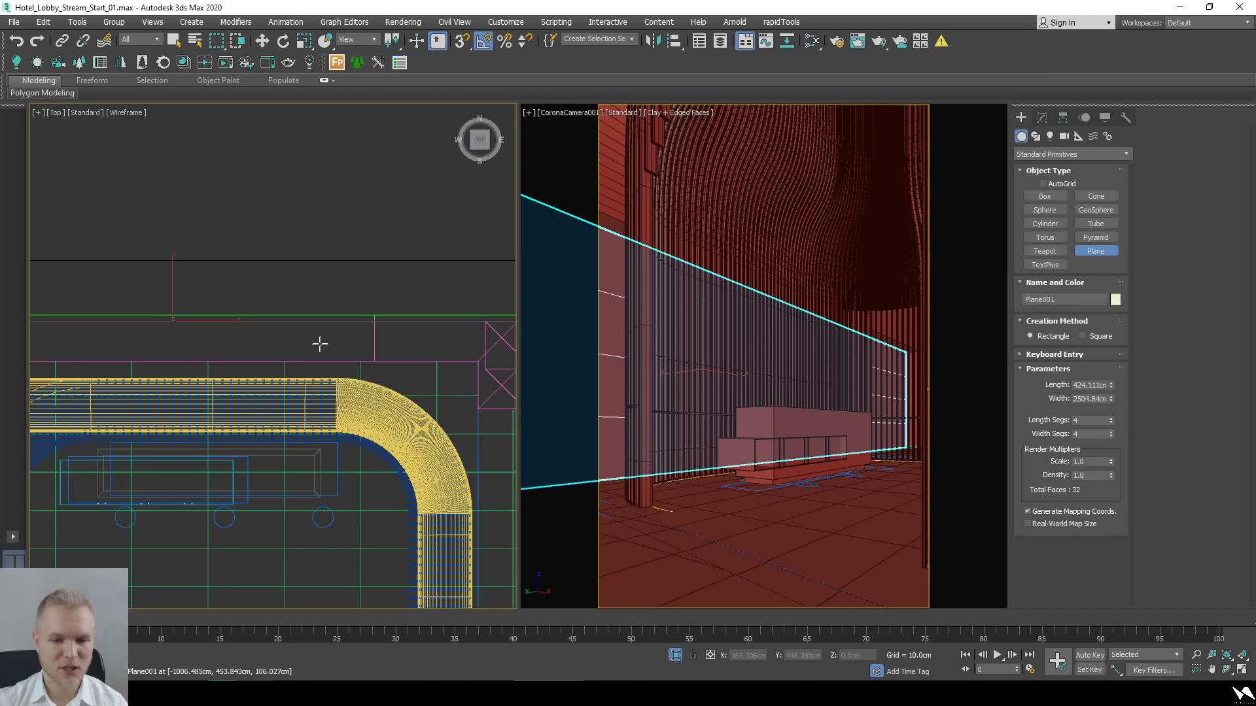
key("w")
key("s")
key("s")
left_click_drag(173, 291, 206, 296)
middle_click_drag(210, 292, 412, 344, "alt")
Create a thin box about 12 by 2581 cm and 24 cm high along the long window wall in the top view.
left_click(1044, 196)
key("t")
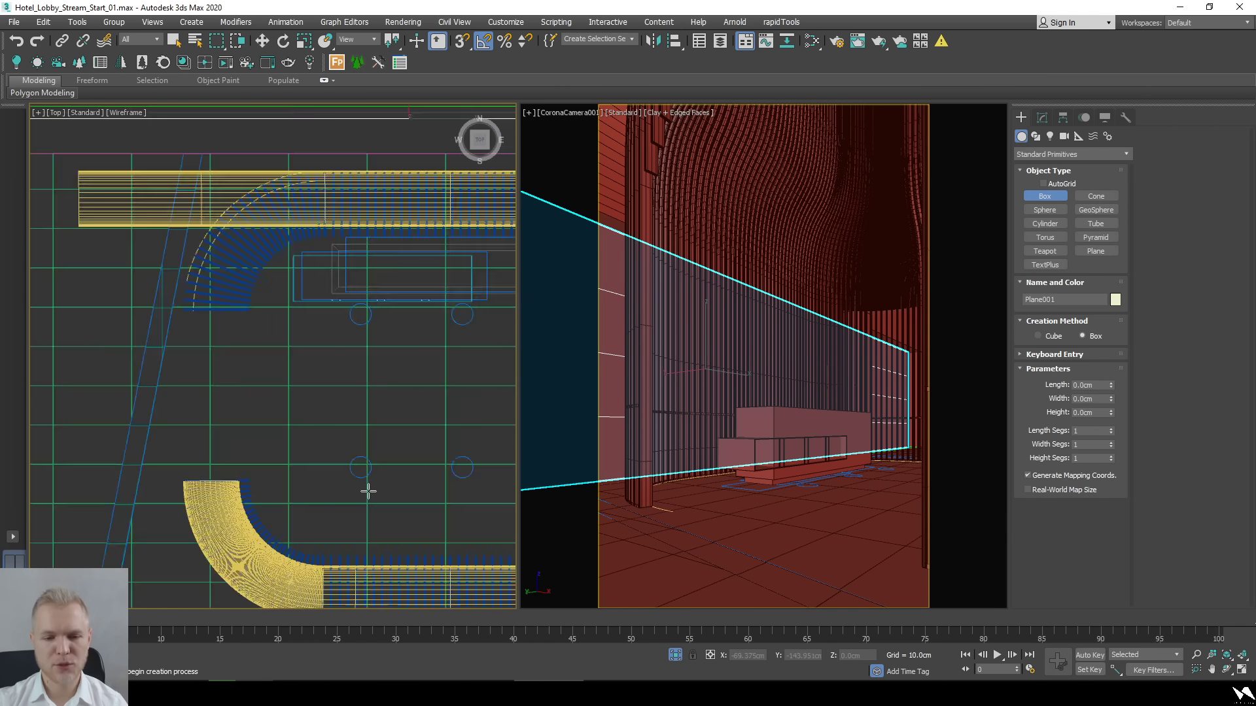
key("z")
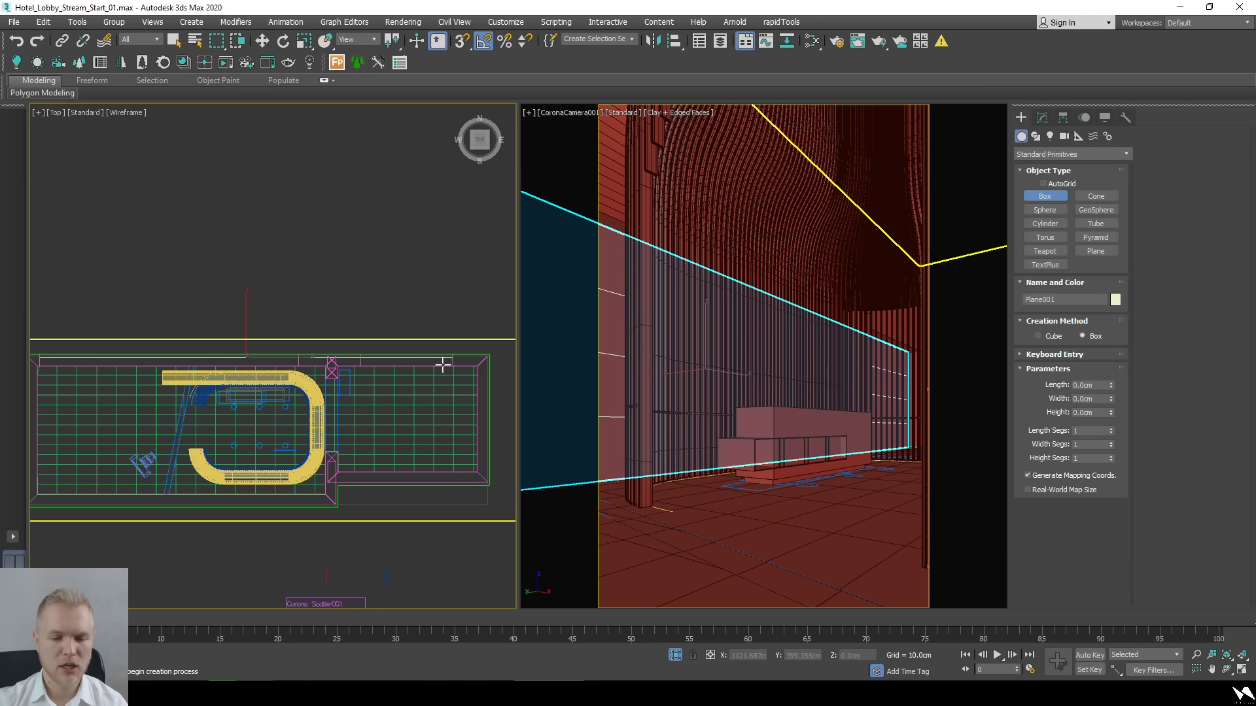
left_click_drag(458, 359, 33, 357)
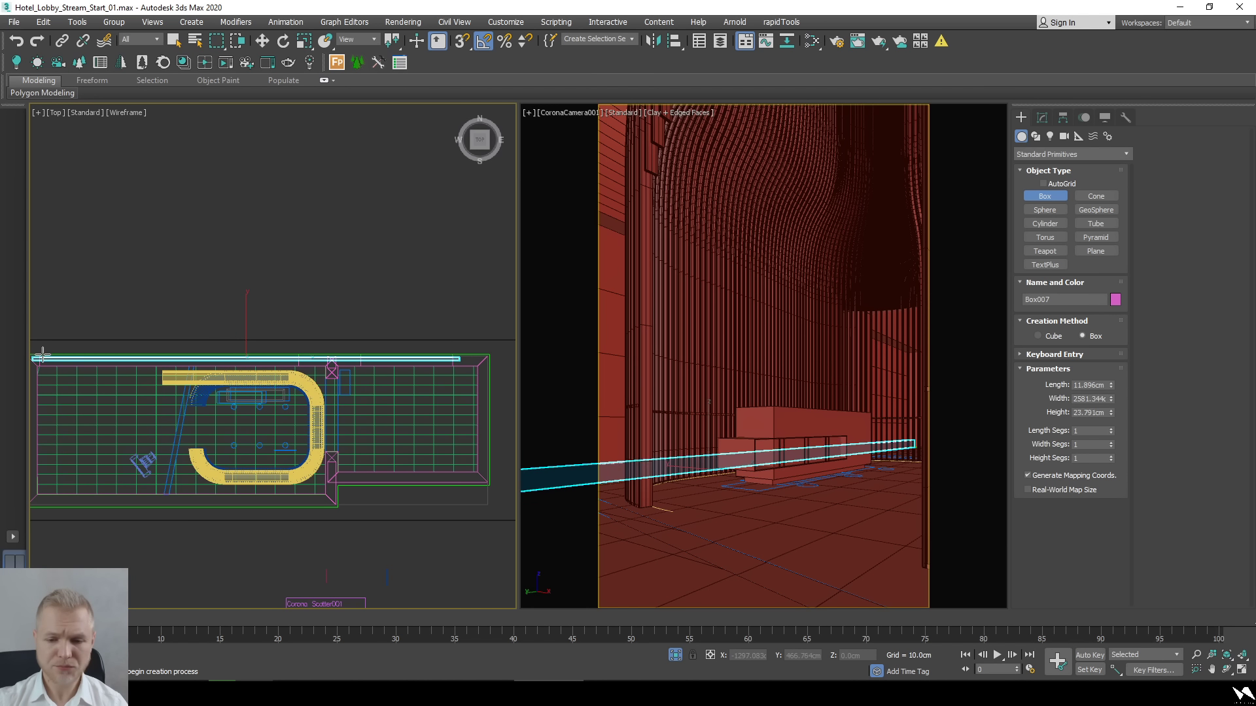
left_click(40, 353)
key("w")
middle_click_drag(41, 353, 296, 409, "alt")
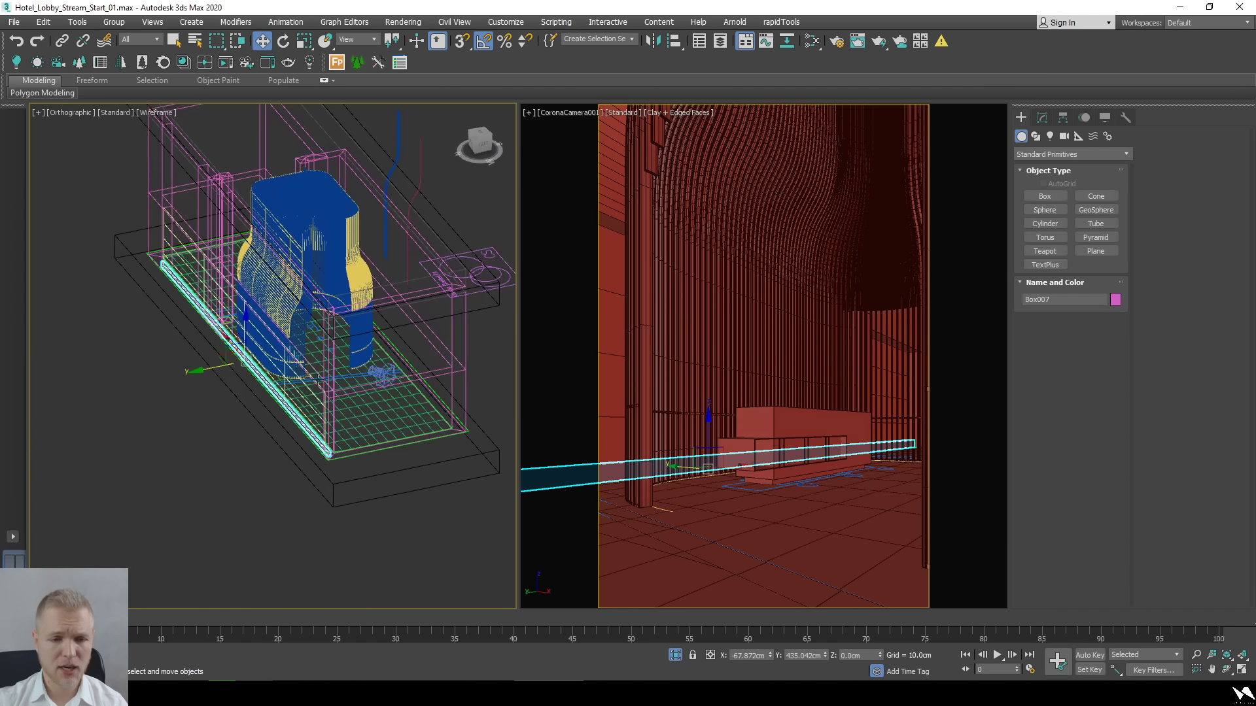
Scale the window rail box to about 61% in Z and raise it to about 182 cm.
scroll(297, 408, "up", 5)
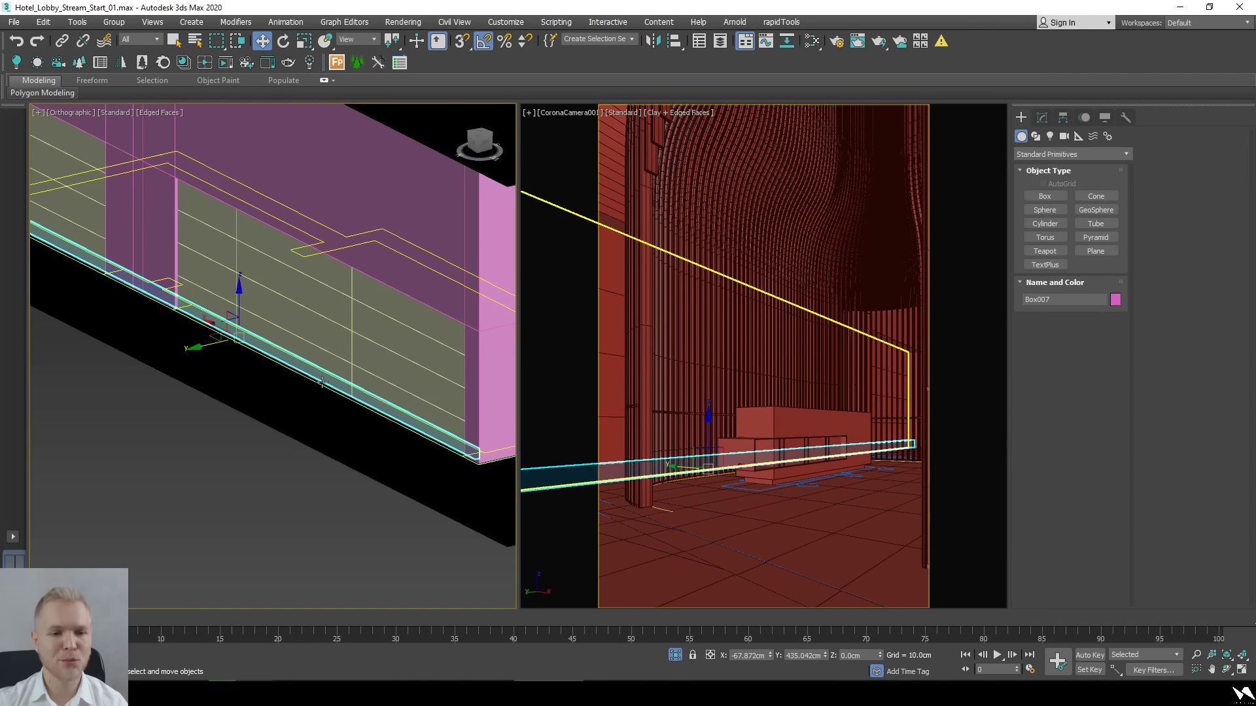
scroll(313, 451, "down", 3)
key("F3")
scroll(289, 403, "up", 3)
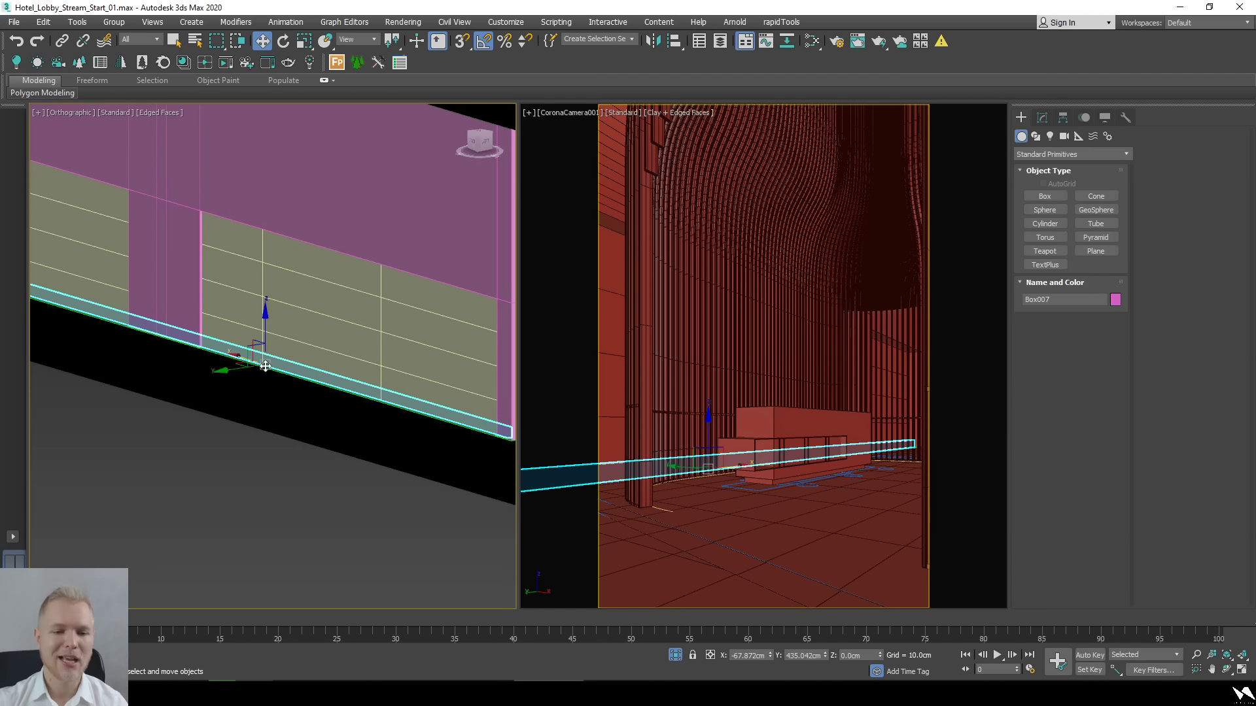
left_click(276, 290)
key("r")
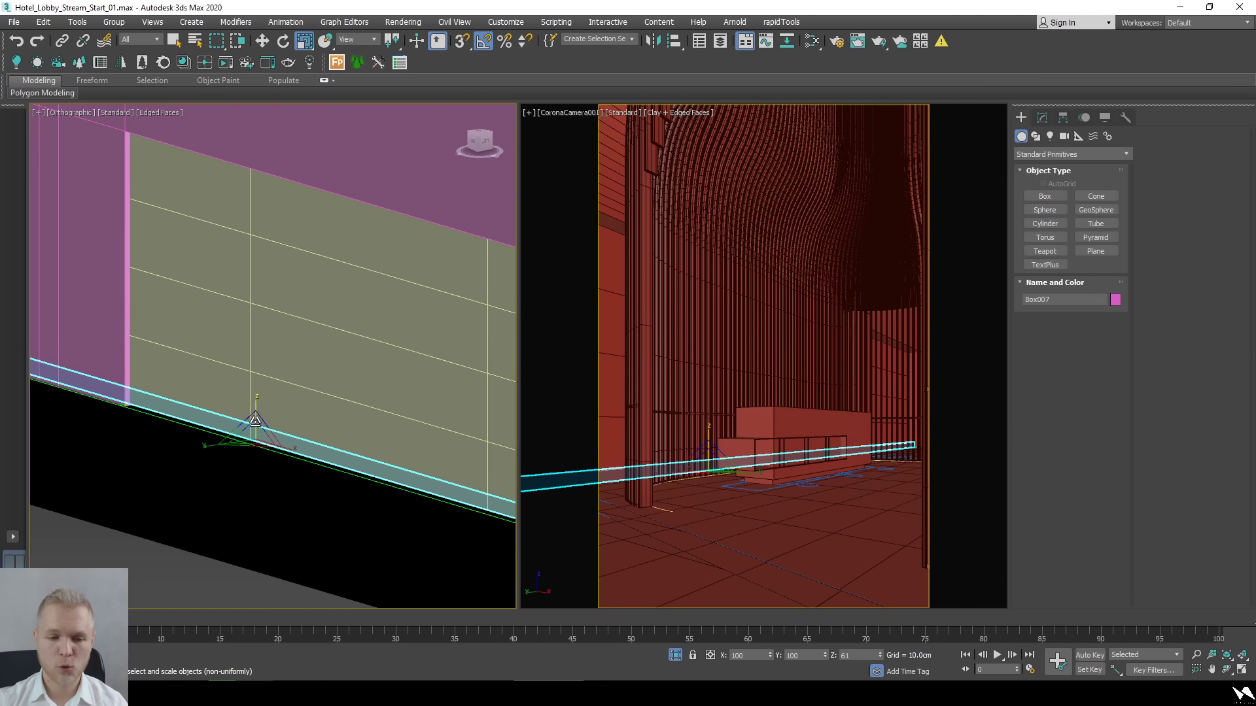
key("w")
scroll(254, 414, "down", 2)
left_click_drag(260, 395, 260, 336)
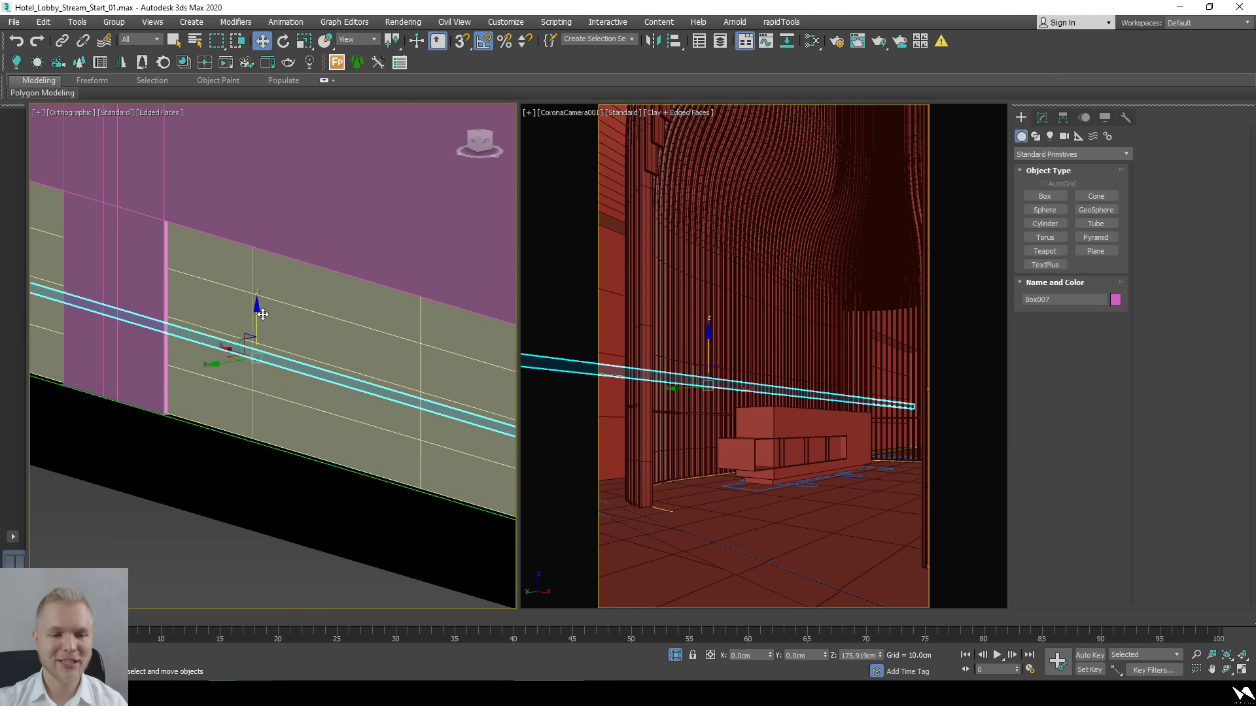
Raise the rail box a little and make one independent copy above it at about 311 cm in Z.
key("f")
scroll(315, 401, "up", 1)
key("F3")
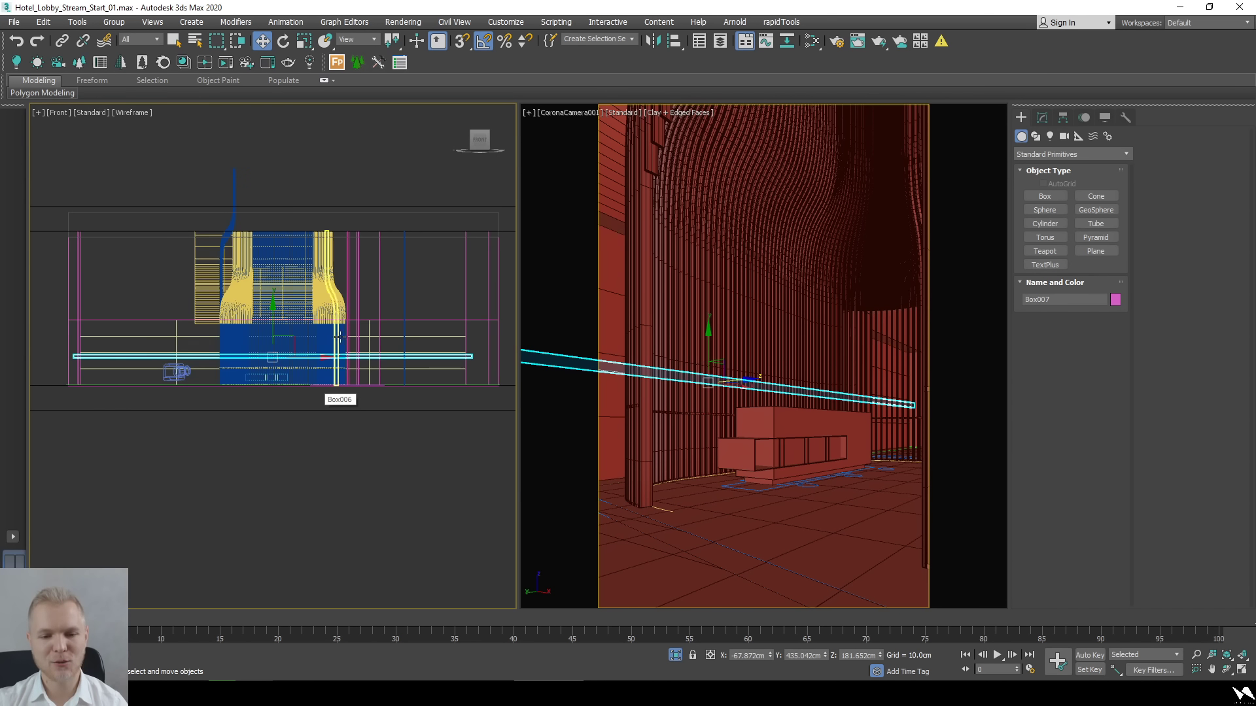
scroll(336, 366, "up", 4)
key("F3")
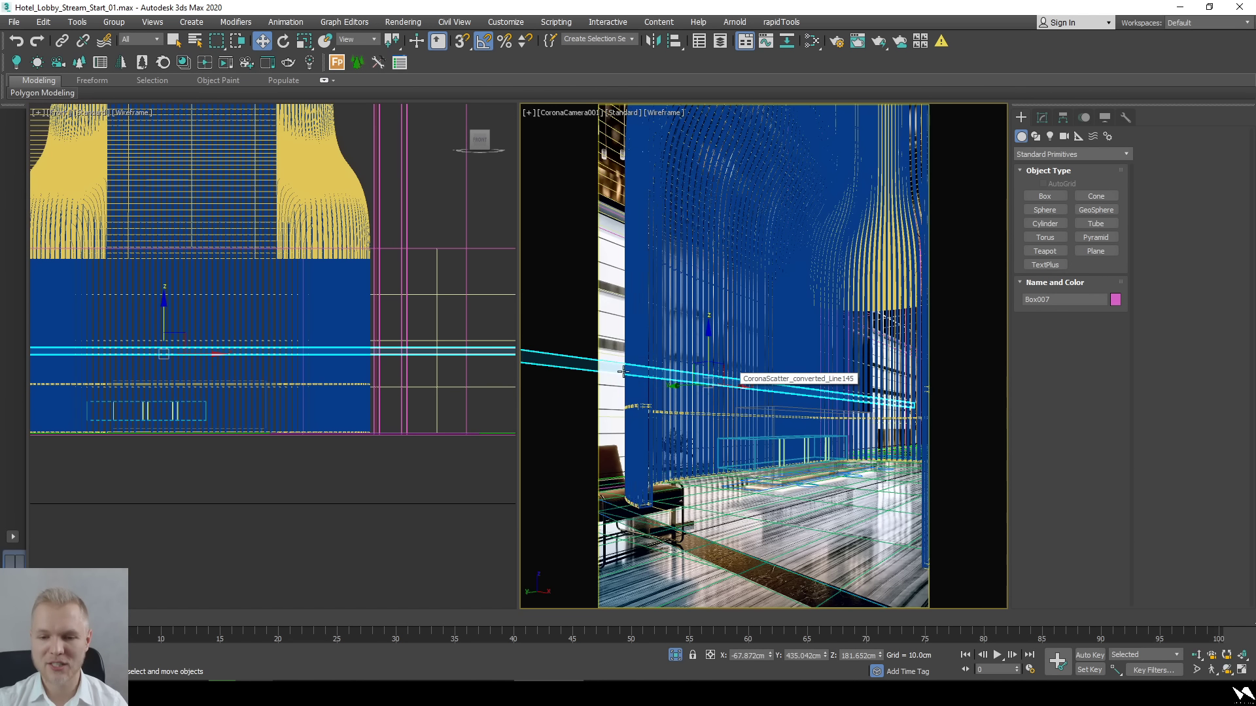
left_click_drag(709, 348, 719, 326)
left_click(714, 327)
key("ctrl+z")
left_click_drag(706, 330, 695, 281, "shift")
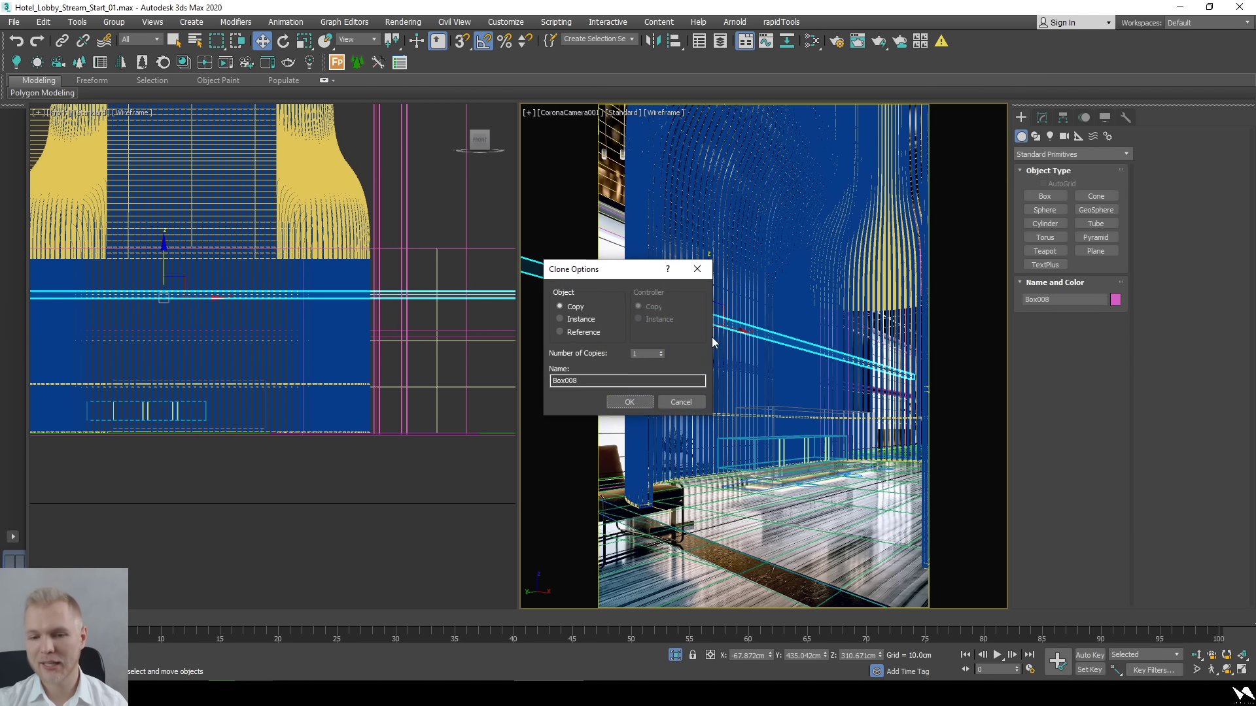
left_click(629, 402)
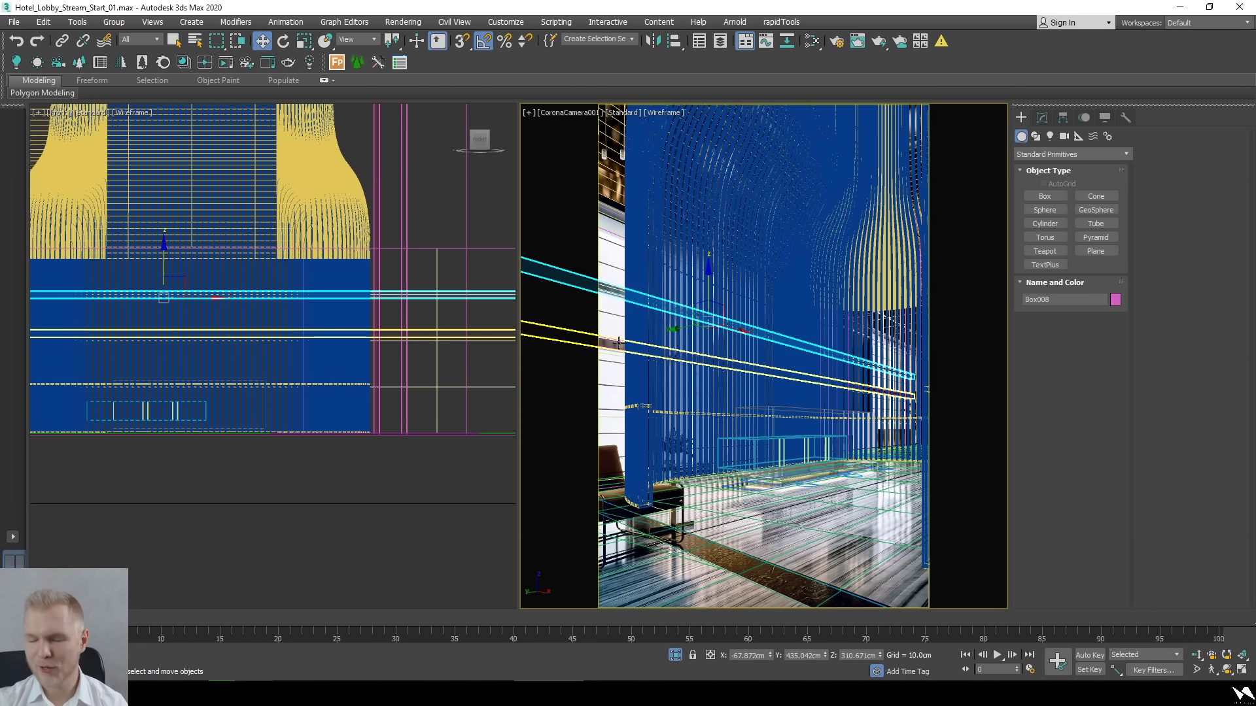
Create a plane about 642 by 844 cm, snapped to the upper corners of the side room beside the slat wall.
left_click(438, 551)
key("z")
middle_click_drag(351, 457, 267, 409, "alt")
scroll(414, 472, "up", 5)
scroll(250, 280, "up", 3)
scroll(249, 280, "down", 1)
left_click(1096, 251)
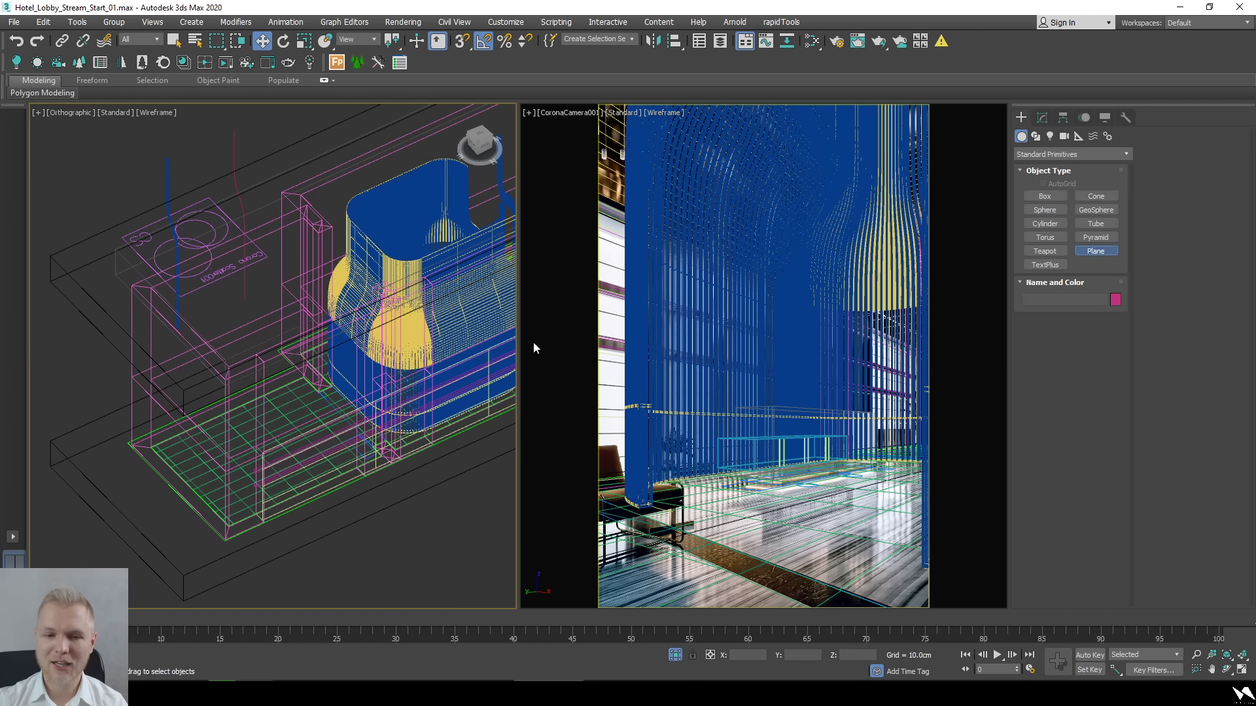
scroll(286, 196, "up", 2)
key("s")
left_click_drag(297, 205, 191, 412)
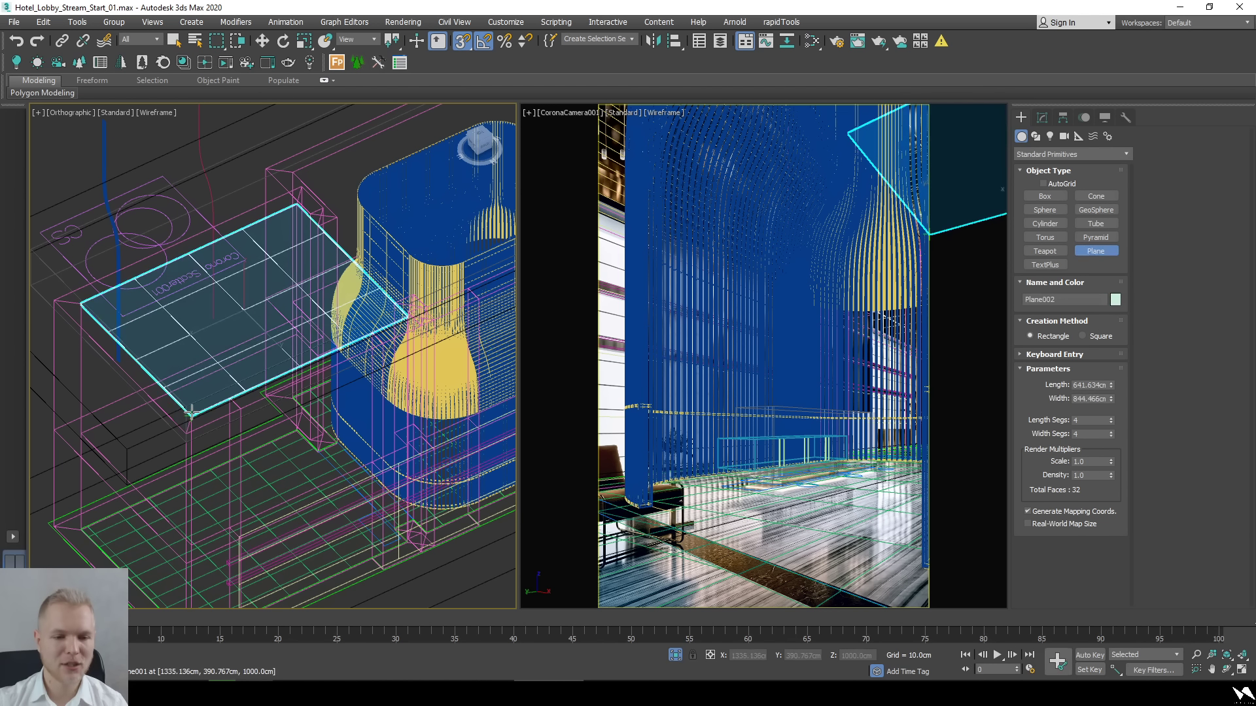
key("s")
key("w")
Reduce the plane to one length and one width segment and lower it to about 456 cm in Z.
left_click(1042, 117)
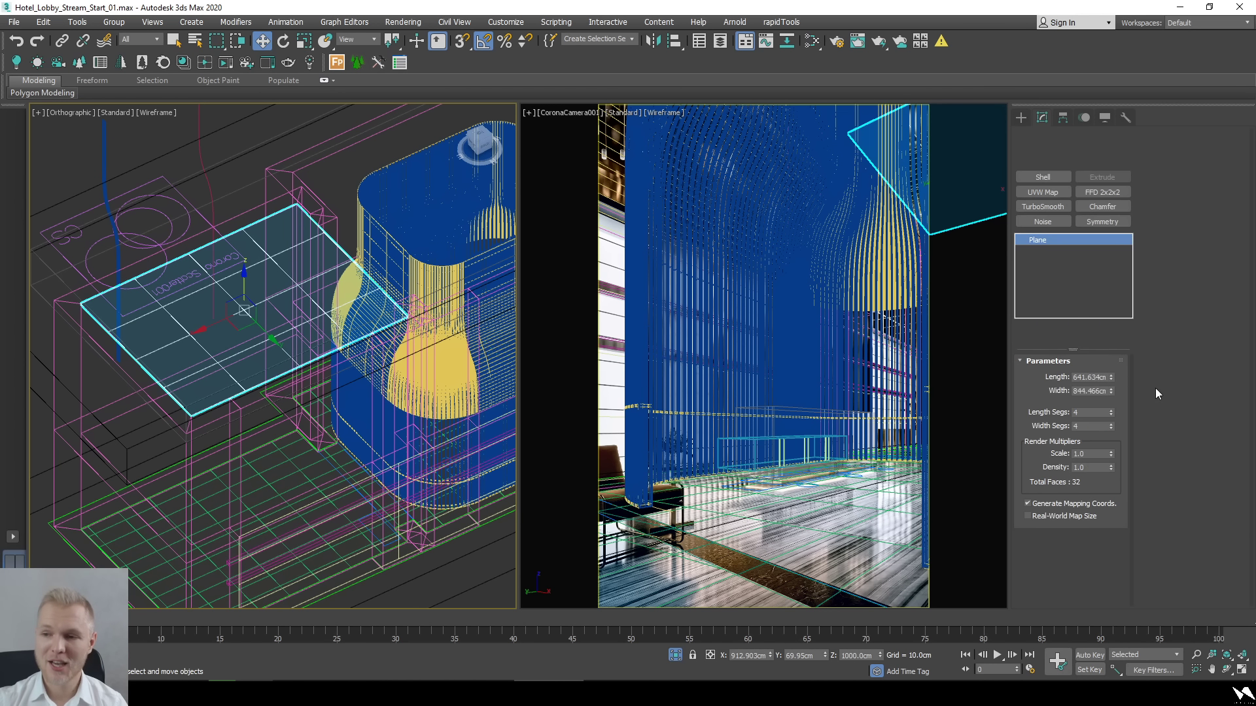
right_click(1110, 429)
middle_click_drag(295, 340, 294, 379, "alt")
left_click_drag(247, 295, 250, 424)
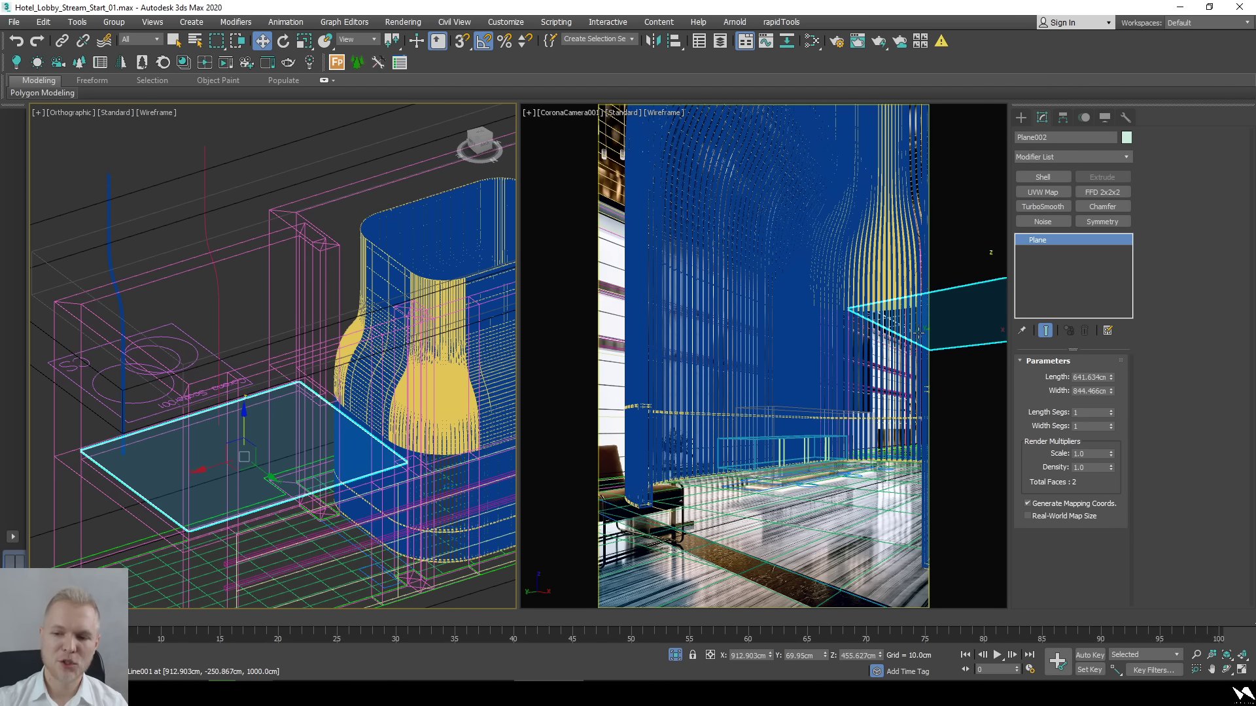
middle_click_drag(289, 447, 280, 325)
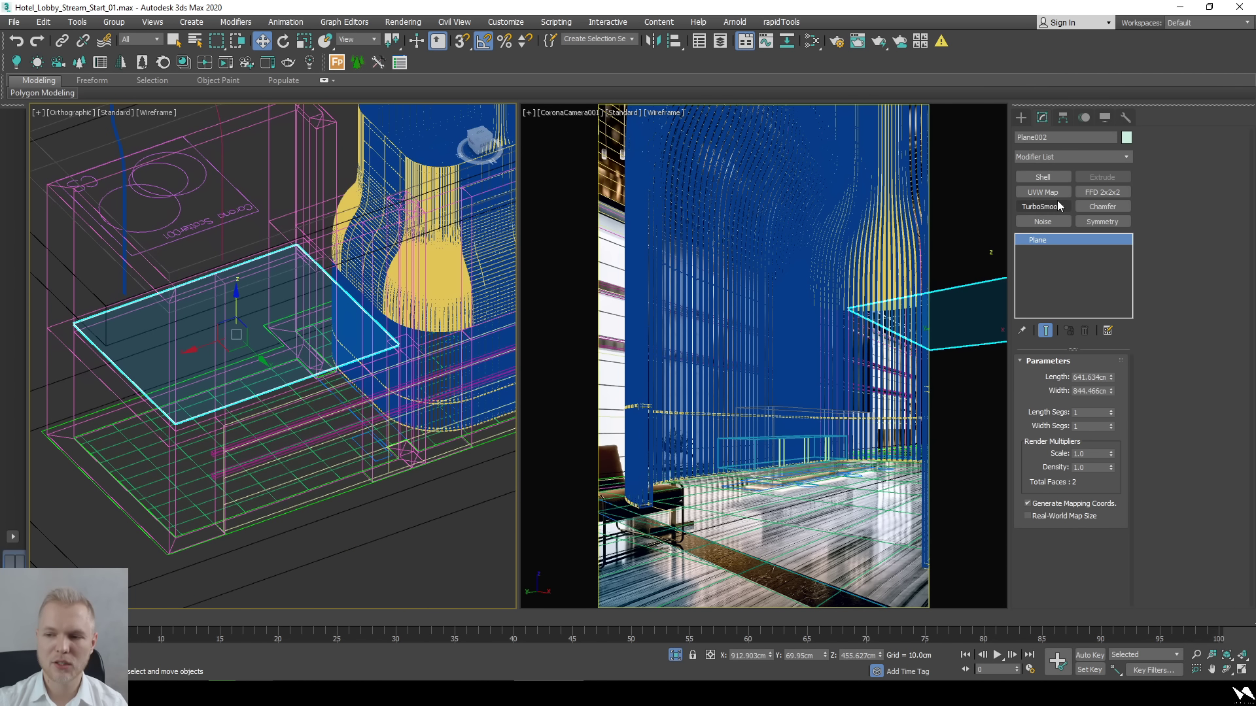
Apply a FloorGenerator modifier to the side room's plane and set the maximum board width to 120 cm.
left_click(1054, 153)
type("flo")
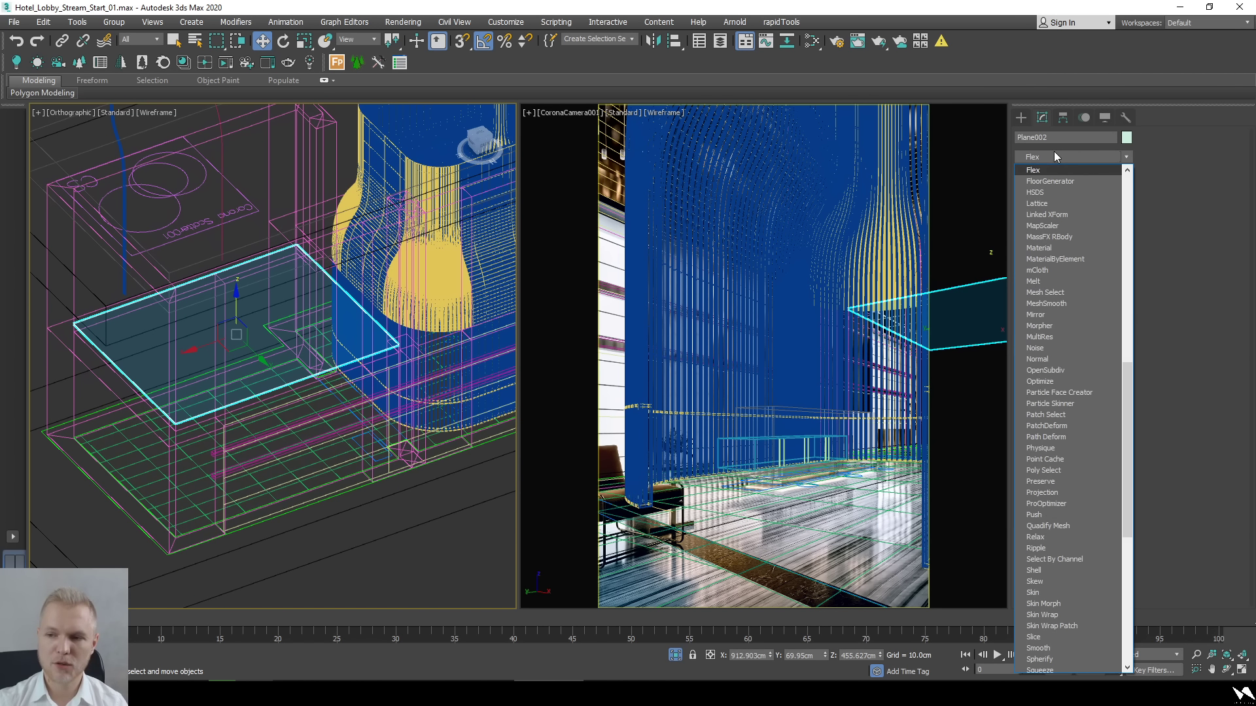
key("Return")
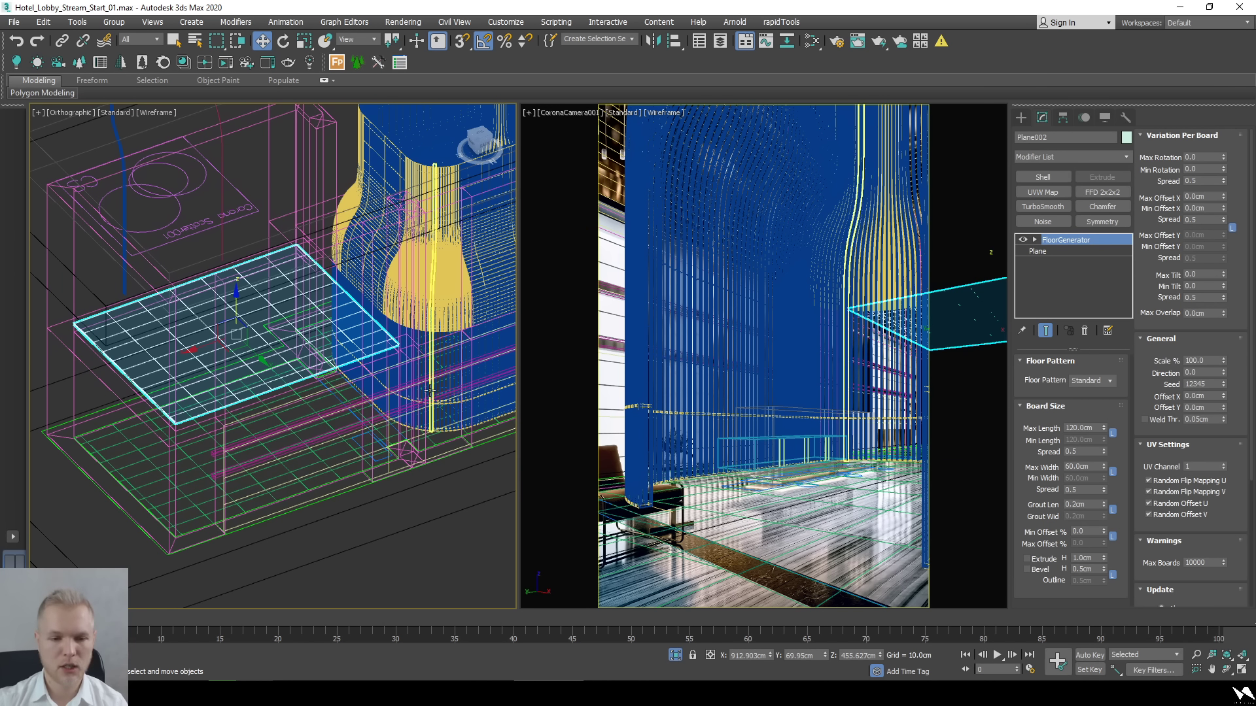
double_click(1083, 466)
type("120")
key("Return")
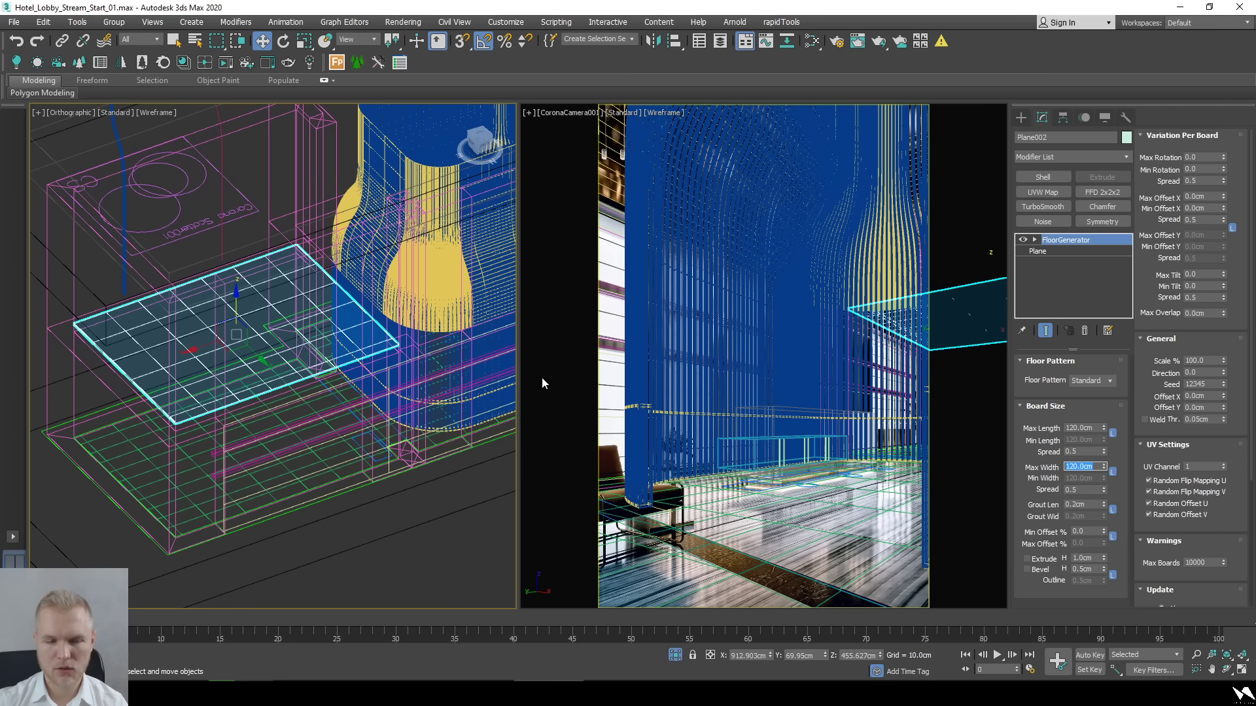
Convert the tiled plane to Editable Poly.
middle_click_drag(246, 397, 285, 391, "alt")
right_click(287, 352)
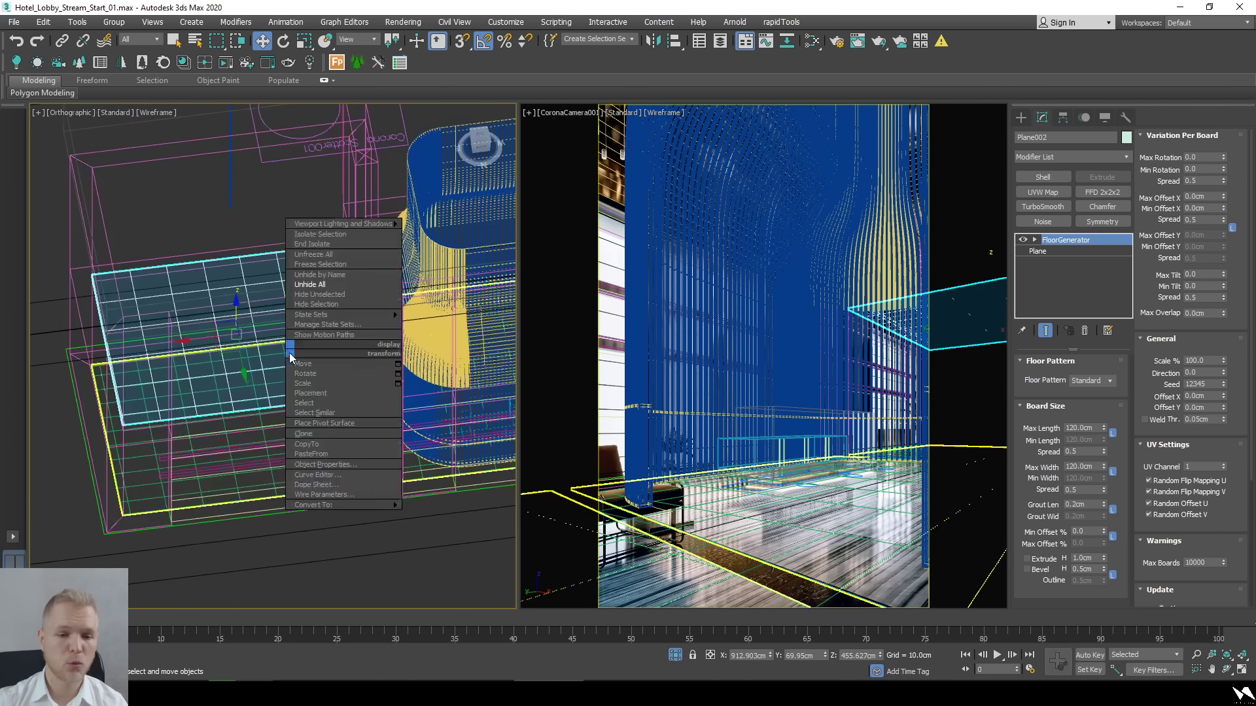
mouse_move(390, 513)
left_click(434, 509)
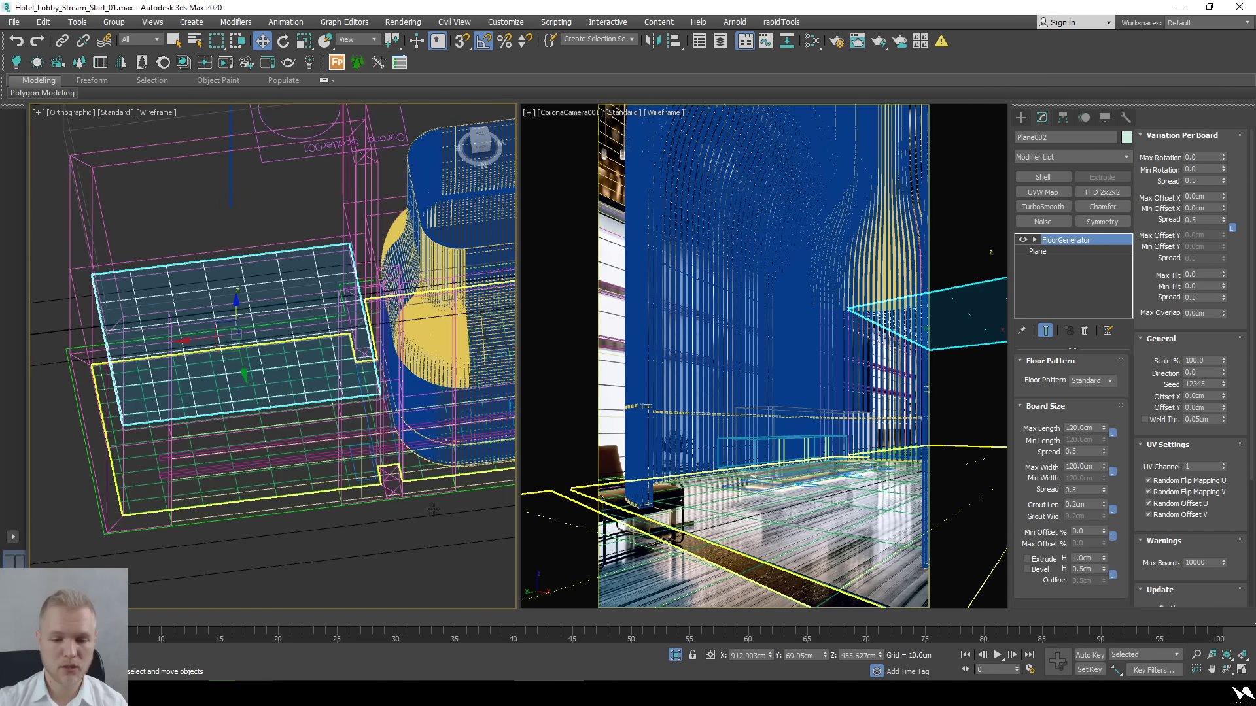
right_click(311, 364)
left_click(465, 530)
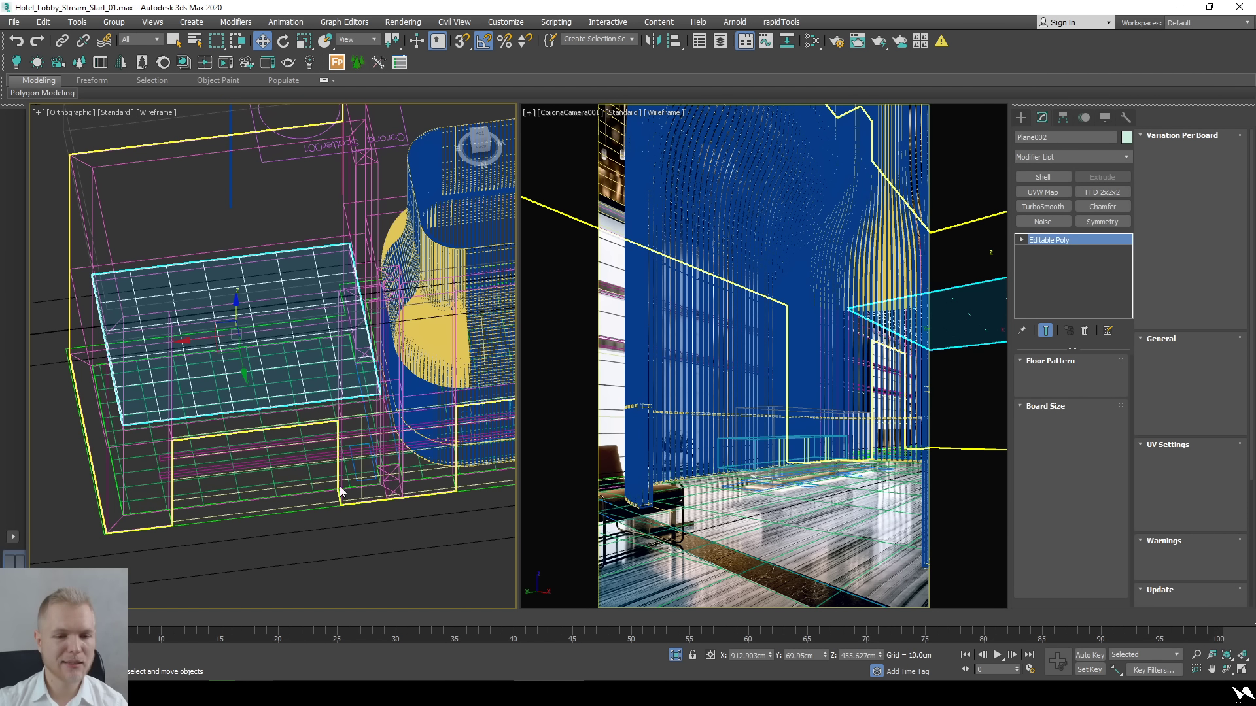
Inset all polygons of the tiled plane by about 7.4 cm.
key("4")
key("ctrl+a")
key("z")
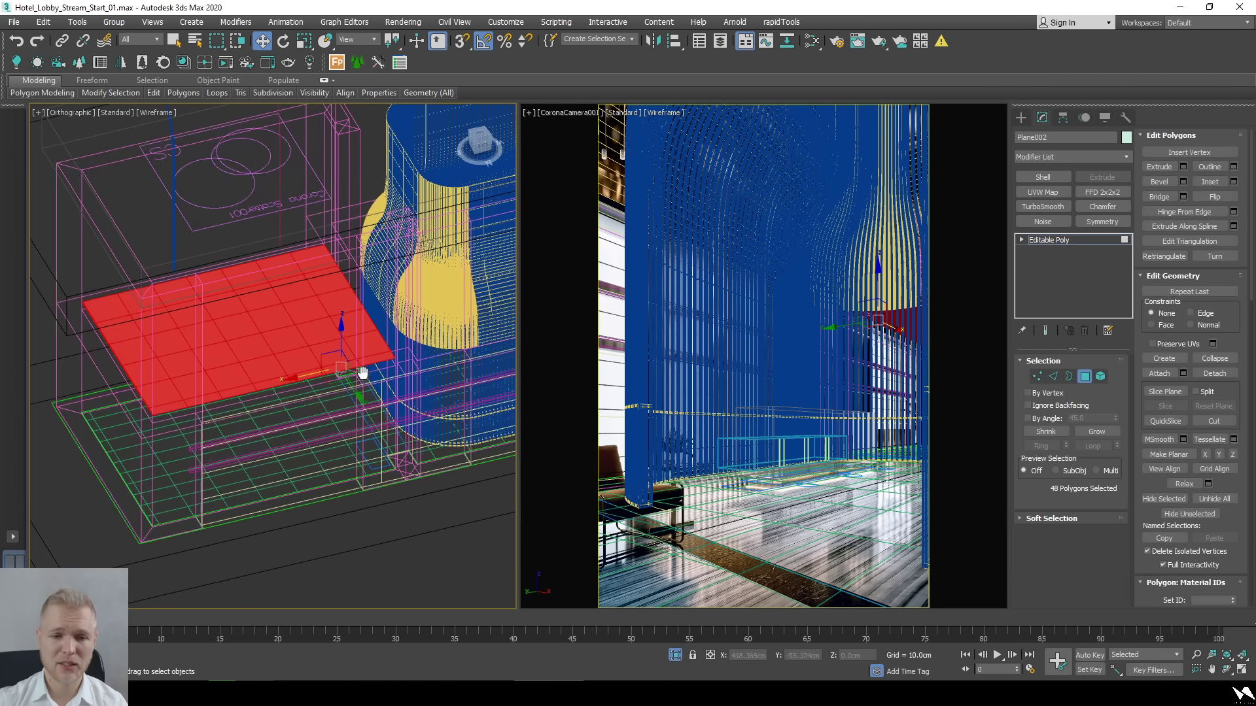
left_click(1233, 182)
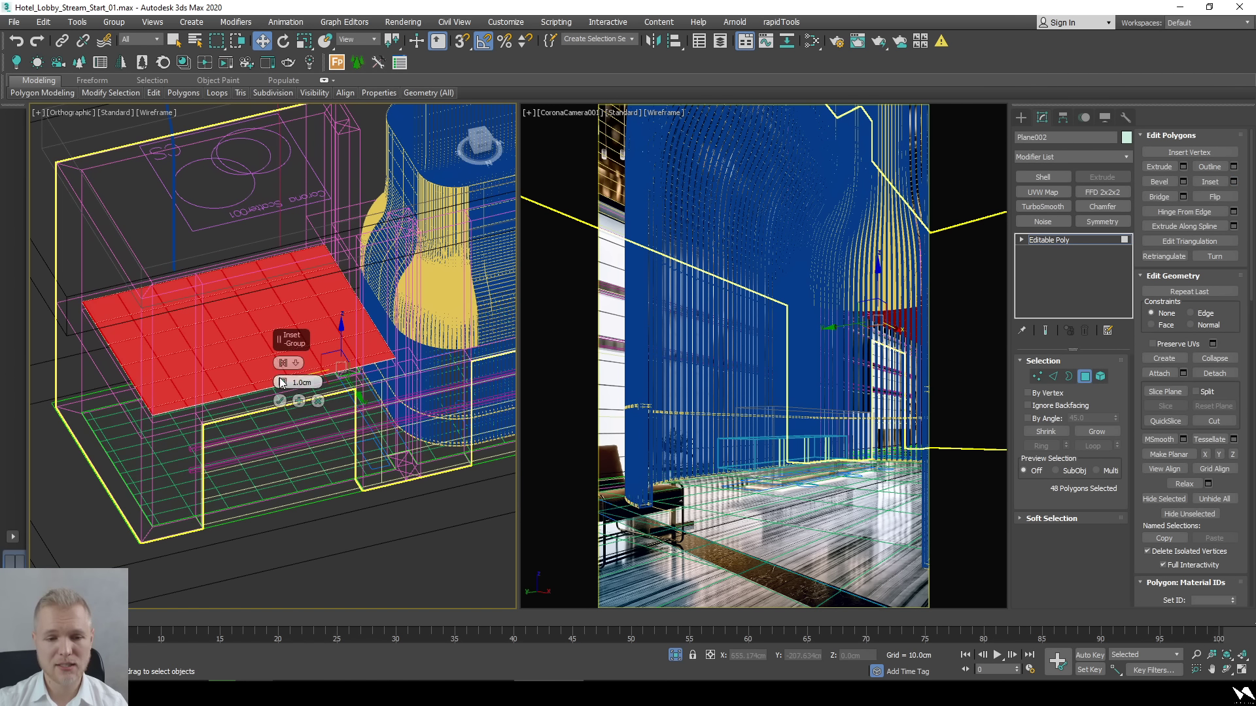
mouse_move(283, 386)
left_mouse_down()
mouse_move(283, 374)
mouse_move(284, 389)
left_mouse_up()
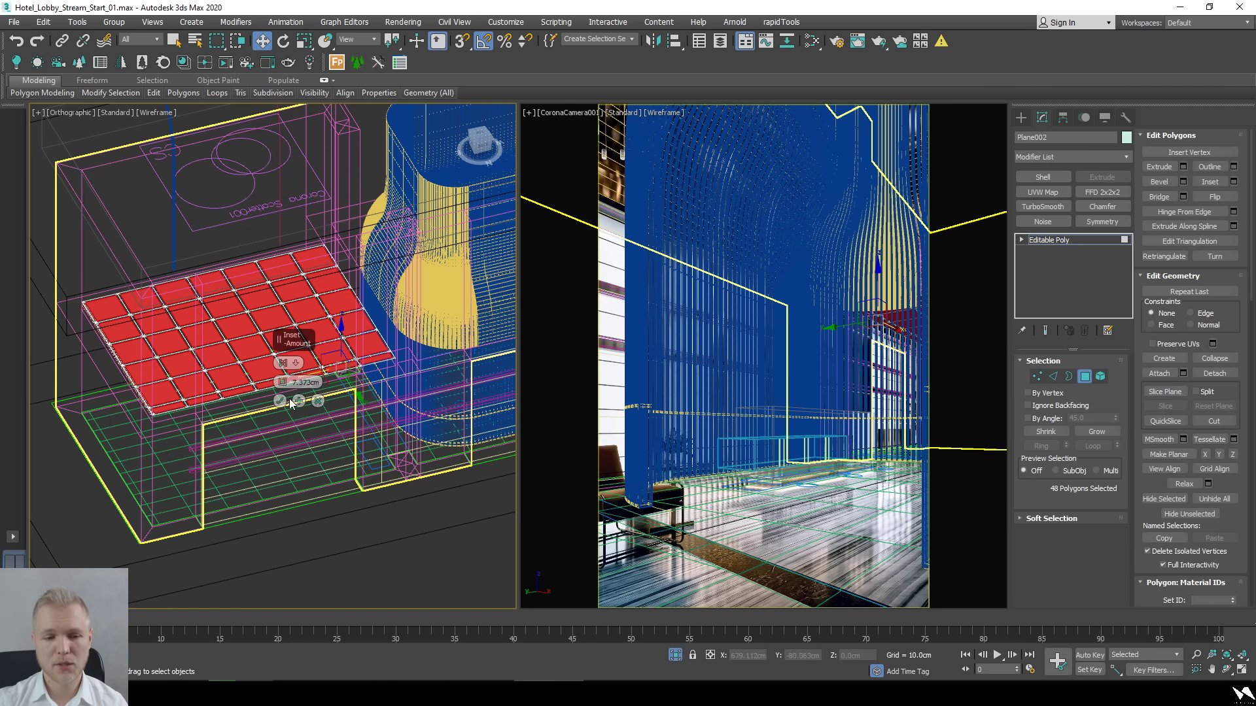
left_click(280, 400)
Extrude the inset tile polygons upward to form a recessed ceiling grid.
scroll(334, 435, "up", 2)
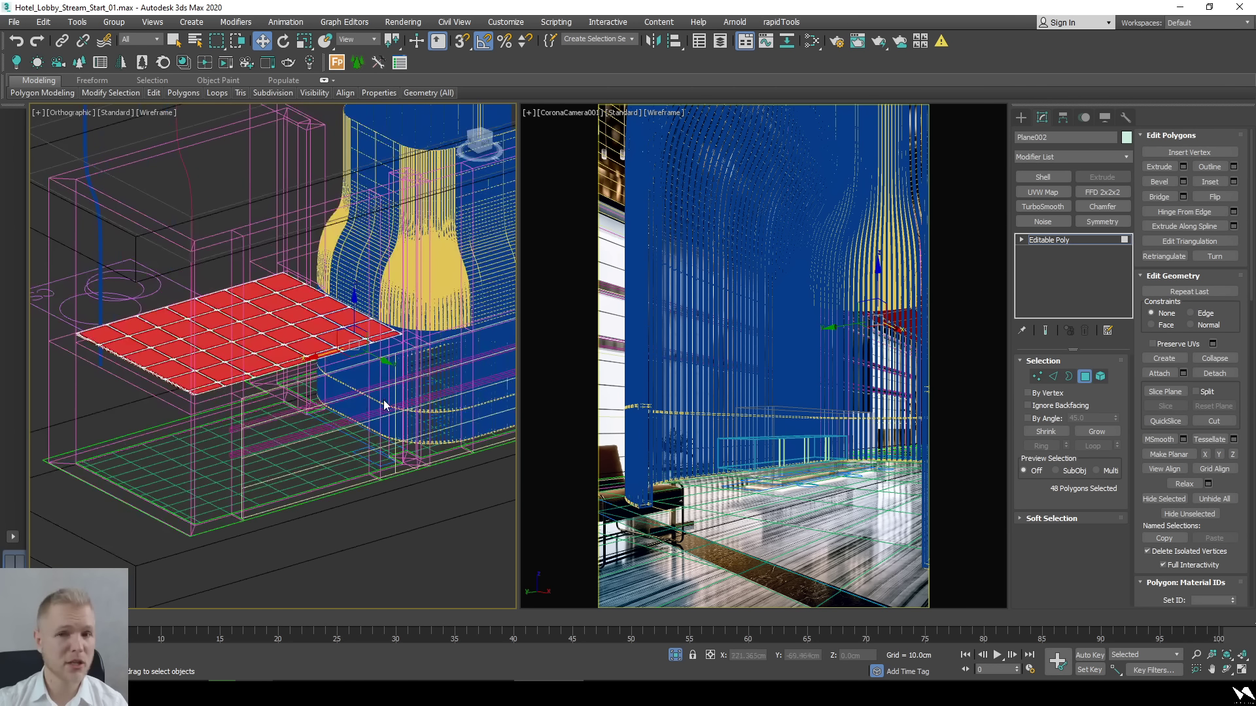
scroll(380, 409, "up", 3)
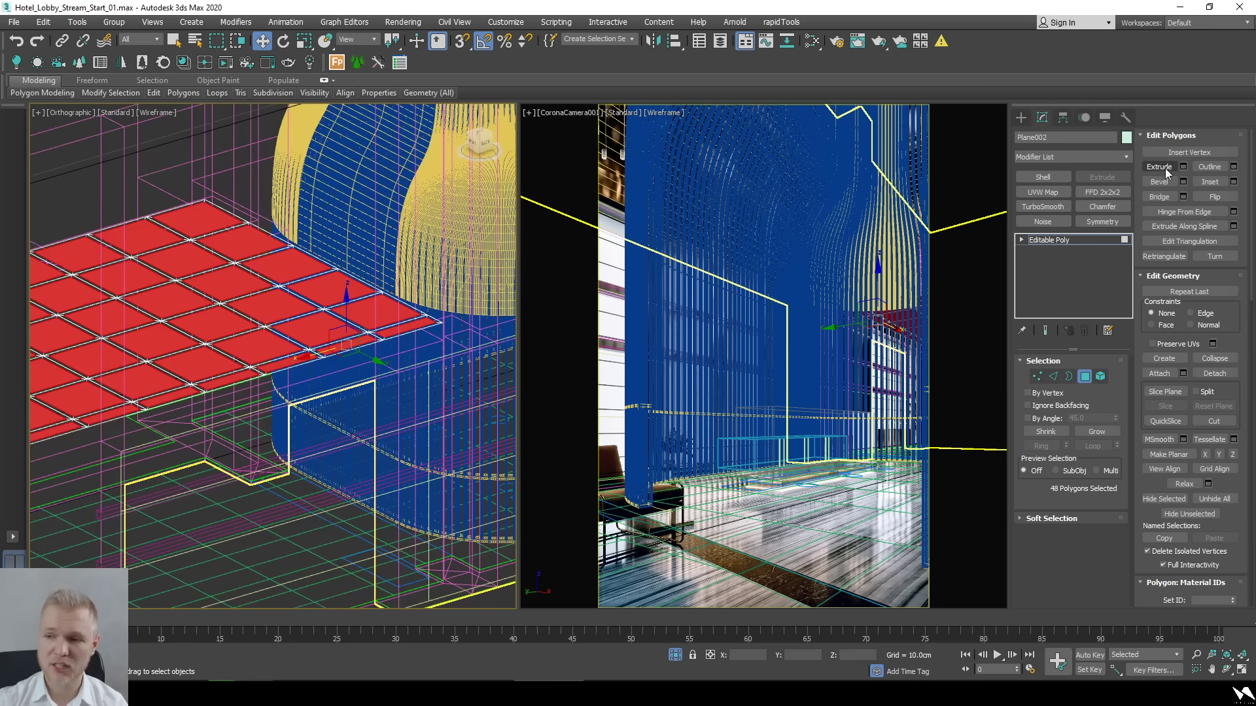
left_click(1164, 167)
middle_click_drag(280, 414, 266, 401, "alt")
left_click_drag(259, 387, 275, 336)
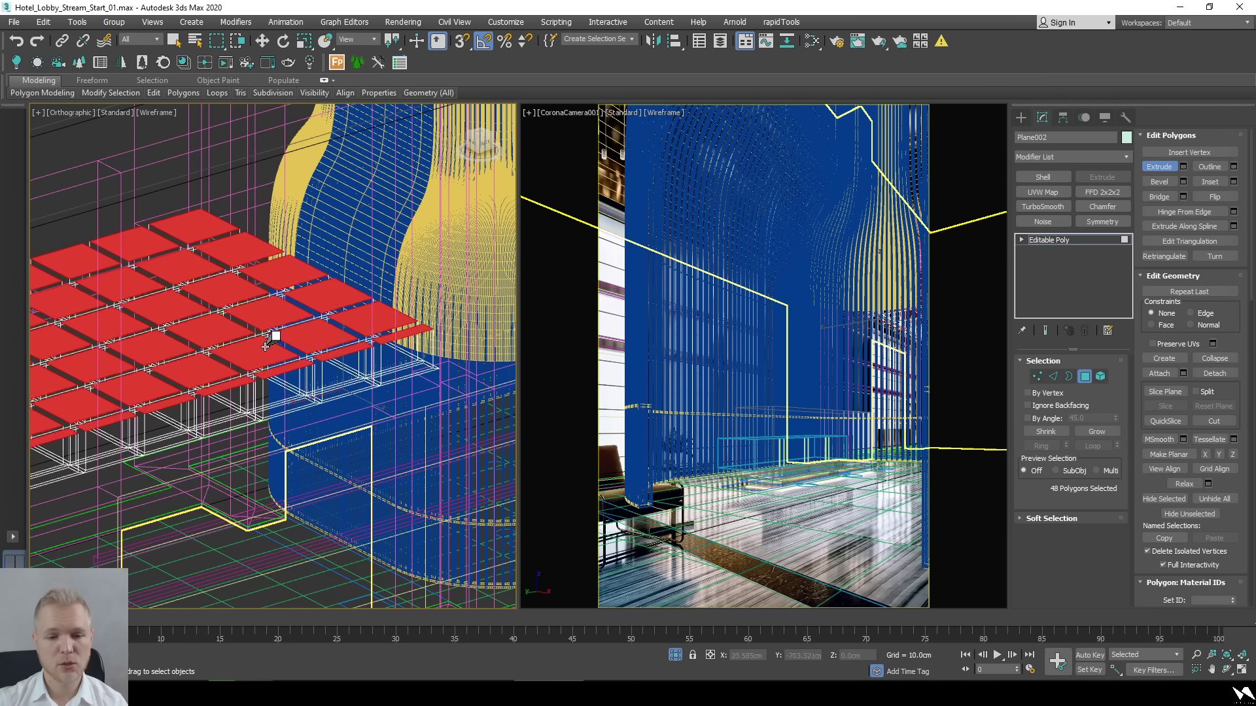
key("w")
middle_click_drag(373, 484, 319, 488, "alt")
key("F3")
scroll(261, 503, "up", 5)
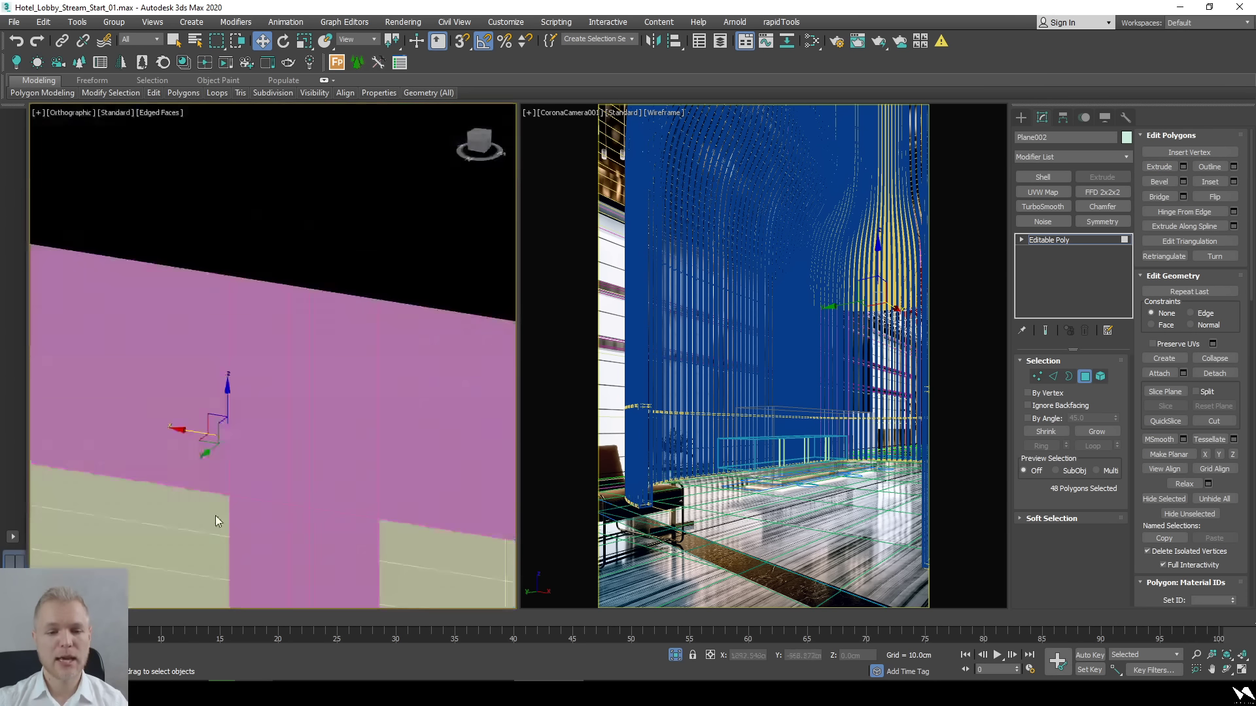
key("F3")
scroll(391, 406, "down", 5)
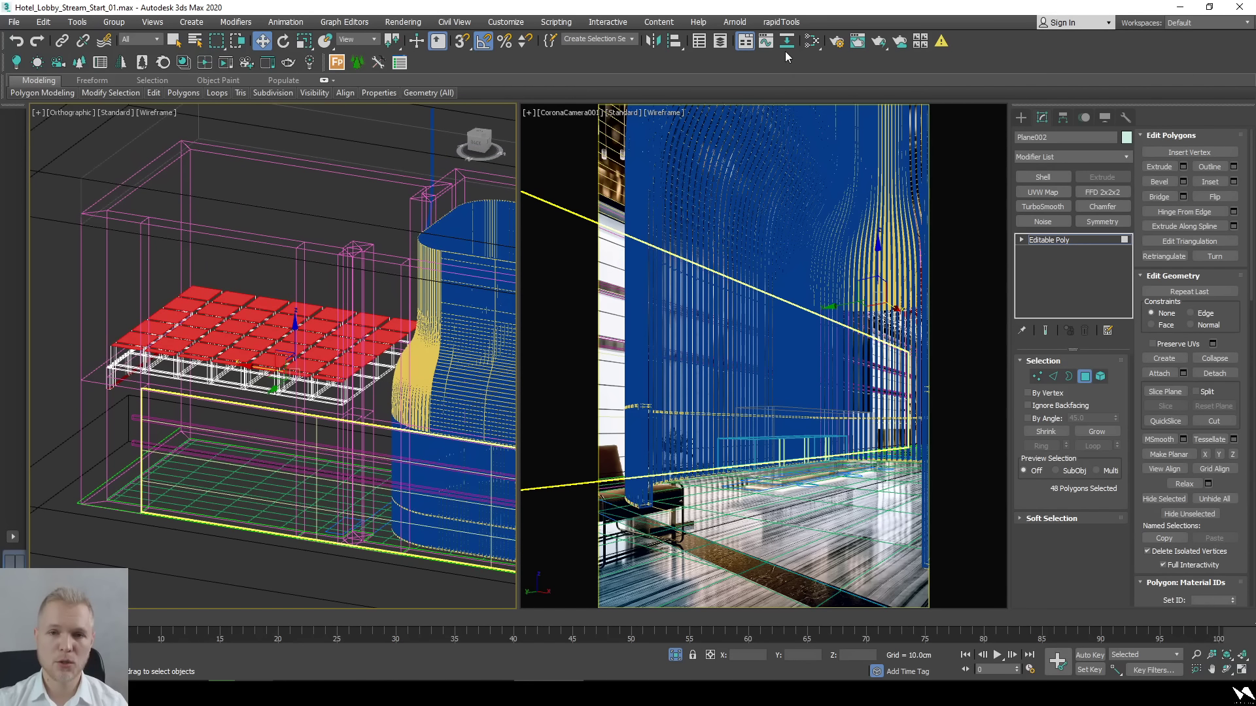
scroll(384, 462, "down", 4)
middle_click_drag(340, 458, 385, 463, "alt")
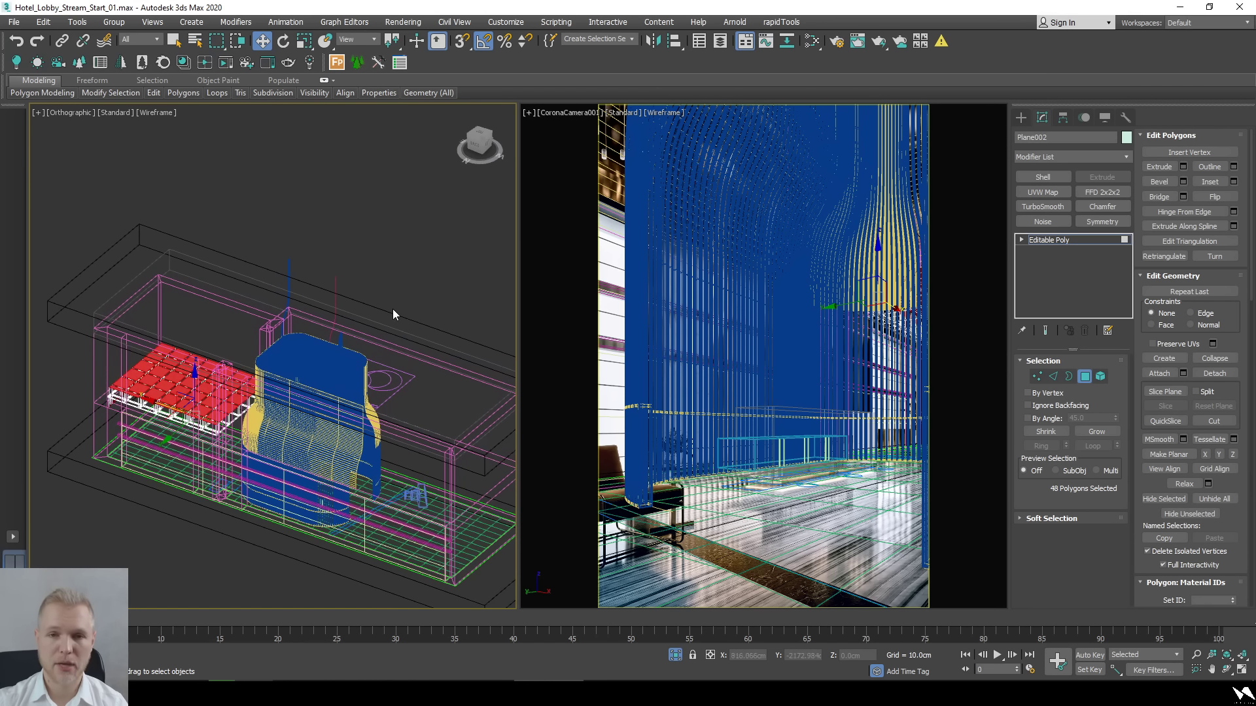
Clear the polygon selection on the coffered ceiling and finish editing its polygons.
middle_click_drag(392, 309, 386, 344, "alt")
scroll(379, 260, "down", 3)
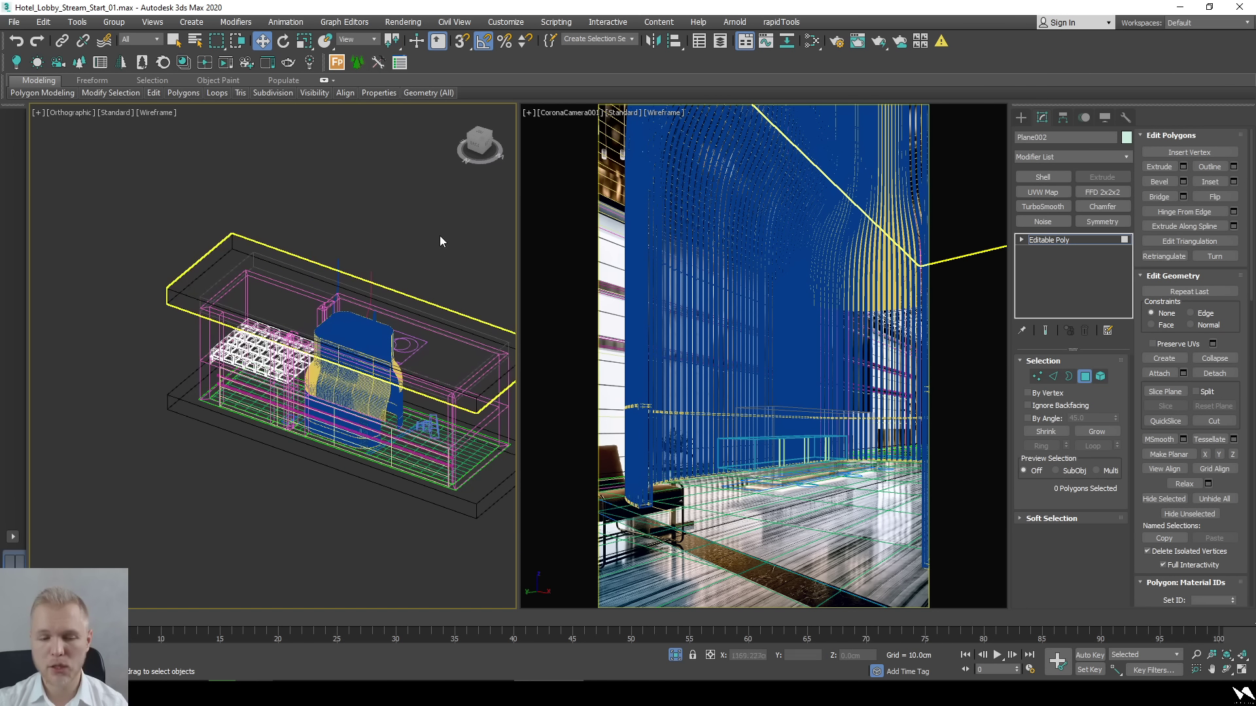
left_click(437, 280)
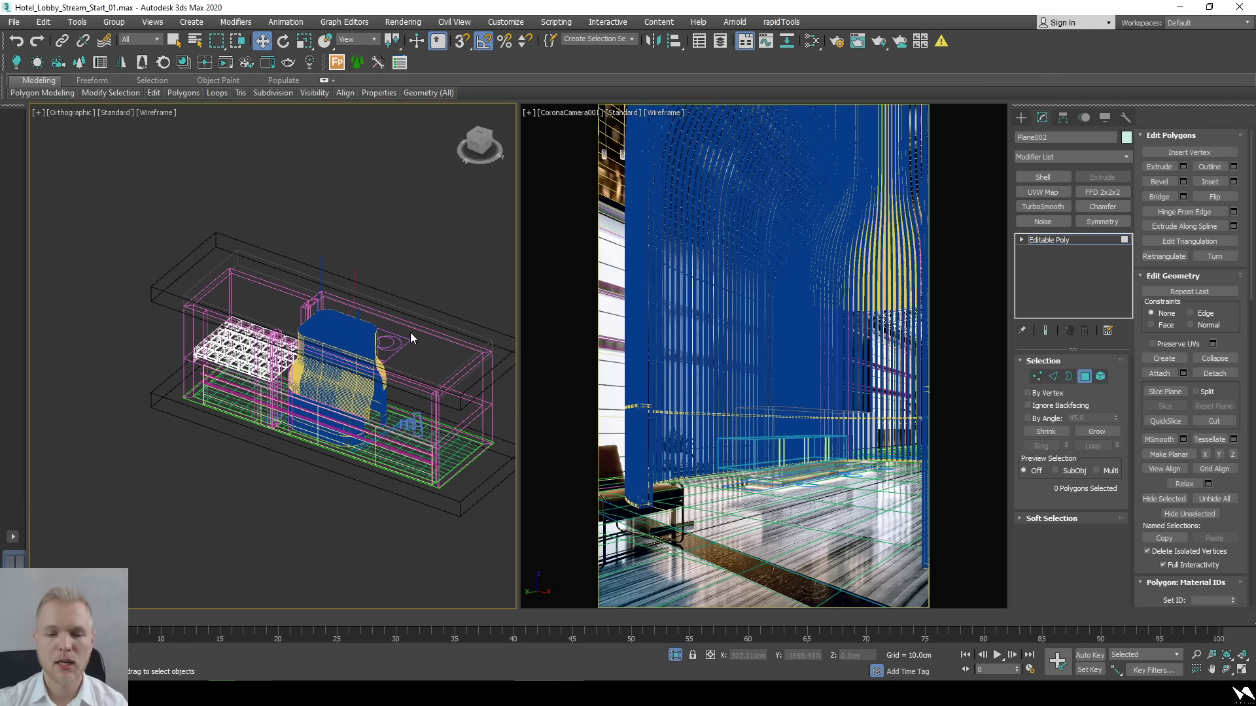
scroll(399, 366, "up", 2)
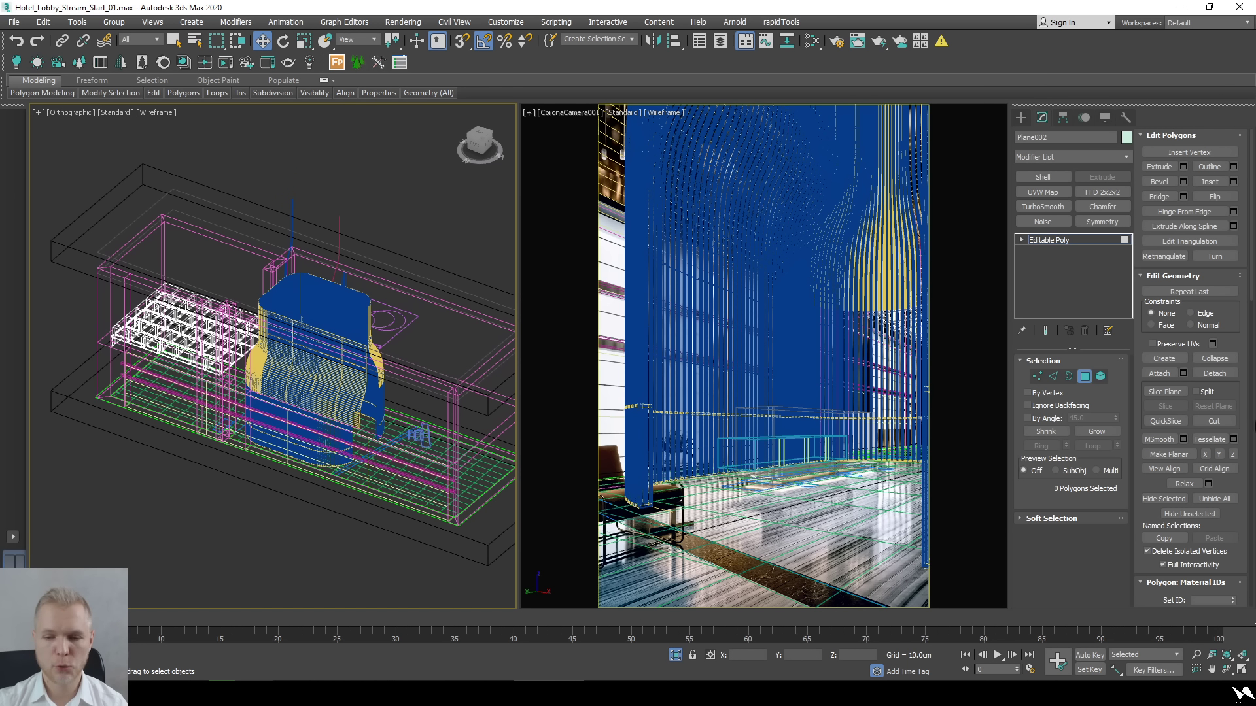
left_click(1085, 377)
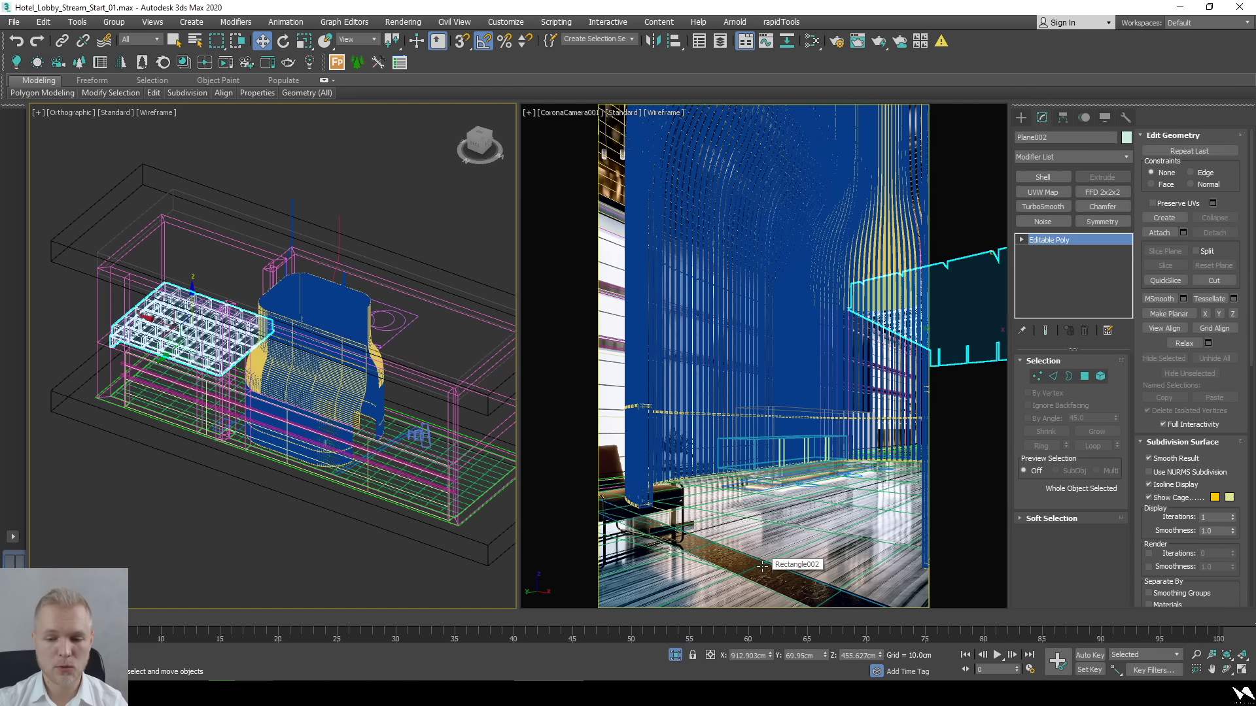
Switch the camera view from wireframe to clay shading with edged faces.
left_click(762, 566)
key("F3")
left_click(794, 468)
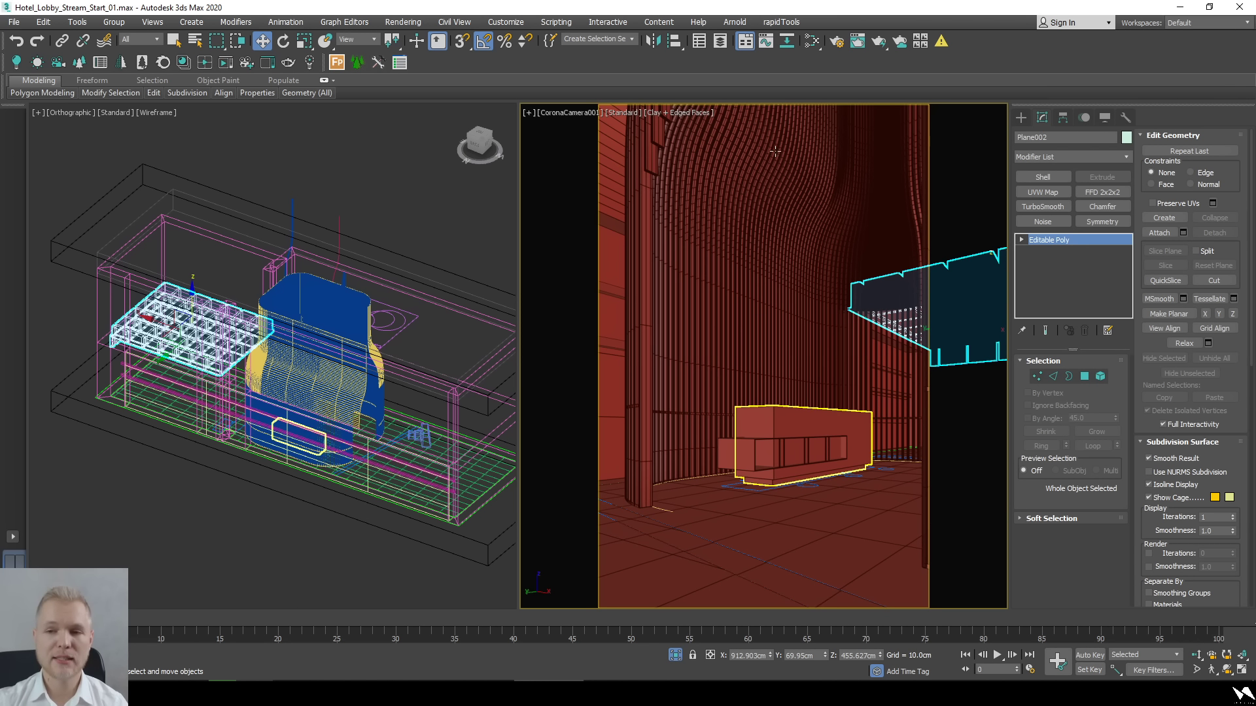
left_click(819, 40)
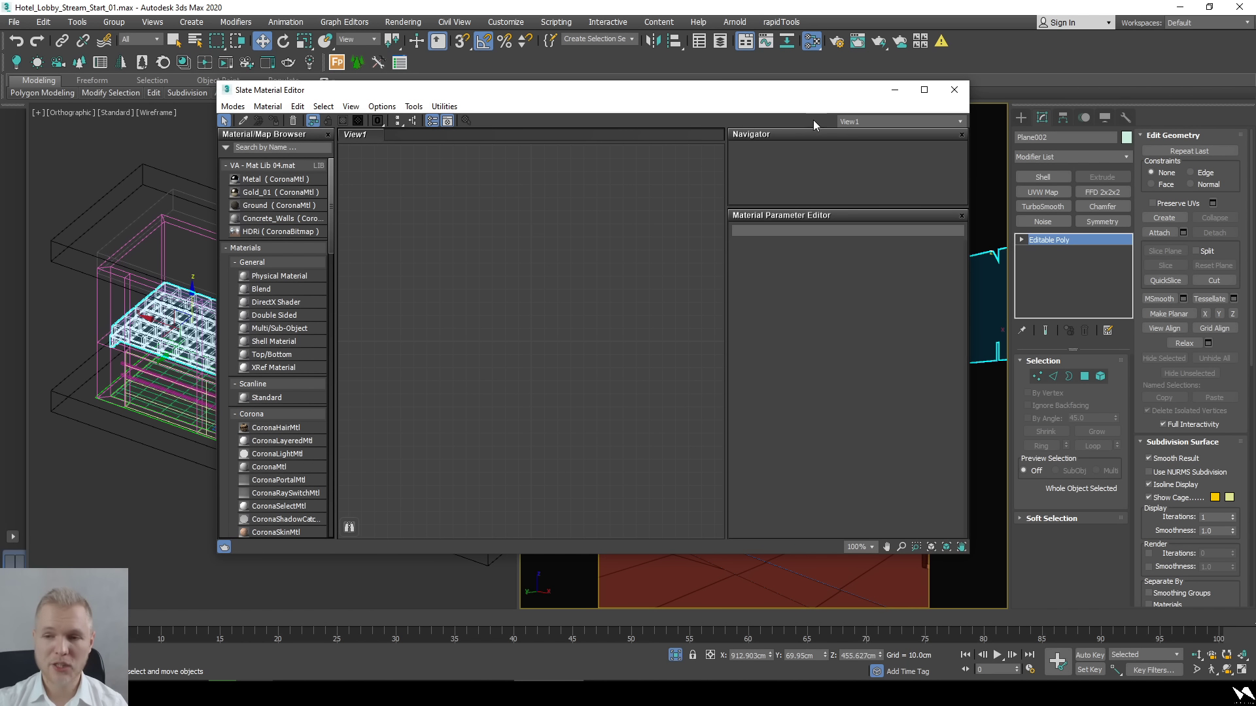
left_click(894, 90)
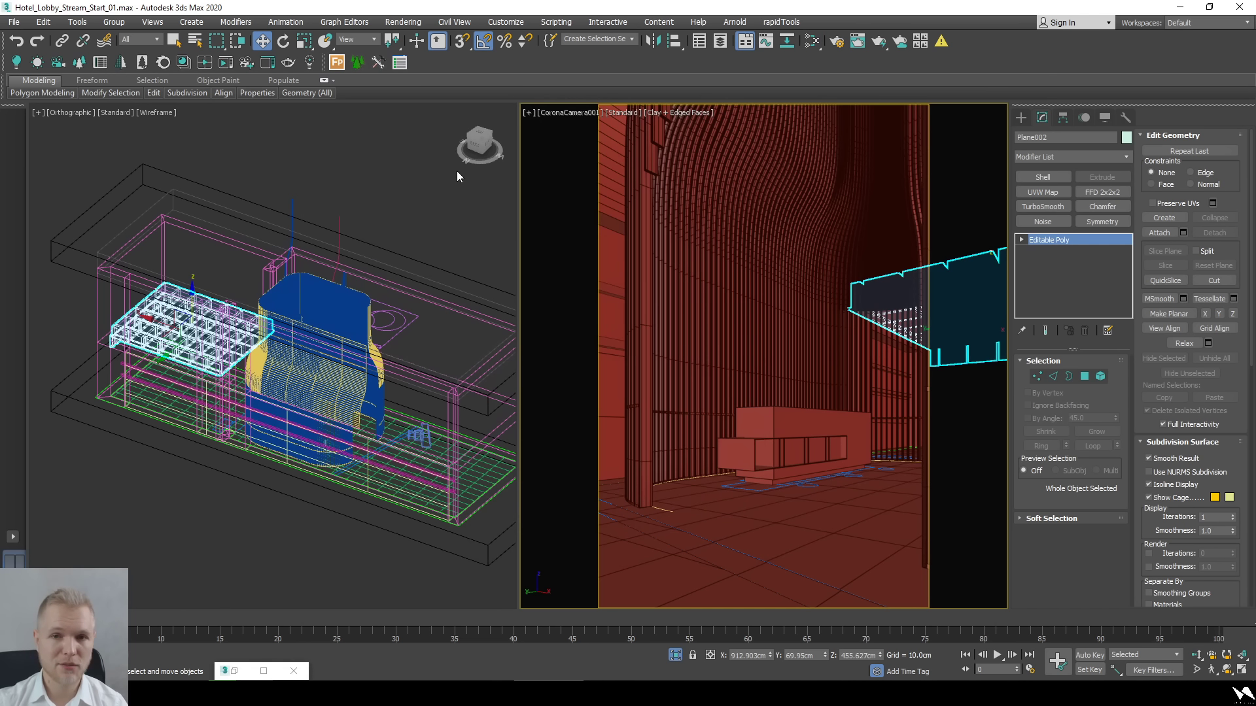
Examine the side room's ceiling grid and the lobby layout from orbited angles and from the top, and clear the object selection.
scroll(440, 245, "down", 5)
middle_click_drag(434, 246, 412, 394, "alt")
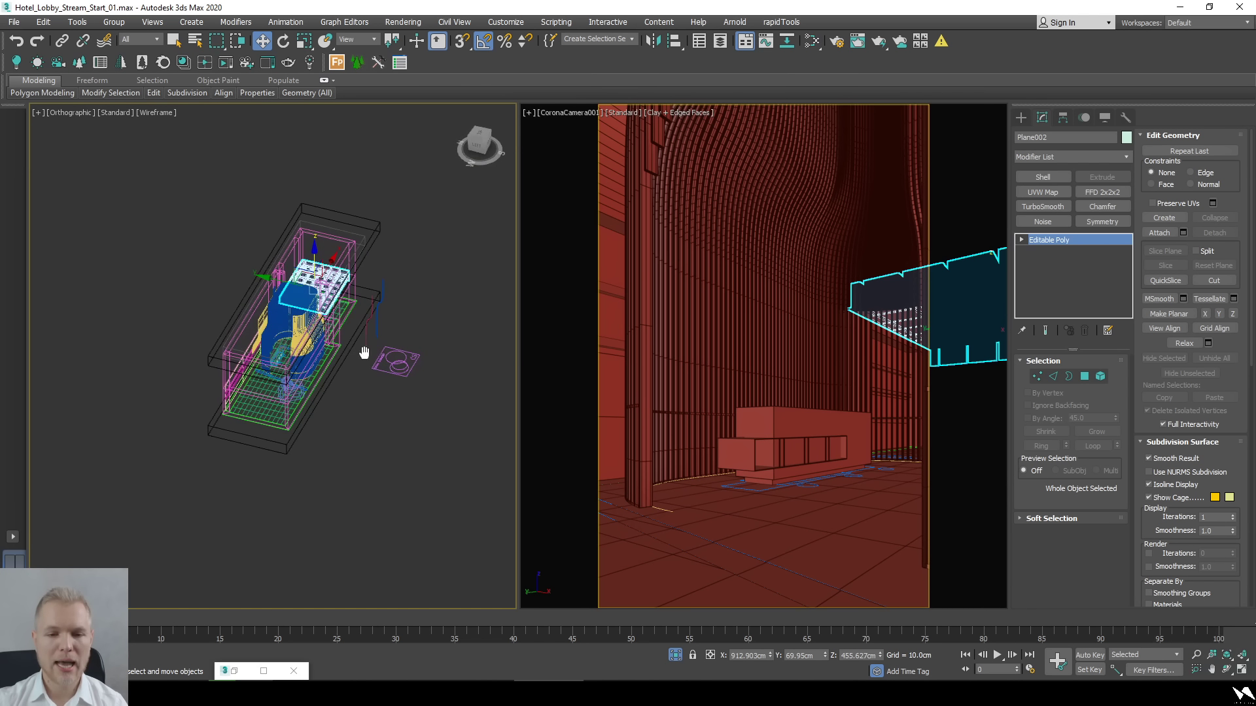
scroll(412, 395, "up", 4)
scroll(412, 395, "down", 4)
middle_click_drag(390, 477, 397, 446, "alt")
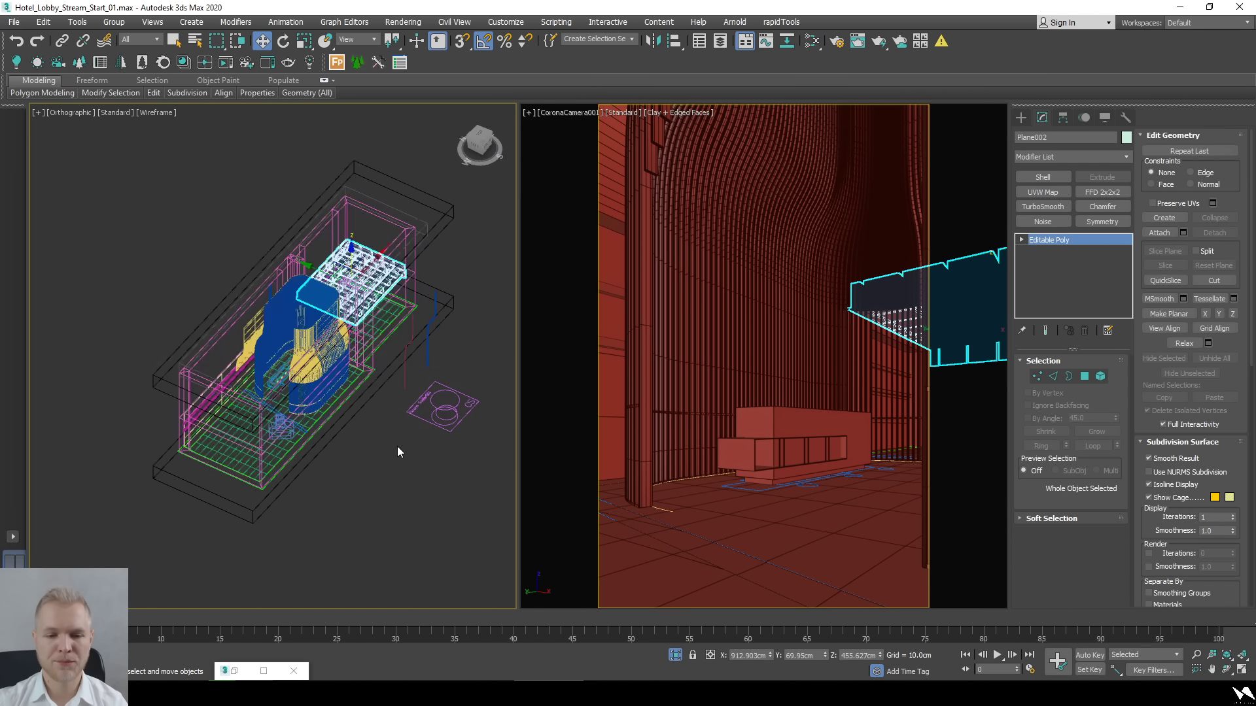
key("t")
key("z")
scroll(233, 347, "up", 6)
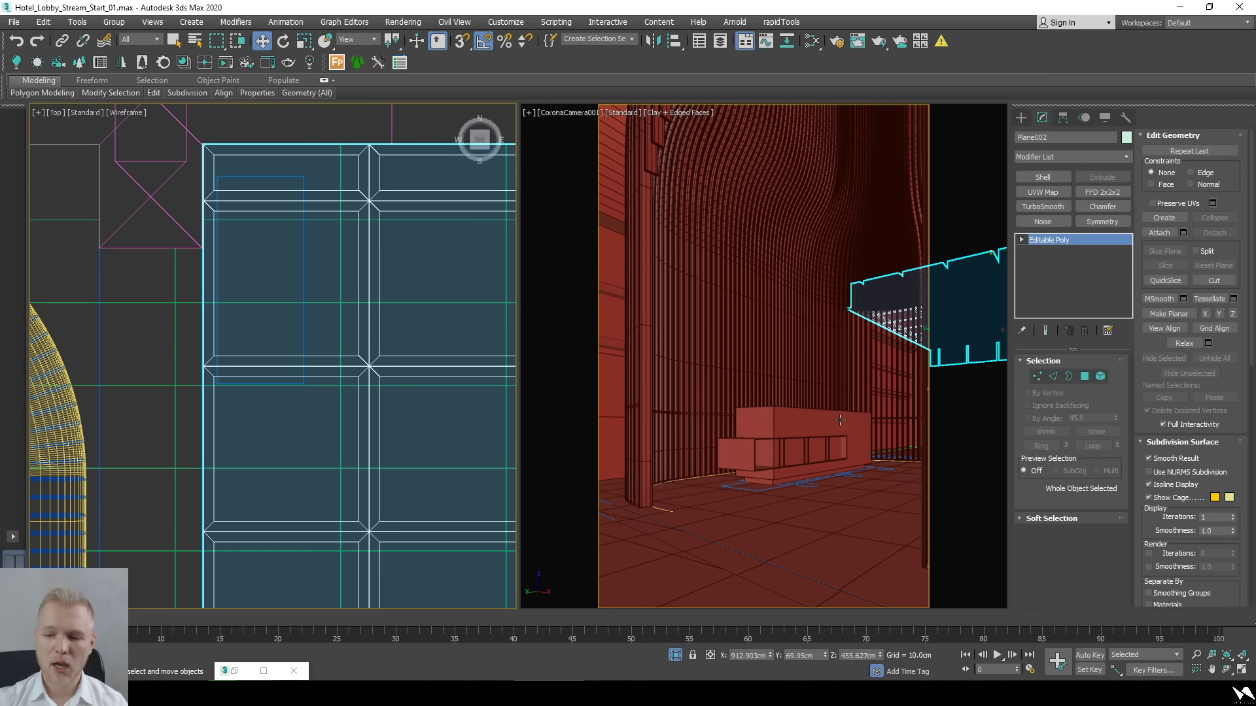
scroll(369, 351, "down", 5)
scroll(369, 351, "down", 2)
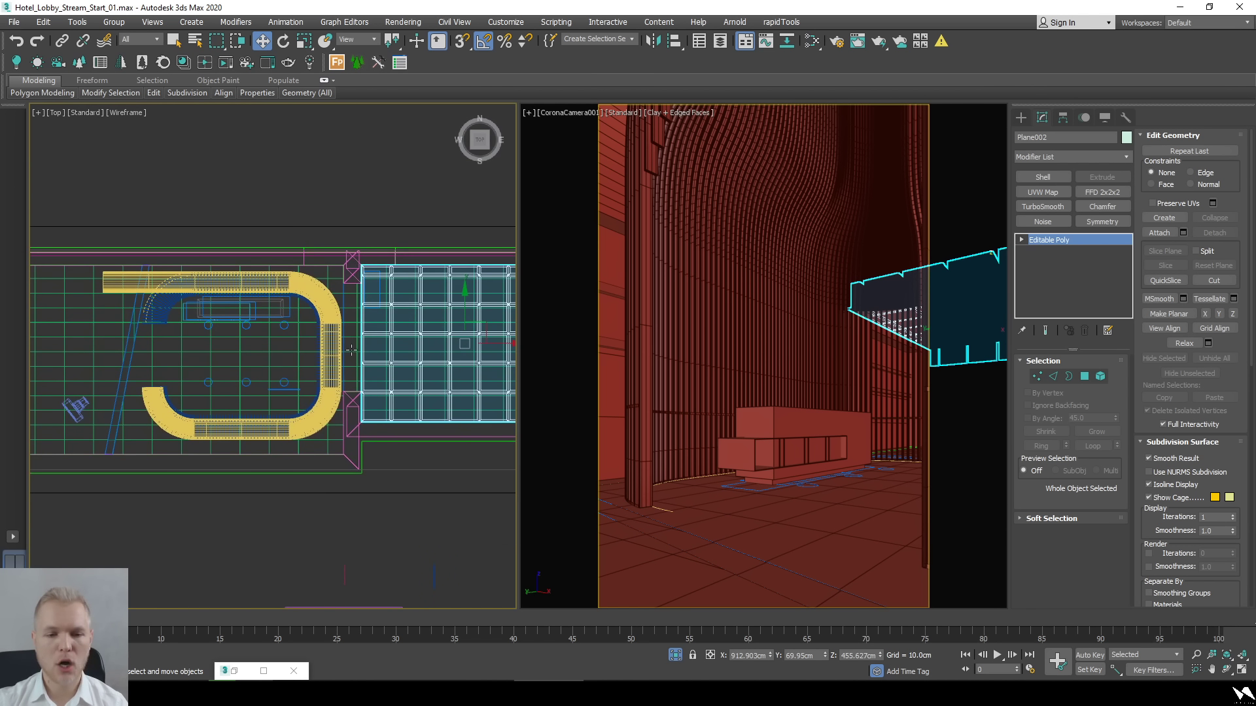
left_click(701, 174)
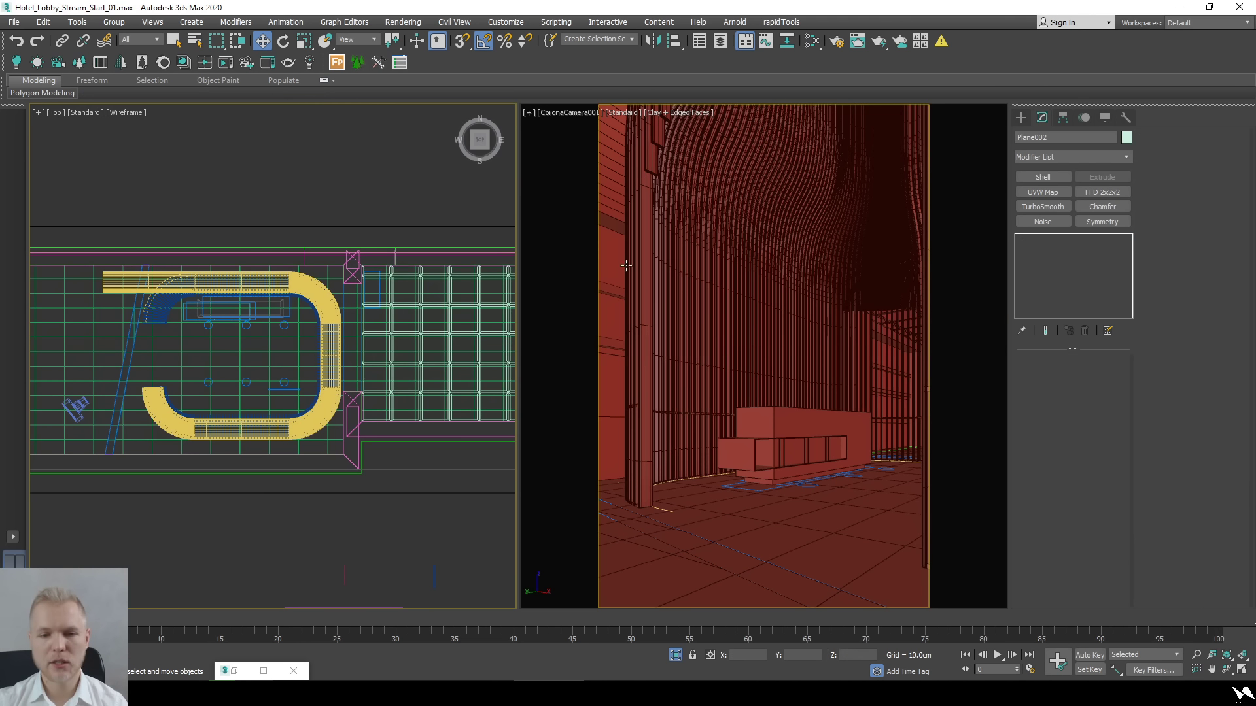
Enable the material override in the Corona render setup and assign a new CoronaMtl to it.
left_click(842, 43)
left_click_drag(719, 133, 326, 133)
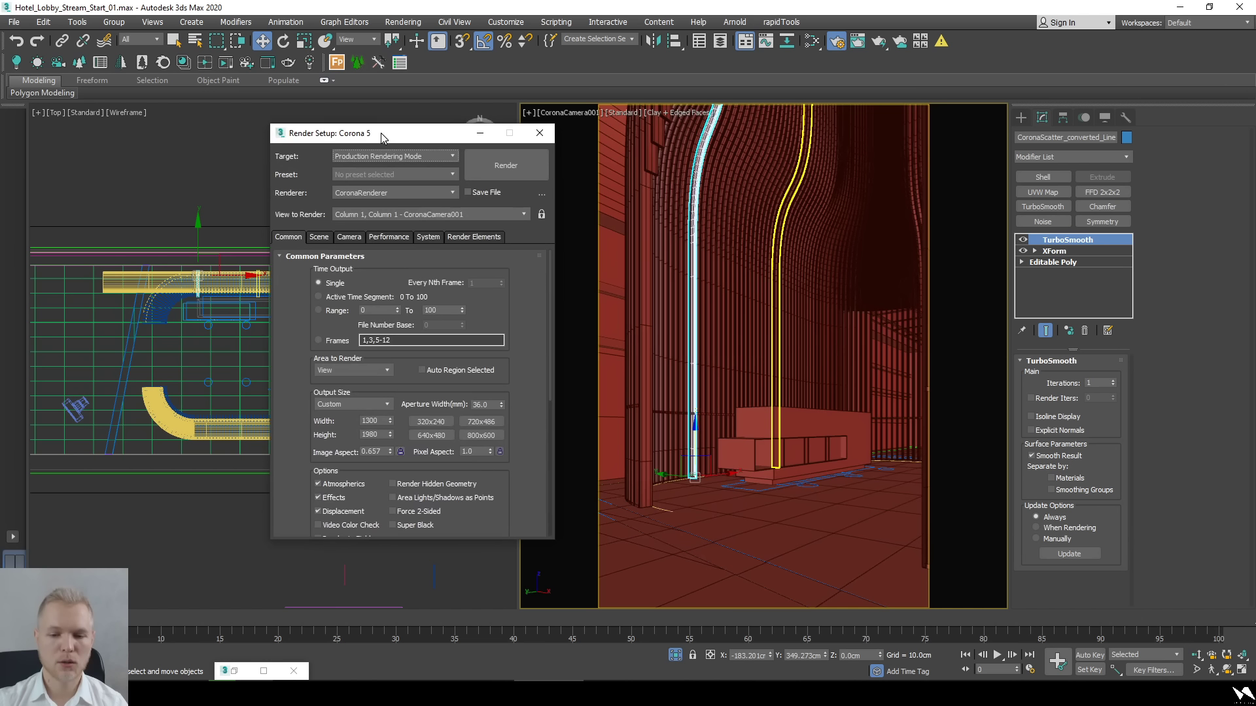
left_click(319, 238)
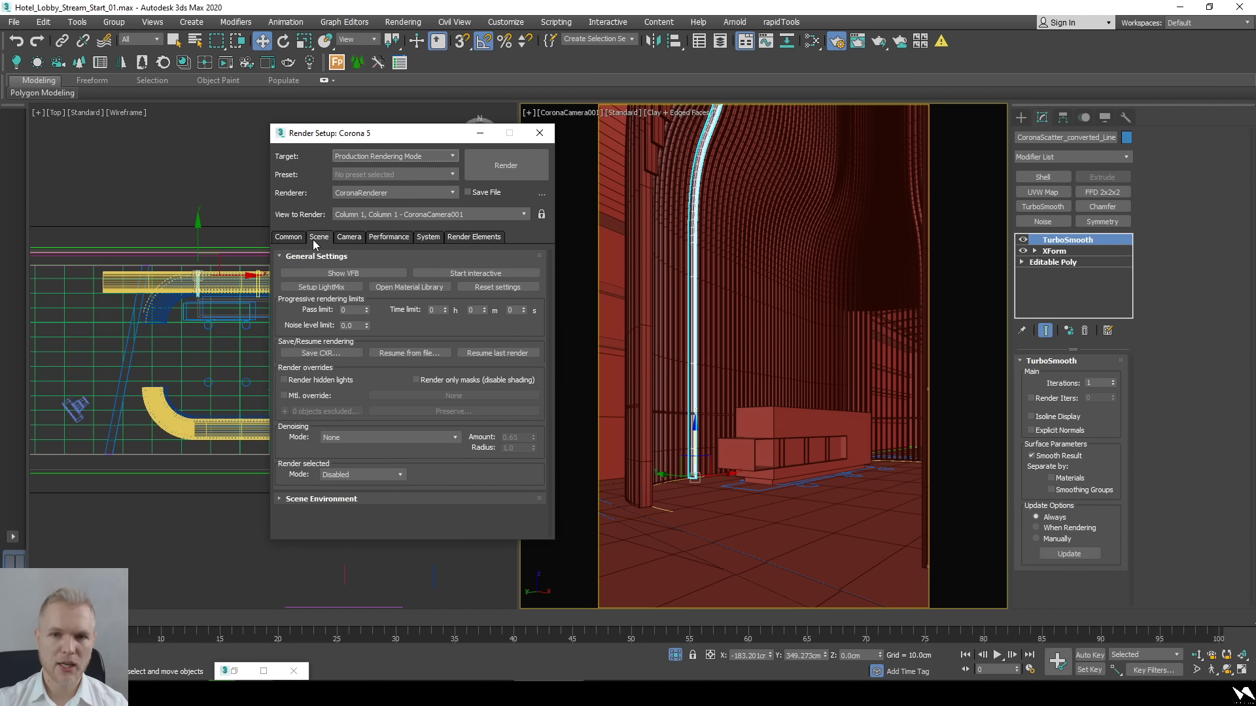
left_click(314, 398)
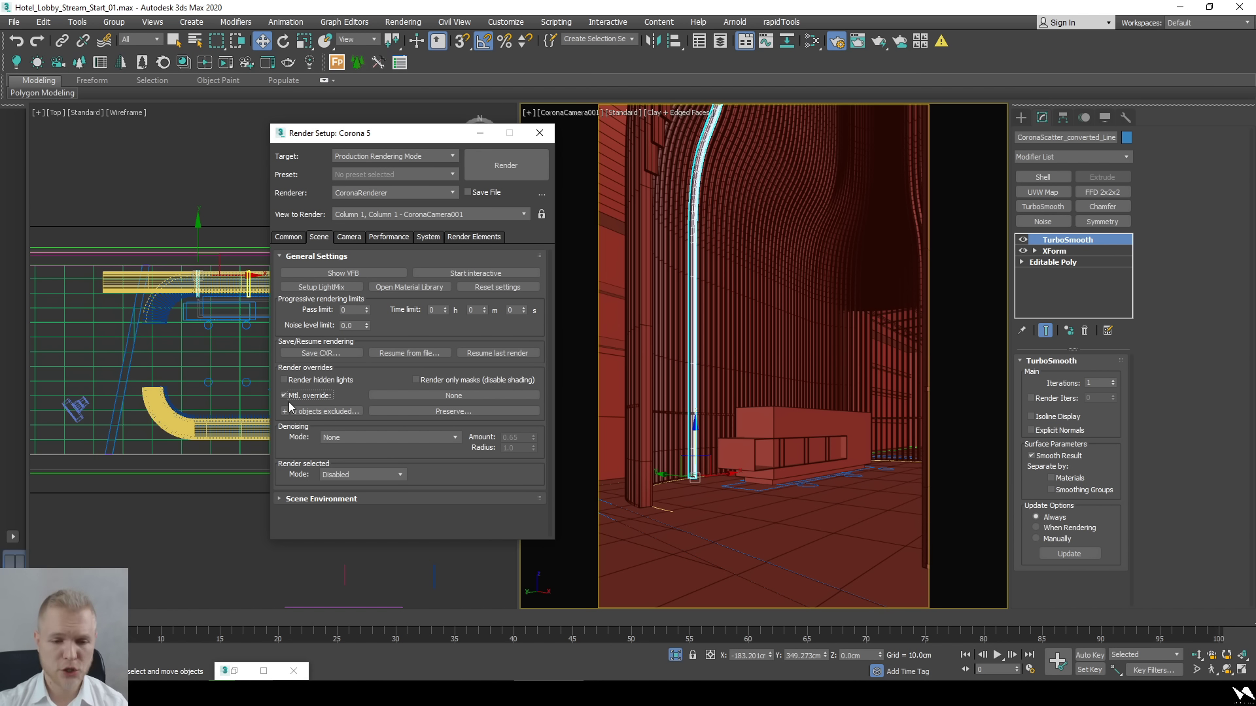
left_click(490, 393)
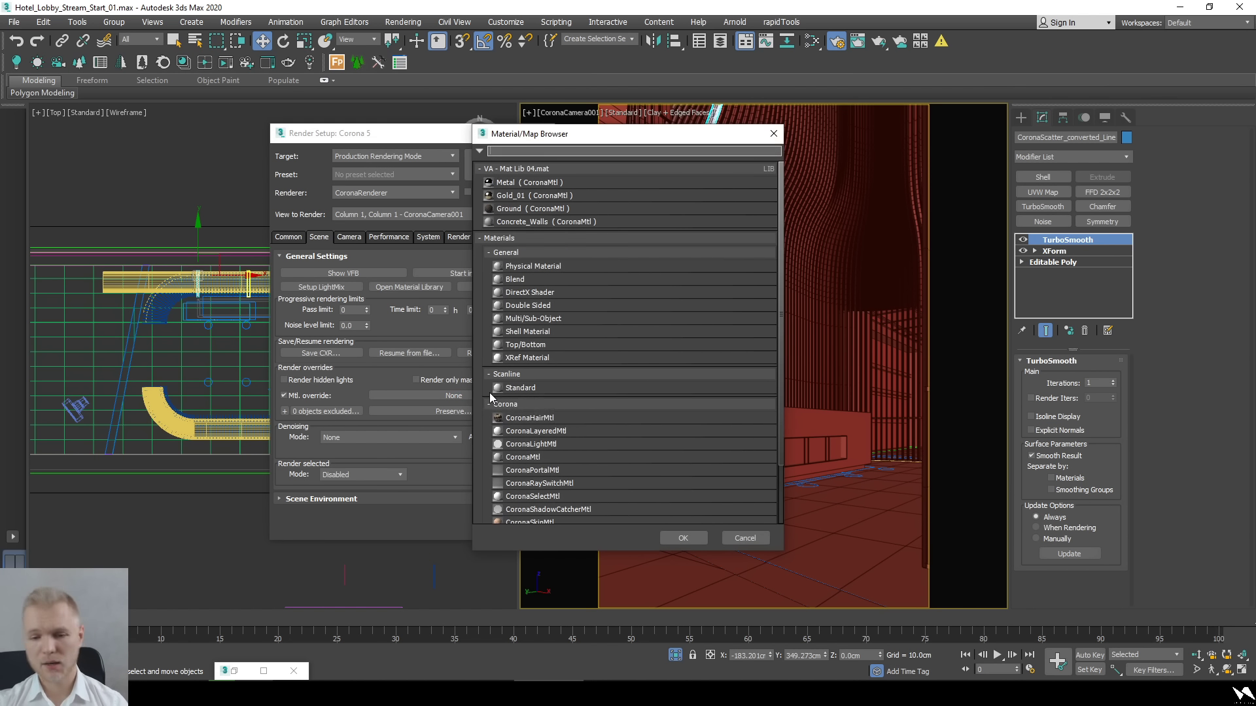
left_click(576, 456)
left_click(680, 538)
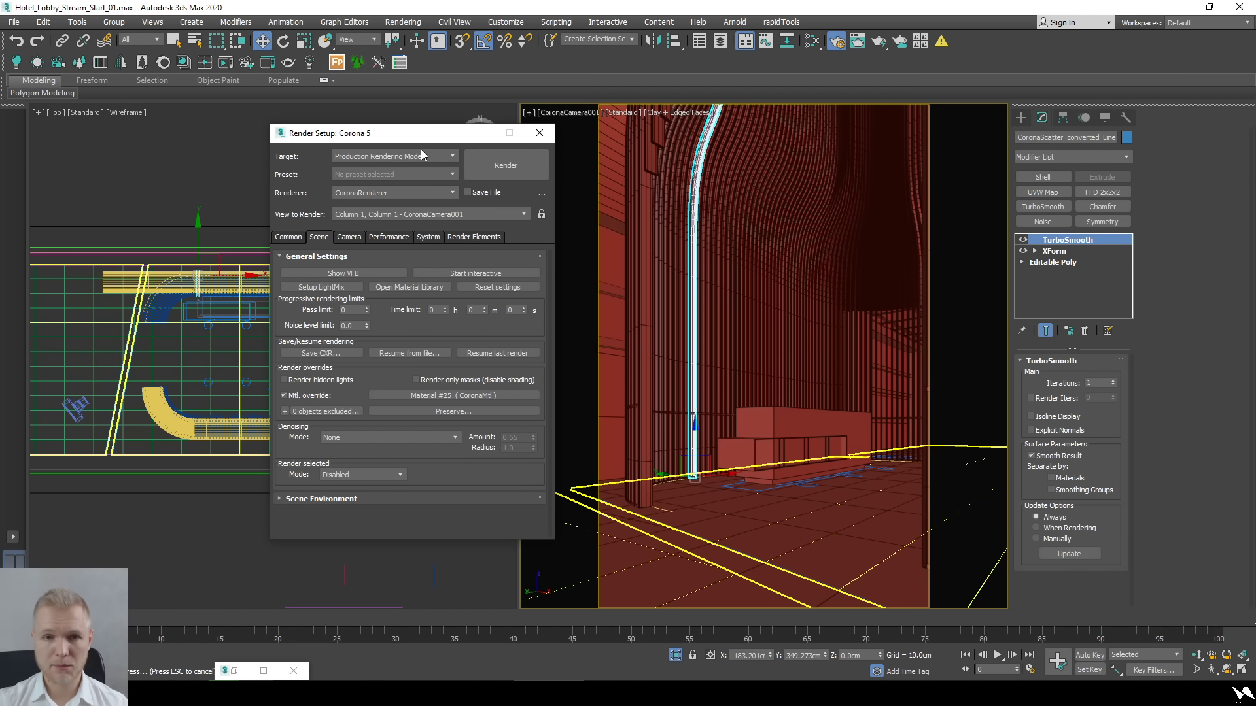
left_click_drag(410, 142, 0, 216)
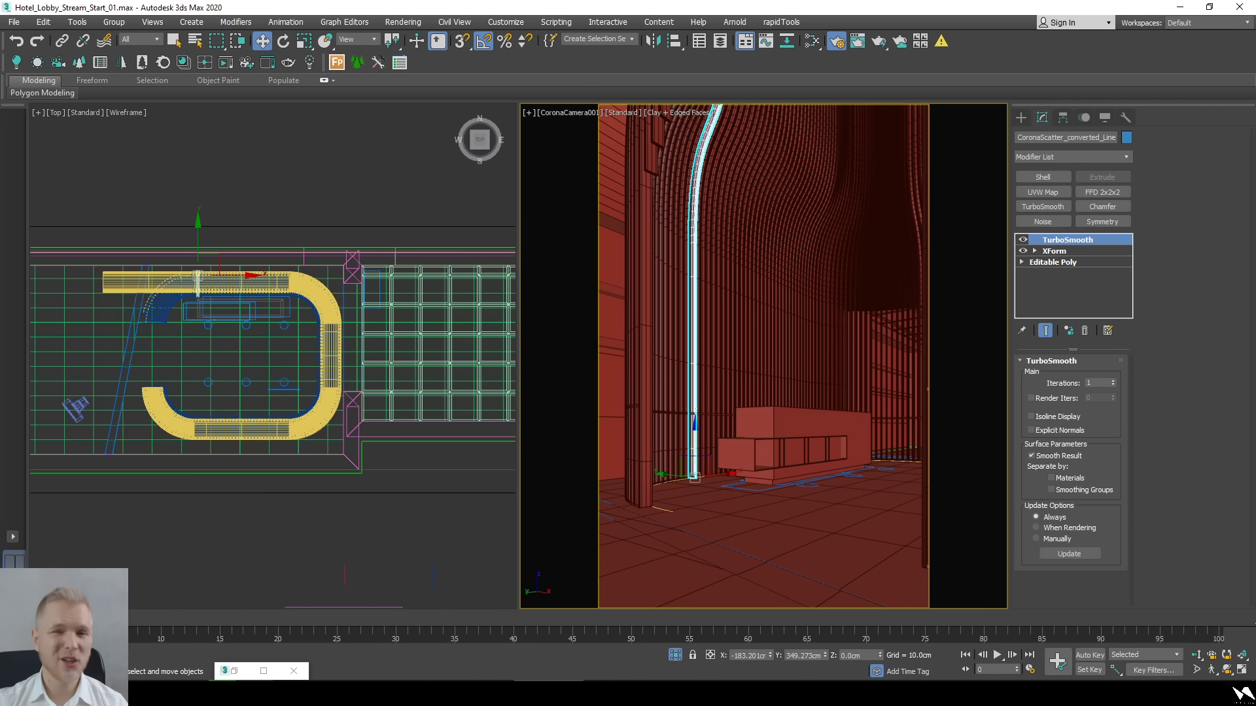
Set the Corona denoising mode to NVIDIA GPU AI (fast preview) and display the performance settings.
left_click(268, 183)
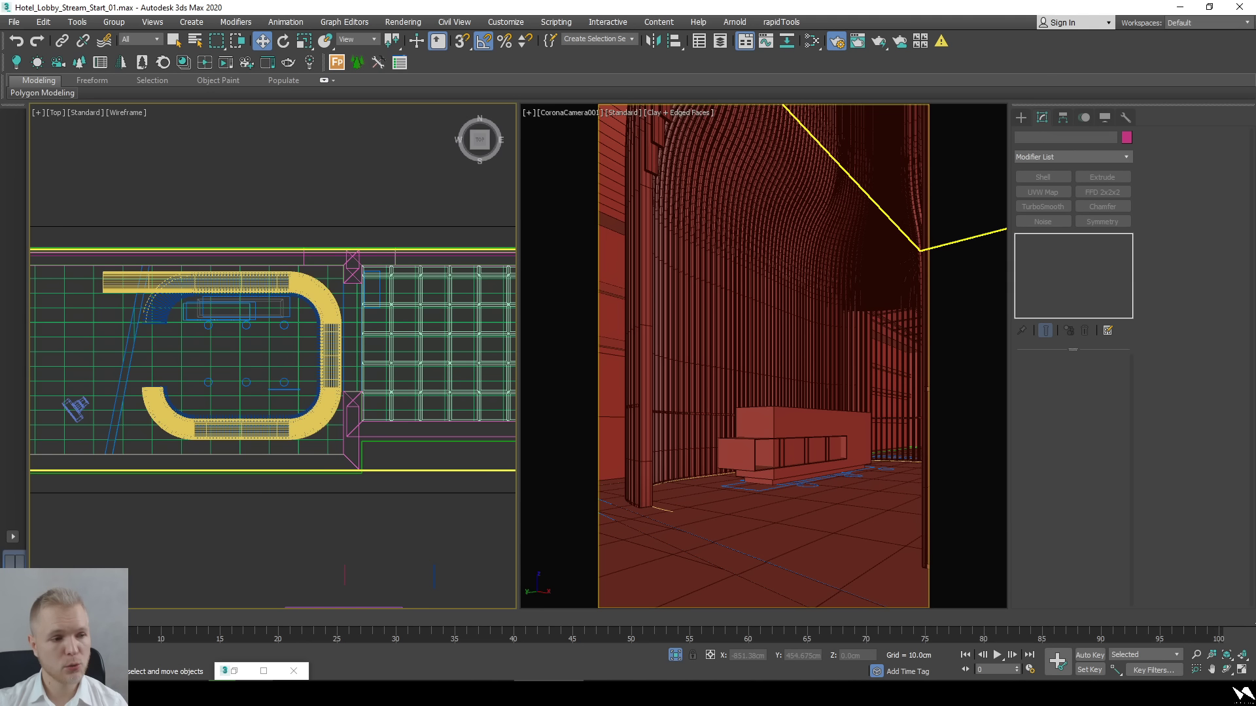
key("F10")
left_click_drag(482, 196, 570, 149)
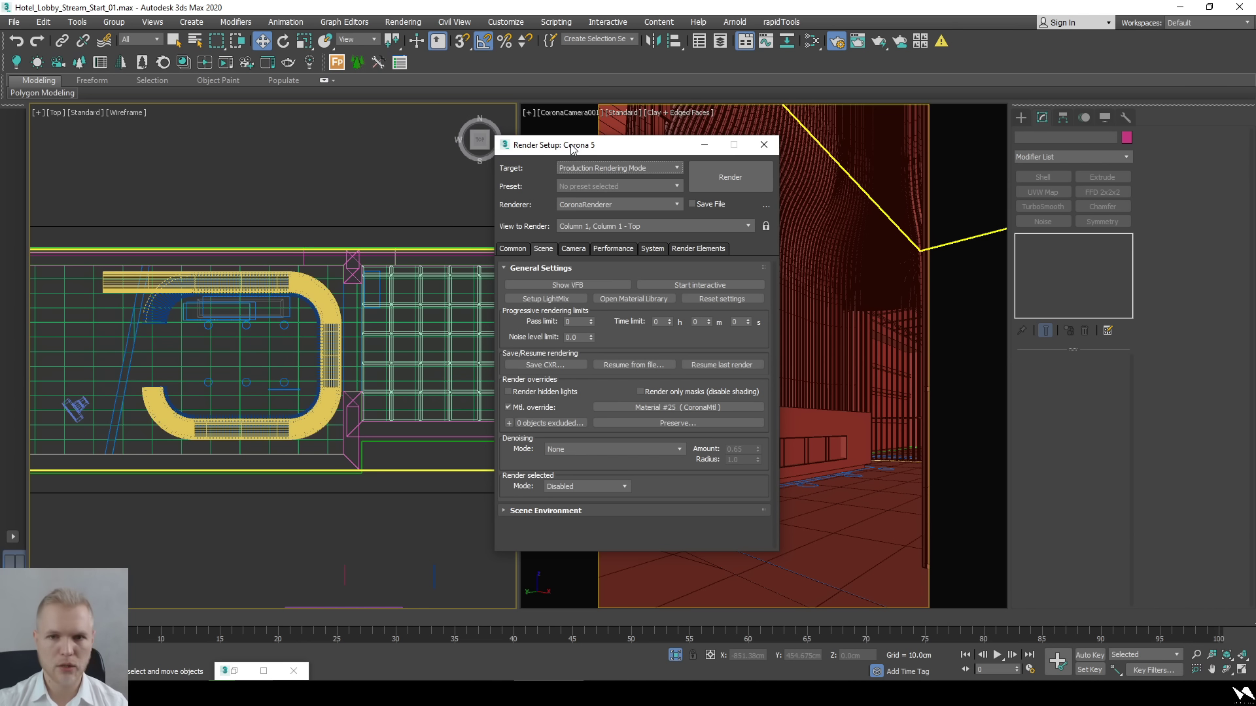
left_click(637, 450)
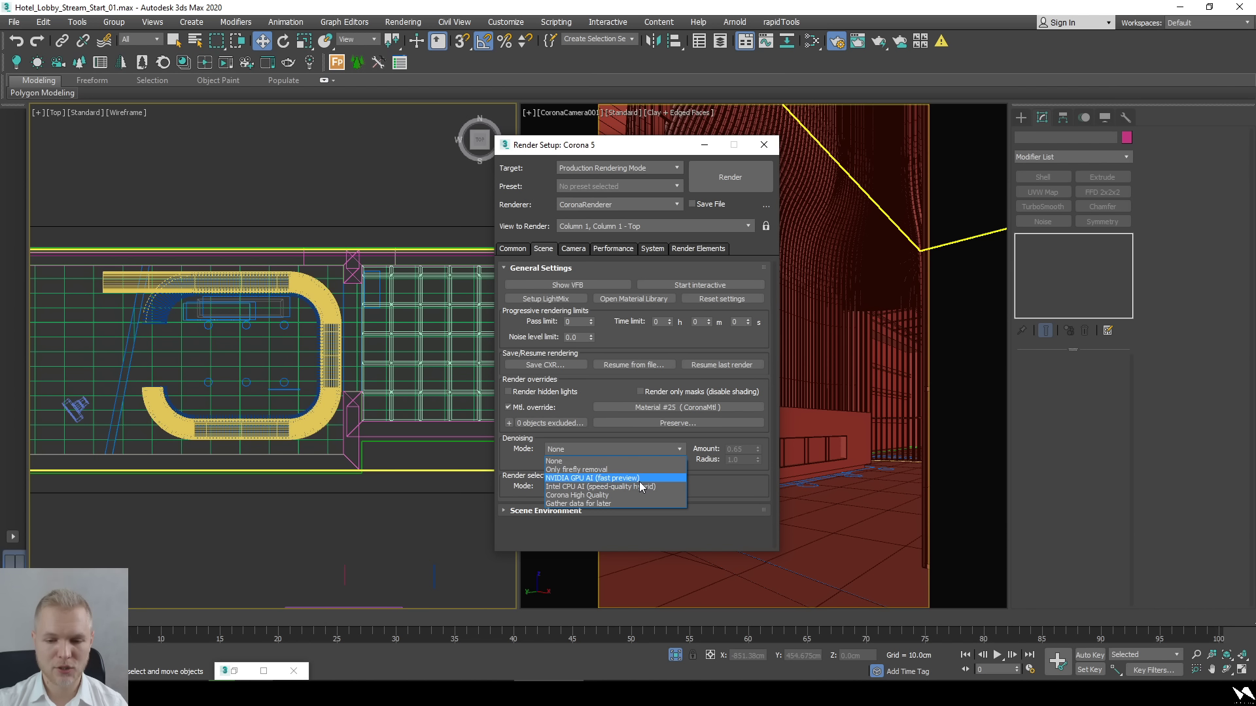
left_click(638, 481)
left_click(599, 250)
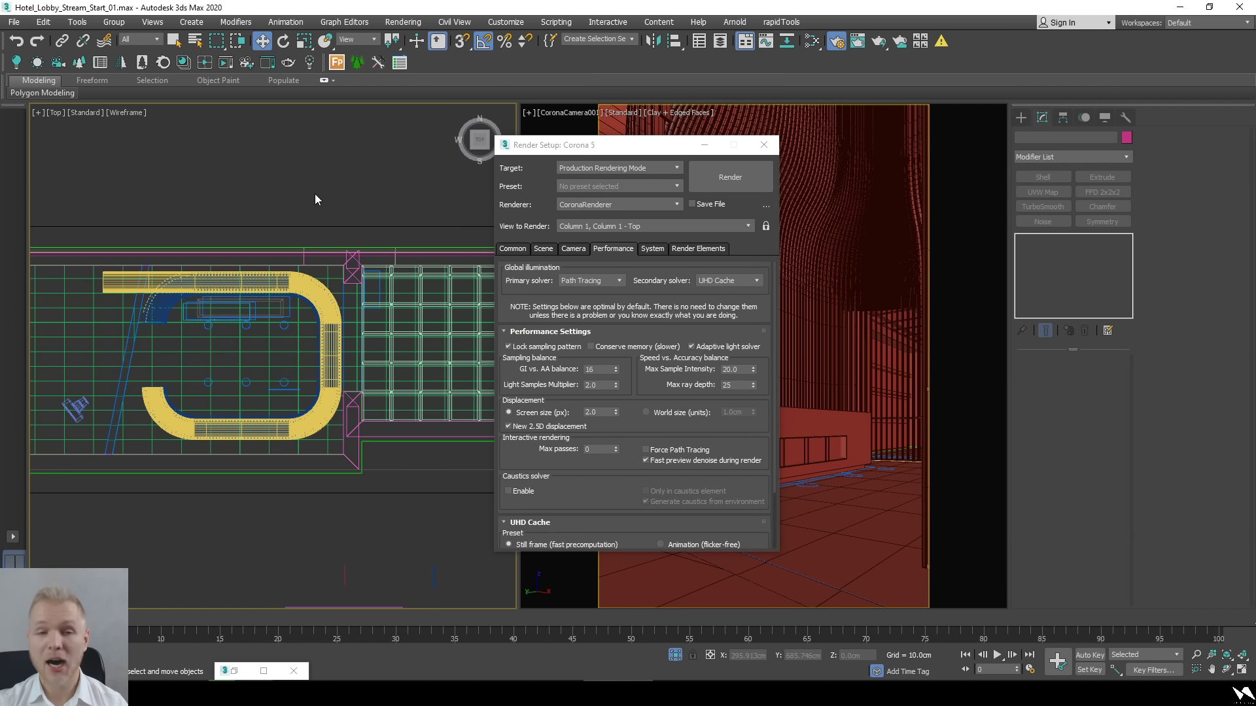
Examine the slat wall and the camera's position from several angles, closing the render setup.
left_click(299, 291)
middle_click_drag(299, 291, 335, 289)
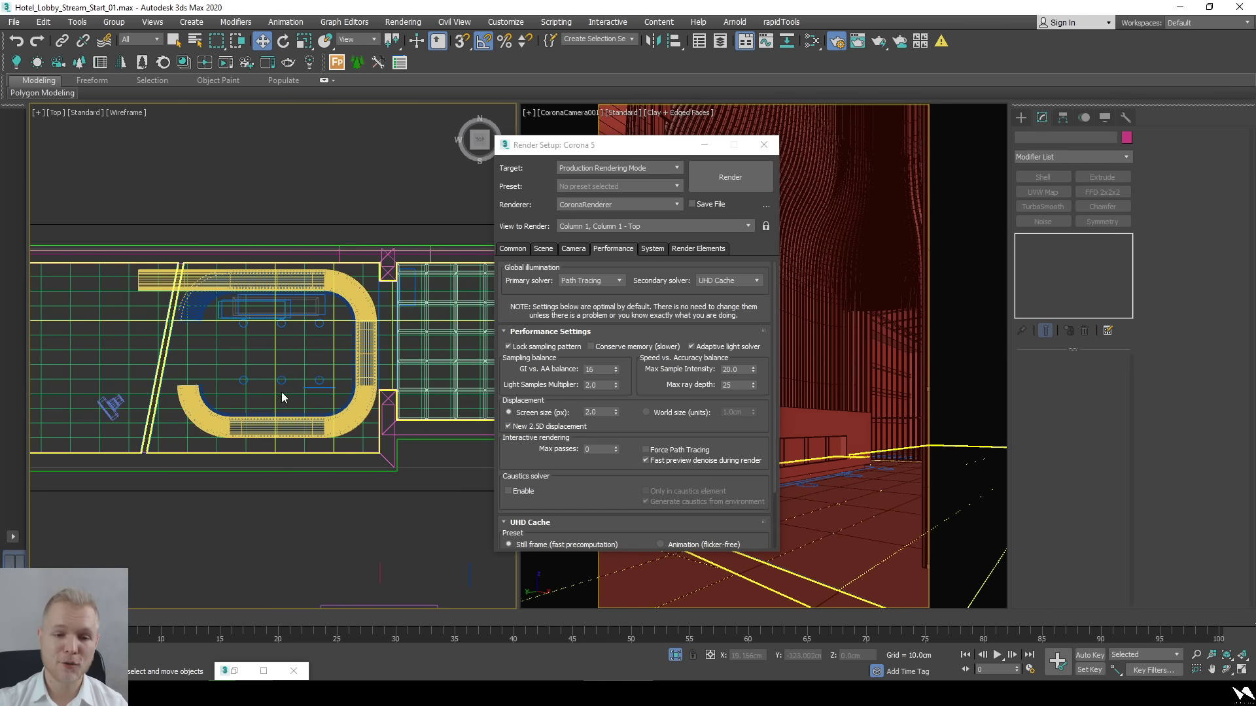
middle_click_drag(282, 393, 328, 424, "alt")
scroll(352, 423, "up", 4)
scroll(298, 473, "down", 2)
scroll(328, 424, "up", 5)
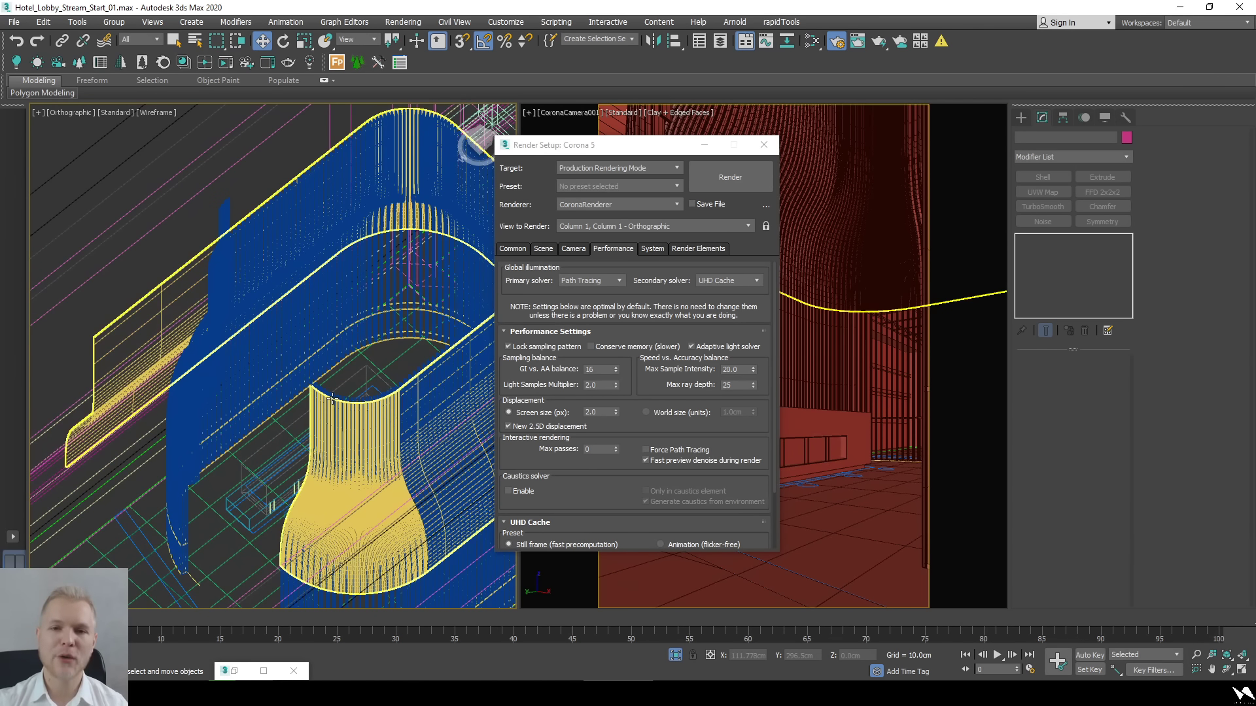
scroll(332, 399, "down", 3)
middle_click_drag(333, 399, 323, 464, "alt")
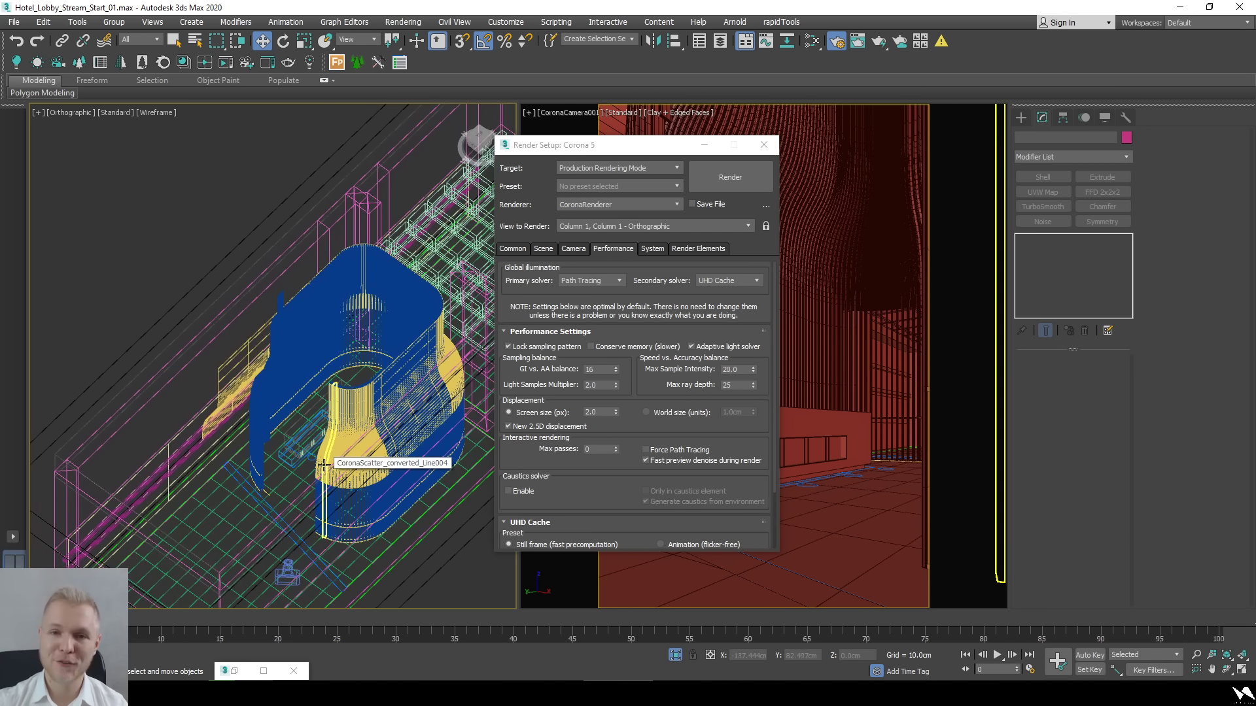
left_click(290, 575)
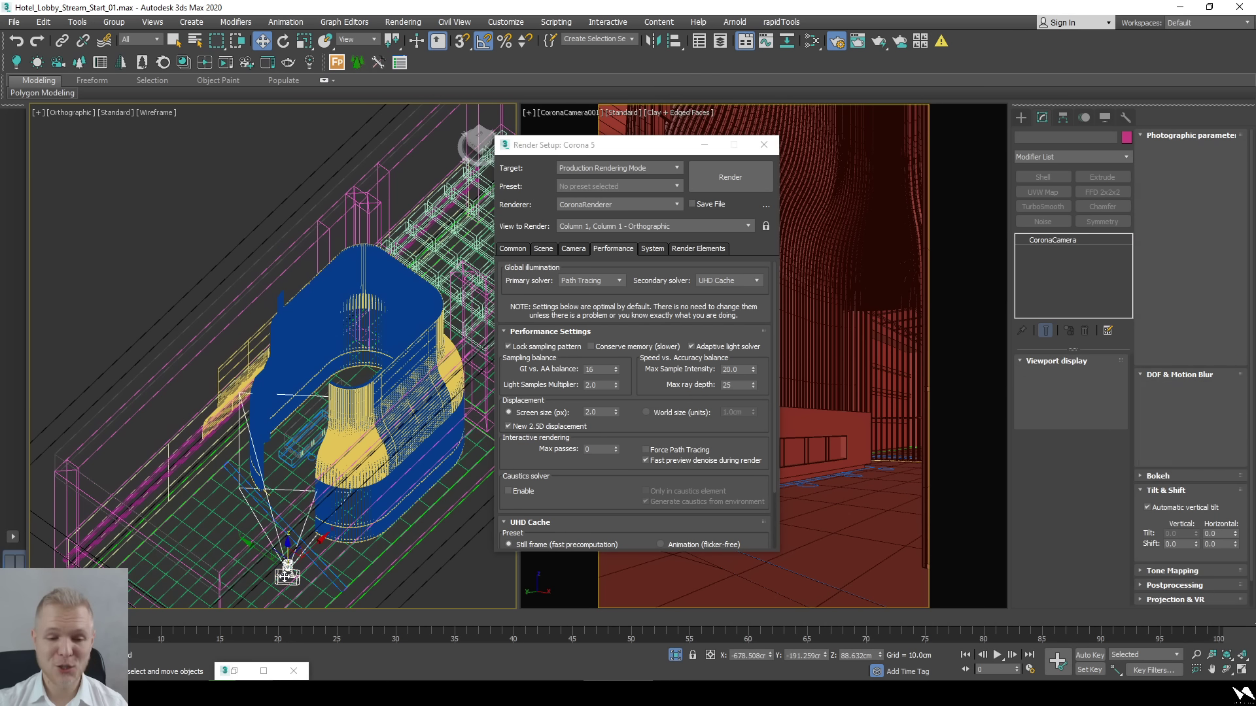
left_click(763, 144)
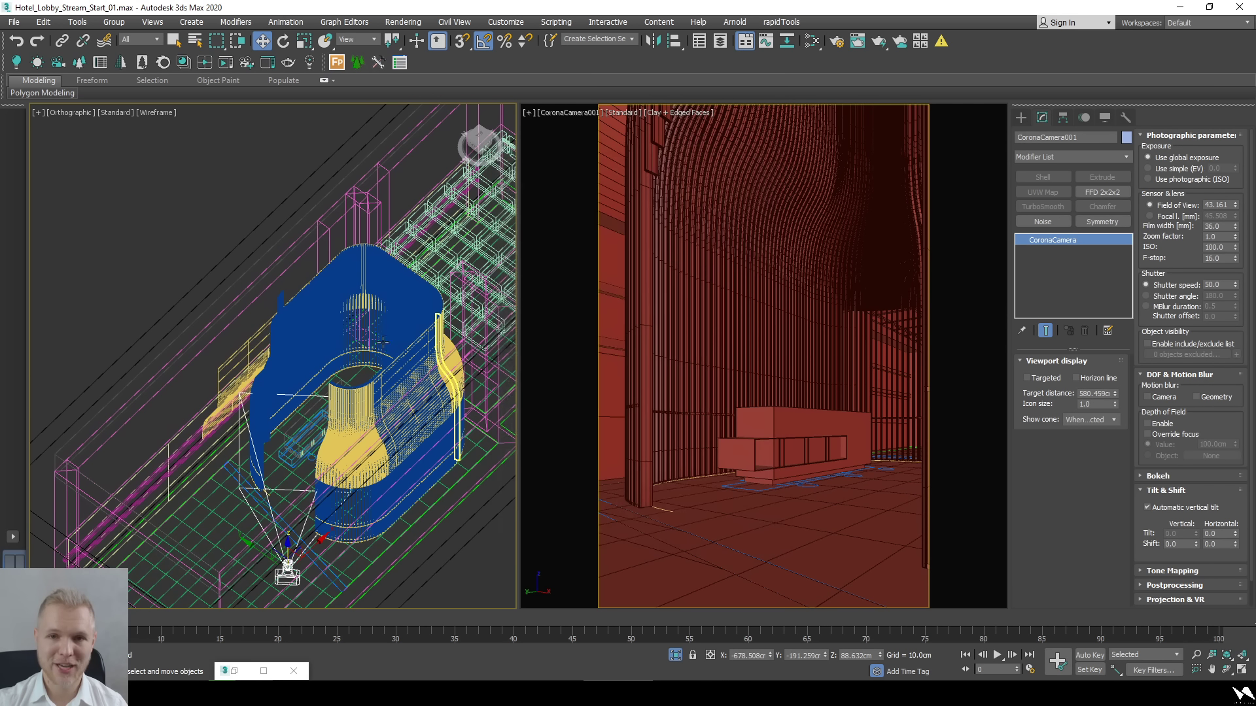
middle_click_drag(383, 342, 378, 377, "alt")
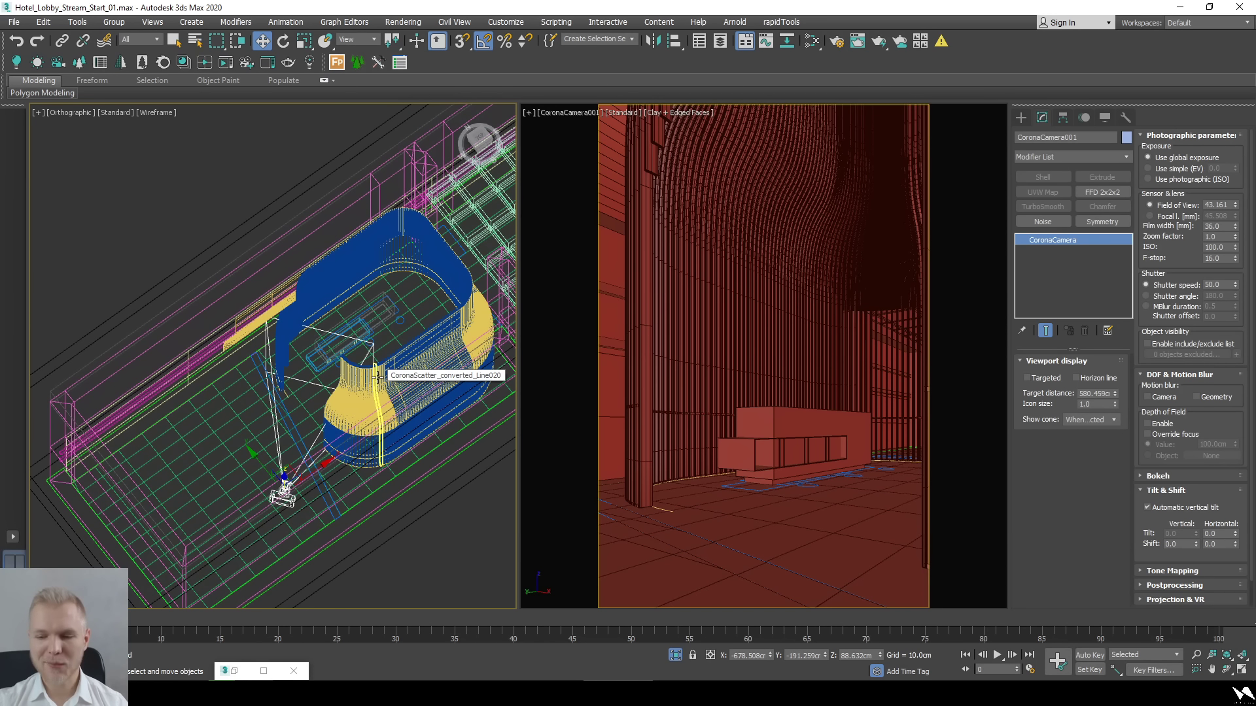
Set the long plane along the window wall to 7 length segments and 1 width segment, comparing it with the reference photo.
left_click(616, 387)
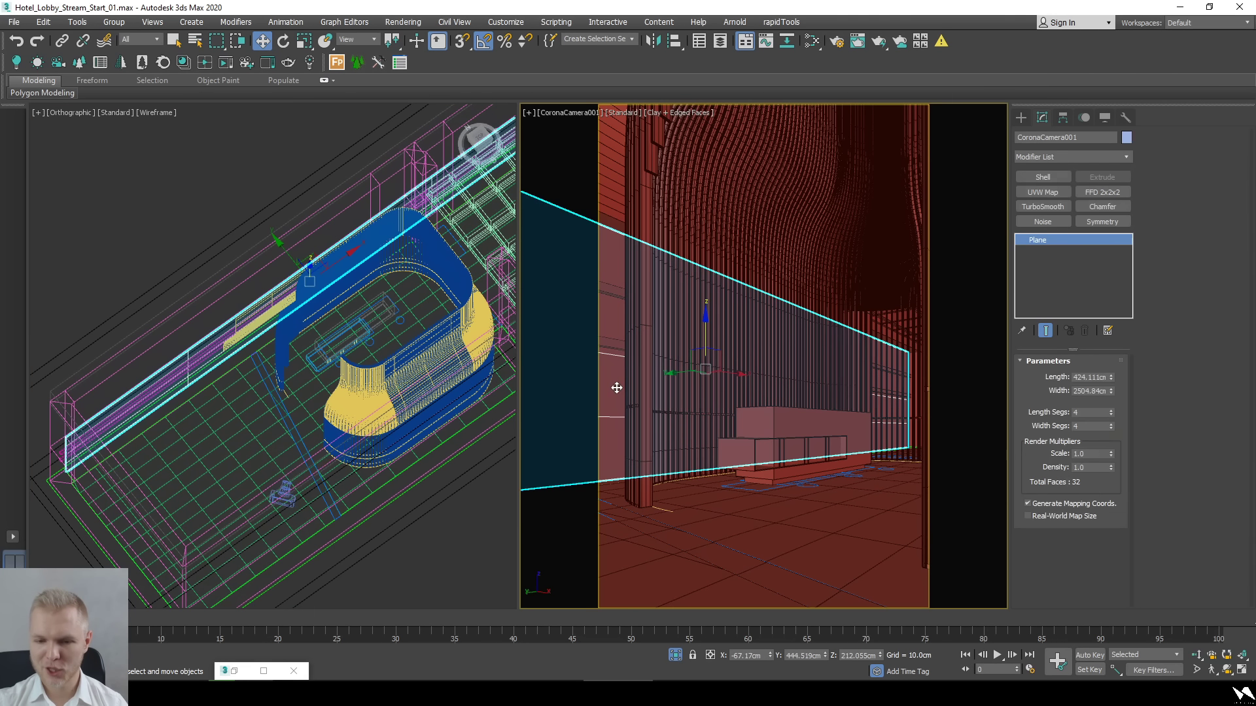
key("F3")
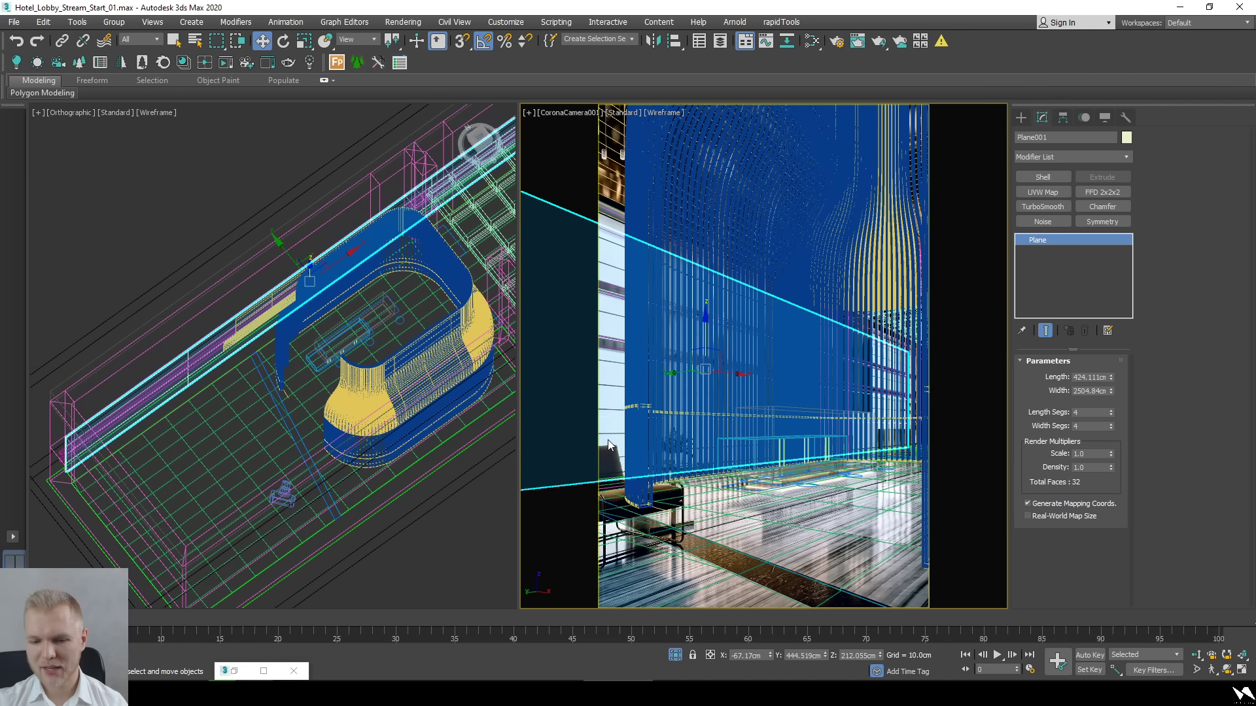
key("F4")
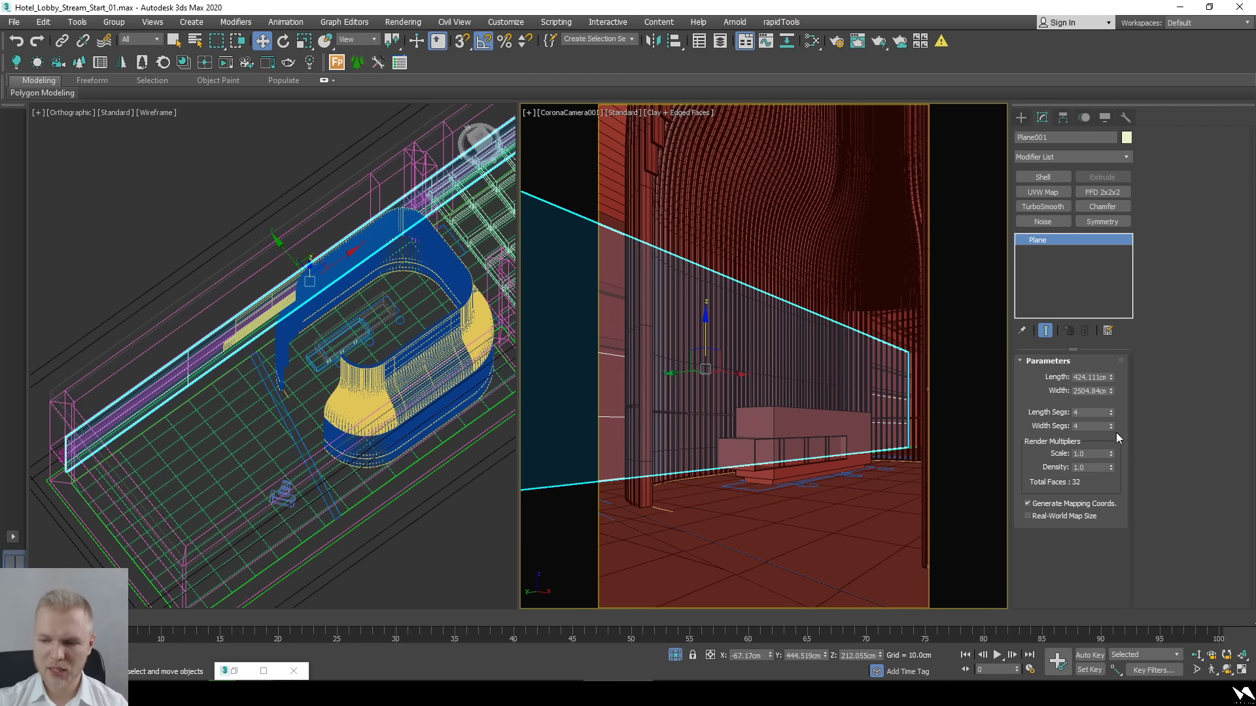
right_click(1111, 414)
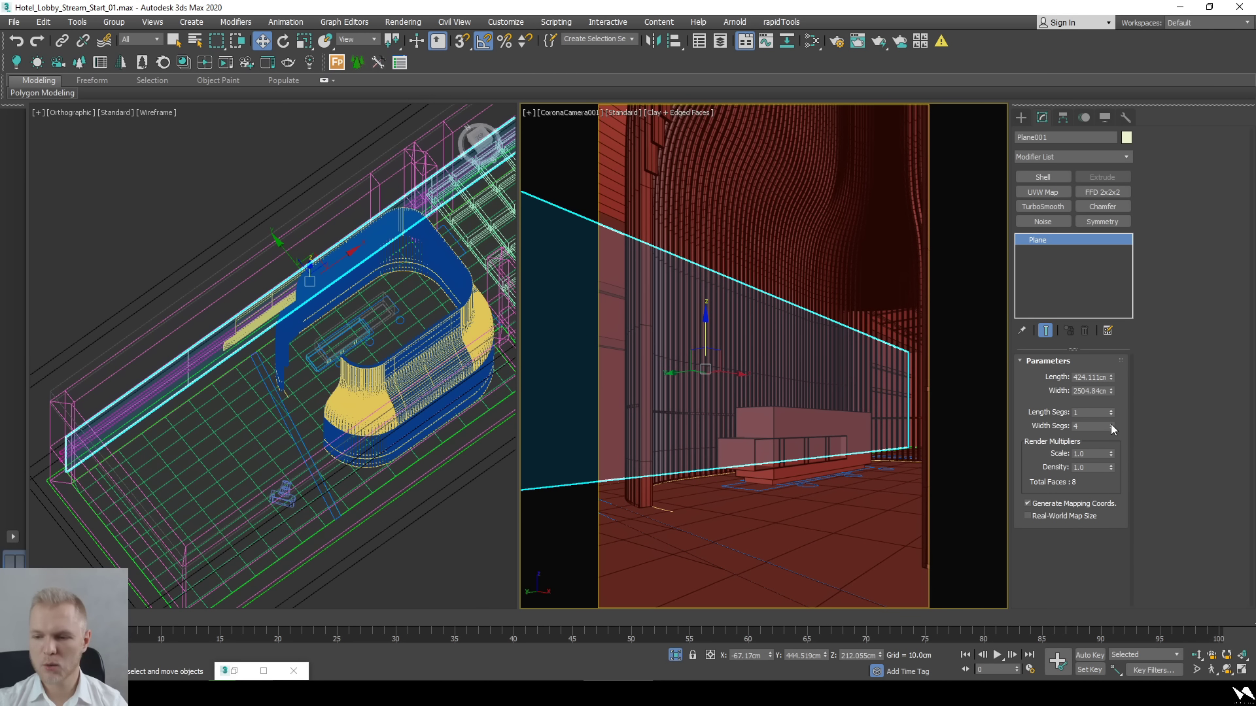
right_click(1111, 426)
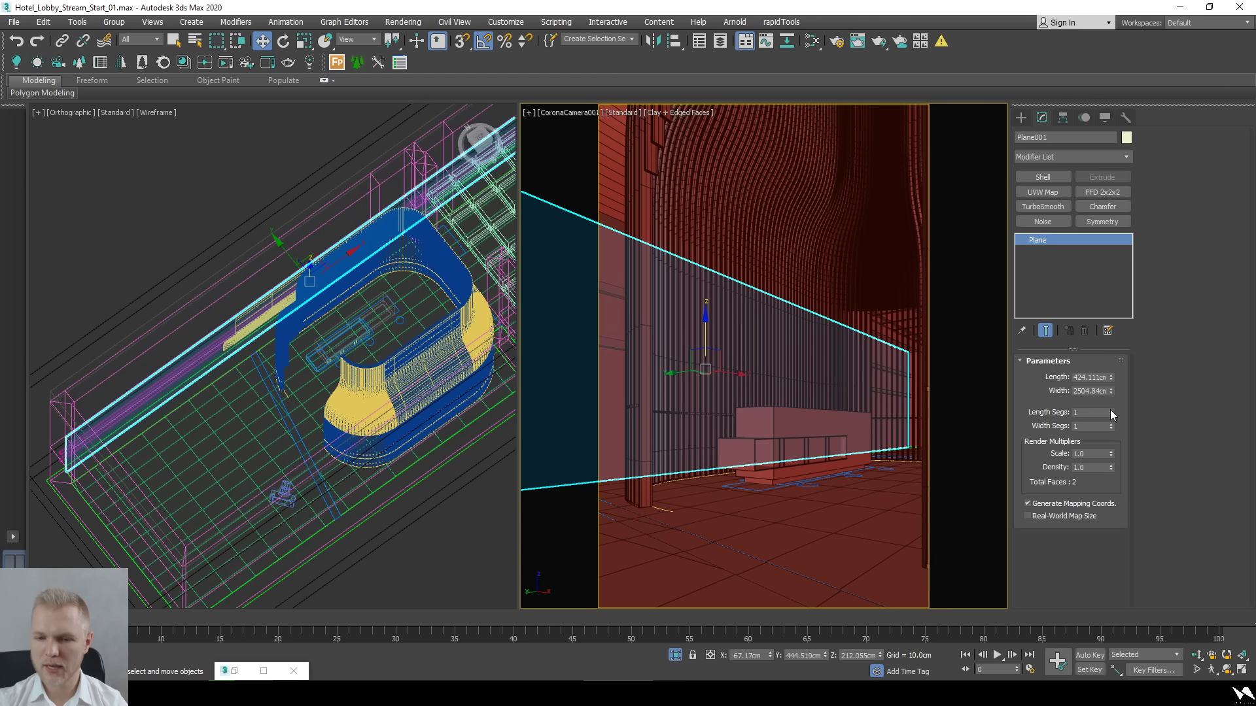
left_click(1109, 410)
key("F3")
left_click(1110, 410)
key("F3")
key("F3")
key("F3")
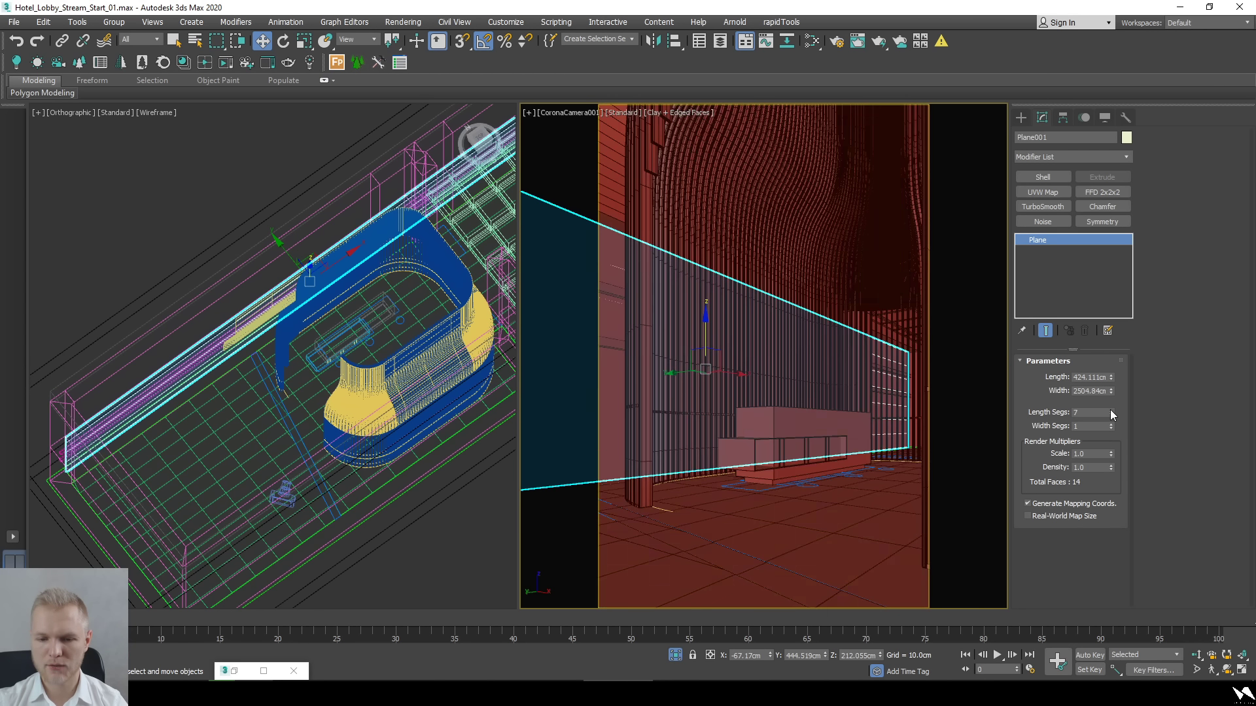
key("F4")
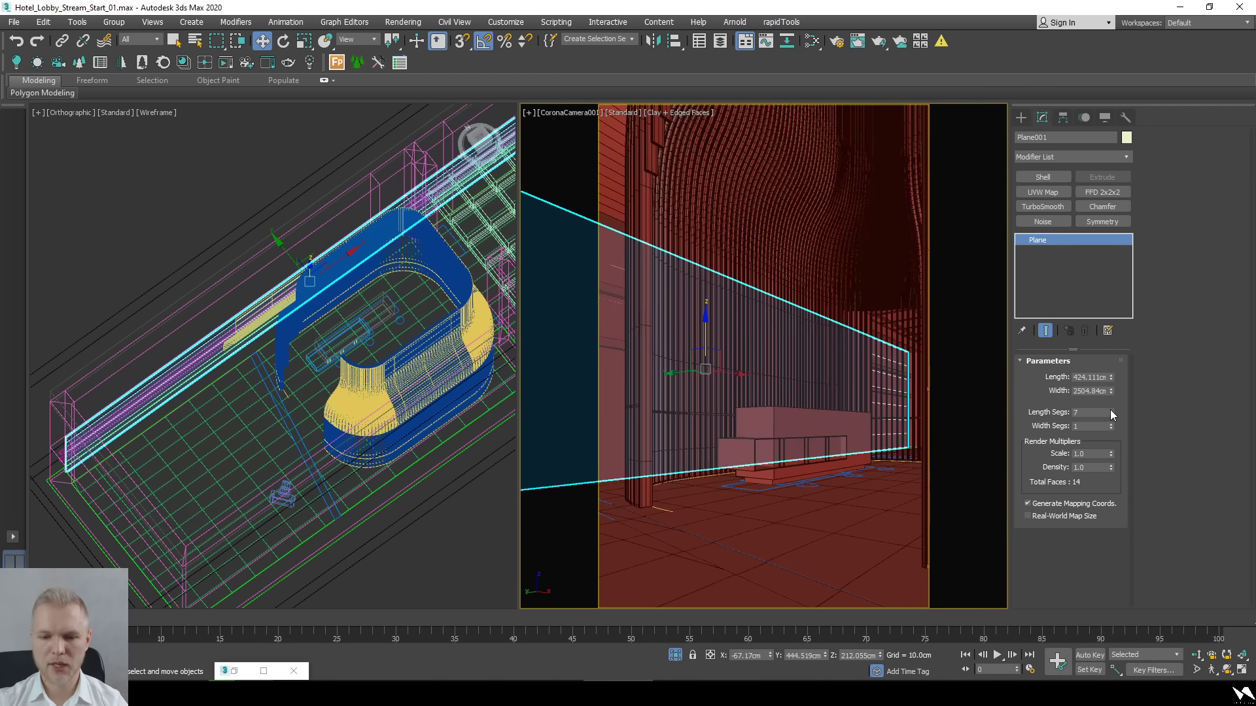
Hide everything except the long window-wall plane and show the camera view in wireframe over the reference photo.
mouse_move(697, 371)
left_mouse_down()
mouse_move(676, 373)
mouse_move(684, 364)
left_mouse_up()
right_click(685, 364)
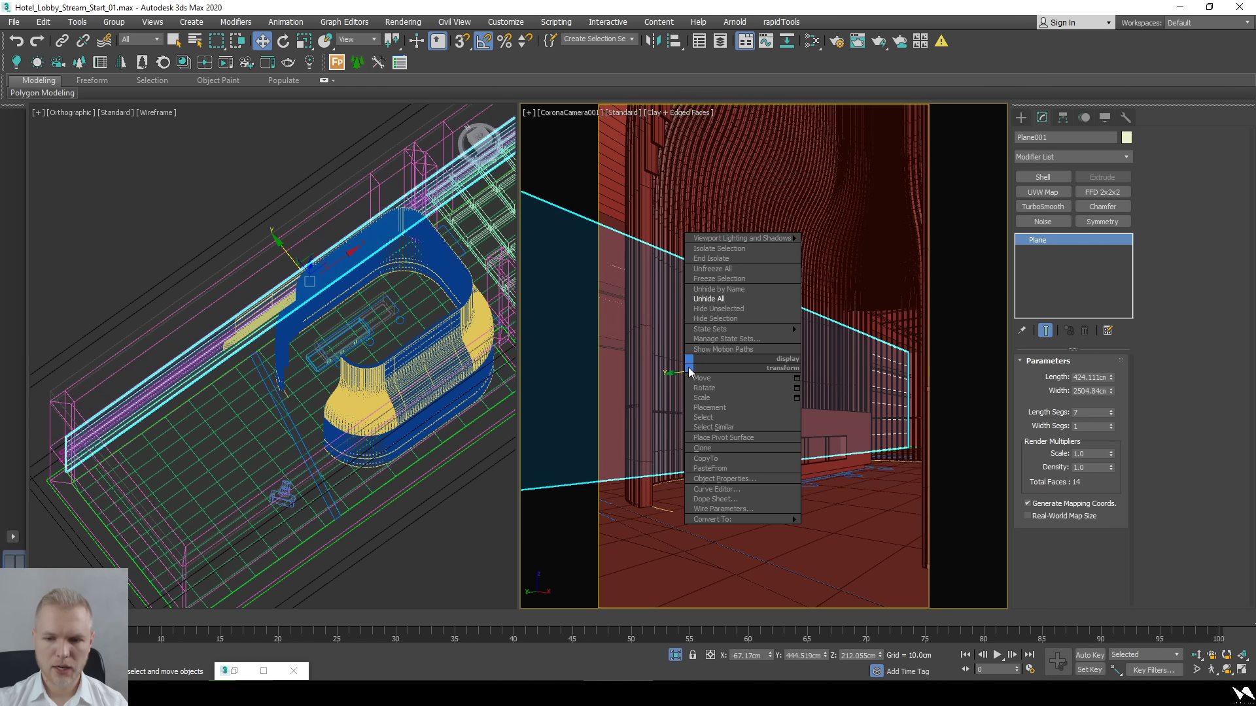
left_click(716, 309)
left_click(1111, 414)
key("F3")
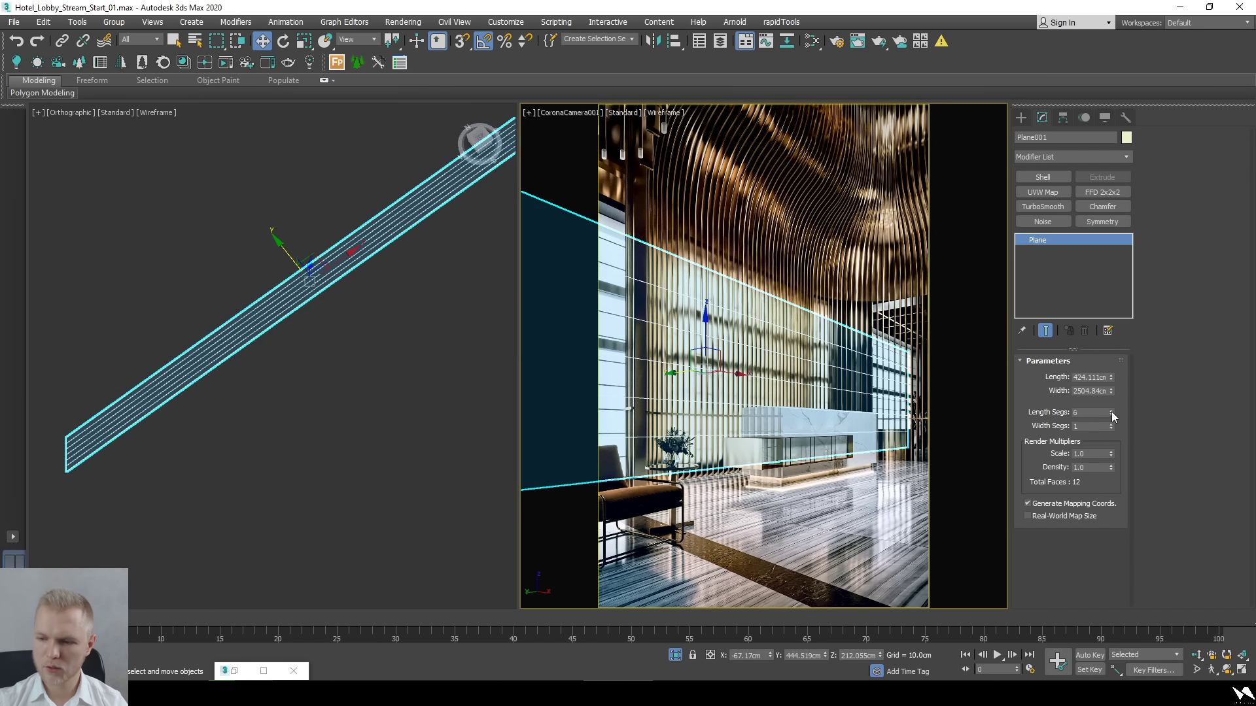
Set the plane's length segments to 10, trying other counts against the window divisions in the reference photo.
left_click(1111, 410)
left_click(1111, 410)
left_click(1111, 411)
left_click(1111, 411)
left_click(1111, 411)
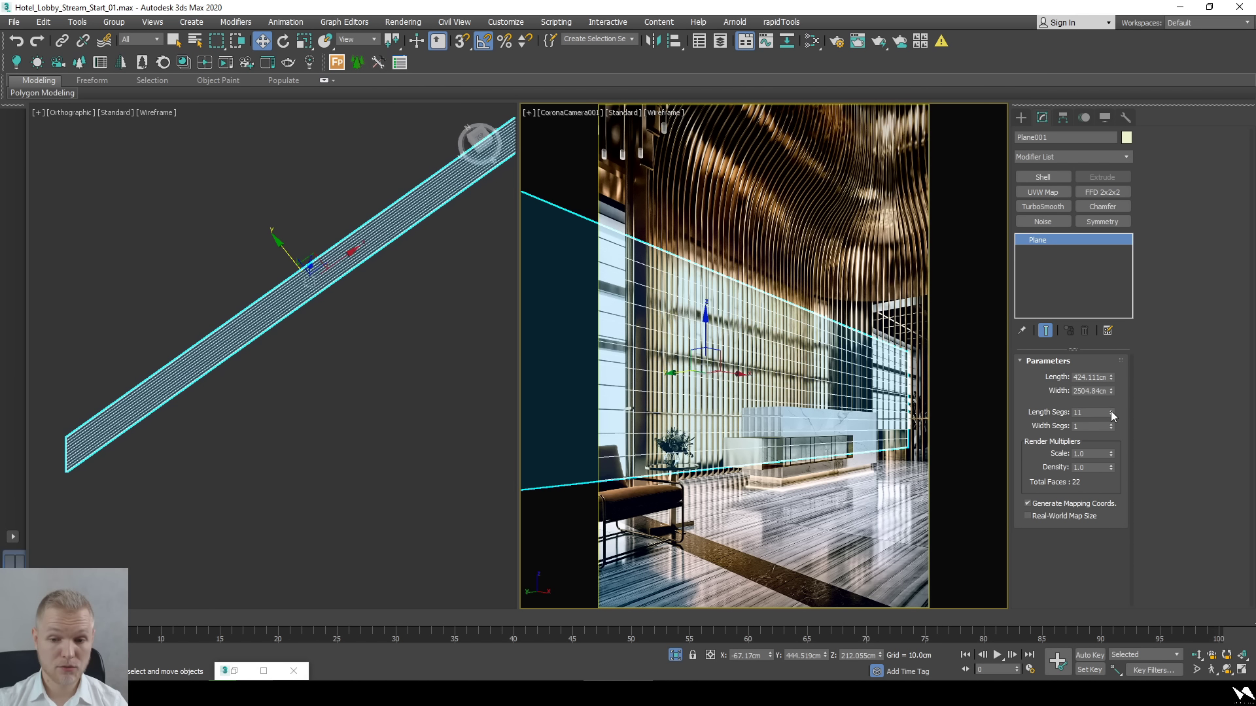
left_click(1110, 411)
left_click(1110, 411)
left_click(1110, 411)
double_click(1089, 413)
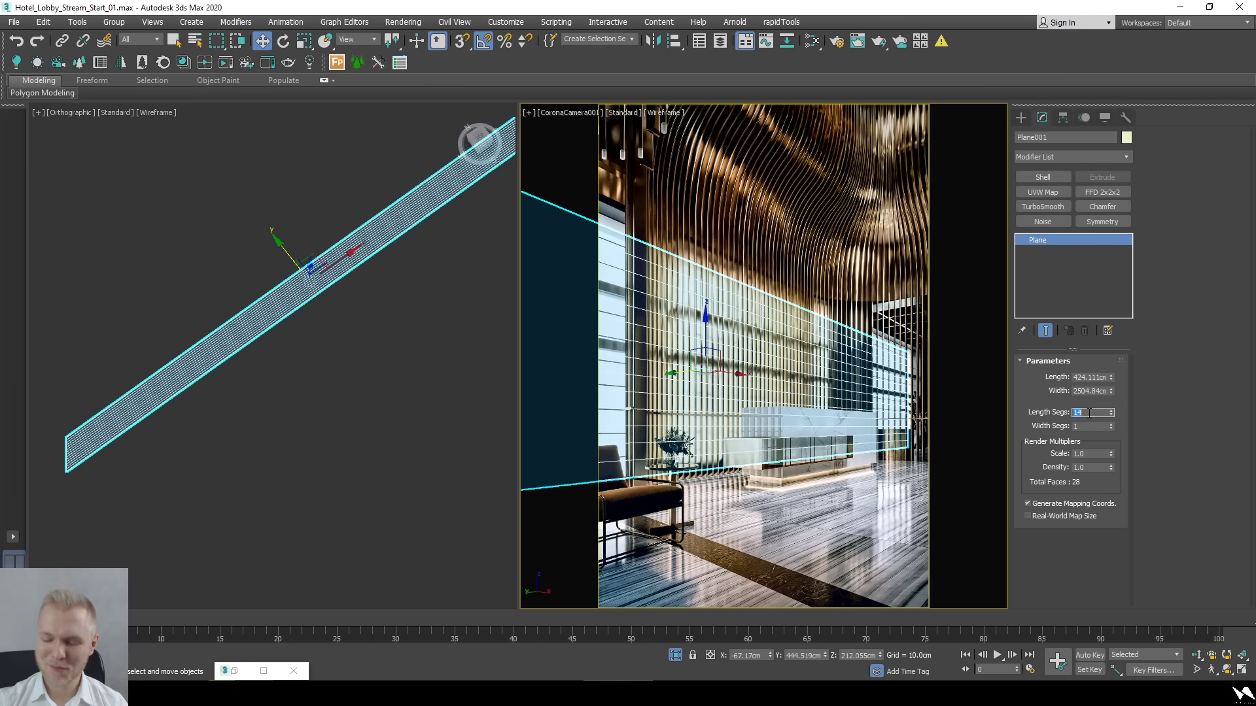
type("10")
key("Return")
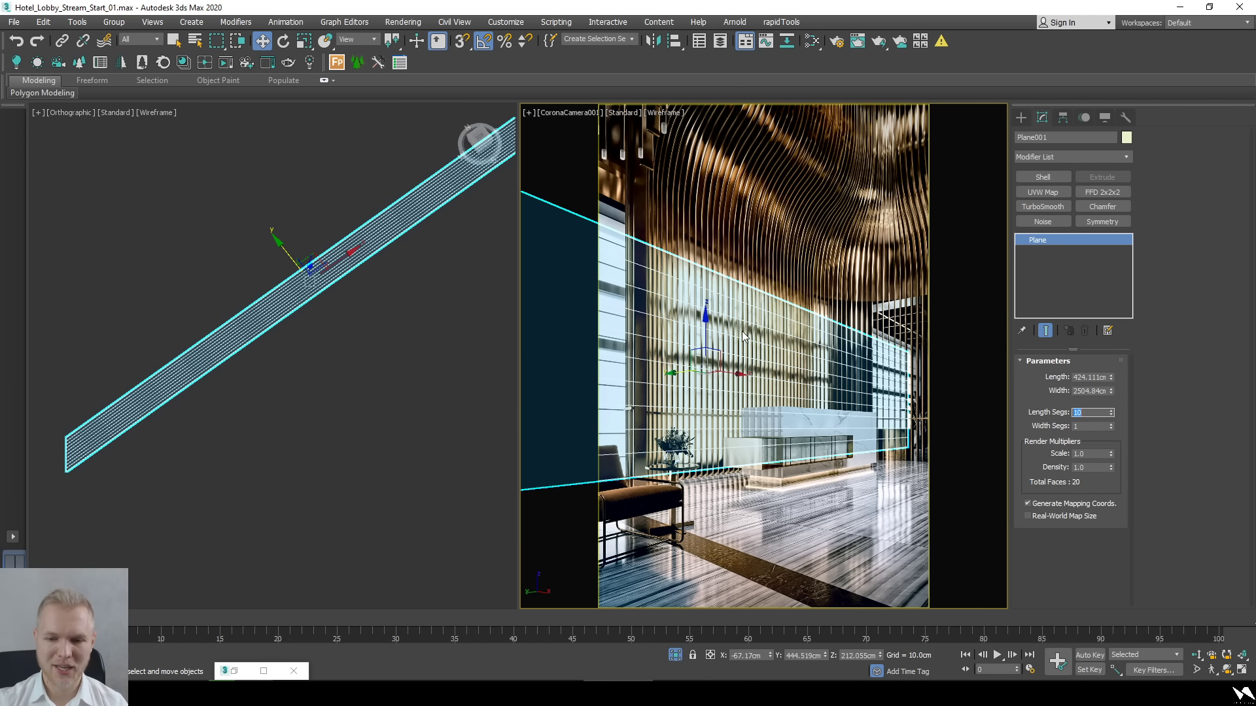
Convert the segmented plane to an Editable Poly, unhide all objects and clear the selection.
right_click(761, 361)
mouse_move(842, 517)
left_click(914, 527)
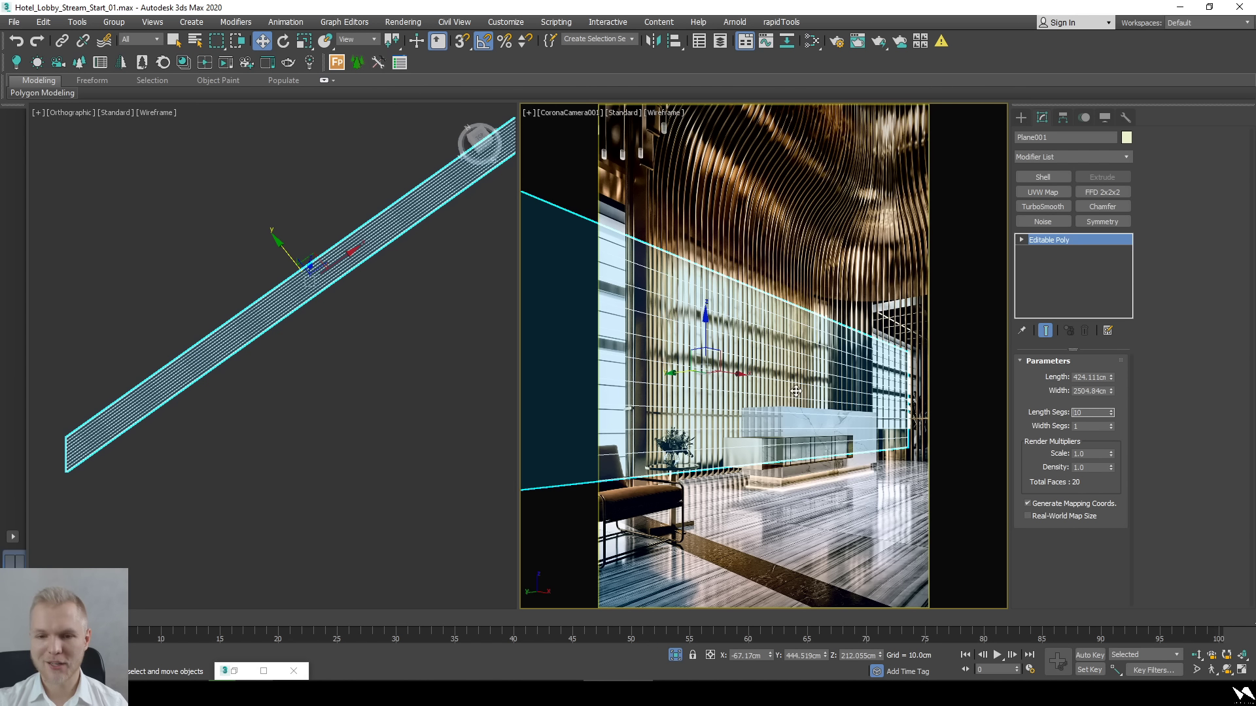
right_click(761, 366)
left_click(815, 303)
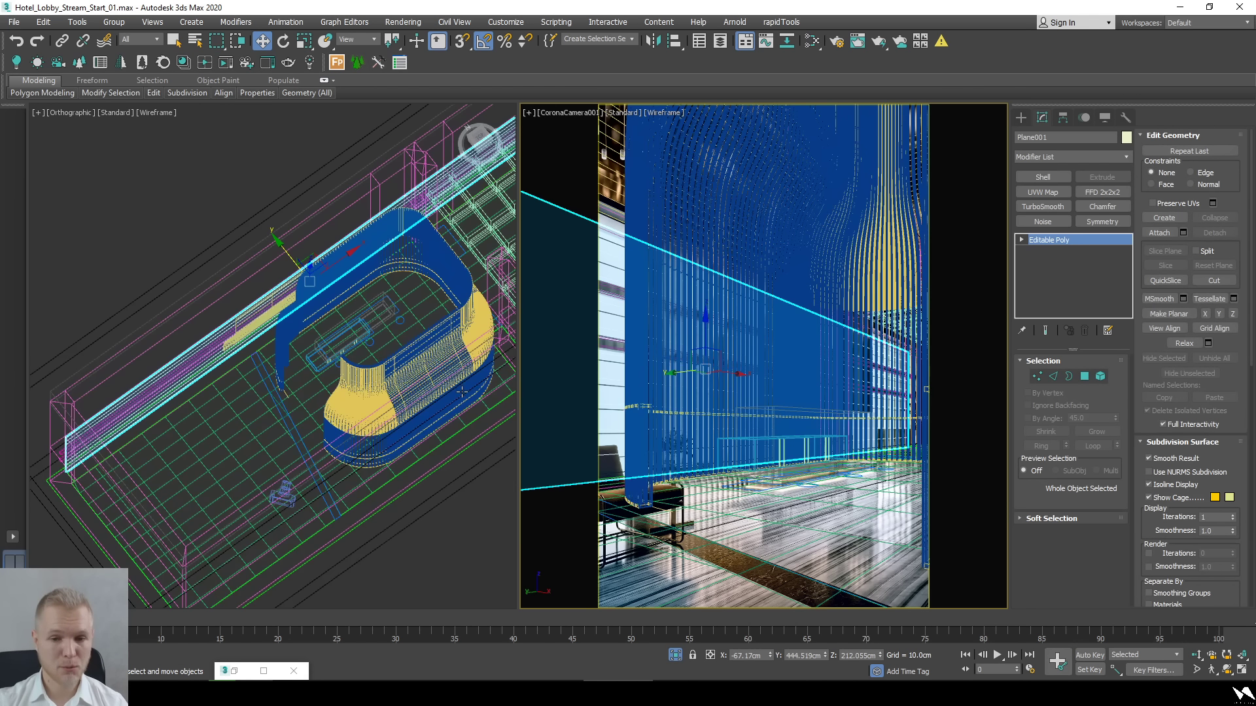
scroll(463, 397, "down", 3)
middle_click_drag(462, 396, 376, 353, "alt")
middle_click_drag(376, 354, 360, 471)
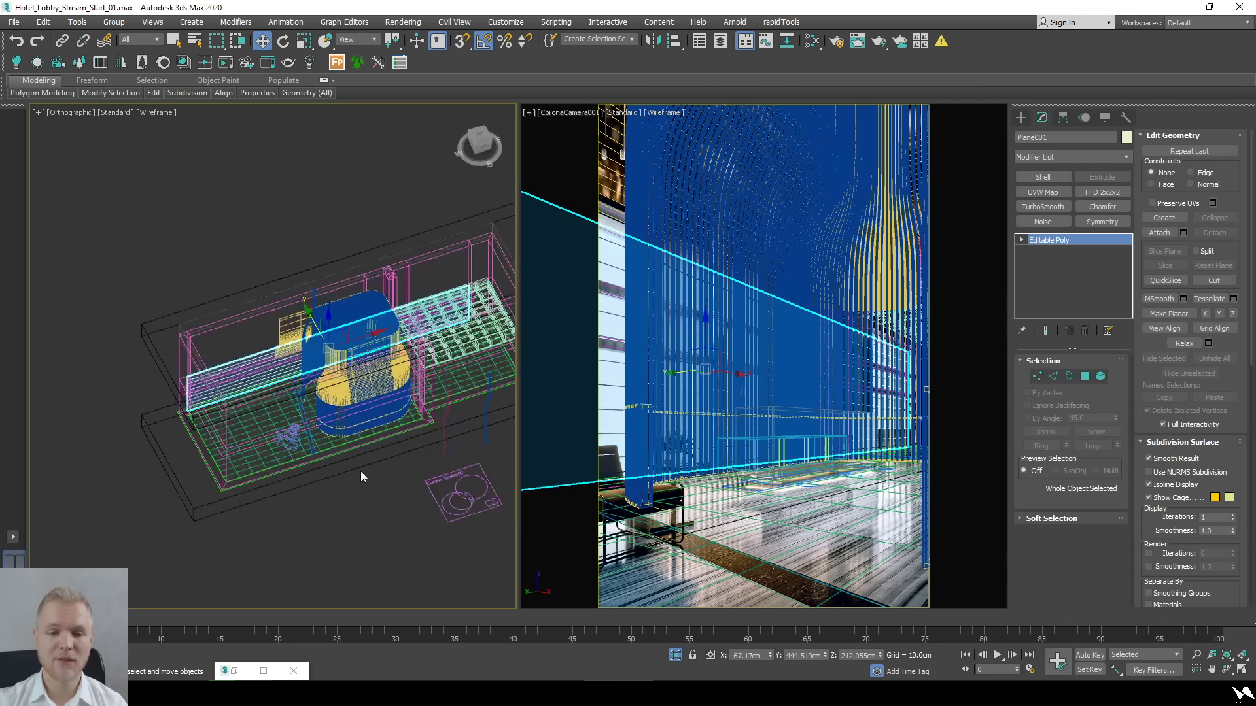
left_click(360, 471)
Set the scene environment in the Corona render setup to use a single map.
left_click(839, 47)
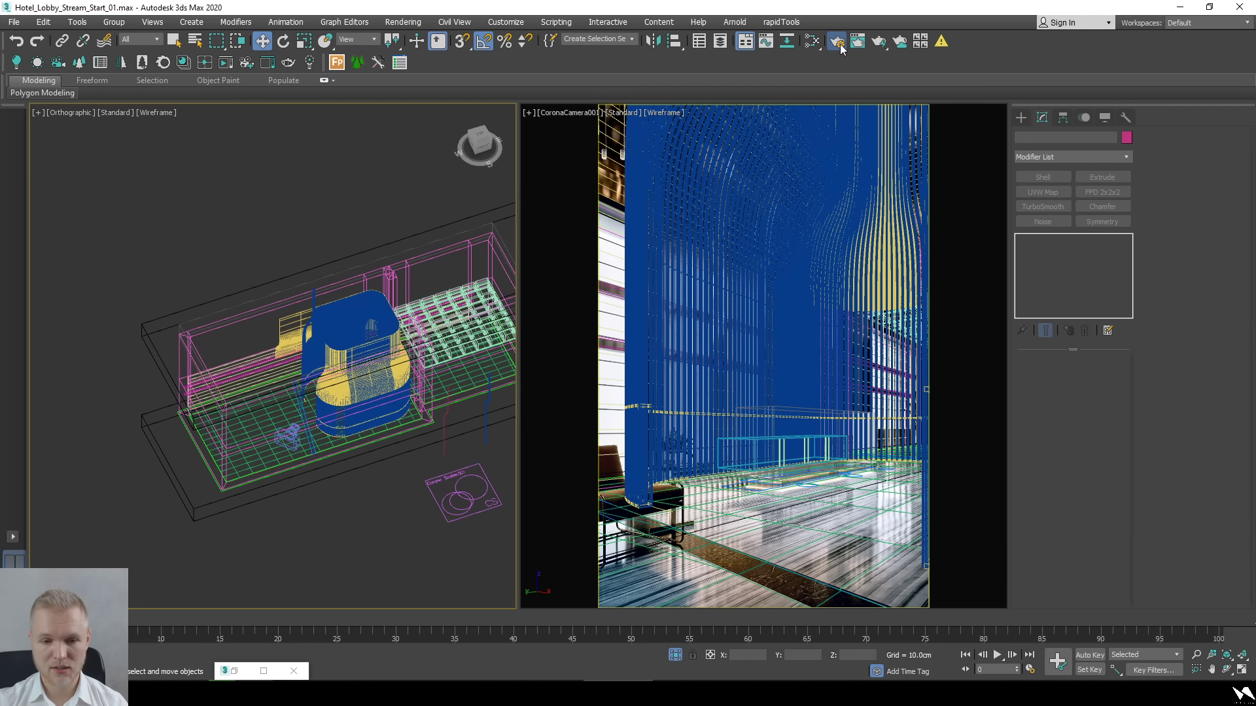
left_click_drag(605, 146, 695, 147)
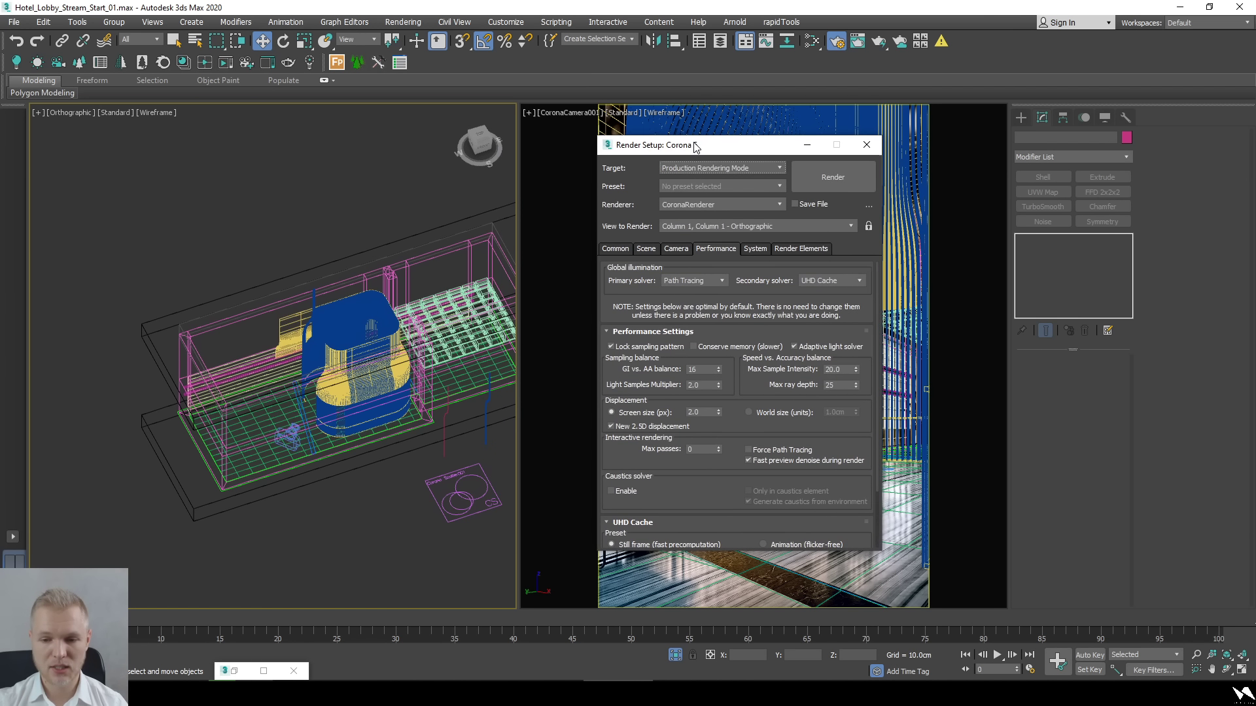
left_click(646, 249)
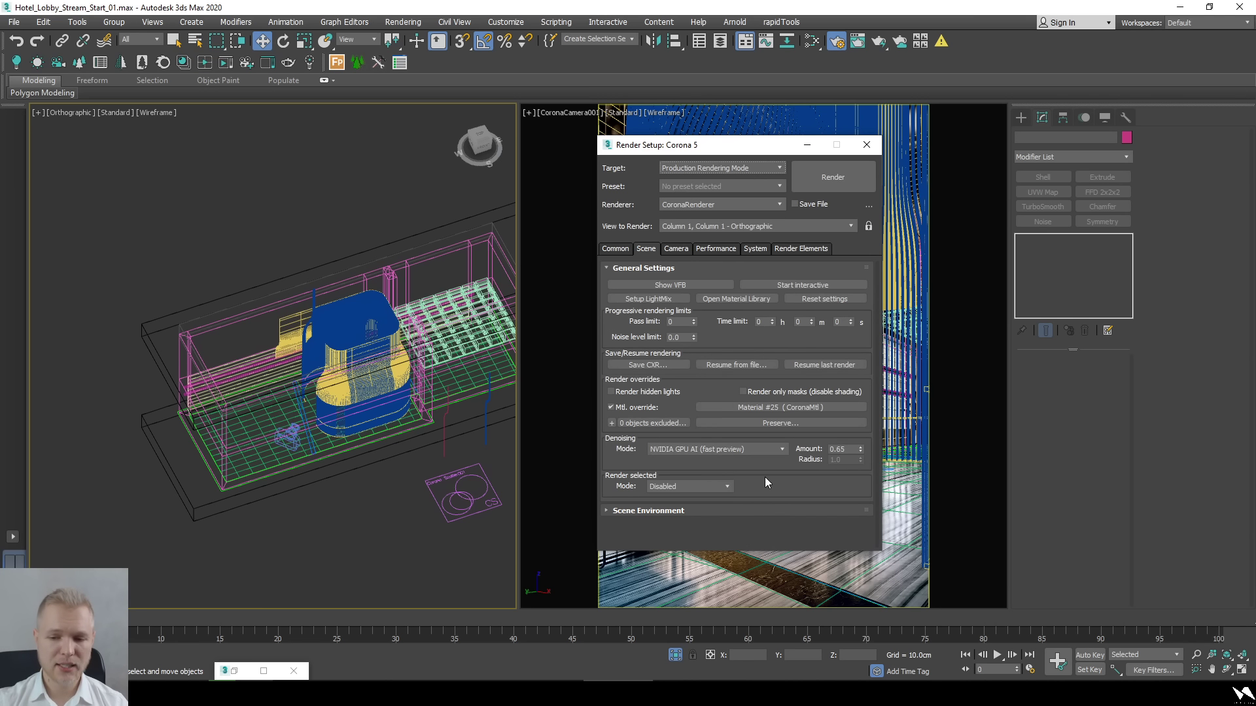
left_click(741, 510)
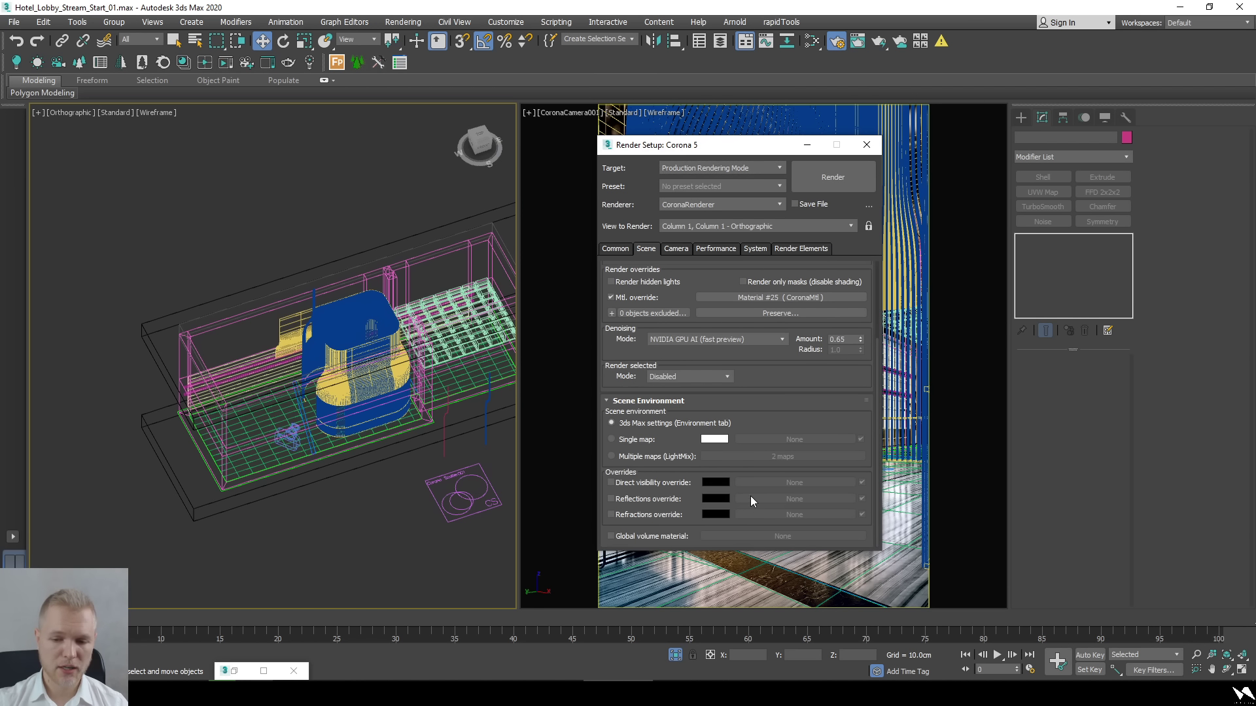
left_click(643, 444)
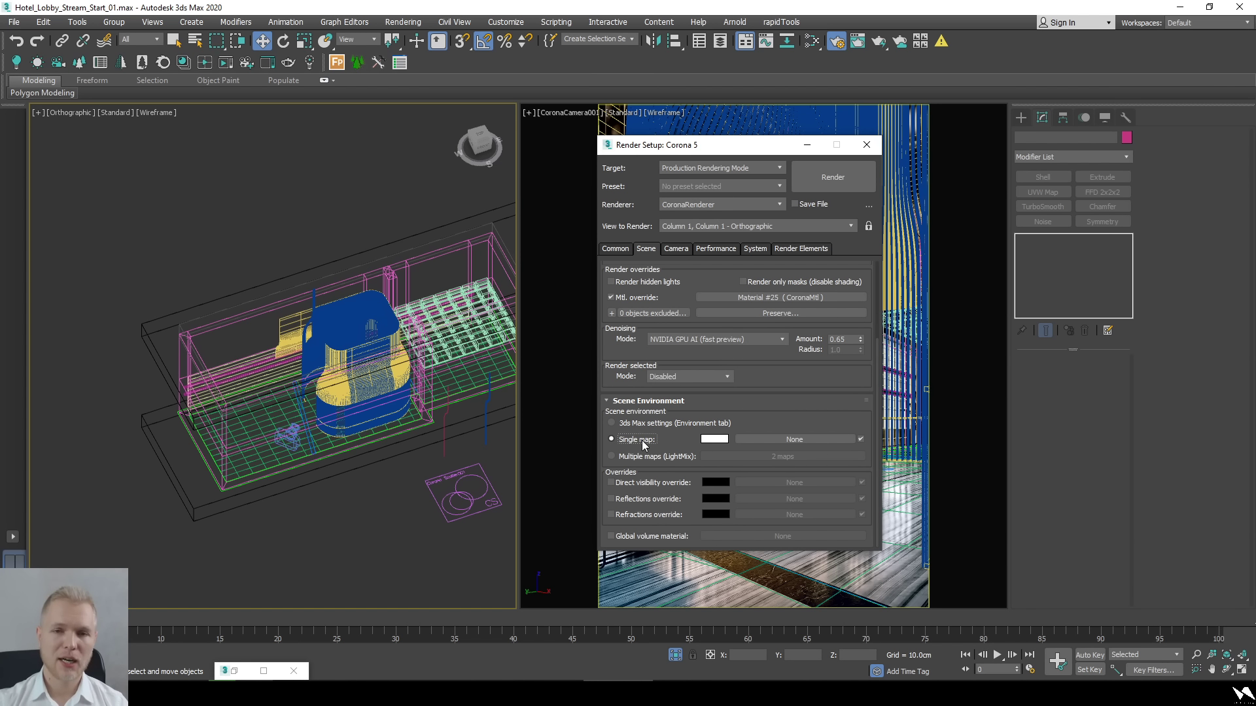
Load the VA_Hotel material library into the Slate Material Editor's material browser.
left_click(811, 43)
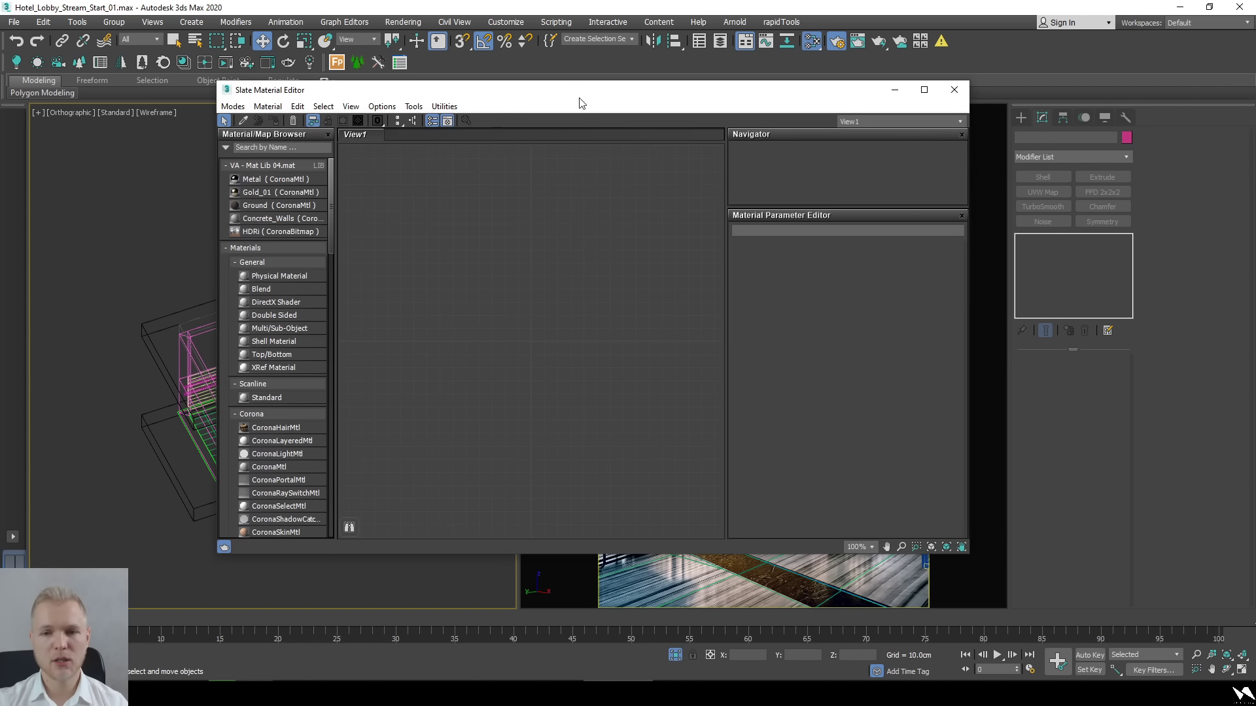
left_click_drag(594, 94, 502, 121)
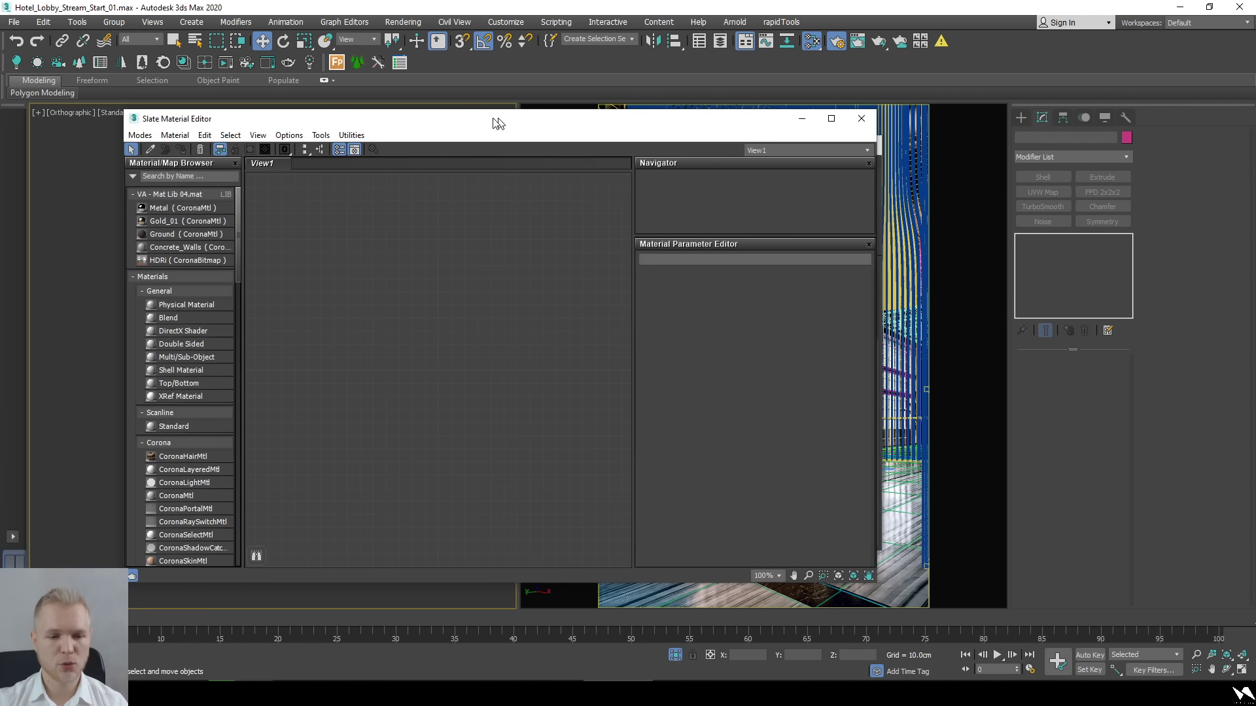
right_click(105, 181)
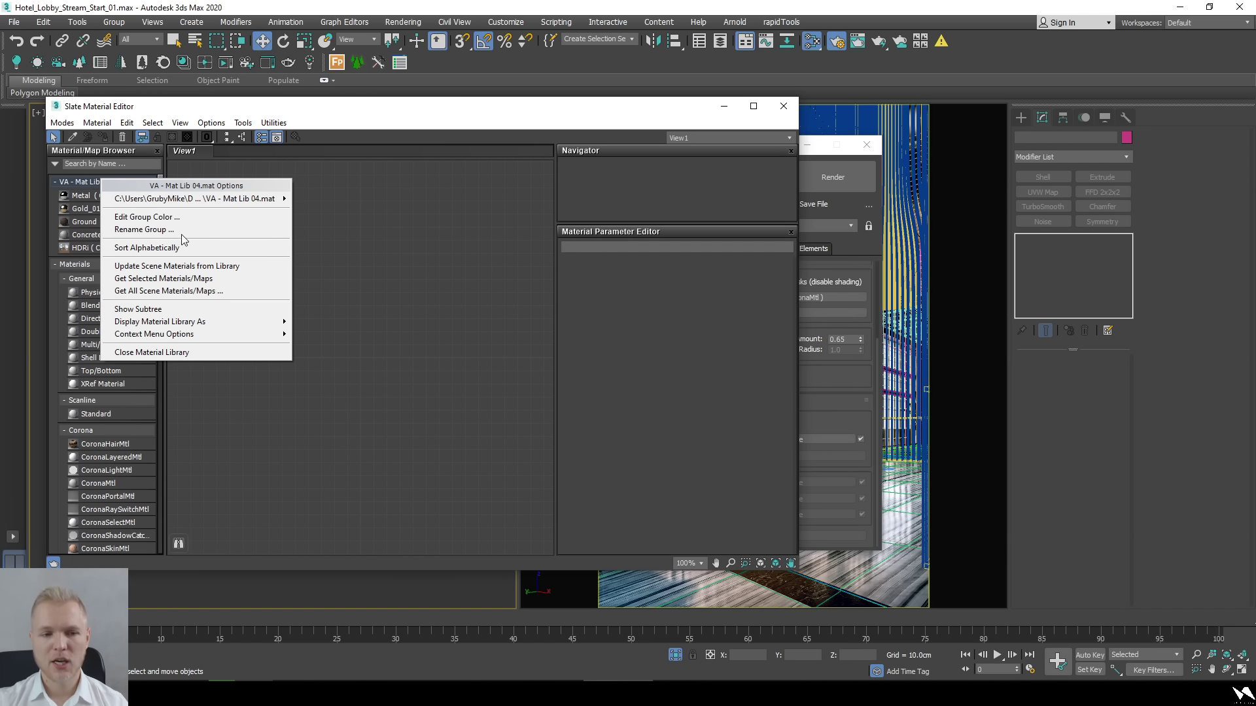
left_click(456, 220)
right_click(105, 181)
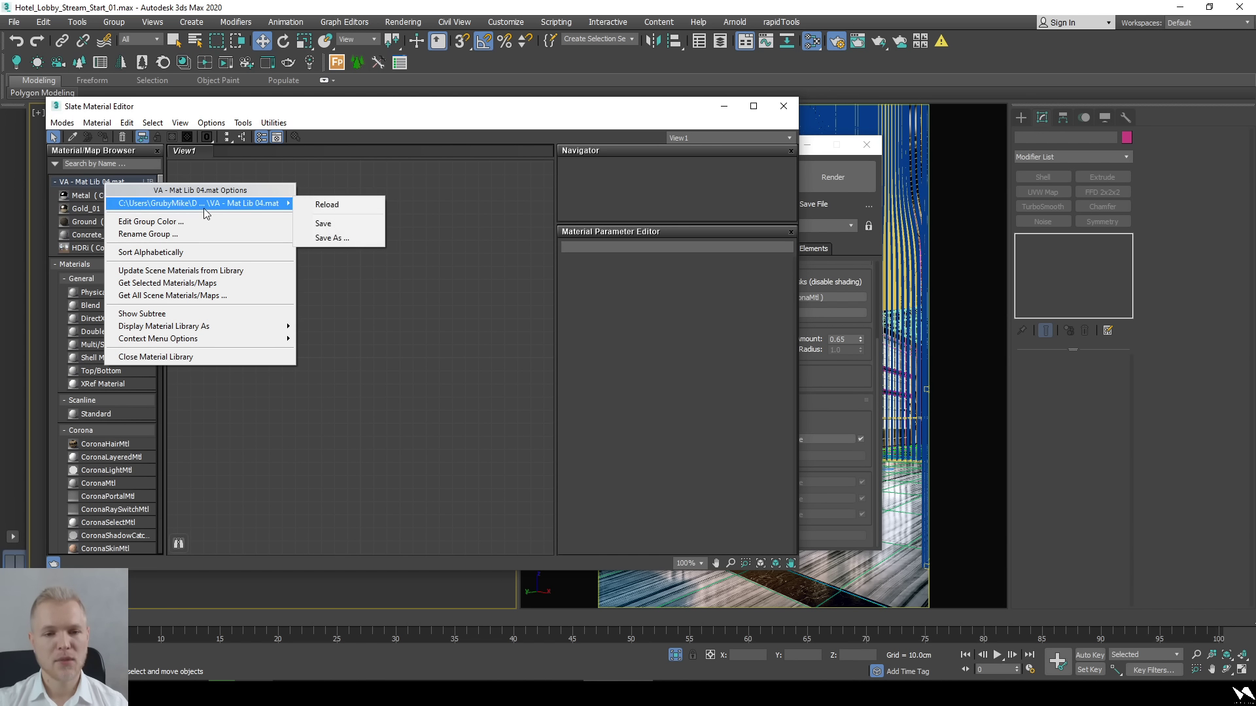
left_click(55, 165)
left_click(56, 165)
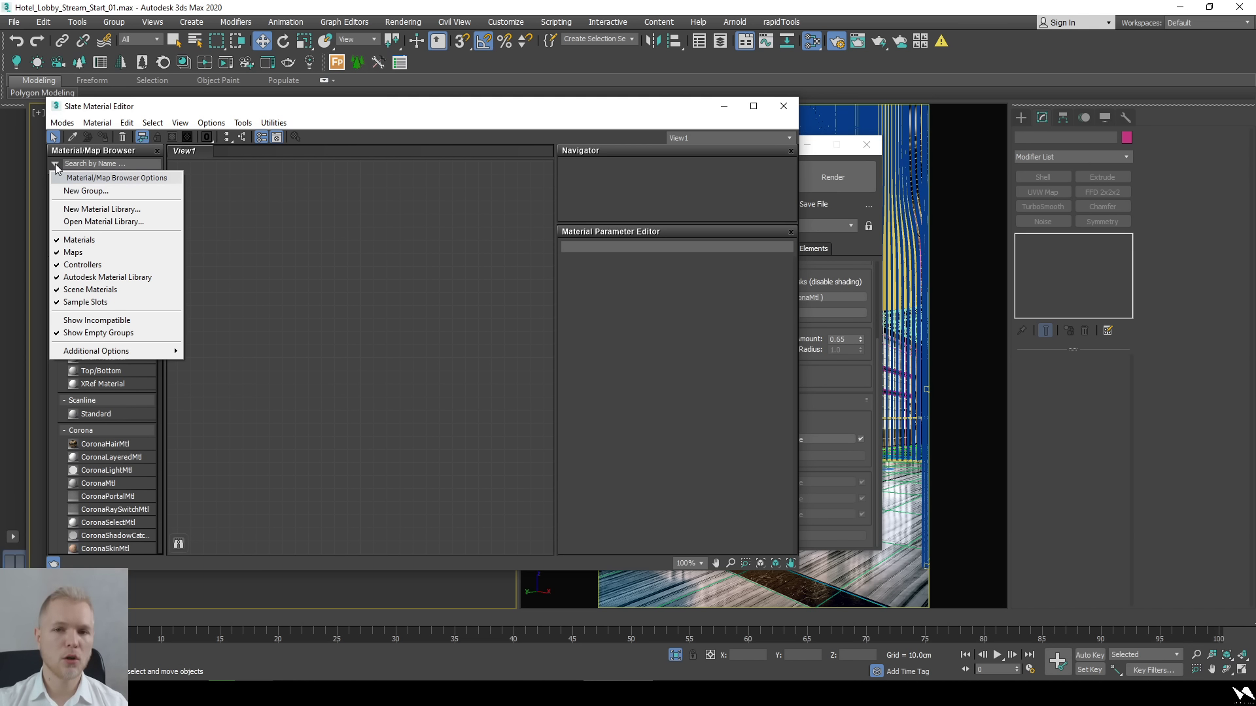
left_click(124, 221)
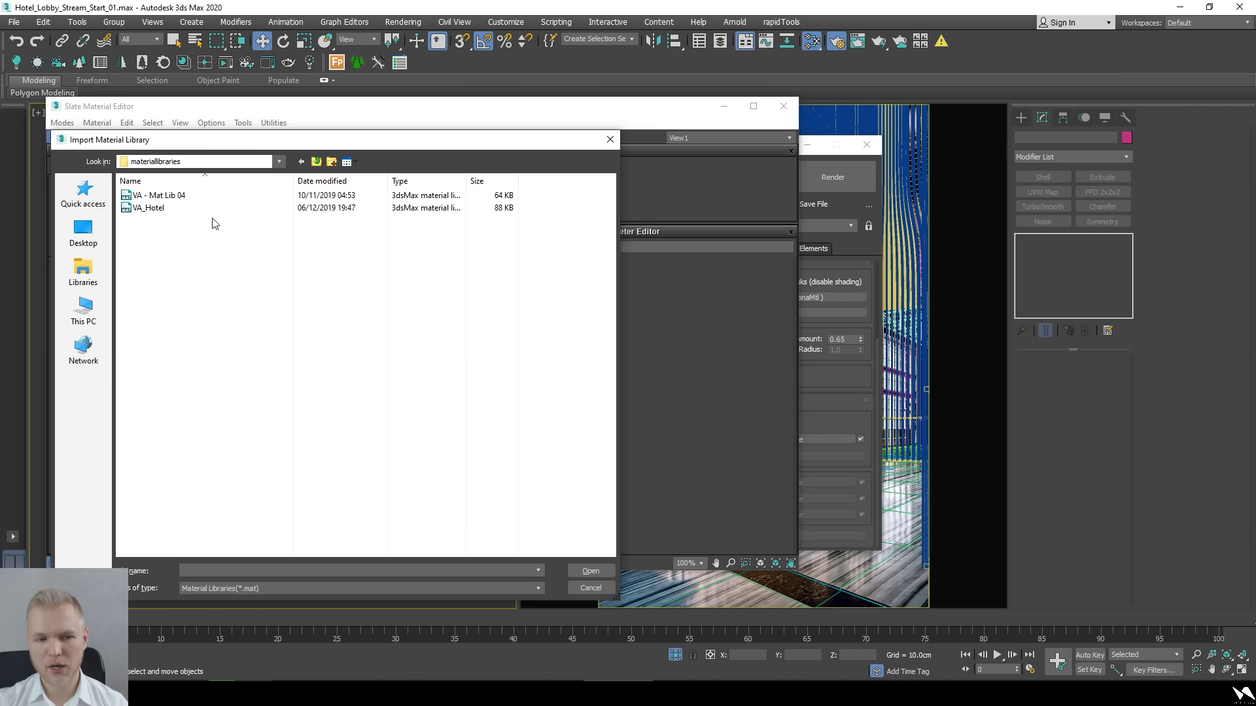
left_click(215, 208)
left_click(591, 571)
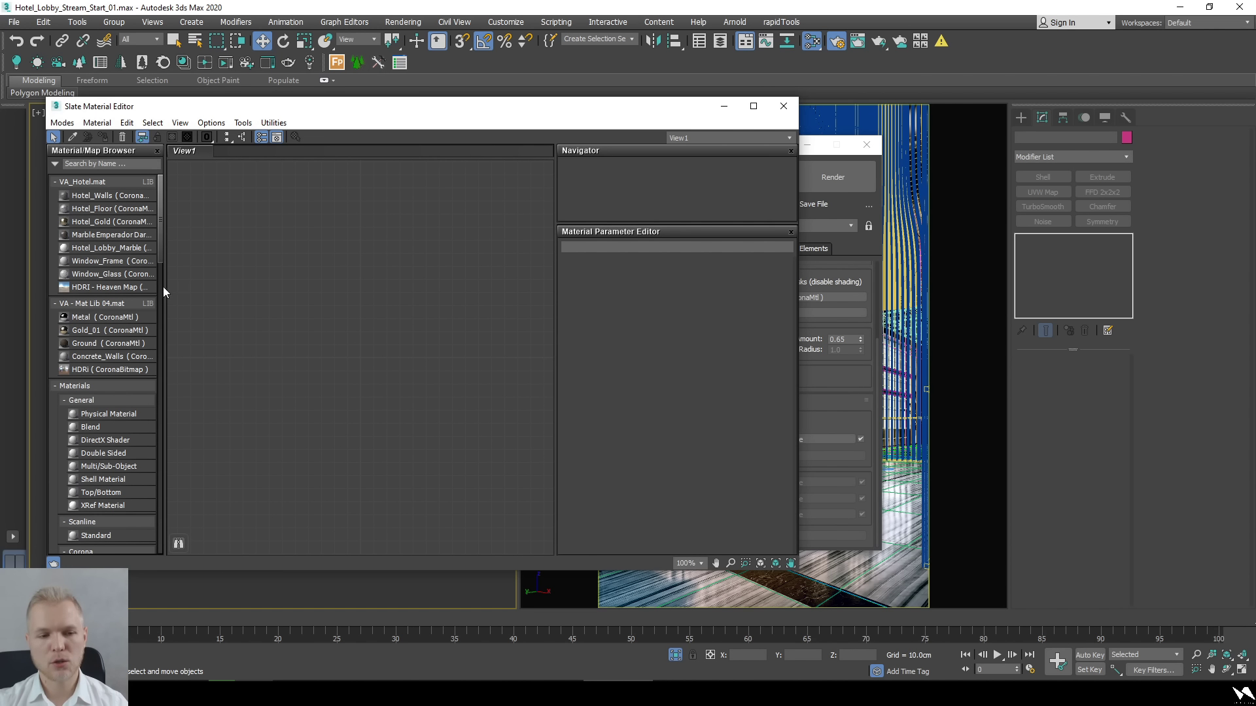
Add HDRI - Heaven Map from the VA_Hotel library to the node view and inspect its bitmap settings and file path.
double_click(124, 287)
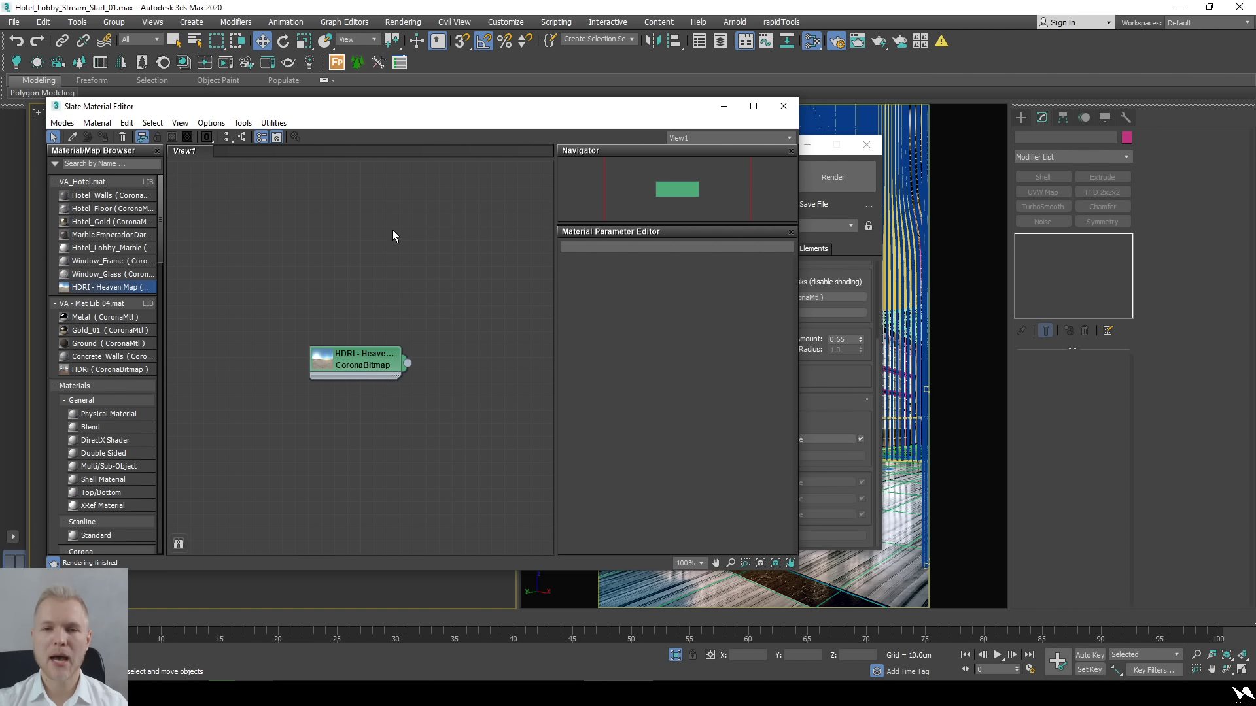
mouse_move(450, 112)
left_mouse_down()
mouse_move(482, 135)
mouse_move(455, 128)
left_mouse_up()
double_click(359, 390)
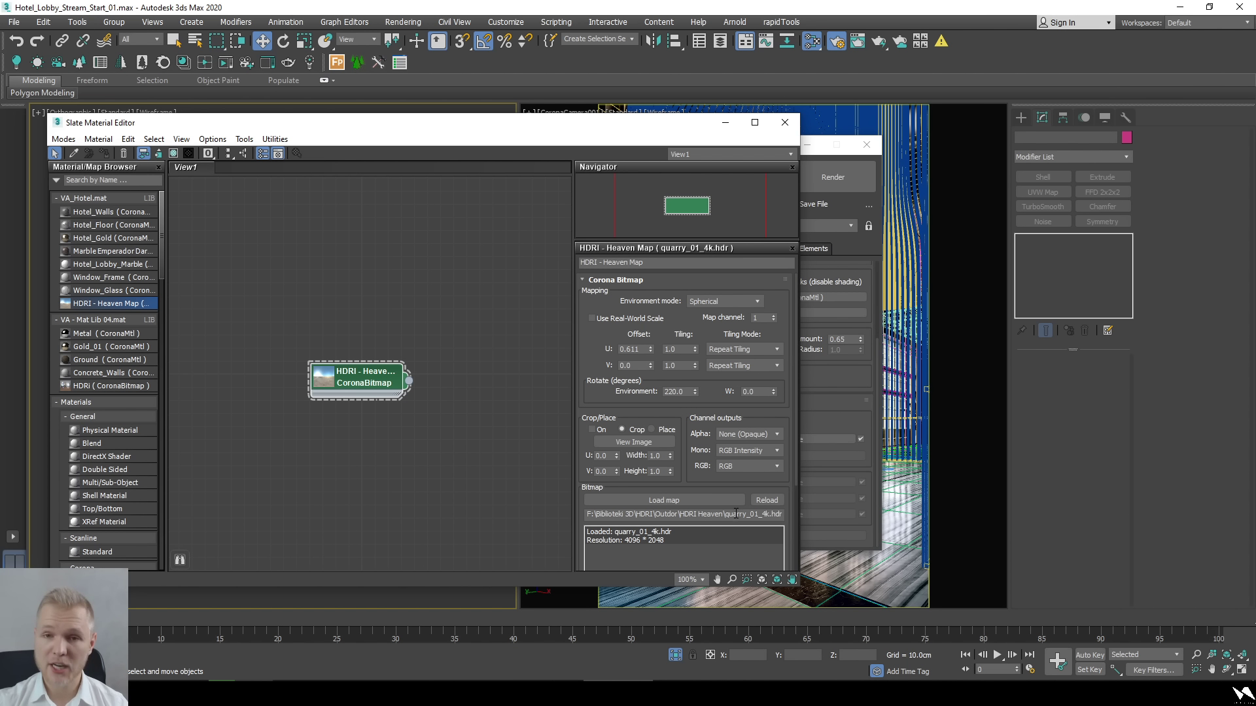
left_click_drag(736, 514, 883, 518)
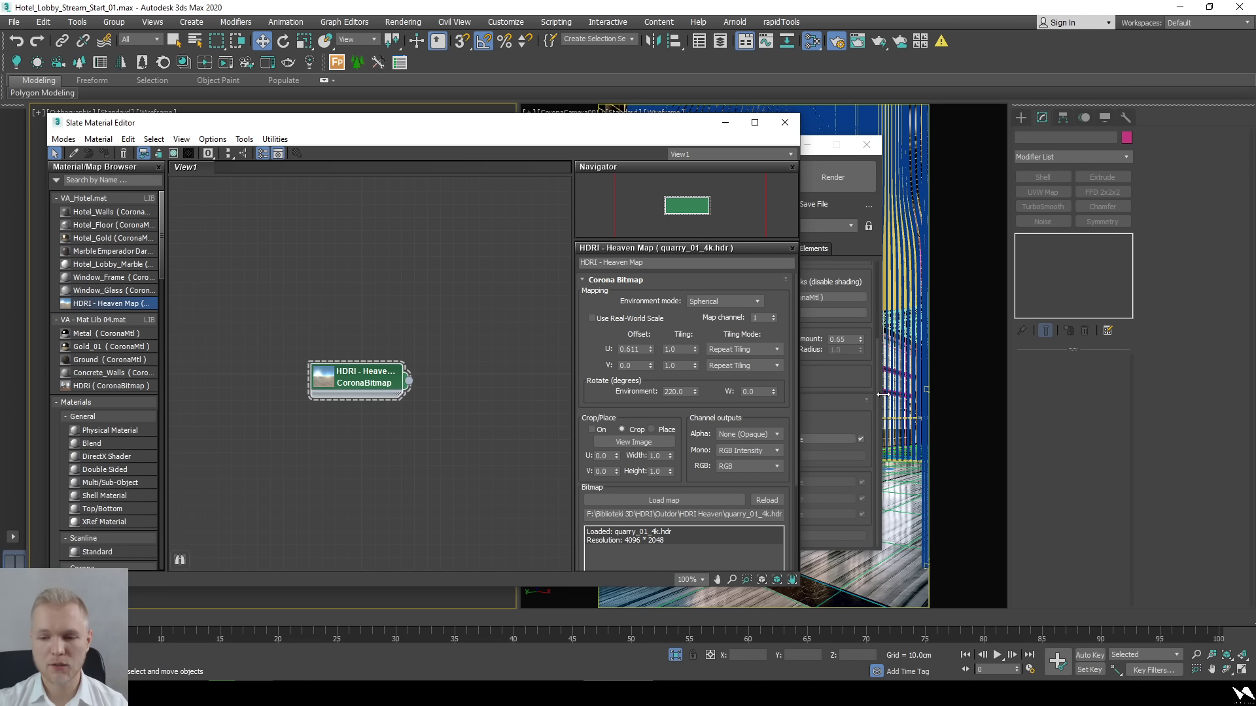
Assign HDRI - Heaven Map as an instance to the single map slot of the scene environment.
left_click(862, 416)
left_click_drag(687, 147, 885, 140)
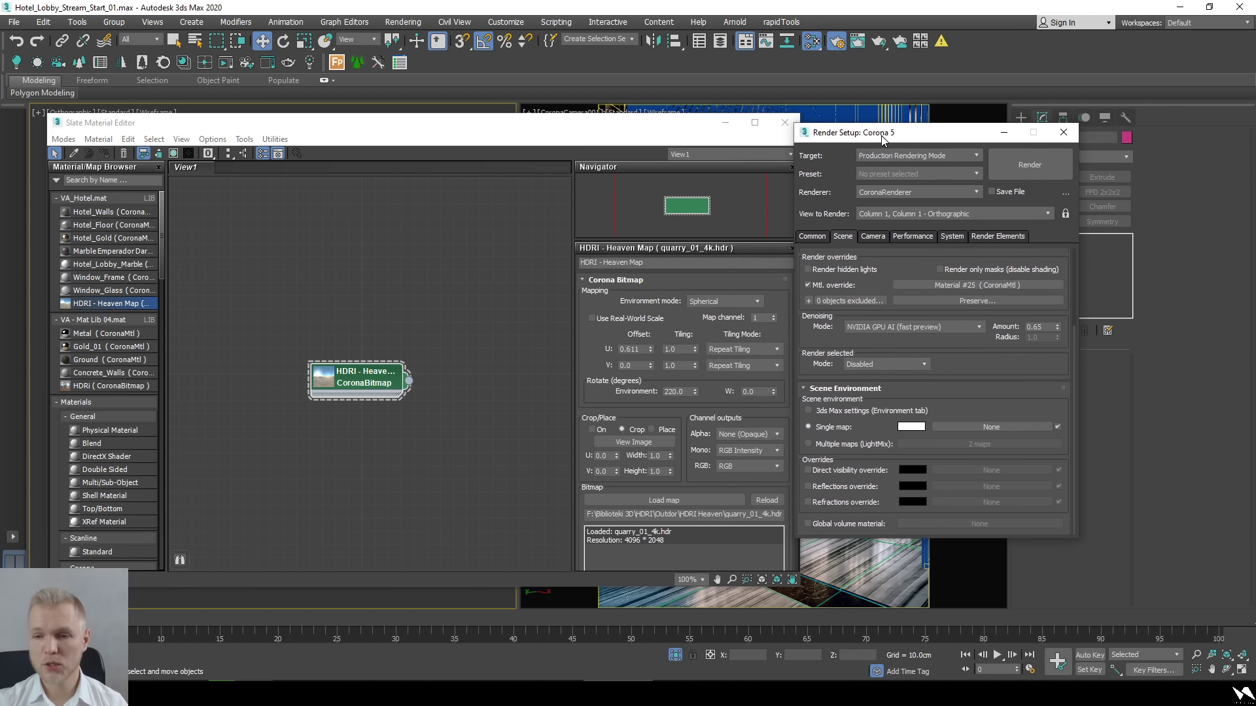
mouse_move(409, 381)
left_mouse_down()
mouse_move(919, 409)
mouse_move(1008, 426)
mouse_move(991, 426)
left_mouse_up()
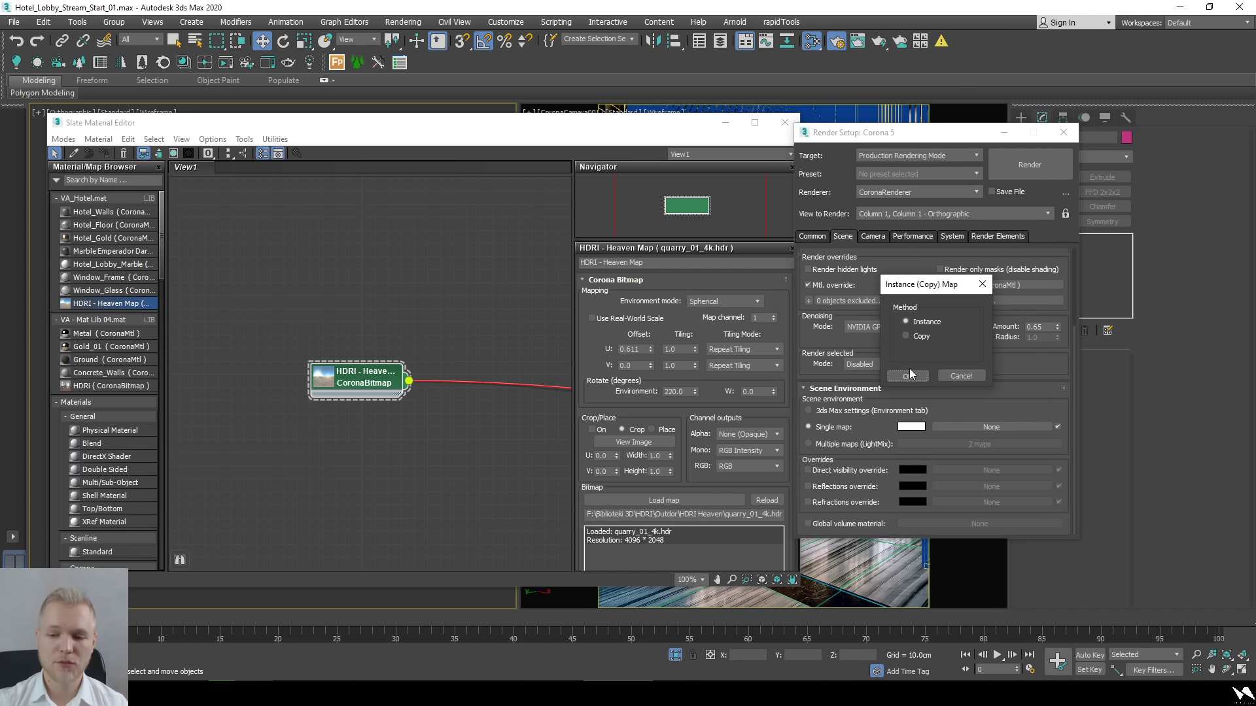
left_click(907, 376)
left_click(647, 396)
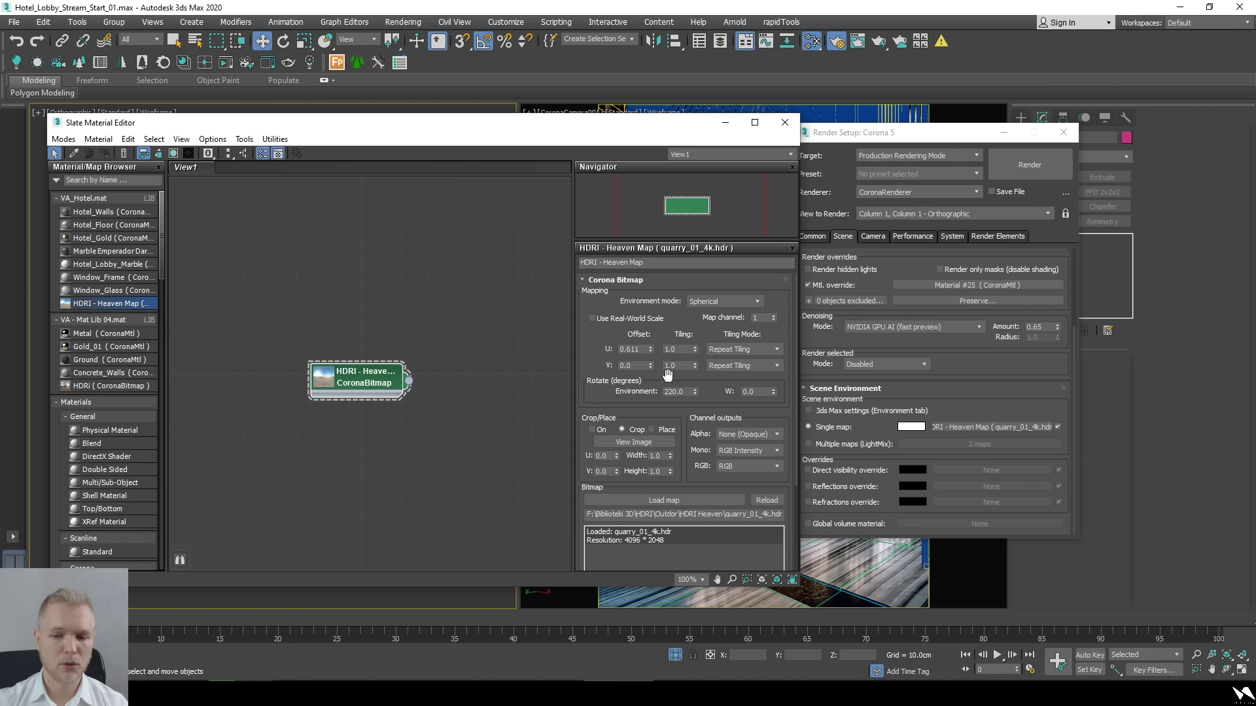
Start a Corona interactive render of the orthographic view.
left_click_drag(940, 374, 977, 441)
scroll(977, 440, "up", 2)
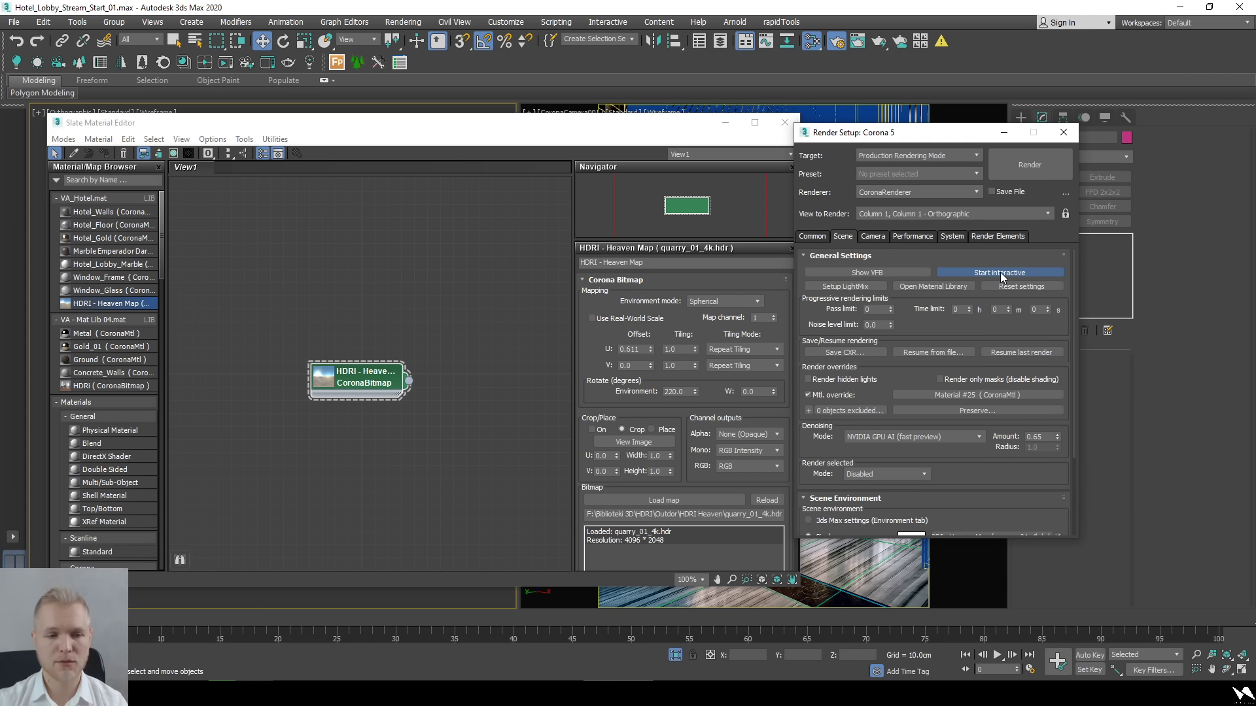
left_click(1000, 273)
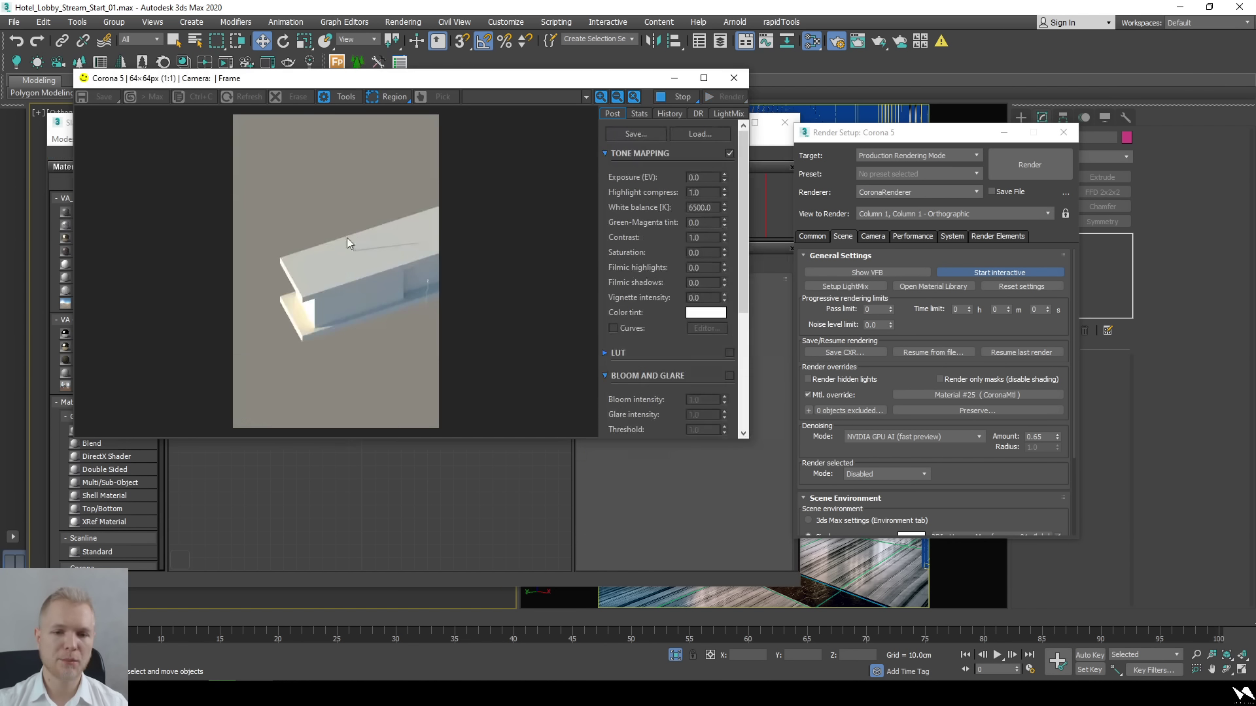
Add the Window_Glass material from the VA_Hotel library to the node view and arrange it beside the HDRI map.
left_click(364, 534)
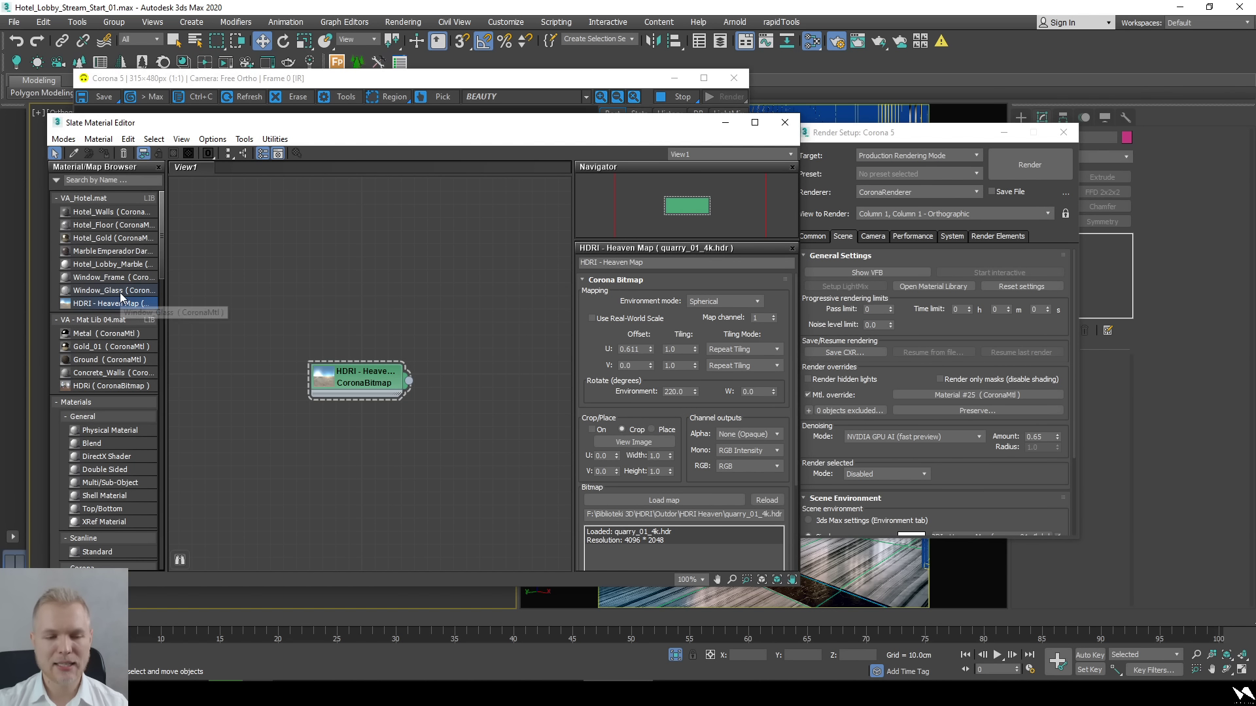
left_click_drag(120, 292, 310, 435)
middle_click_drag(416, 404, 320, 481)
left_click_drag(485, 431, 473, 263)
middle_click_drag(456, 323, 457, 408)
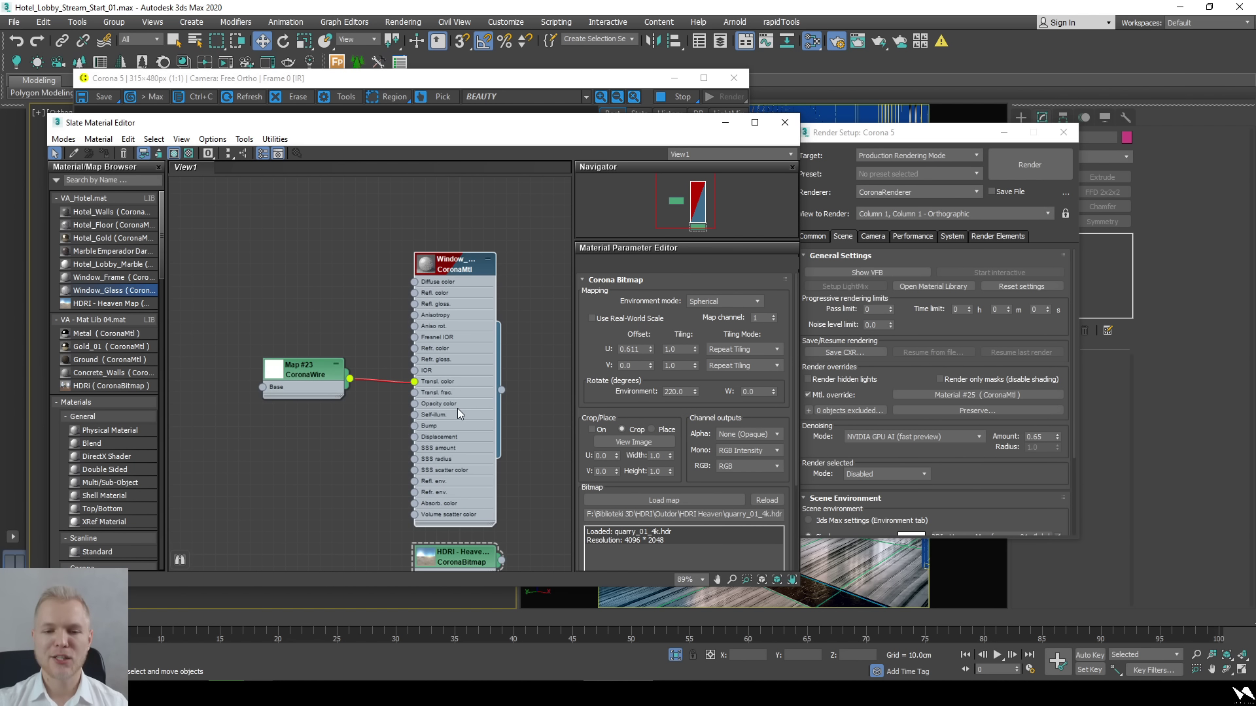
Examine the Window_Glass material's reflection, refraction and translucency settings and the CoronaWire map feeding its translucency colour.
double_click(457, 408)
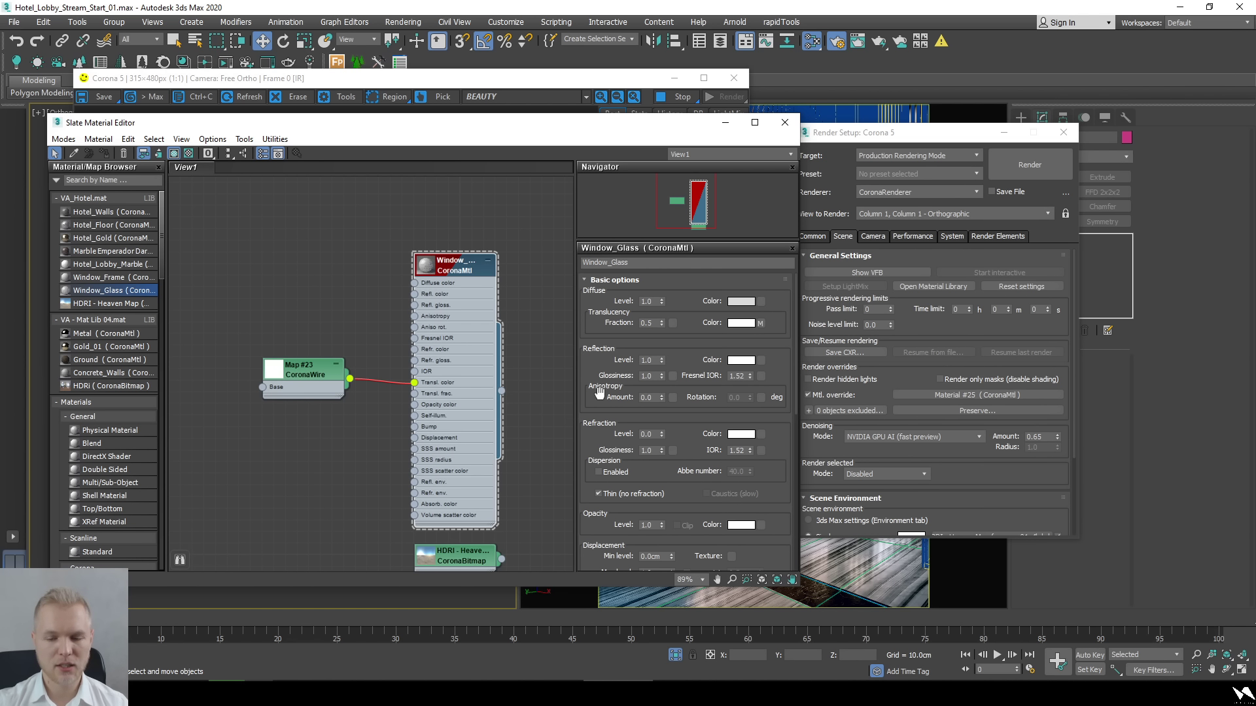
scroll(618, 373, "down", 1)
scroll(628, 366, "up", 1)
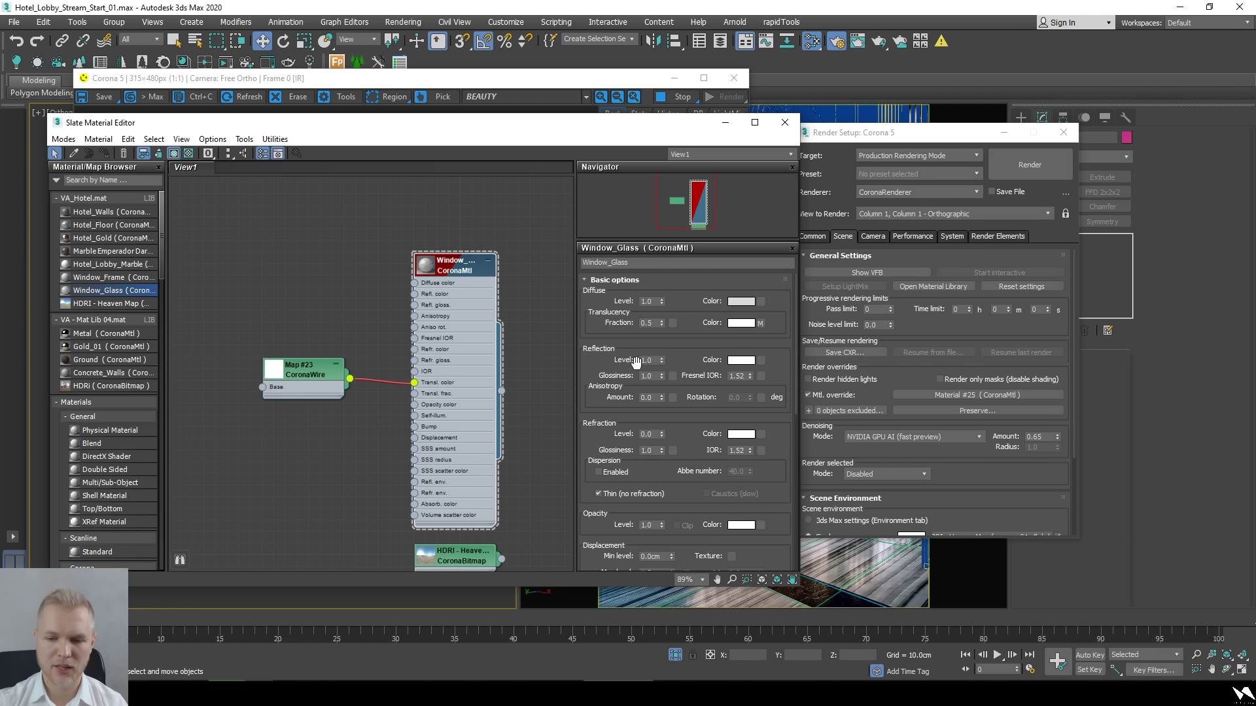
mouse_move(643, 362)
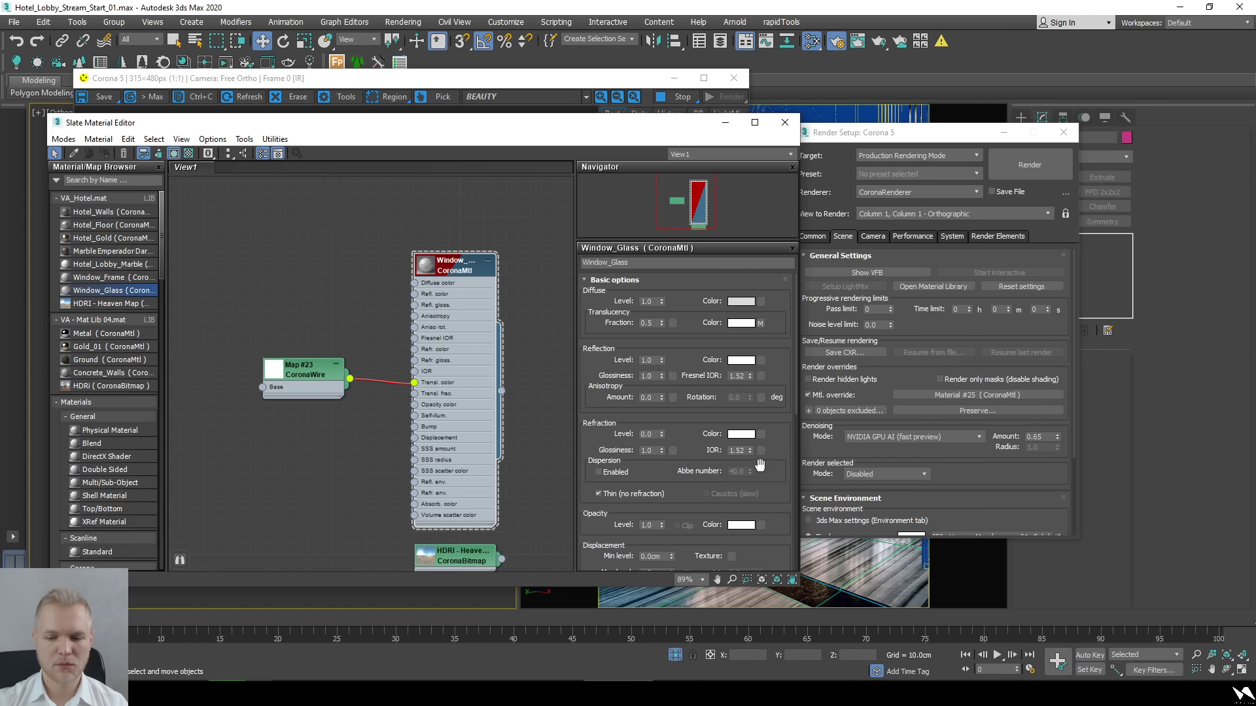
left_click(656, 325)
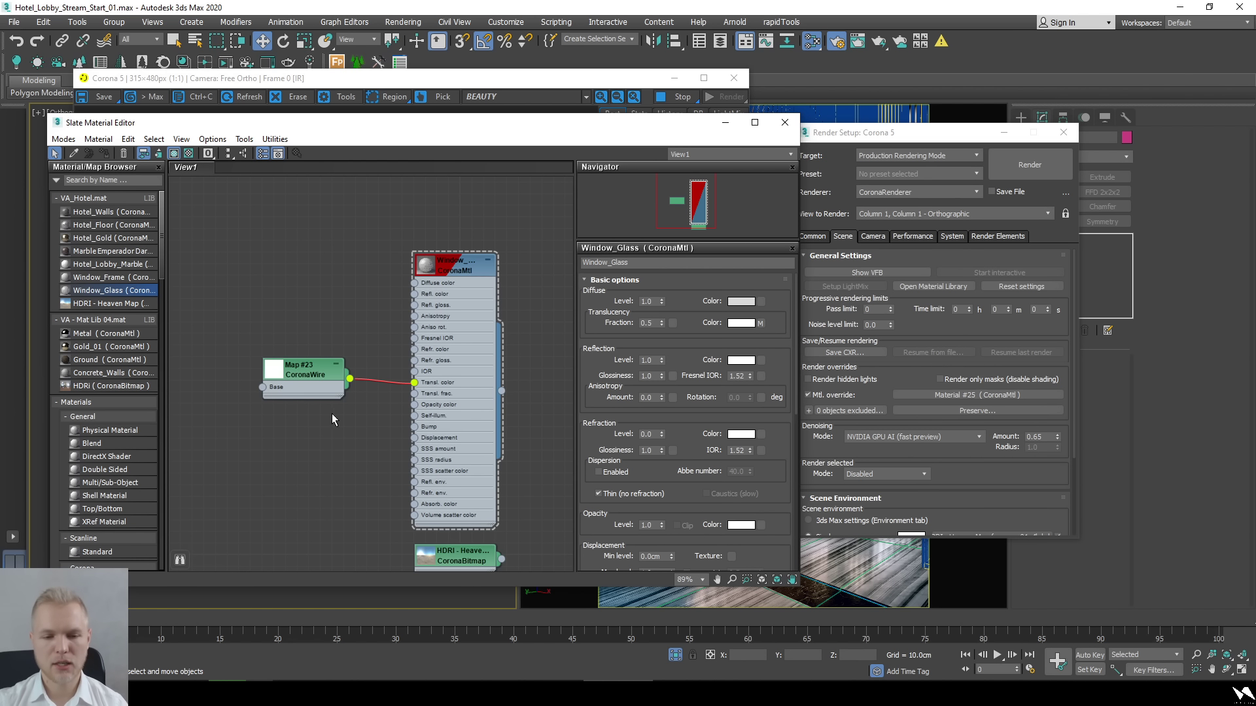
left_click(326, 390)
double_click(326, 389)
left_click_drag(343, 125, 255, 151)
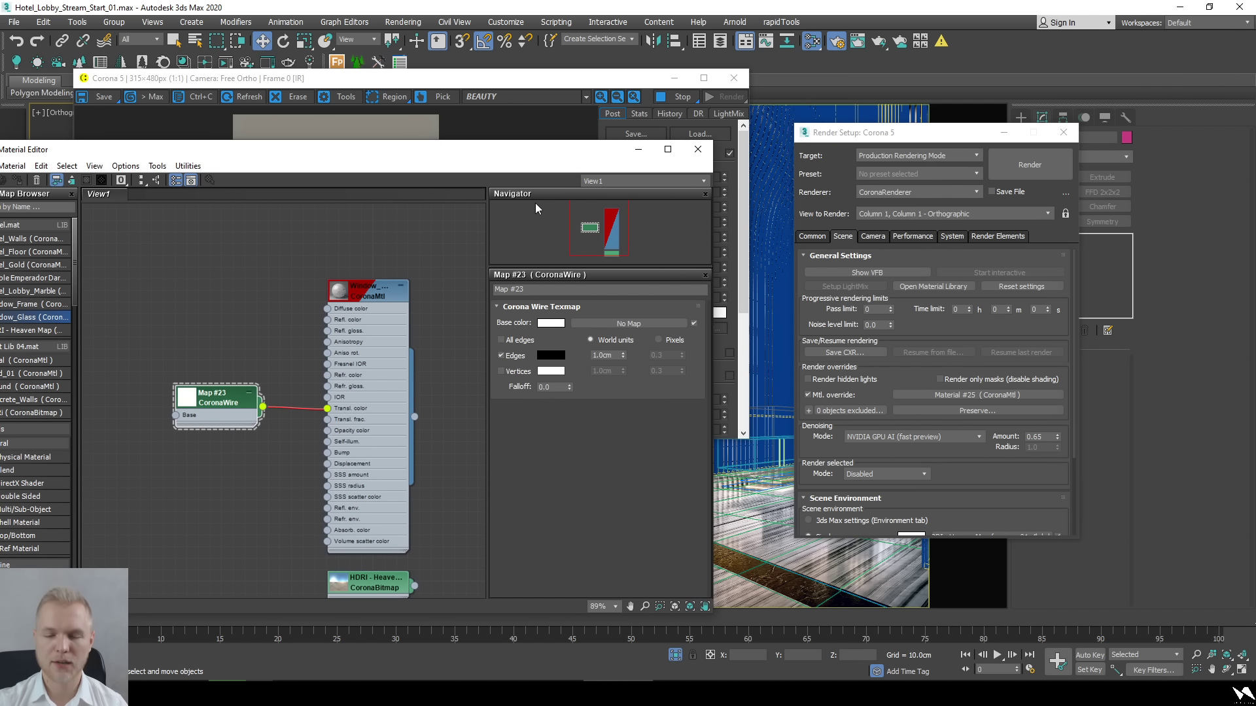
Switch the interactive render to the CoronaCamera001 view, lock it as the view to render, and uncover both viewports.
left_click(393, 115)
left_click(764, 478)
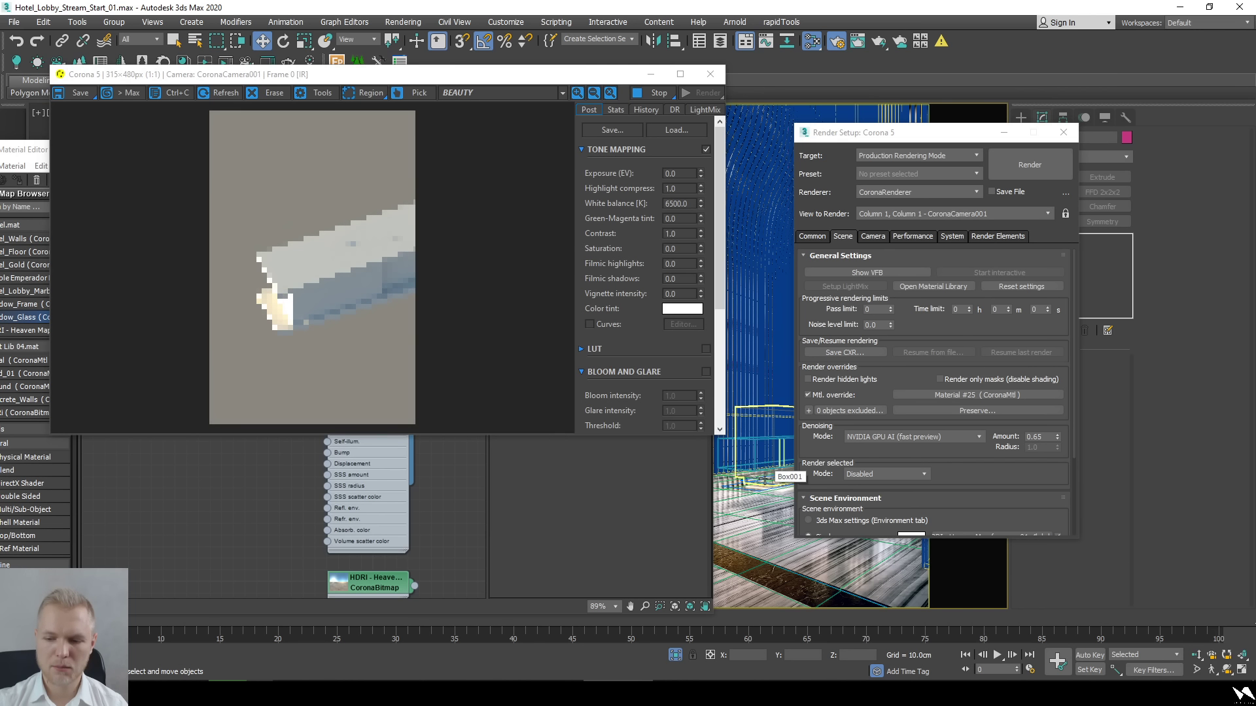
left_click(1066, 214)
left_click_drag(426, 80, 1011, 108)
left_click(565, 165)
left_click_drag(502, 155, 121, 140)
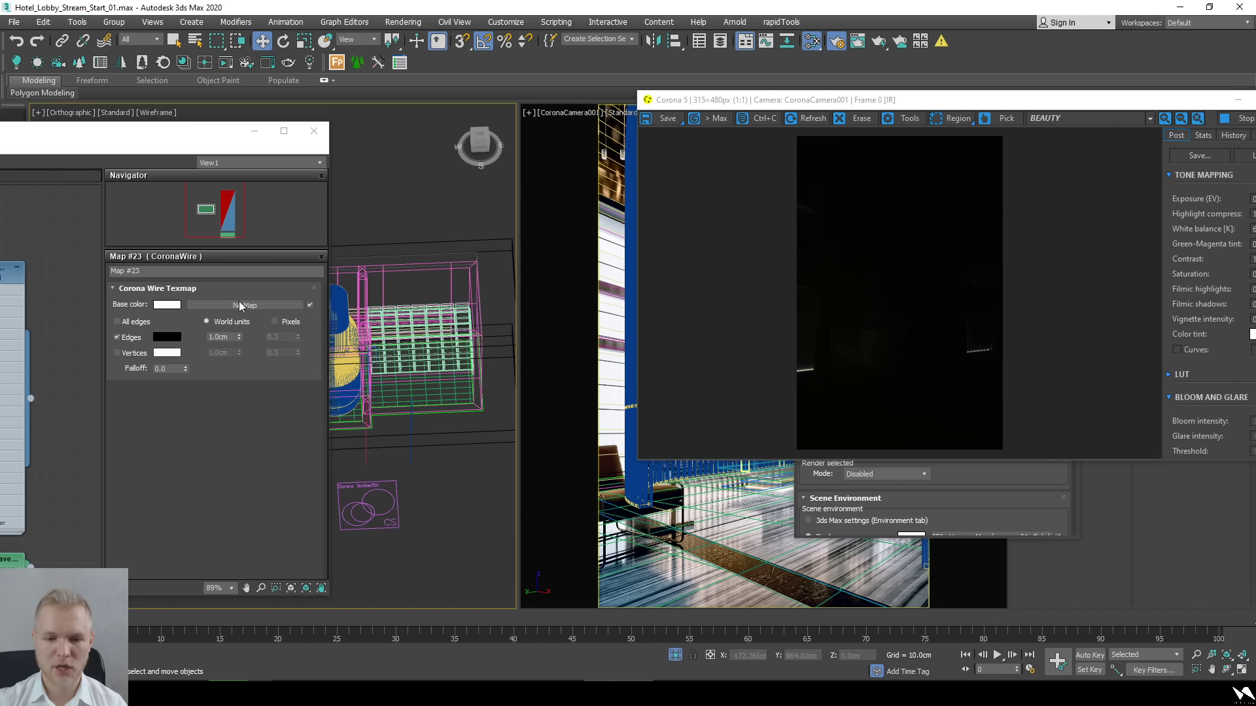
Shade the orthographic view, select the window glass plane and exclude it from the material override.
scroll(367, 353, "up", 5)
key("F3")
scroll(374, 316, "up", 2)
left_click(375, 316)
left_click_drag(162, 139, 371, 136)
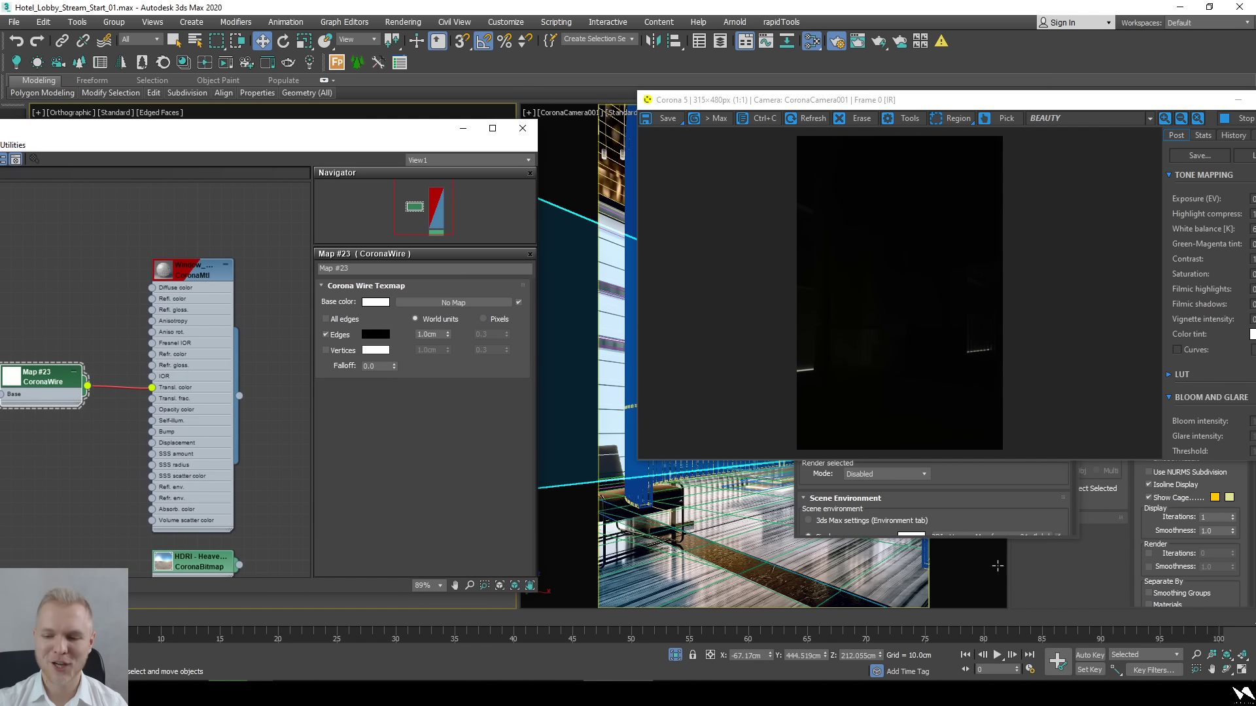
left_click(1012, 476)
left_click(812, 411)
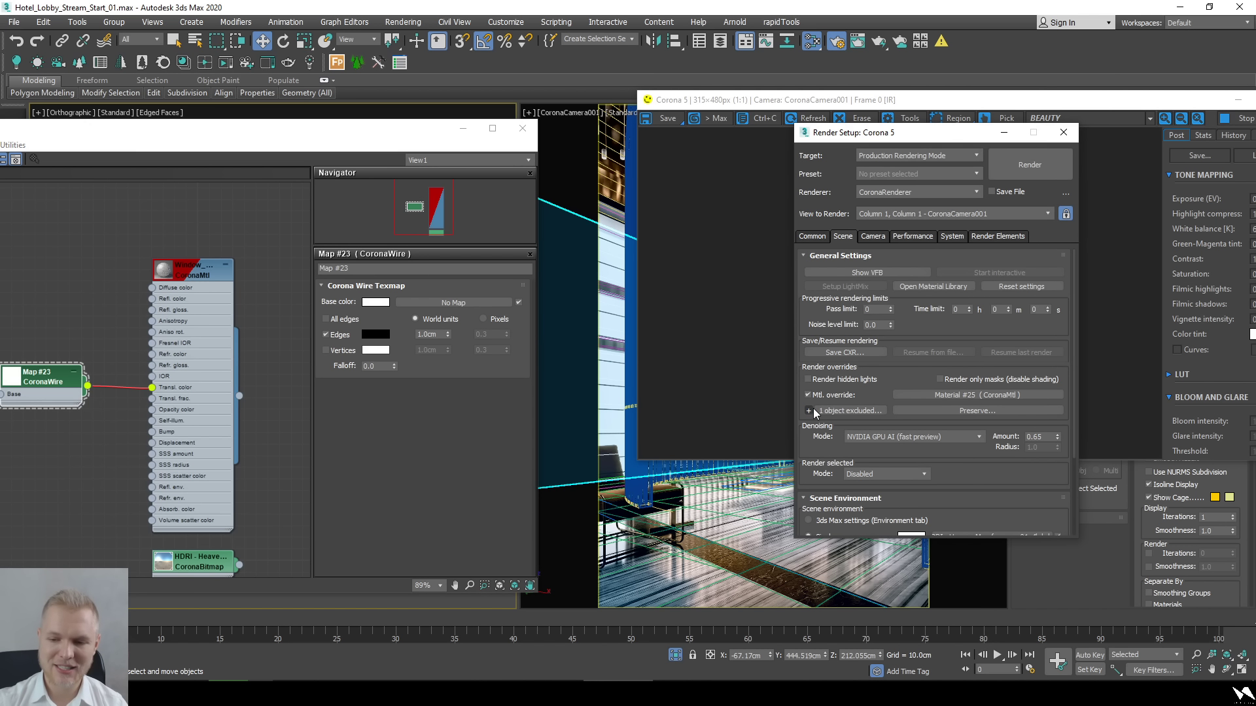
left_click(752, 329)
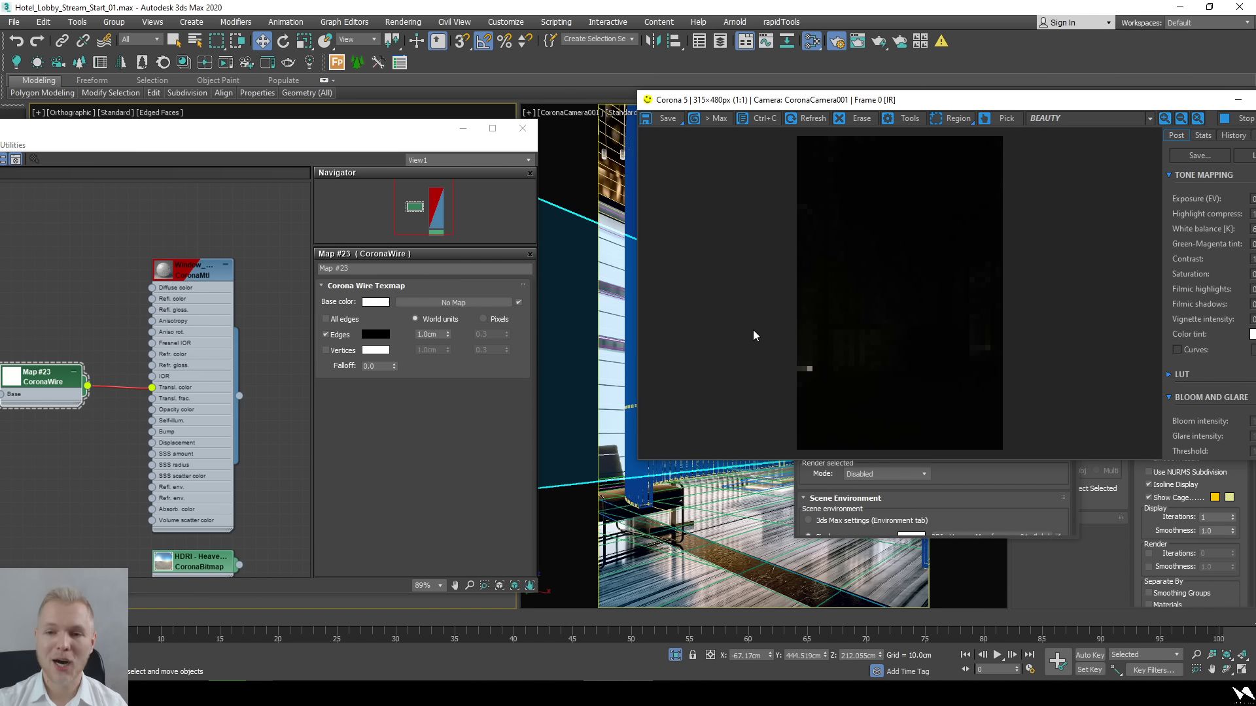
Check the material override exclusion and scene environment settings against the interactive render.
left_click_drag(971, 107, 510, 127)
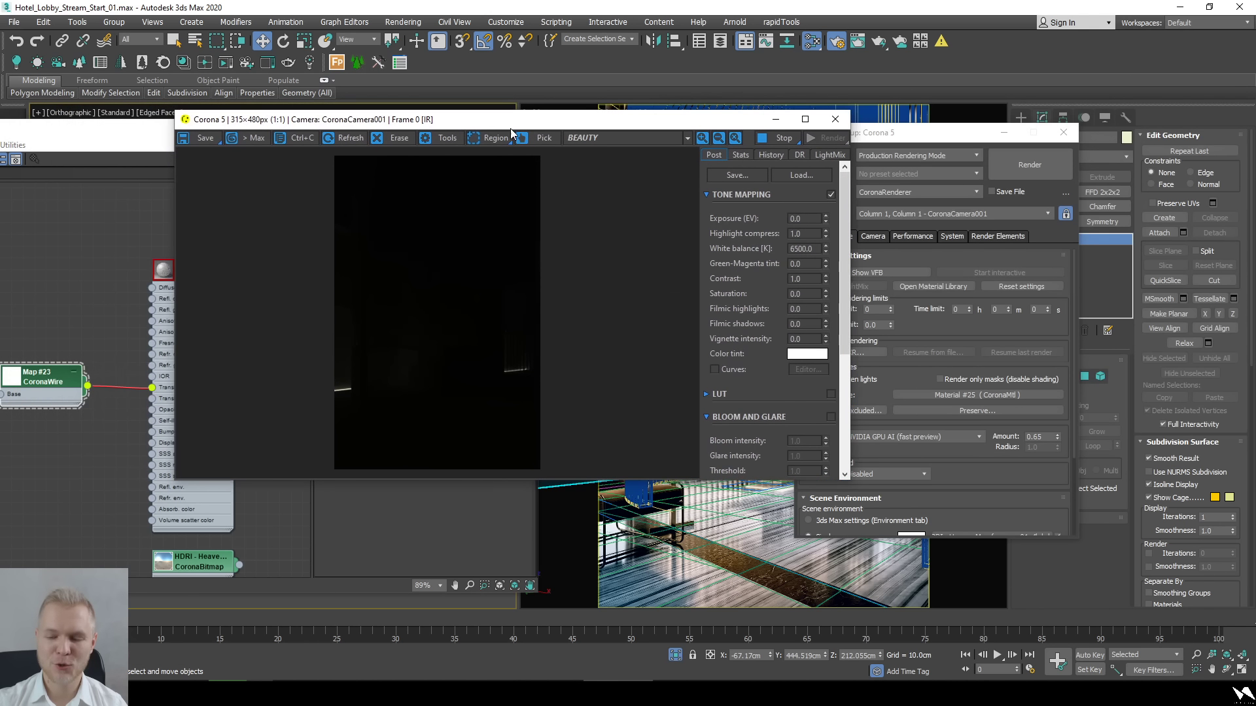
left_click(977, 460)
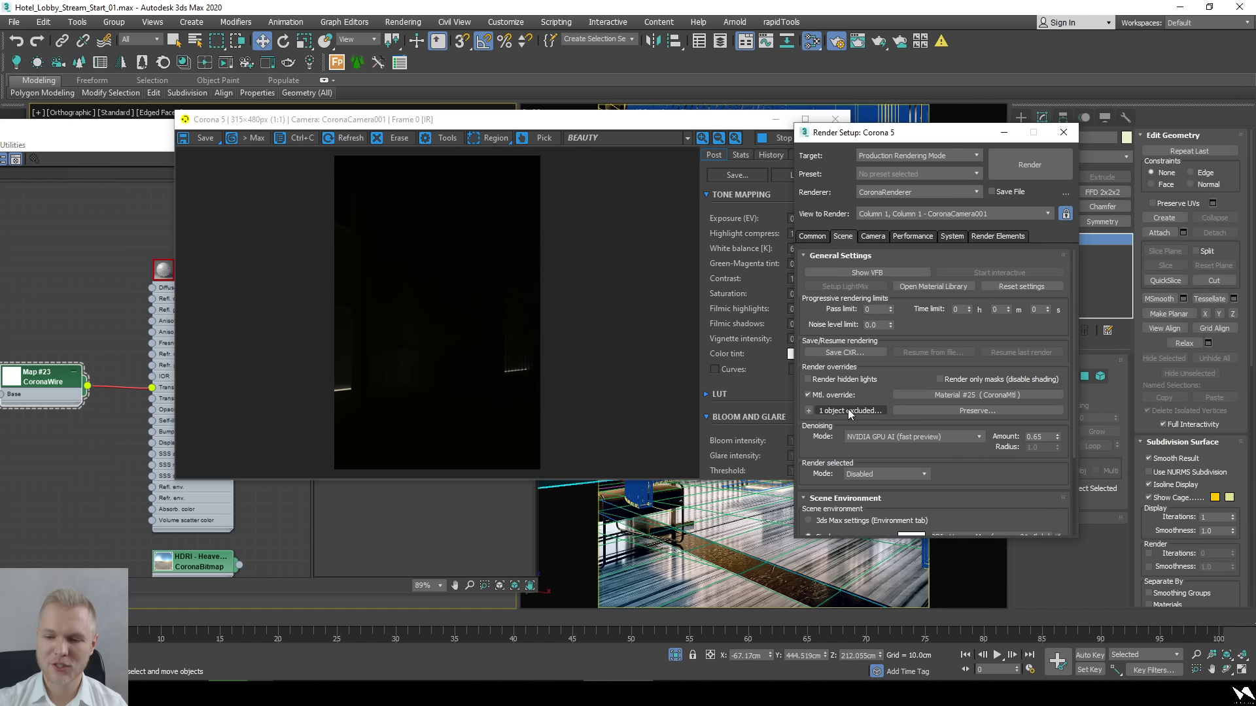
left_click(810, 411)
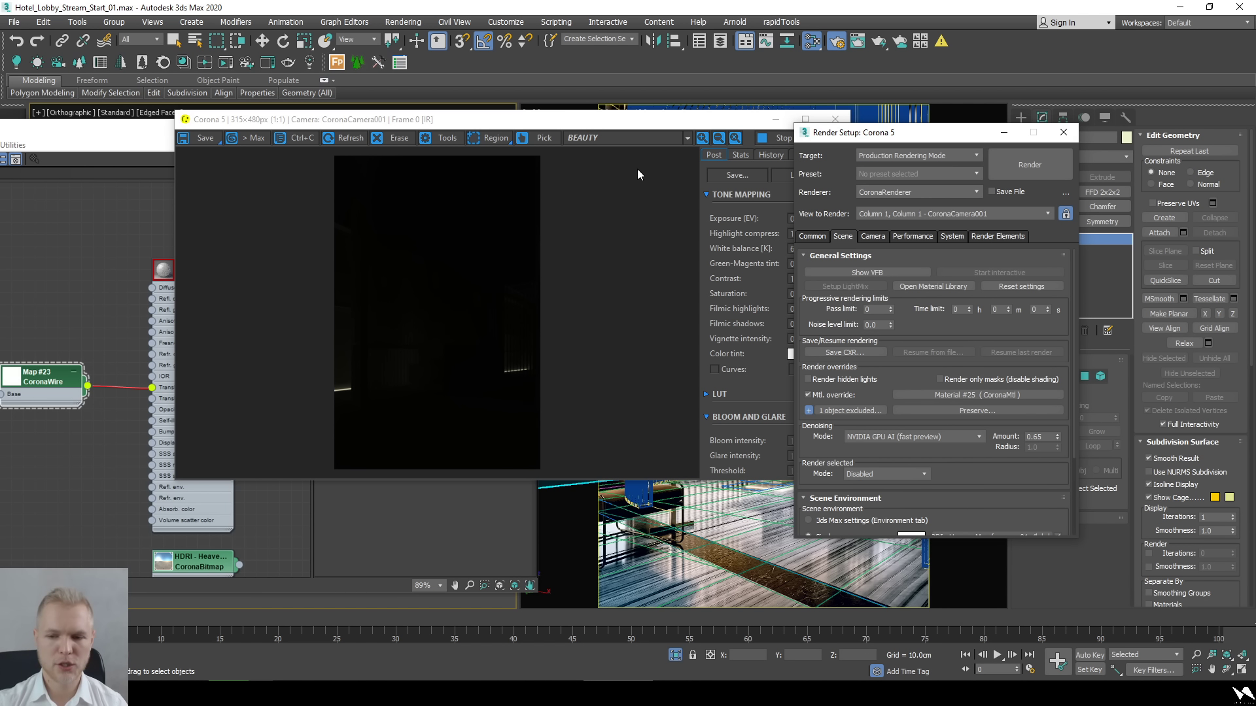
left_click(602, 190)
left_click_drag(623, 128, 508, 178)
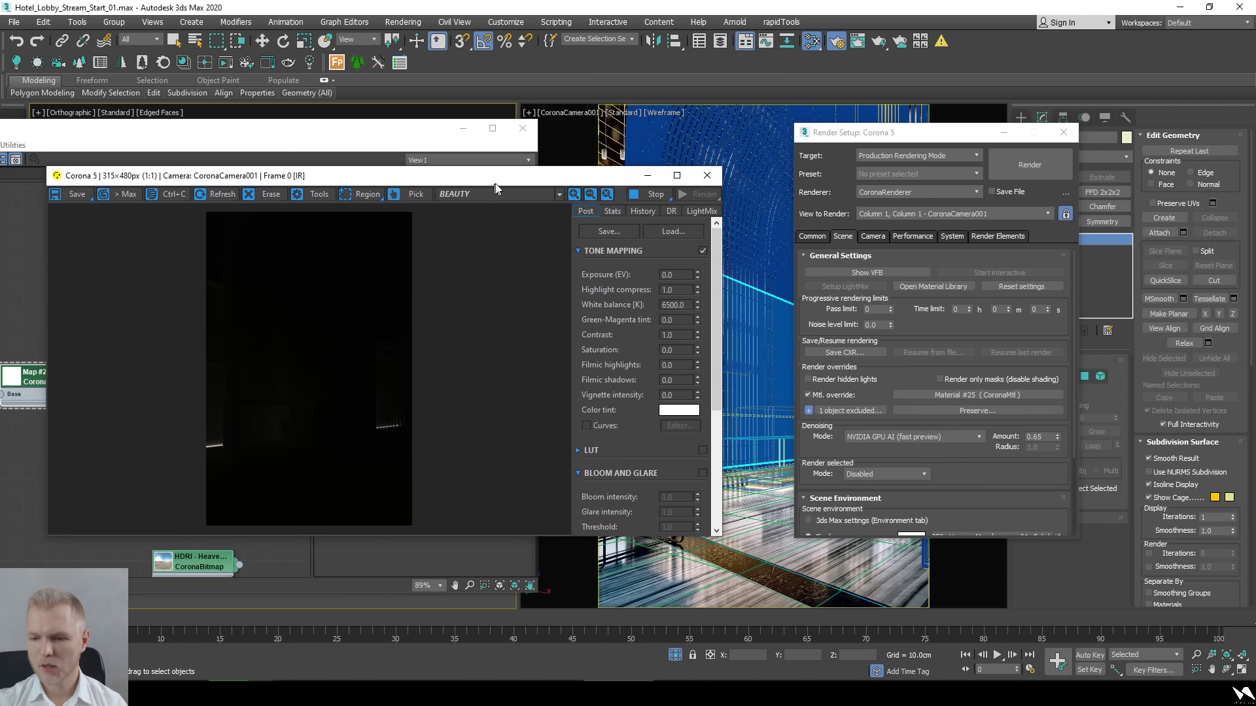
left_click(983, 458)
scroll(979, 466, "down", 5)
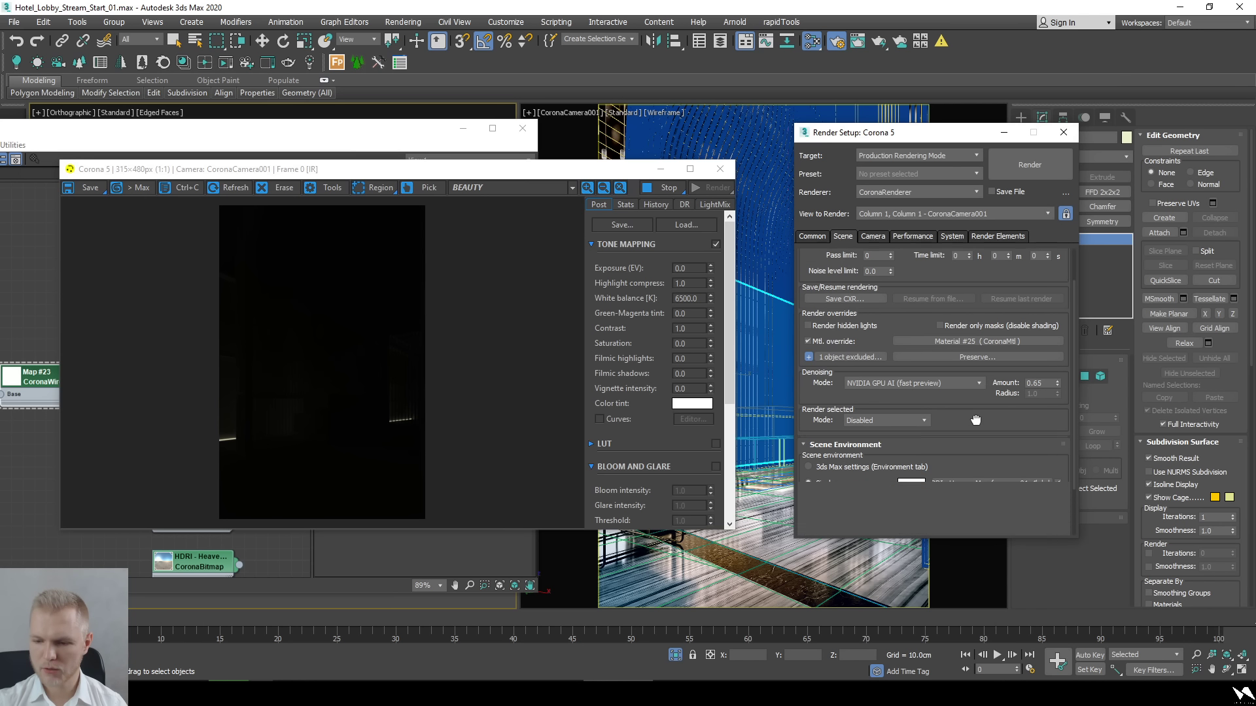
Reload the quarry_01_4k.hdr file of the HDRI - Heaven Map bitmap.
left_click_drag(364, 163, 694, 89)
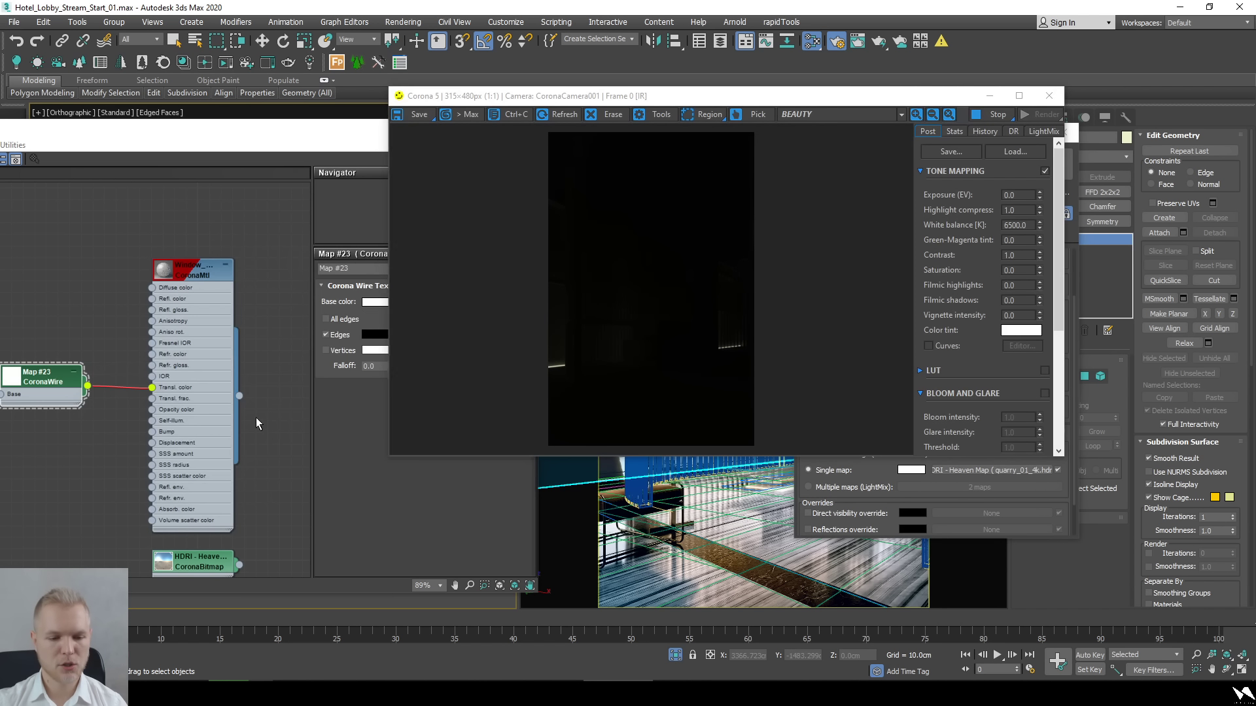
middle_click_drag(256, 417, 231, 343)
left_click(188, 483)
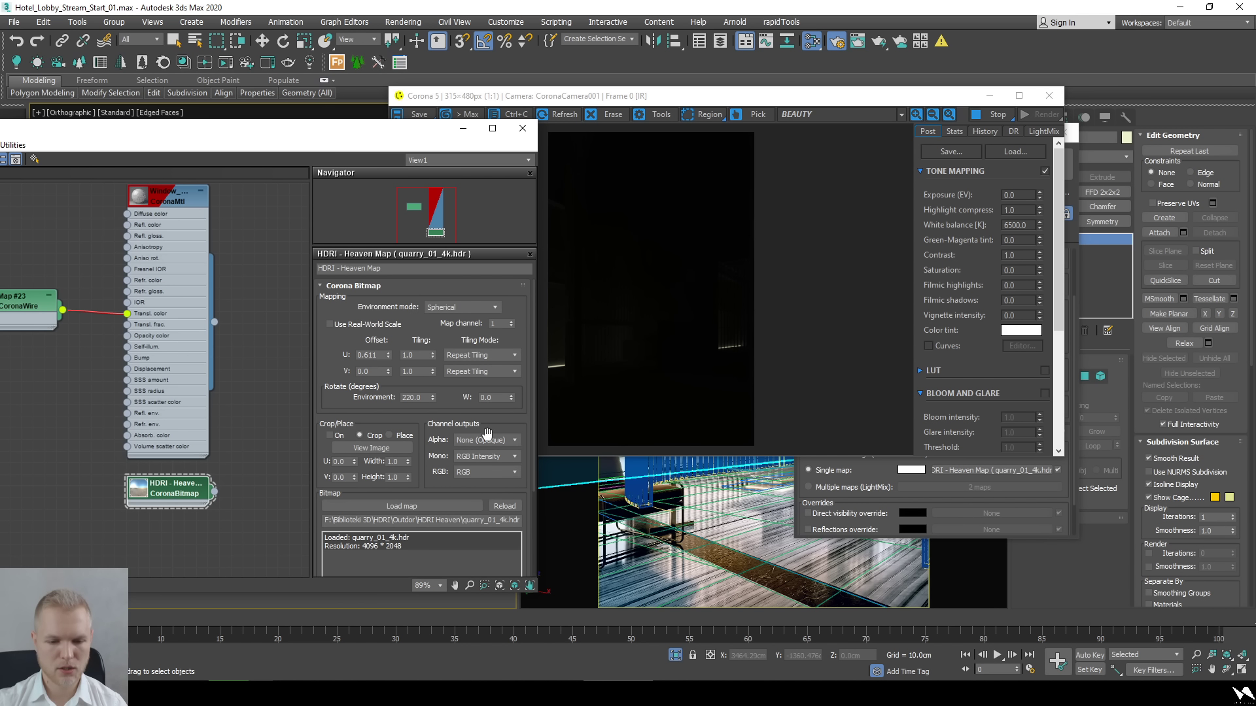
left_click(504, 507)
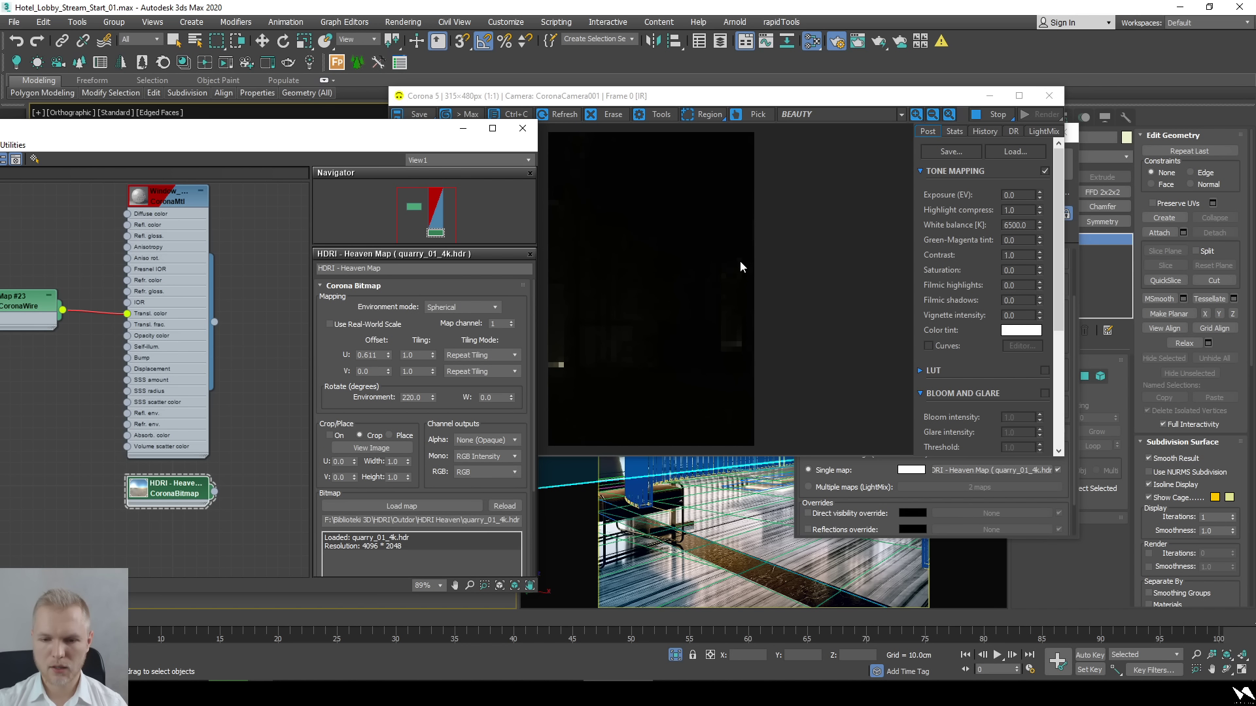
key("m")
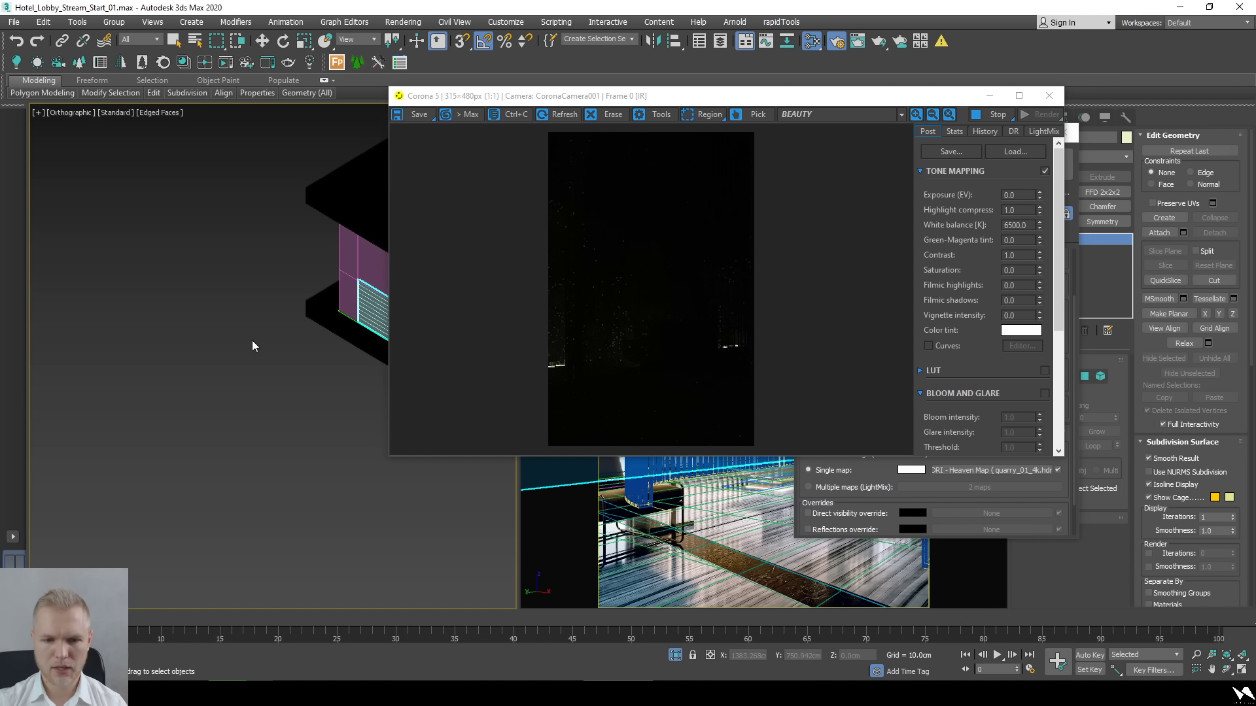
Hide the selected window glass plane and compare the camera's interactive render without it.
key("w")
right_click(280, 261)
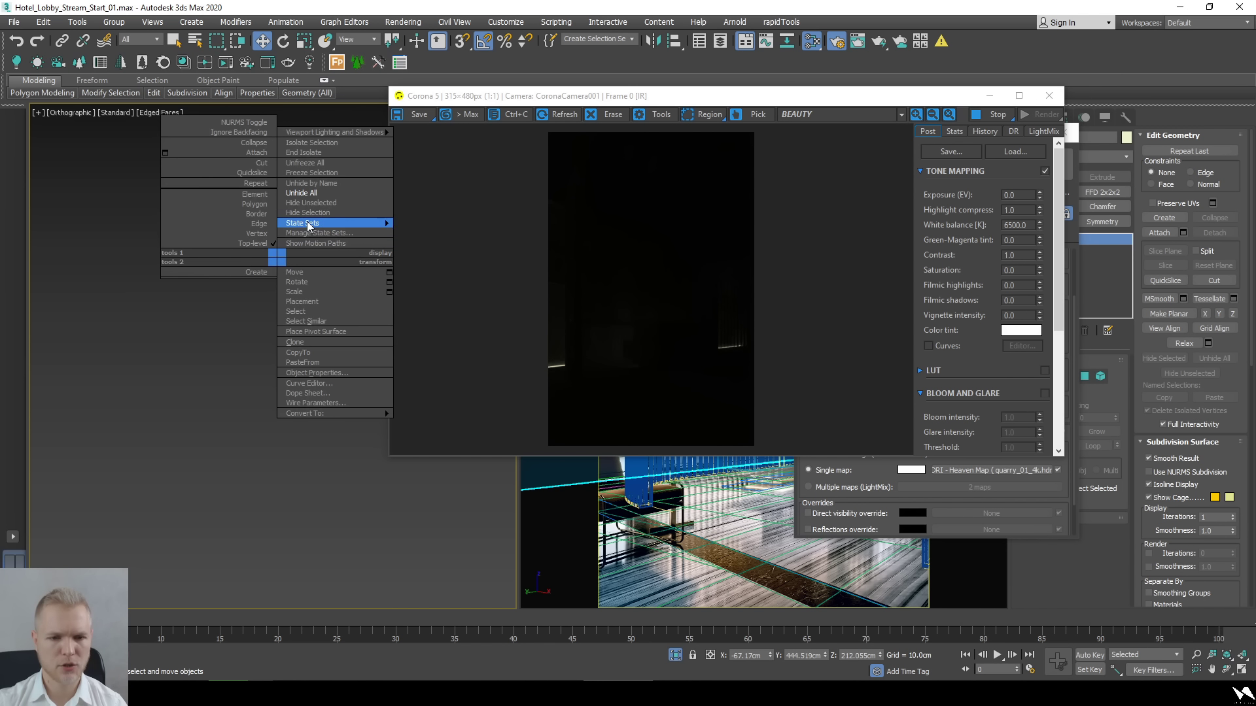
left_click(311, 226)
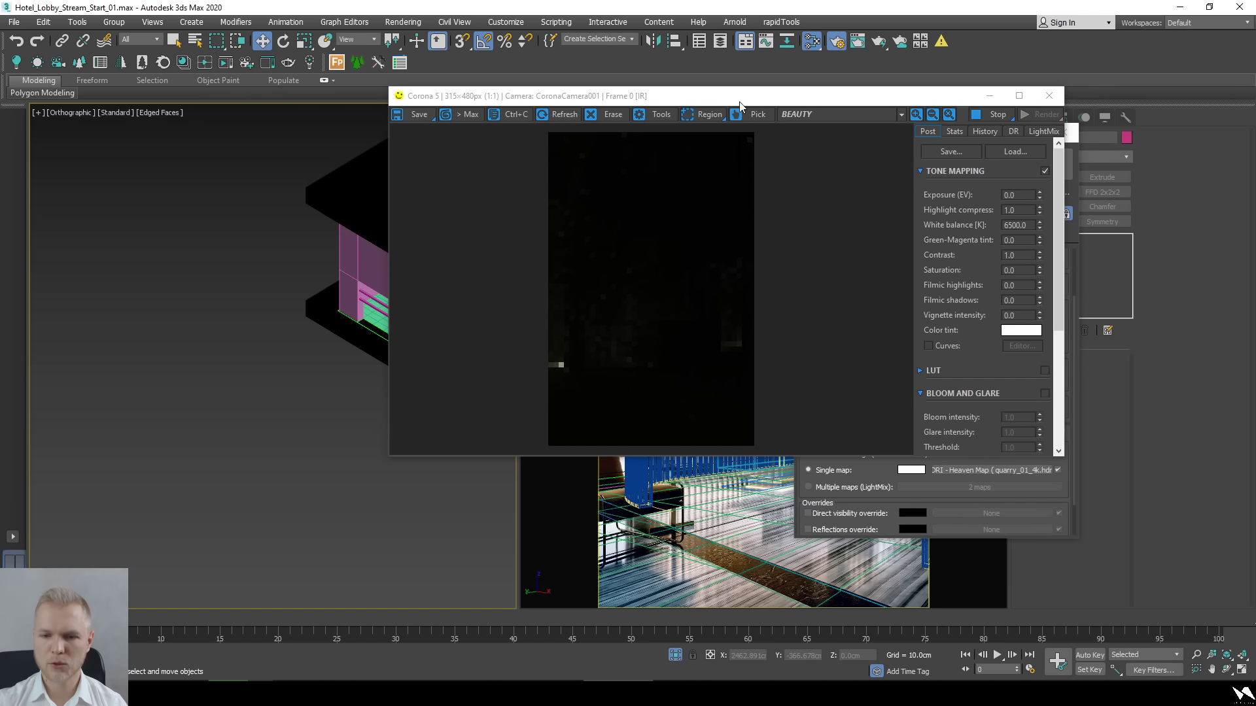
left_click_drag(739, 101, 930, 360)
left_click(766, 170)
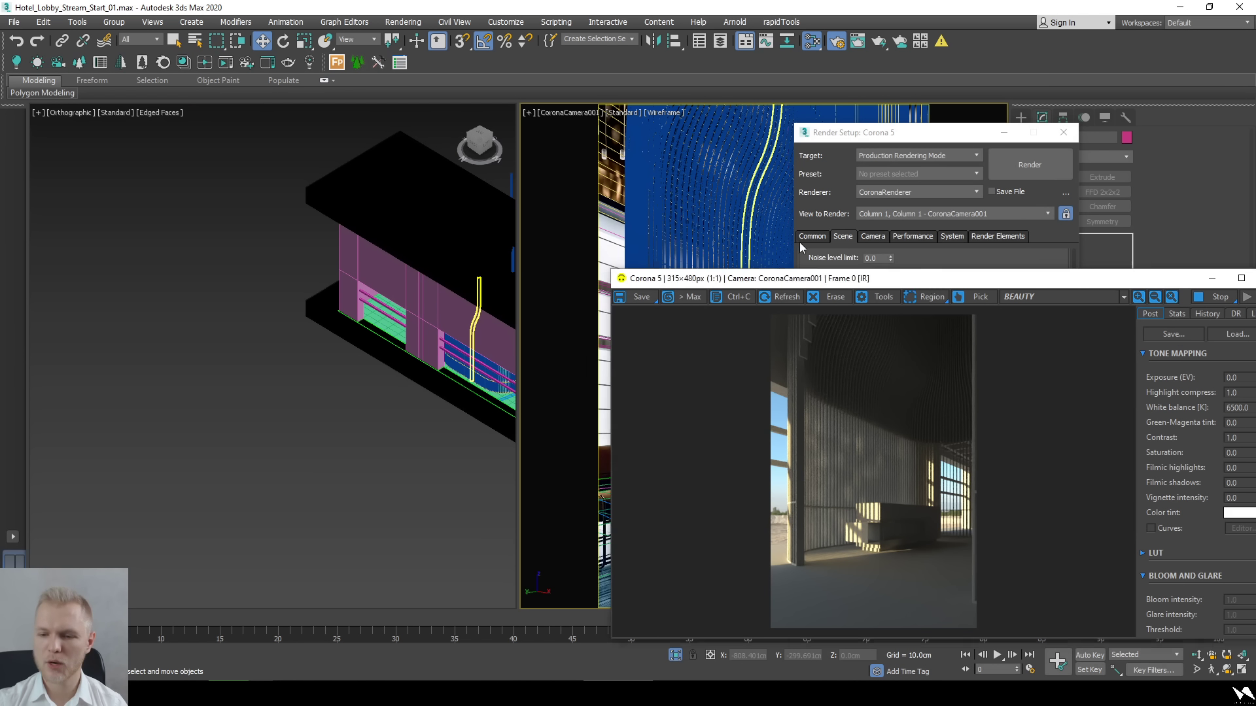
left_click_drag(932, 279, 376, 140)
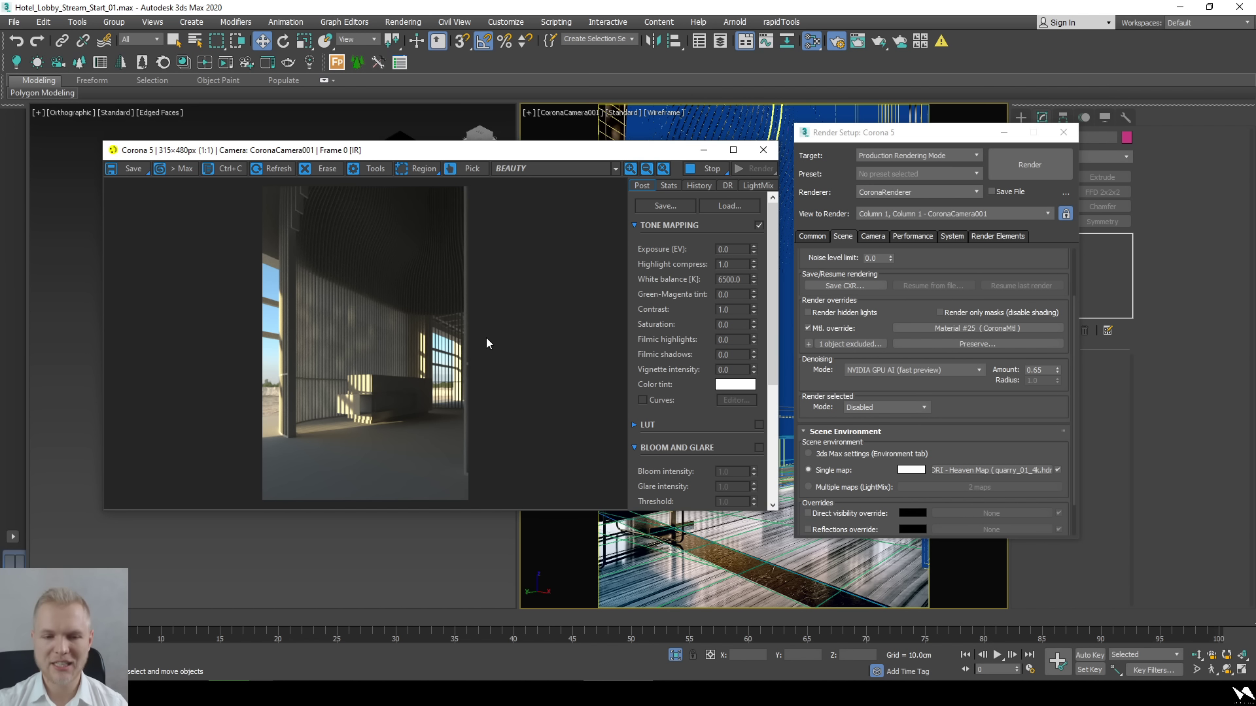
Set the render's tone mapping to an exposure of 2.0 and highlight compression of 4.0.
double_click(732, 249)
type("2")
key("Return")
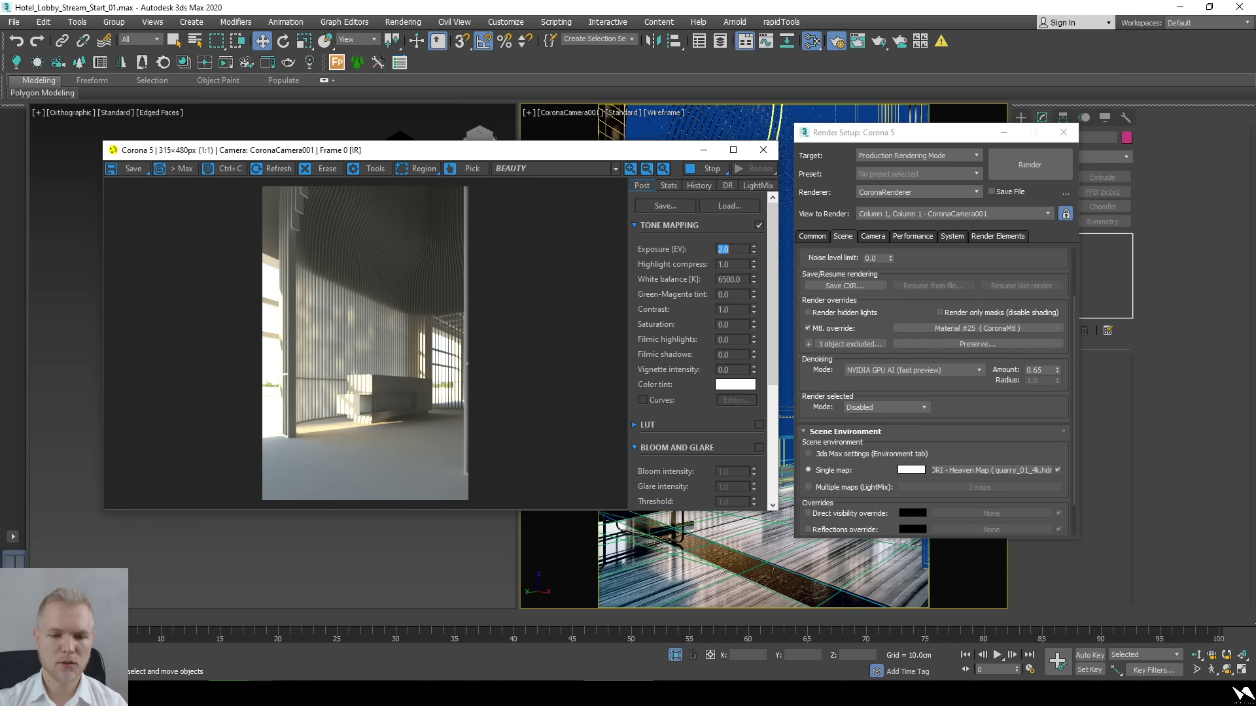
double_click(730, 265)
type("4")
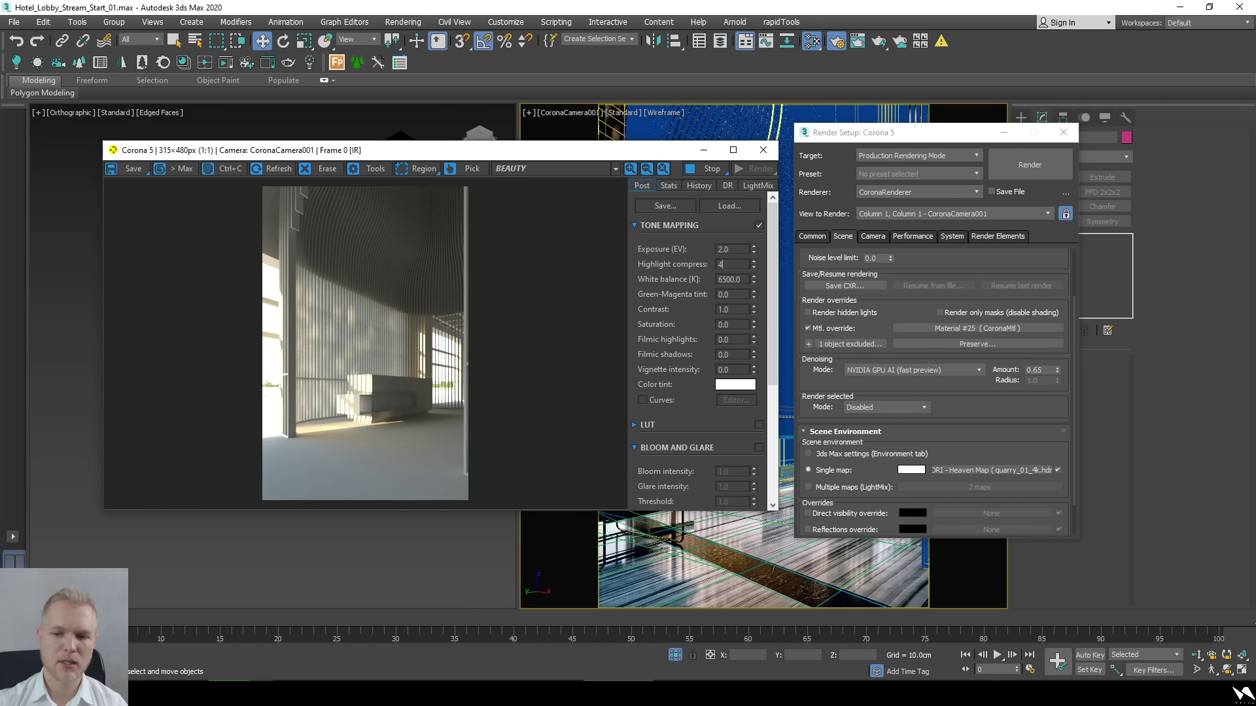
key("Return")
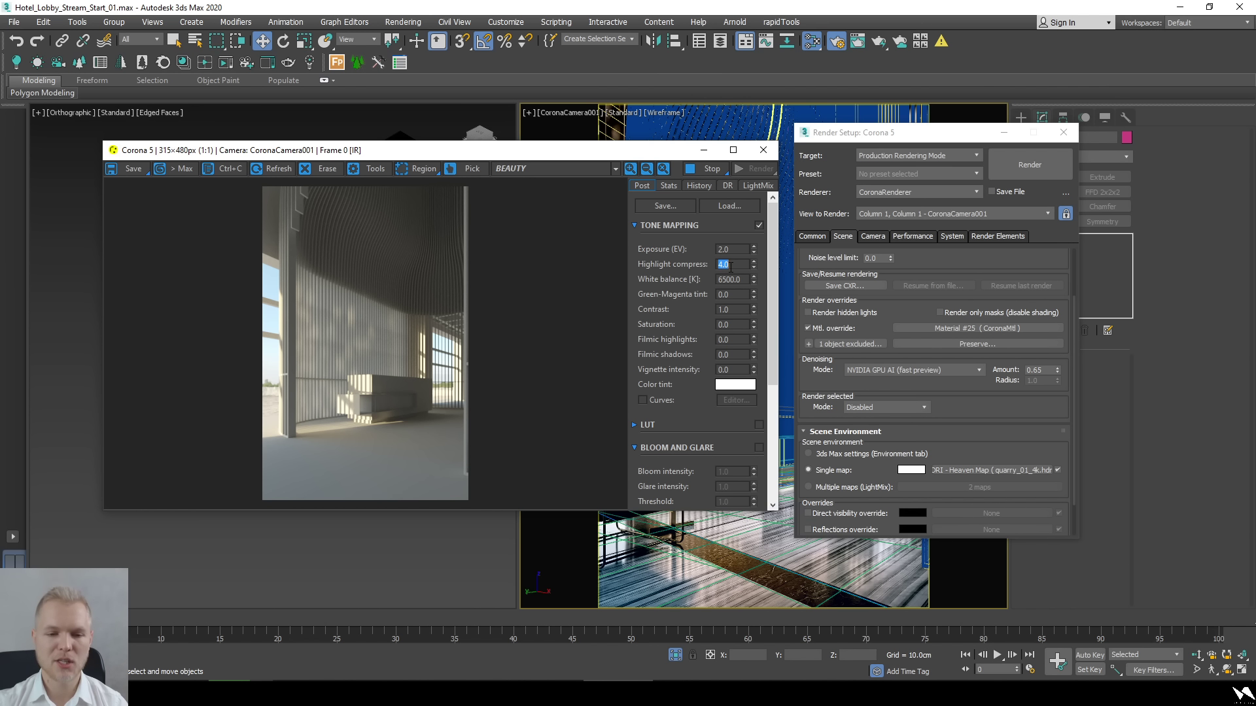
Stop the interactive render and unhide the window glass plane in the orthographic view.
left_click_drag(479, 159, 863, 160)
left_click(1095, 170)
left_click_drag(952, 156, 0, 271)
right_click(283, 333)
left_click(331, 282)
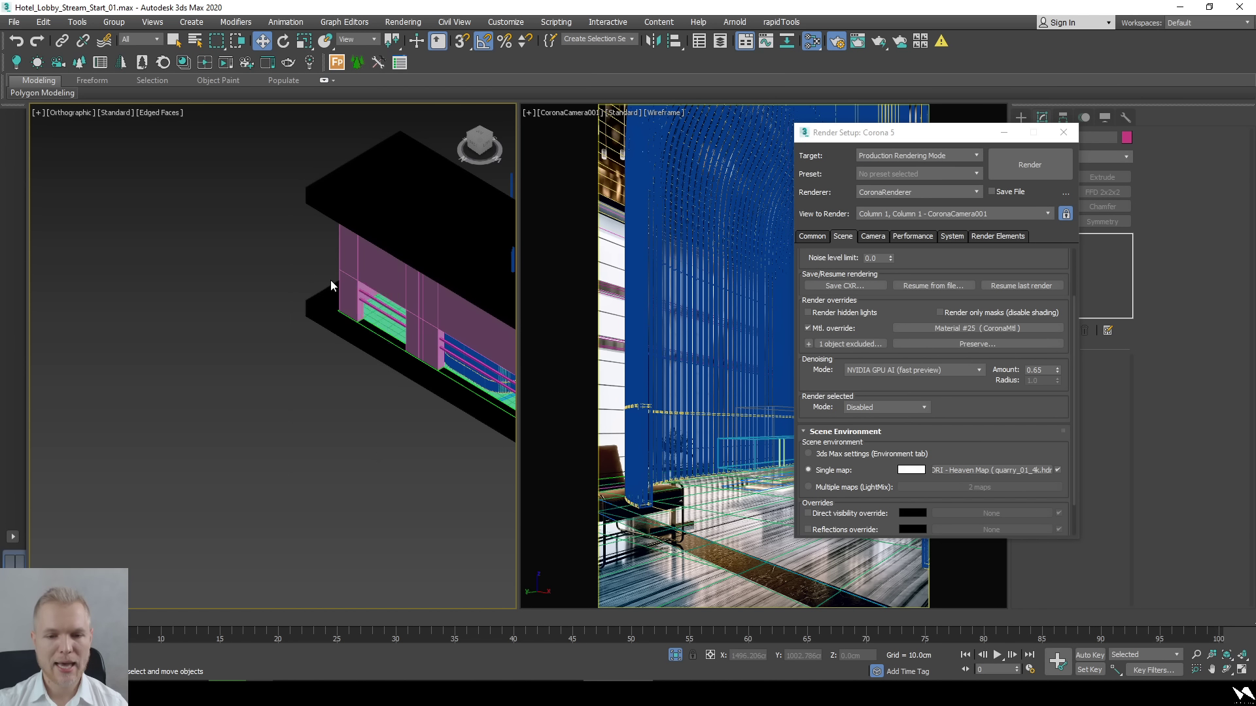
Select the window glass plane and check that Plane001 is in the material override's exclude list.
middle_click_drag(379, 481, 226, 432)
scroll(268, 376, "up", 3)
left_click(307, 417)
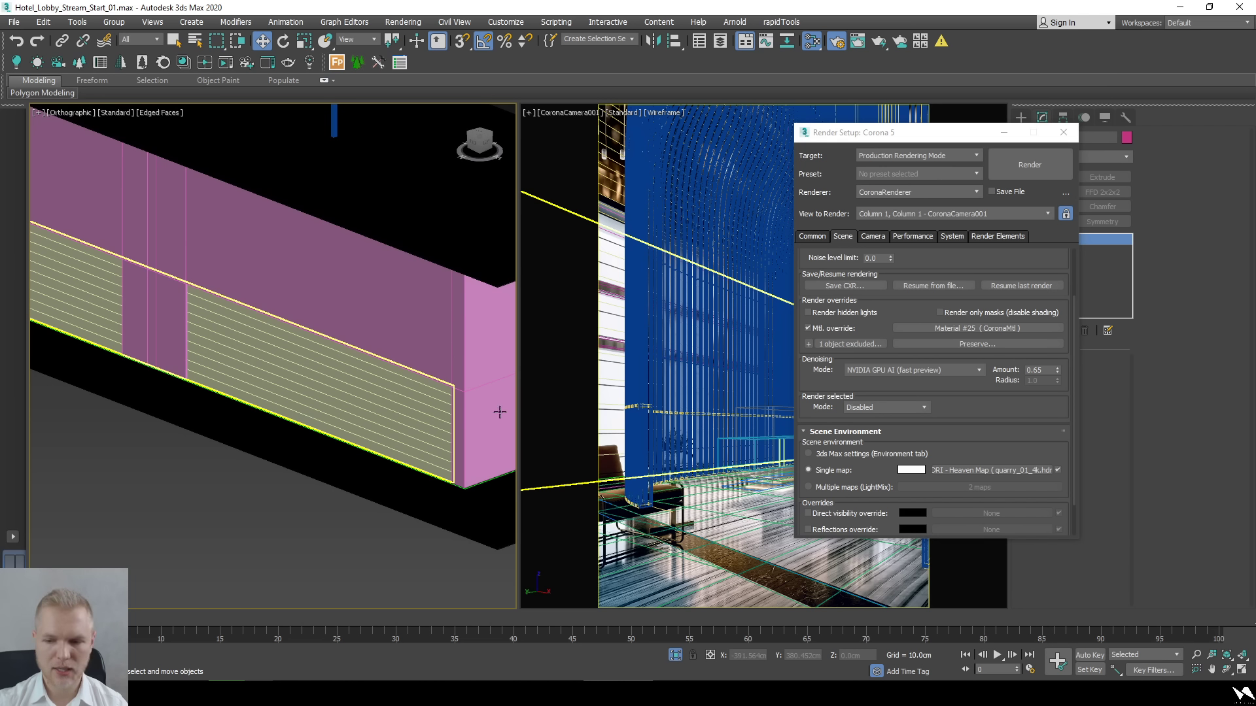
left_click(203, 356)
left_click(850, 344)
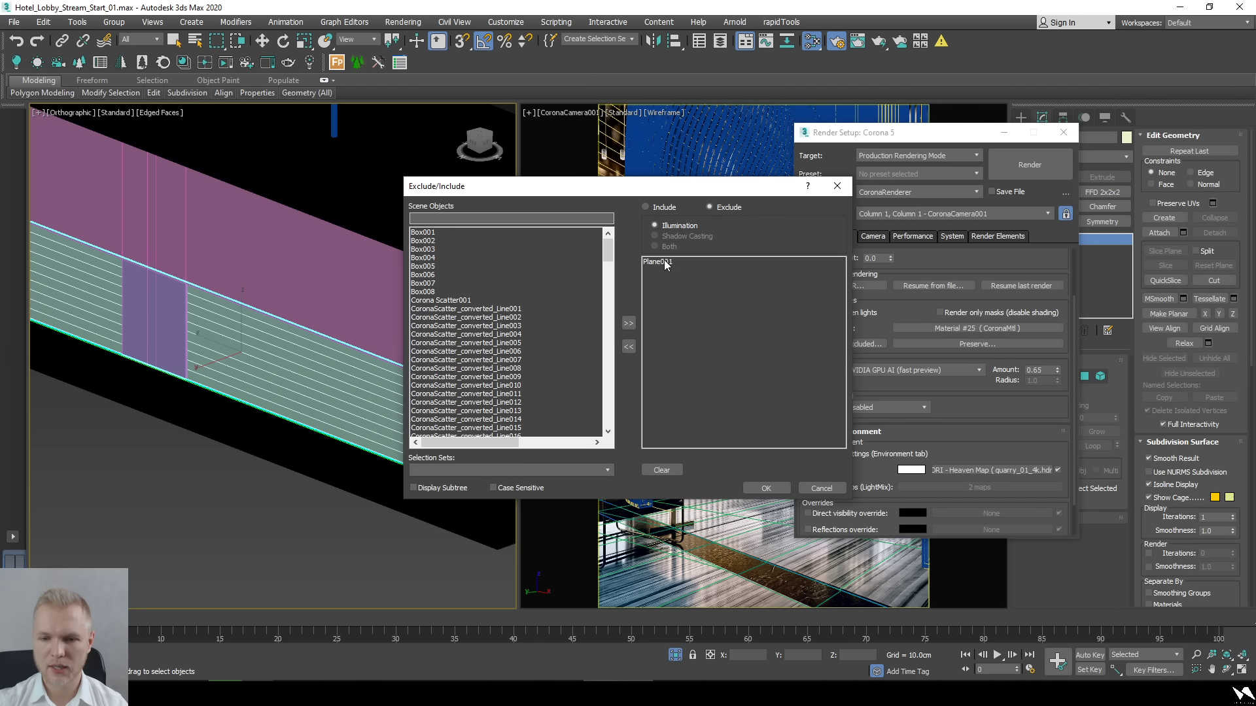
left_click(766, 488)
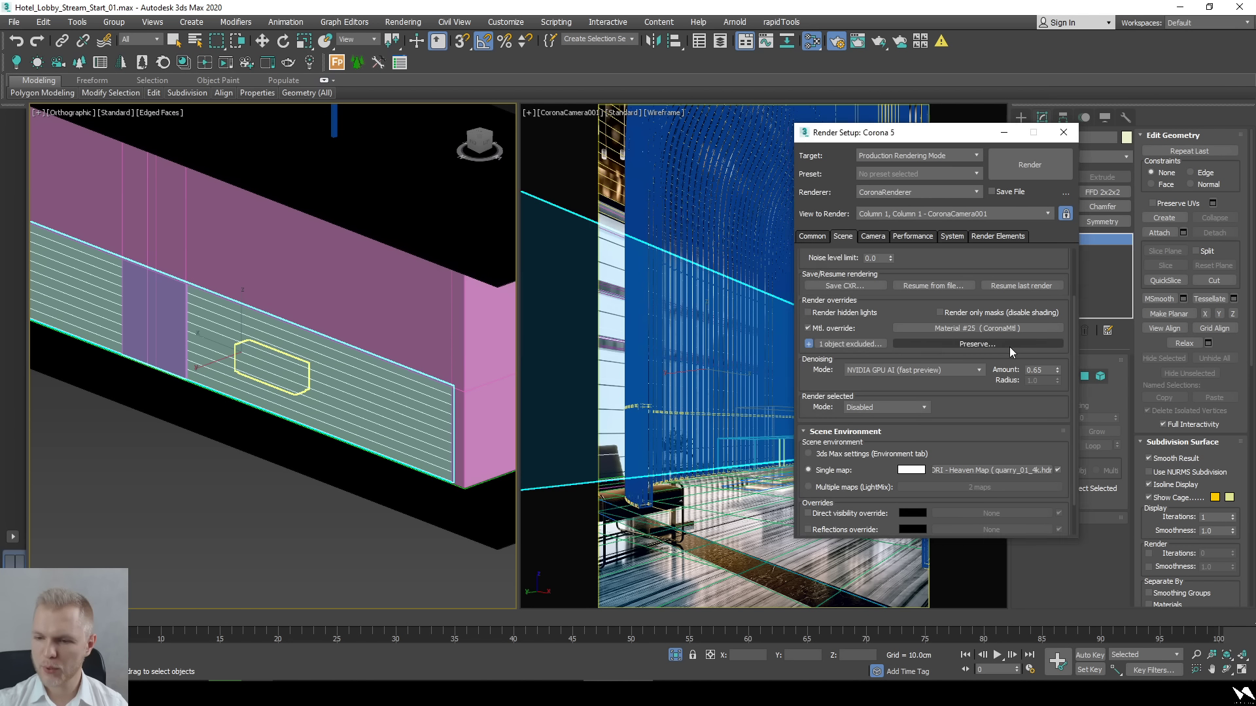
Set the material override to preserve displacement, light, portal, unsupported and glass materials.
left_click(1010, 344)
left_click(870, 246)
left_click(870, 256)
left_click(865, 267)
left_click(863, 278)
left_click(864, 289)
left_click(970, 224)
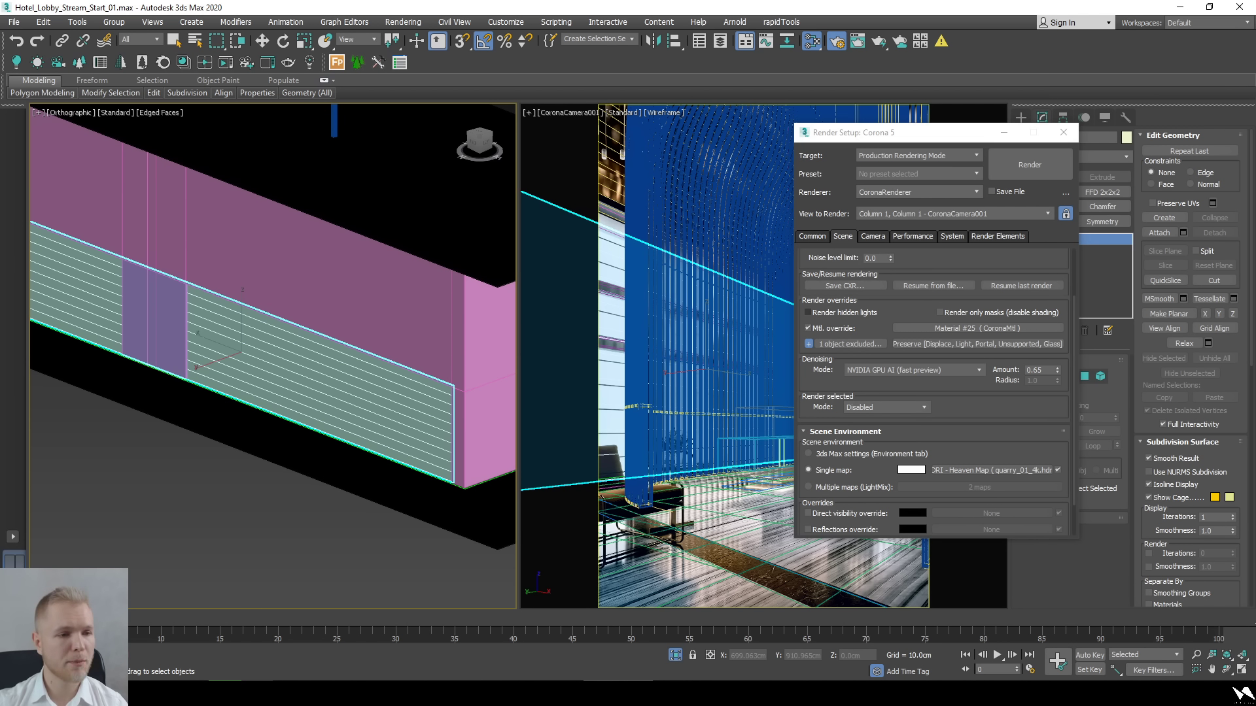
Restart the interactive render of CoronaCamera001 with the window glass in place and open the material editor.
key("shift+q")
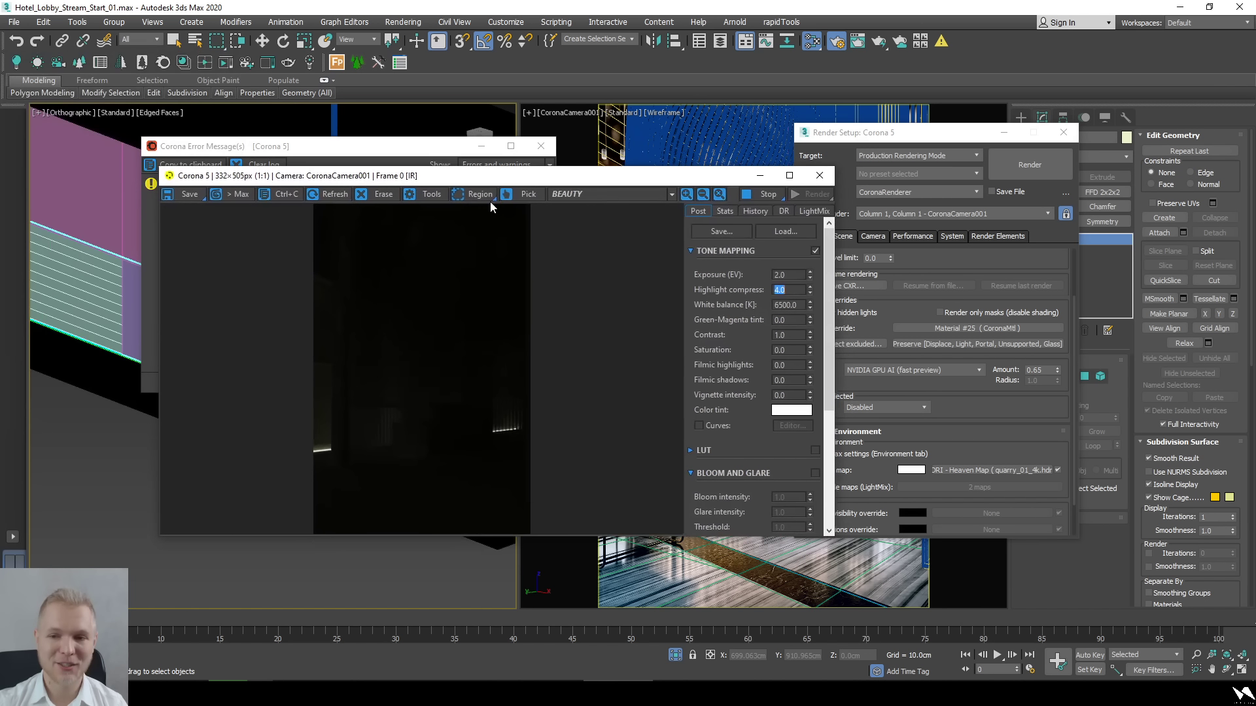
left_click_drag(445, 238, 437, 233)
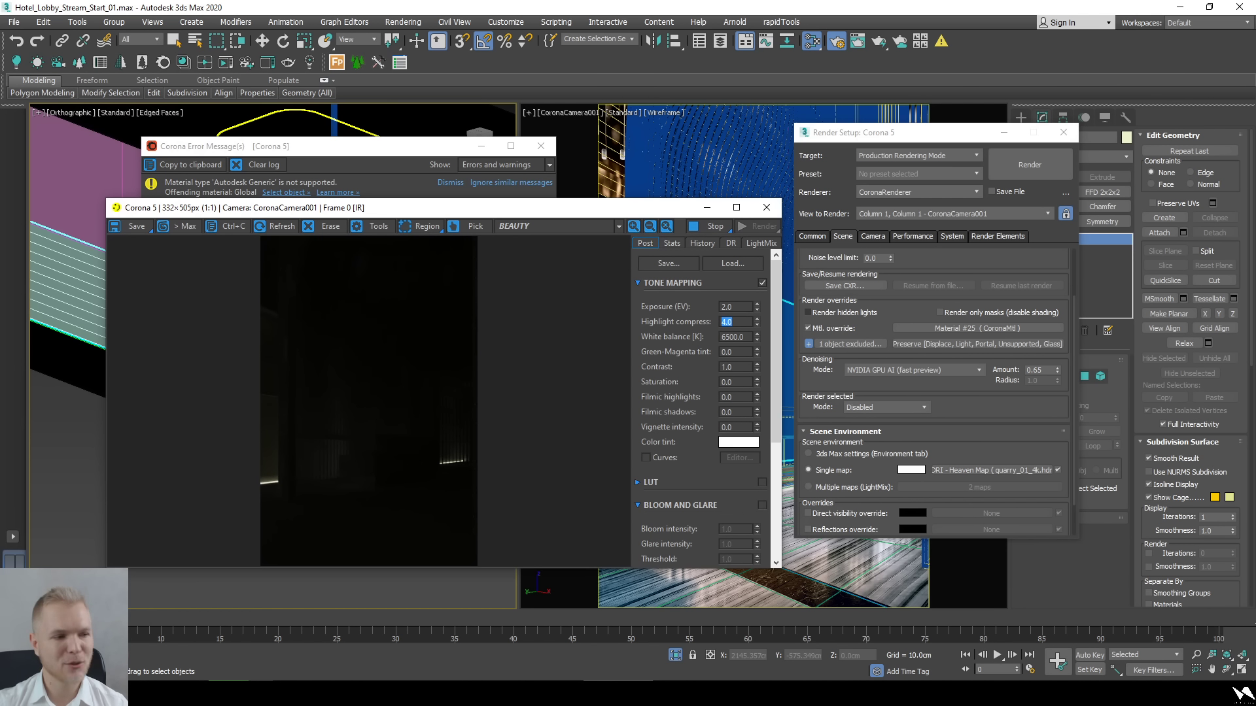
key("m")
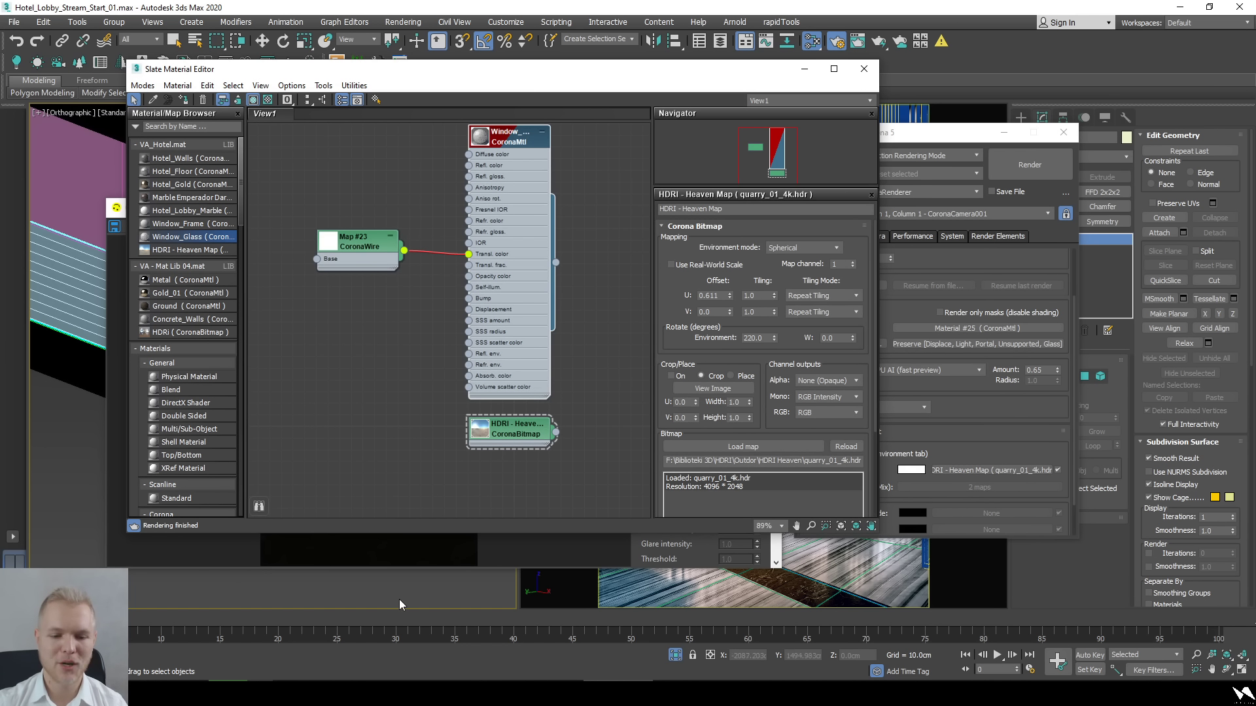
key("shift+q")
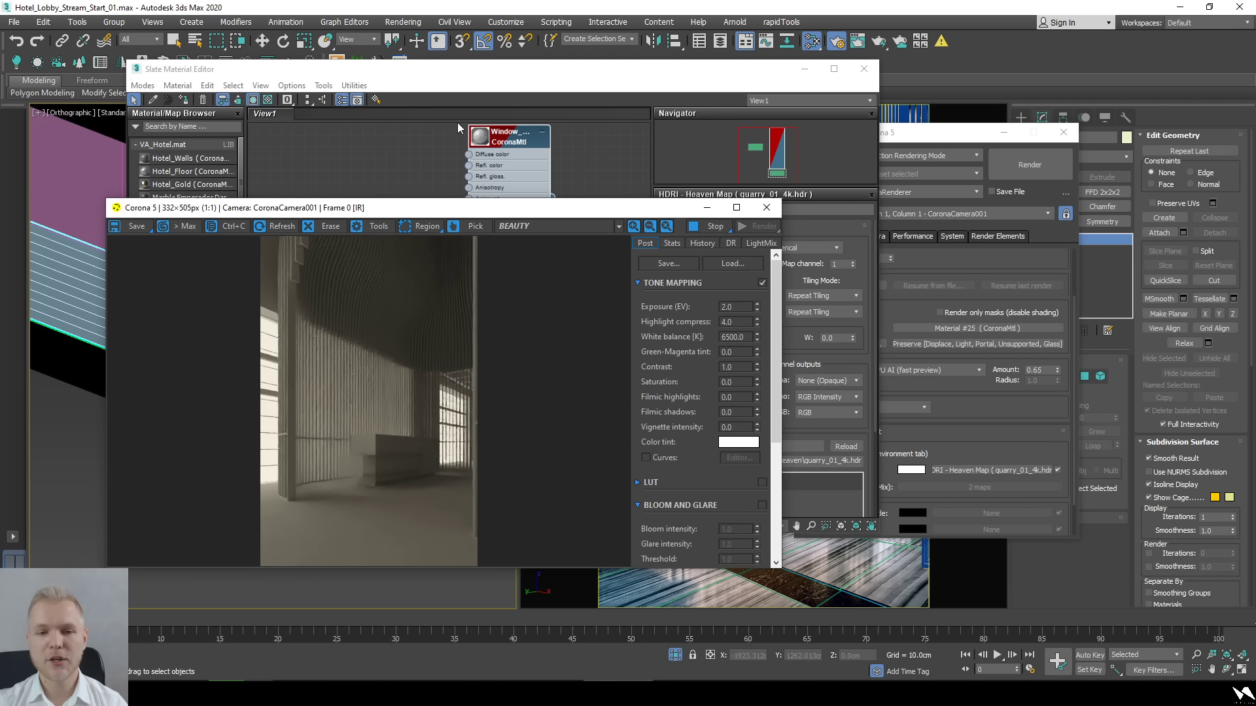
Add a CoronaColorCorrect map to the node view and connect HDRI - Heaven Map to its input.
left_click_drag(361, 213, 328, 218)
left_click_drag(478, 76, 656, 62)
scroll(612, 276, "down", 3)
scroll(366, 294, "down", 2)
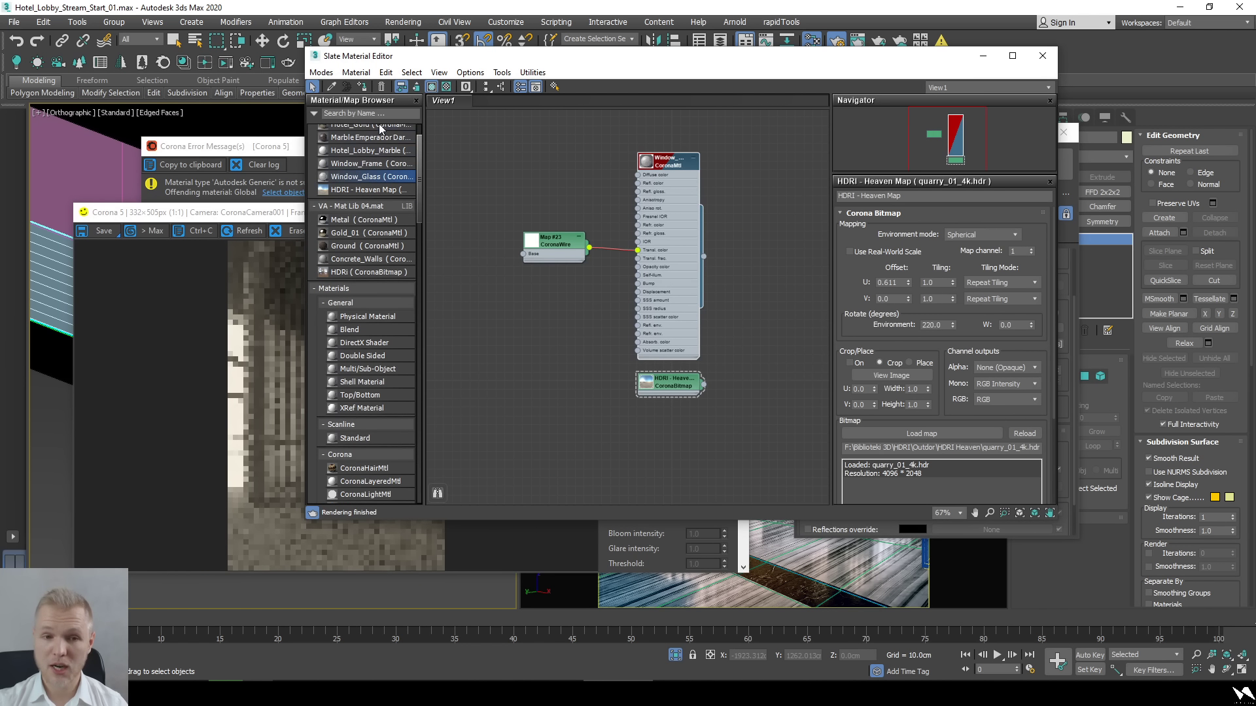
left_click(390, 115)
type("corona")
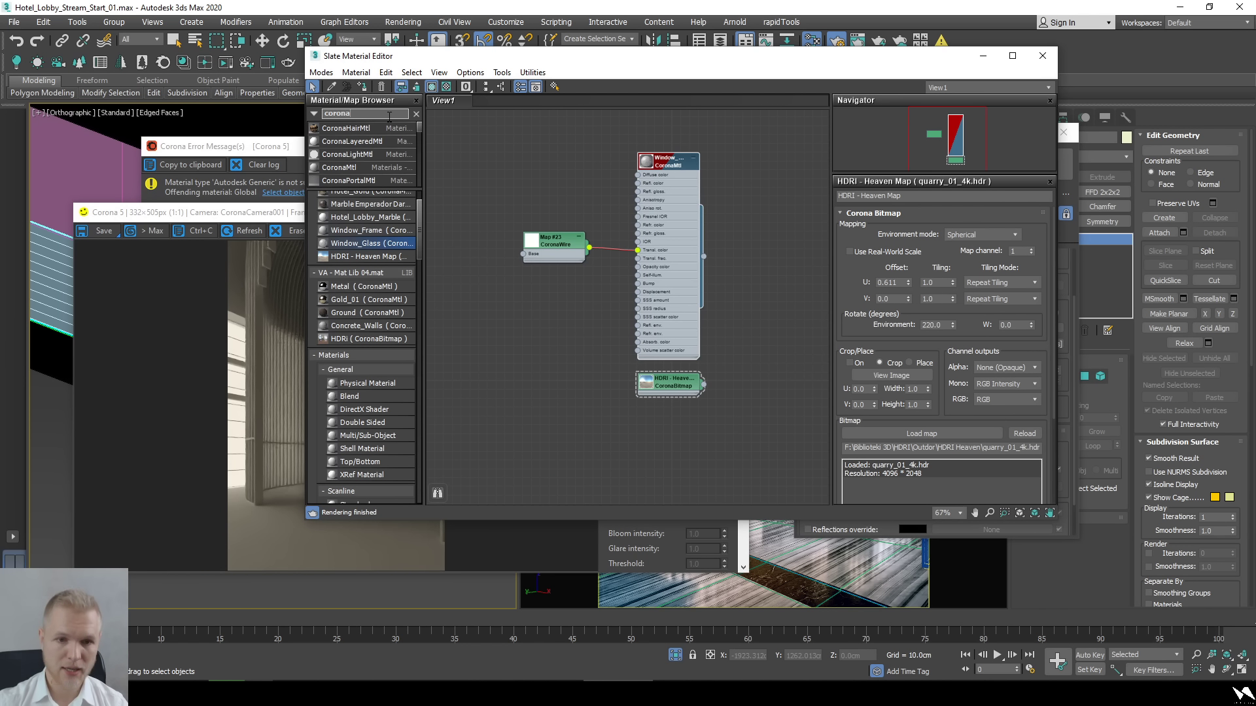
key("Down")
key("Down")
key("Down")
type("c")
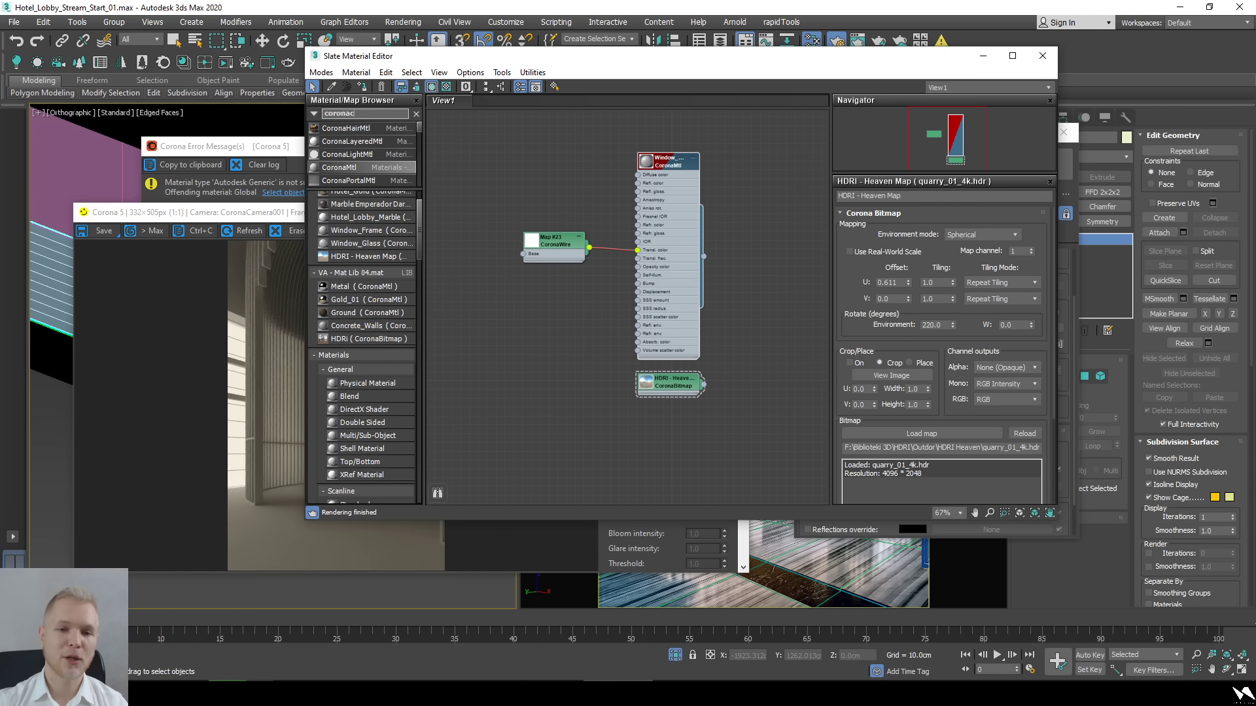
left_click_drag(353, 141, 628, 467)
left_click_drag(654, 389, 711, 351)
scroll(556, 481, "up", 3)
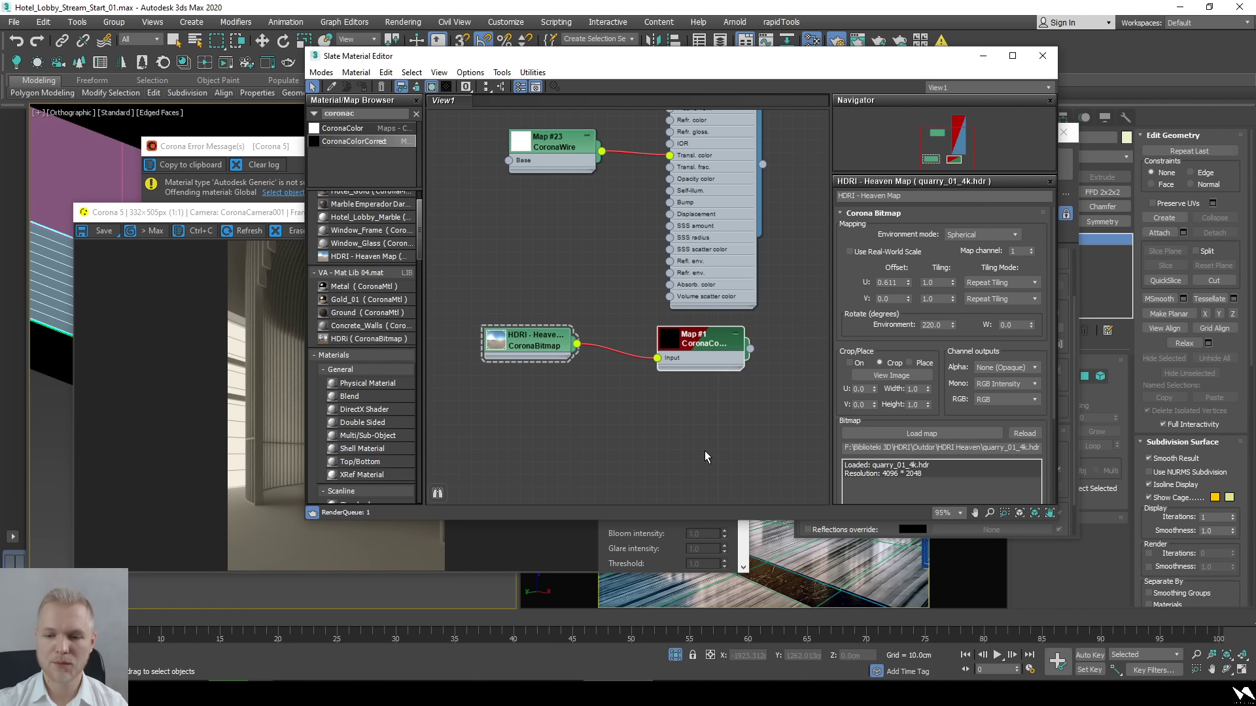
left_click_drag(737, 53, 517, 72)
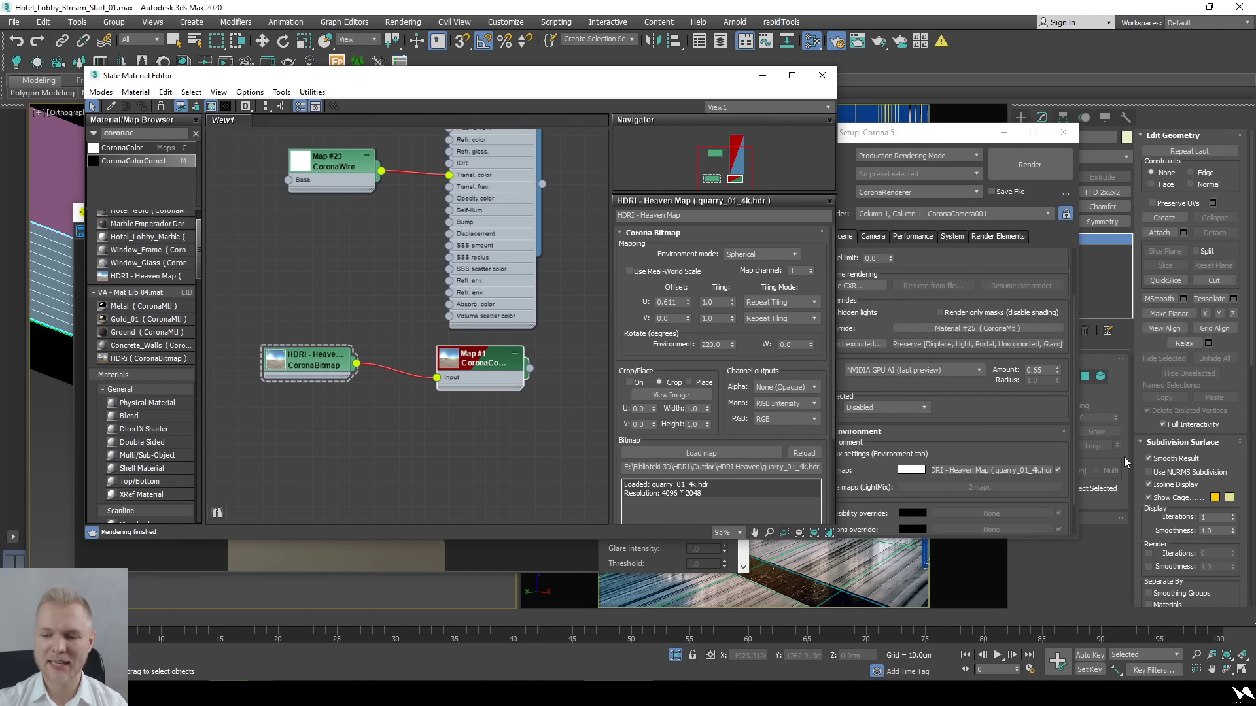
Assign the CoronaColorCorrect map to the scene environment's single map slot and reposition the HDRI node closer to it.
key("F10")
left_click_drag(530, 368, 1001, 471)
key("Return")
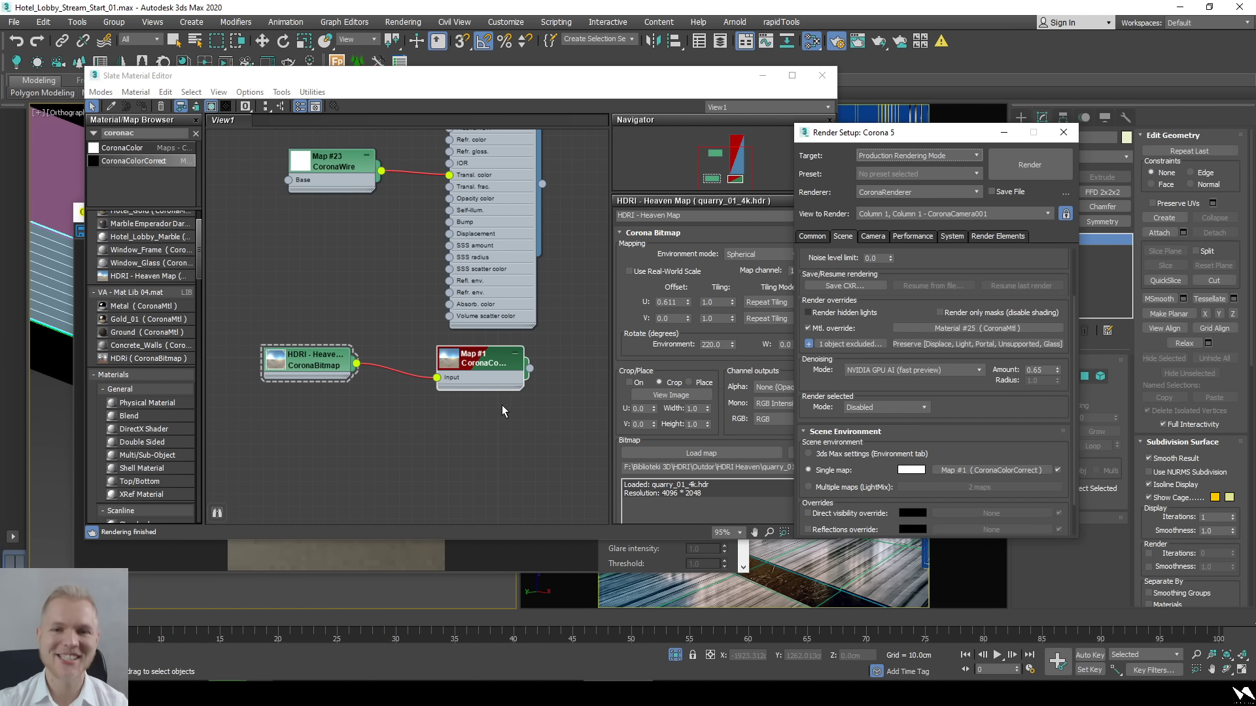
left_click(455, 372)
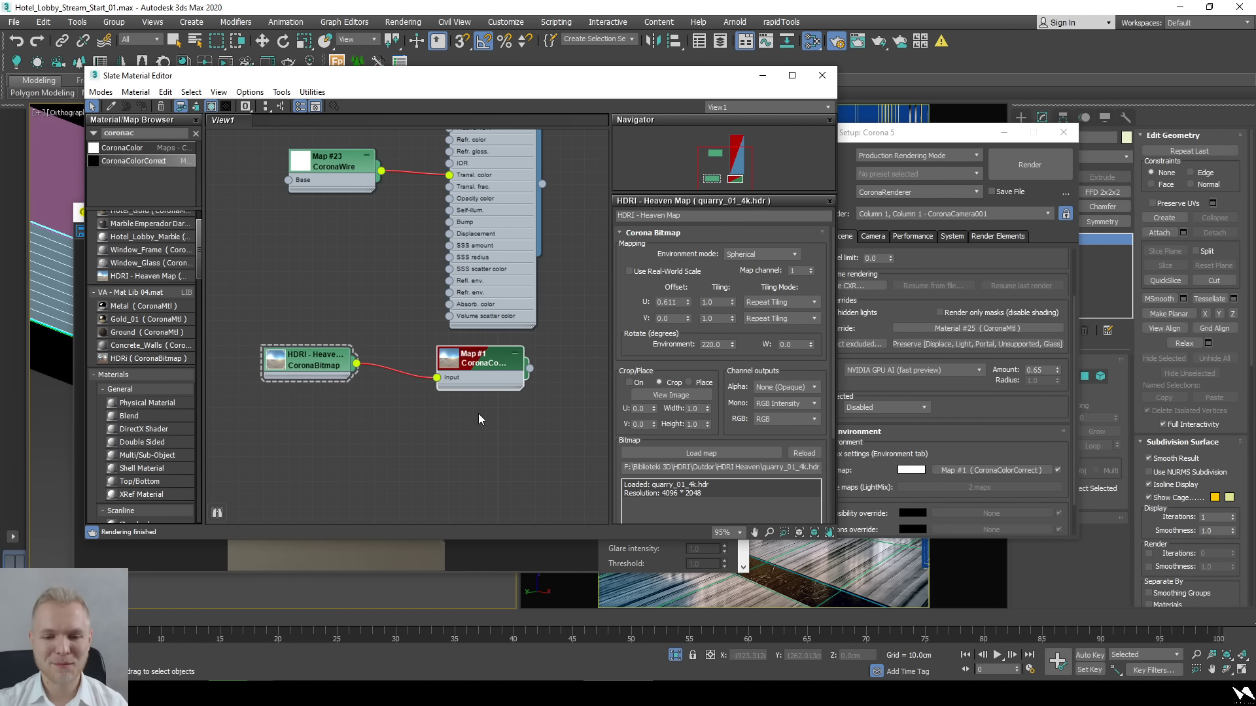
left_click_drag(318, 372, 356, 383)
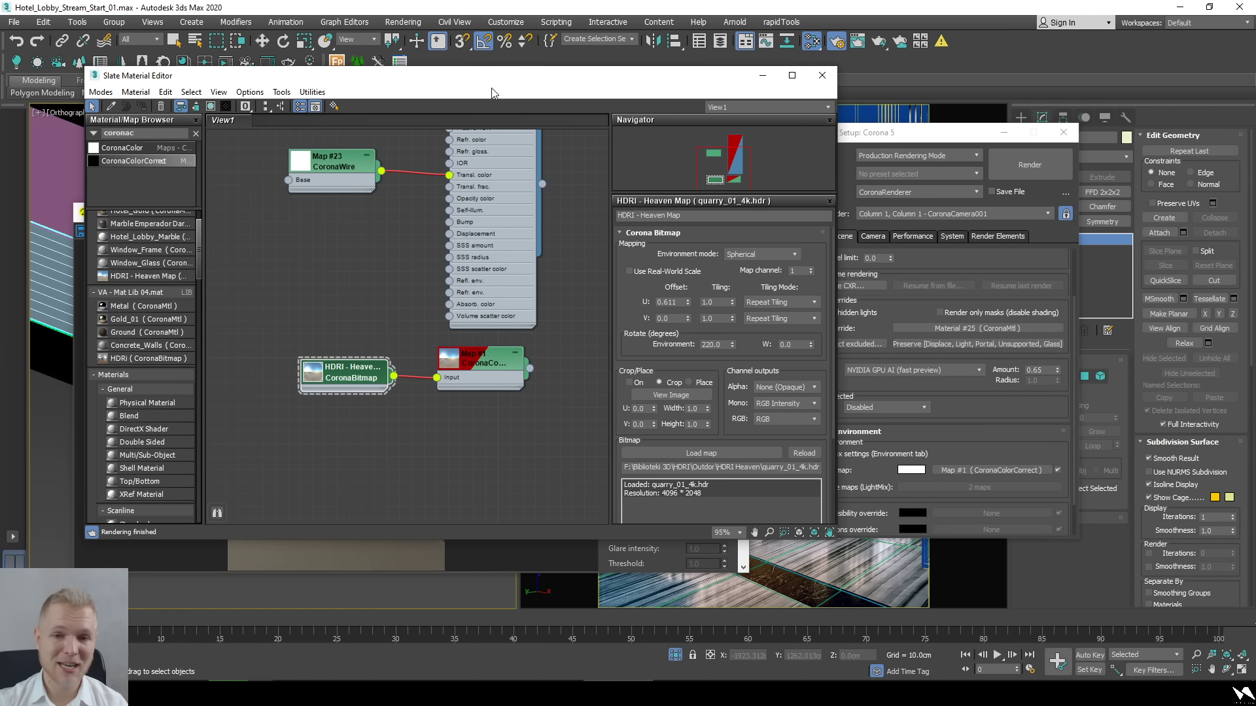
left_click_drag(500, 85, 515, 86)
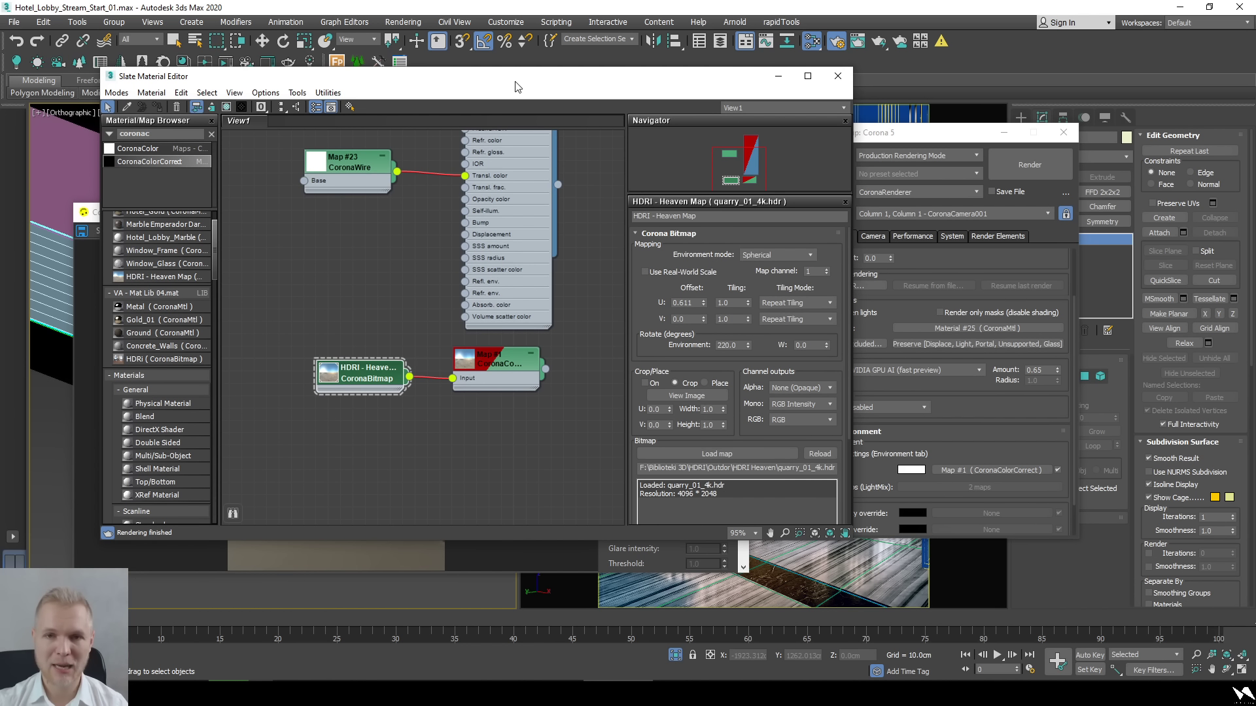
Lower the environment CoronaColorCorrect map's saturation to -0.5 and further to -0.68, checking the interactive render.
left_click(497, 363)
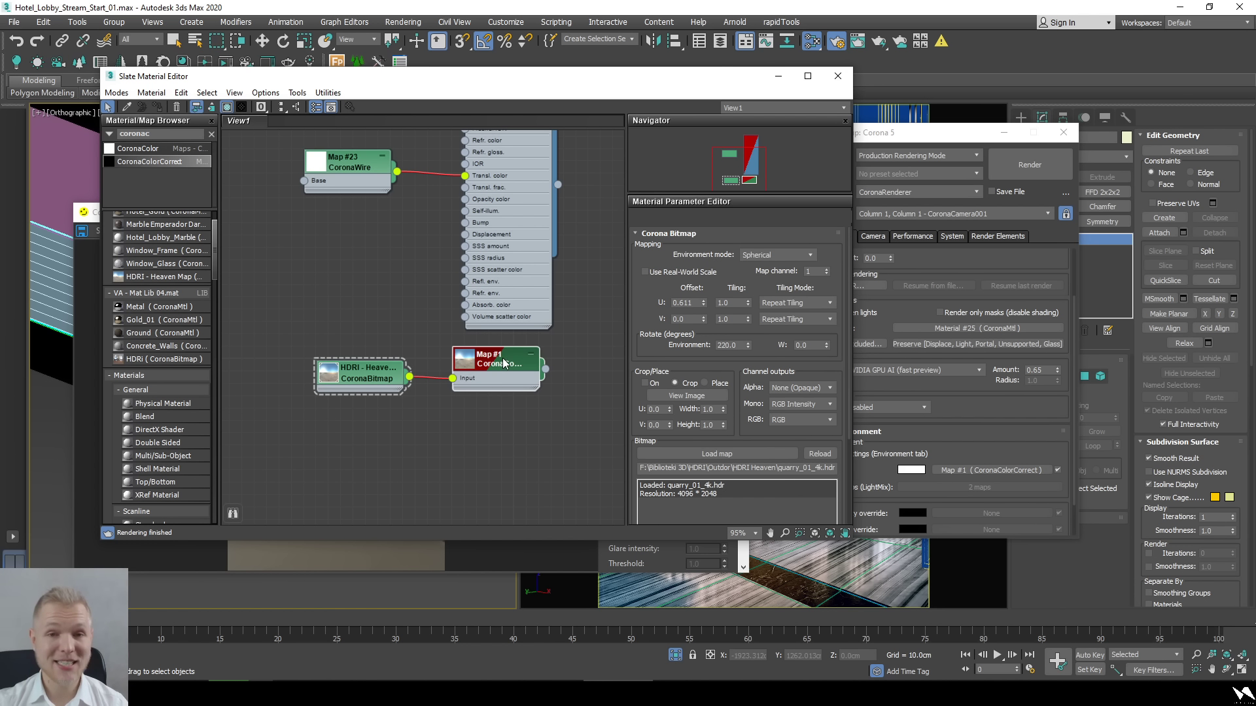
double_click(504, 364)
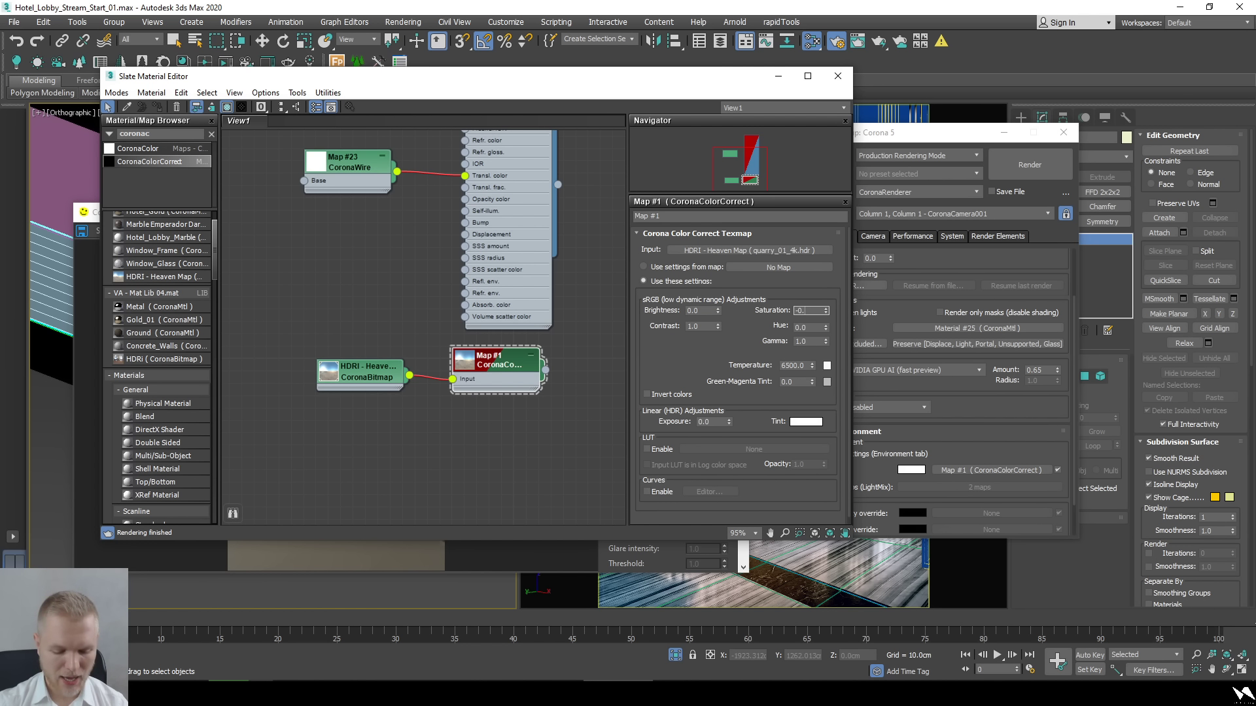
key("Return")
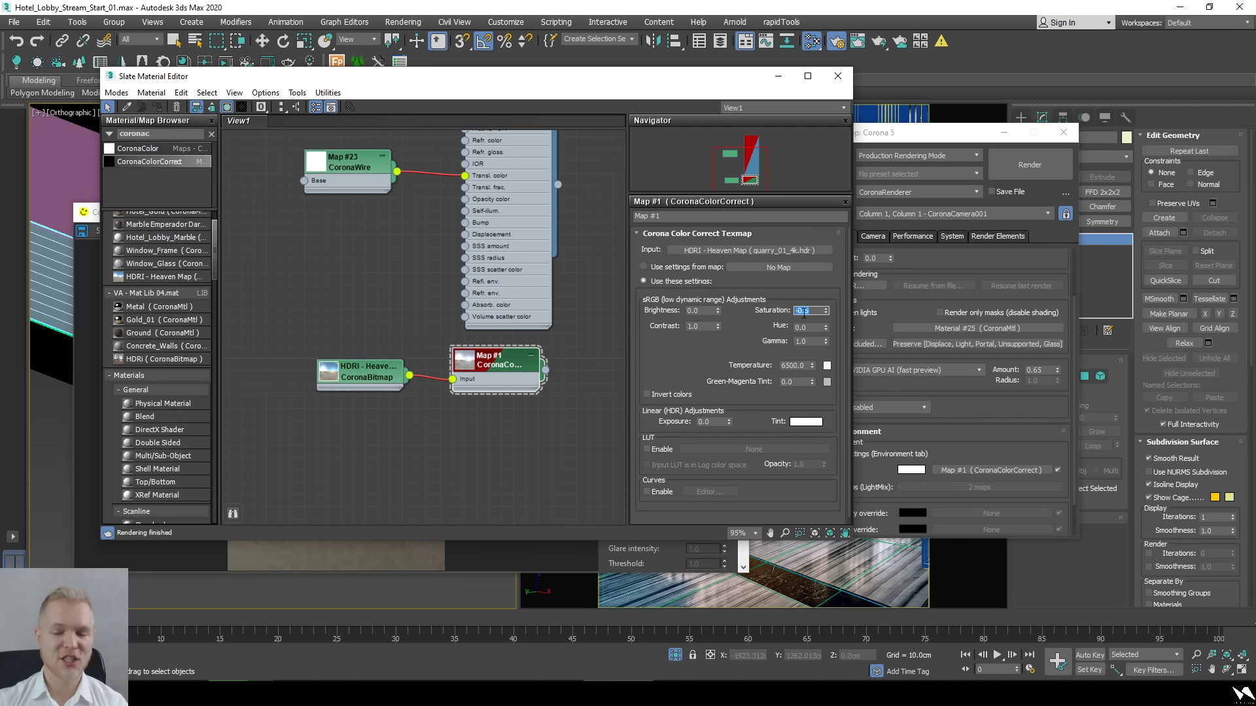
left_click_drag(450, 84, 768, 70)
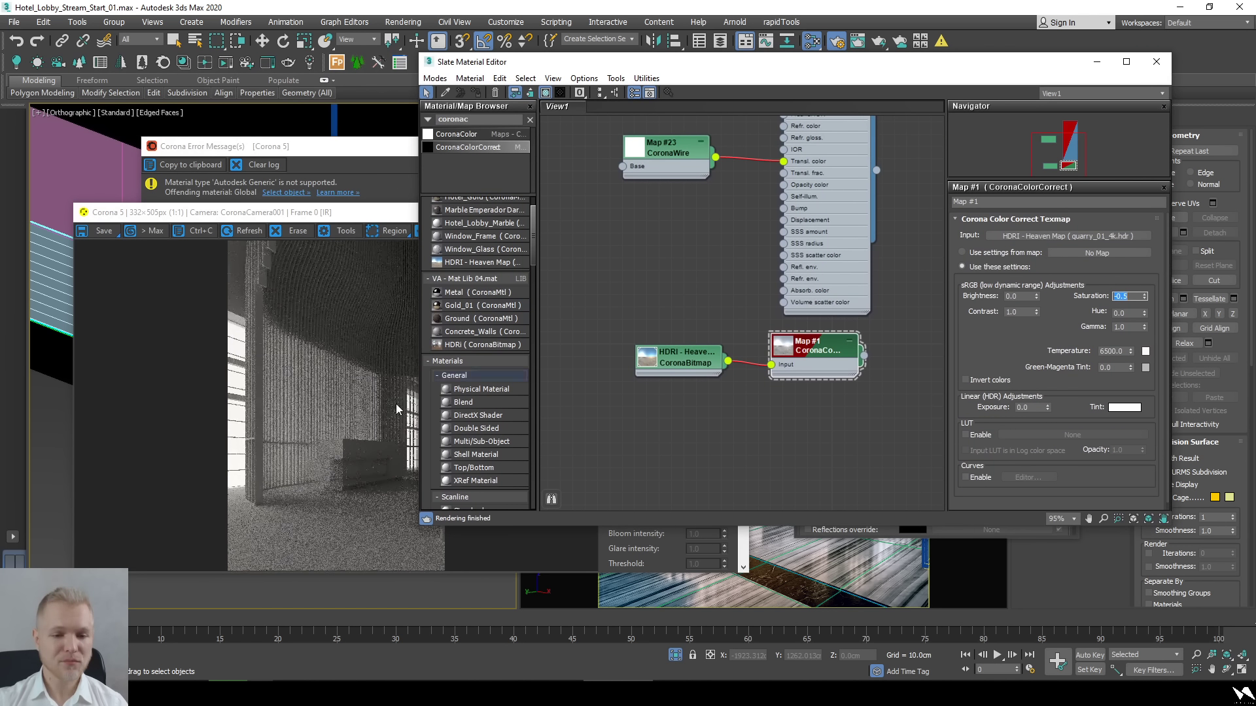
left_click(385, 409)
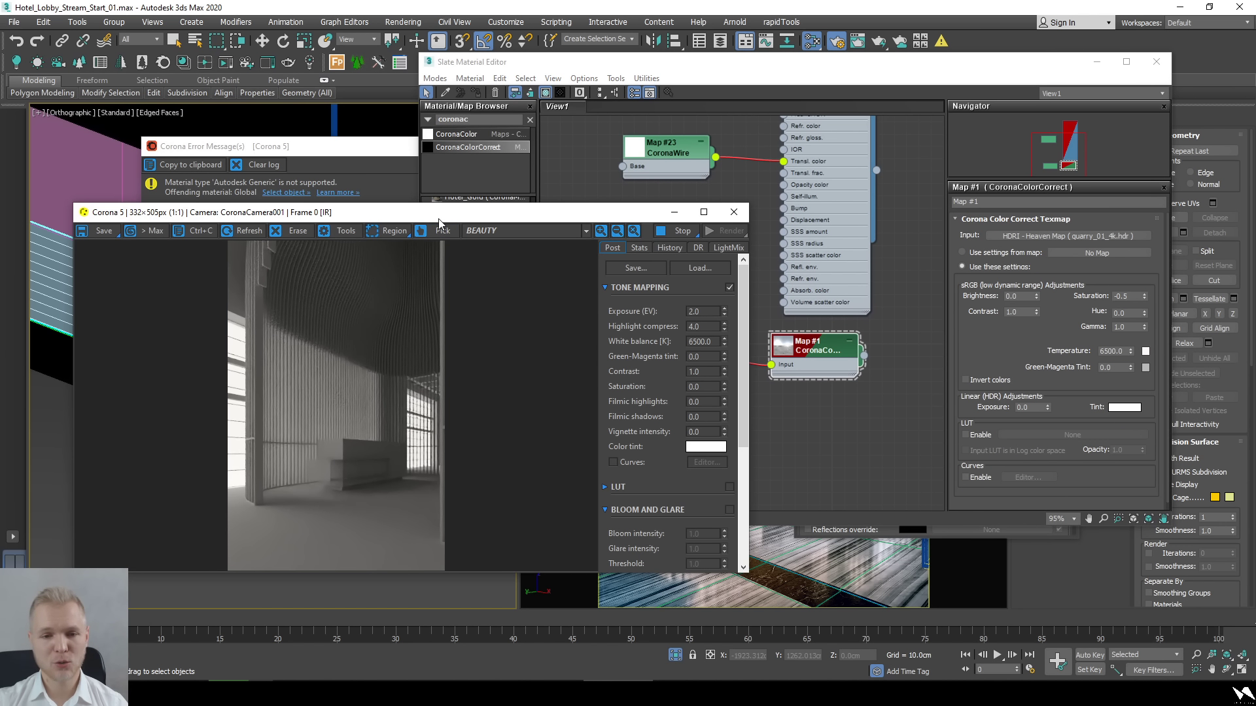
left_click_drag(438, 215, 396, 170)
left_click_drag(1143, 302, 1146, 309)
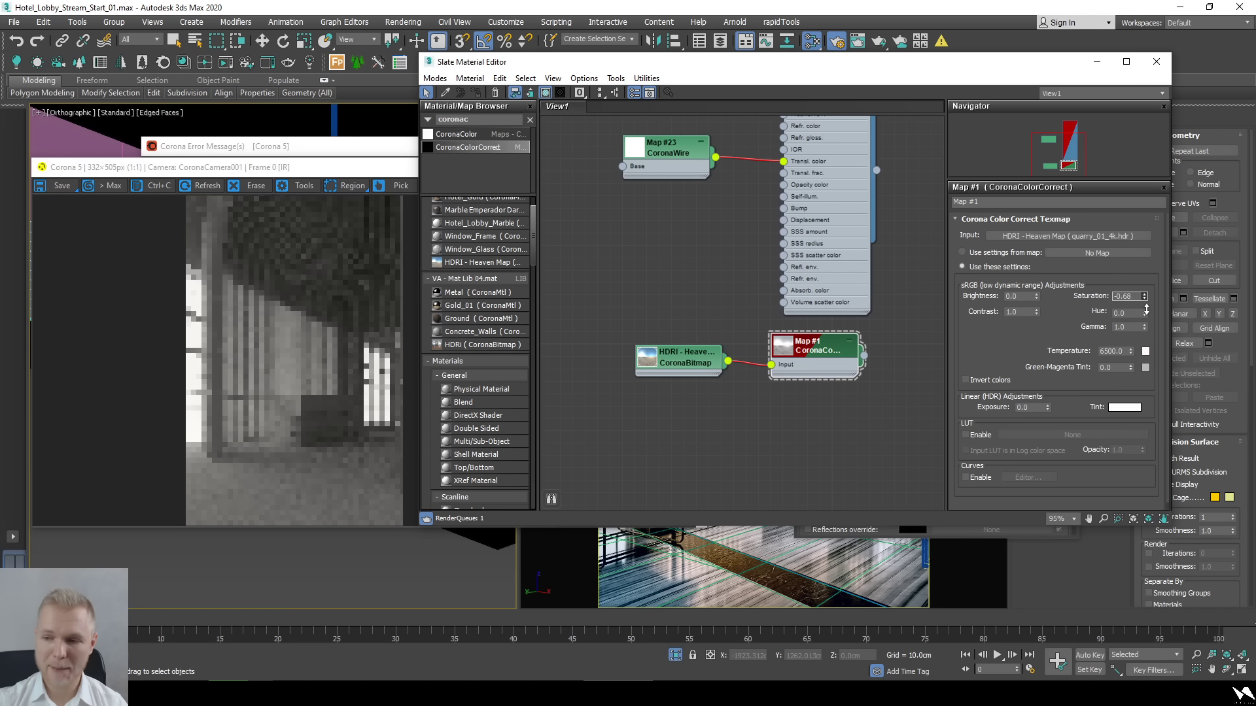
left_click(316, 402)
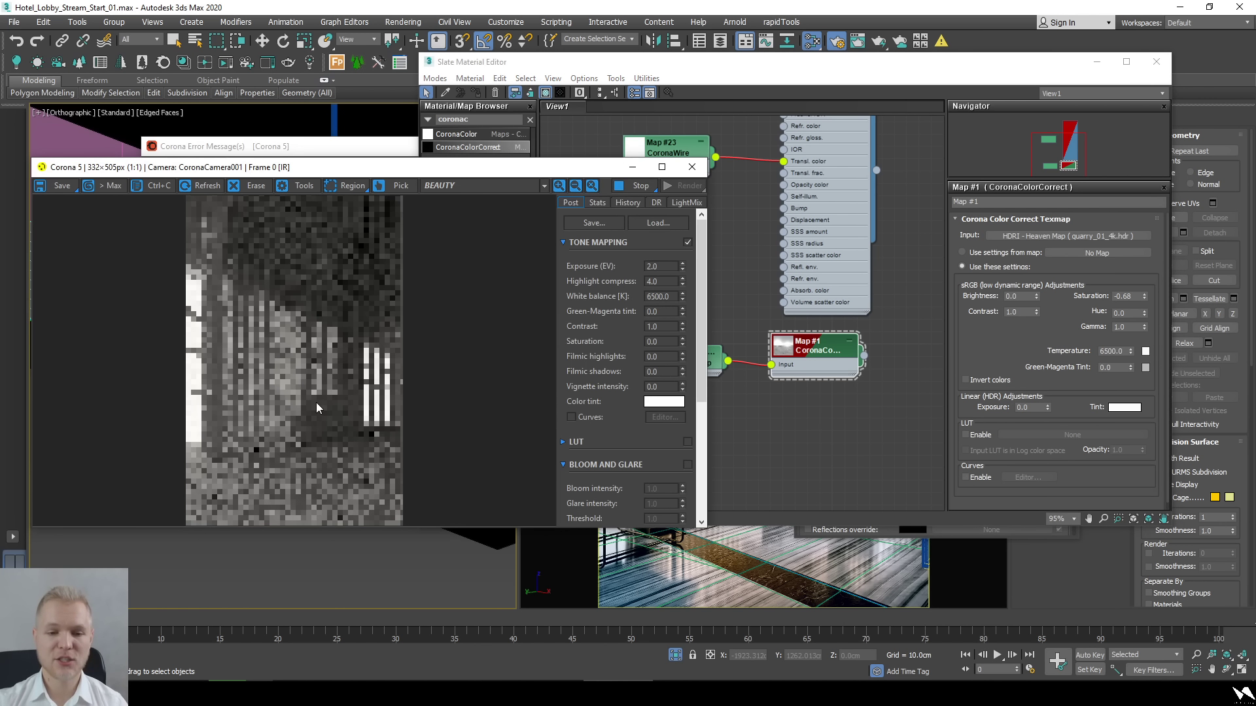
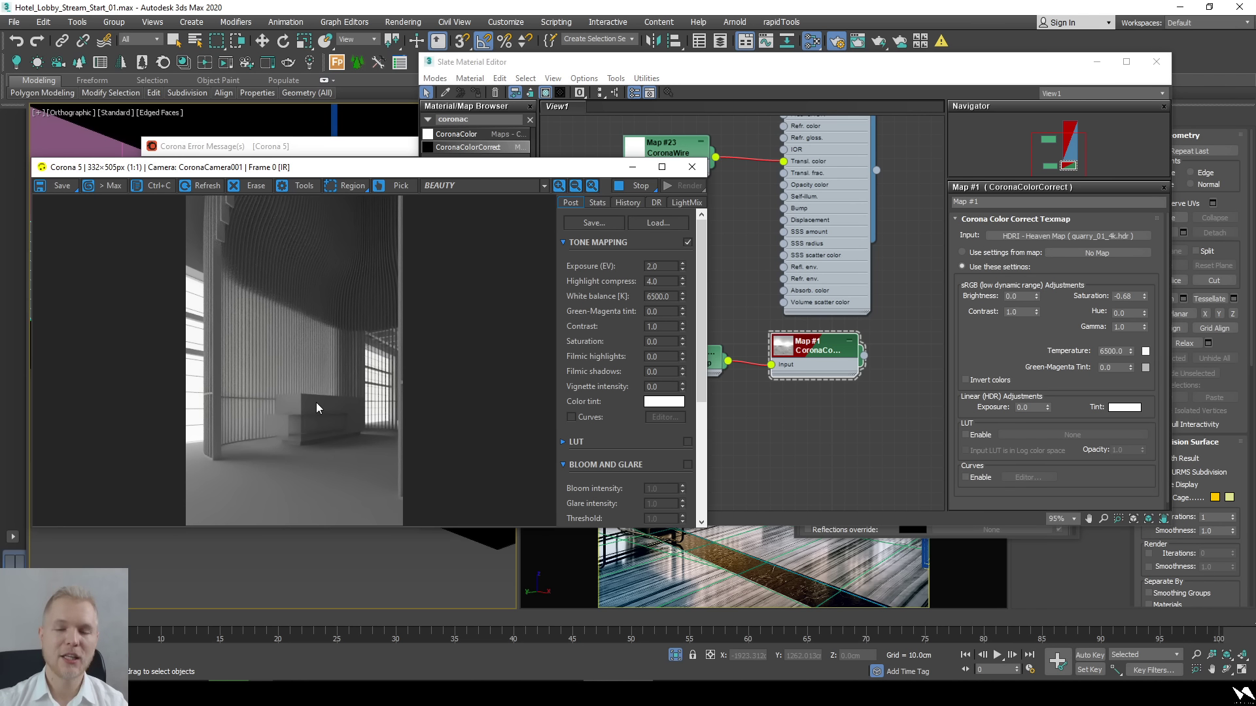
Disconnect the CoronaWire map from the Window_Glass material's translucency colour input.
left_click(728, 429)
scroll(728, 429, "down", 1)
middle_click_drag(665, 203, 665, 299)
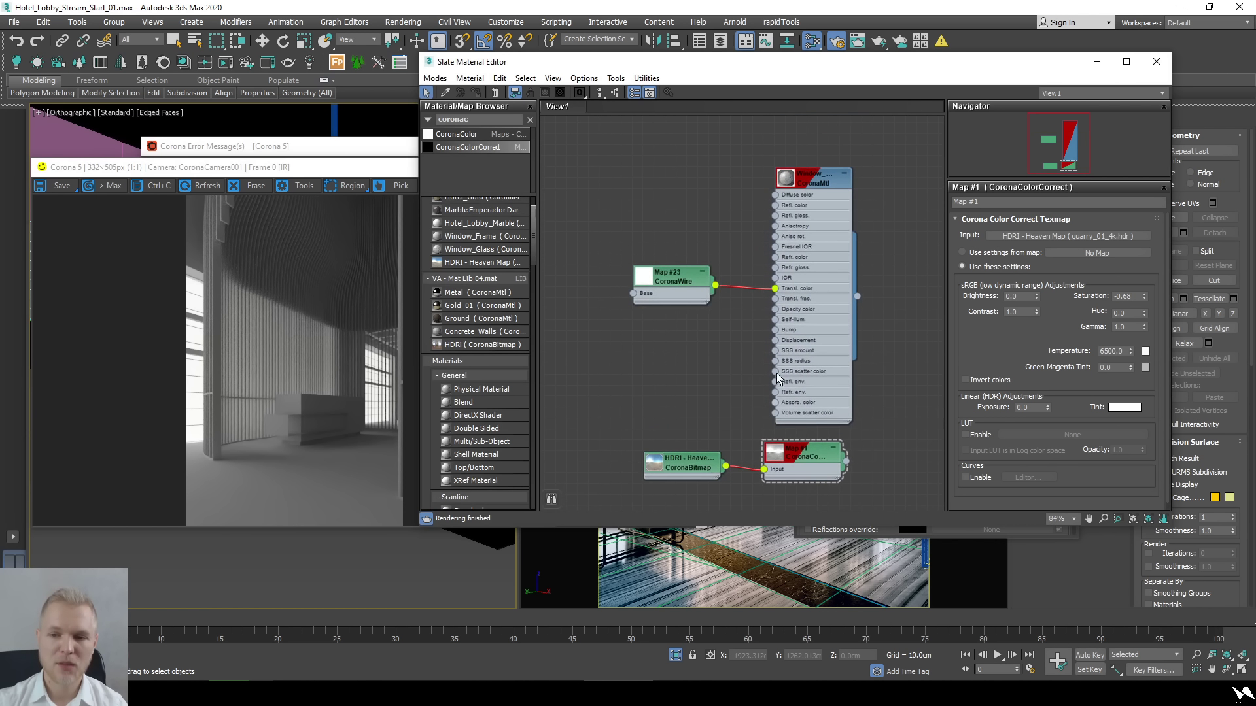
double_click(665, 299)
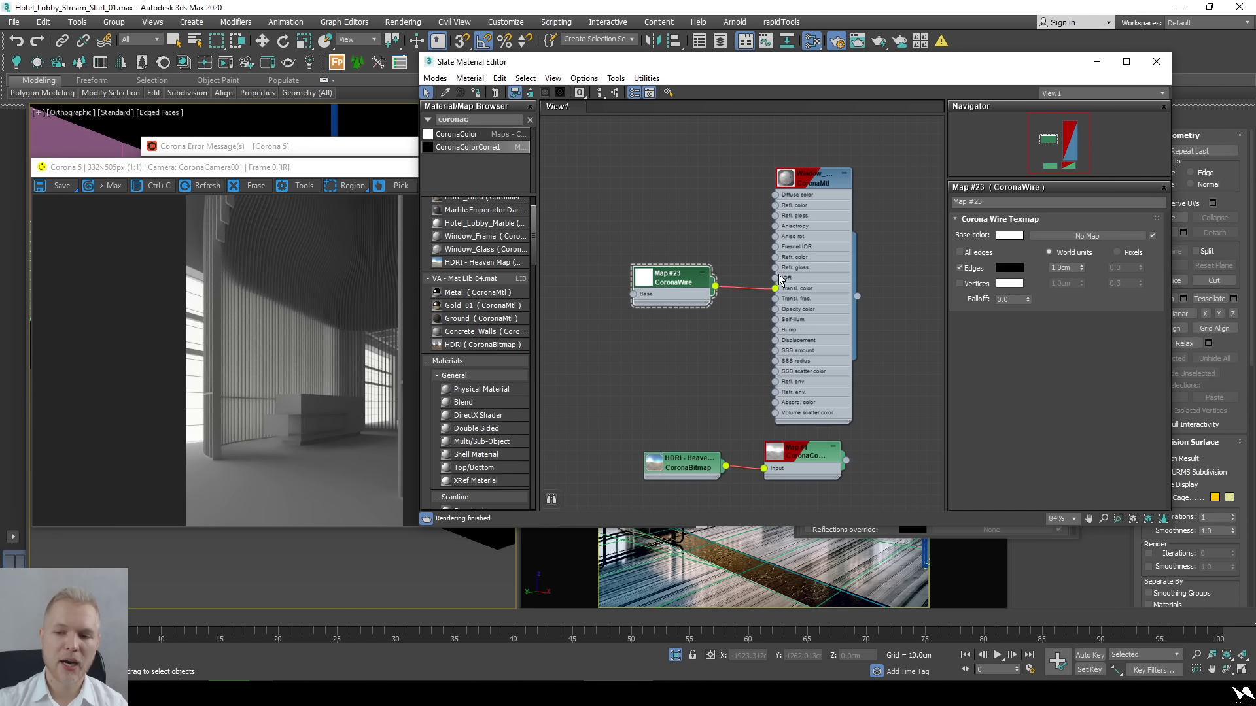
left_click_drag(779, 295, 757, 302)
key("ctrl+z")
key("ctrl+z")
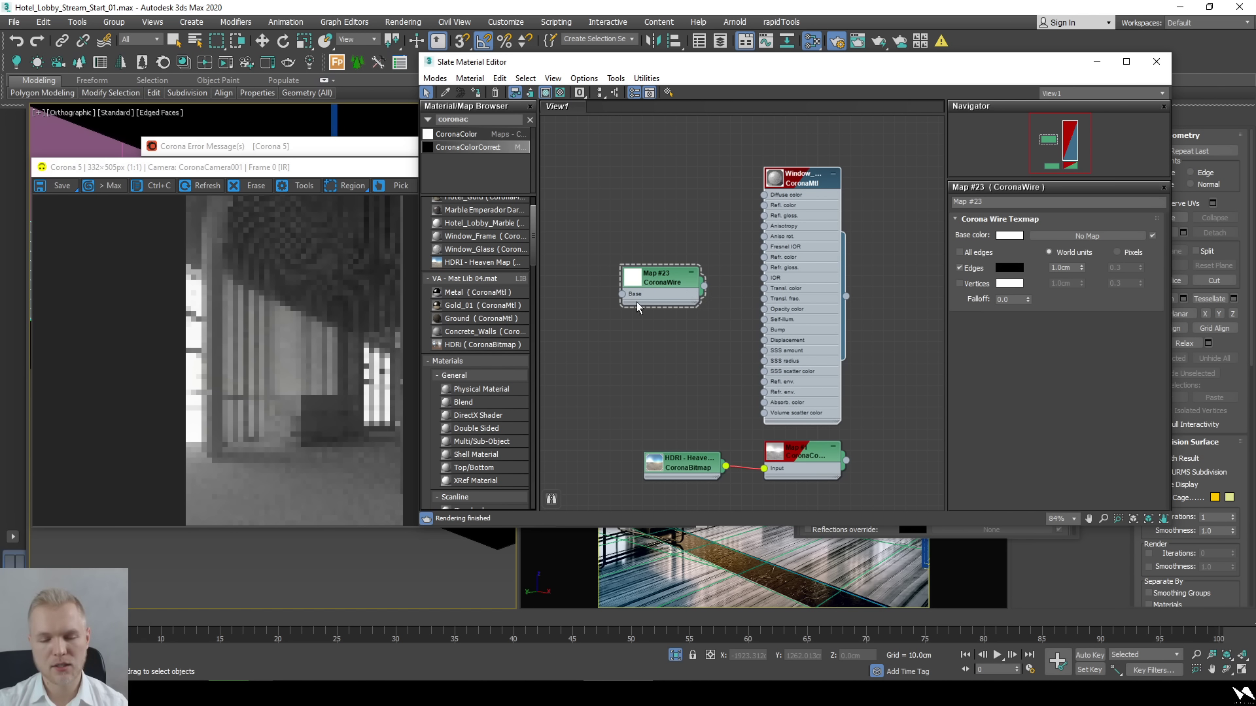
Inspect the lobby render up close and connect the CoronaWire map to the Window_Glass material's translucency fraction.
scroll(185, 371, "up", 3)
left_click(333, 381)
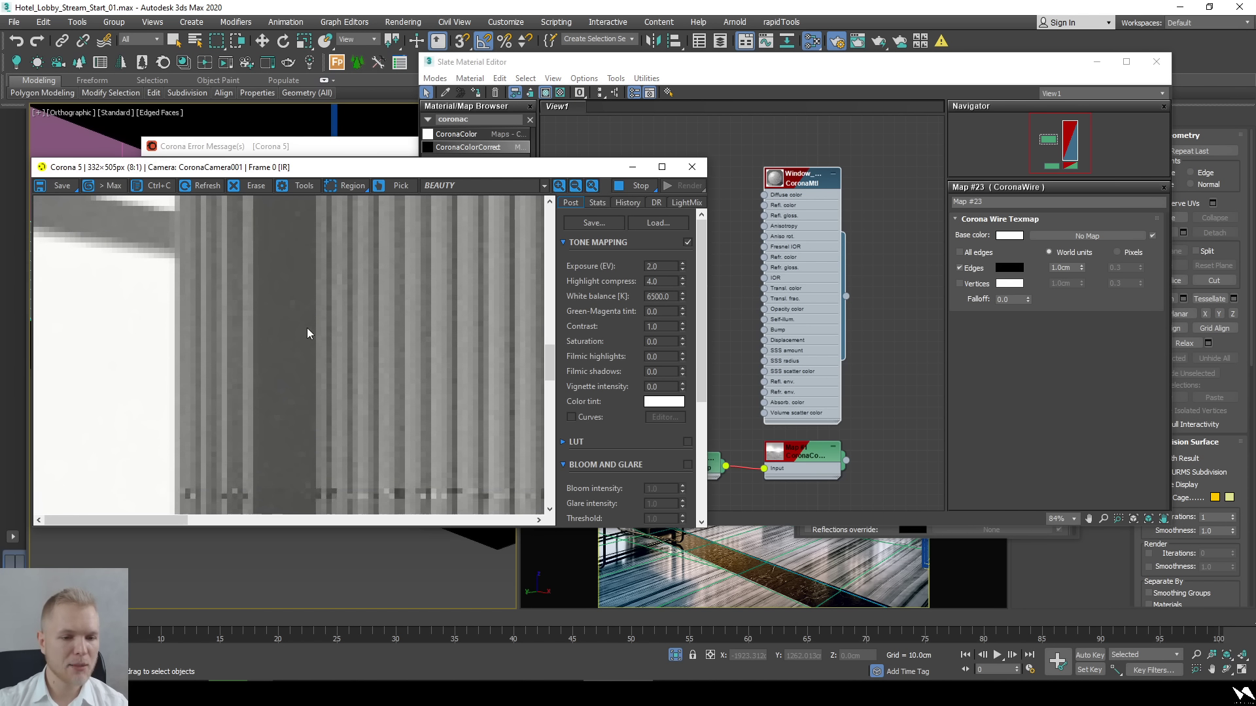
scroll(123, 291, "down", 2)
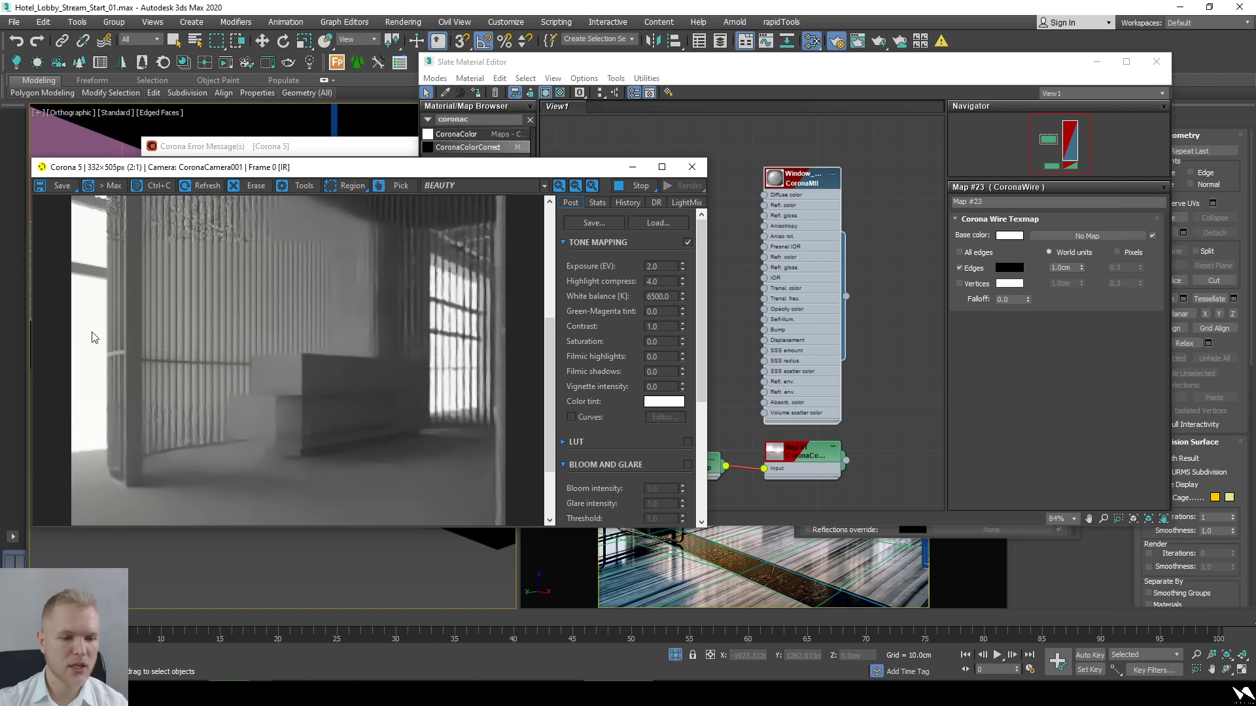
left_click(715, 323)
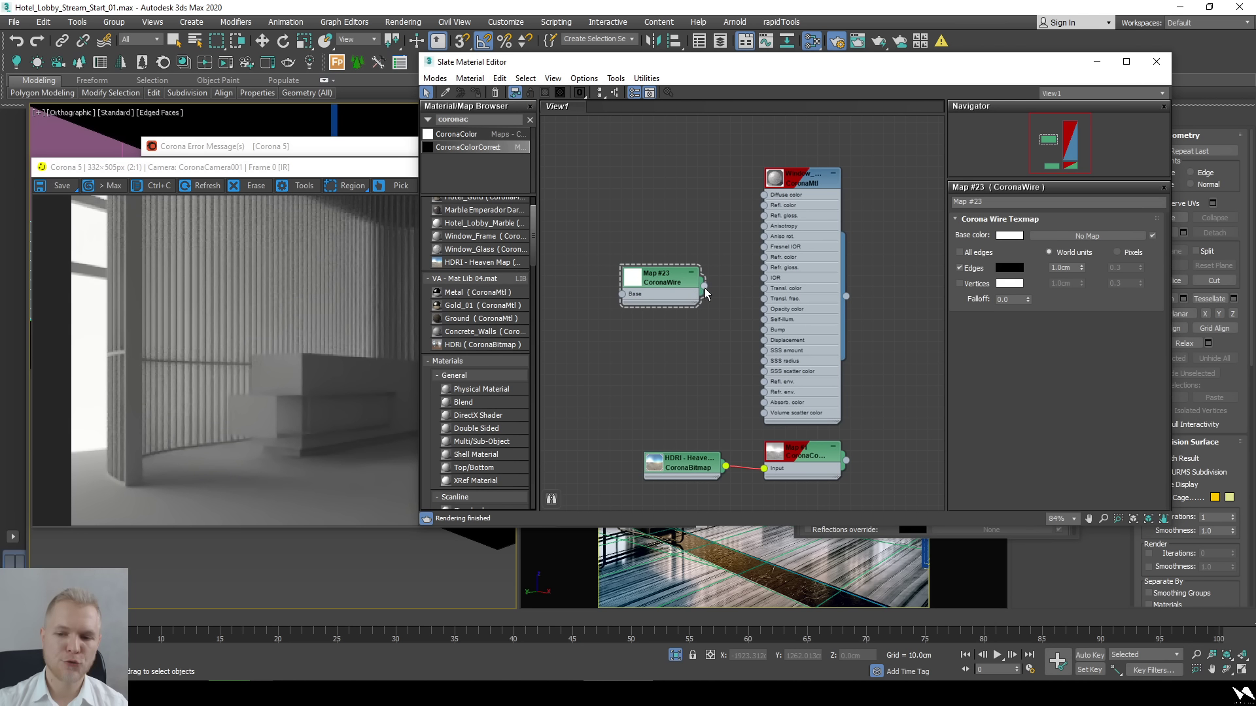
left_click_drag(704, 286, 767, 304)
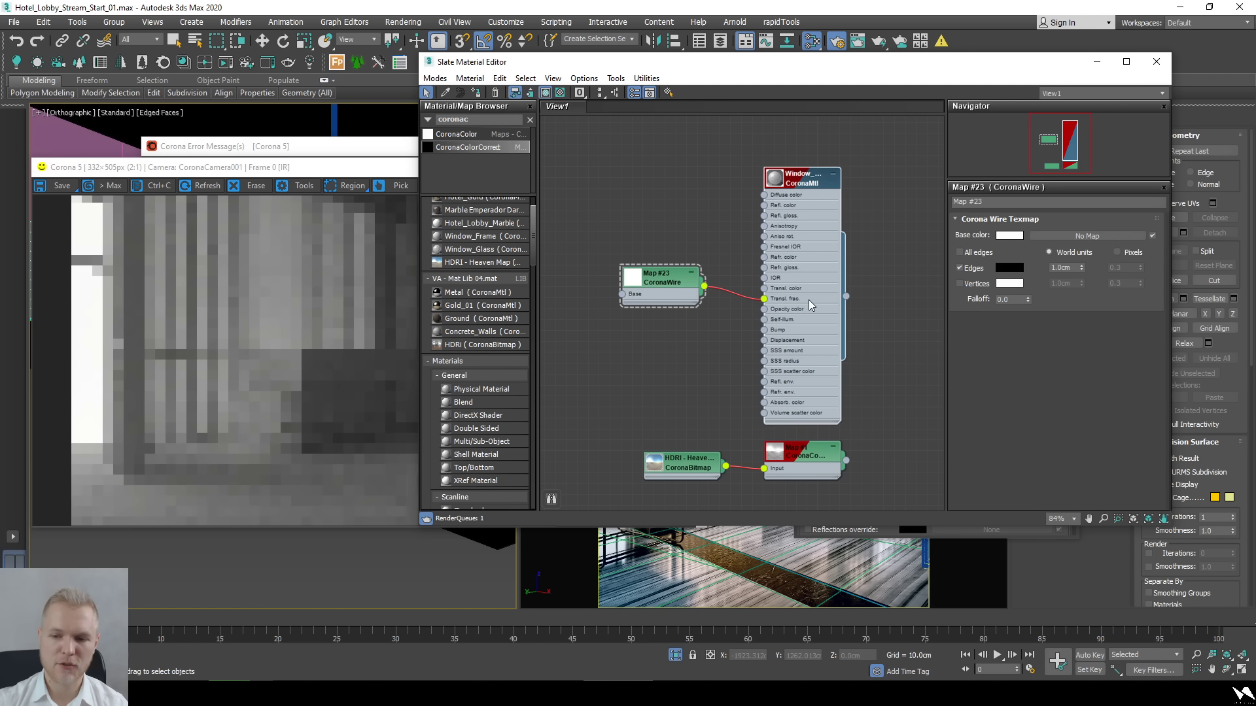
double_click(808, 300)
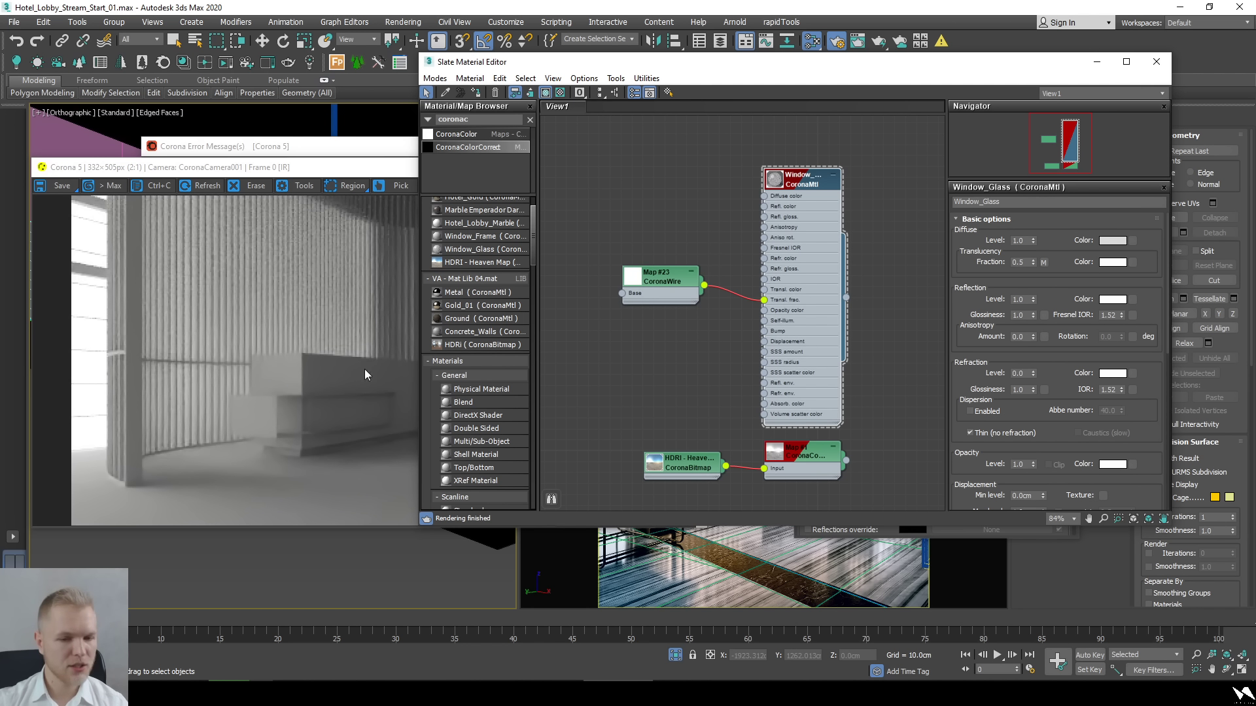
Set the edge width of the window glass's CoronaWire map to 2 cm.
double_click(650, 297)
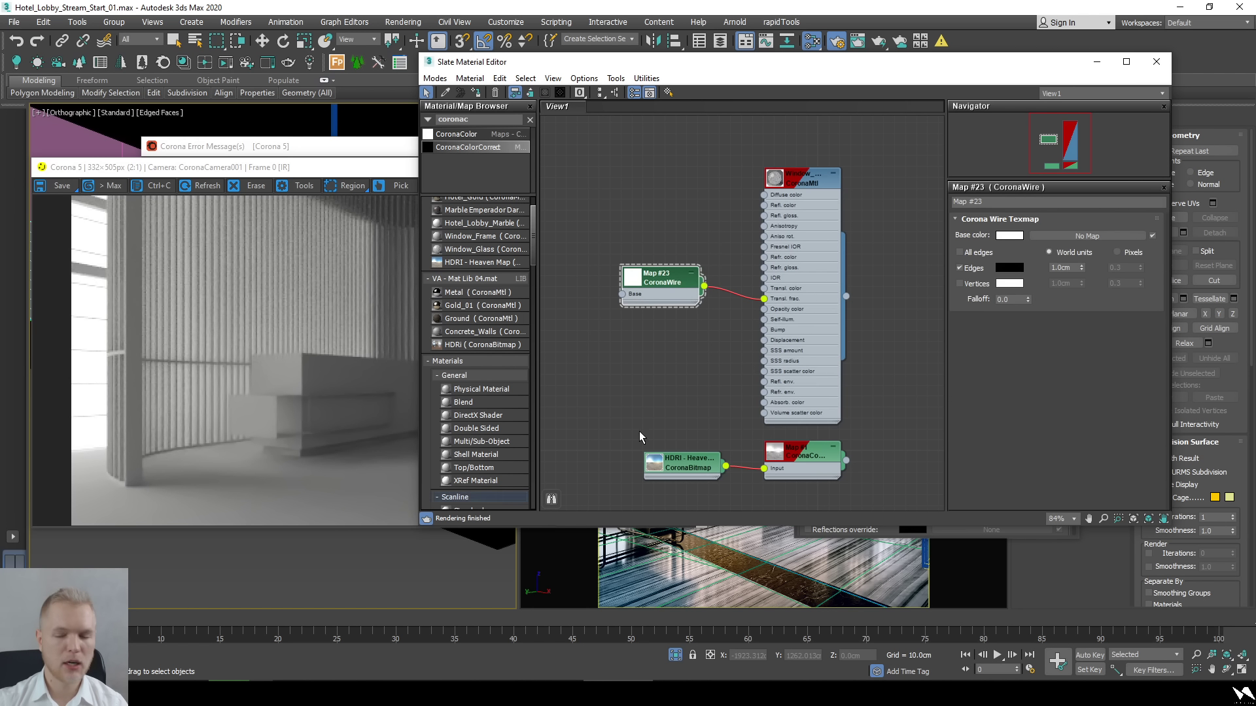
double_click(1073, 268)
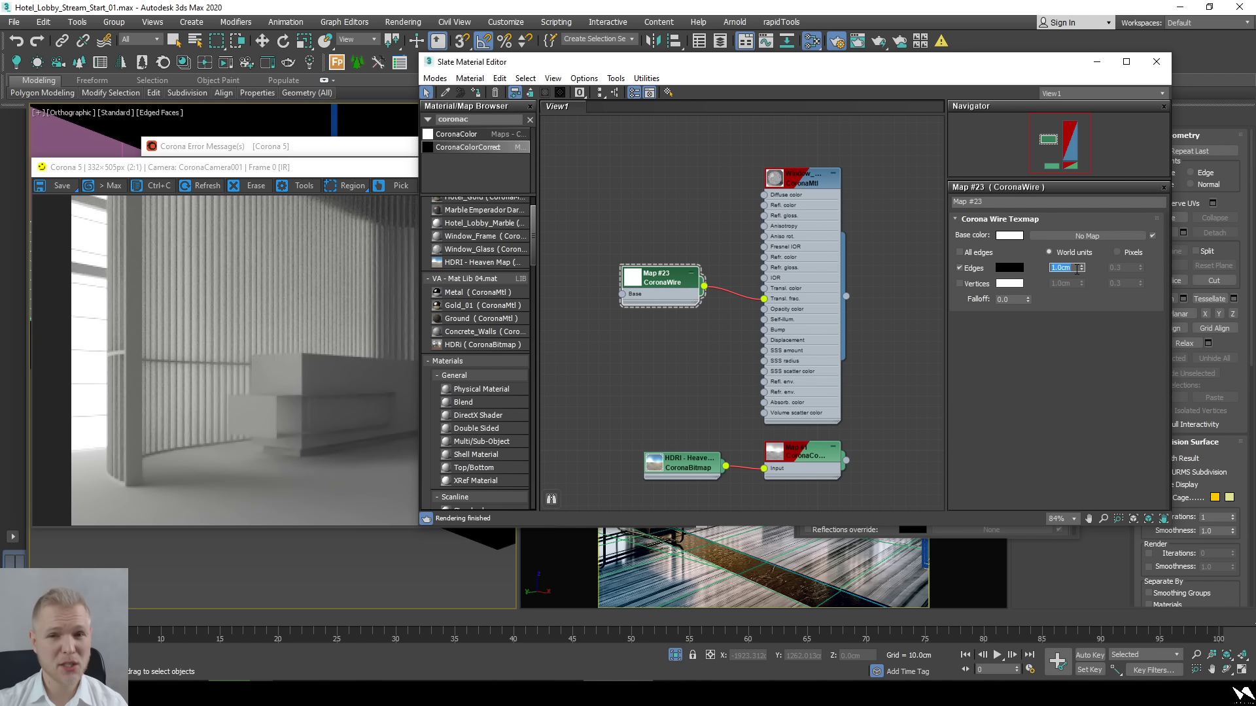
type("2")
key("Return")
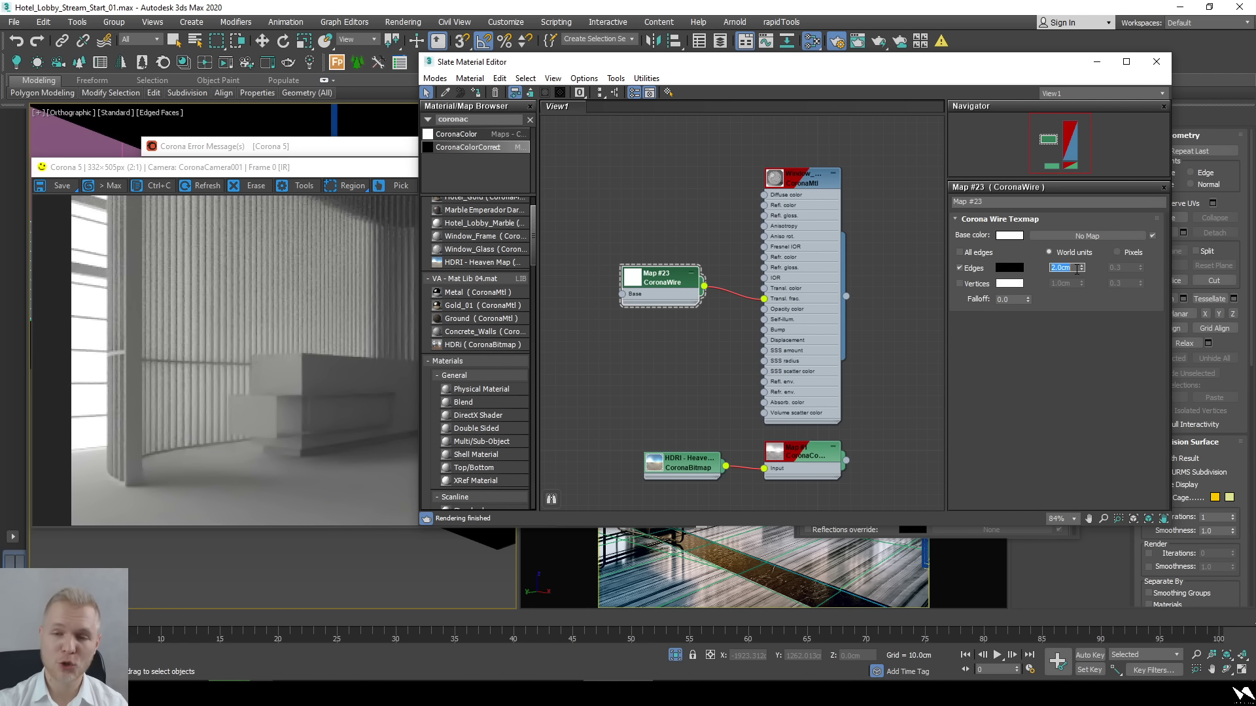
Try a 50 cm edge width on the CoronaWire map, restore it to 2 cm and check the whole render.
key("BackSpace")
type("50")
key("Return")
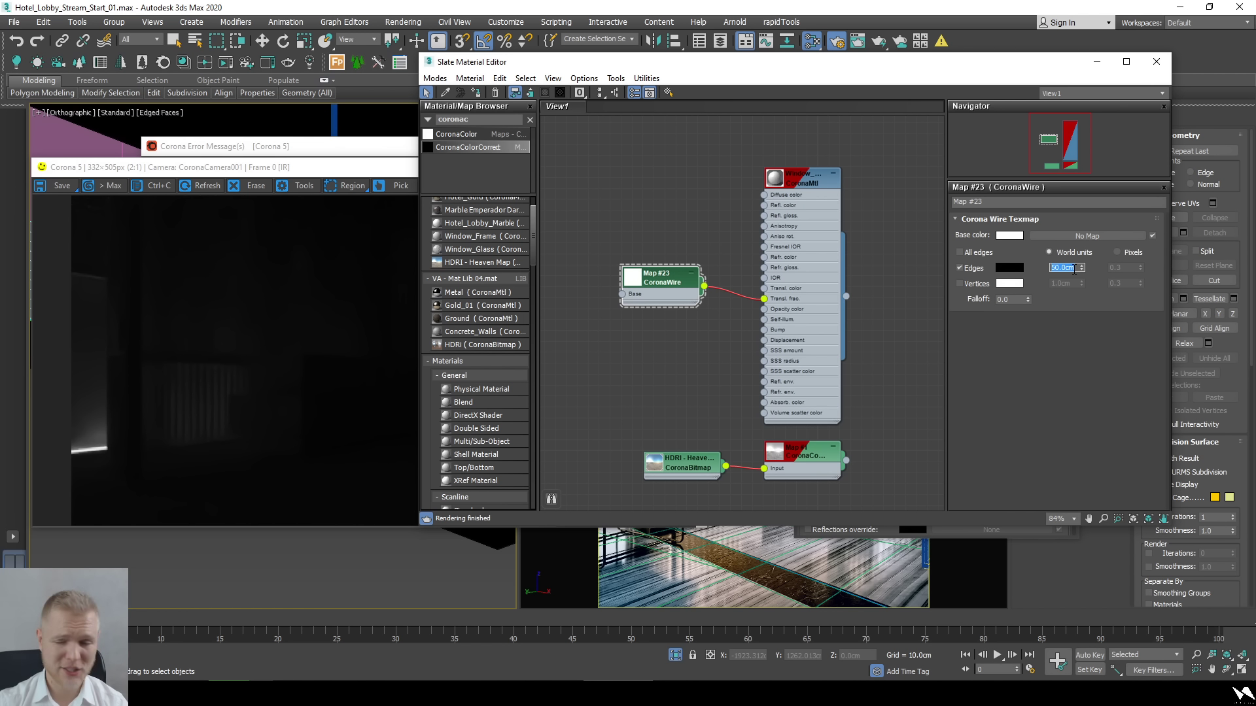
key("BackSpace")
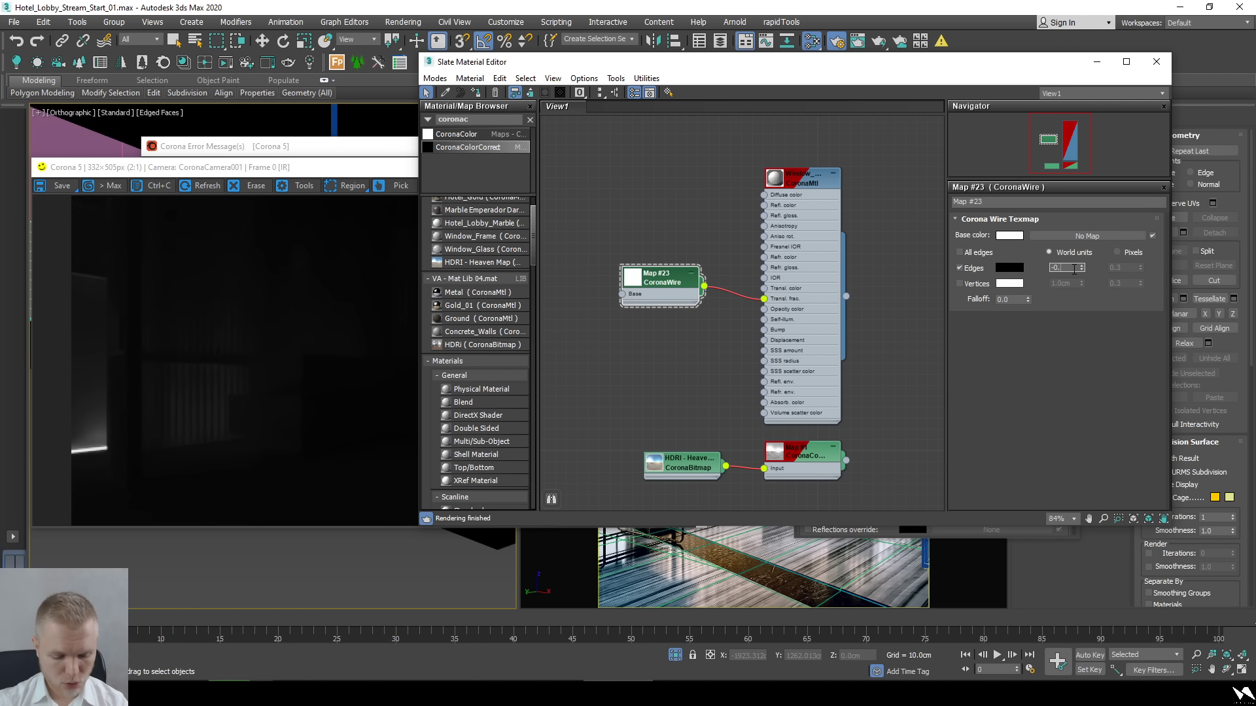
type("2")
key("Return")
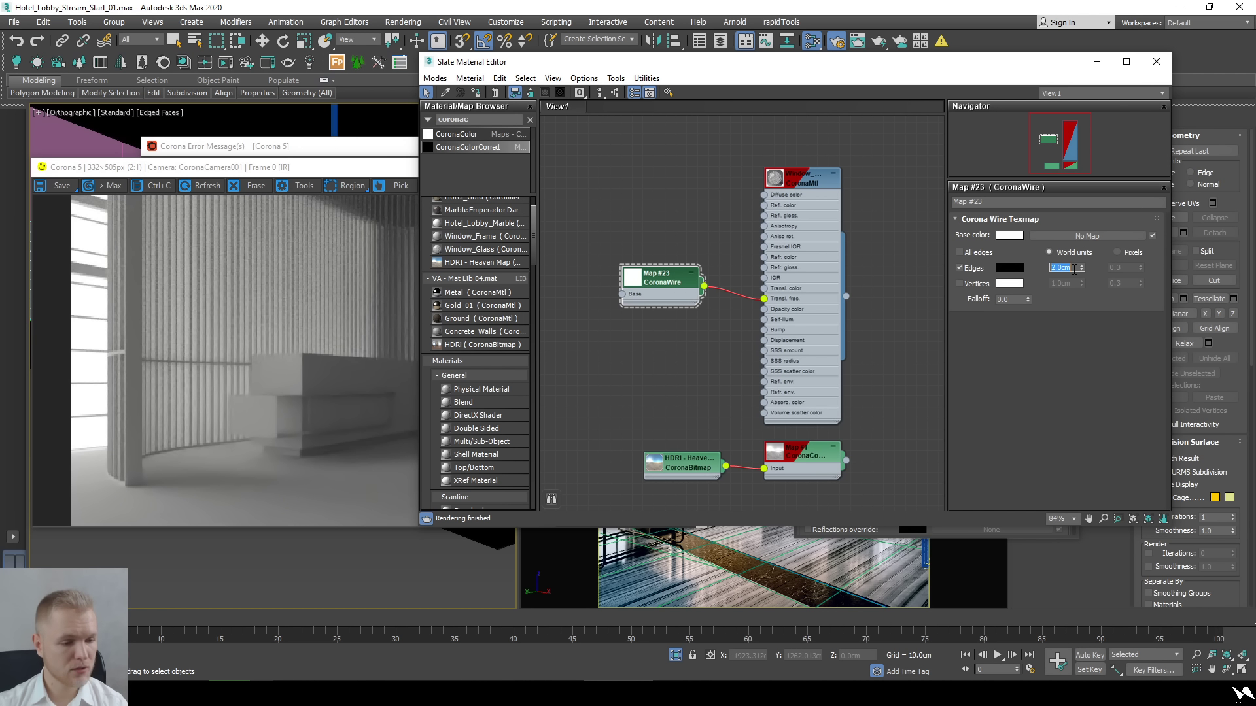
scroll(299, 424, "down", 1)
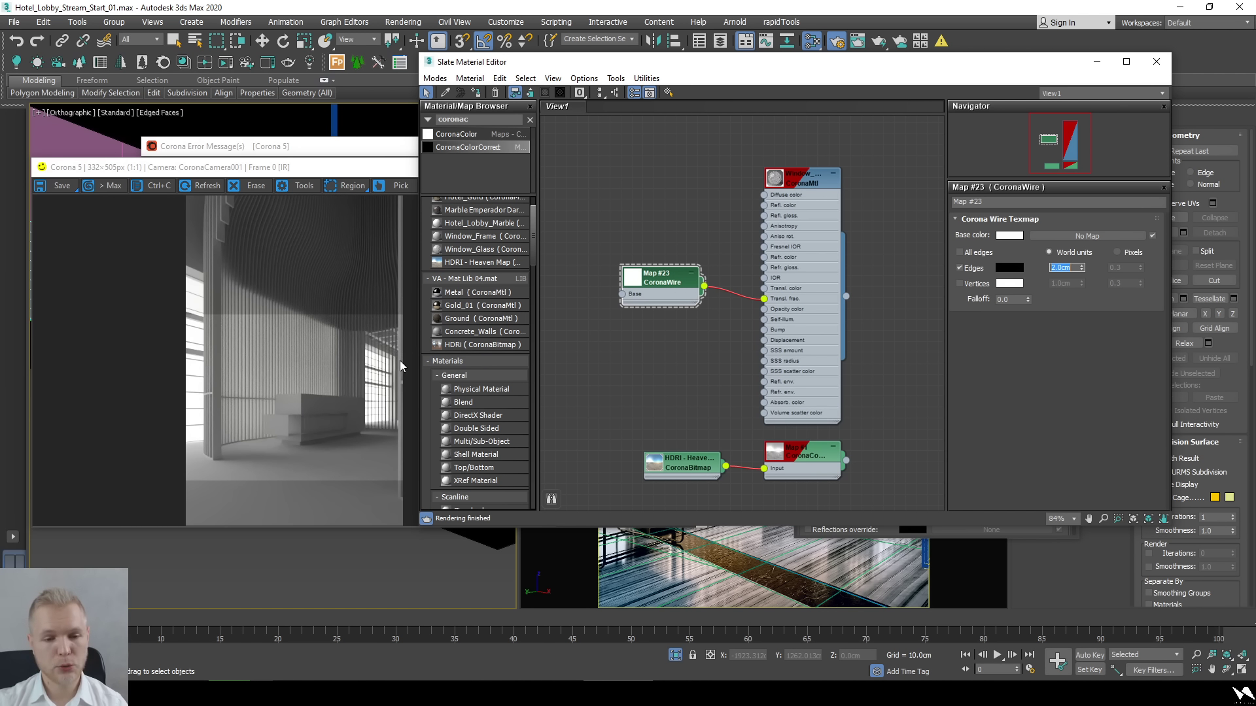
left_click(282, 399)
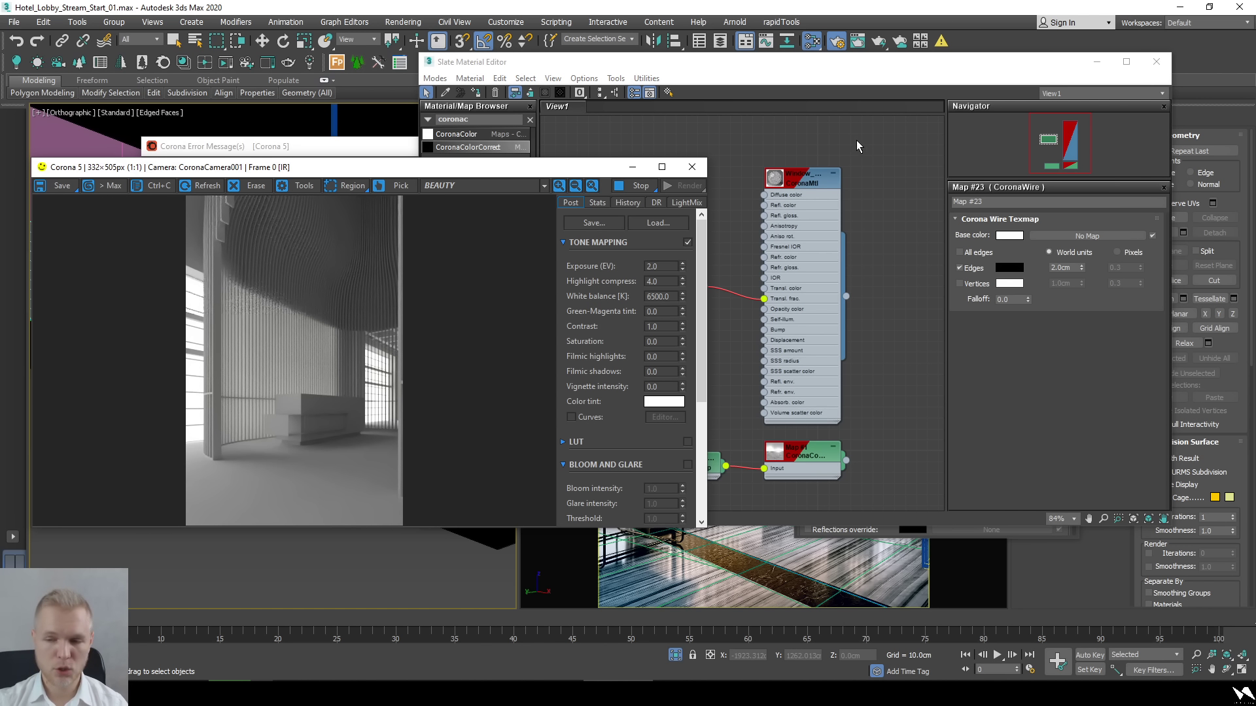
Hide unused node slots and move the Window_Glass material with its CoronaWire map just above the environment HDRI nodes.
left_click(853, 164)
left_click(794, 296)
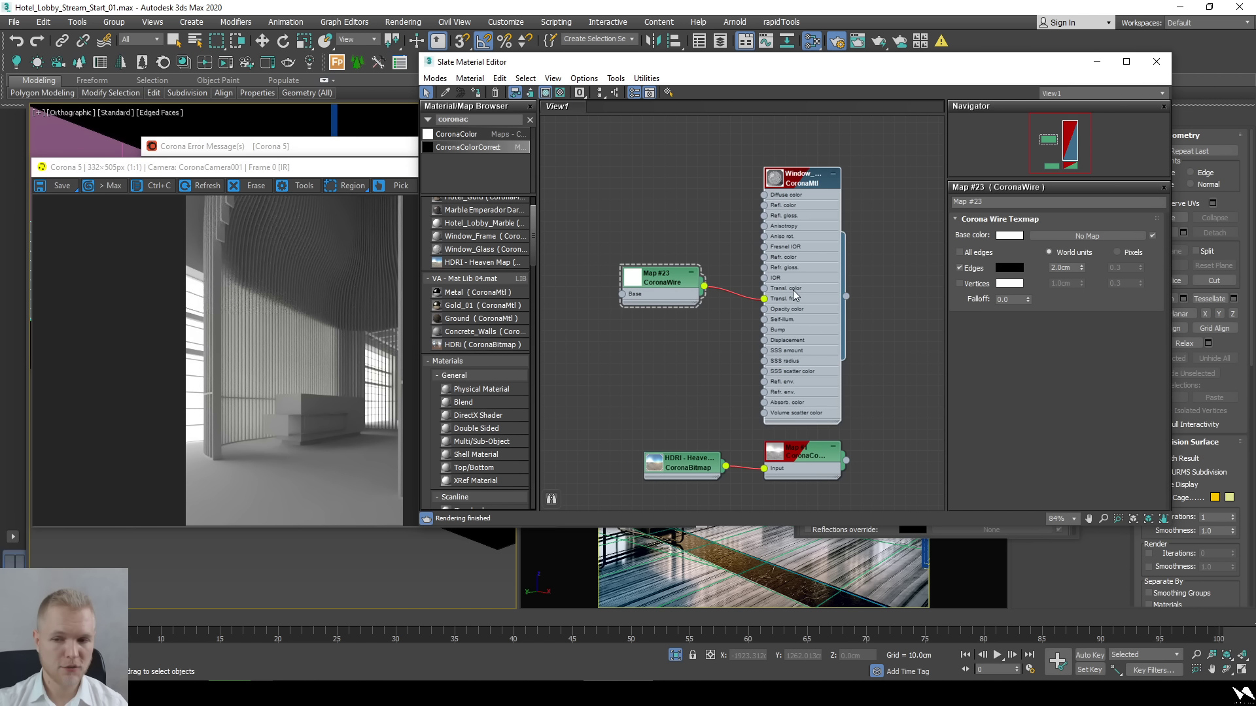
left_click(531, 92)
left_click(820, 195, "ctrl")
left_click_drag(820, 195, 819, 414)
left_click(615, 93)
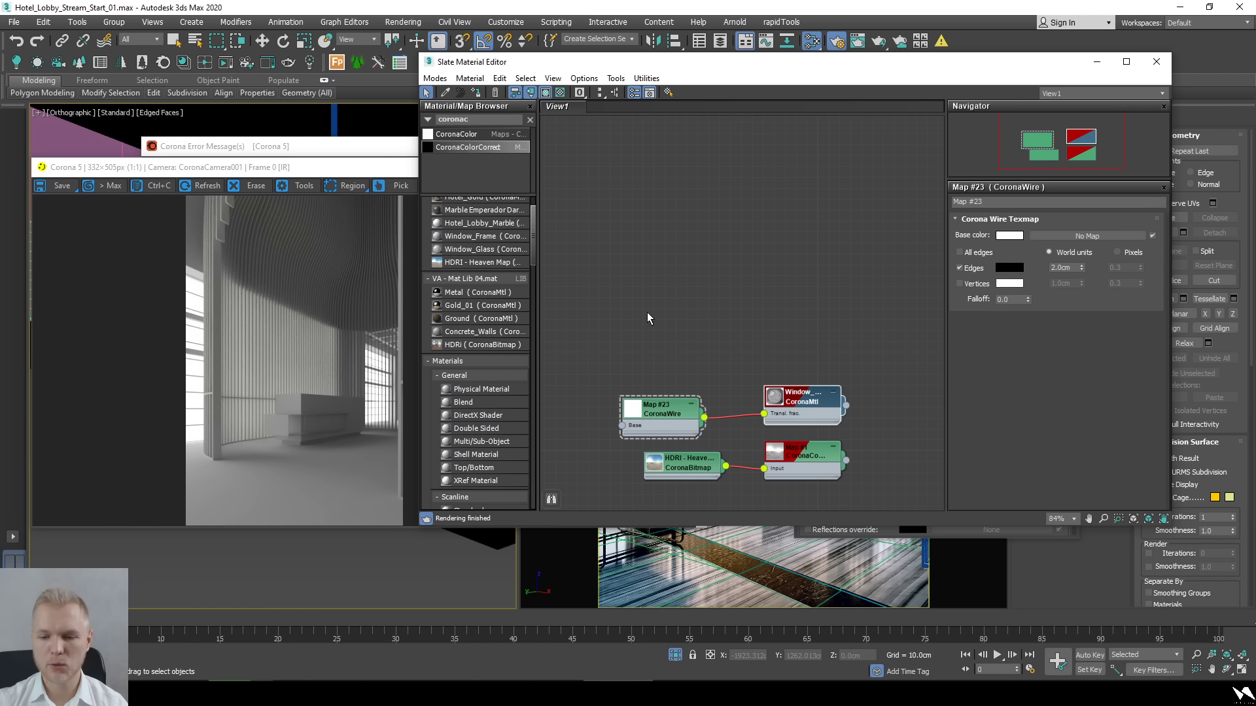
scroll(714, 239, "down", 2)
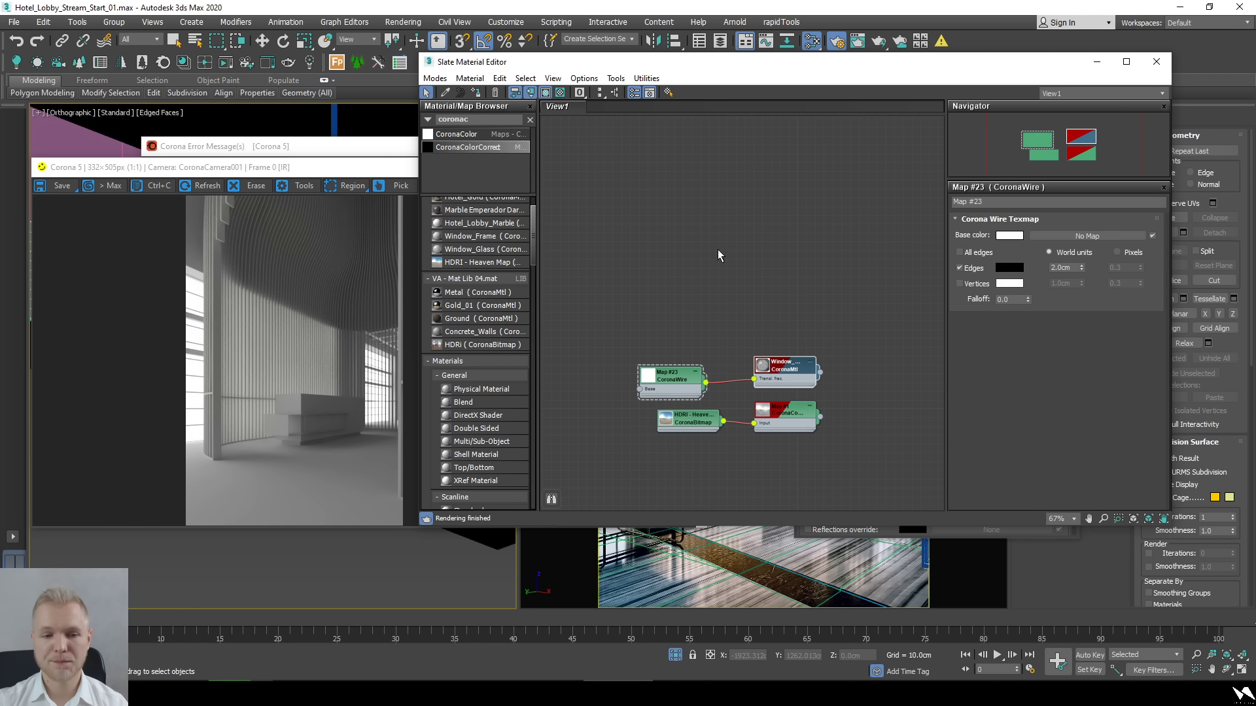
left_click_drag(632, 85, 551, 123)
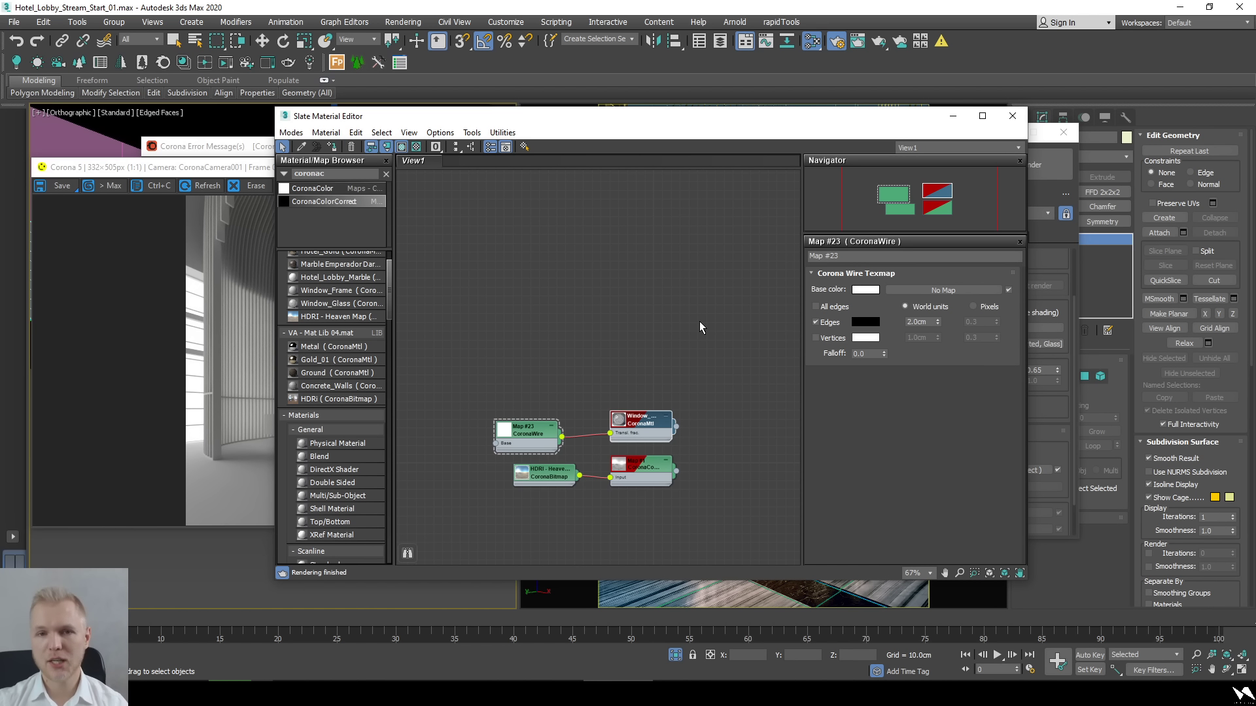
scroll(700, 327, "down", 2)
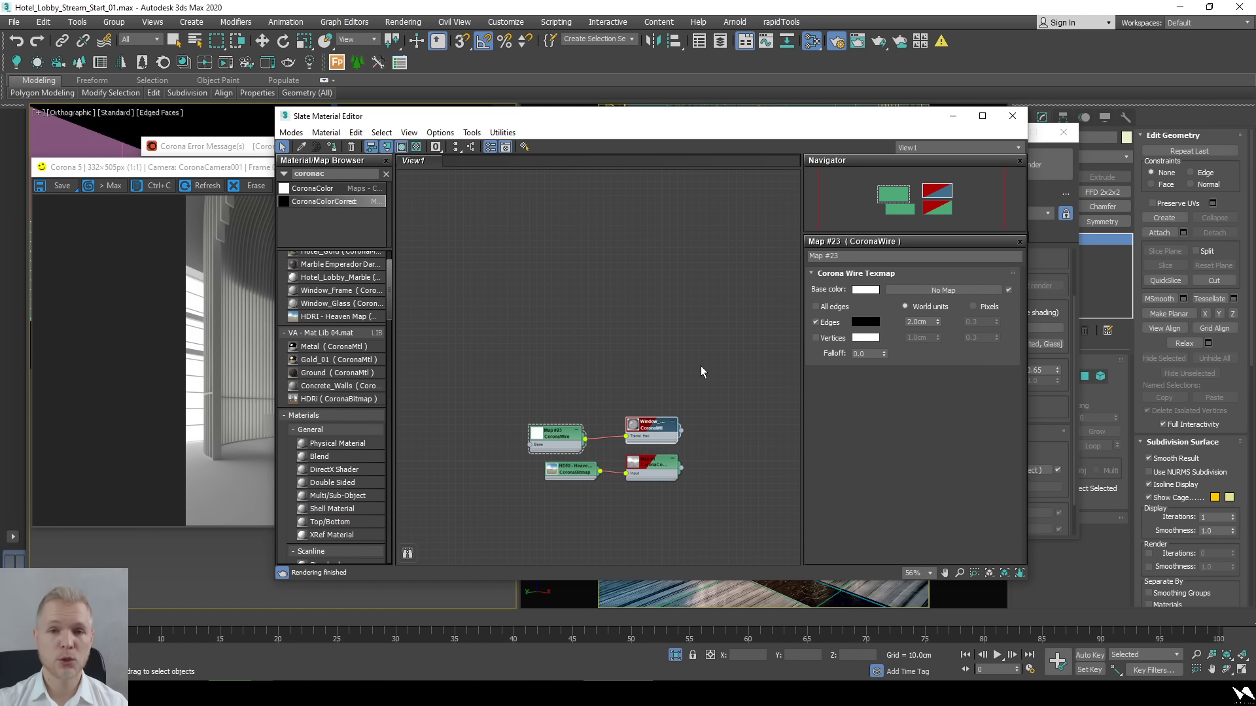
middle_click_drag(700, 366, 709, 347)
mouse_move(707, 389)
middle_mouse_down()
mouse_move(704, 369)
mouse_move(690, 384)
middle_mouse_up()
scroll(674, 410, "up", 4)
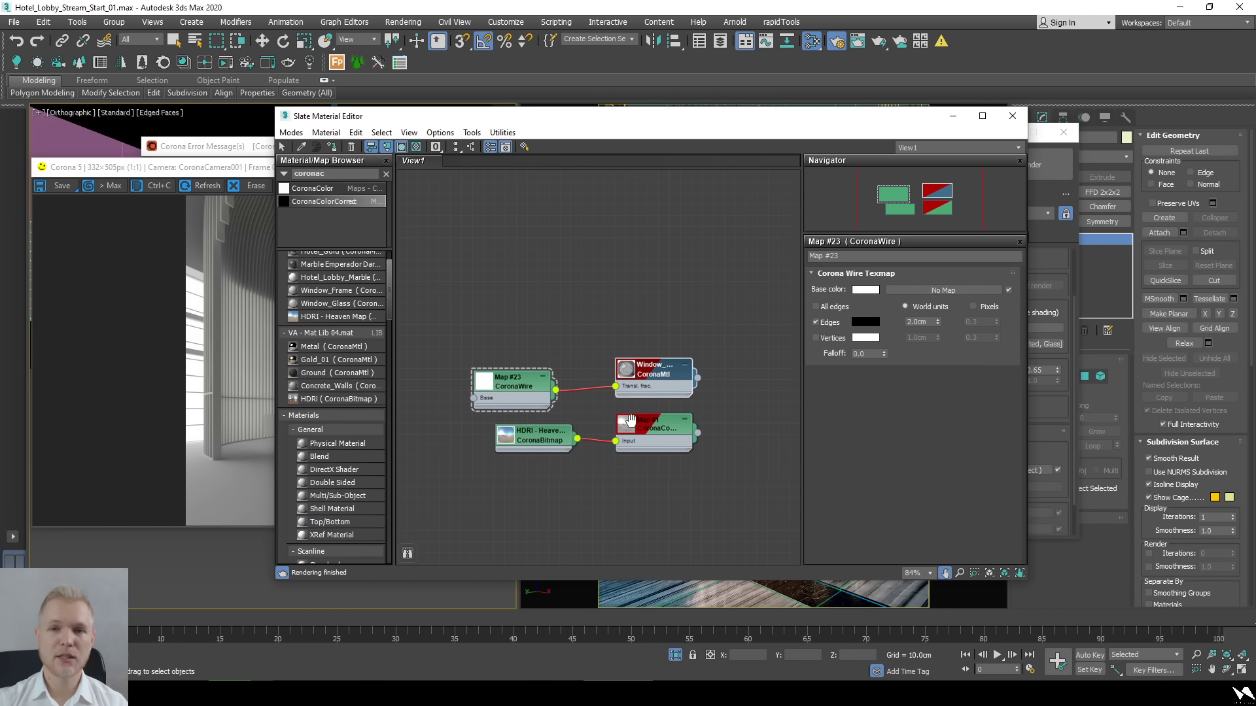
middle_click_drag(649, 392, 654, 410)
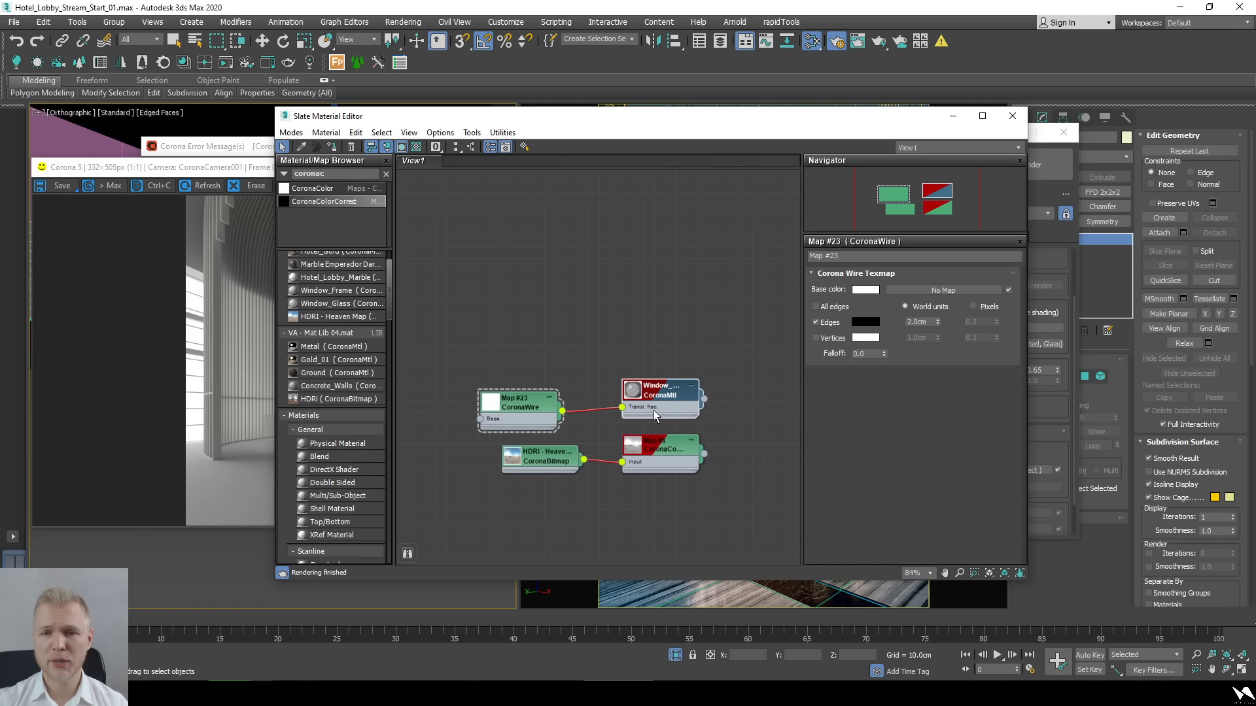
Align the CoronaWire node beside Window_Glass, directly above the HDRI bitmap node, and minimize the Slate Material Editor.
left_click_drag(548, 405, 569, 394)
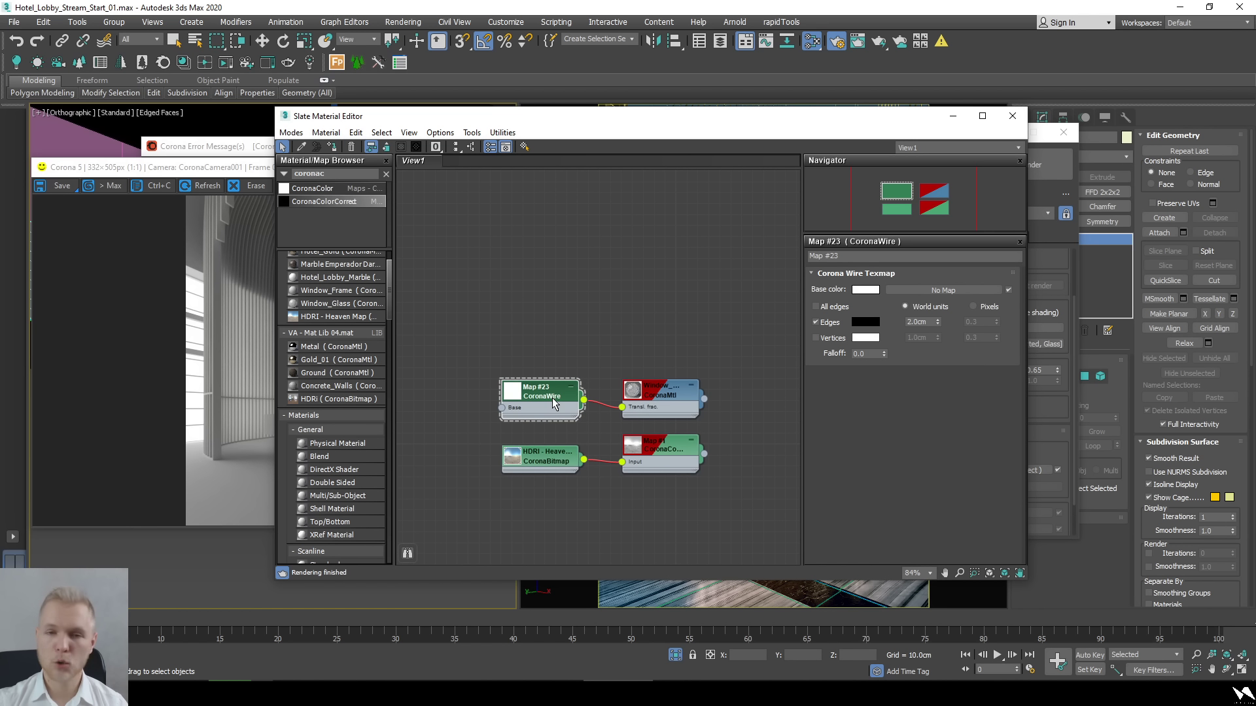
scroll(605, 358, "down", 3)
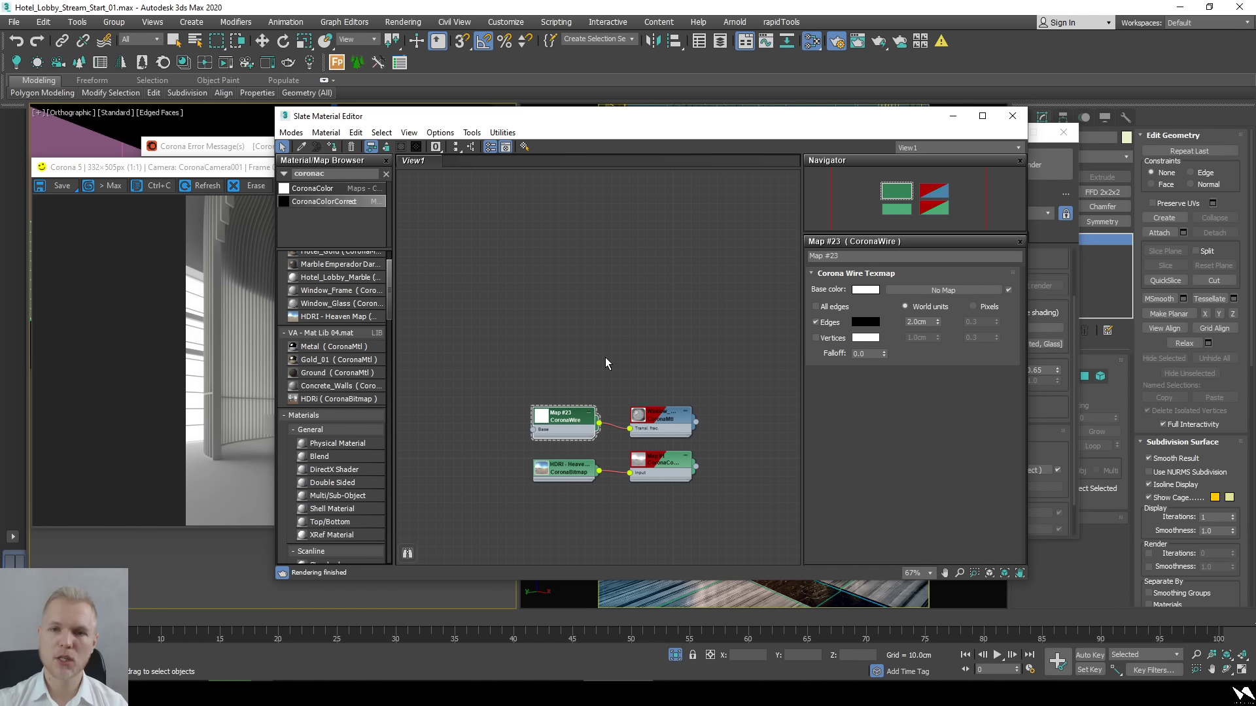
scroll(606, 357, "up", 3)
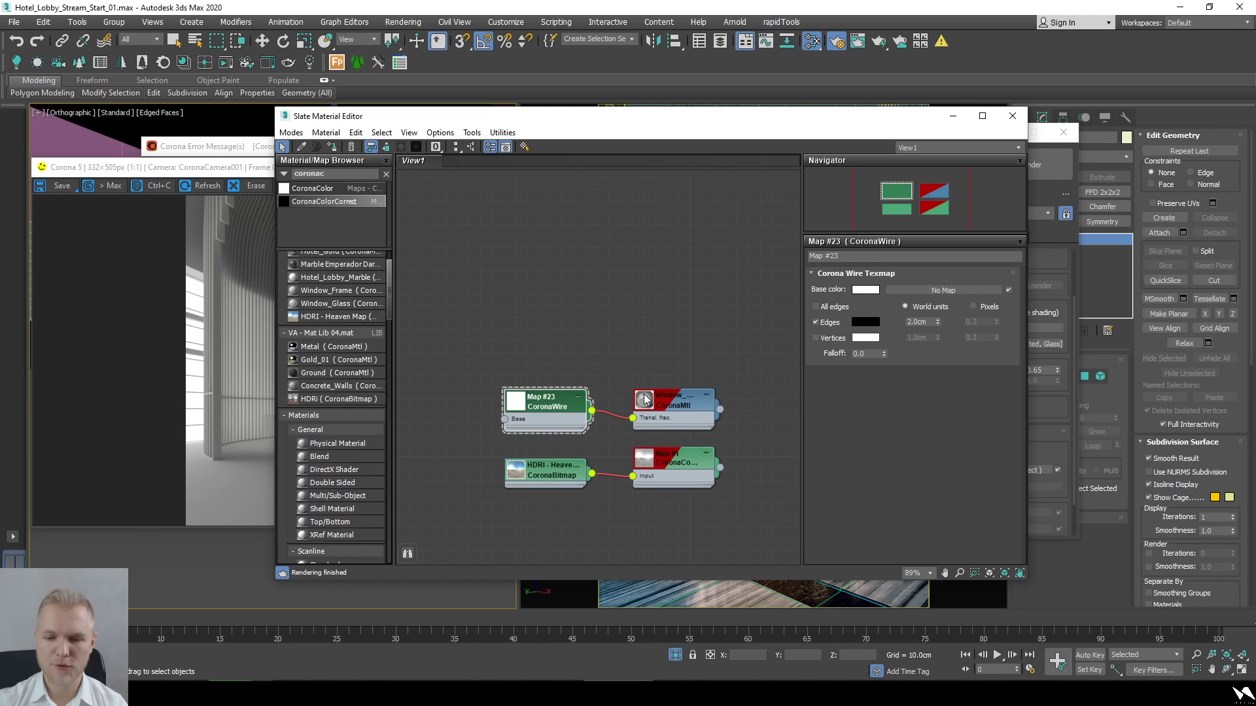
left_click_drag(687, 125, 589, 121)
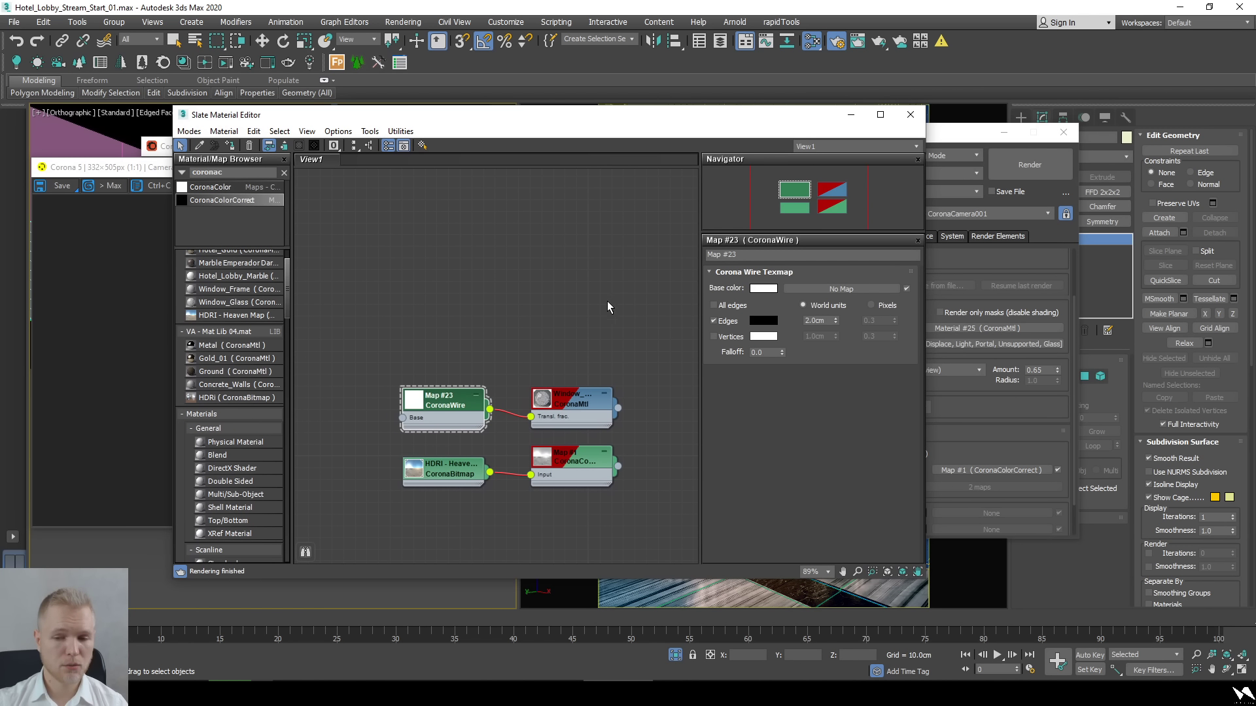
left_click(851, 114)
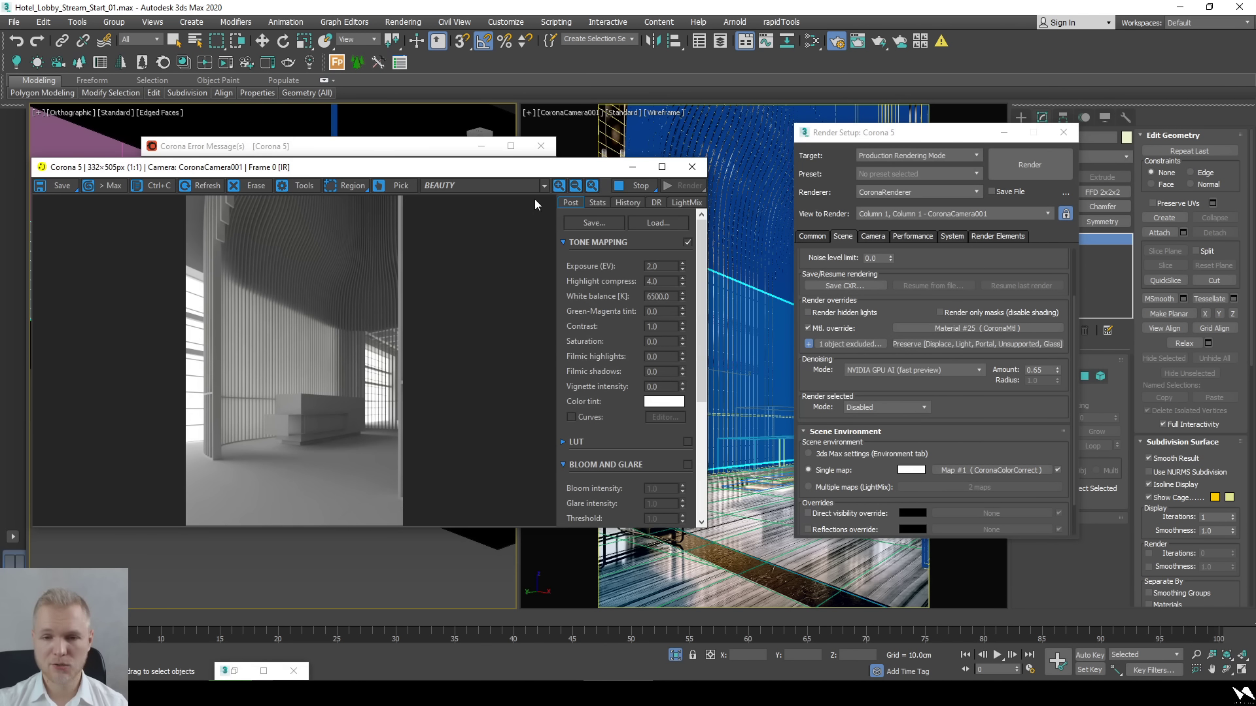
Move the render window clear of the camera view and pick curved wall slats there to exclude them from the material override.
left_click_drag(523, 167, 489, 181)
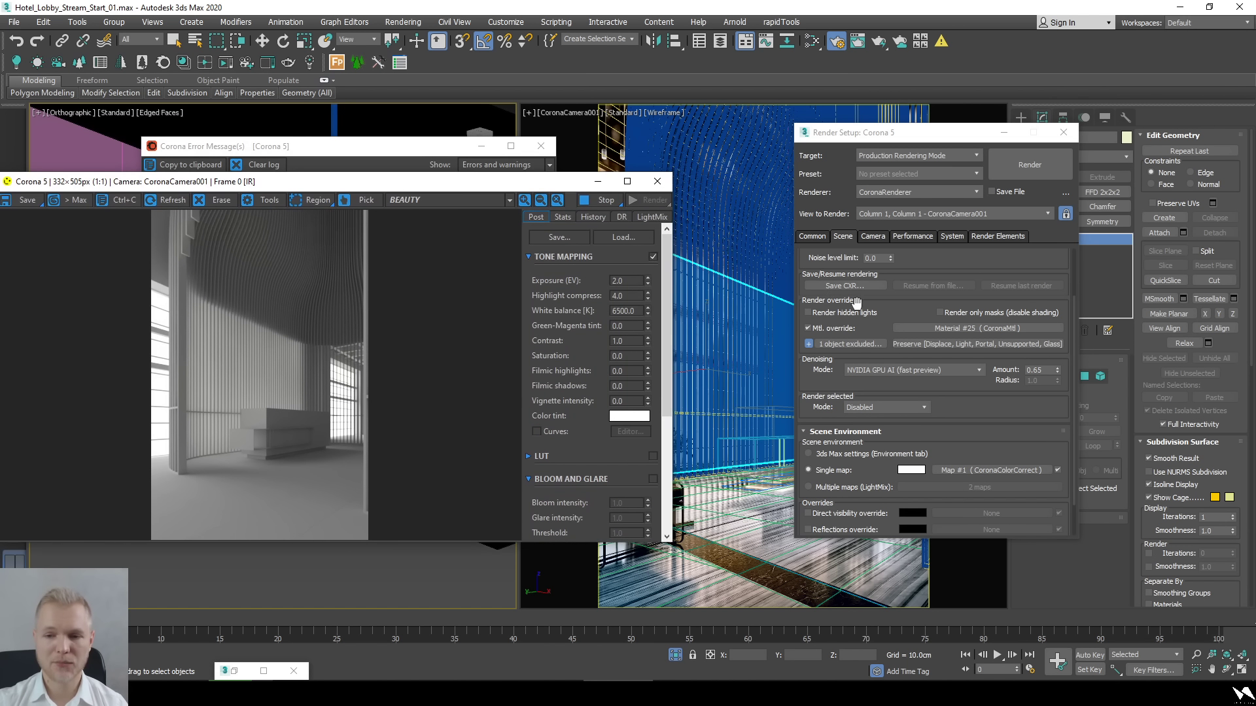
left_click(718, 249)
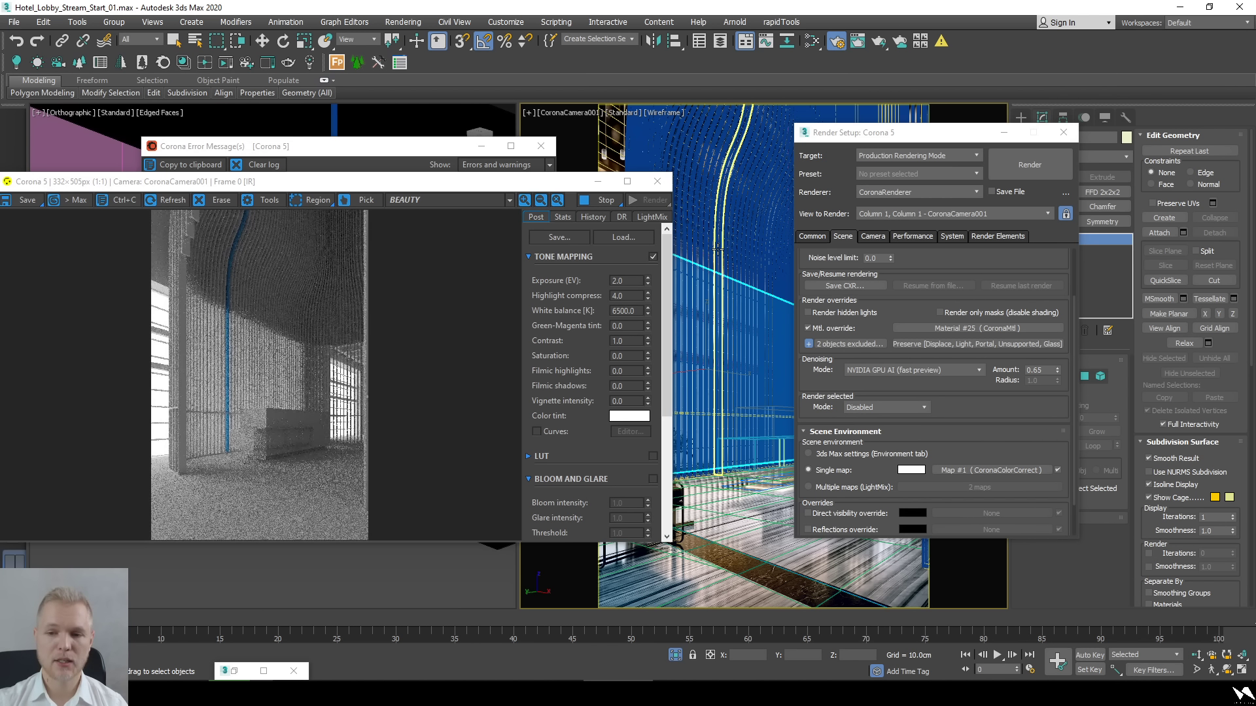
left_click(717, 249)
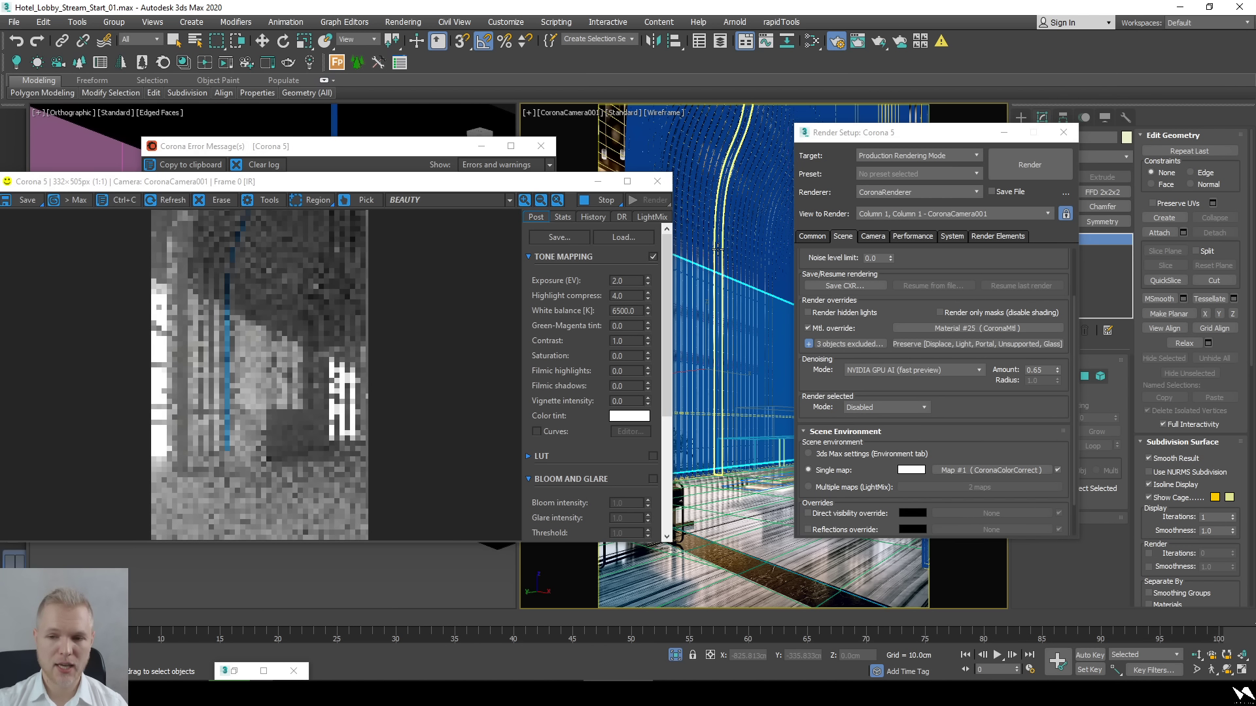
Exclude the selected slat from the material override and select all the vertical slats of the curved wall.
left_click(809, 344)
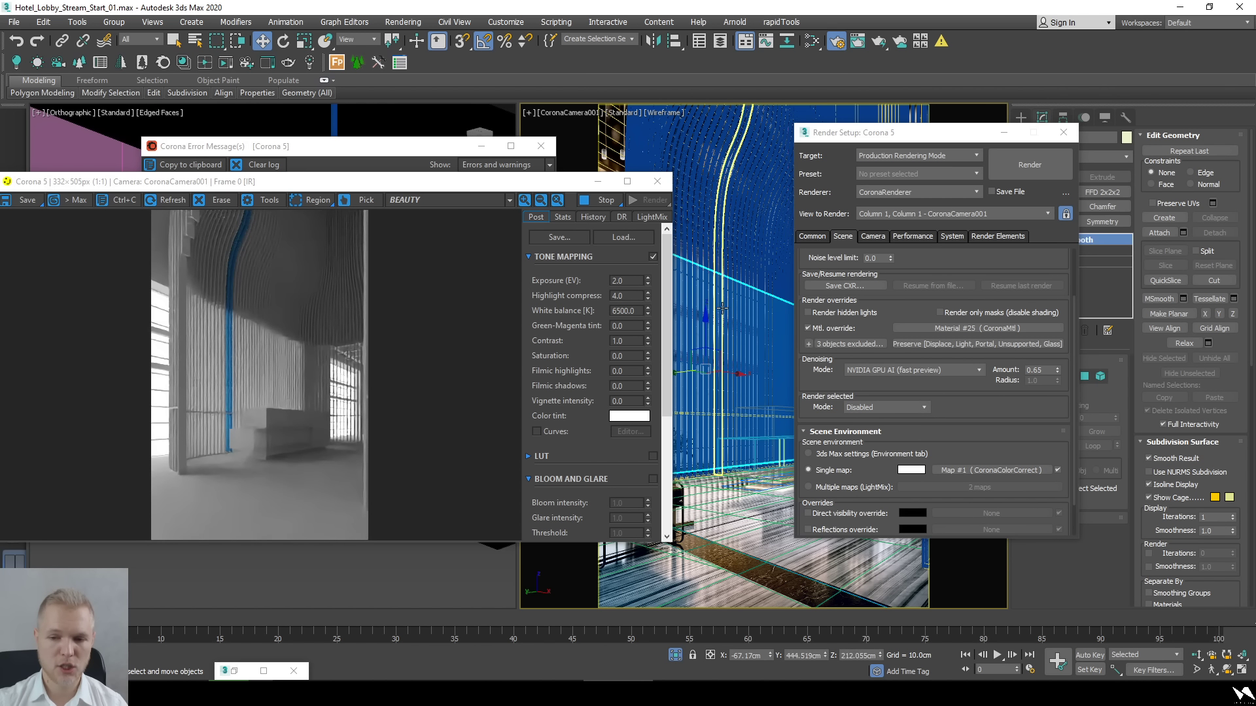
left_click(722, 308)
double_click(722, 308)
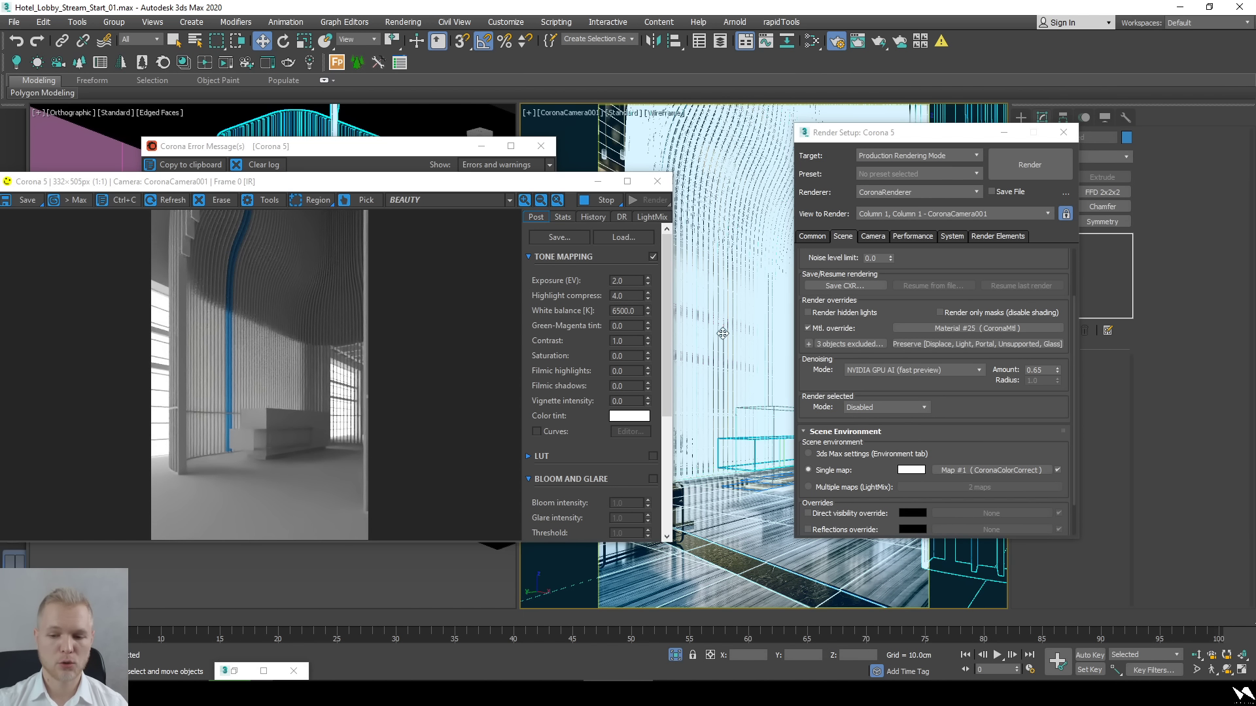
key("ctrl+d")
Close the Corona error messages window and isolate the selected slats in the orthographic view.
left_click_drag(470, 178, 878, 211)
left_click(541, 146)
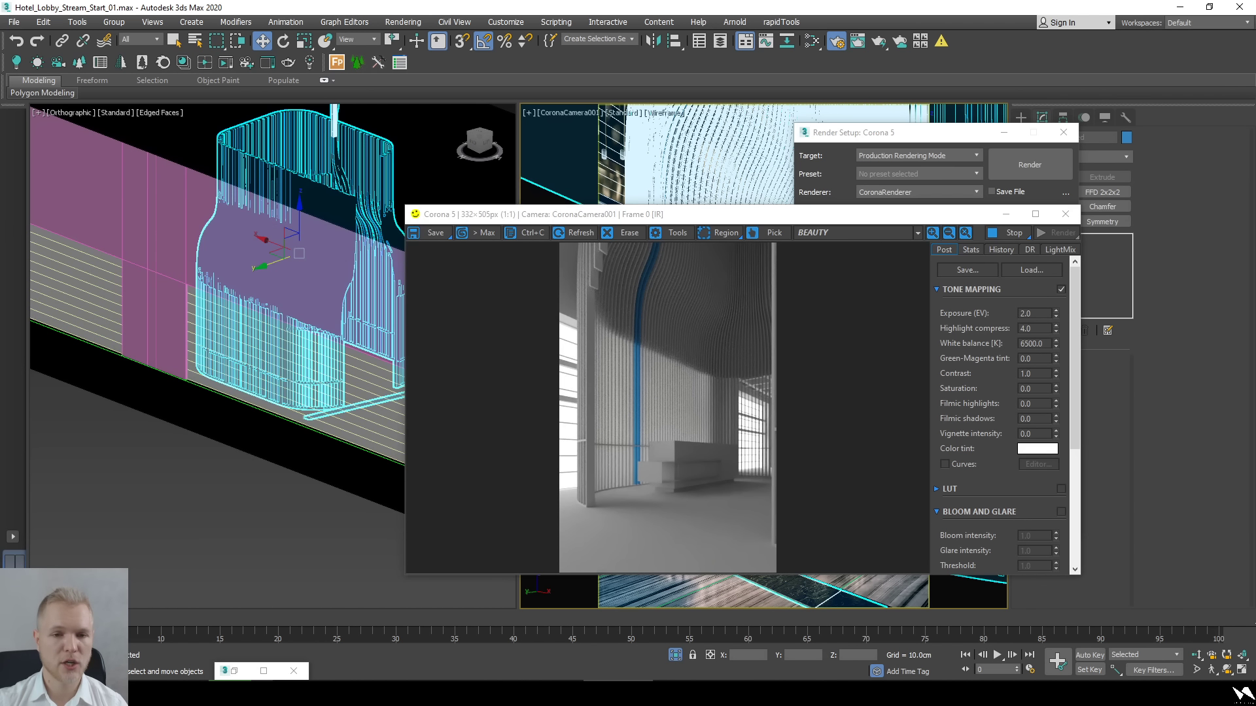
scroll(261, 392, "up", 4)
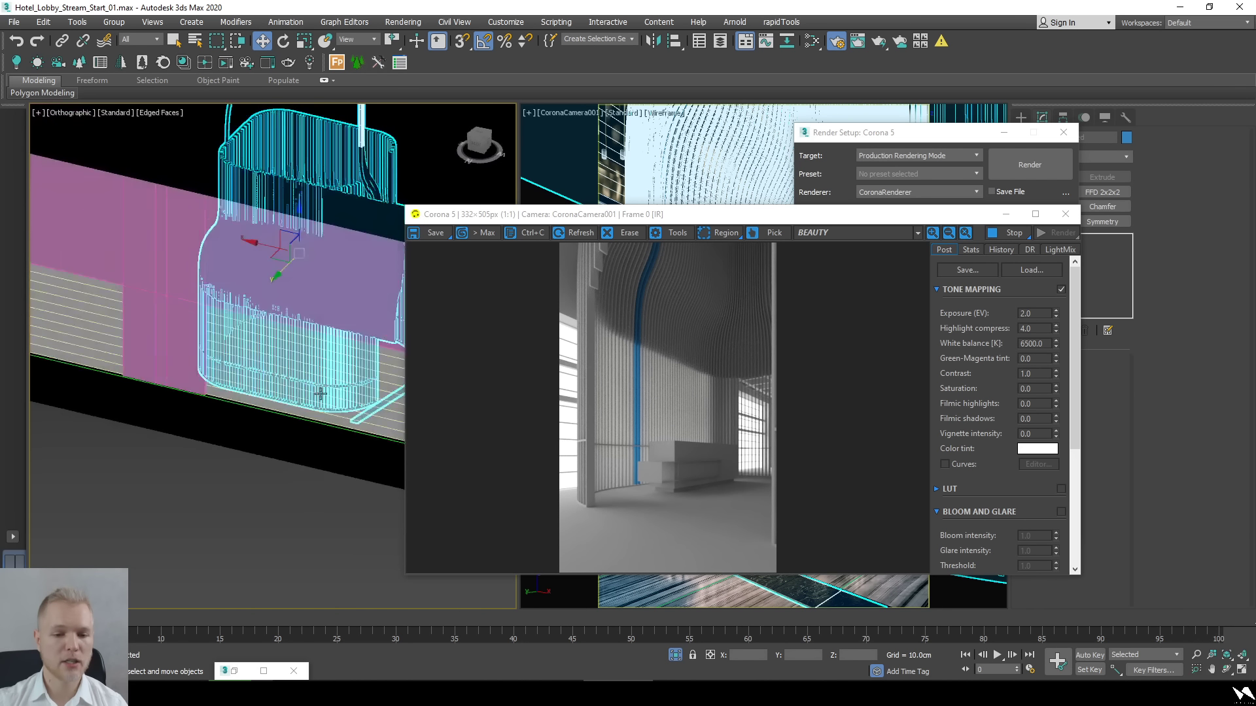
left_click_drag(288, 515, 344, 392)
scroll(344, 399, "up", 3)
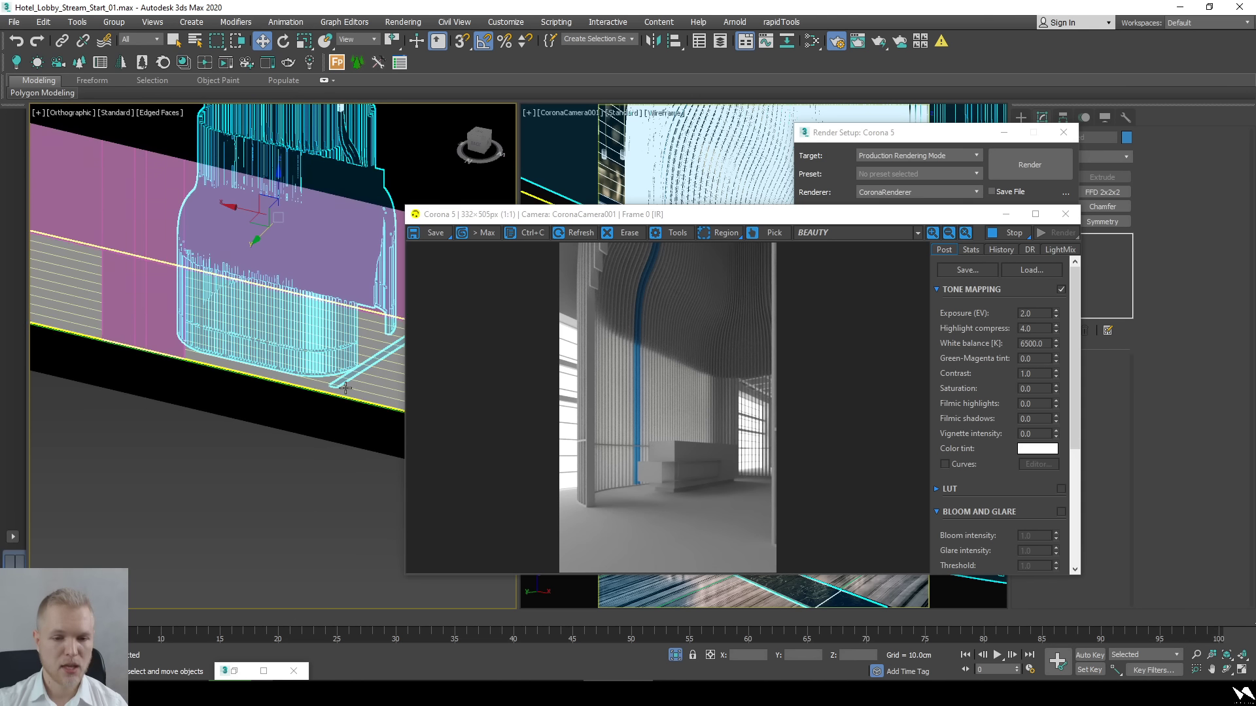
middle_click_drag(325, 376, 298, 386, "alt")
key("F3")
key("F3")
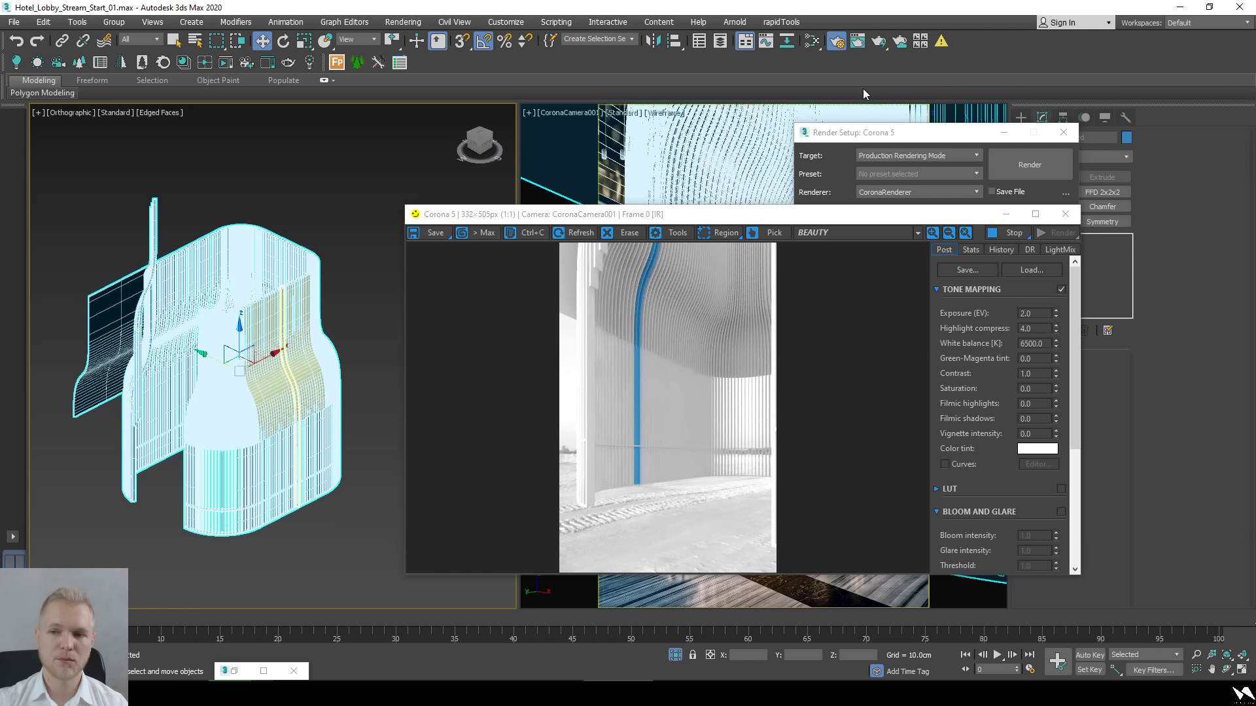
Add the Hotel_Gold material from the VA_Hotel.mat library to the Slate Material Editor's View1.
left_click(814, 41)
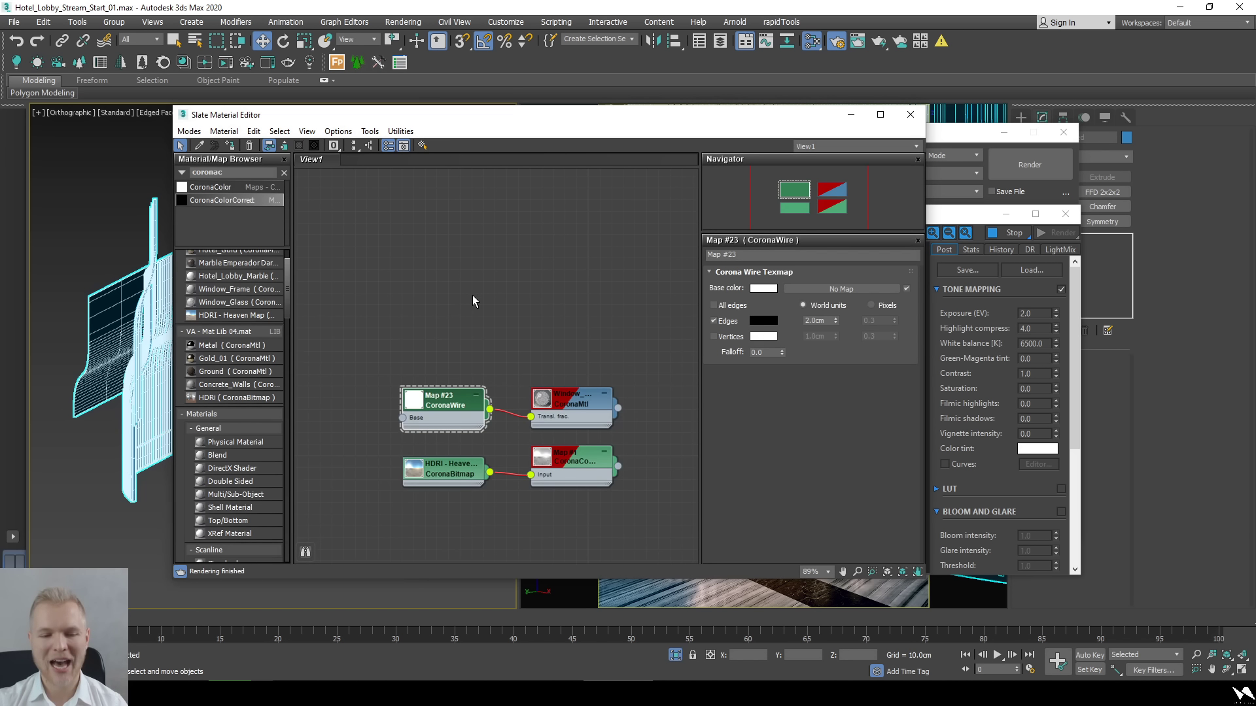
scroll(474, 301, "down", 1)
scroll(286, 278, "up", 3)
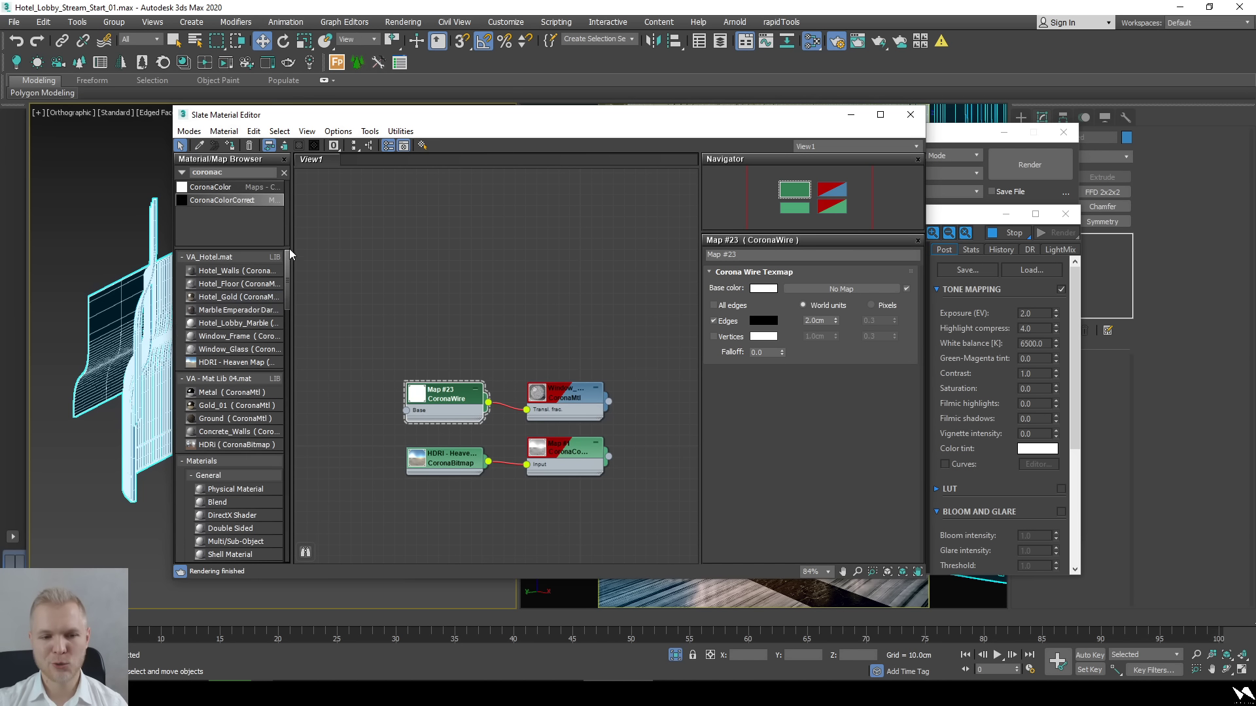
left_click(240, 303)
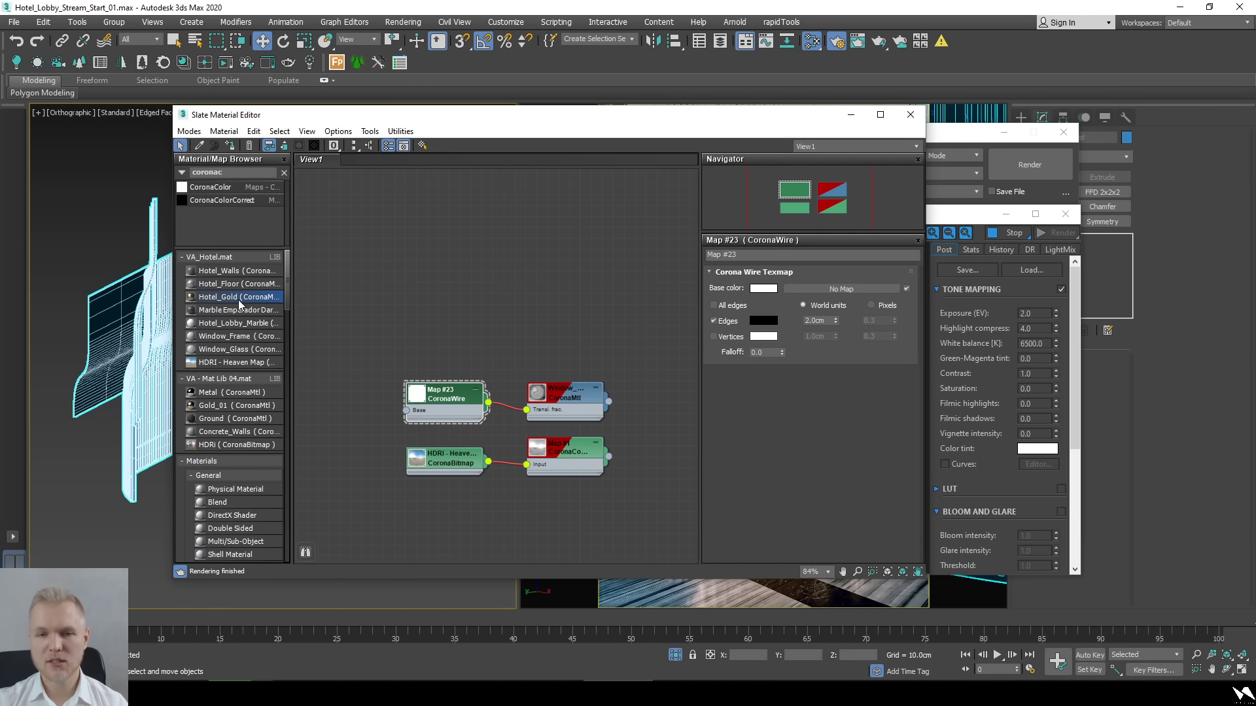
left_click_drag(240, 304, 458, 244)
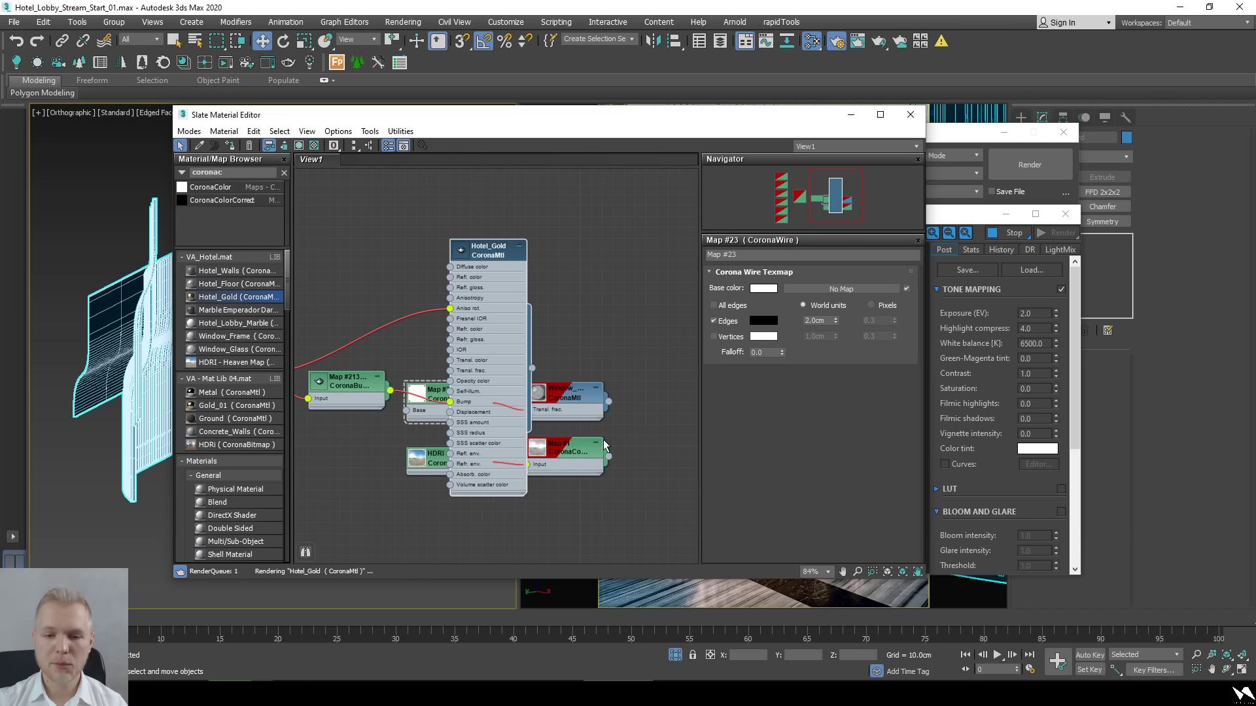
Place the Hotel_Gold node tree above the existing nodes and hide the material's unused slots.
scroll(589, 352, "down", 2)
middle_click_drag(583, 265, 584, 325)
left_click_drag(584, 325, 566, 373)
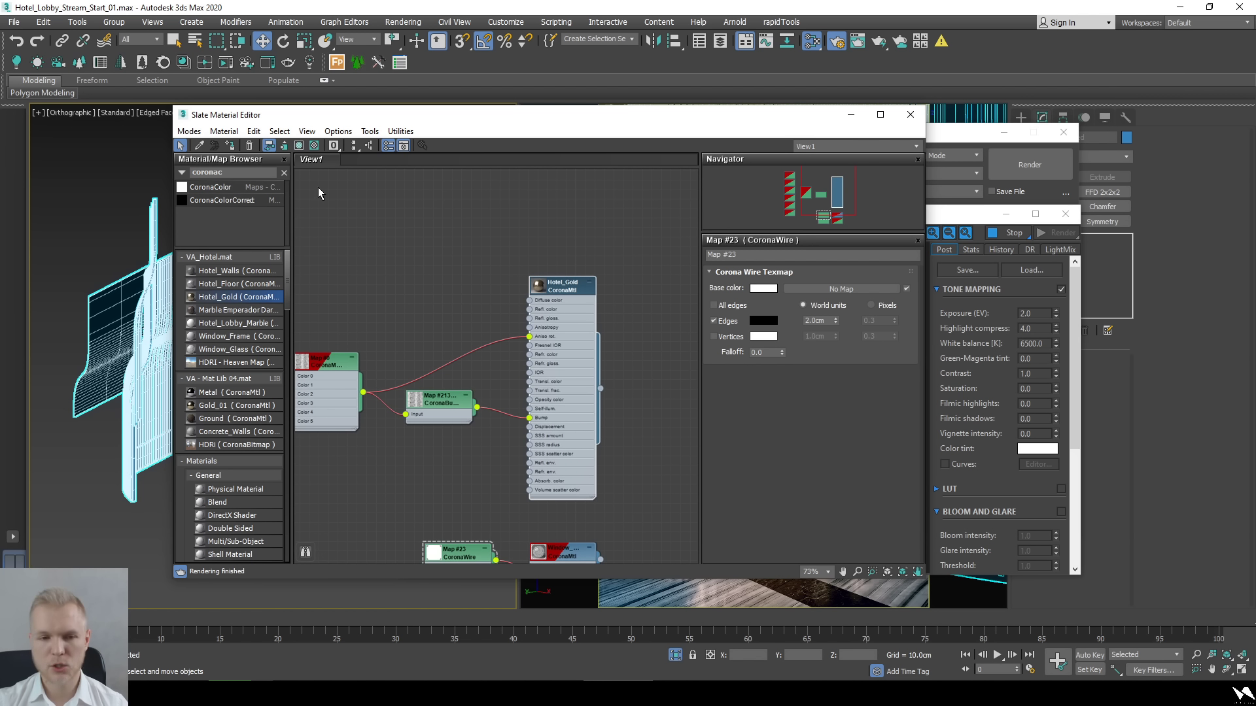
left_click(298, 145)
scroll(550, 373, "up", 1)
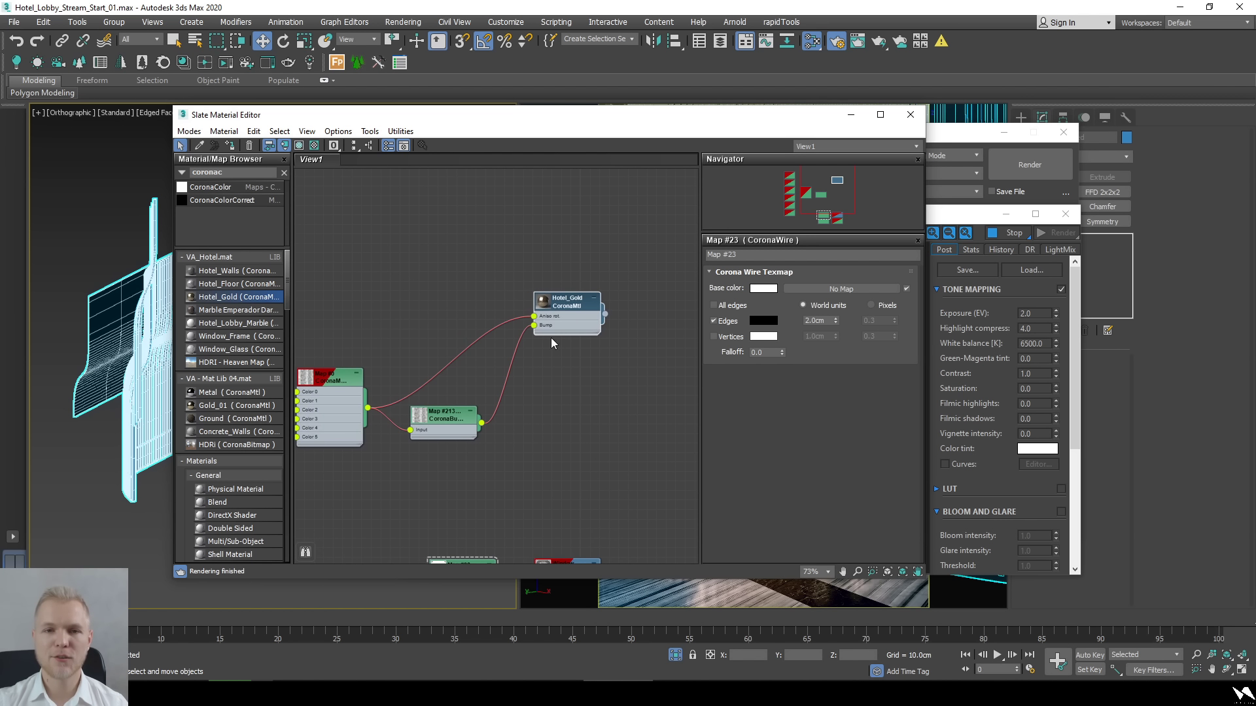
Assign Hotel_Gold to the selected slats and exclude them from the render's material override.
left_click(591, 318)
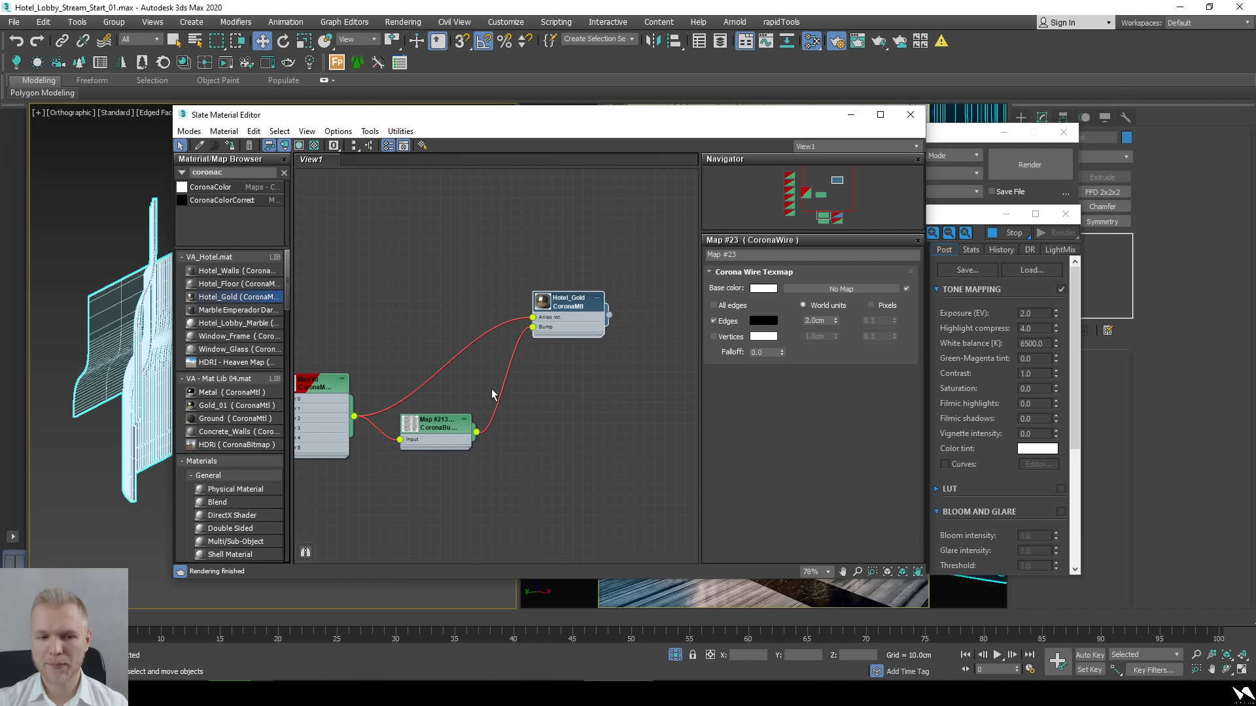
left_click(974, 134)
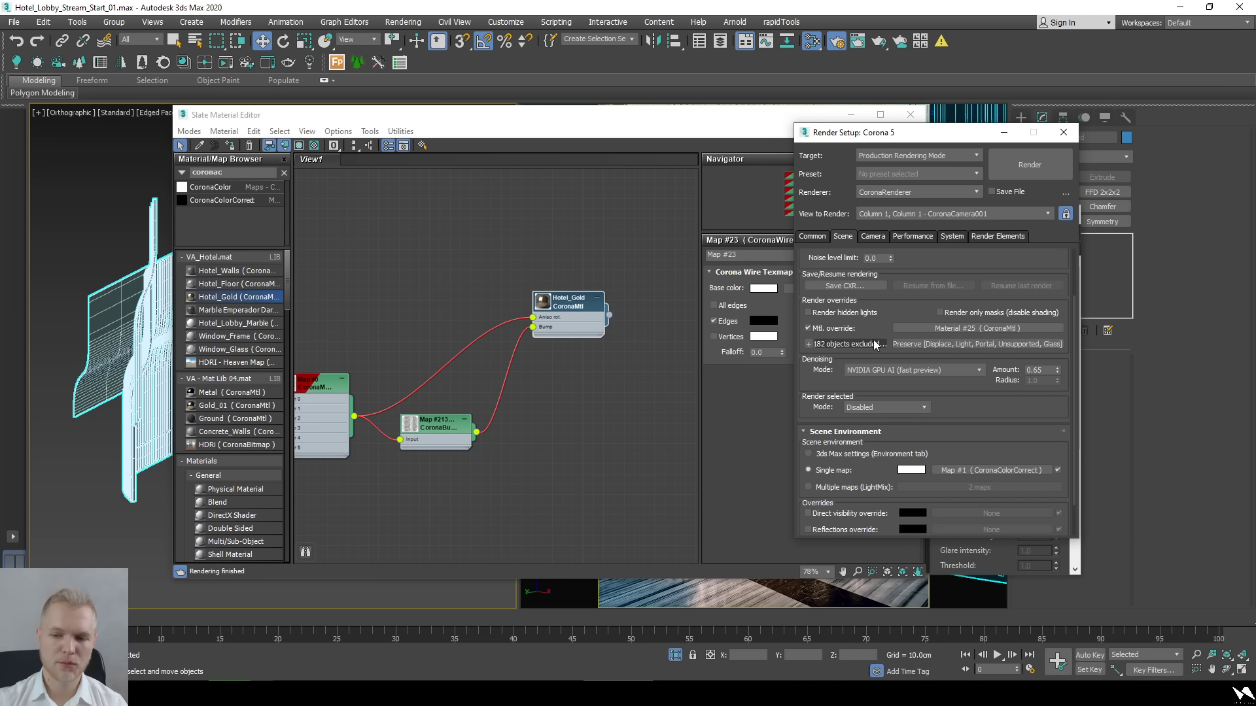
left_click_drag(587, 128, 519, 123)
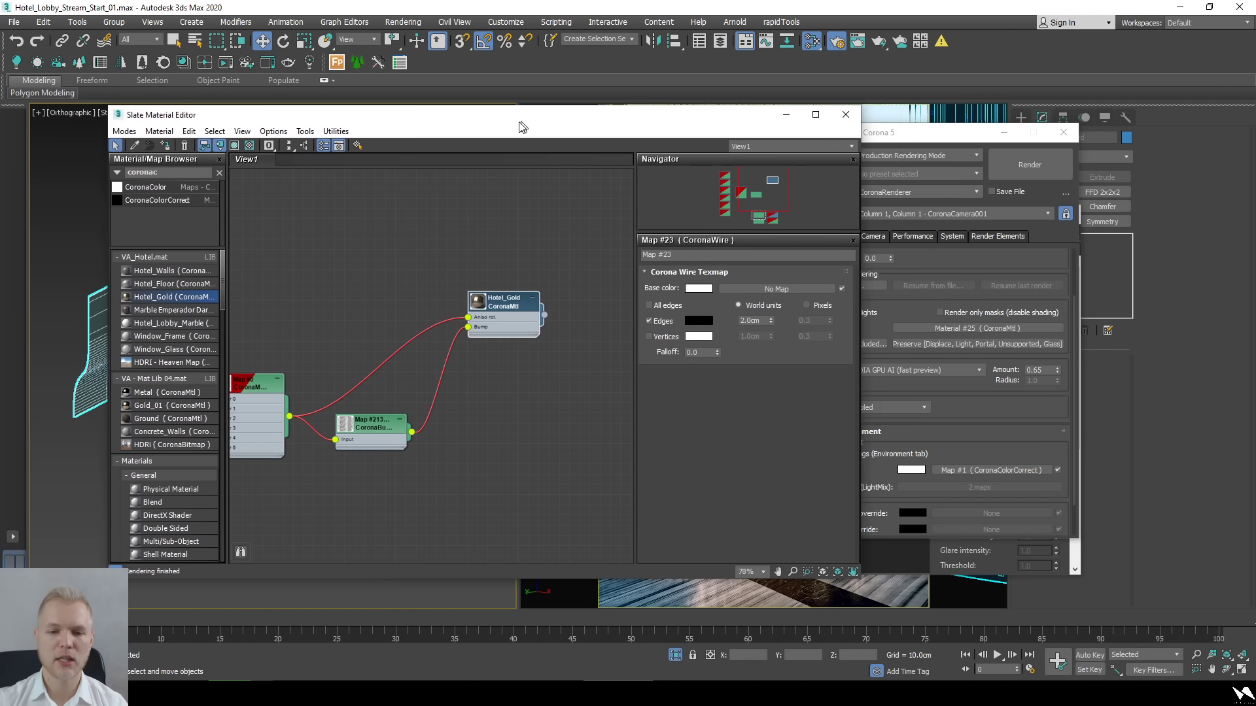
scroll(421, 331, "down", 3)
left_click(767, 118)
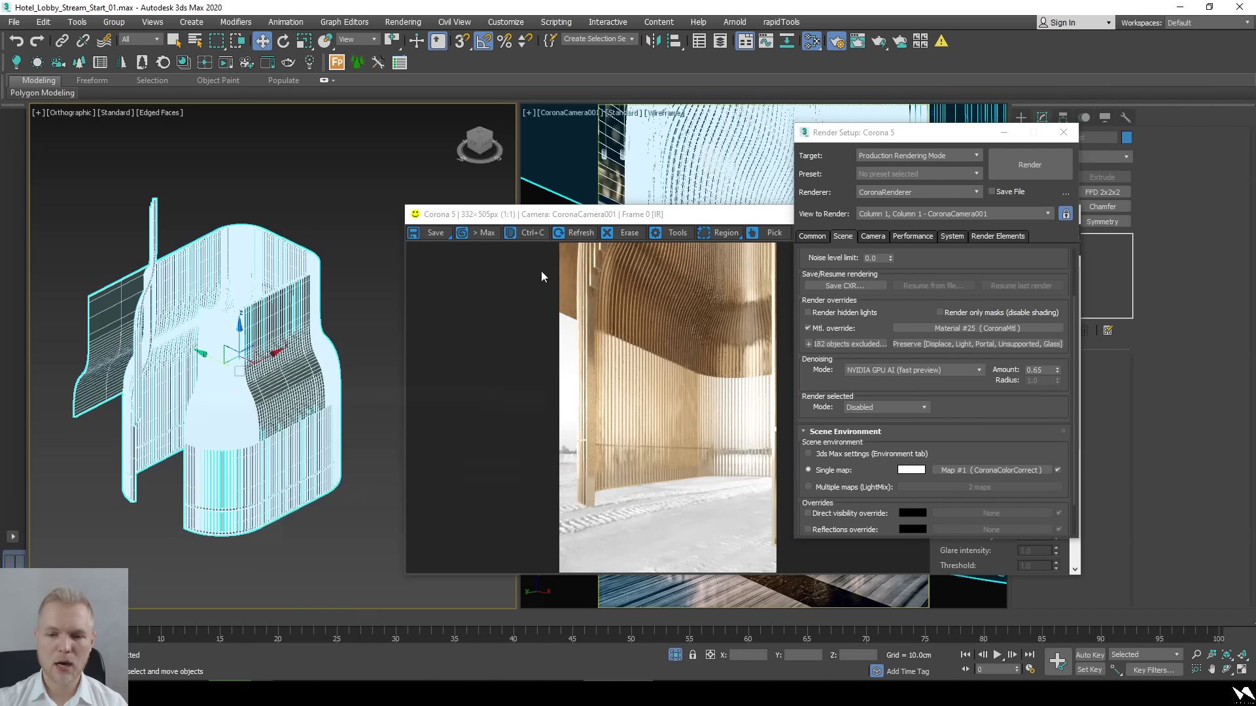
Examine the gold material on the curved slats up close in the interactive render.
left_click_drag(615, 220, 489, 156)
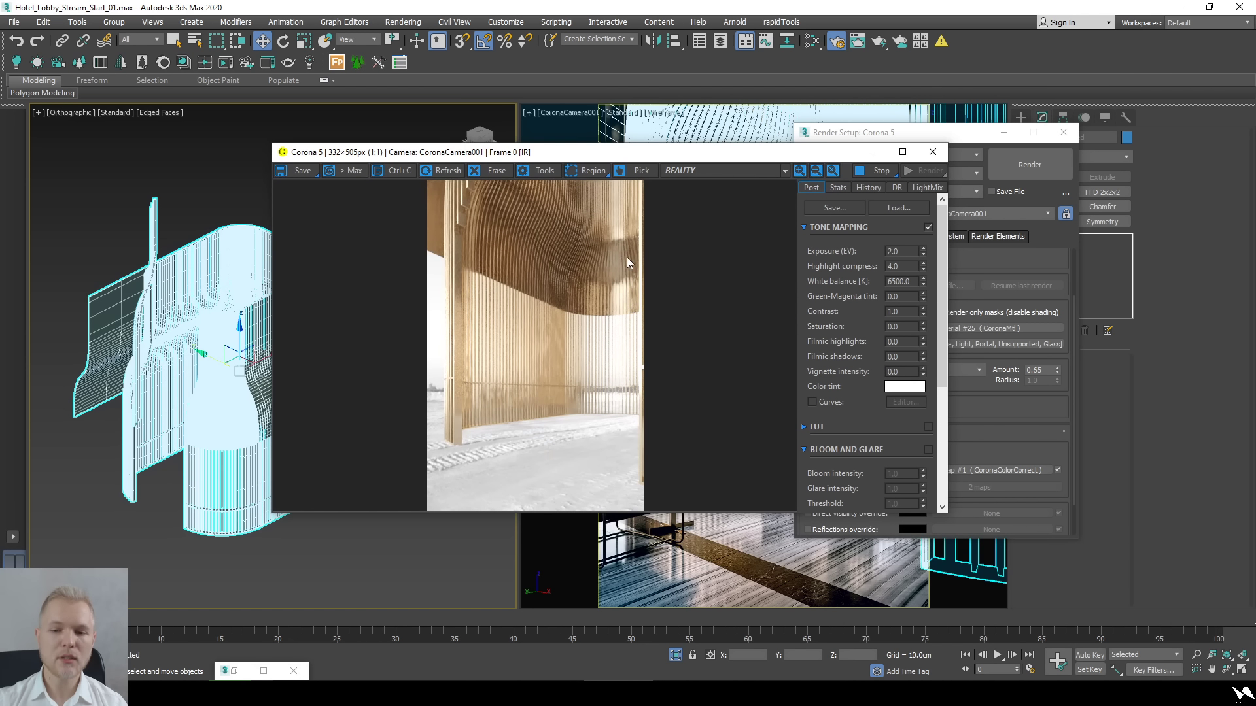
scroll(637, 238, "up", 2)
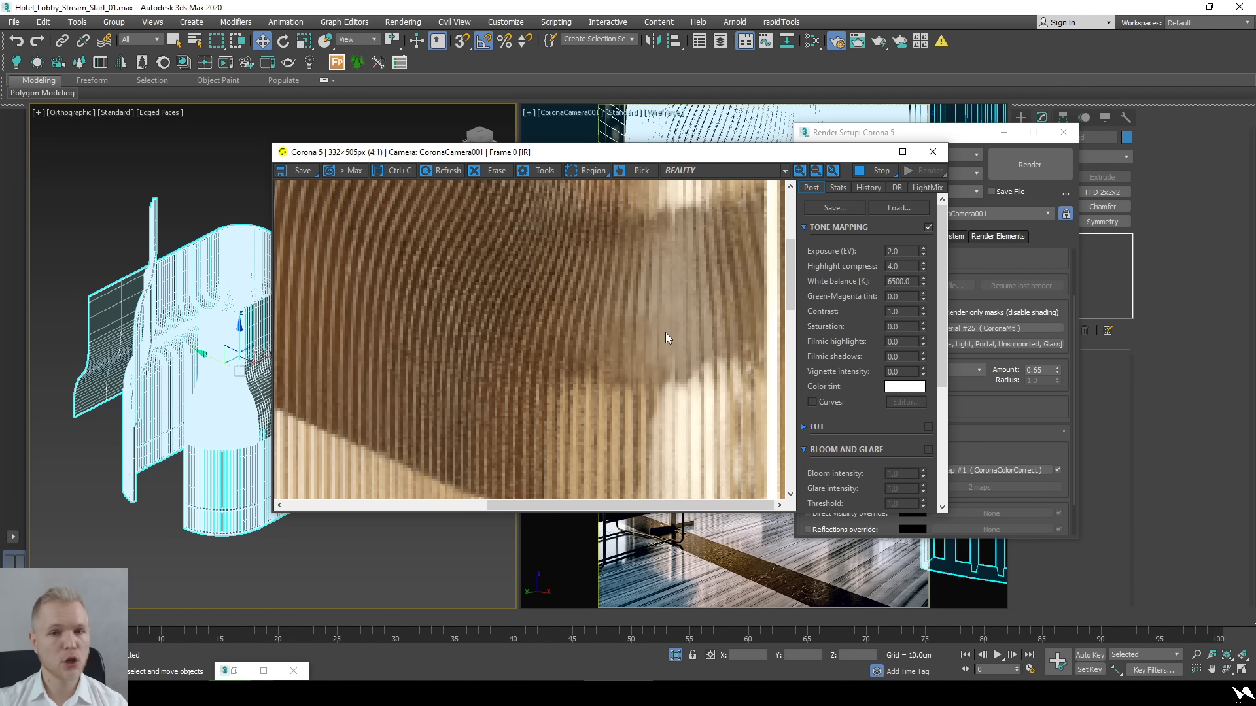
scroll(665, 333, "down", 2)
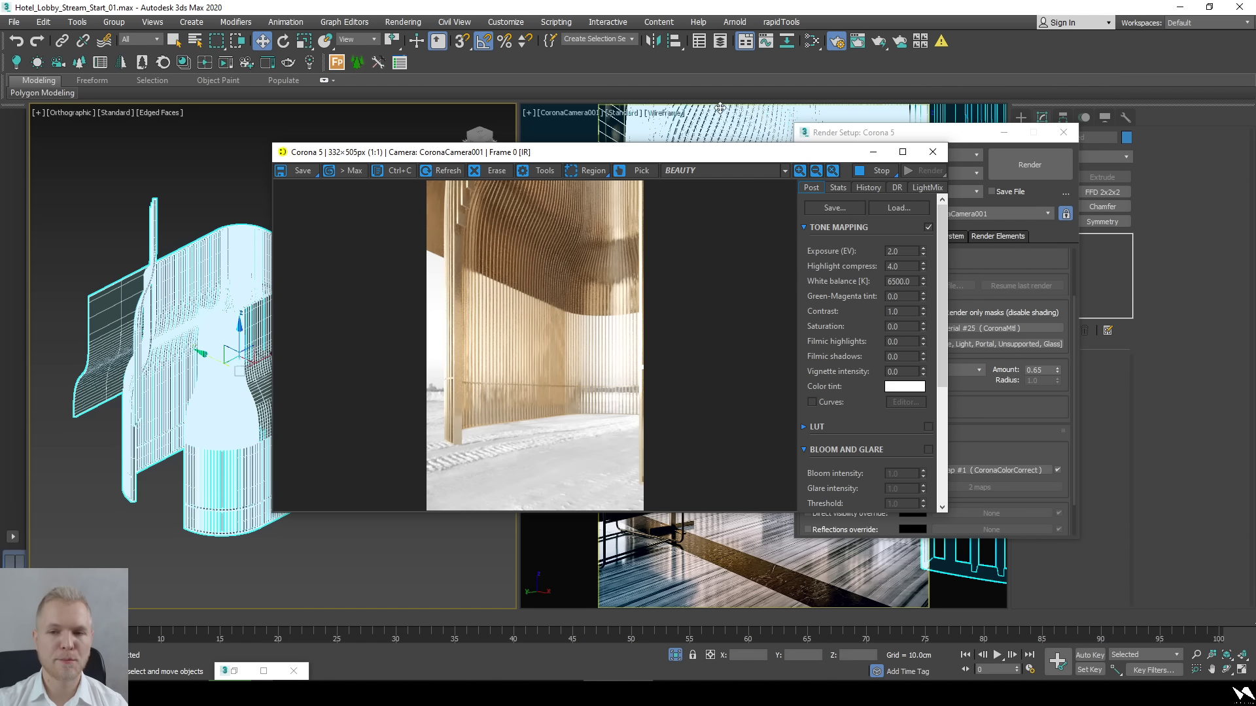
Disconnect the CoronaBumpConverter map from Hotel_Gold's Bump slot.
left_click(811, 41)
scroll(448, 349, "up", 5)
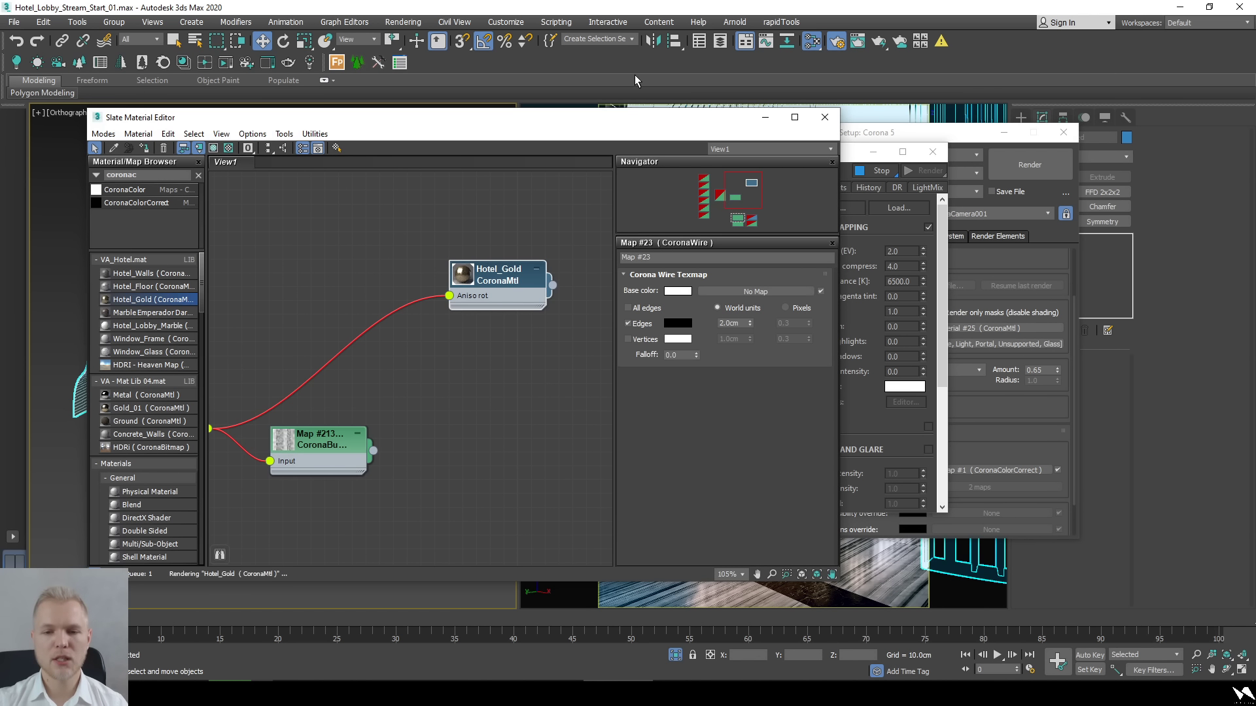
left_click_drag(622, 123, 4, 177)
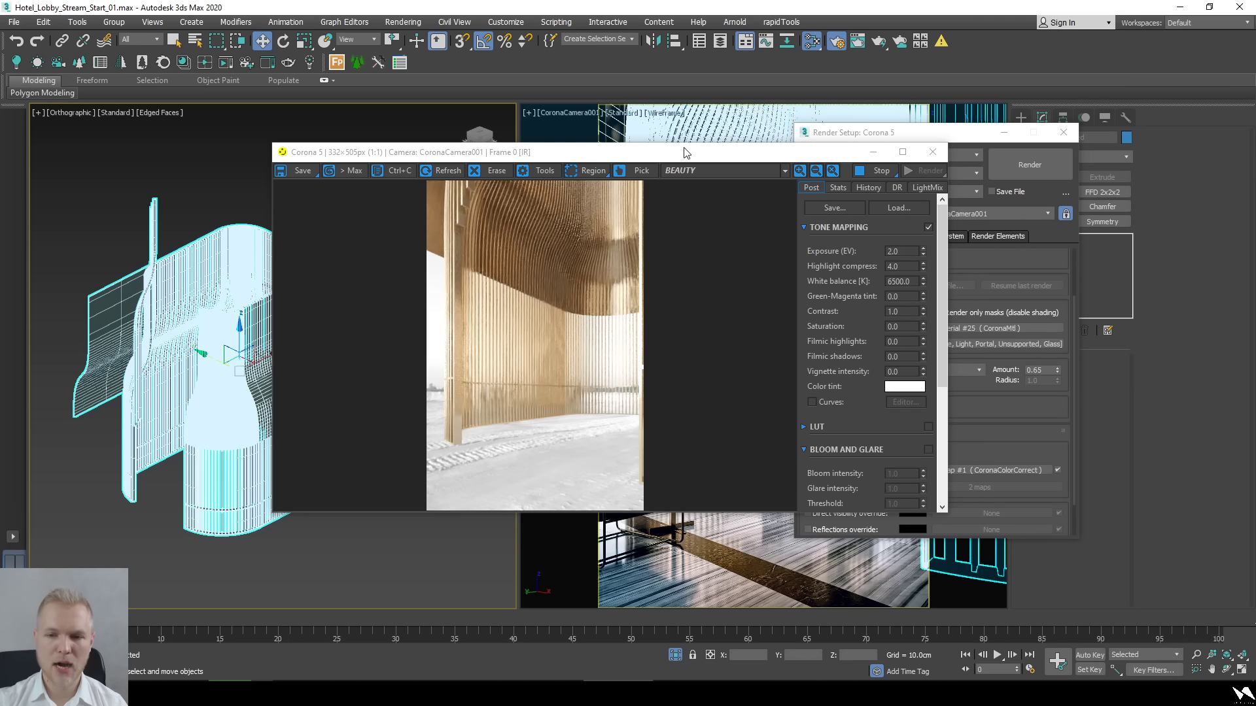
Inspect the slats without the bump map at several zoom levels in the interactive render.
left_click_drag(674, 155, 981, 104)
scroll(972, 194, "up", 2)
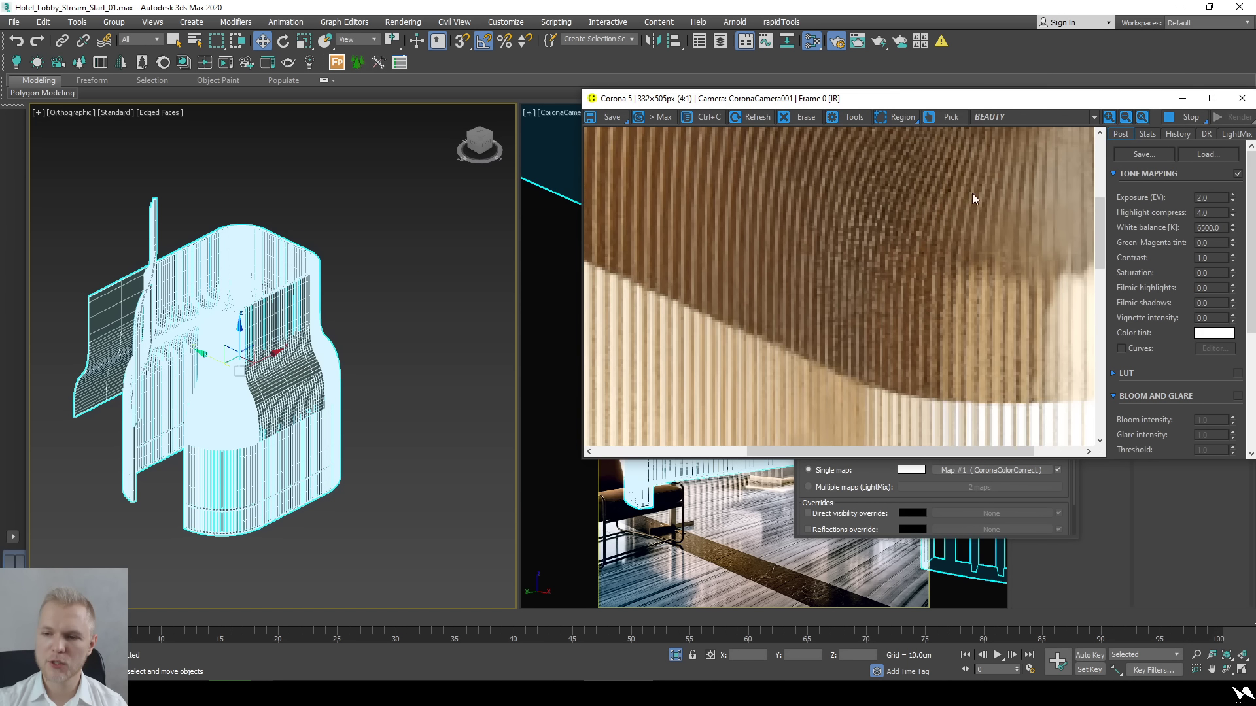
scroll(932, 302, "down", 2)
scroll(846, 379, "up", 1)
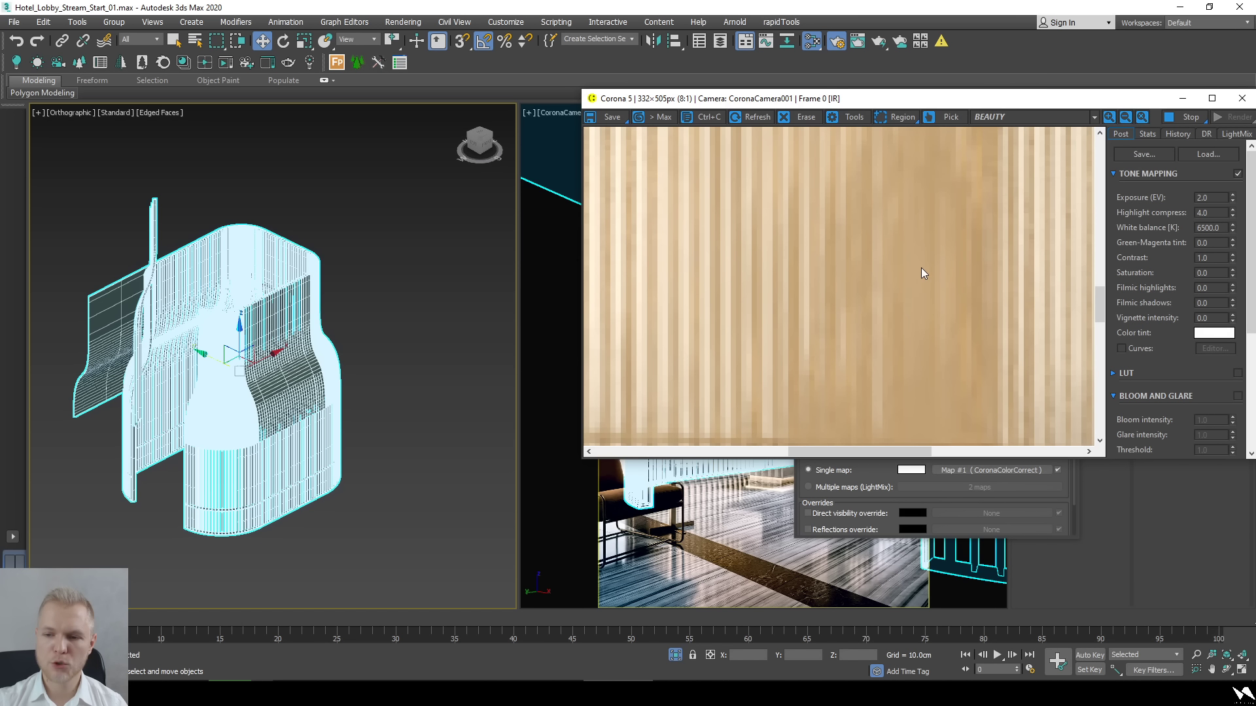
scroll(922, 270, "down", 1)
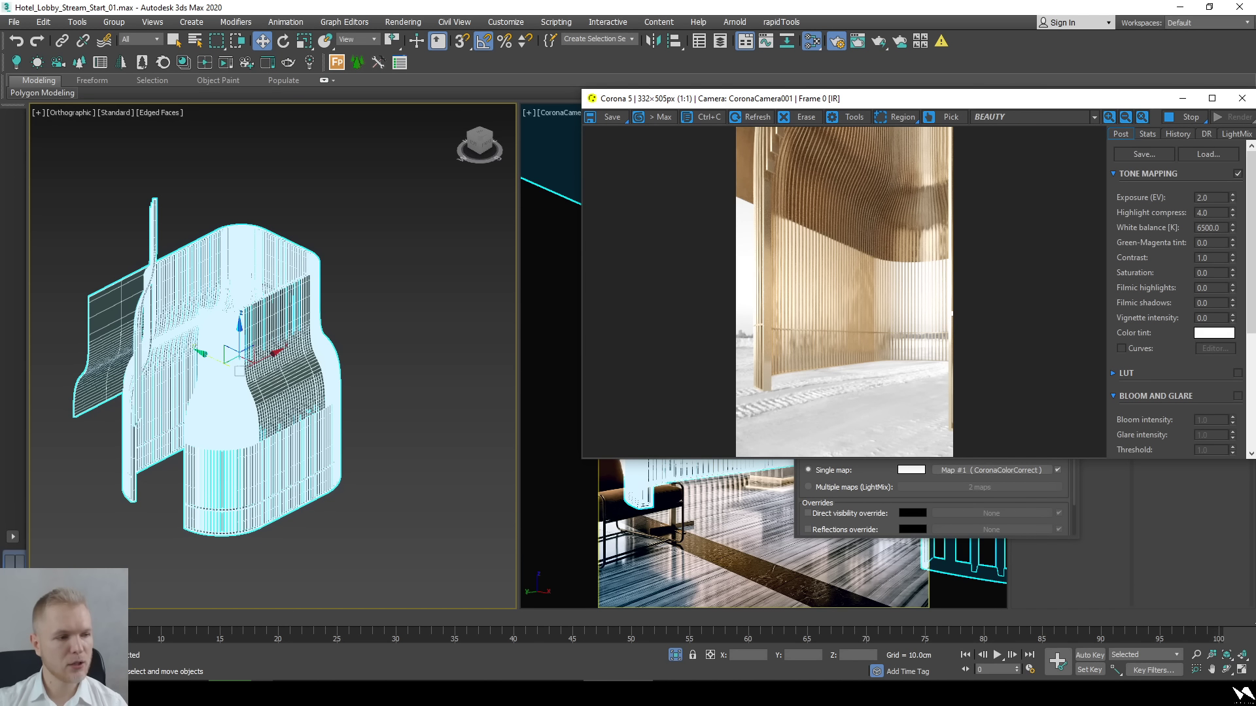
Reconnect the CoronaBumpConverter map to Hotel_Gold's Bump slot.
key("m")
left_click_drag(447, 152, 280, 149)
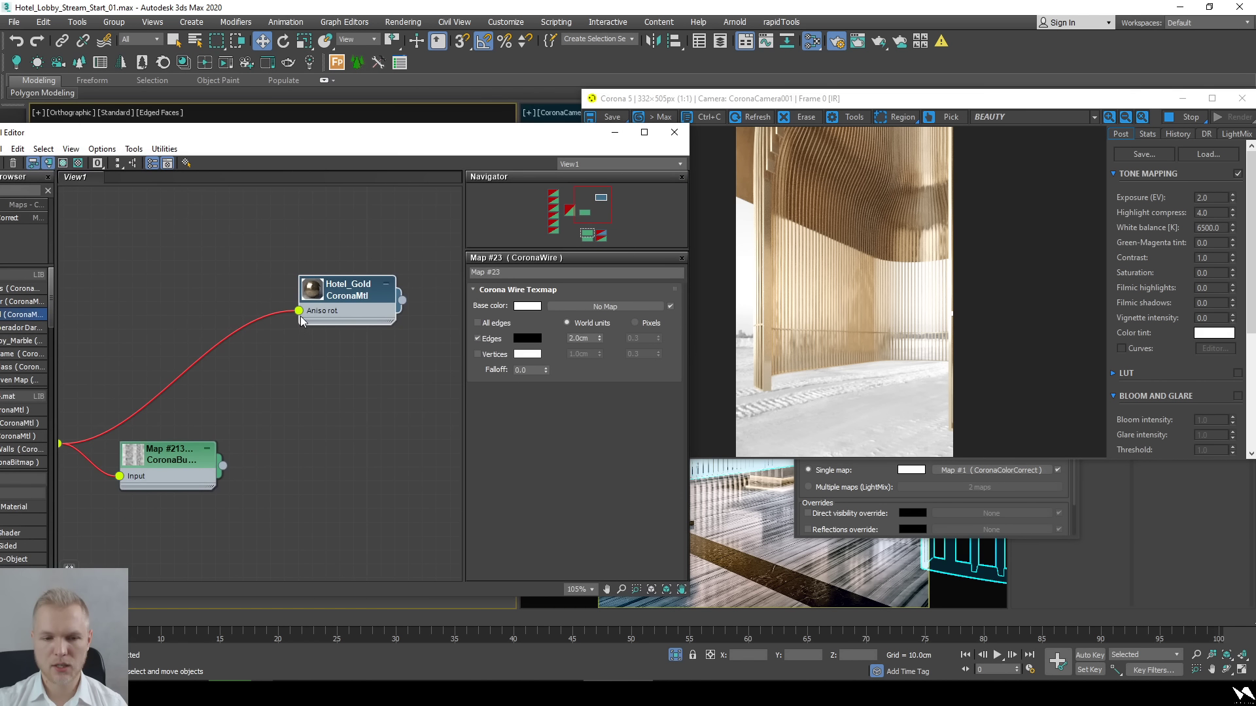
mouse_move(300, 319)
left_mouse_down()
mouse_move(272, 327)
mouse_move(302, 309)
left_mouse_up()
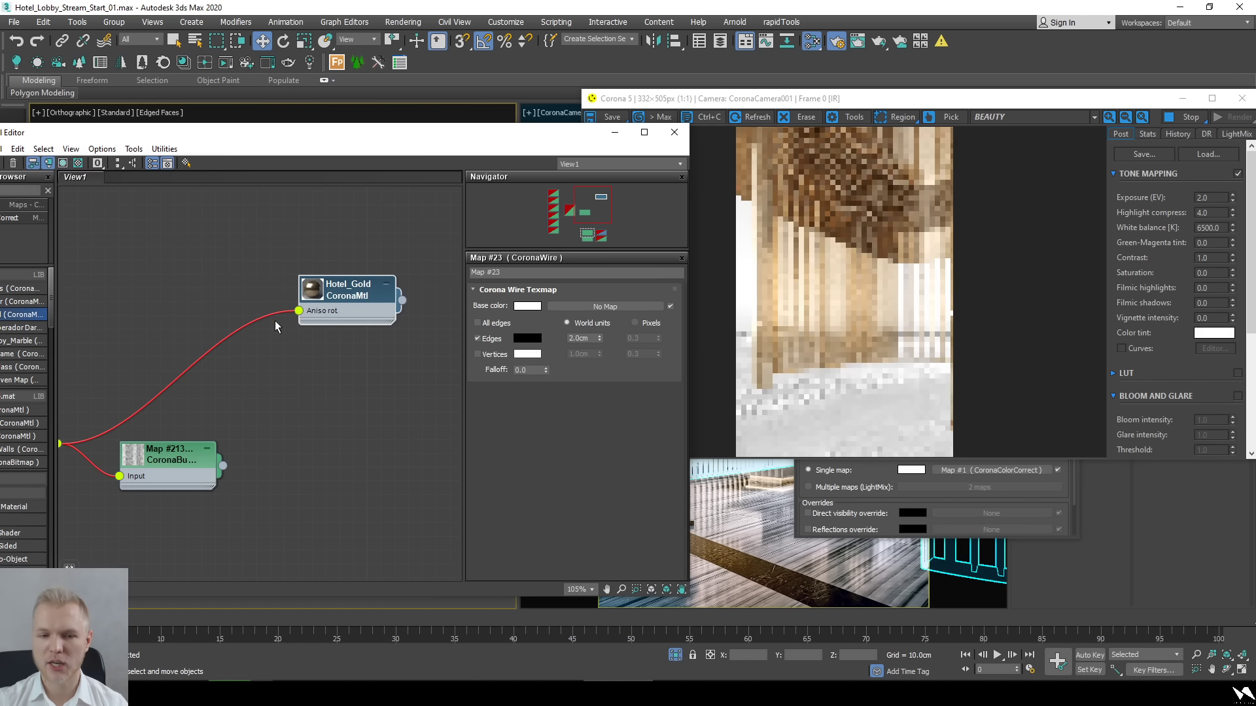
left_click_drag(222, 471, 347, 308)
left_click(402, 488)
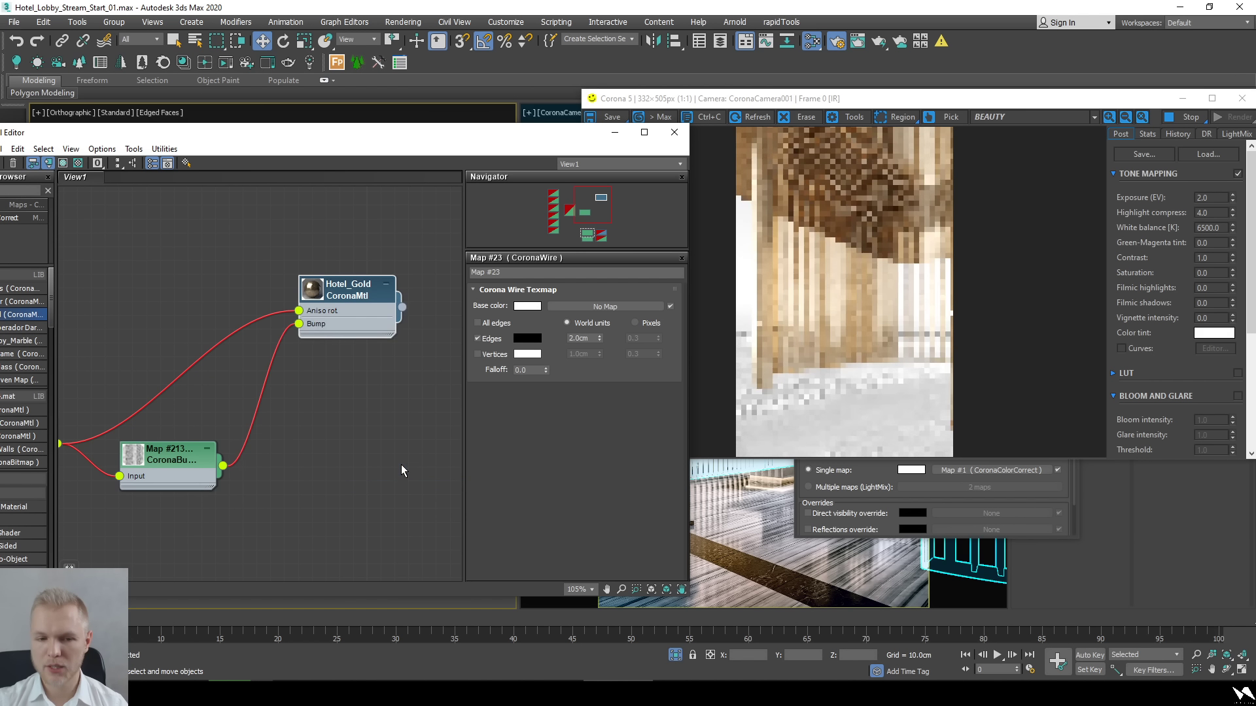
Open Hotel_Gold's parameters and unhide all objects in the scene.
double_click(363, 314)
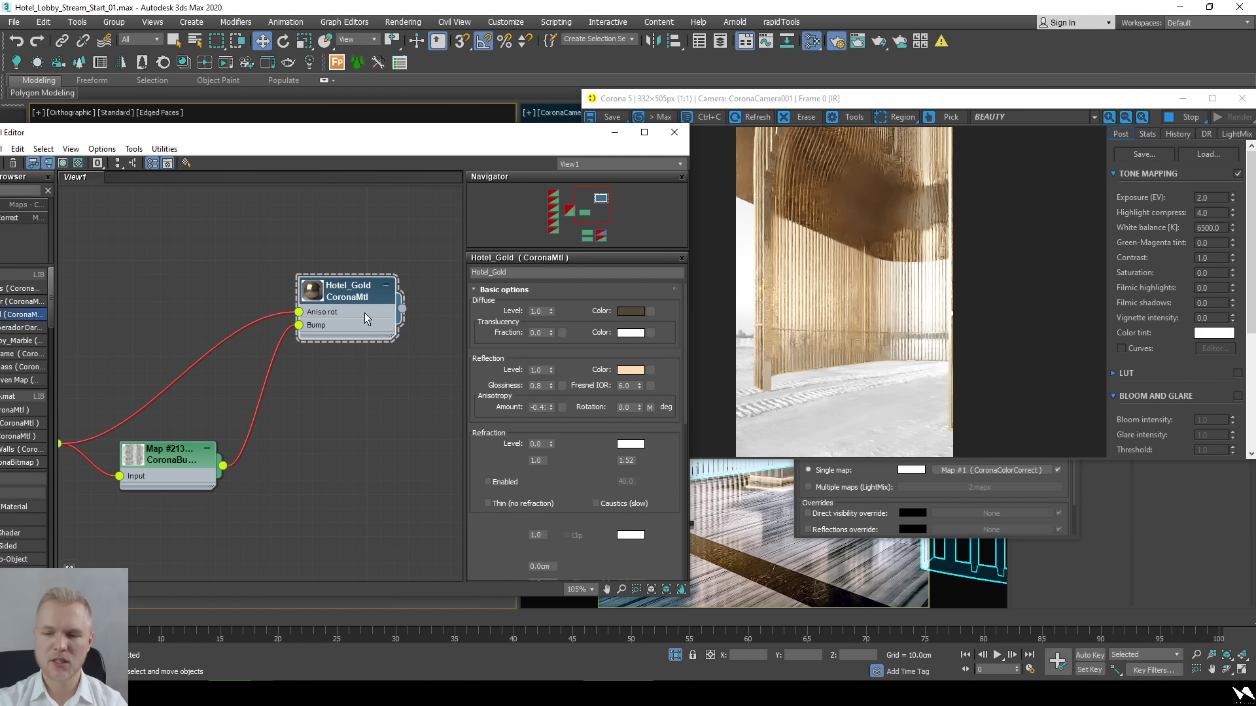
right_click(751, 505)
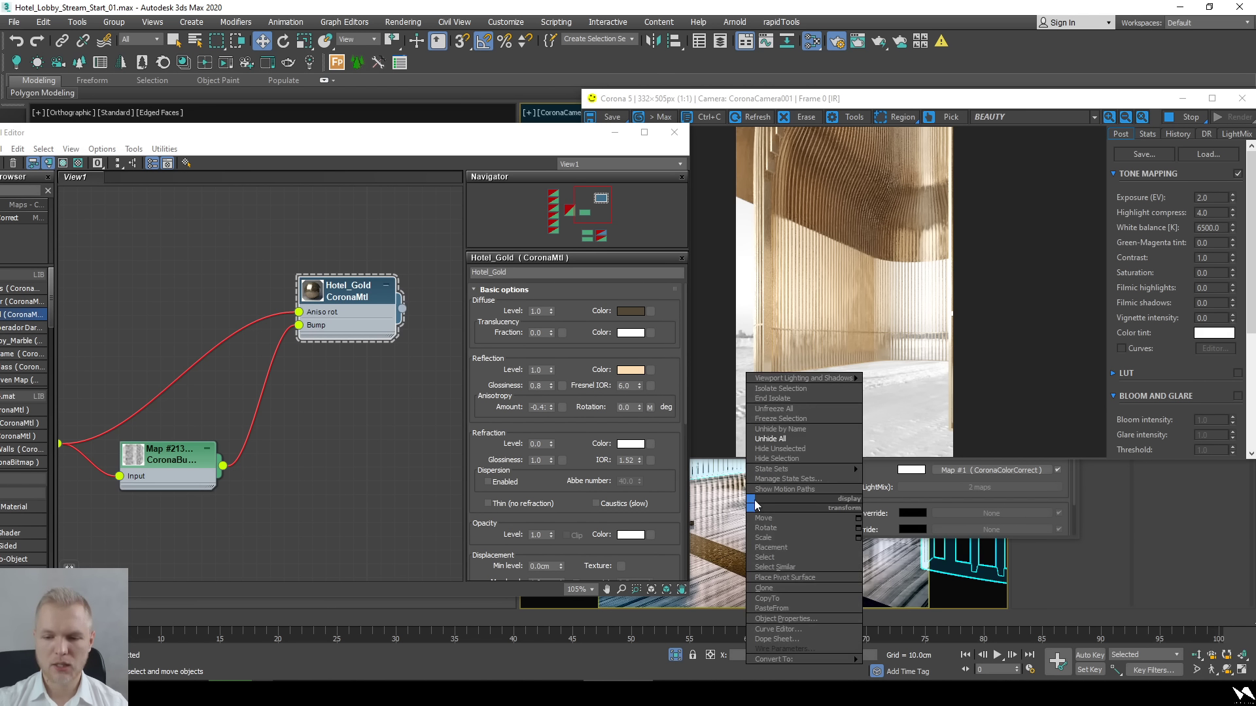
left_click(783, 439)
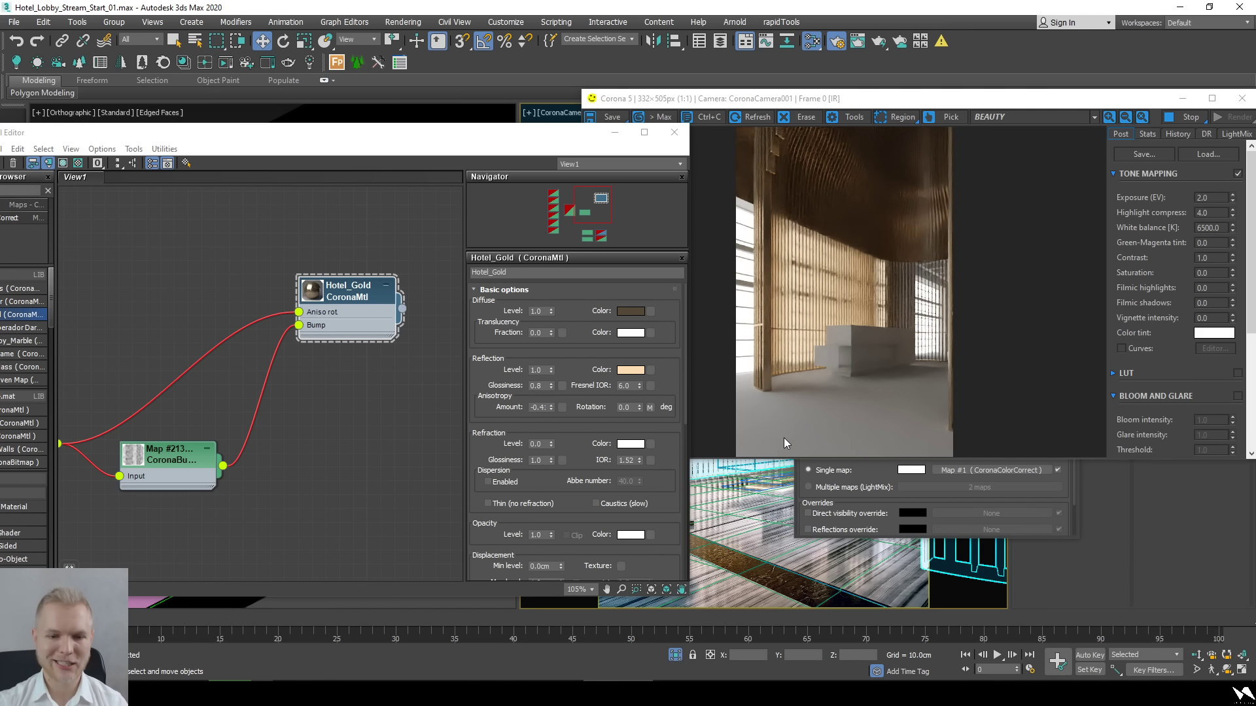
Review Hotel_Gold's basic options and map amounts, and open the parameters of its CoronaMultiMap, Map #0.
left_click_drag(357, 142, 446, 132)
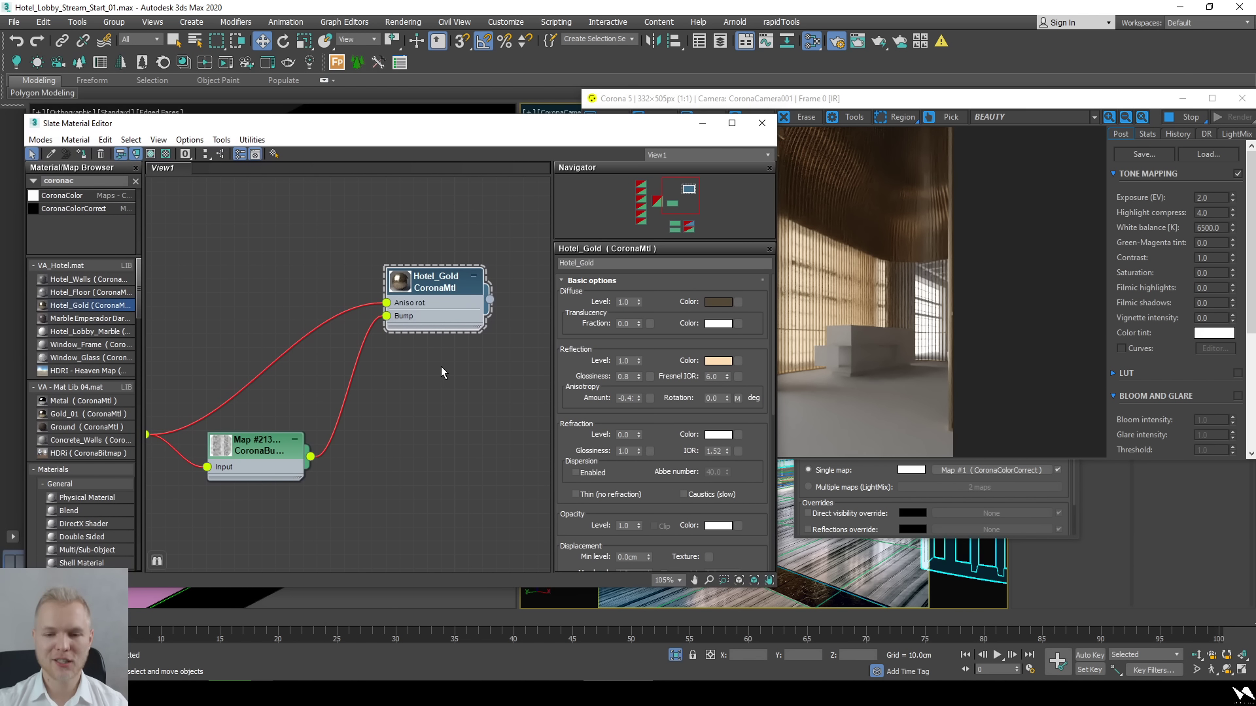
scroll(599, 385, "down", 1)
scroll(599, 384, "up", 1)
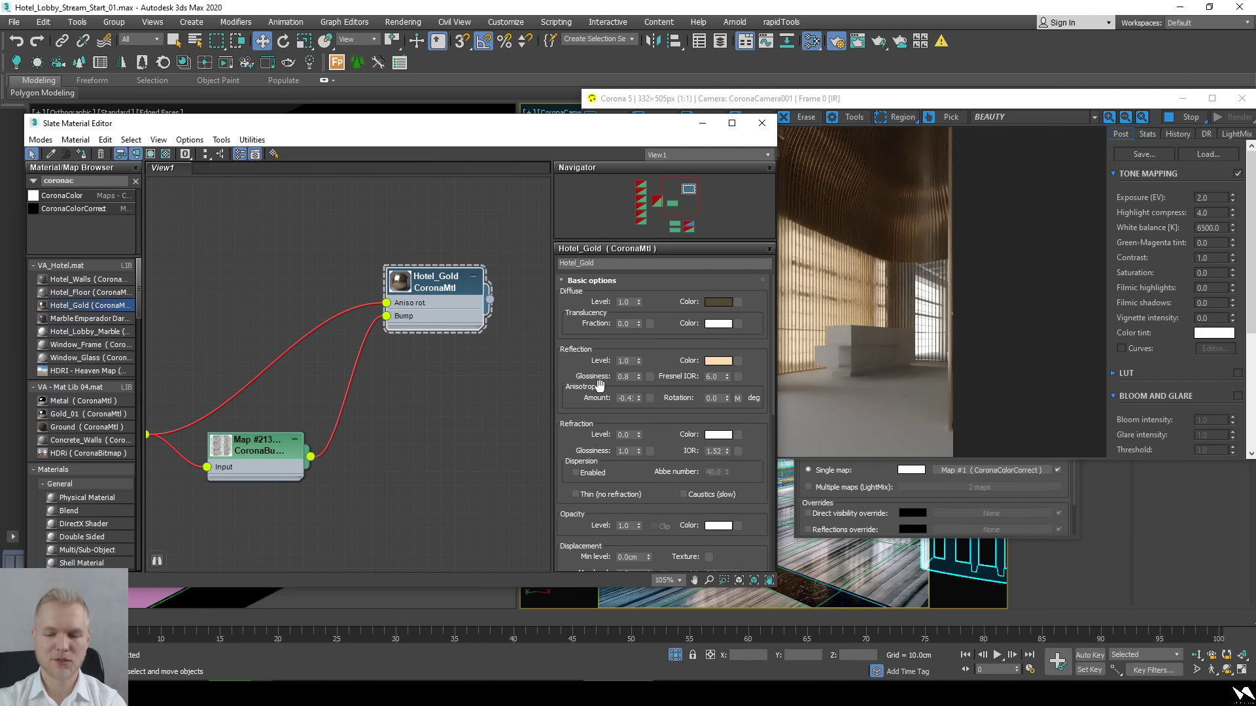
left_click_drag(566, 472, 544, 143)
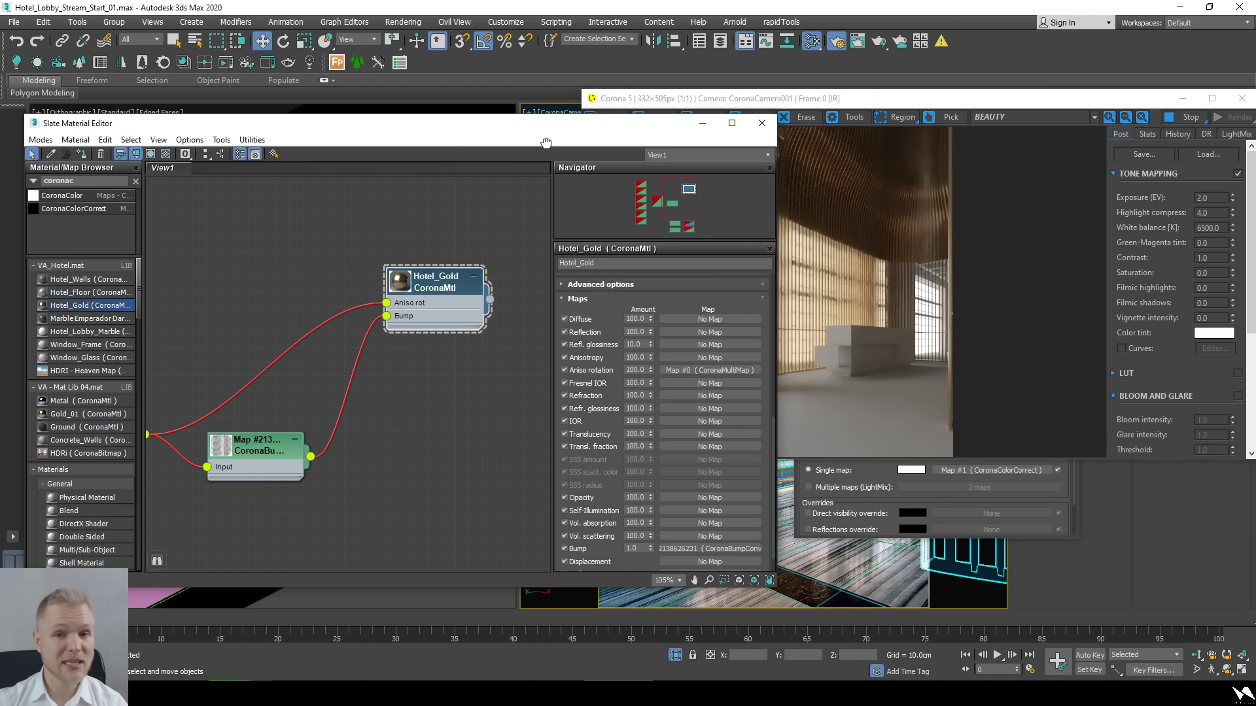
left_click_drag(546, 143, 558, 383)
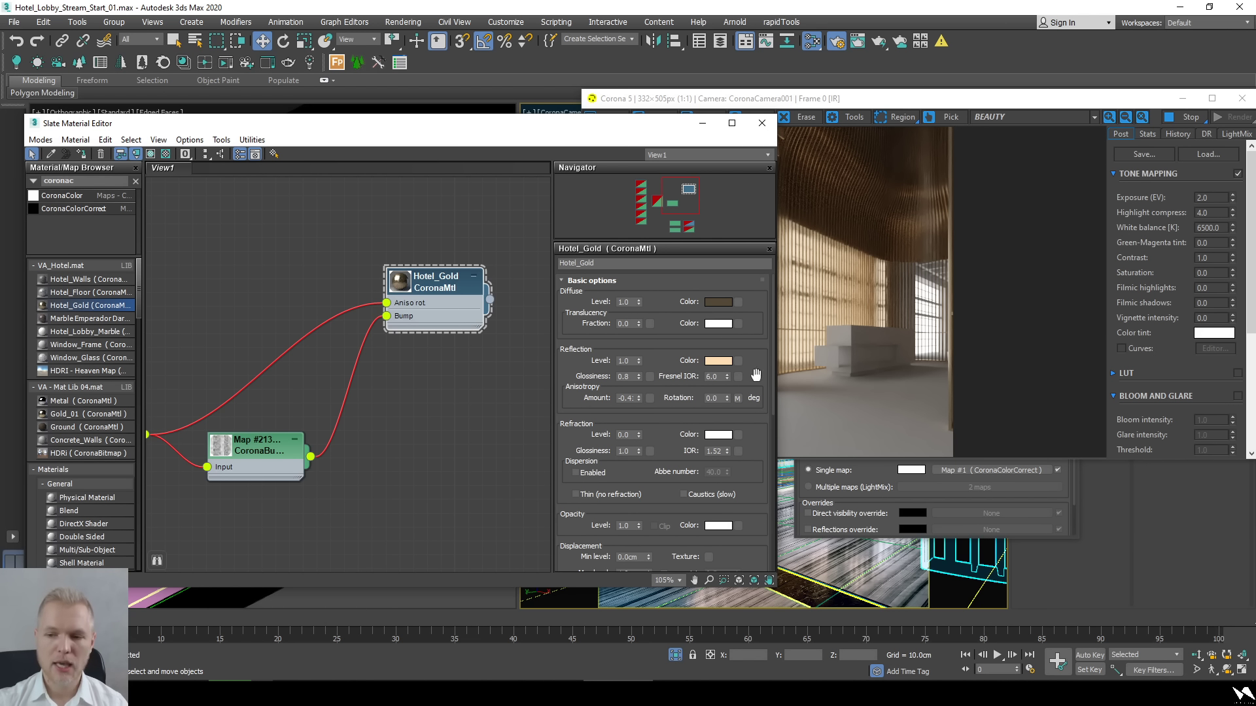
middle_click_drag(265, 454, 446, 417)
double_click(442, 402)
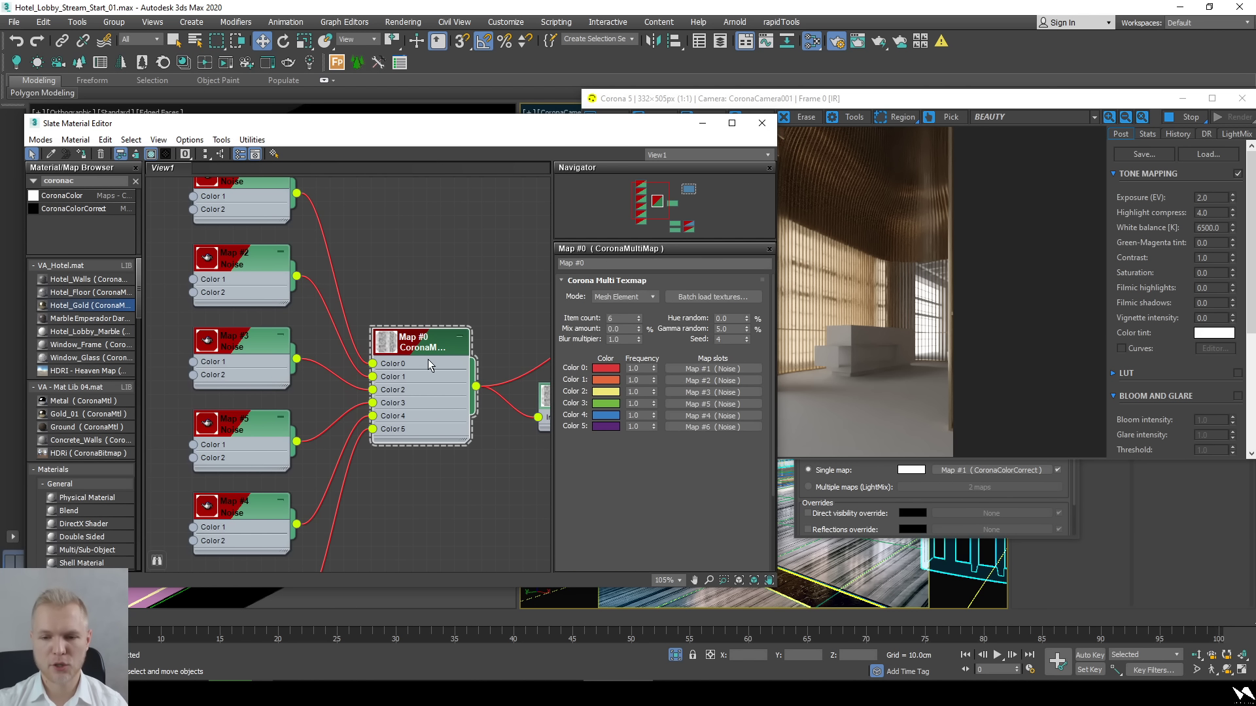
Examine the six Noise maps feeding the Map #0 CoronaMultiMap and its Mesh Element mode.
scroll(428, 360, "down", 3)
scroll(427, 353, "down", 3)
middle_click_drag(428, 381, 410, 322)
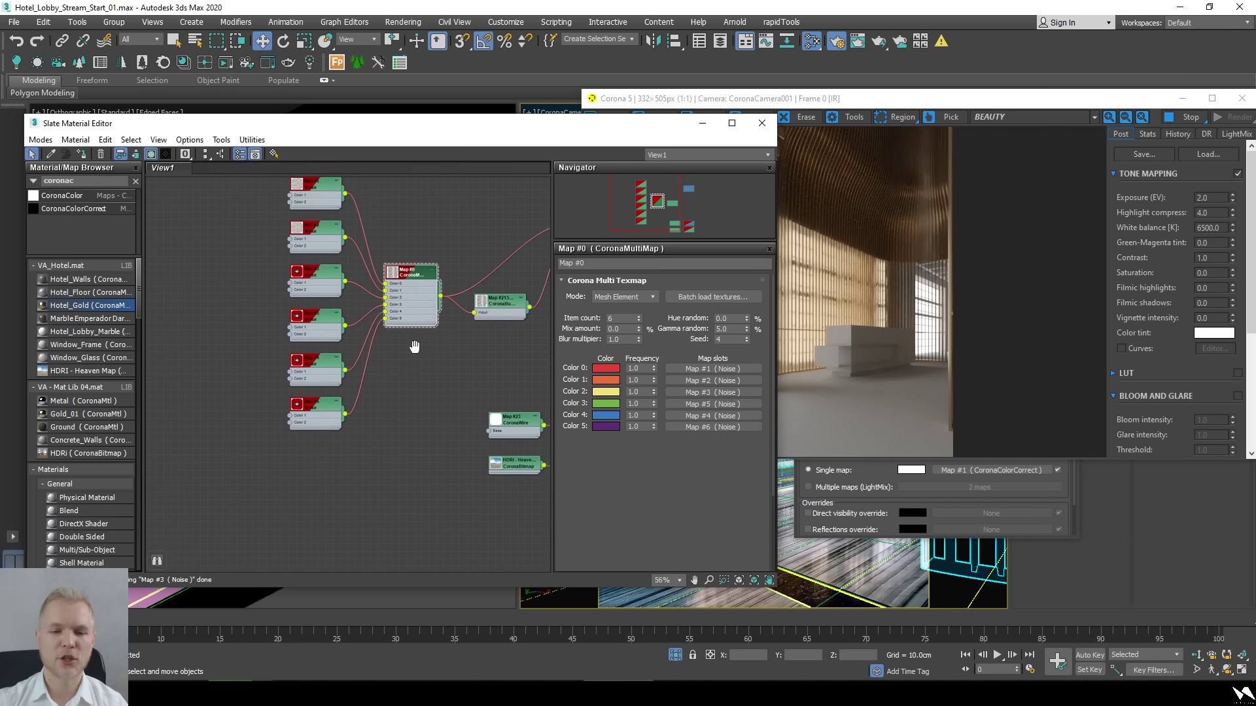
middle_click_drag(410, 380, 411, 418)
left_click(318, 262)
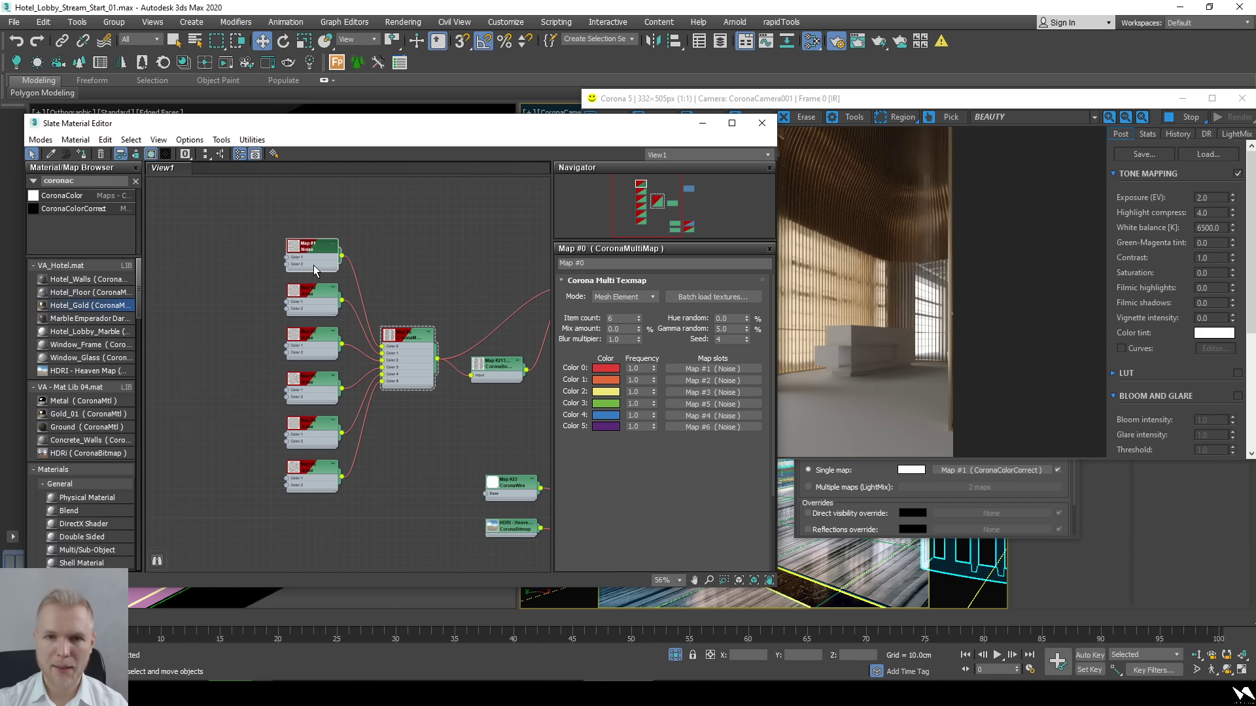
left_click(401, 358)
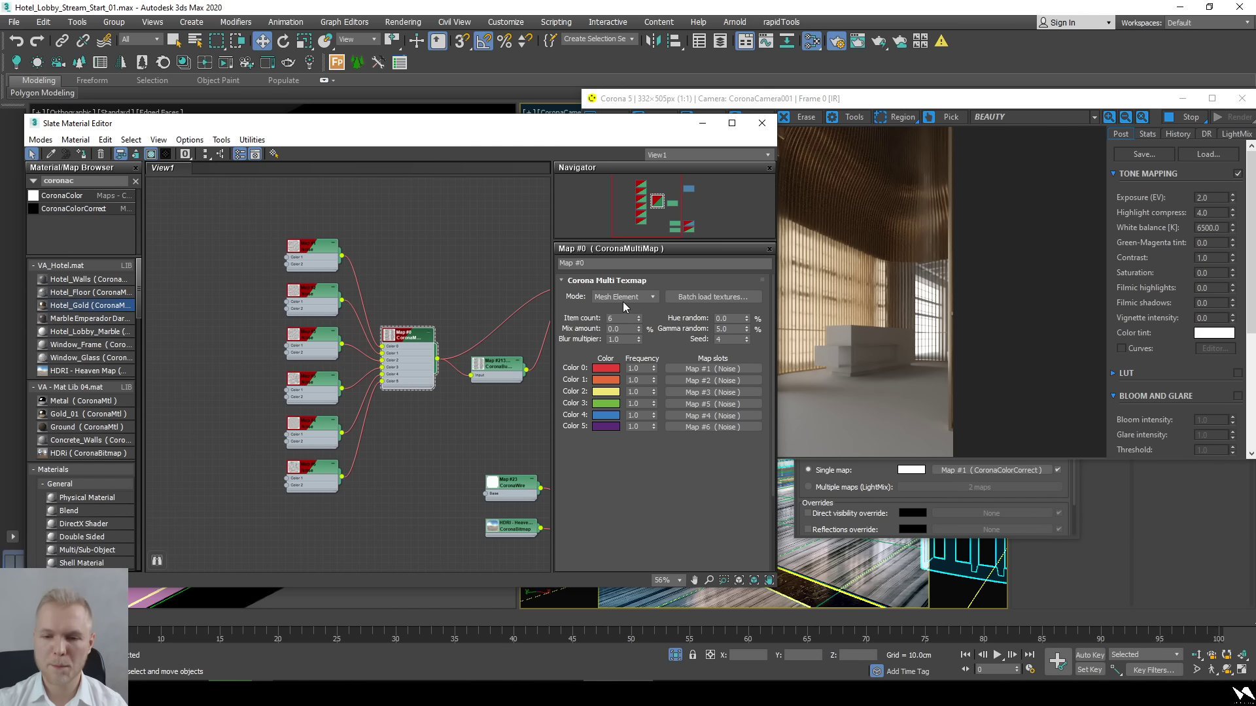
Trace how the CoronaMultiMap feeds Hotel_Gold's anisotropy rotation and, through the bump converter, its Bump slot.
middle_click_drag(497, 375, 453, 399)
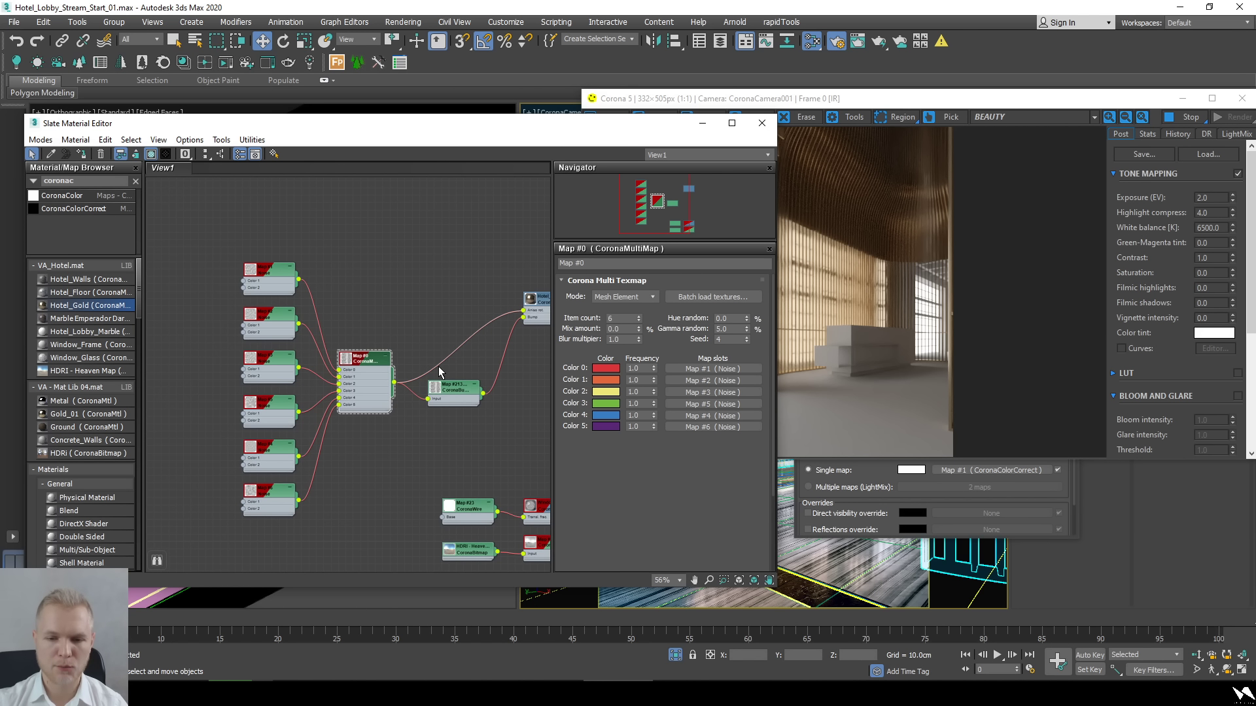
middle_click_drag(489, 388, 335, 380)
scroll(335, 379, "up", 3)
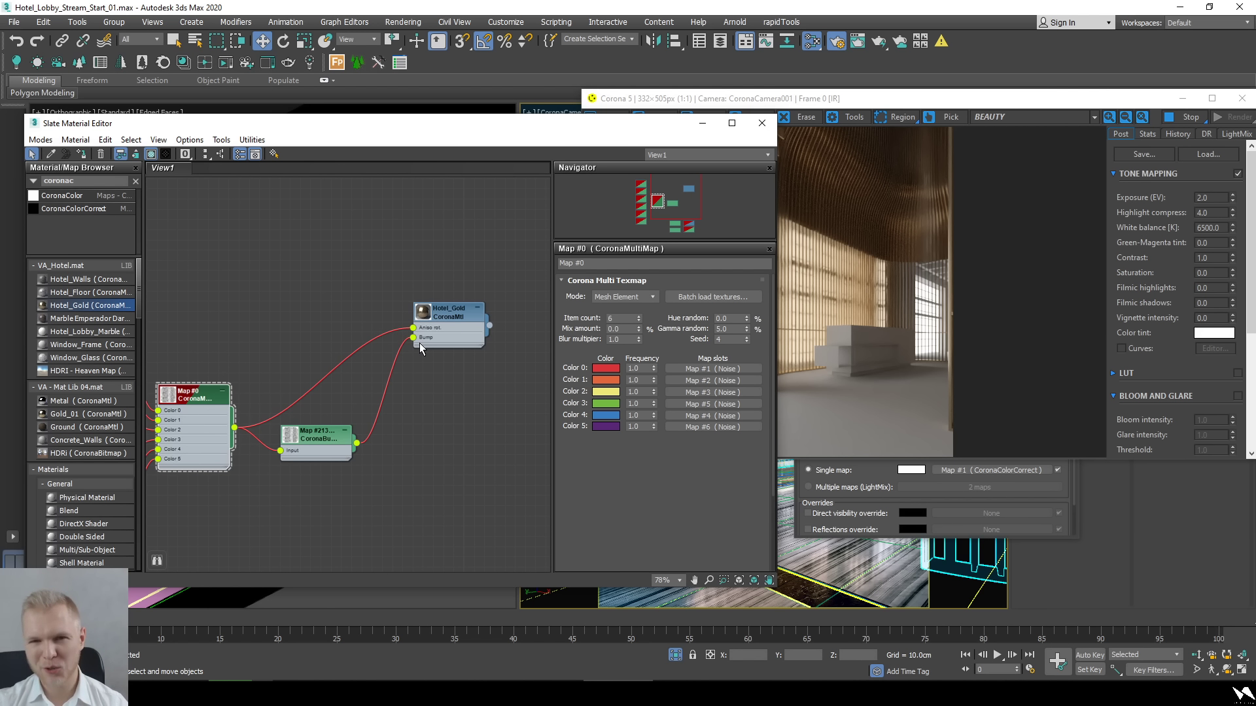
scroll(395, 444, "down", 2)
middle_click_drag(395, 443, 429, 378)
scroll(429, 378, "down", 1)
middle_click_drag(415, 420, 426, 438)
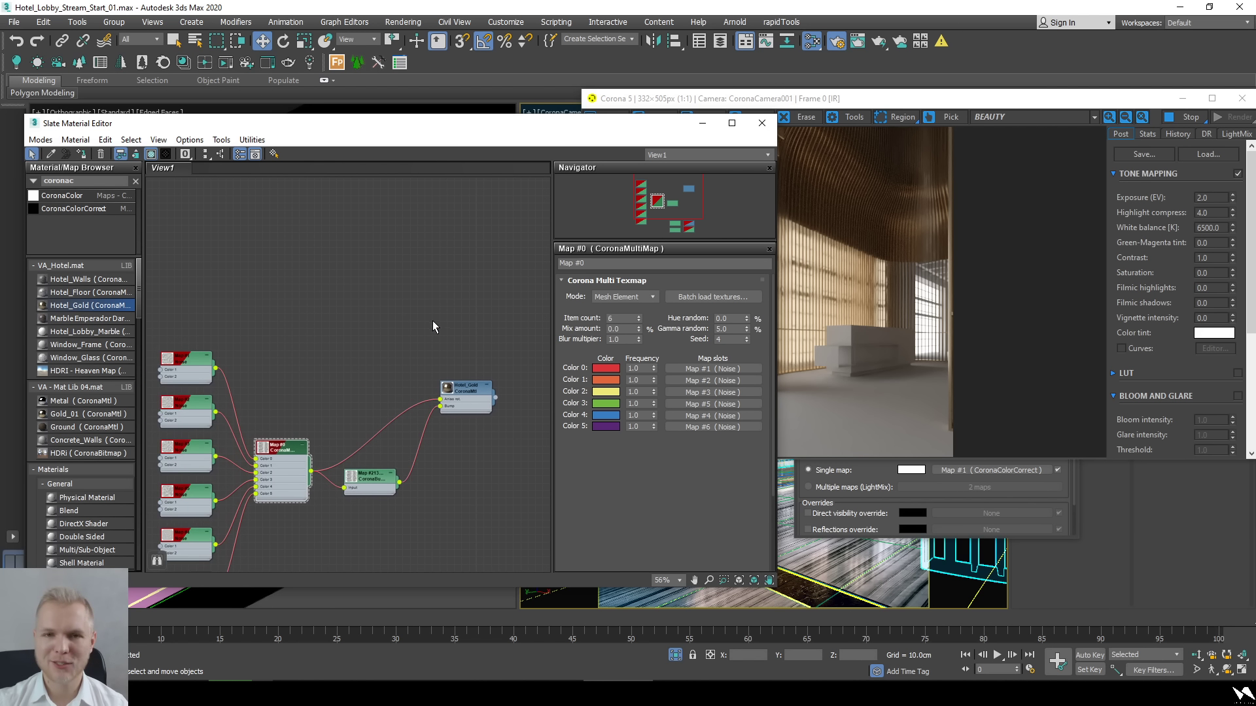
Select the lobby's floor boards in the camera view and load the Hotel_Floor material into an empty area of the node view.
middle_click_drag(433, 320, 438, 518)
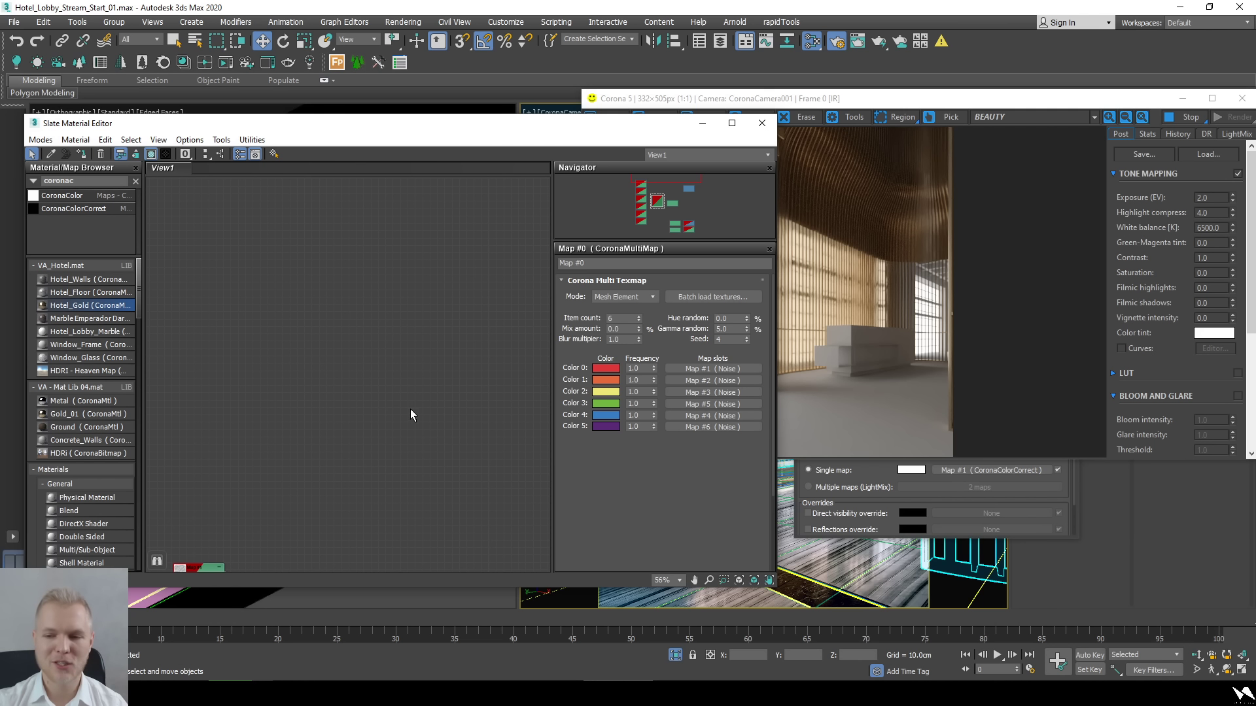
left_click_drag(792, 104, 516, 158)
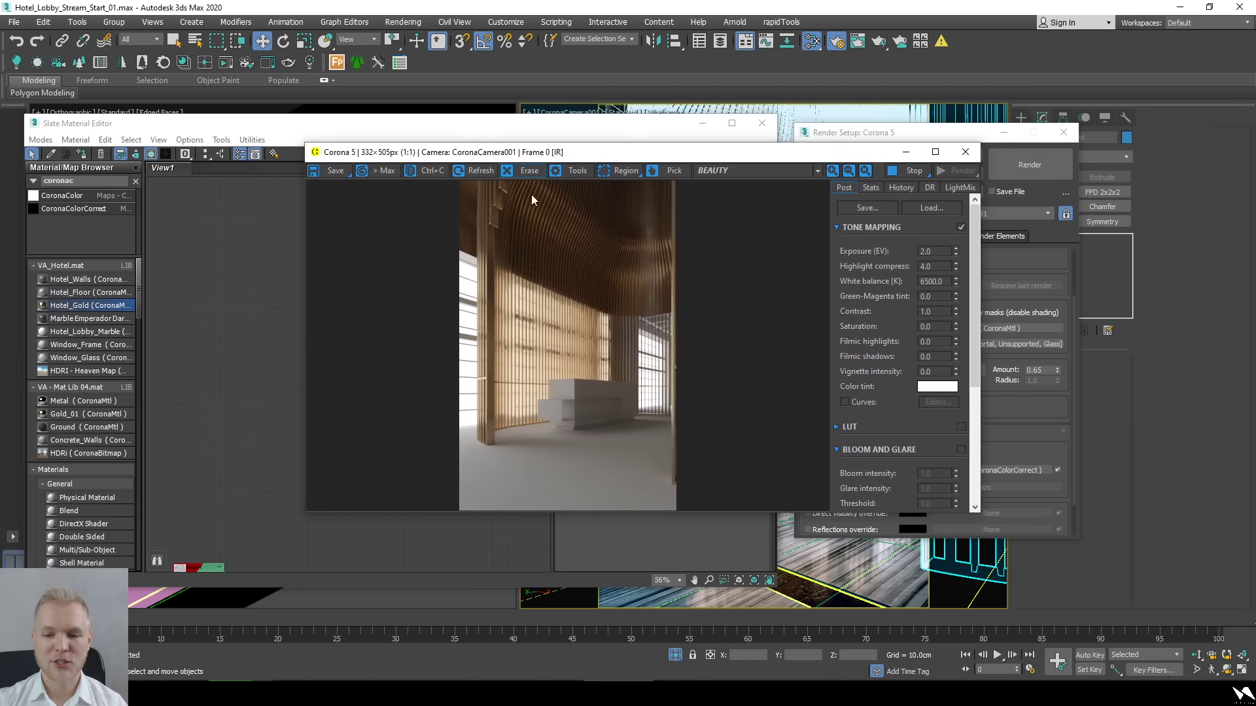
left_click(859, 561)
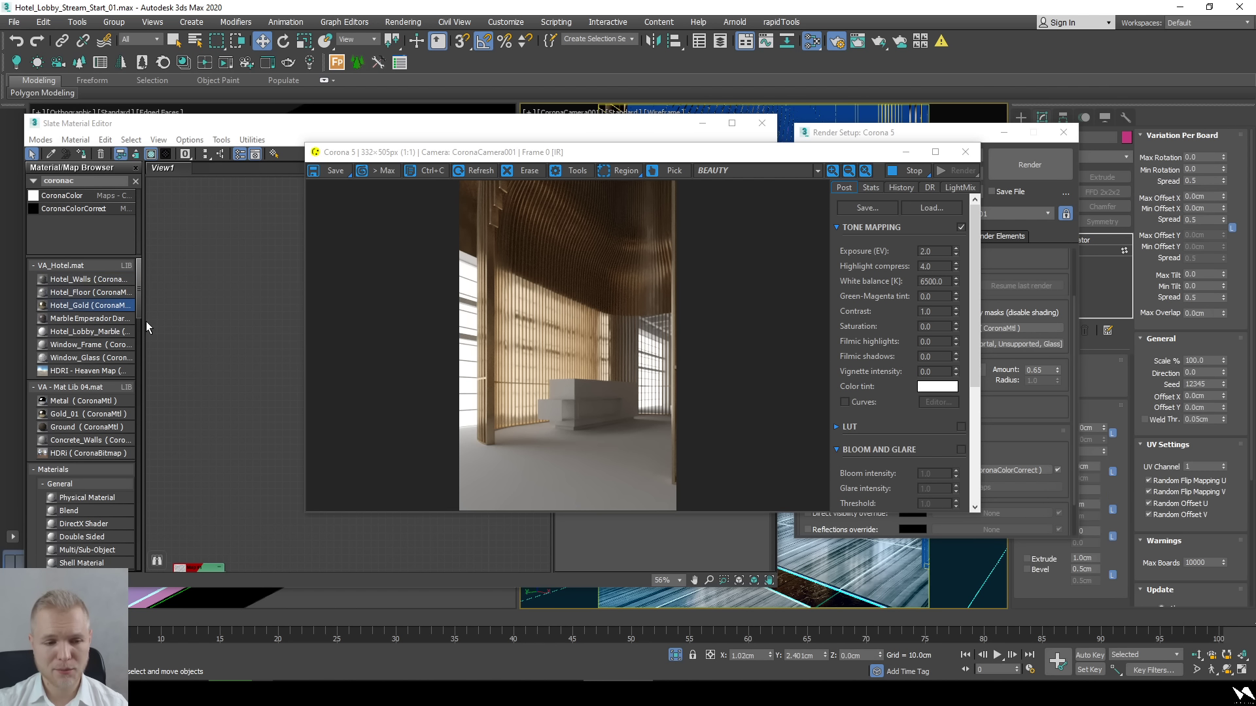
left_click_drag(139, 296, 339, 357)
middle_click_drag(390, 303, 390, 483)
scroll(389, 483, "down", 1)
middle_click_drag(444, 432, 441, 308)
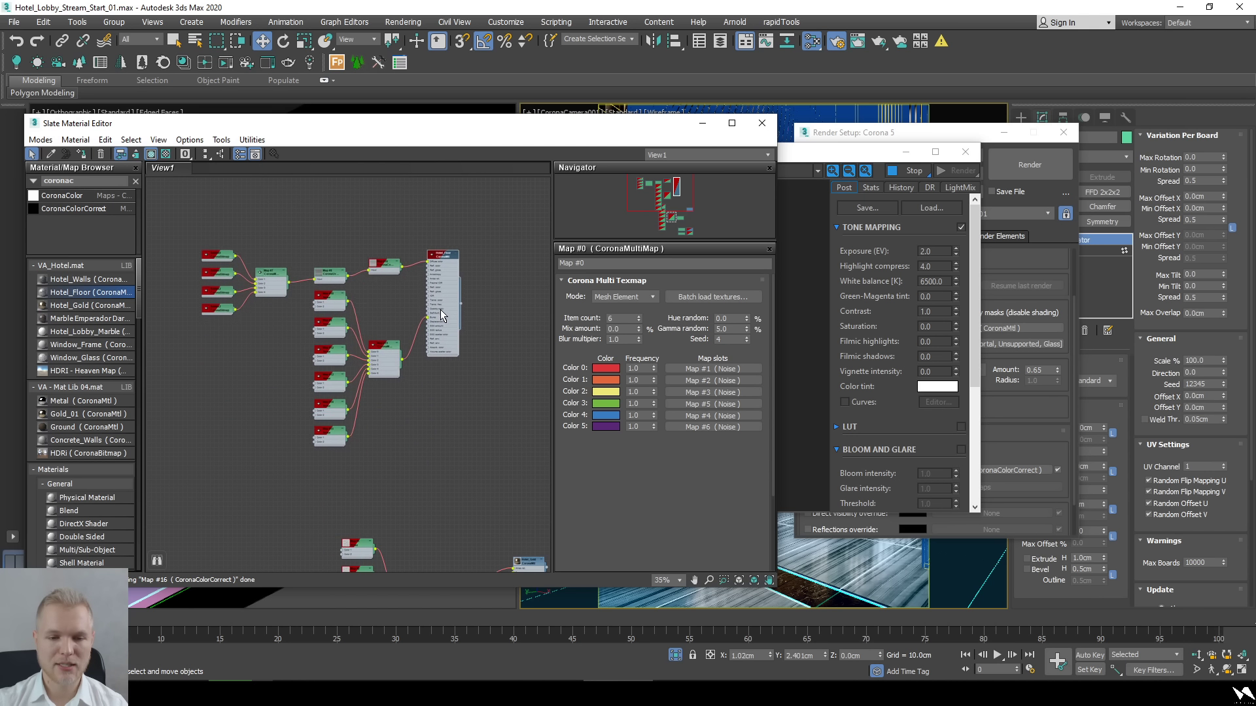
Examine the Noise maps combined in the Map #11 CoronaMultiMap that feeds Hotel_Floor's Bump slot.
scroll(367, 329, "up", 5)
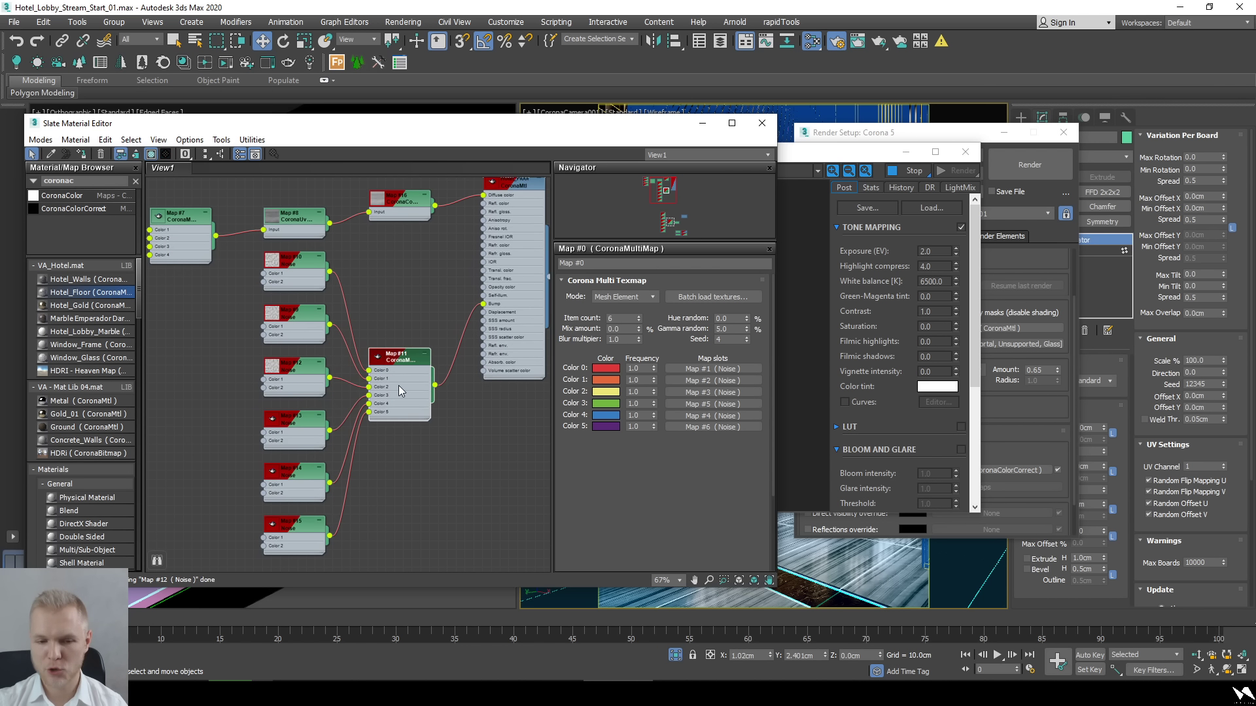
middle_click_drag(383, 276, 388, 338)
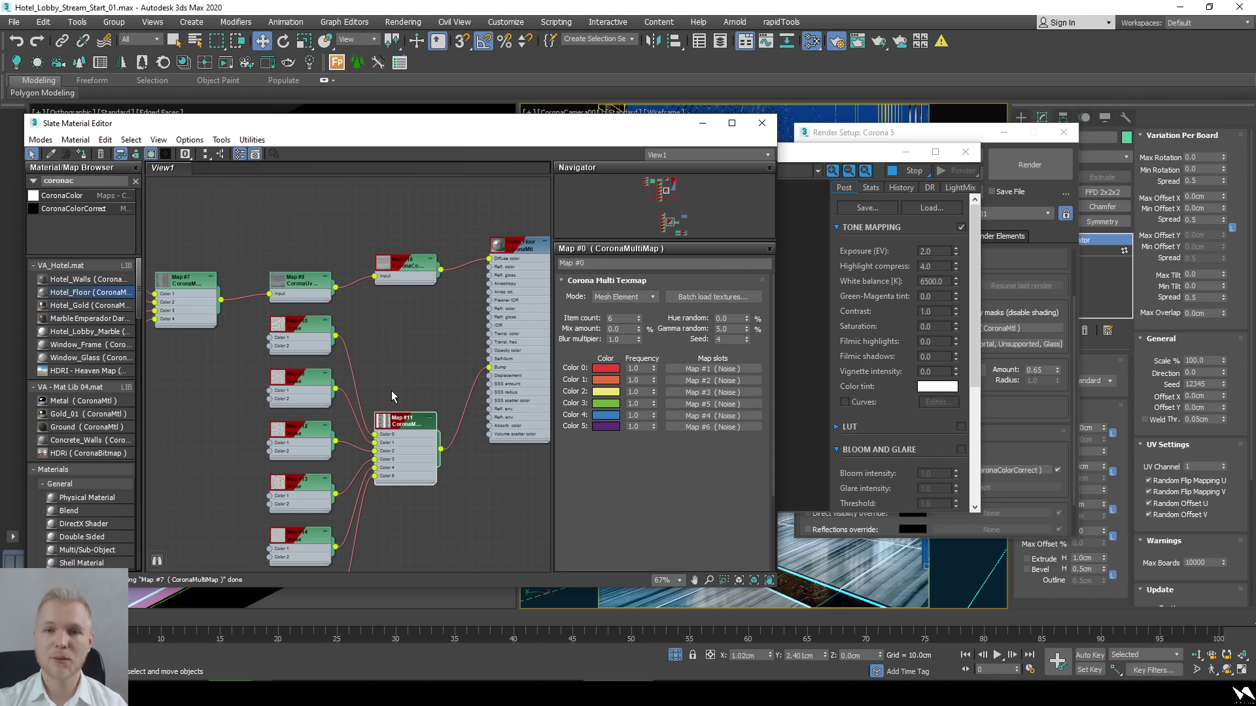
scroll(391, 390, "down", 1)
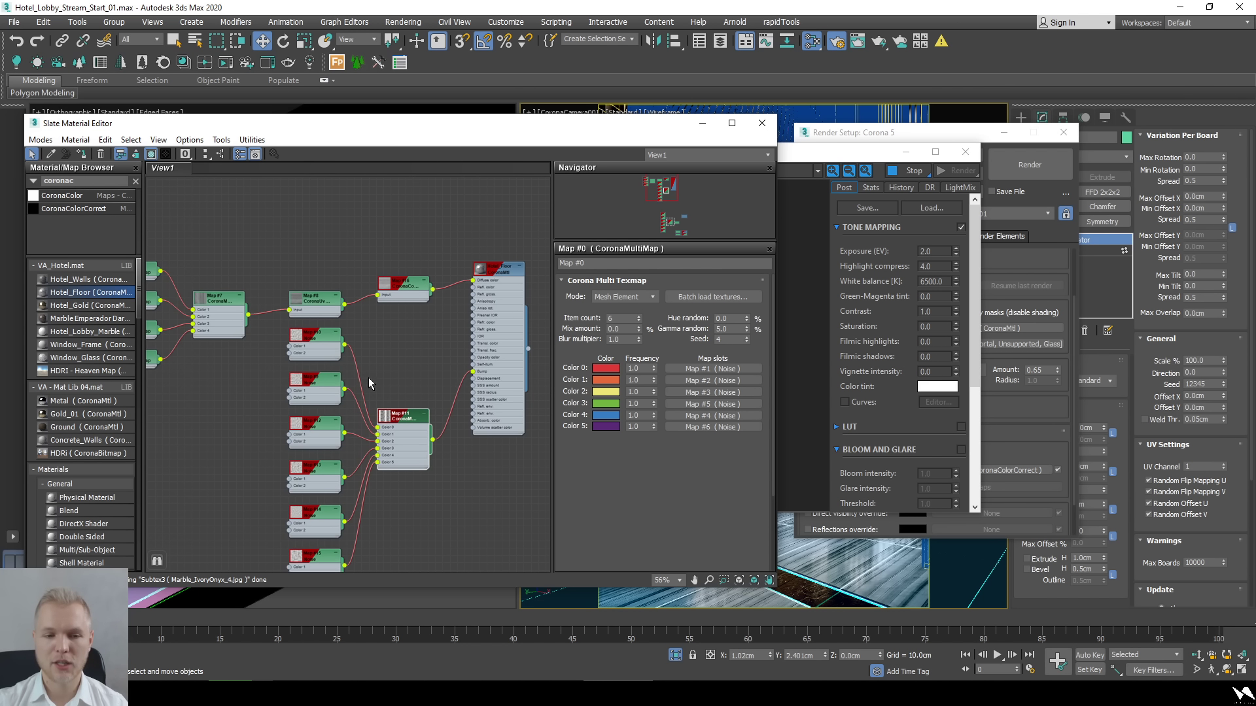
middle_click_drag(392, 340, 399, 277)
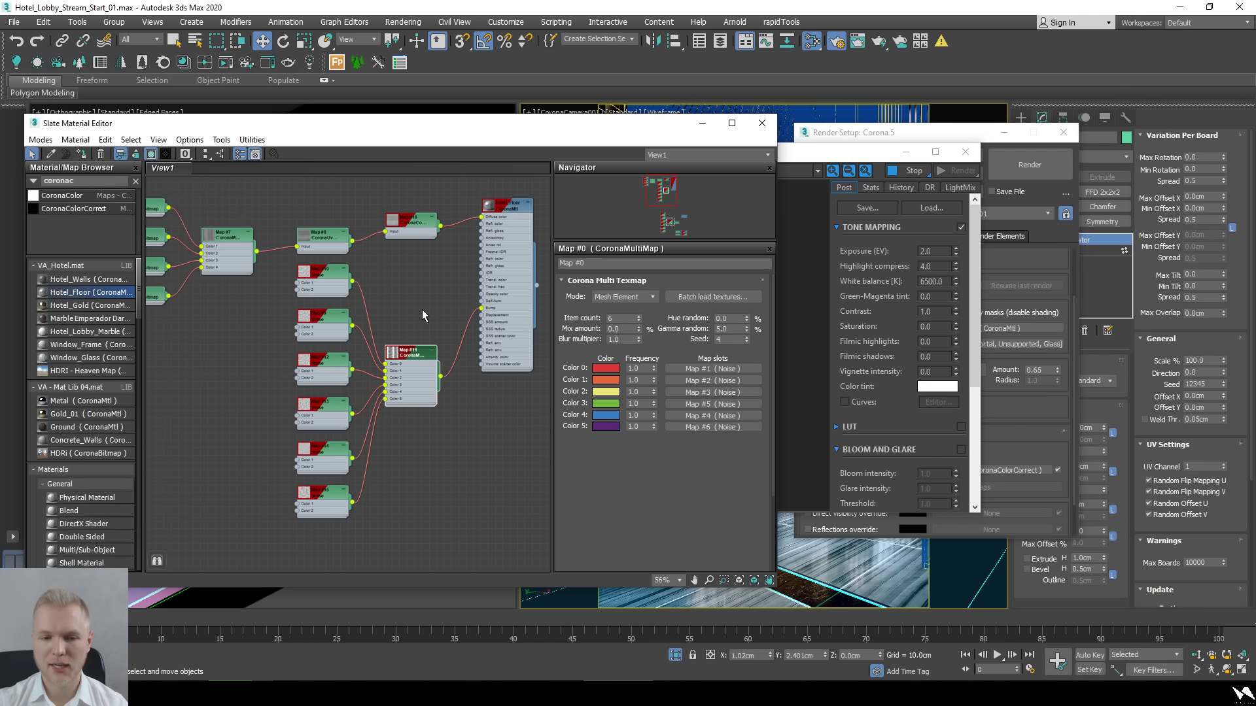
middle_click_drag(424, 370, 420, 428)
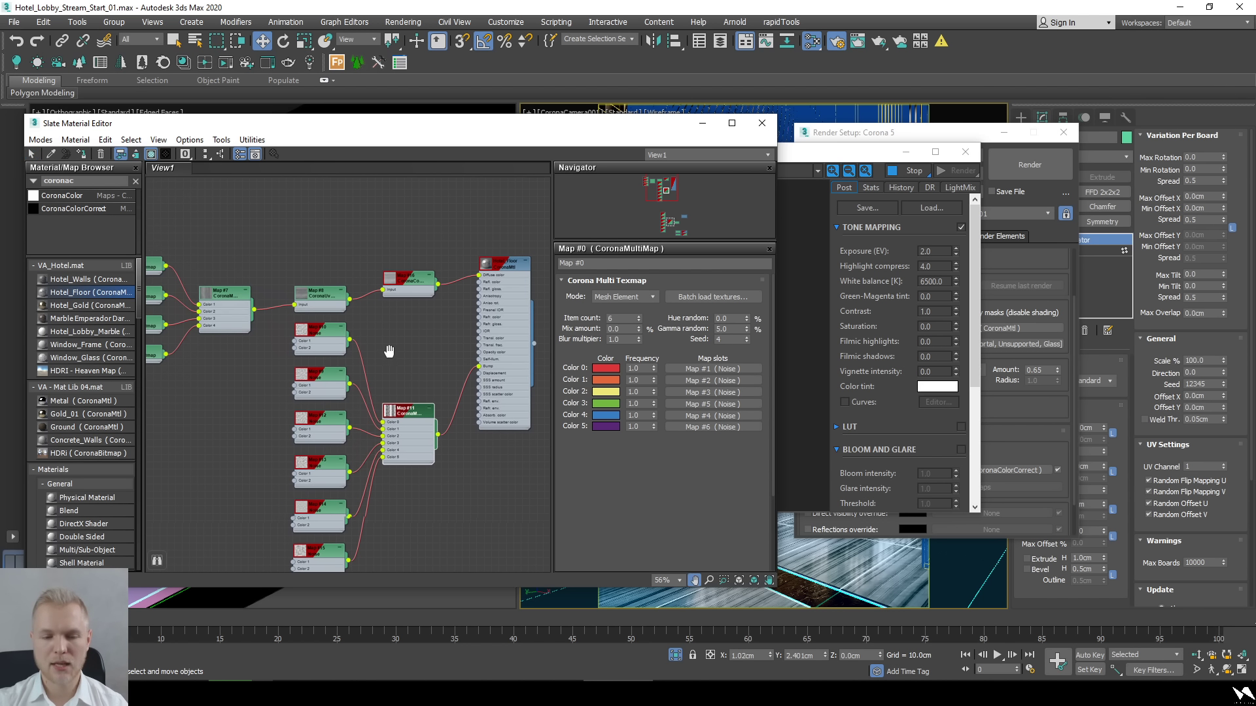
Trace Hotel_Floor's diffuse chain from the four CoronaBitmaps through the multi map, UVW randomizer and color correction.
scroll(147, 345, "up", 6)
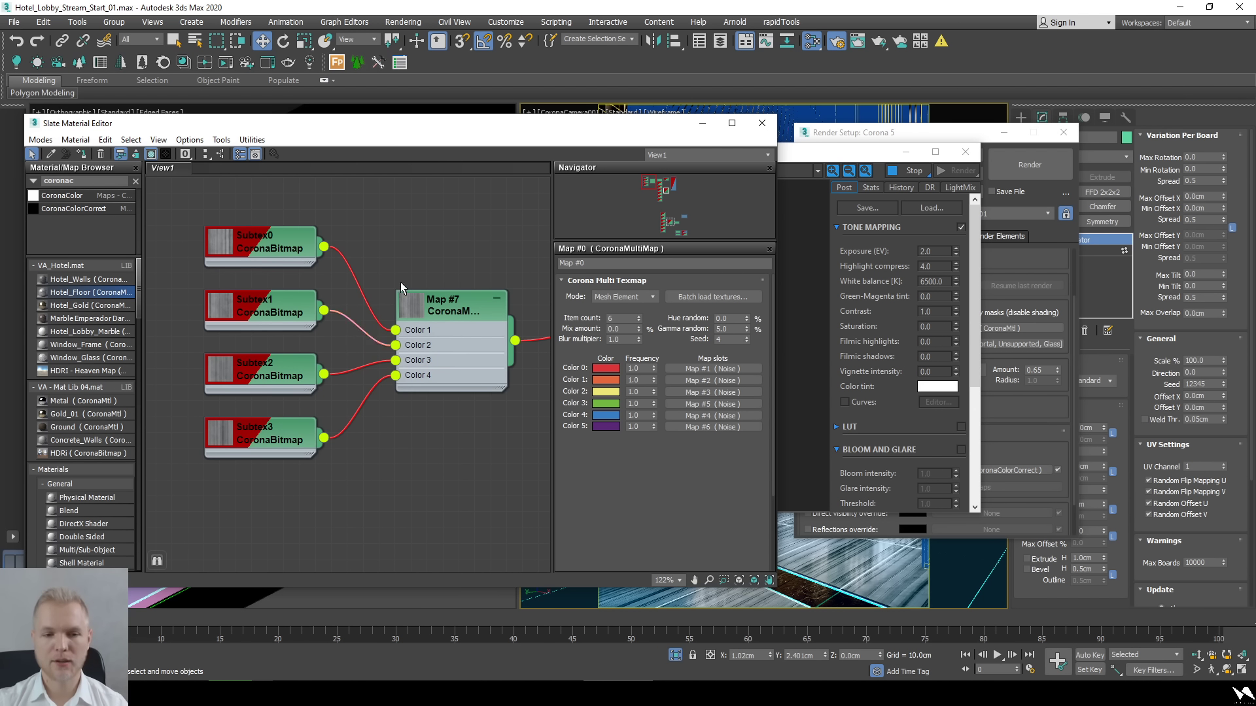
left_click(445, 339)
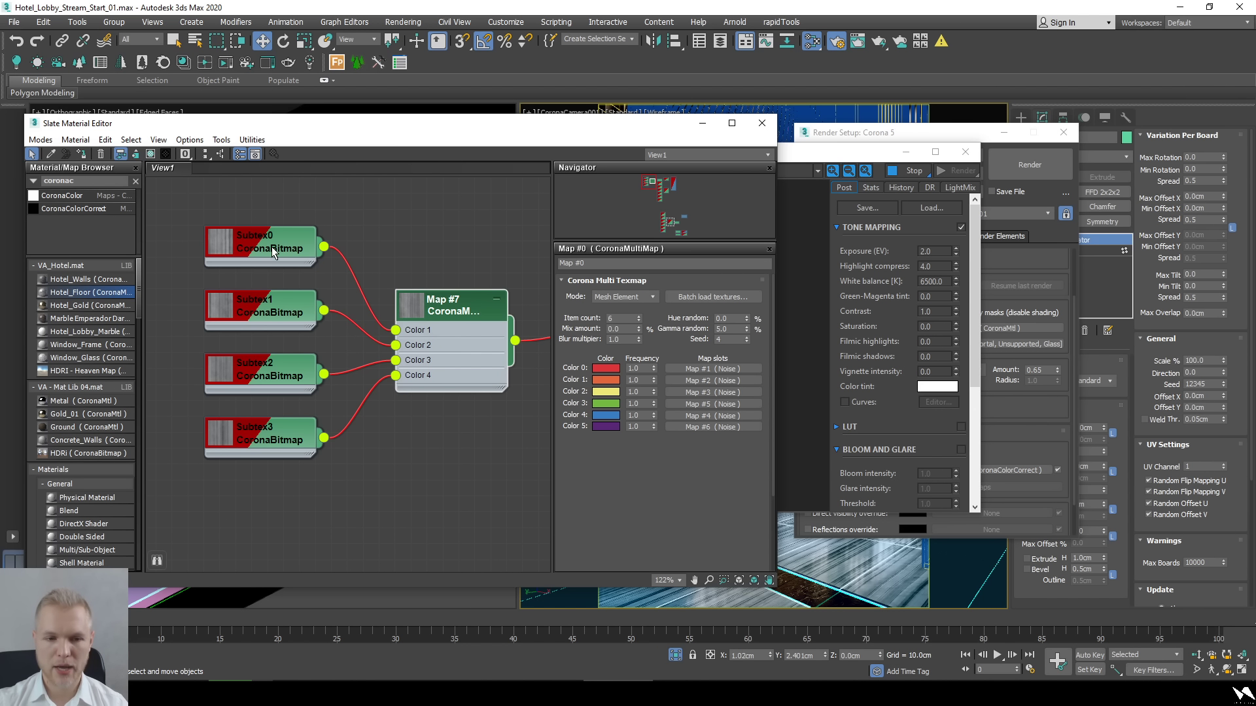
scroll(301, 394, "down", 8)
scroll(421, 418, "up", 3)
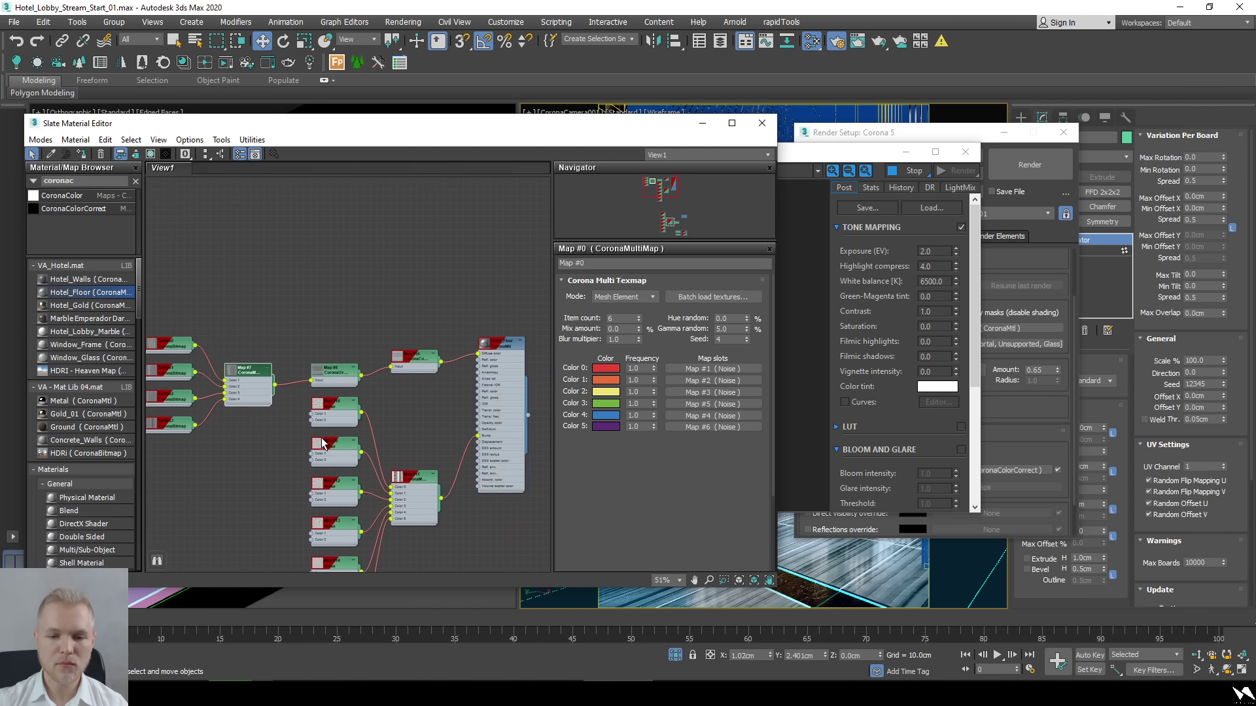
scroll(364, 395, "up", 2)
left_click(341, 374)
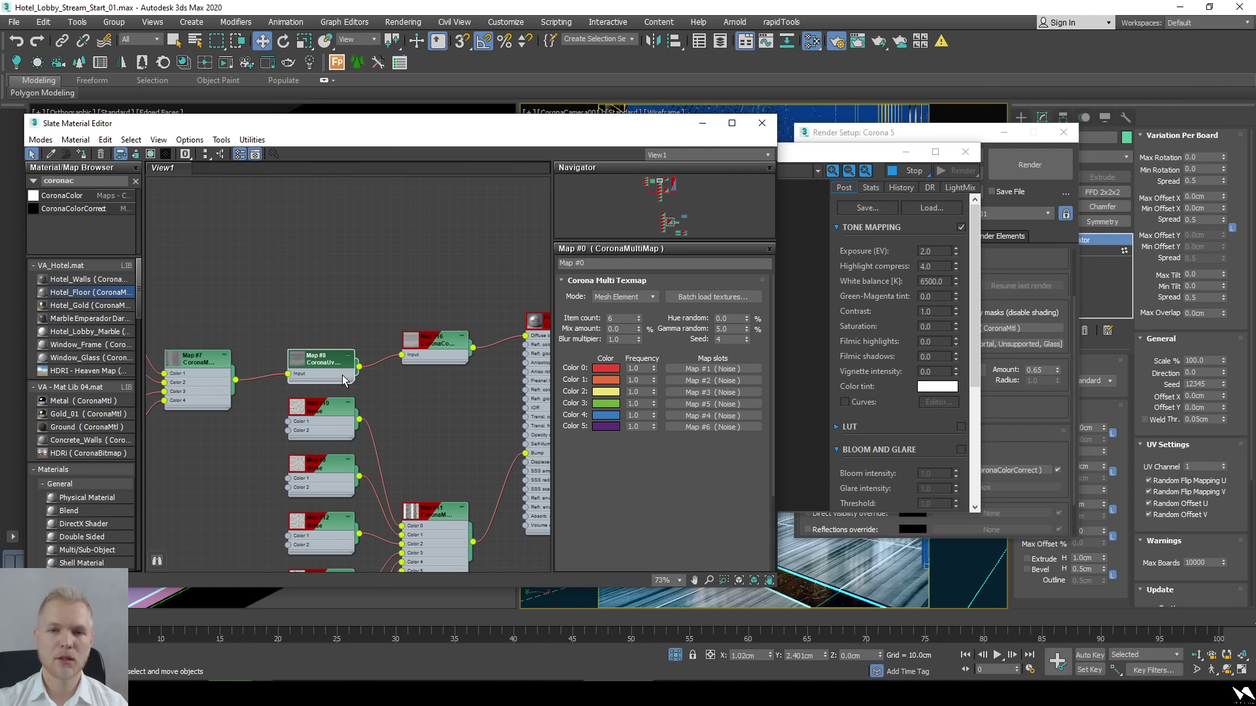
middle_click_drag(397, 437, 252, 409)
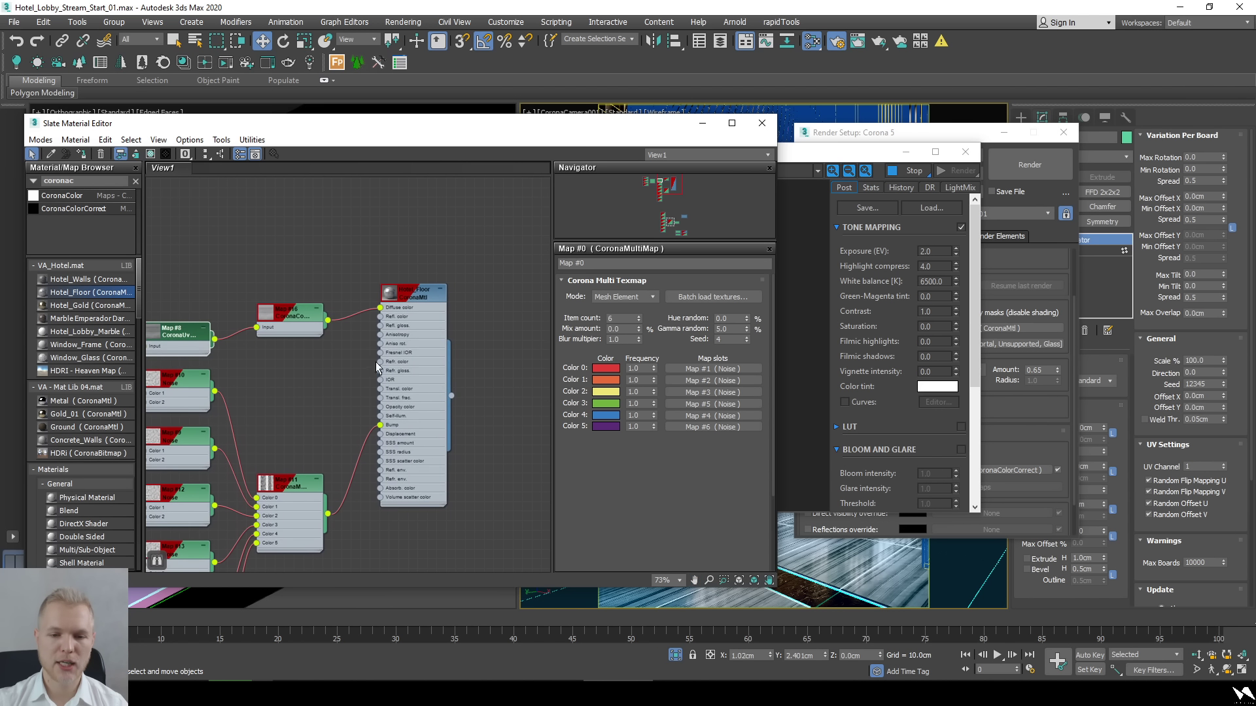
Assign Hotel_Floor to the selected floor, open its parameters, and add the floor to the material override's excluded objects.
left_click(401, 349)
middle_click_drag(319, 276, 337, 271)
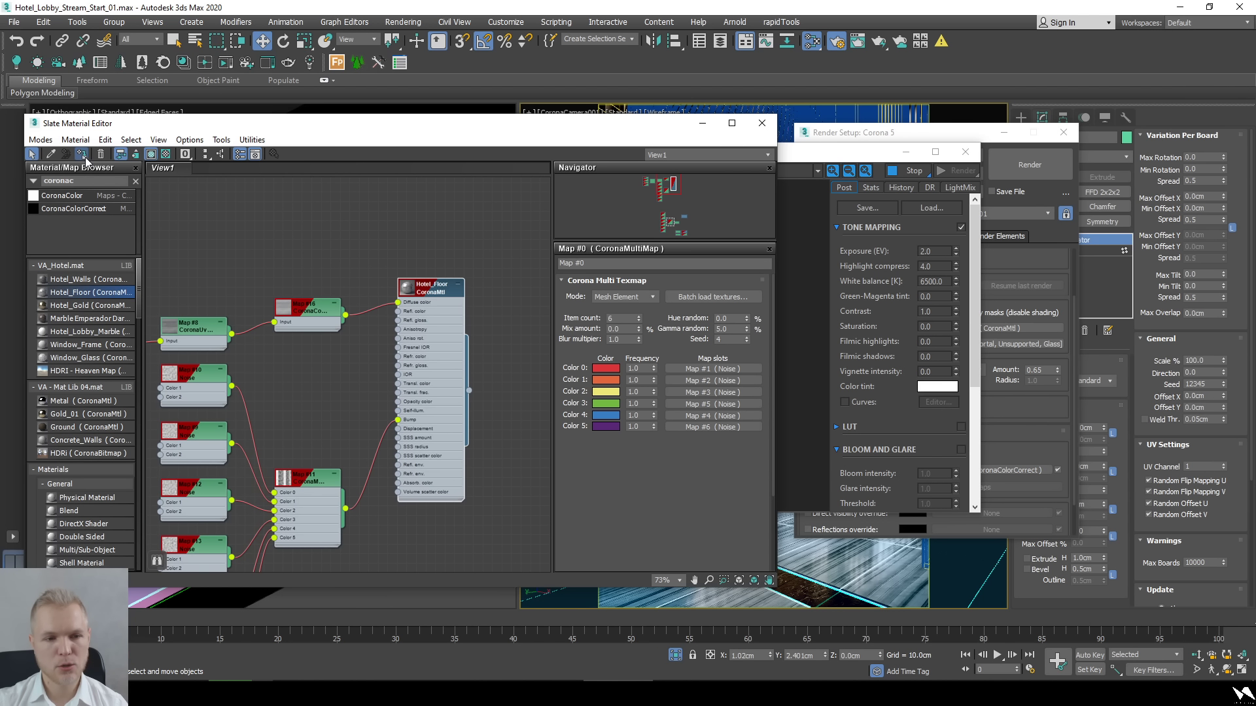
double_click(418, 378)
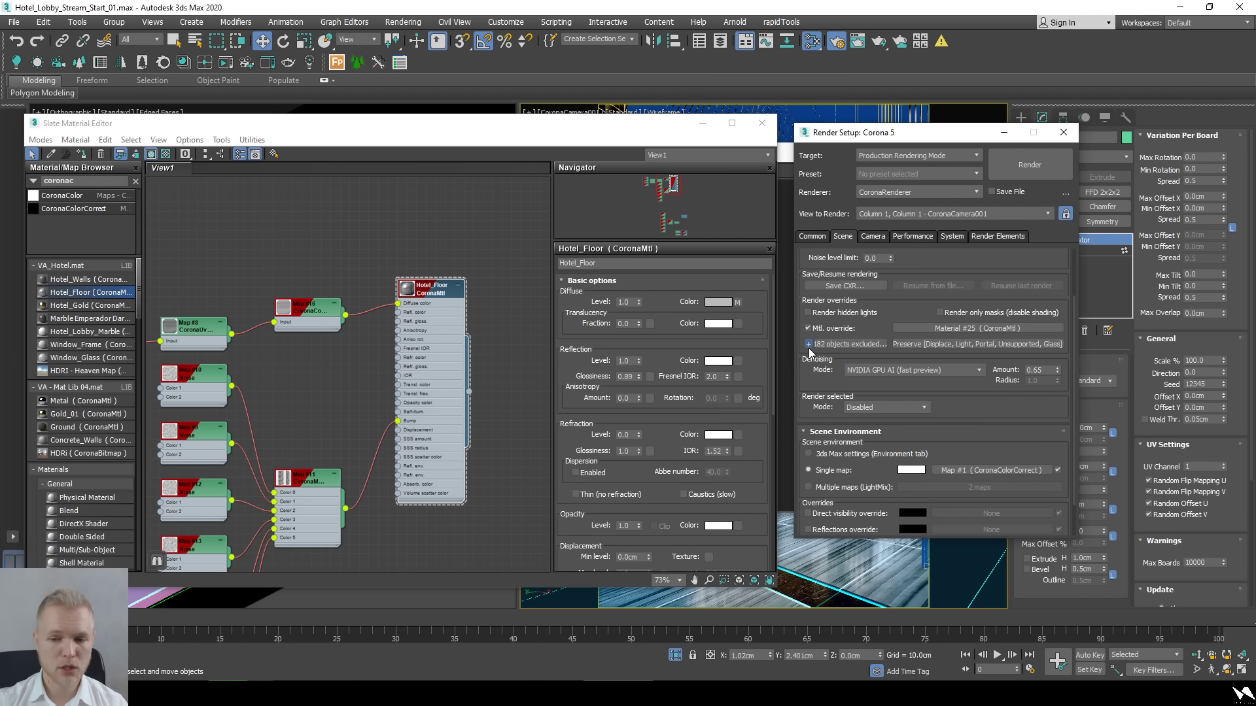
left_click(786, 370)
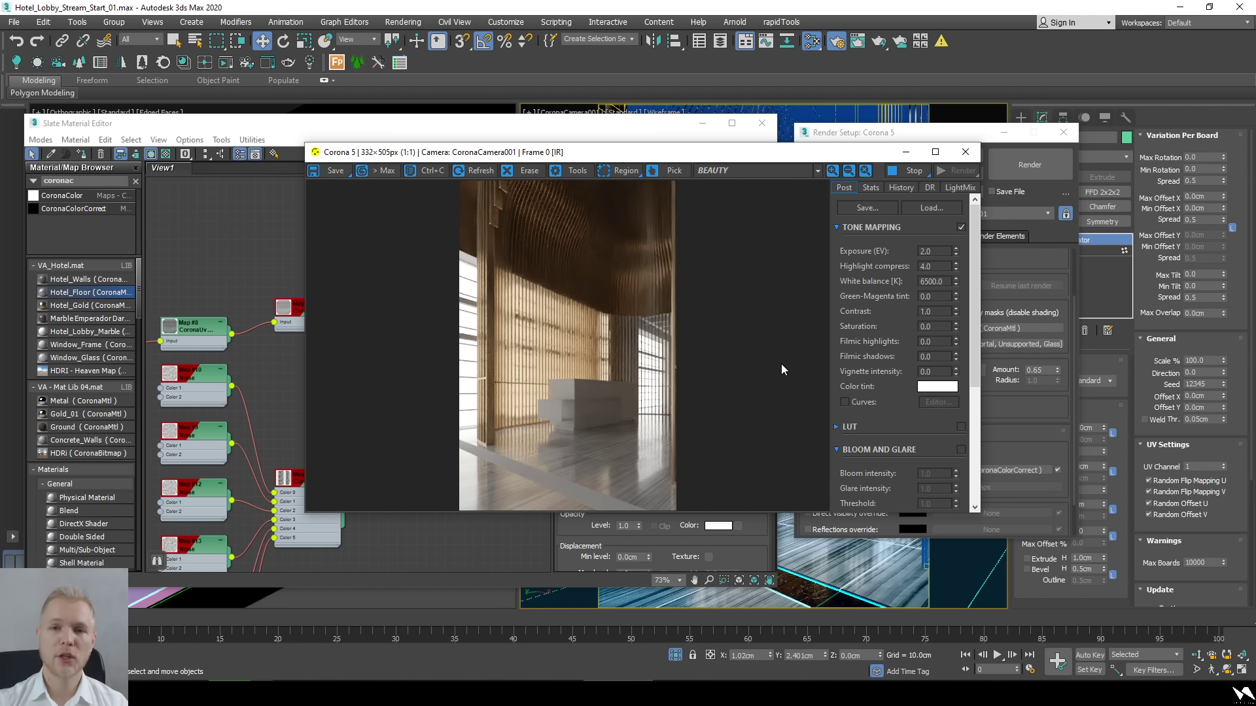
Assign the Marble Emperador Dark material to the floor's border strips and exclude them from the material override.
left_click(829, 597)
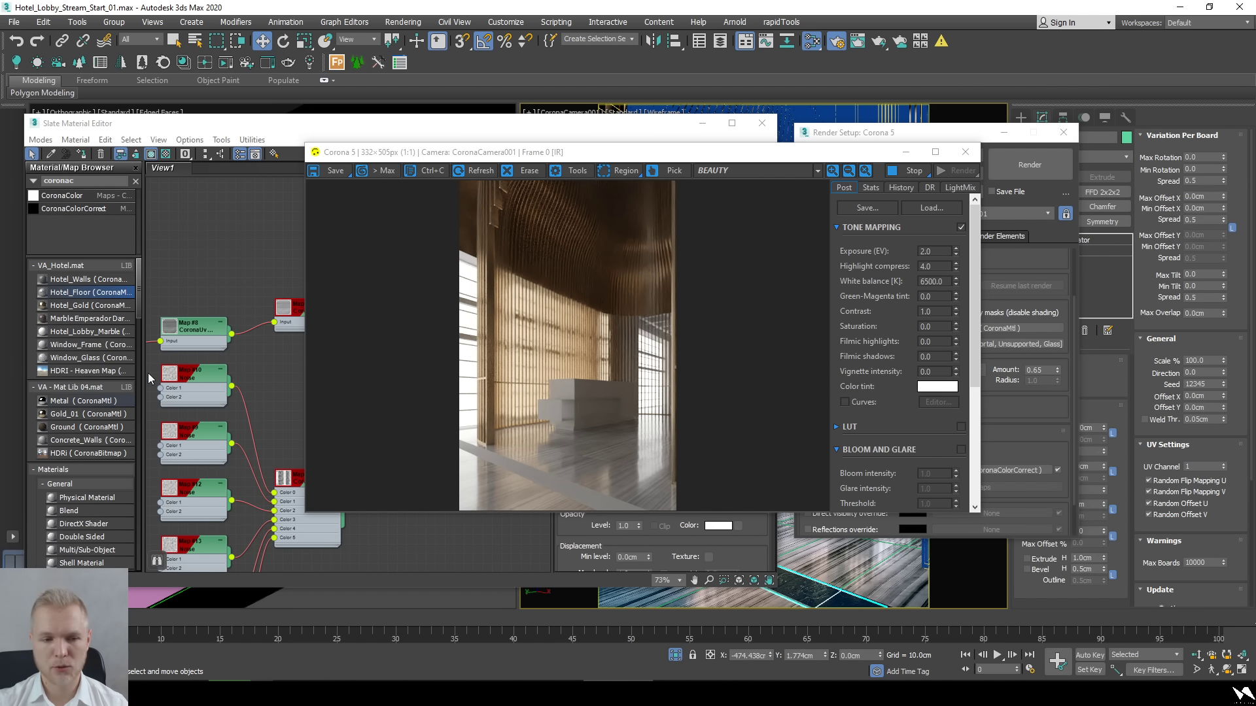
middle_click_drag(210, 310, 332, 410)
left_click_drag(107, 322, 399, 349)
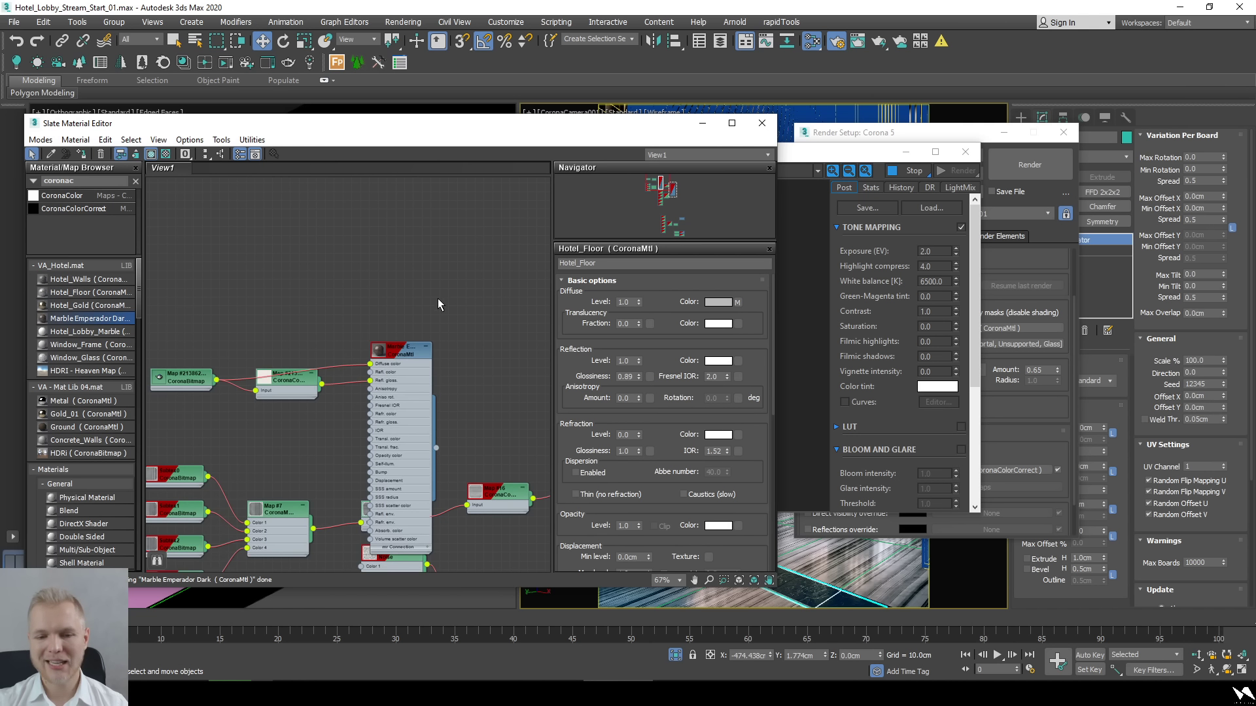
left_click_drag(397, 453, 394, 365)
scroll(394, 365, "down", 2)
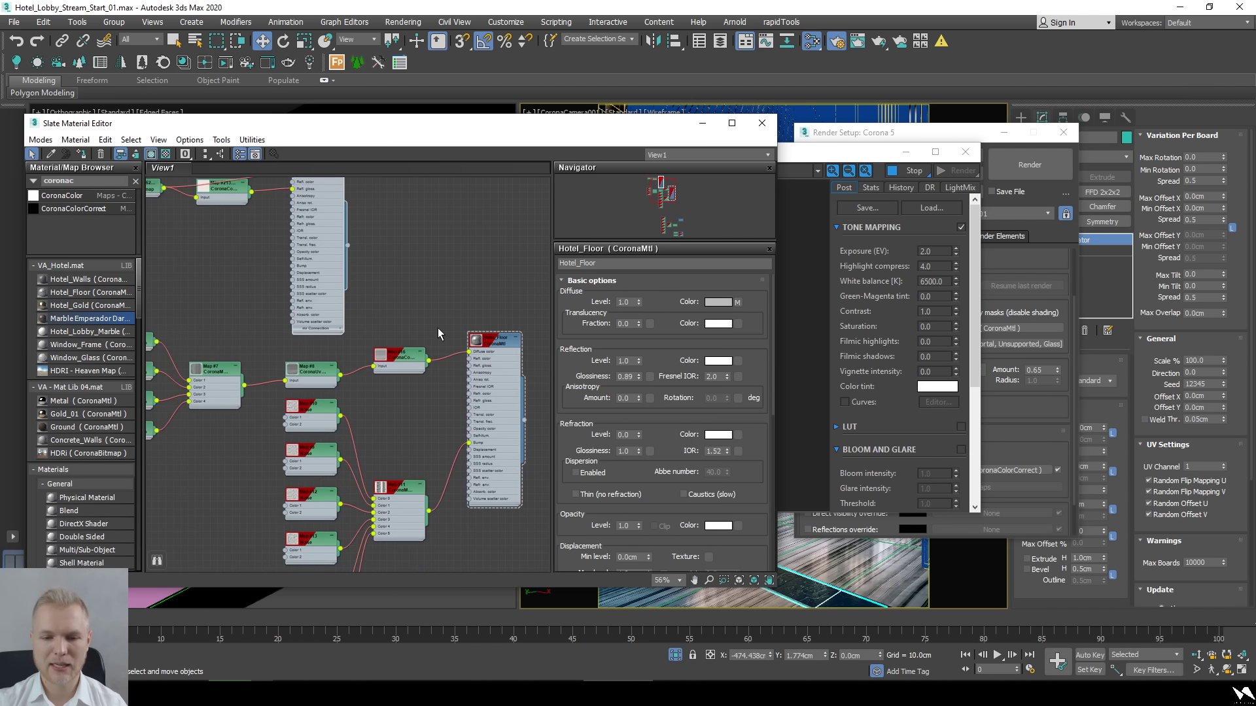
scroll(416, 353, "down", 3)
scroll(421, 262, "up", 3)
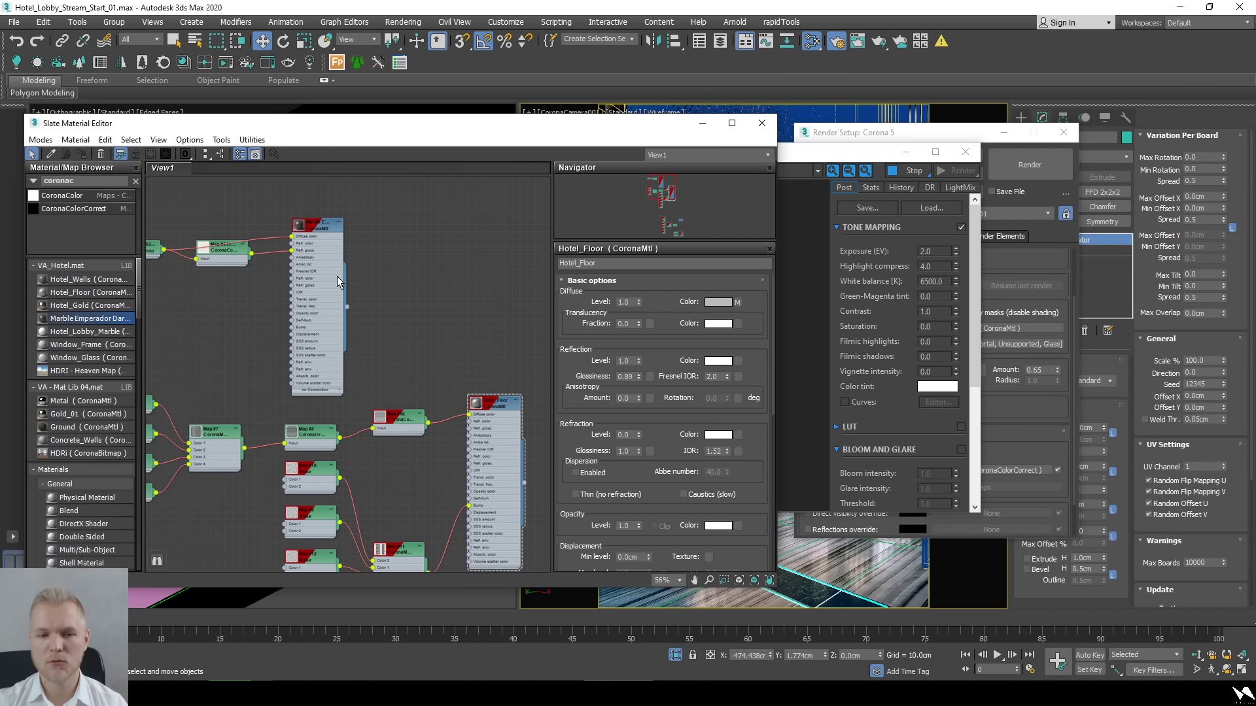
left_click(1040, 399)
Review the gamma setting of the Map #16 CoronaColorCorrect in Hotel_Floor's diffuse chain, then return to Hotel_Floor's parameters.
middle_click_drag(499, 429, 369, 279)
scroll(369, 279, "up", 2)
double_click(404, 270)
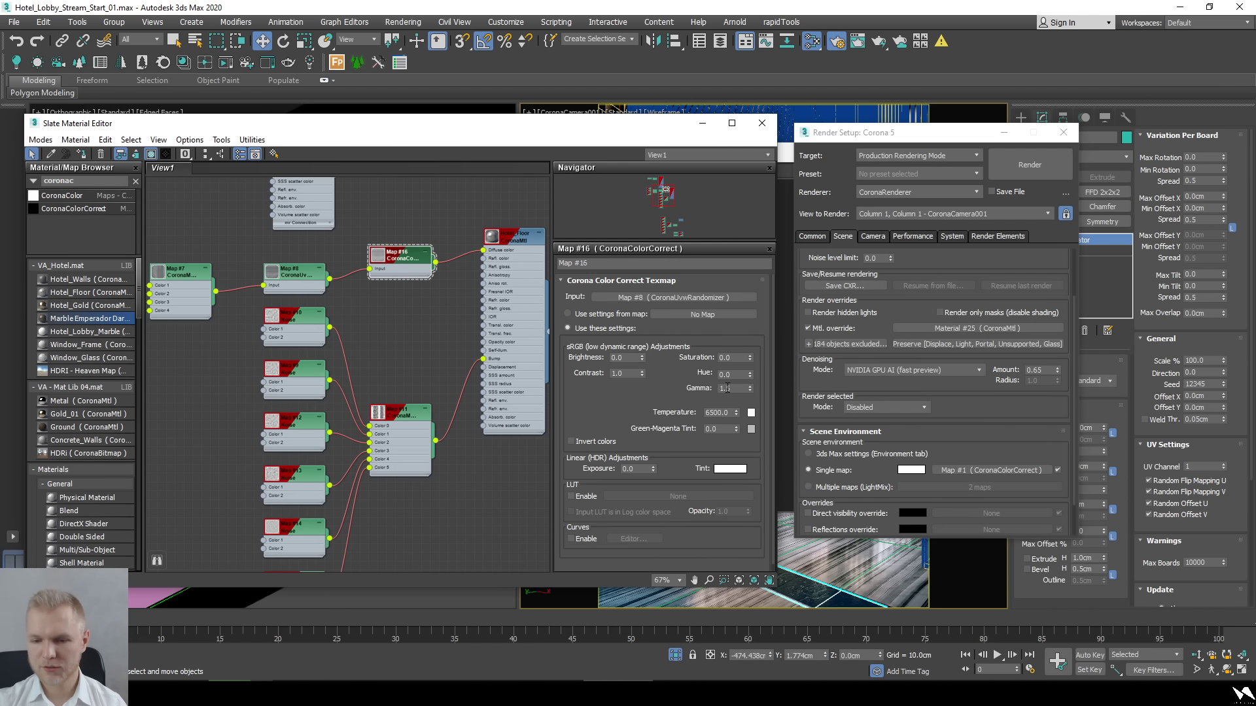
middle_click_drag(402, 317, 359, 364)
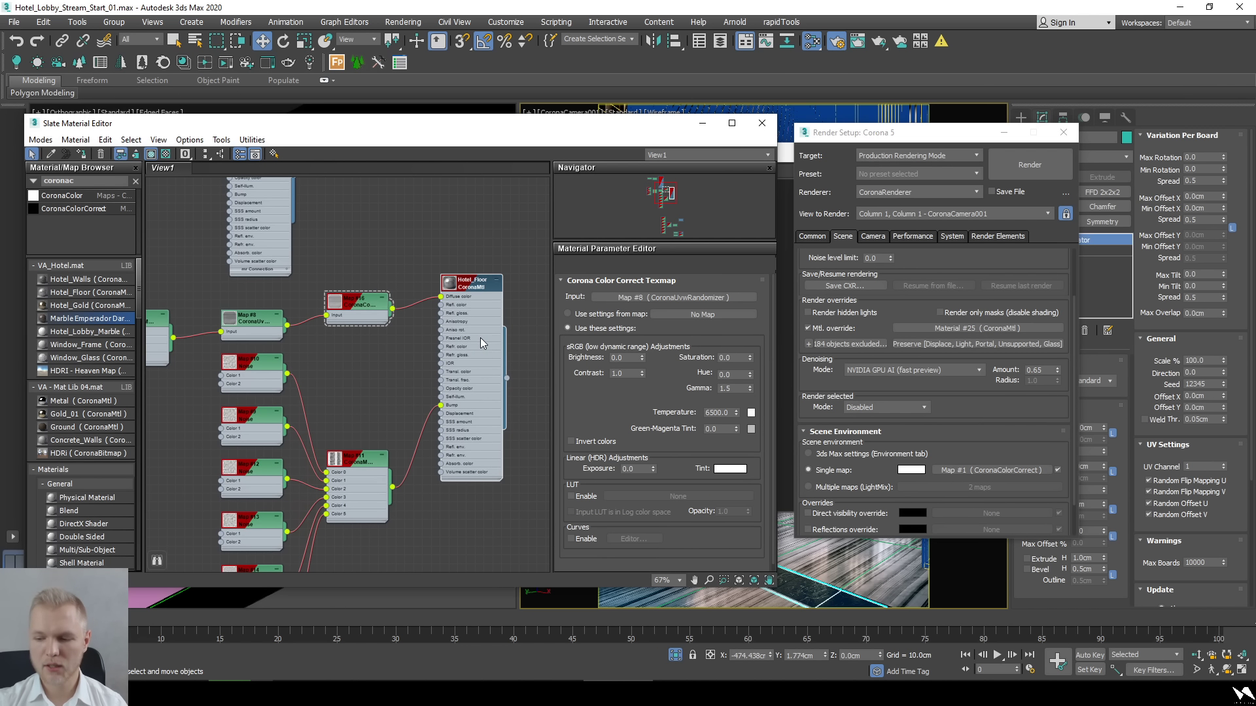
Minimize the material editor, place the render window beside Render Setup, and turn off the material override.
left_click(702, 123)
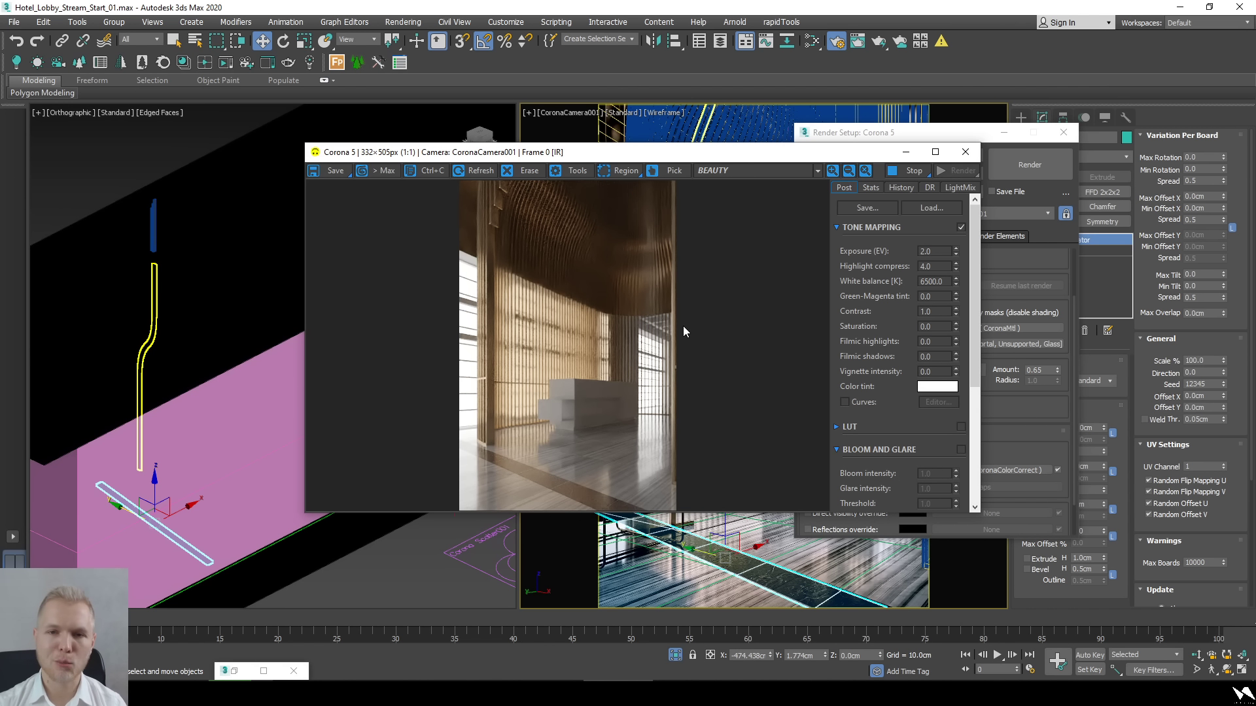
left_click_drag(656, 155, 435, 113)
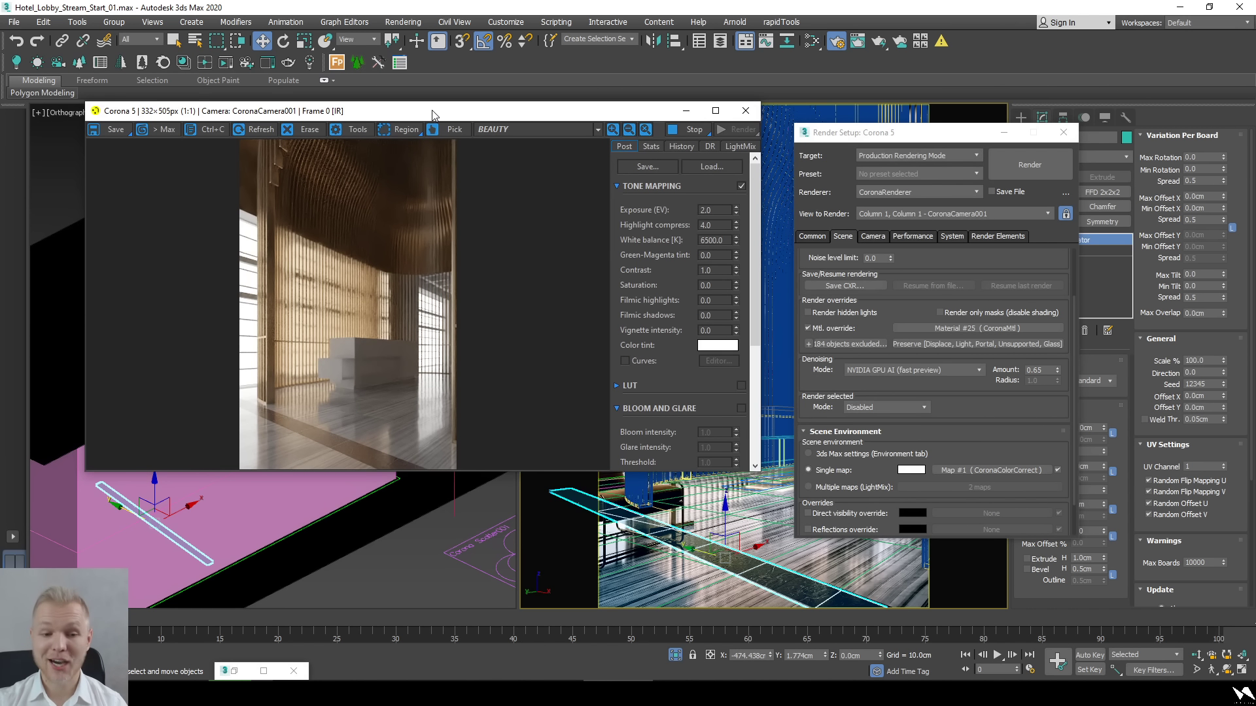
left_click(828, 331)
left_click(829, 330)
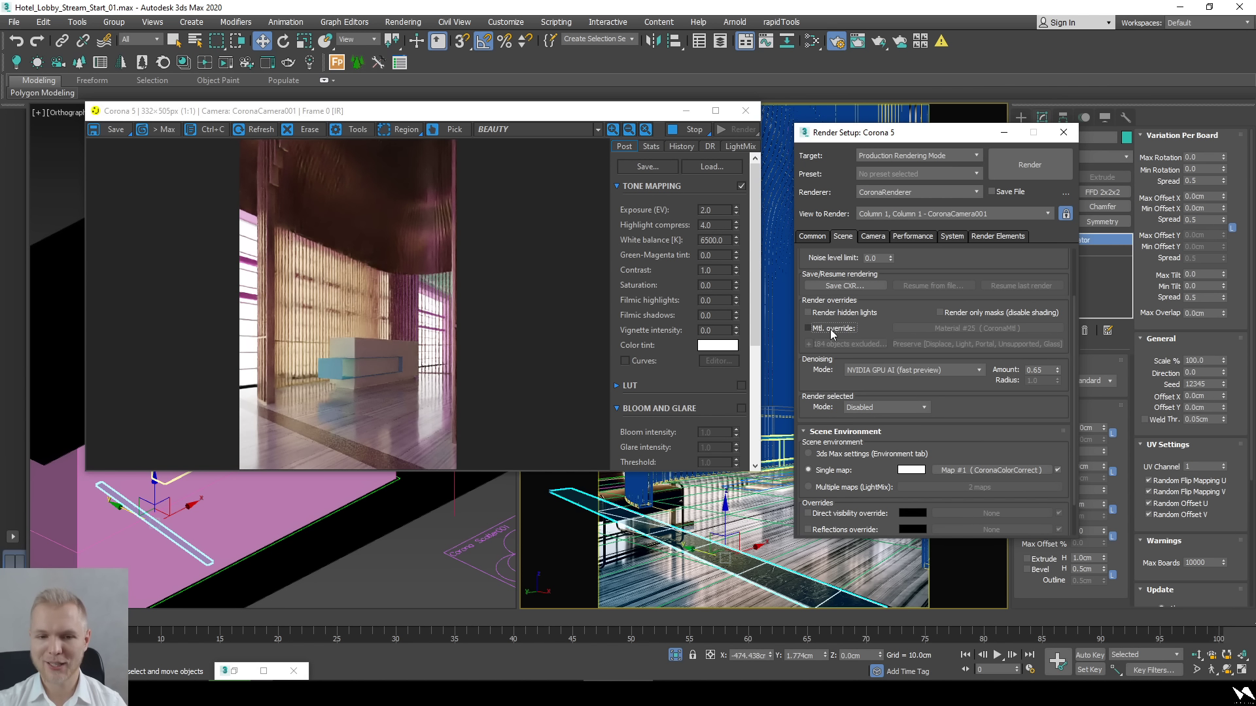
Select the walls object, assign the Hotel_Walls material to it, and bring the interactive render to the front.
left_click(309, 506)
left_click(811, 41)
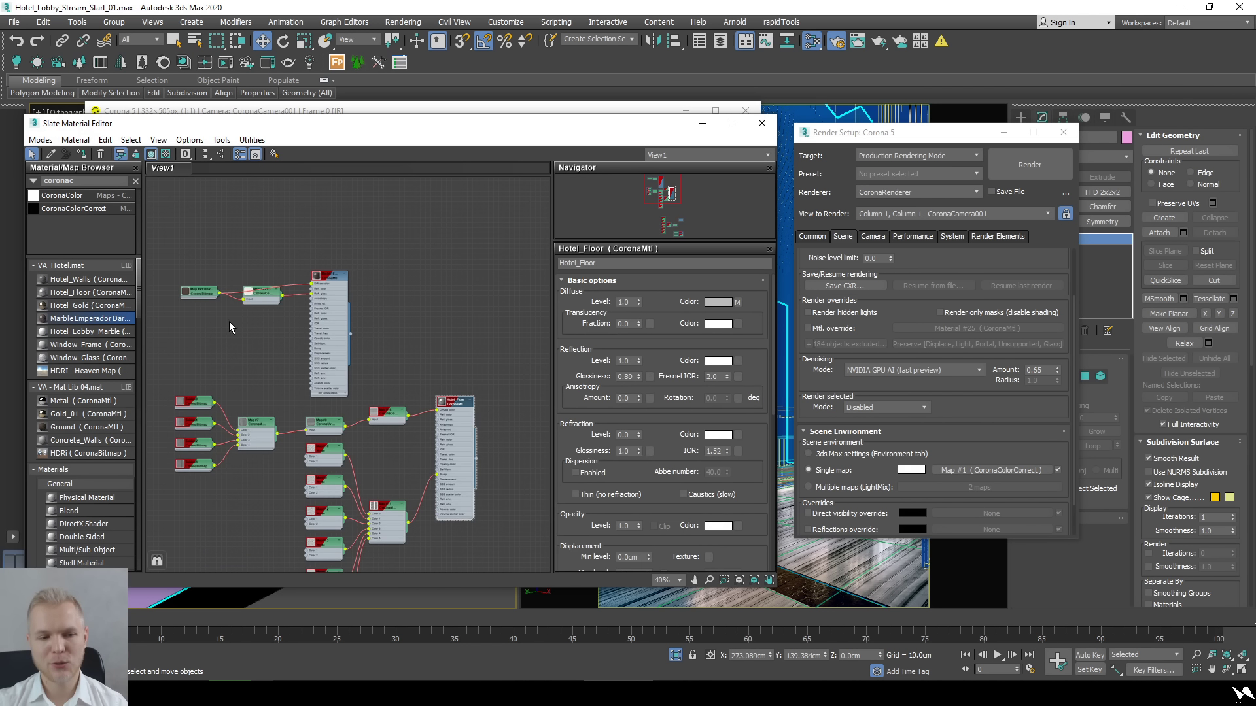
left_click_drag(104, 280, 465, 297)
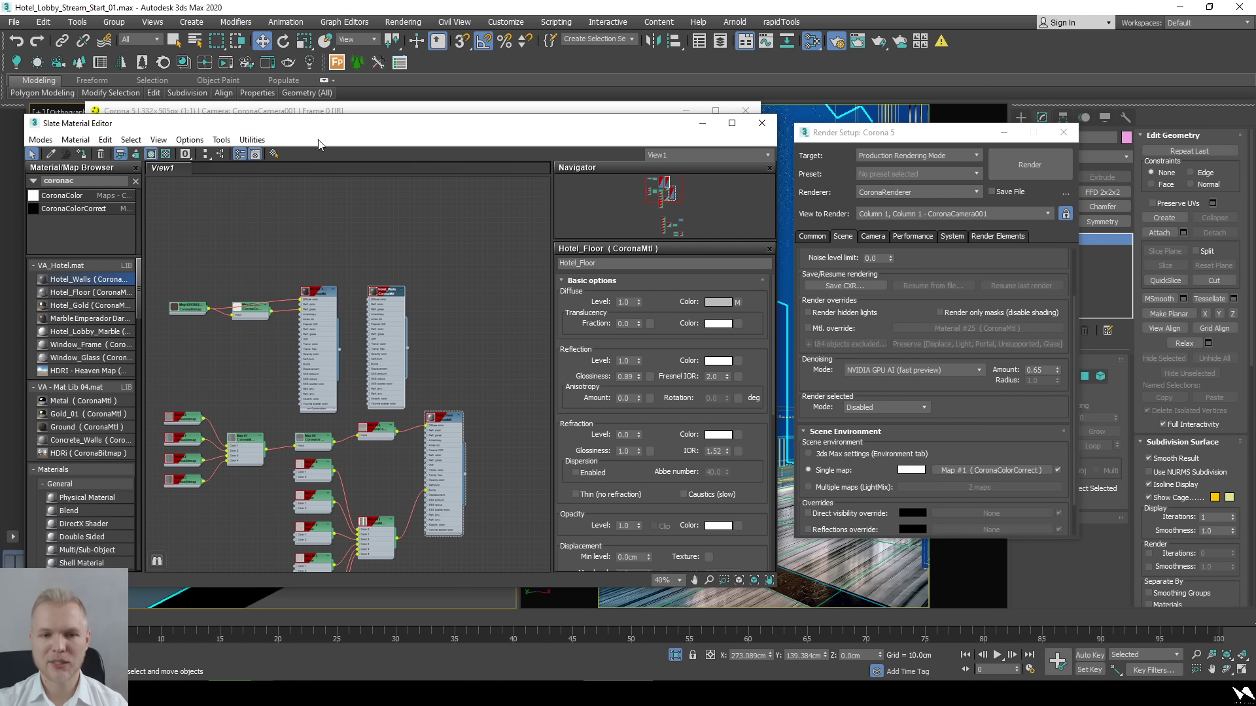
left_click(361, 112)
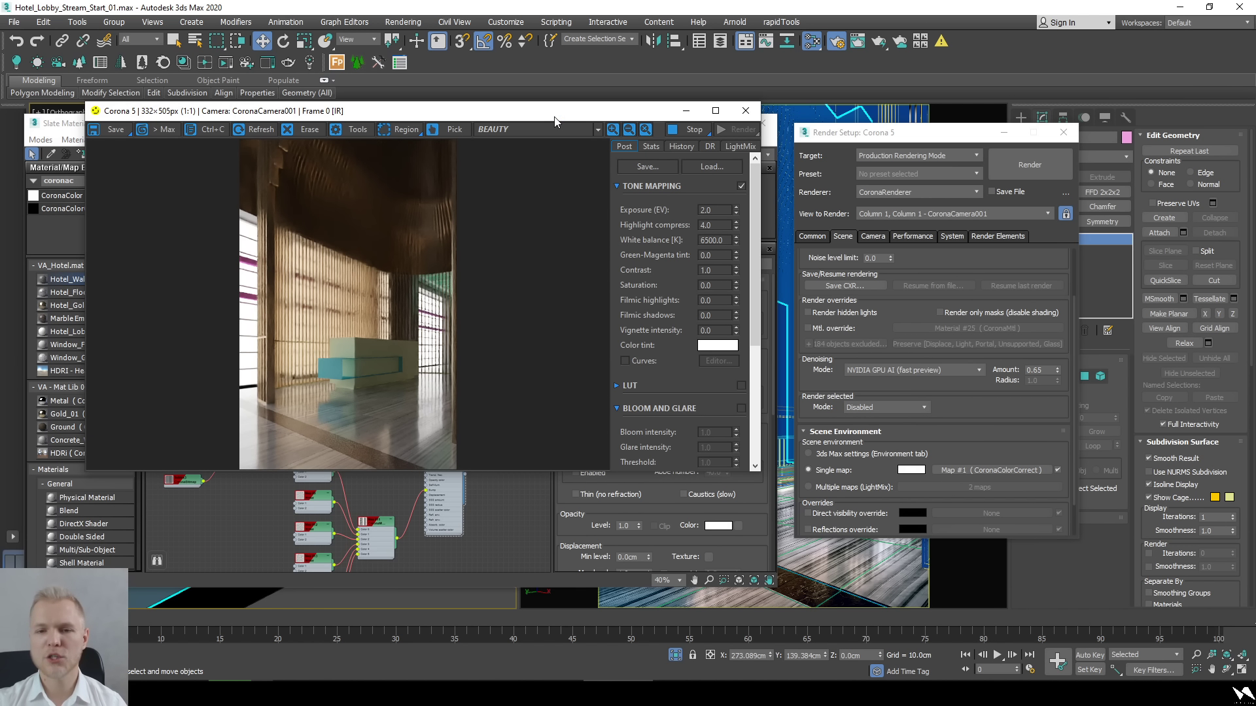
Select the two magenta horizontal window strips, assign the Hotel_Walls material to them, and bring the interactive render to the front.
left_click_drag(631, 112, 531, 245)
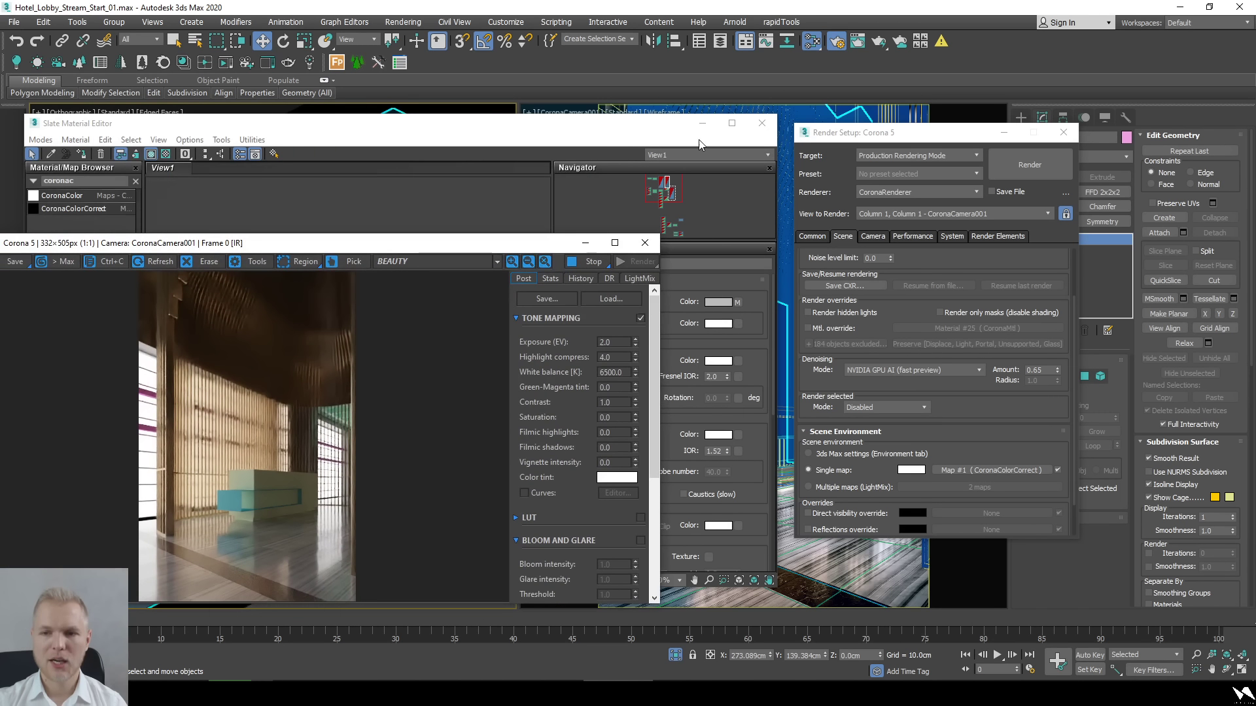
left_click(702, 124)
left_click_drag(425, 242, 887, 135)
scroll(277, 434, "down", 5)
key("F3")
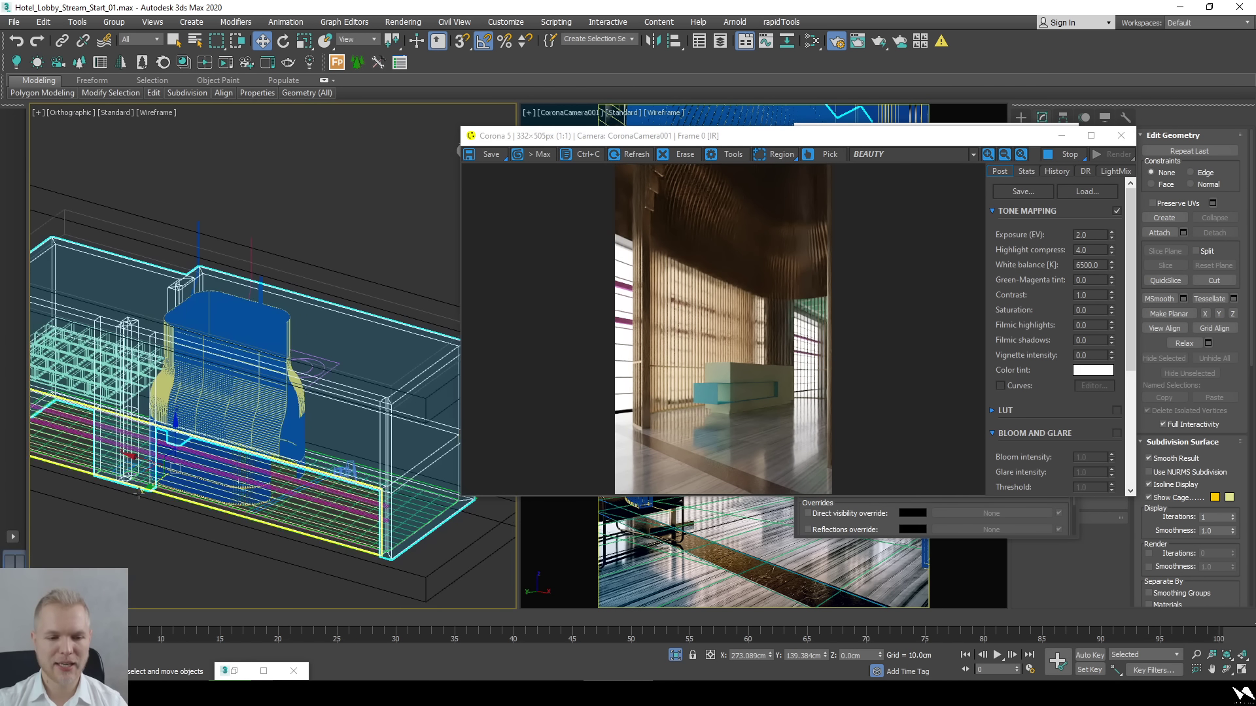
scroll(225, 434, "up", 6)
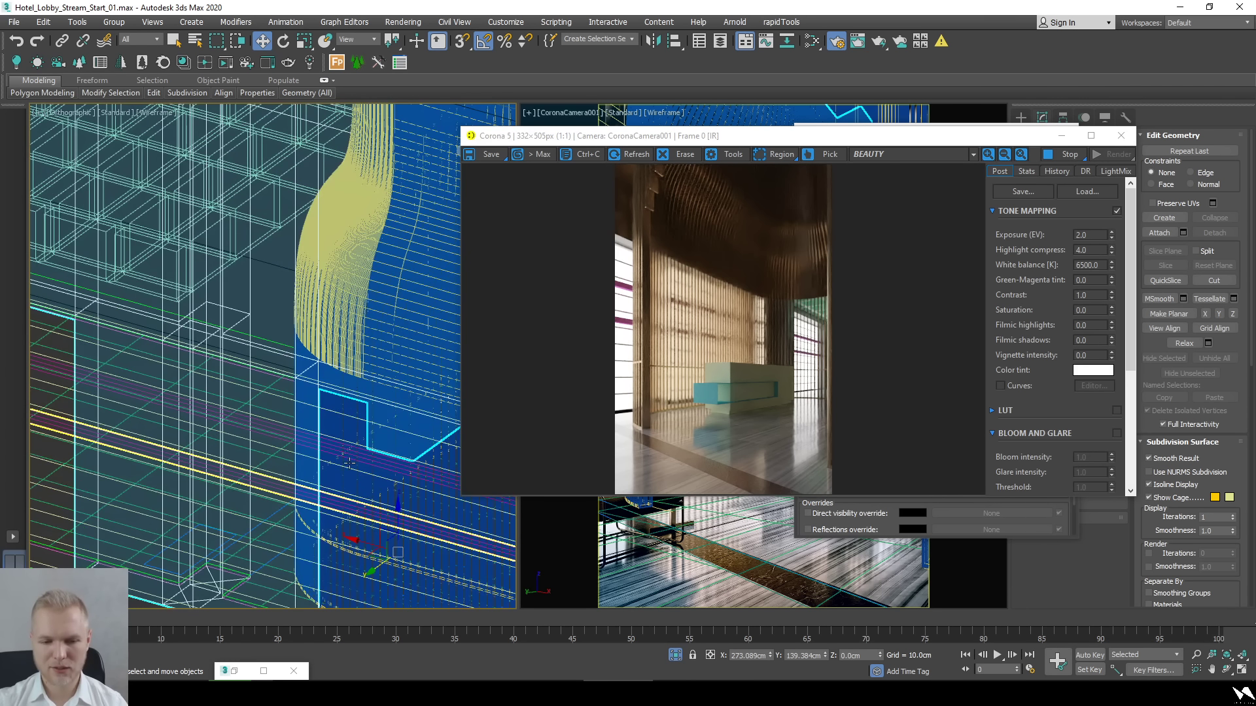
left_click(348, 464)
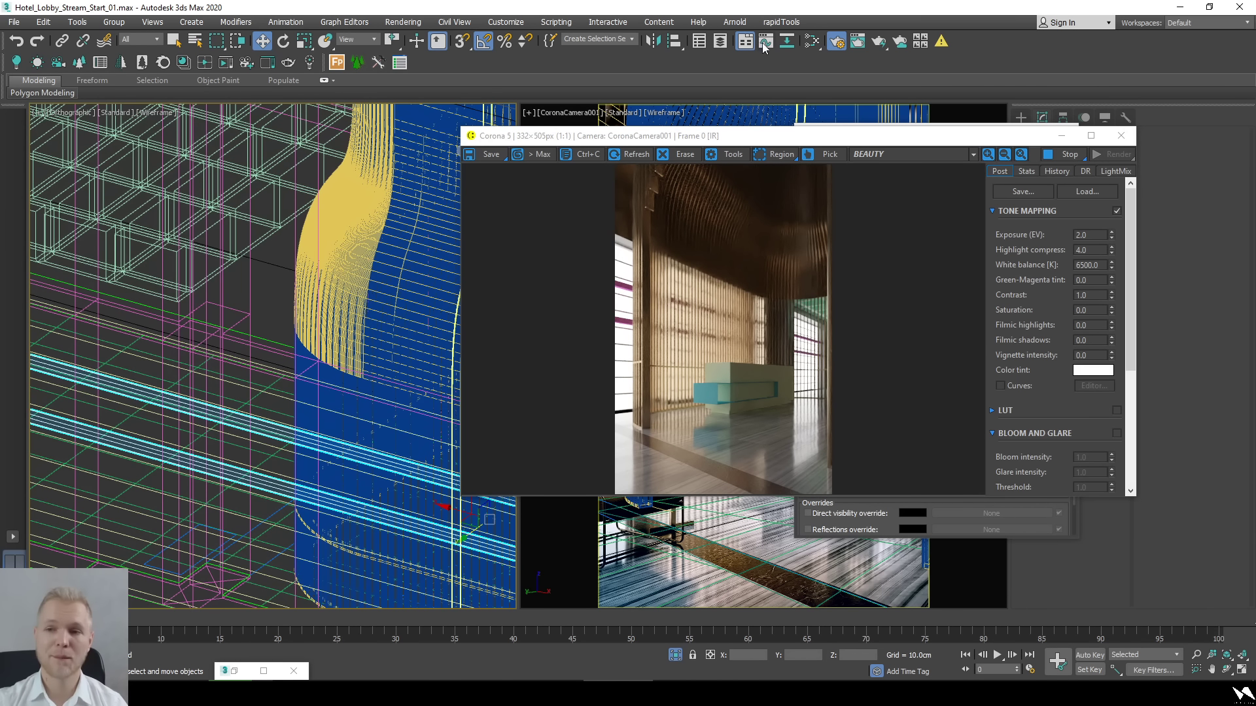
left_click(813, 41)
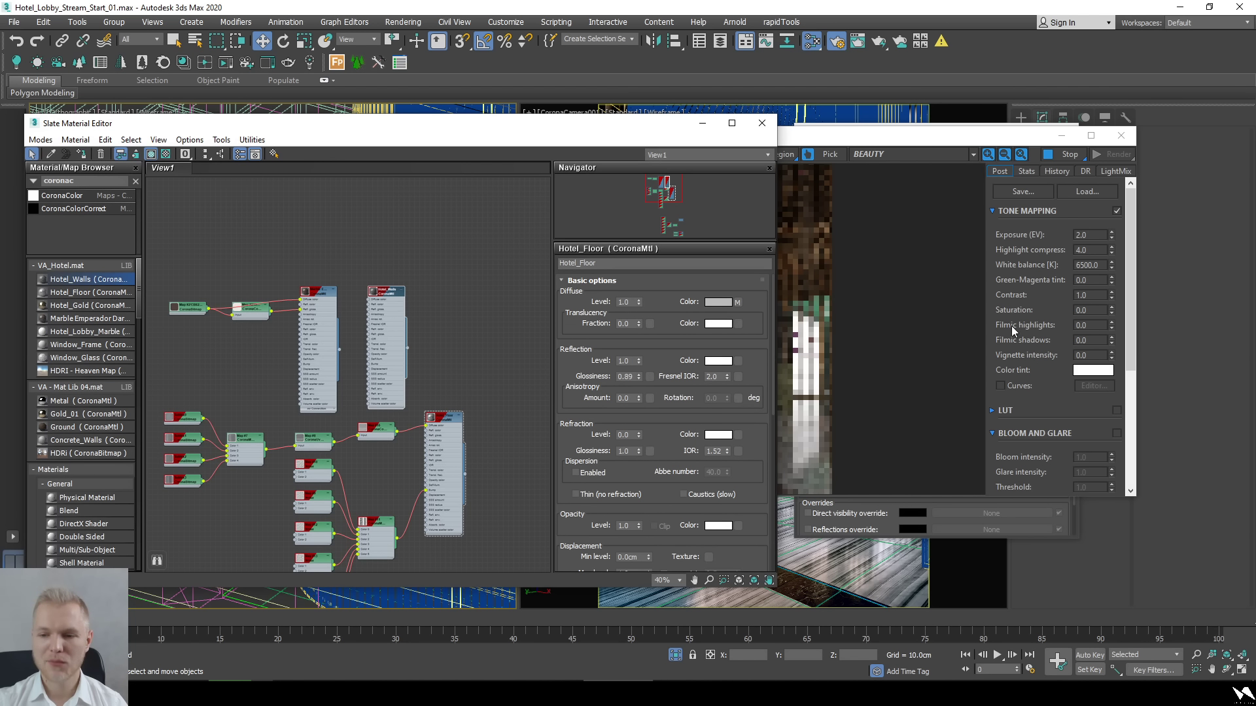
left_click(904, 318)
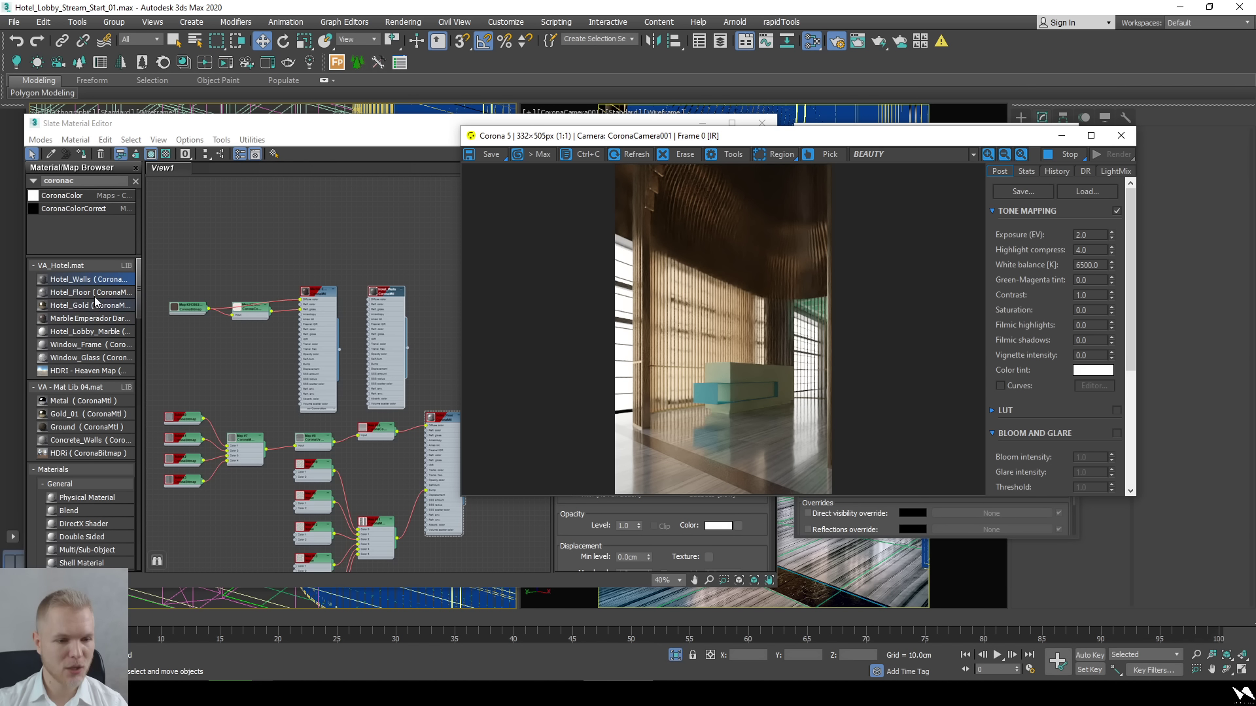
Add the Hotel_Lobby_Marble library material to the node view above the other materials and open its CoronaTriplanar map's parameters.
left_click(404, 333)
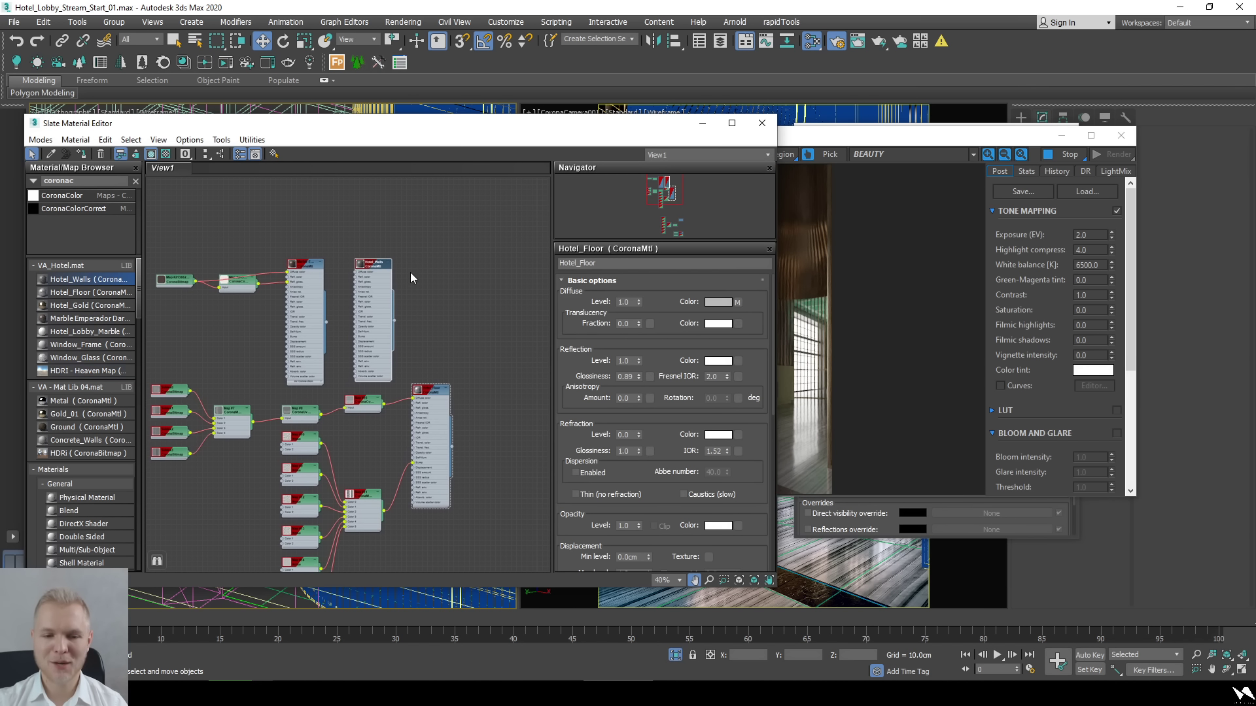
middle_click_drag(452, 459, 455, 379)
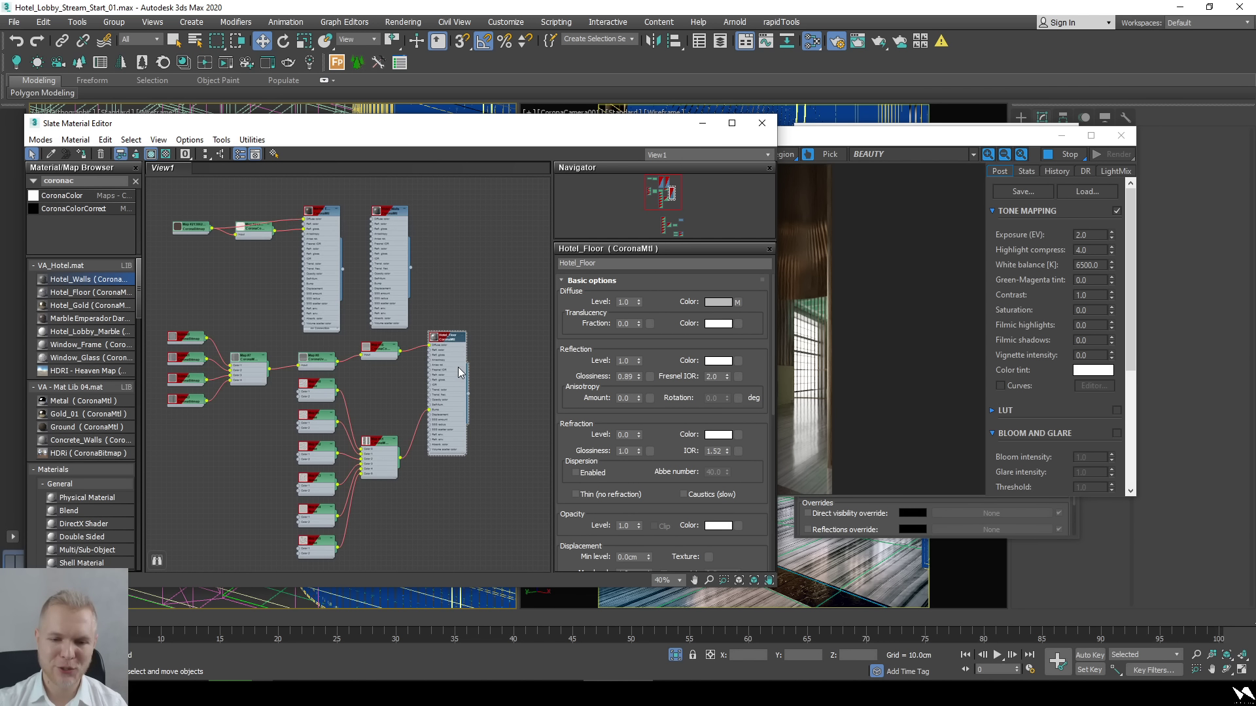
middle_click_drag(458, 300, 425, 476)
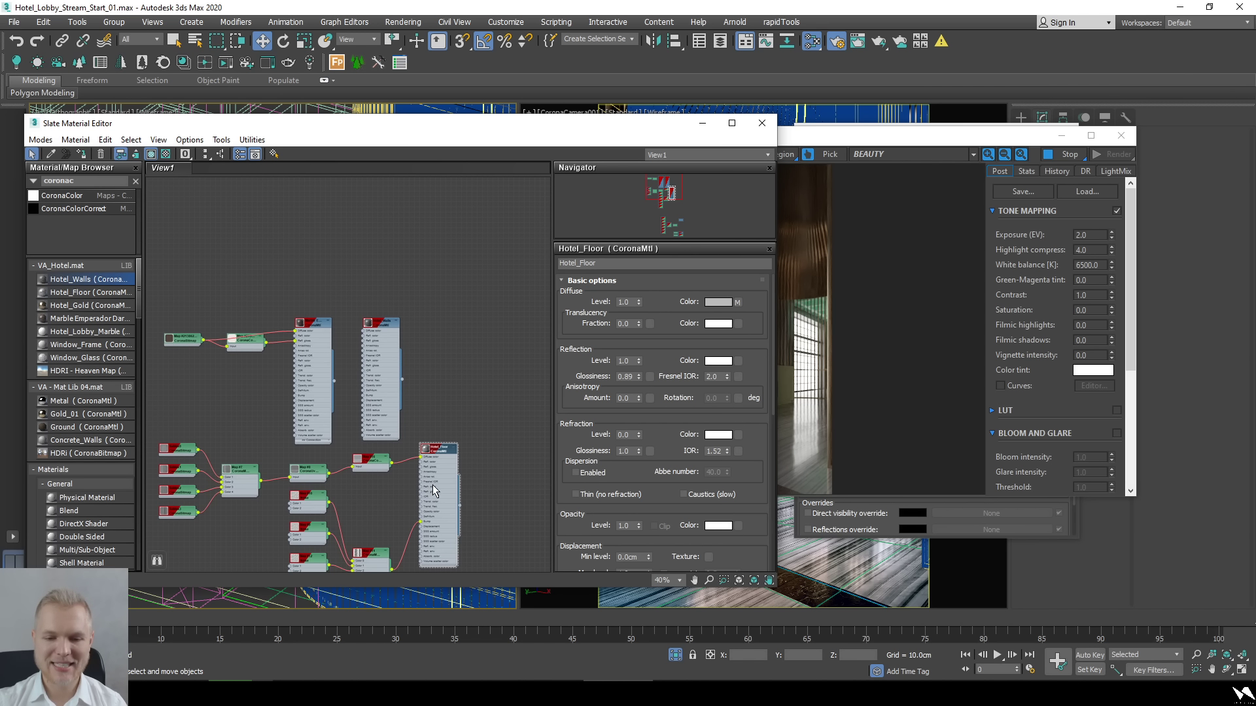
middle_click_drag(471, 303, 465, 392)
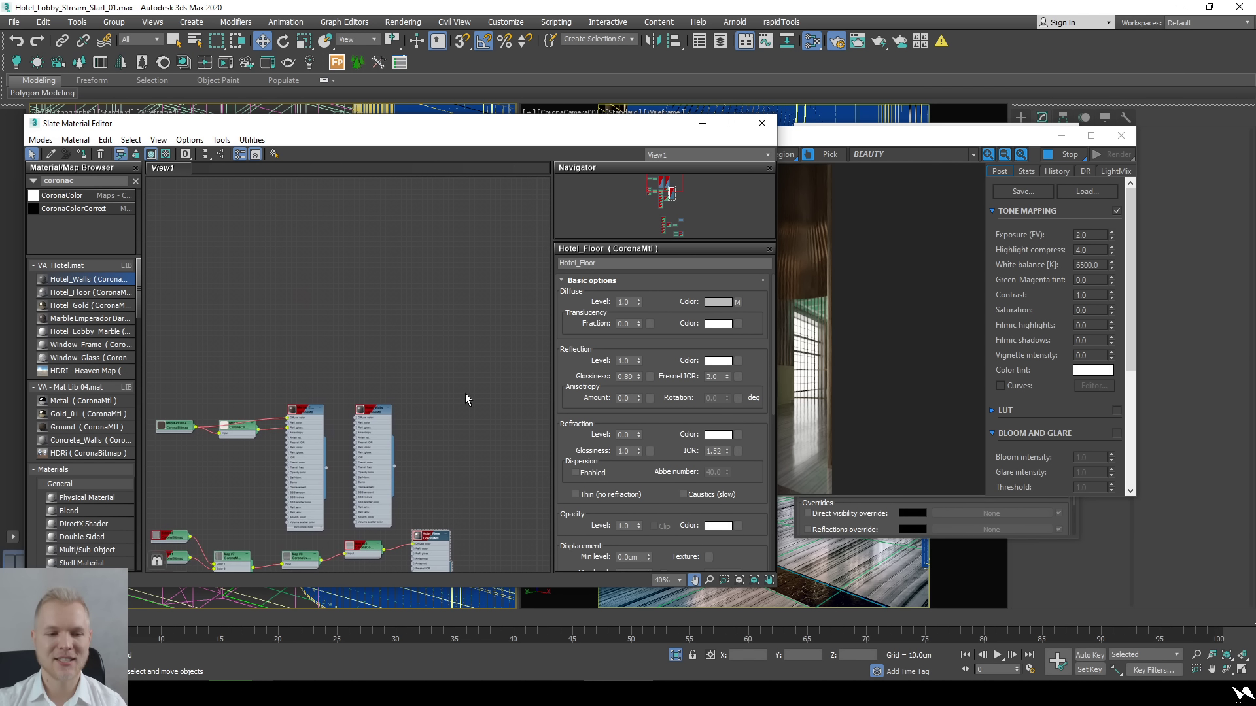
left_click(92, 332)
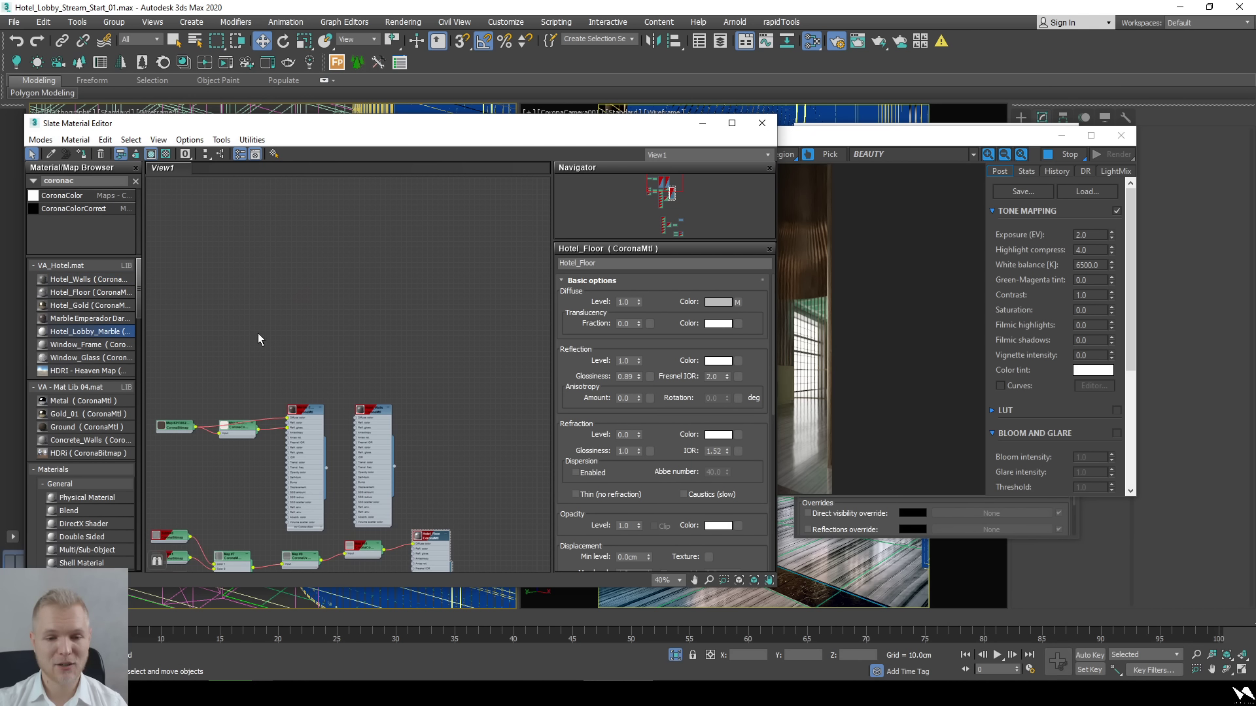
left_click_drag(258, 334, 332, 314)
middle_click_drag(358, 372, 386, 403)
scroll(384, 403, "up", 2)
left_click_drag(374, 401, 415, 339)
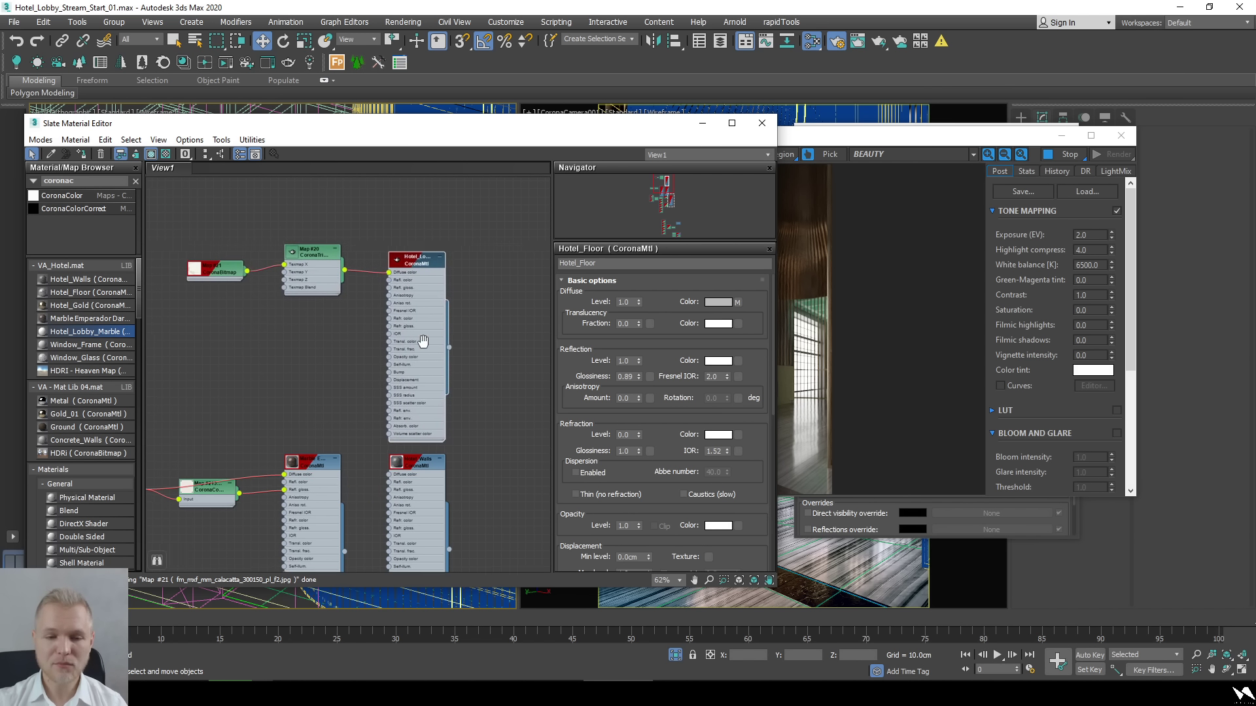
scroll(422, 341, "up", 3)
left_click(398, 327)
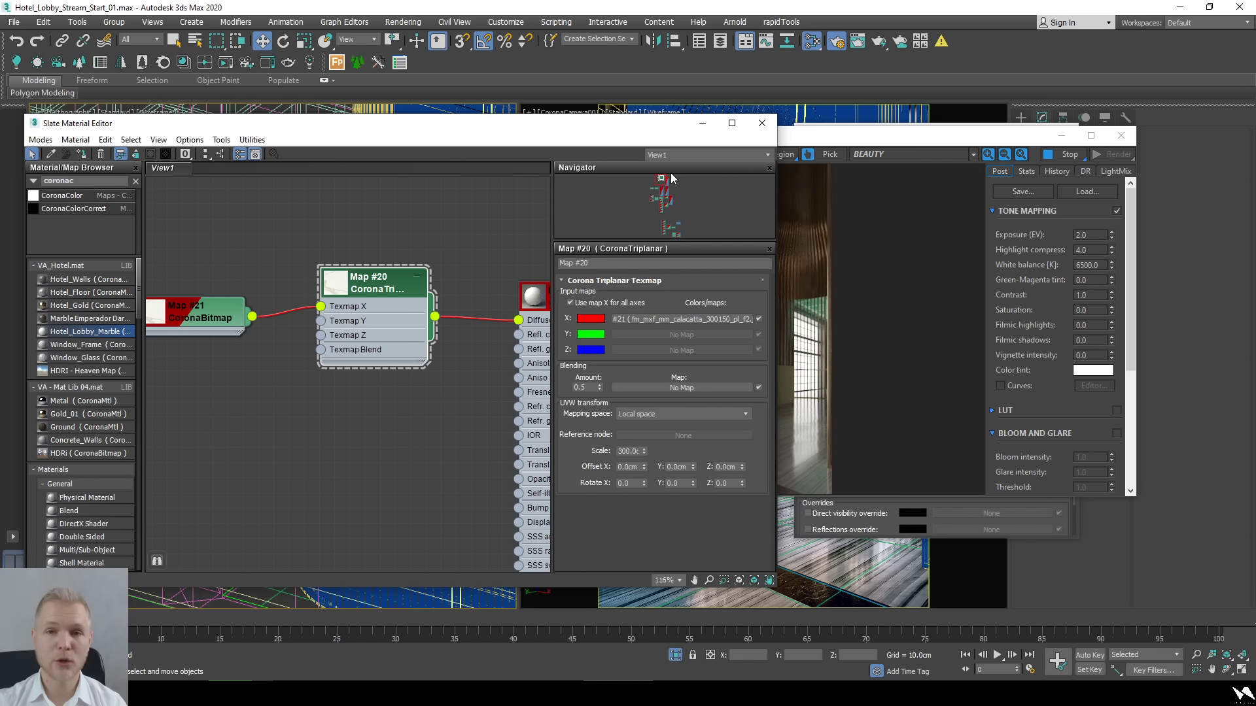
Select the upper box of the reception desk in the camera view and assign the Hotel_Lobby_Marble material to it.
left_click_drag(520, 129, 401, 129)
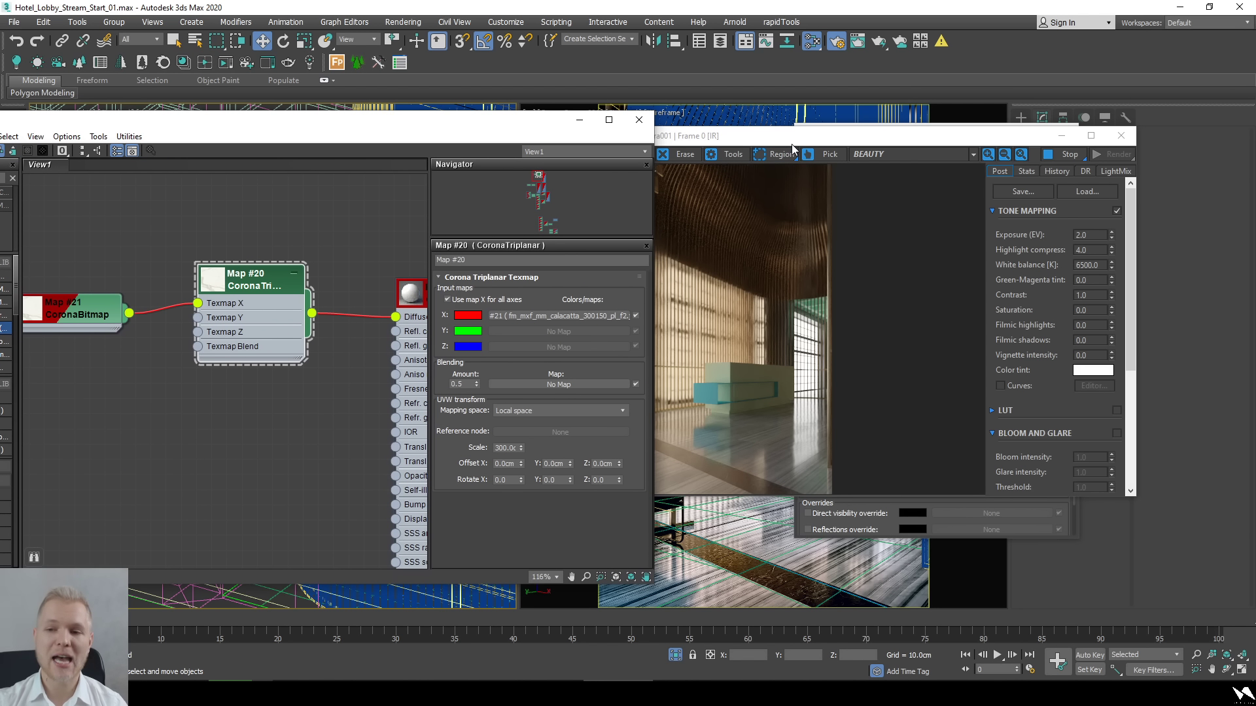
left_click_drag(791, 144, 346, 115)
left_click(1010, 124)
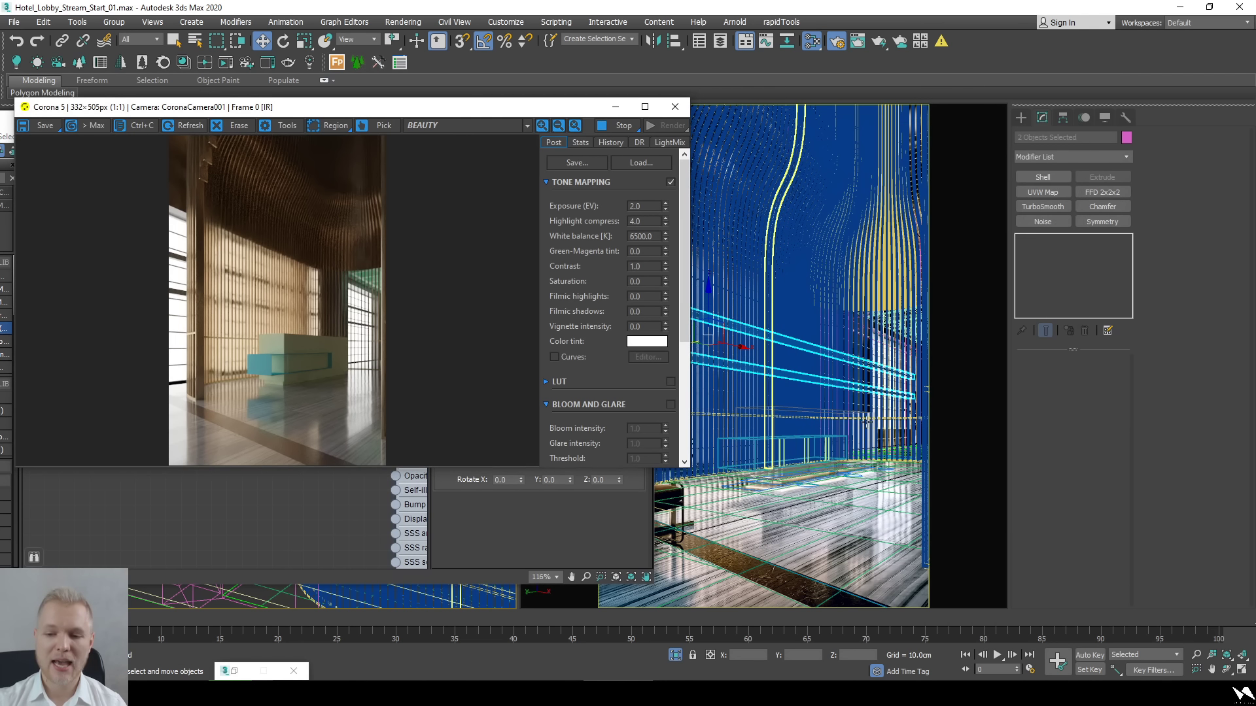
left_click(787, 406)
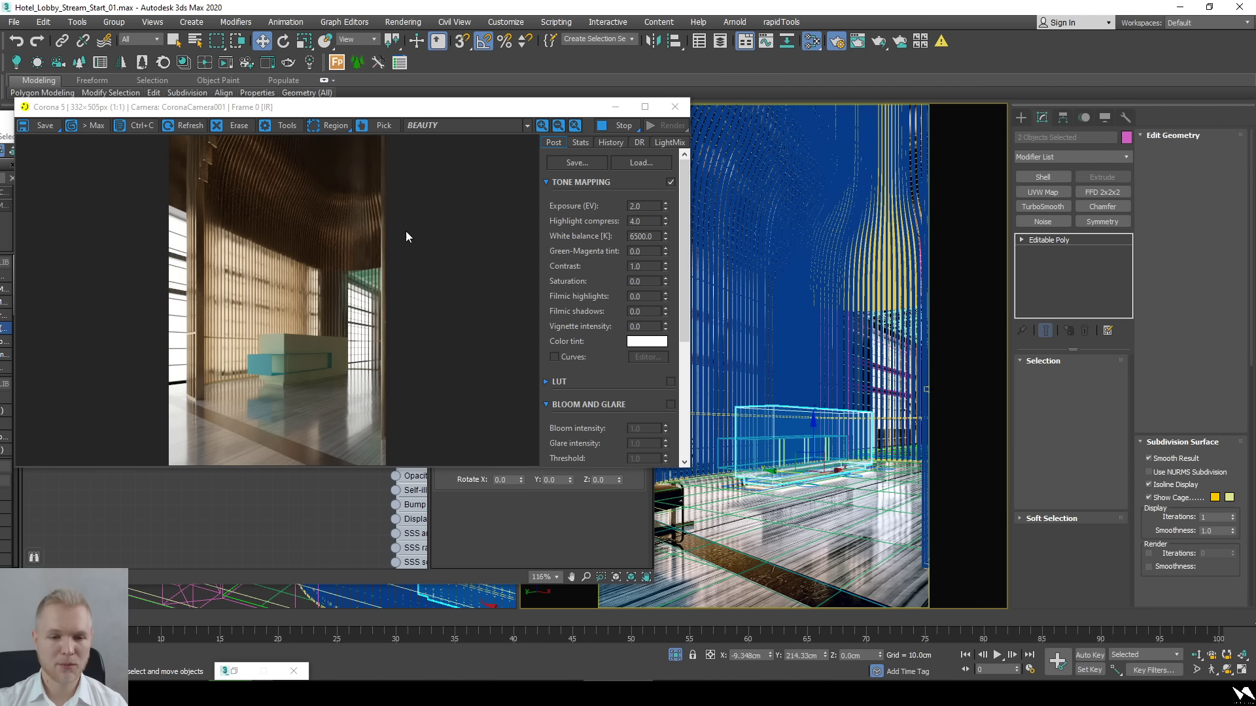
left_click_drag(451, 109, 1019, 81)
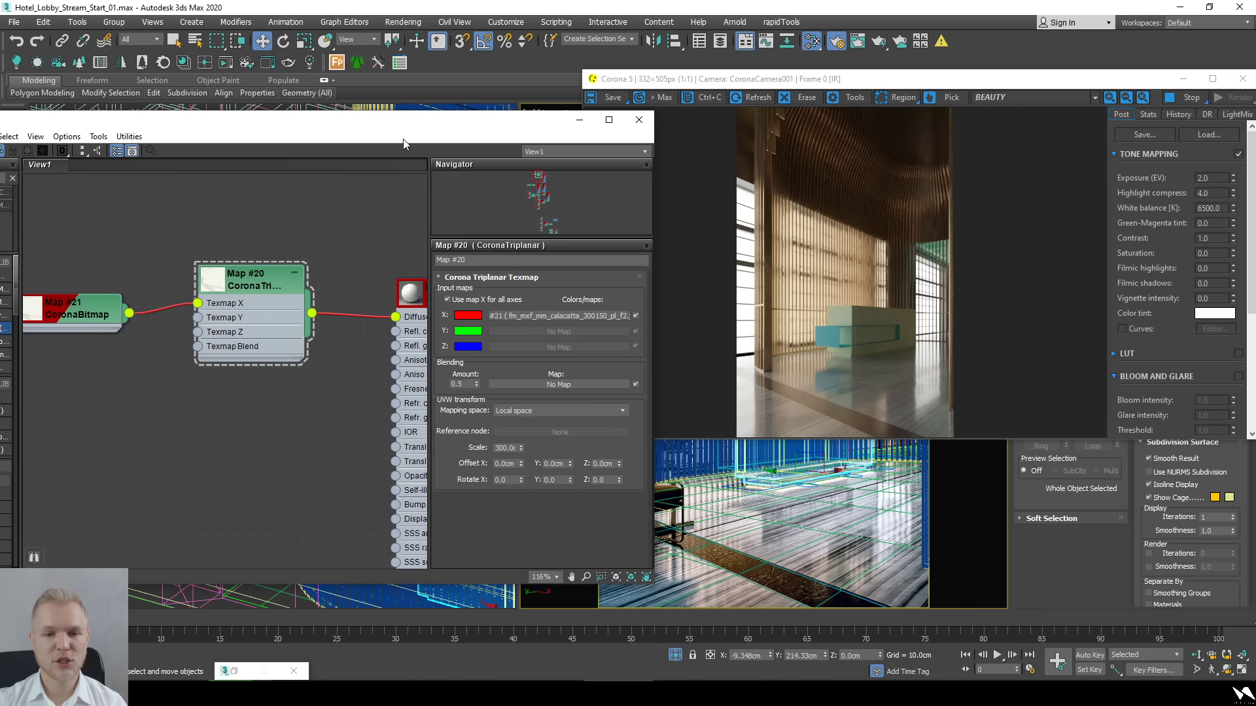
left_click(468, 124)
left_click_drag(467, 125, 641, 114)
scroll(463, 390, "down", 1)
left_click(463, 391)
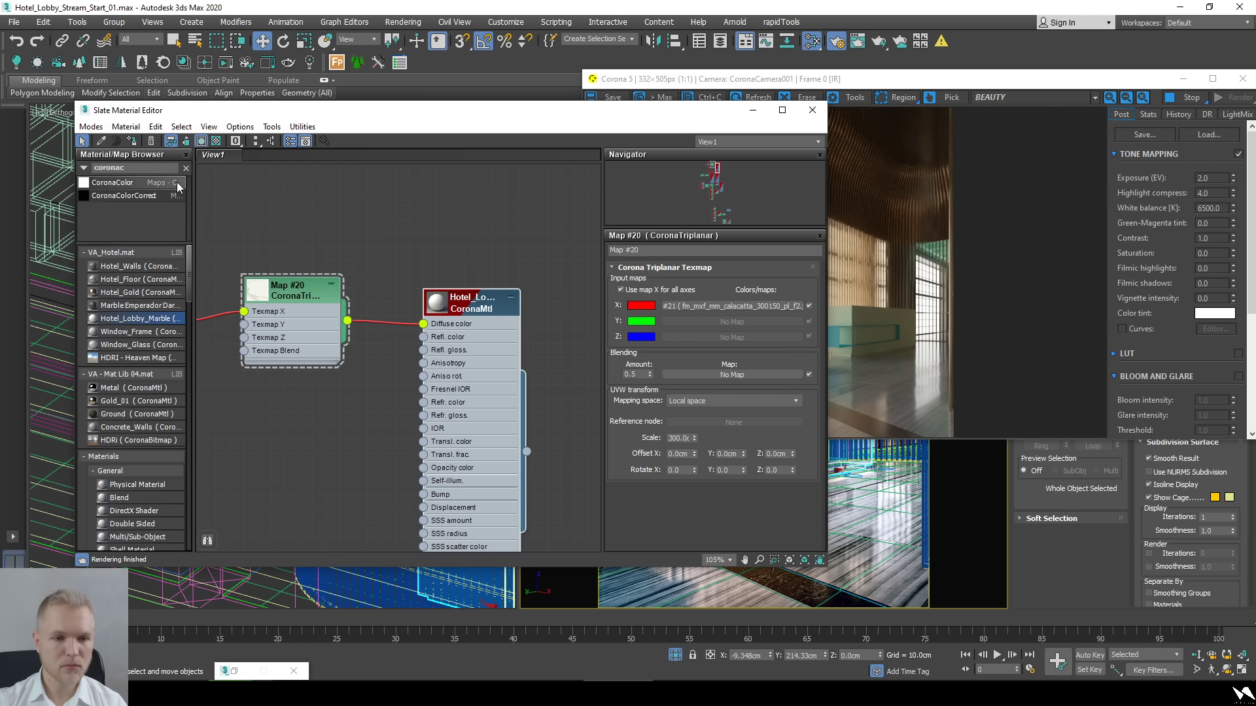
left_click(132, 141)
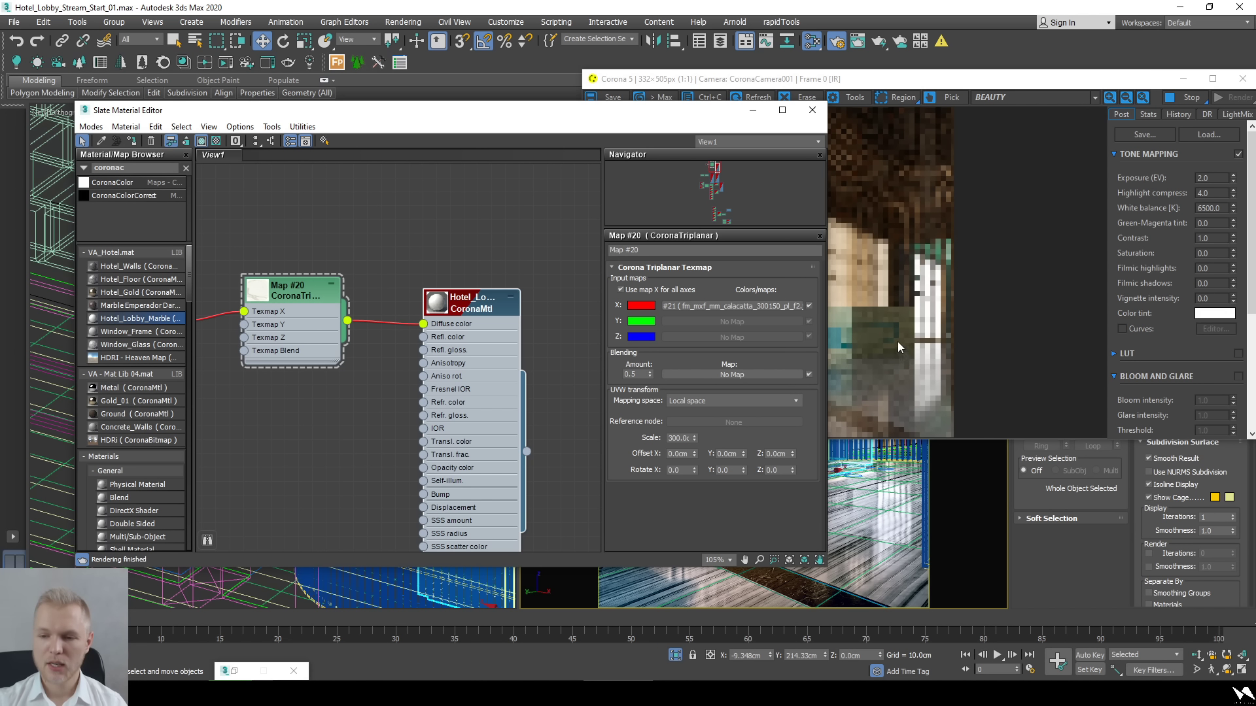
Pick the teal reception desk box, Box002, directly in the interactive render and assign the Hotel_Lobby_Marble material to it.
left_click_drag(608, 111, 325, 99)
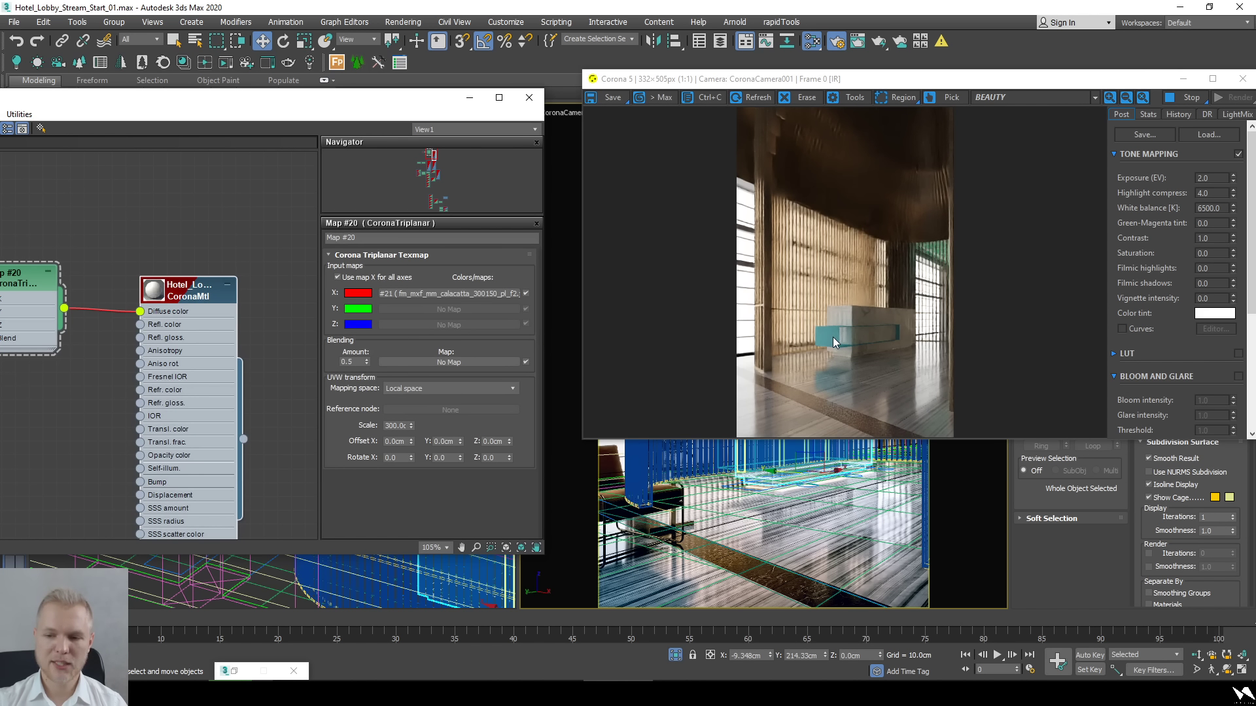
left_click_drag(781, 87, 620, 121)
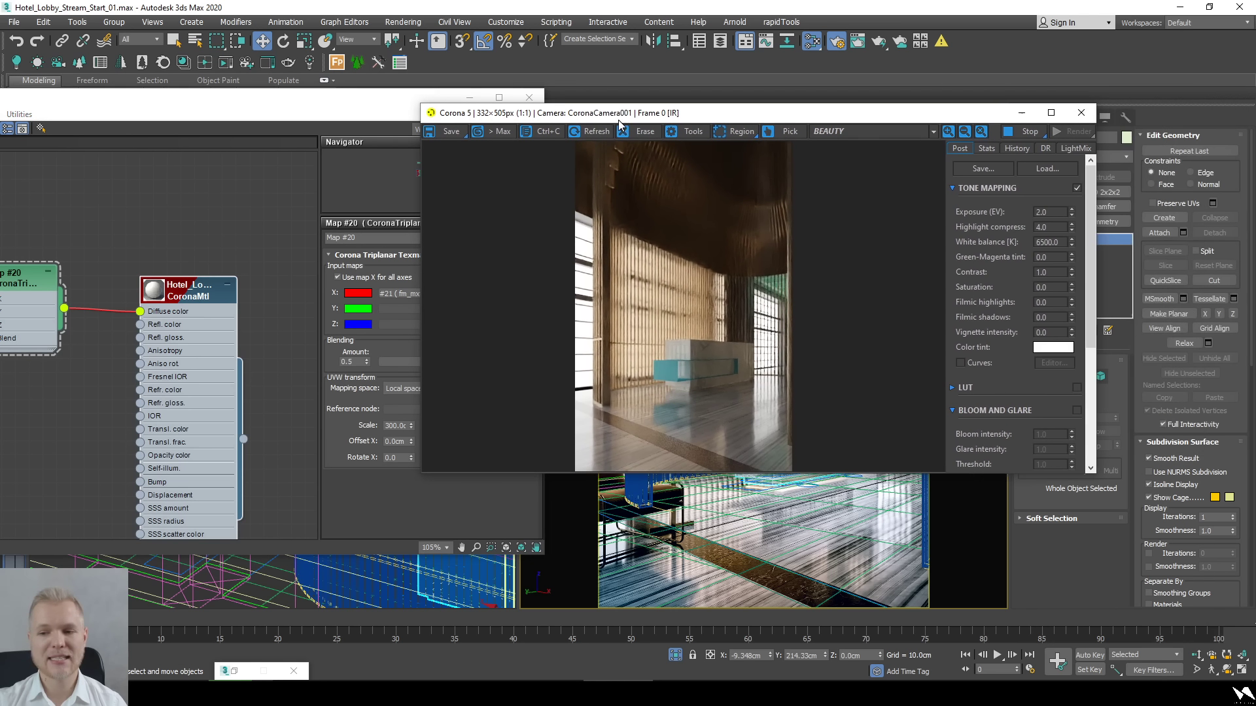
scroll(731, 266, "up", 5)
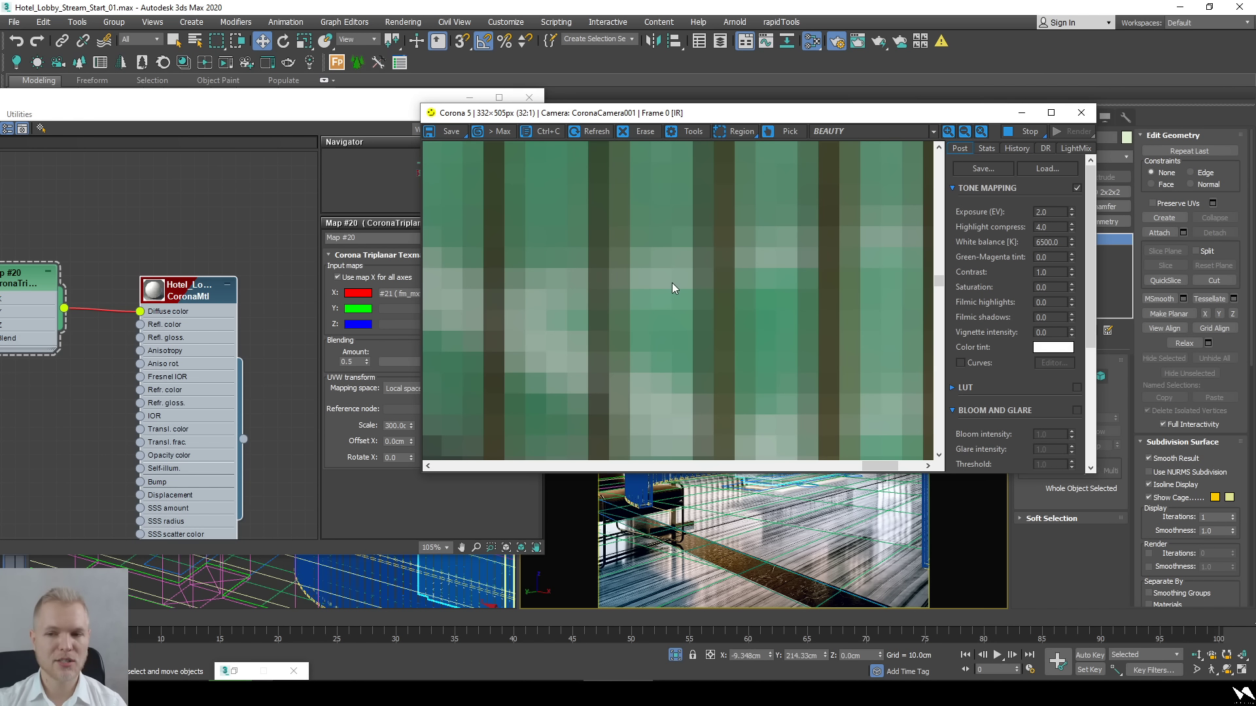
double_click(672, 282)
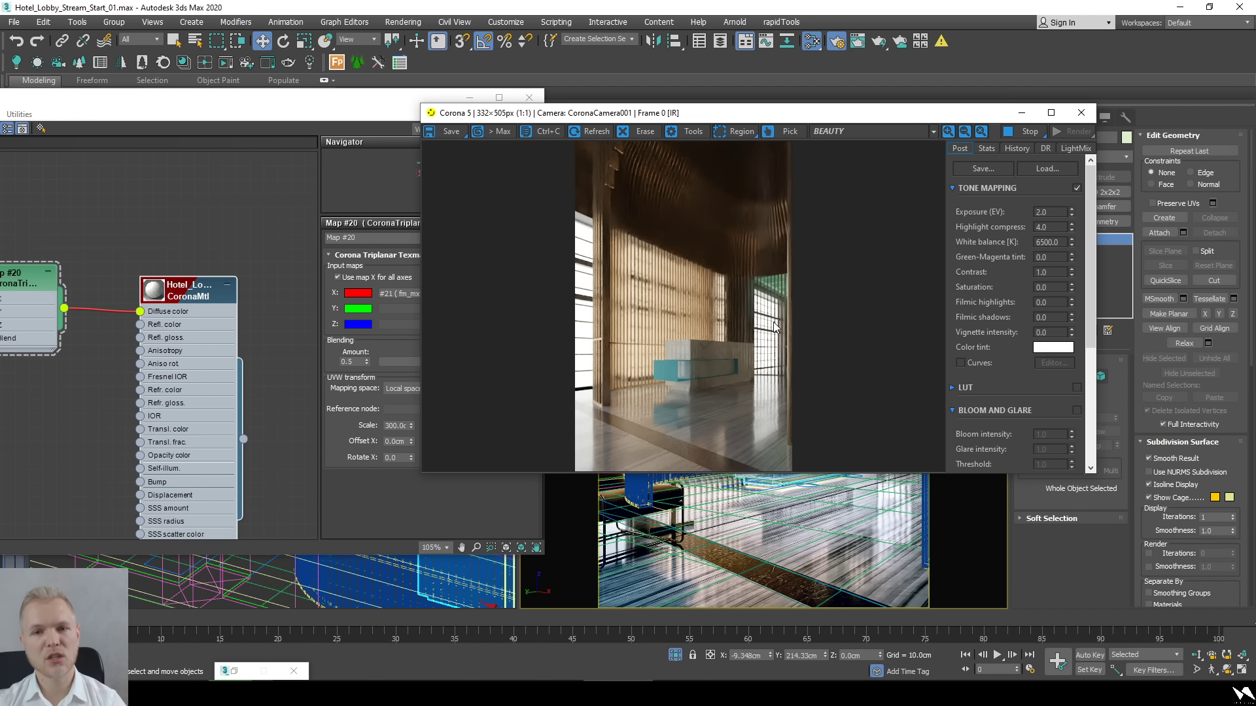
left_click(788, 131)
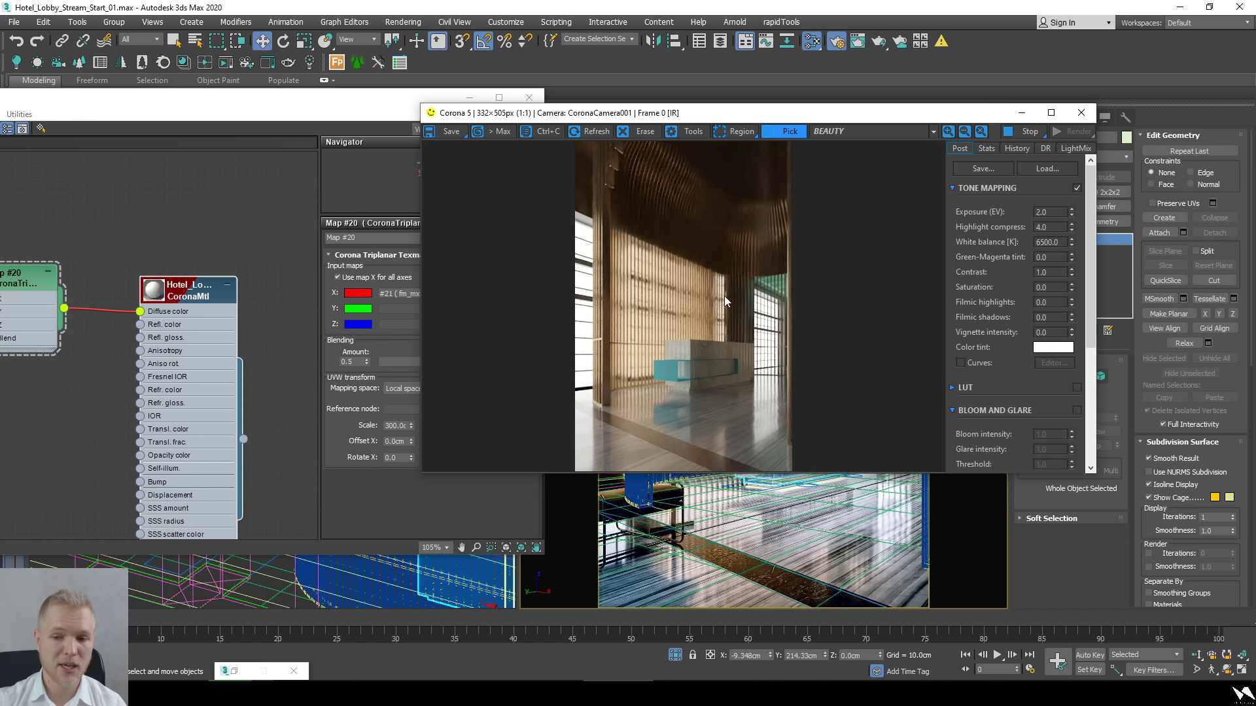
left_click(661, 371)
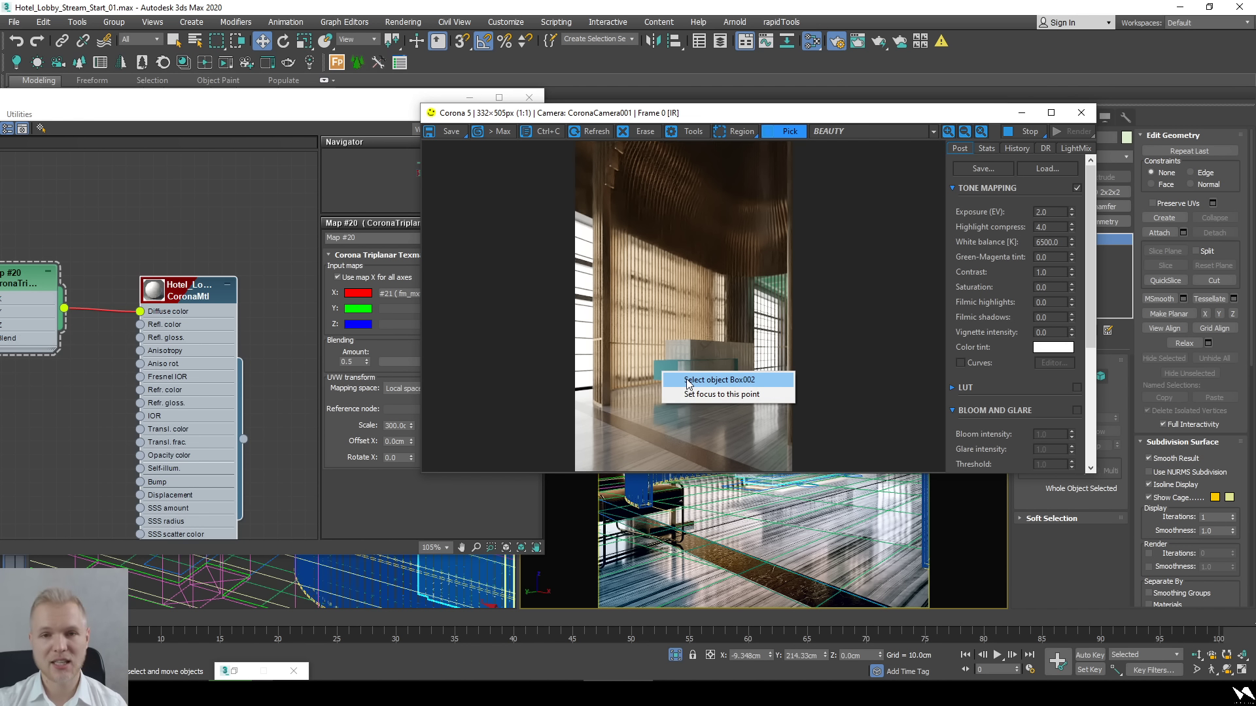
left_click(688, 381)
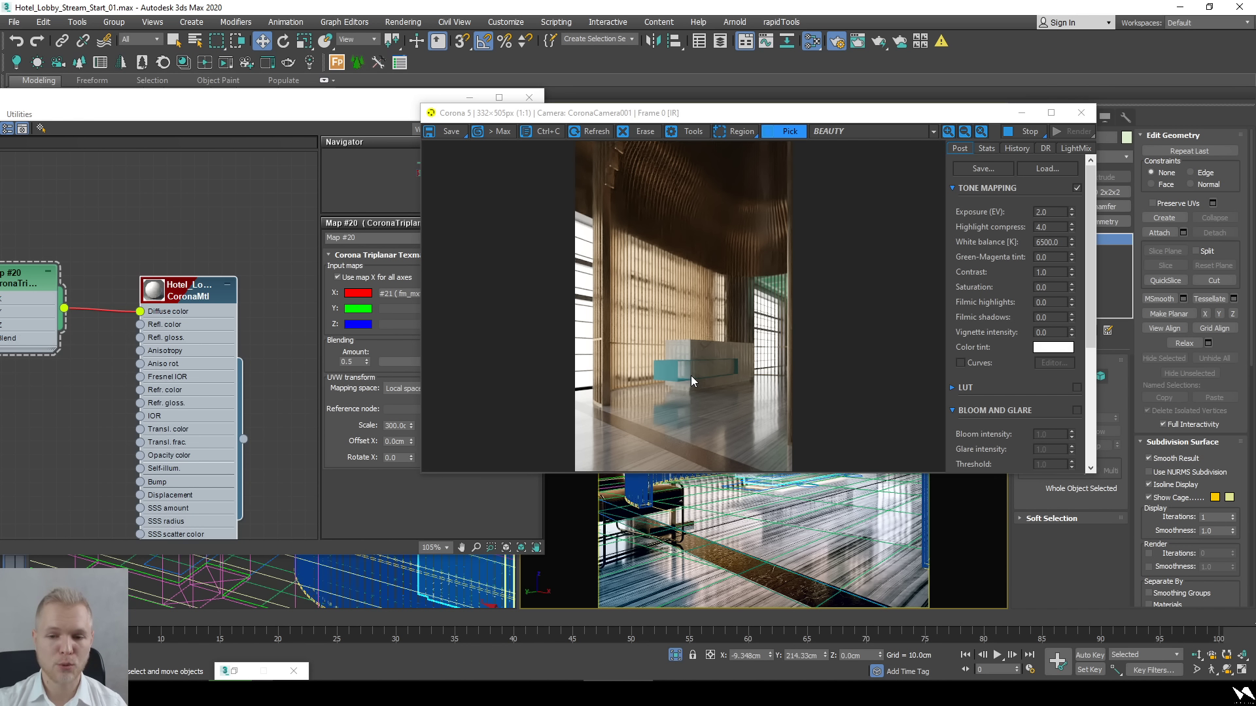
left_click_drag(168, 98, 423, 95)
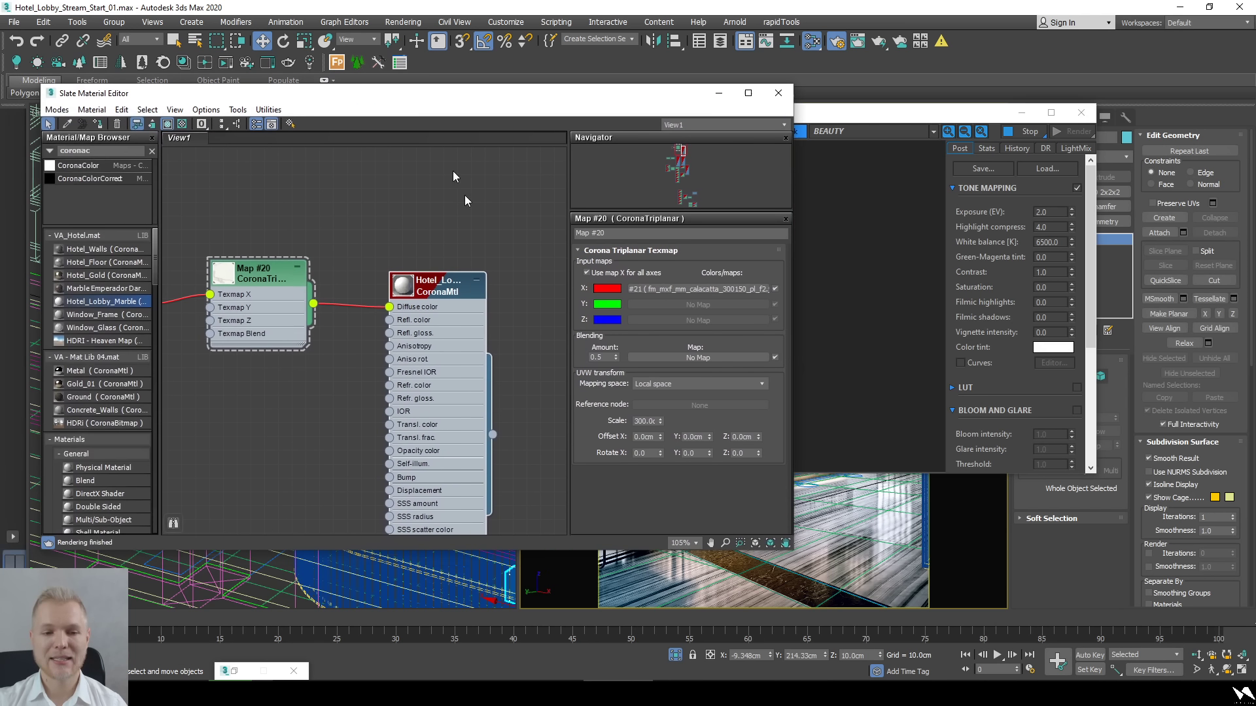
Locate the Hotel_Gold material among the nodes in the material editor.
scroll(403, 354, "down", 8)
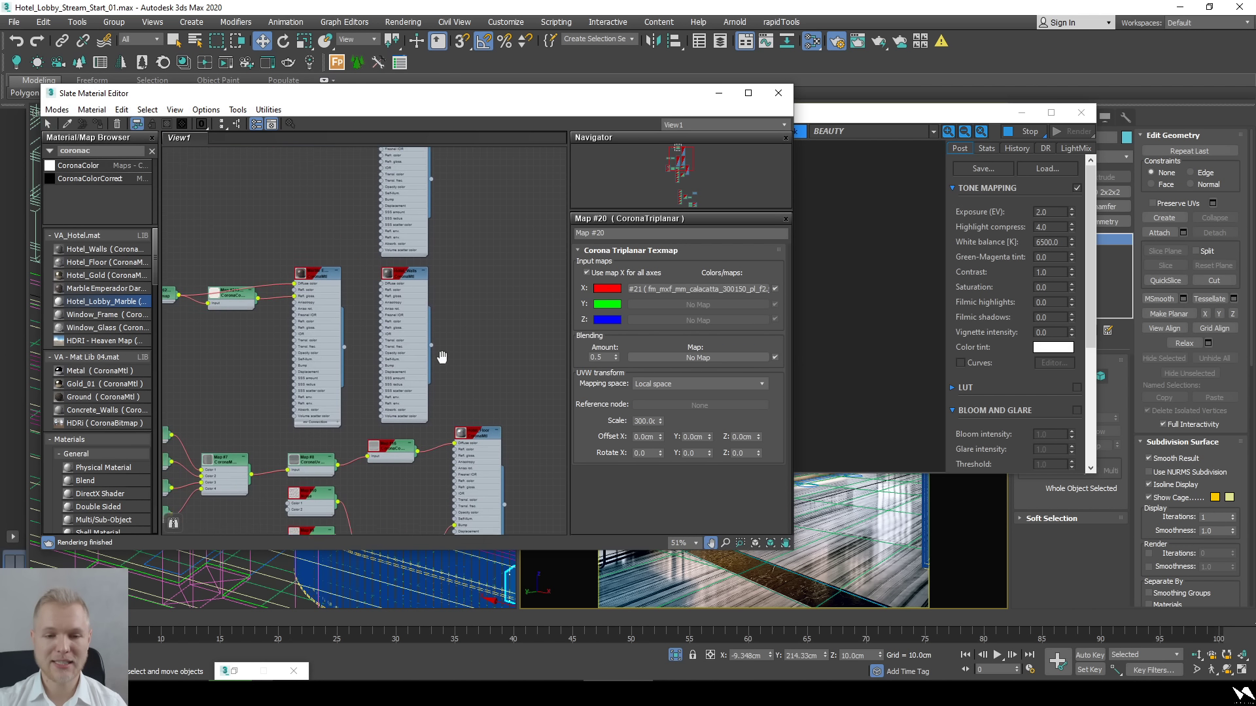
mouse_move(443, 356)
middle_mouse_down()
mouse_move(374, 285)
mouse_move(437, 353)
middle_mouse_up()
scroll(438, 353, "down", 5)
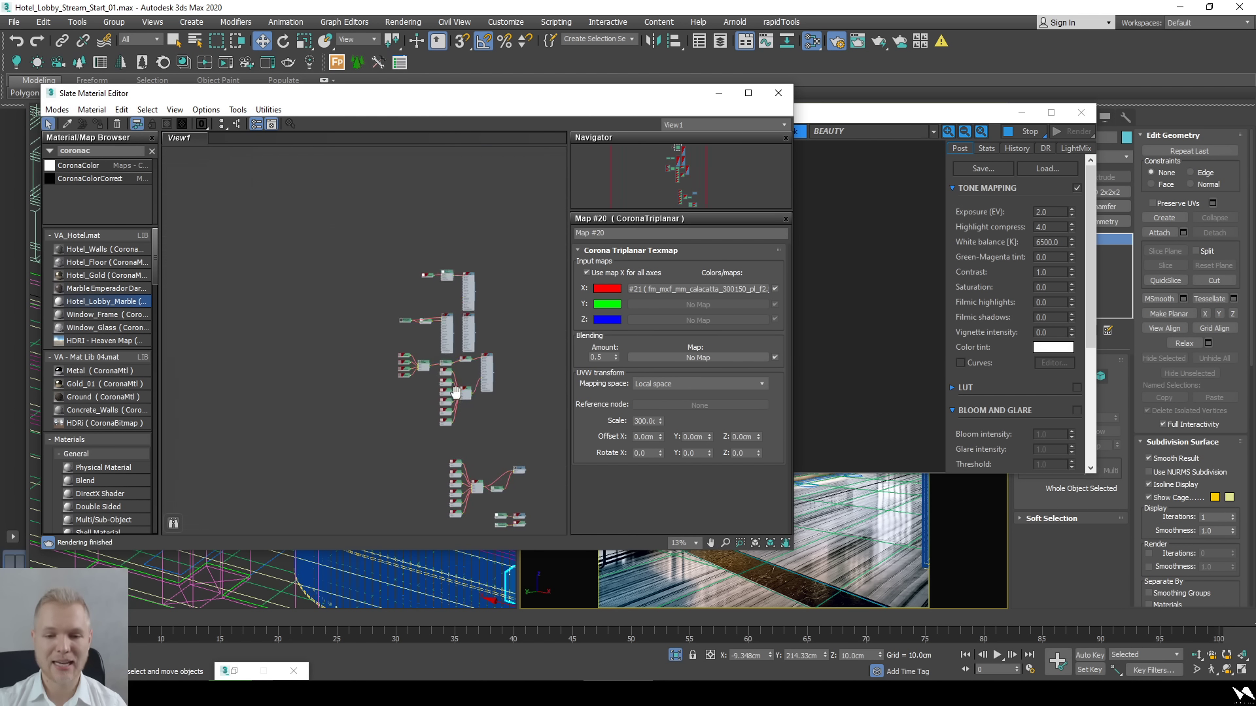
scroll(456, 477, "up", 3)
scroll(425, 246, "up", 3)
middle_click_drag(425, 246, 440, 386)
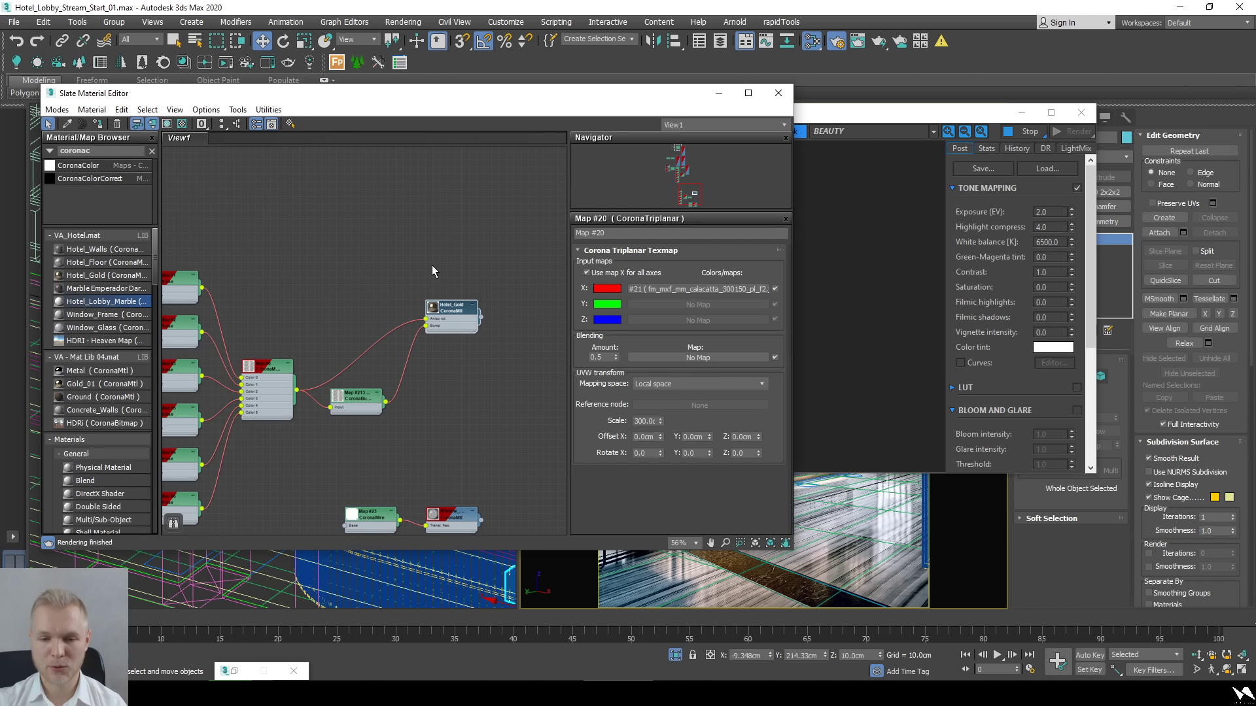
Inspect the marble reception desk up close in the interactive render, then minimize the material editor and uncover the camera viewport.
left_click(857, 303)
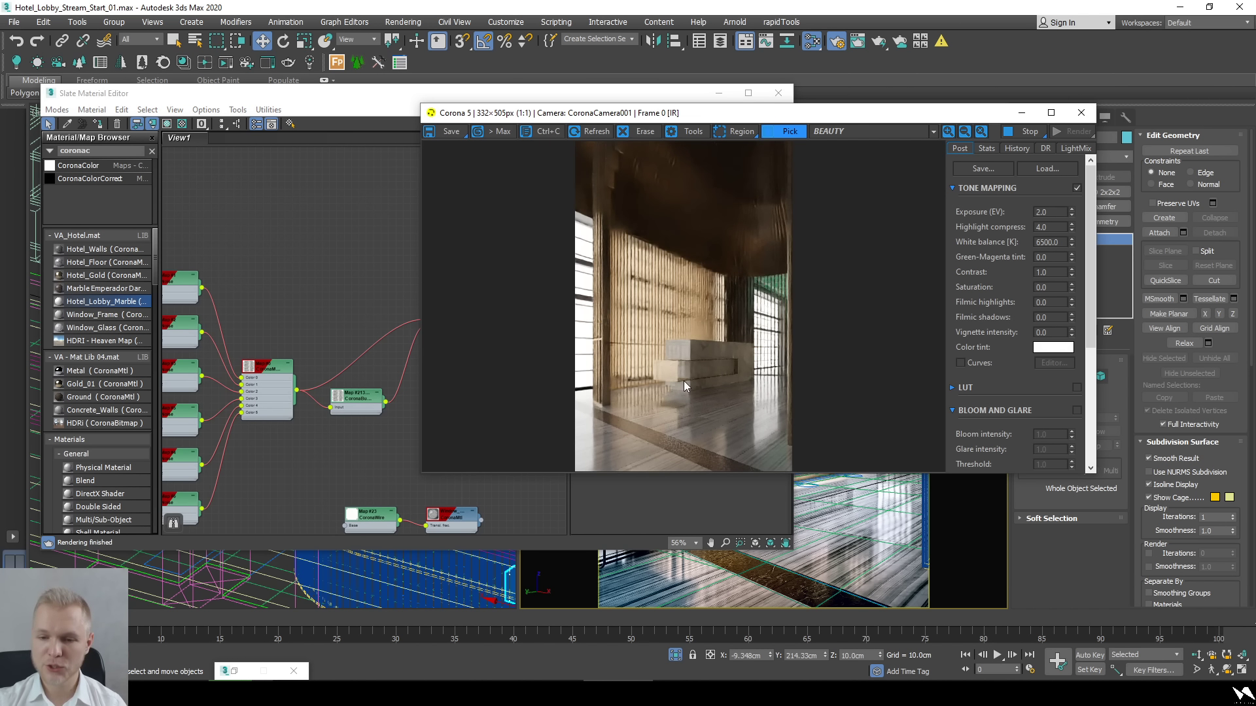
scroll(684, 382, "up", 5)
scroll(734, 353, "down", 3)
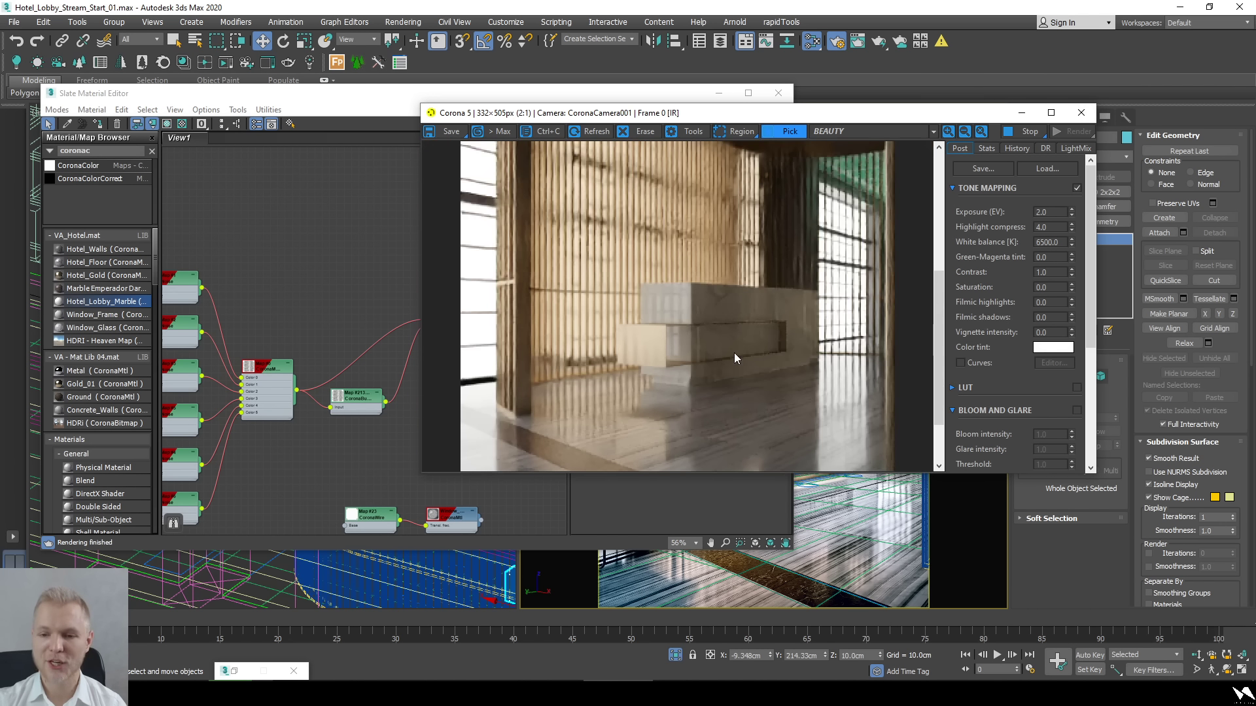
scroll(657, 351, "up", 2)
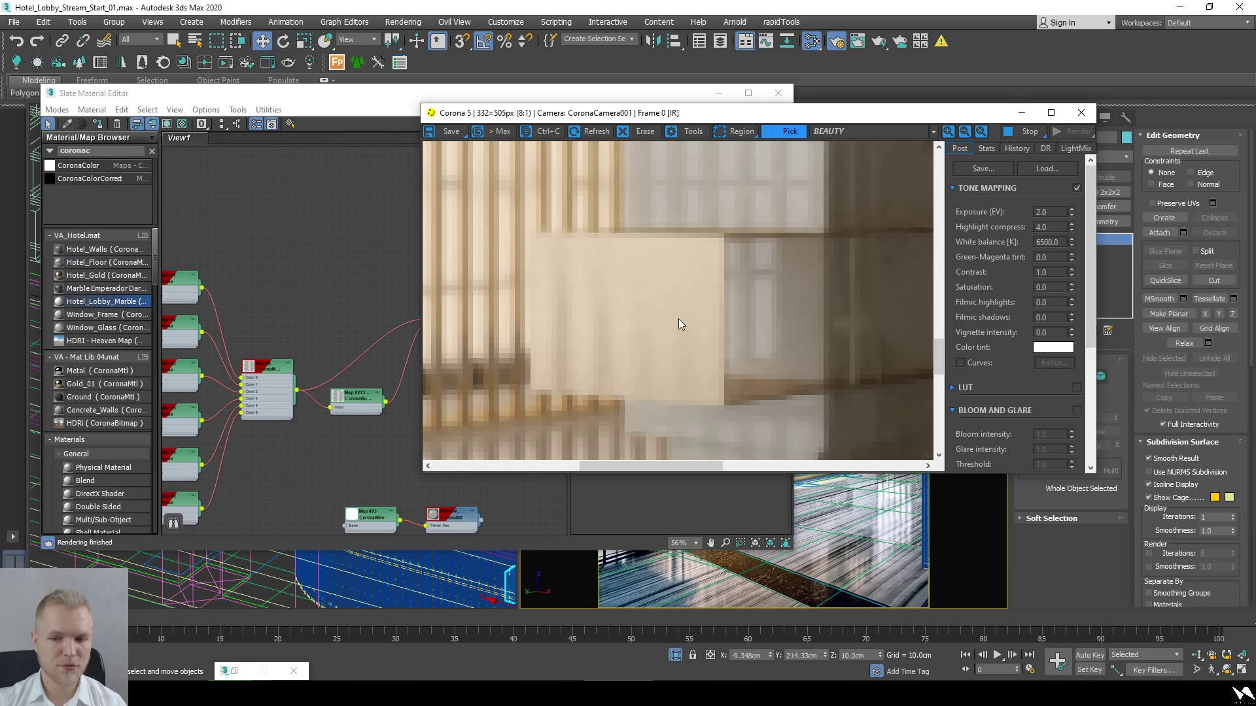
scroll(678, 321, "down", 3)
left_click(719, 93)
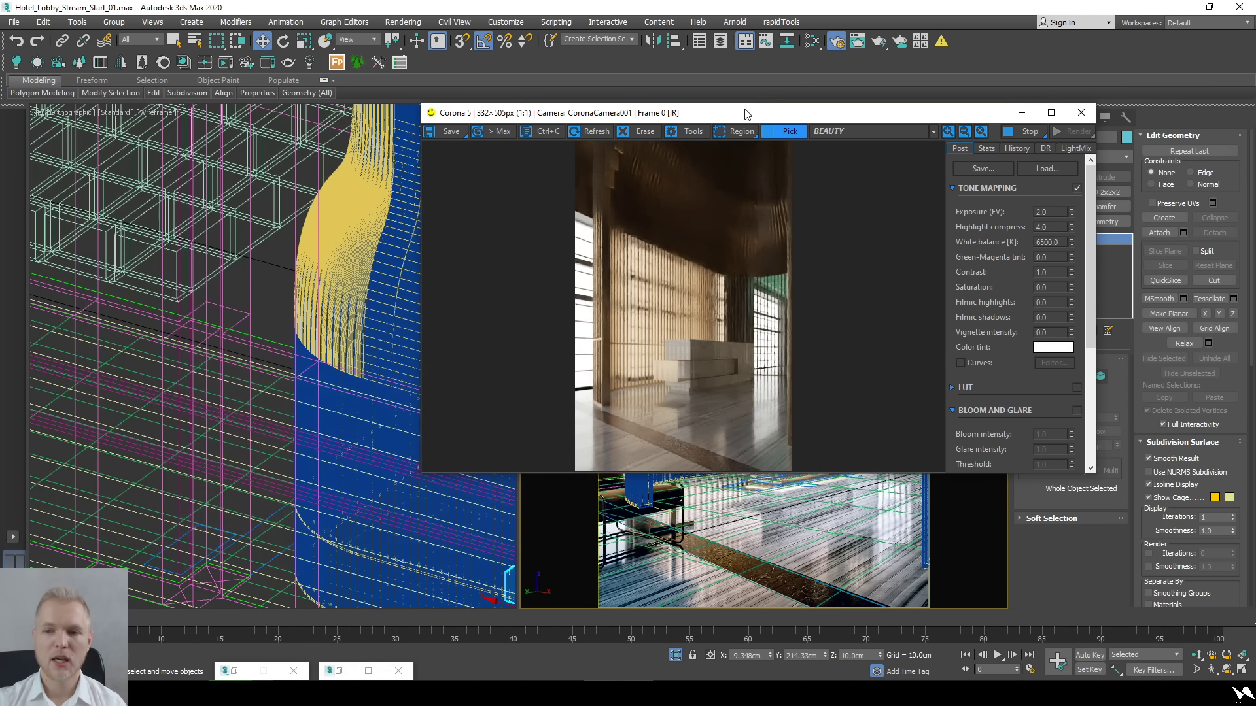
left_click_drag(744, 114, 209, 134)
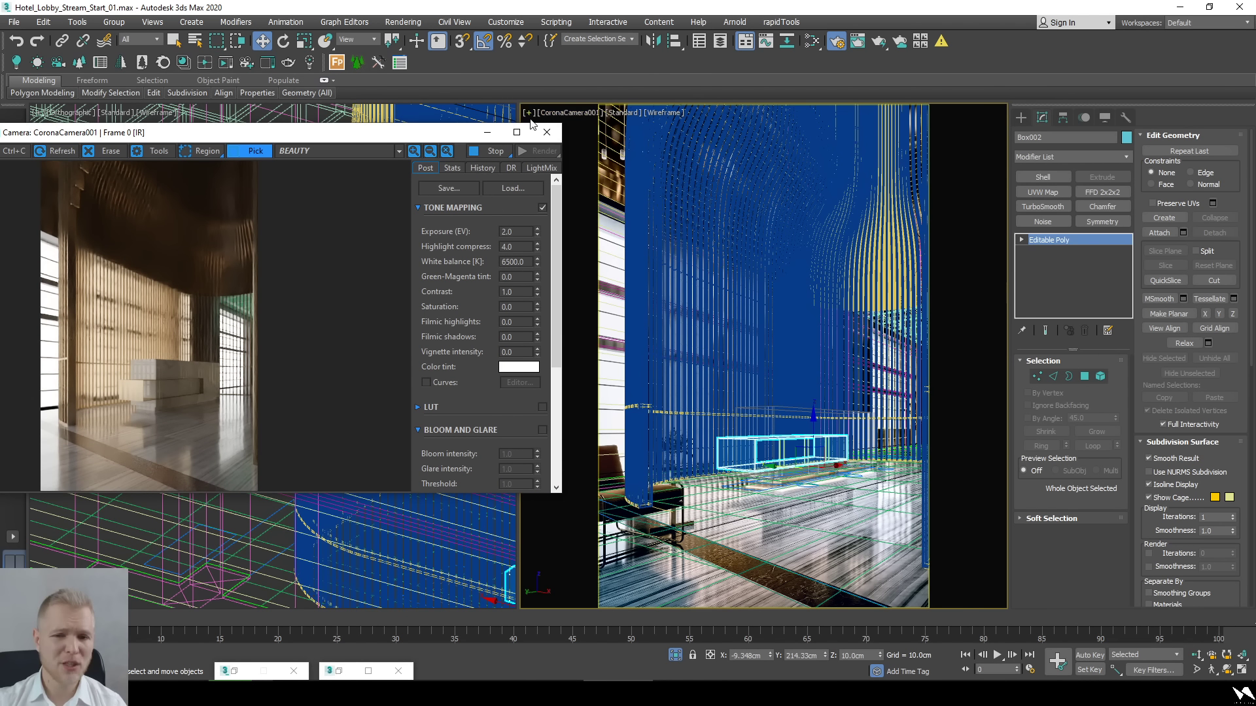
Enlarge the reception desk in the camera view with 2D Pan Zoom Mode, inspect it in the render and select its inner dividers, Box003.
left_click(588, 206)
left_click(527, 113)
left_click(582, 282)
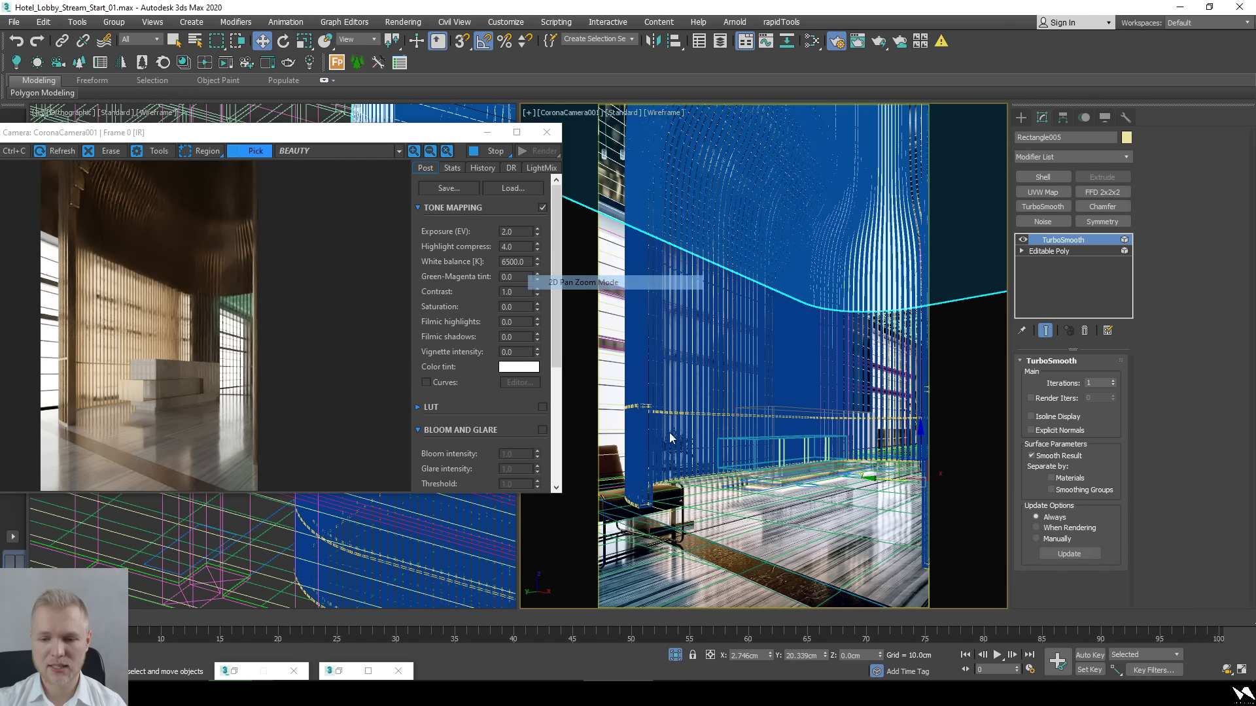
scroll(634, 377, "up", 5)
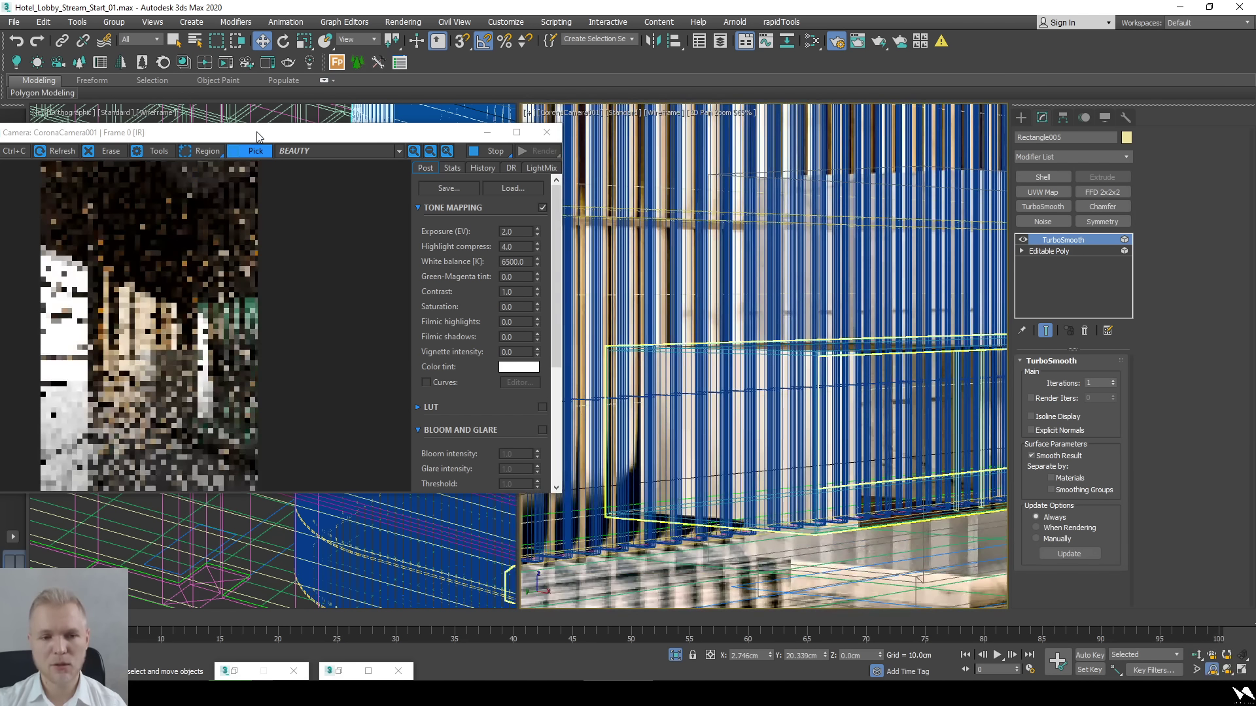
left_click_drag(255, 138, 461, 154)
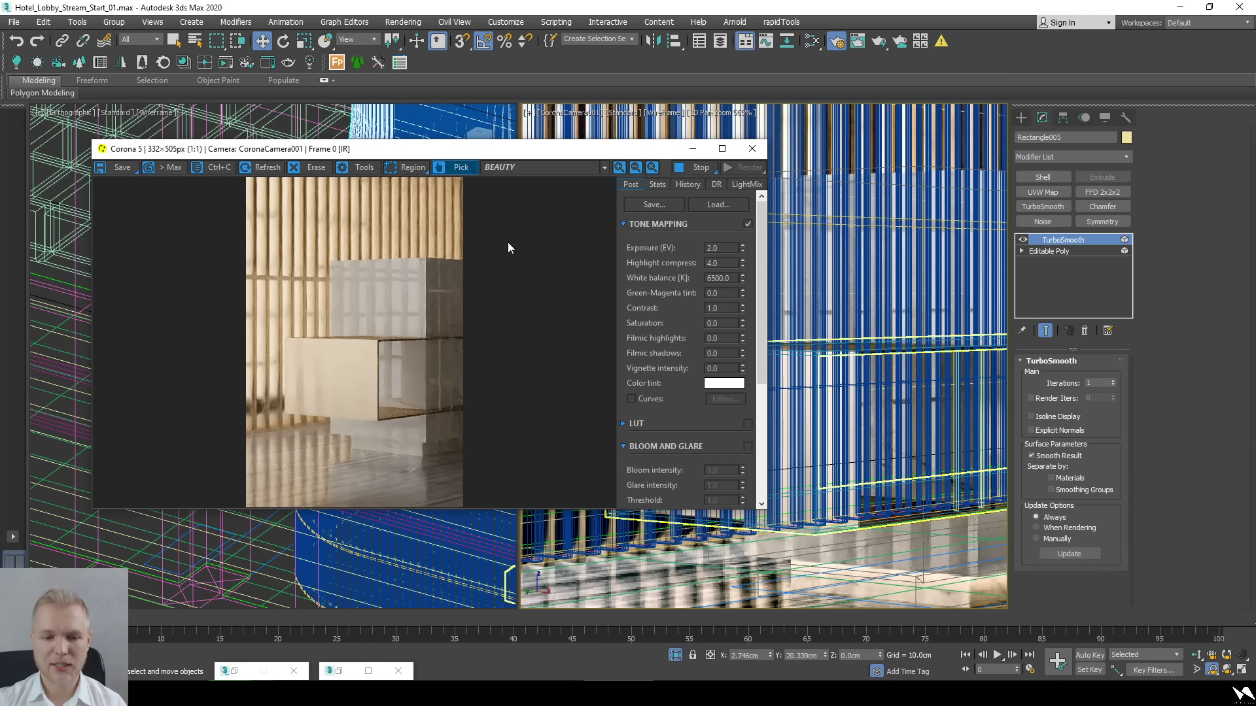
scroll(300, 403, "up", 3)
scroll(325, 390, "down", 2)
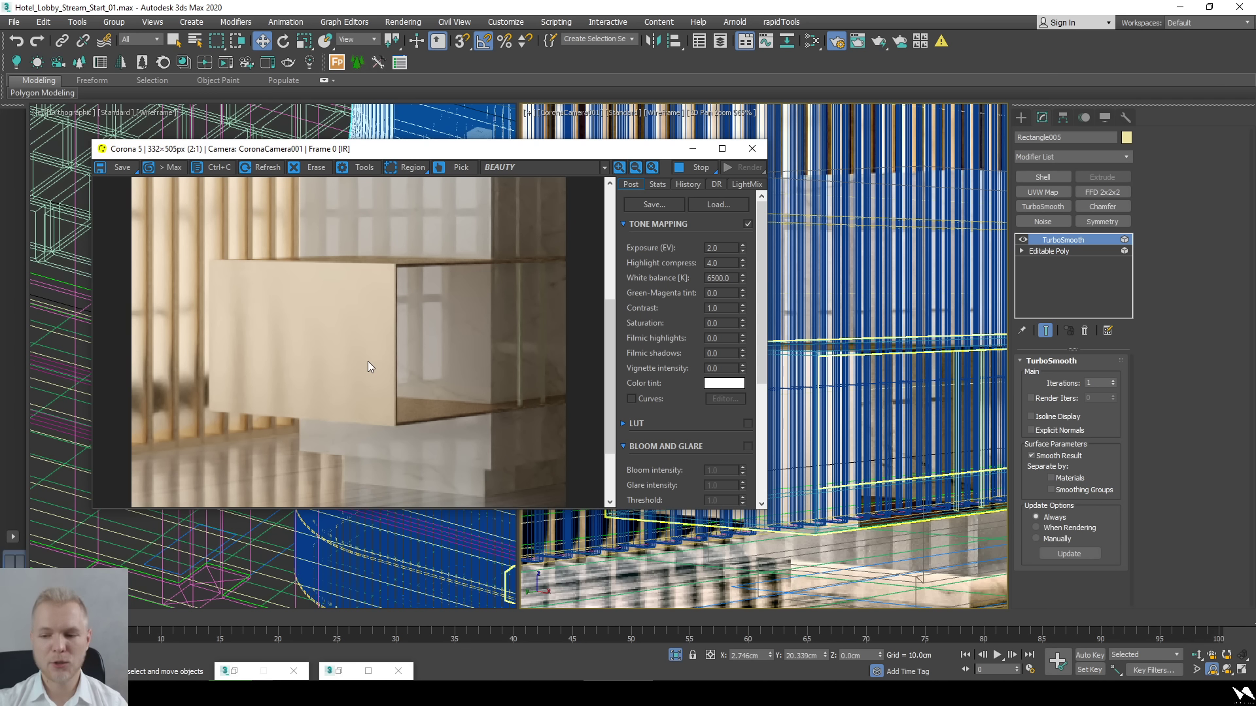
left_click(959, 498)
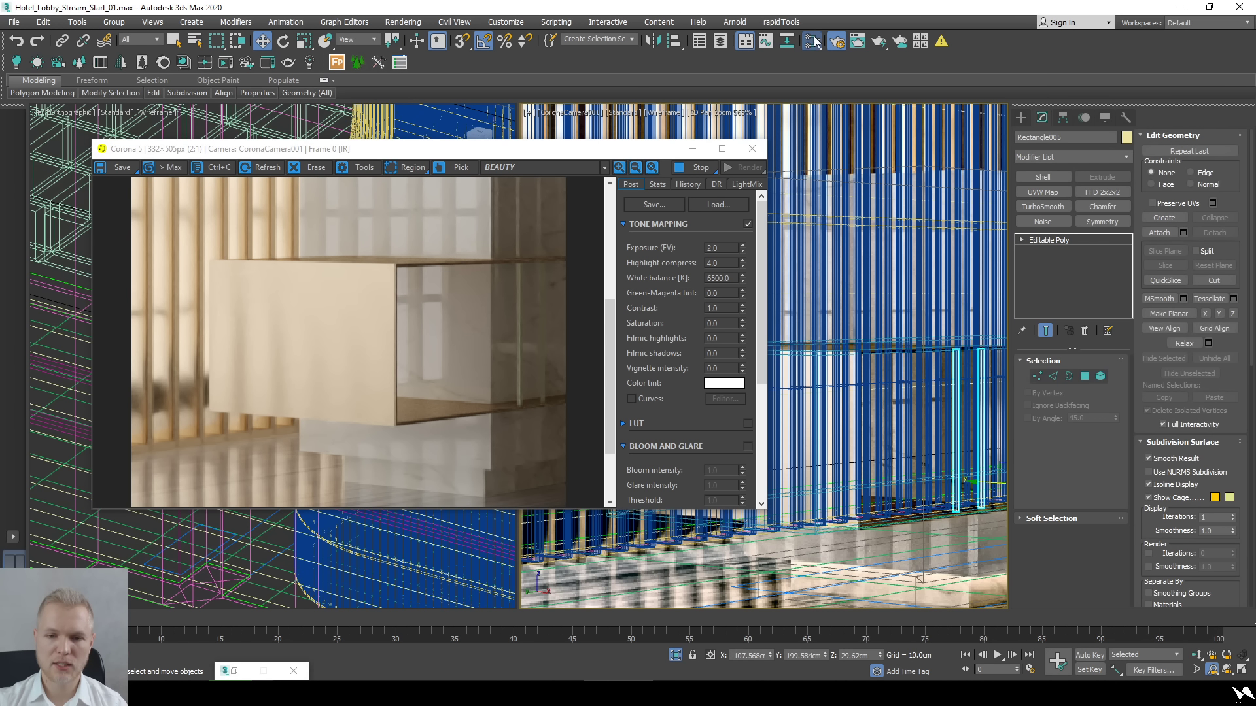
key("m")
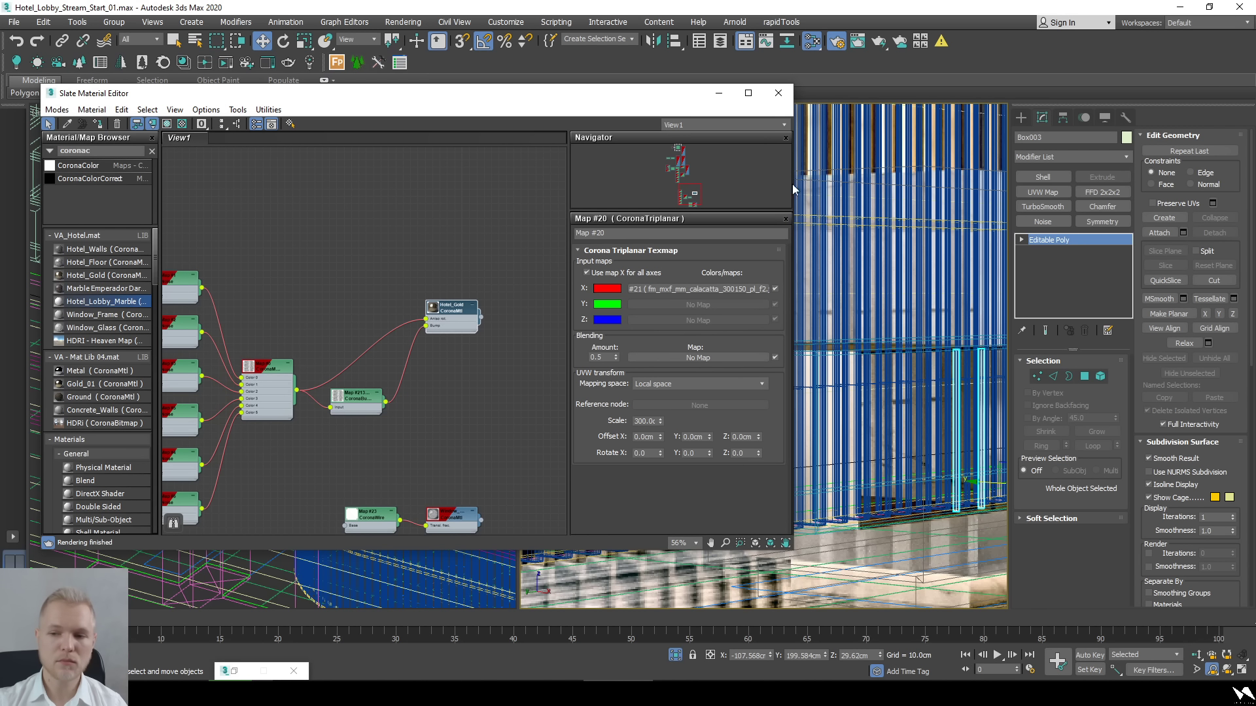
Select the grid object Plane002, assign the Hotel_Gold material to it, and return the camera view to its normal framing.
middle_click_drag(841, 471, 834, 393)
scroll(844, 353, "up", 5)
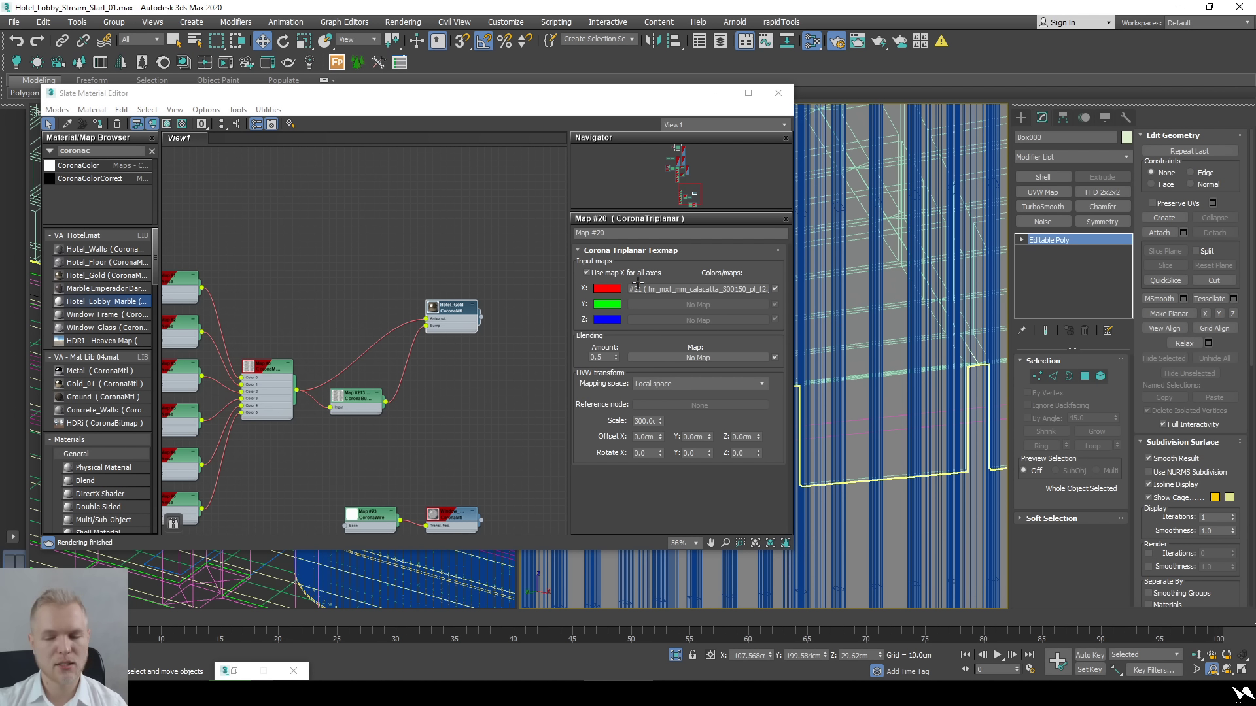
left_click(858, 311)
left_click(453, 314)
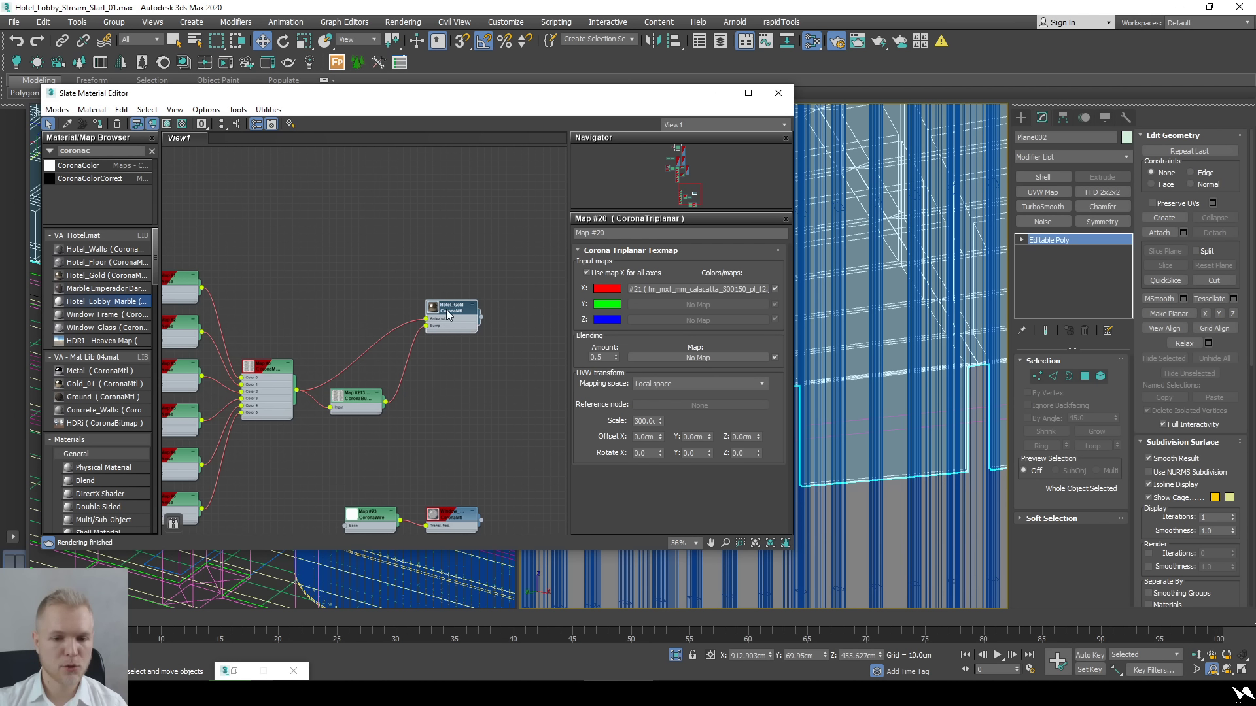
left_click(718, 92)
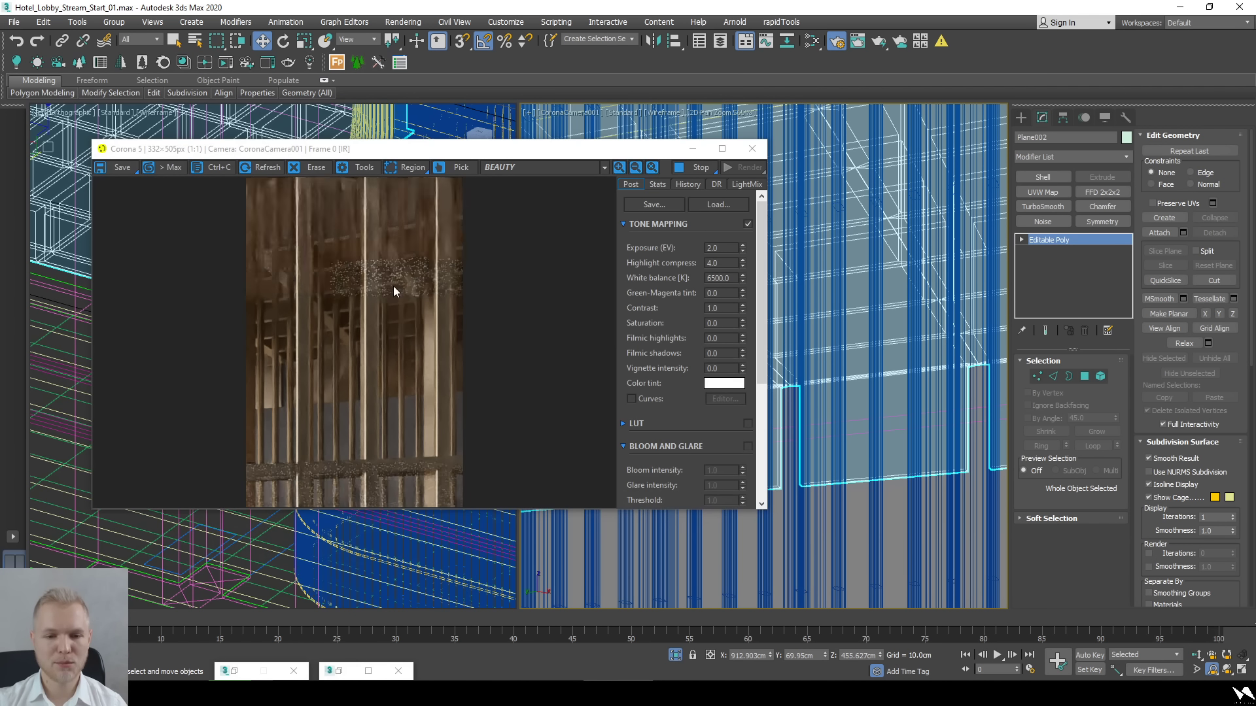
left_click(531, 112)
left_click(590, 286)
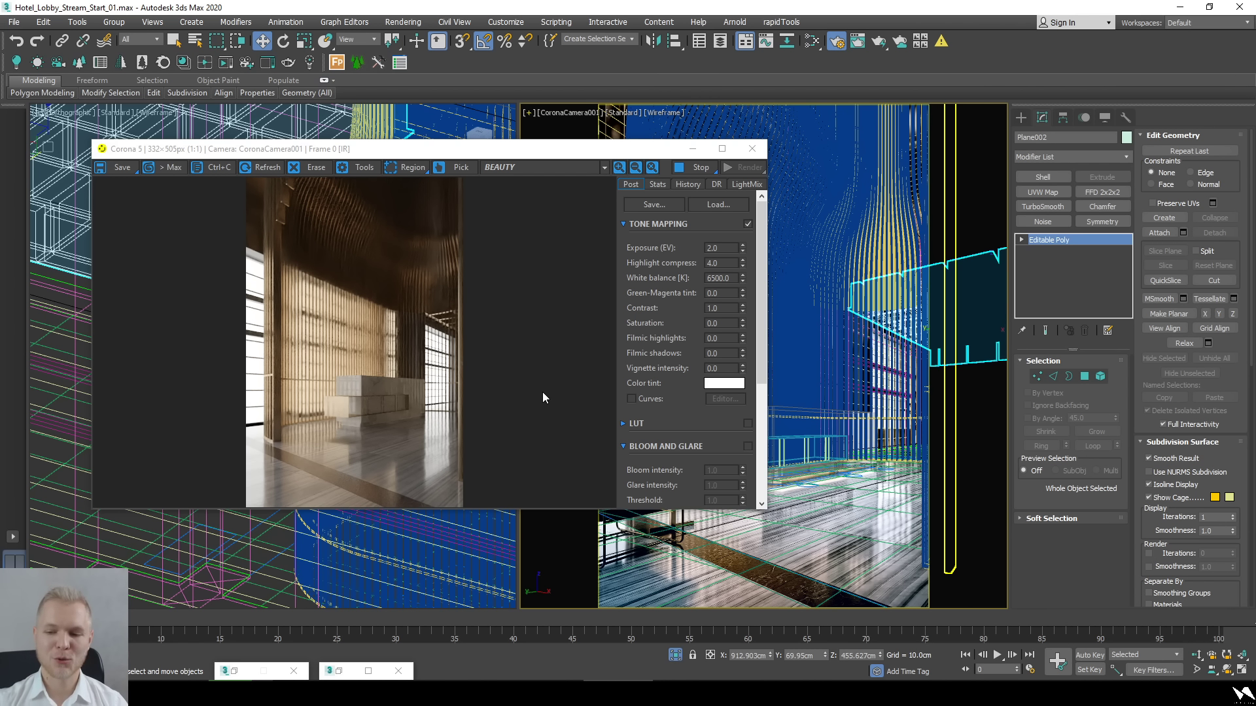
Look at the reference photo Stream 06 - Hotel Lobby.jpg in the photo viewer, then return to 3ds Max.
key("alt+Tab")
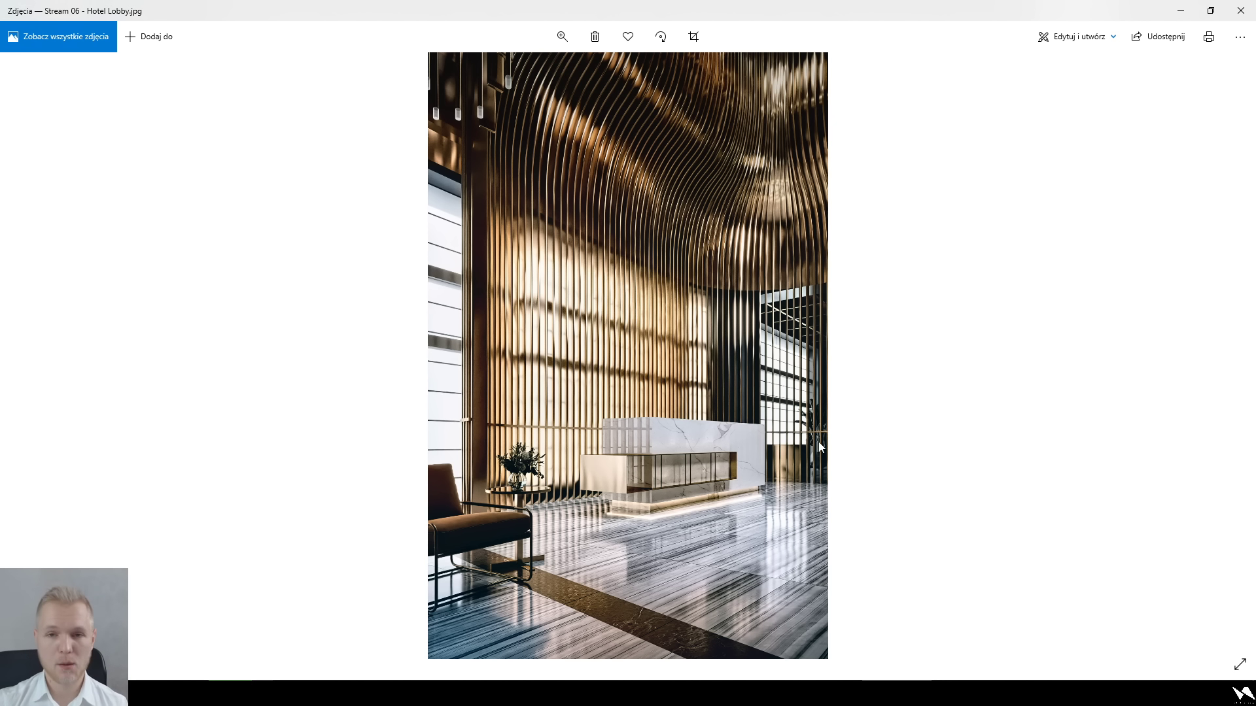
mouse_move(966, 693)
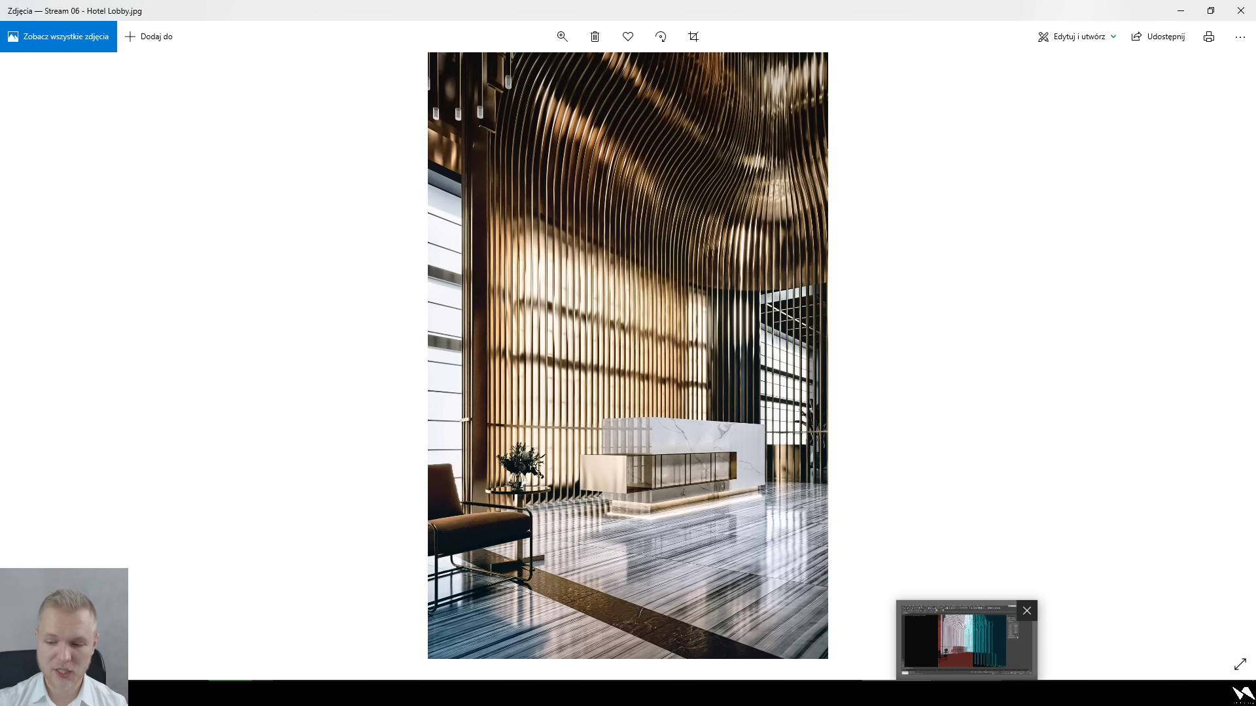
left_click(967, 640)
Stop the interactive render, clear the selection and switch the camera view from wireframe to shaded display.
left_click(692, 171)
left_click(795, 532)
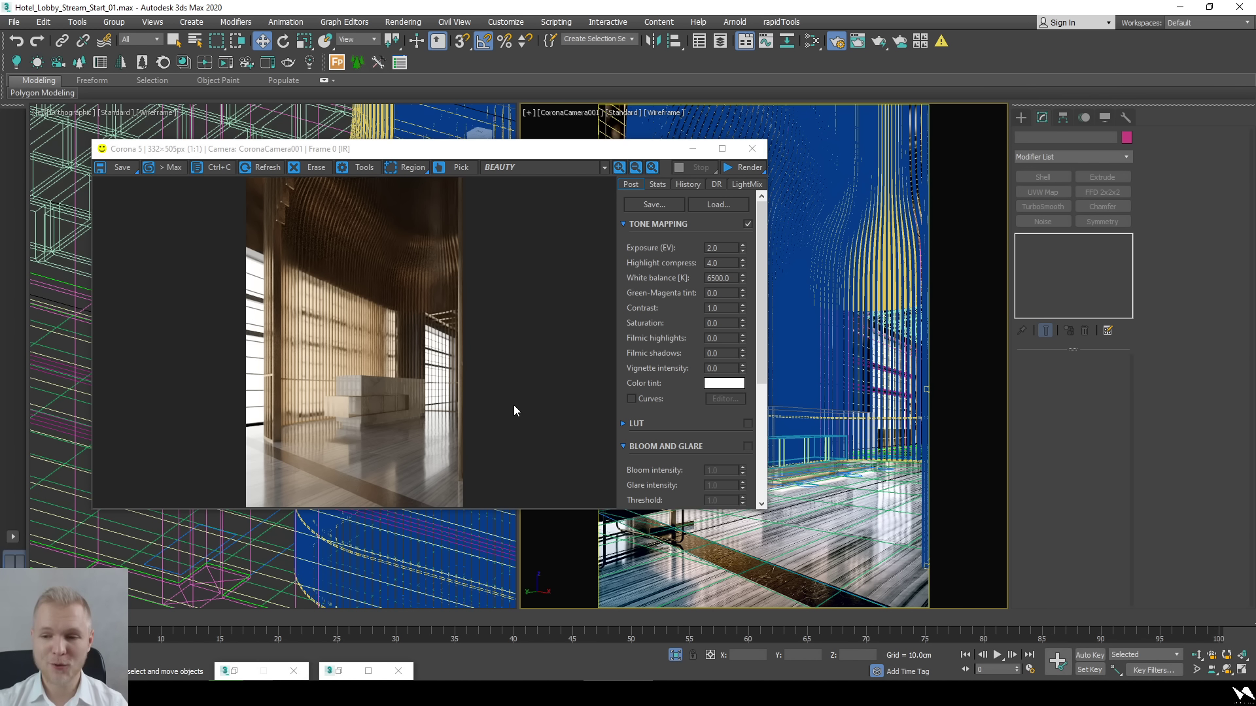
left_click(853, 222)
key("F3")
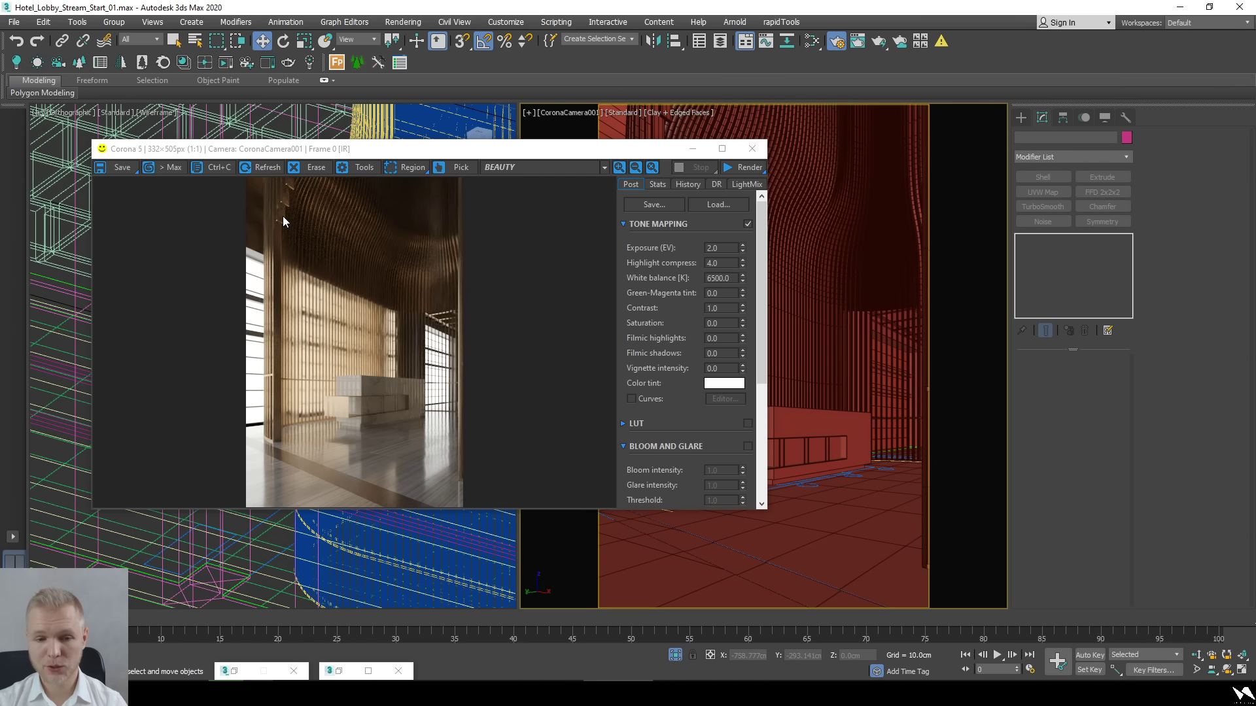
Inspect the gold wall slats in the render and open the parameters of the Corona Multi Texmap, Map #0, feeding Hotel_Gold.
scroll(366, 310, "up", 3)
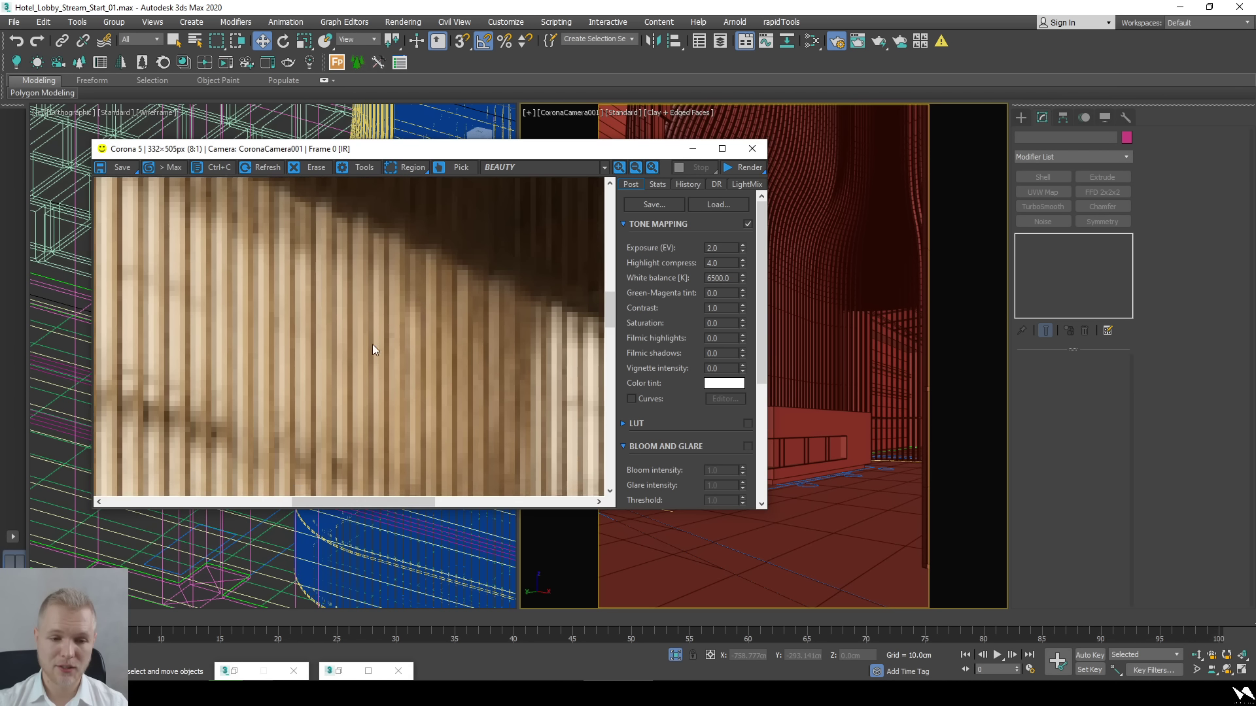
scroll(331, 330, "down", 2)
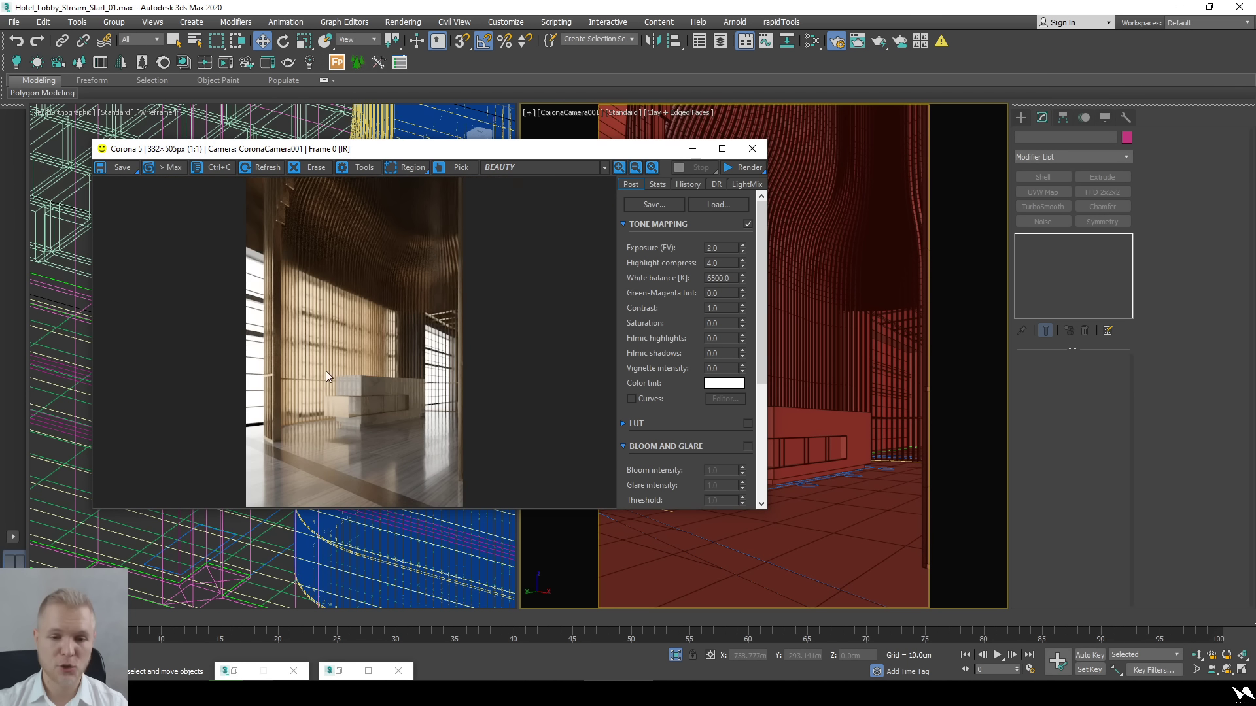
left_click(812, 40)
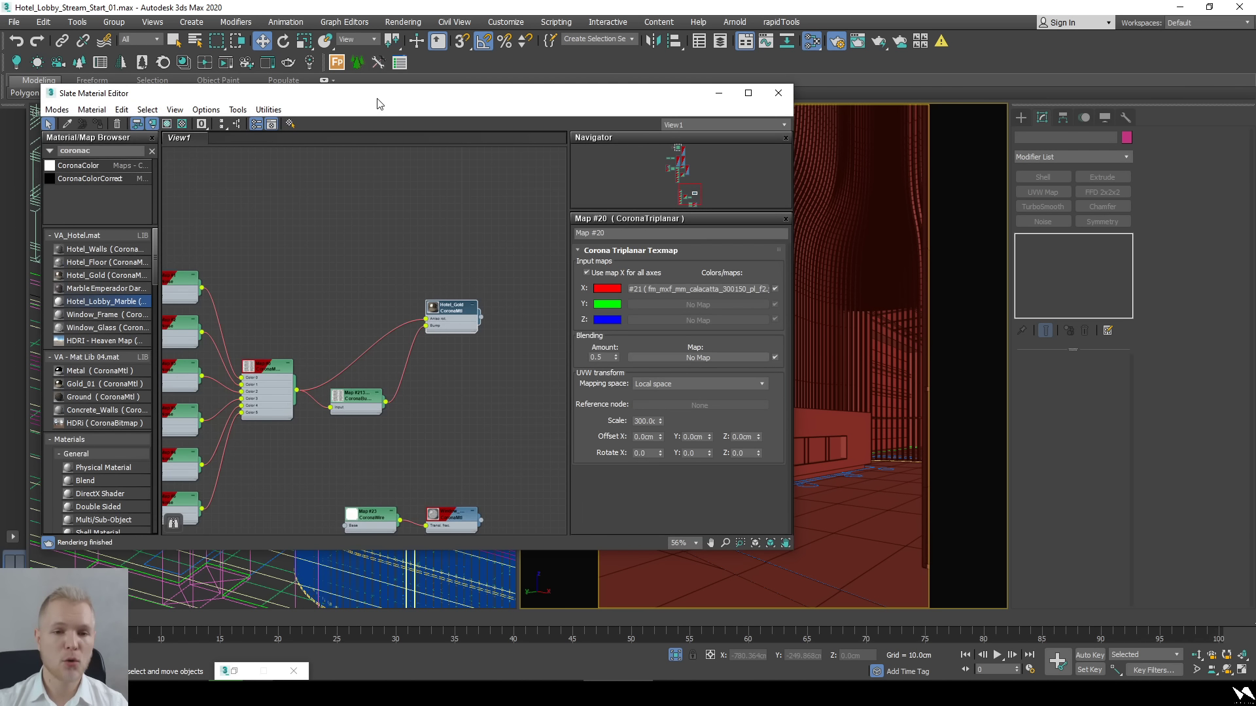
left_click_drag(366, 93, 758, 71)
scroll(730, 249, "down", 5)
scroll(730, 249, "up", 4)
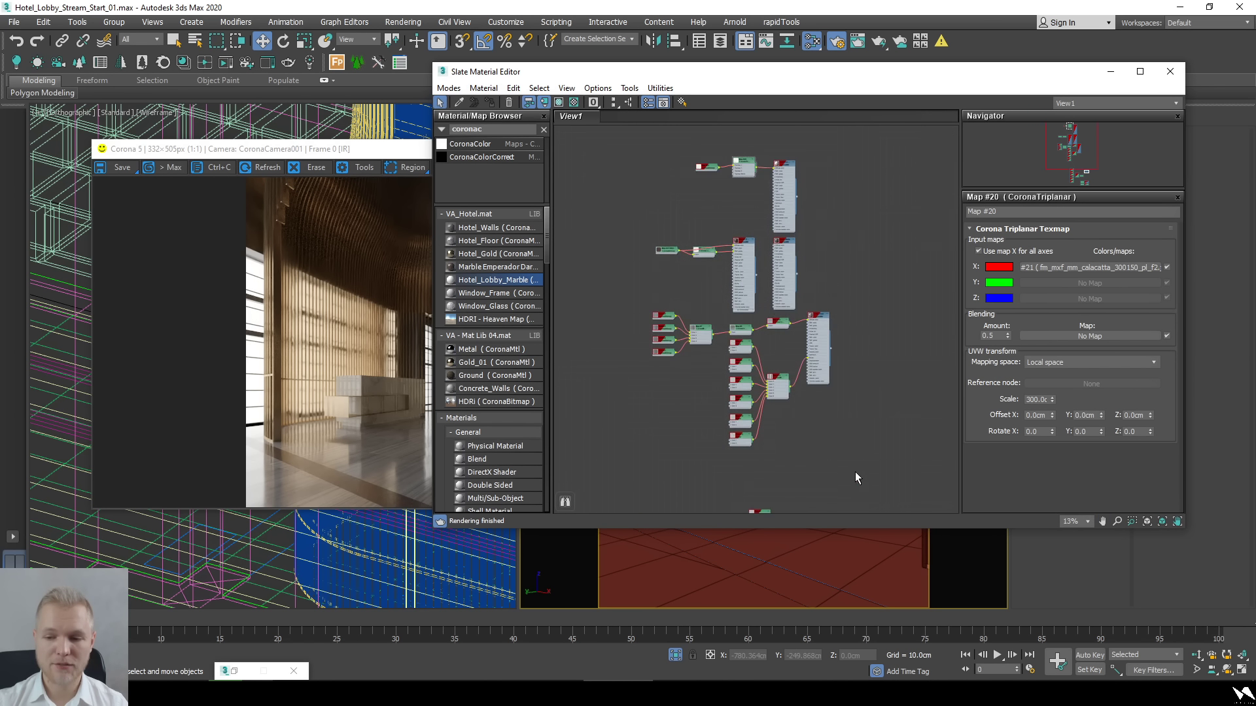
middle_click_drag(854, 473, 799, 355)
scroll(800, 356, "up", 3)
scroll(757, 370, "up", 2)
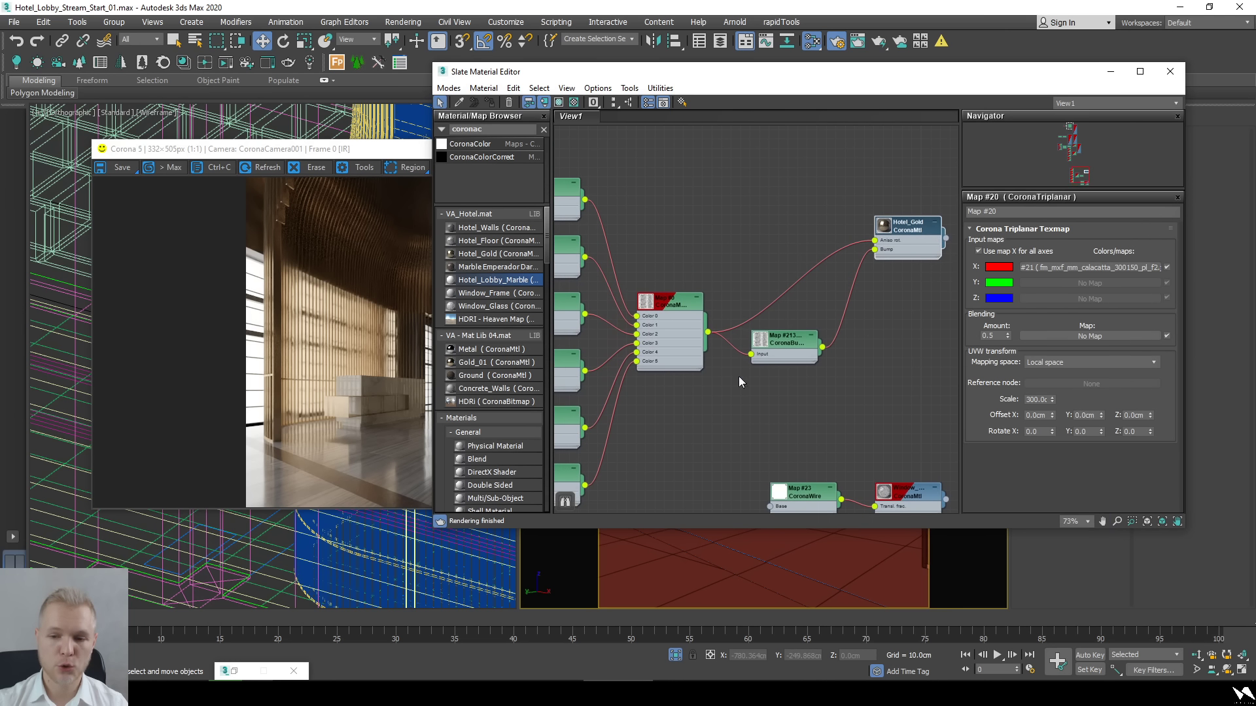
left_click(683, 344)
double_click(682, 339)
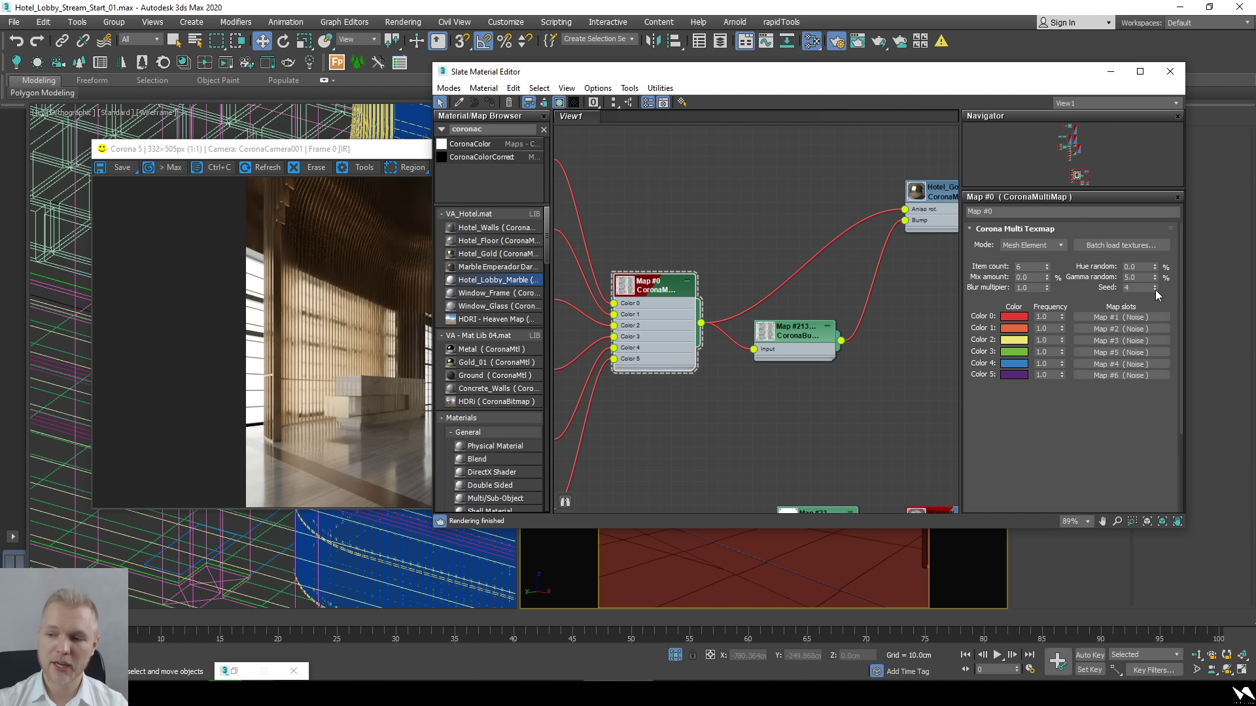
Set the multi map's seed to 5 and restart the interactive render.
left_click(1156, 285)
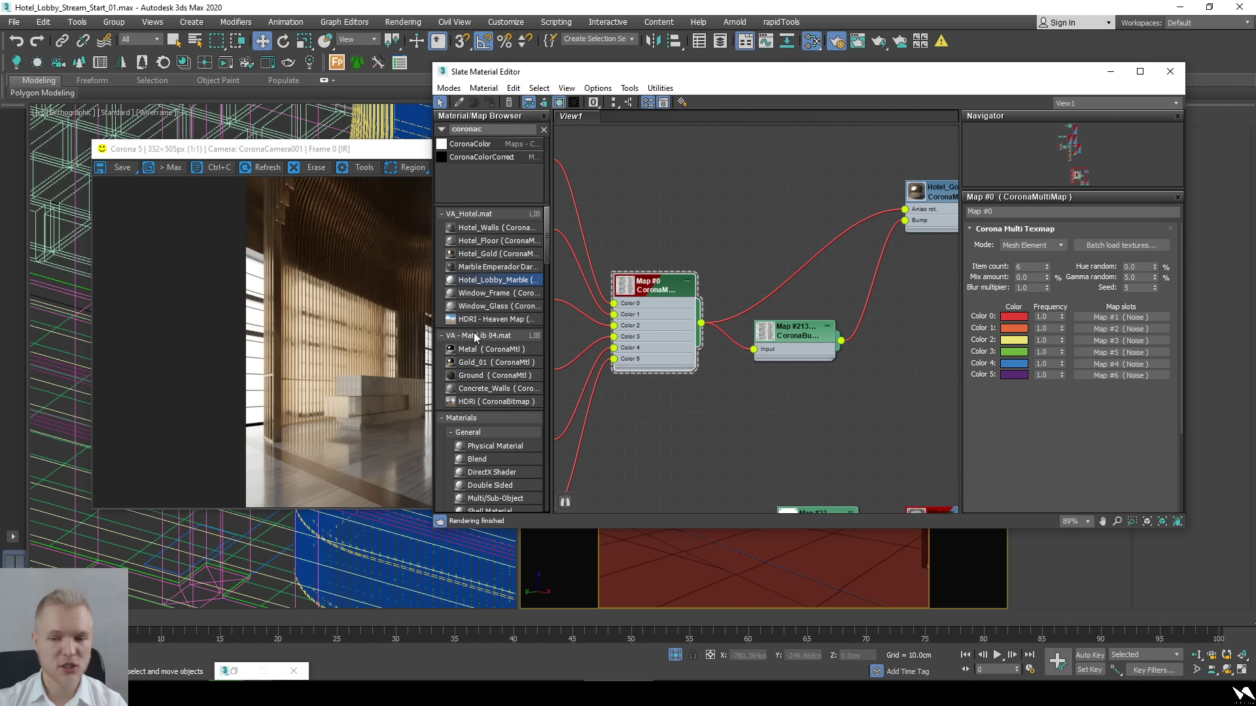
left_click(348, 229)
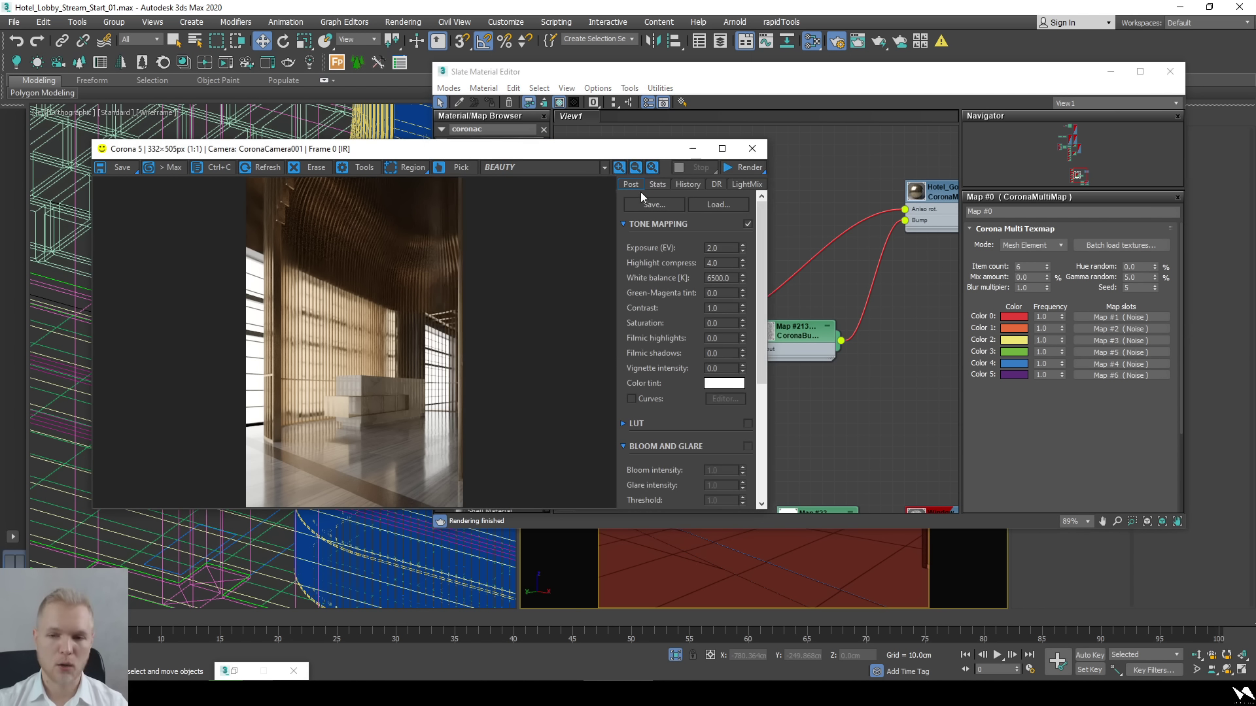
left_click(757, 170)
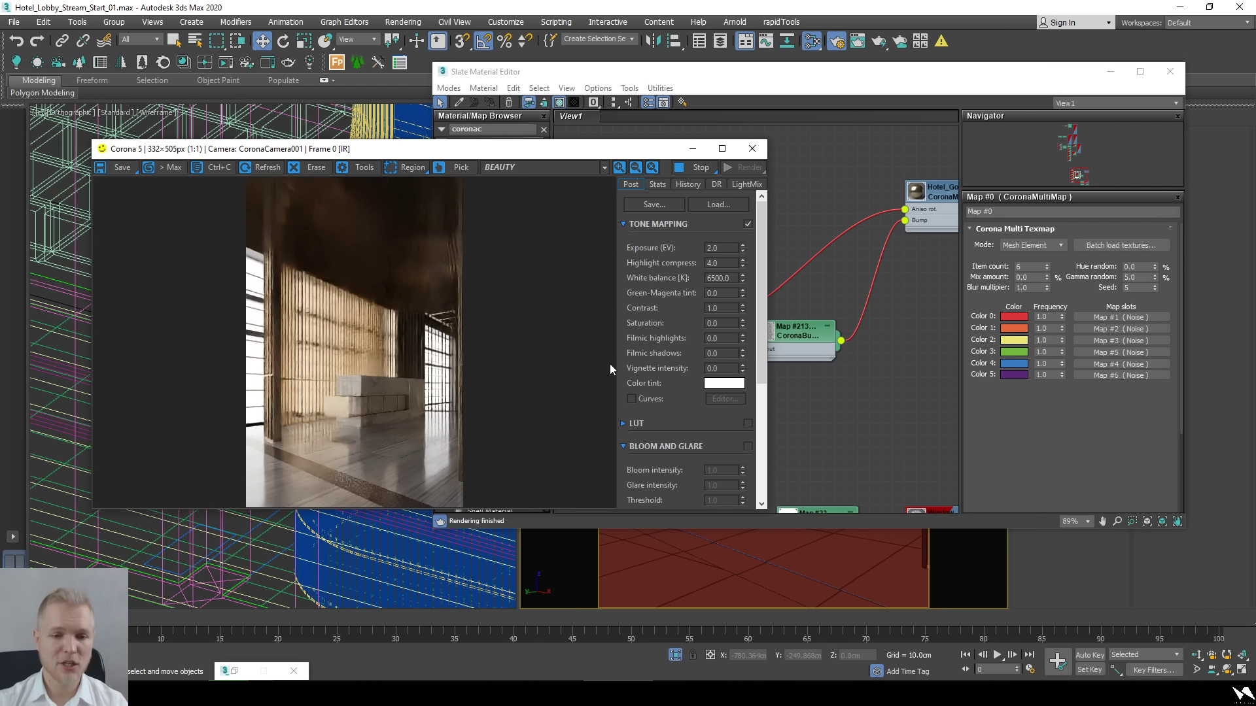
Set the multi map's seed to 6 and check the slats in the interactive render.
left_click(1153, 285)
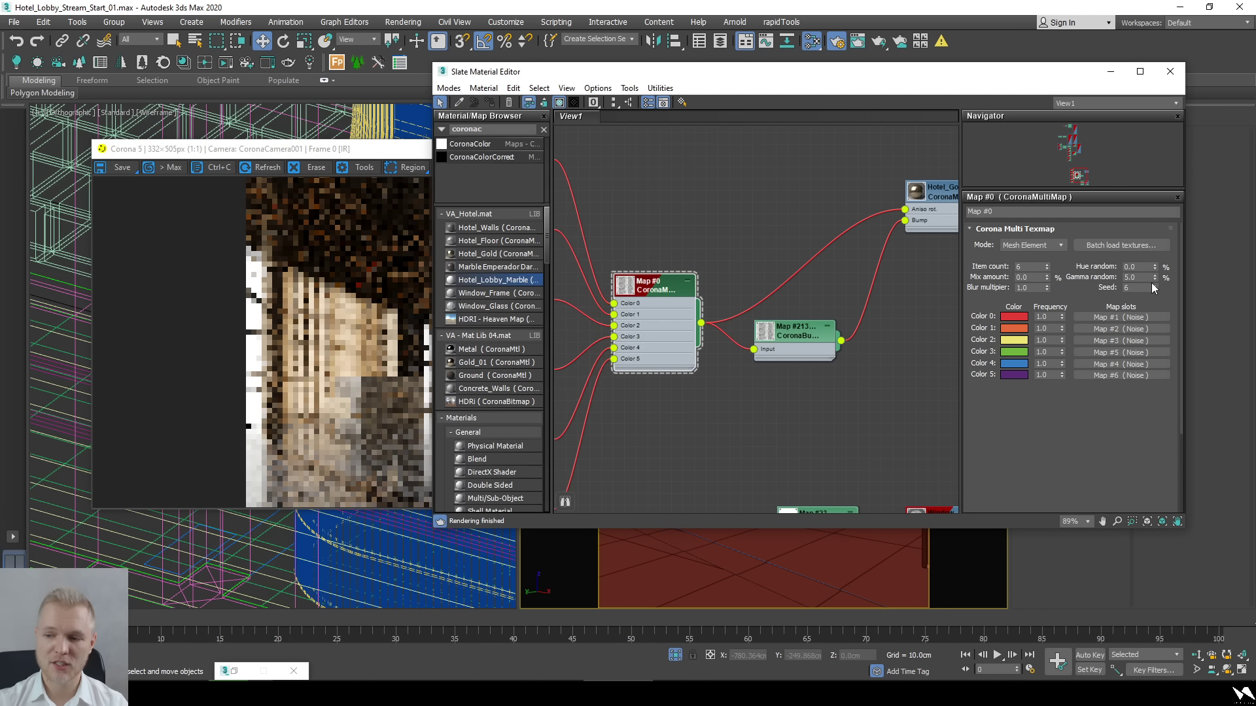
left_click(354, 339)
left_click_drag(422, 149, 364, 188)
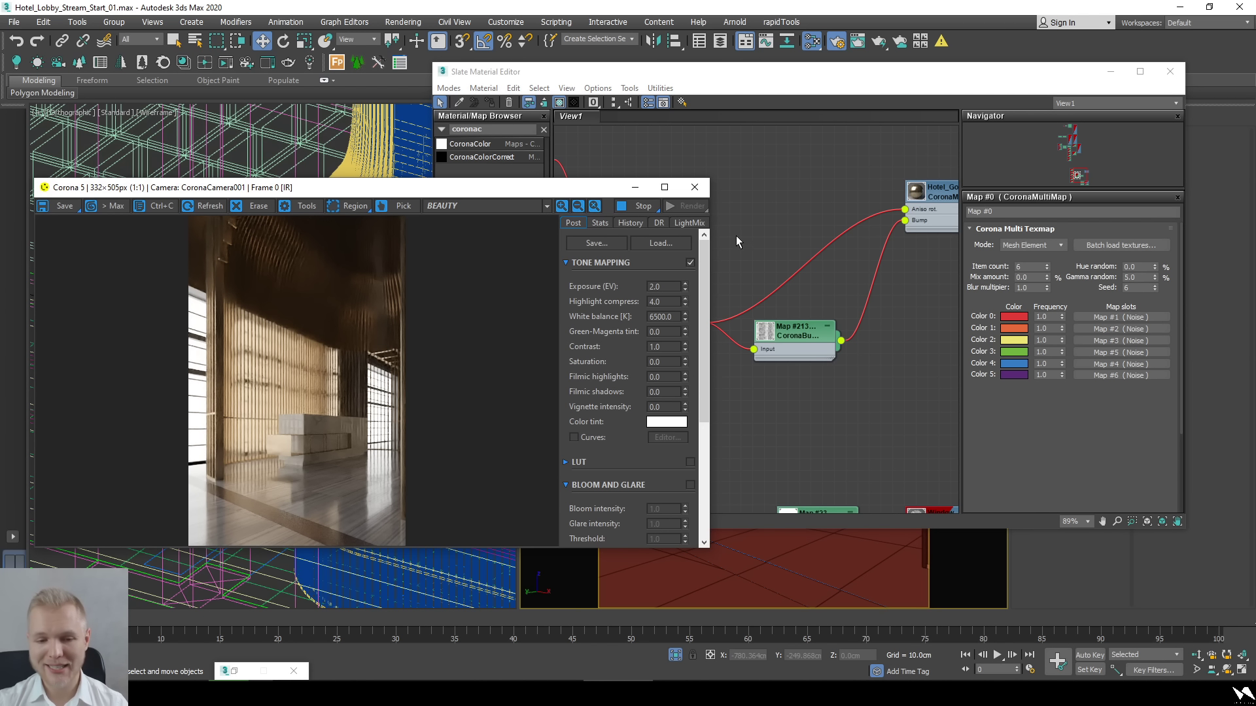
Put the material editor away, start the Box primitive and open the Render Setup window.
left_click(1110, 71)
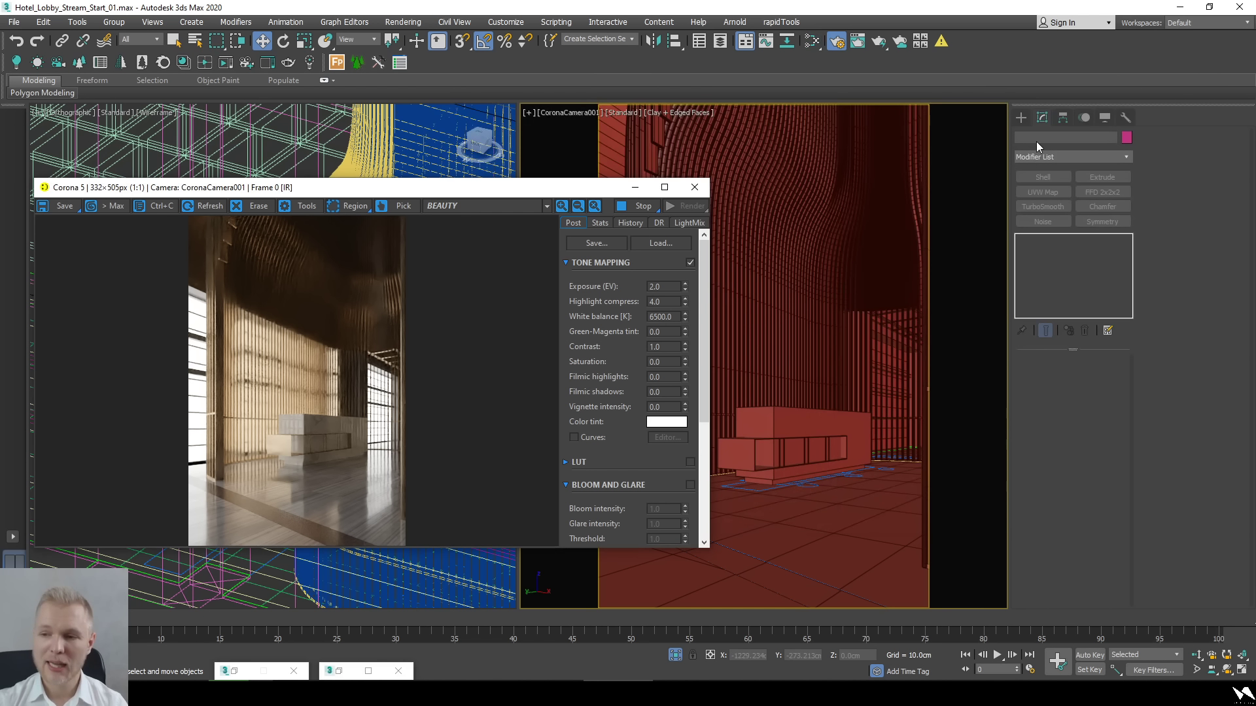
left_click(1021, 117)
left_click(1044, 196)
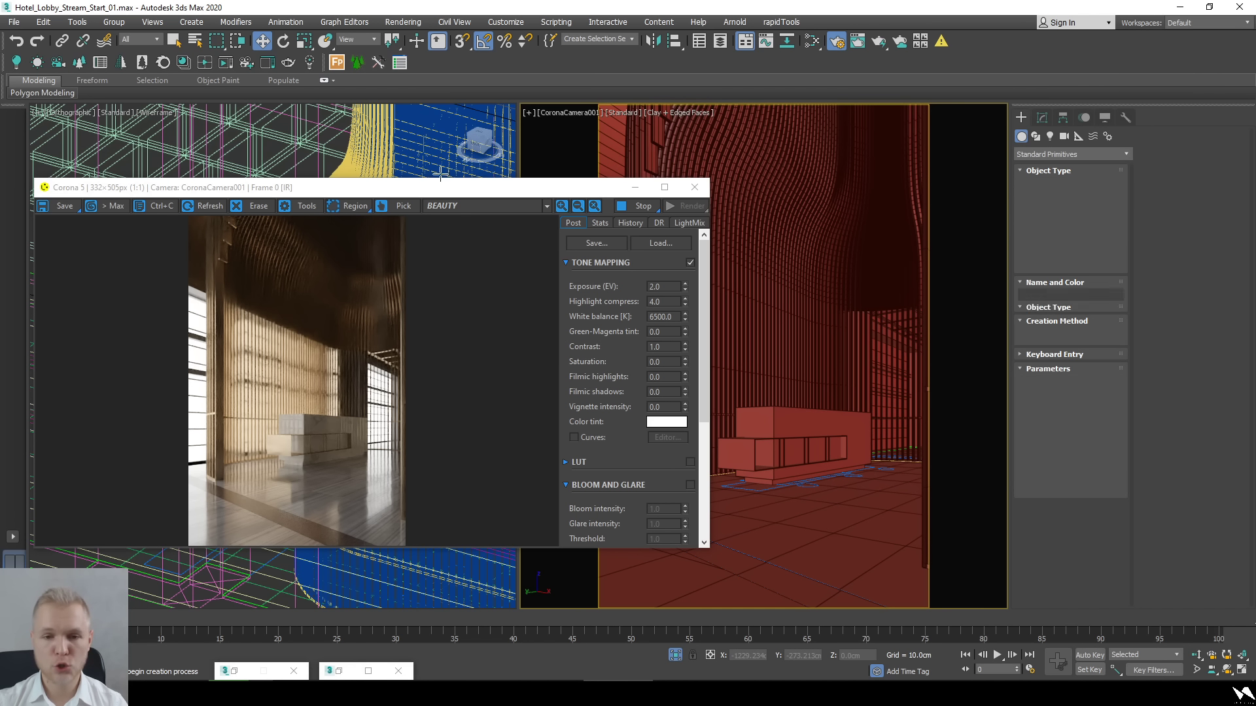
left_click_drag(439, 192, 859, 187)
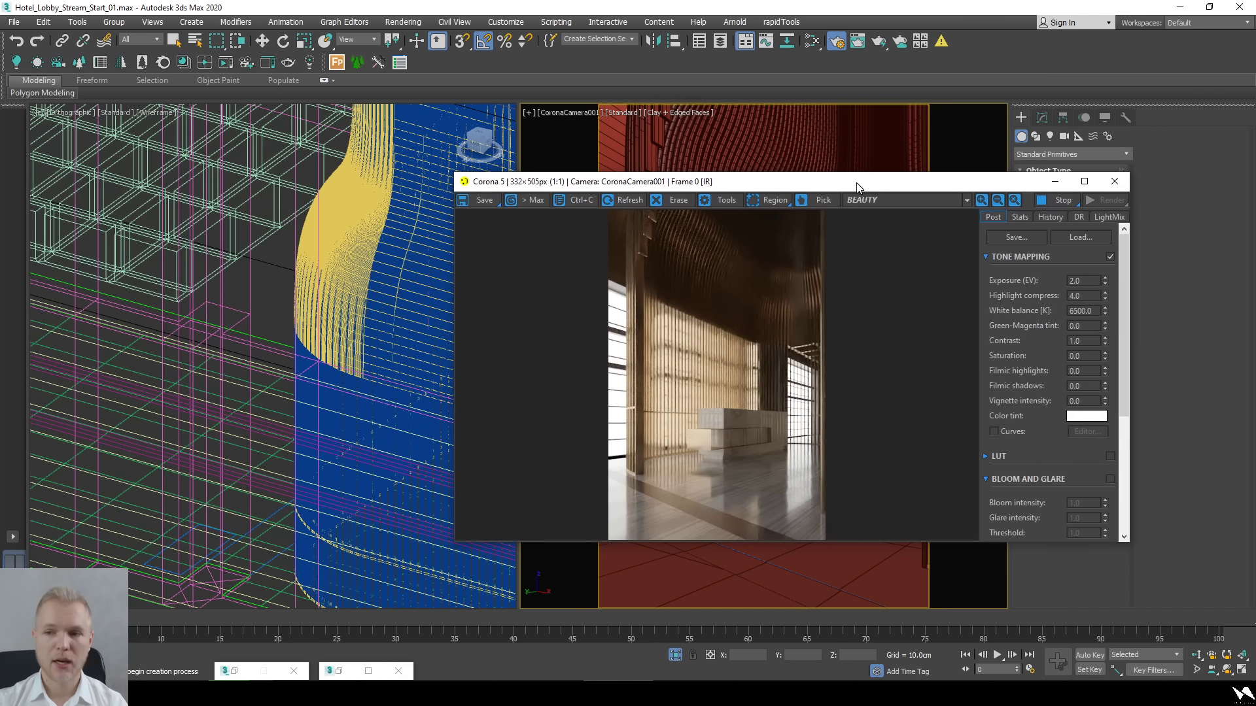
left_click(838, 41)
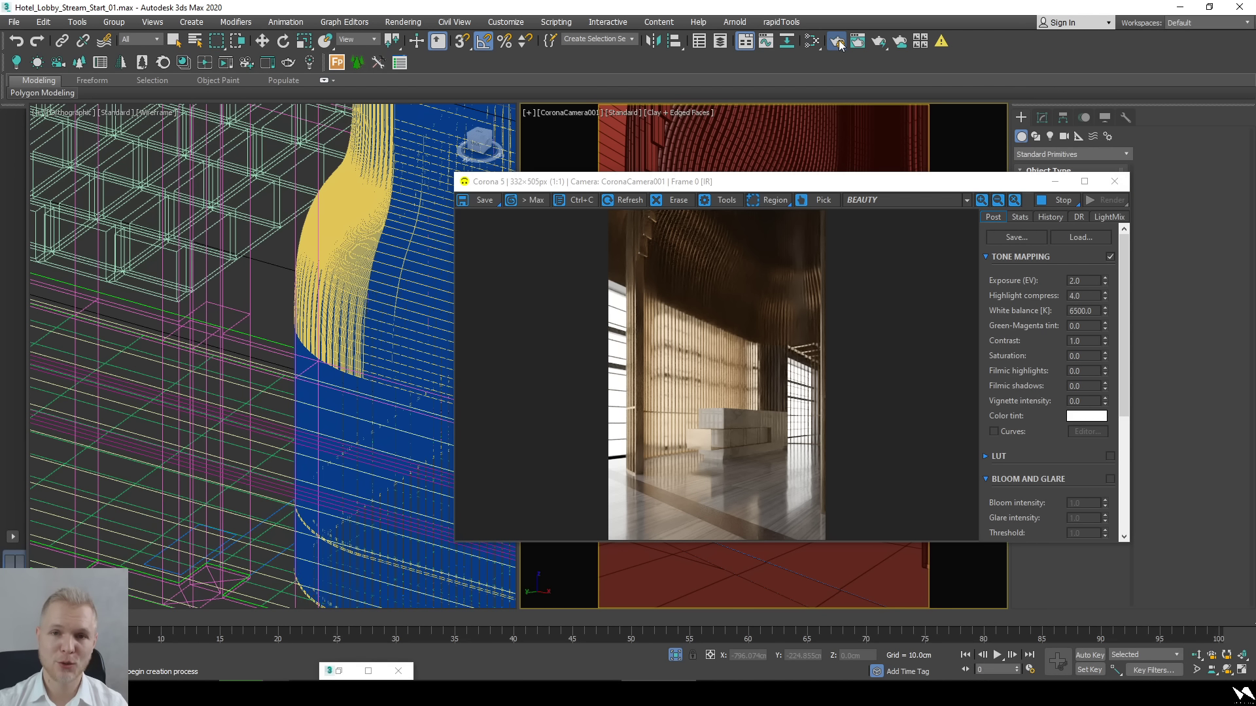
left_click(838, 42)
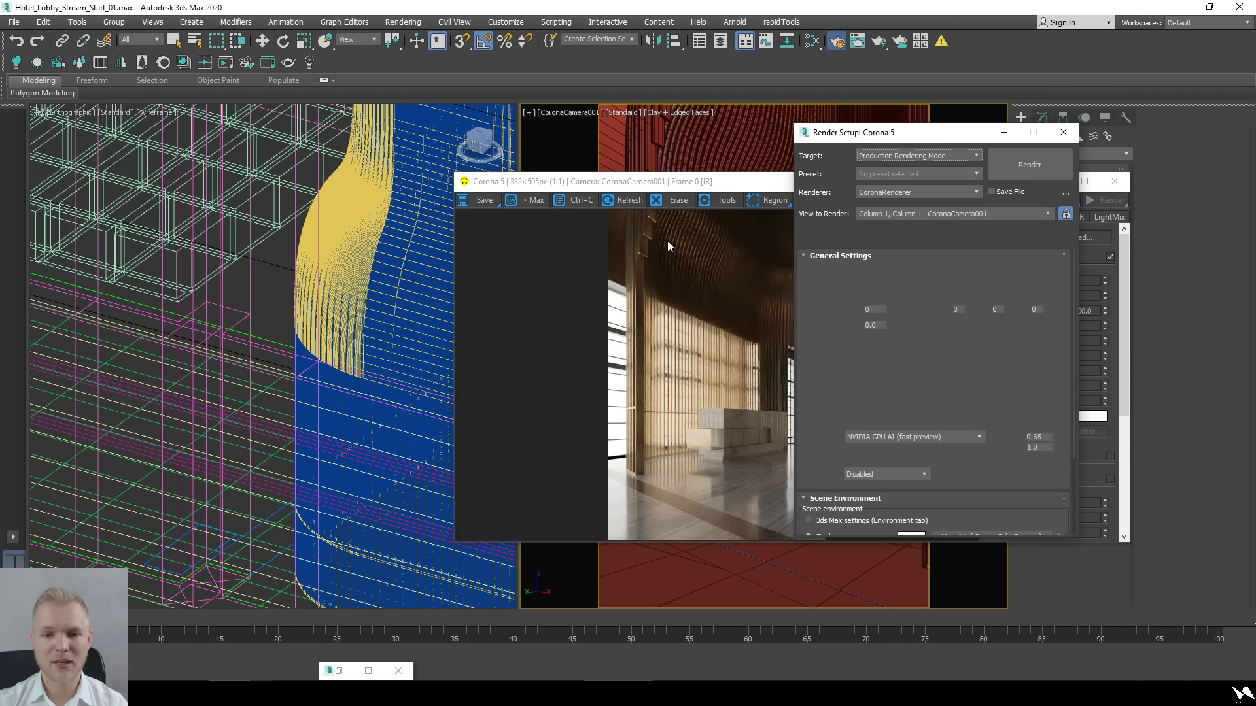
Draw a box snapped to the corners of the blue floor rectangle in the orthographic view and give it a height.
middle_click(348, 297)
scroll(348, 297, "down", 5)
middle_click_drag(348, 297, 347, 414, "alt")
scroll(347, 414, "up", 5)
key("s")
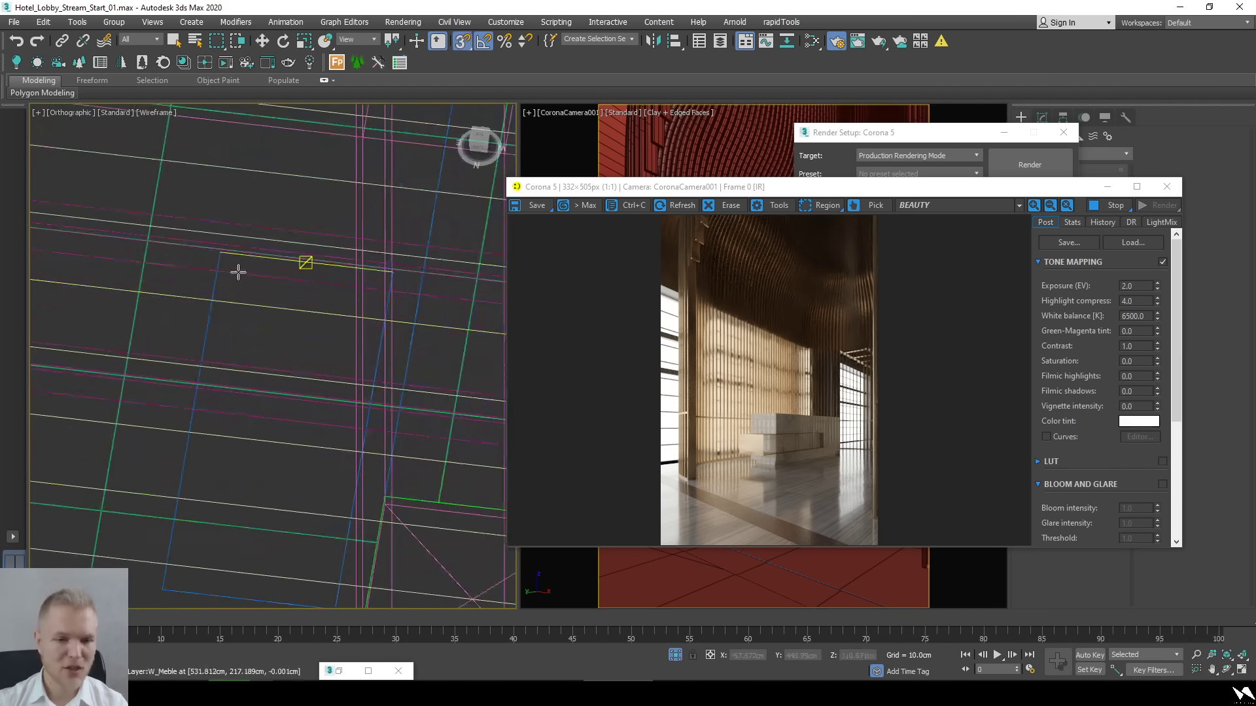
left_click_drag(219, 251, 324, 582)
scroll(324, 582, "down", 2)
key("s")
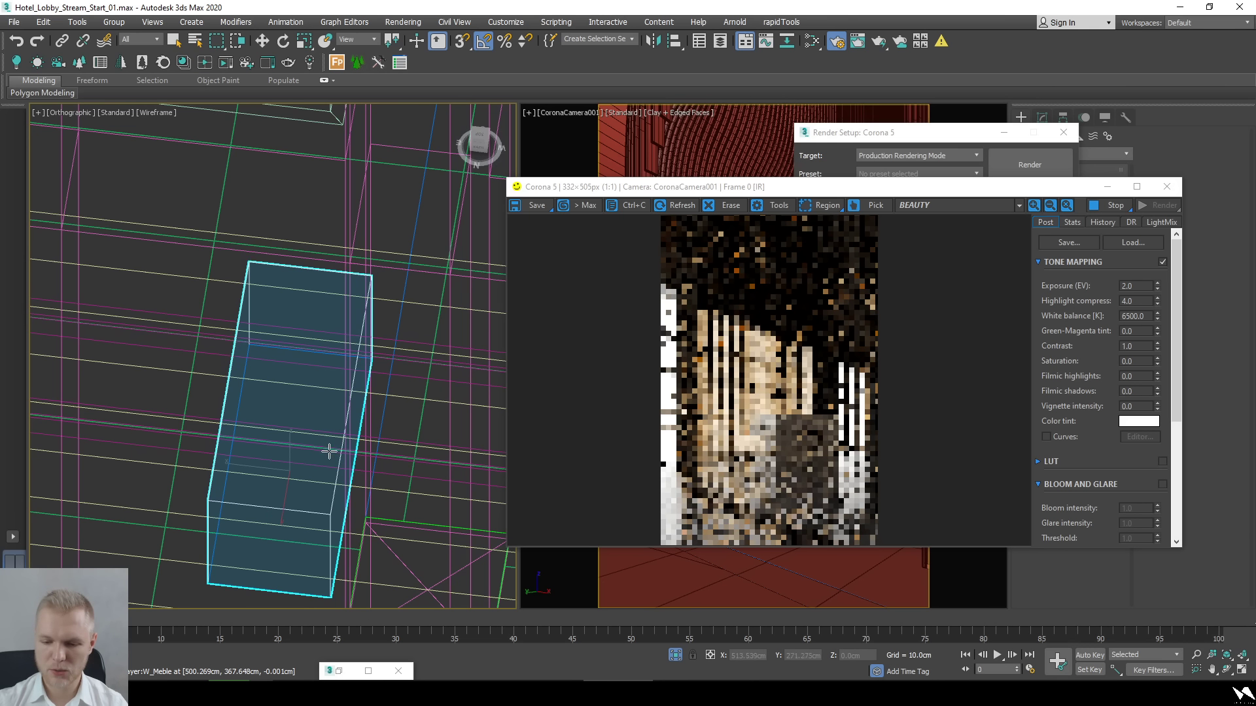
left_click(325, 465)
middle_click_drag(325, 465, 693, 307, "alt")
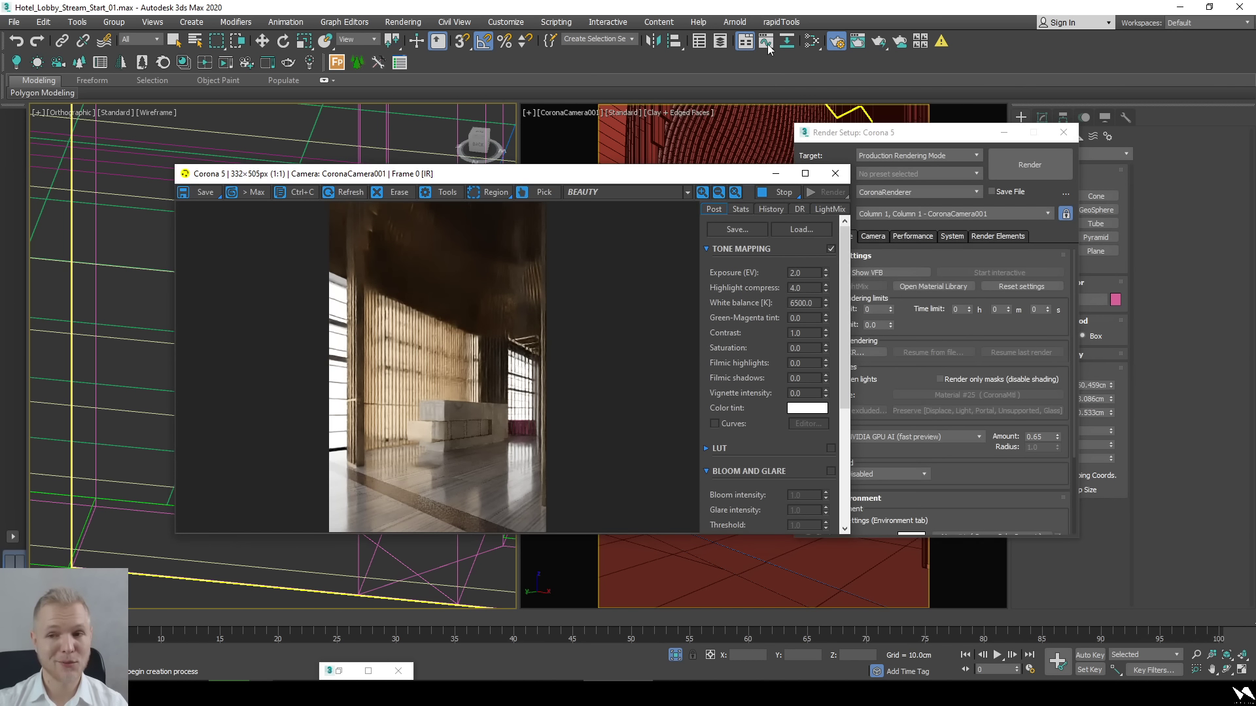
Open the Slate Material Editor, place the Corona frame buffer beside it and stop the interactive render.
left_click(812, 40)
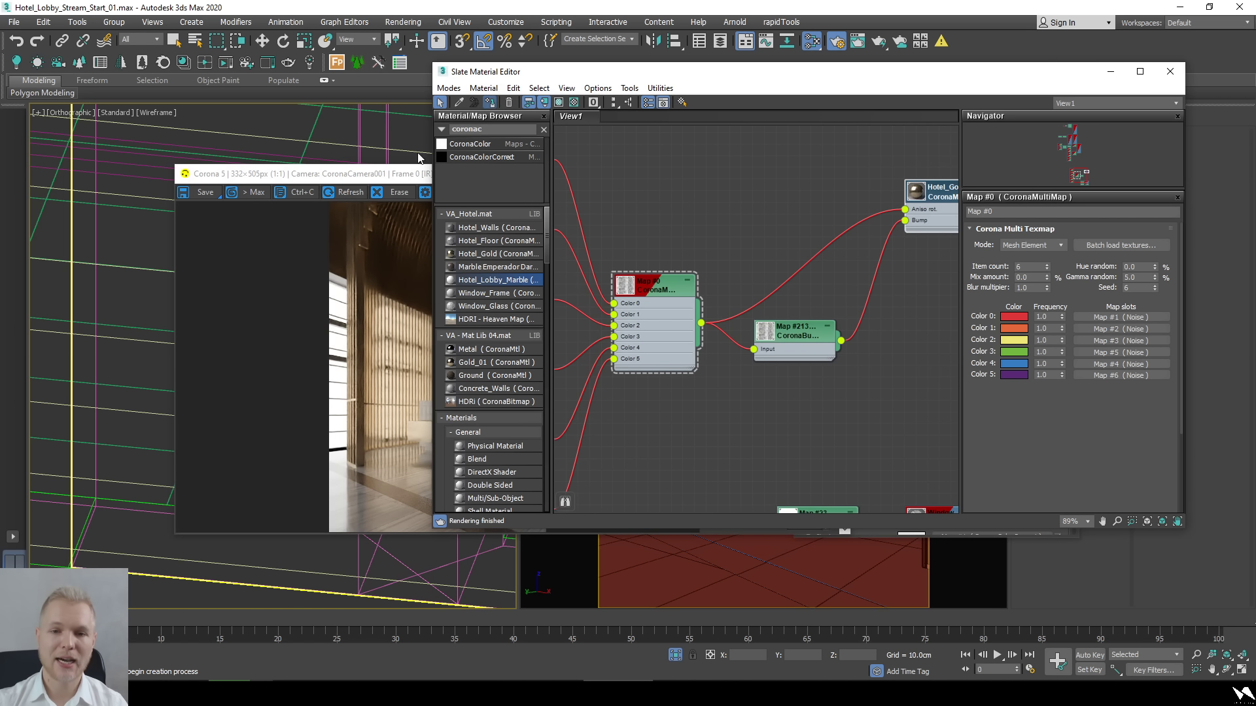
left_click_drag(335, 174, 241, 164)
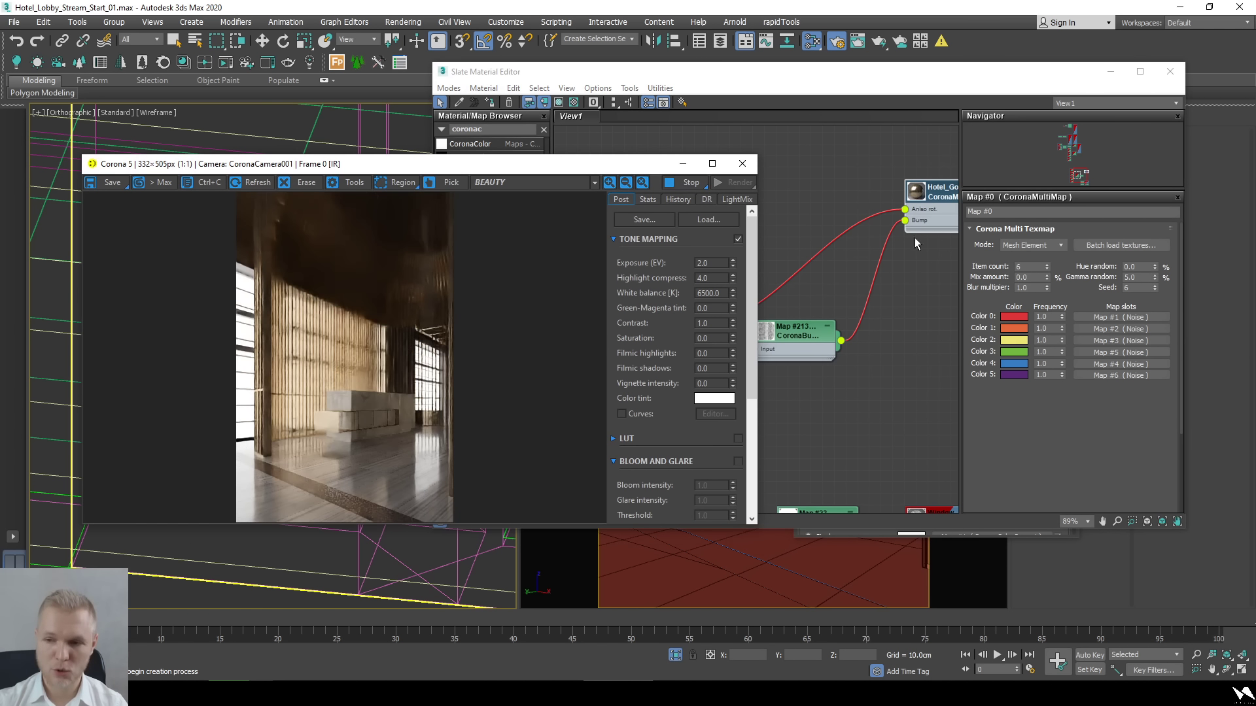
left_click(764, 202)
left_click(348, 332)
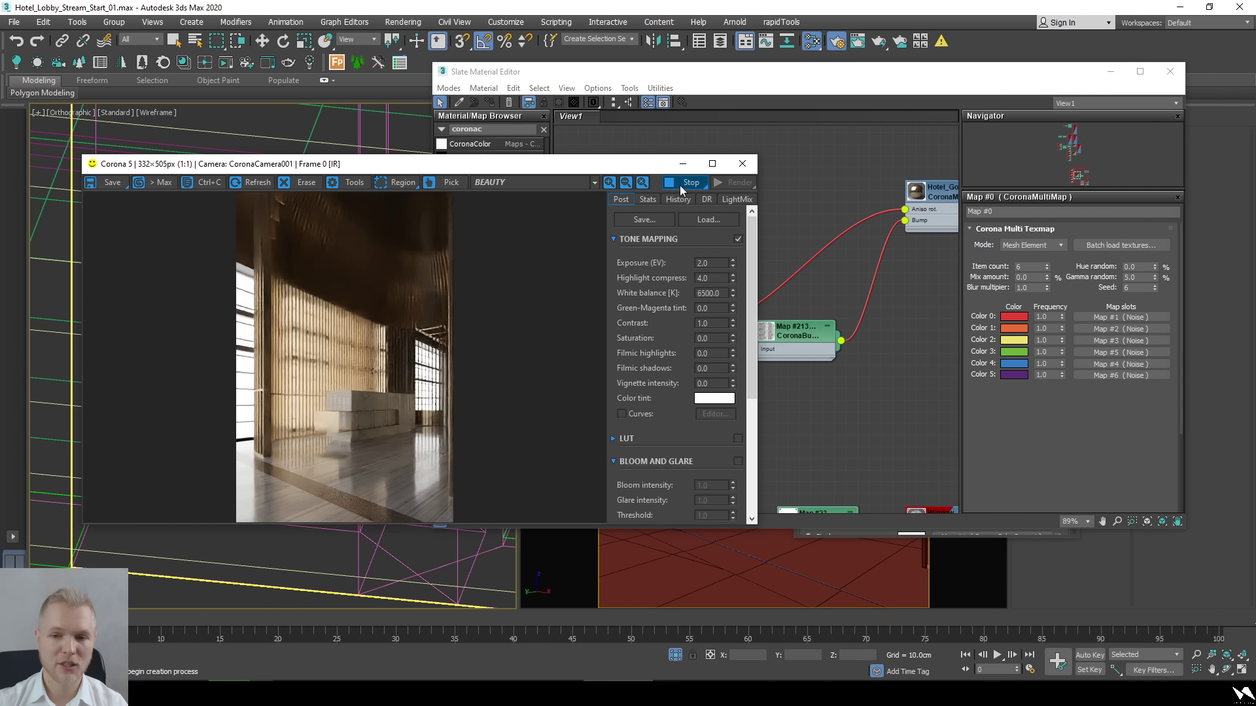
Merge all objects from Hotel_Lobby_Stream_Props.max into the lobby scene.
left_click(11, 24)
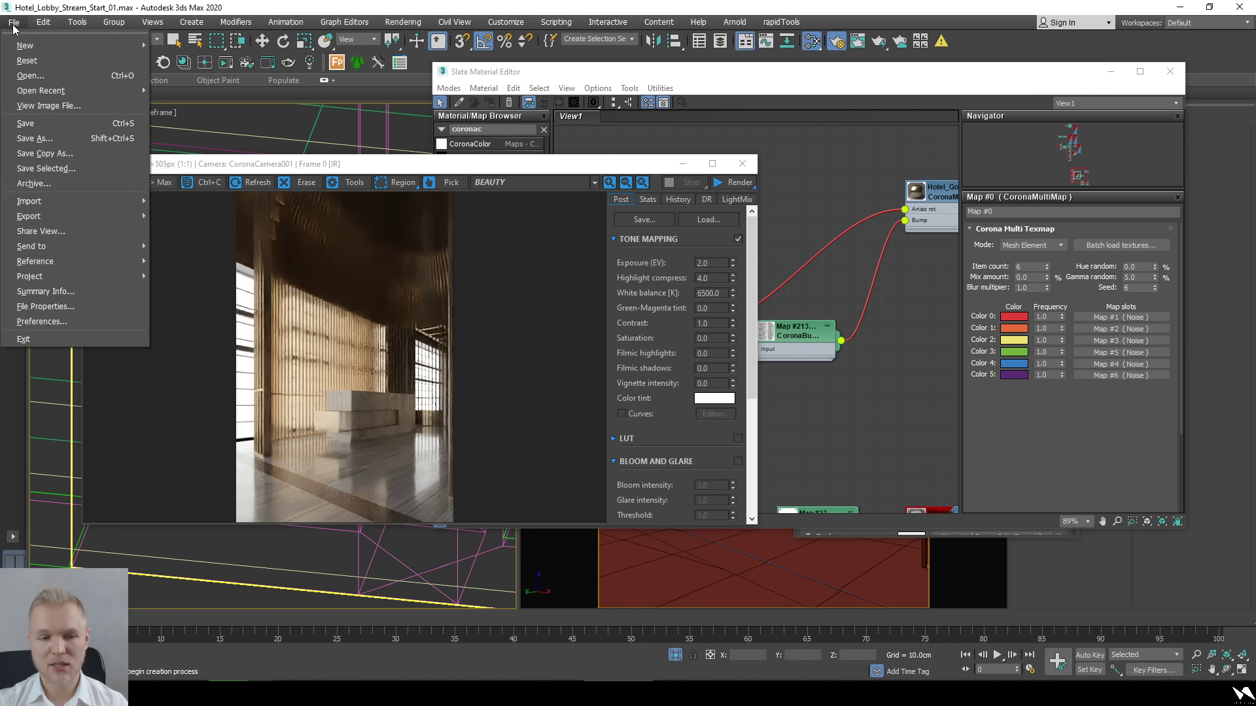
mouse_move(96, 206)
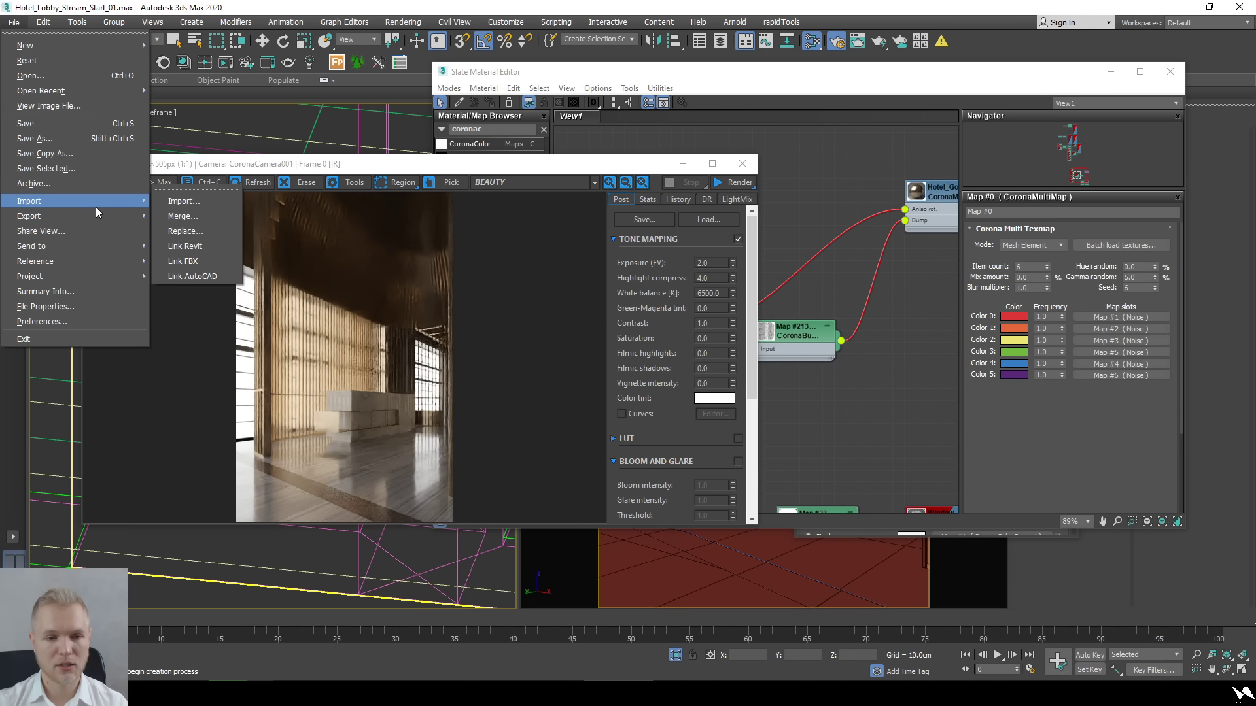
left_click(219, 210)
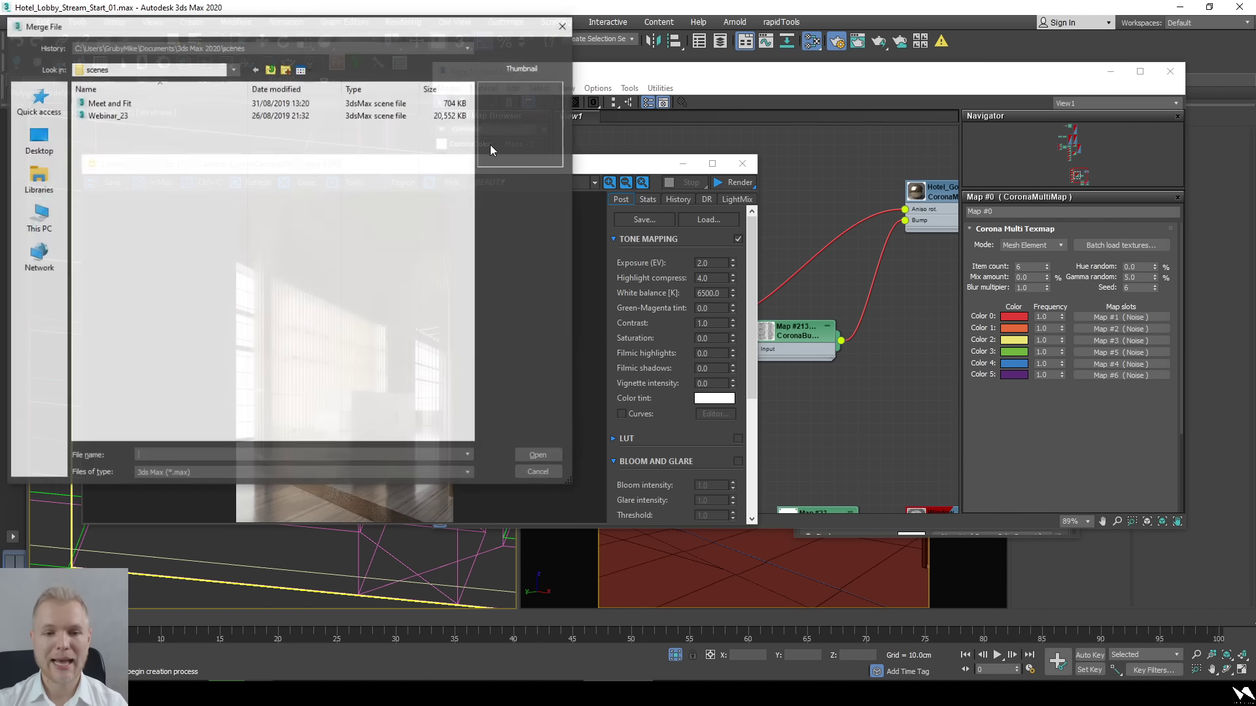
key("Escape")
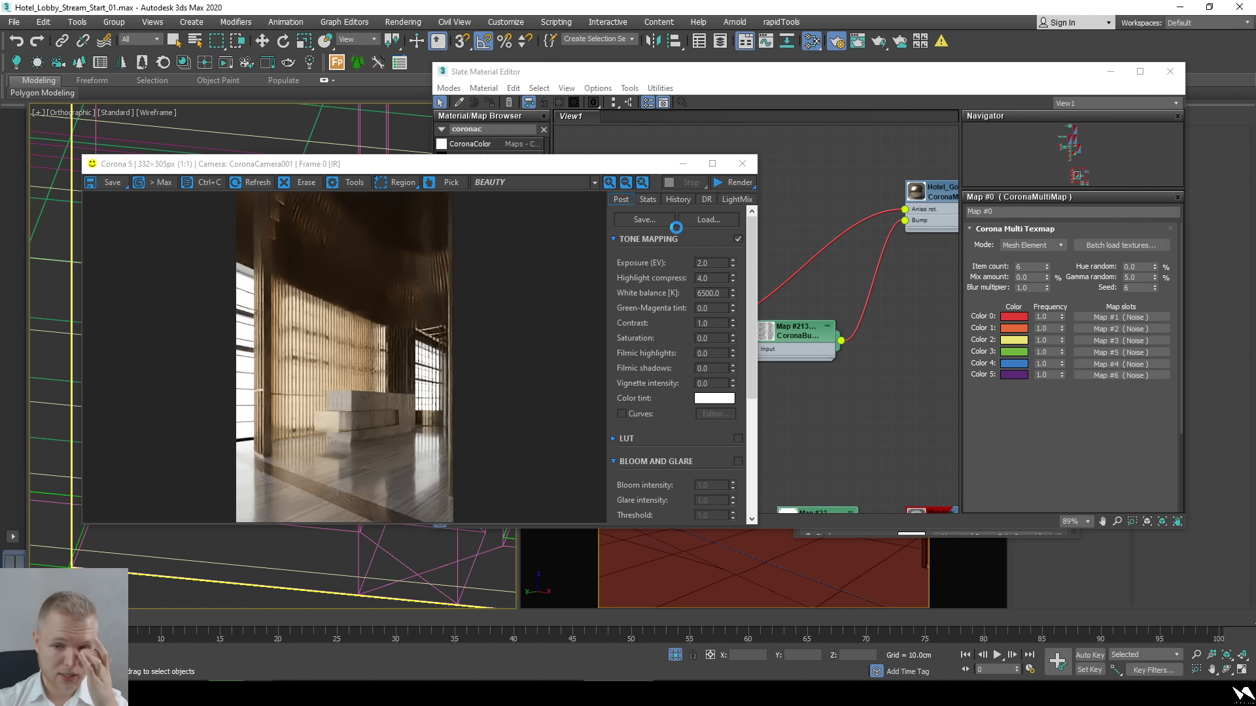
left_click_drag(556, 229, 536, 316)
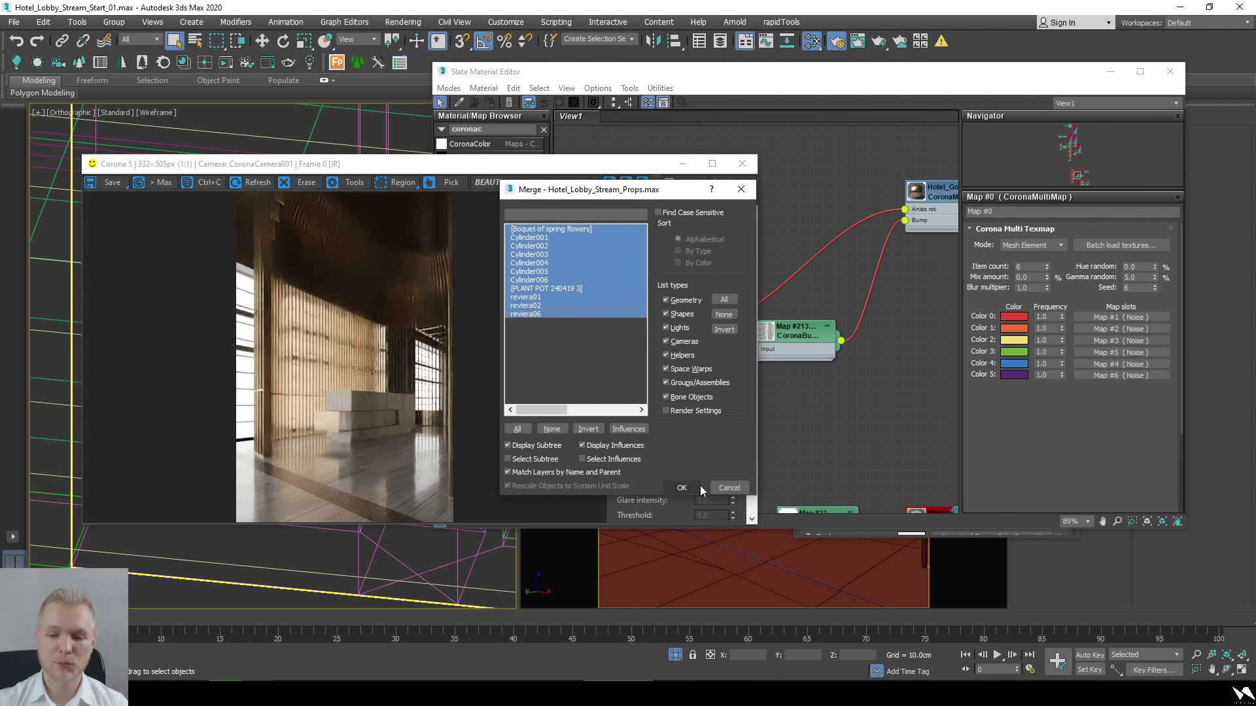
left_click(682, 488)
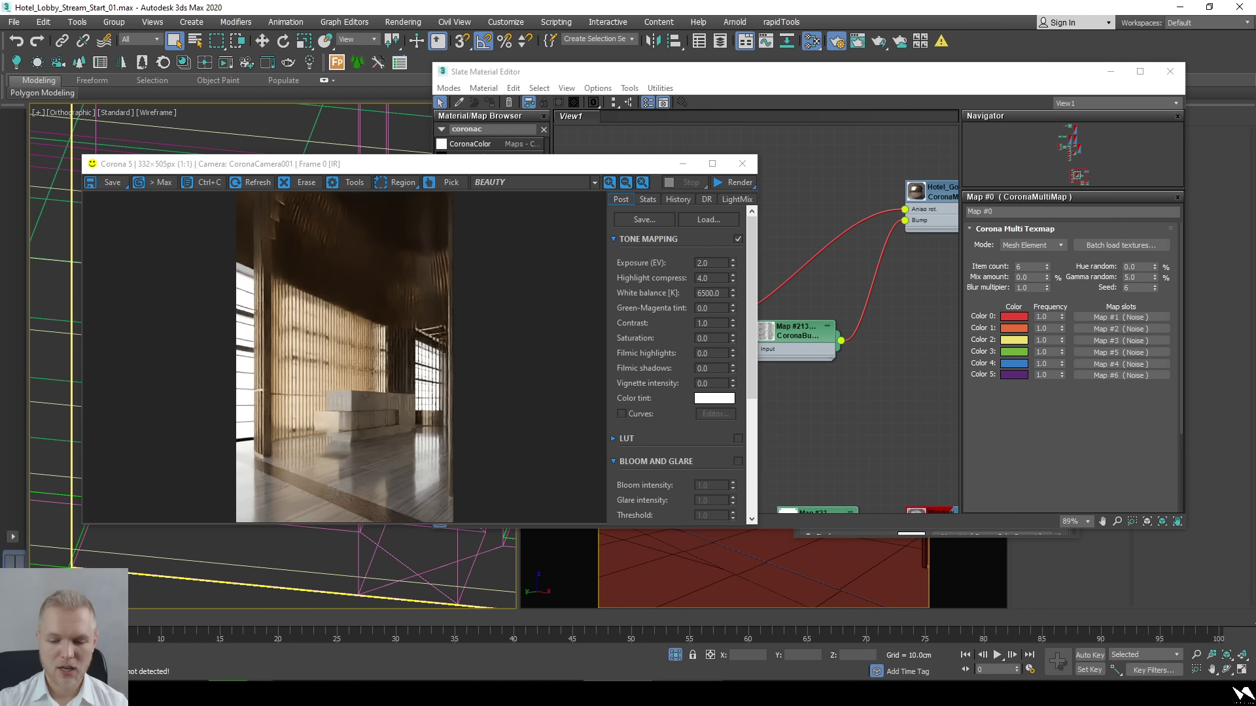
Switch to the browser and look through the rendering posts on VizAcademy's Instagram page.
mouse_move(759, 693)
left_click(837, 666)
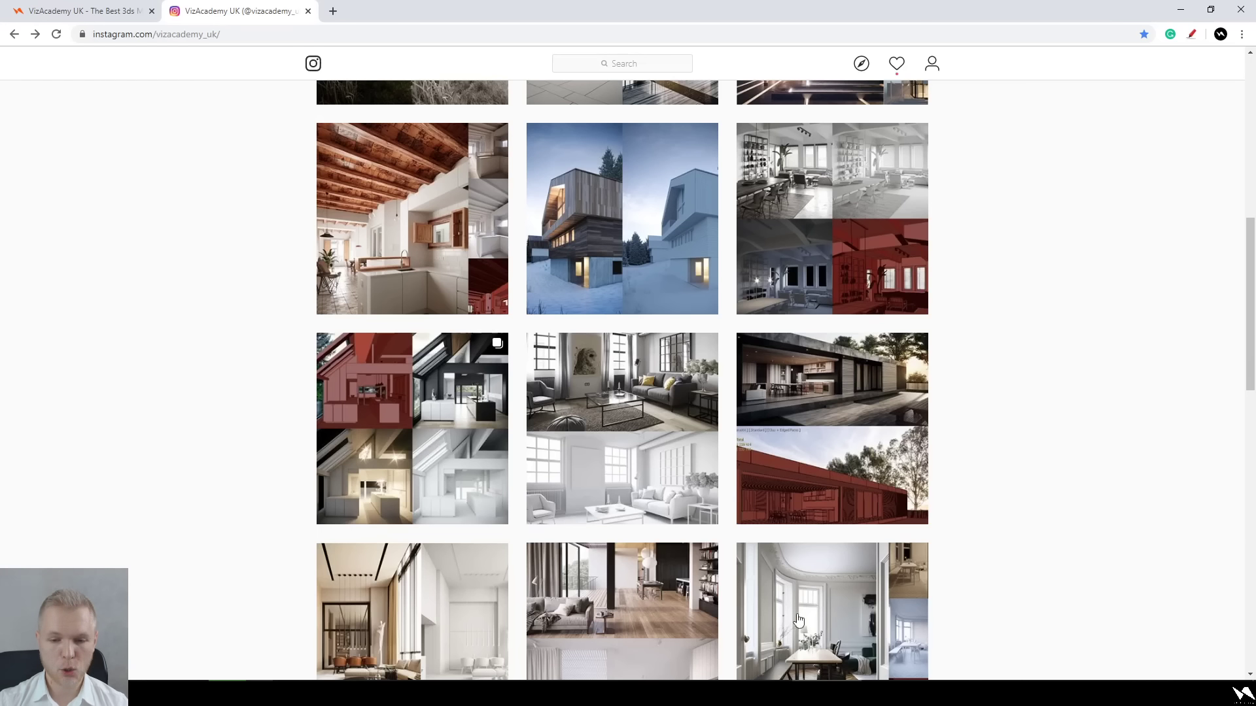
scroll(345, 341, "up", 4)
scroll(345, 341, "up", 2)
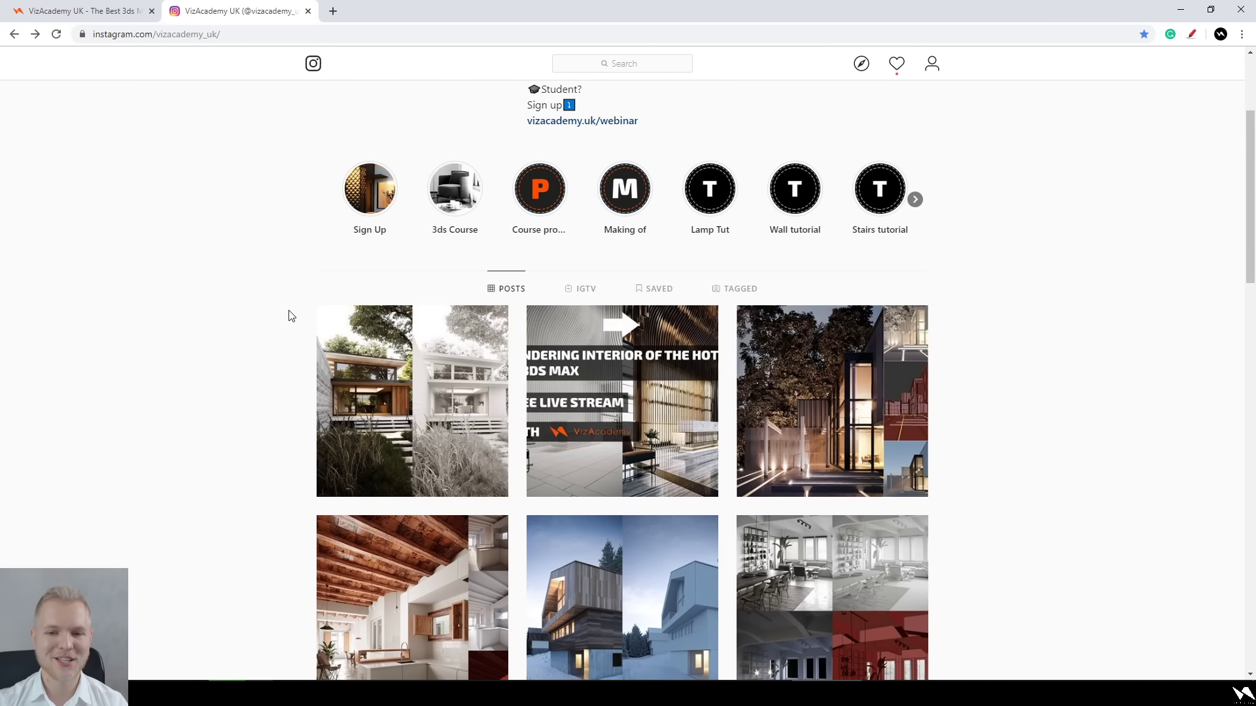
scroll(317, 378, "up", 2)
scroll(100, 426, "down", 3)
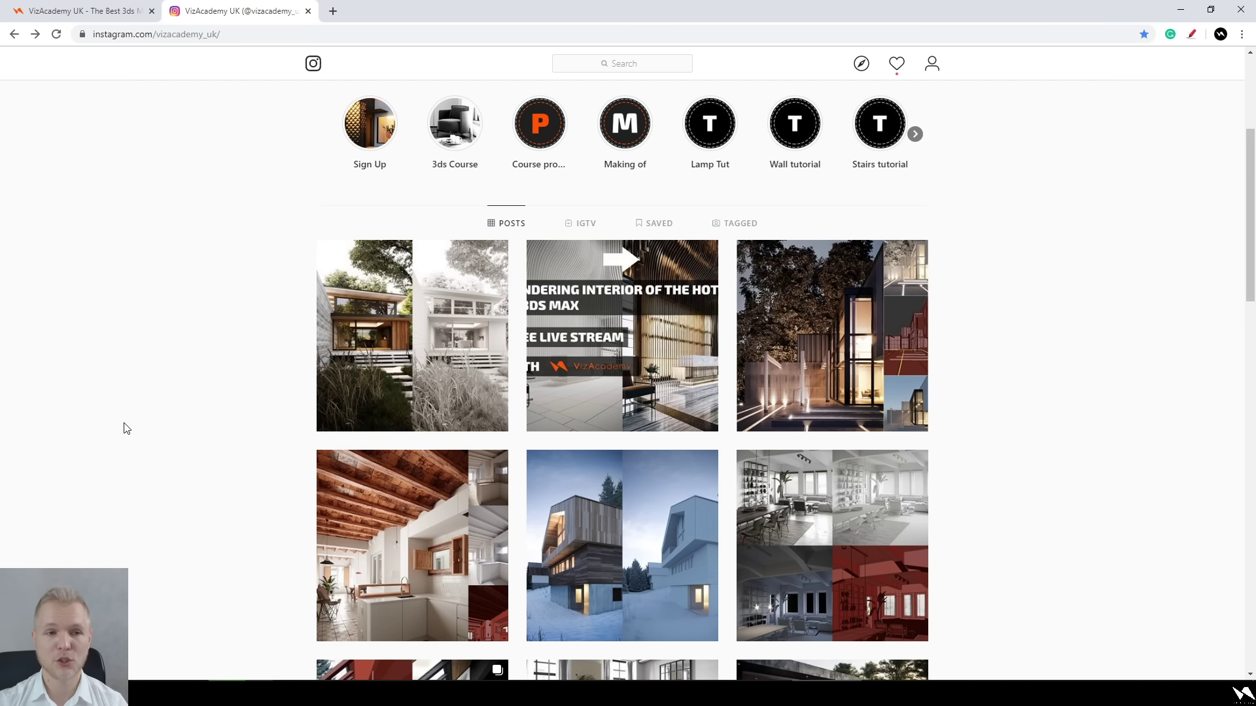
scroll(225, 380, "down", 2)
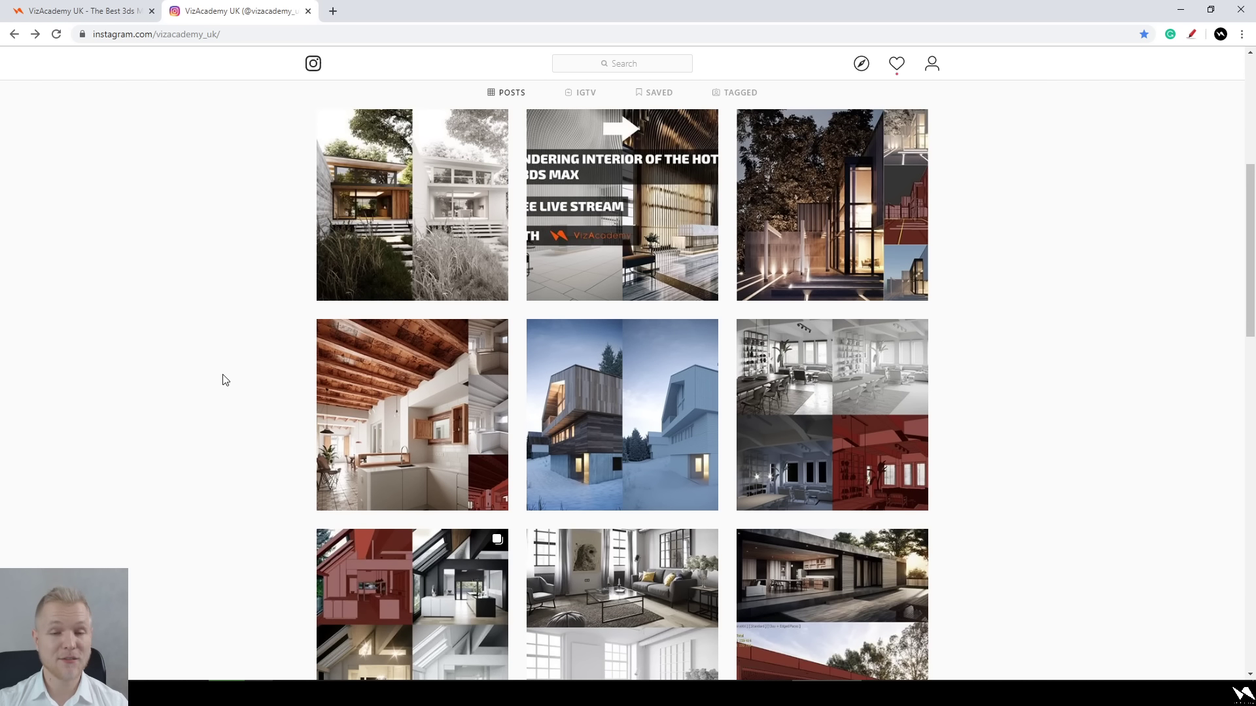
scroll(229, 354, "up", 1)
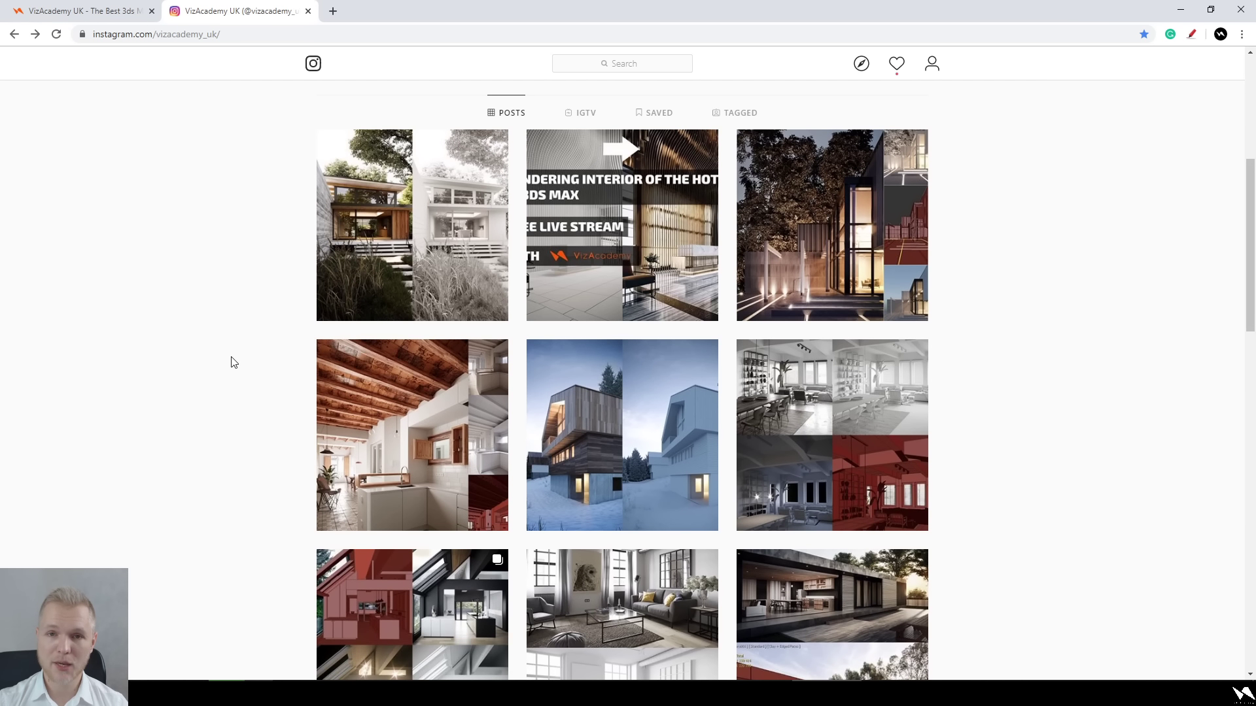
scroll(234, 362, "down", 1)
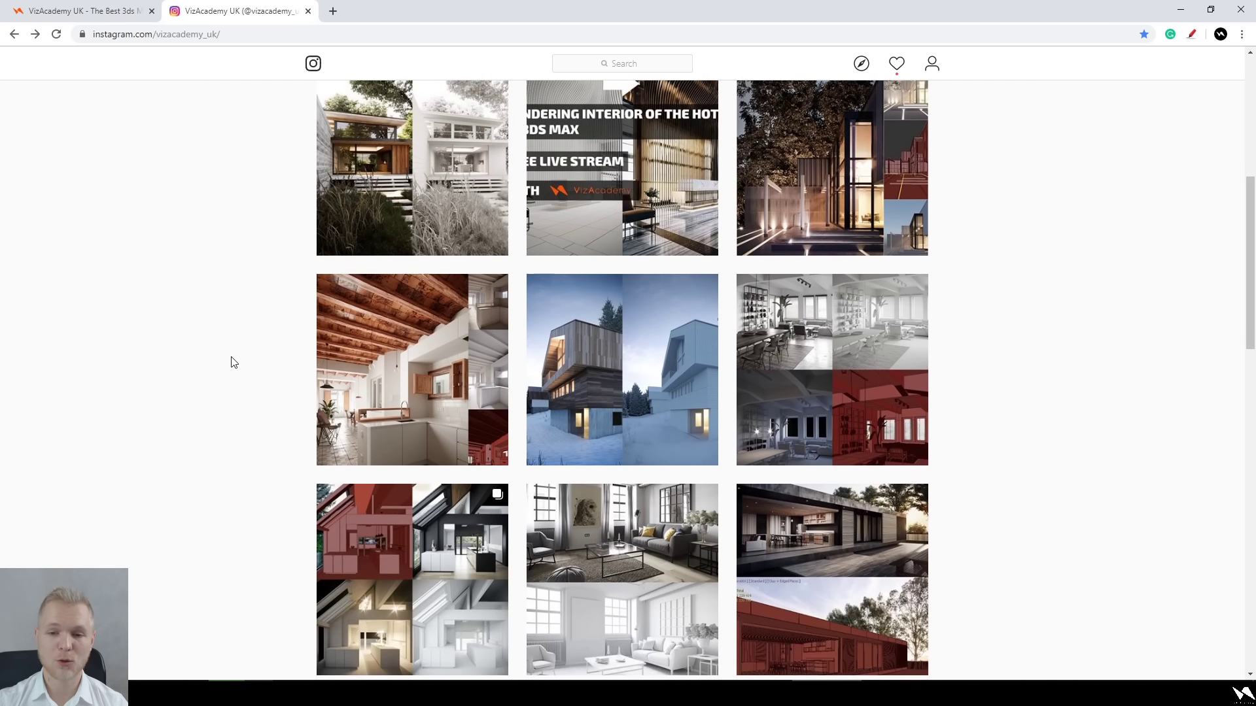
scroll(228, 373, "down", 2)
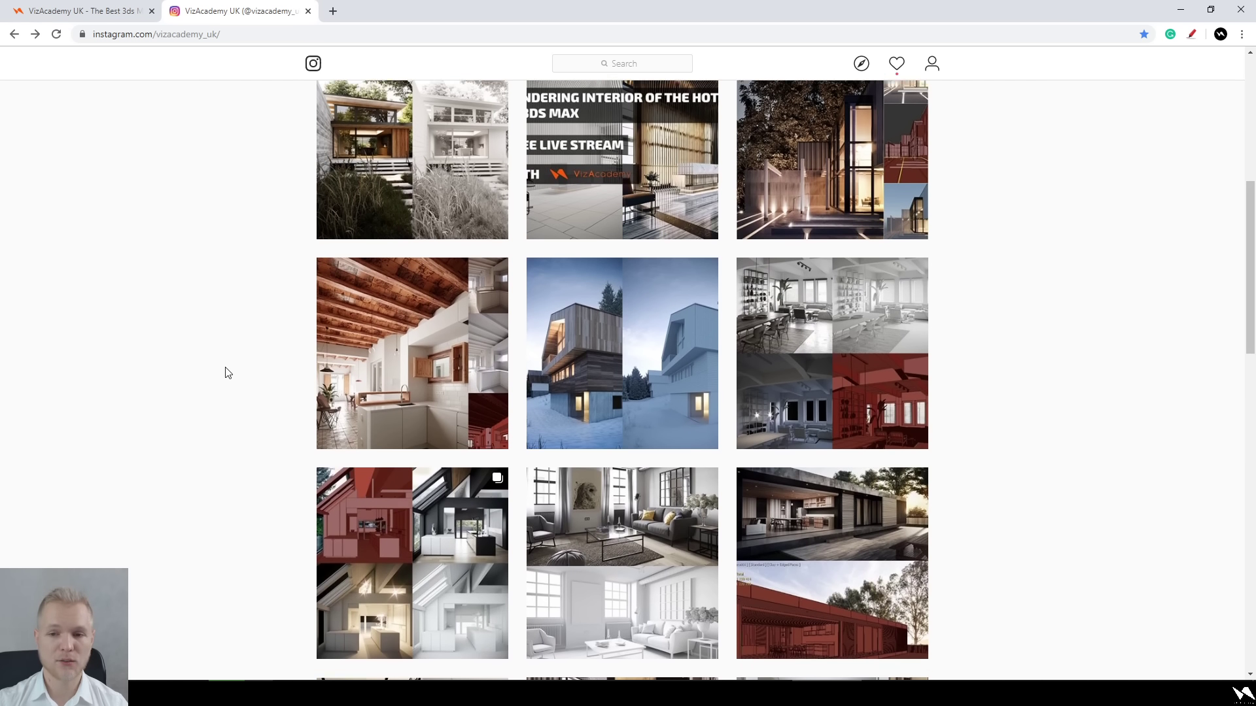
middle_click(228, 373)
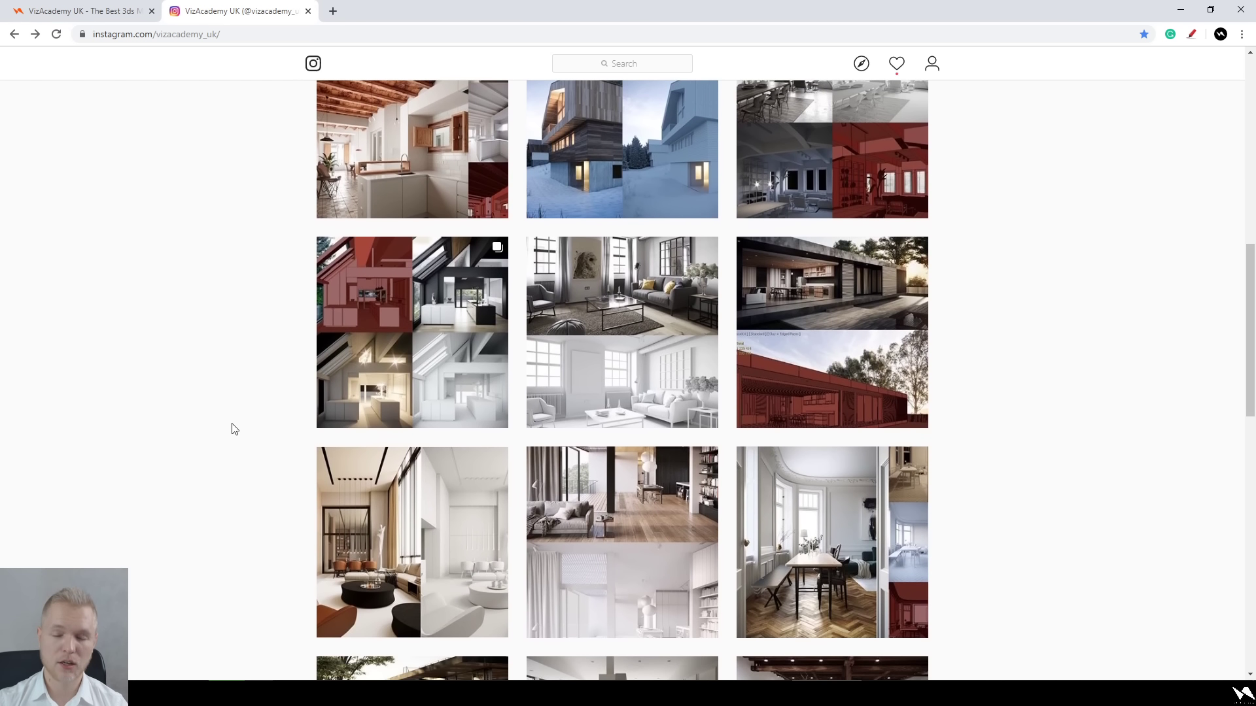
middle_click(234, 427)
scroll(235, 428, "down", 1)
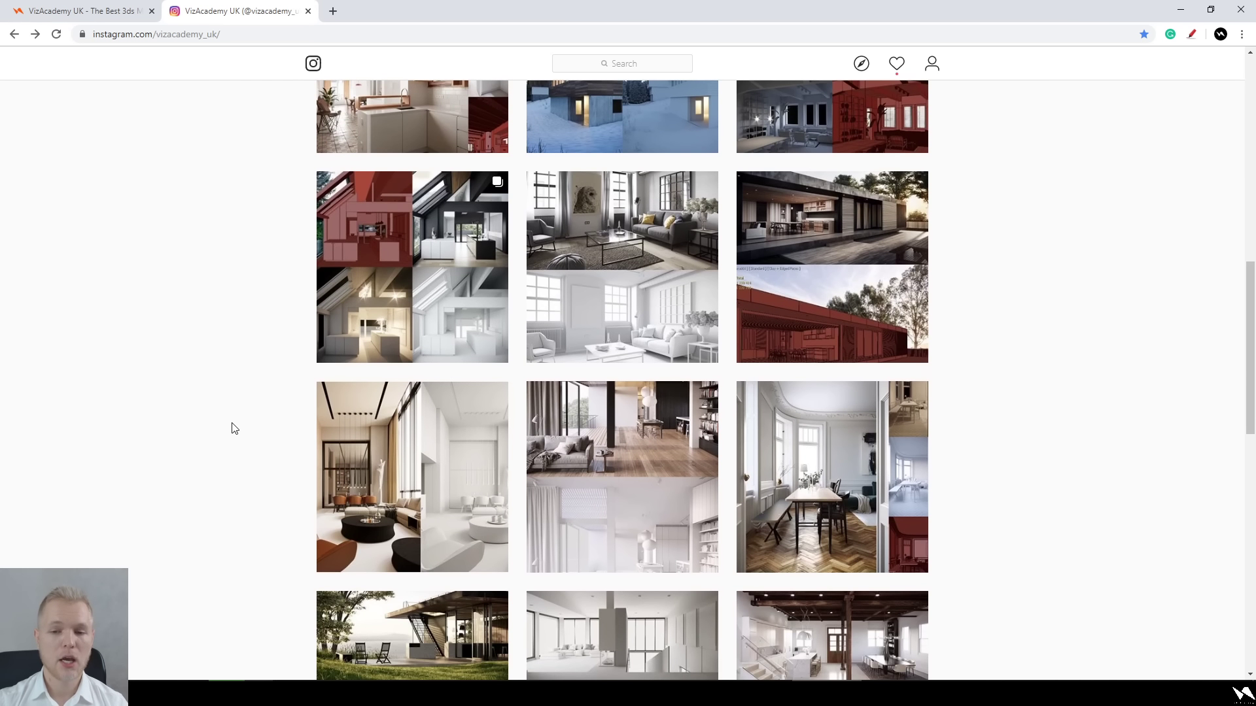
View all images of the attic kitchen post, close it and return to the profile's highlights.
left_click(418, 265)
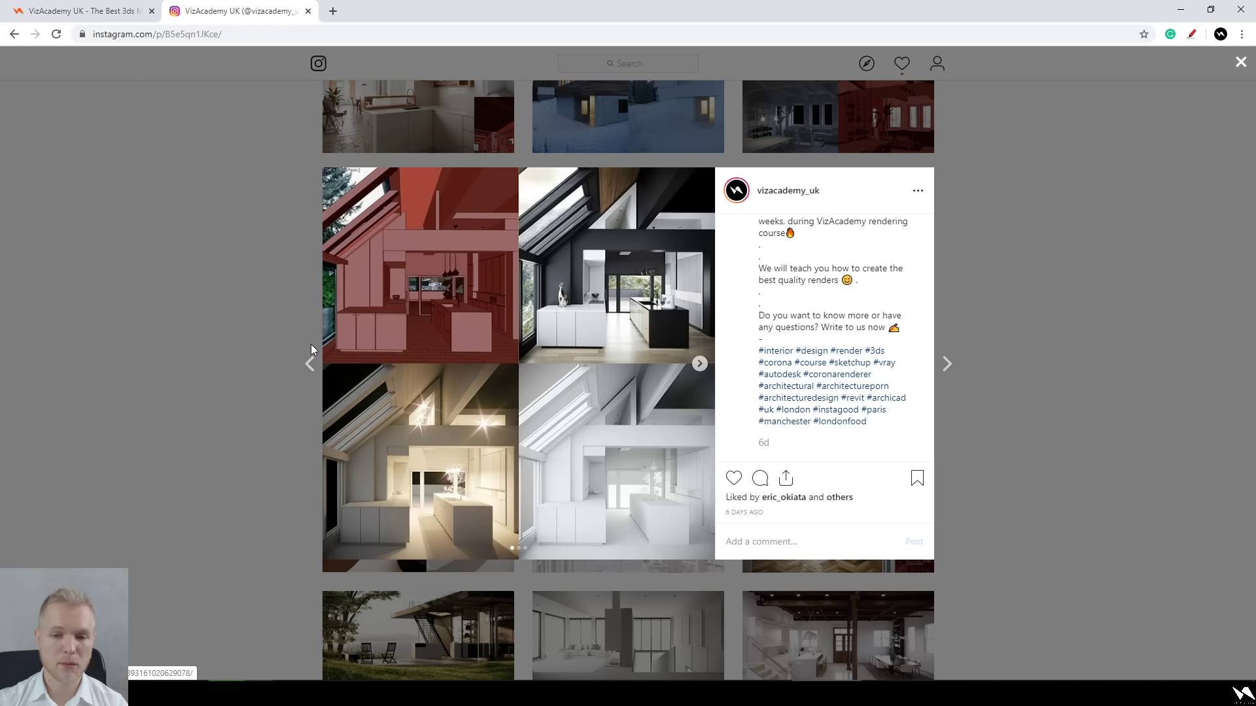
left_click(699, 363)
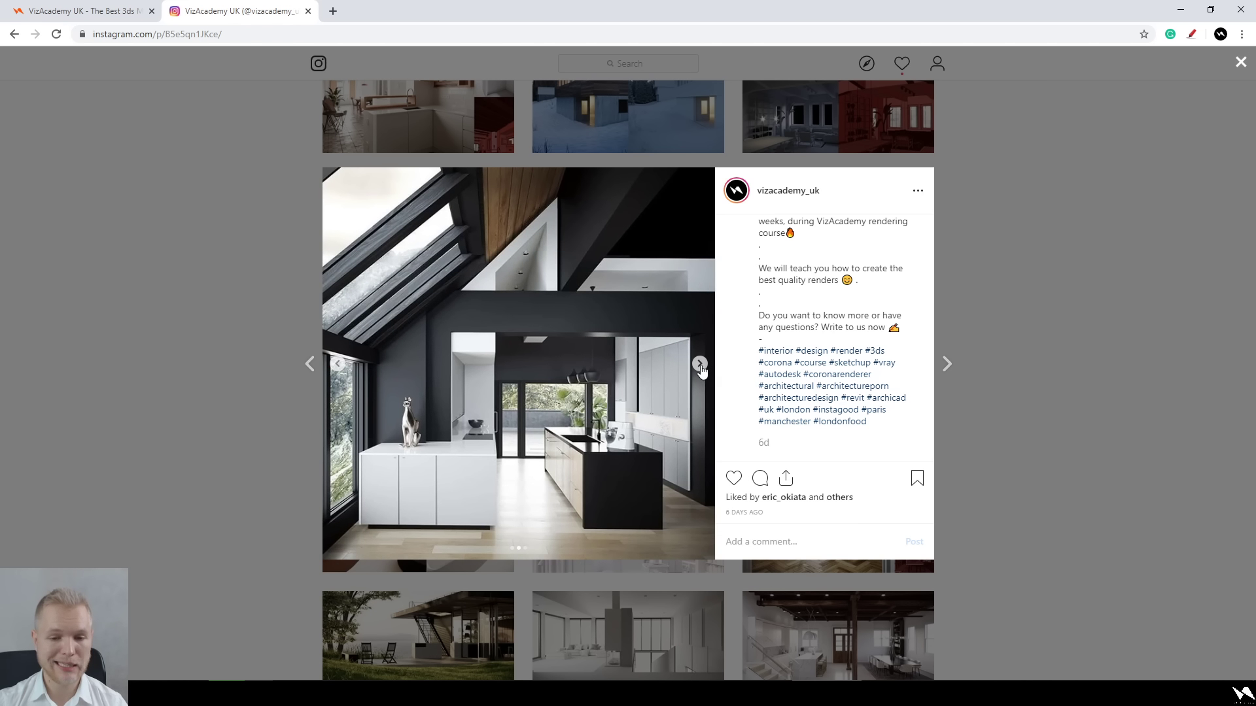
left_click(701, 368)
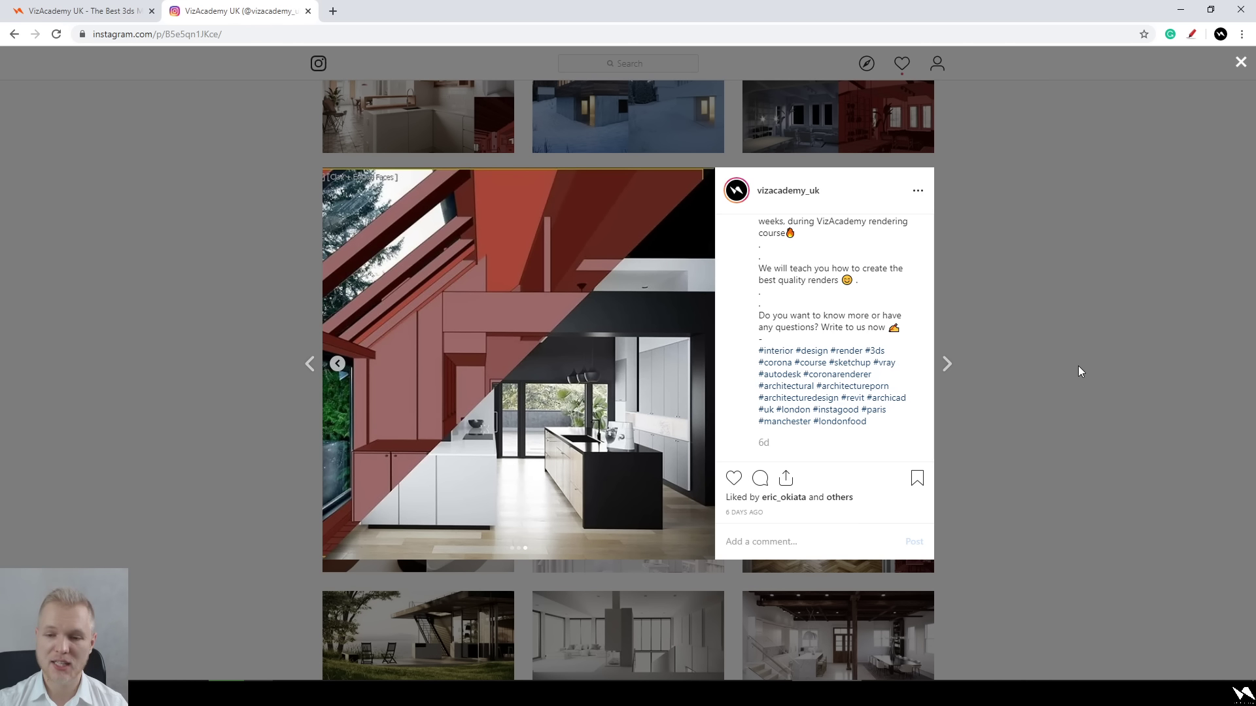
left_click(1080, 370)
scroll(716, 386, "up", 10)
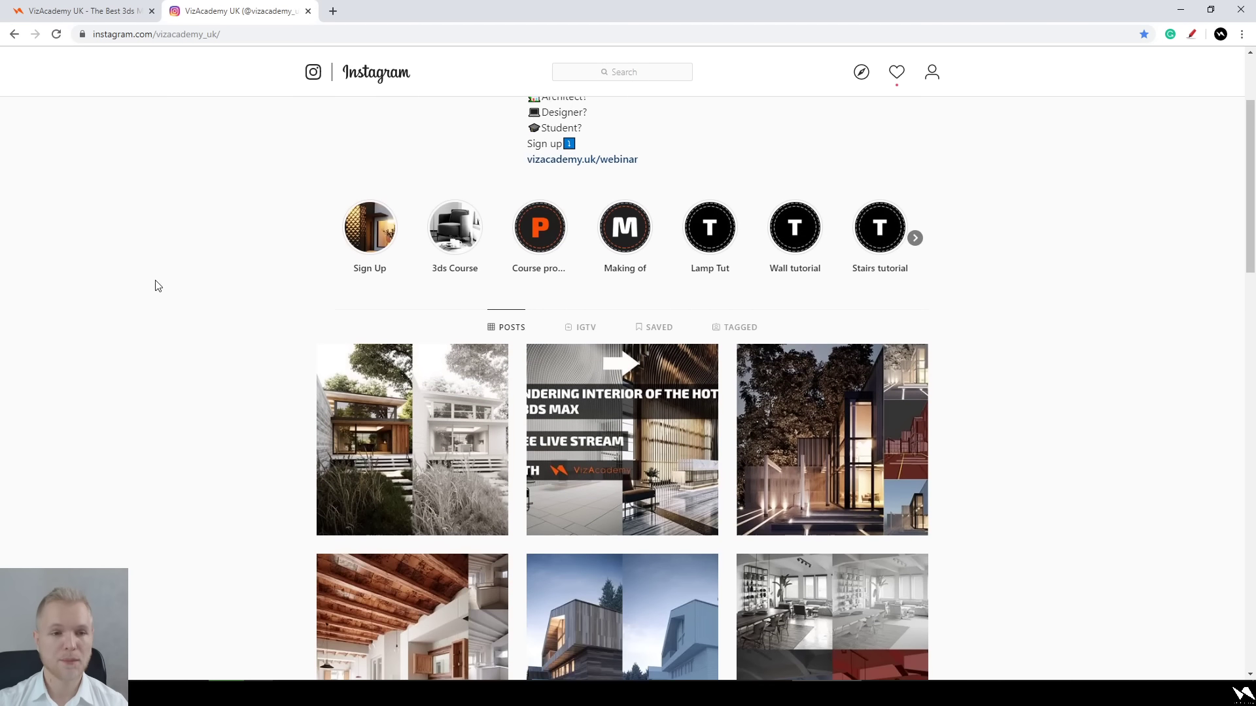
Examine the weekly training programme overview on the VizAcademy website.
left_click(41, 12)
scroll(198, 332, "up", 10)
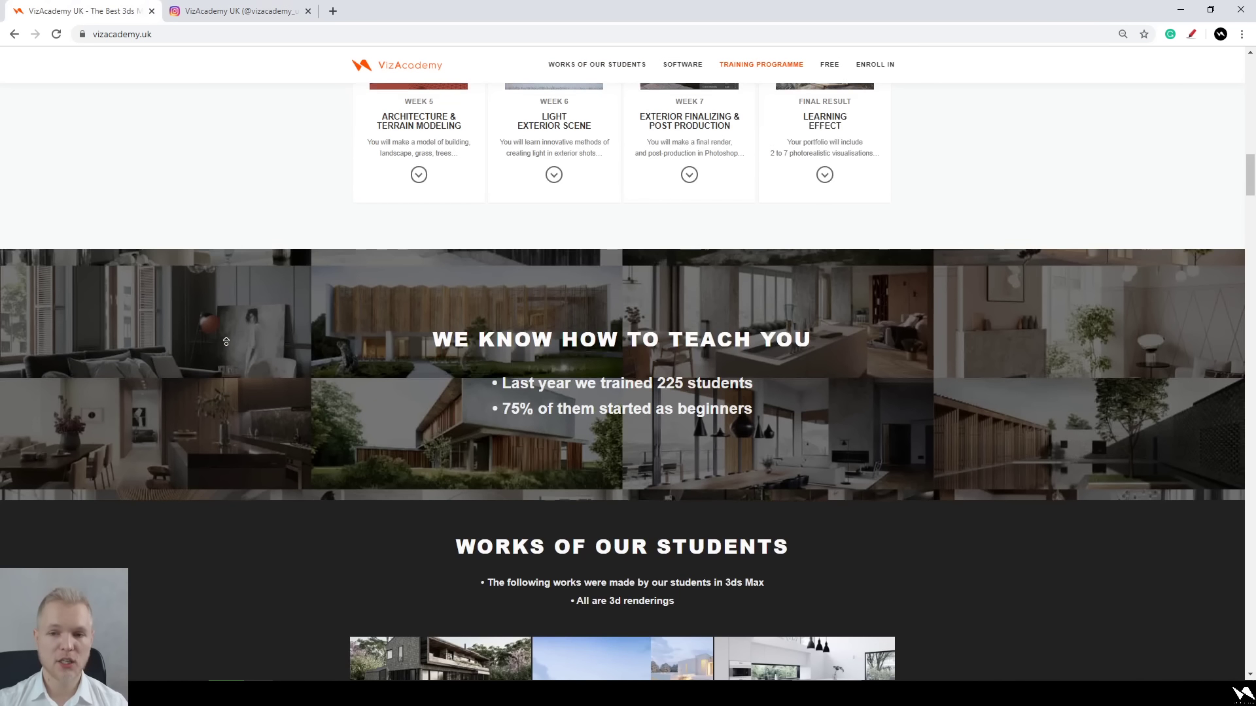
scroll(237, 338, "up", 2)
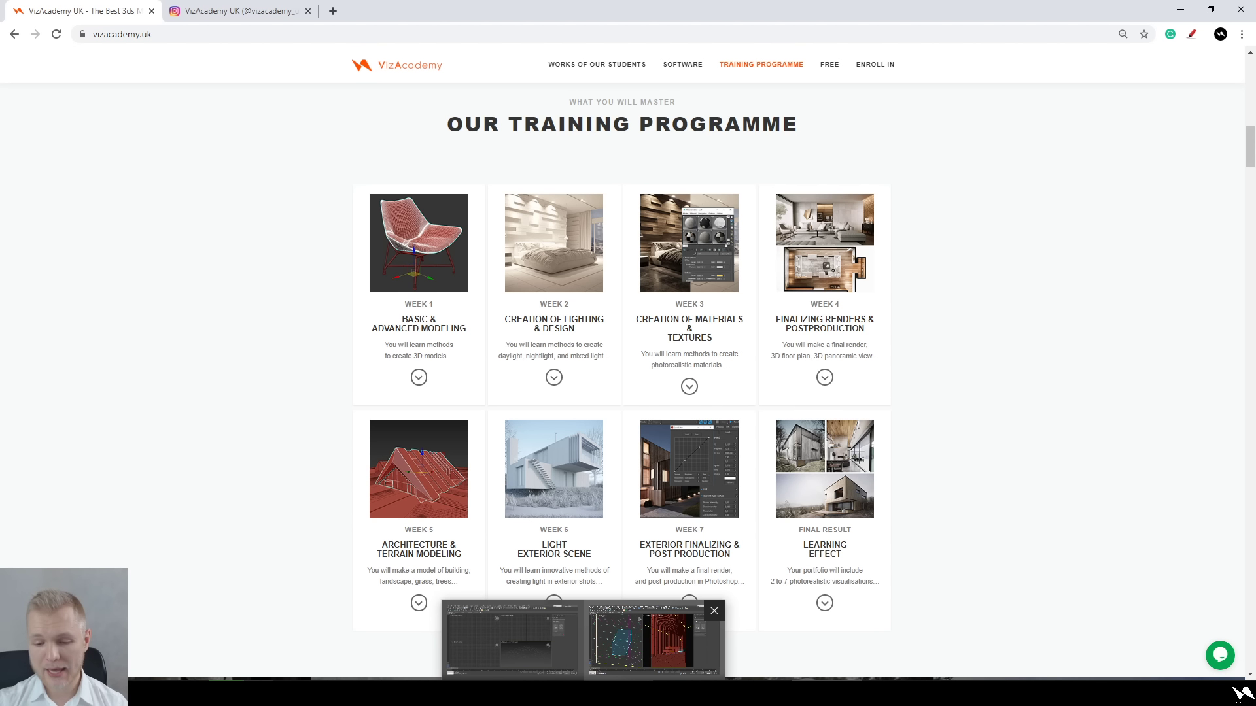
Switch back to 3ds Max, set the camera view to wireframe and examine the merged armchair beside the plant table from the top.
left_click(584, 638)
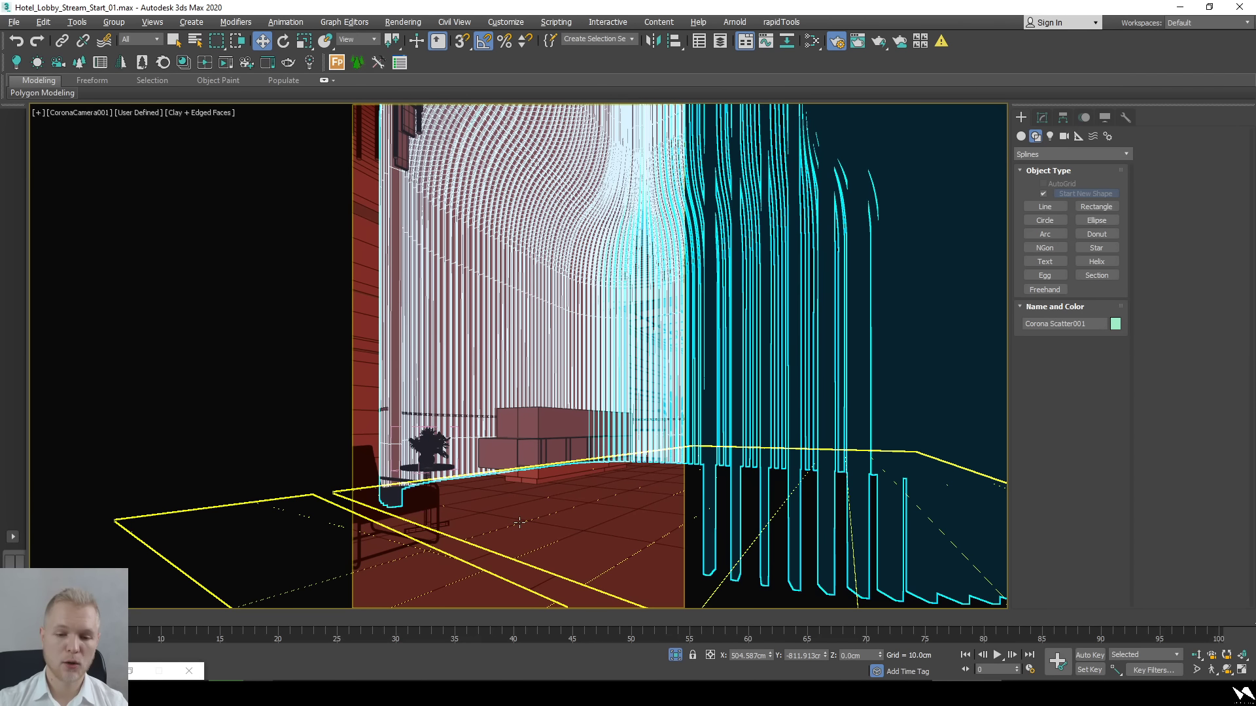
key("F3")
left_click(450, 513)
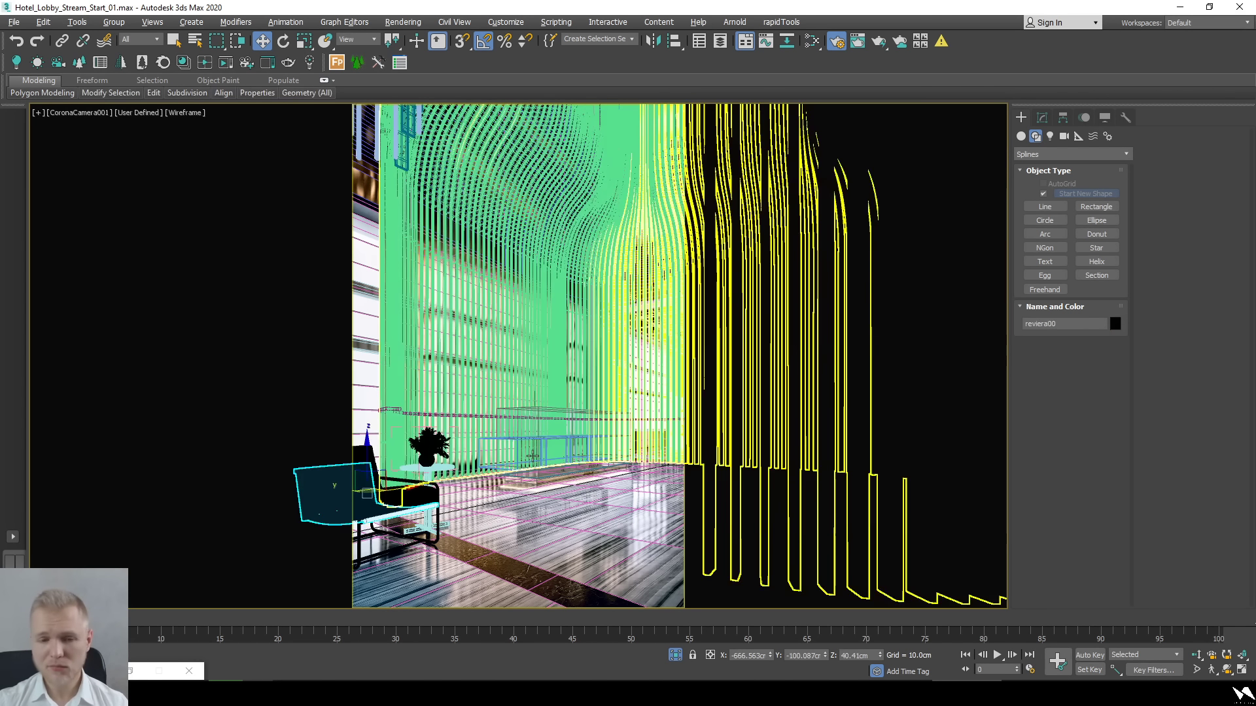
key("t")
key("z")
scroll(524, 440, "down", 6)
scroll(526, 445, "up", 5)
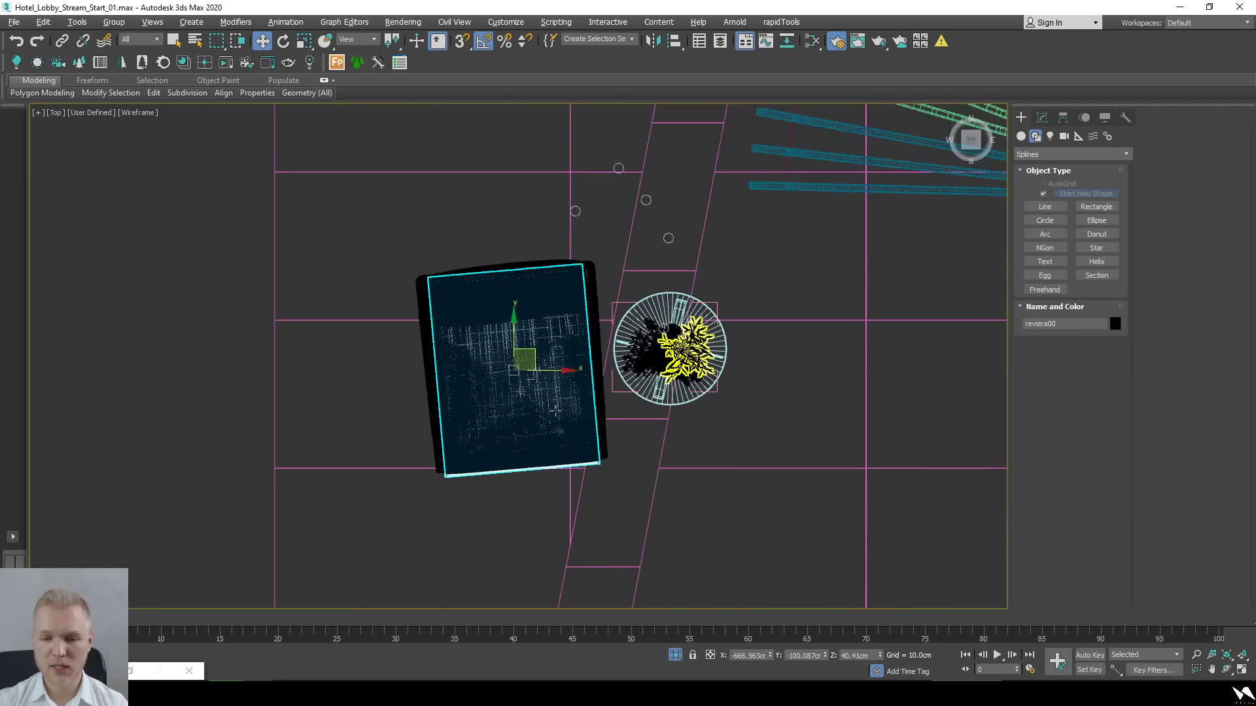
left_click(525, 440)
Examine the merged hanging cylinders in an orthographic view and select the one standing apart from the slats.
scroll(656, 354, "down", 4)
mouse_move(656, 354)
middle_mouse_down("alt")
mouse_move(641, 363)
mouse_move(656, 354)
middle_mouse_up("alt")
scroll(656, 354, "up", 5)
middle_click_drag(818, 362, 421, 440, "alt")
scroll(720, 392, "down", 6)
scroll(447, 442, "up", 3)
scroll(454, 420, "up", 2)
scroll(454, 421, "down", 6)
scroll(418, 445, "up", 3)
scroll(403, 450, "up", 5)
scroll(458, 401, "up", 1)
left_click(458, 400)
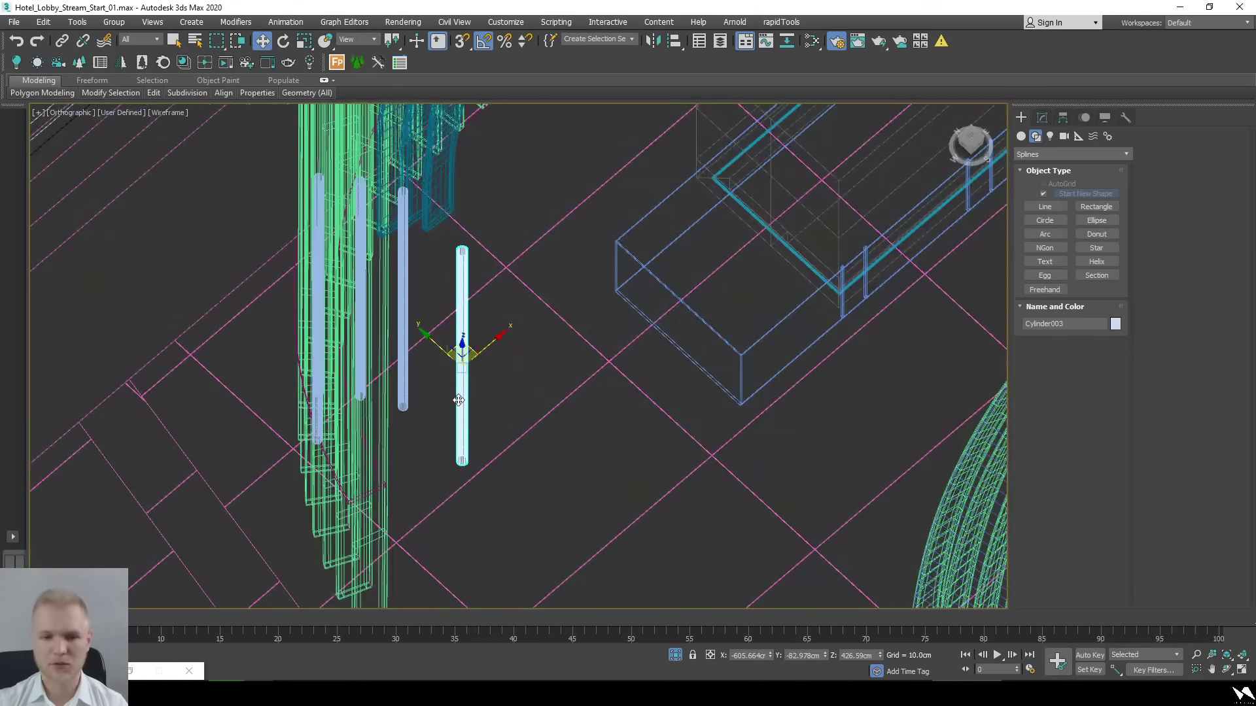
Select one of the ceiling disk lights inside the slatted structure and examine its height from the front.
scroll(458, 400, "down", 4)
middle_click_drag(458, 401, 606, 266, "alt")
scroll(635, 280, "up", 4)
left_click(634, 262)
middle_click_drag(469, 254, 627, 327)
key("f")
scroll(617, 312, "down", 2)
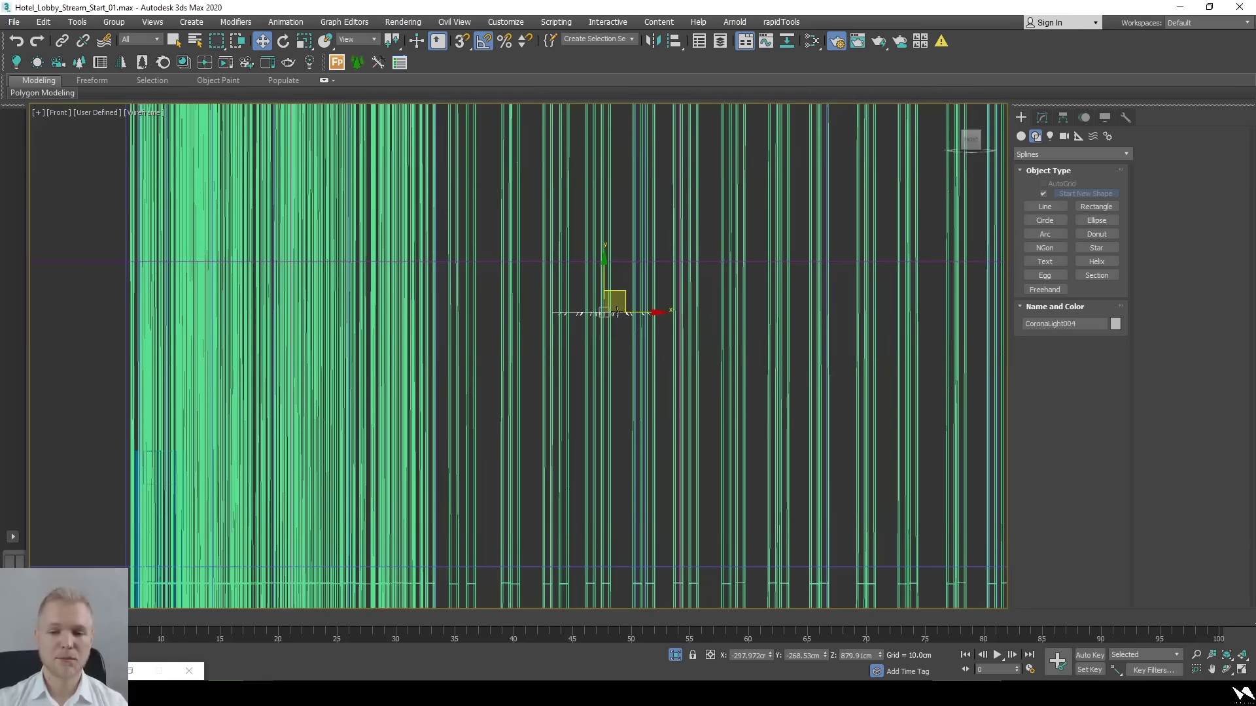
scroll(617, 312, "down", 3)
scroll(617, 311, "up", 2)
scroll(644, 320, "down", 2)
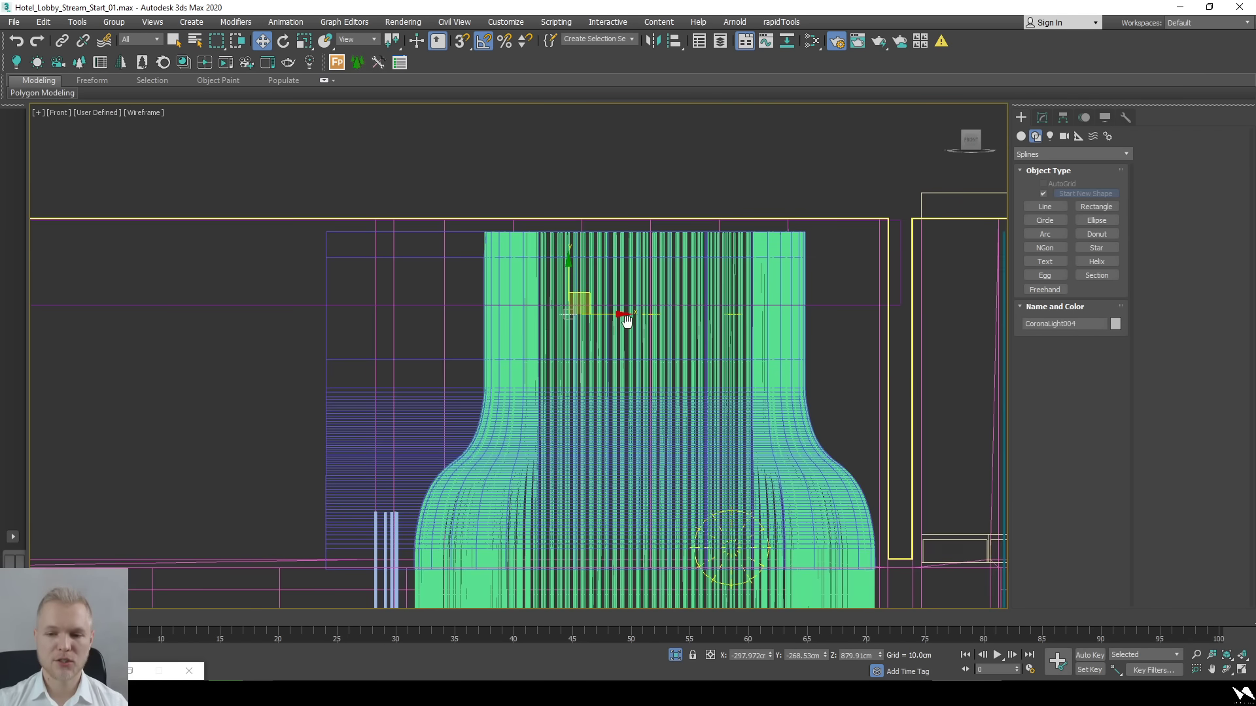
scroll(622, 320, "up", 4)
middle_click_drag(622, 320, 653, 317, "alt")
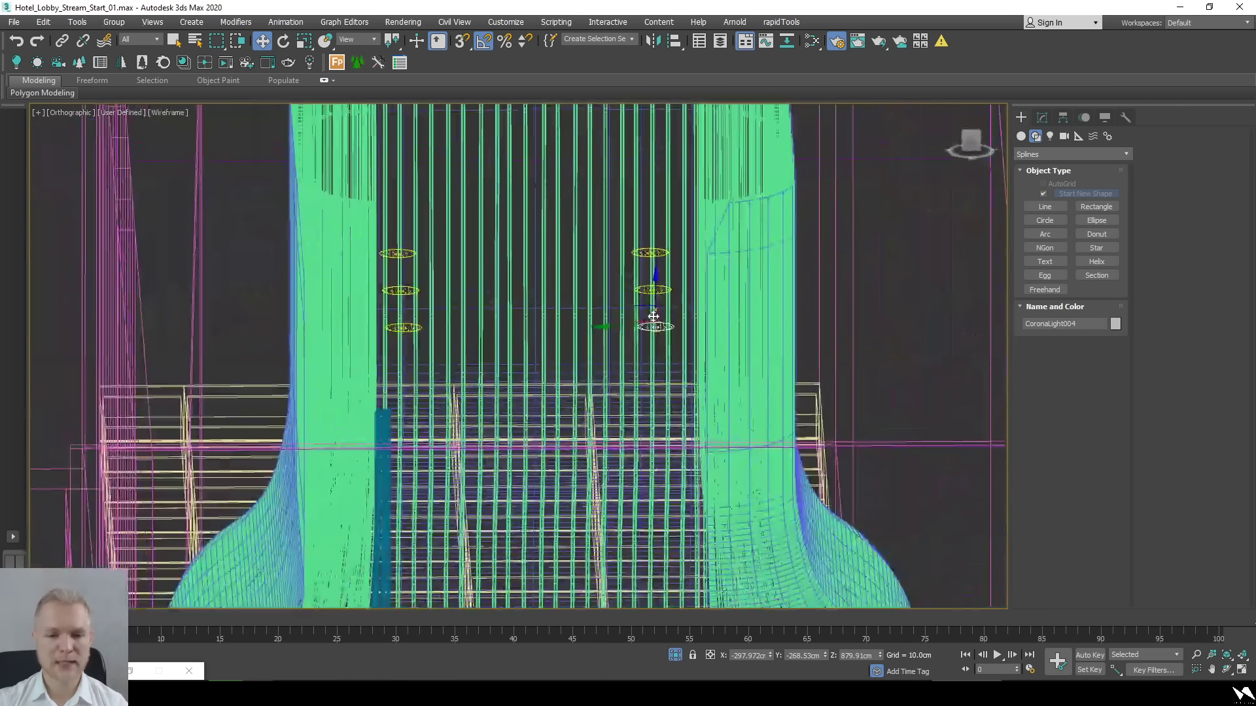
Show the selected Corona disk light's parameters and examine the ceiling lights' placement from the left and top.
left_click(970, 141)
left_click(1042, 118)
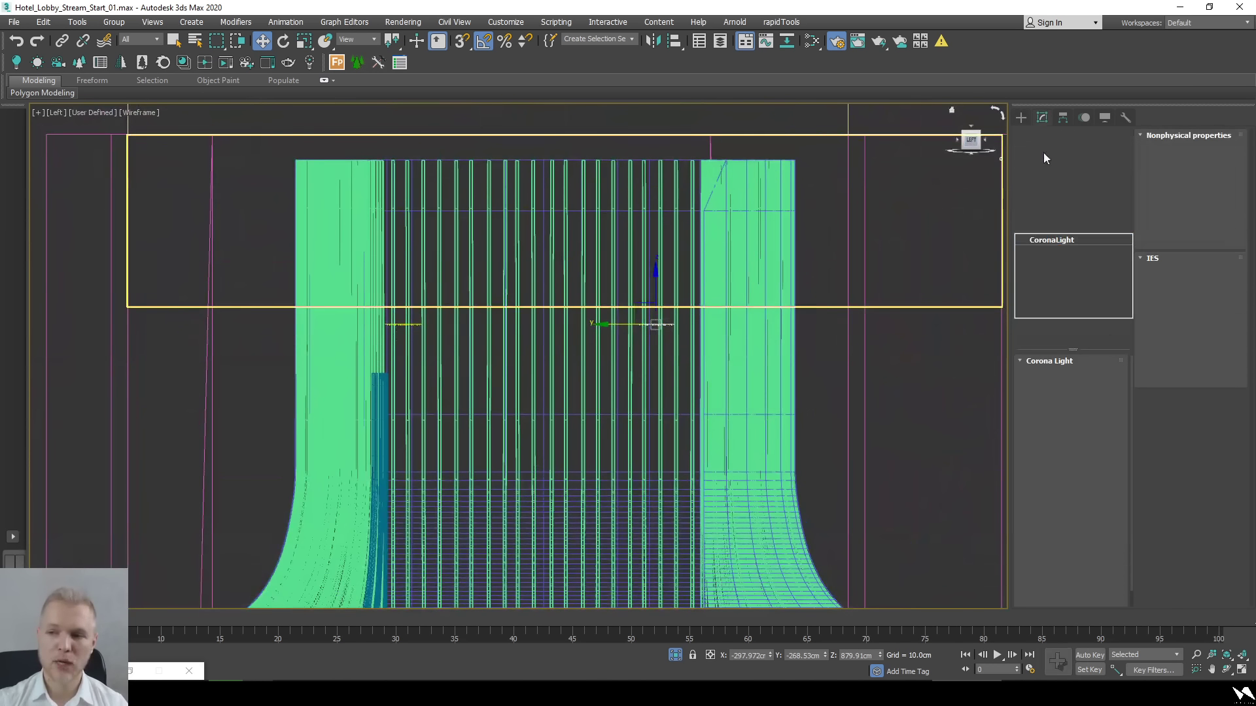
scroll(384, 371, "up", 5)
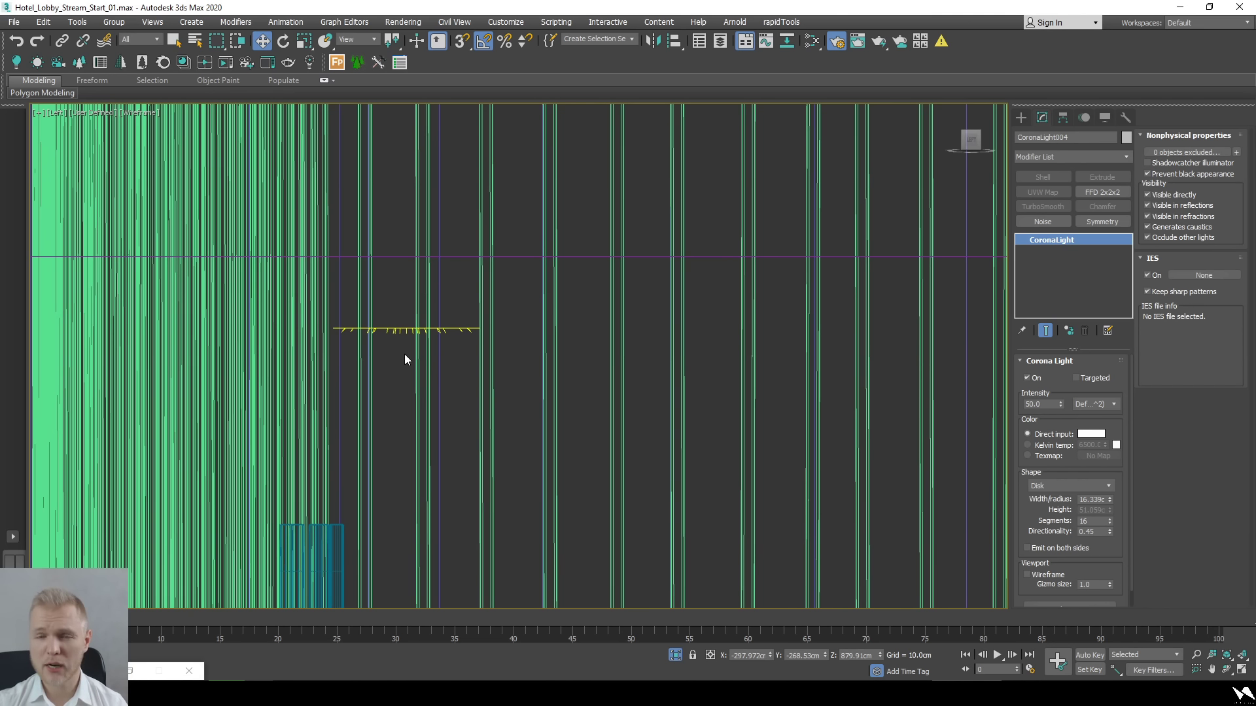
scroll(405, 358, "down", 6)
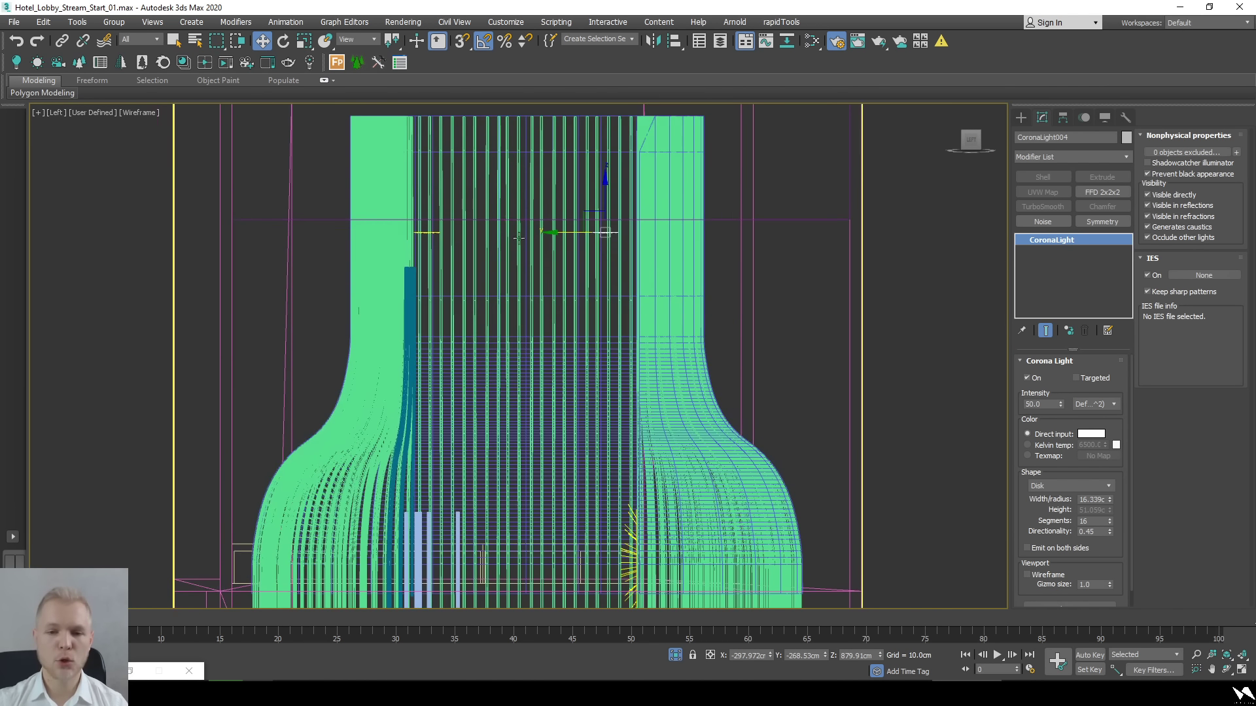
key("t")
key("z")
scroll(554, 287, "down", 8)
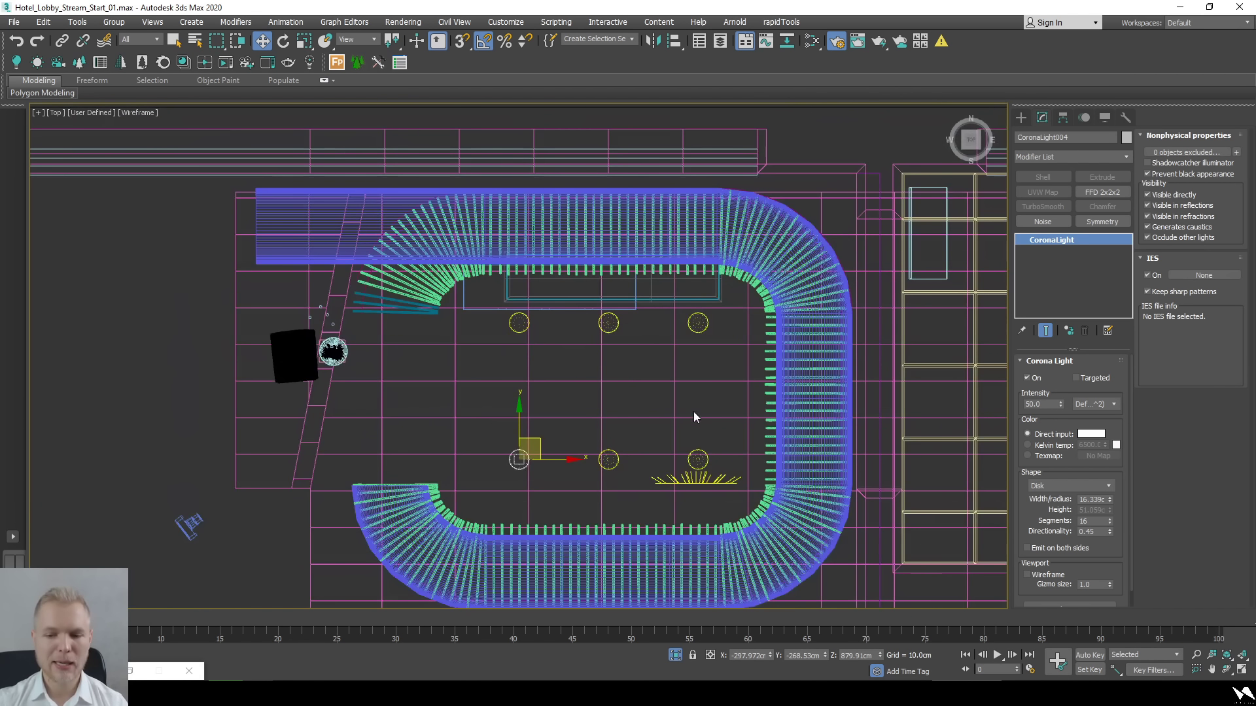
Select the wide Corona disk light aimed upward among the slats and return to the shaded camera view.
left_click(716, 478)
middle_click_drag(716, 478, 710, 391, "alt")
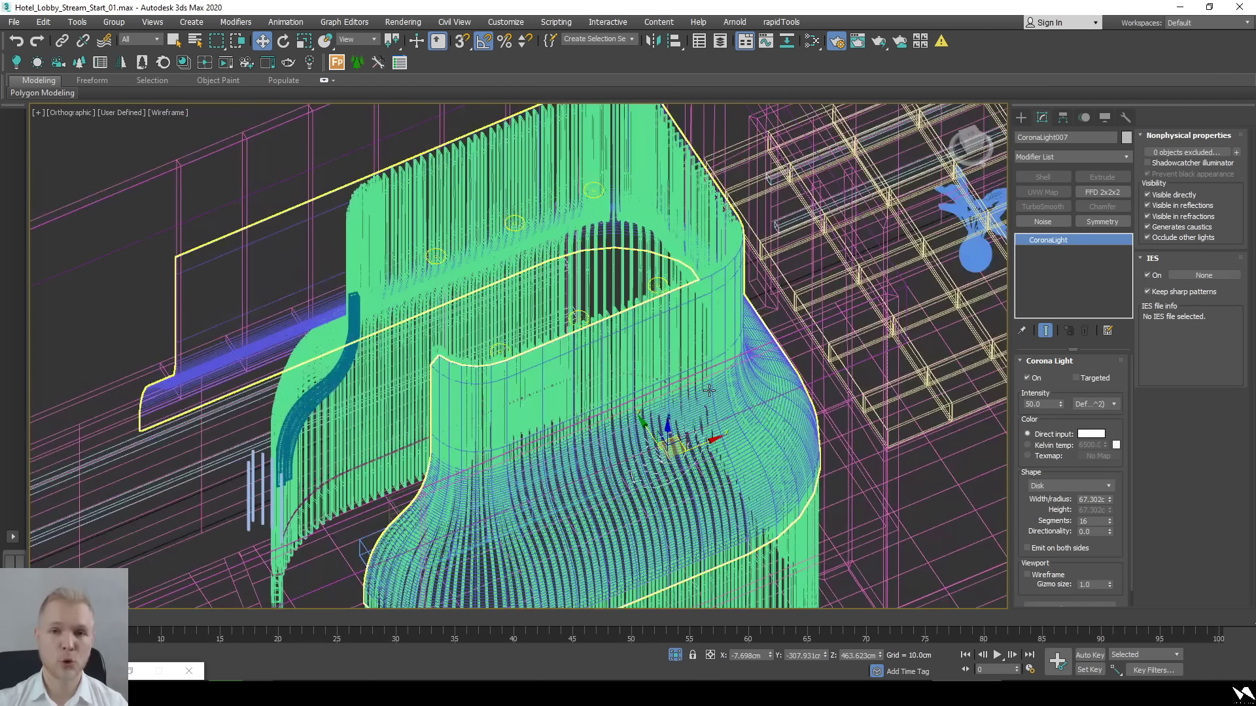
key("c")
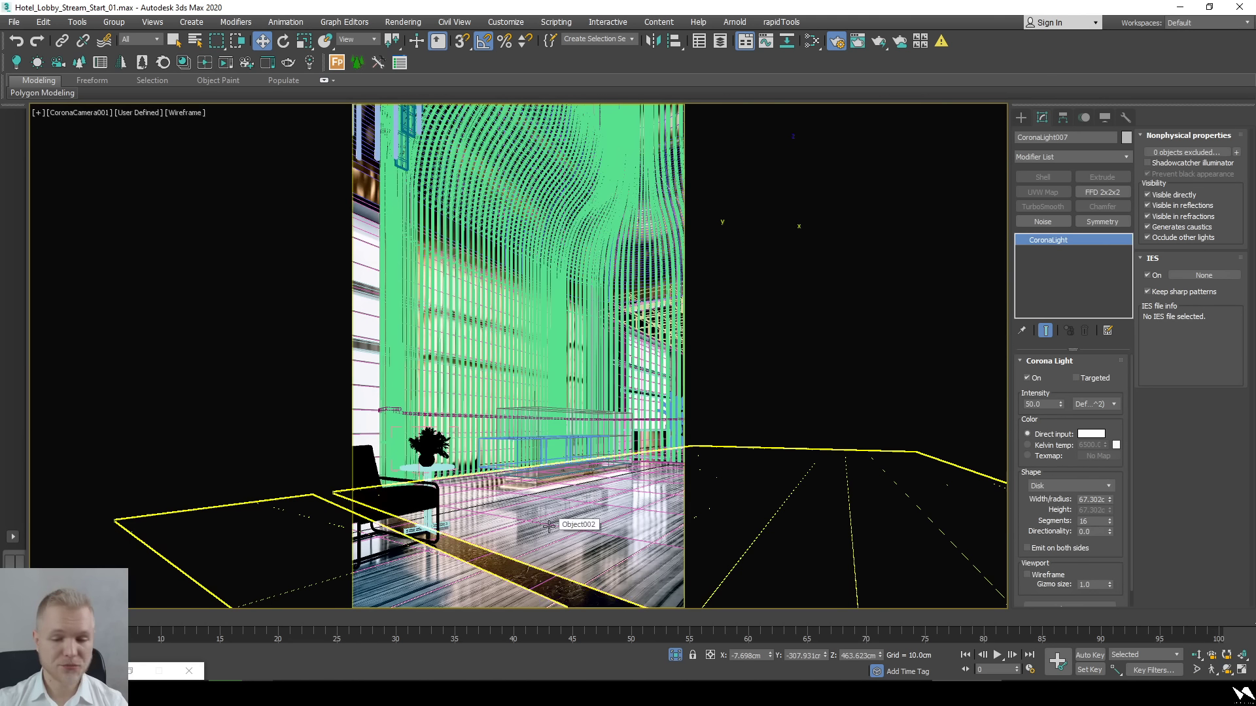
key("F3")
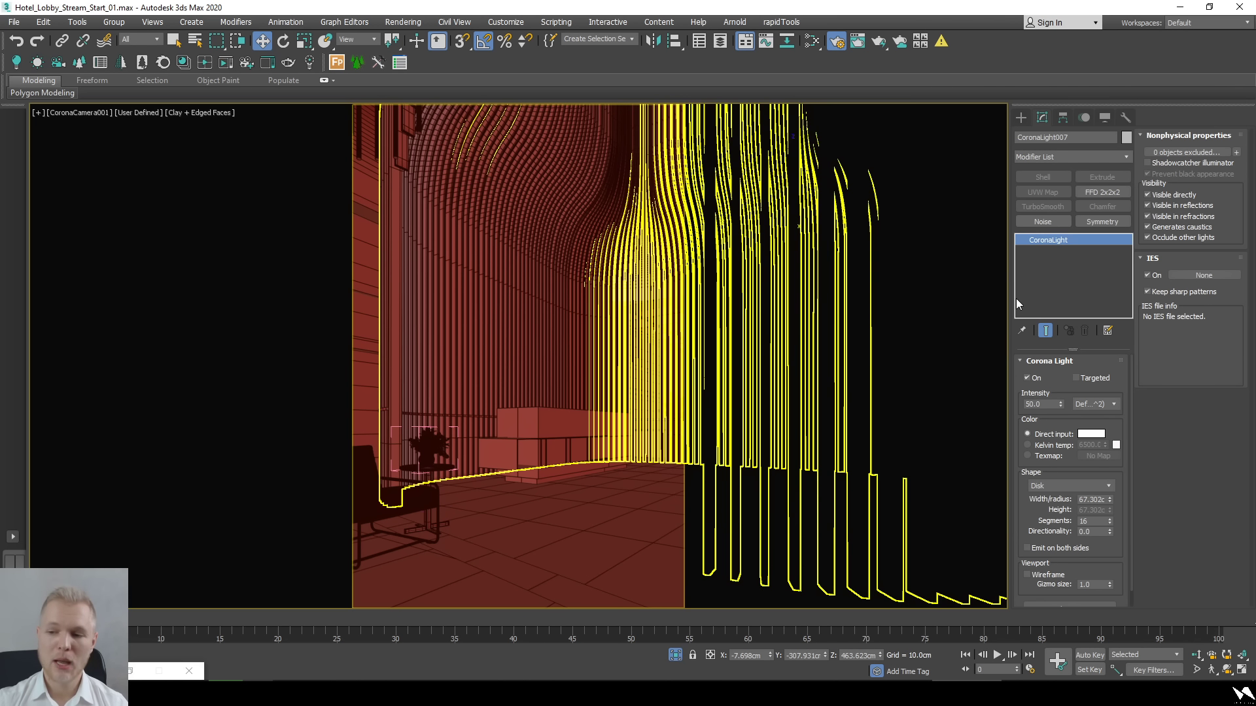
Switch off the selected Corona disk light and start interactive rendering to examine the lobby without it.
left_click(1027, 379)
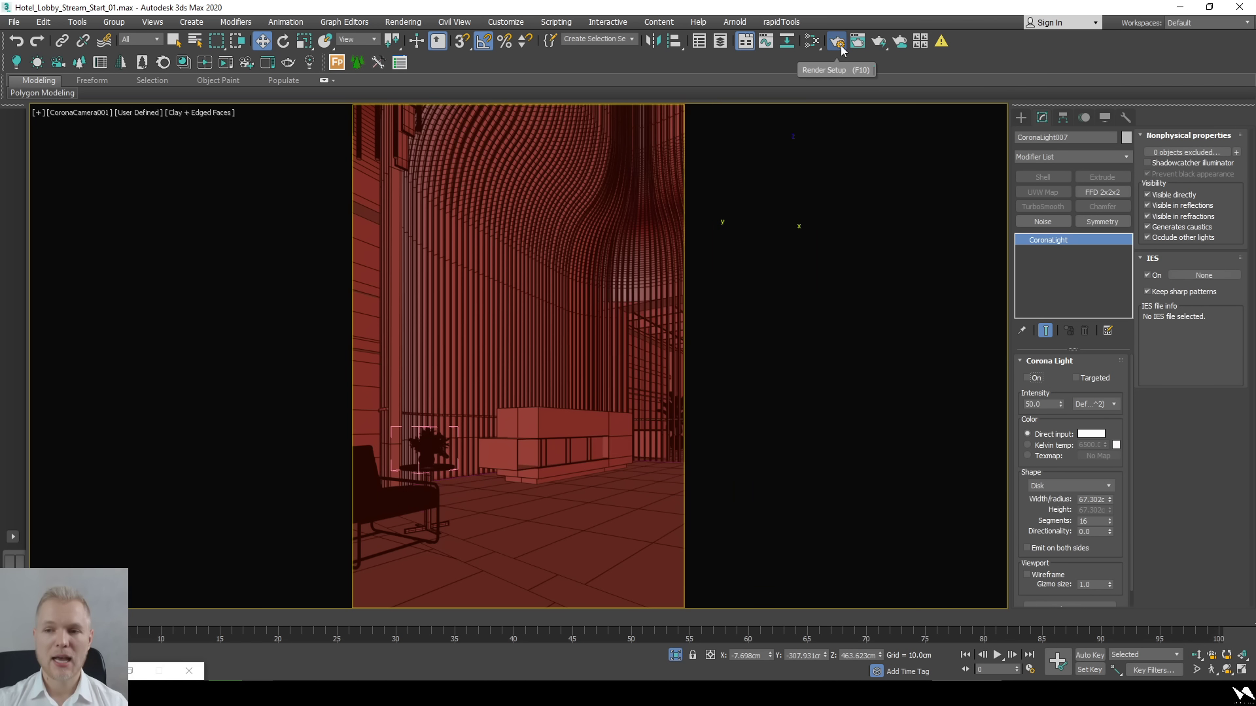
left_click(226, 63)
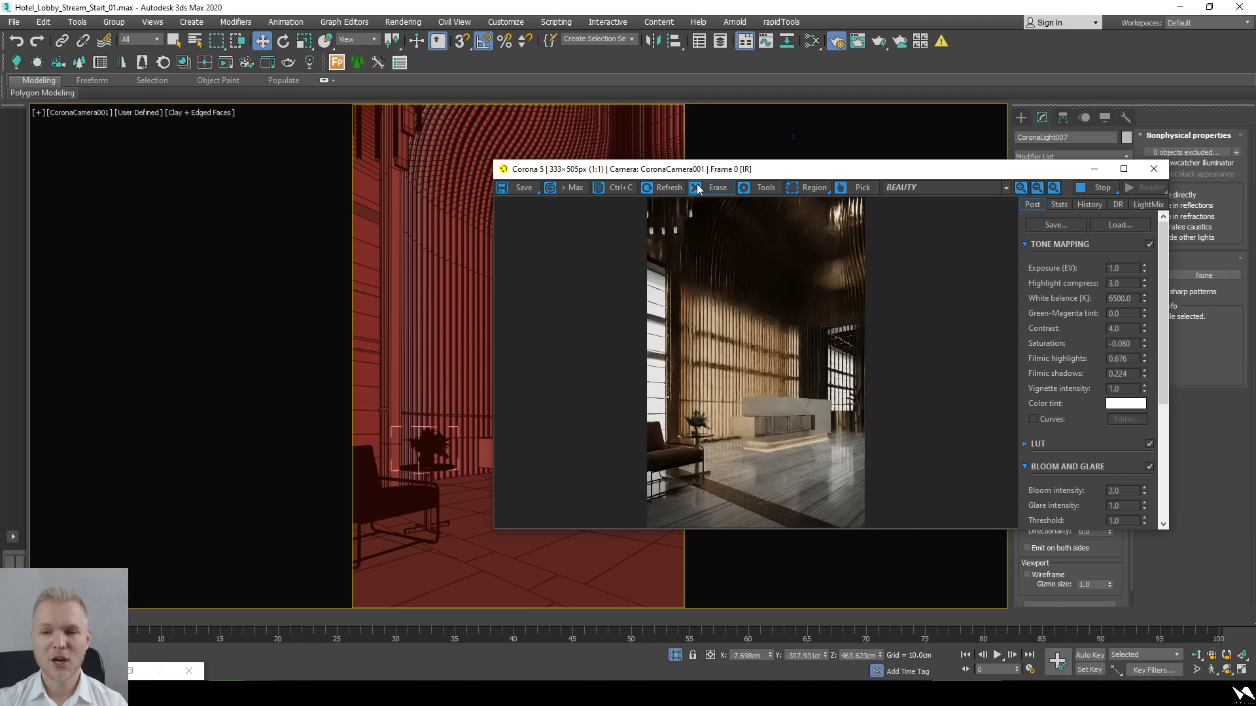
left_click_drag(708, 174, 369, 186)
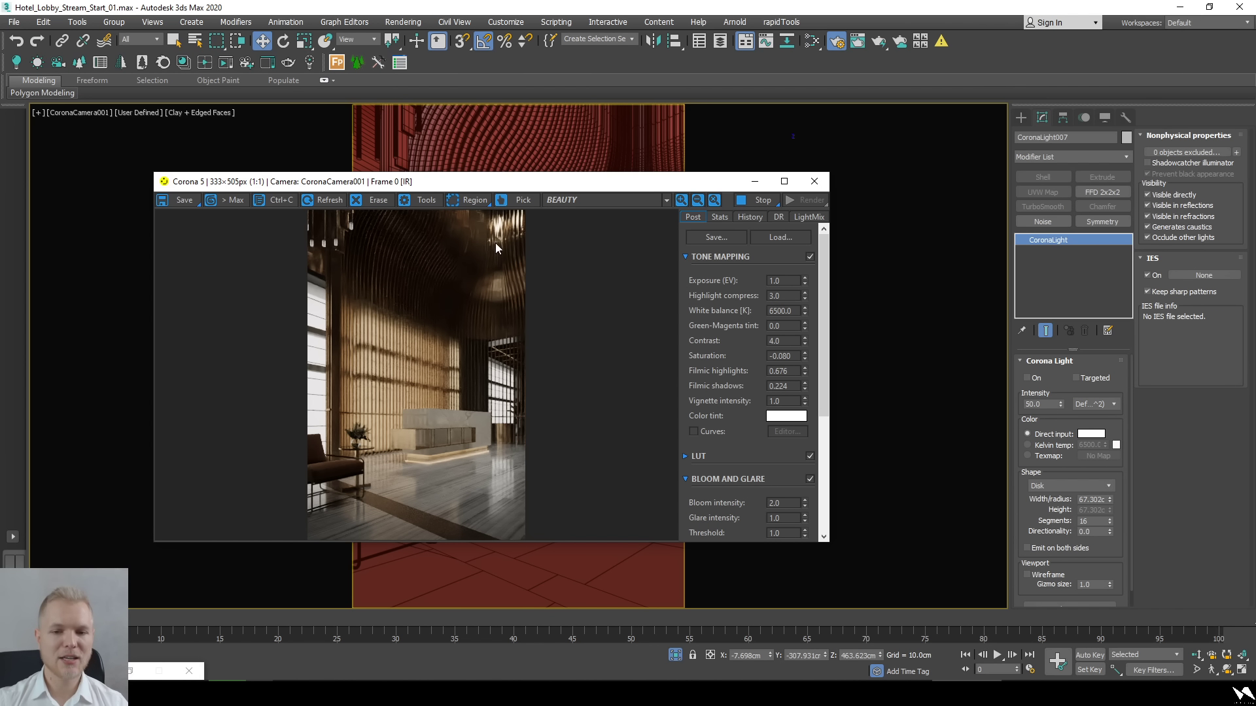
scroll(505, 233, "up", 2)
scroll(384, 401, "down", 2)
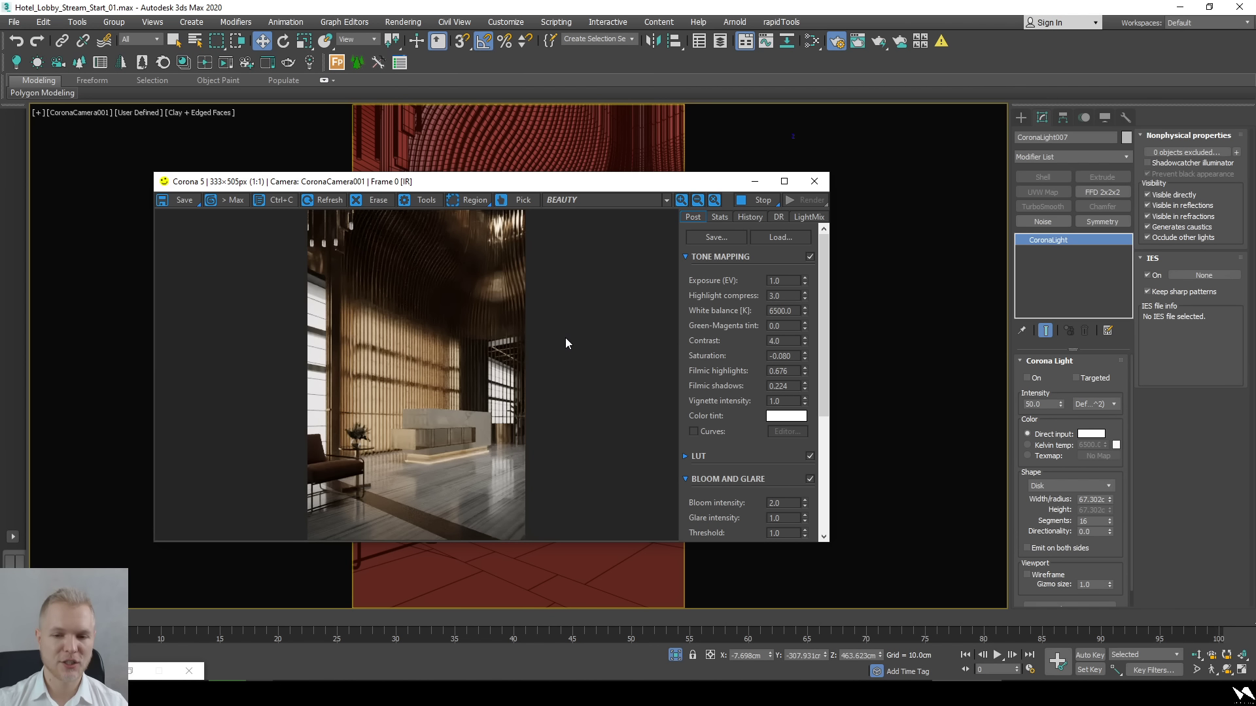
left_click_drag(514, 188, 496, 232)
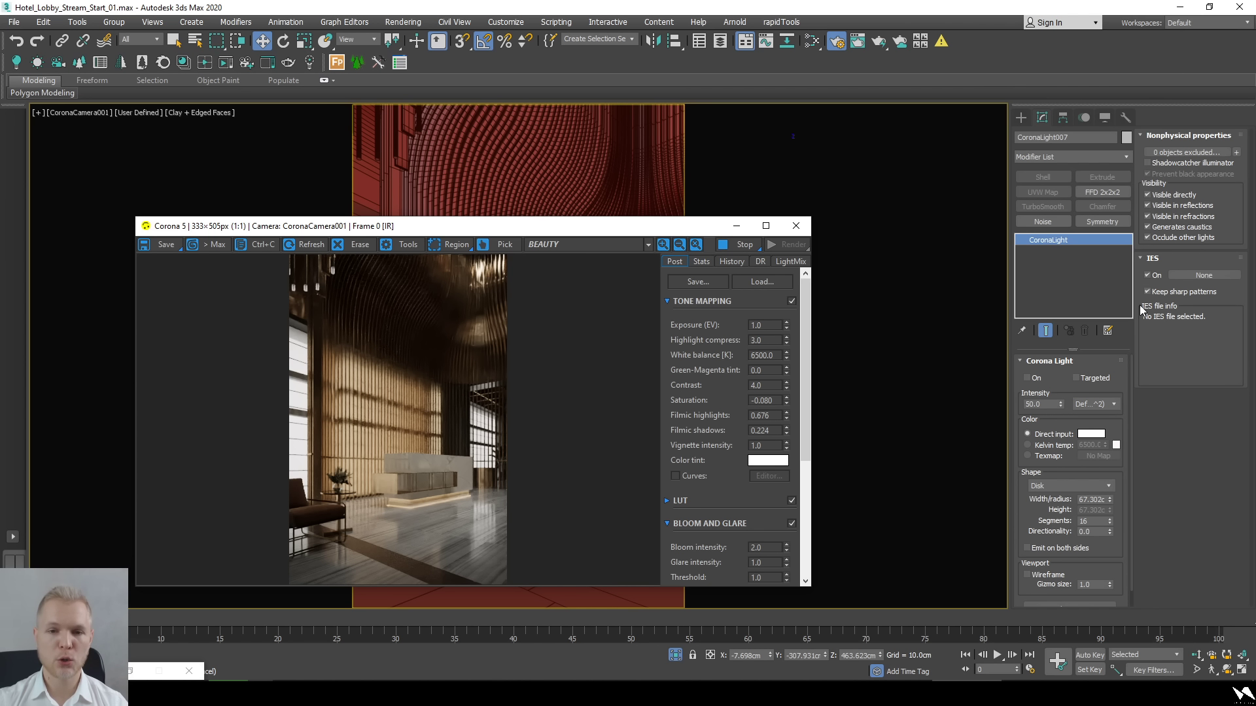
Switch the selected Corona disk light back on and examine its effect in the interactive render.
left_click(1029, 376)
key("ctrl+z")
left_click(1044, 361)
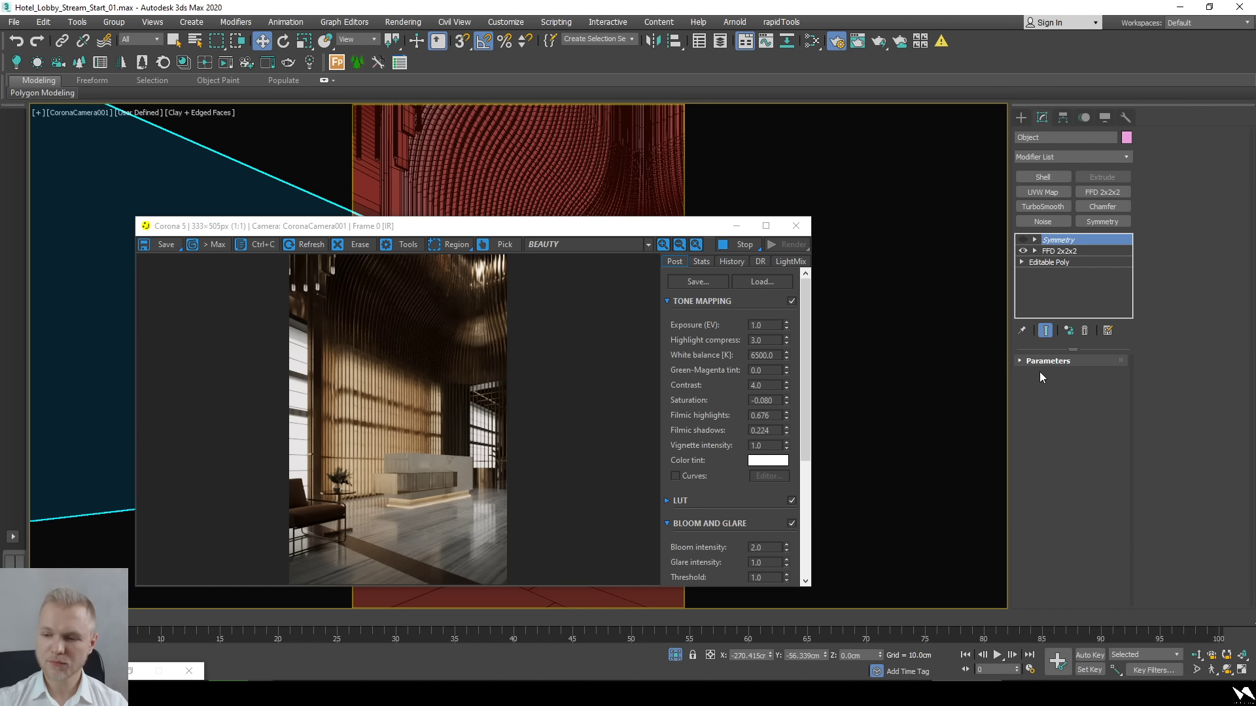
key("ctrl+z")
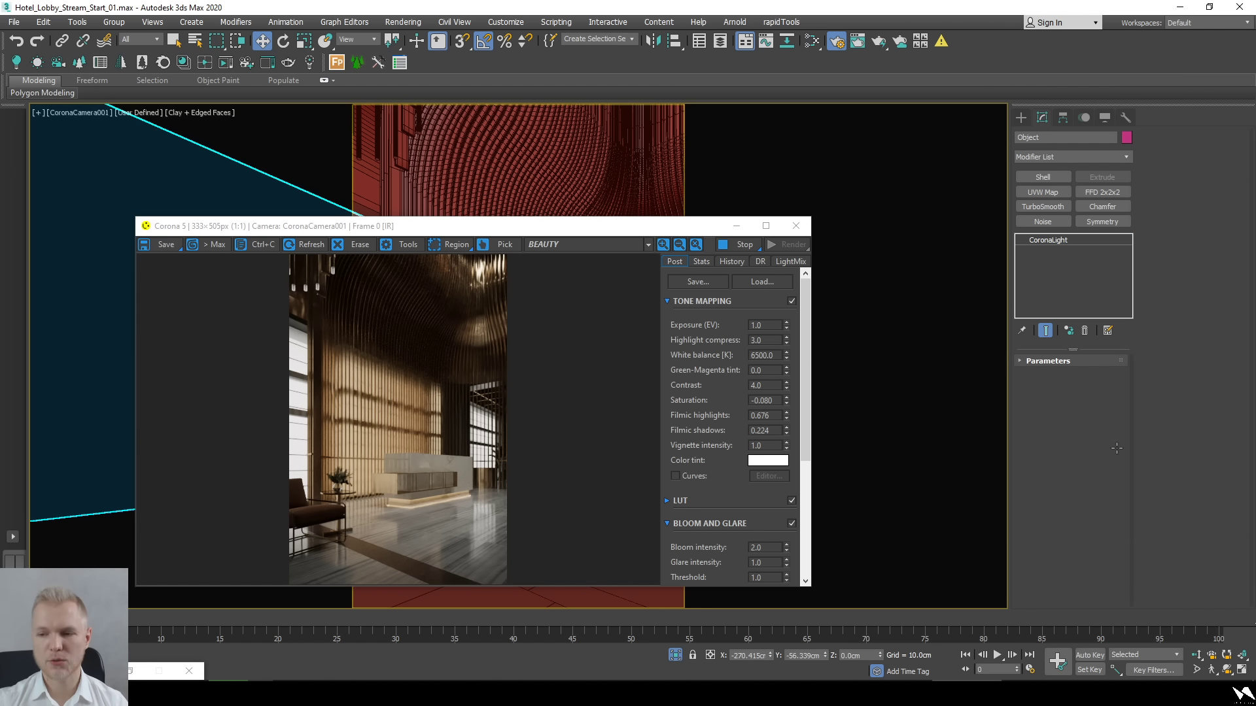
left_click(1036, 378)
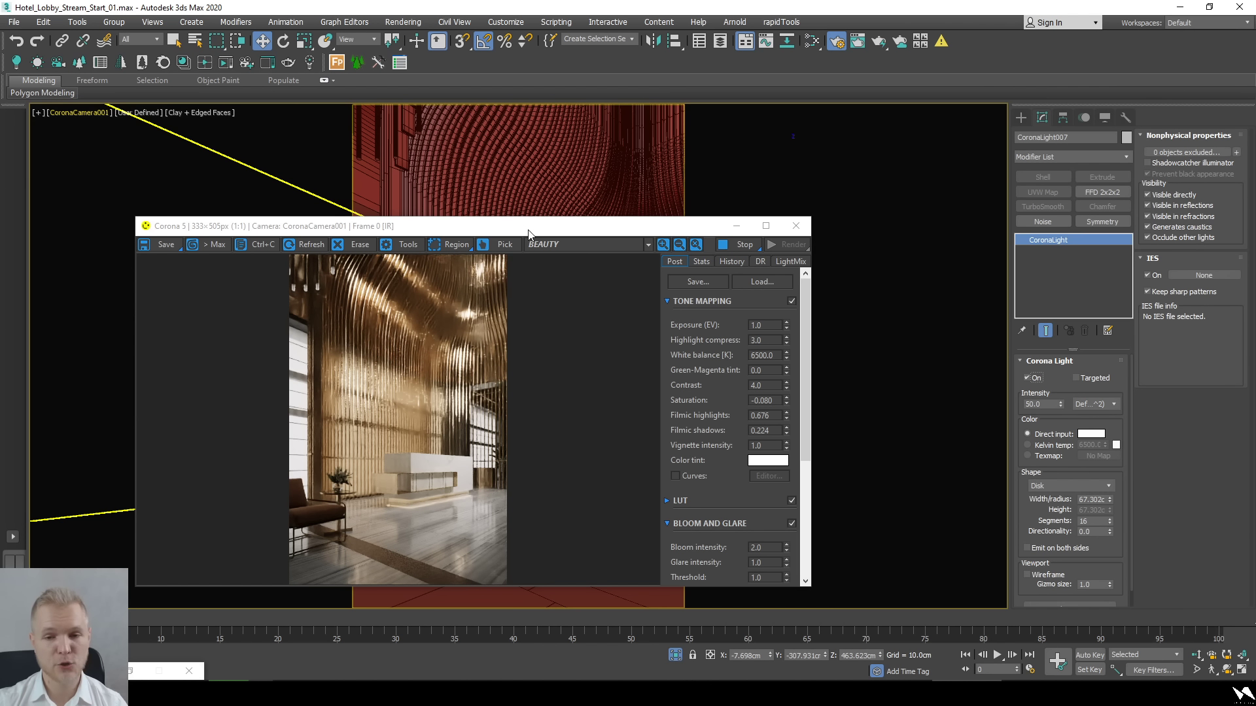
left_click_drag(510, 221, 340, 226)
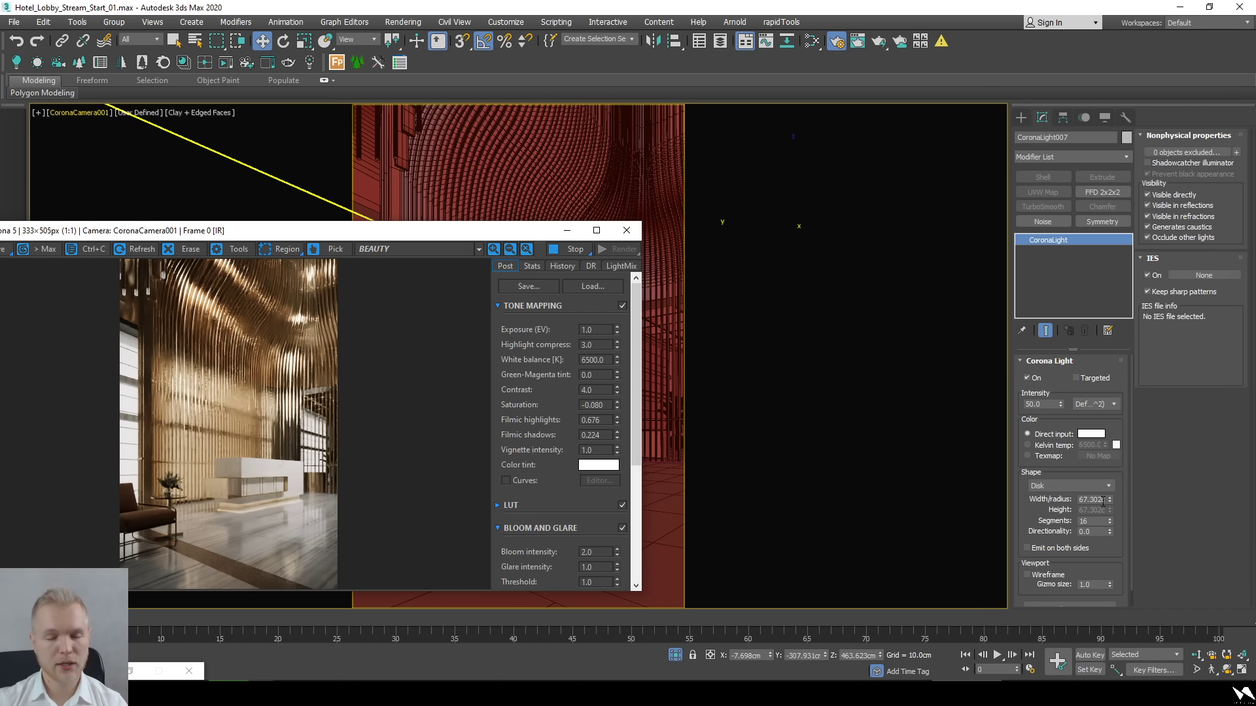
Examine the selected disk light up close in the camera view using 2D Pan Zoom Mode and turn the mode off.
left_click(36, 118)
left_click(89, 283)
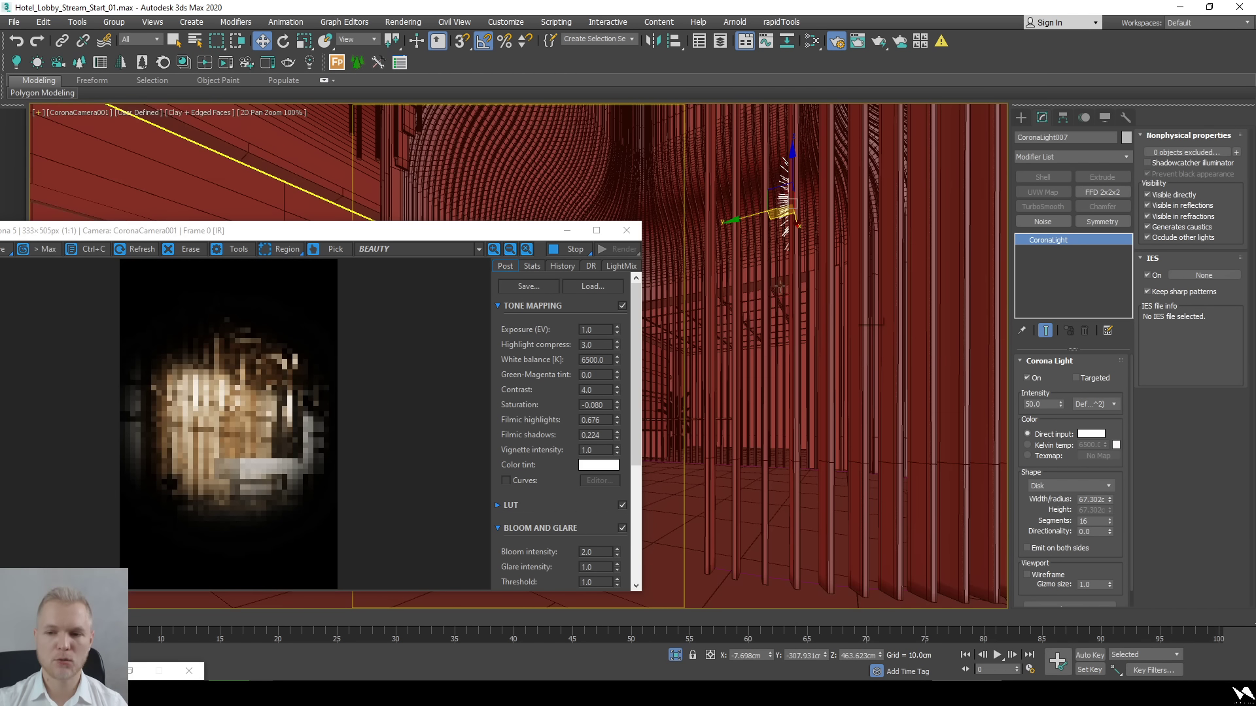
scroll(780, 286, "up", 10)
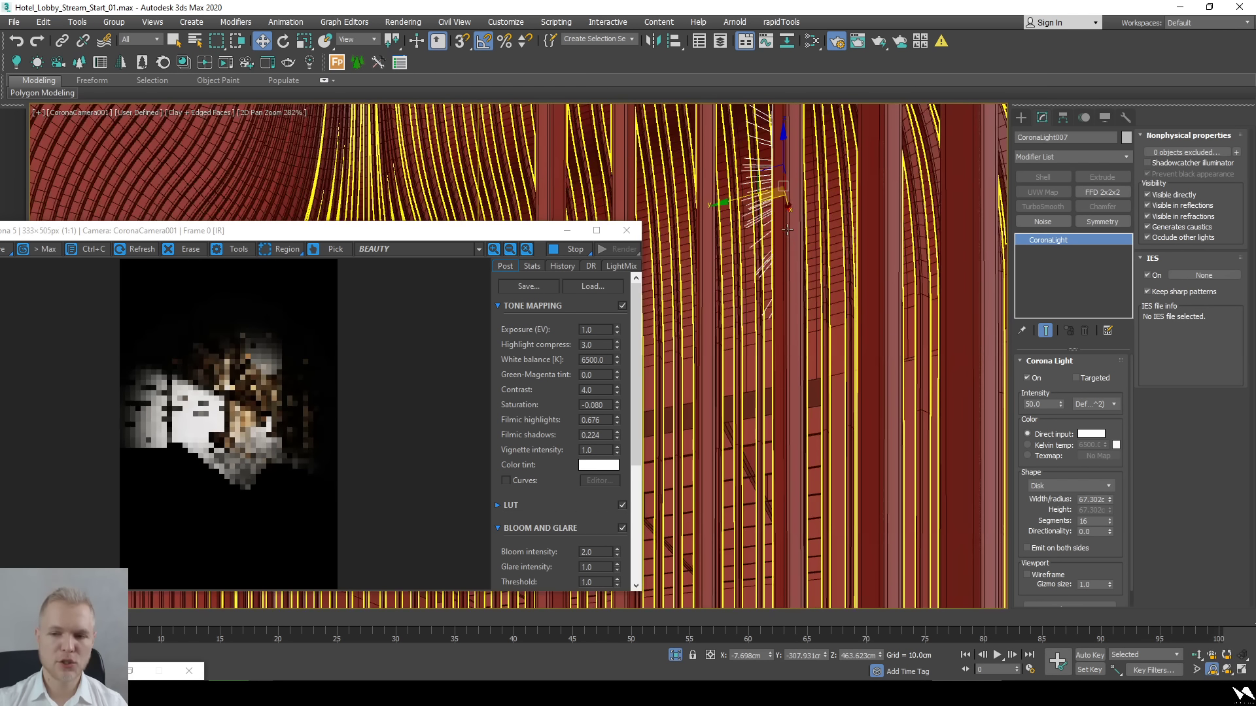
middle_click_drag(787, 229, 835, 314)
left_click(42, 117)
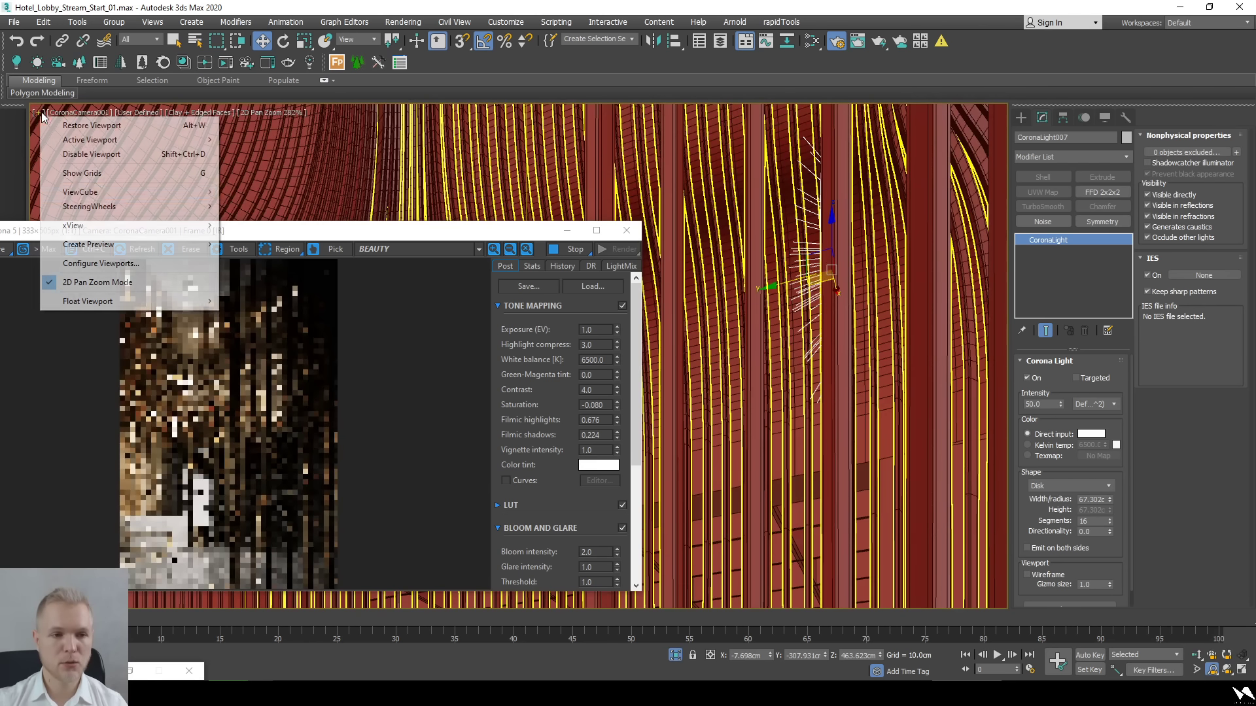
left_click(88, 283)
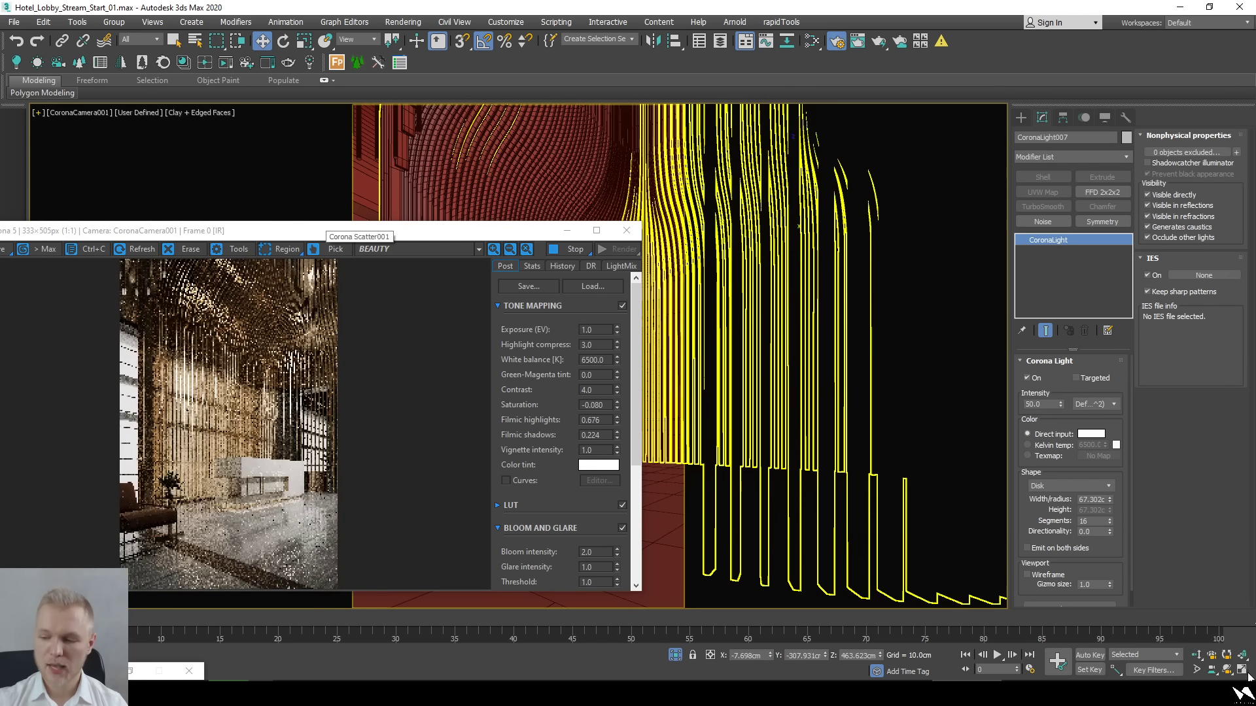
Restore the four-viewport layout, reframe the orthographic view around the whole scene and activate the shaded camera viewport.
left_click(1247, 675)
left_click_drag(347, 240, 855, 144)
left_click(290, 476)
middle_click_drag(290, 475, 339, 502, "alt")
scroll(339, 501, "down", 3)
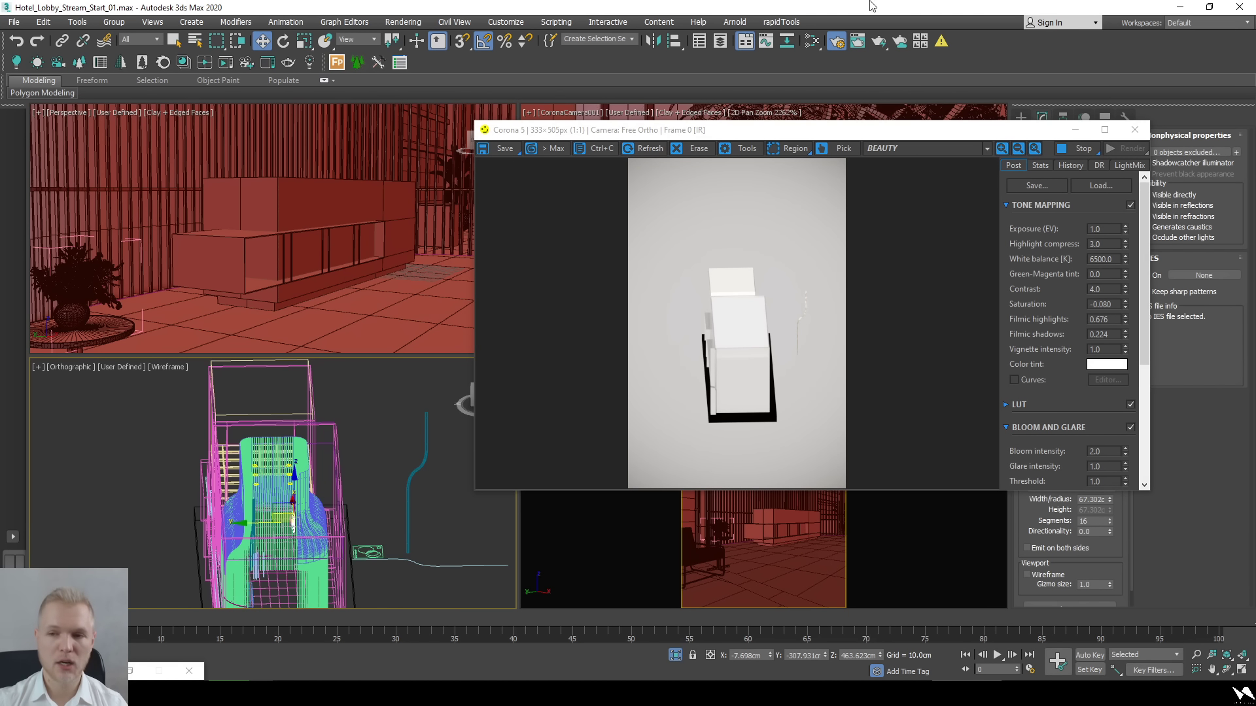
middle_click(789, 549)
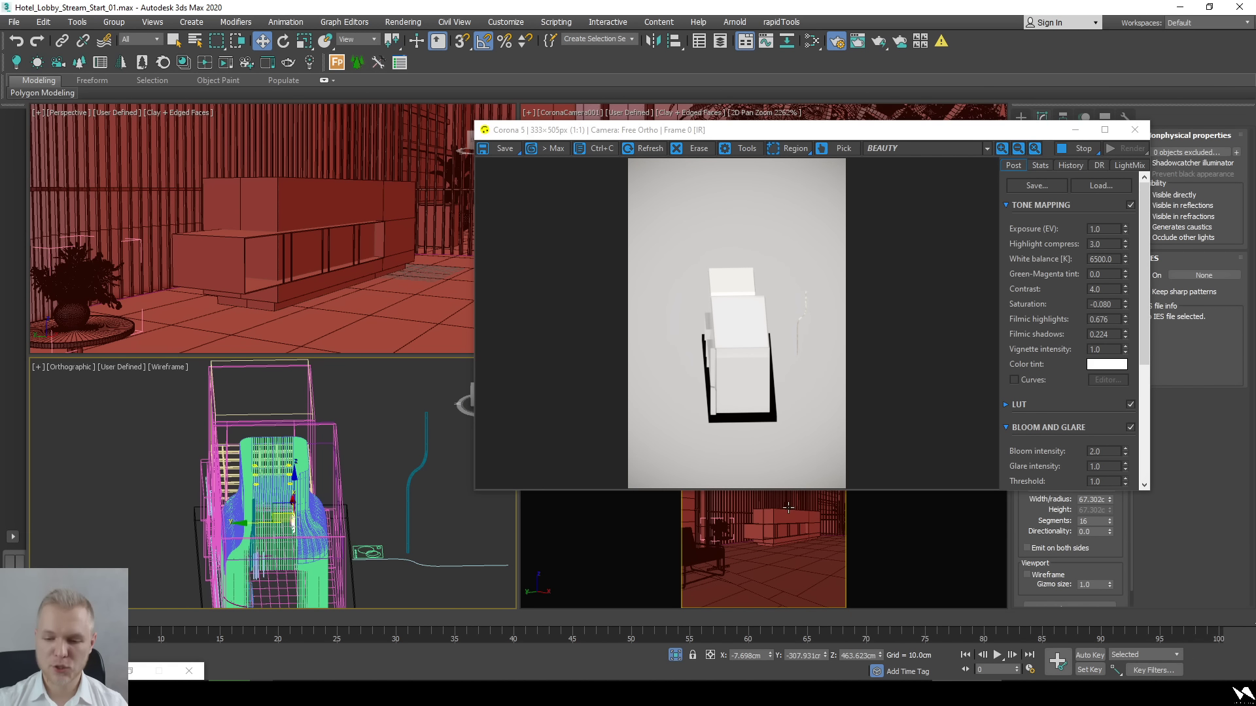
Lock the view to render to Quad 4 - CoronaCamera001 in the render setup and close it.
left_click(849, 39)
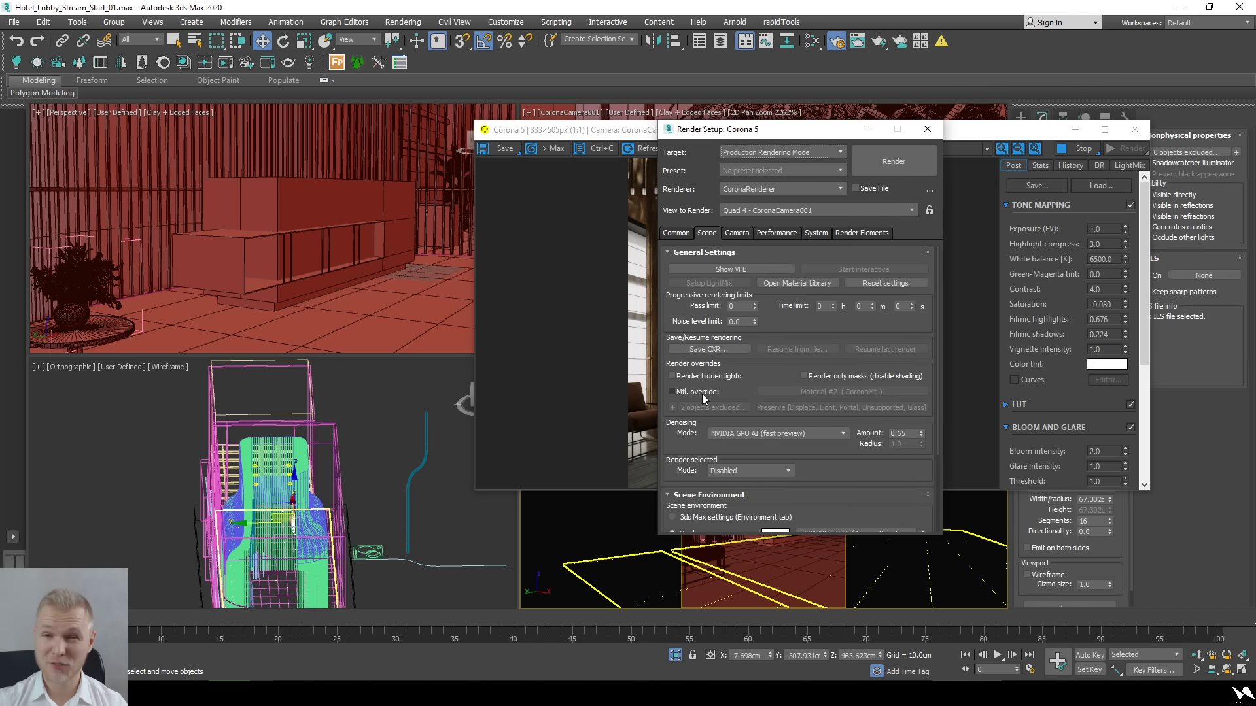
left_click_drag(741, 131, 346, 160)
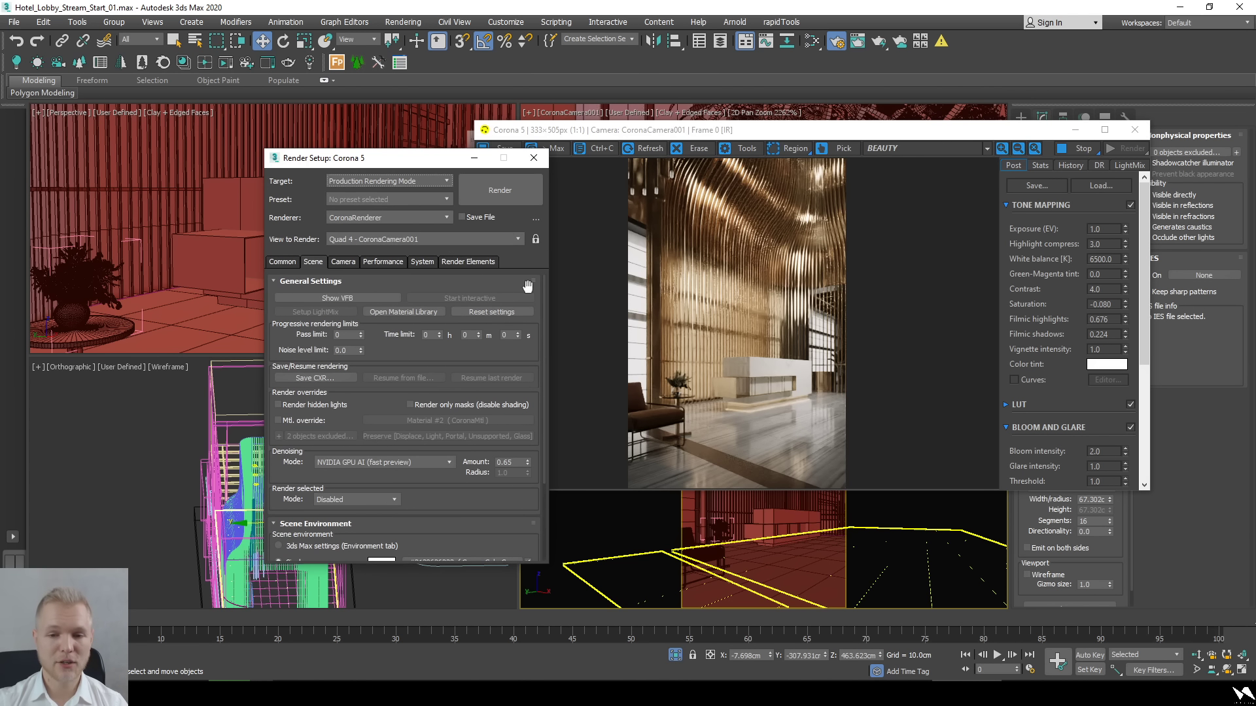
left_click(535, 239)
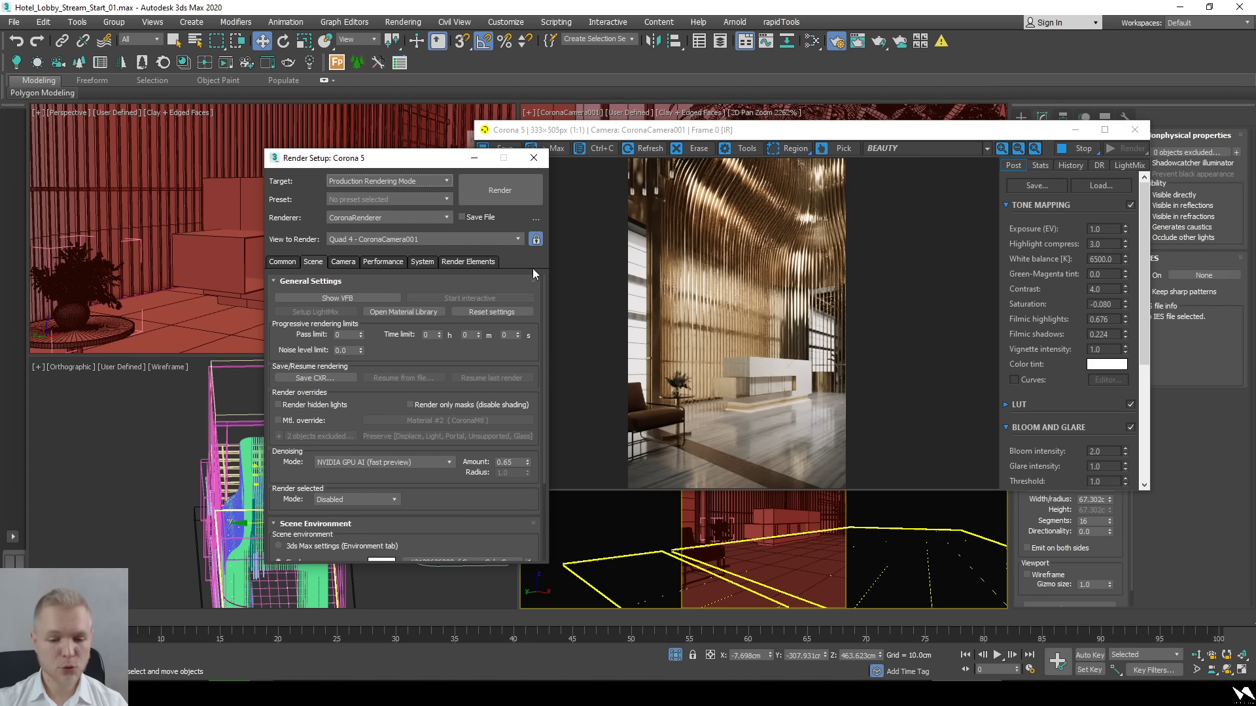
left_click(534, 157)
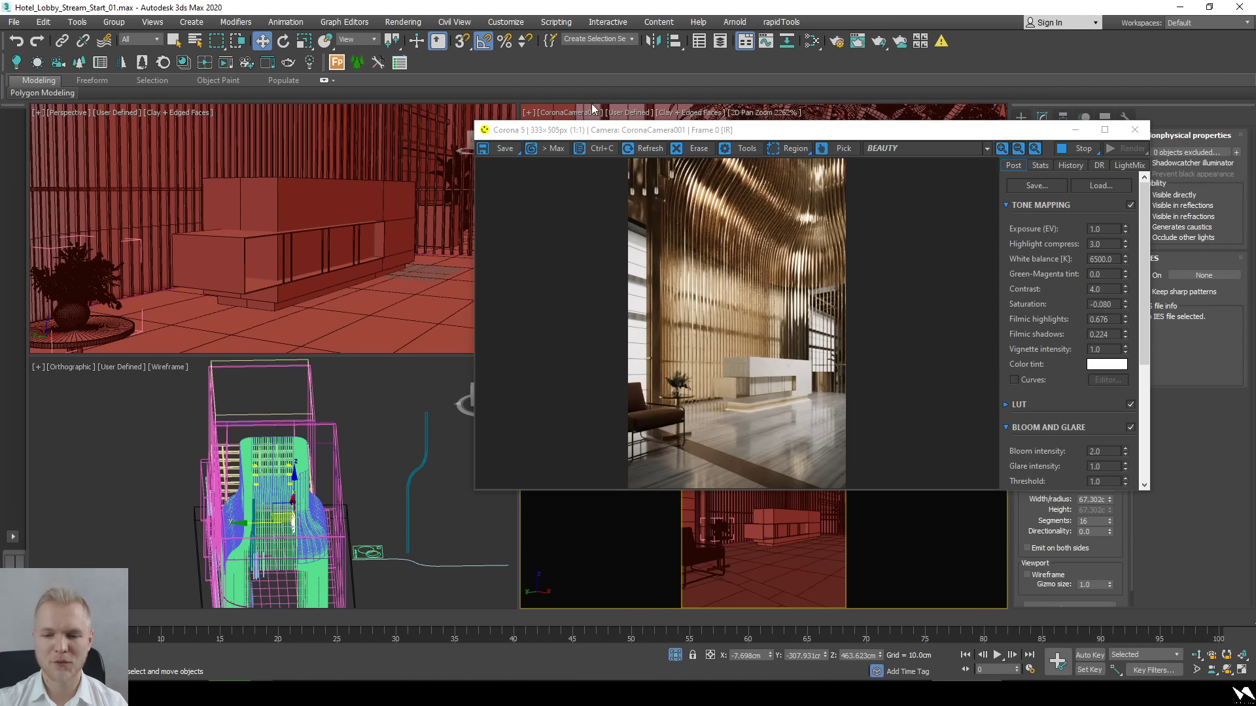
Stop the interactive render and generate an Interactive LightMix setup separated by instanced lights and included in denoising.
left_click_drag(658, 134, 207, 118)
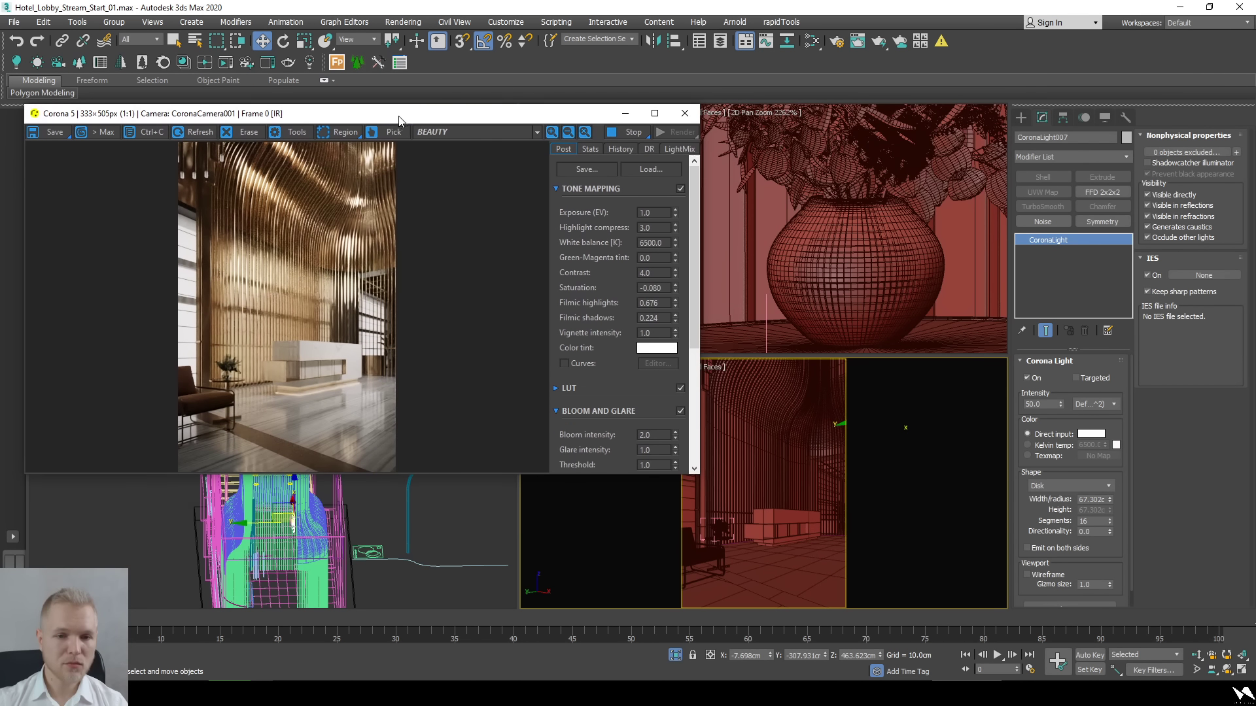
left_click_drag(400, 120, 424, 145)
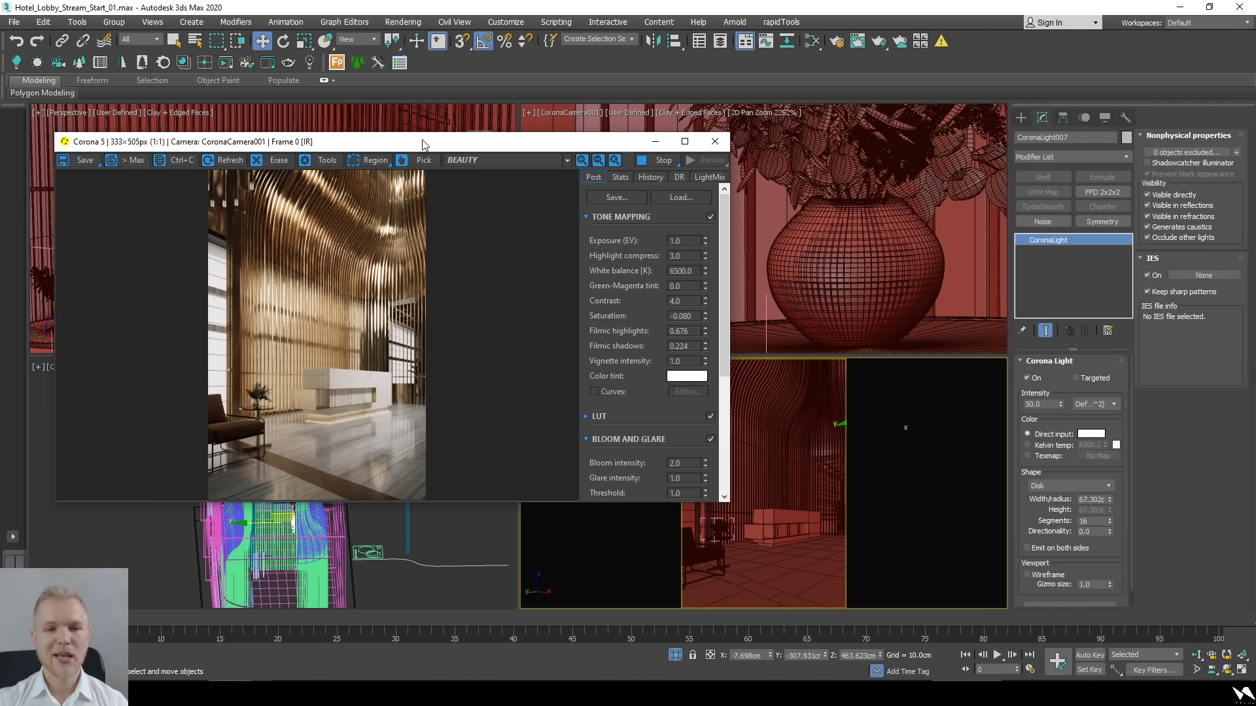
left_click(309, 62)
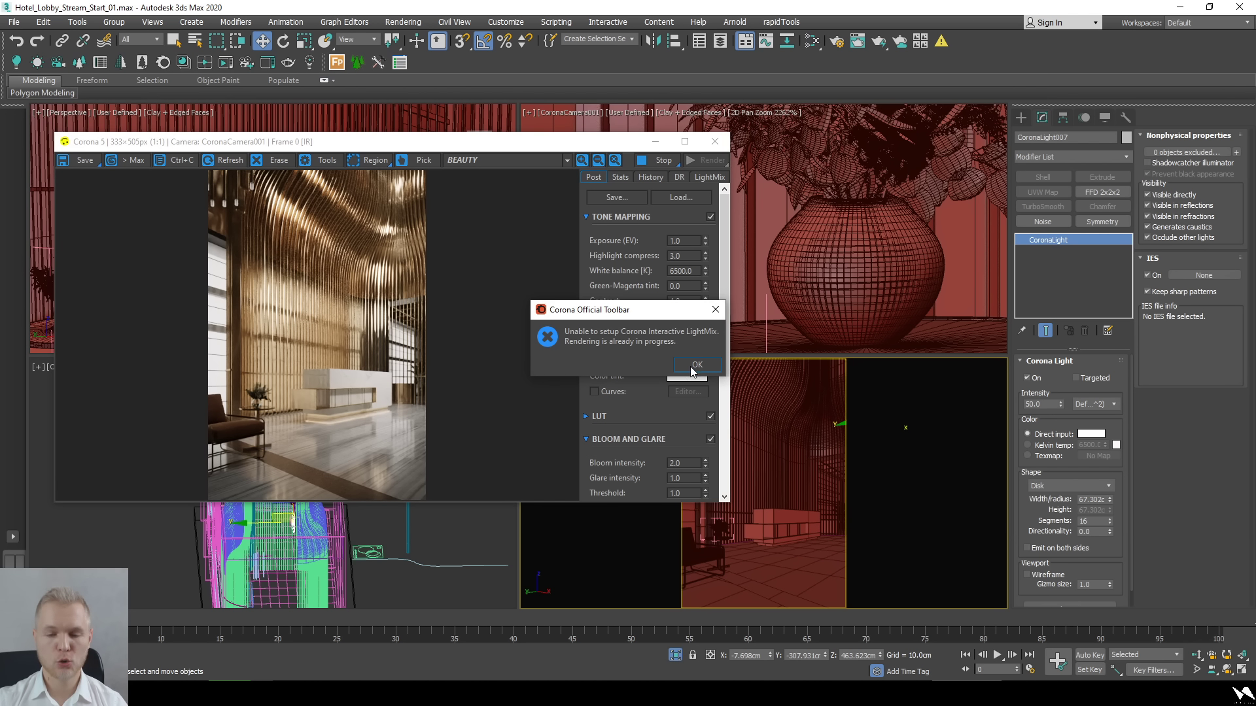
left_click(694, 371)
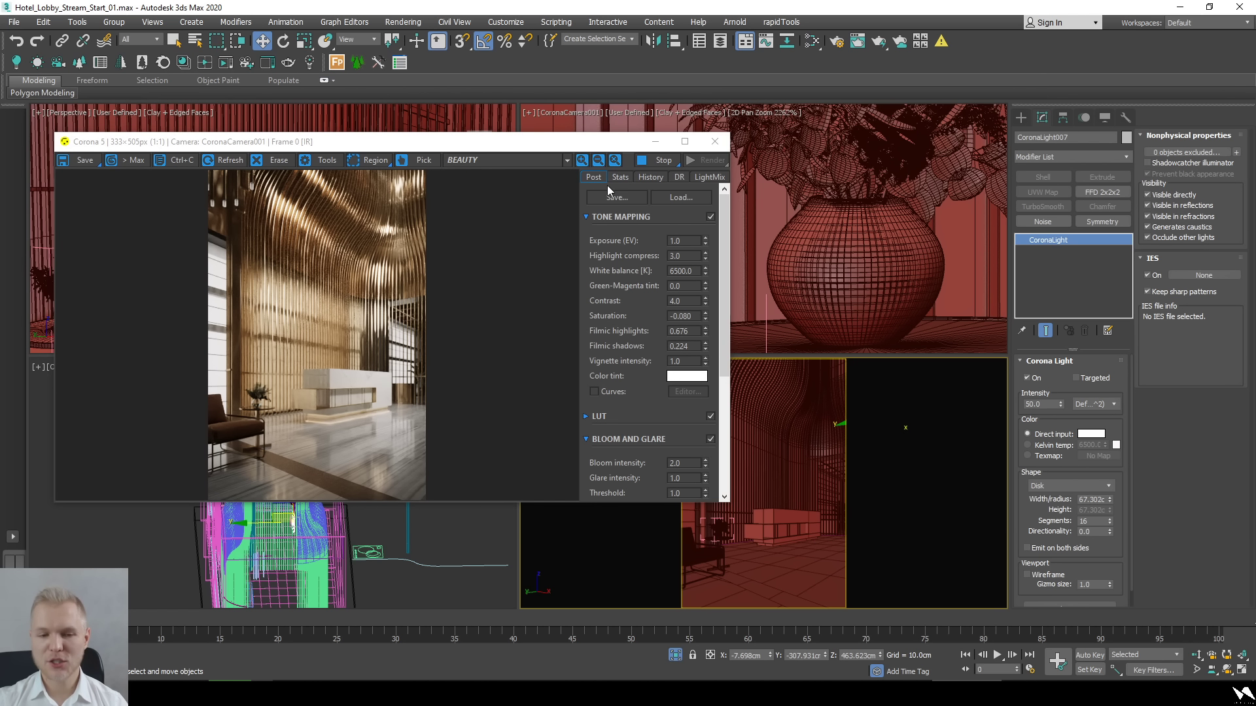
left_click(664, 160)
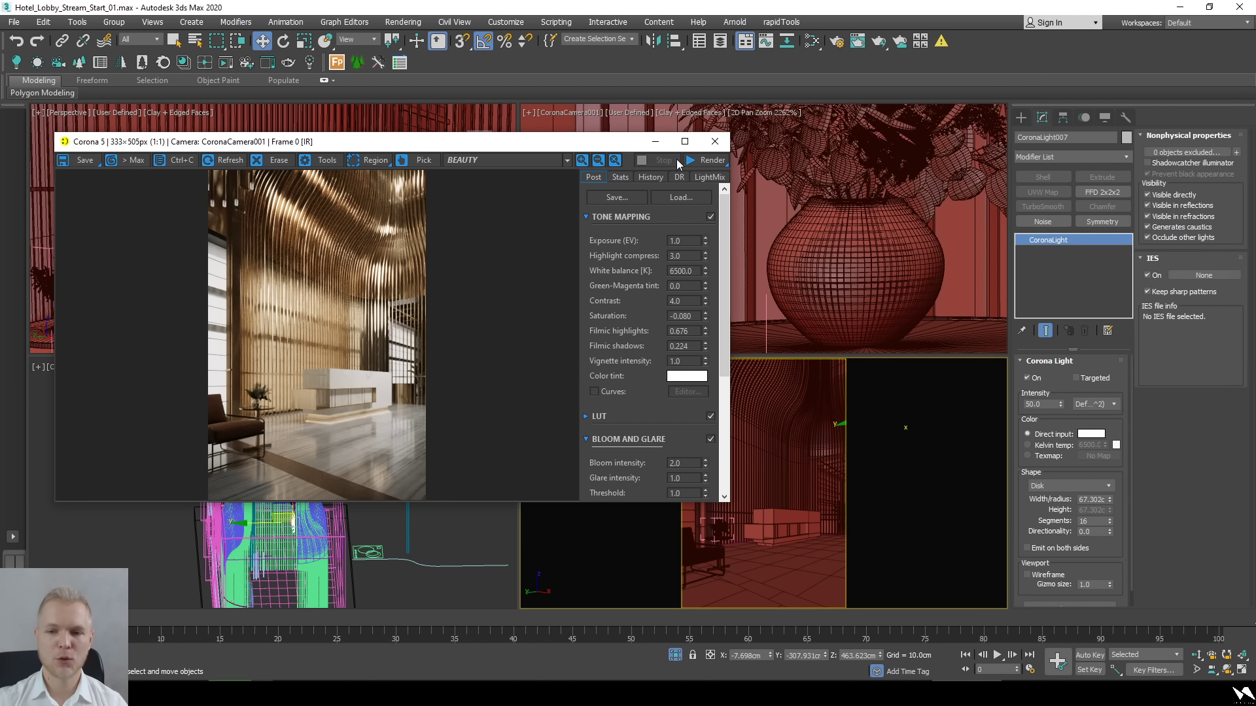
left_click(309, 63)
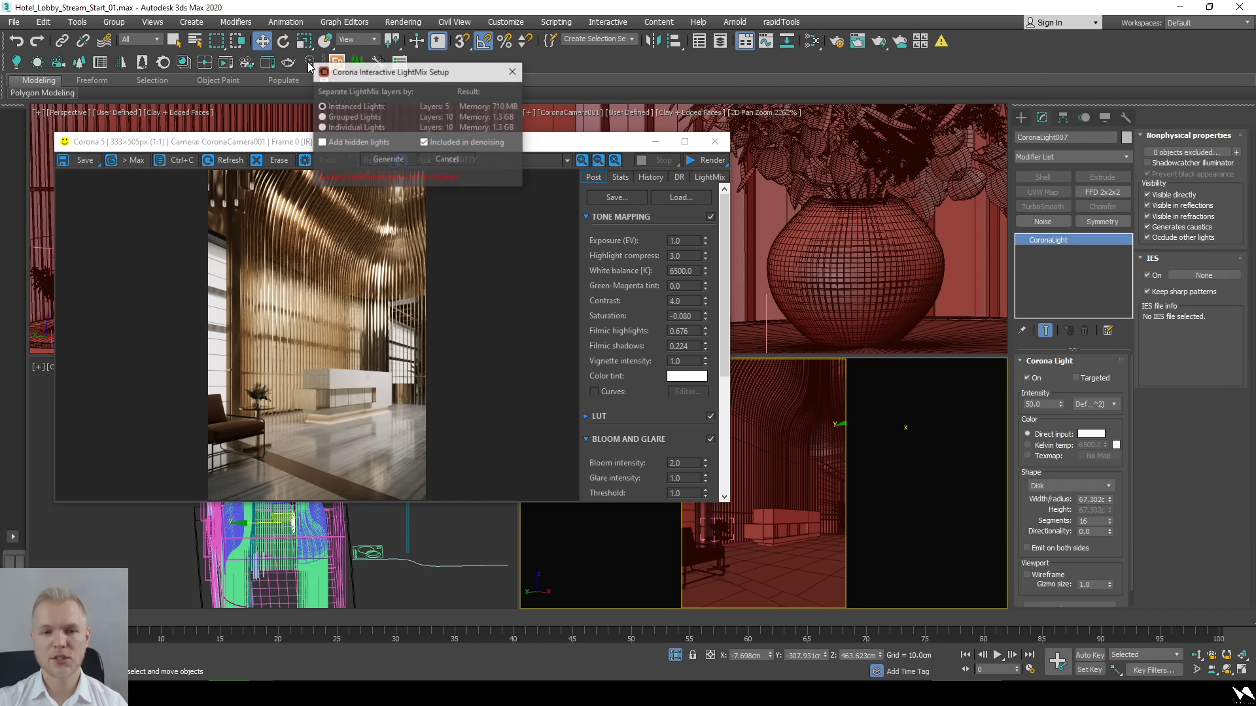
left_click(386, 163)
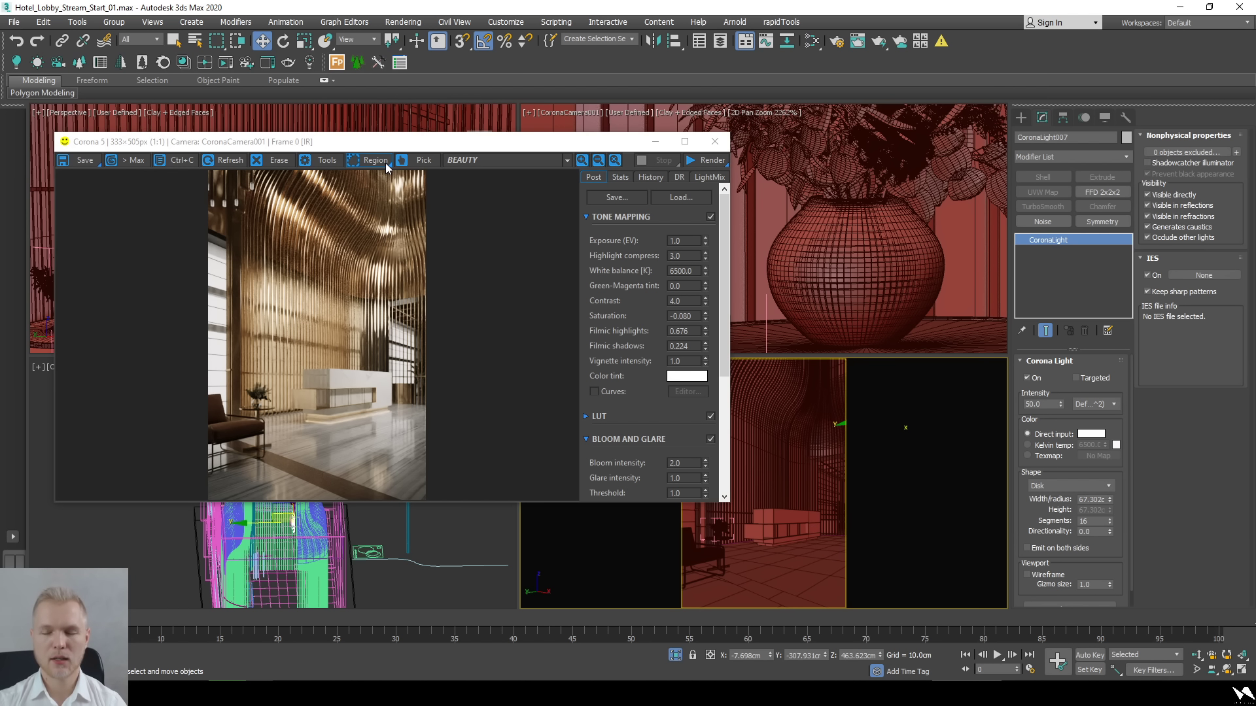
Show the LightMix controls in the frame buffer and restart the render with the light layers at an enlarged size.
left_click(710, 177)
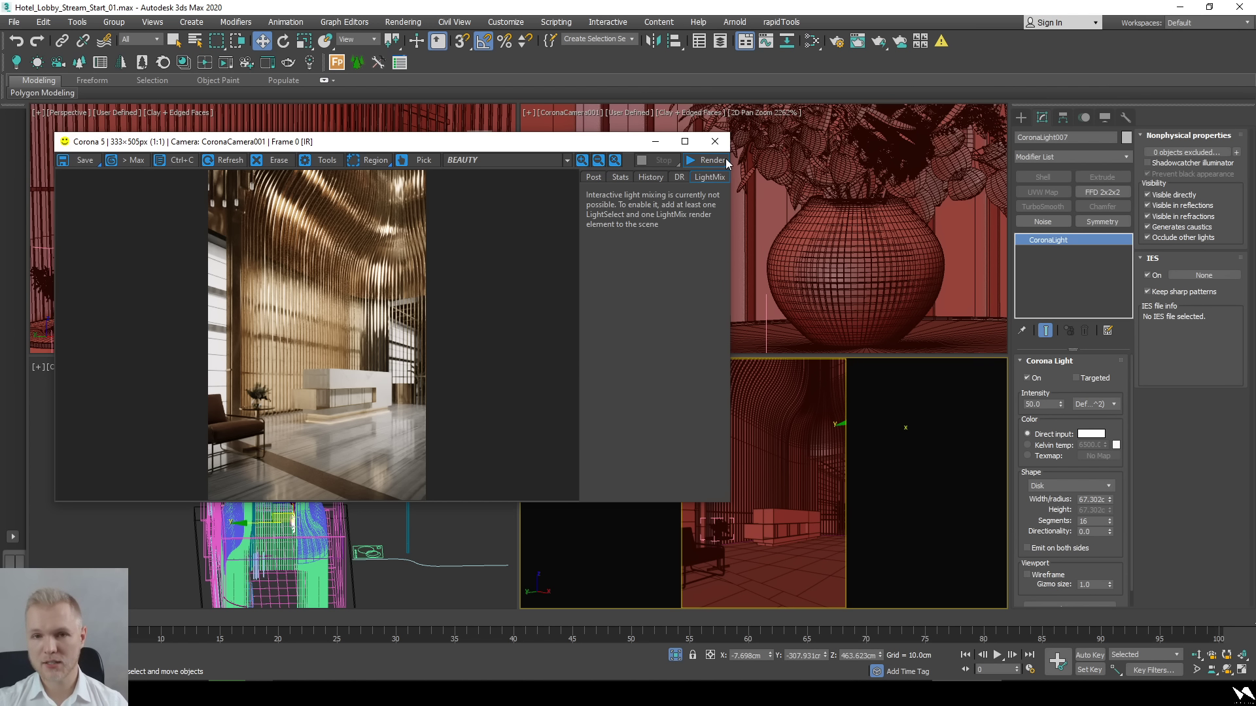
left_click(719, 161)
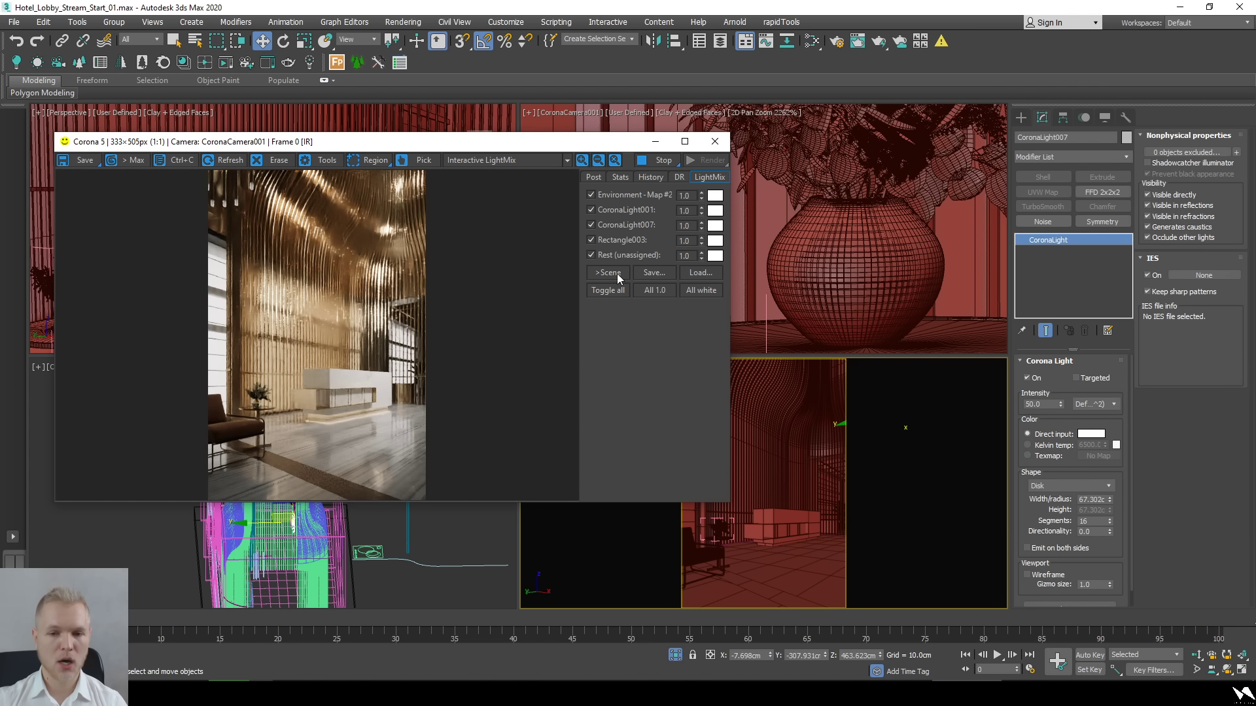
left_click_drag(536, 148, 472, 104)
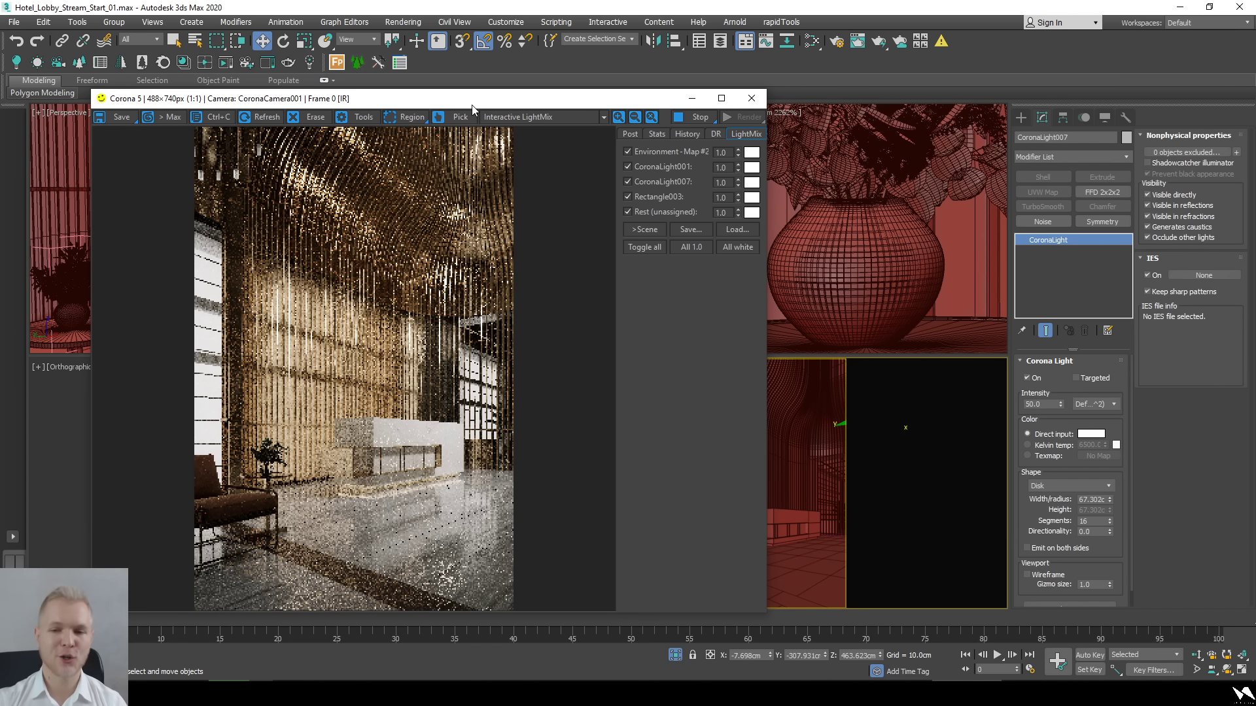
Turn off the Environment, CoronaLight001, CoronaLight007 and Rectangle003 layers in the LightMix.
left_click(658, 151)
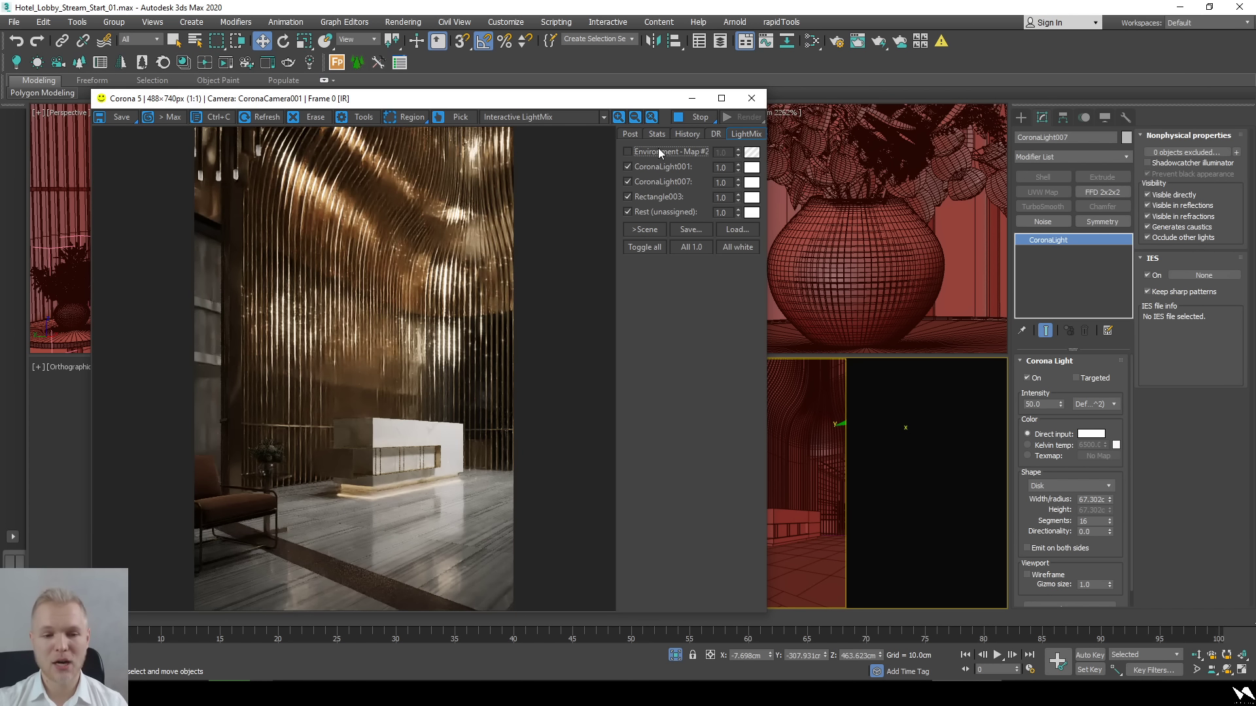
left_click(662, 169)
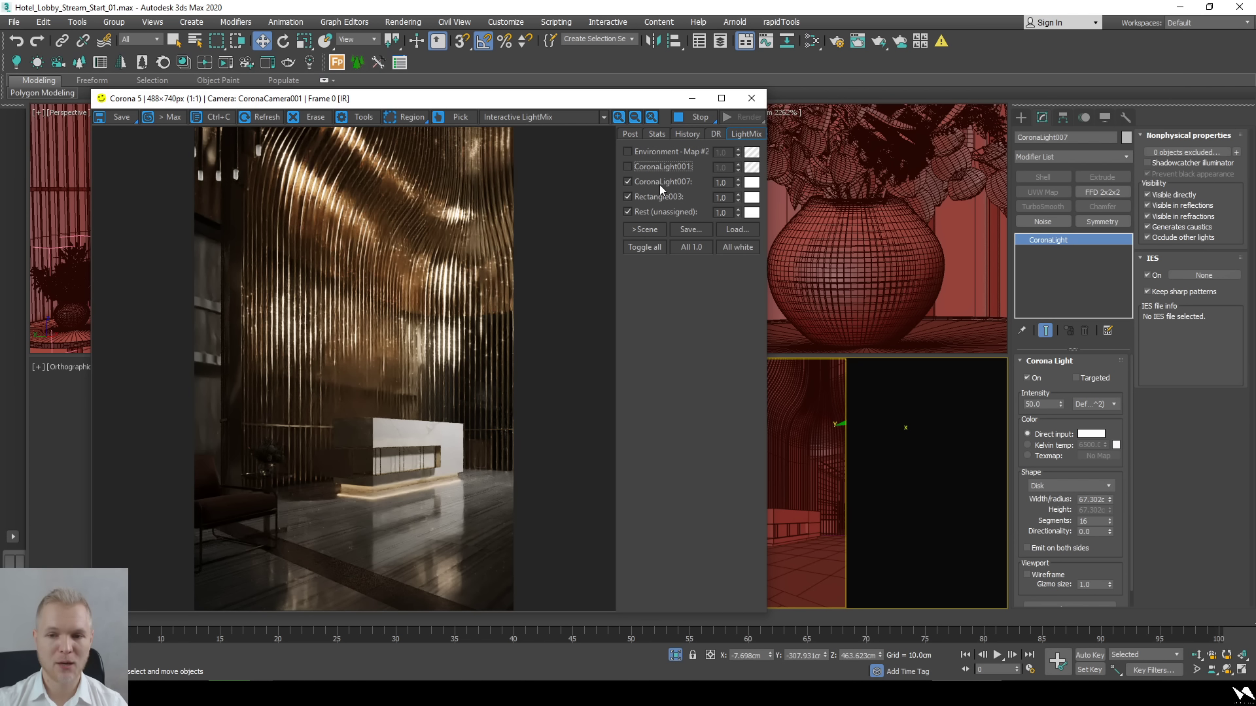
left_click(659, 183)
left_click(665, 202)
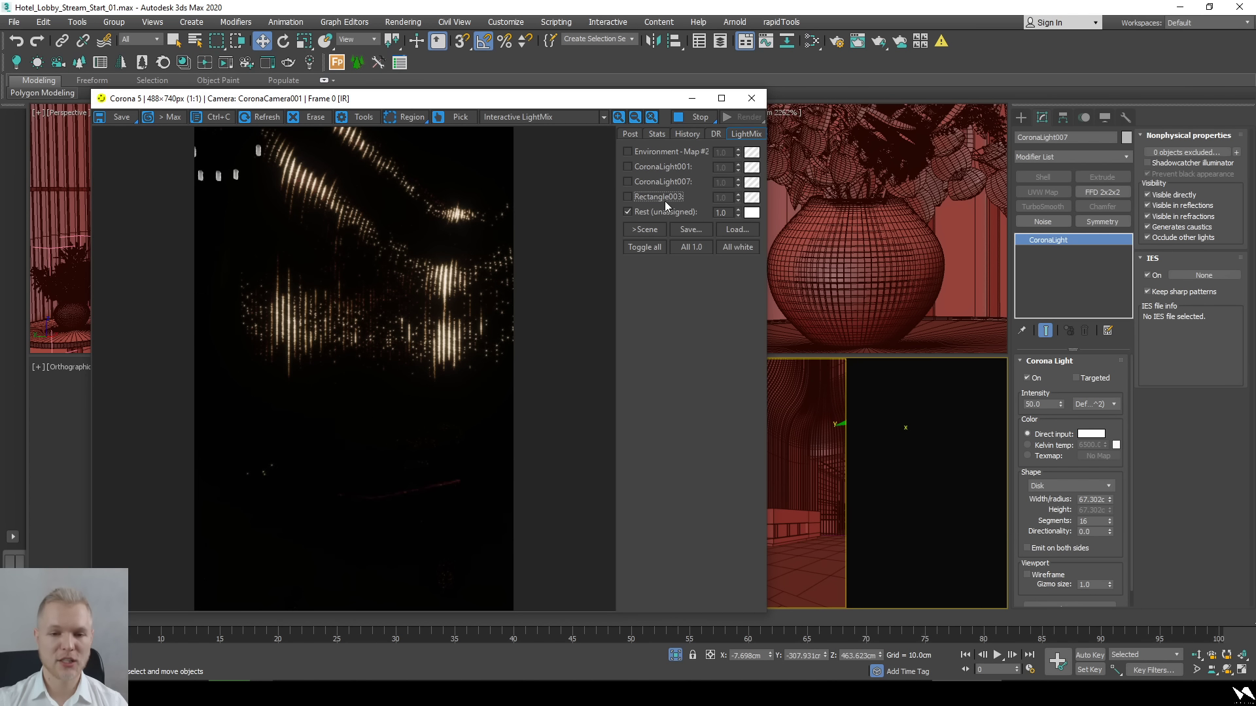
Switch the Rest (unassigned) layer off and back on, and enable the Rectangle003 layer in the LightMix.
left_click(661, 214)
left_click(660, 213)
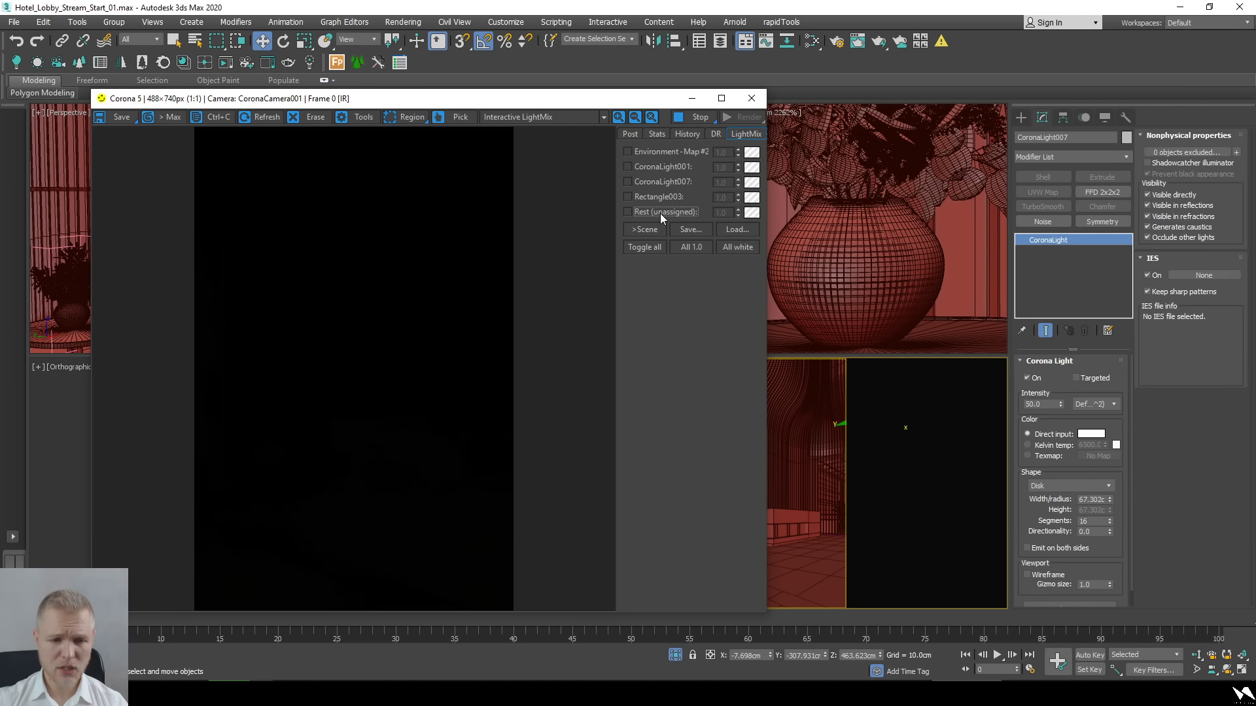
left_click(660, 196)
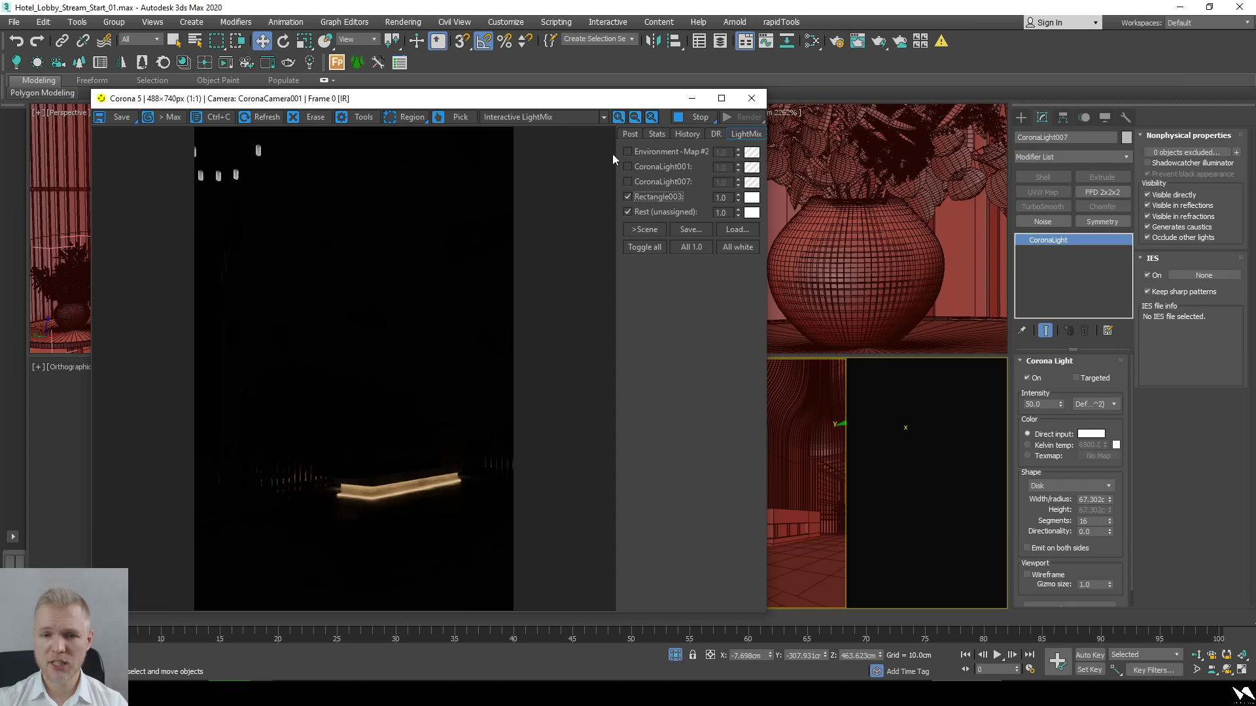
Compare the BEAUTY pass with the Interactive LightMix pass in the frame buffer.
left_click(596, 117)
left_click(581, 128)
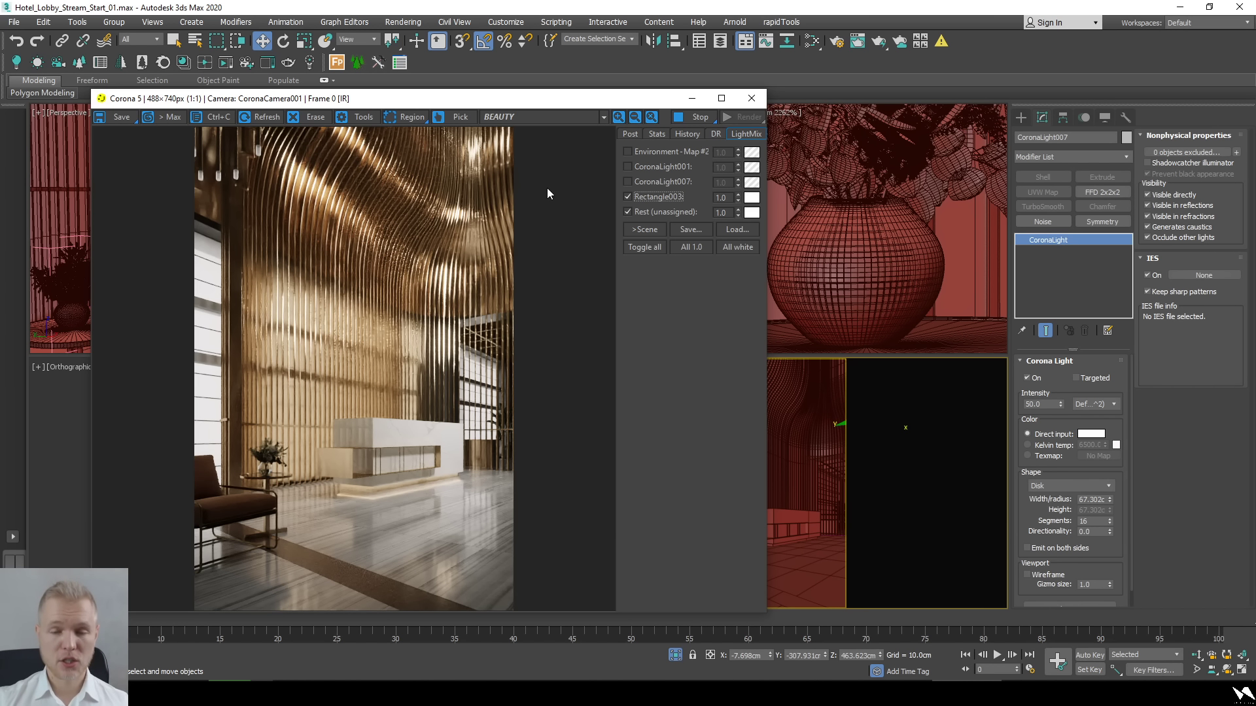
left_click(578, 116)
left_click(566, 158)
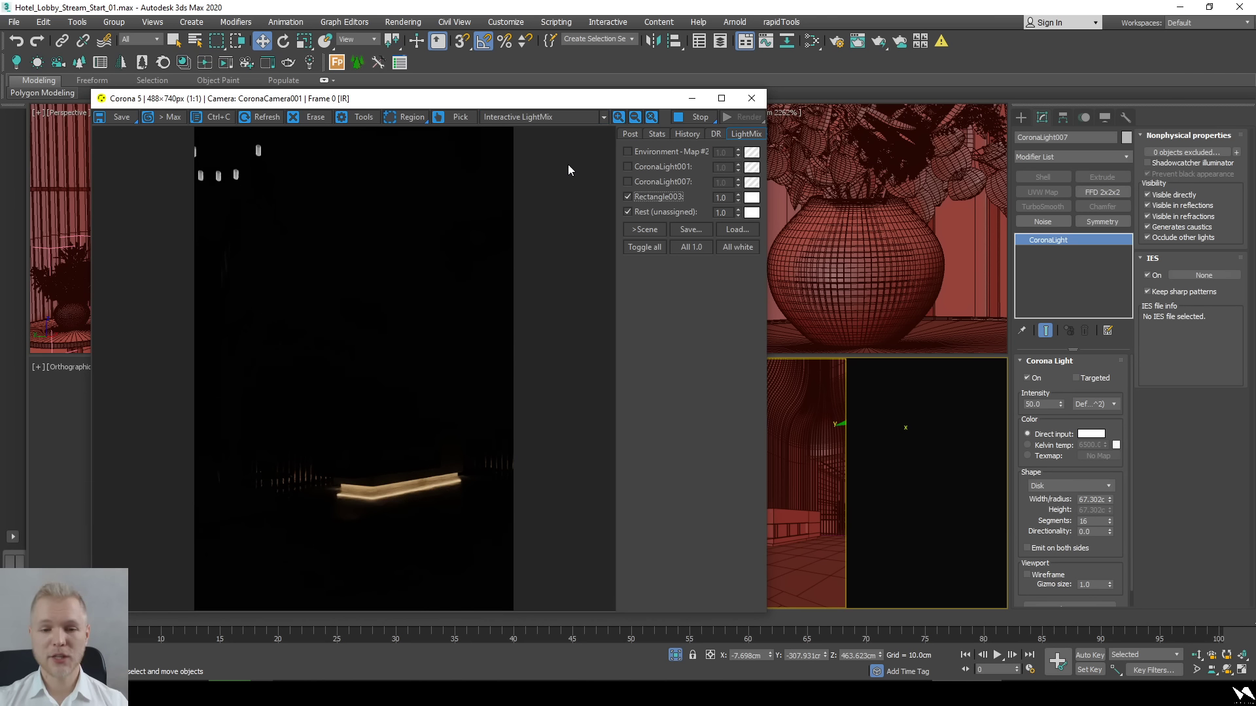
Enable the CoronaLight007 layer, tint it red with RGB 255, 28, 28 and try a higher intensity.
left_click(676, 181)
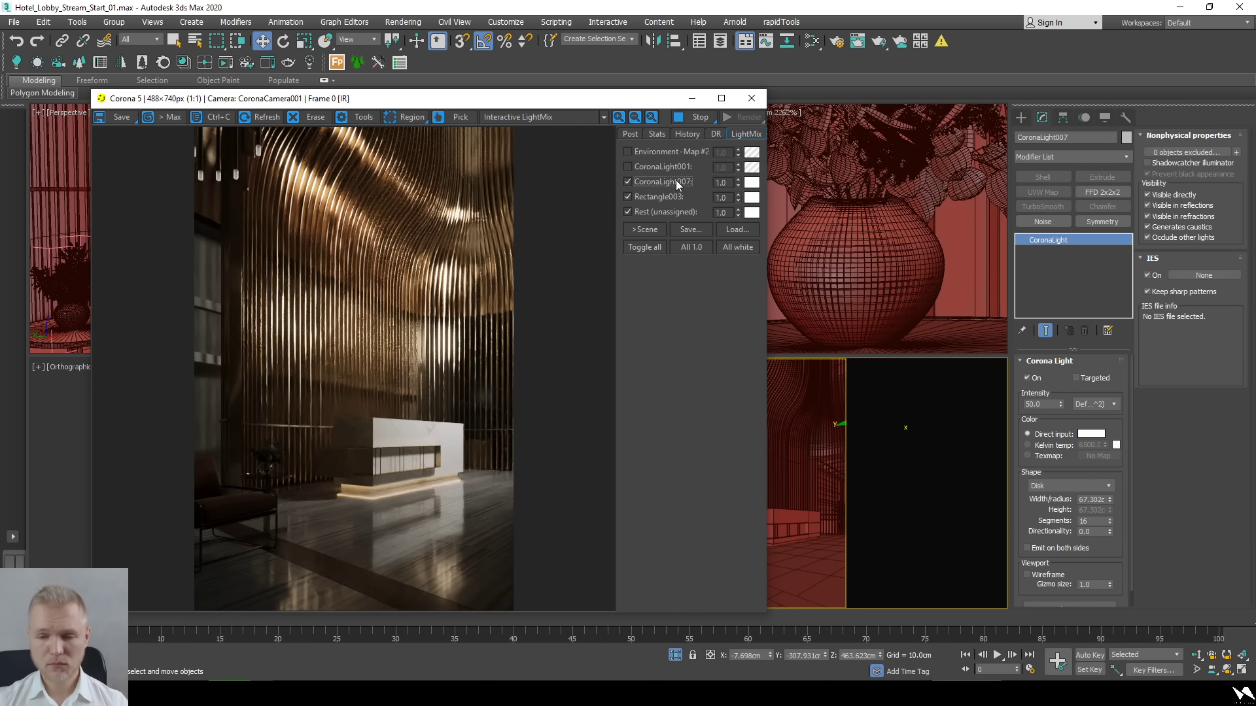
left_click(757, 183)
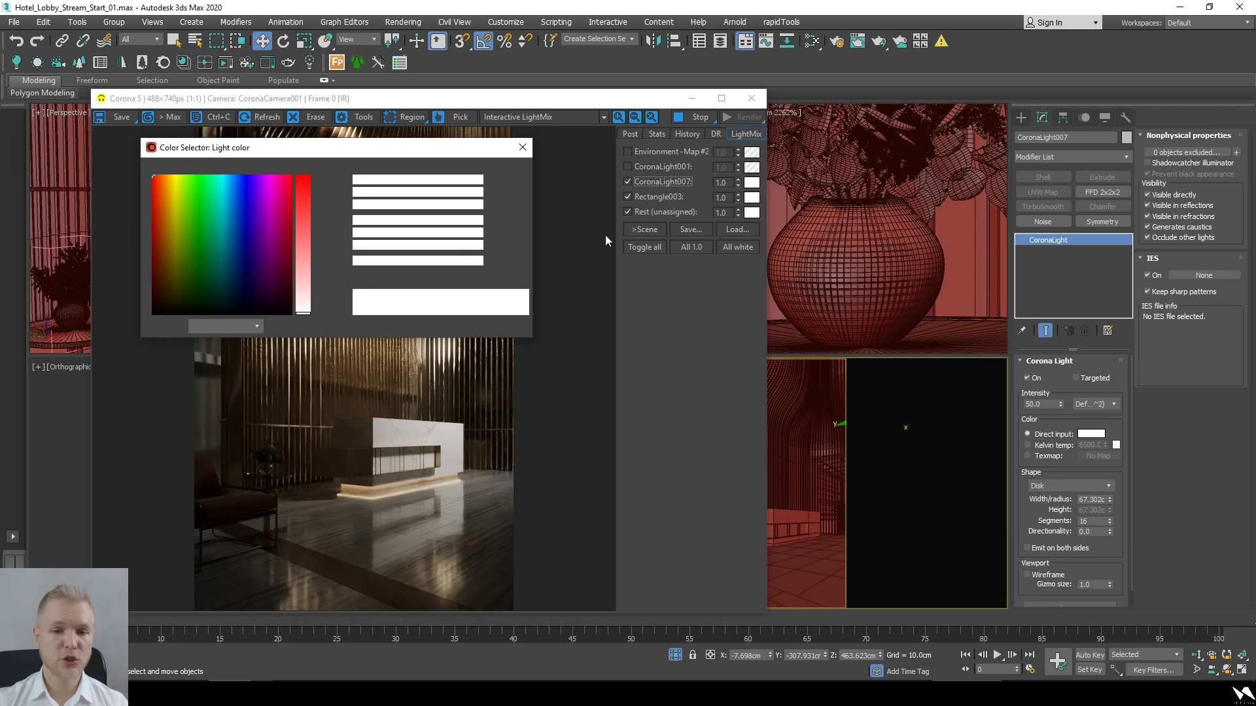
left_click_drag(347, 153, 954, 179)
left_click_drag(912, 251, 919, 207)
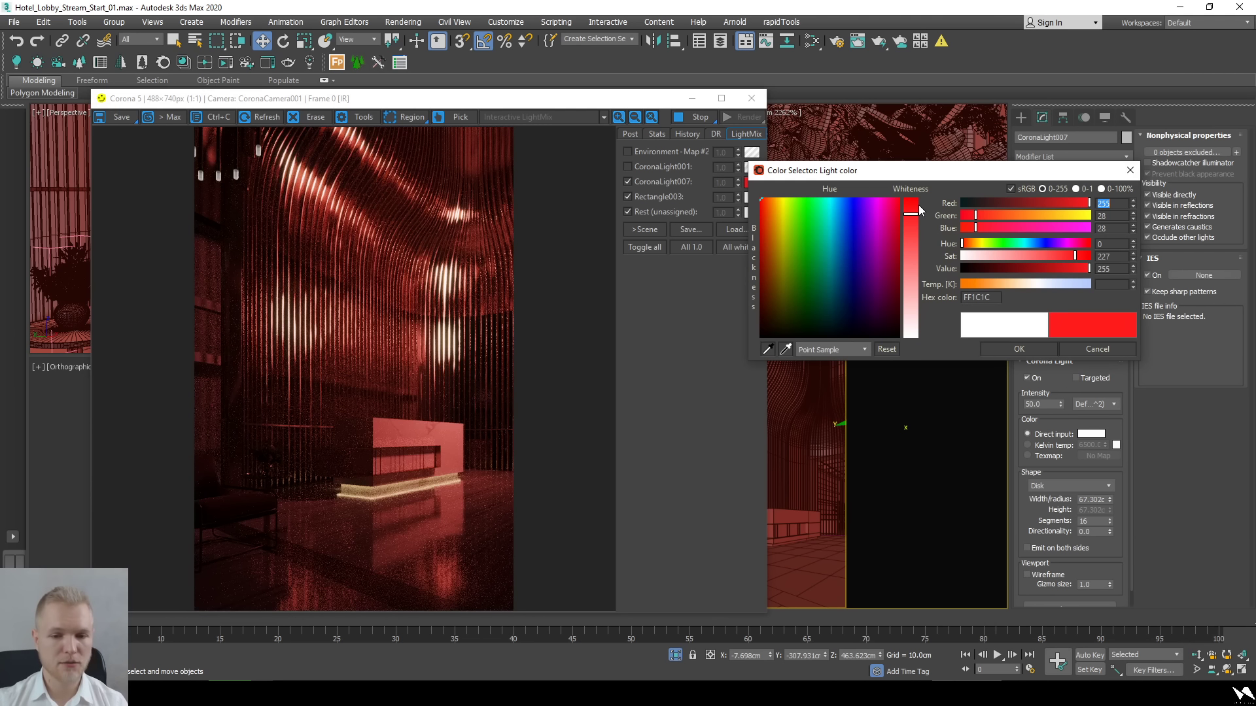
left_click(1048, 350)
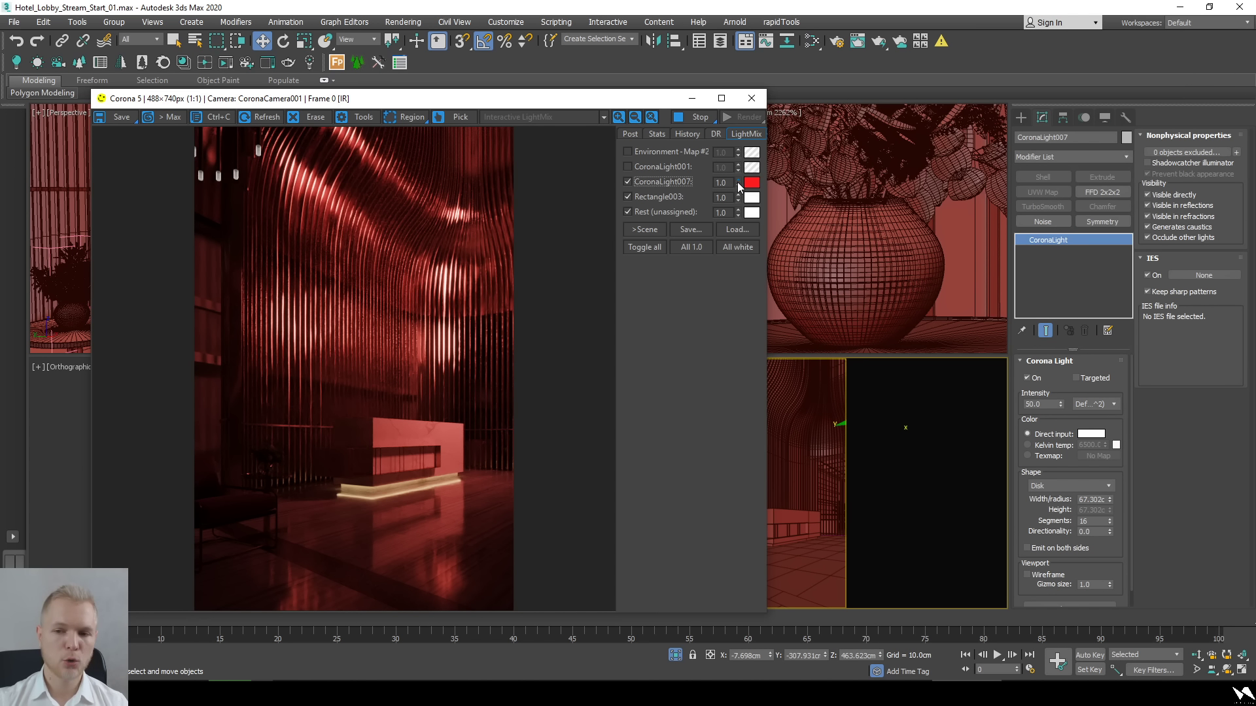
left_click_drag(737, 182, 735, 302)
right_click(735, 302)
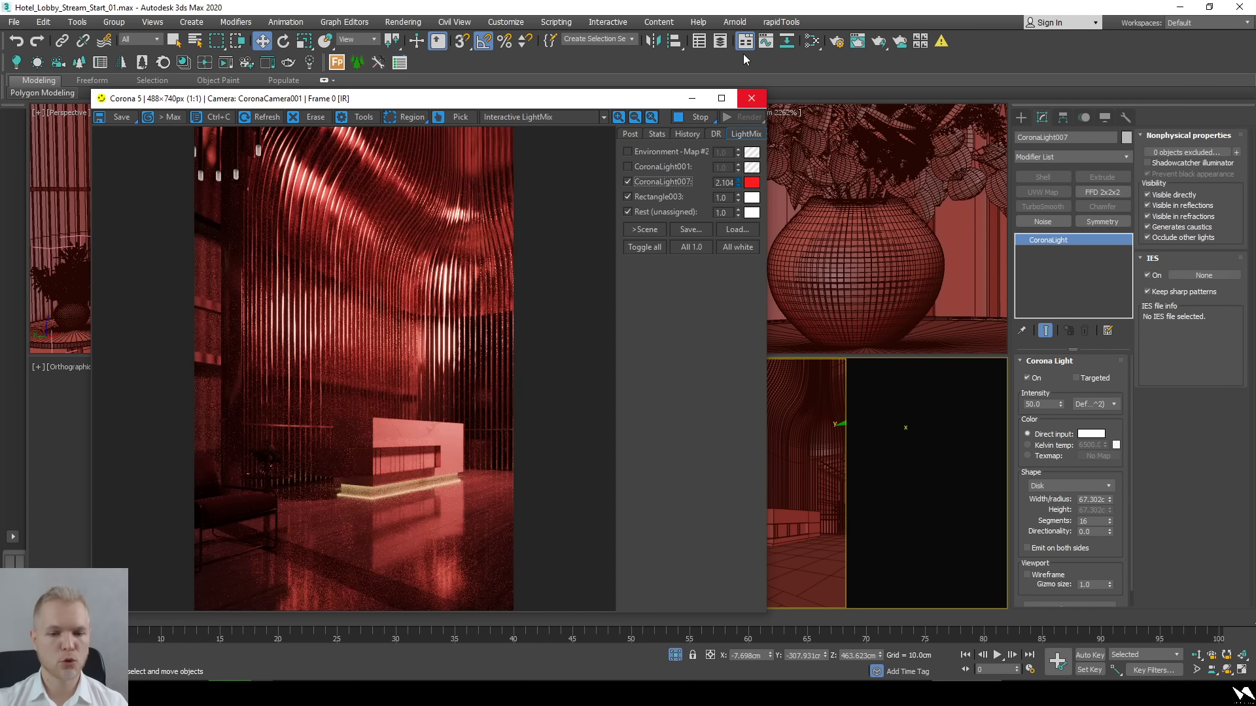
Enable the CoronaLight001, CoronaLight007 and Environment layers and reset the CoronaLight007 colour to white.
left_click(649, 182)
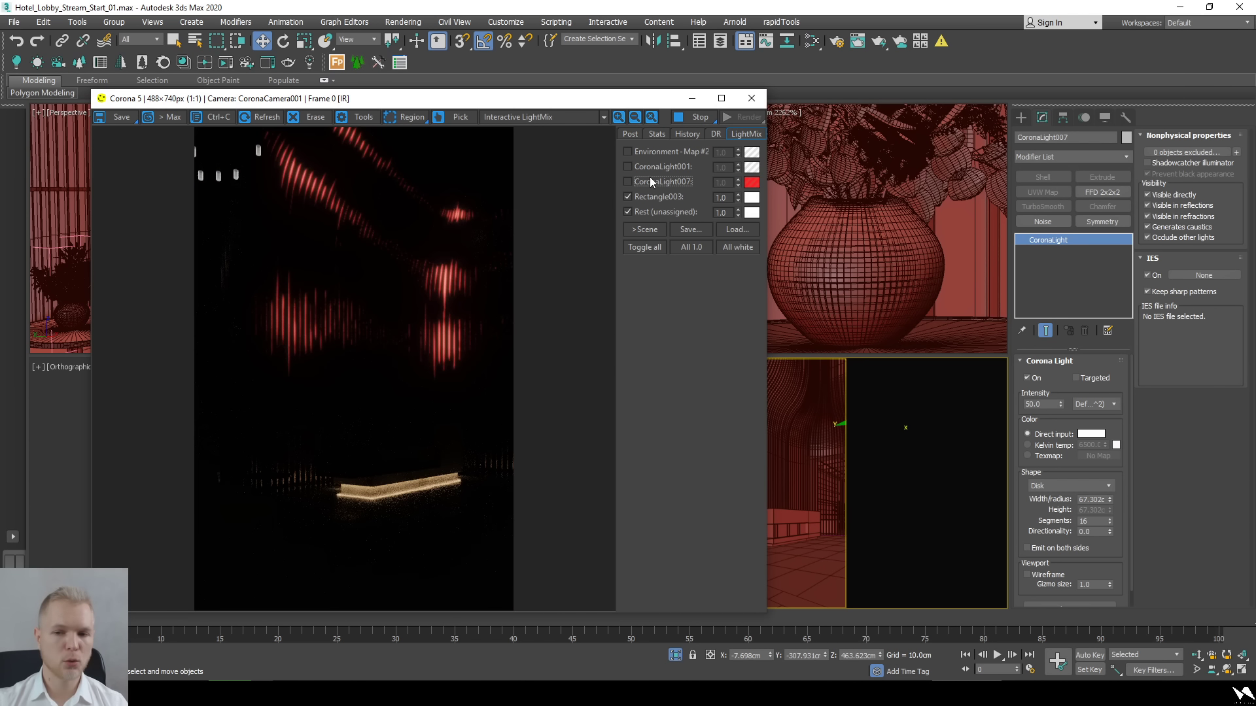
left_click(658, 168)
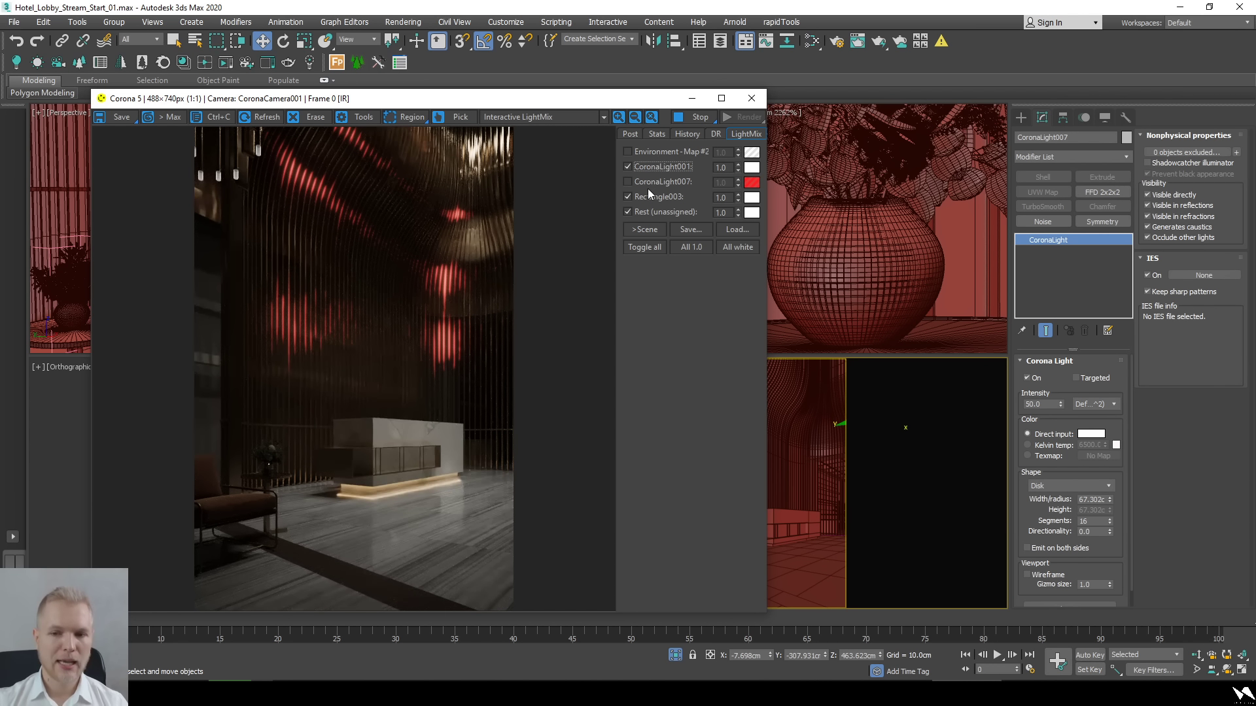
left_click(648, 183)
left_click(652, 155)
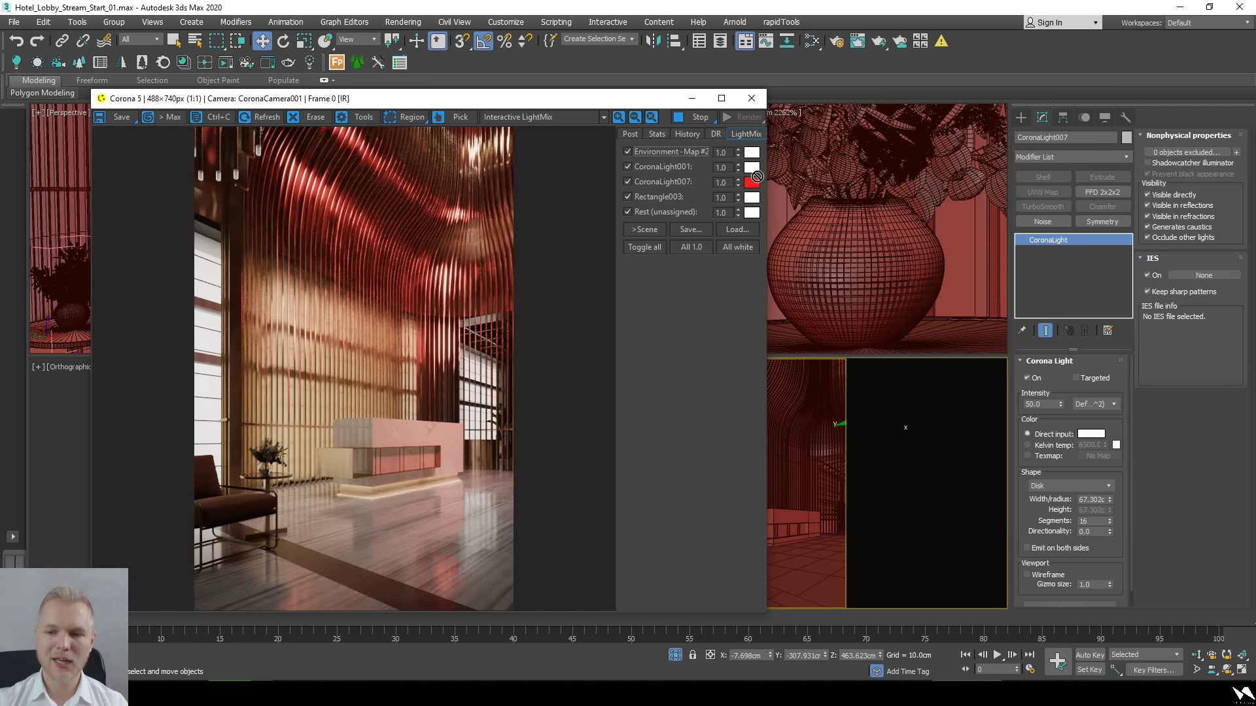
left_click_drag(756, 177, 754, 183)
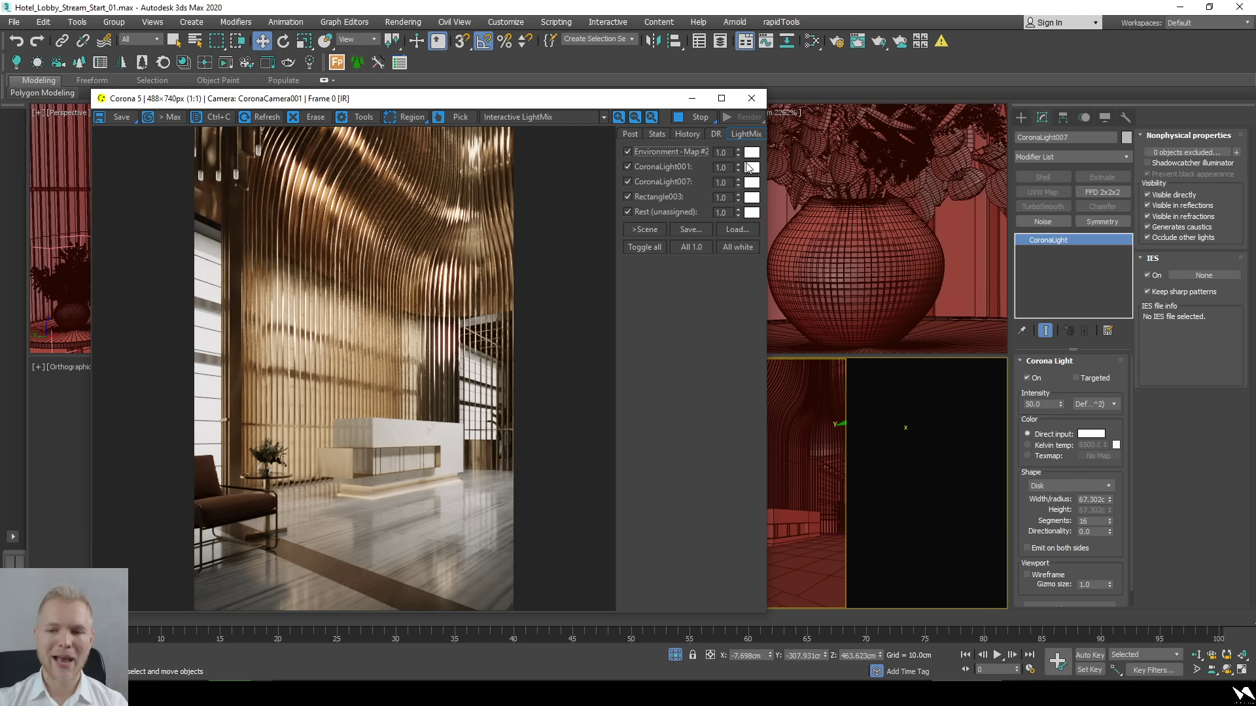
Try a blue tint (hex 320CFF) on the CoronaLight001 layer and discard it.
left_click(751, 168)
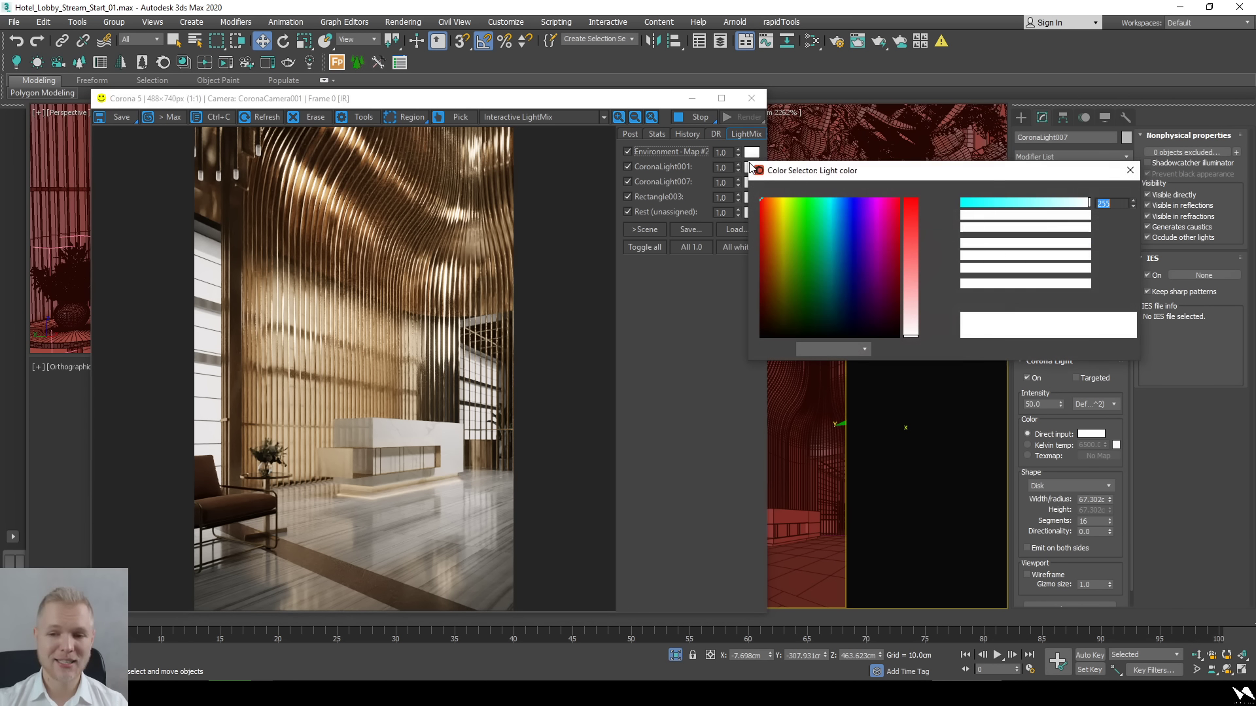
left_click(911, 205)
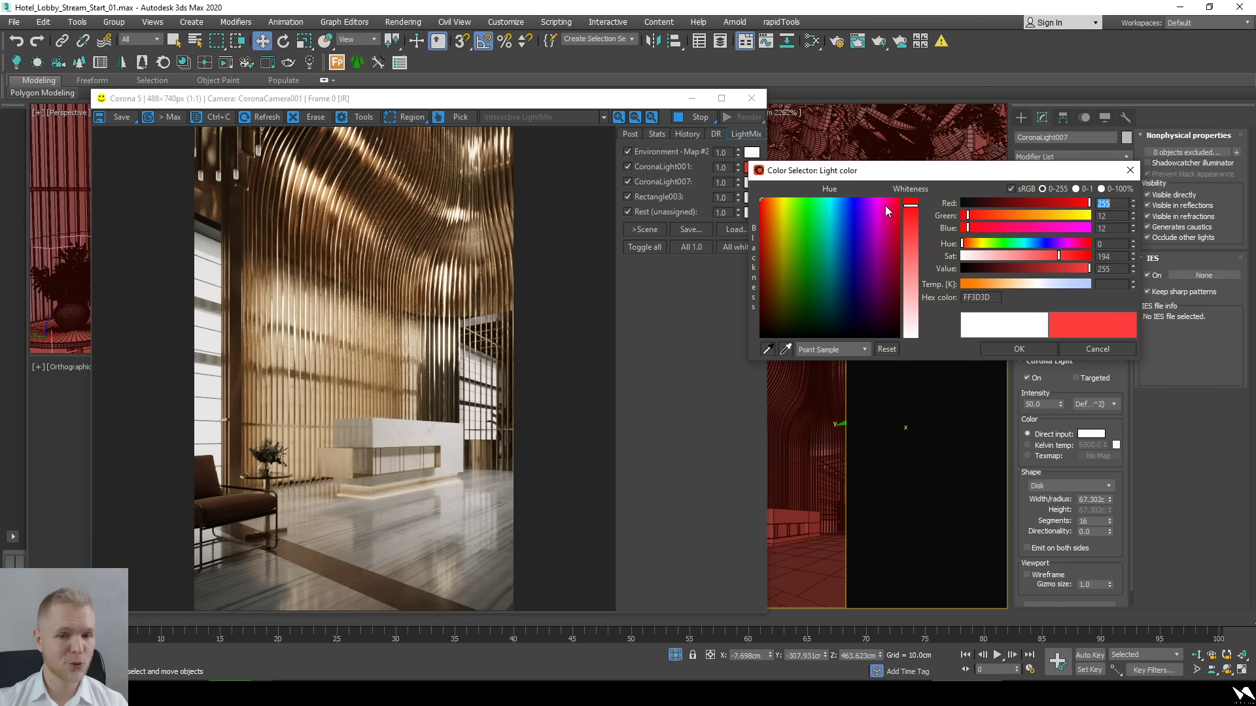
left_click(1049, 245)
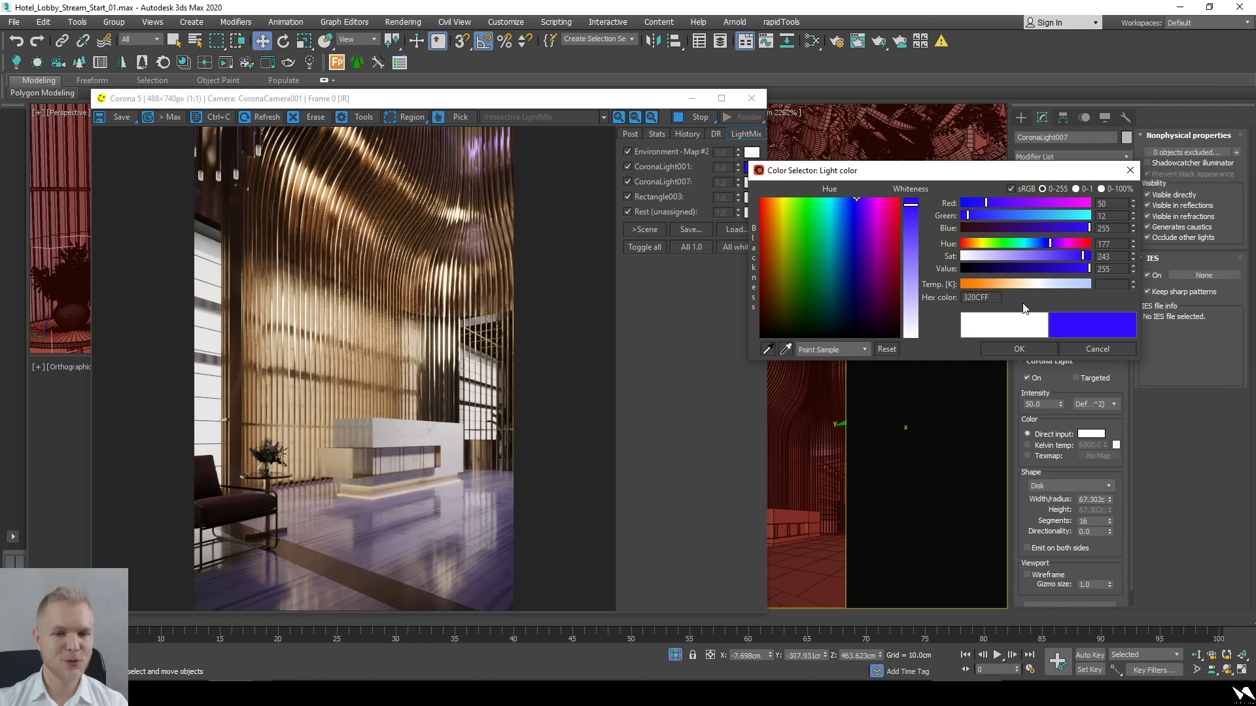
left_click(1097, 348)
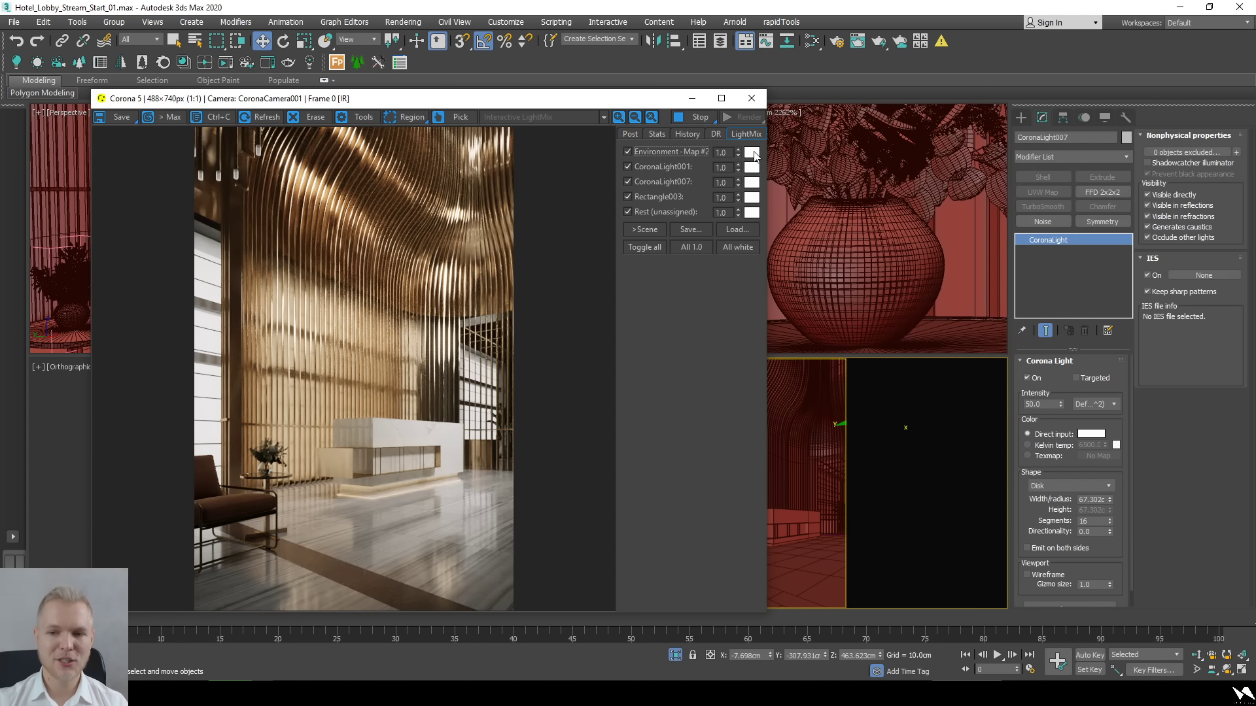
Tint the Environment layer blue with hex colour 005FFF.
left_click(752, 152)
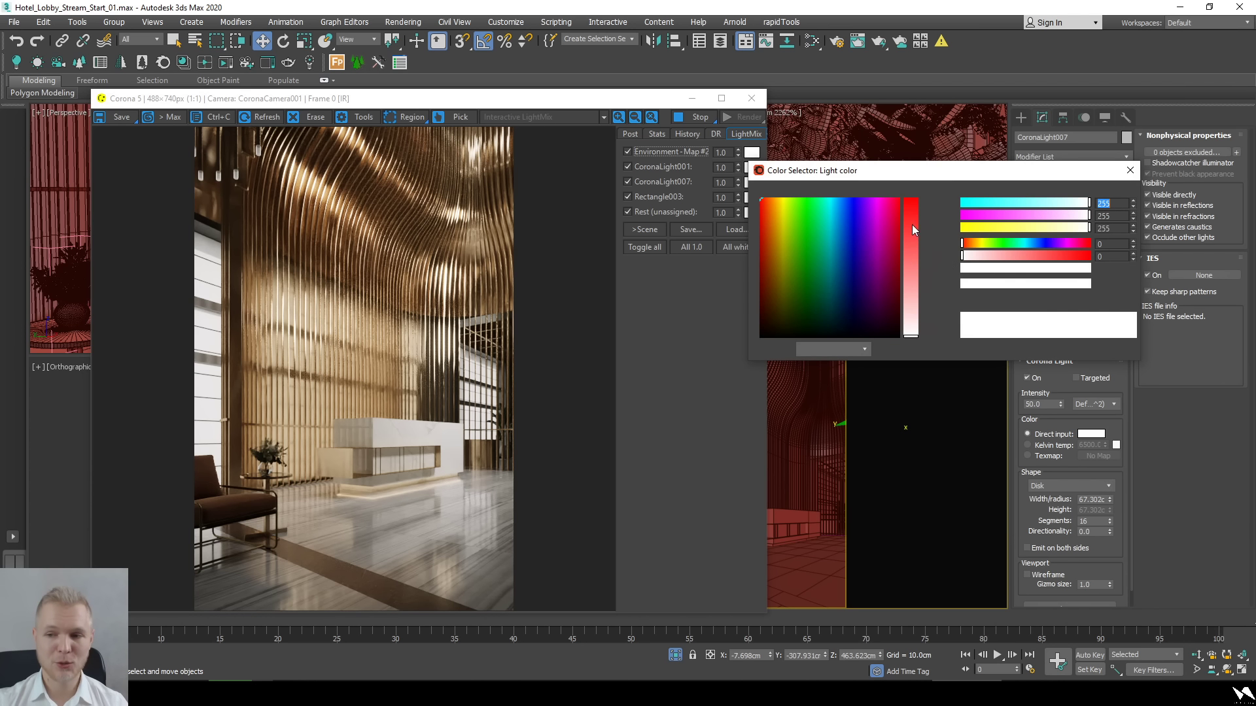
left_click_drag(911, 208, 909, 199)
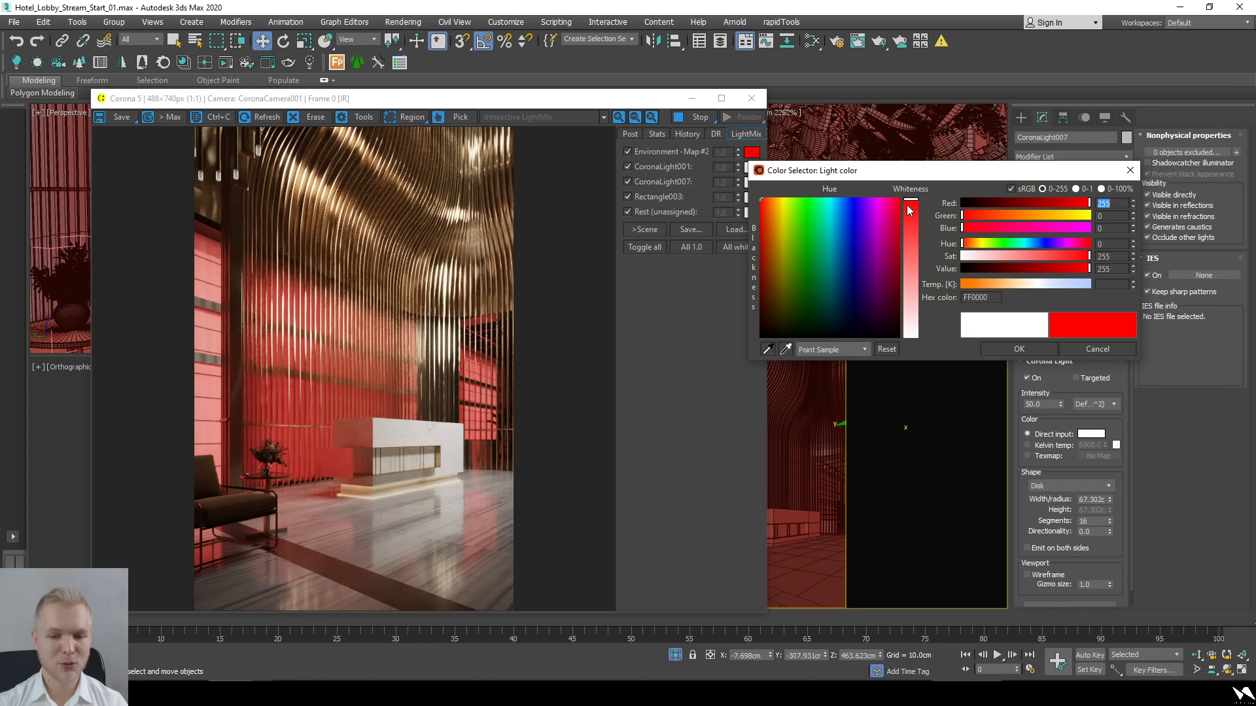
mouse_move(814, 210)
left_mouse_down()
mouse_move(851, 198)
mouse_move(845, 181)
left_mouse_up()
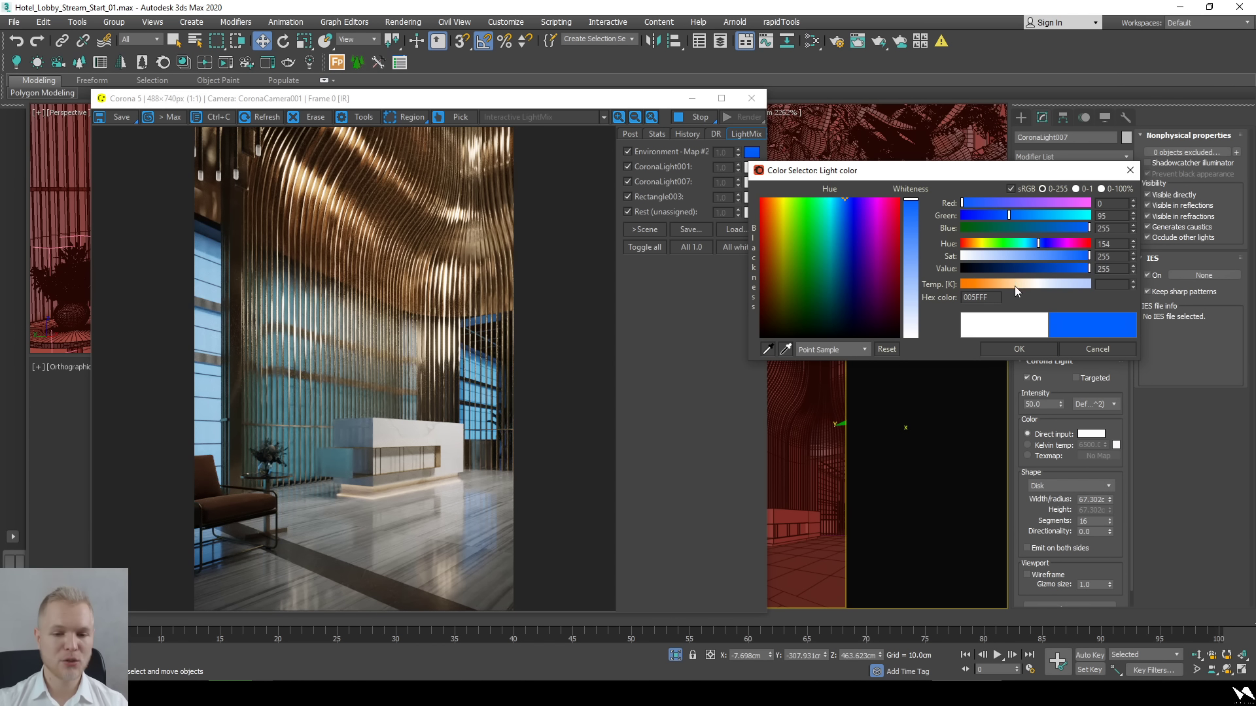
left_click(1038, 350)
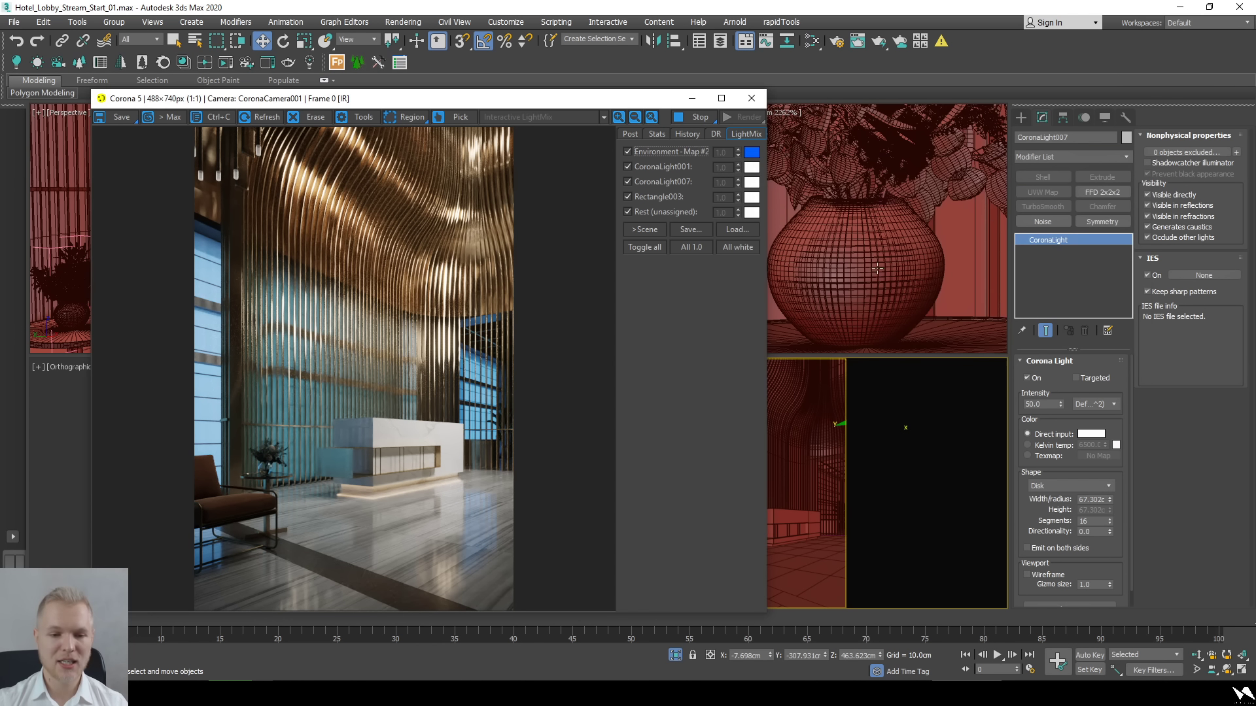
Compare the scene without and with the CoronaLight001 layer, and reset the Environment layer's colour to white.
left_click(659, 168)
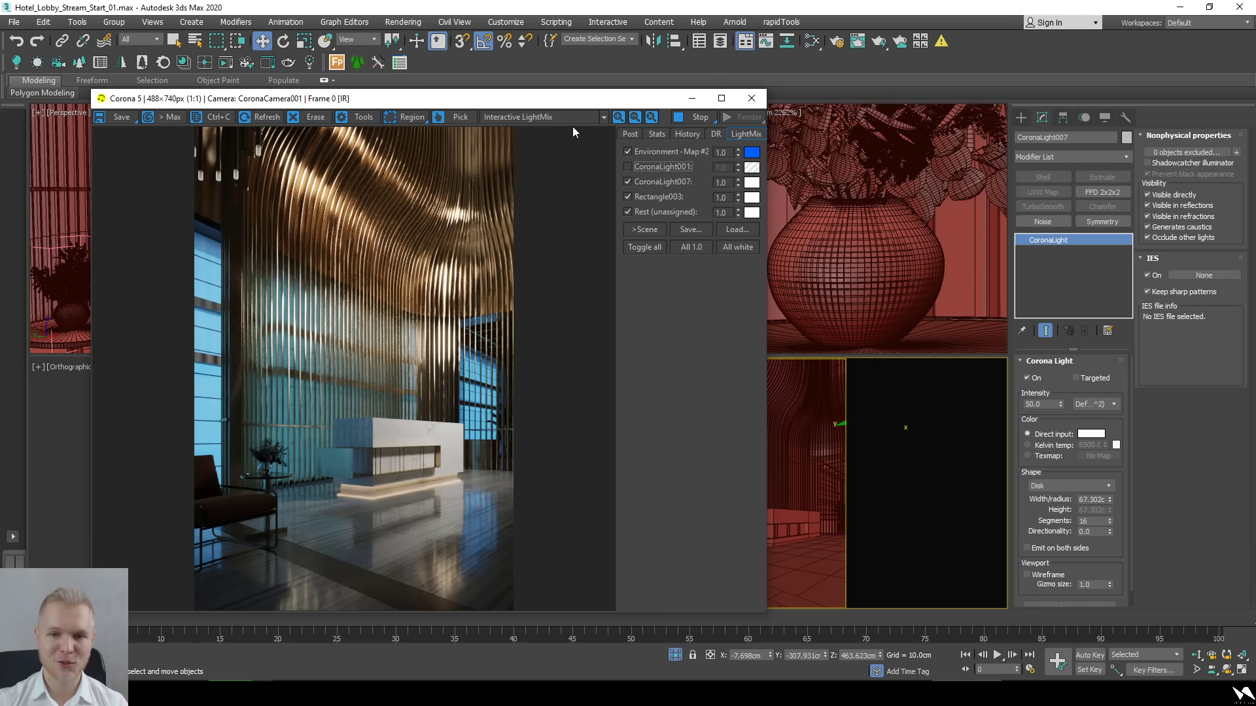
left_click_drag(573, 103, 560, 80)
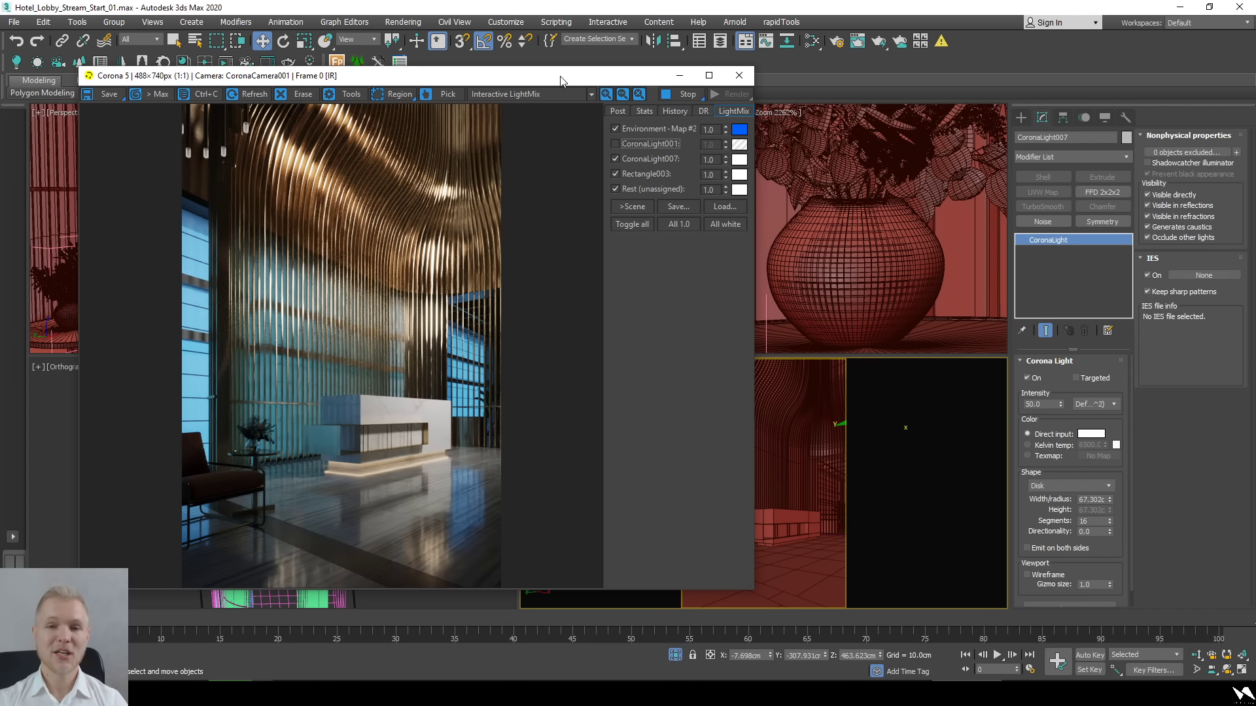
left_click(645, 143)
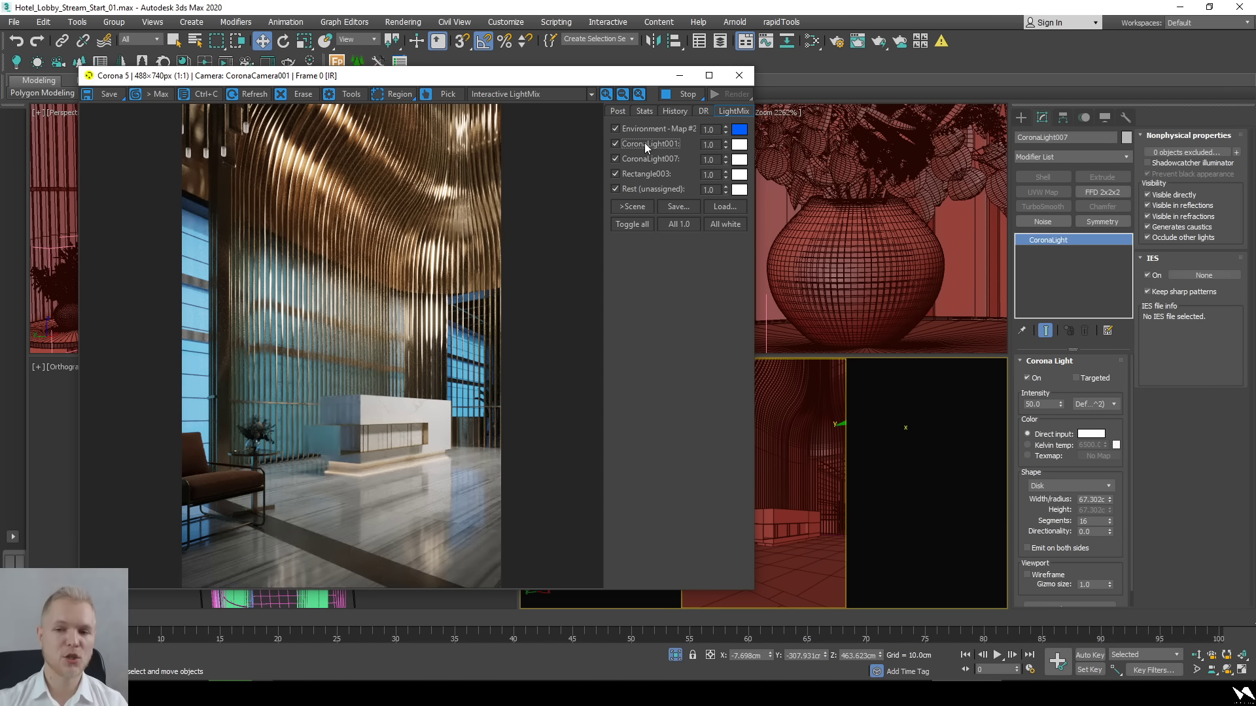
left_click_drag(744, 140, 739, 130)
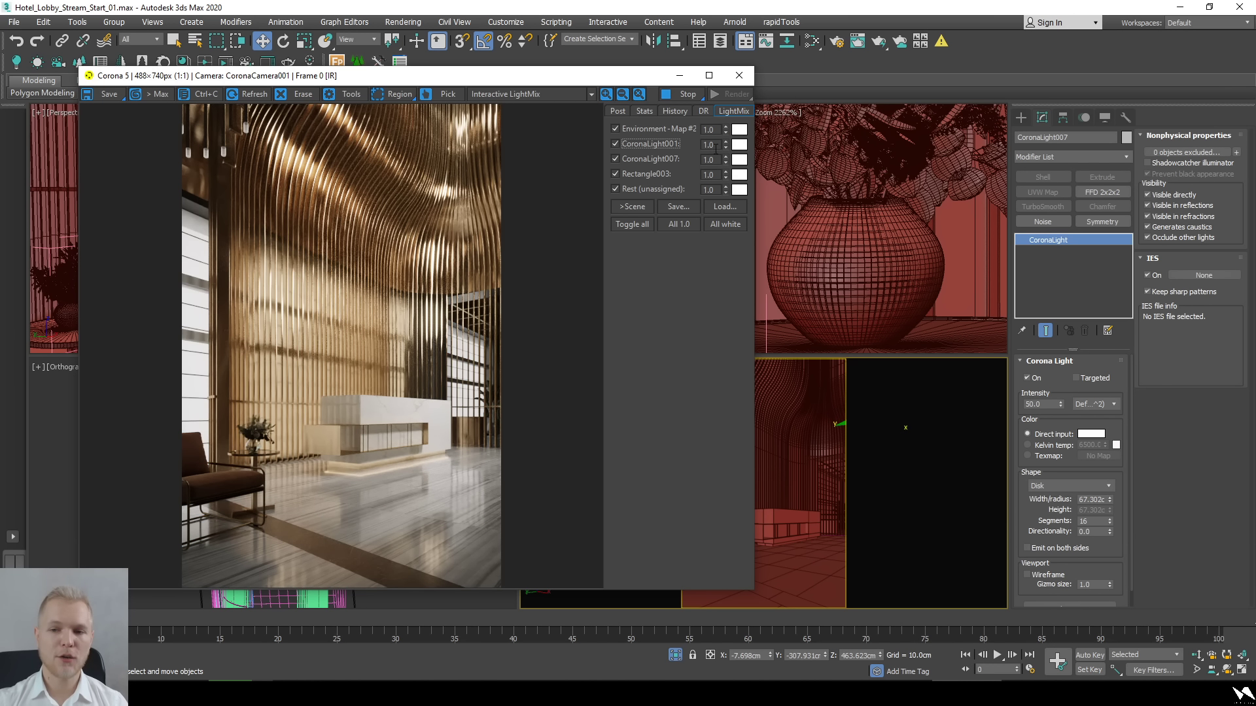
Lower the CoronaLight007 layer's intensity to 0.532 and stop the interactive render.
left_click(709, 145)
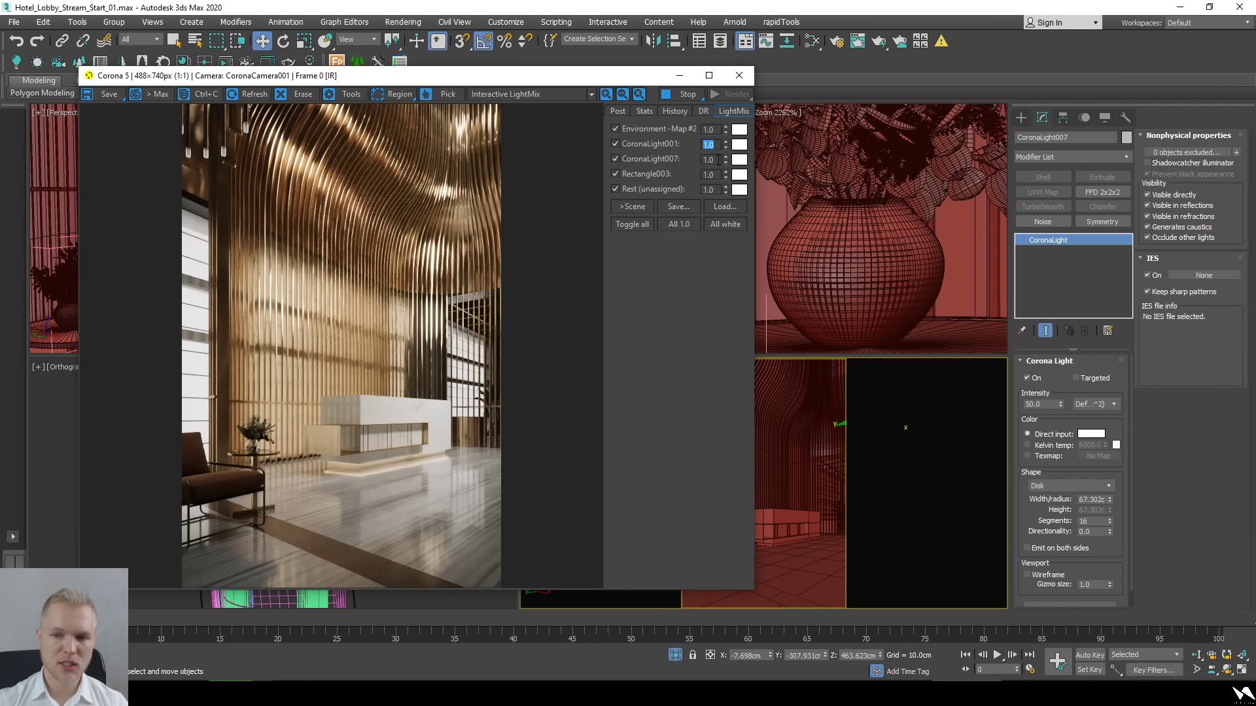
left_click_drag(725, 174, 732, 202)
left_click_drag(724, 157, 725, 233)
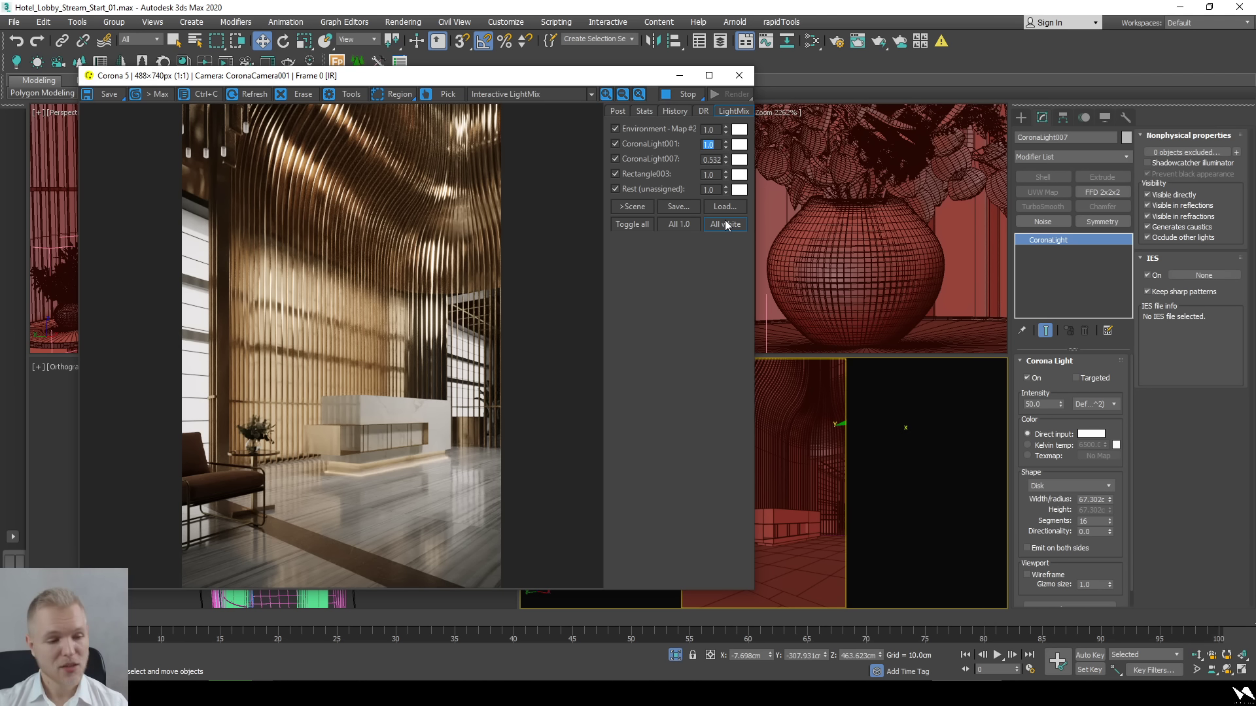
key("alt+Tab")
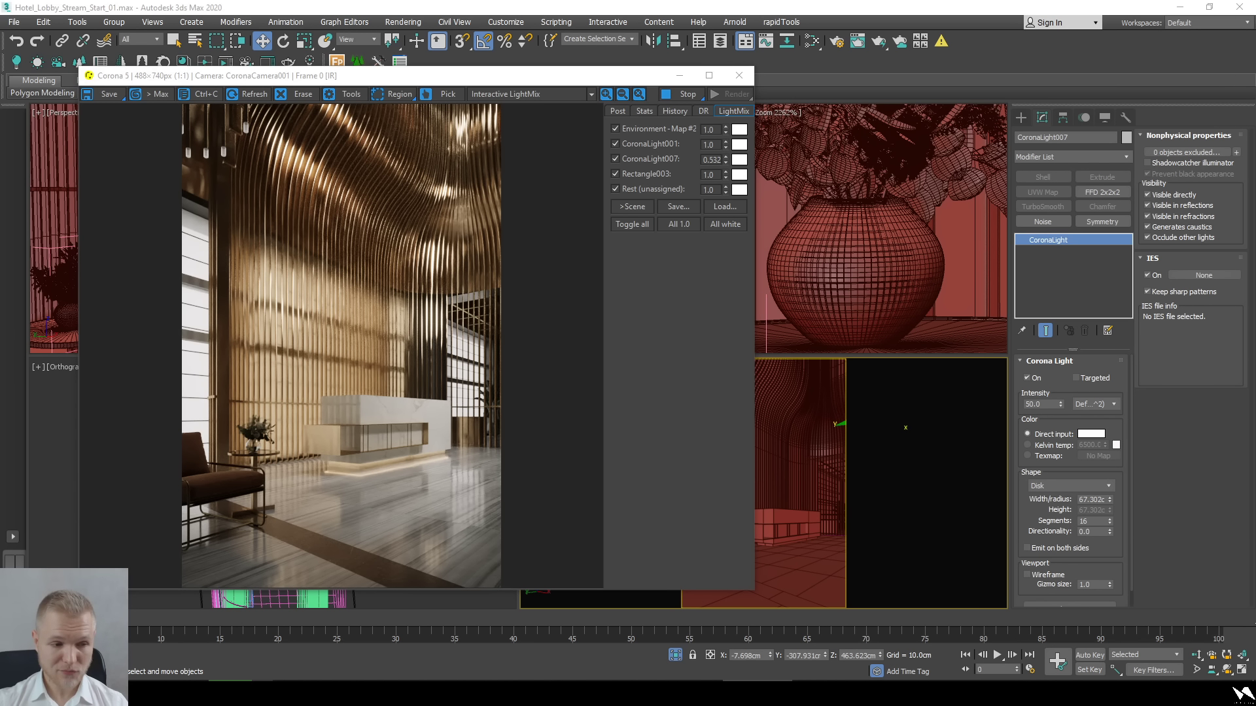
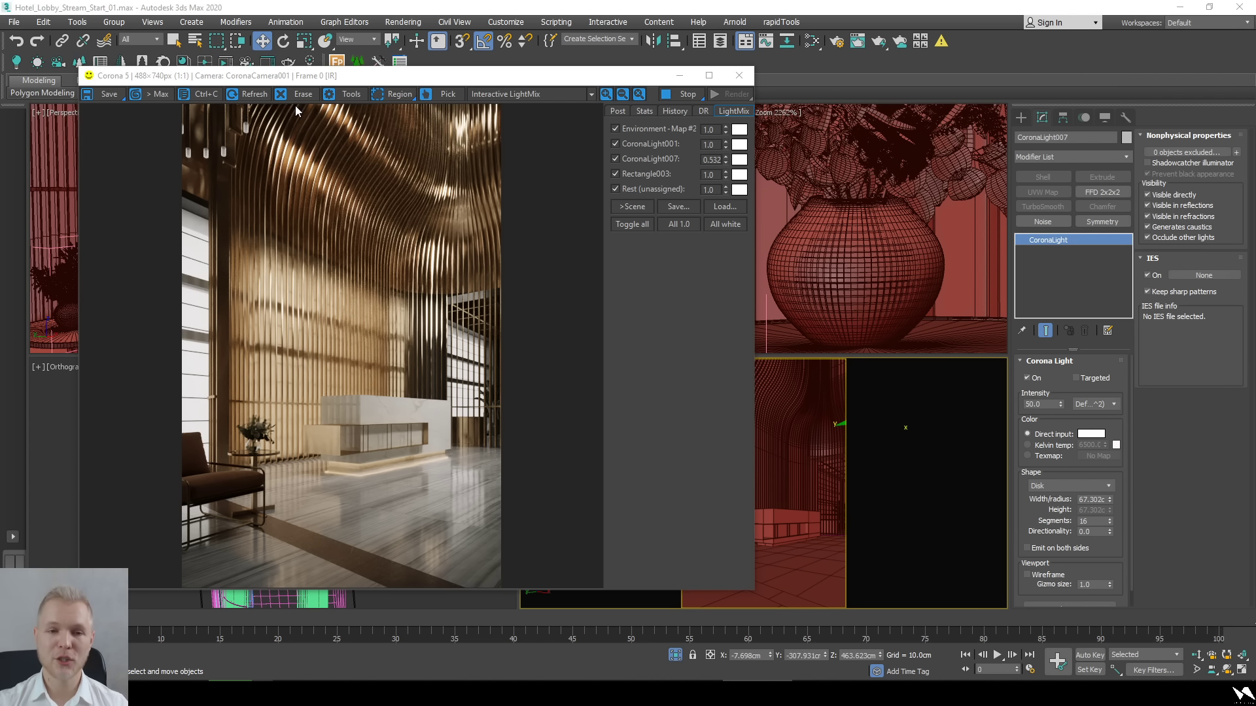
left_click(209, 97)
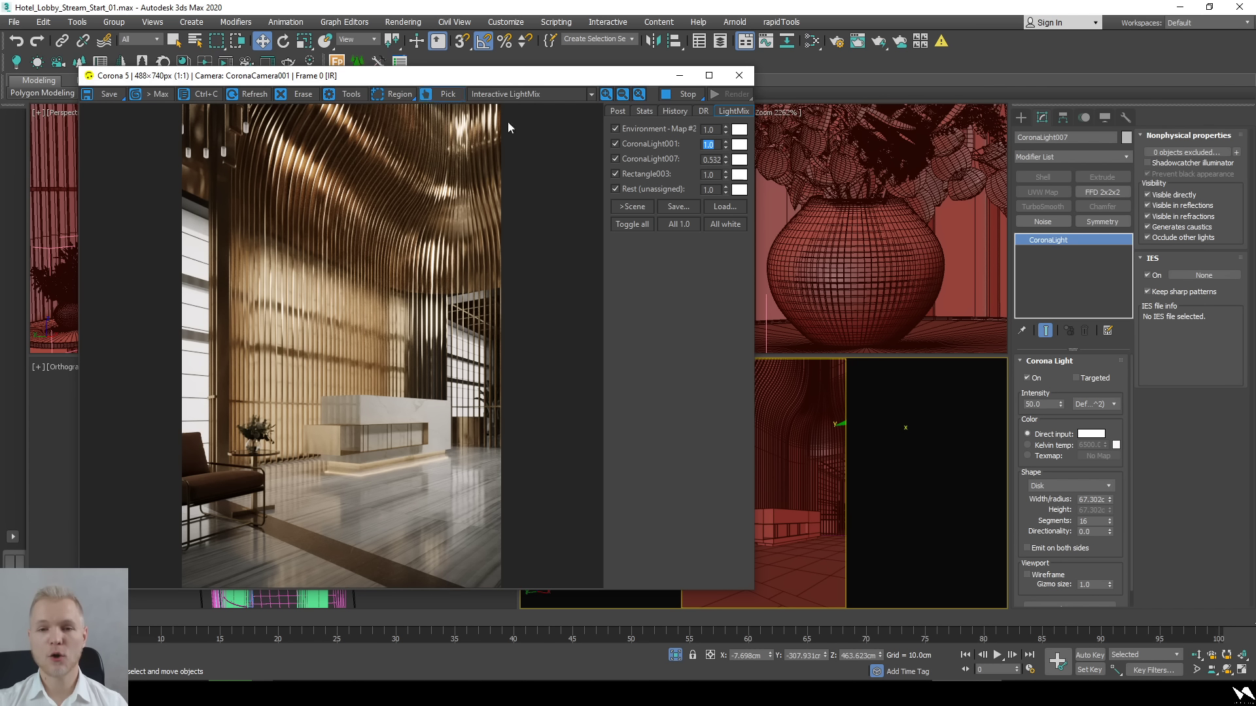
left_click(682, 93)
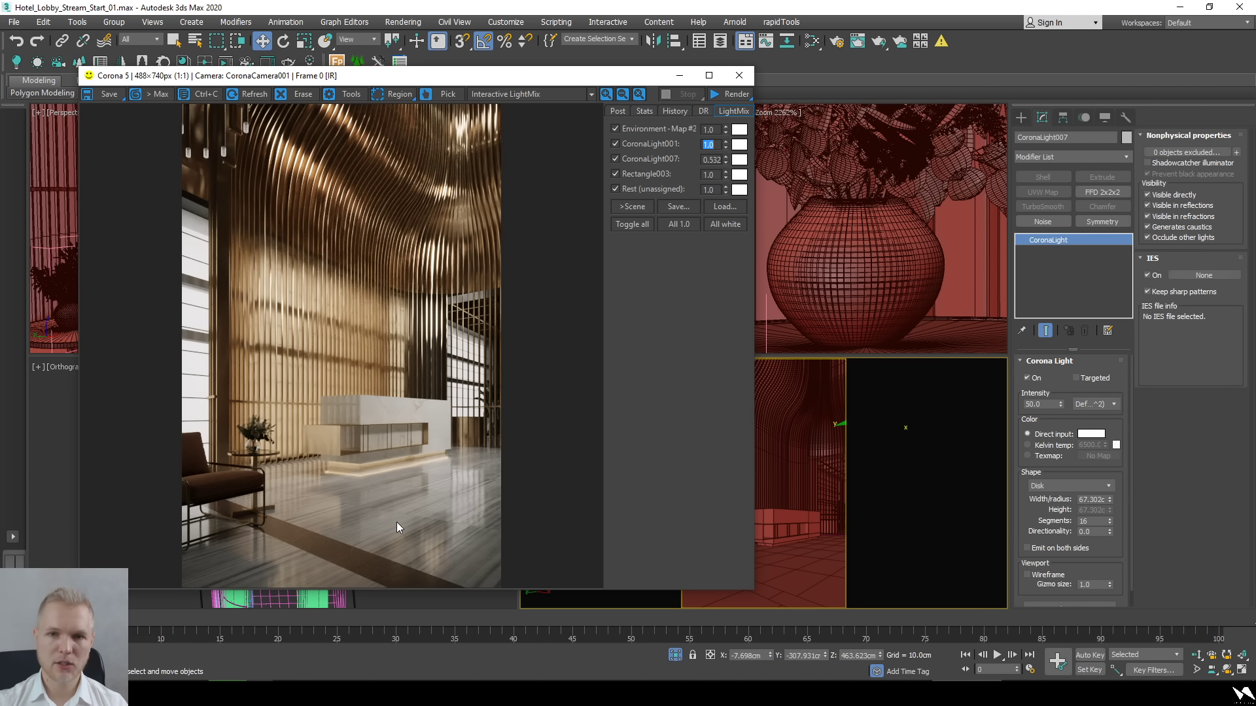
Switch to the VizAcademy website in Chrome and view the home page from its header to the About Us section.
mouse_move(654, 693)
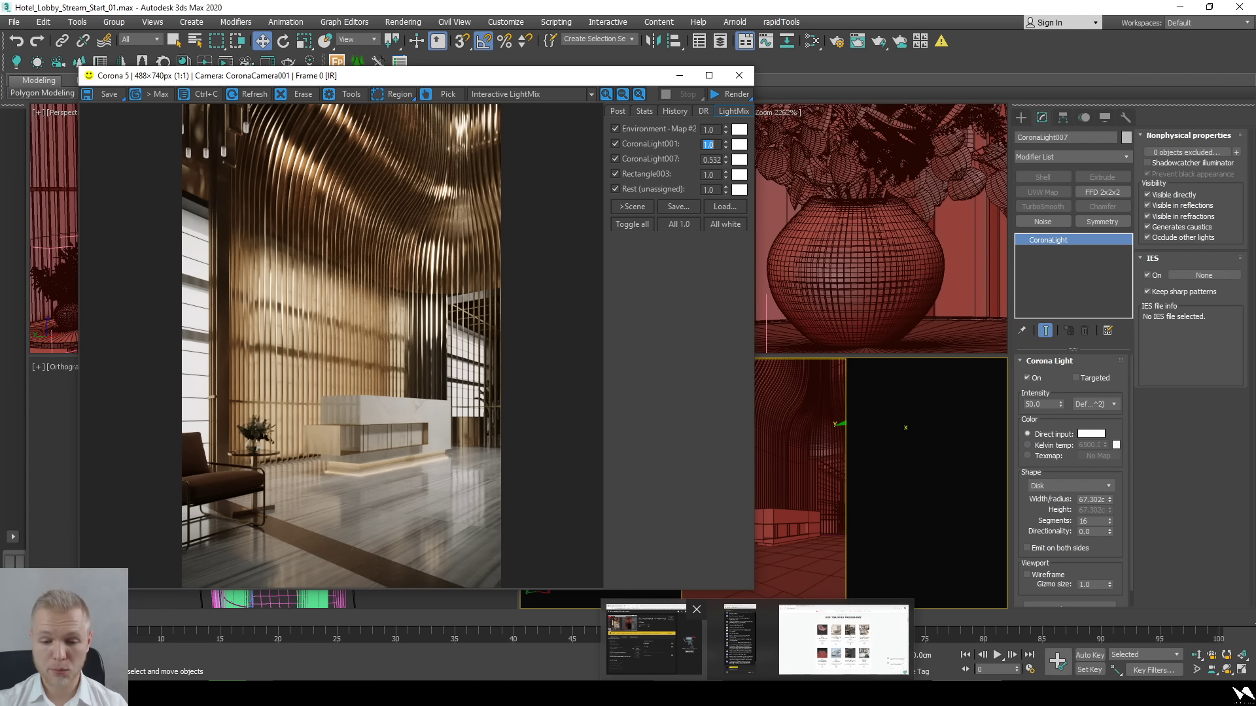
left_click(832, 653)
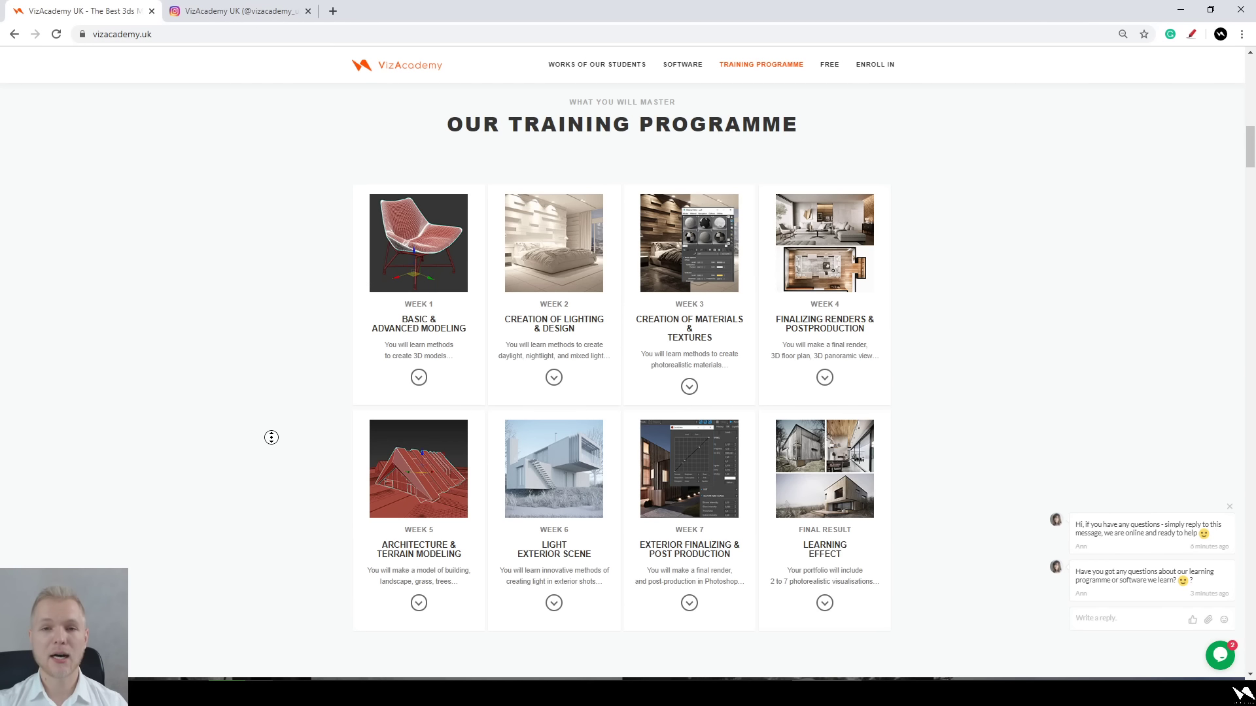
scroll(271, 437, "up", 10)
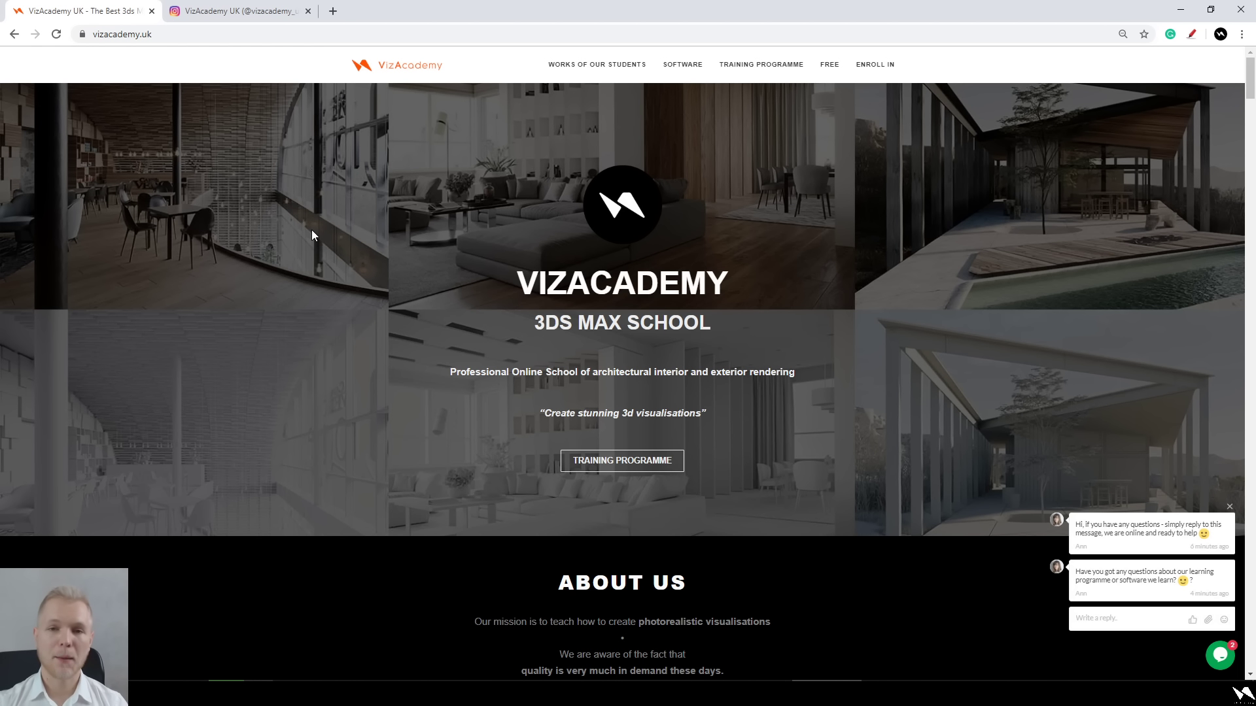
scroll(345, 306, "down", 3)
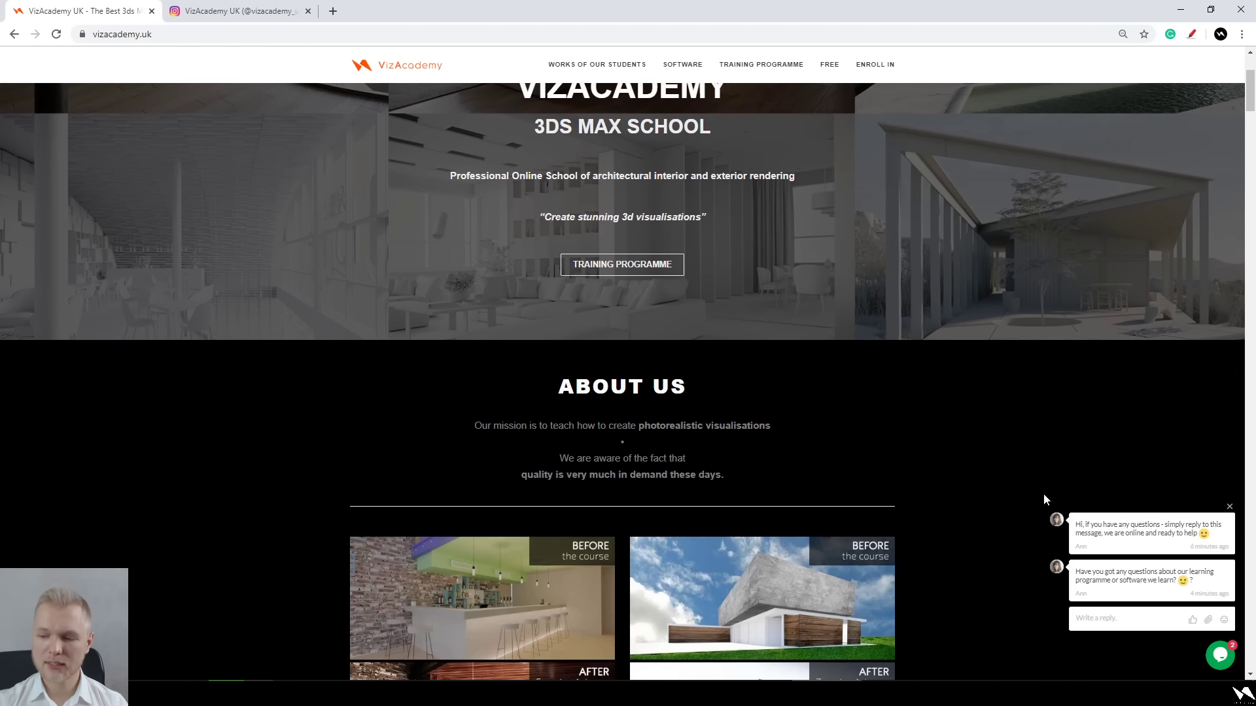
Dismiss the chat messages and view the before-and-after course examples and the Our Training Programme section.
left_click(1230, 506)
scroll(936, 477, "down", 12)
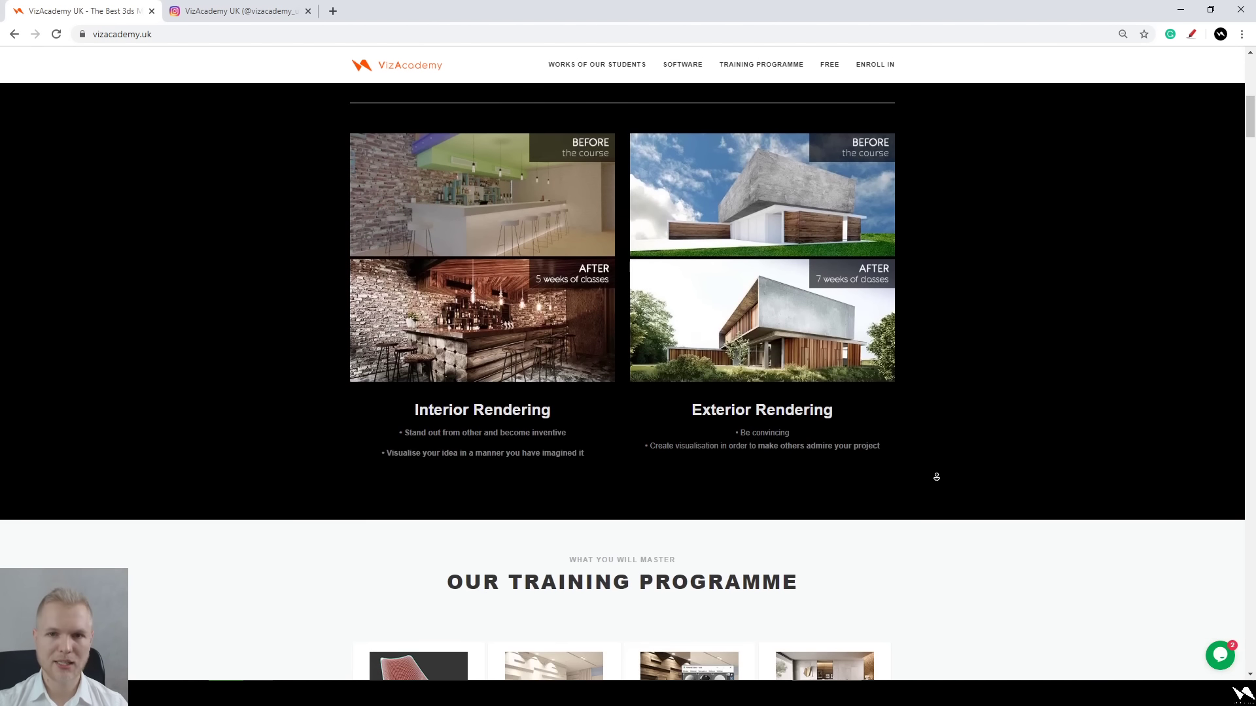
scroll(929, 462, "up", 1)
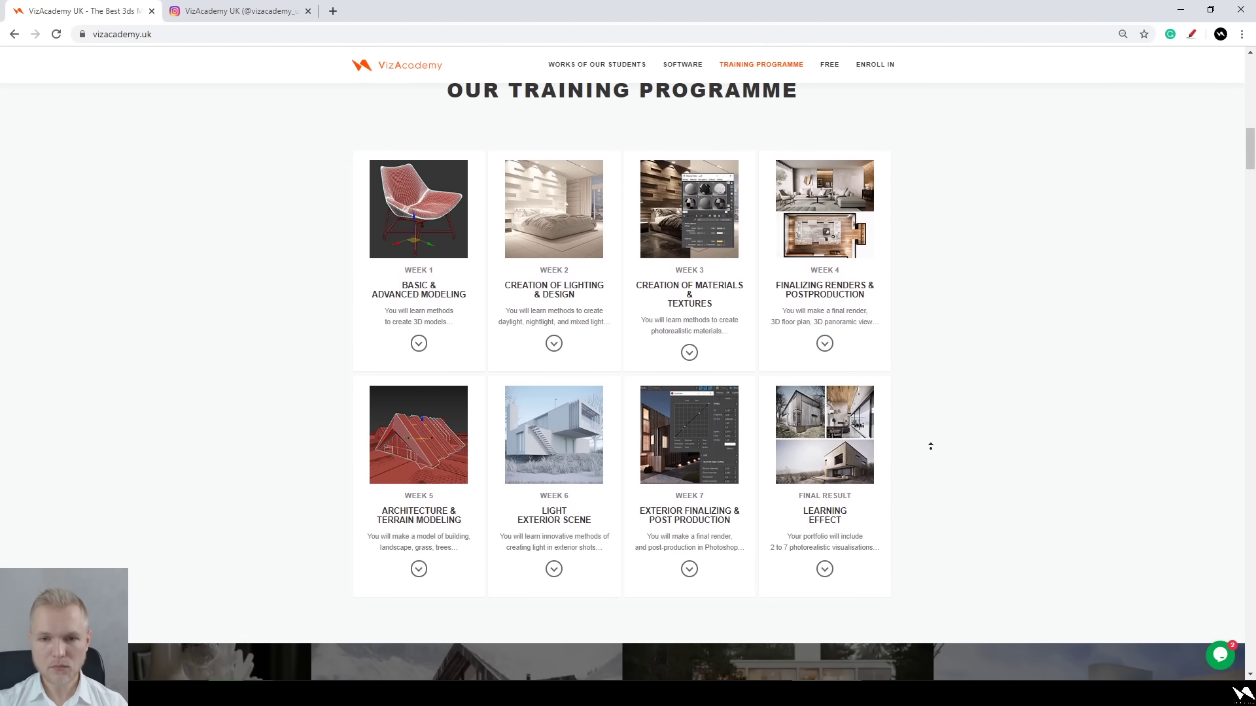
scroll(941, 458, "up", 1)
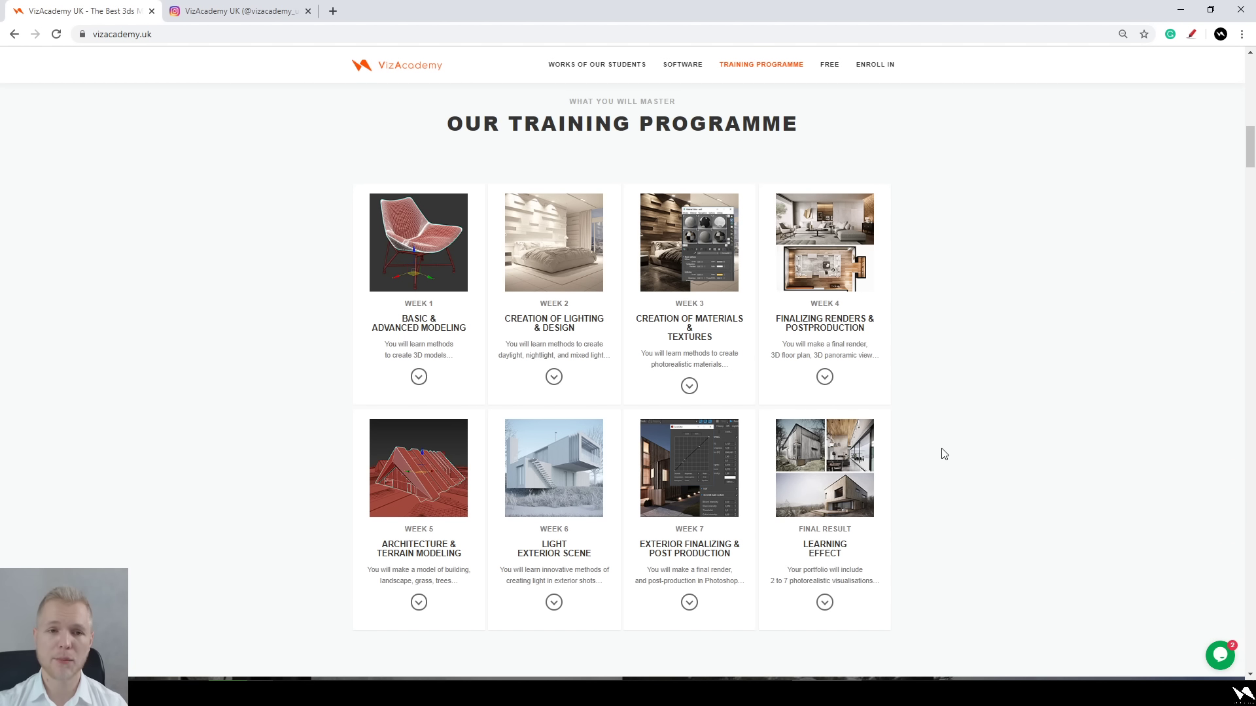
Switch to VizAcademy's Instagram profile and browse the student renderings far down the post grid.
left_click(295, 5)
scroll(265, 243, "down", 3)
scroll(261, 314, "down", 1)
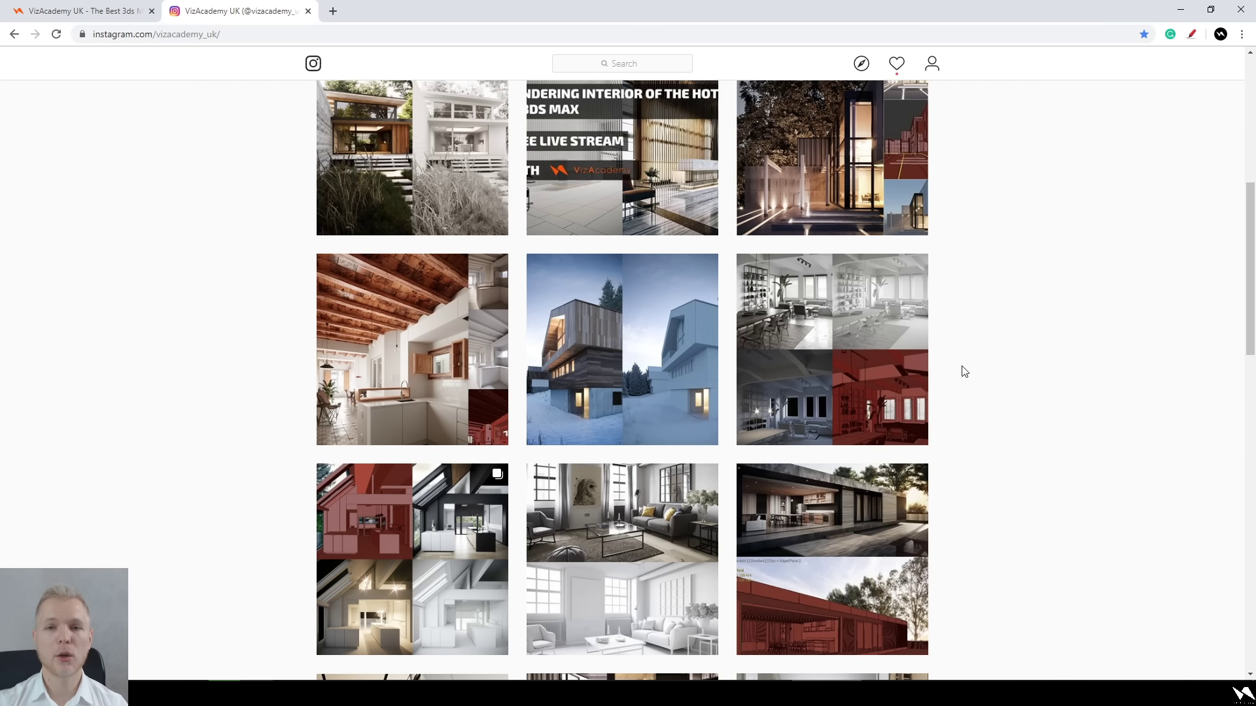
scroll(964, 373, "down", 3)
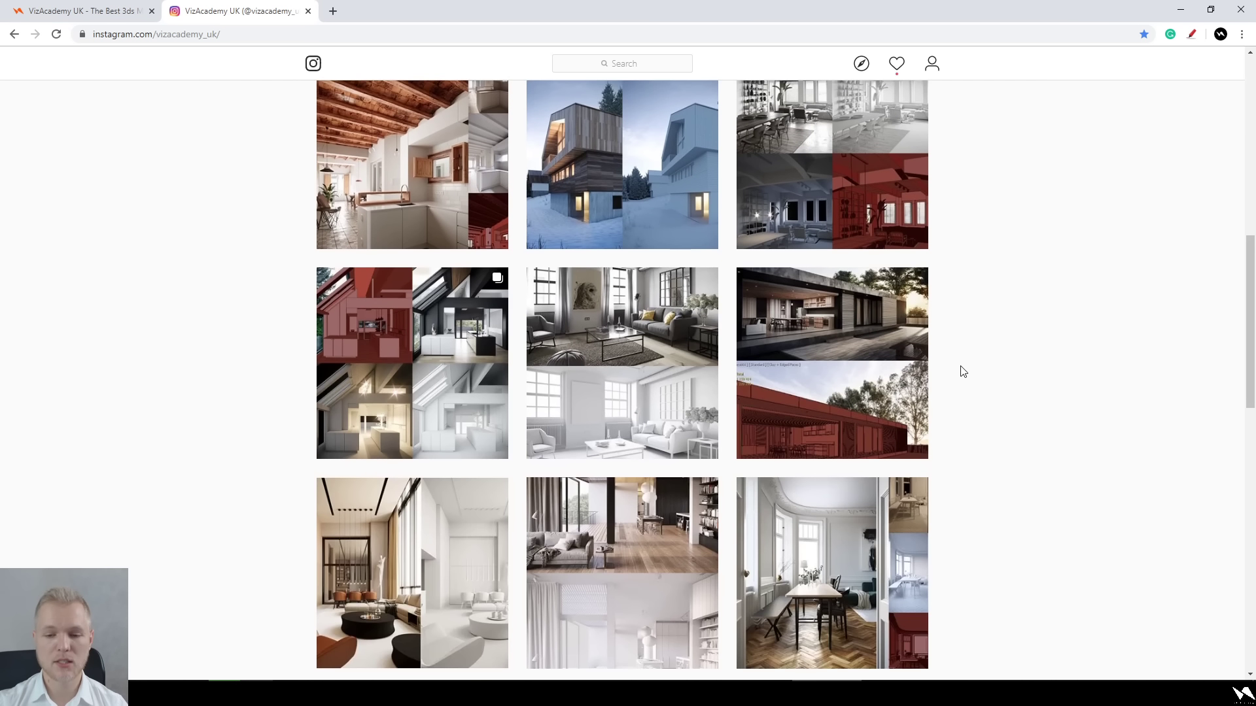
scroll(963, 372, "down", 3)
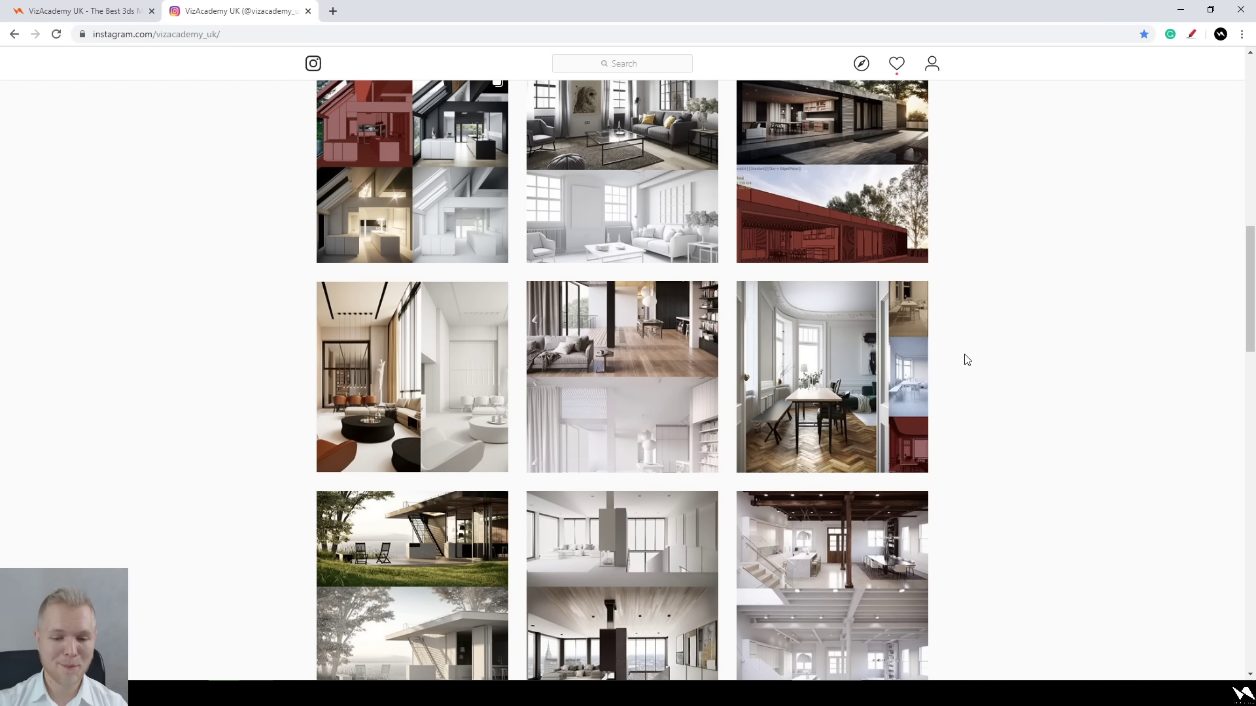
scroll(966, 359, "down", 2)
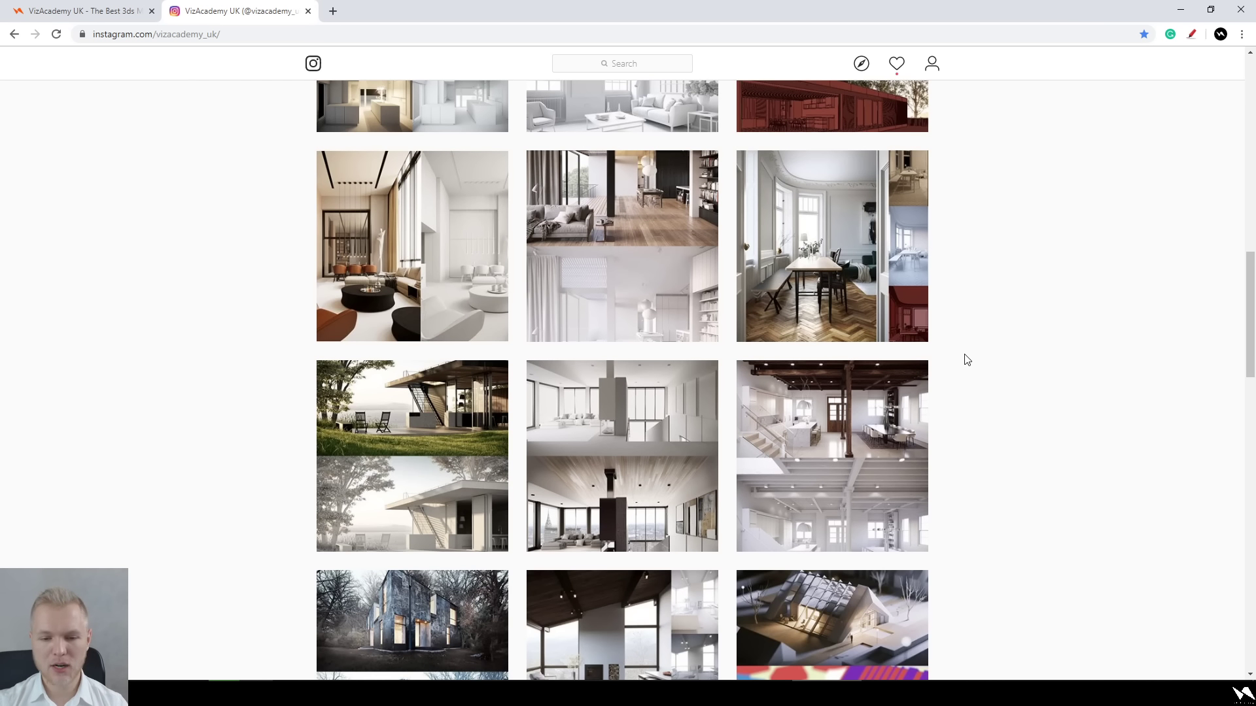
scroll(966, 360, "down", 3)
scroll(967, 359, "down", 2)
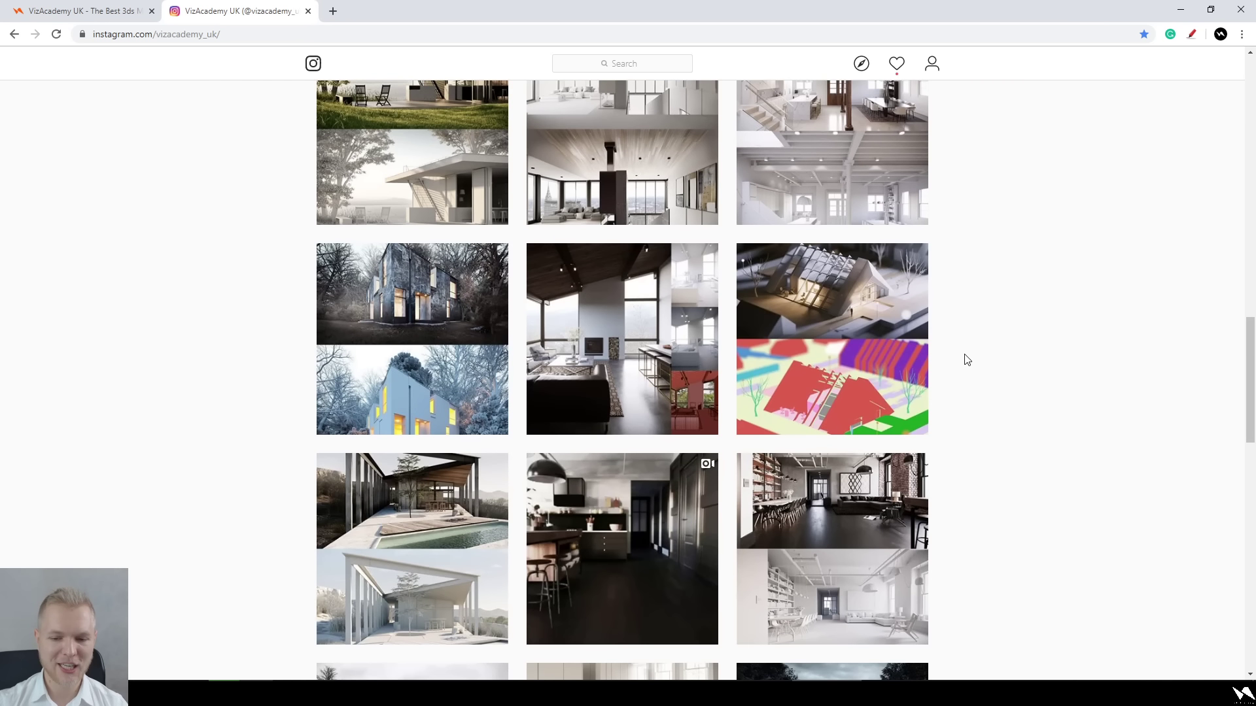
scroll(967, 360, "down", 3)
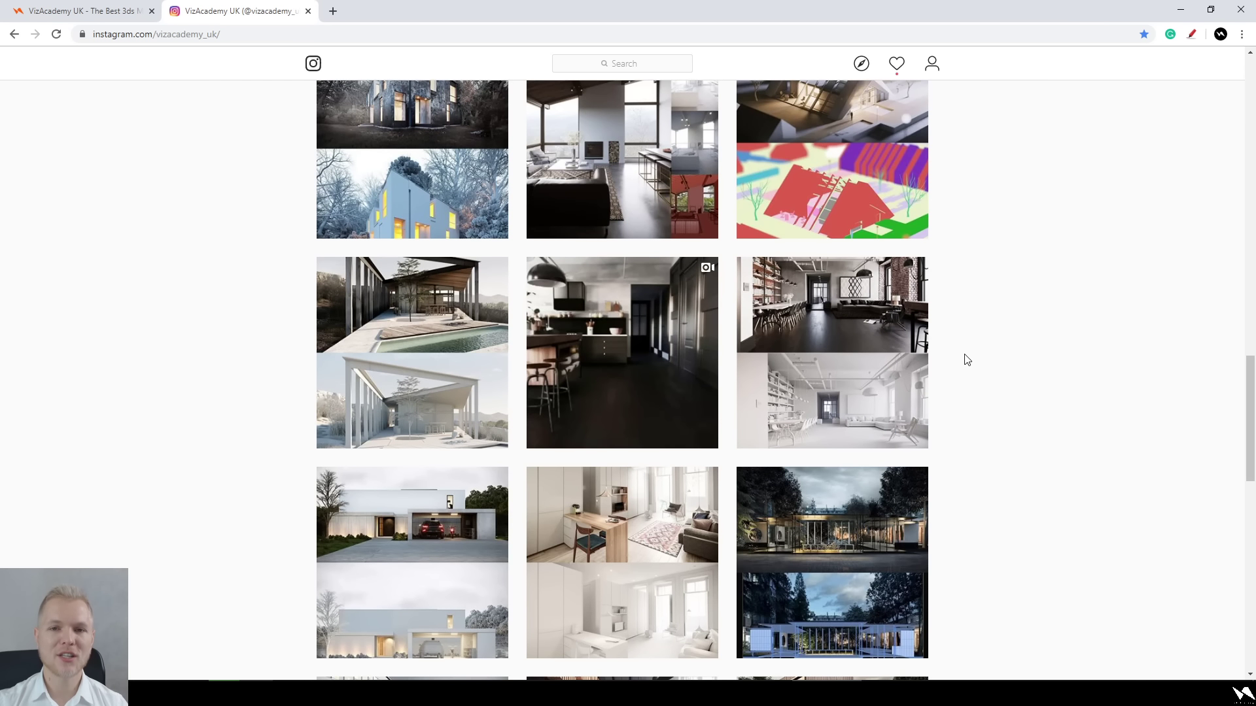
scroll(966, 359, "down", 3)
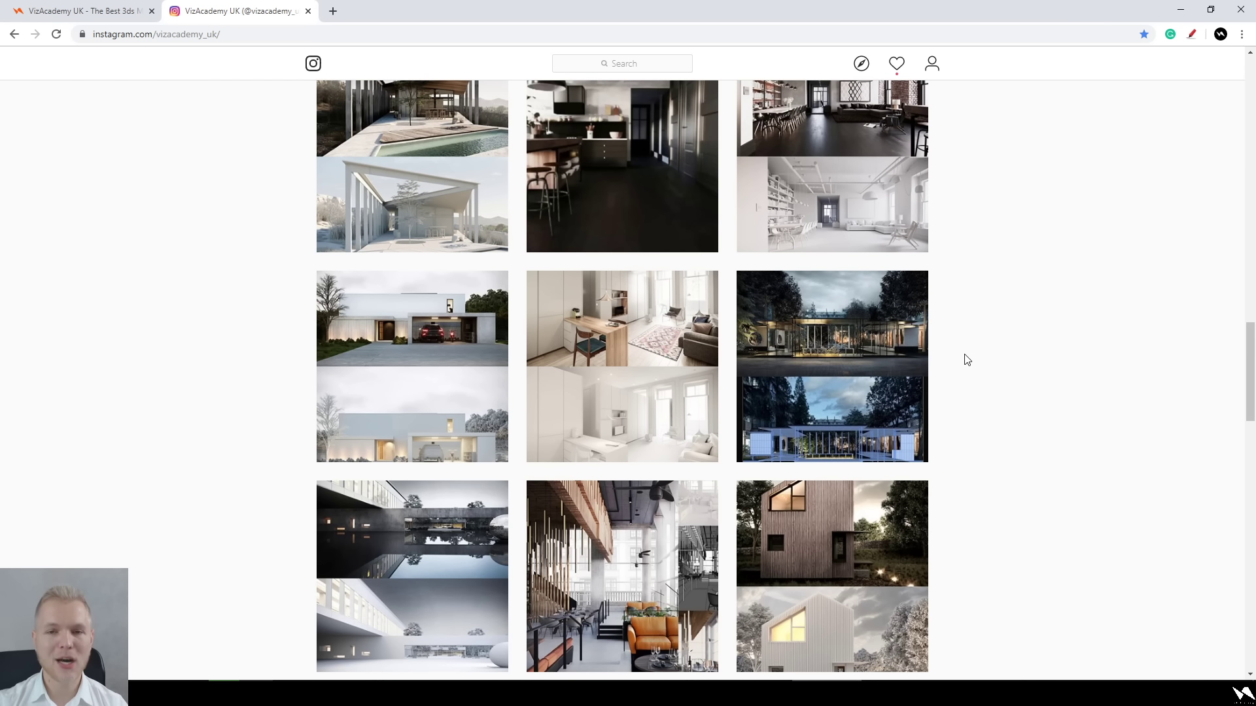
scroll(966, 360, "down", 5)
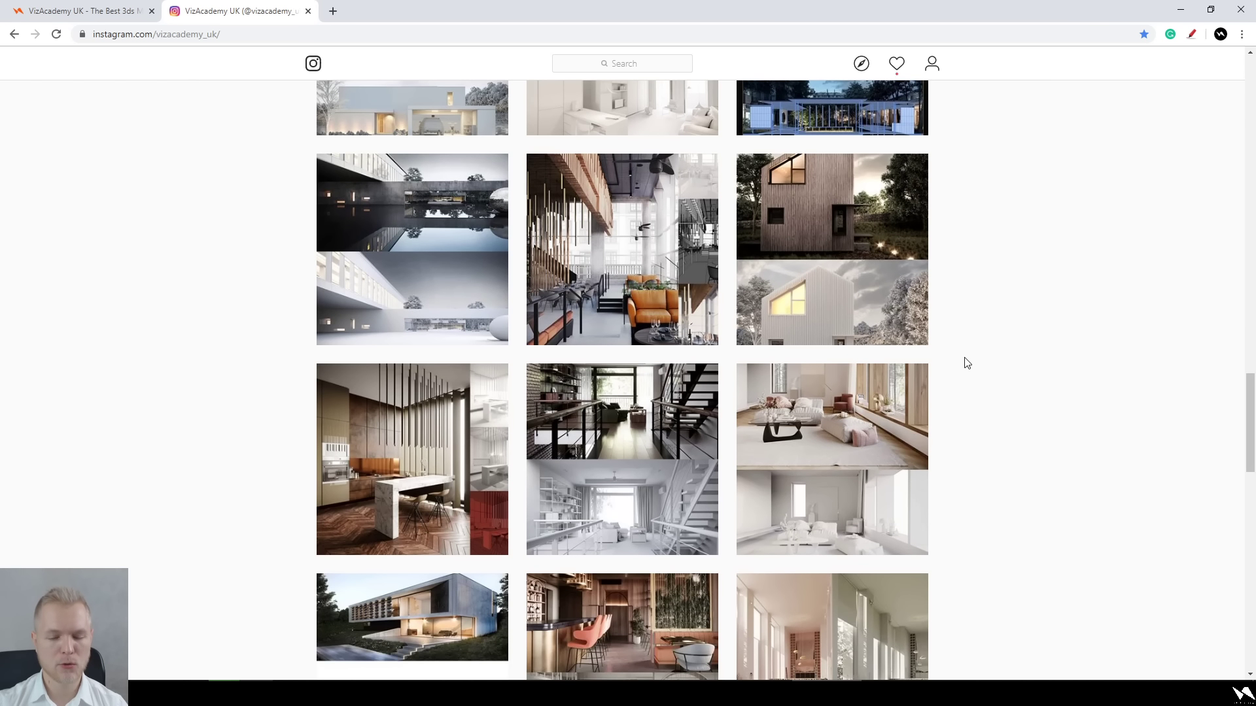
scroll(967, 363, "down", 1)
scroll(967, 363, "down", 1)
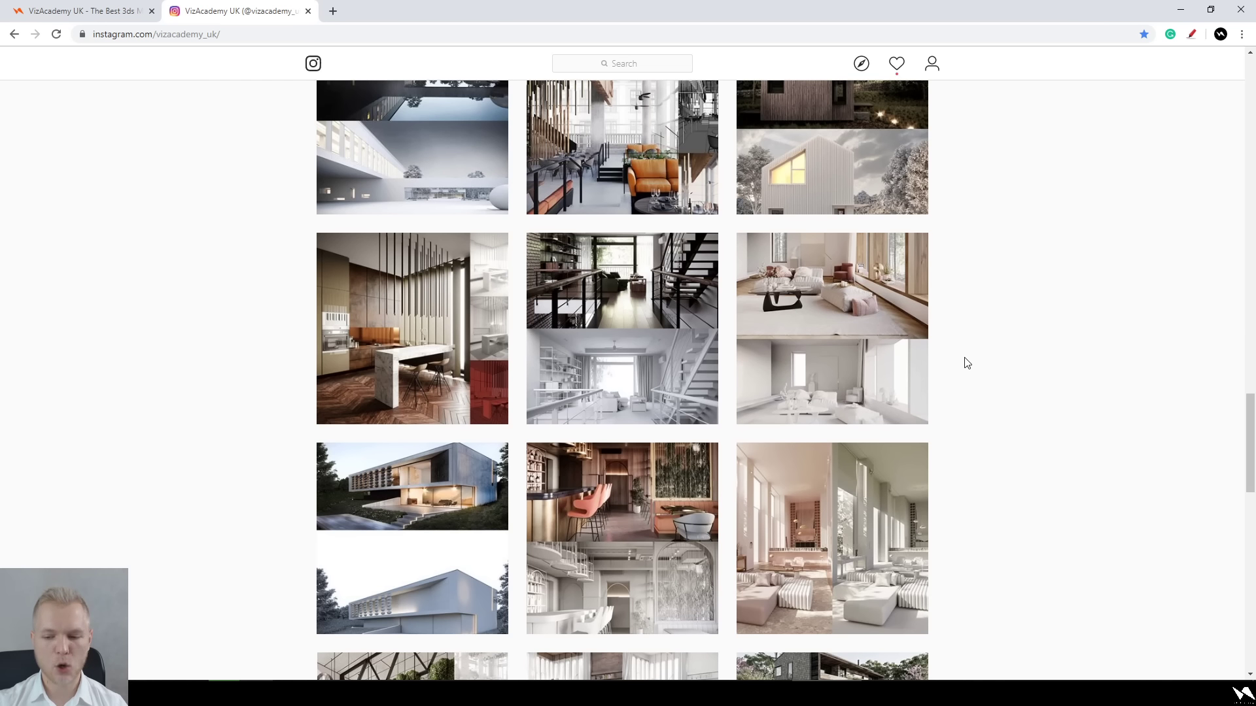
scroll(967, 363, "down", 1)
scroll(967, 363, "down", 4)
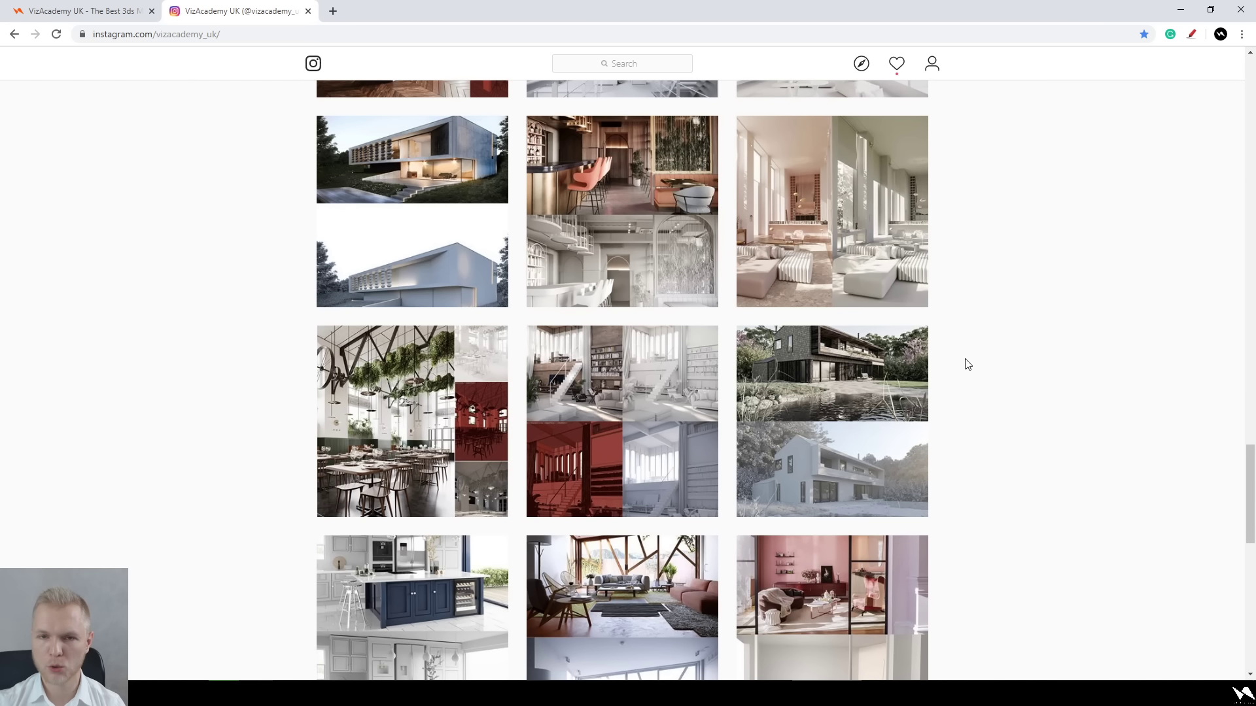
scroll(967, 364, "down", 2)
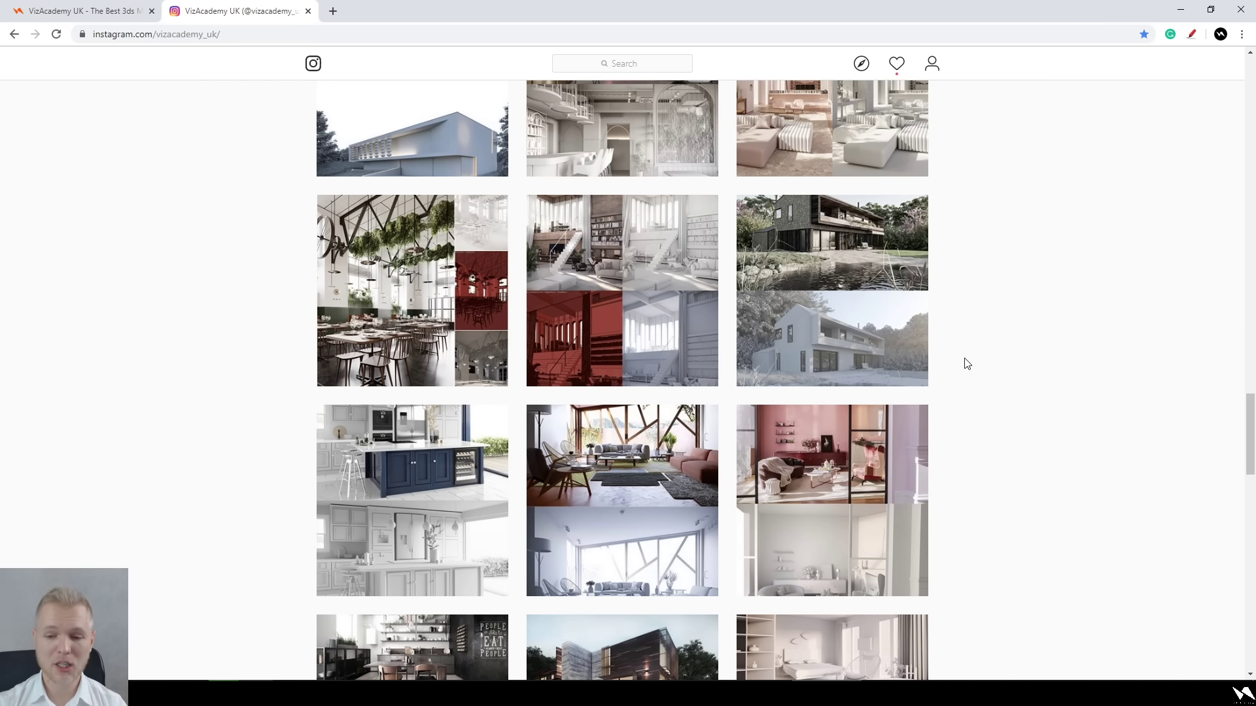
Reload the Instagram profile and look over its header and the most recent posts.
key("F5")
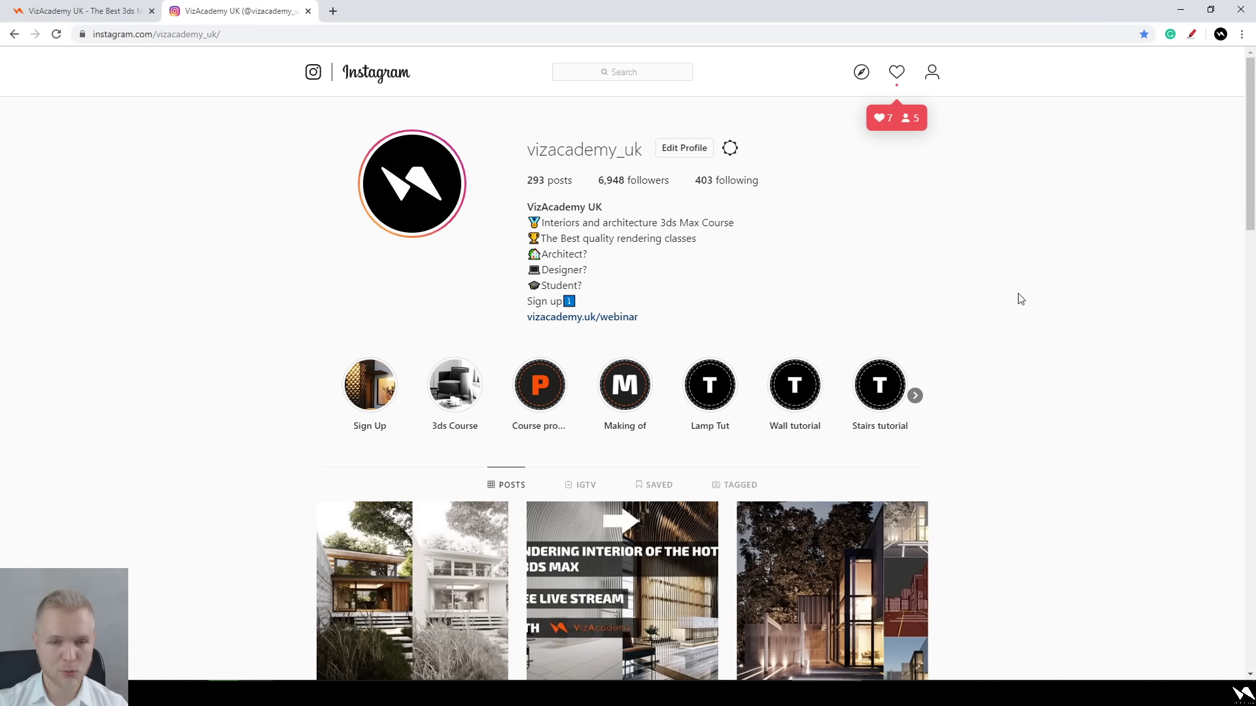
scroll(1020, 300, "down", 5)
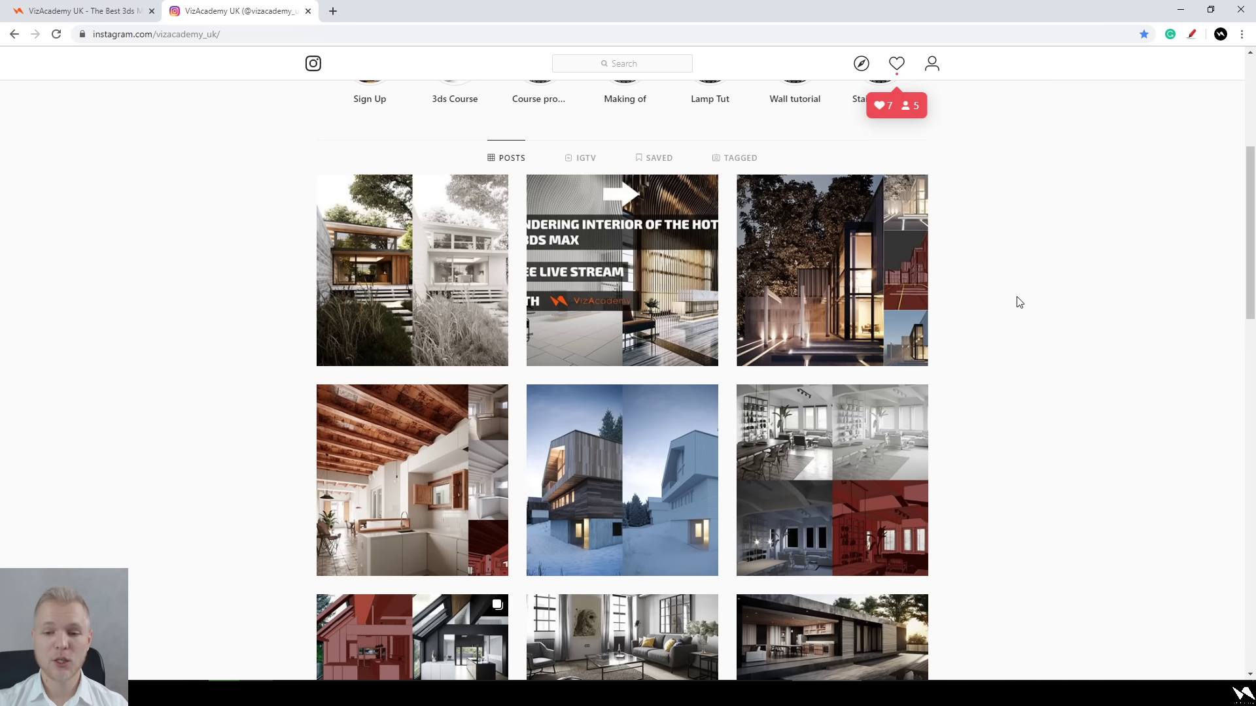
scroll(1019, 301, "down", 2)
scroll(1019, 311, "down", 1)
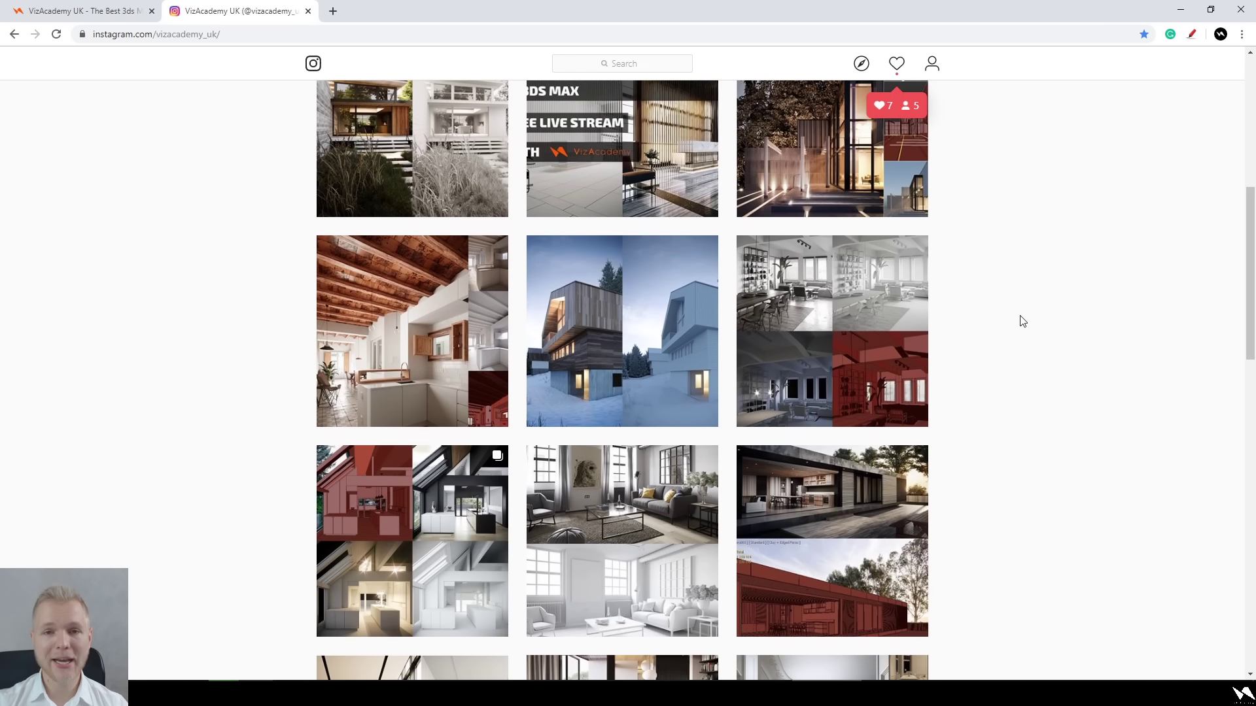
middle_click(1020, 321)
scroll(1016, 325, "up", 1)
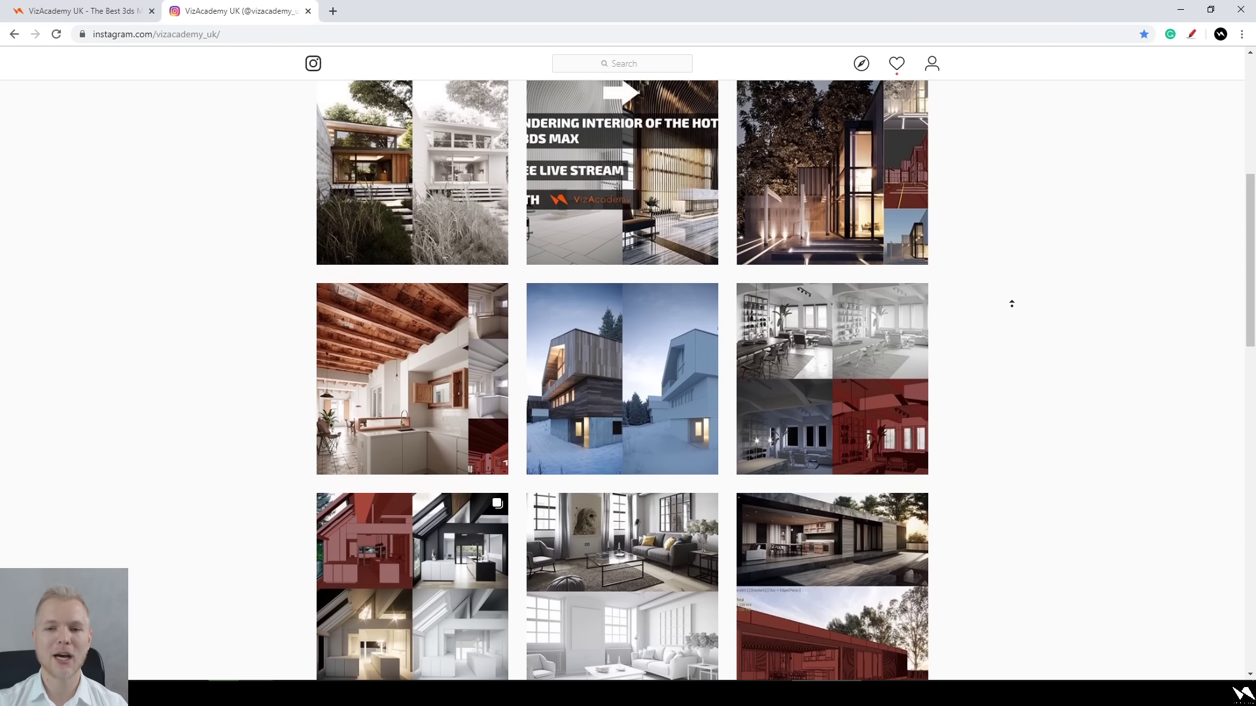
middle_click(1014, 312)
scroll(995, 324, "up", 1)
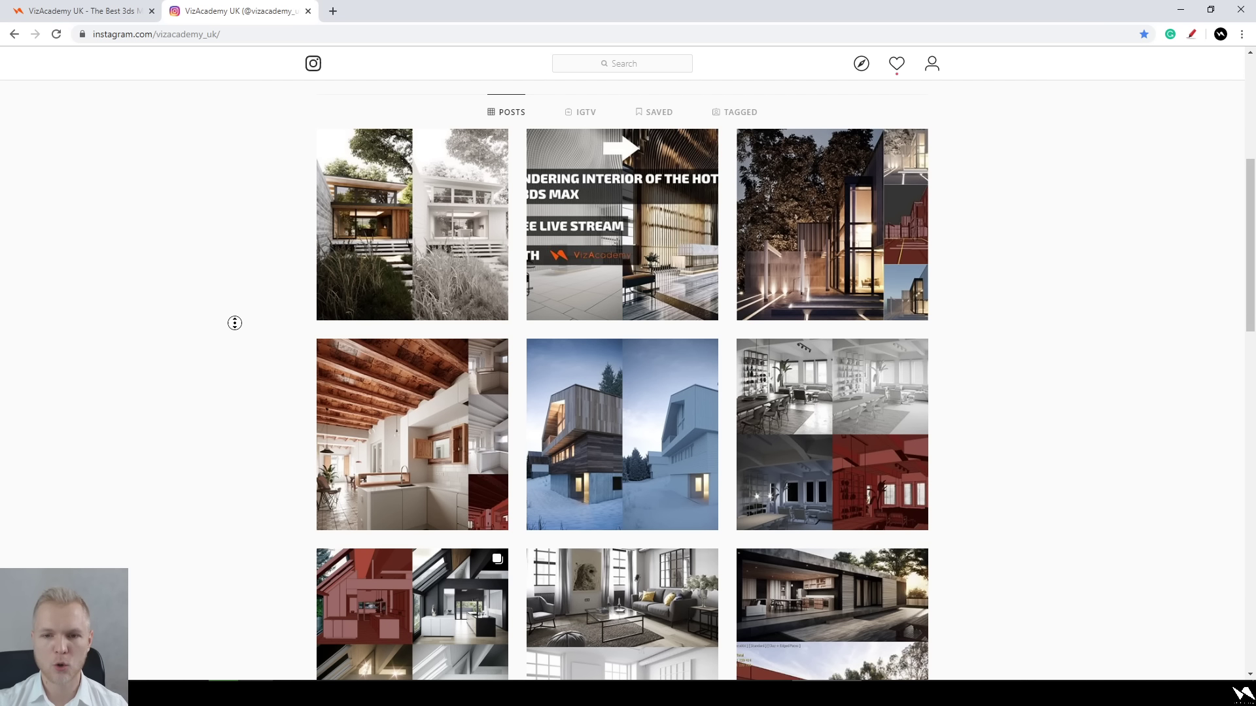
scroll(235, 328, "up", 5)
Return to the VizAcademy website, go to its pricing table and choose the Interior + Exterior plan.
left_click(110, 18)
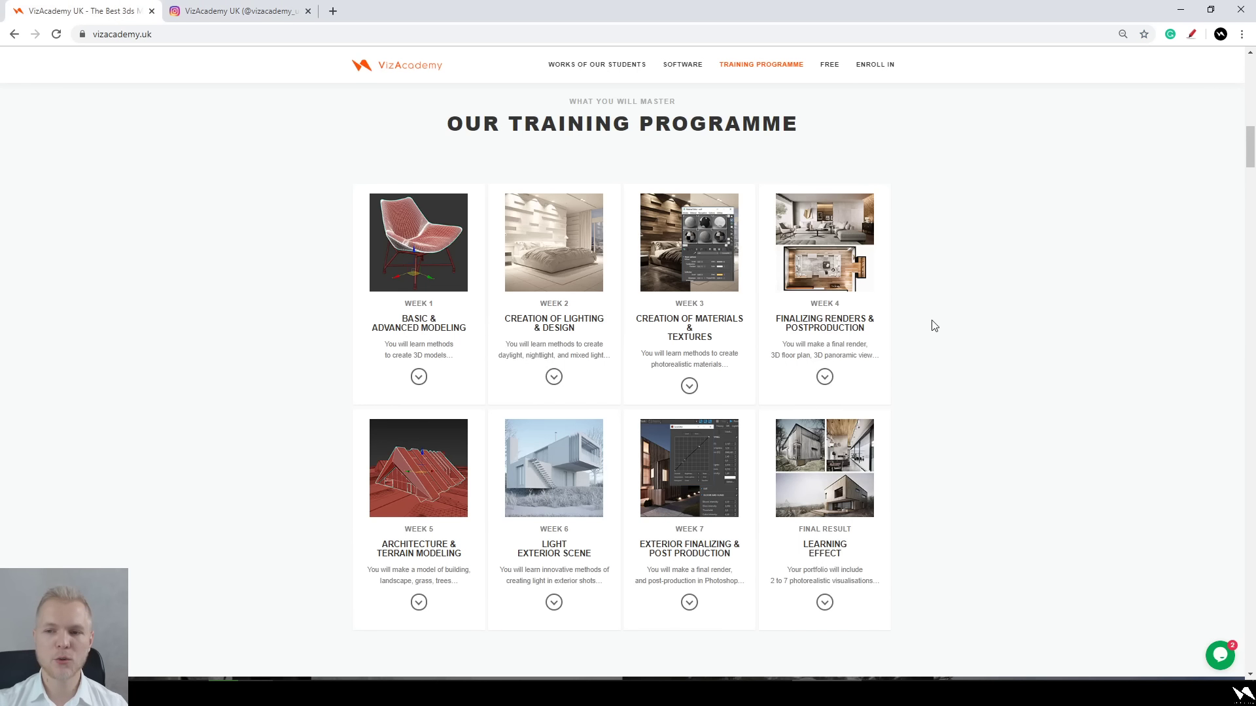
left_click(878, 68)
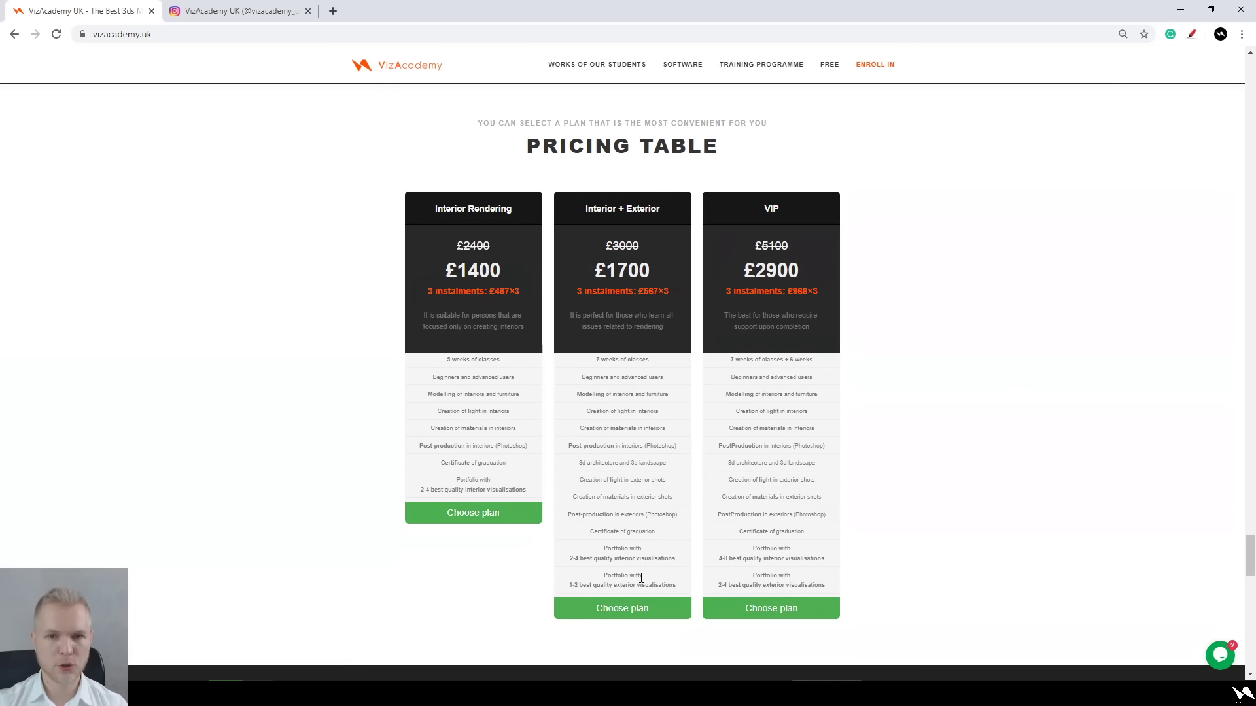
left_click(647, 610)
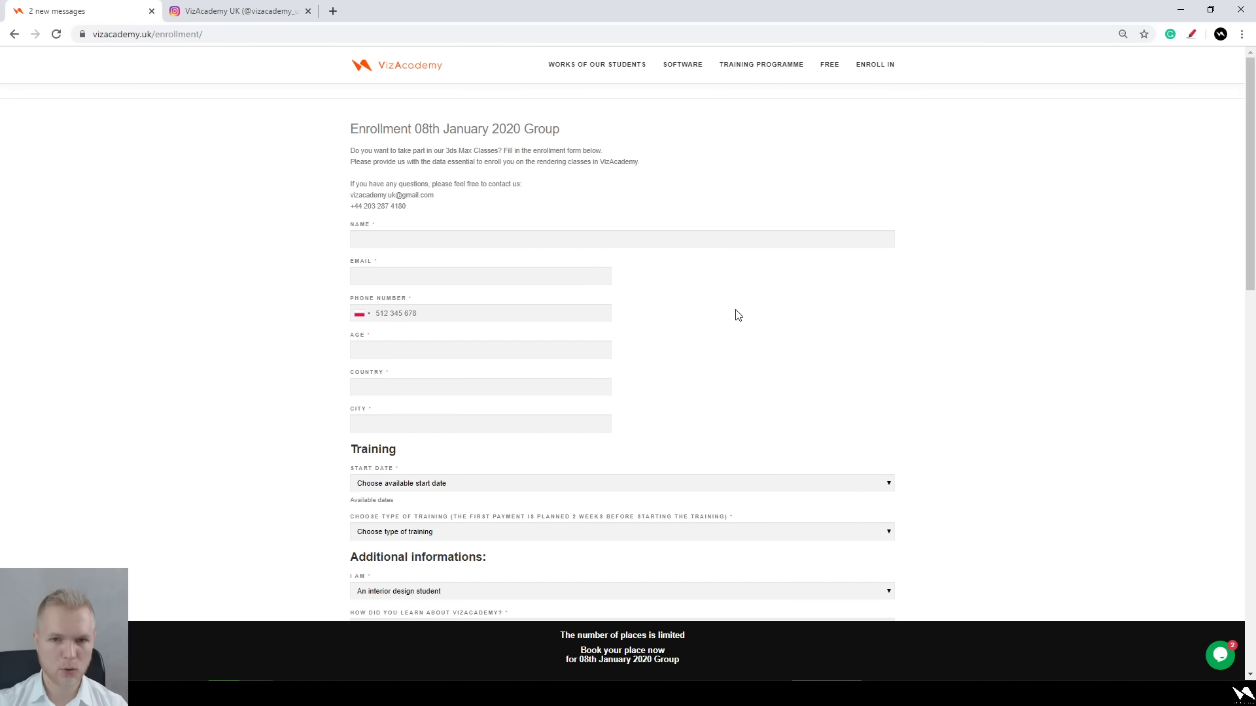
Look through the enrolment form from the personal details to the consent box and the FAQ below it.
scroll(737, 316, "down", 5)
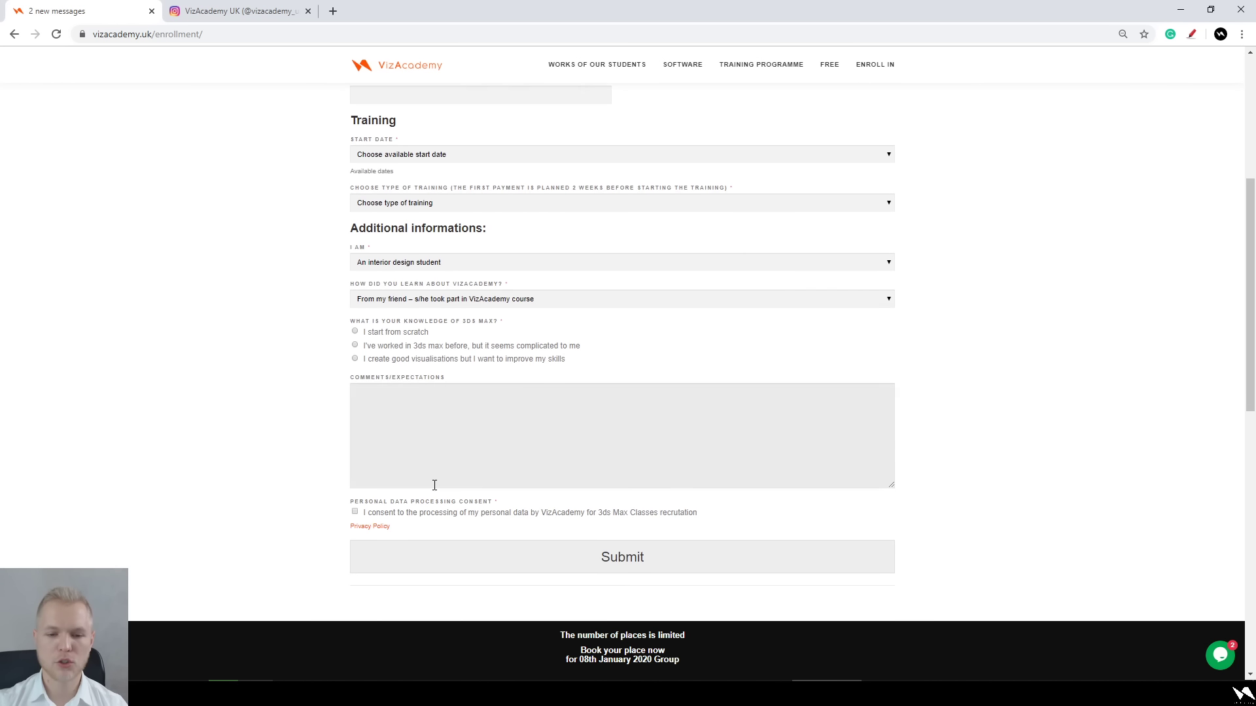
scroll(458, 481, "down", 1)
scroll(275, 539, "down", 1)
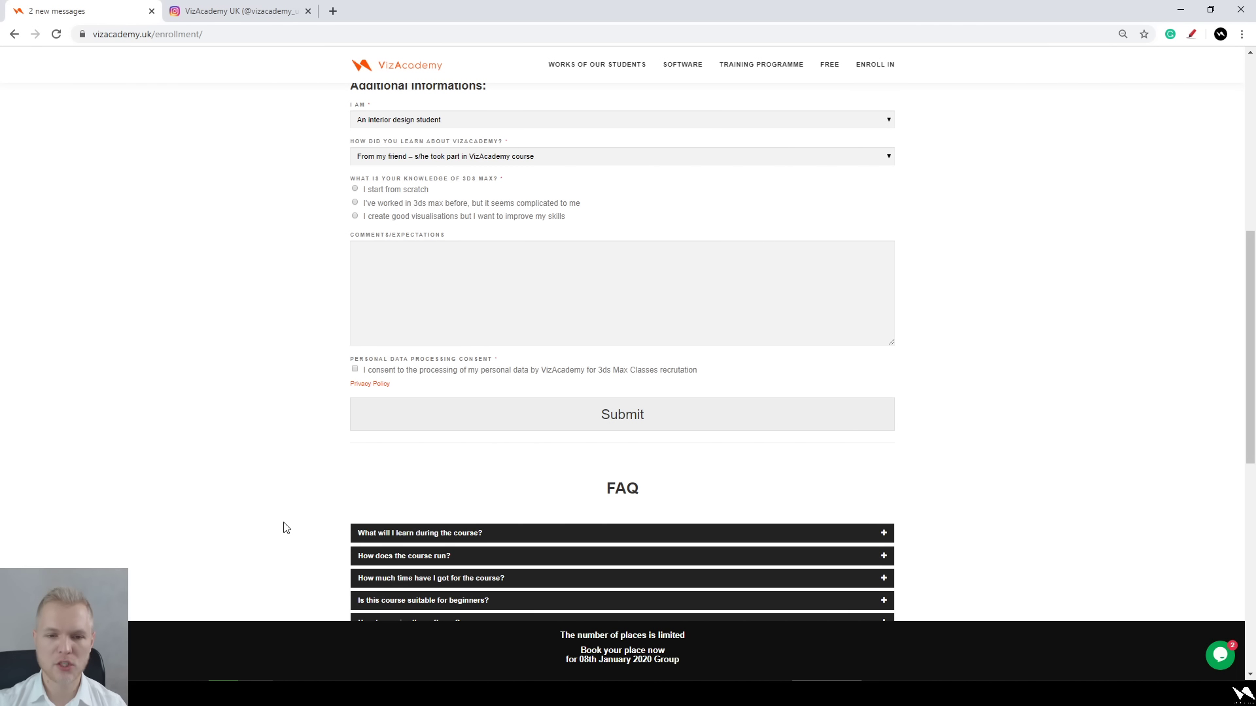
scroll(286, 528, "up", 7)
scroll(440, 268, "down", 8)
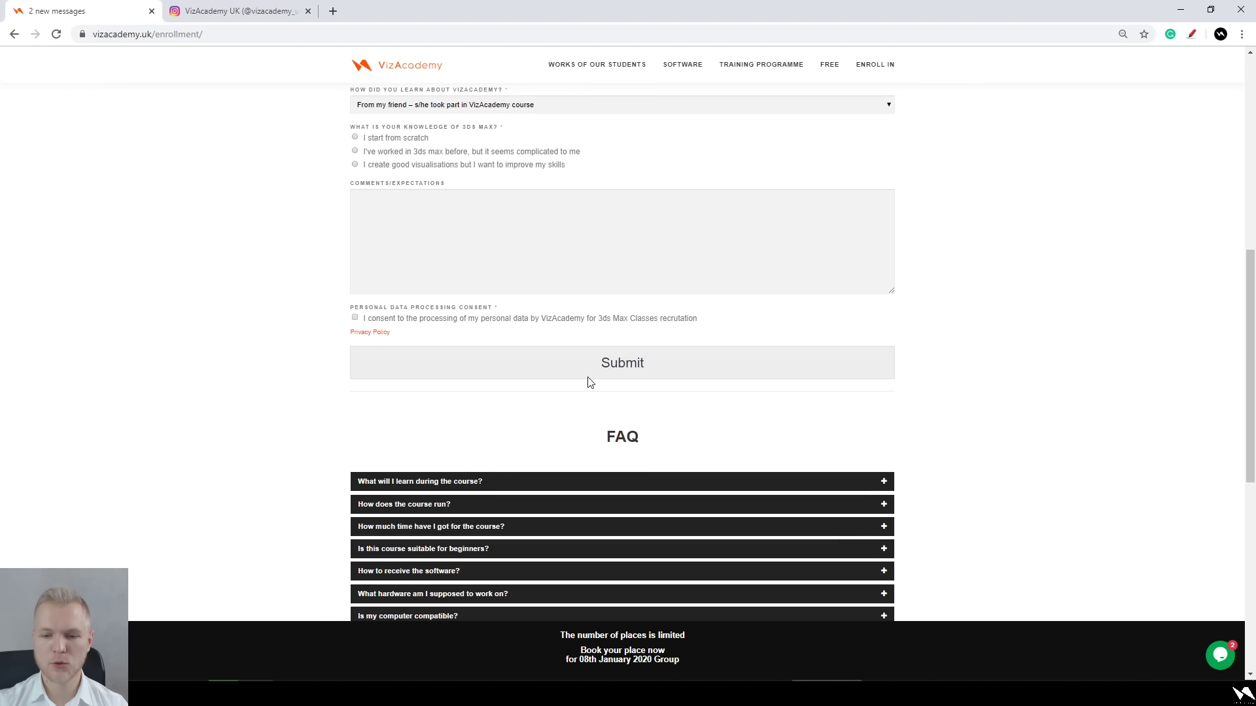
middle_click(266, 437)
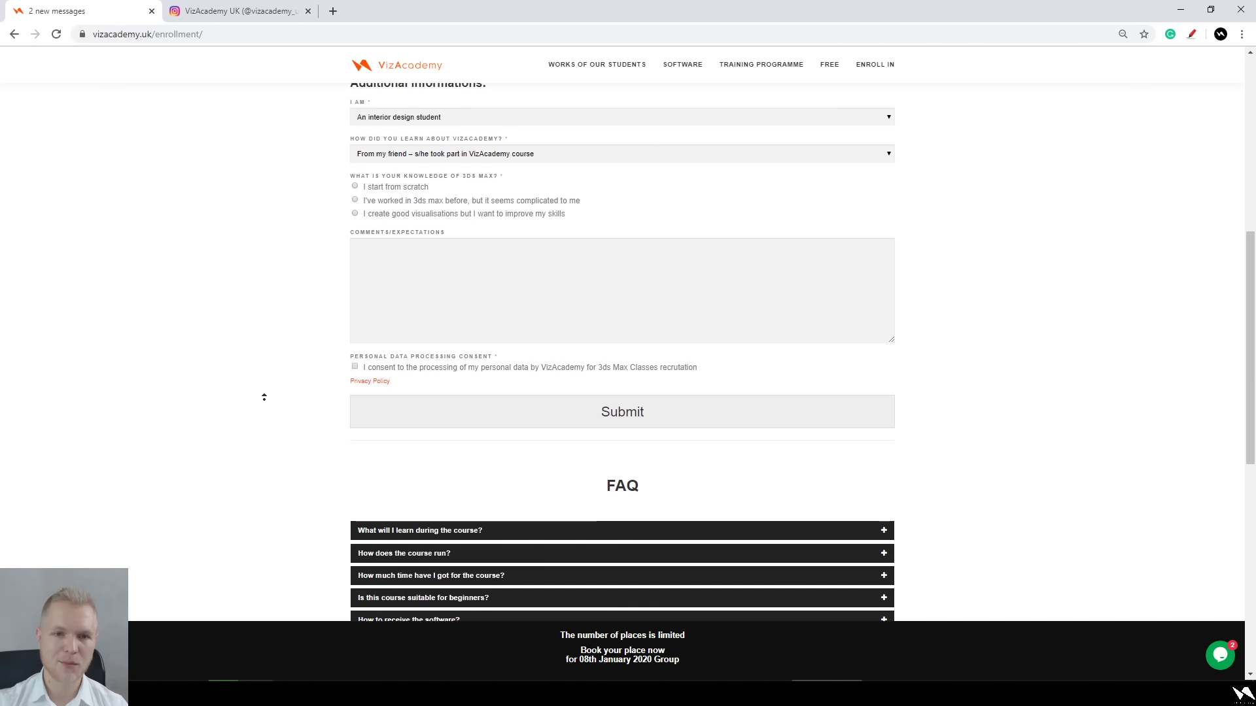
middle_click(267, 406)
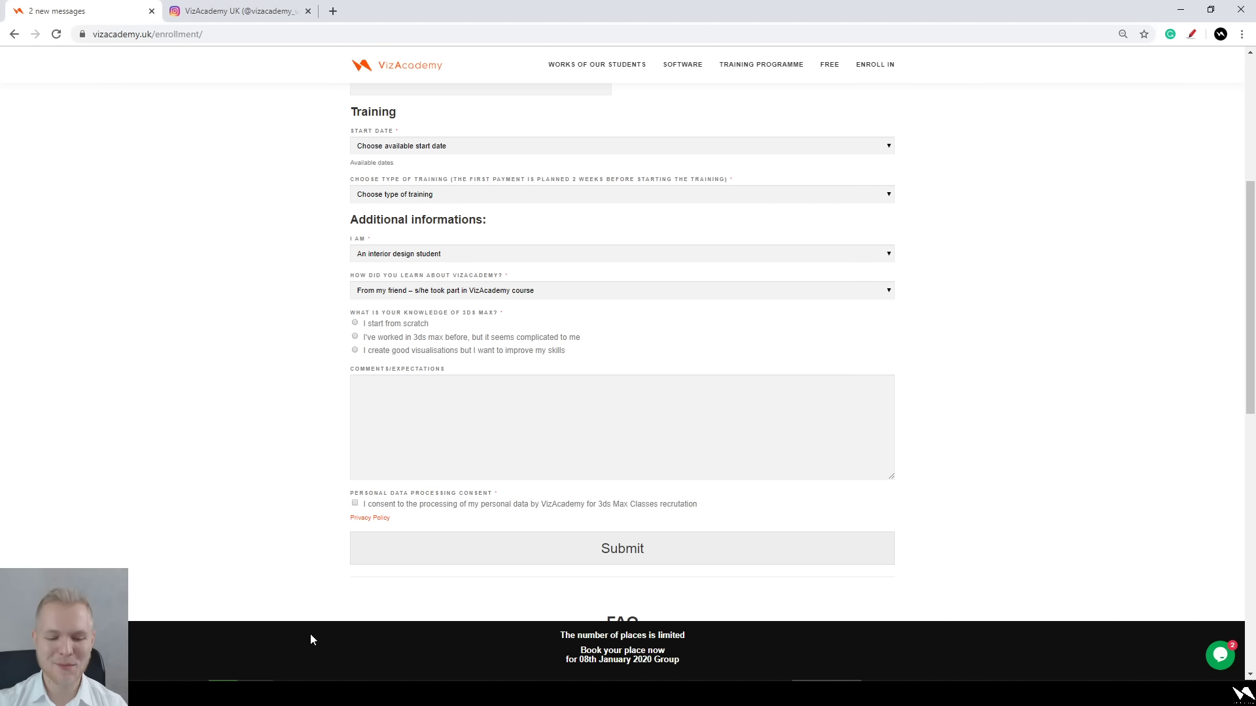
Switch to Photoshop with the hotel lobby LightMix render and collapse the History panel.
mouse_move(311, 692)
left_click(329, 661)
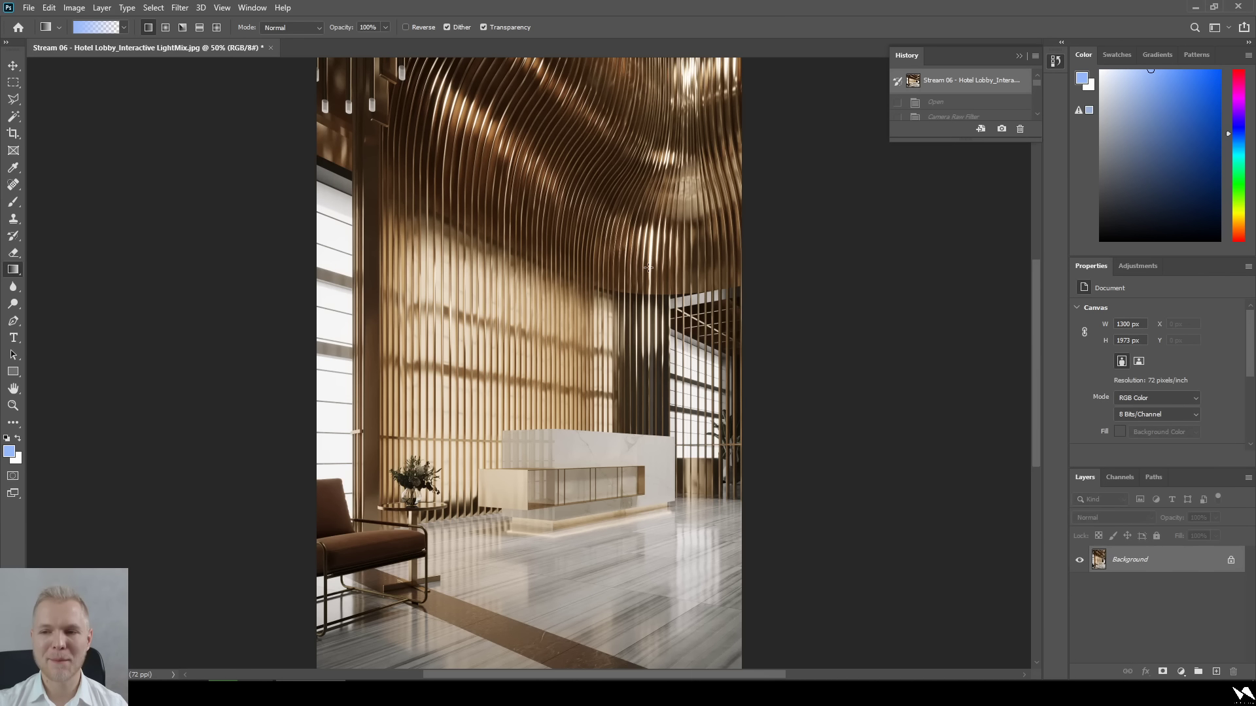
left_click(1018, 56)
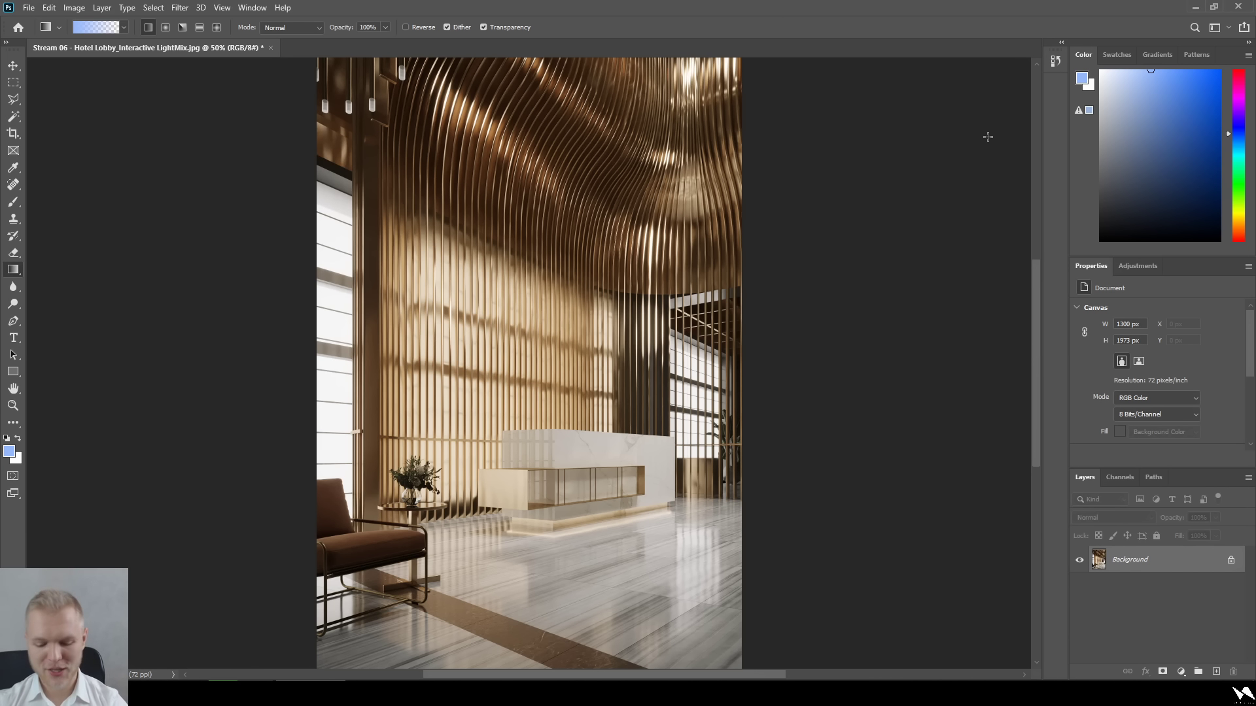
Inspect the render at 33.3% and 50% zoom and compare it with the reference photo Stream 06 - Hotel Lobby.jpg.
key("ctrl+minus")
key("ctrl+plus")
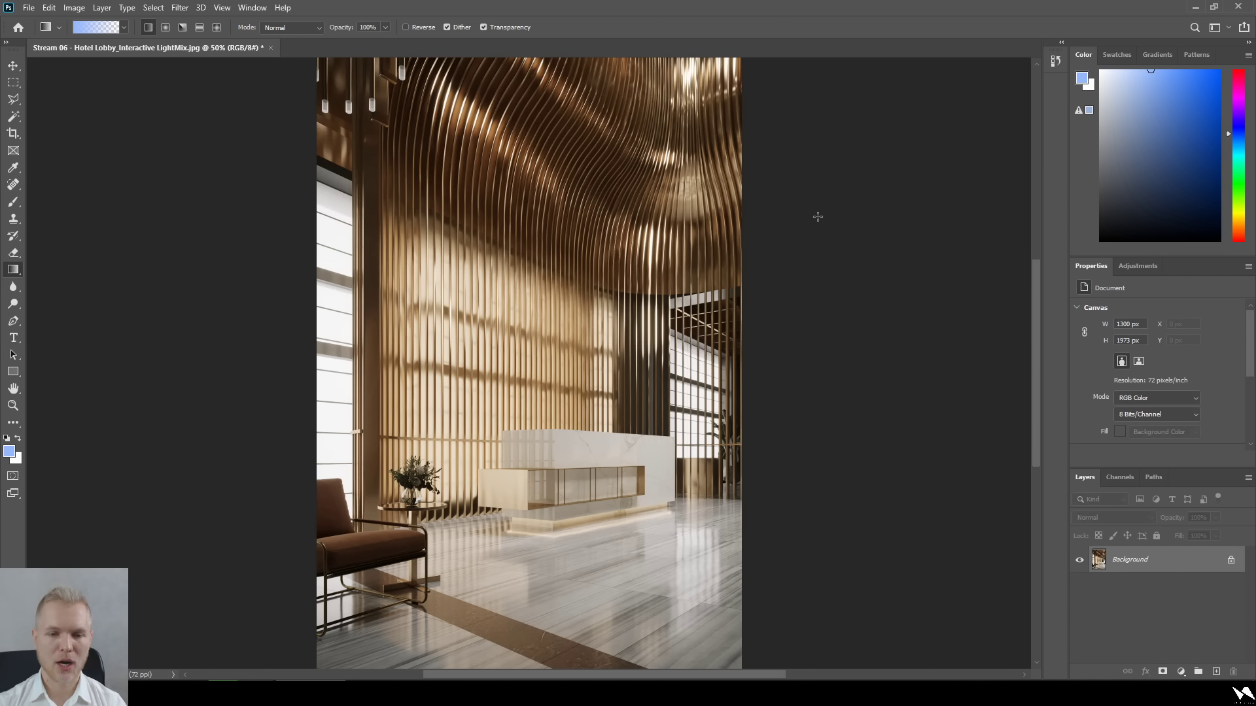
key("ctrl+minus")
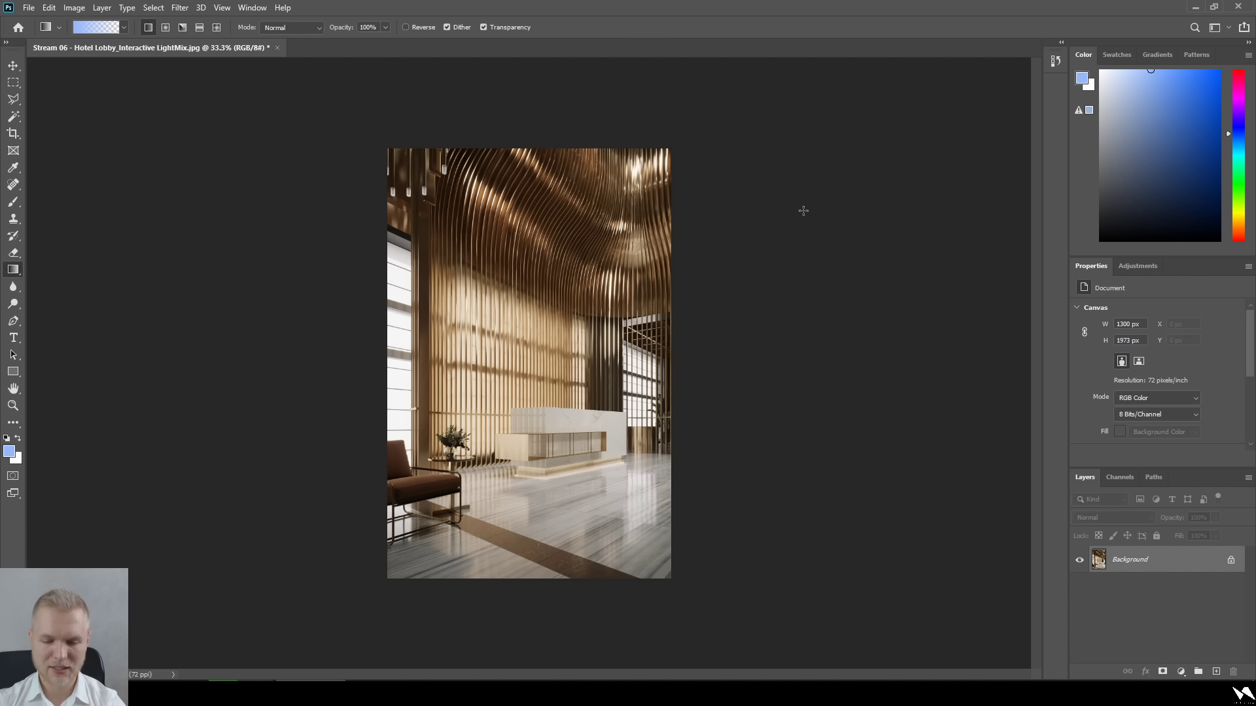
key("ctrl+plus")
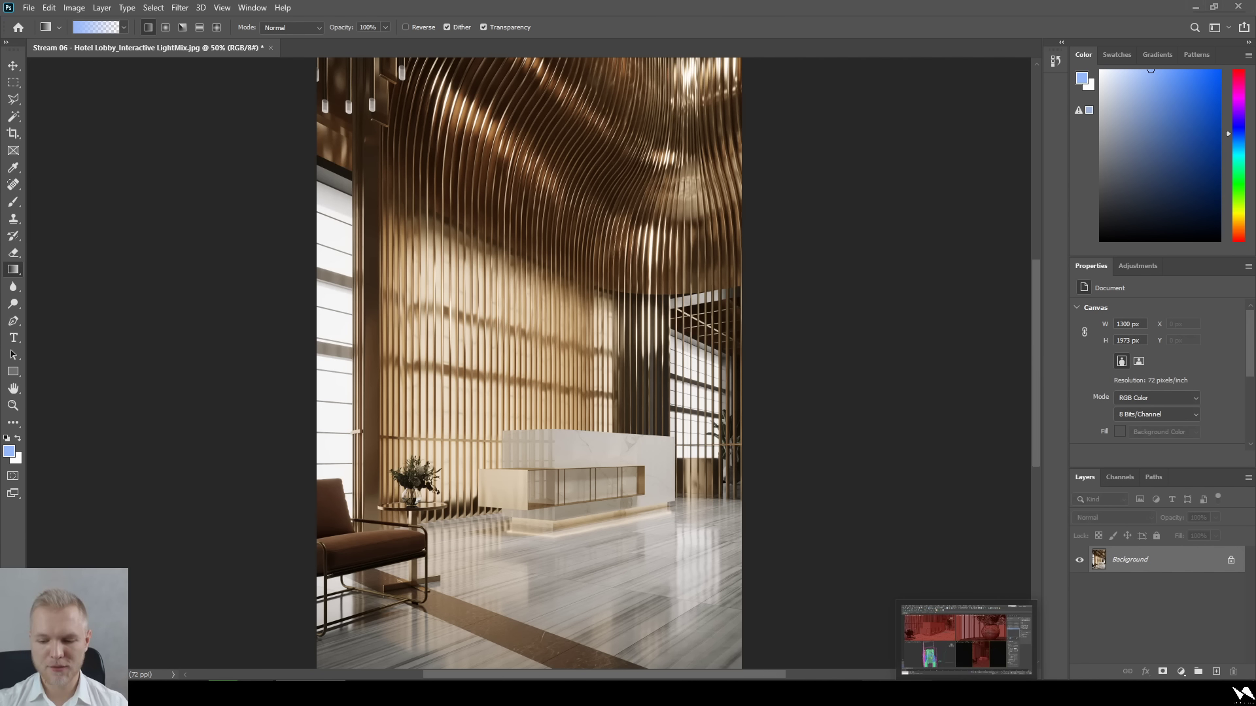
left_click(968, 644)
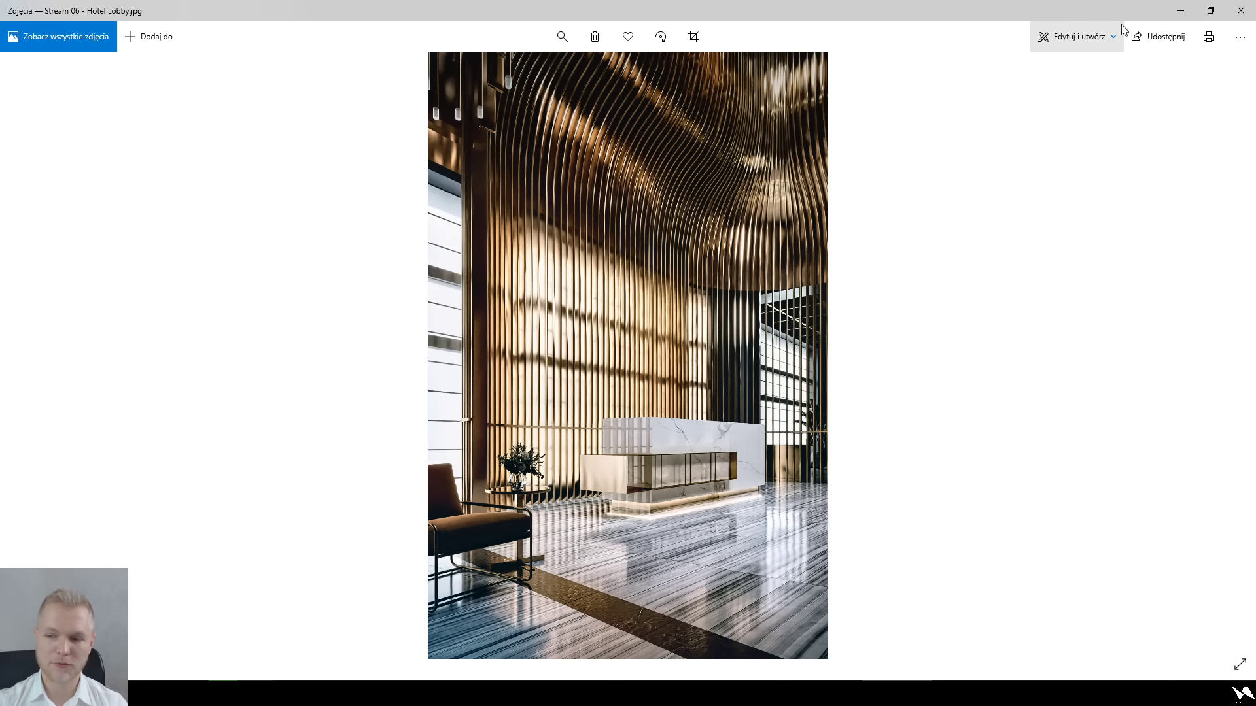
left_click(1180, 11)
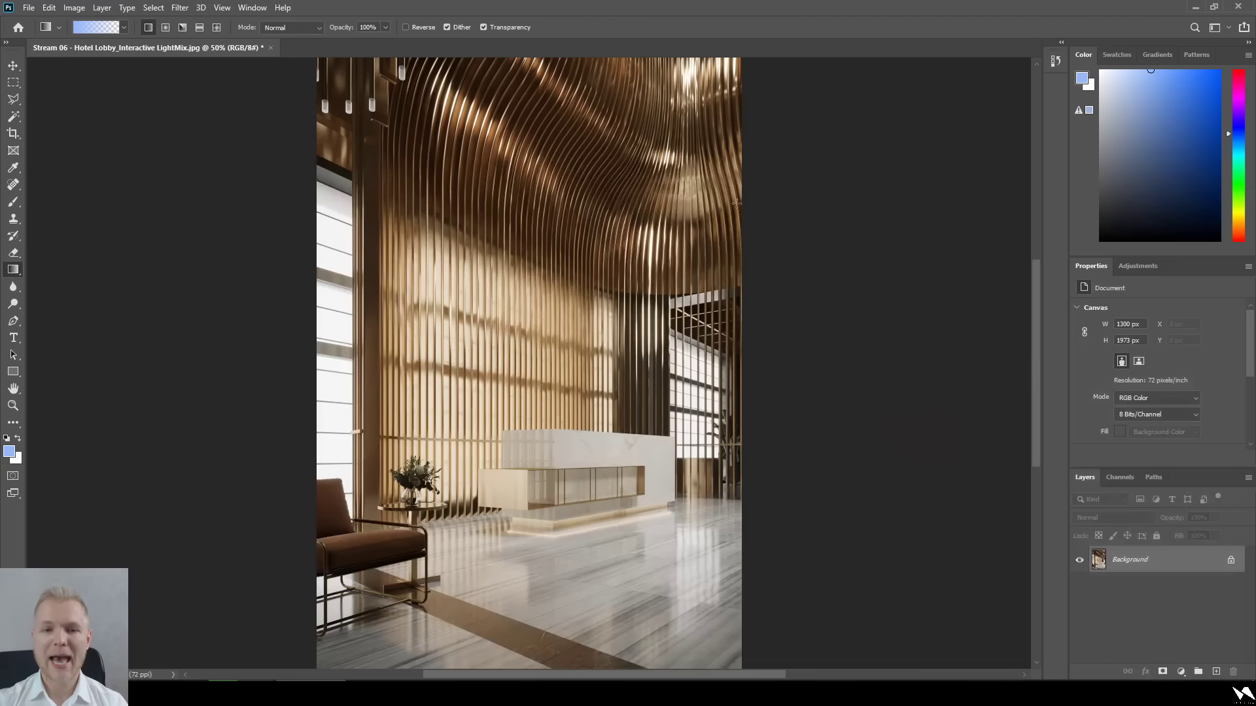
Apply Camera Raw to the render with exposure +0.30, contrast +25, texture +54, clarity +74, dehaze +18, vibrance +18 and saturation +2.
left_click(181, 9)
left_click(229, 90)
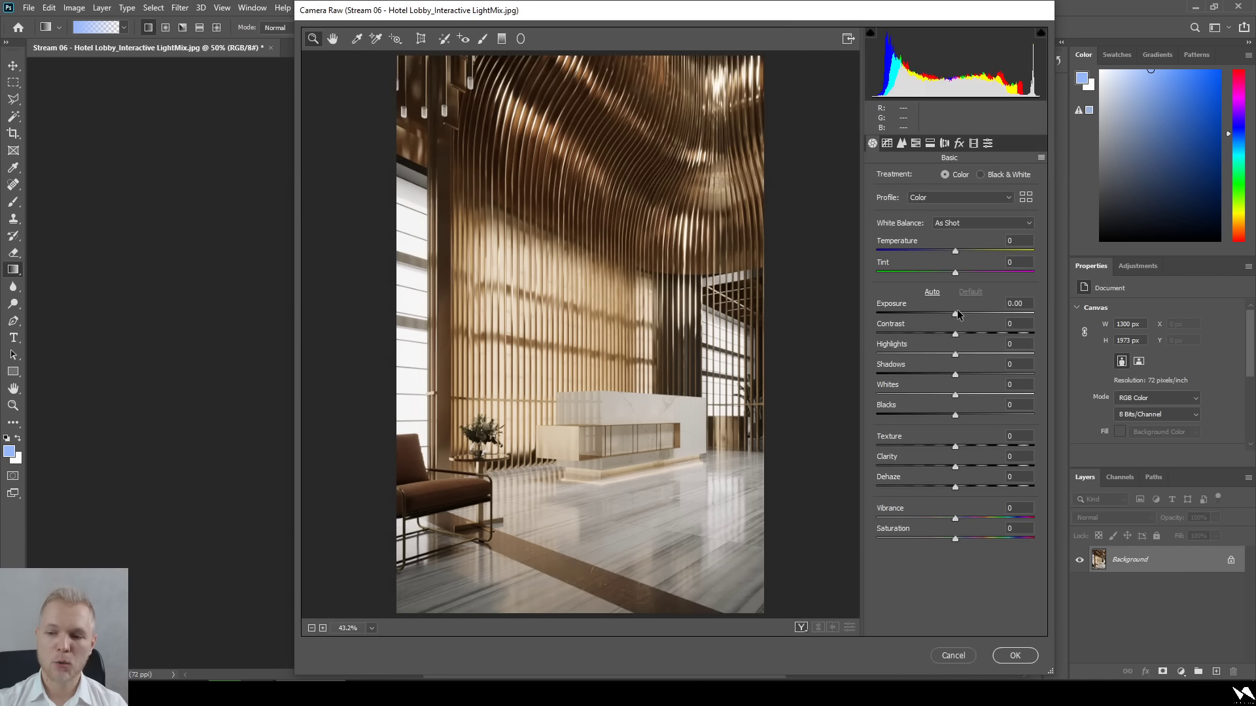
left_click_drag(953, 315, 978, 334)
left_click_drag(955, 446, 1015, 467)
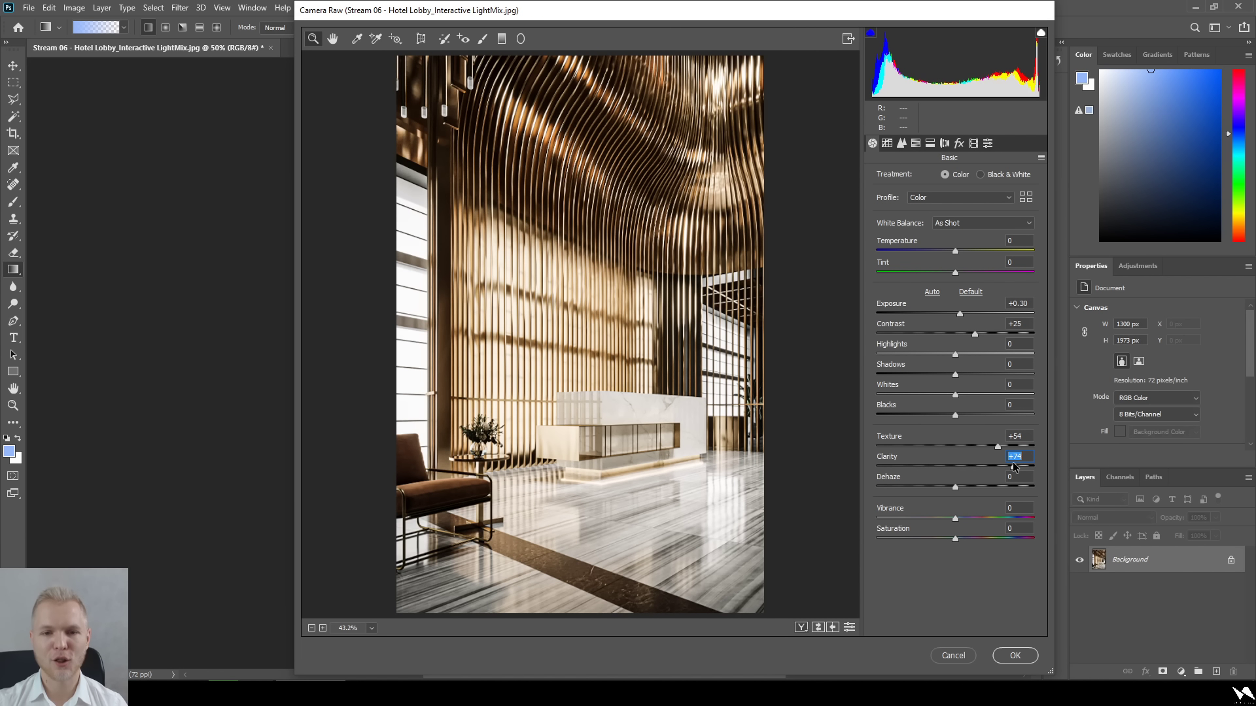
left_click_drag(955, 488, 972, 488)
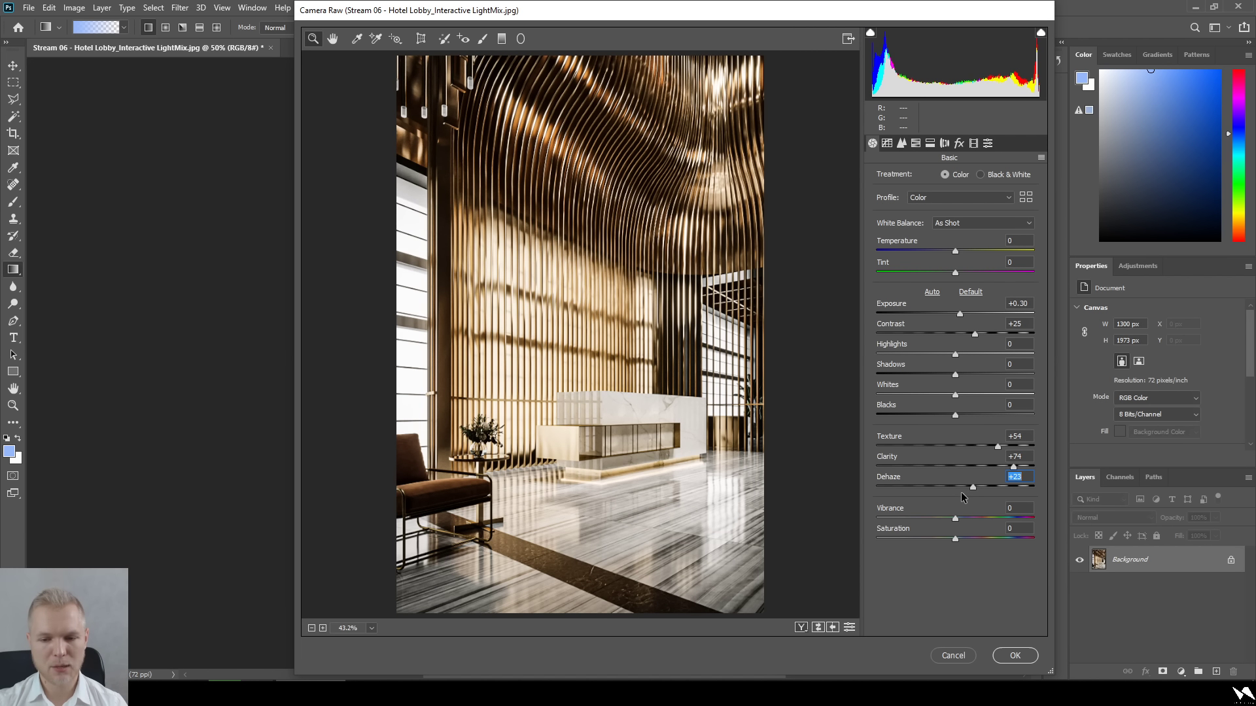
left_click_drag(972, 488, 959, 539)
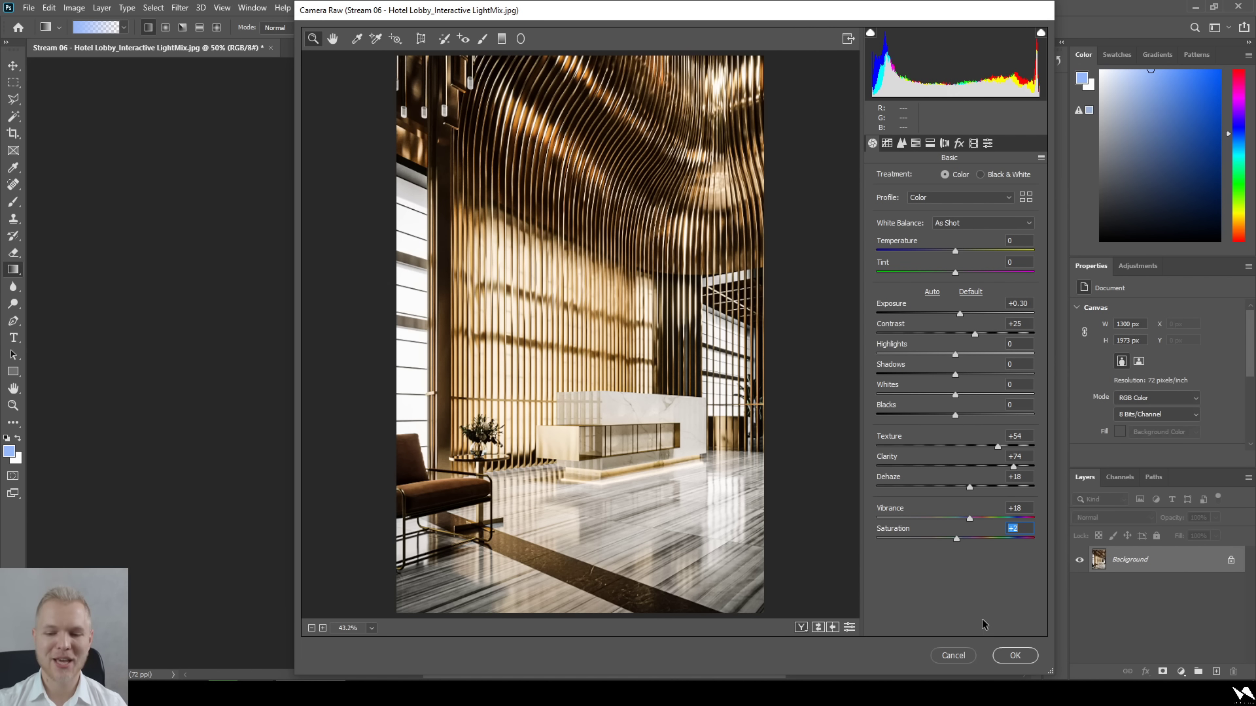
left_click(1015, 655)
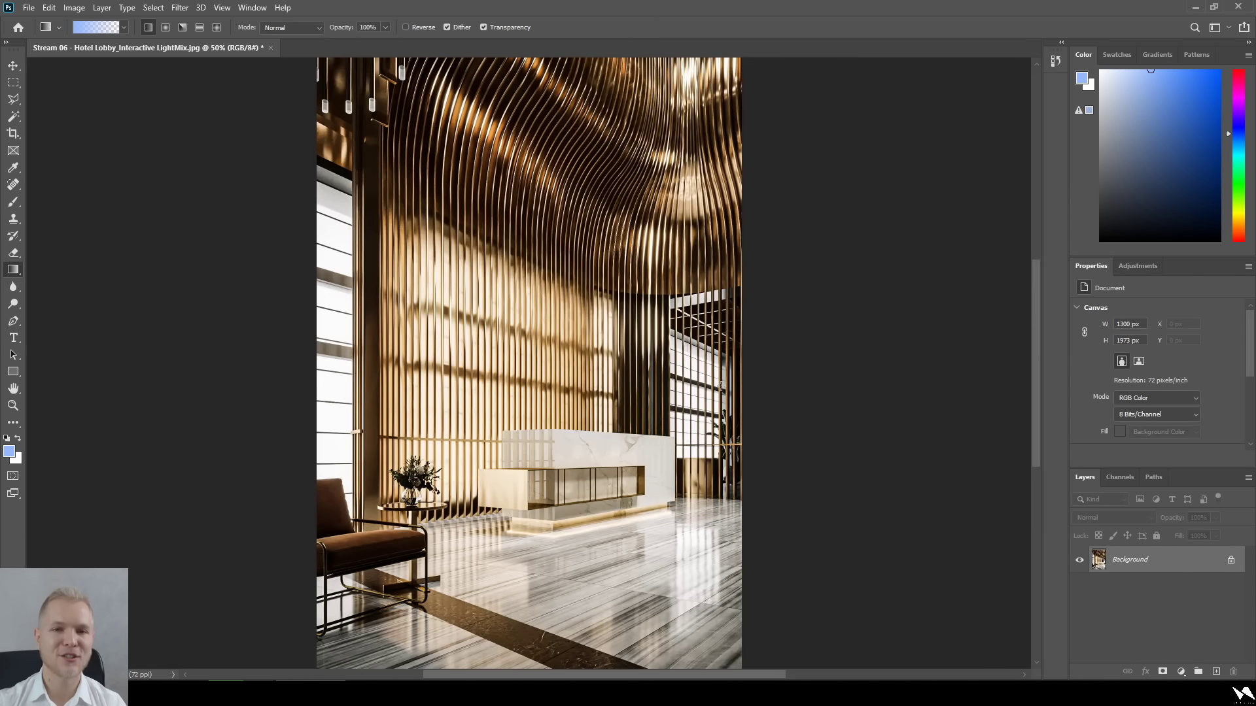
Add a new layer and draw a light-blue-to-transparent gradient from the render's lower-left corner towards the reception desk.
key("ctrl+minus")
key("ctrl+plus")
key("ctrl+minus")
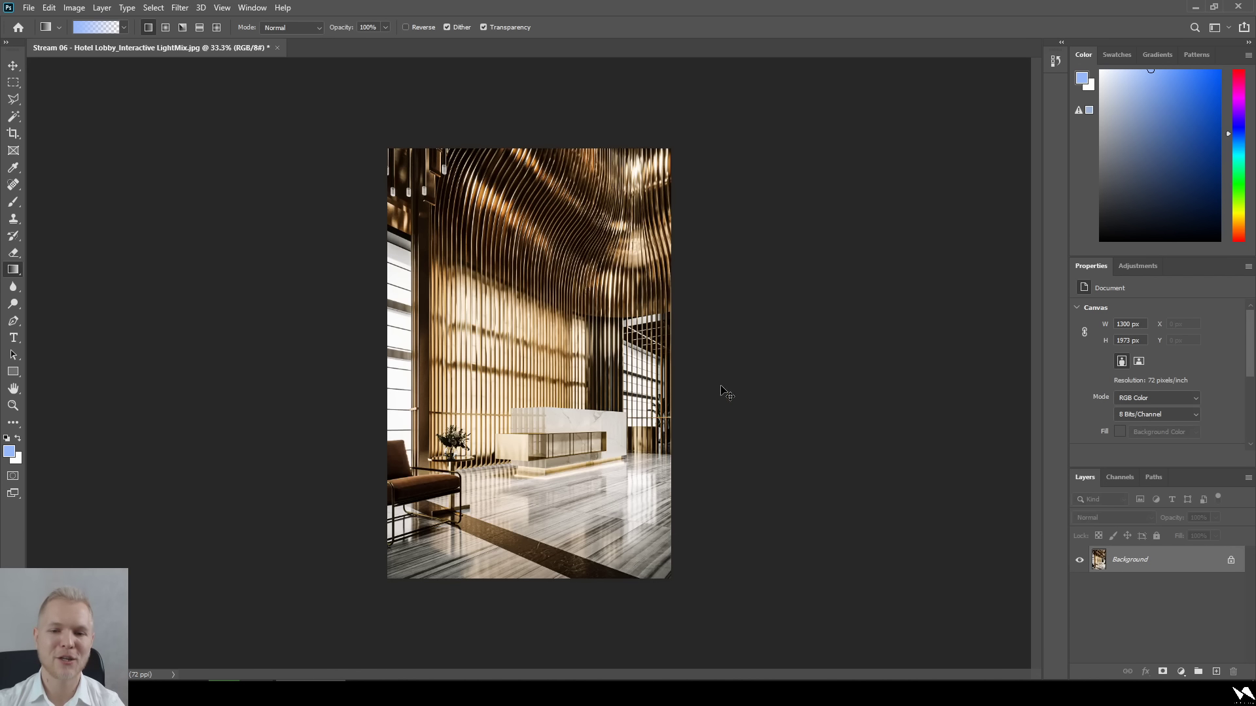
left_click(1216, 672)
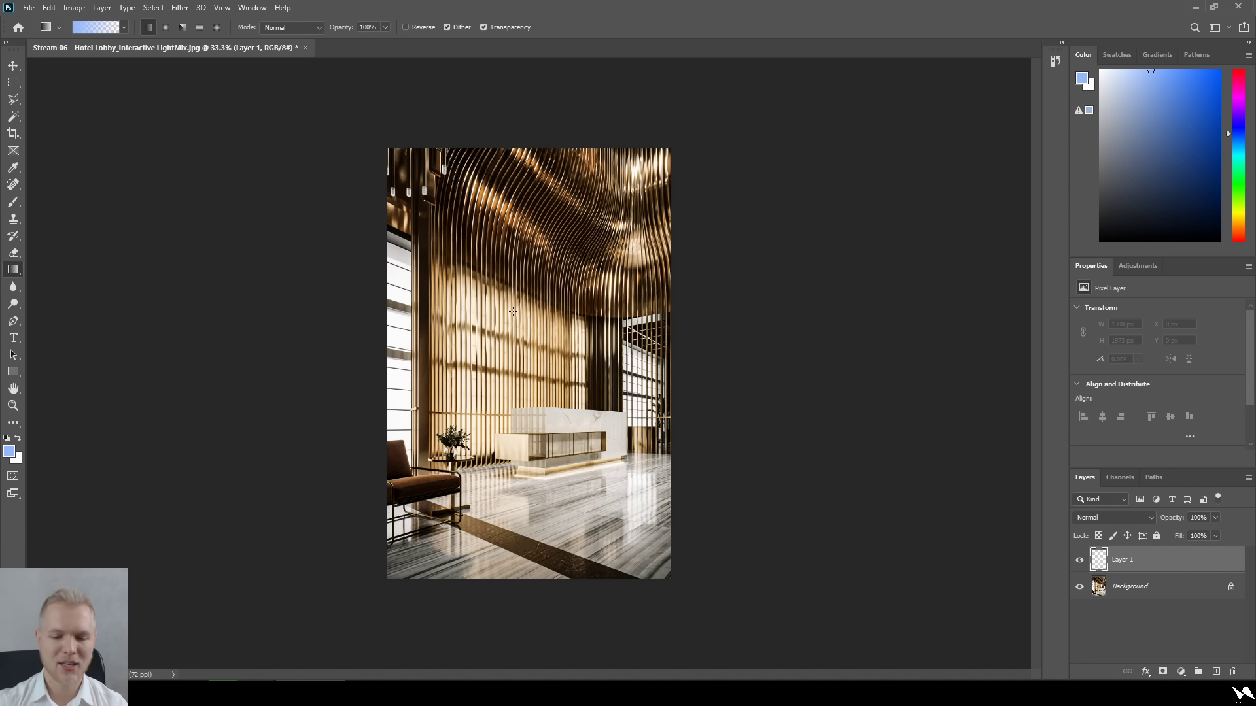
left_click_drag(378, 587, 578, 443)
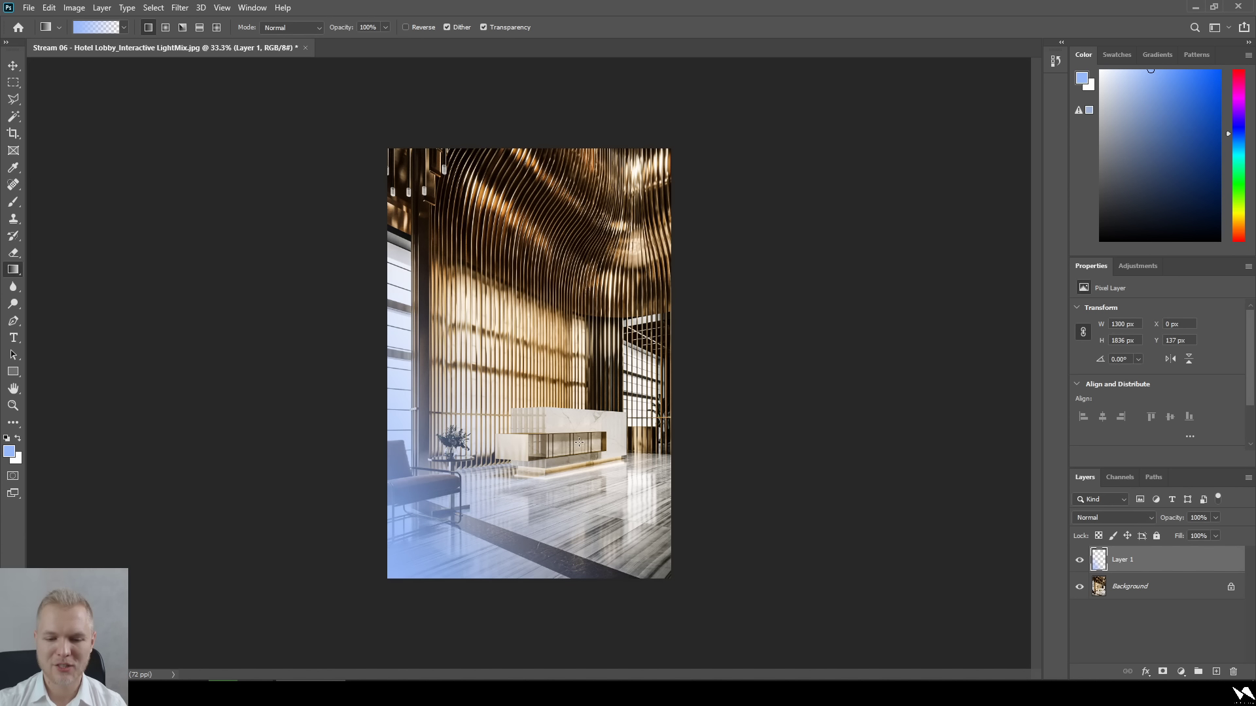
Set the gradient layer's blend mode to Linear Burn and its fill to 22%.
left_click(1112, 518)
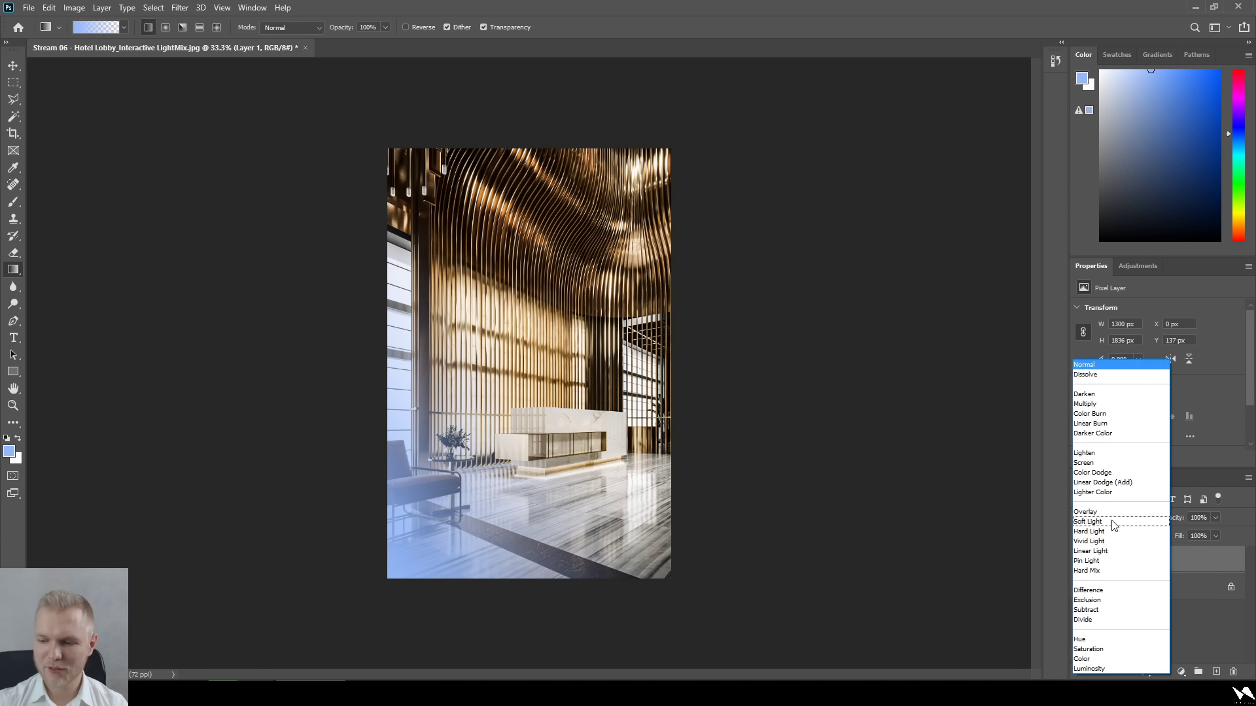
left_click(1120, 424)
left_click(1215, 535)
left_click_drag(1174, 553, 1170, 554)
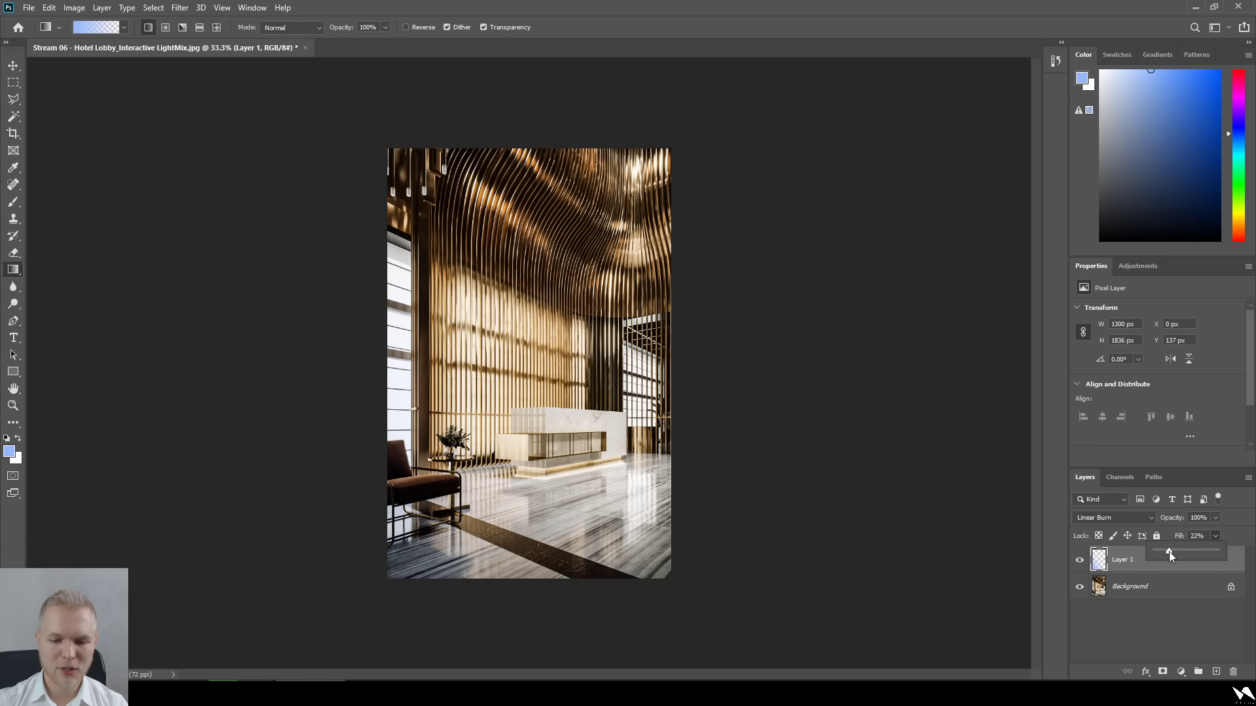
Apply Auto Color to the Background layer.
left_click(1160, 589)
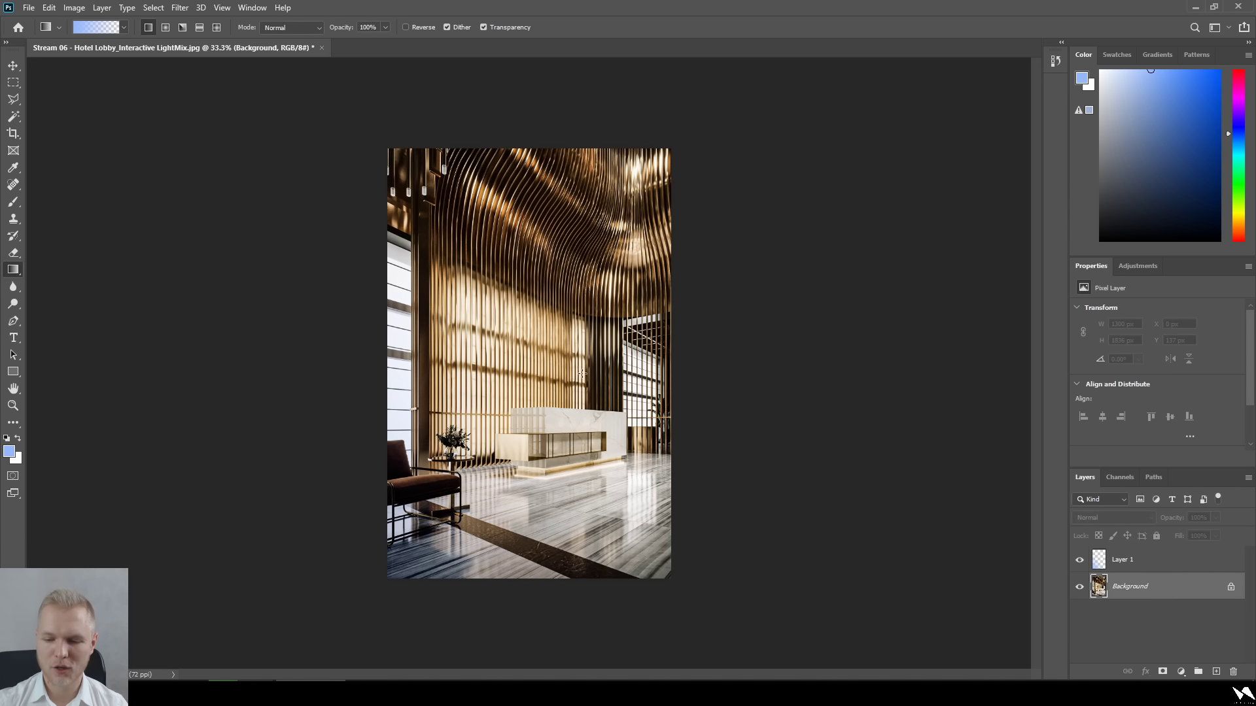
left_click(73, 7)
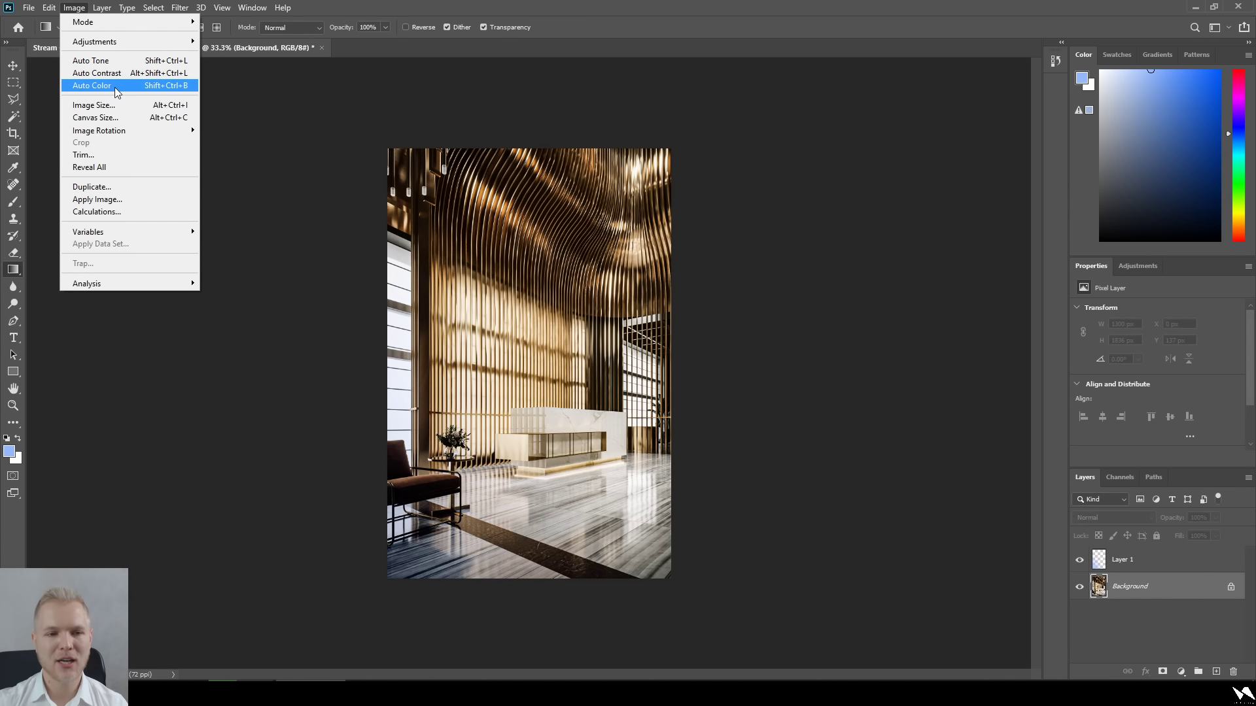
left_click(98, 86)
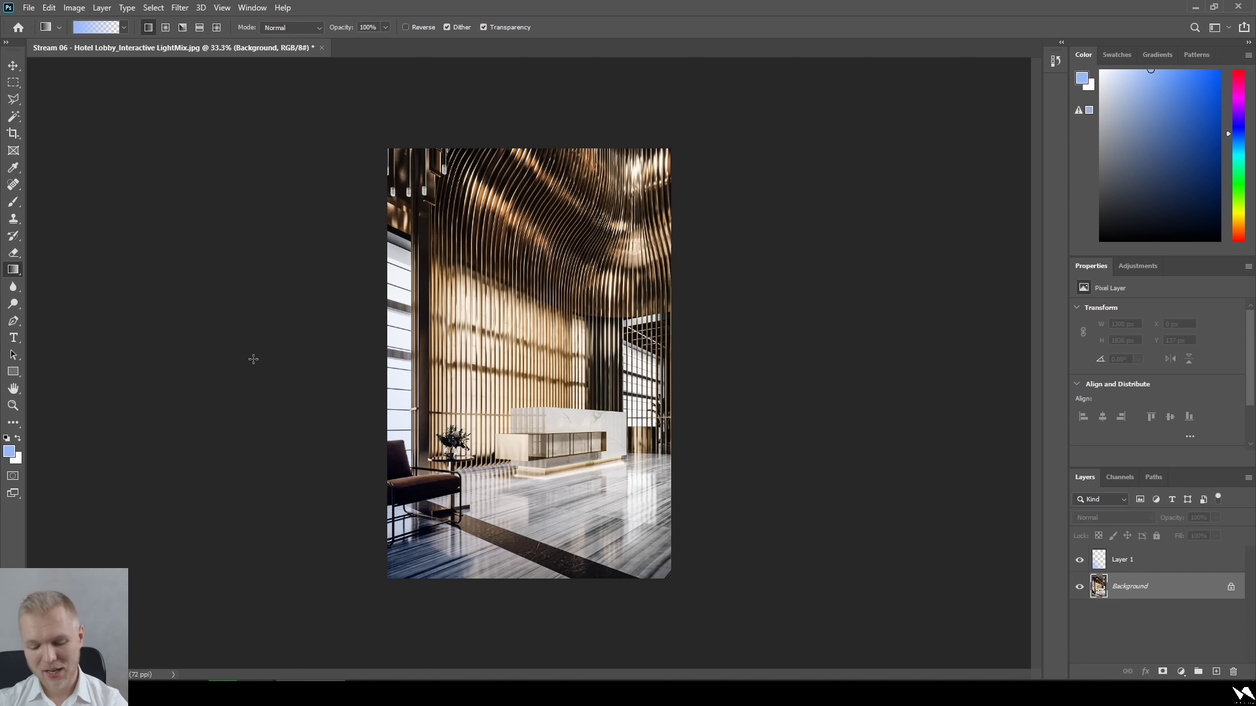
Compare the graded render side by side with the reference photo Stream 06 - Hotel Lobby.jpg, then return to the render at 33.3% zoom.
key("ctrl+plus")
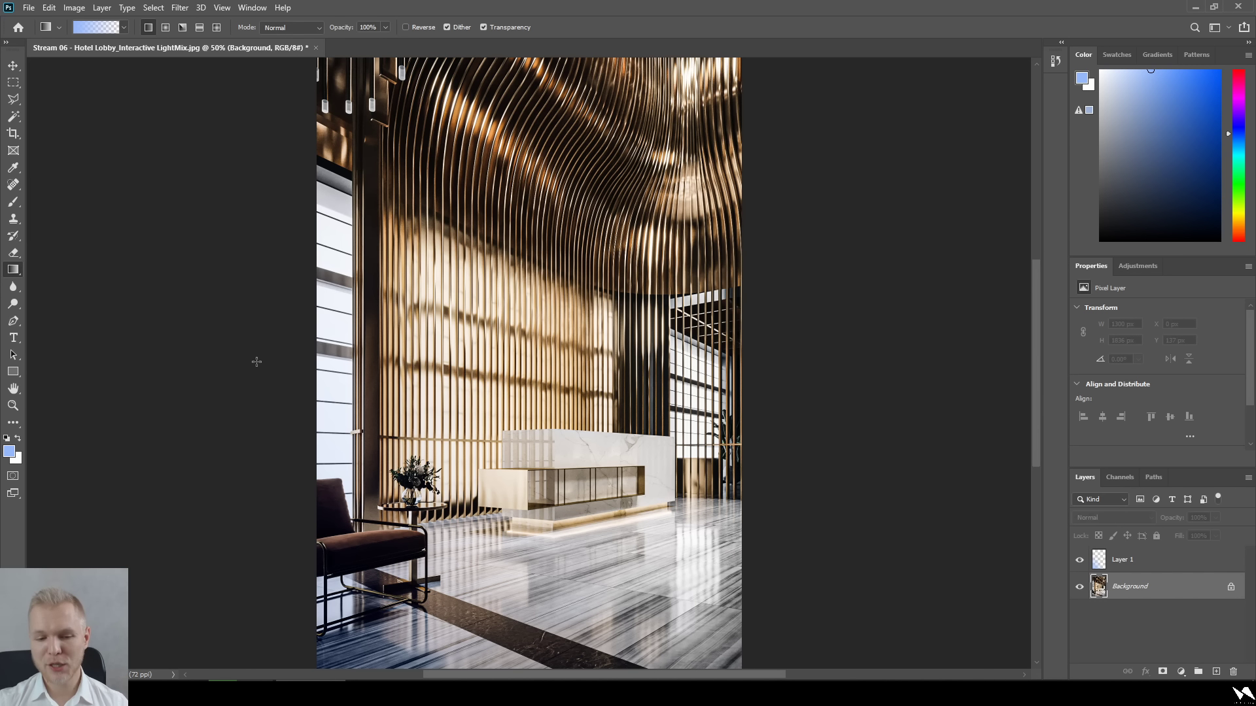
left_click(894, 635)
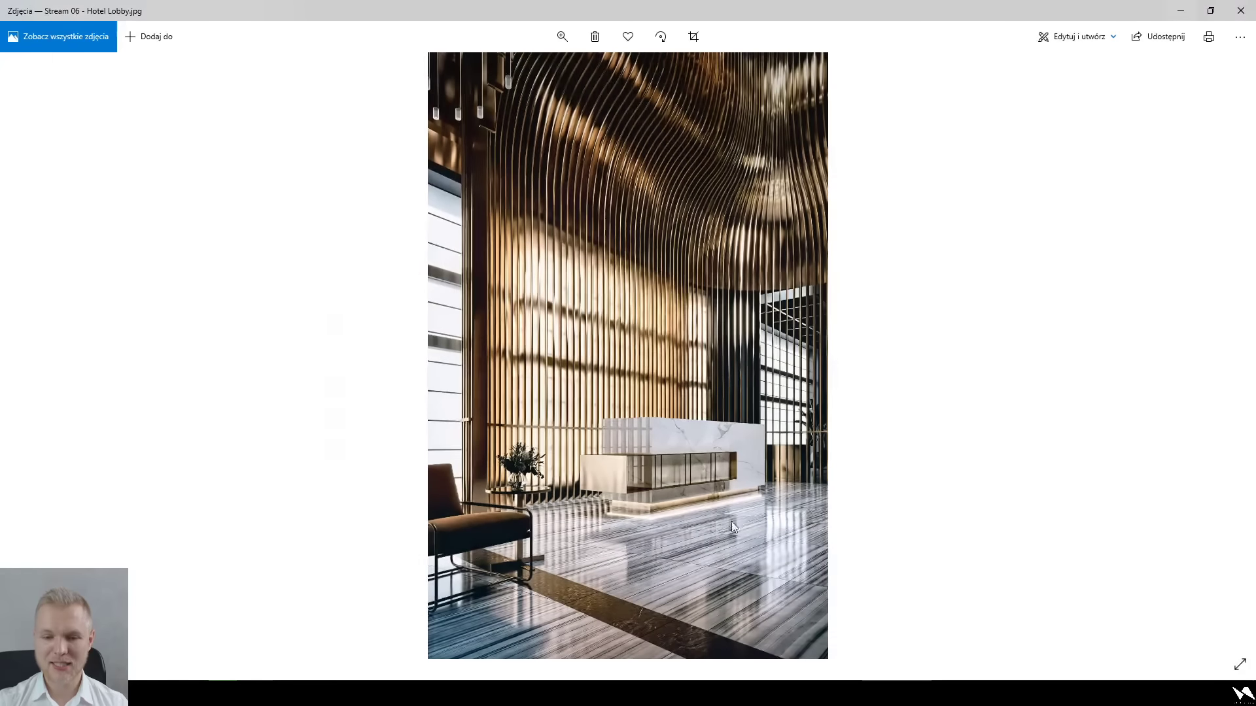
left_click_drag(641, 8, 931, 49)
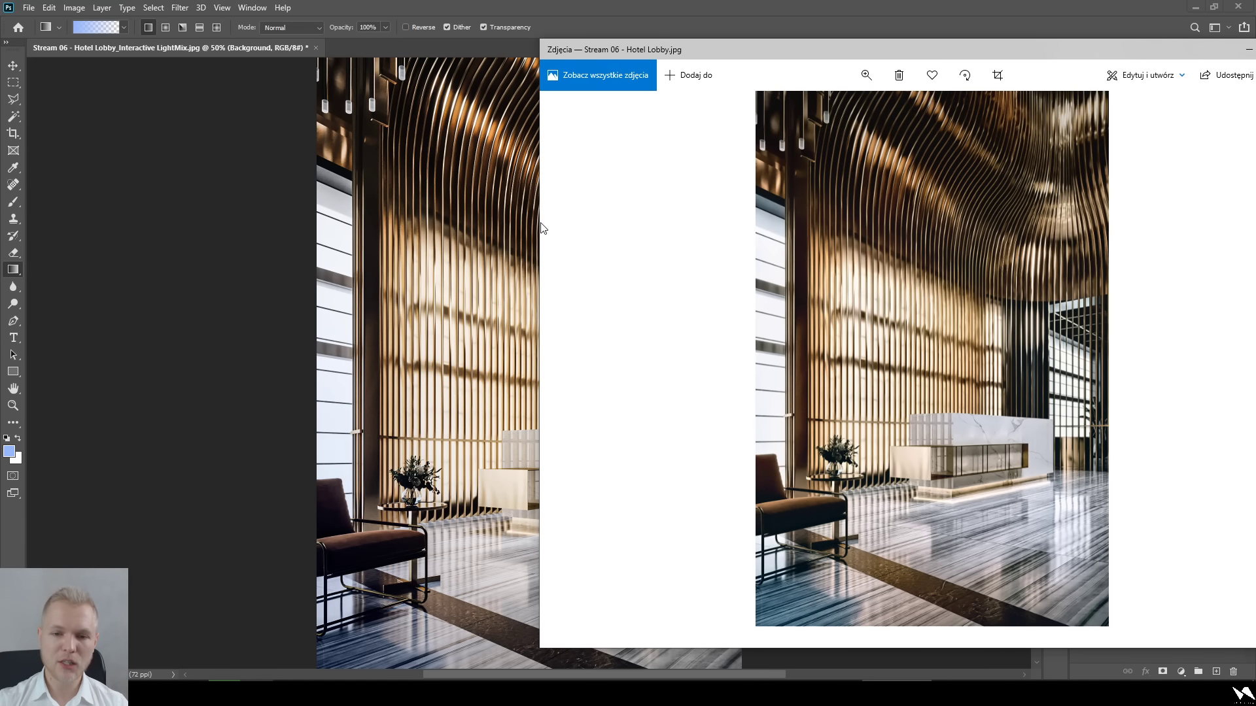
left_click_drag(537, 222, 817, 227)
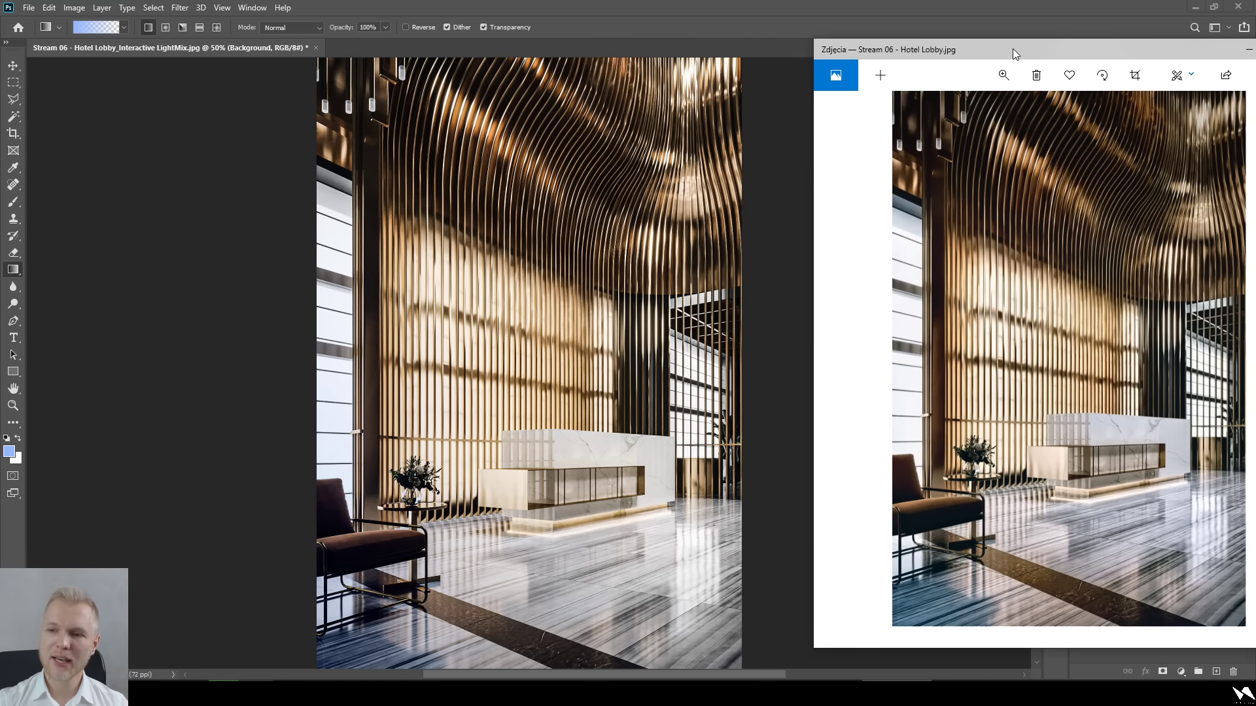
left_click_drag(1013, 49, 901, 44)
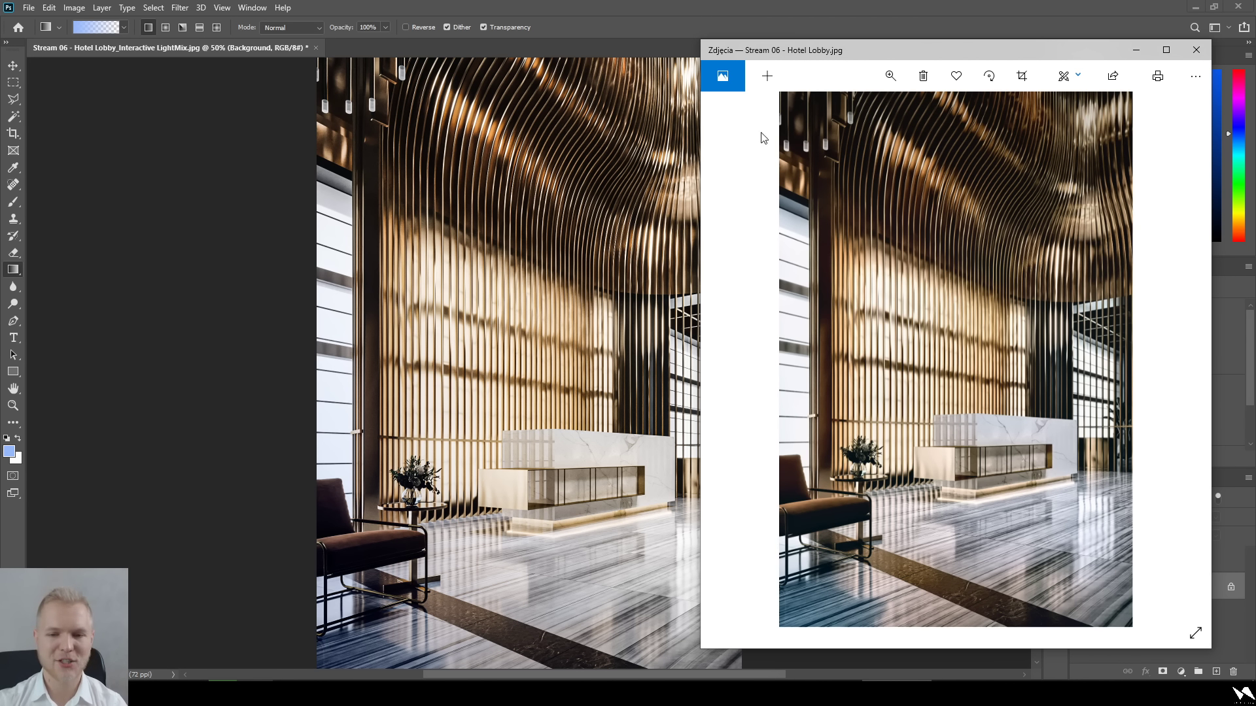
left_click(643, 187)
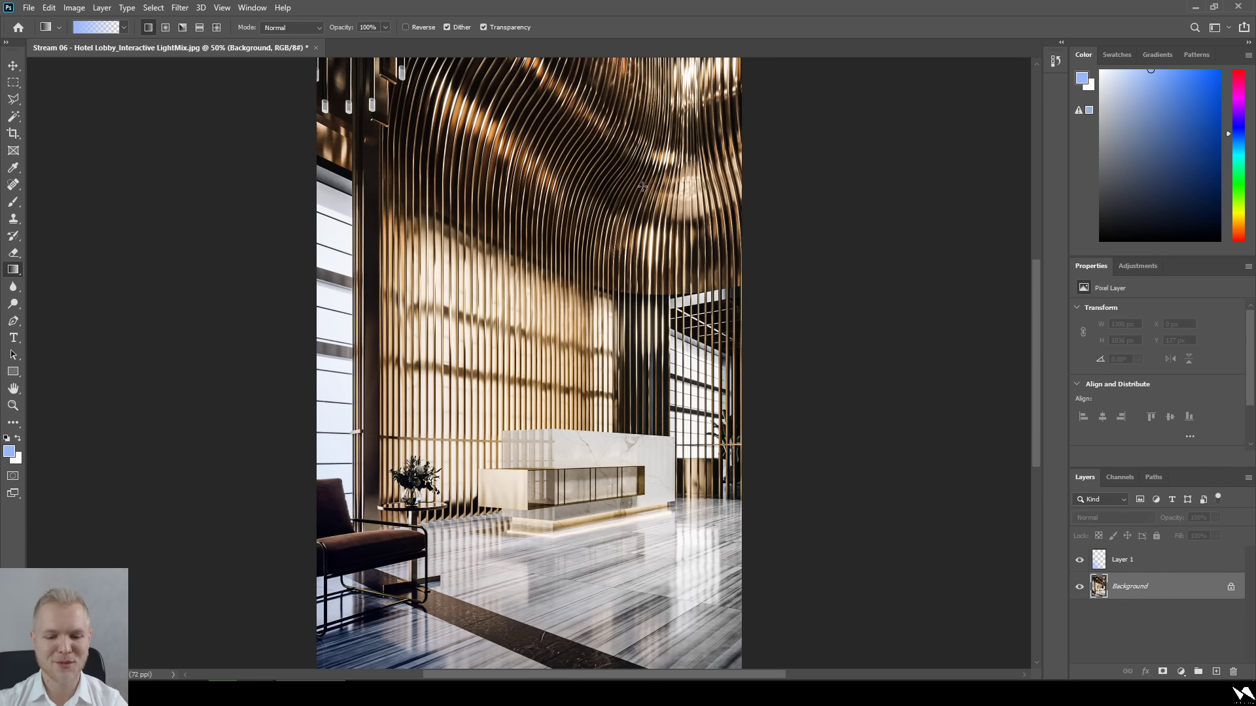
key("ctrl+minus")
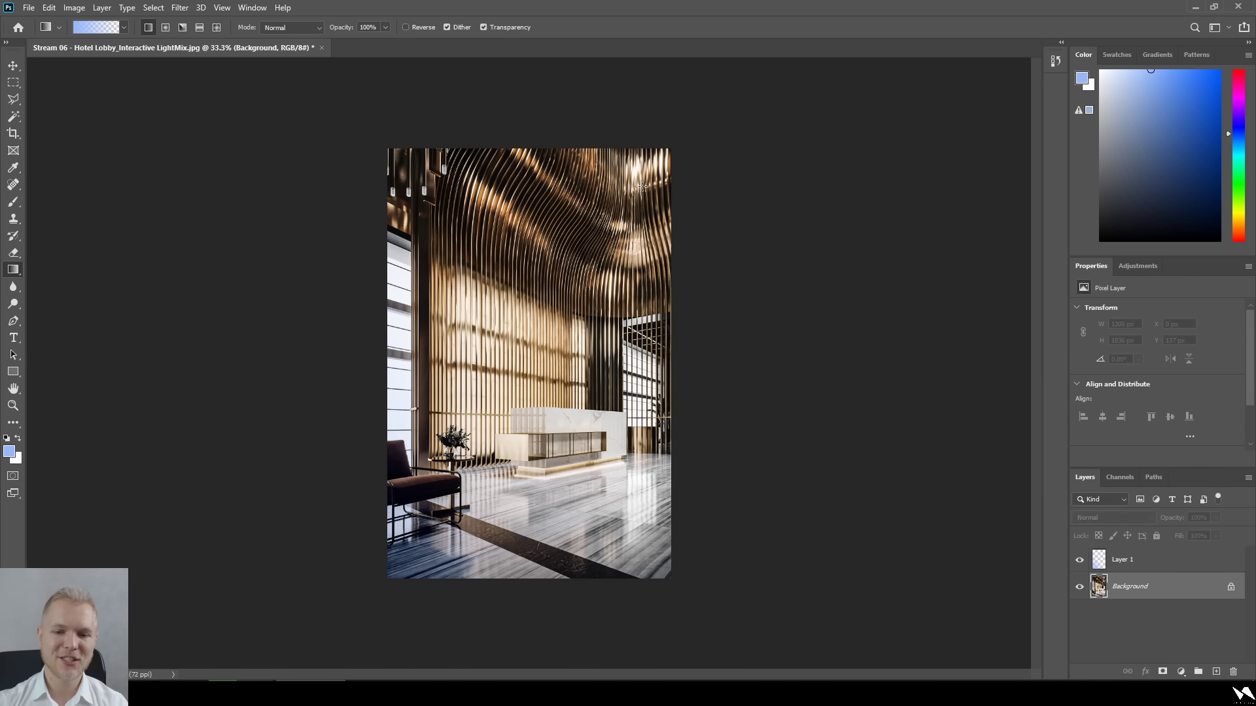
Switch to the VizAcademy website in the browser, leave the enrolment form and look through the pricing table, testimonials and student works.
mouse_move(690, 682)
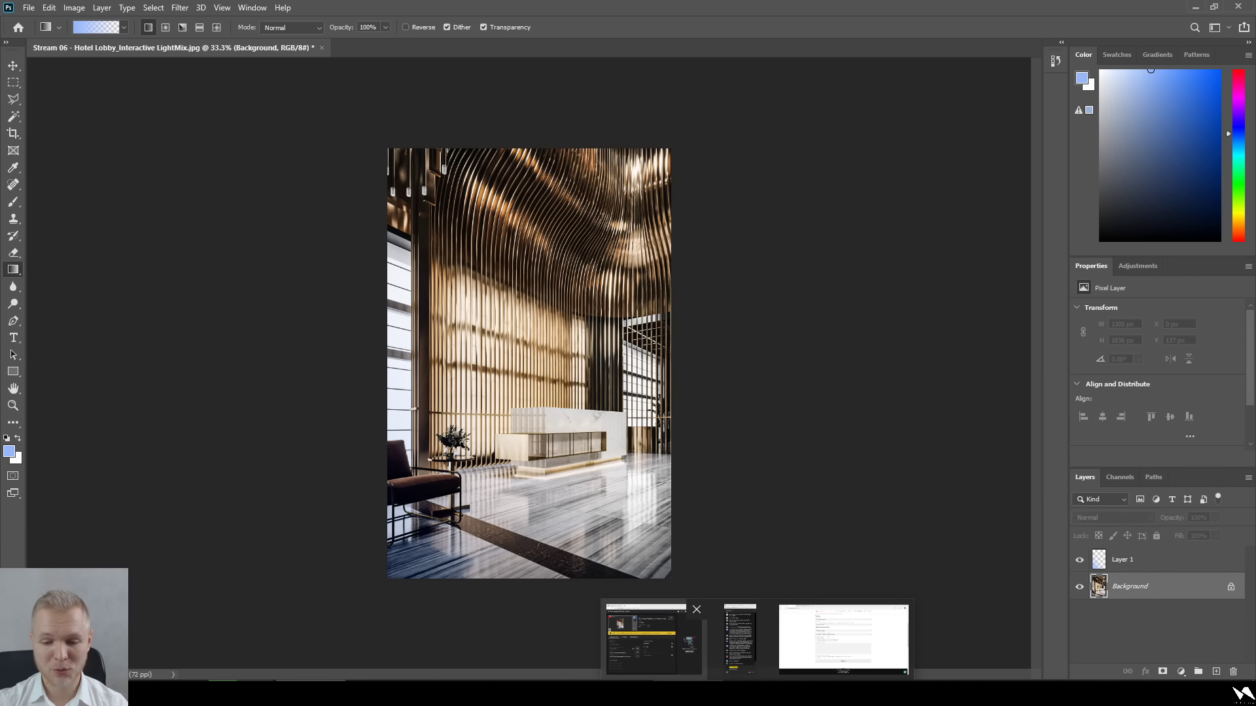
left_click(829, 644)
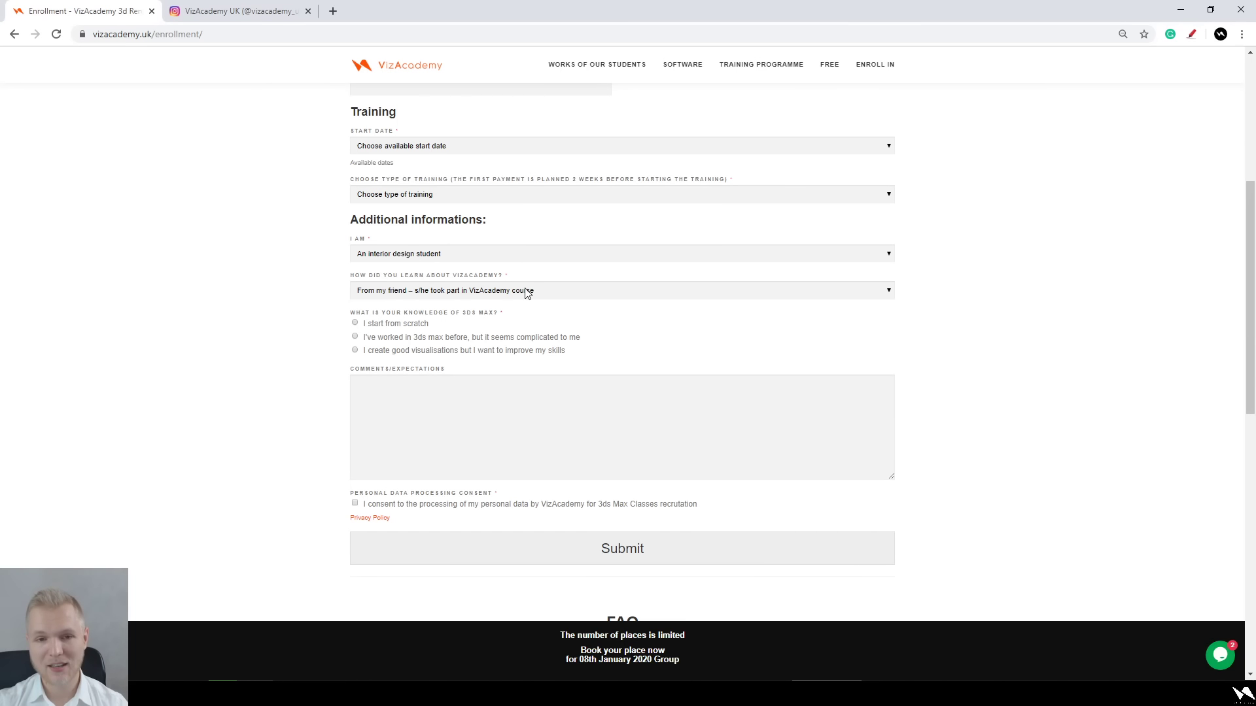
key("alt+Left")
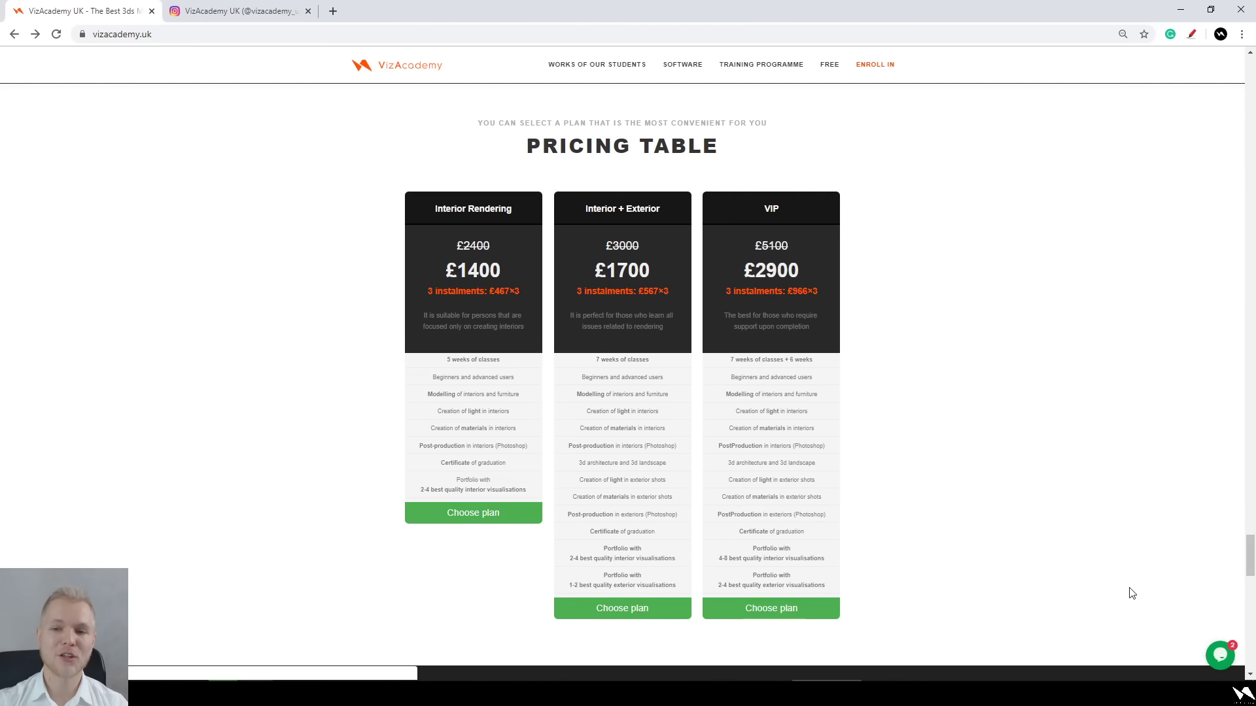
scroll(999, 344, "up", 15)
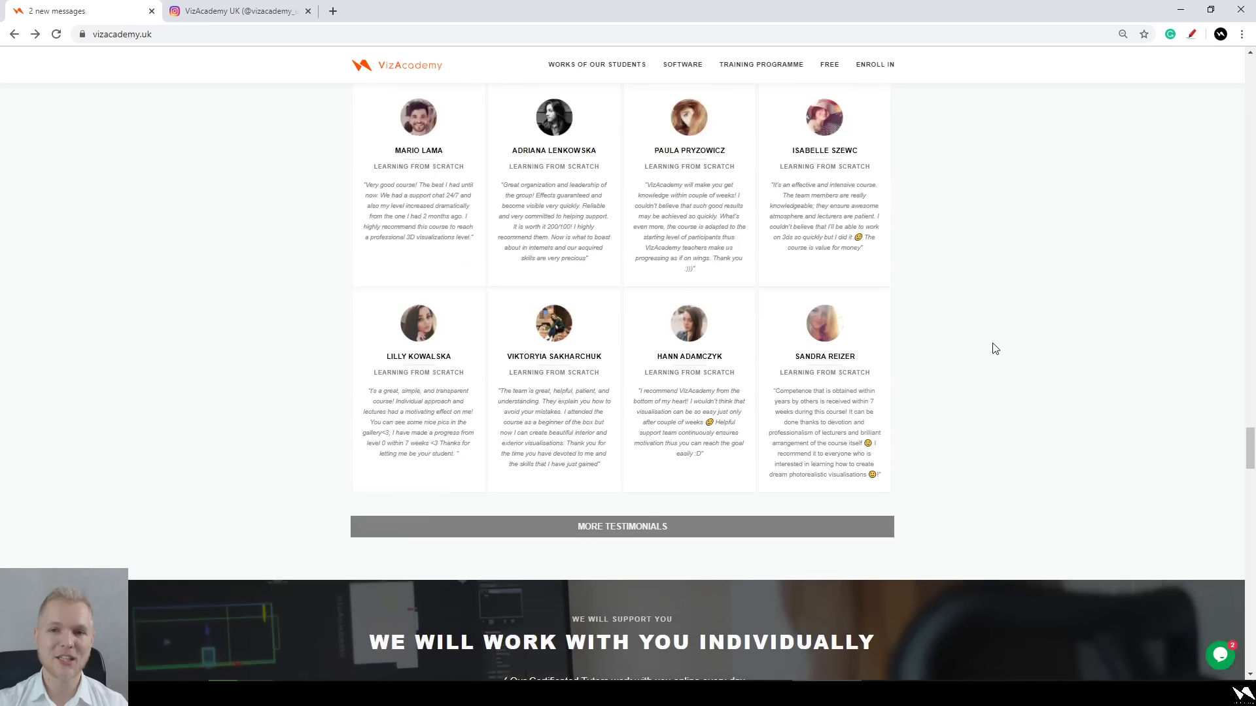
middle_click(994, 382)
scroll(993, 386, "up", 10)
scroll(992, 386, "down", 8)
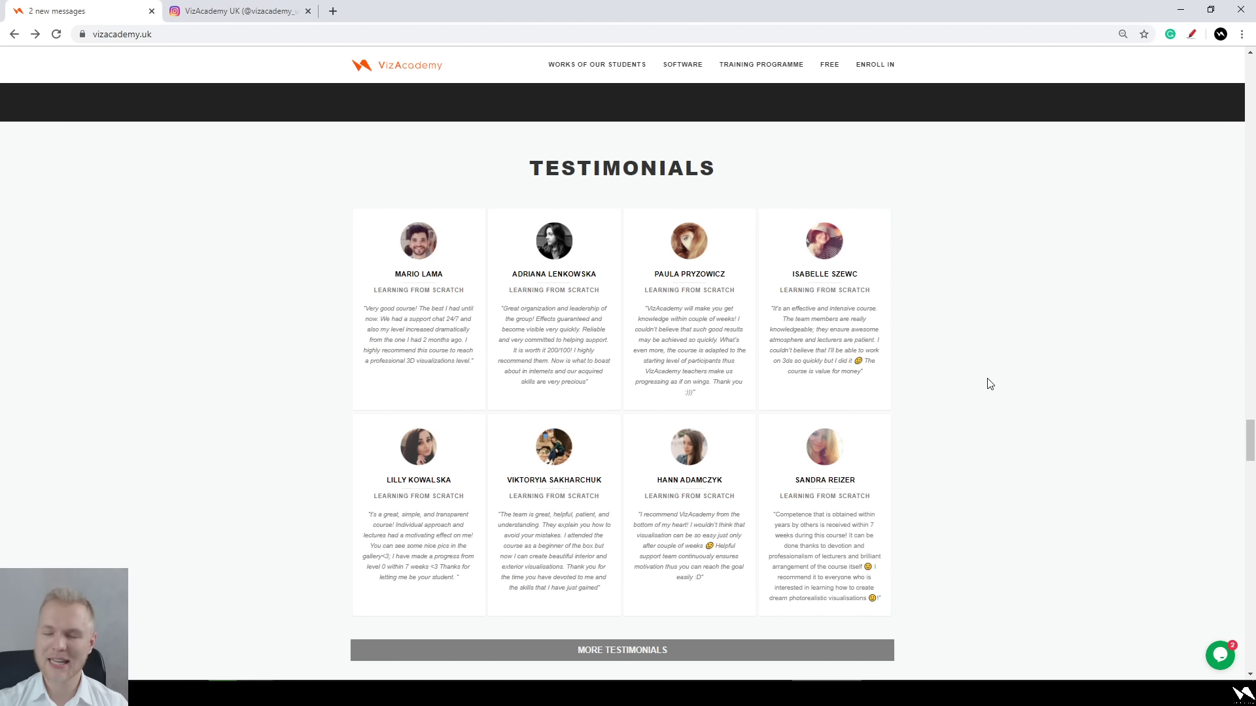
scroll(990, 384, "up", 15)
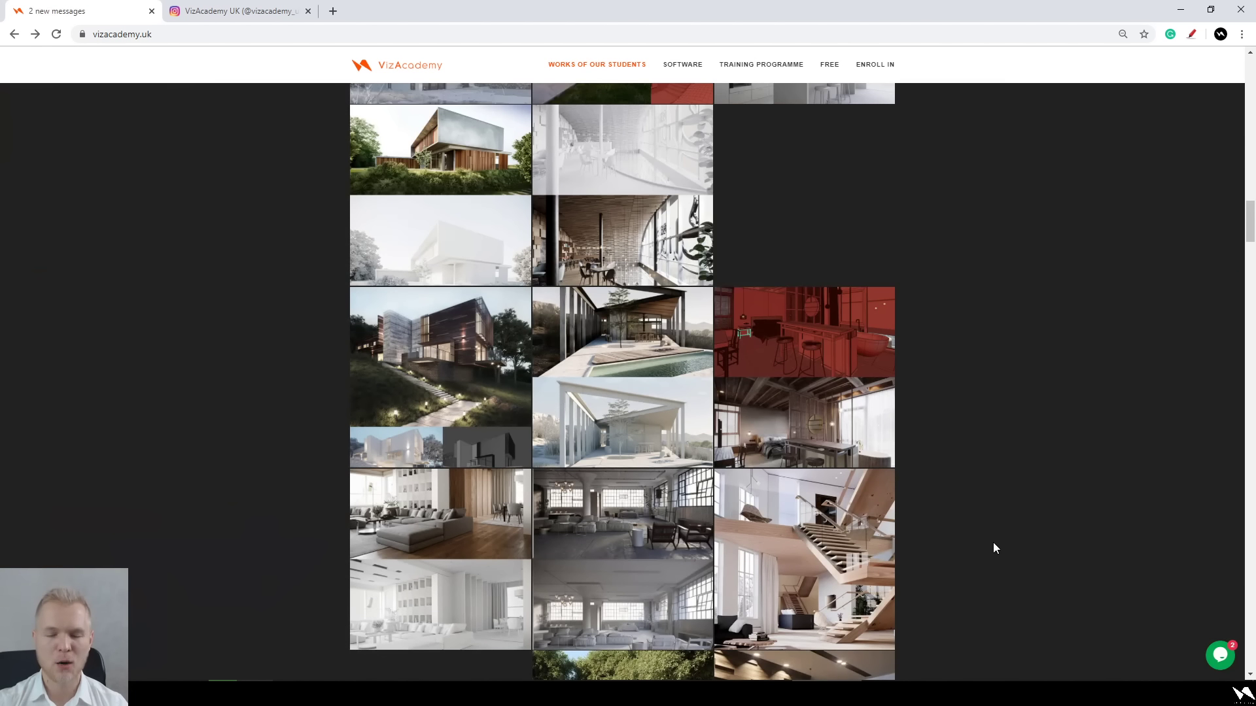
scroll(993, 543, "up", 2)
scroll(972, 477, "up", 15)
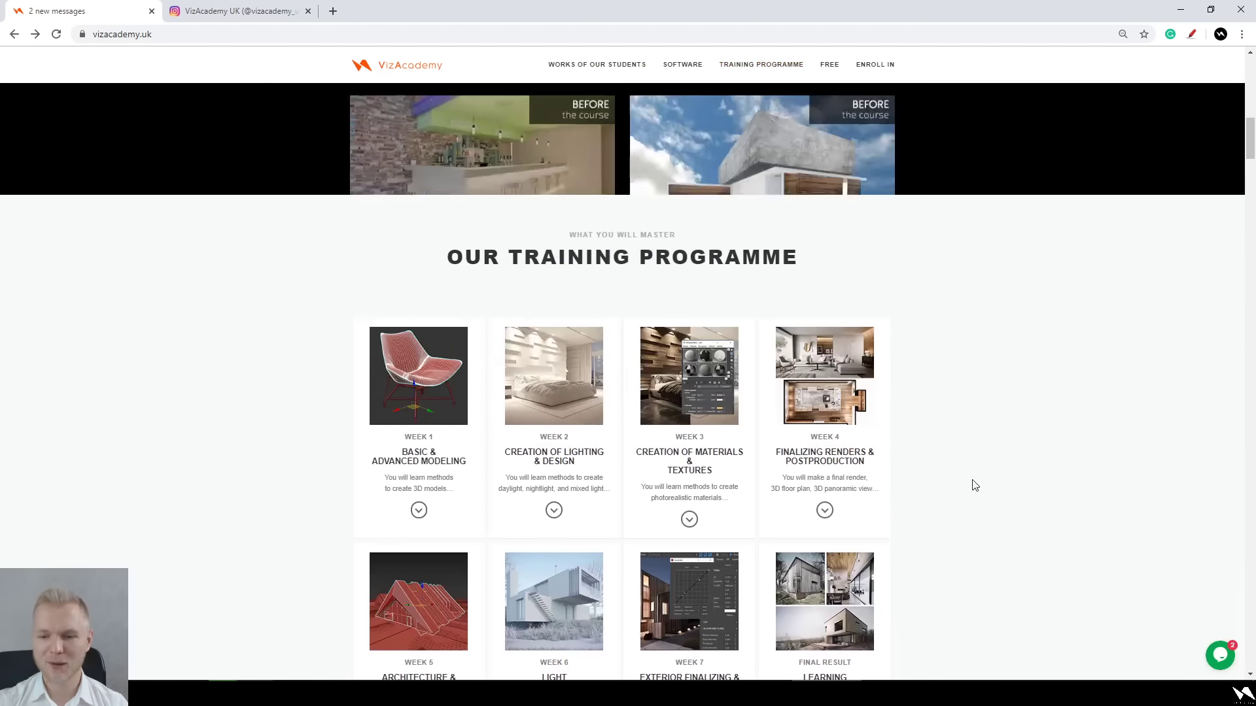
Look over the Our Training Programme section, from Week 1 to the final result and the teaching banner below.
scroll(996, 517, "down", 1)
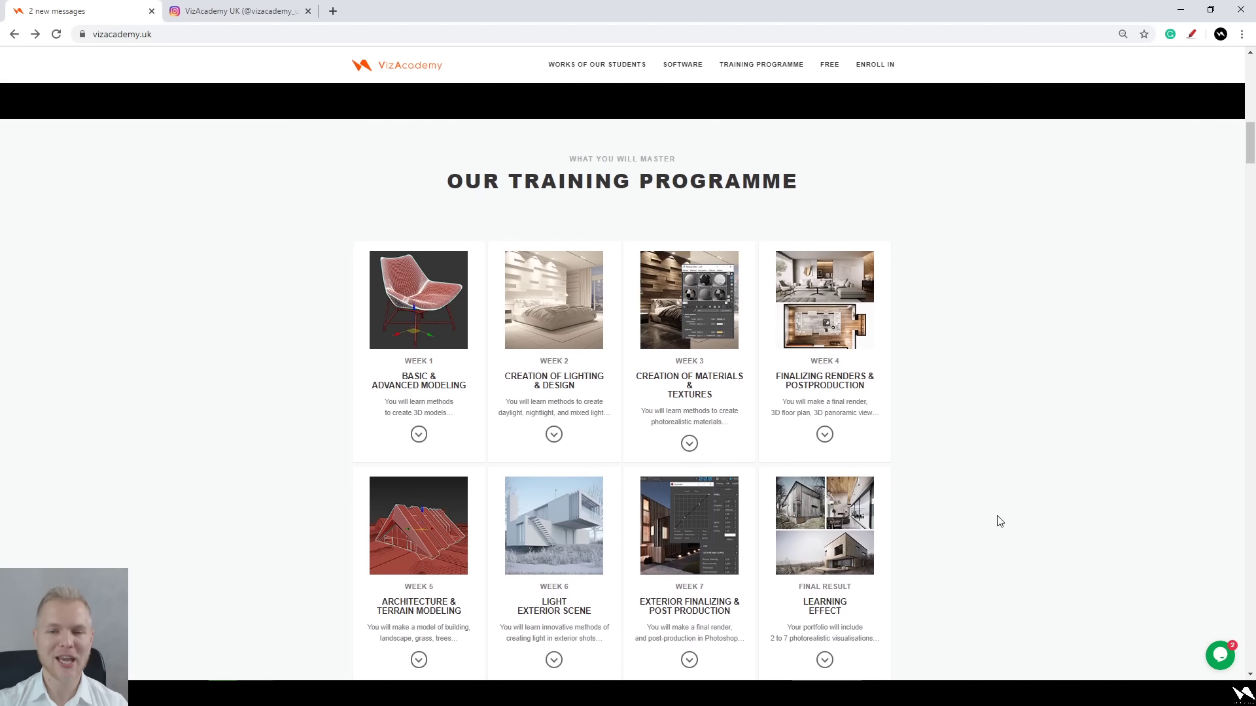
scroll(965, 401, "down", 1)
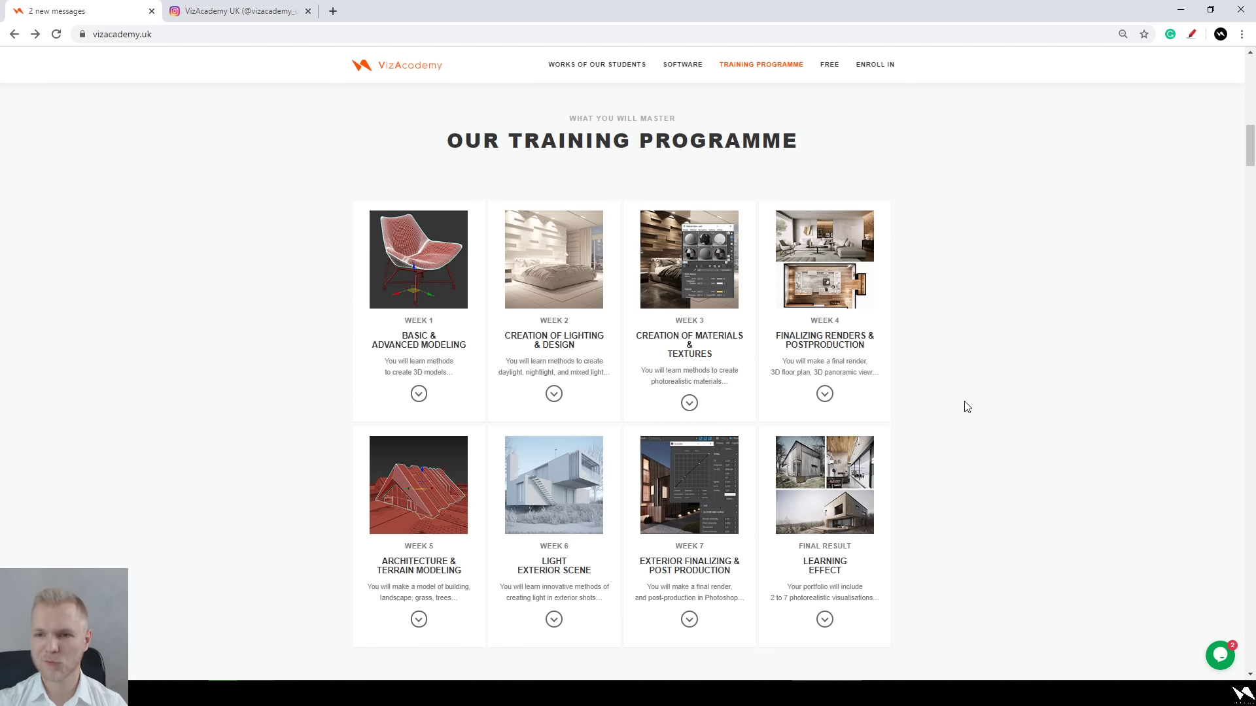
scroll(941, 340, "down", 5)
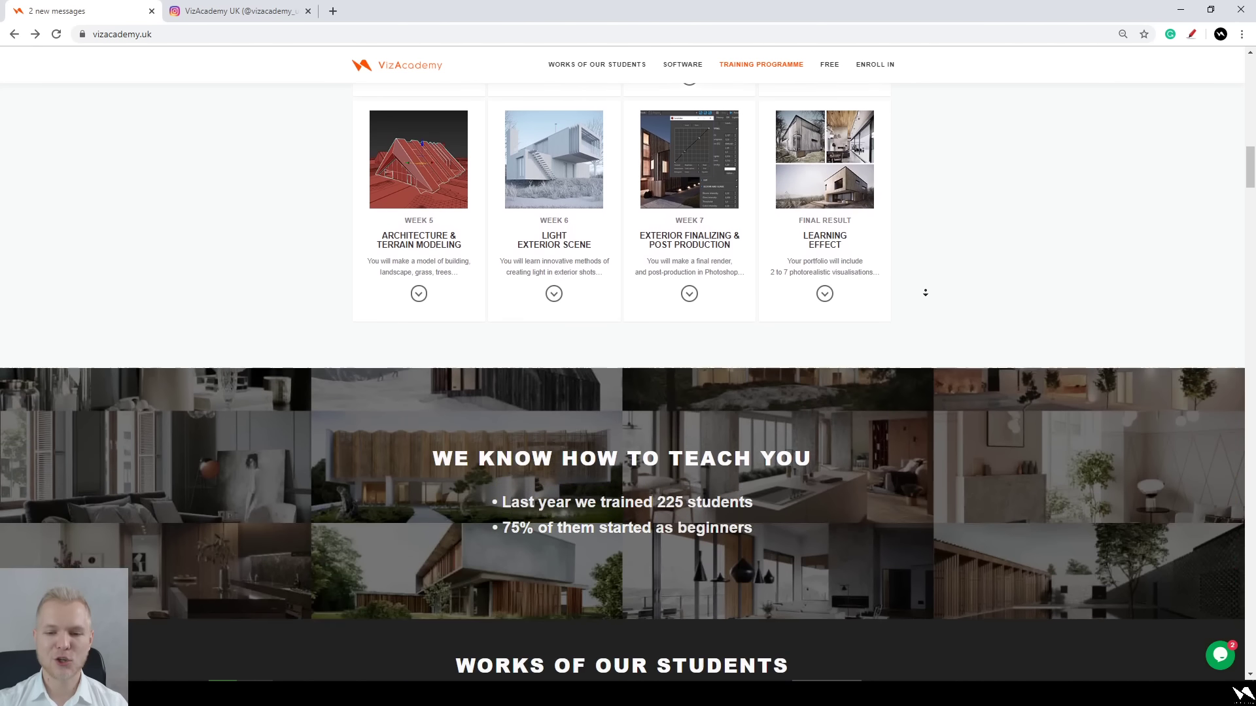
scroll(939, 399, "up", 6)
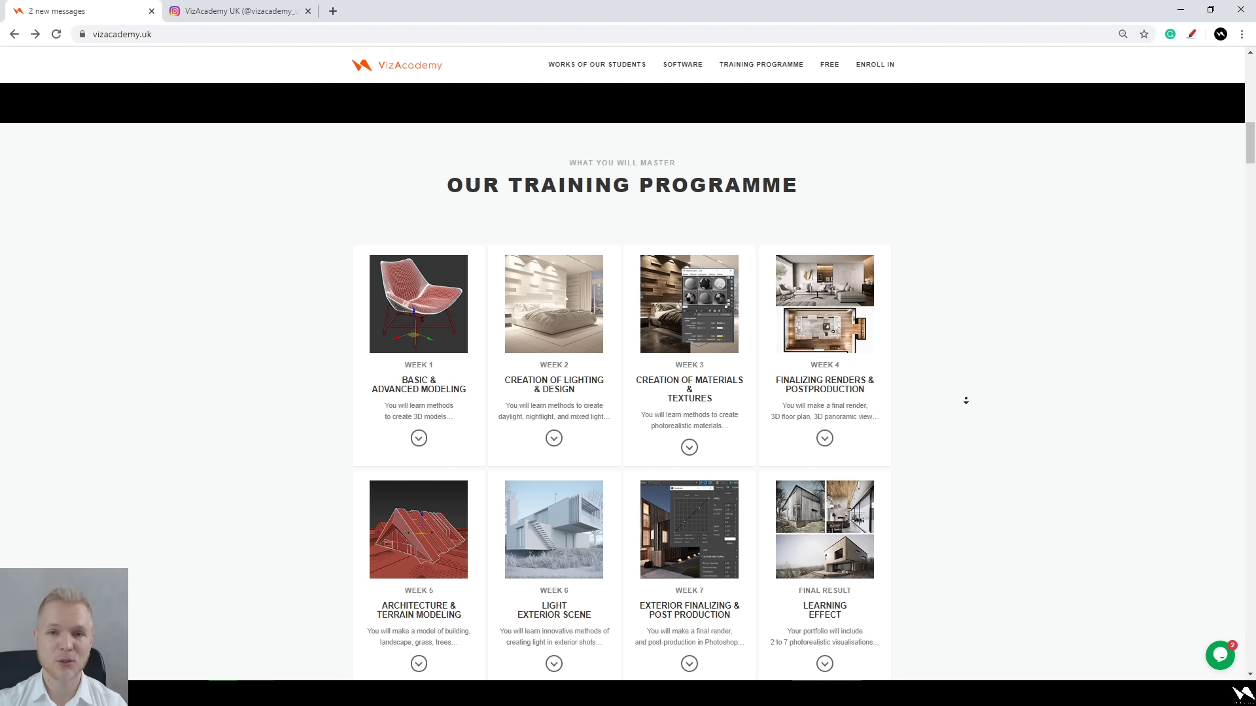
scroll(969, 409, "down", 1)
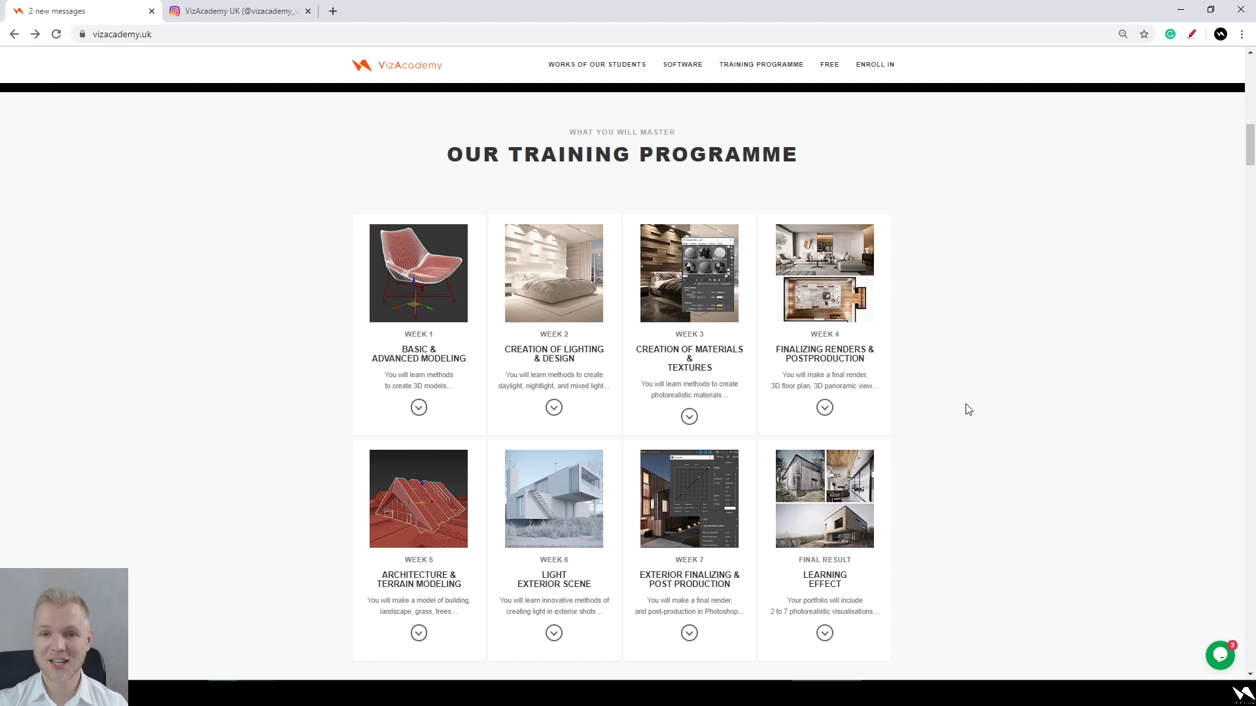
scroll(991, 393, "down", 1)
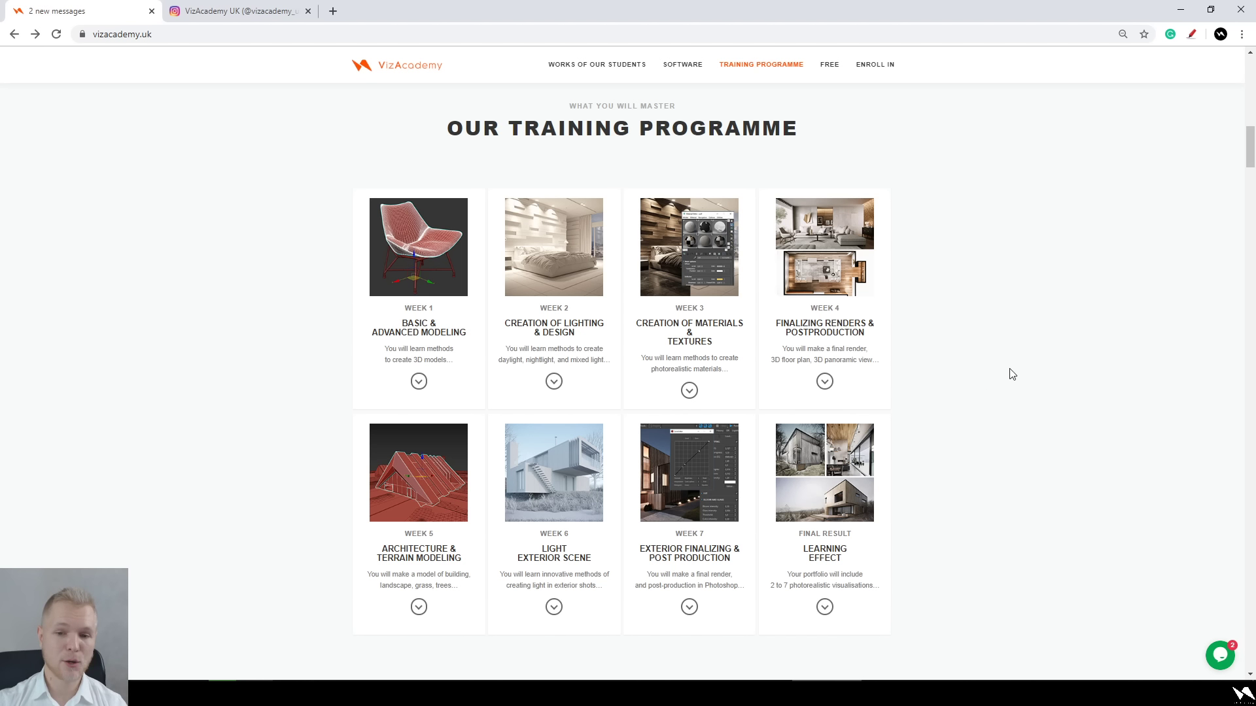
Go to the pricing table and choose the Interior + Exterior plan to open the enrolment form.
scroll(1001, 385, "down", 1)
left_click(878, 82)
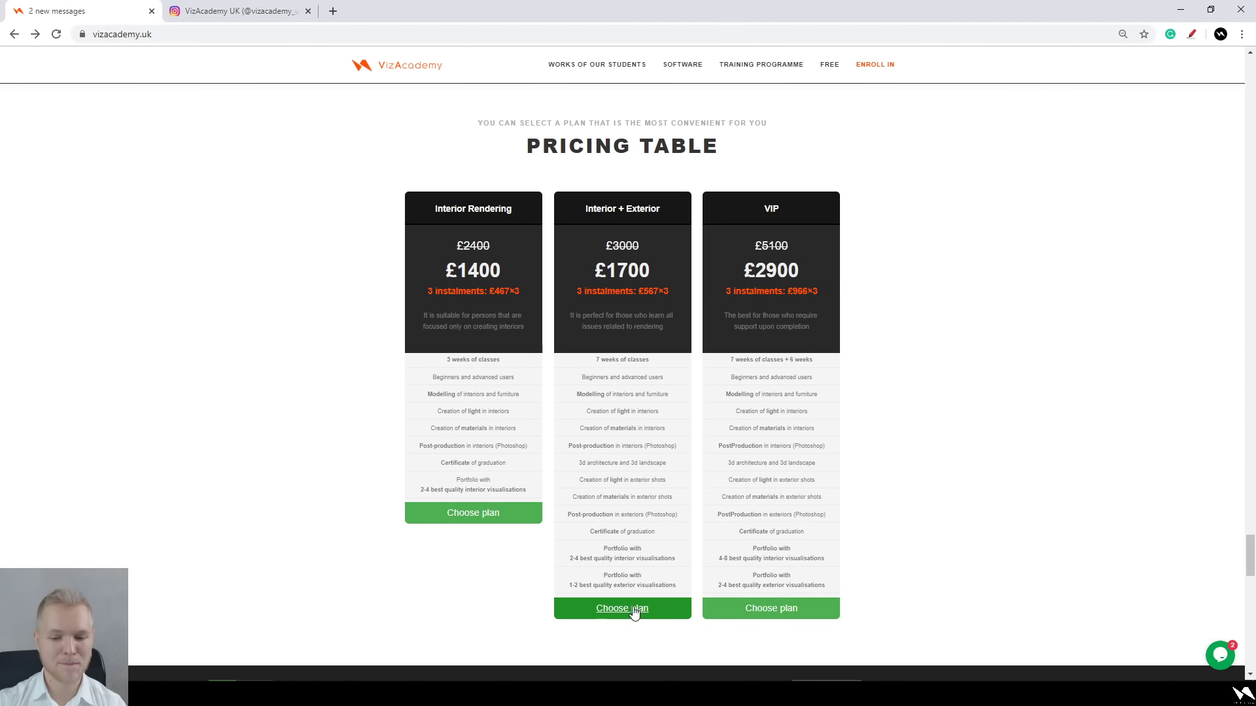
left_click(639, 607)
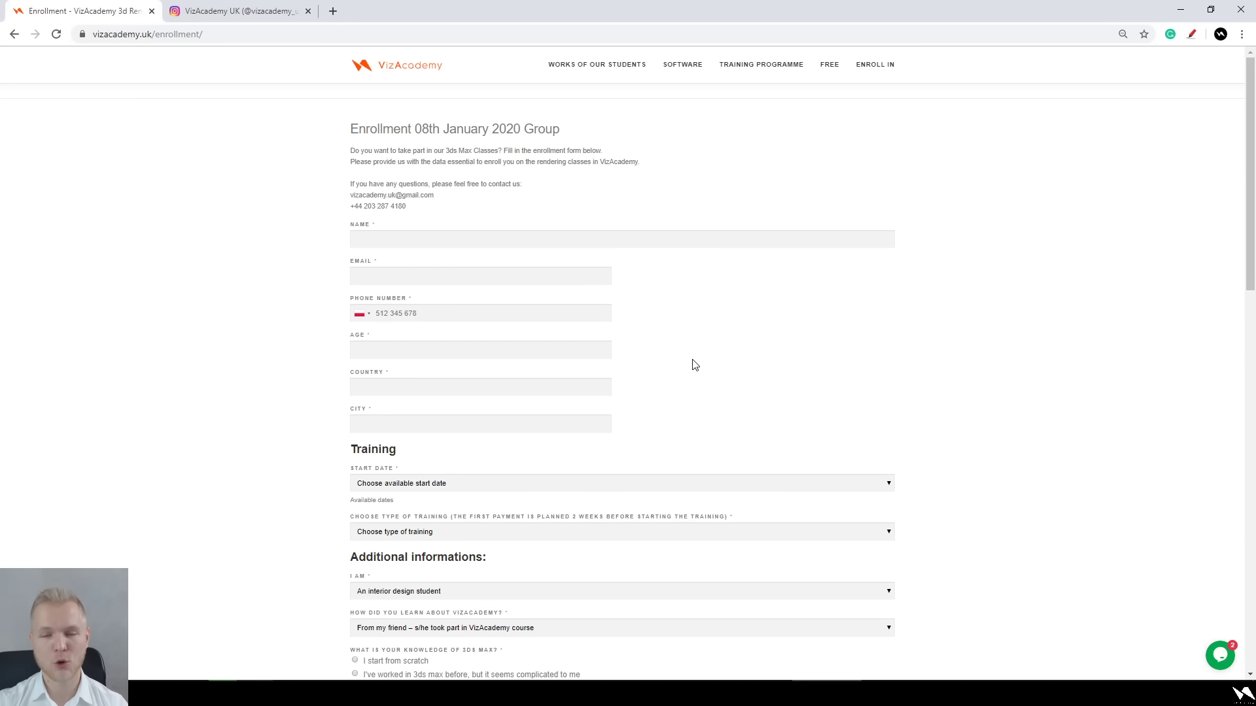
Leave the enrolment form and look over both open 3ds Max sessions with their Corona renders, ending on the graded render in Photoshop.
scroll(742, 364, "down", 1)
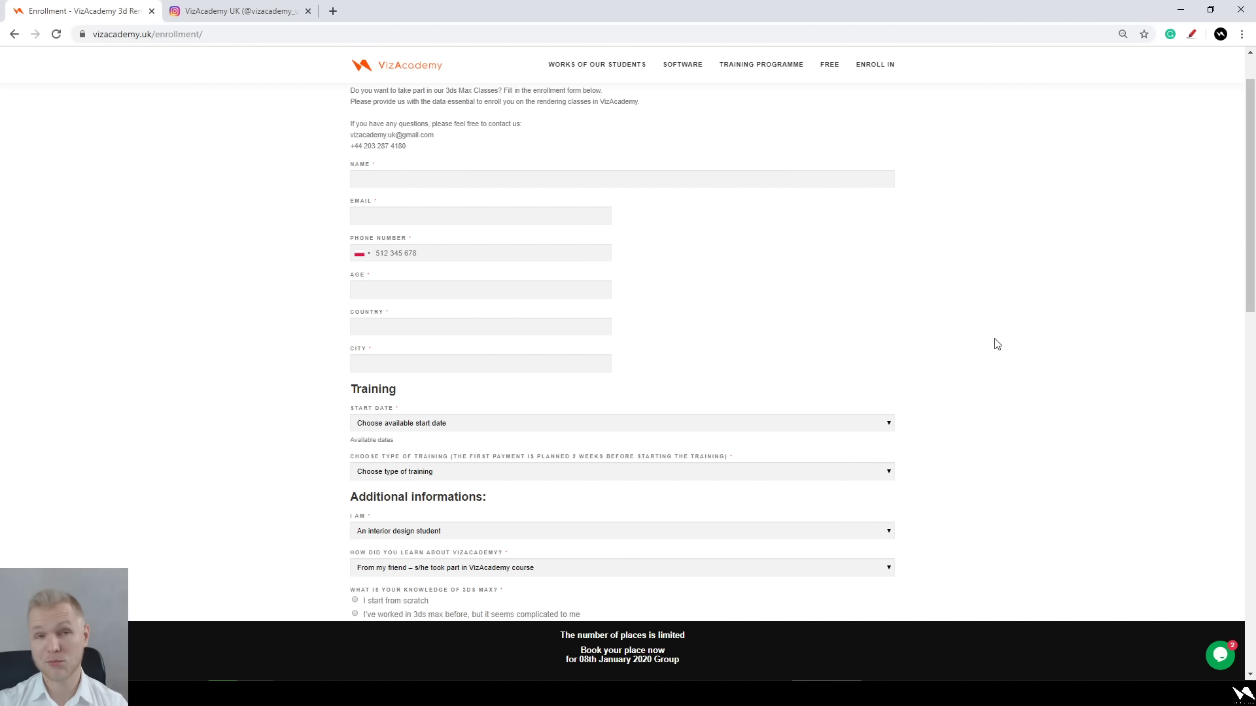
mouse_move(582, 693)
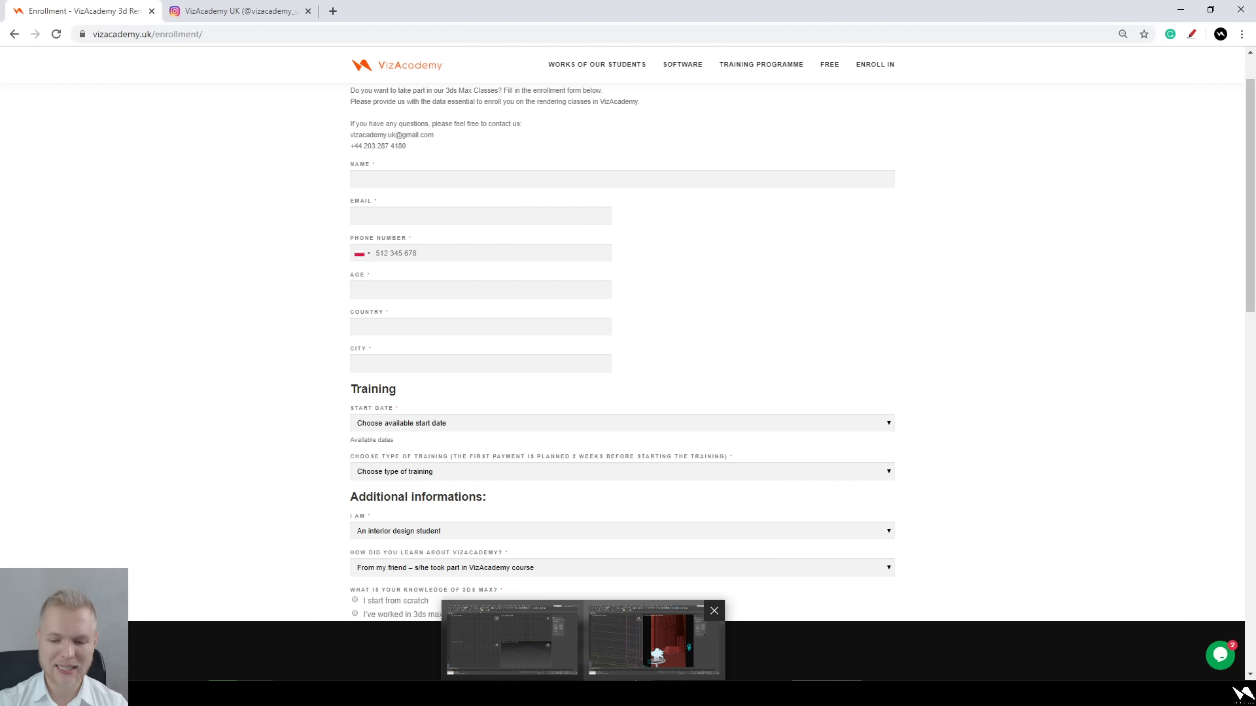
left_click(638, 654)
mouse_move(968, 693)
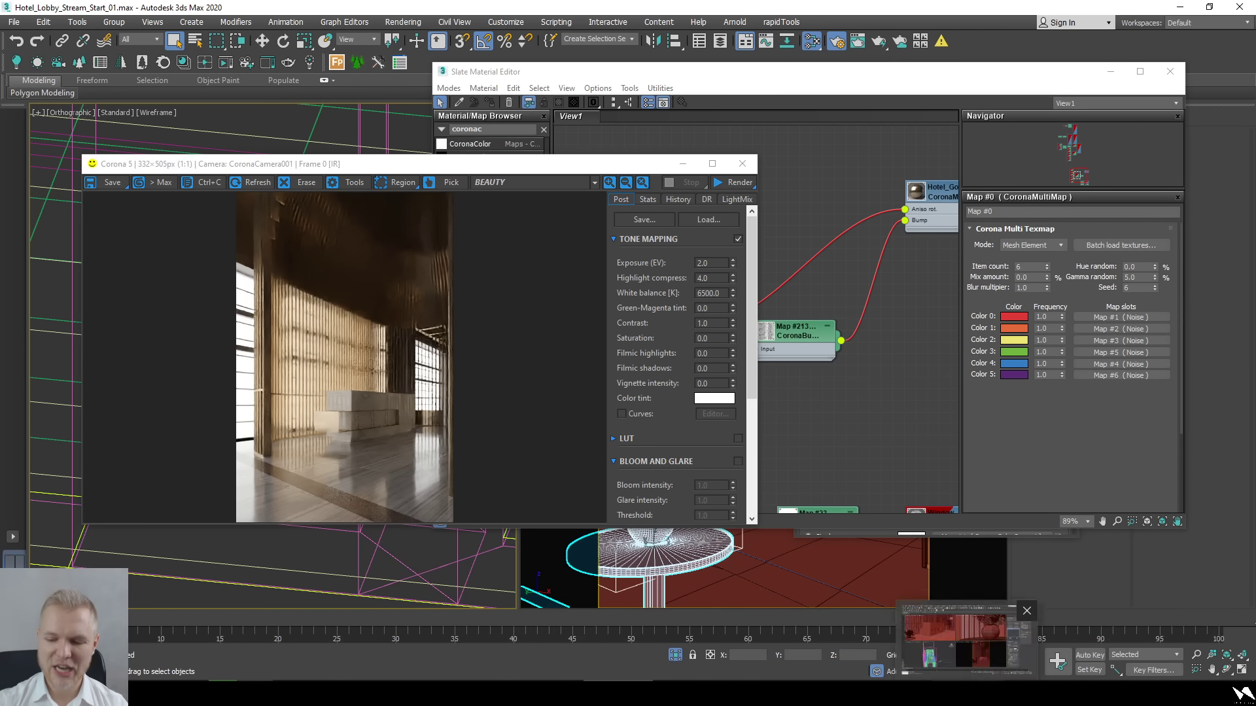
left_click(955, 637)
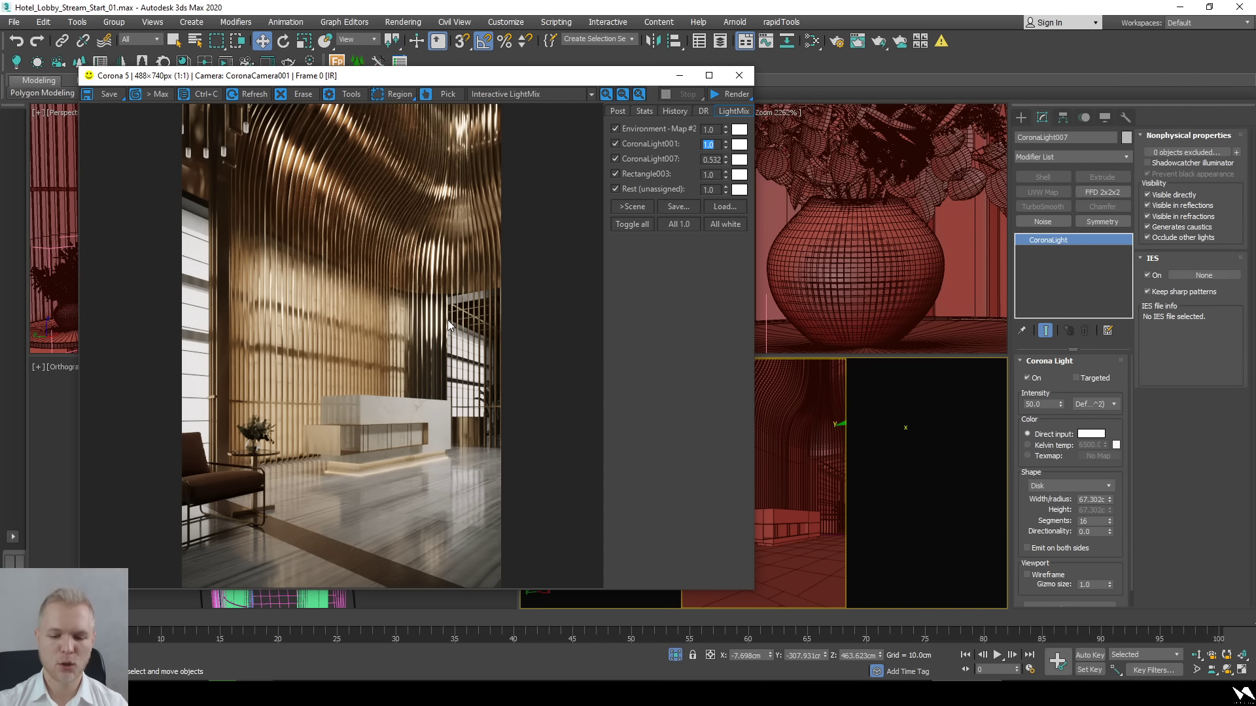
mouse_move(311, 694)
left_click(310, 634)
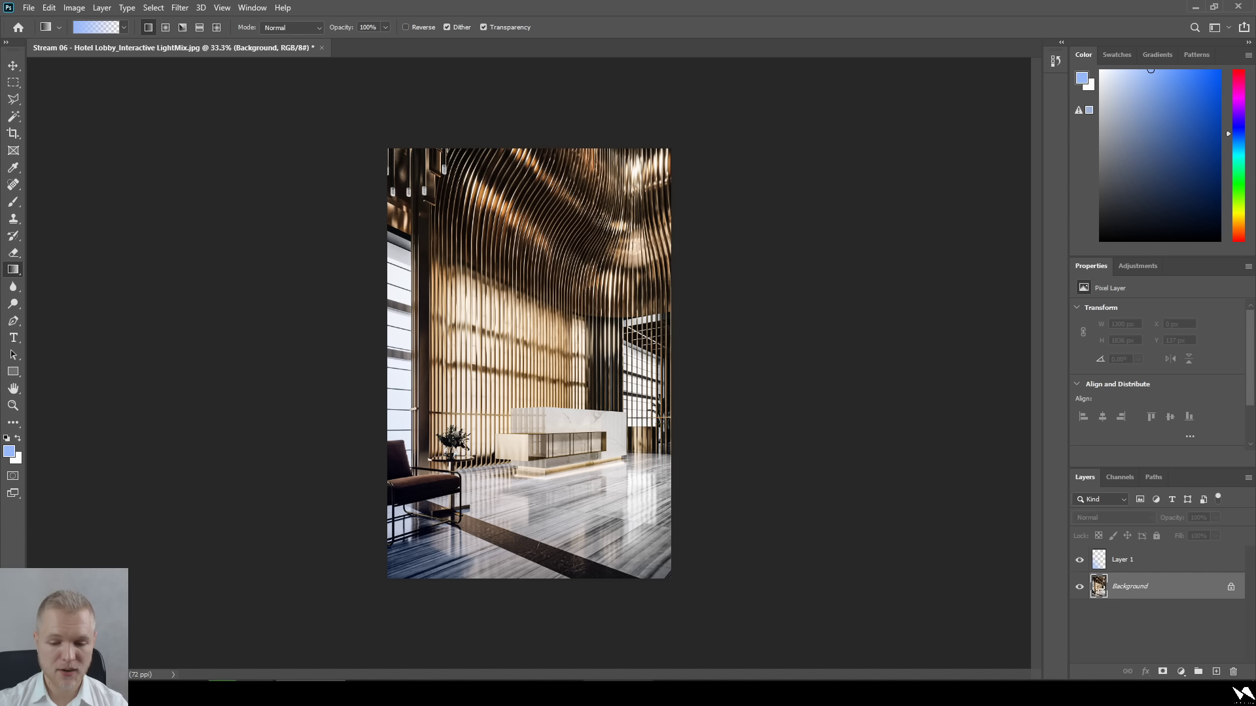
Switch back to the Hotel_Lobby_Stream_Start_01.max scene in 3ds Max and minimise the Corona frame buffer and the Slate Material Editor.
key("alt+Tab")
left_click(745, 160)
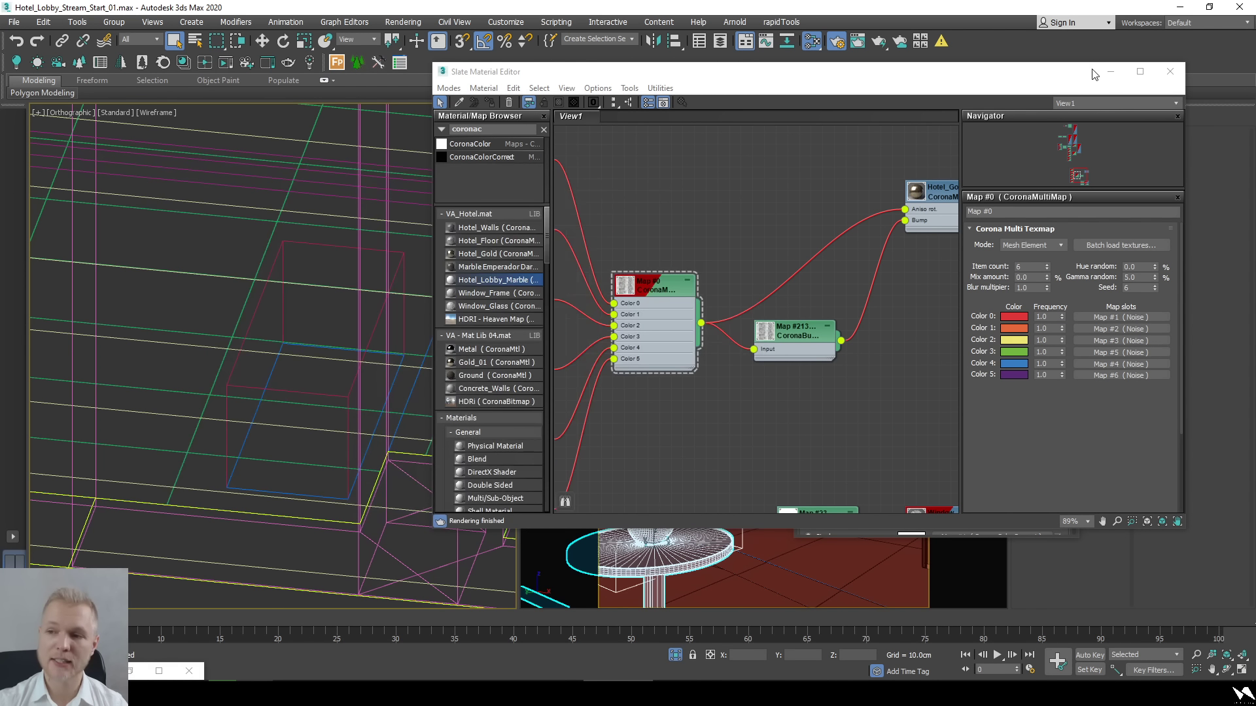
left_click(1110, 72)
Show the whole lobby floor plan with the camera in the wireframe viewport, seen from the Top view.
scroll(307, 297, "down", 5)
scroll(311, 298, "down", 3)
middle_click_drag(311, 297, 399, 414, "alt")
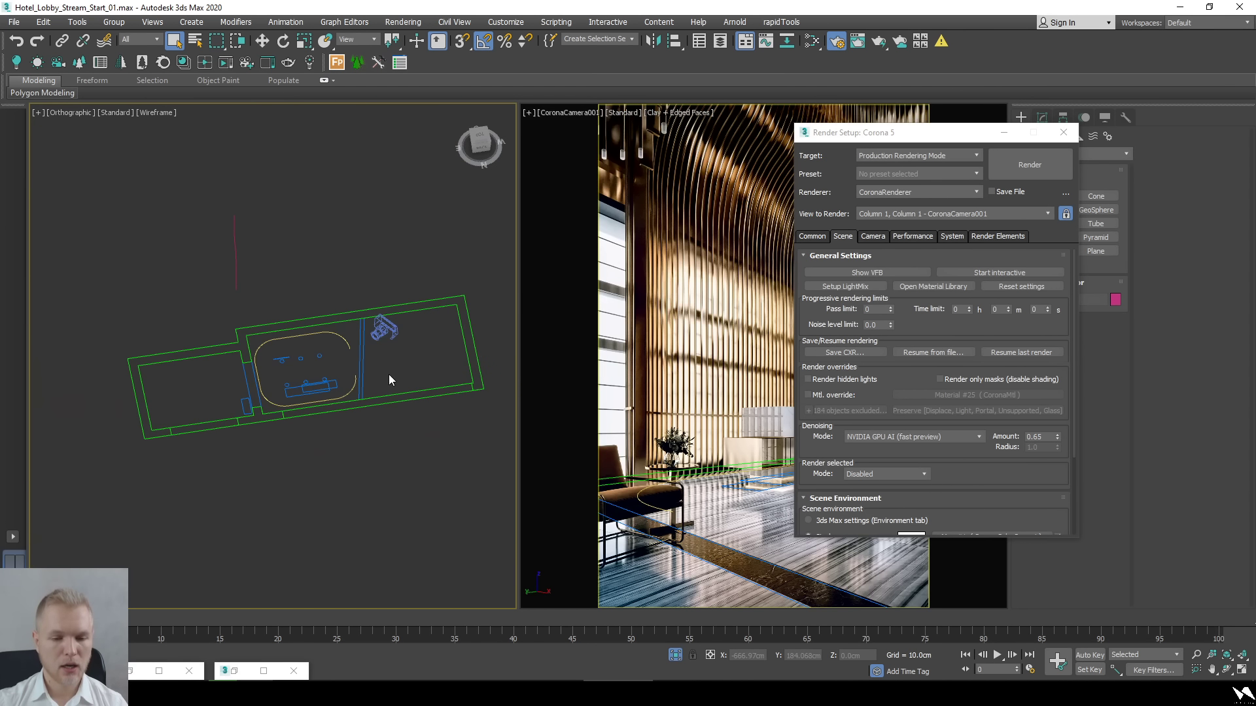
key("t")
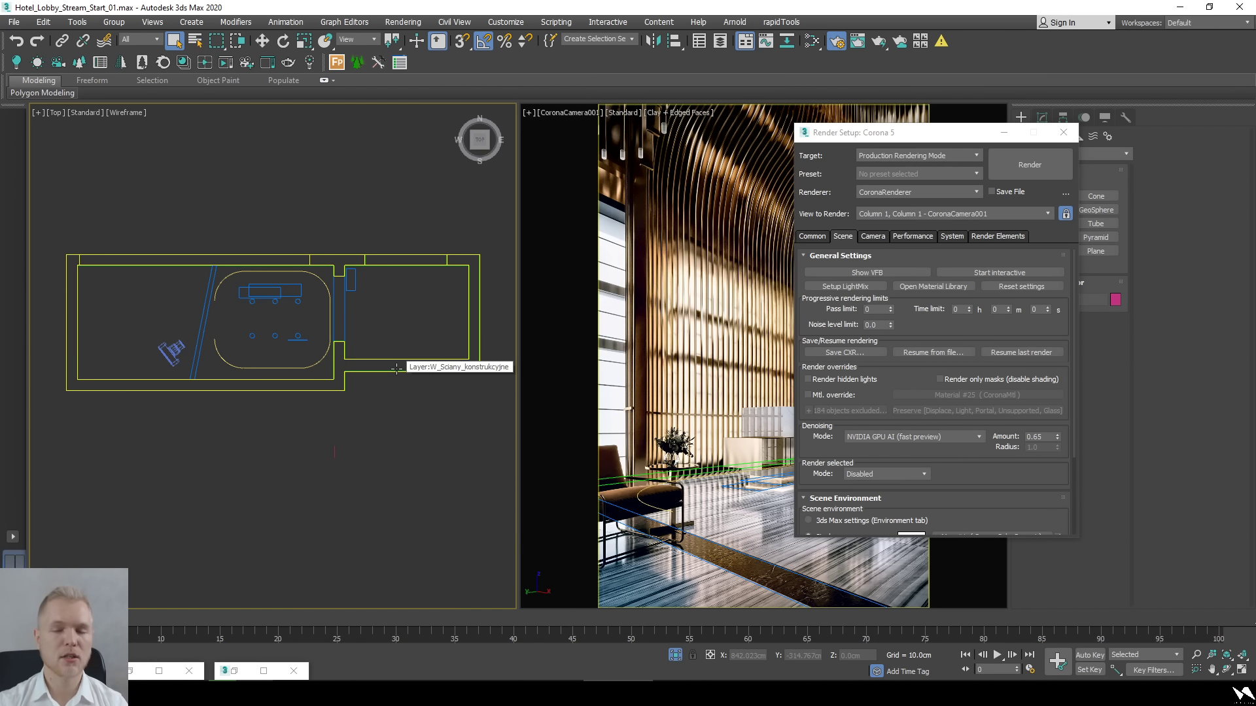